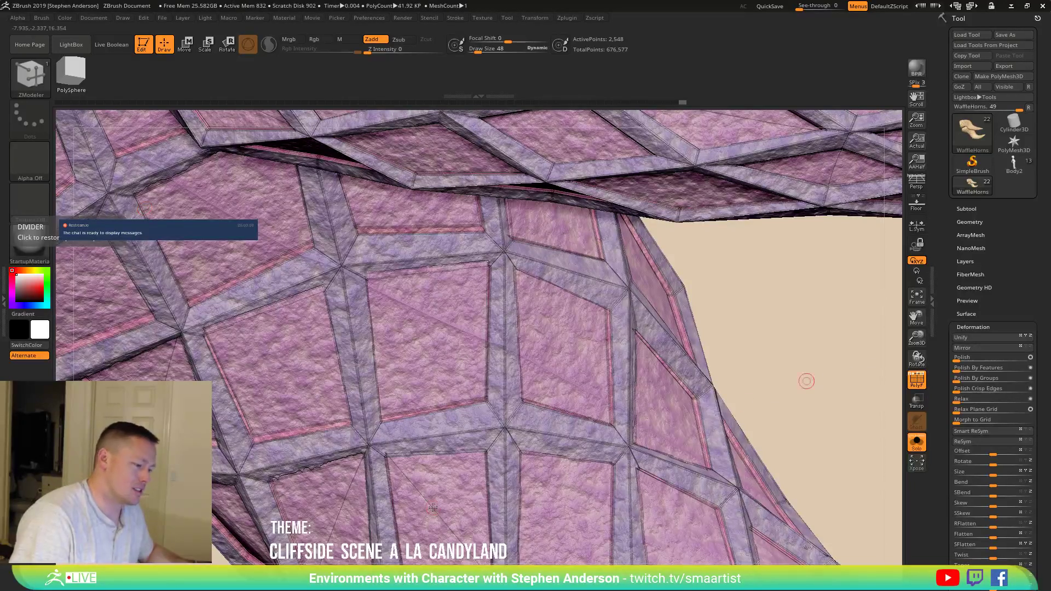
Step: Delete the stray diagonal edges crossing the pink waffle panels on the underside of the horn near its base
{"action": "left_click", "coordinate": [433, 509]}
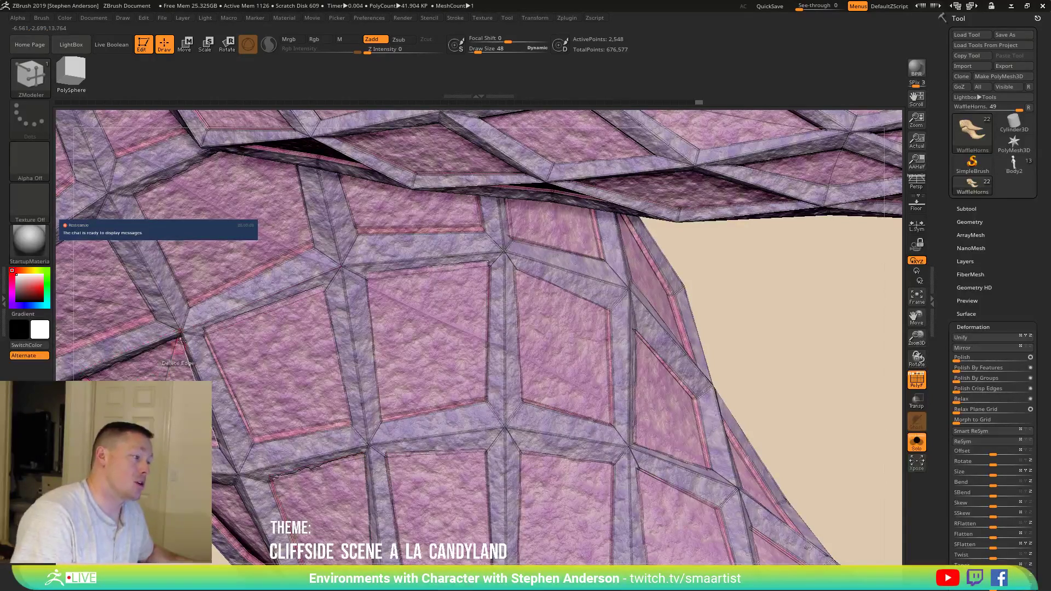
{"action": "left_click", "coordinate": [243, 377]}
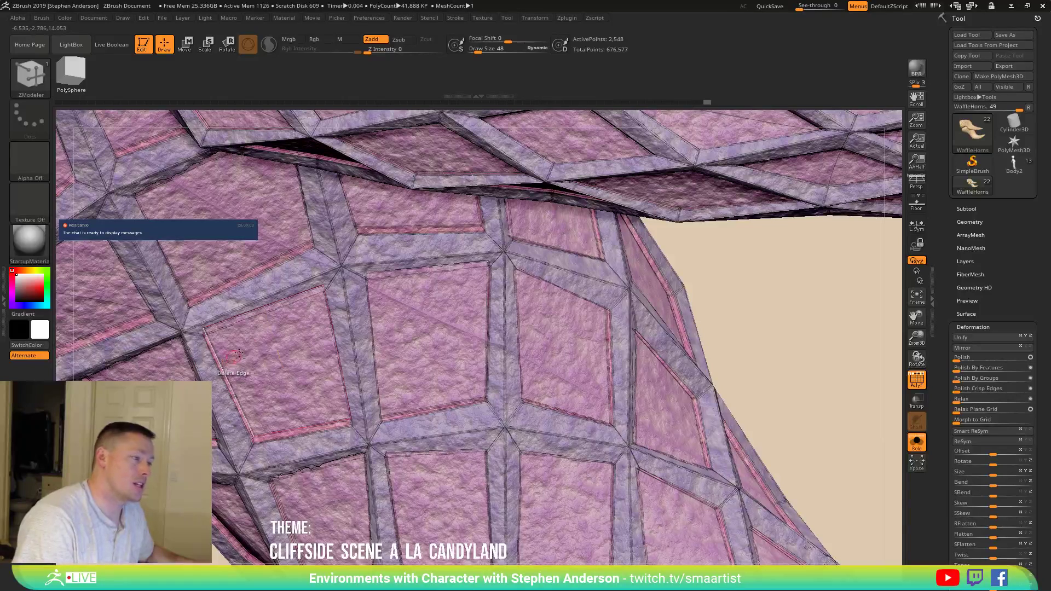
{"action": "left_click_drag", "start_coordinate": [749, 385], "coordinate": [419, 298]}
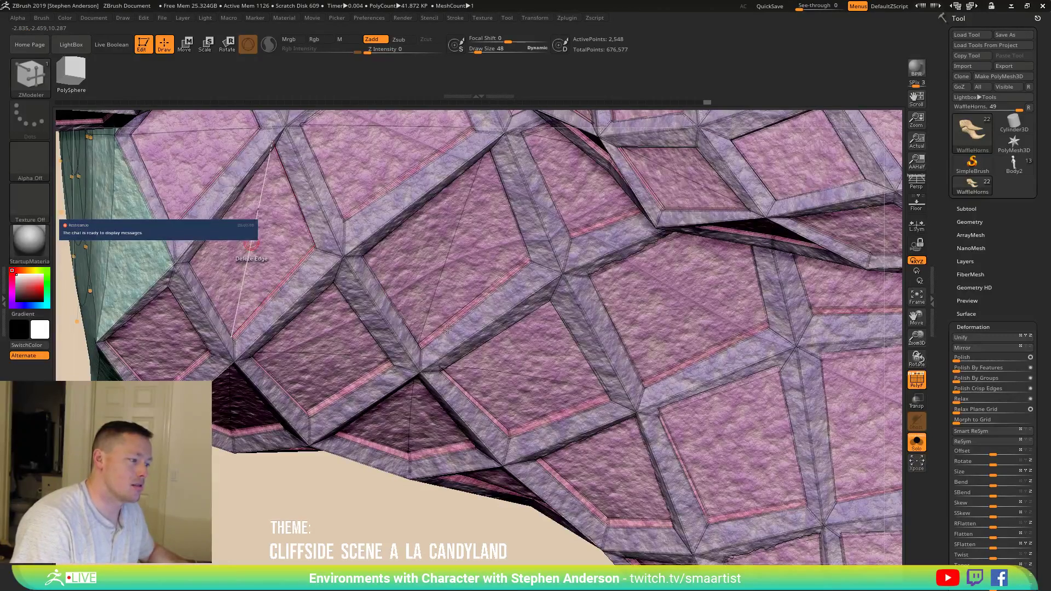
{"action": "left_click", "coordinate": [251, 245]}
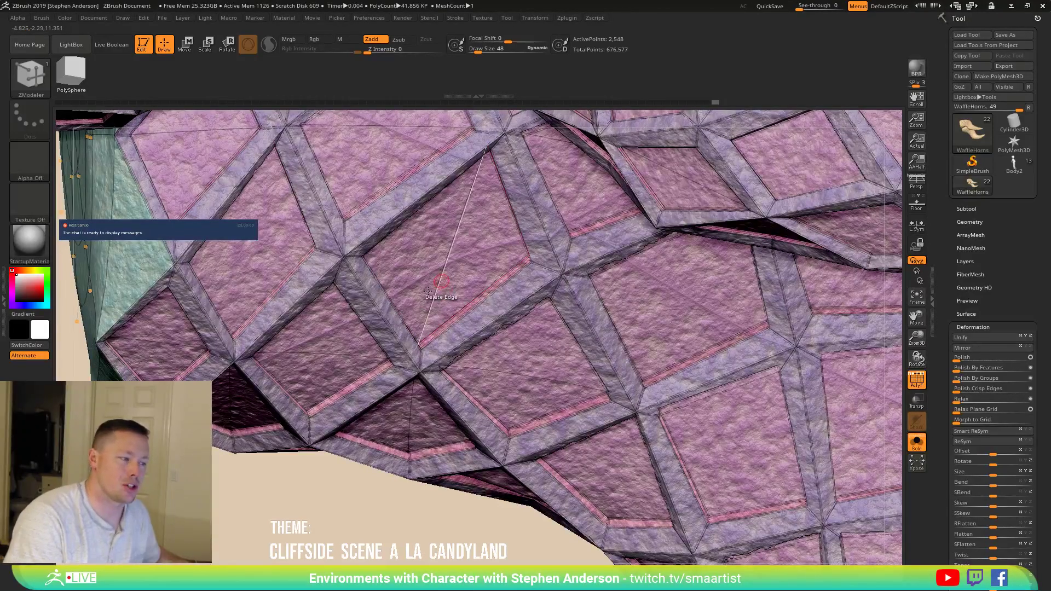
{"action": "left_click", "coordinate": [427, 290]}
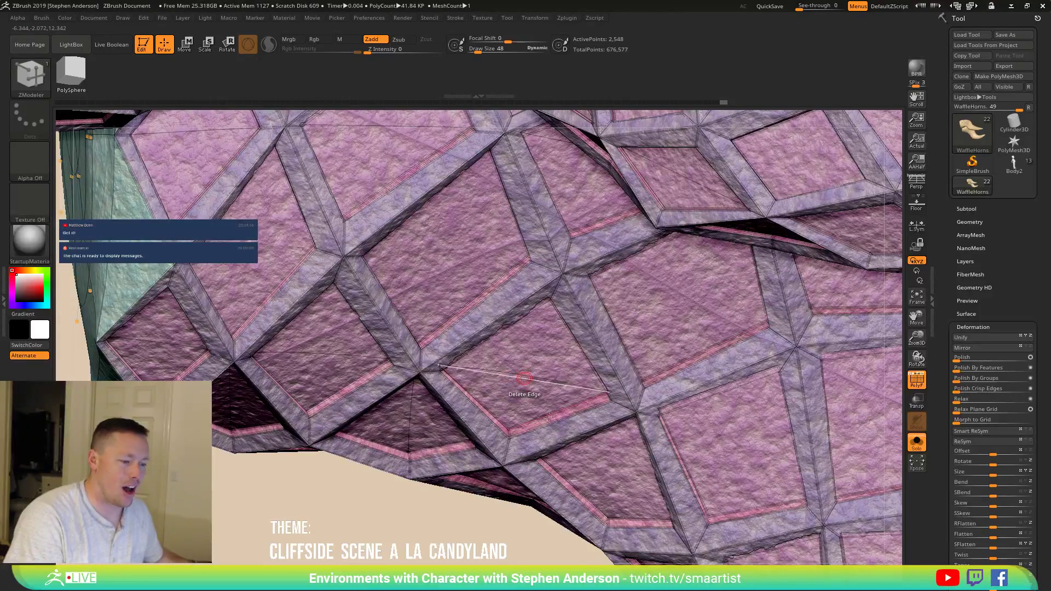
{"action": "left_click", "coordinate": [525, 378]}
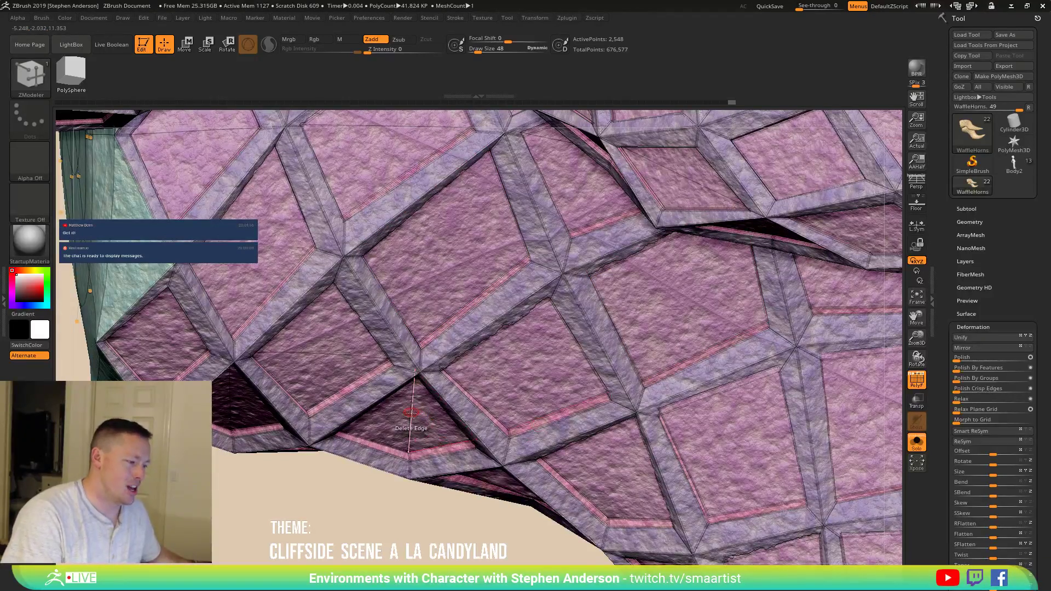
{"action": "left_click", "coordinate": [411, 411]}
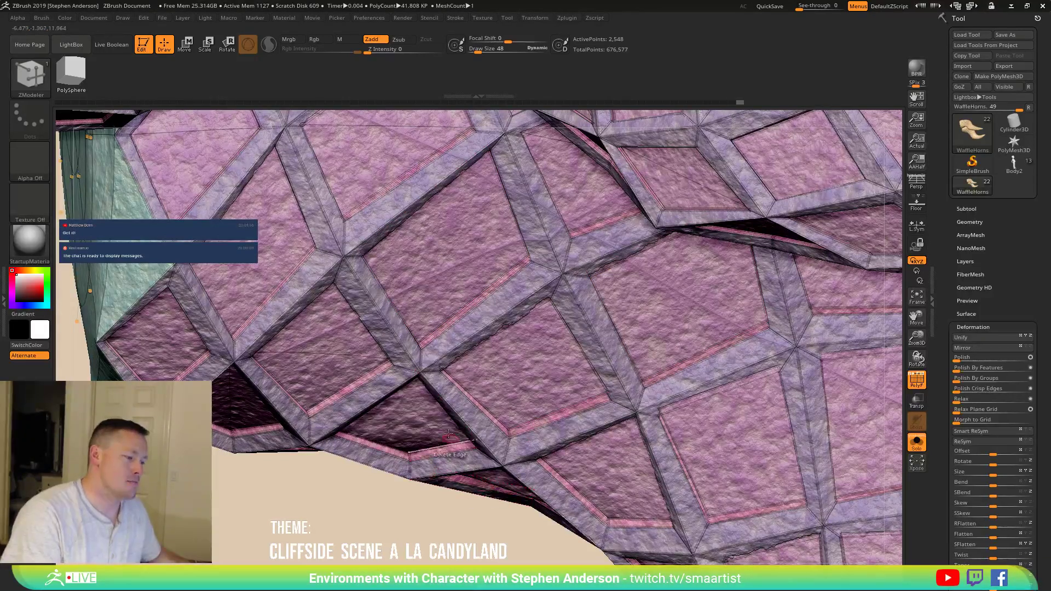
{"action": "left_click", "coordinate": [324, 354]}
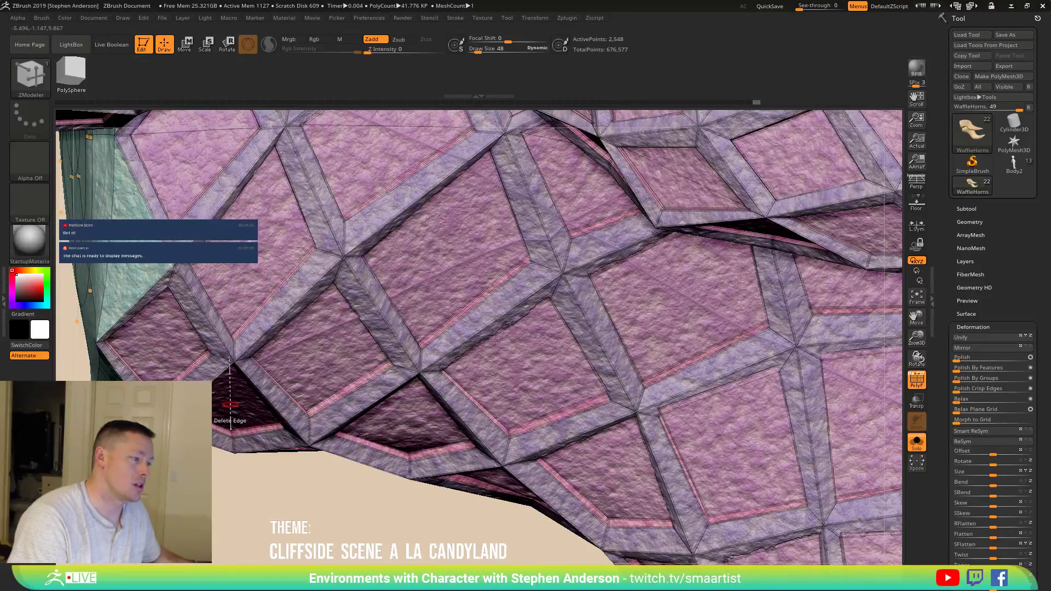
{"action": "key", "text": "ctrl"}
Step: Delete the remaining diagonal edges across the waffle panels around the horn's base and on the side of the neighbouring horn
{"action": "right_click_drag", "start_coordinate": [507, 355], "coordinate": [461, 251], "text": "ctrl"}
{"action": "left_click", "coordinate": [412, 241]}
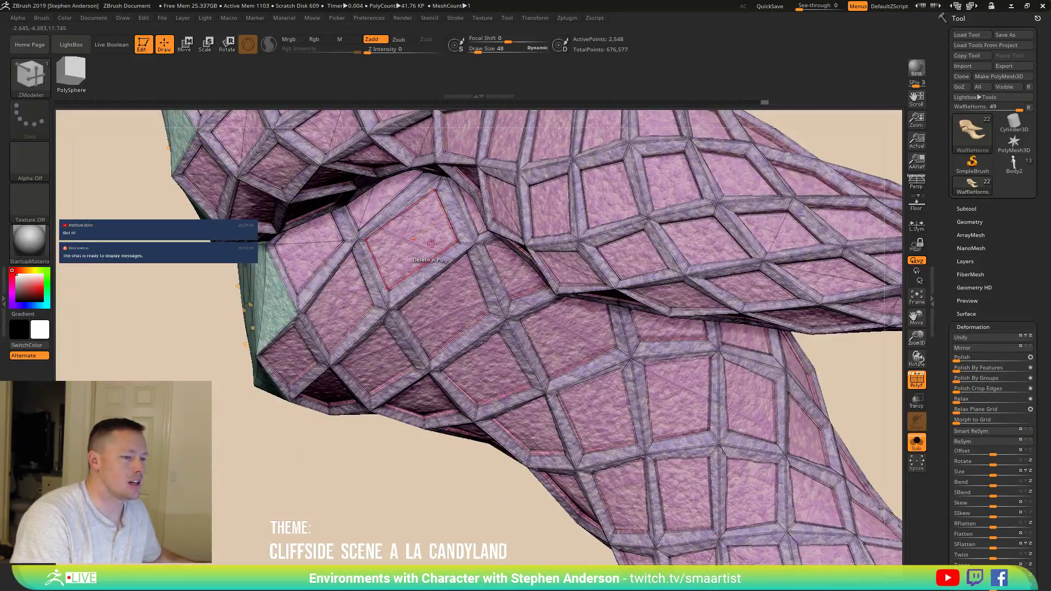
{"action": "left_click", "coordinate": [778, 238]}
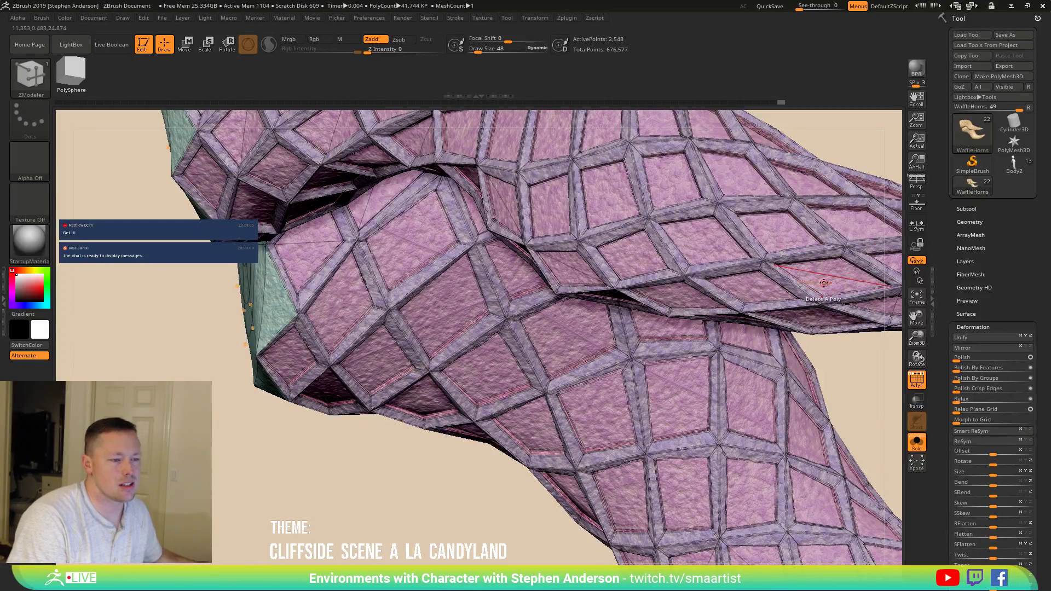
{"action": "left_click", "coordinate": [829, 277]}
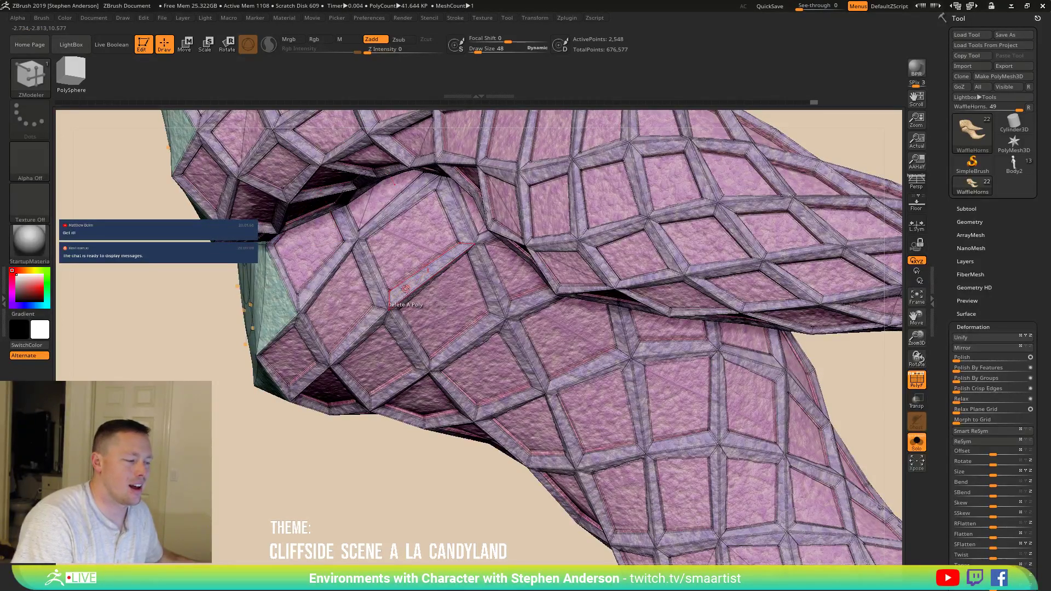
{"action": "left_click", "coordinate": [364, 276]}
{"action": "left_click_drag", "start_coordinate": [364, 276], "coordinate": [361, 219]}
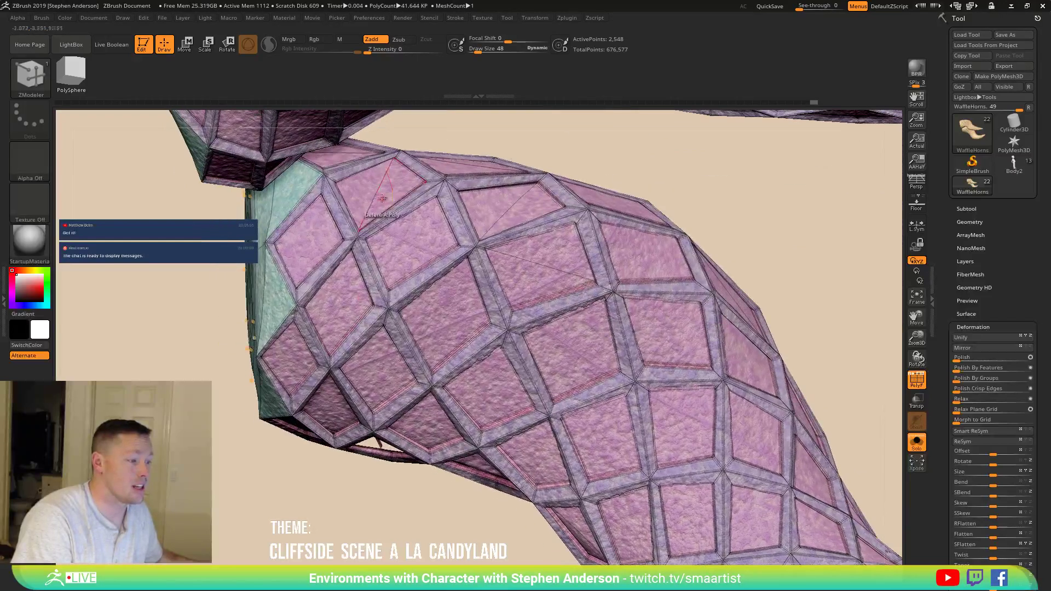
{"action": "left_click", "coordinate": [508, 212]}
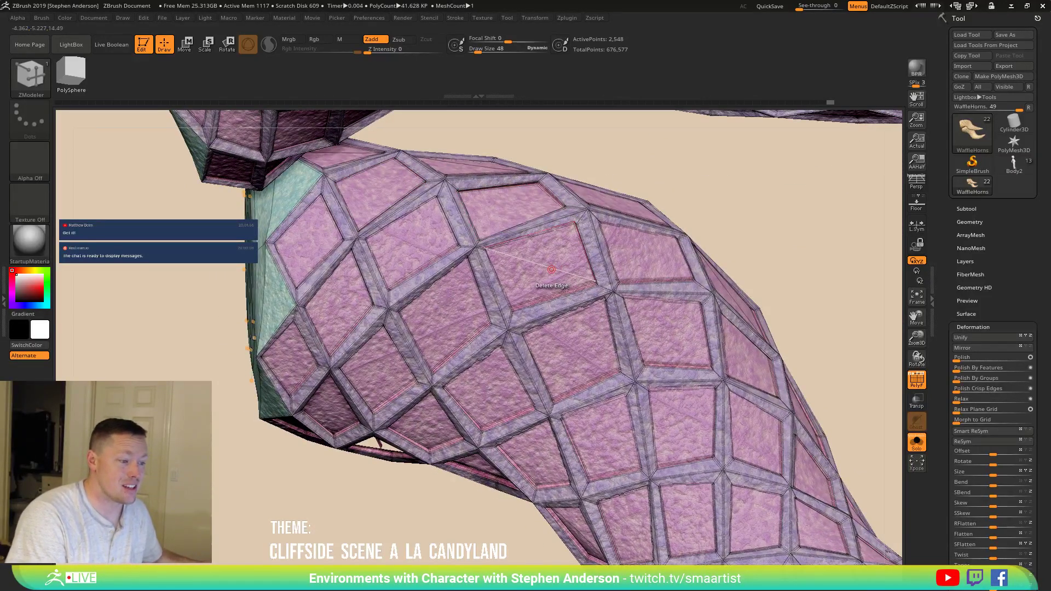
Step: Mirror the horns and apply Mirror And Weld so the intact horn replaces the one with the missing panel
{"action": "mouse_move", "coordinate": [350, 304]}
{"action": "right_mouse_down"}
{"action": "mouse_move", "coordinate": [380, 301]}
{"action": "mouse_move", "coordinate": [392, 312]}
{"action": "mouse_move", "coordinate": [420, 235]}
{"action": "right_mouse_up"}
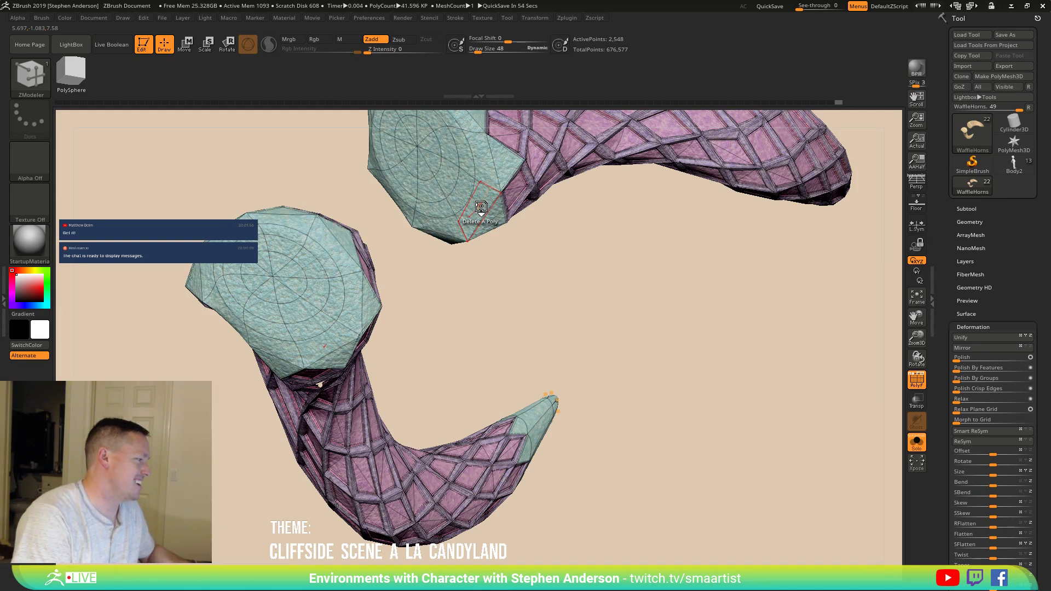
{"action": "mouse_move", "coordinate": [339, 465]}
{"action": "right_mouse_down"}
{"action": "mouse_move", "coordinate": [372, 449]}
{"action": "mouse_move", "coordinate": [342, 429]}
{"action": "mouse_move", "coordinate": [294, 240]}
{"action": "mouse_move", "coordinate": [331, 276]}
{"action": "right_mouse_up"}
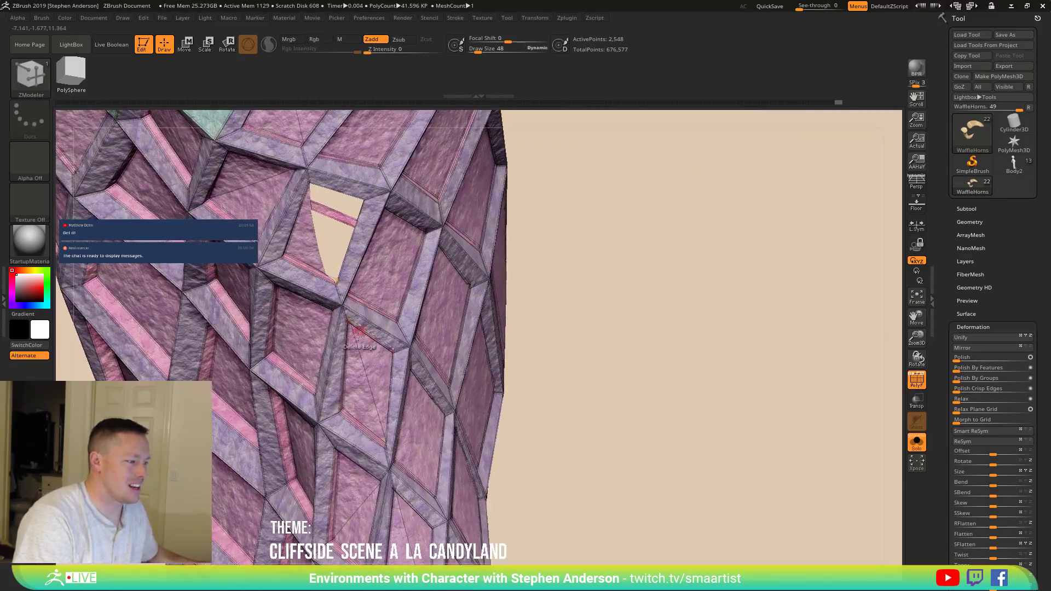
{"action": "mouse_move", "coordinate": [438, 305]}
{"action": "right_mouse_down", "text": "ctrl"}
{"action": "mouse_move", "coordinate": [621, 166]}
{"action": "mouse_move", "coordinate": [511, 270]}
{"action": "mouse_move", "coordinate": [546, 294]}
{"action": "mouse_move", "coordinate": [527, 259]}
{"action": "right_mouse_up", "text": "ctrl"}
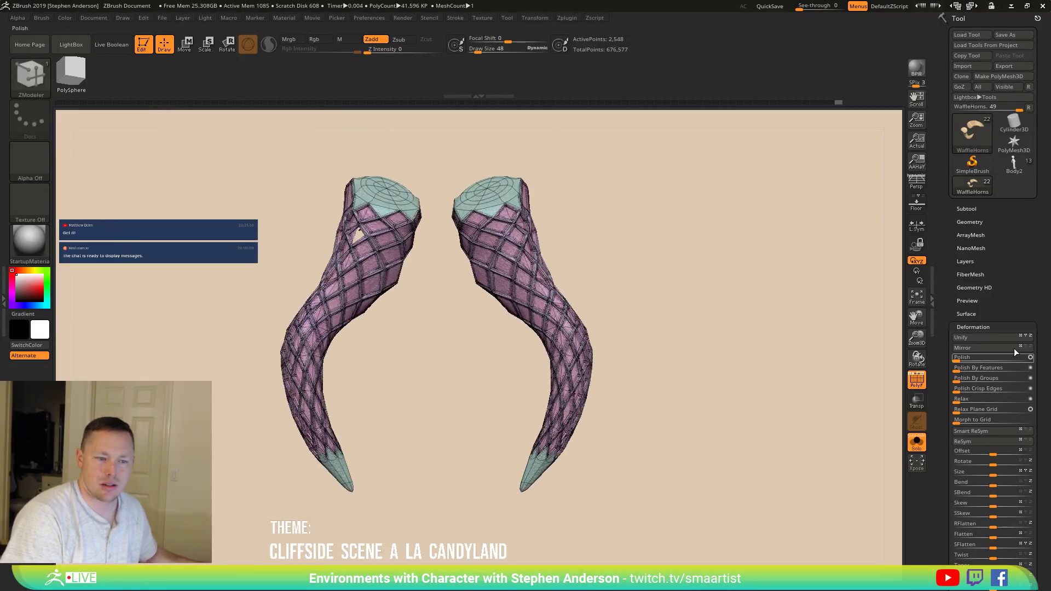
{"action": "left_click", "coordinate": [976, 222]}
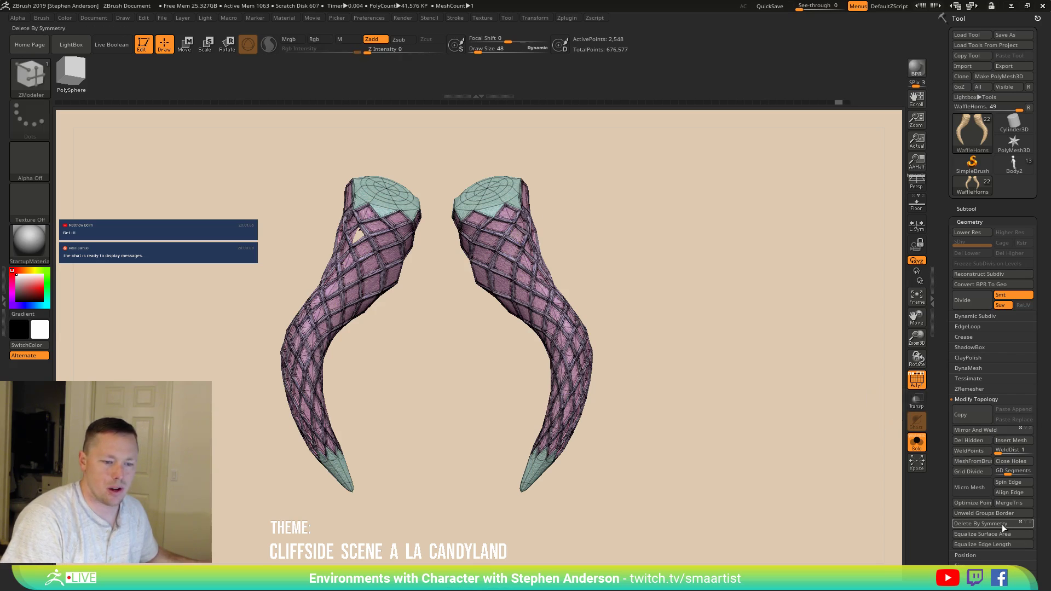
{"action": "scroll", "coordinate": [1040, 433], "scroll_direction": "down", "scroll_amount": 5}
{"action": "left_click", "coordinate": [973, 492]}
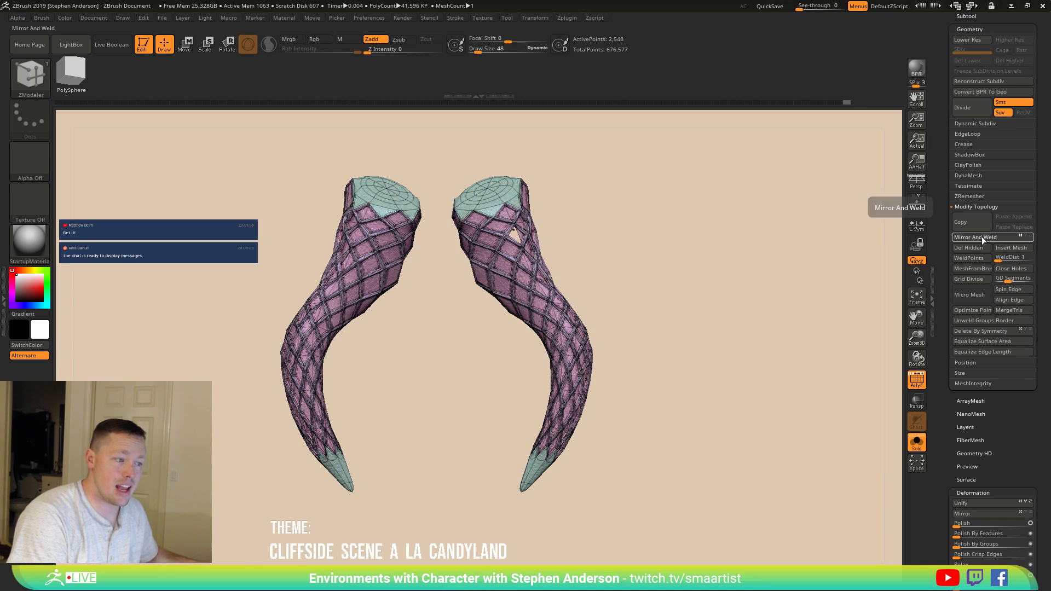
Step: Delete the leftover diagonal edges in the waffle panels along the horn's inner side and middle bend
{"action": "right_click_drag", "start_coordinate": [584, 222], "coordinate": [613, 301]}
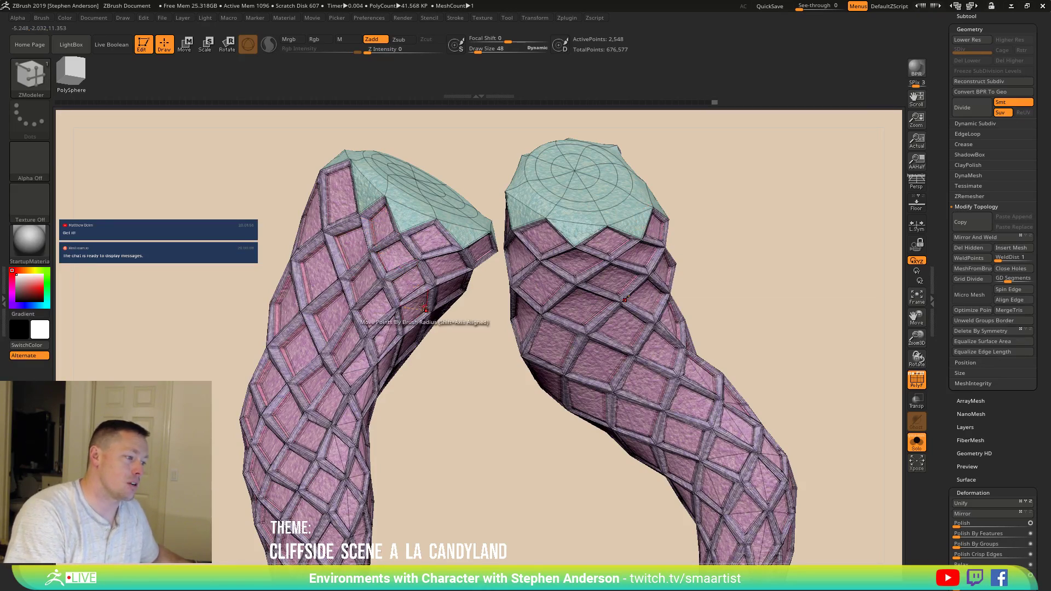
{"action": "left_click", "coordinate": [386, 340]}
{"action": "right_click_drag", "start_coordinate": [398, 357], "coordinate": [459, 317]}
{"action": "left_click", "coordinate": [362, 392]}
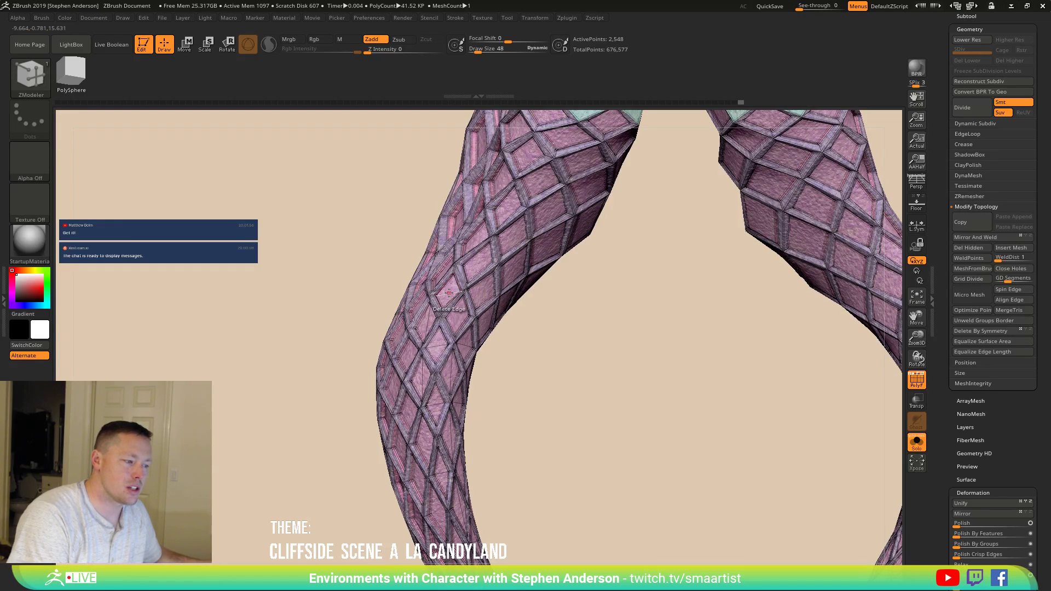
{"action": "left_click", "coordinate": [427, 328]}
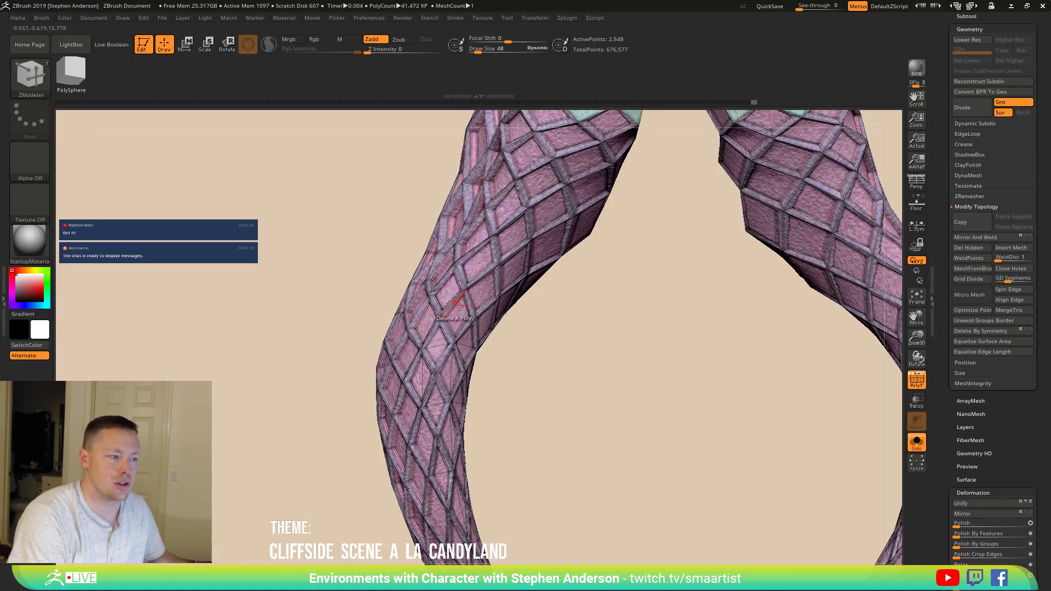
Step: Leave Solo mode to show the complete dragon head and examine the horns and icing from several angles
{"action": "left_click", "coordinate": [916, 442]}
{"action": "key", "text": "f"}
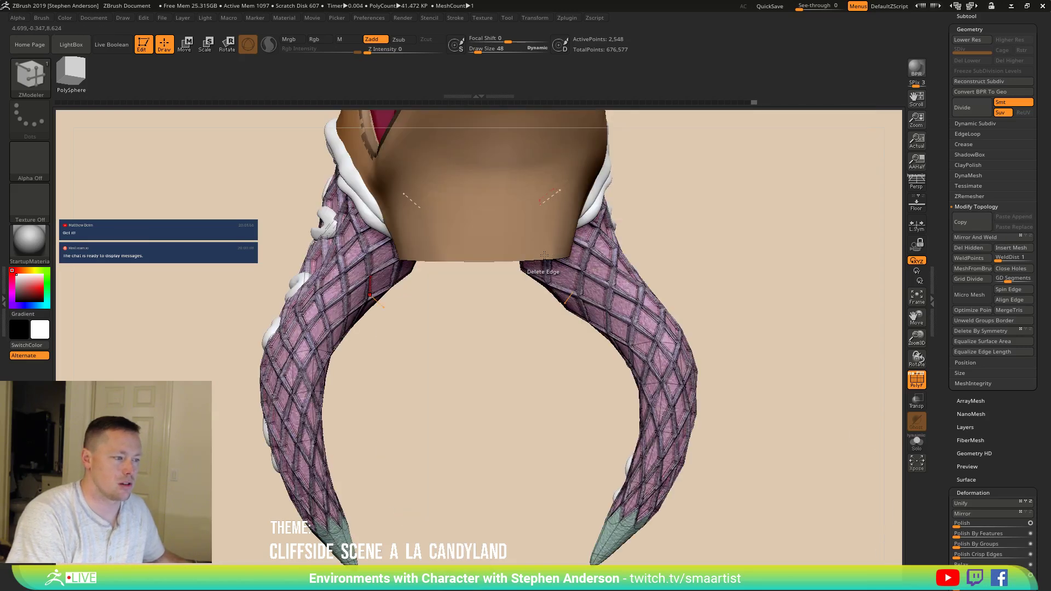
{"action": "mouse_move", "coordinate": [518, 219]}
{"action": "right_mouse_down"}
{"action": "mouse_move", "coordinate": [547, 286]}
{"action": "mouse_move", "coordinate": [532, 251]}
{"action": "mouse_move", "coordinate": [444, 476]}
{"action": "mouse_move", "coordinate": [569, 454]}
{"action": "mouse_move", "coordinate": [572, 334]}
{"action": "mouse_move", "coordinate": [486, 319]}
{"action": "mouse_move", "coordinate": [537, 289]}
{"action": "right_mouse_up"}
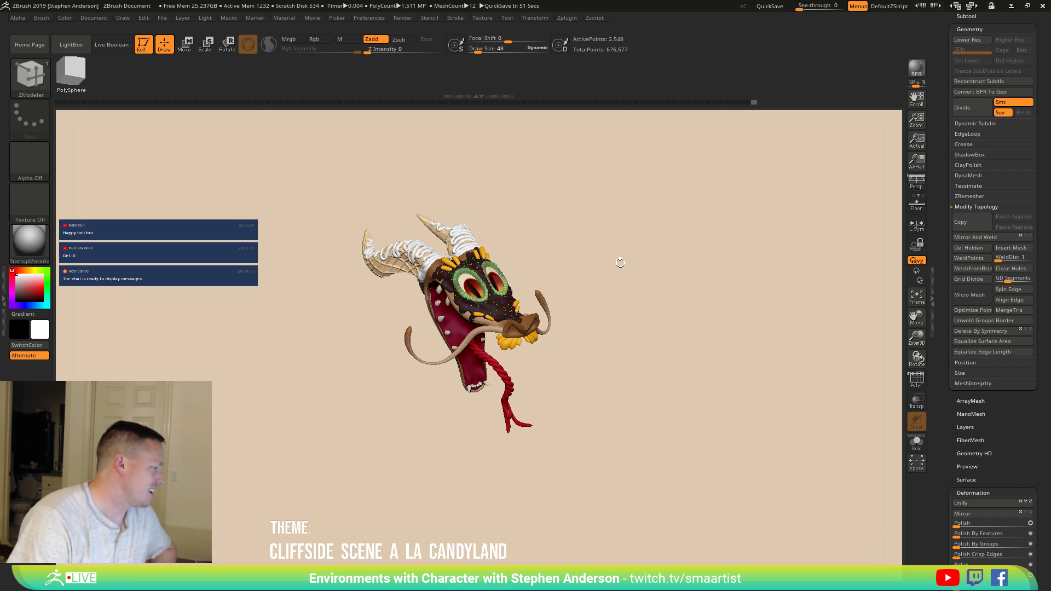
{"action": "mouse_move", "coordinate": [570, 352]}
{"action": "left_mouse_down"}
{"action": "mouse_move", "coordinate": [567, 292]}
{"action": "mouse_move", "coordinate": [603, 297]}
{"action": "mouse_move", "coordinate": [563, 312]}
{"action": "mouse_move", "coordinate": [565, 325]}
{"action": "mouse_move", "coordinate": [634, 328]}
{"action": "mouse_move", "coordinate": [622, 344]}
{"action": "mouse_move", "coordinate": [593, 314]}
{"action": "mouse_move", "coordinate": [637, 294]}
{"action": "mouse_move", "coordinate": [629, 310]}
{"action": "mouse_move", "coordinate": [645, 349]}
{"action": "mouse_move", "coordinate": [643, 332]}
{"action": "mouse_move", "coordinate": [538, 282]}
{"action": "mouse_move", "coordinate": [783, 307]}
{"action": "mouse_move", "coordinate": [751, 308]}
{"action": "mouse_move", "coordinate": [764, 337]}
{"action": "mouse_move", "coordinate": [757, 327]}
{"action": "mouse_move", "coordinate": [734, 331]}
{"action": "mouse_move", "coordinate": [773, 339]}
{"action": "mouse_move", "coordinate": [734, 361]}
{"action": "mouse_move", "coordinate": [755, 374]}
{"action": "mouse_move", "coordinate": [746, 382]}
{"action": "left_mouse_up"}
{"action": "key", "text": "shift+f"}
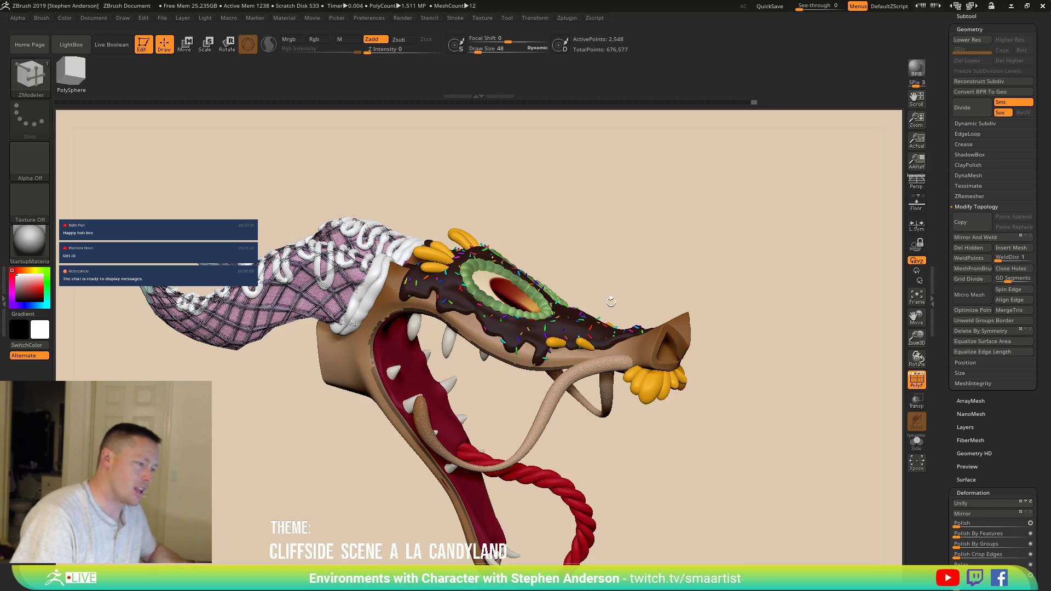
Step: Restore the full tool list and load the Candyland_12 tool file from the _CandyLand project folder
{"action": "left_click_drag", "start_coordinate": [1045, 115], "coordinate": [1043, 164]}
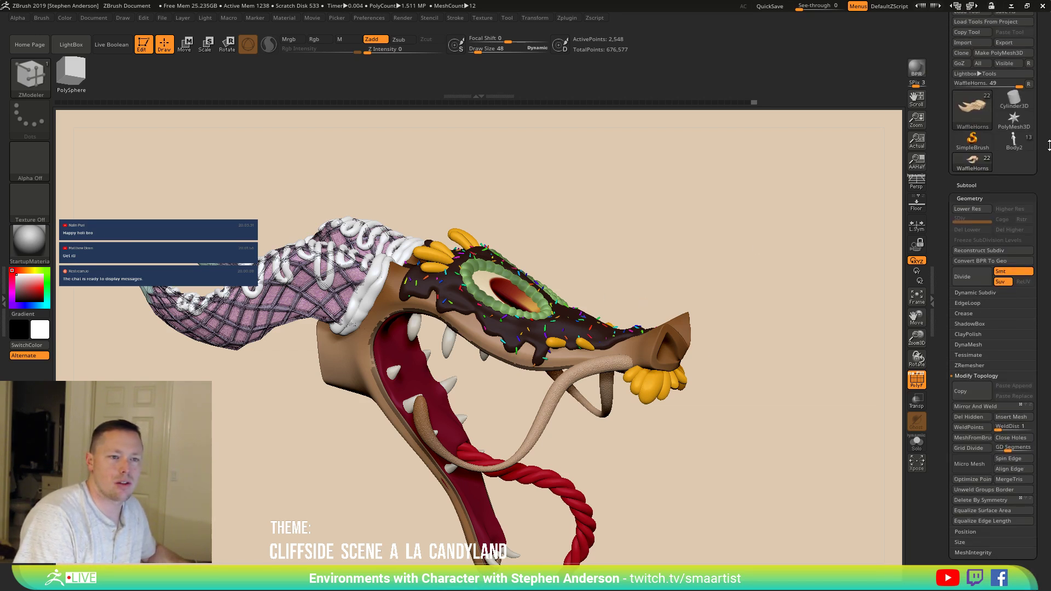
{"action": "left_click", "coordinate": [1029, 84]}
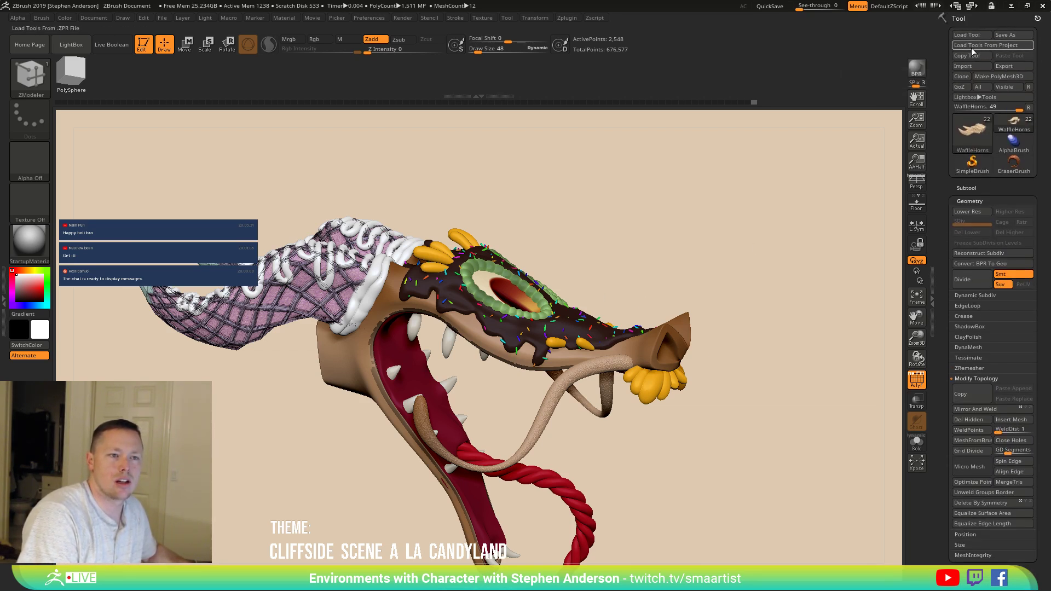
{"action": "left_click", "coordinate": [971, 35]}
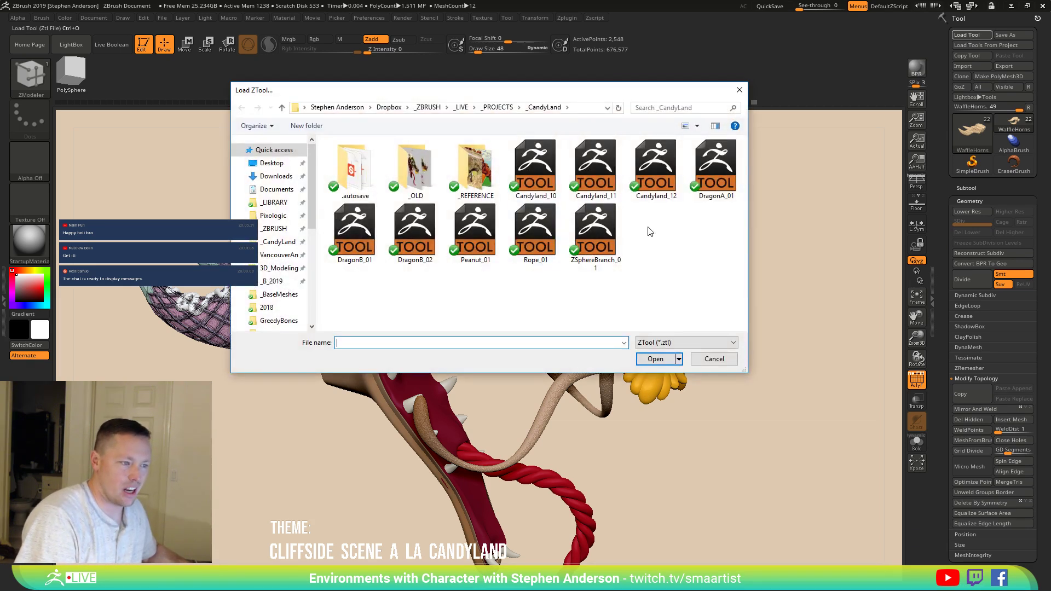
{"action": "double_click", "coordinate": [652, 175]}
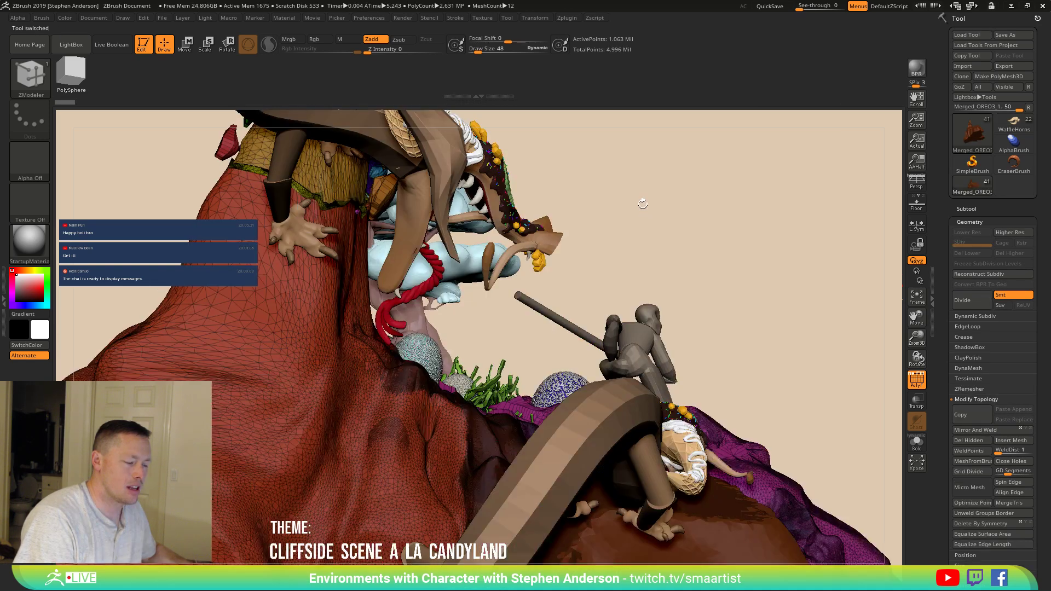
Step: Make the upper dragon's head (Dragon Head2) the active subtool and turn off the polyframe display
{"action": "mouse_move", "coordinate": [624, 206]}
{"action": "left_mouse_down"}
{"action": "mouse_move", "coordinate": [422, 304]}
{"action": "mouse_move", "coordinate": [414, 276]}
{"action": "mouse_move", "coordinate": [477, 206]}
{"action": "mouse_move", "coordinate": [474, 235]}
{"action": "mouse_move", "coordinate": [508, 245]}
{"action": "mouse_move", "coordinate": [463, 241]}
{"action": "mouse_move", "coordinate": [478, 243]}
{"action": "mouse_move", "coordinate": [478, 234]}
{"action": "mouse_move", "coordinate": [397, 363]}
{"action": "left_mouse_up"}
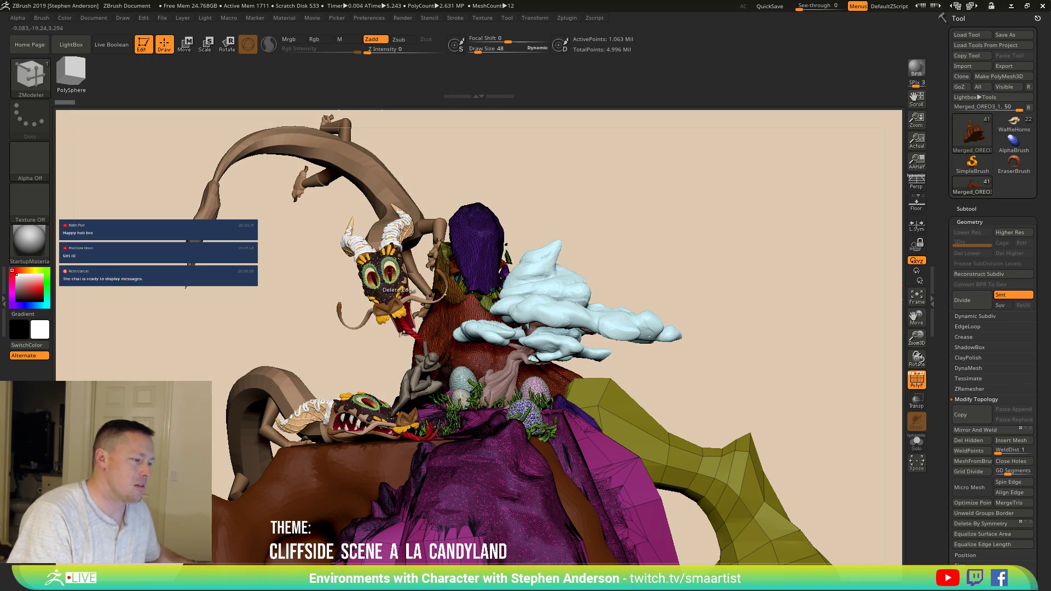
{"action": "left_click", "coordinate": [393, 282], "text": "alt"}
{"action": "right_click_drag", "start_coordinate": [352, 287], "coordinate": [405, 302]}
{"action": "mouse_move", "coordinate": [392, 241]}
{"action": "right_mouse_down", "text": "ctrl"}
{"action": "mouse_move", "coordinate": [395, 276]}
{"action": "mouse_move", "coordinate": [382, 272]}
{"action": "mouse_move", "coordinate": [421, 329]}
{"action": "mouse_move", "coordinate": [506, 373]}
{"action": "right_mouse_up", "text": "ctrl"}
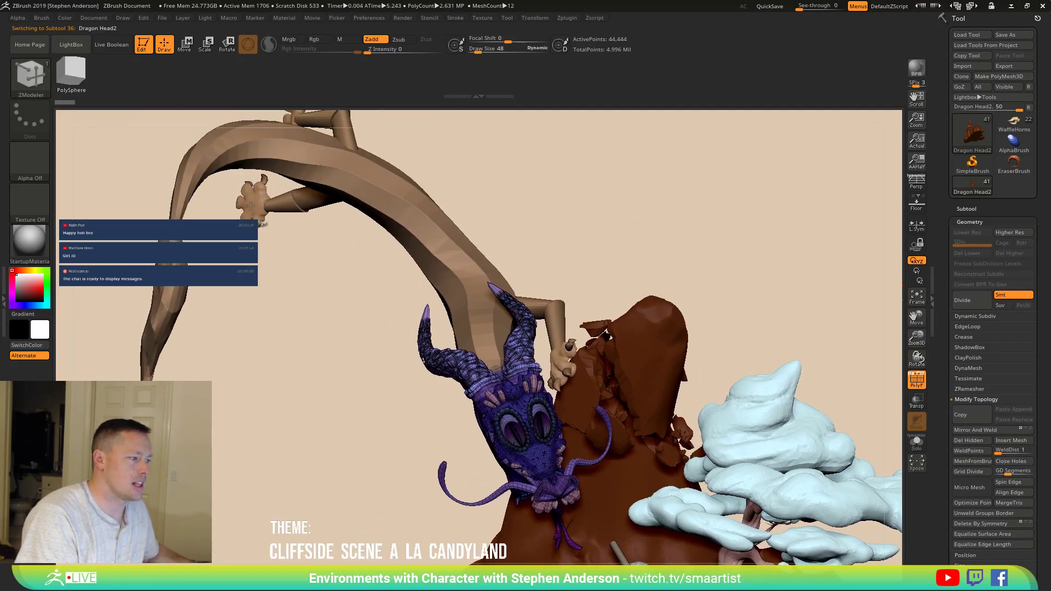
{"action": "right_click_drag", "start_coordinate": [548, 339], "coordinate": [722, 376]}
{"action": "key", "text": "shift+f"}
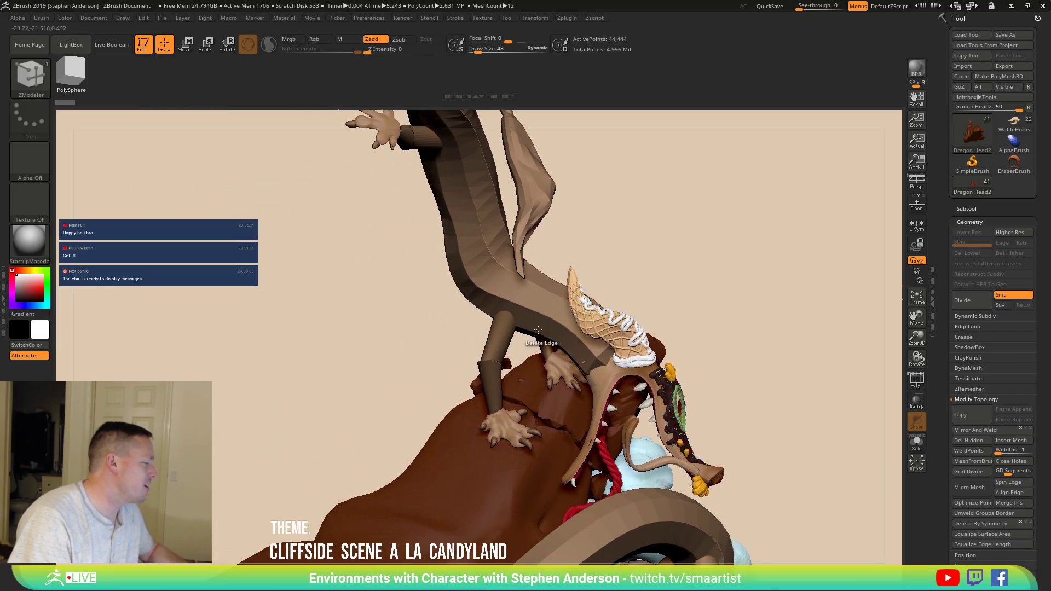
Step: Turn the polyframe display back on and make the Merged_OREO3_1 cliff the active subtool
{"action": "right_click_drag", "start_coordinate": [589, 374], "coordinate": [434, 410]}
{"action": "right_click_drag", "start_coordinate": [573, 432], "coordinate": [571, 447]}
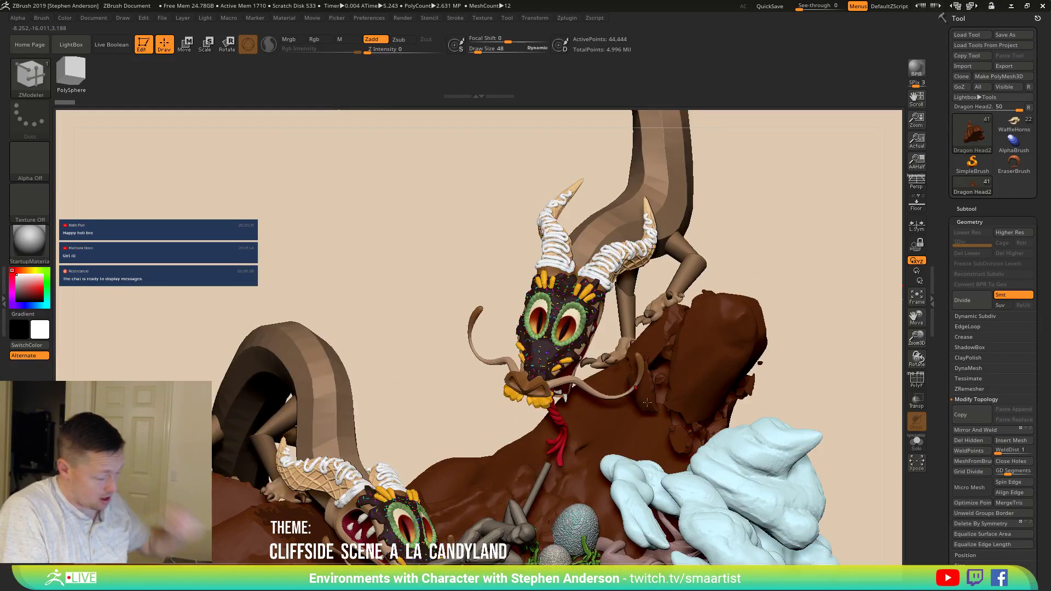
{"action": "mouse_move", "coordinate": [643, 422]}
{"action": "right_mouse_down"}
{"action": "mouse_move", "coordinate": [619, 339]}
{"action": "mouse_move", "coordinate": [697, 293]}
{"action": "right_mouse_up"}
{"action": "key", "text": "shift+f"}
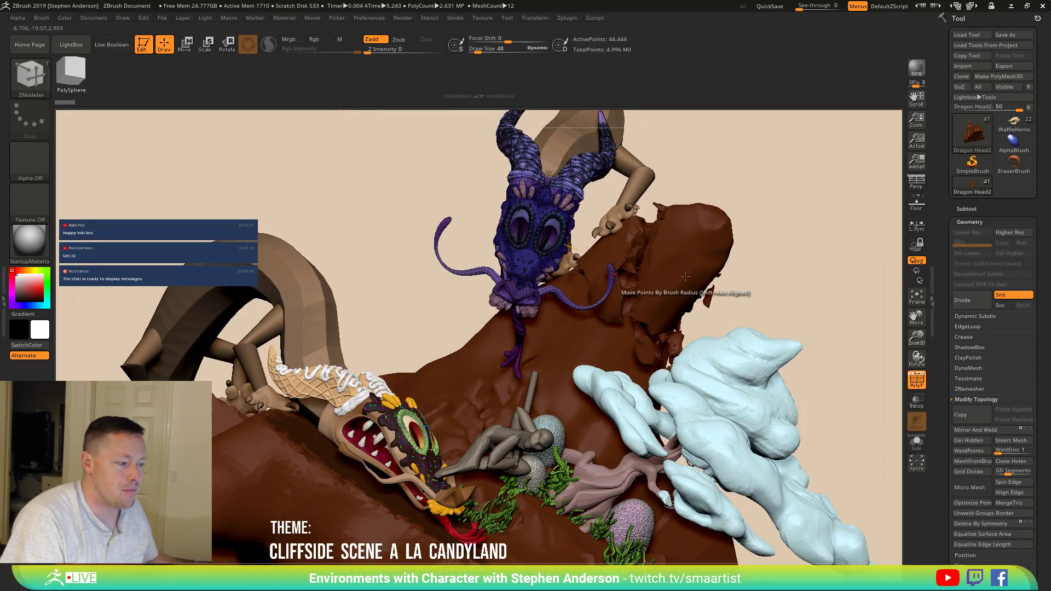
{"action": "key", "text": "space"}
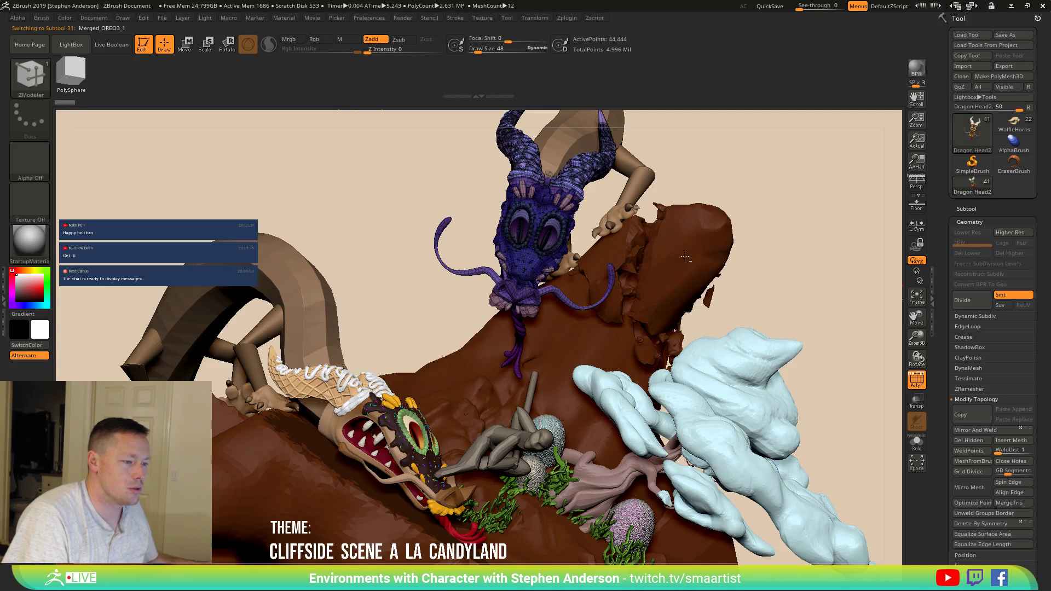
{"action": "left_click", "coordinate": [685, 257], "text": "alt"}
{"action": "key", "text": "space"}
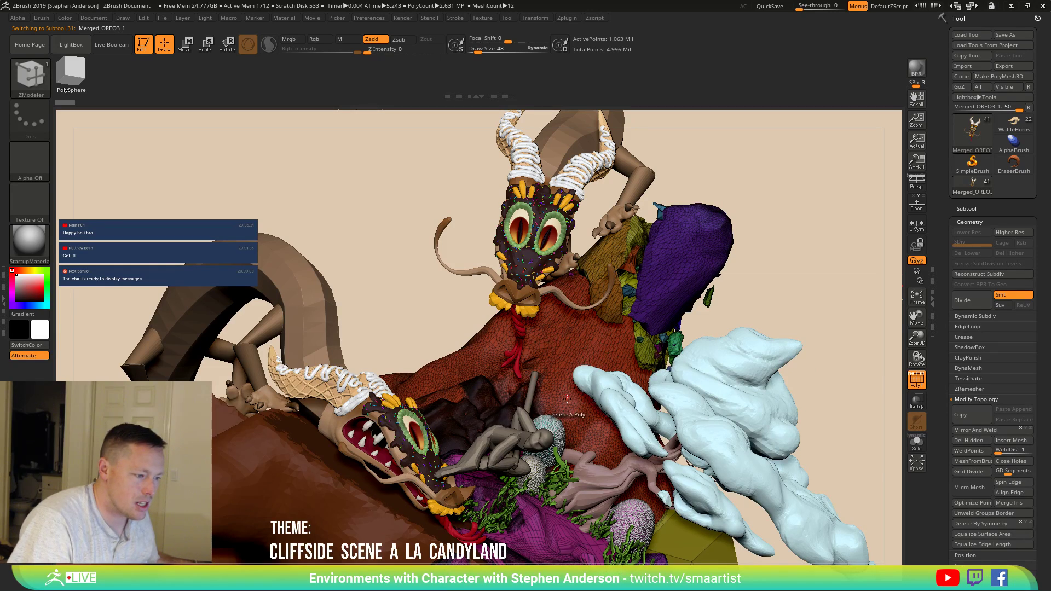
Step: Set the ZModeler point action to Make Curve and try a first curve point on the purple rock
{"action": "key", "text": "space"}
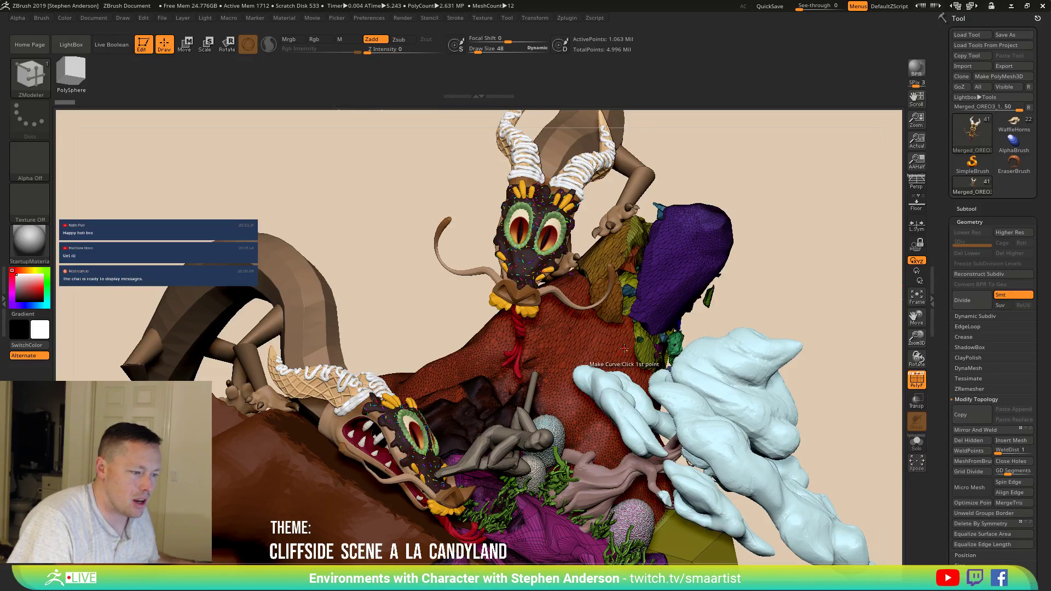
{"action": "key", "text": "space"}
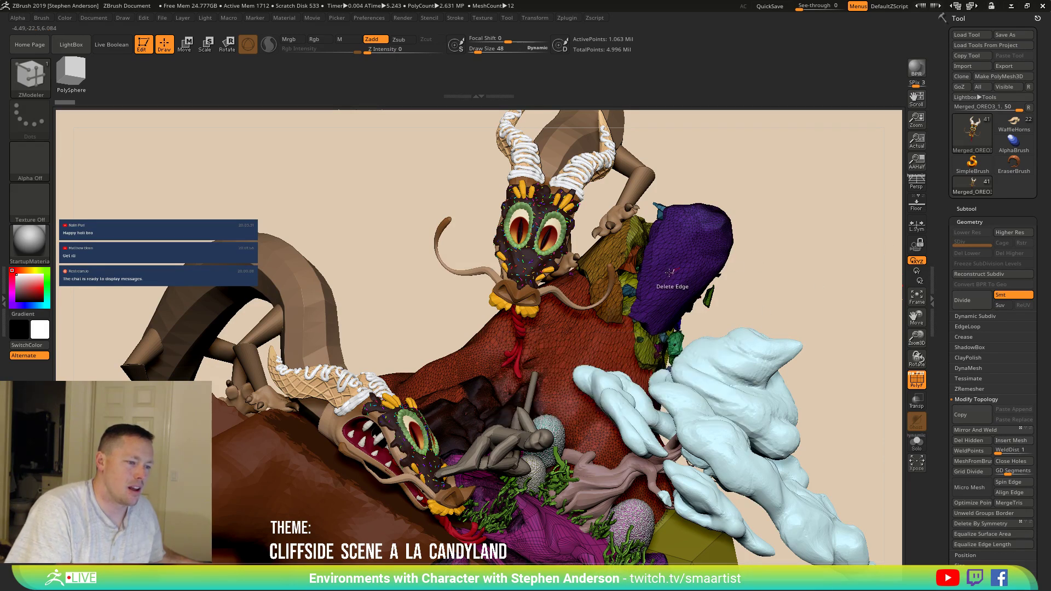
{"action": "right_click_drag", "start_coordinate": [678, 282], "coordinate": [704, 392], "text": "ctrl"}
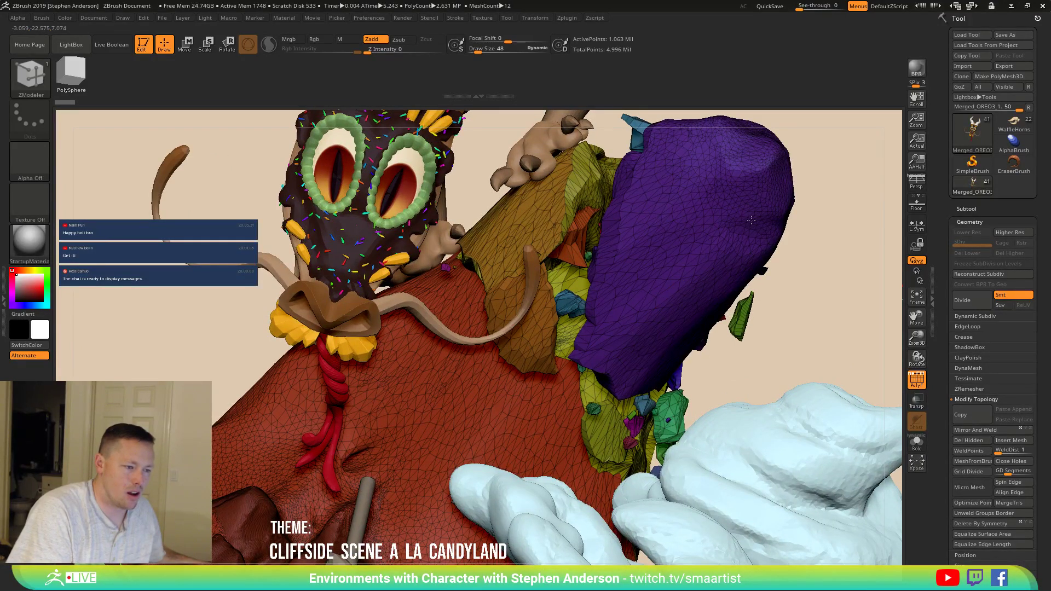
{"action": "left_click", "coordinate": [680, 279]}
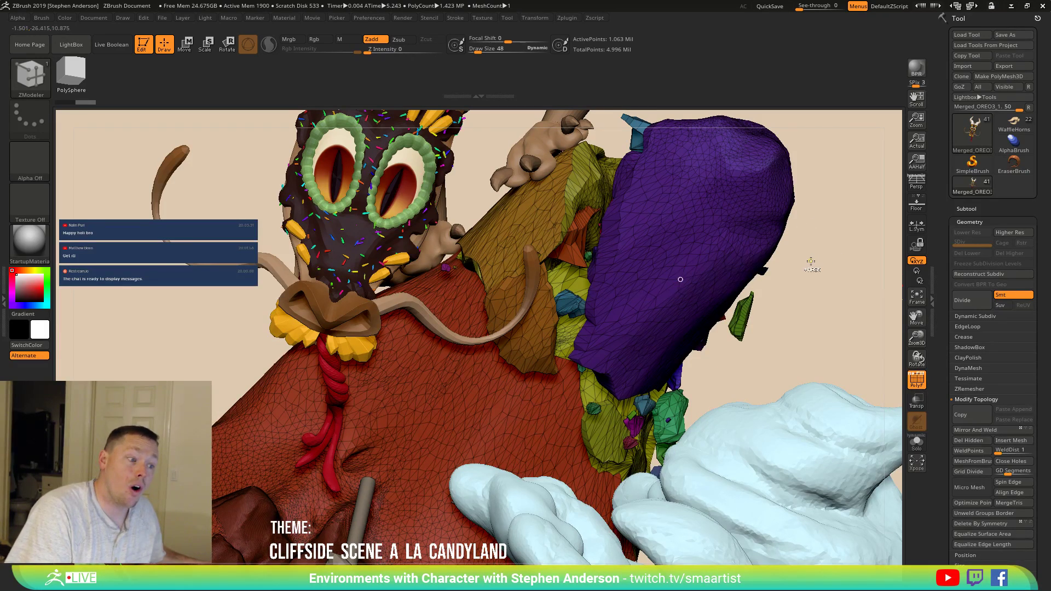
{"action": "key", "text": "ctrl+z"}
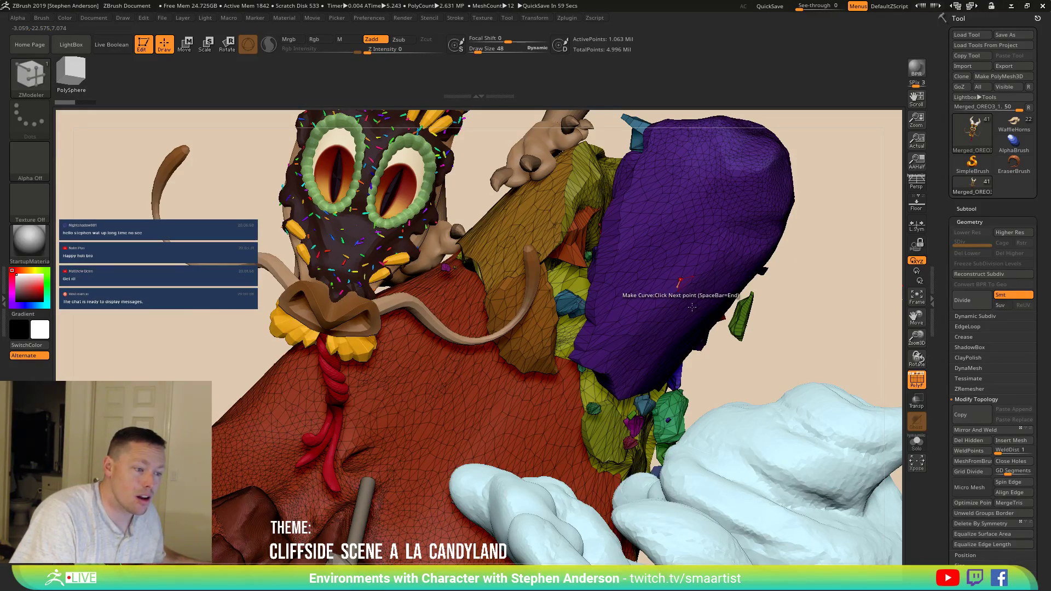
Step: Place Make Curve points from the red cliff up across the front of the purple rock
{"action": "key", "text": "space"}
{"action": "left_click", "coordinate": [643, 322]}
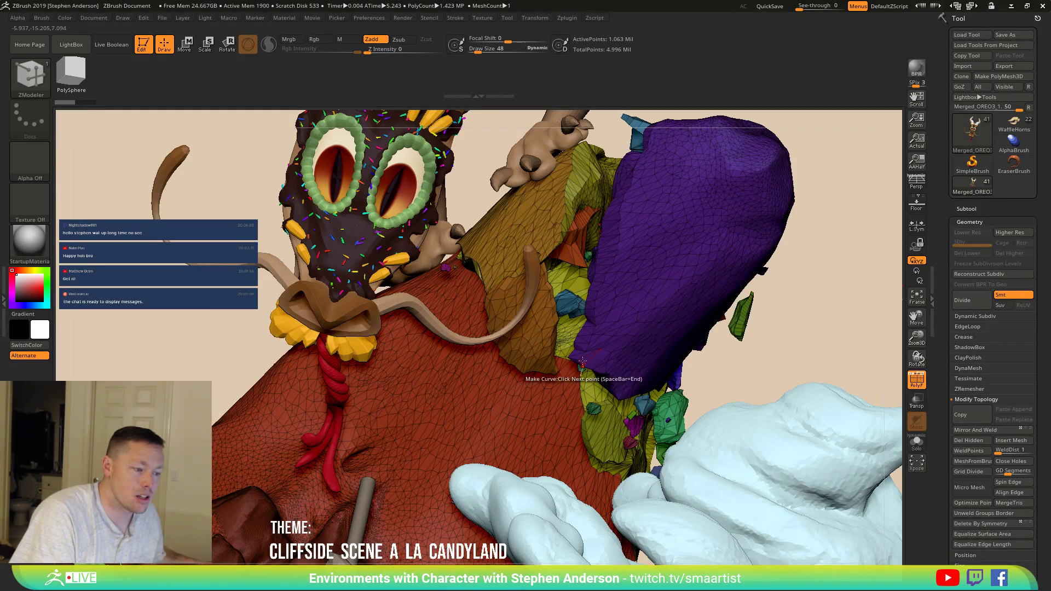
{"action": "key", "text": "space"}
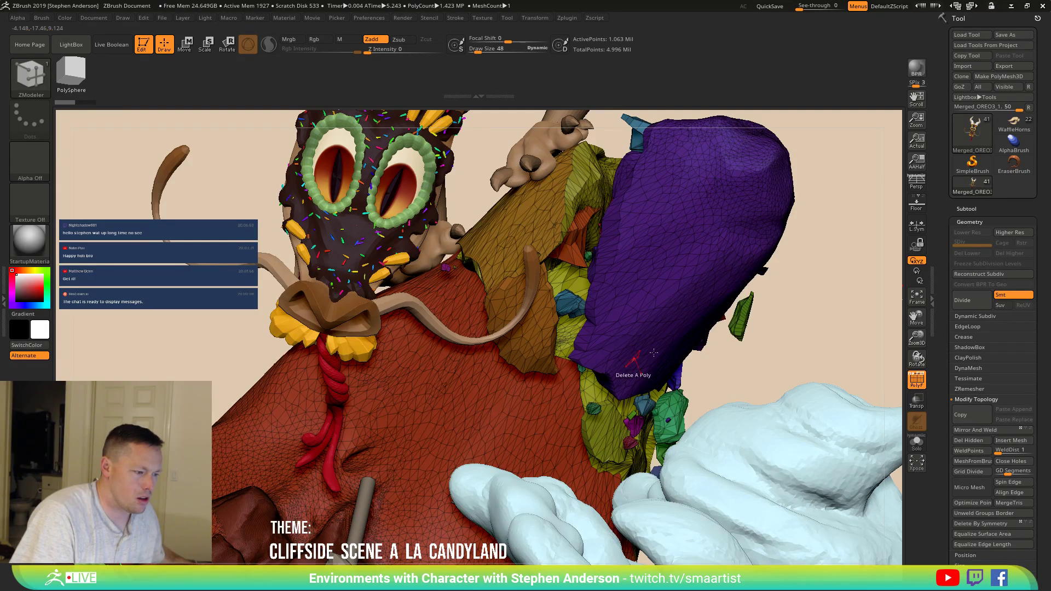
{"action": "left_click", "coordinate": [617, 321]}
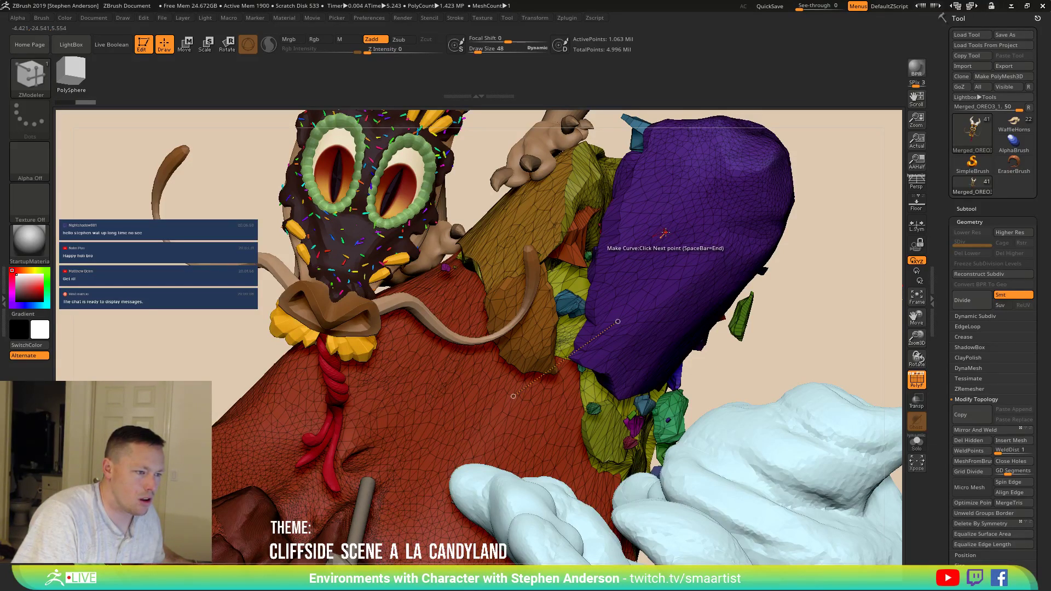
{"action": "left_click", "coordinate": [665, 232]}
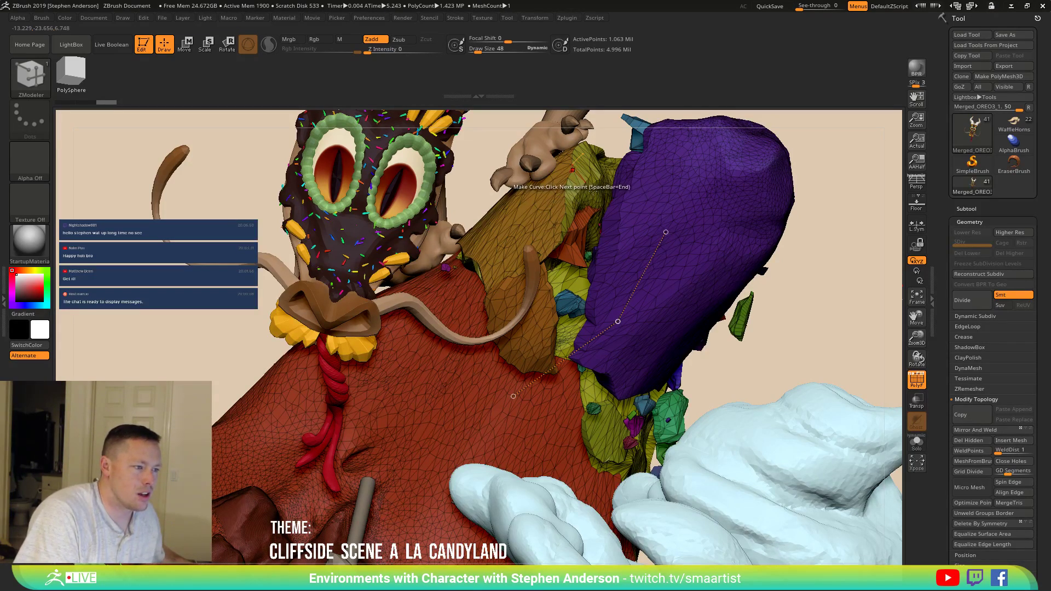
Step: Isolate the cliff in Solo mode and continue the curve around the ochre rocks and back across the purple rock
{"action": "mouse_move", "coordinate": [594, 257]}
{"action": "right_mouse_down"}
{"action": "mouse_move", "coordinate": [675, 231]}
{"action": "mouse_move", "coordinate": [594, 258]}
{"action": "right_mouse_up"}
{"action": "left_click", "coordinate": [916, 441]}
{"action": "right_click_drag", "start_coordinate": [603, 318], "coordinate": [744, 306]}
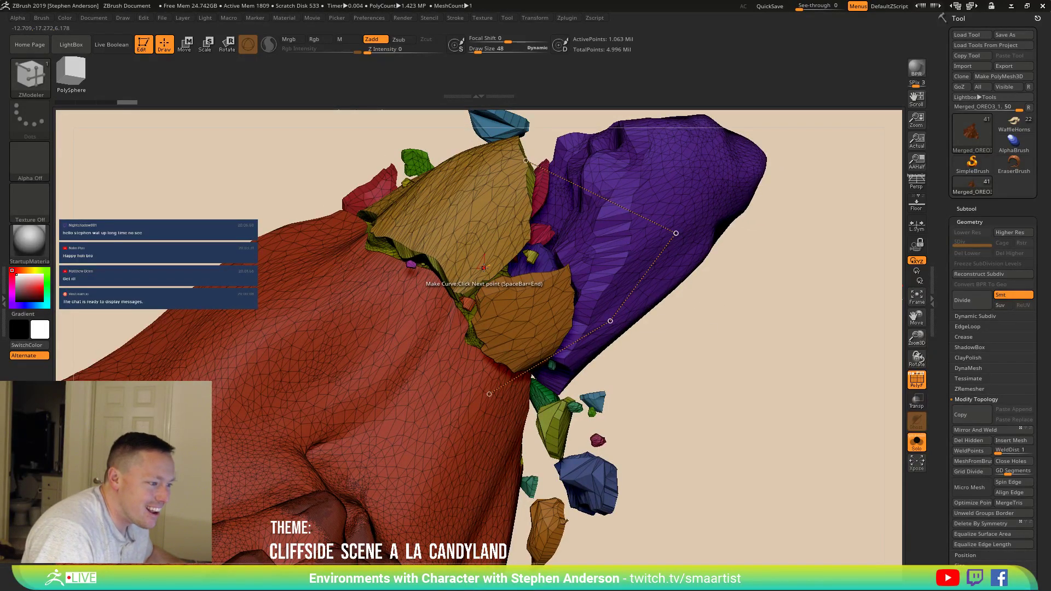
{"action": "right_click_drag", "start_coordinate": [584, 249], "coordinate": [596, 278]}
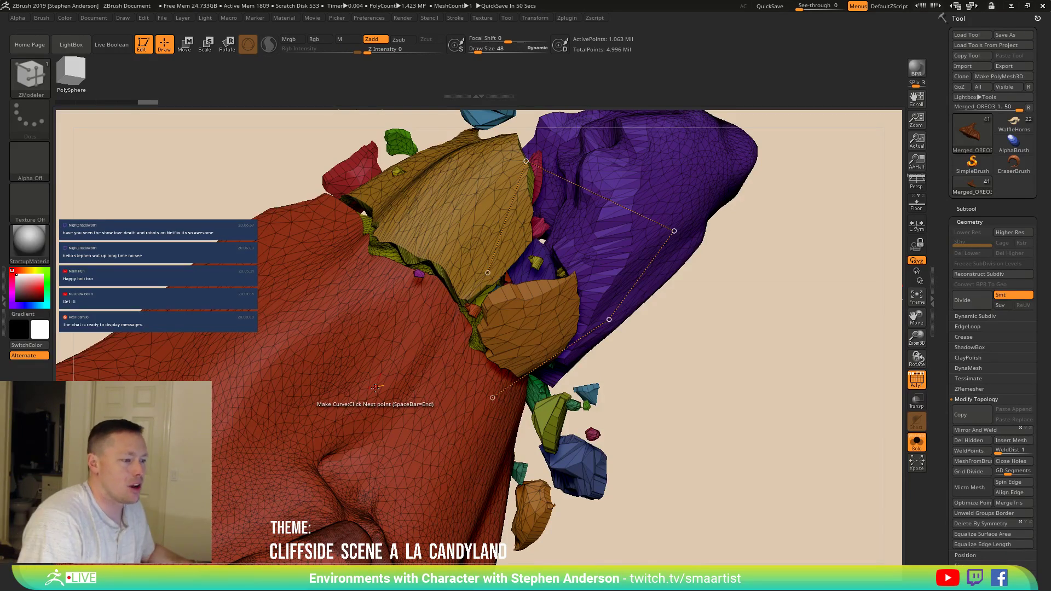
{"action": "right_click_drag", "start_coordinate": [504, 236], "coordinate": [497, 304]}
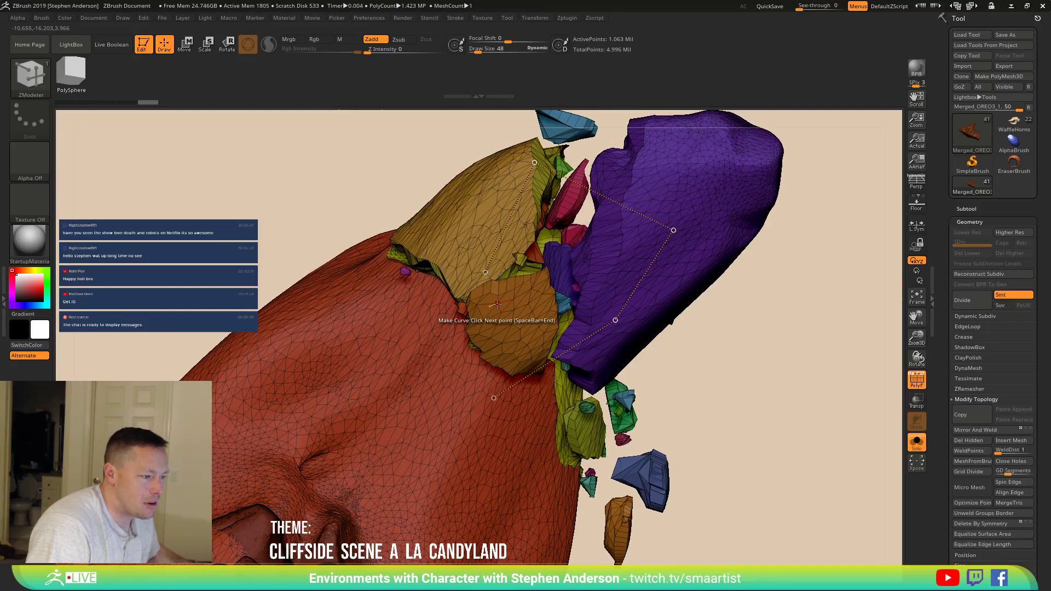
{"action": "left_click", "coordinate": [497, 303]}
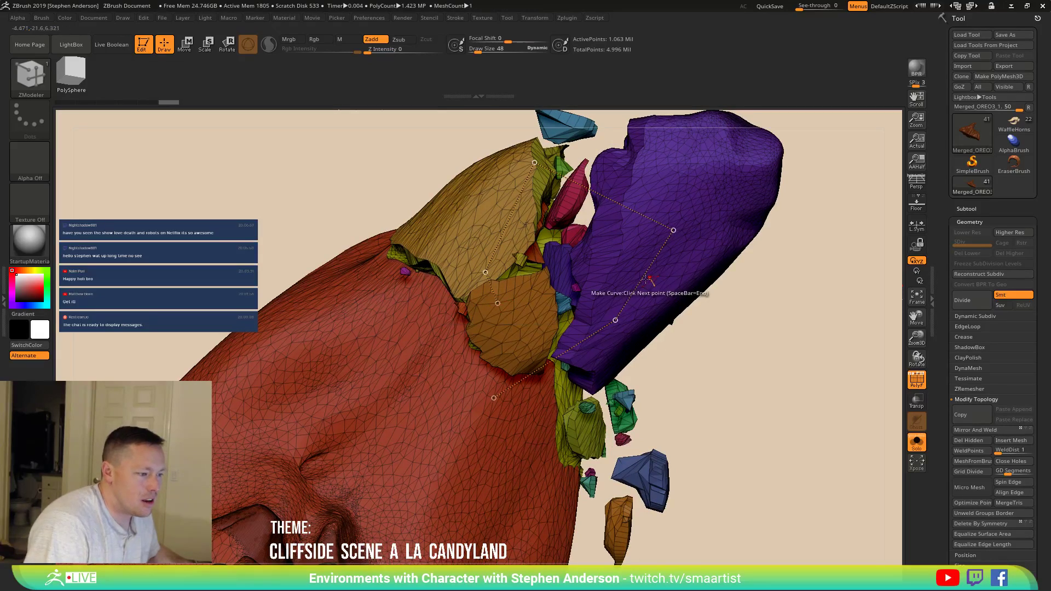
{"action": "left_click", "coordinate": [606, 284]}
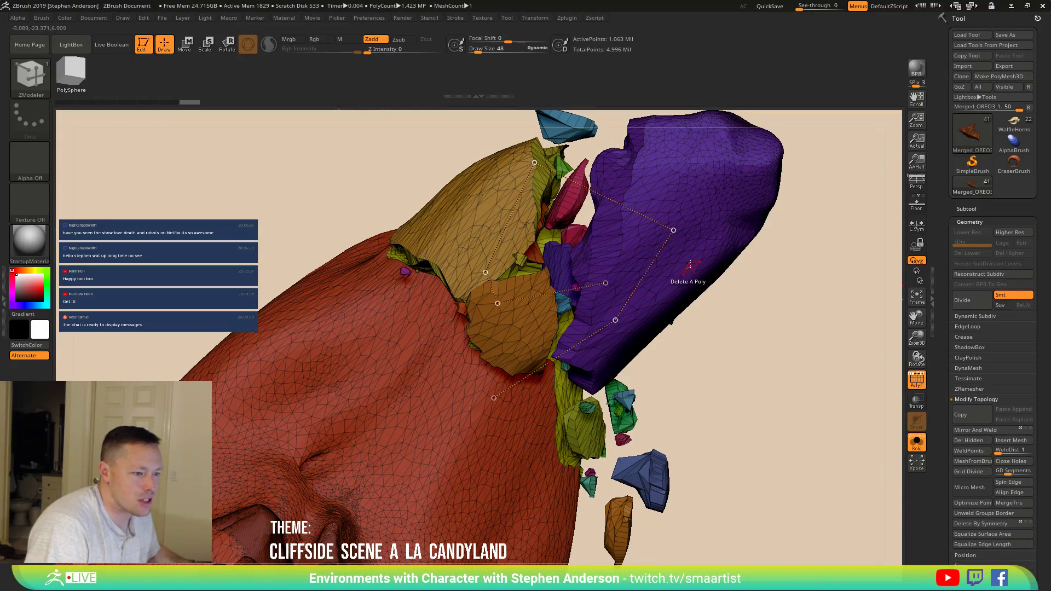
{"action": "left_click", "coordinate": [689, 263]}
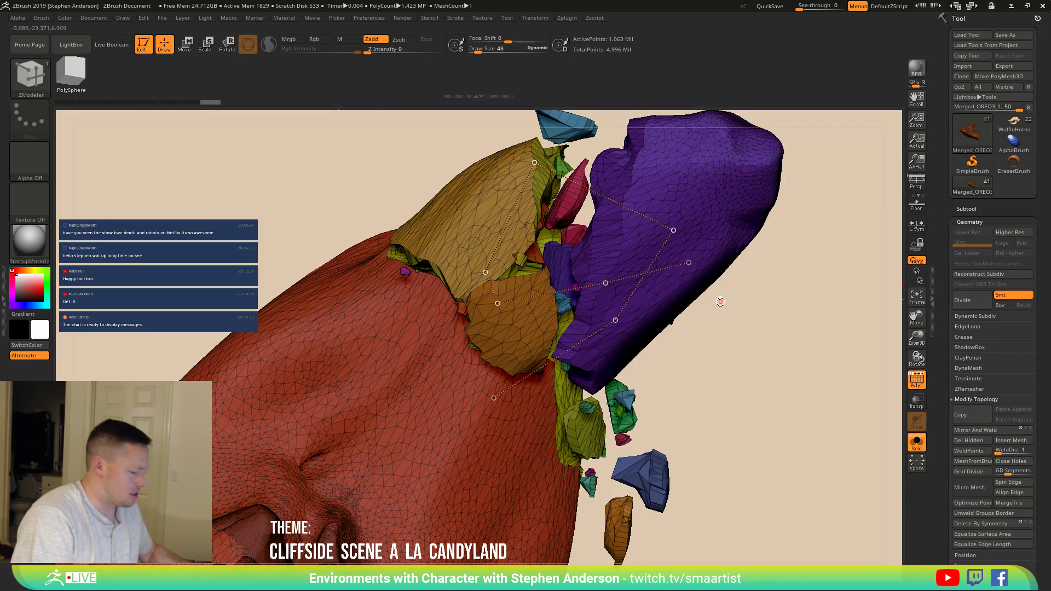
Step: Load the SMA_Rope brush preset from the _Brushes folder inside _ZBRUSH's _MustHaves folder
{"action": "key", "text": "b"}
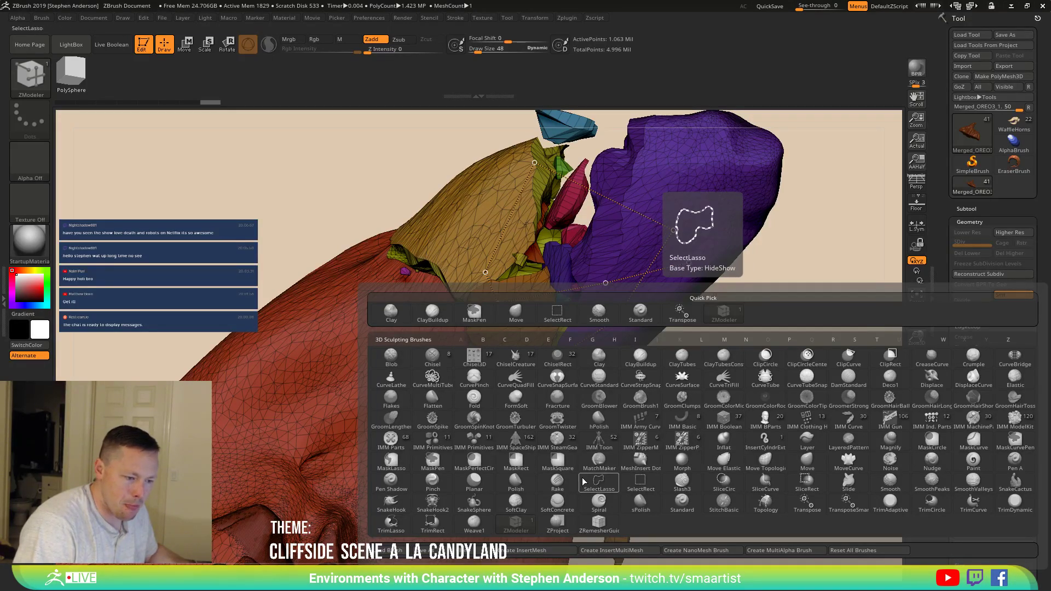
{"action": "left_click", "coordinate": [402, 551]}
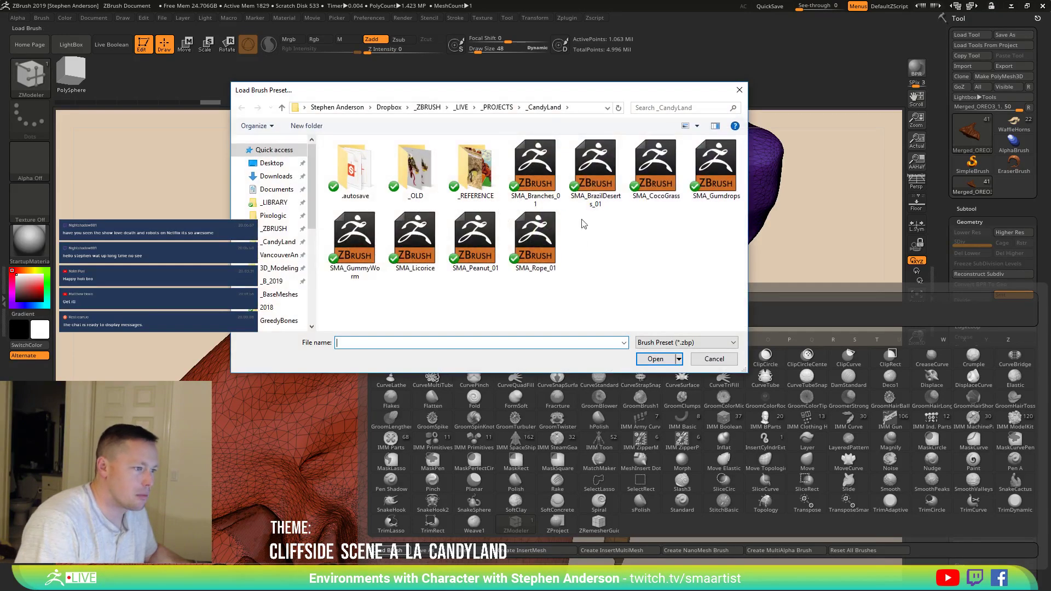
{"action": "left_click", "coordinate": [427, 108]}
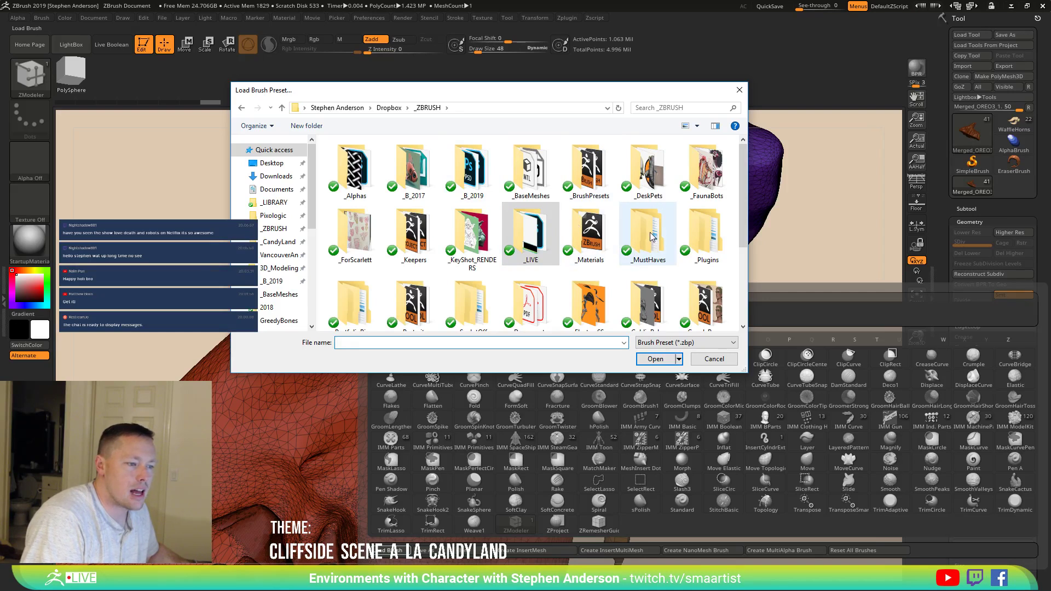
{"action": "double_click", "coordinate": [651, 235]}
{"action": "double_click", "coordinate": [472, 174]}
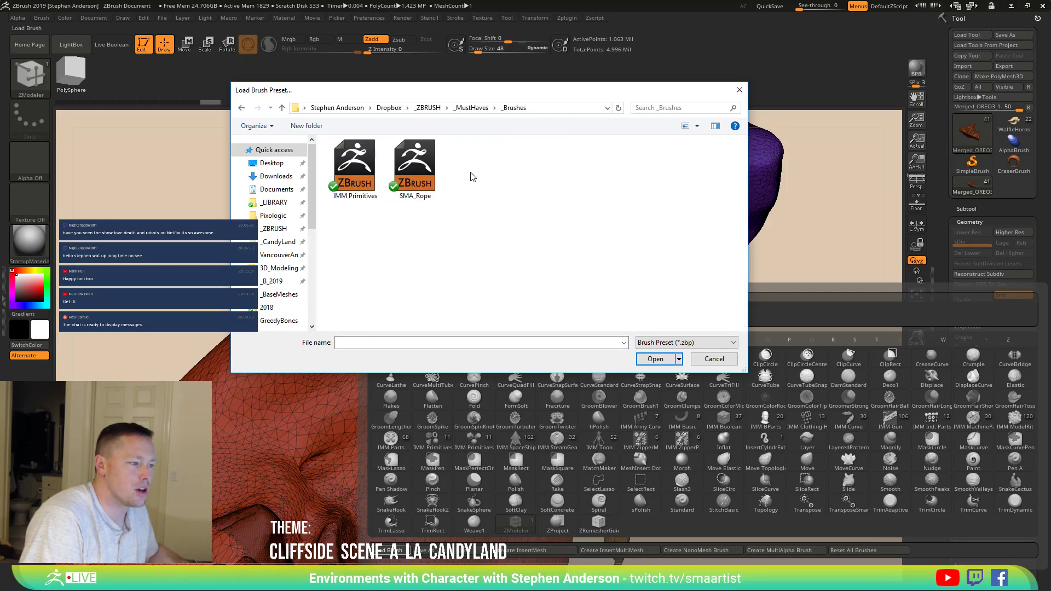
{"action": "double_click", "coordinate": [414, 167]}
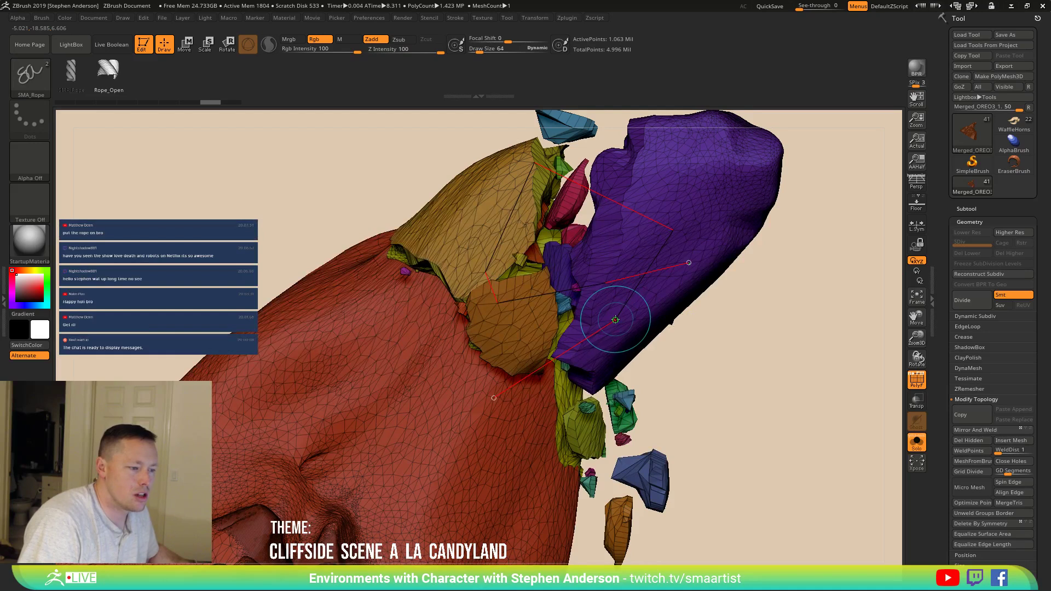
Step: Generate rope geometry along the curve, raise the Draw Size to 1071 and regenerate the rope thicker
{"action": "left_click", "coordinate": [615, 320]}
{"action": "mouse_move", "coordinate": [724, 332]}
{"action": "right_mouse_down", "text": "ctrl"}
{"action": "mouse_move", "coordinate": [642, 346]}
{"action": "mouse_move", "coordinate": [676, 334]}
{"action": "mouse_move", "coordinate": [656, 330]}
{"action": "mouse_move", "coordinate": [691, 331]}
{"action": "mouse_move", "coordinate": [705, 344]}
{"action": "right_mouse_up", "text": "ctrl"}
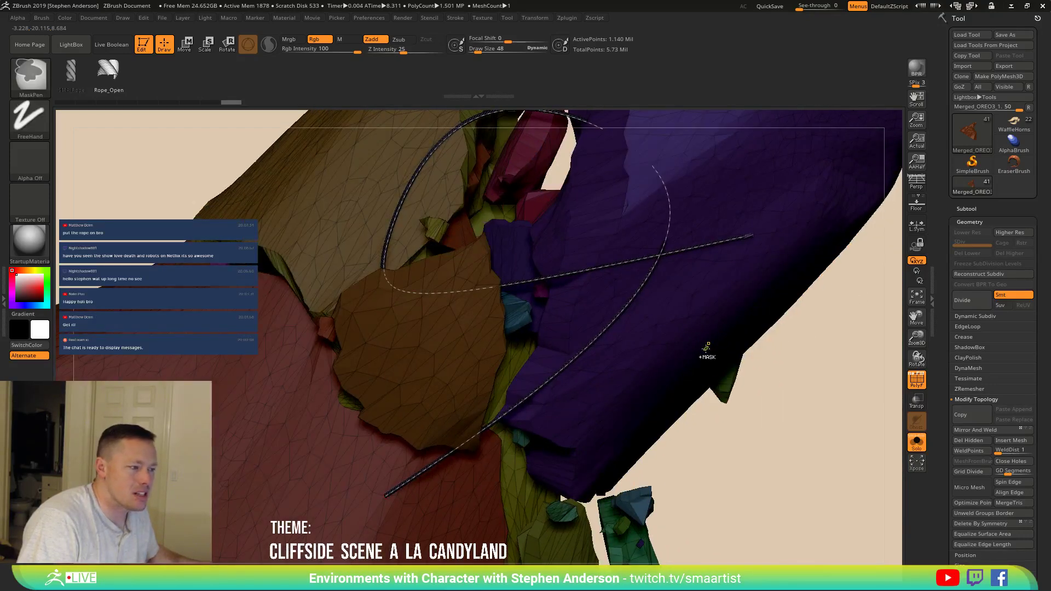
{"action": "key", "text": "s"}
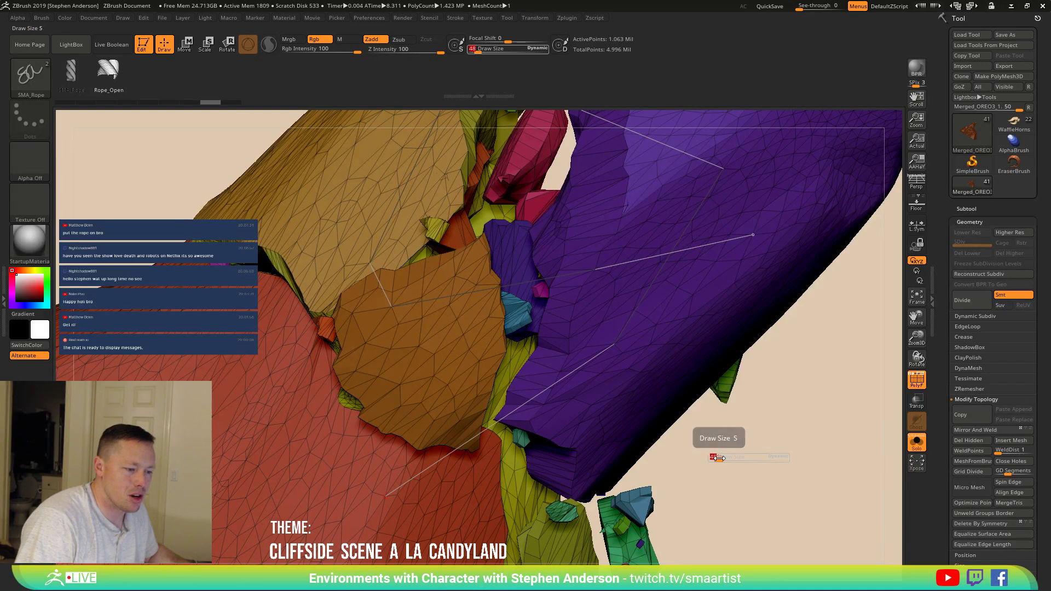
{"action": "left_click_drag", "start_coordinate": [729, 459], "coordinate": [736, 462]}
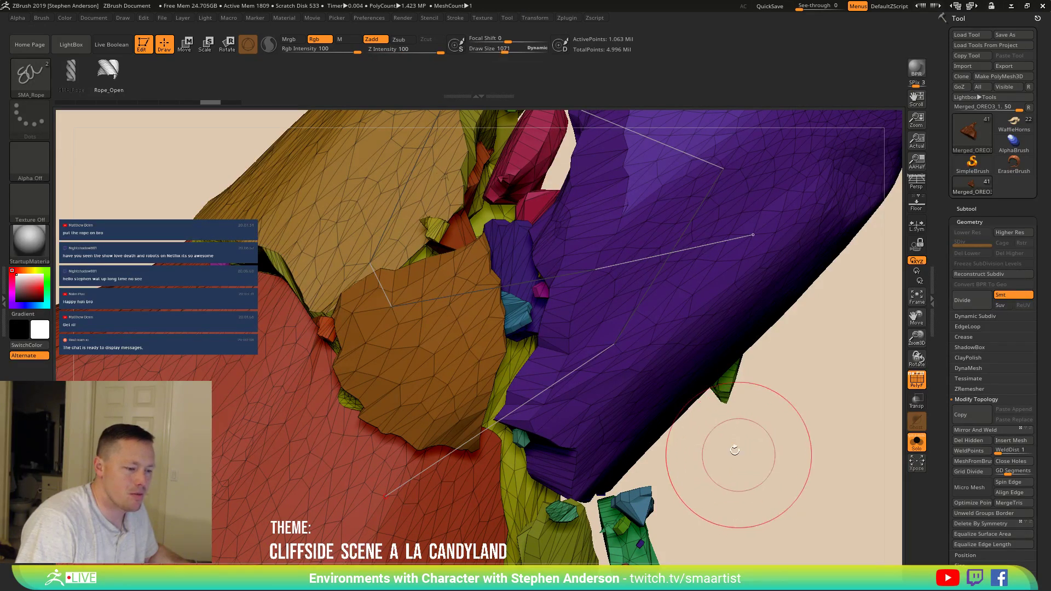
{"action": "left_click", "coordinate": [615, 344]}
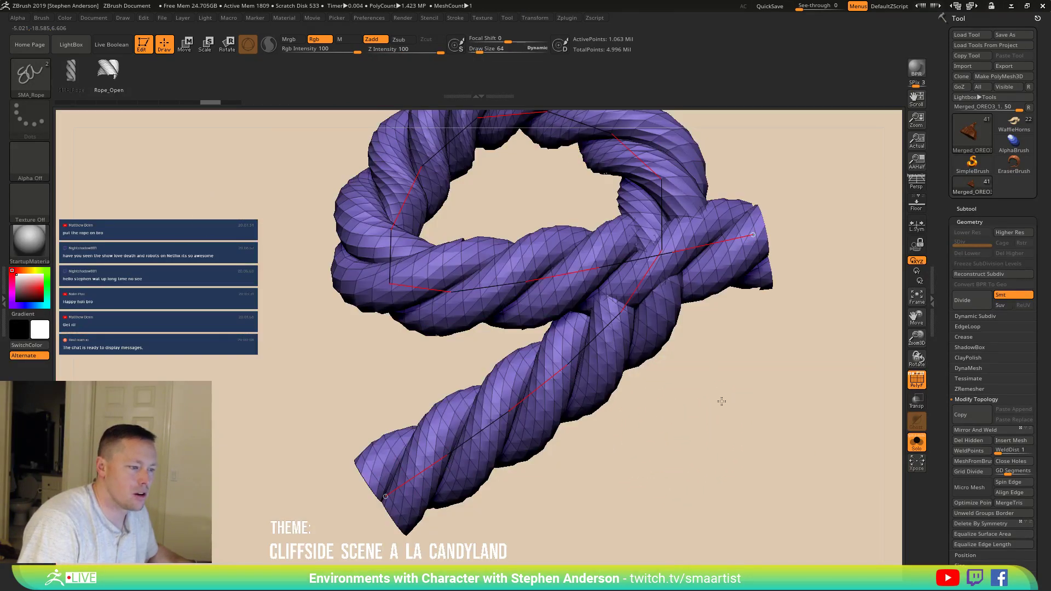
{"action": "right_click_drag", "start_coordinate": [711, 384], "coordinate": [745, 339], "text": "ctrl"}
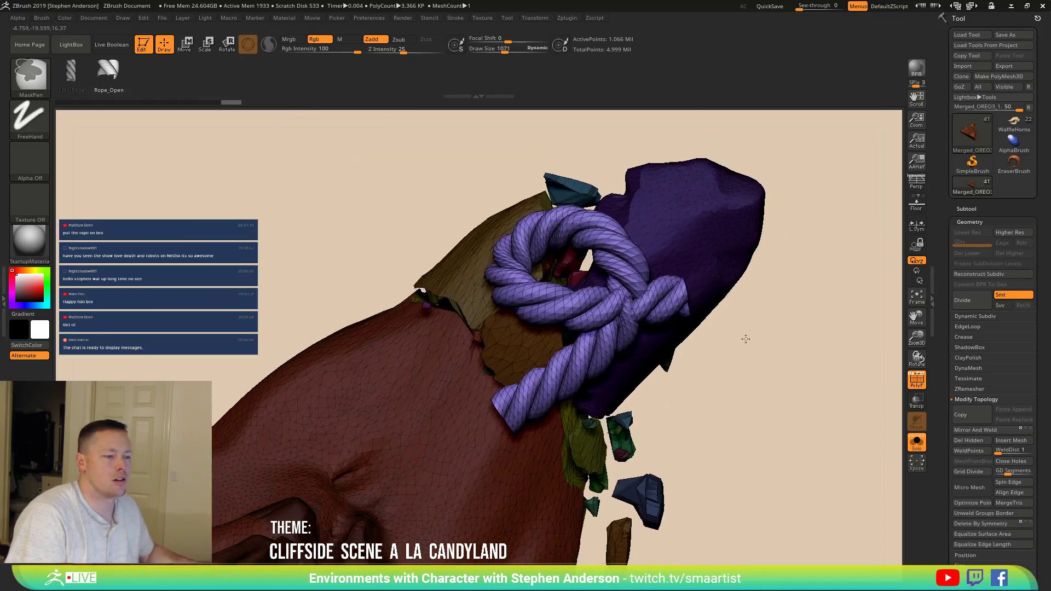
{"action": "mouse_move", "coordinate": [775, 323]}
{"action": "left_mouse_down"}
{"action": "mouse_move", "coordinate": [796, 334]}
{"action": "mouse_move", "coordinate": [765, 312]}
{"action": "left_mouse_up"}
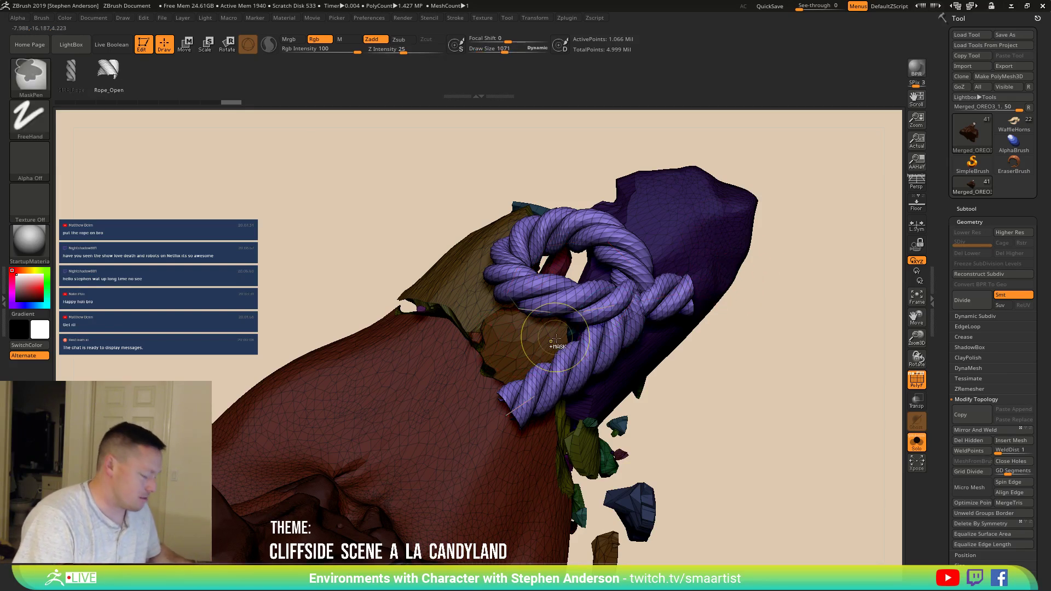
Step: Undo the rope and the point-to-point curve built on the cliff
{"action": "key", "text": "ctrl+z"}
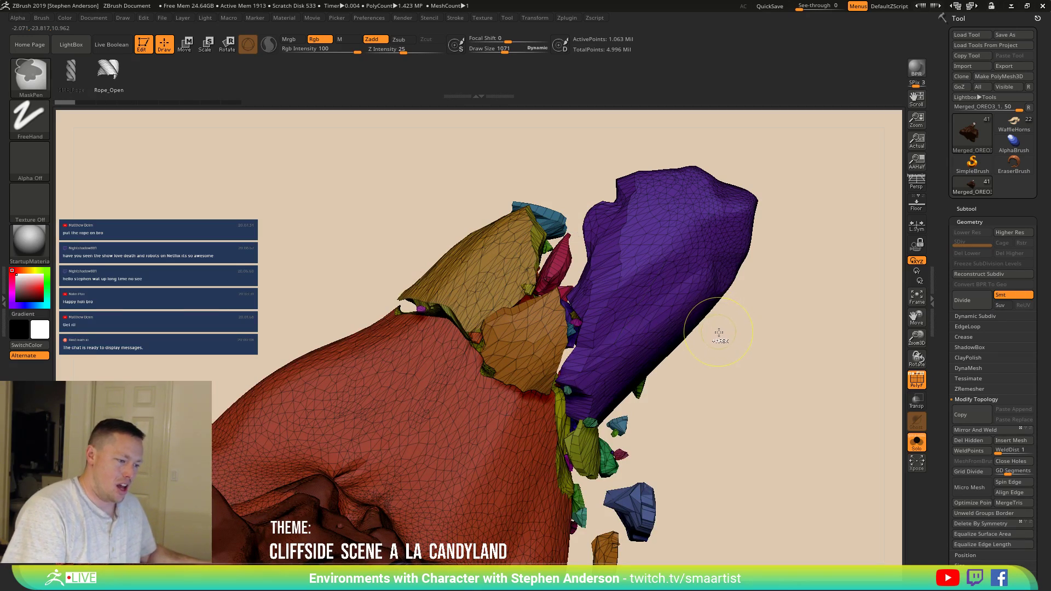
{"action": "mouse_move", "coordinate": [575, 337]}
{"action": "right_mouse_down"}
{"action": "mouse_move", "coordinate": [533, 348]}
{"action": "mouse_move", "coordinate": [560, 371]}
{"action": "right_mouse_up"}
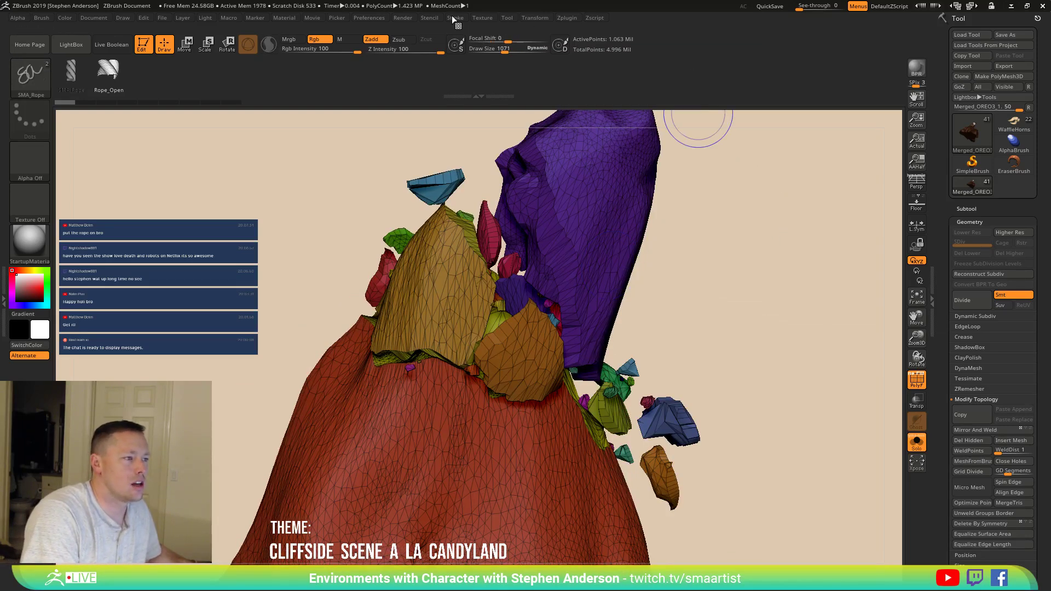
Step: Review the rope brush's Curve, Curve Modifiers and Curve Functions stroke settings
{"action": "left_click", "coordinate": [454, 18]}
{"action": "left_click", "coordinate": [476, 172]}
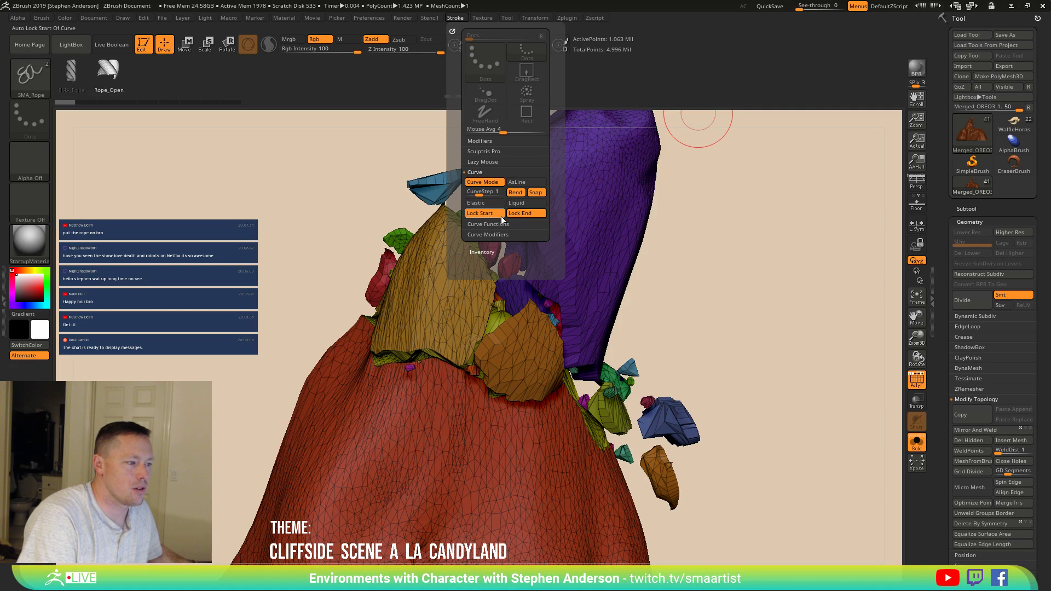
{"action": "left_click", "coordinate": [499, 235]}
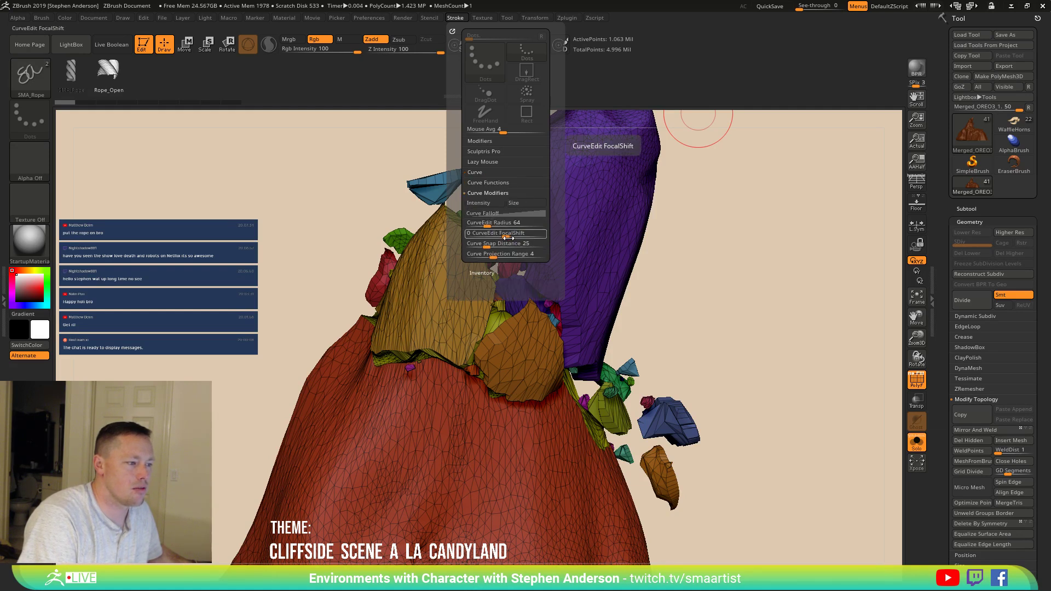
{"action": "left_click", "coordinate": [490, 184]}
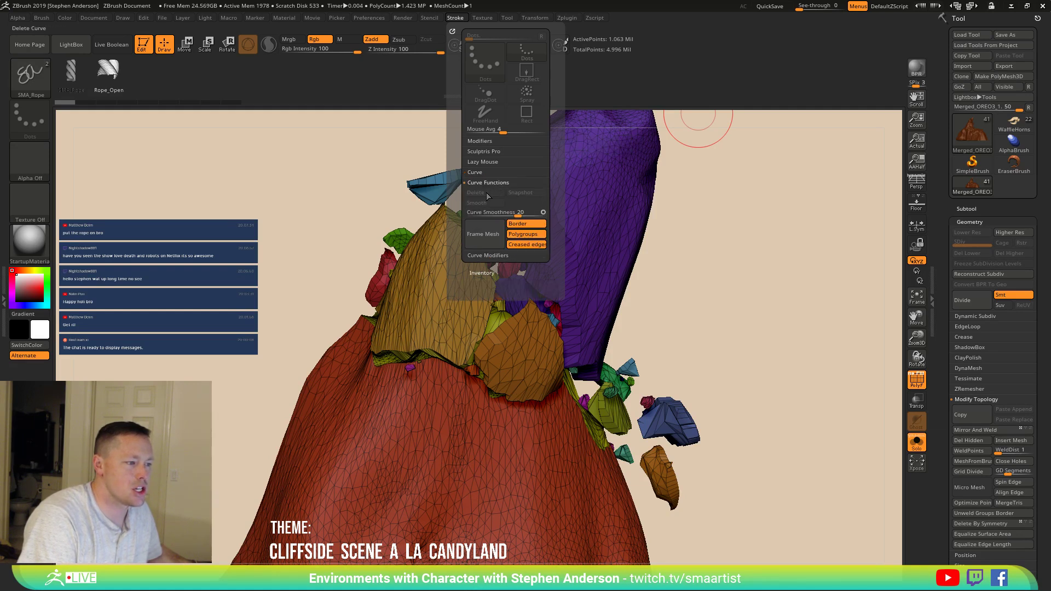
Step: Turn off the polyframe display and look over the isolated cliff from several angles
{"action": "mouse_move", "coordinate": [696, 289]}
{"action": "left_mouse_down"}
{"action": "mouse_move", "coordinate": [665, 278]}
{"action": "mouse_move", "coordinate": [707, 203]}
{"action": "mouse_move", "coordinate": [707, 232]}
{"action": "left_mouse_up"}
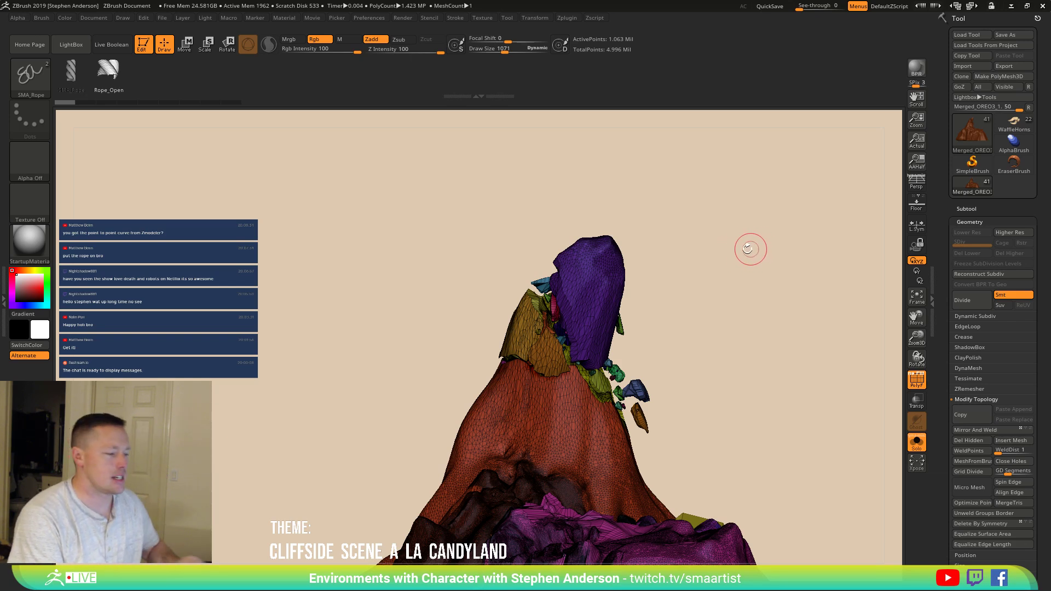
{"action": "mouse_move", "coordinate": [654, 300]}
{"action": "left_mouse_down"}
{"action": "mouse_move", "coordinate": [668, 307]}
{"action": "mouse_move", "coordinate": [658, 314]}
{"action": "mouse_move", "coordinate": [668, 305]}
{"action": "left_mouse_up"}
{"action": "key", "text": "shift+f"}
{"action": "left_click_drag", "start_coordinate": [699, 352], "coordinate": [705, 325]}
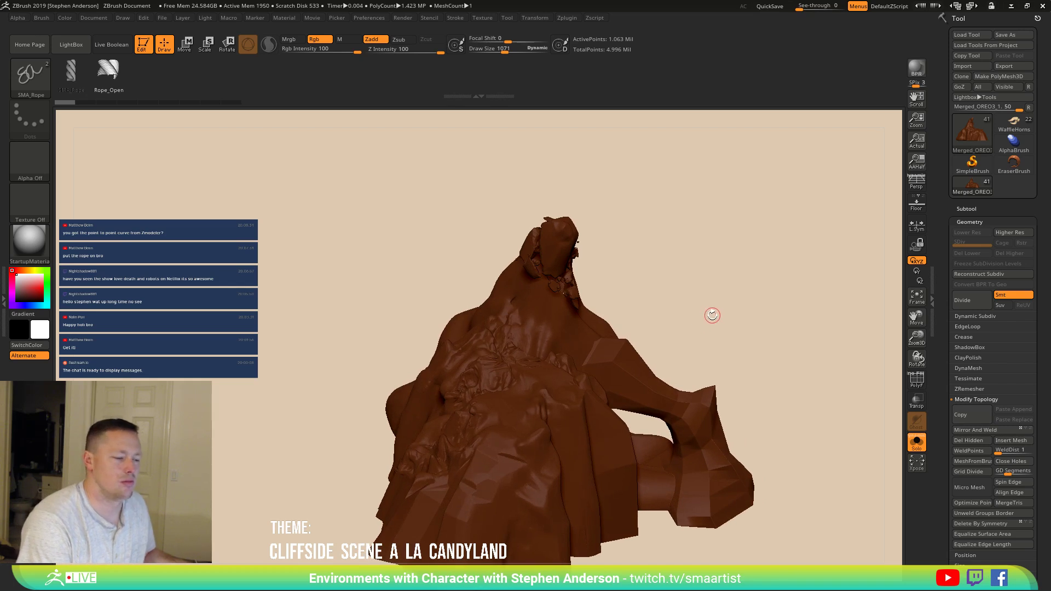
{"action": "left_click_drag", "start_coordinate": [723, 274], "coordinate": [895, 412]}
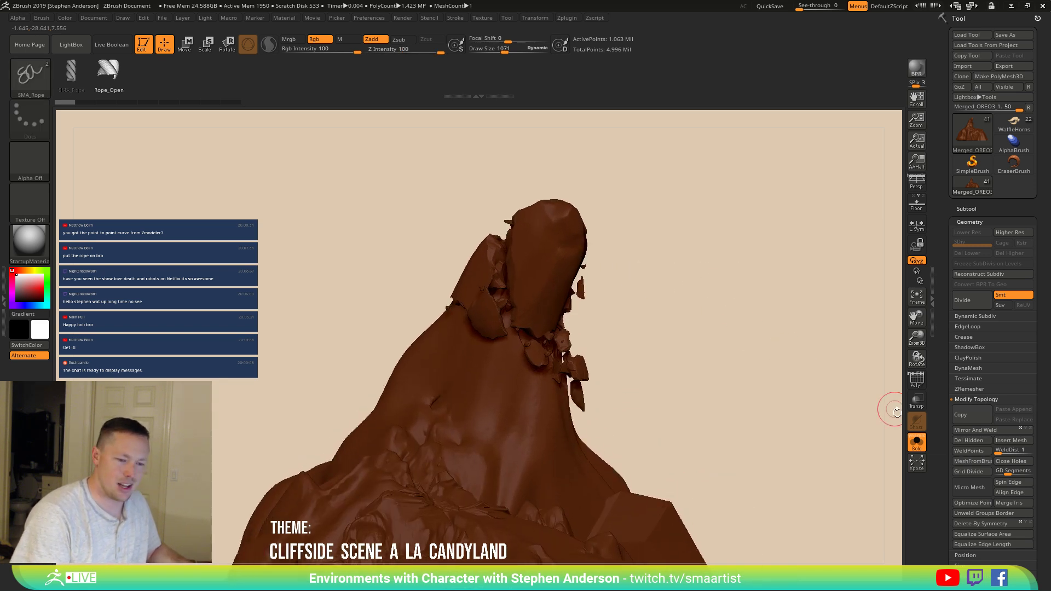
Step: Leave Solo mode to show the whole scene and switch to the Move transform for the cliff
{"action": "left_click", "coordinate": [911, 447]}
{"action": "left_click_drag", "start_coordinate": [697, 209], "coordinate": [705, 209]}
{"action": "key", "text": "w"}
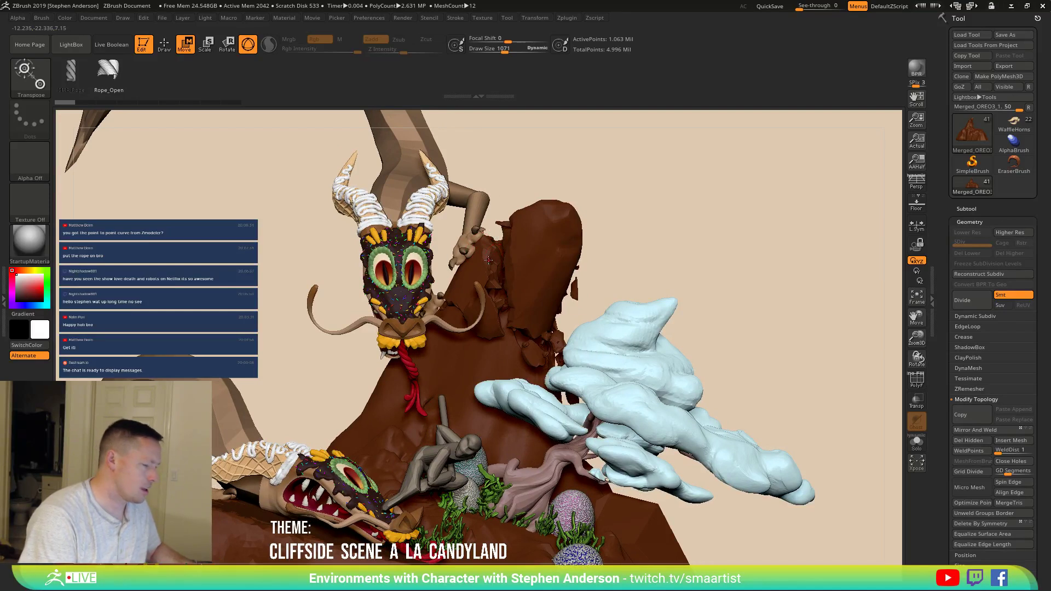
Step: Isolate individual rock pieces of the cliff peak beside the dragon's claw and restore the whole cliff's visibility
{"action": "left_click", "coordinate": [471, 267]}
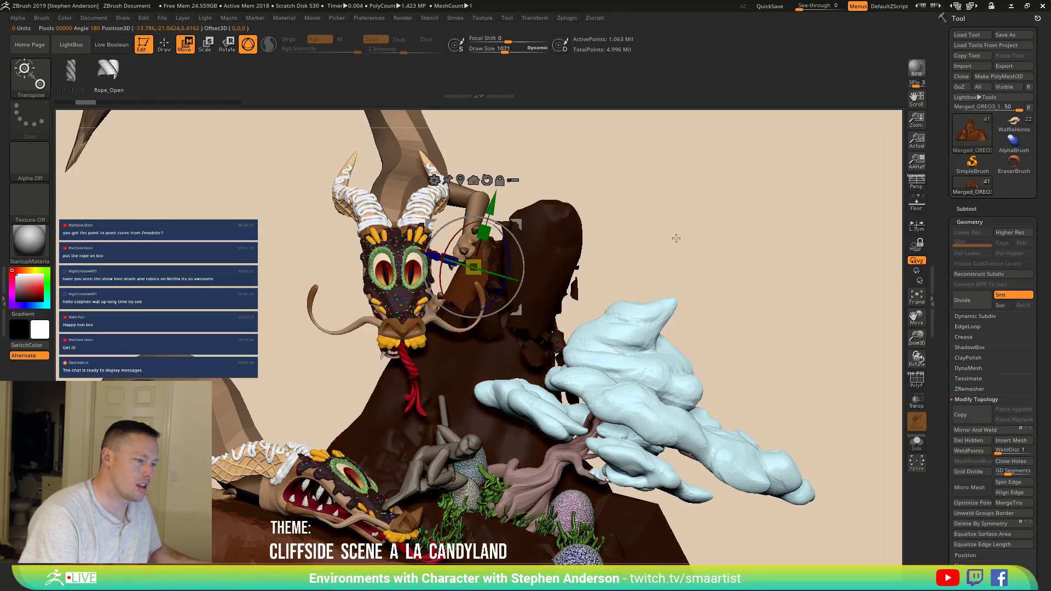
{"action": "key", "text": "q"}
{"action": "mouse_move", "coordinate": [477, 268]}
{"action": "right_mouse_down", "text": "ctrl"}
{"action": "mouse_move", "coordinate": [476, 296]}
{"action": "mouse_move", "coordinate": [475, 281]}
{"action": "right_mouse_up", "text": "ctrl"}
{"action": "left_click", "coordinate": [464, 287], "text": "ctrl+shift"}
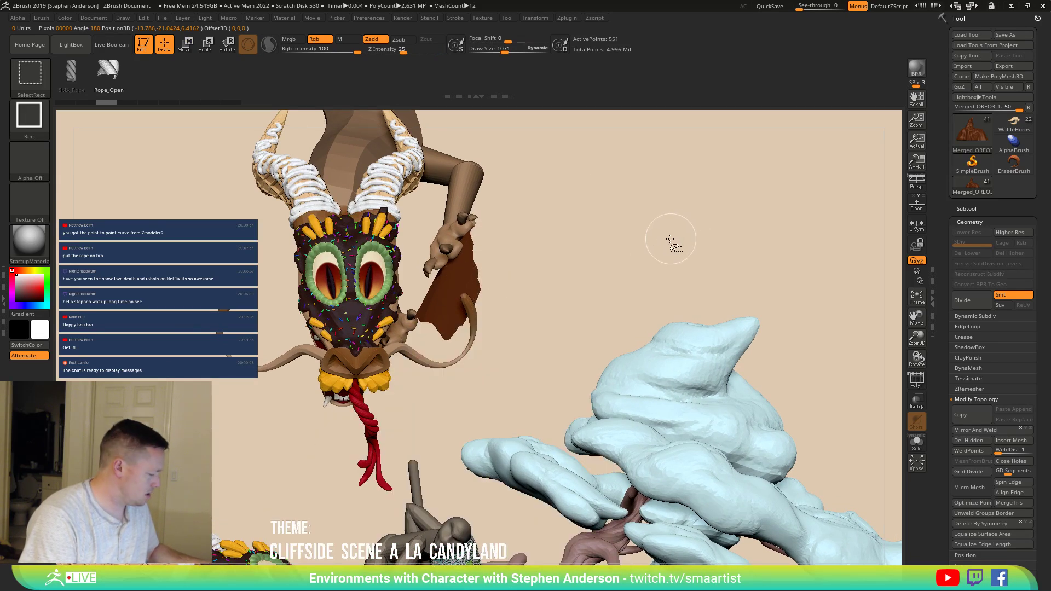
{"action": "left_click", "coordinate": [687, 241], "text": "ctrl+shift"}
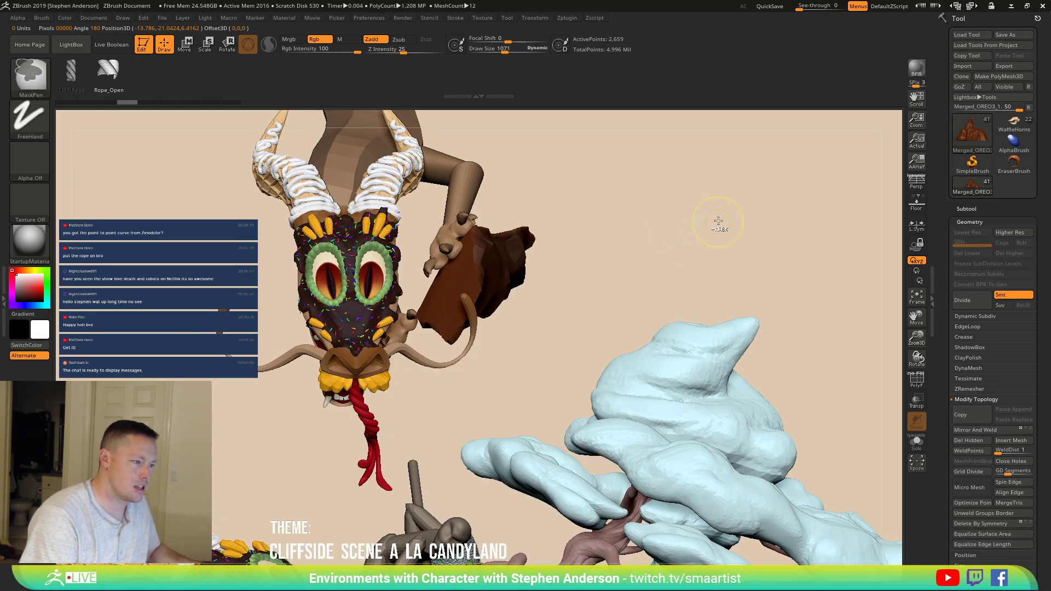
{"action": "left_click_drag", "start_coordinate": [747, 176], "coordinate": [263, 427], "text": "ctrl+shift"}
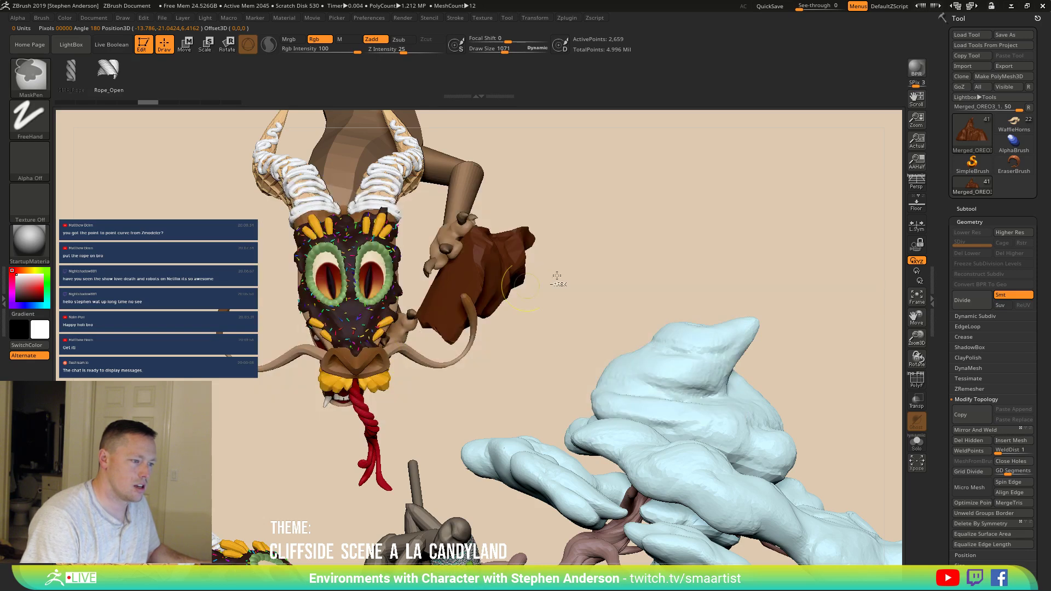
{"action": "left_click", "coordinate": [668, 269], "text": "ctrl+shift"}
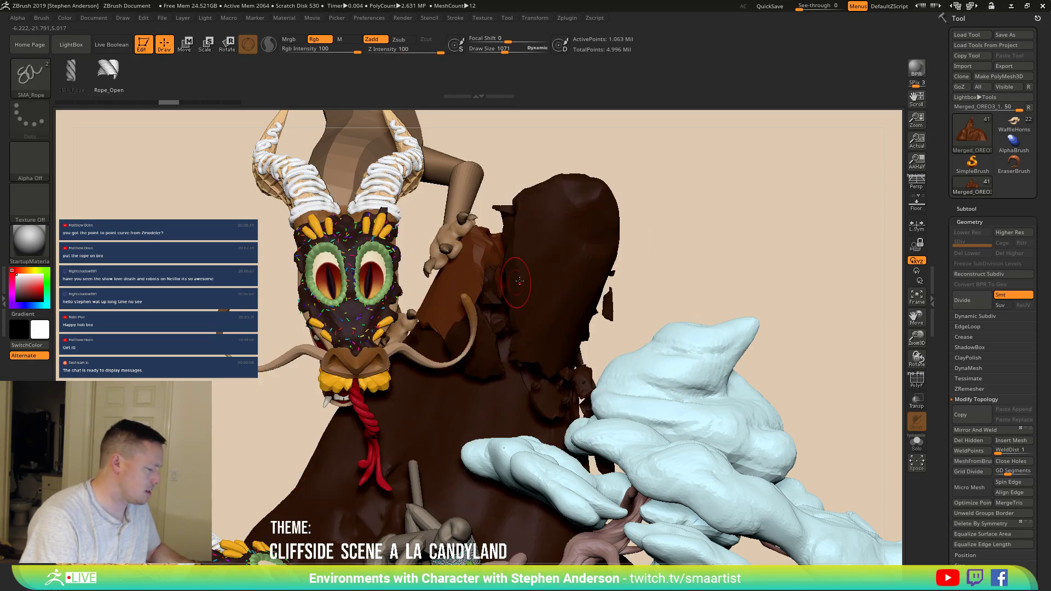
Step: Mask the cliff except for the rock piece under the raised dragon's claw and reposition that piece
{"action": "key", "text": "w"}
{"action": "right_click_drag", "start_coordinate": [575, 246], "coordinate": [677, 392]}
{"action": "left_click", "coordinate": [696, 379], "text": "alt"}
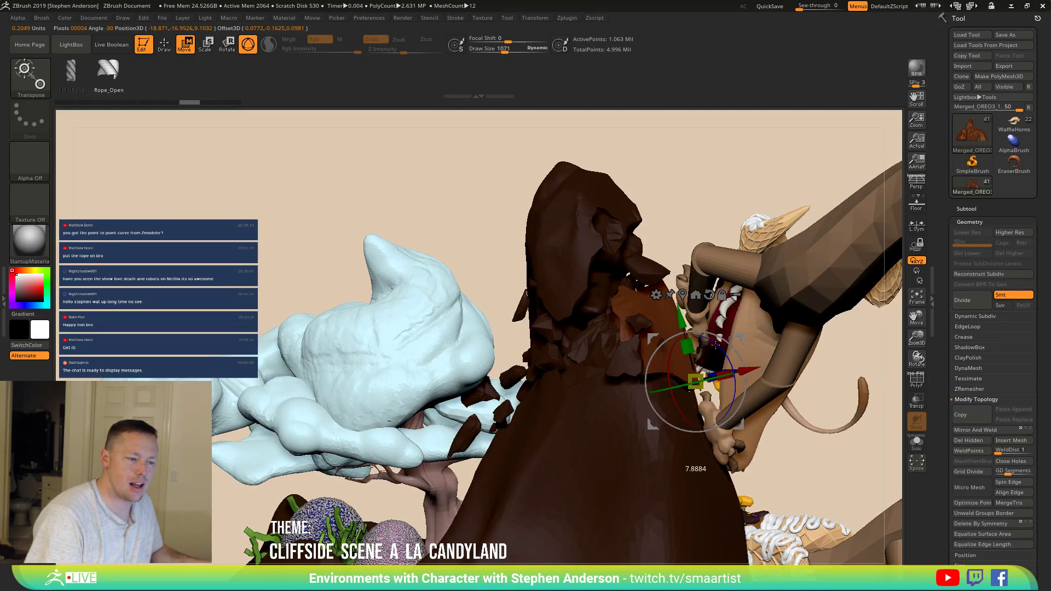
{"action": "right_click_drag", "start_coordinate": [723, 305], "coordinate": [605, 330]}
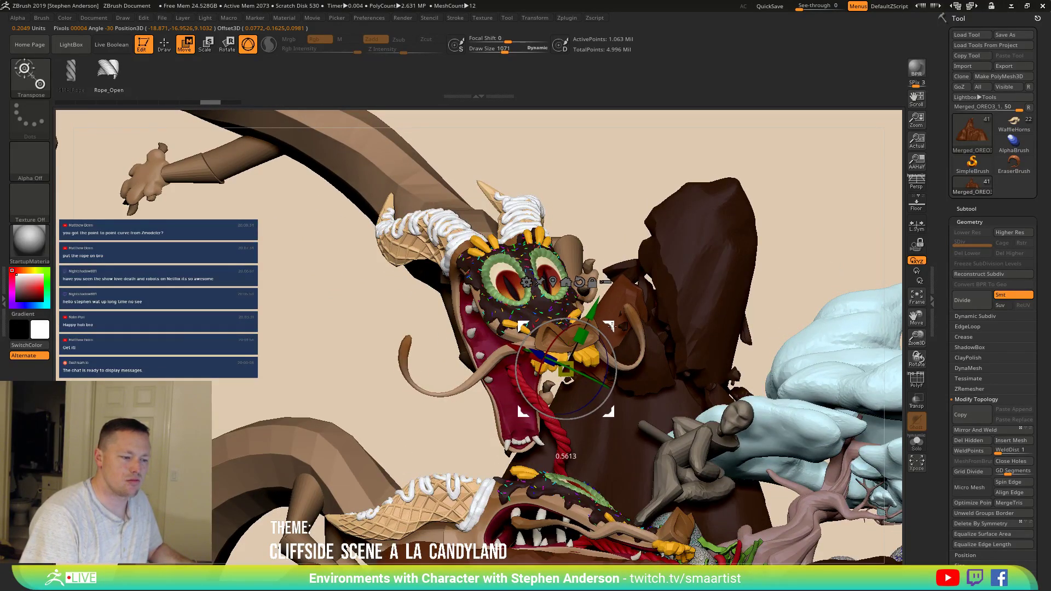
Step: Mask the cliff except for the tall boulder at its peak and reposition the boulder
{"action": "left_click", "coordinate": [719, 283], "text": "ctrl"}
{"action": "left_click_drag", "start_coordinate": [816, 252], "coordinate": [779, 343]}
{"action": "left_click", "coordinate": [719, 379]}
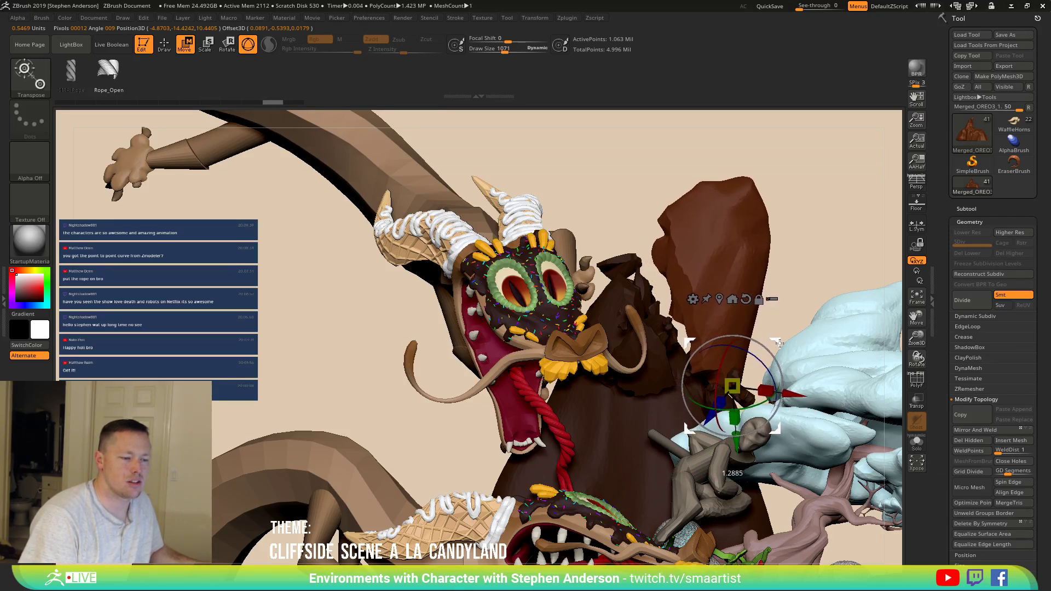
{"action": "left_click_drag", "start_coordinate": [805, 267], "coordinate": [798, 341]}
{"action": "left_click_drag", "start_coordinate": [708, 211], "coordinate": [631, 282]}
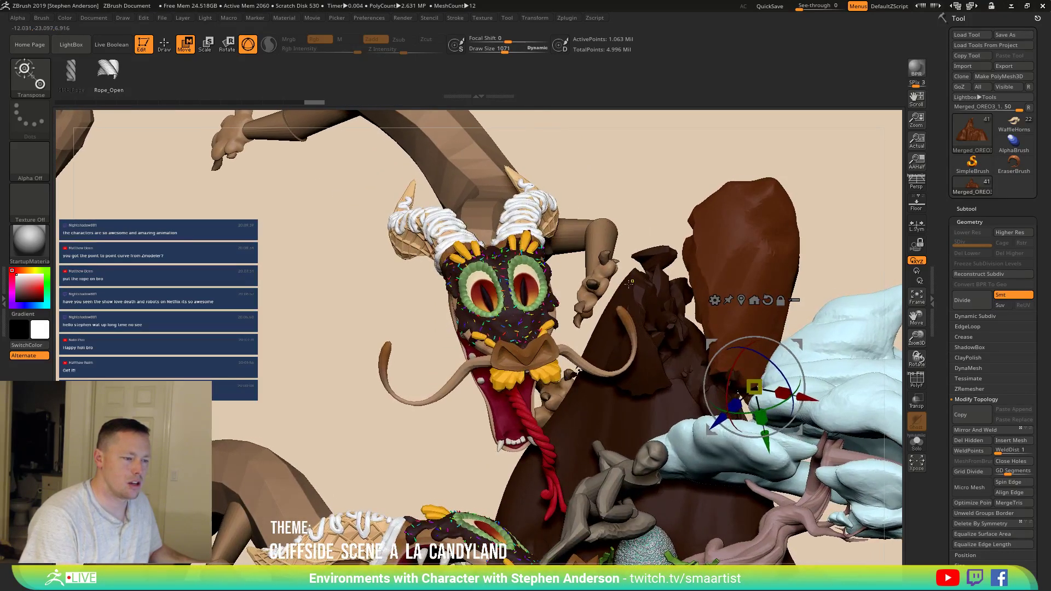
Step: Unmask the rock pieces beside the dragon's claw one at a time, adjust their placement and clear the mask
{"action": "left_click", "coordinate": [631, 283]}
{"action": "left_click_drag", "start_coordinate": [695, 204], "coordinate": [581, 362]}
{"action": "left_click_drag", "start_coordinate": [682, 235], "coordinate": [817, 132]}
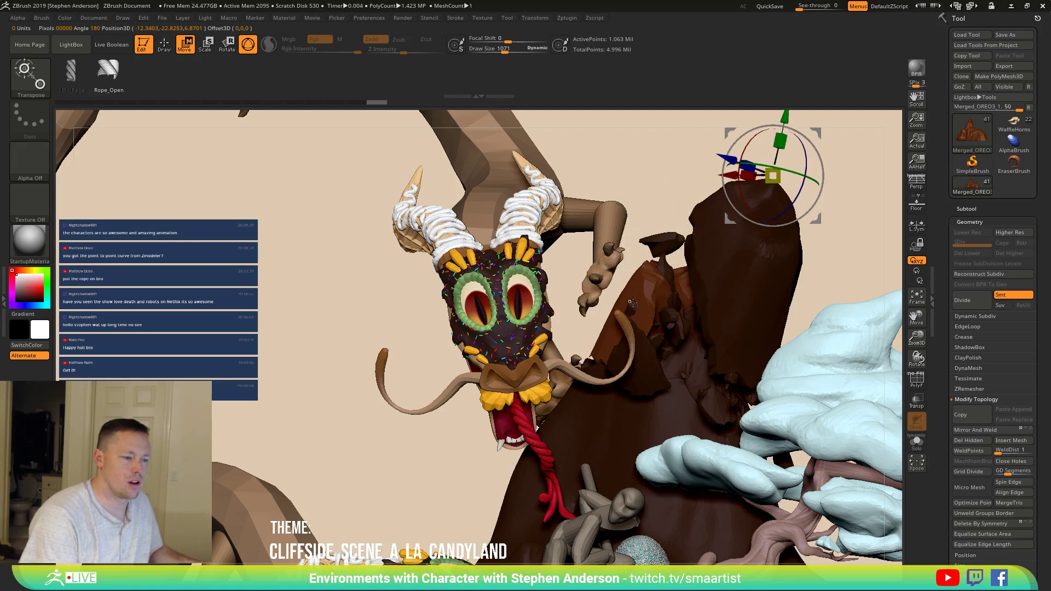
{"action": "left_click", "coordinate": [643, 295], "text": "ctrl"}
{"action": "left_click_drag", "start_coordinate": [650, 206], "coordinate": [695, 279]}
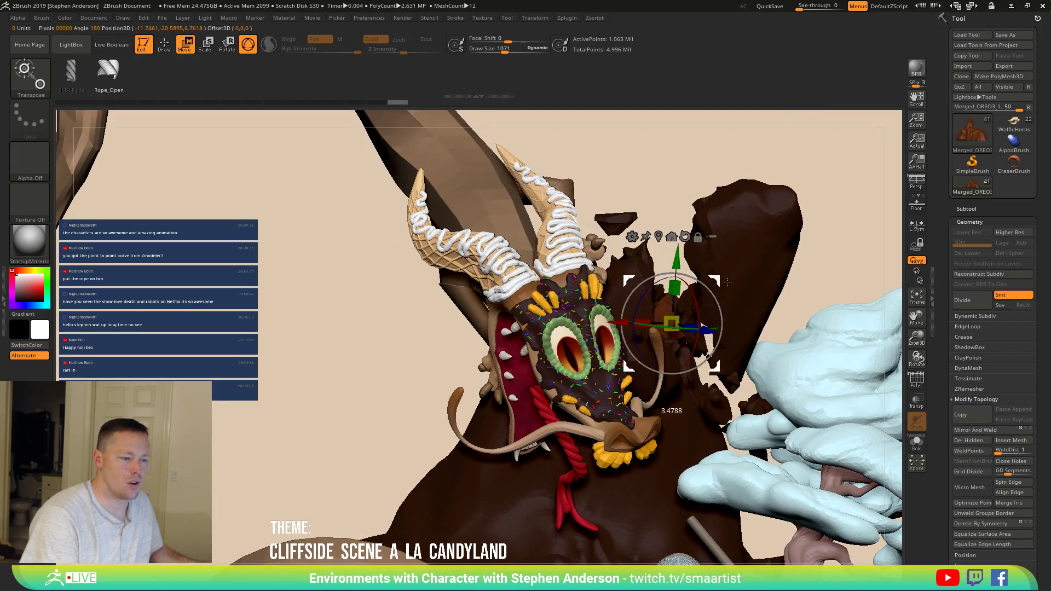
{"action": "left_click_drag", "start_coordinate": [751, 239], "coordinate": [708, 175]}
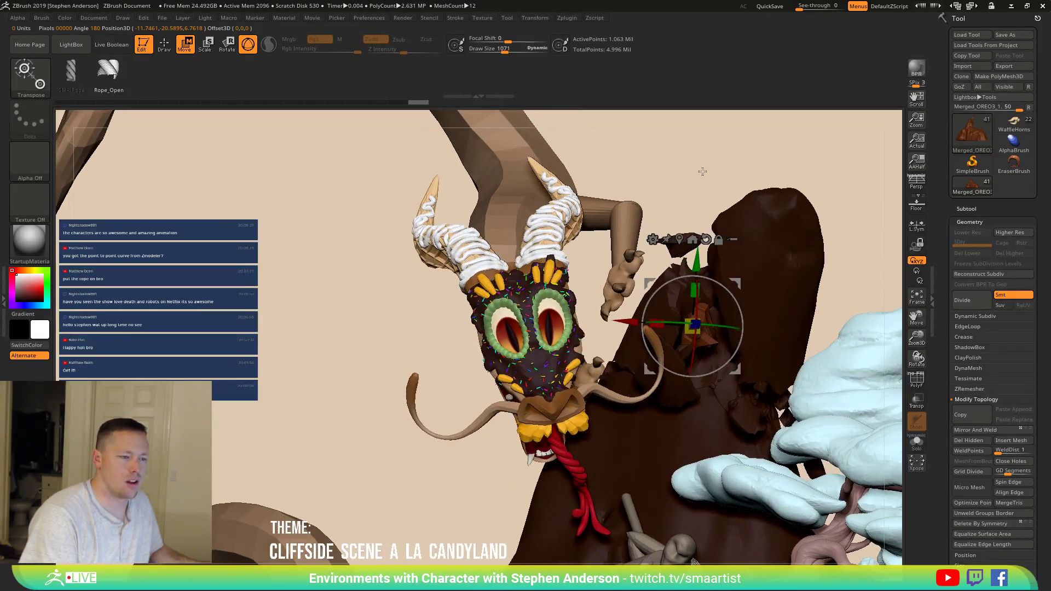
{"action": "key", "text": "q"}
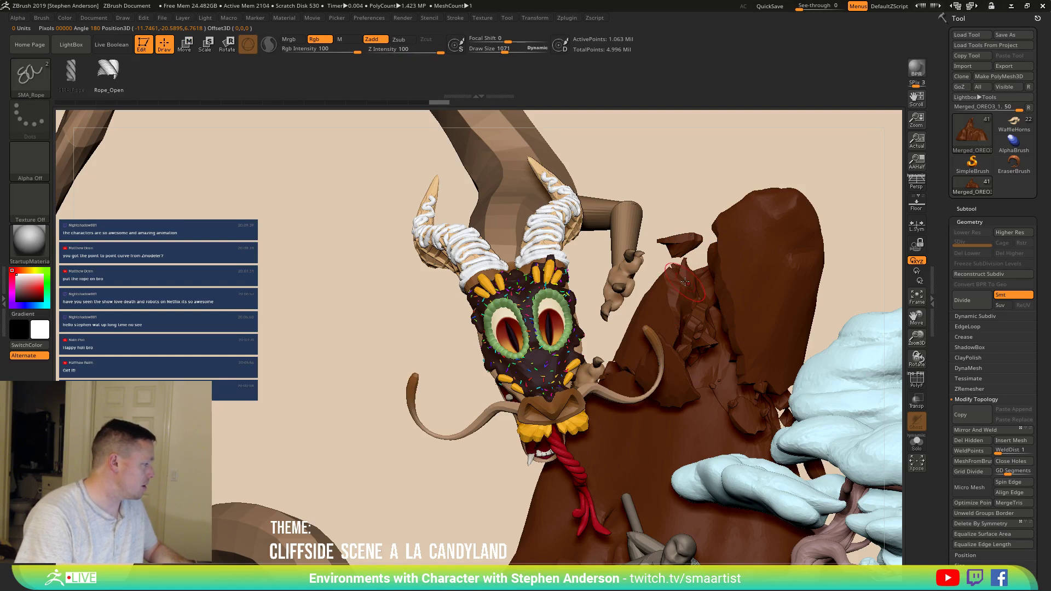
Step: Isolate a rock piece lower on the cliff face with a mask, adjust its placement and clear the mask
{"action": "right_click_drag", "start_coordinate": [664, 307], "coordinate": [640, 291], "text": "ctrl"}
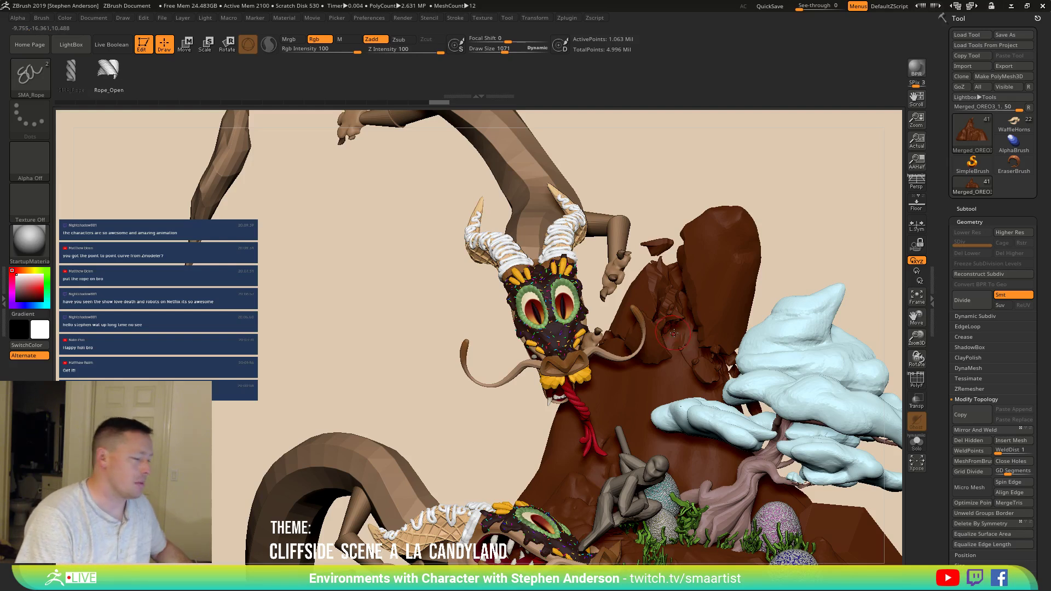
{"action": "mouse_move", "coordinate": [664, 343]}
{"action": "right_mouse_down"}
{"action": "mouse_move", "coordinate": [675, 250]}
{"action": "mouse_move", "coordinate": [648, 293]}
{"action": "right_mouse_up"}
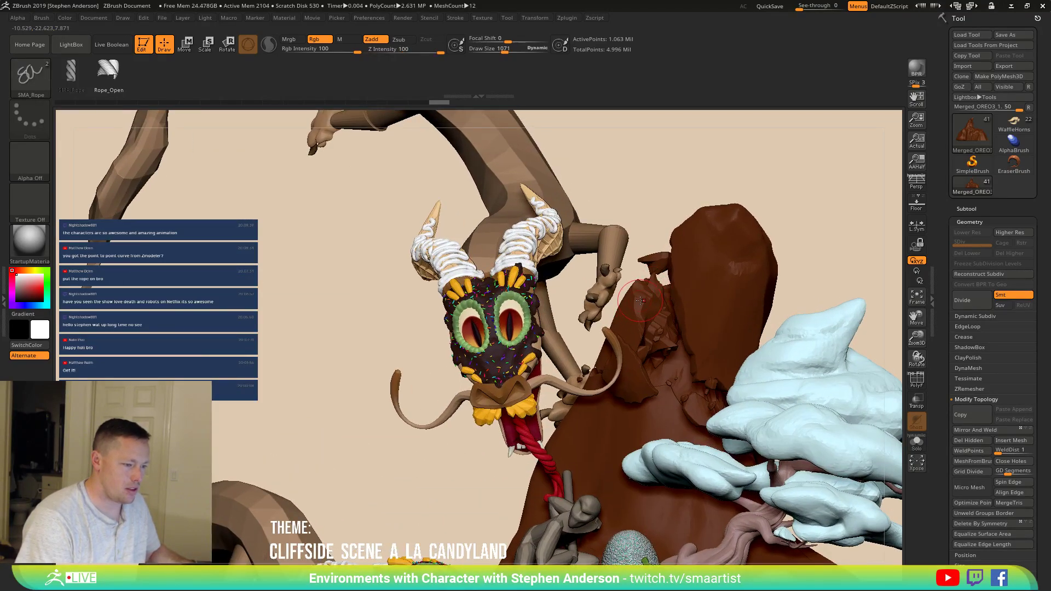
{"action": "right_click_drag", "start_coordinate": [650, 375], "coordinate": [647, 360]}
{"action": "key", "text": "w"}
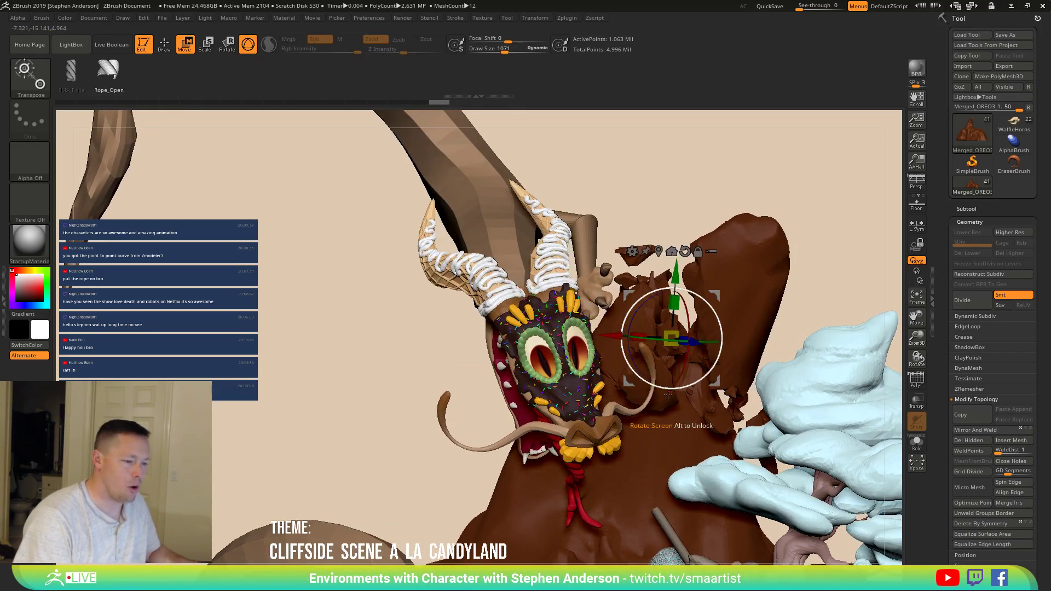
{"action": "right_click_drag", "start_coordinate": [738, 355], "coordinate": [745, 328]}
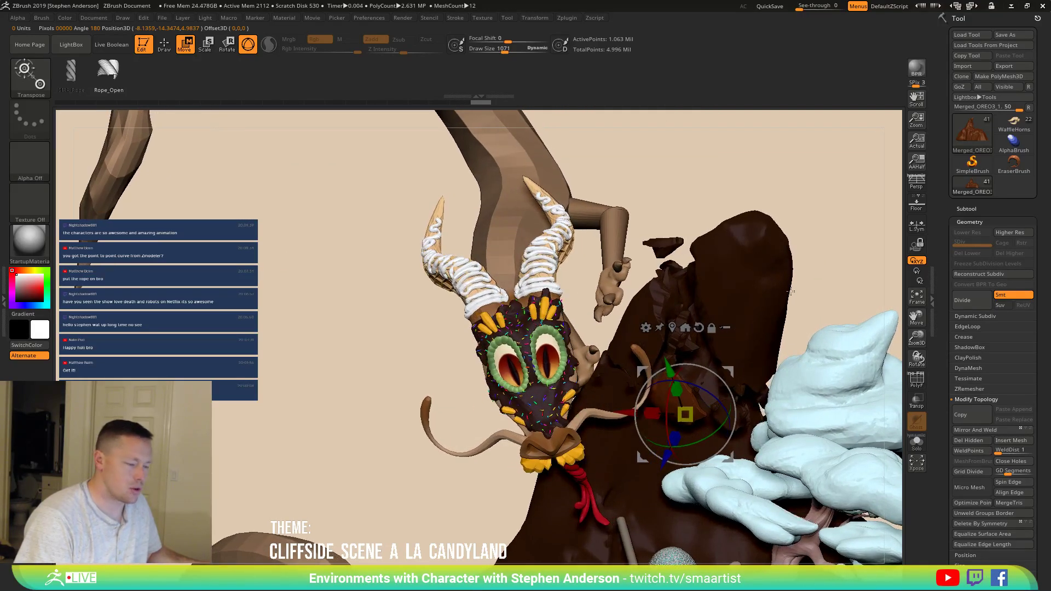
{"action": "key", "text": "q"}
{"action": "left_click_drag", "start_coordinate": [832, 235], "coordinate": [848, 242], "text": "ctrl"}
Step: Mask all but the small rock chunk between the peak and the tall boulder, reposition it and clear the mask
{"action": "mouse_move", "coordinate": [775, 309]}
{"action": "right_mouse_down", "text": "ctrl"}
{"action": "mouse_move", "coordinate": [733, 313]}
{"action": "mouse_move", "coordinate": [707, 365]}
{"action": "mouse_move", "coordinate": [808, 334]}
{"action": "mouse_move", "coordinate": [810, 298]}
{"action": "mouse_move", "coordinate": [611, 410]}
{"action": "right_mouse_up", "text": "ctrl"}
{"action": "key", "text": "w"}
{"action": "left_click", "coordinate": [718, 345], "text": "ctrl"}
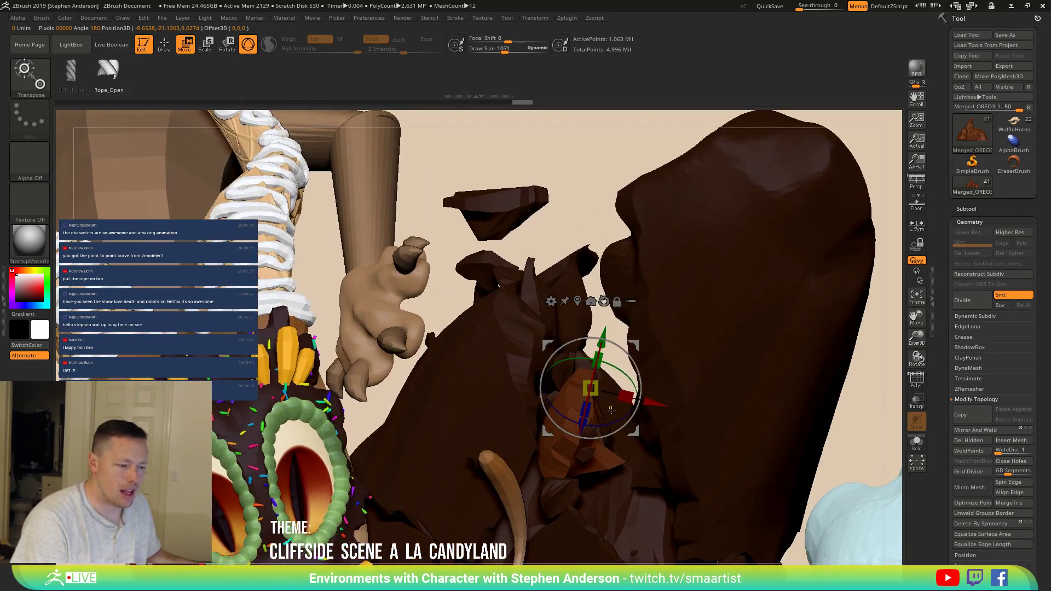
{"action": "left_click", "coordinate": [587, 455], "text": "ctrl"}
{"action": "right_click_drag", "start_coordinate": [697, 432], "coordinate": [730, 454]}
{"action": "left_click_drag", "start_coordinate": [623, 407], "coordinate": [653, 427]}
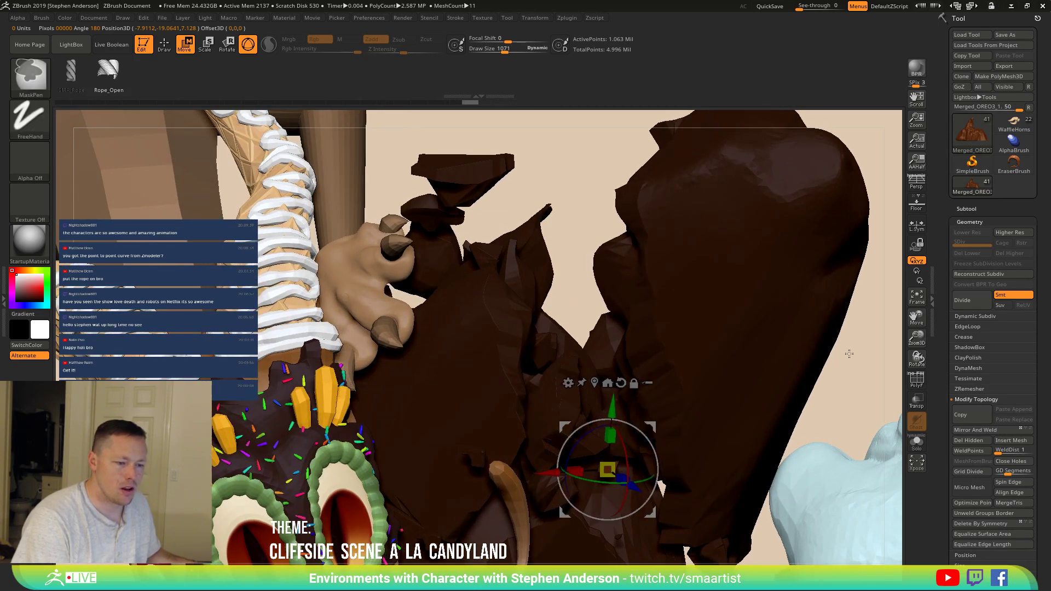
{"action": "left_click_drag", "start_coordinate": [856, 356], "coordinate": [864, 388], "text": "ctrl"}
Step: Reposition the long rock chunk in the gap beside the tall boulder, clear the mask and return to Draw mode
{"action": "left_click_drag", "start_coordinate": [647, 426], "coordinate": [899, 377], "text": "alt"}
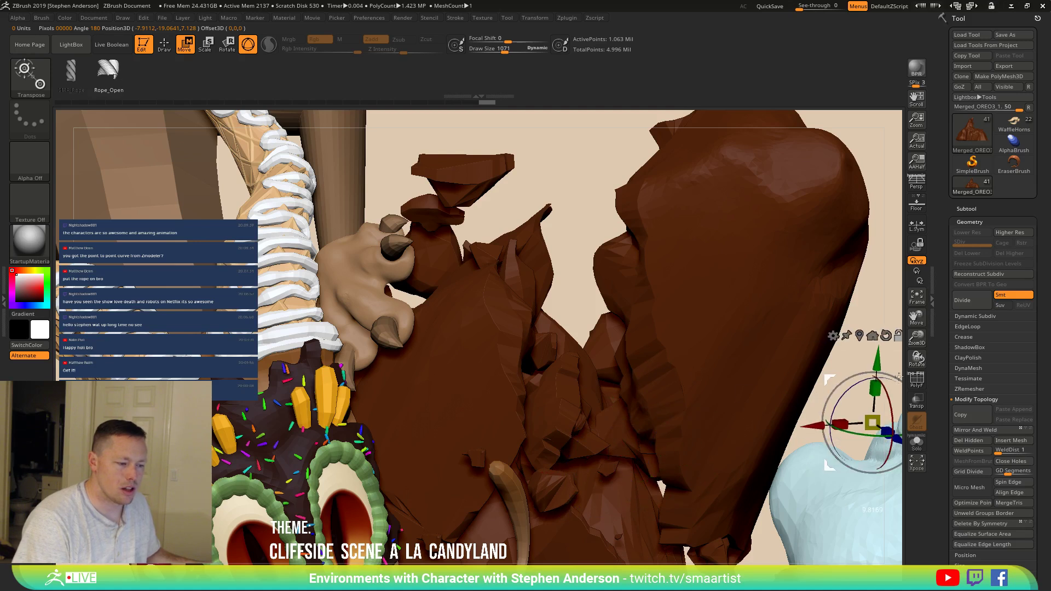
{"action": "left_click", "coordinate": [595, 450], "text": "ctrl"}
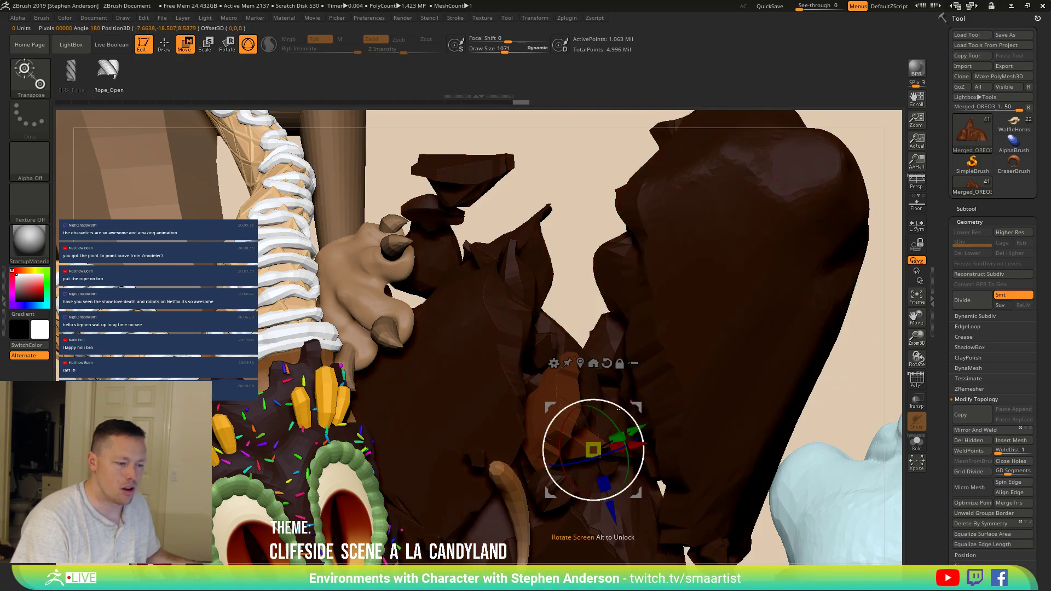
{"action": "key", "text": "ctrl+z"}
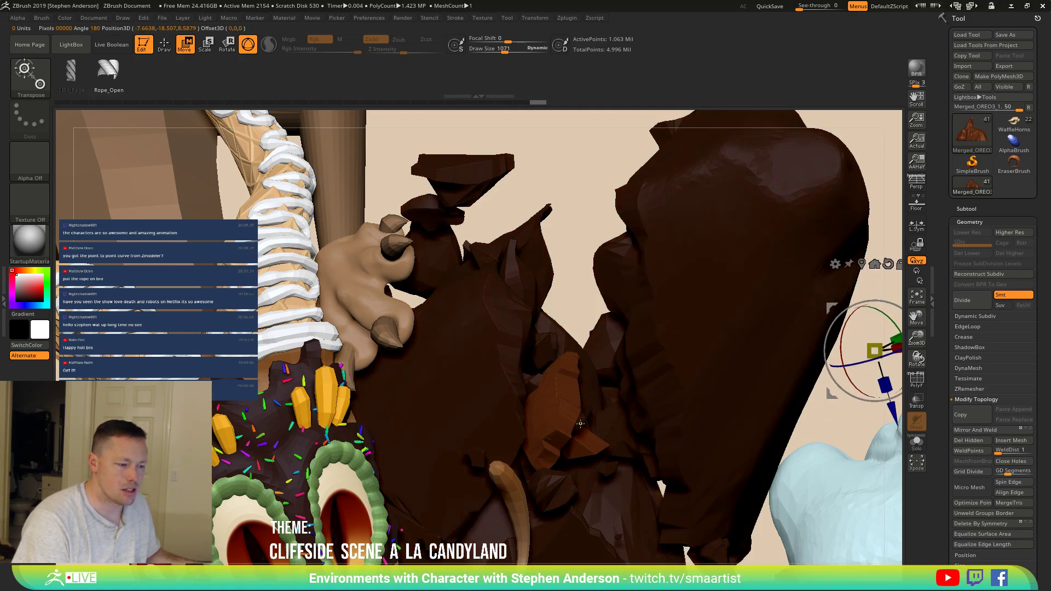
{"action": "left_click", "coordinate": [580, 424], "text": "ctrl"}
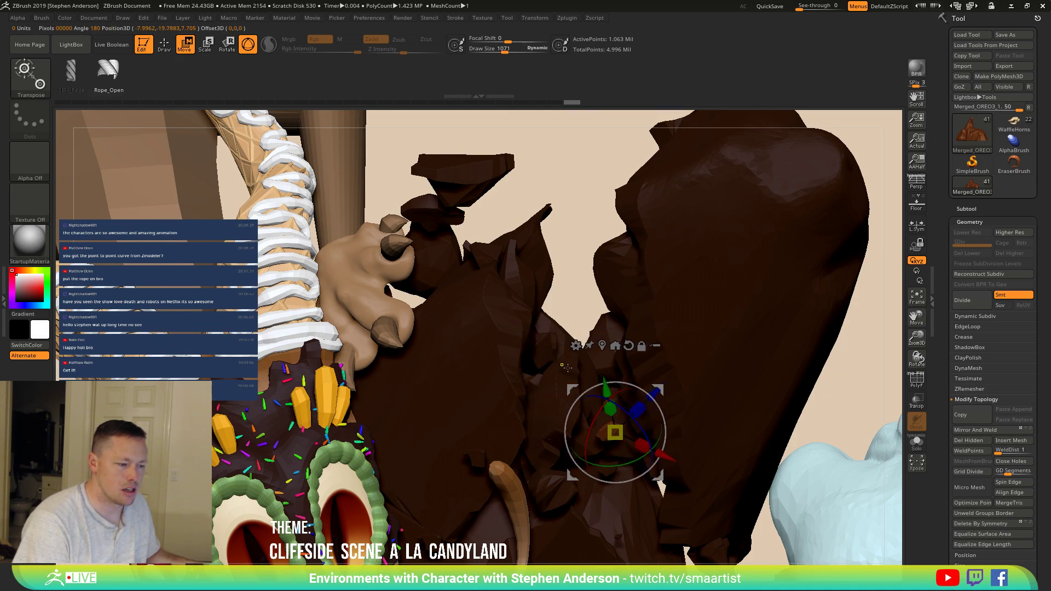
{"action": "left_click_drag", "start_coordinate": [620, 324], "coordinate": [619, 324]}
{"action": "left_click_drag", "start_coordinate": [863, 369], "coordinate": [875, 401], "text": "ctrl"}
{"action": "mouse_move", "coordinate": [705, 393]}
{"action": "right_mouse_down", "text": "ctrl"}
{"action": "mouse_move", "coordinate": [673, 338]}
{"action": "mouse_move", "coordinate": [711, 313]}
{"action": "mouse_move", "coordinate": [768, 338]}
{"action": "mouse_move", "coordinate": [734, 345]}
{"action": "mouse_move", "coordinate": [742, 349]}
{"action": "mouse_move", "coordinate": [657, 427]}
{"action": "mouse_move", "coordinate": [639, 335]}
{"action": "mouse_move", "coordinate": [619, 320]}
{"action": "right_mouse_up", "text": "ctrl"}
{"action": "key", "text": "q"}
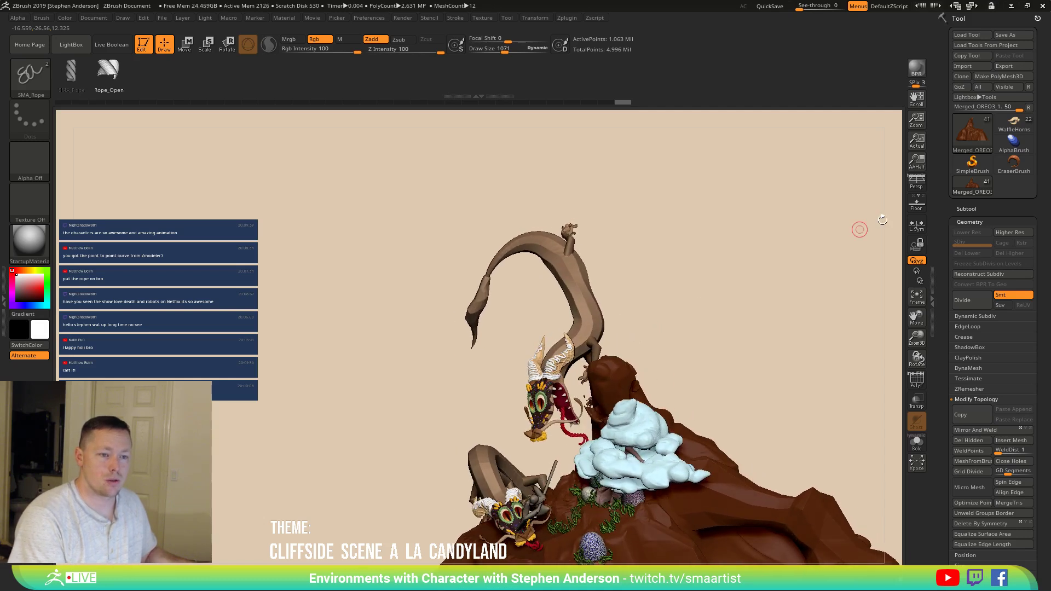
Step: Show the Dragon_01 subtool folder to view that dragon in the whole scene, and hide the folder again
{"action": "left_click", "coordinate": [965, 209]}
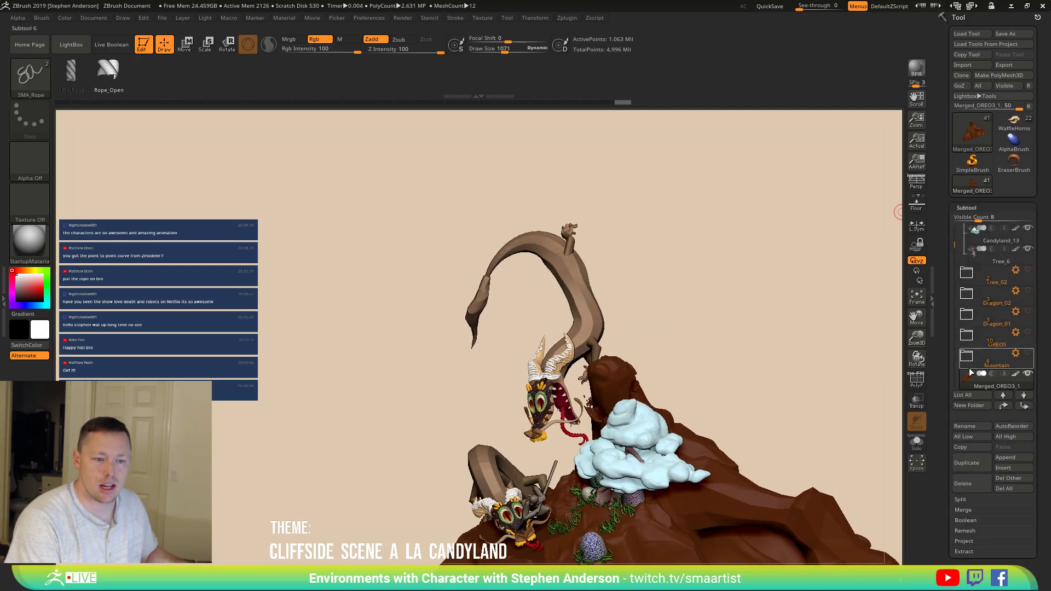
{"action": "left_click", "coordinate": [1018, 315]}
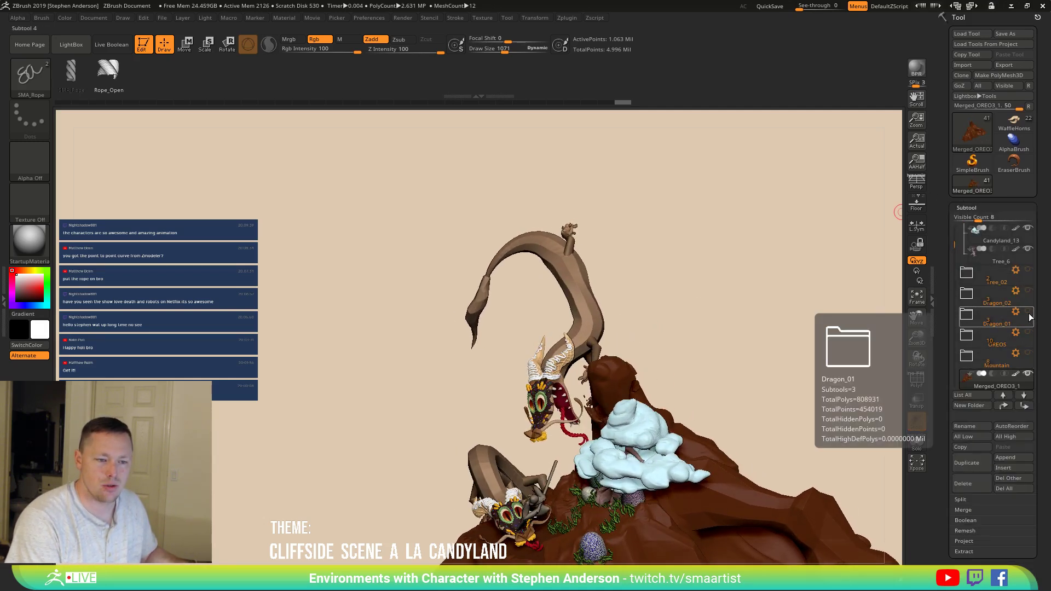
{"action": "left_click", "coordinate": [1028, 311]}
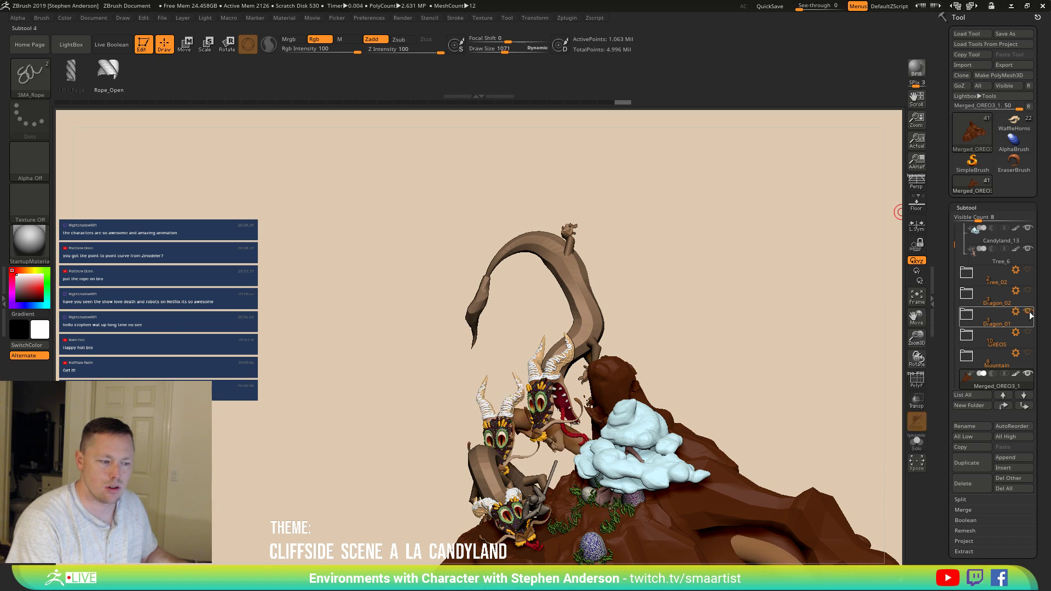
{"action": "left_click_drag", "start_coordinate": [892, 331], "coordinate": [761, 334]}
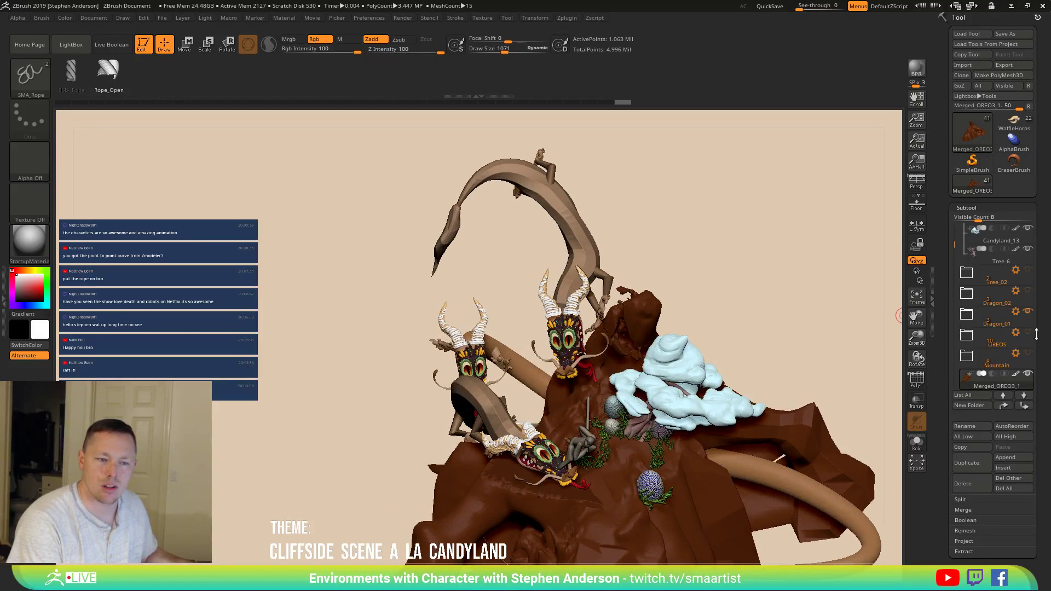
{"action": "left_click", "coordinate": [1028, 311]}
Step: Find and select the dragon body subtool DragonBlocking2 and turn on the polyframe display
{"action": "left_click_drag", "start_coordinate": [945, 258], "coordinate": [944, 290]}
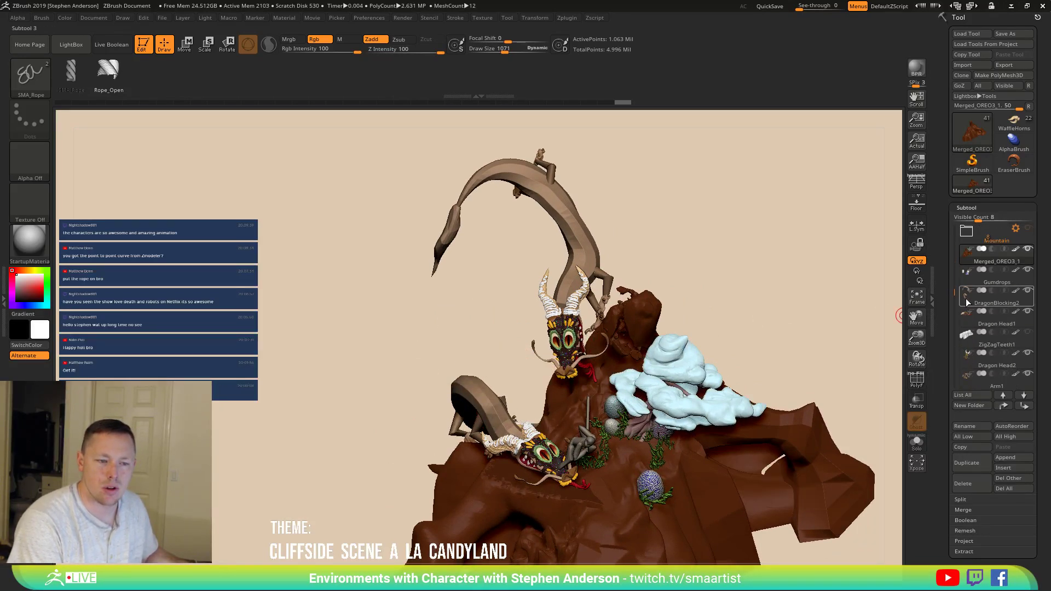
{"action": "left_click", "coordinate": [966, 344]}
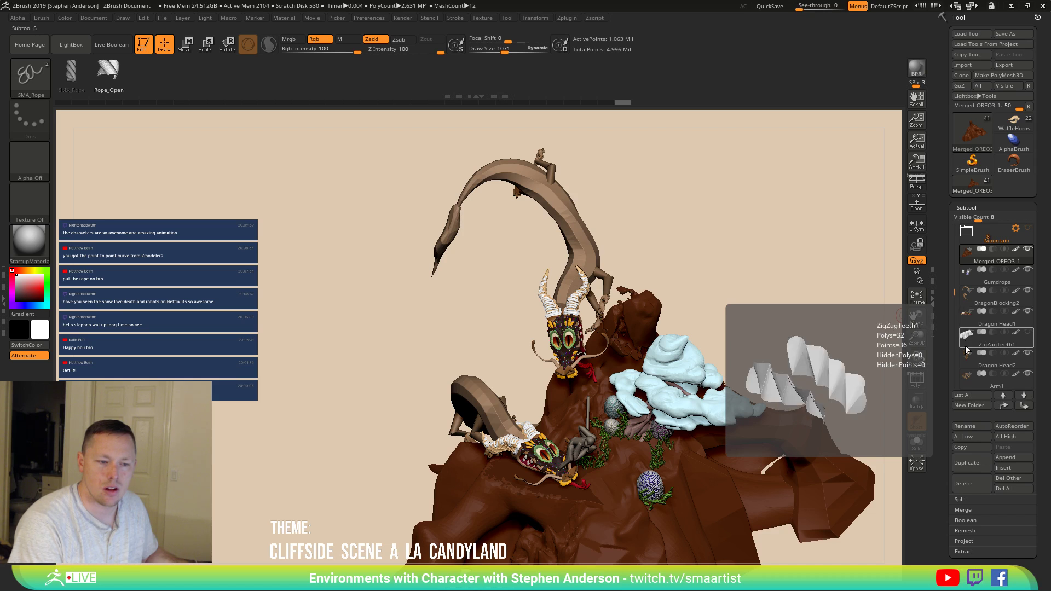
{"action": "left_click", "coordinate": [968, 384]}
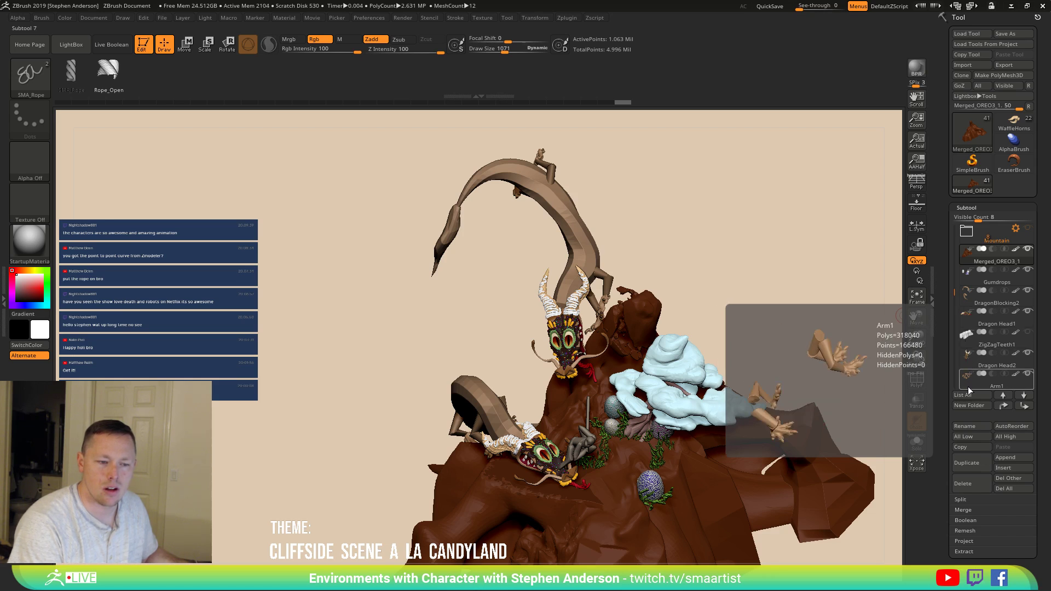
{"action": "left_click", "coordinate": [964, 280]}
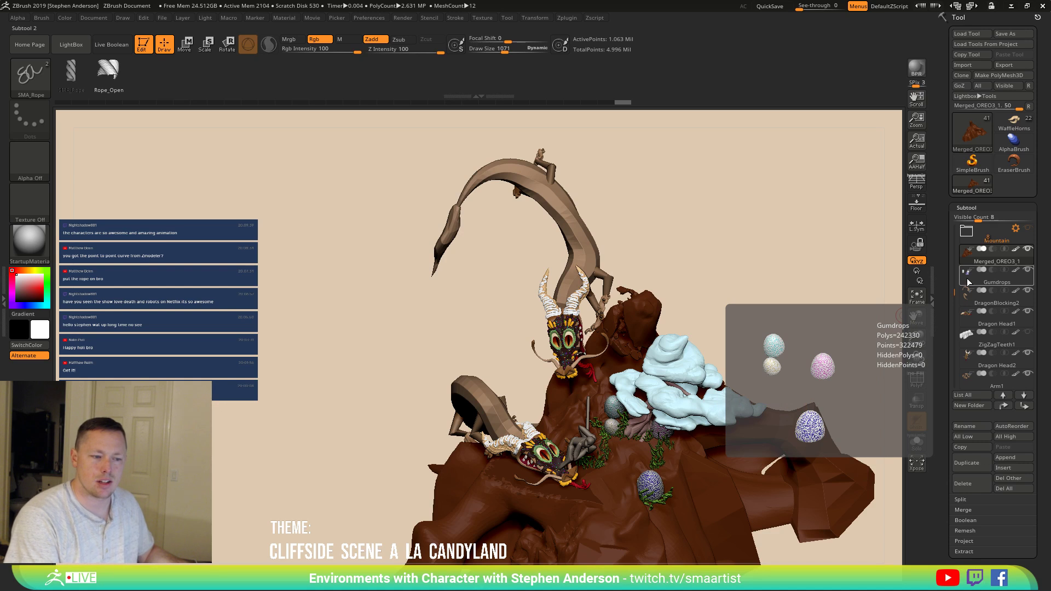
{"action": "left_click_drag", "start_coordinate": [954, 292], "coordinate": [952, 311]}
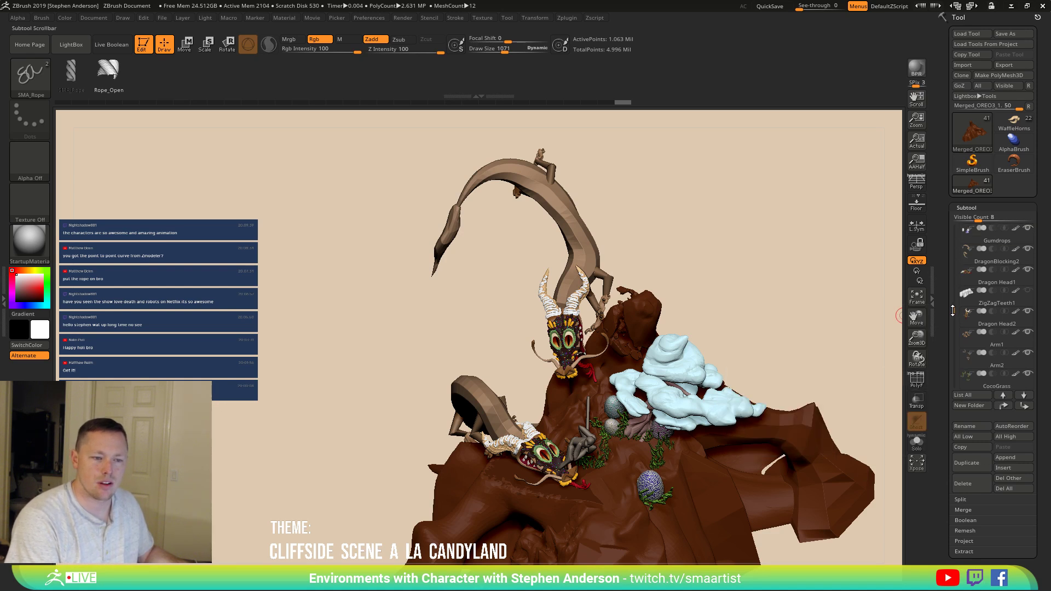
{"action": "mouse_move", "coordinate": [767, 311]}
{"action": "left_mouse_down"}
{"action": "mouse_move", "coordinate": [802, 307]}
{"action": "mouse_move", "coordinate": [762, 305]}
{"action": "left_mouse_up"}
{"action": "left_click_drag", "start_coordinate": [731, 240], "coordinate": [623, 237]}
{"action": "left_click", "coordinate": [583, 239], "text": "alt"}
{"action": "key", "text": "shift+f"}
{"action": "mouse_move", "coordinate": [708, 218]}
{"action": "left_mouse_down"}
{"action": "mouse_move", "coordinate": [756, 221]}
{"action": "mouse_move", "coordinate": [704, 217]}
{"action": "left_mouse_up"}
Step: Hide the upper dragon's body in DragonBlocking2, split the hidden part into its own subtool and select that subtool
{"action": "mouse_move", "coordinate": [390, 127]}
{"action": "left_mouse_down", "text": "ctrl+shift"}
{"action": "mouse_move", "coordinate": [650, 305]}
{"action": "mouse_move", "coordinate": [684, 348]}
{"action": "left_mouse_up", "text": "ctrl+shift"}
{"action": "left_click_drag", "start_coordinate": [732, 274], "coordinate": [744, 272]}
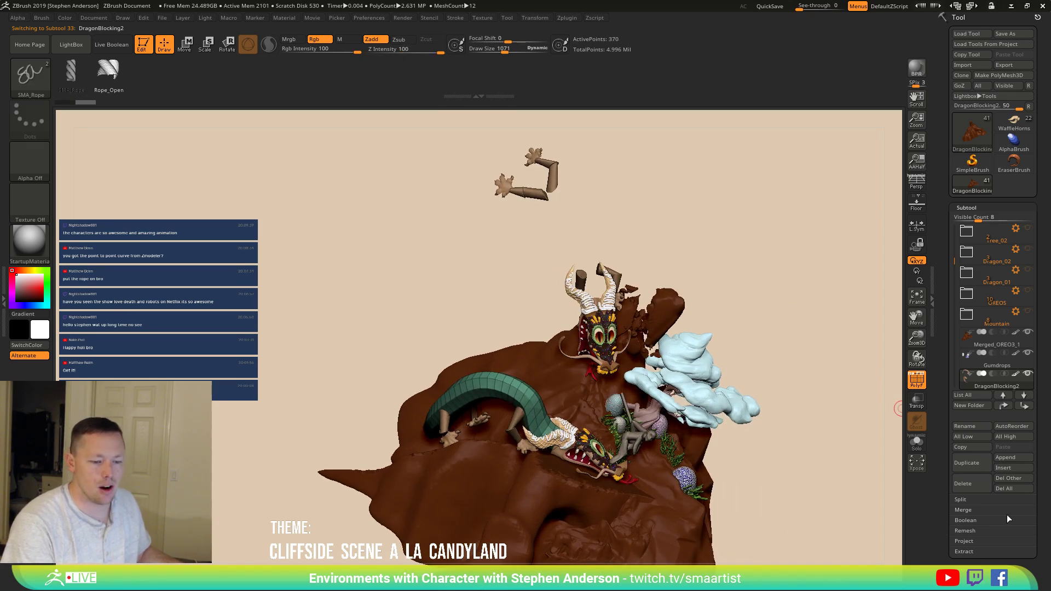
{"action": "left_click", "coordinate": [970, 499]}
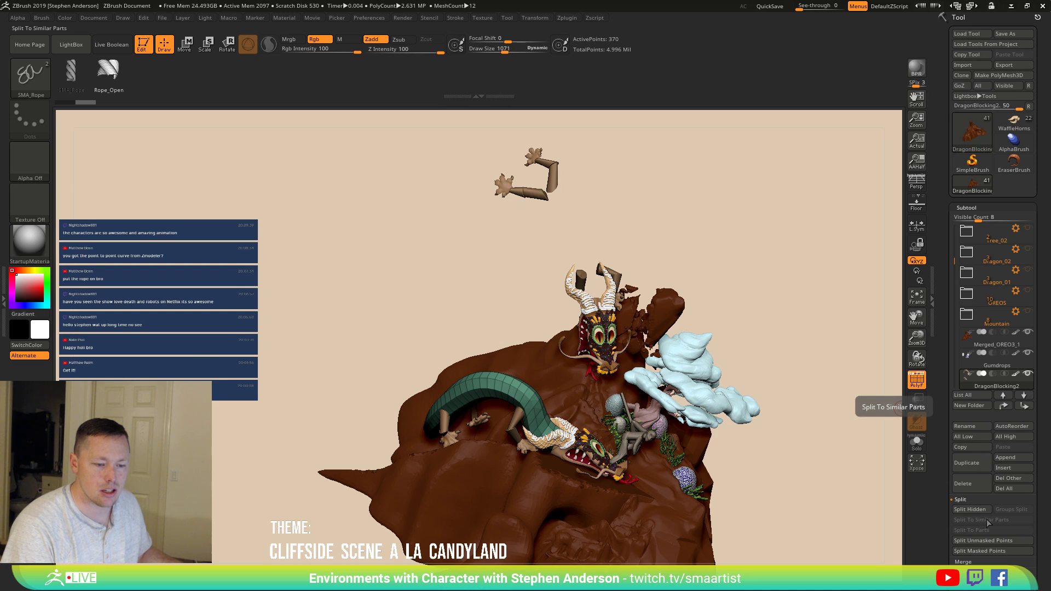
{"action": "left_click", "coordinate": [985, 514]}
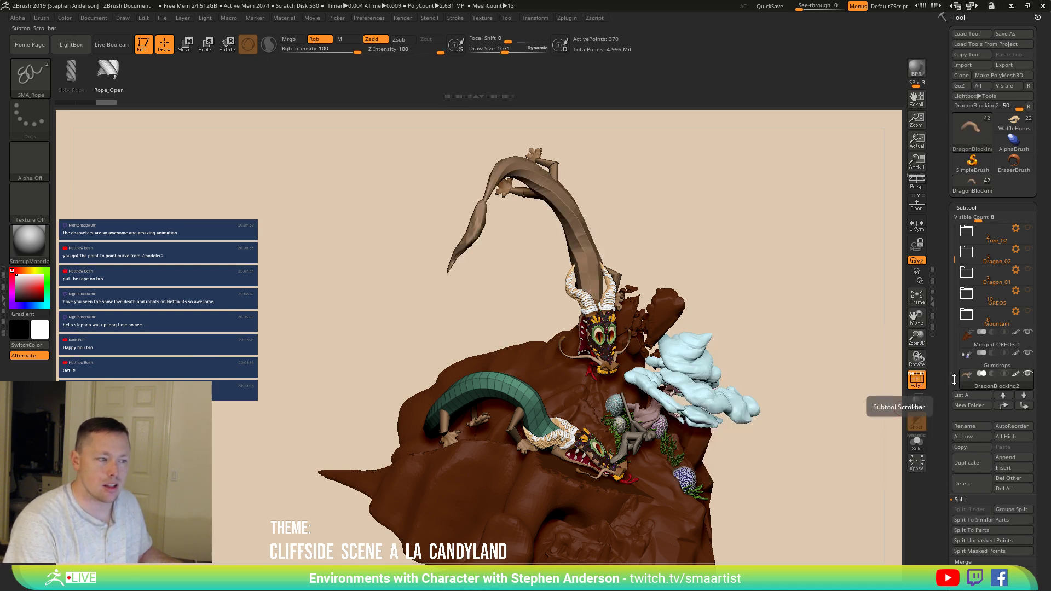
{"action": "left_click", "coordinate": [579, 228], "text": "alt"}
{"action": "left_click_drag", "start_coordinate": [715, 219], "coordinate": [692, 214]}
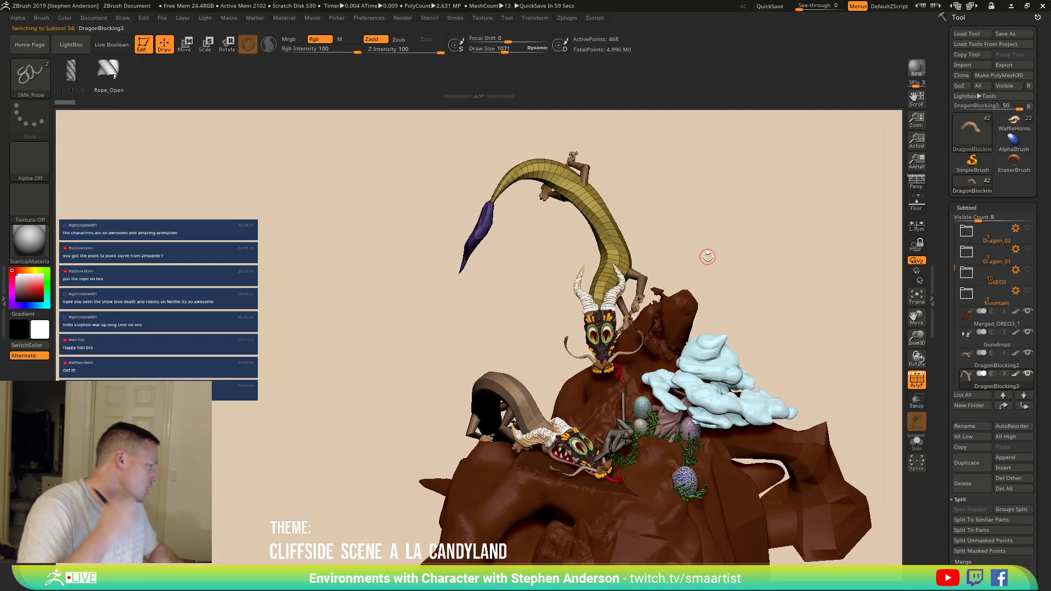
Step: Select the upper dragon's arms subtool, Arm2, and reorder it to sit directly below that dragon's body in the subtool list
{"action": "left_click_drag", "start_coordinate": [650, 307], "coordinate": [626, 314]}
{"action": "right_click_drag", "start_coordinate": [627, 314], "coordinate": [722, 259]}
{"action": "left_click", "coordinate": [656, 285], "text": "alt"}
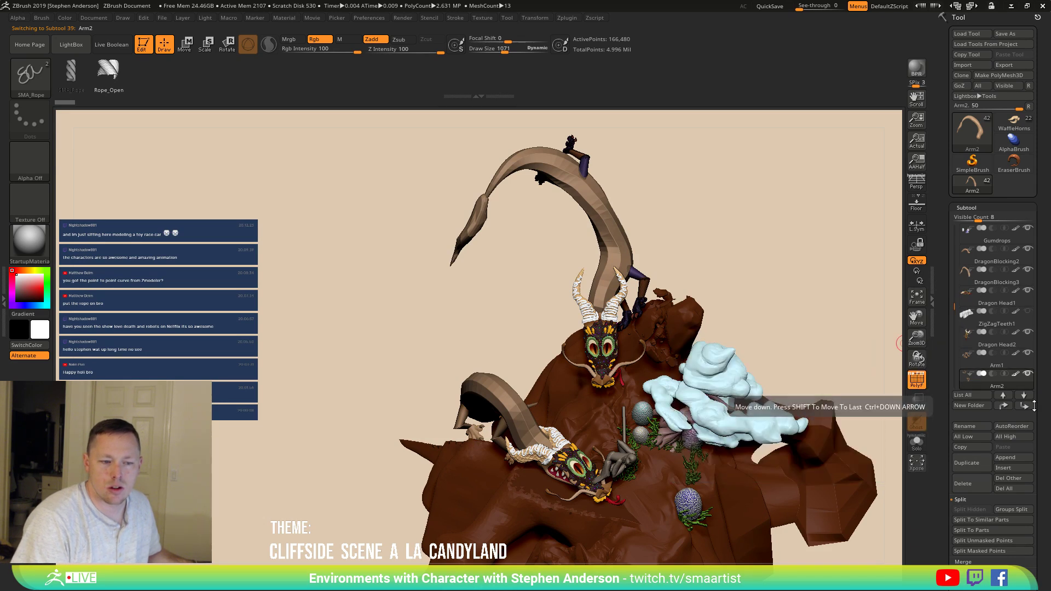
{"action": "left_click", "coordinate": [1004, 406]}
{"action": "left_click", "coordinate": [1003, 406]}
{"action": "left_click", "coordinate": [1003, 406]}
{"action": "left_click", "coordinate": [1003, 405]}
{"action": "left_click", "coordinate": [1003, 405]}
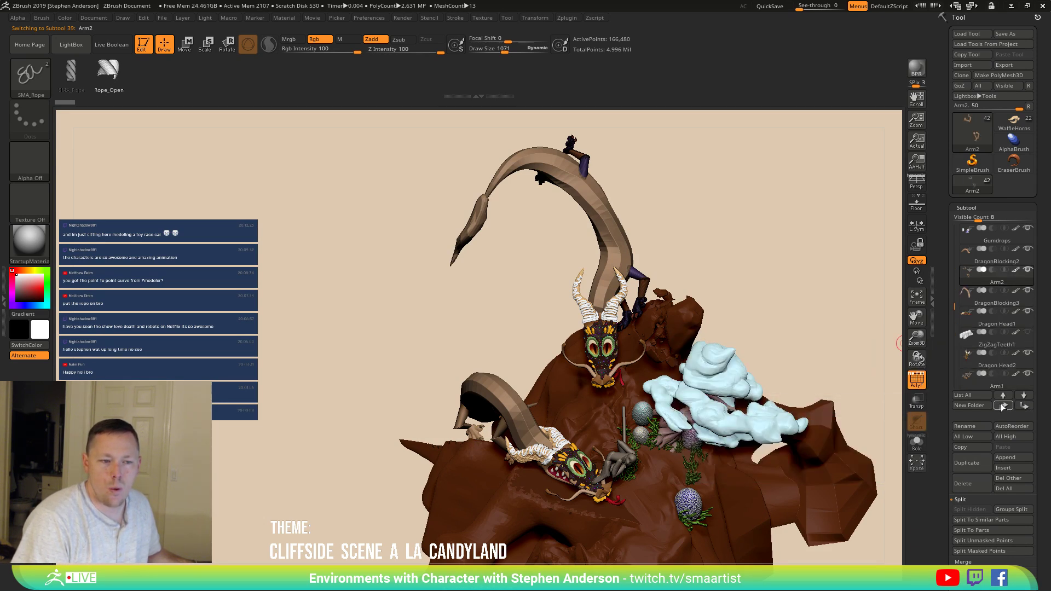
{"action": "left_click", "coordinate": [1024, 405]}
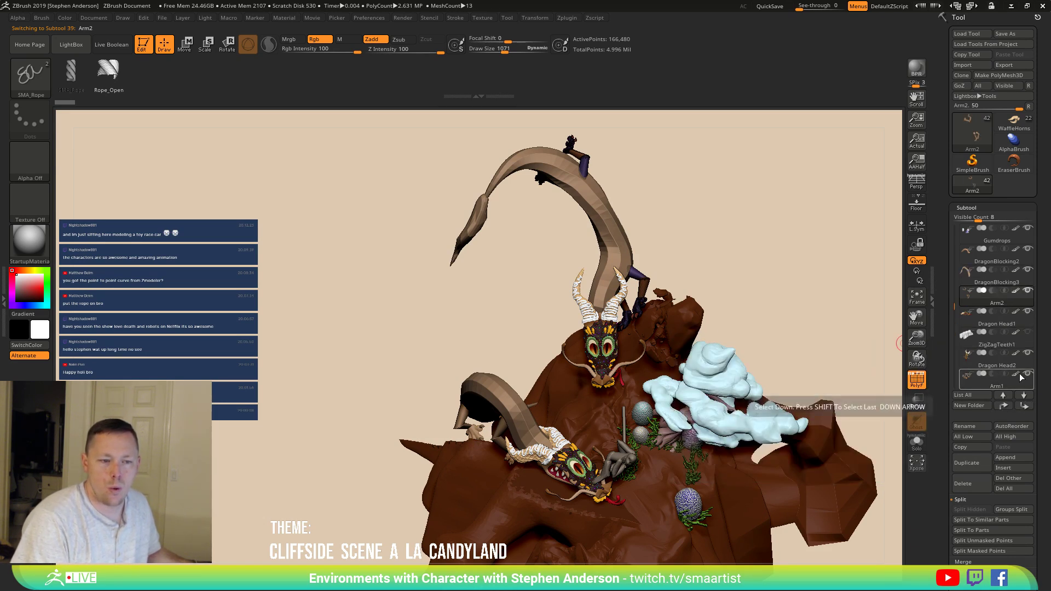
Step: Merge the upper dragon's body subtool down with Arm2 and accept that the operation cannot be undone
{"action": "left_click", "coordinate": [973, 284]}
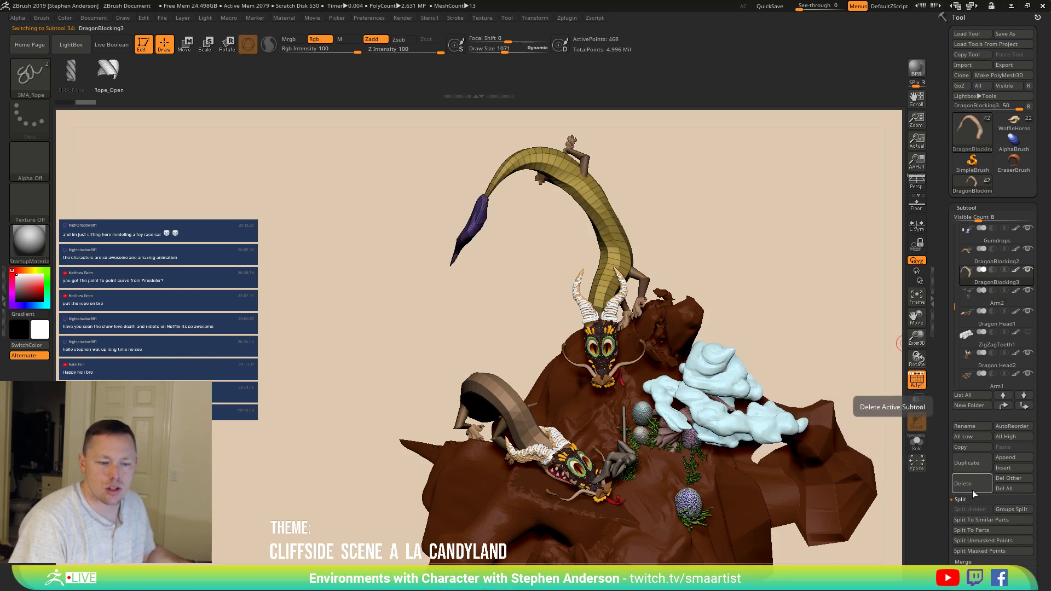
{"action": "left_click", "coordinate": [965, 499]}
{"action": "left_click", "coordinate": [970, 519]}
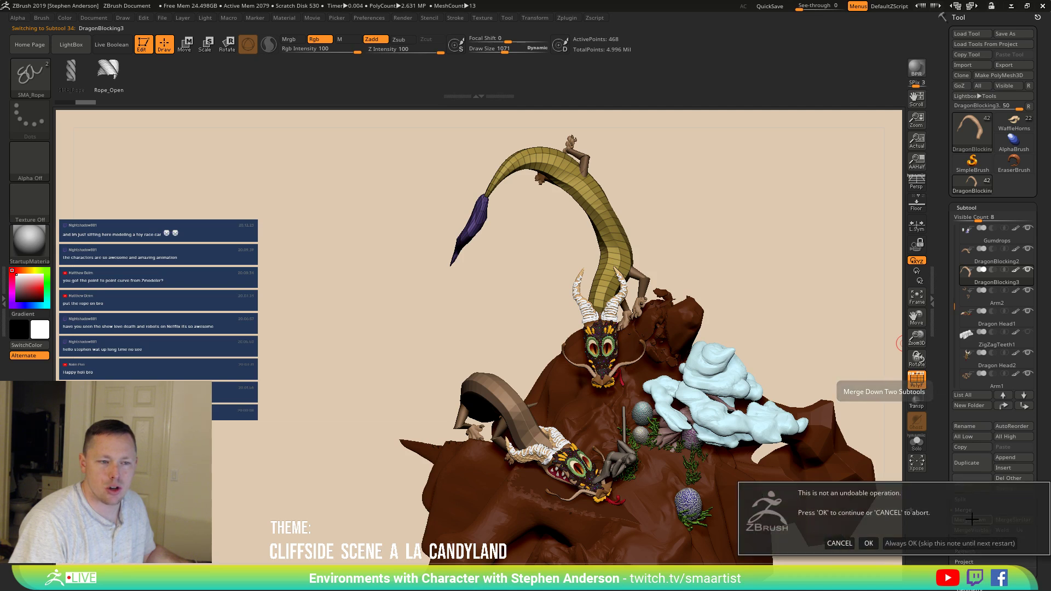
{"action": "left_click", "coordinate": [869, 543]}
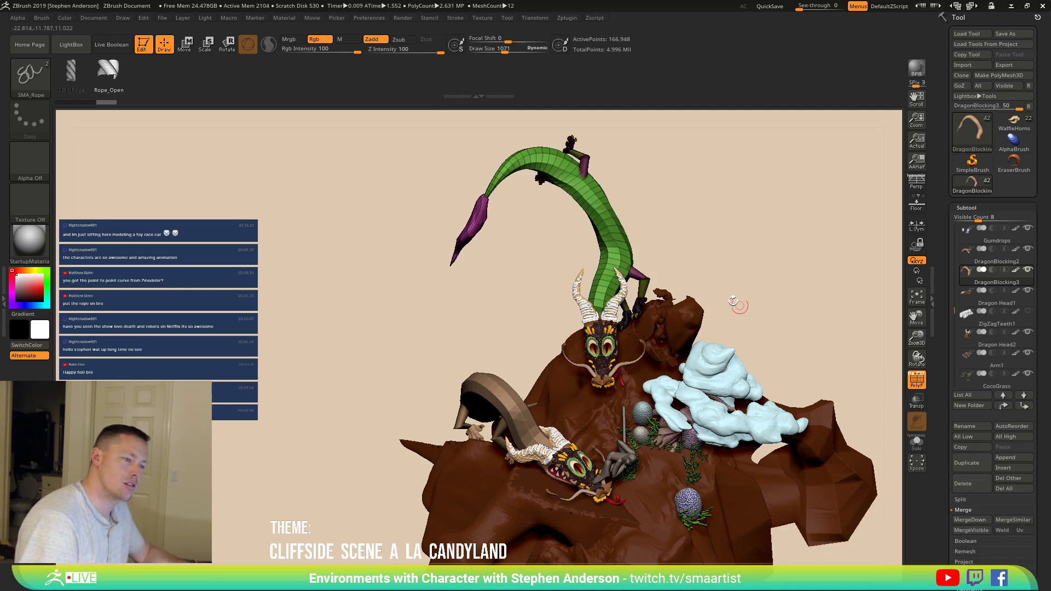
{"action": "mouse_move", "coordinate": [704, 236]}
{"action": "left_mouse_down"}
{"action": "mouse_move", "coordinate": [716, 241]}
{"action": "mouse_move", "coordinate": [716, 232]}
{"action": "left_mouse_up"}
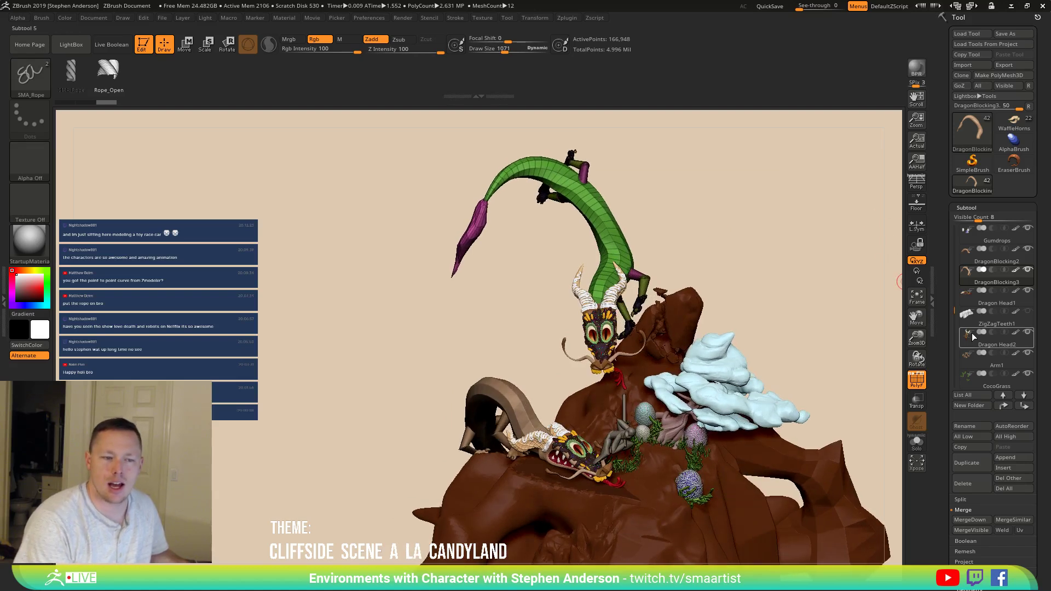
Step: Select Dragon Head2 and reorder it to sit directly below the upper dragon's body in the subtool list
{"action": "mouse_move", "coordinate": [967, 301]}
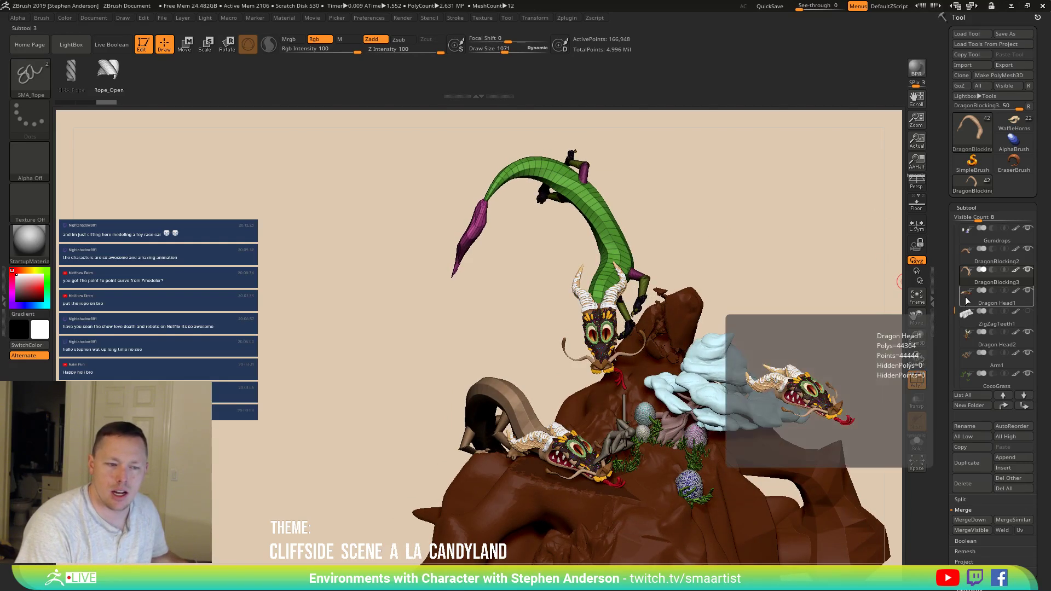
{"action": "left_click", "coordinate": [969, 340]}
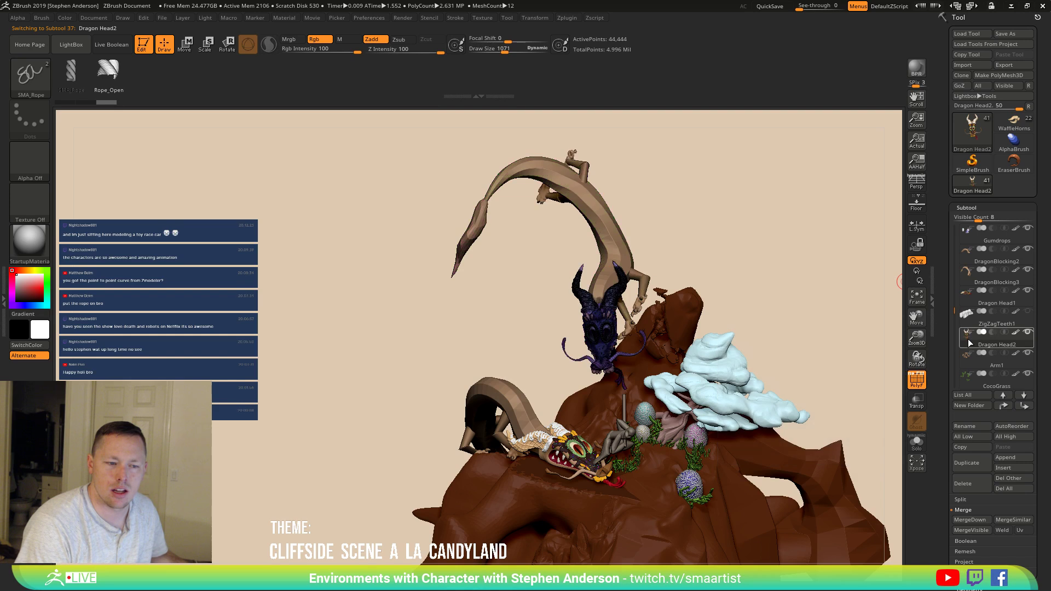
{"action": "left_click", "coordinate": [1006, 406]}
{"action": "left_click", "coordinate": [1006, 406]}
{"action": "left_click", "coordinate": [1006, 405]}
{"action": "mouse_move", "coordinate": [972, 301]}
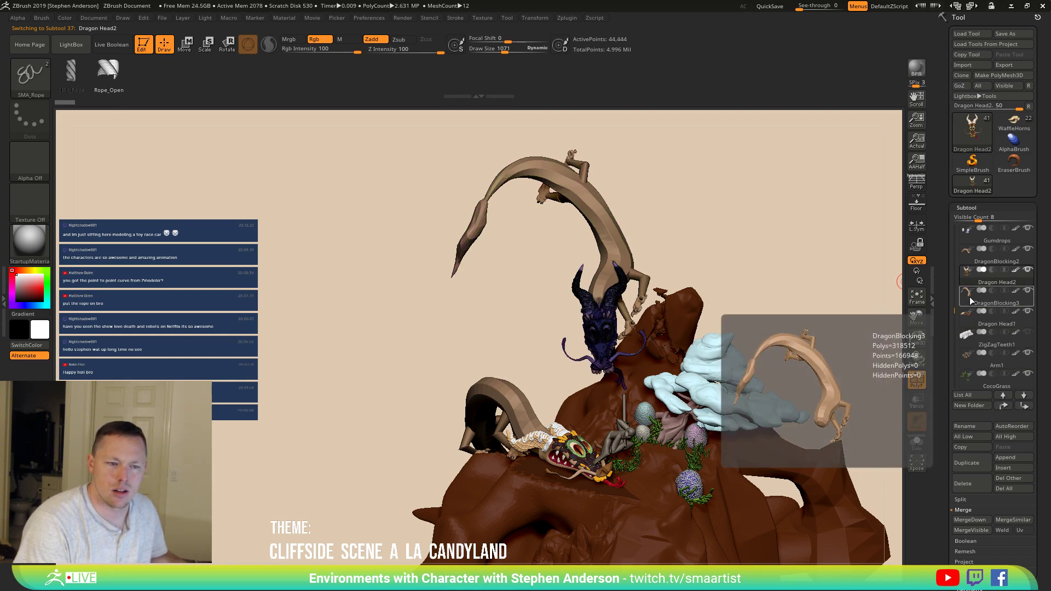
{"action": "left_click", "coordinate": [1023, 395]}
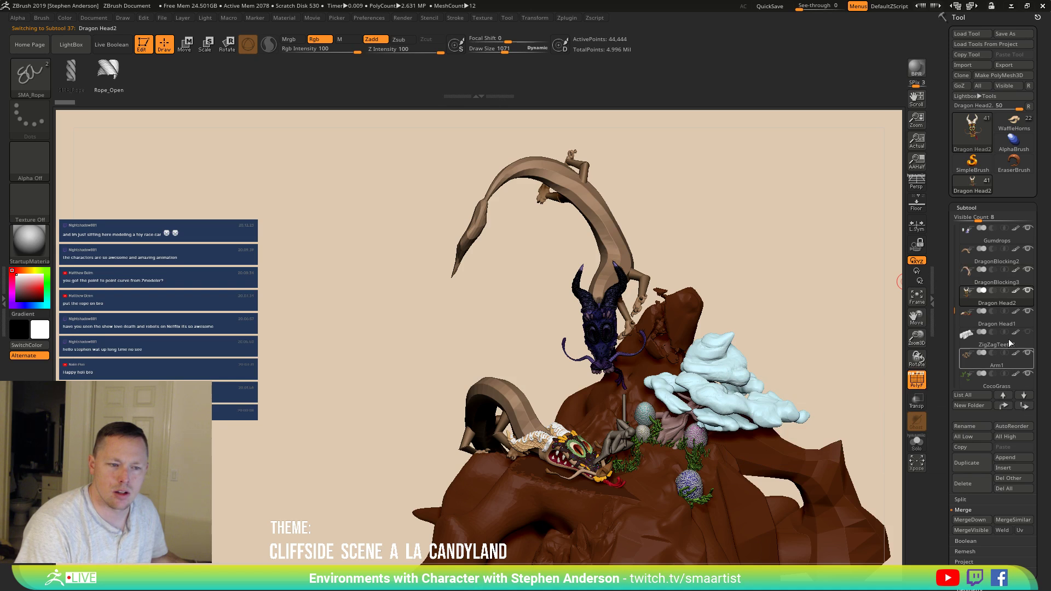
Step: Try to merge the upper dragon's body down with Dragon Head2
{"action": "left_click", "coordinate": [967, 279]}
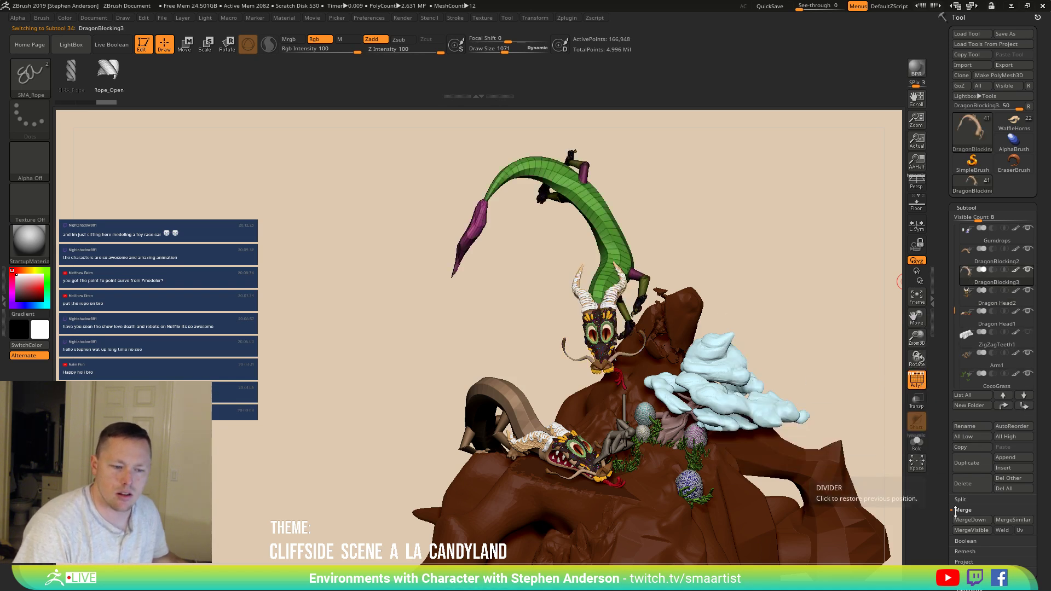
{"action": "left_click", "coordinate": [972, 523]}
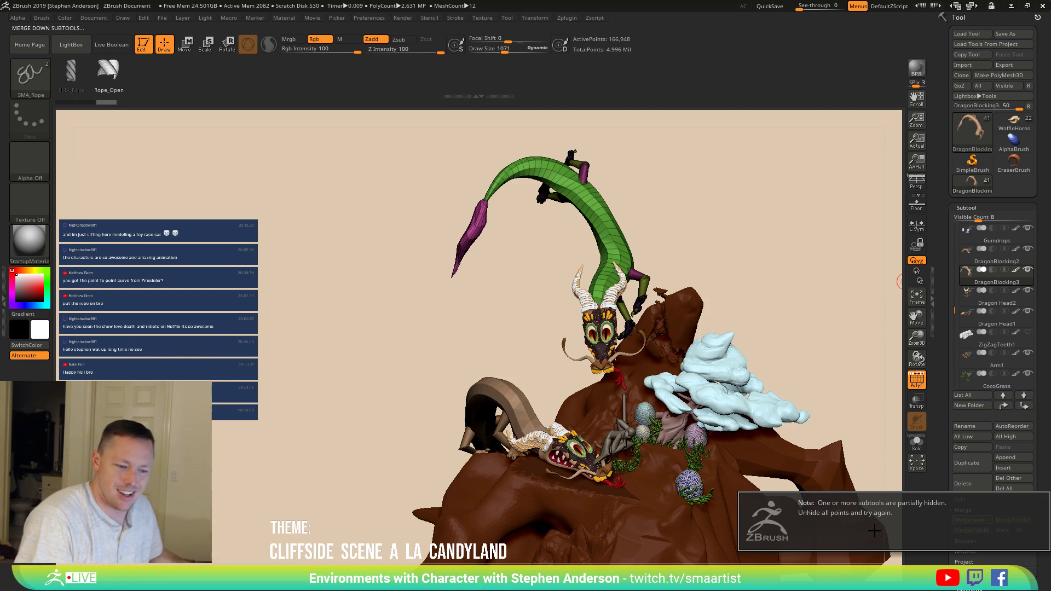
{"action": "mouse_move", "coordinate": [774, 227]}
{"action": "left_mouse_down"}
{"action": "mouse_move", "coordinate": [751, 223]}
{"action": "mouse_move", "coordinate": [758, 225]}
{"action": "left_mouse_up"}
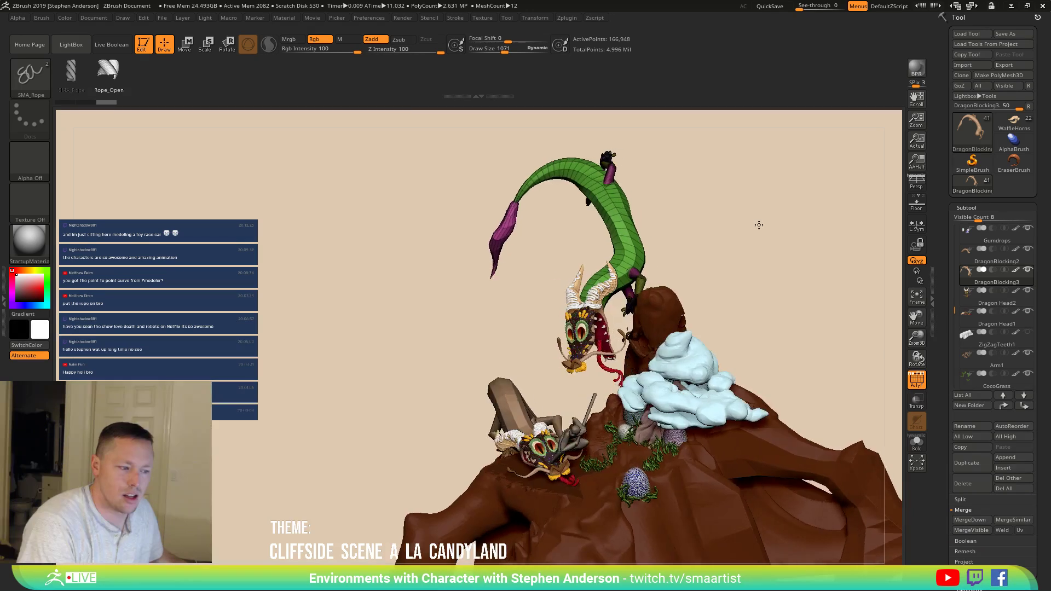
Step: Inspect the upper dragon's body and head in Solo mode, delete the hidden geometry from Dragon Head2 and show the whole scene again
{"action": "left_click", "coordinate": [916, 442]}
{"action": "mouse_move", "coordinate": [831, 356]}
{"action": "left_mouse_down"}
{"action": "mouse_move", "coordinate": [706, 282]}
{"action": "mouse_move", "coordinate": [760, 276]}
{"action": "left_mouse_up"}
{"action": "key", "text": "ctrl+shift"}
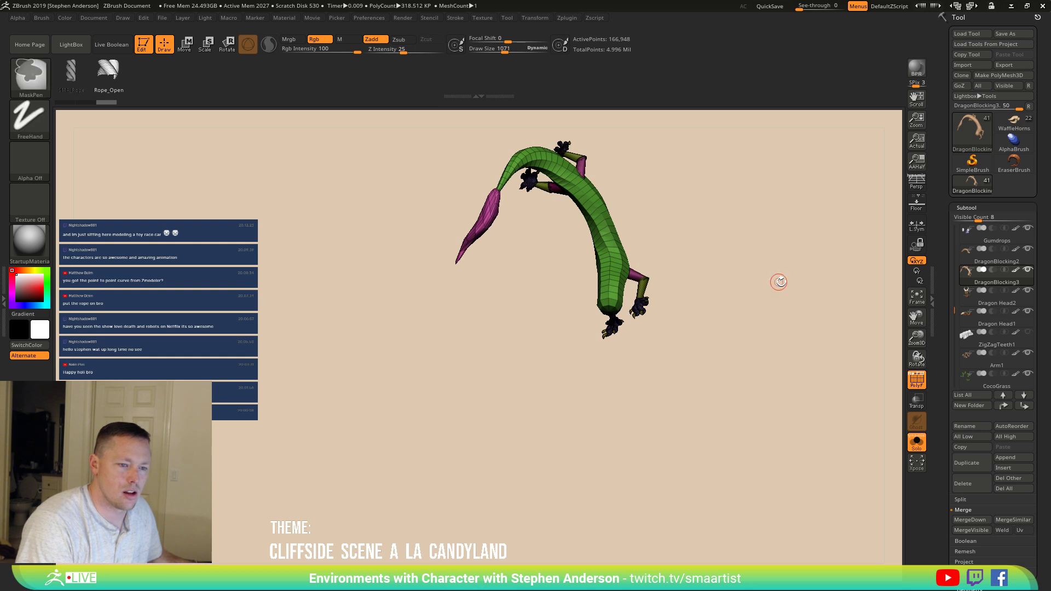
{"action": "key", "text": "Down"}
{"action": "left_click_drag", "start_coordinate": [770, 301], "coordinate": [721, 305]}
{"action": "right_click_drag", "start_coordinate": [721, 305], "coordinate": [748, 307], "text": "ctrl"}
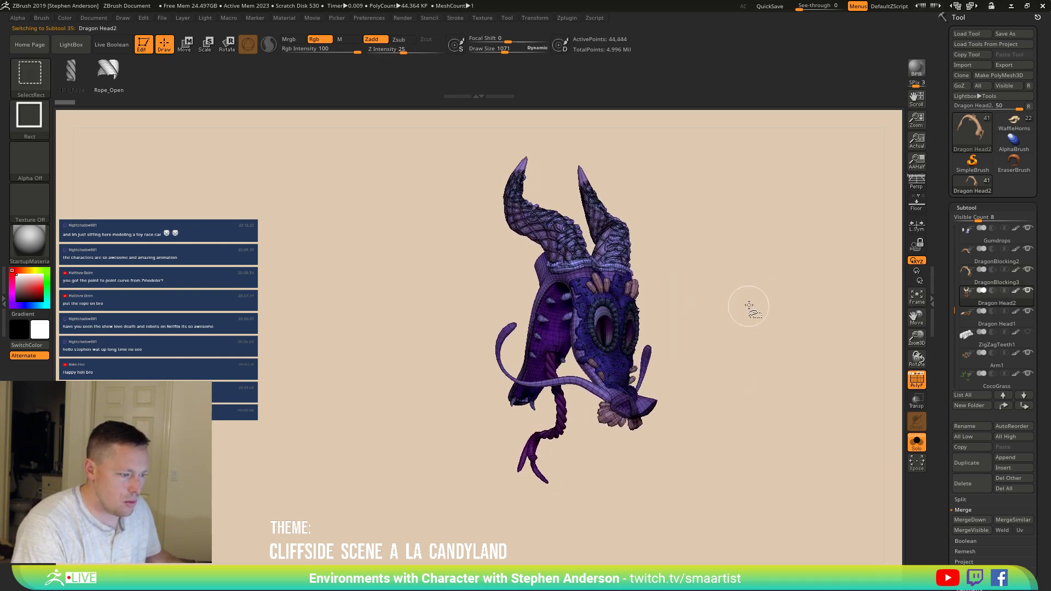
{"action": "left_click_drag", "start_coordinate": [757, 358], "coordinate": [772, 293]}
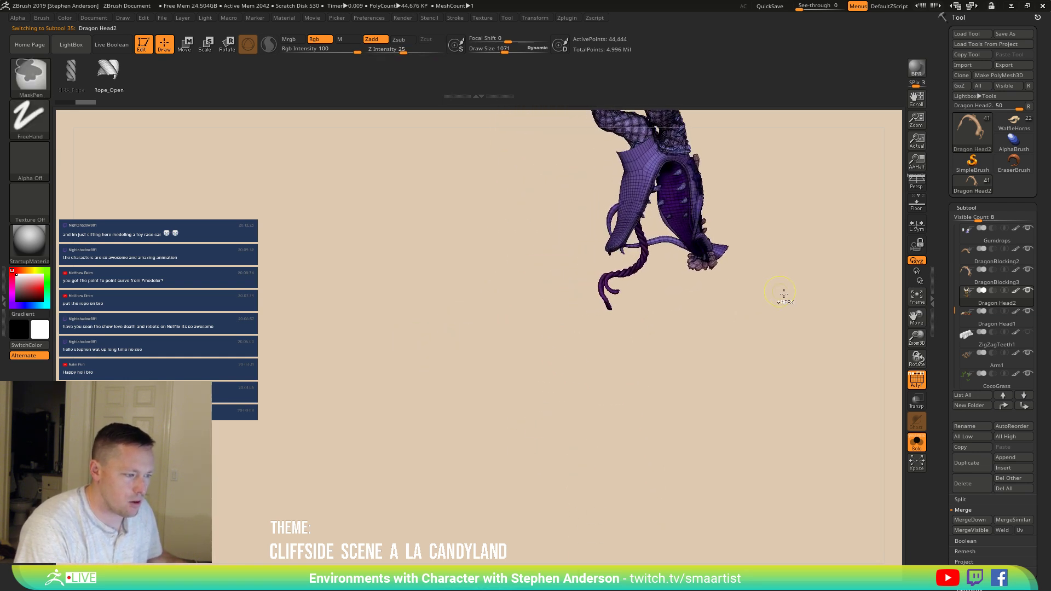
{"action": "left_click_drag", "start_coordinate": [983, 581], "coordinate": [983, 476]}
{"action": "left_click", "coordinate": [976, 475]}
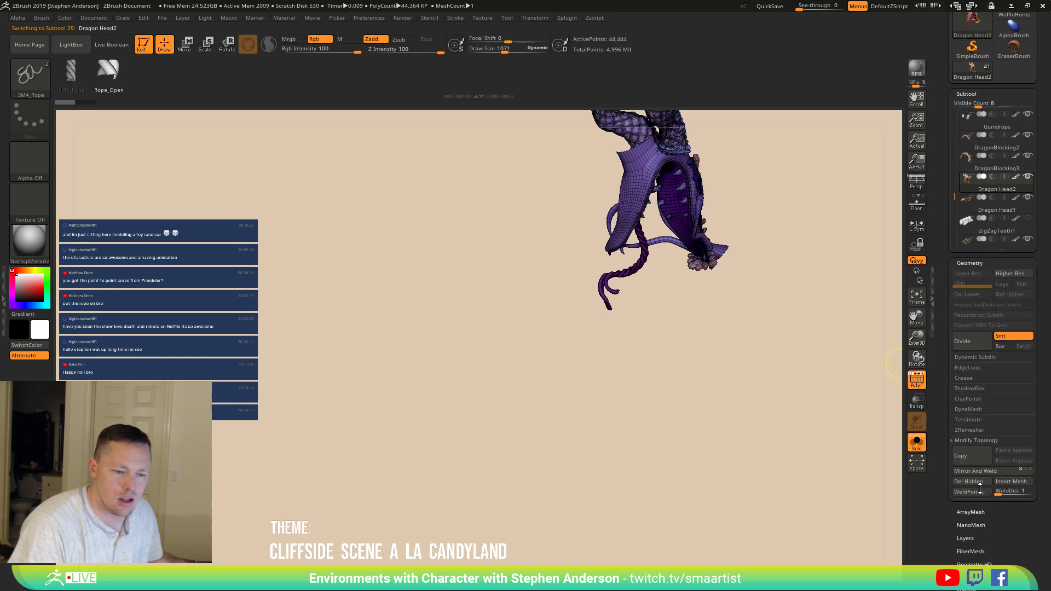
{"action": "left_click", "coordinate": [968, 327]}
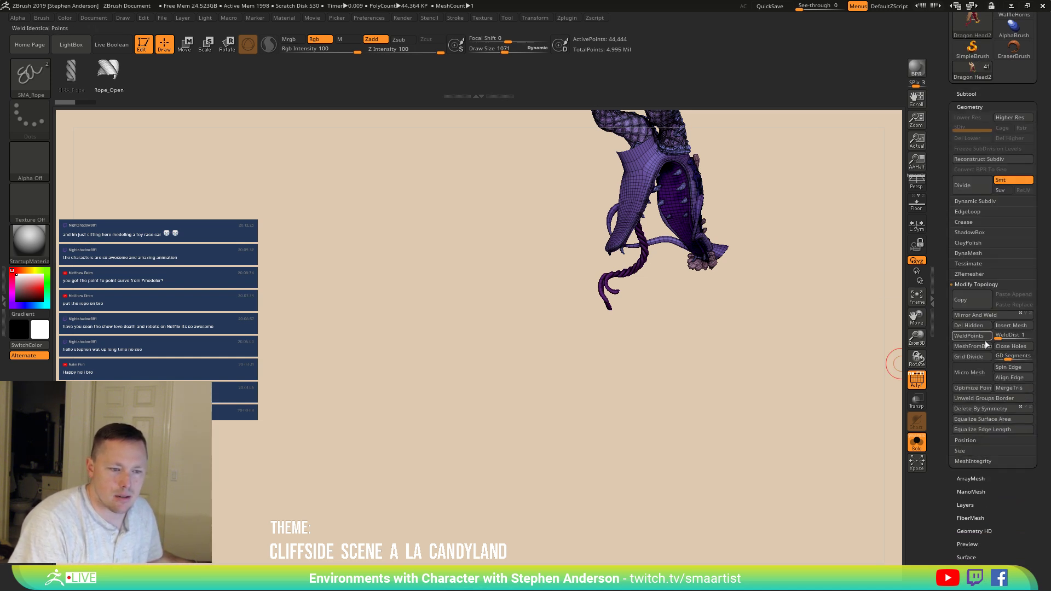
{"action": "left_click_drag", "start_coordinate": [699, 329], "coordinate": [879, 460]}
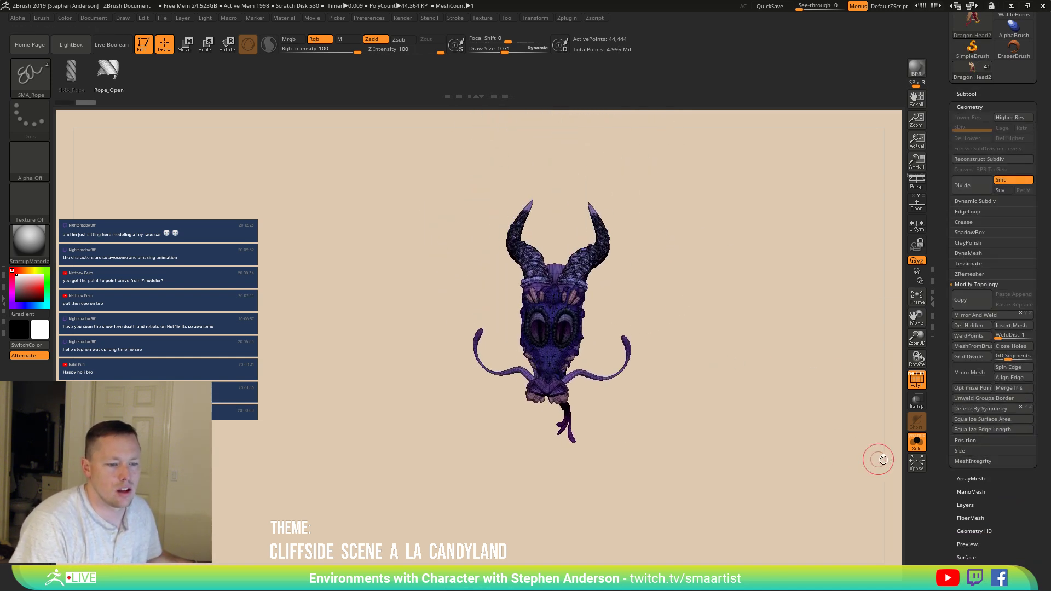
{"action": "left_click", "coordinate": [917, 442]}
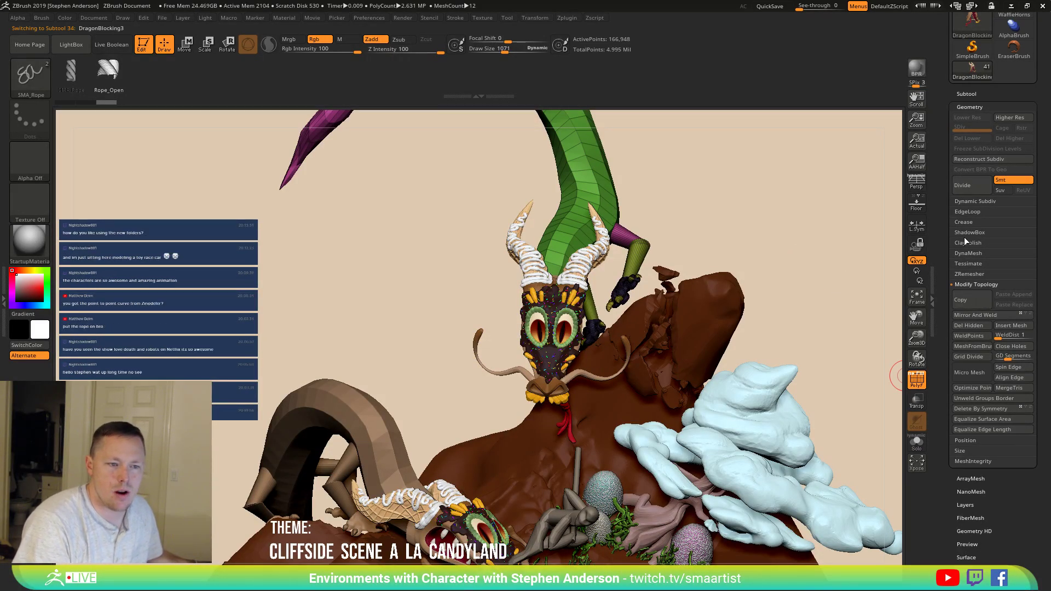
Step: Merge the upper dragon's body down with Dragon Head2 and turn off the polyframe display
{"action": "left_click", "coordinate": [979, 93]}
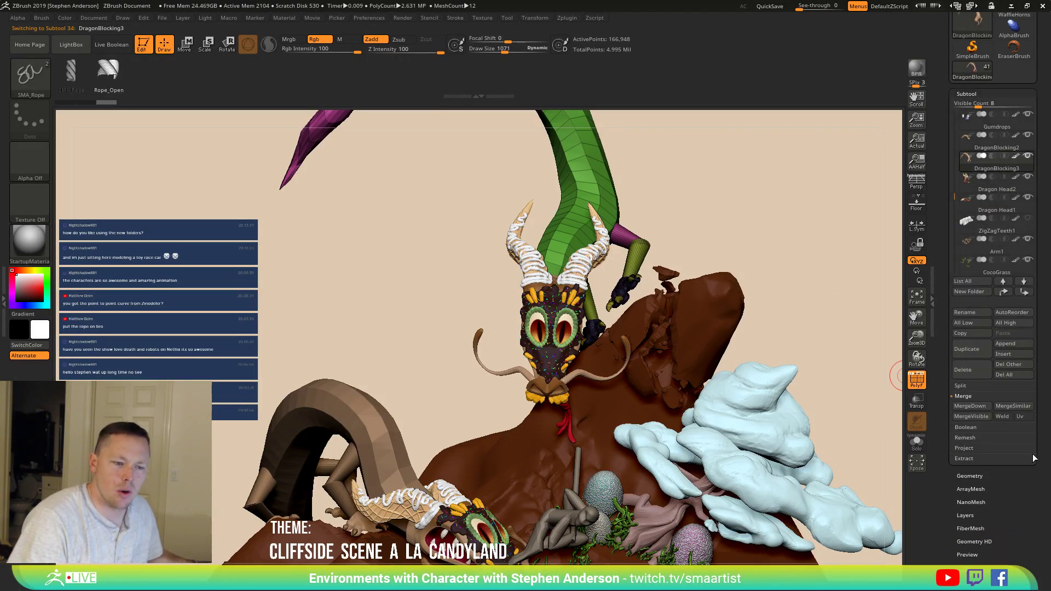
{"action": "left_click", "coordinate": [981, 407]}
{"action": "left_click", "coordinate": [868, 428]}
{"action": "left_click_drag", "start_coordinate": [711, 218], "coordinate": [739, 315], "text": "alt"}
{"action": "key", "text": "shift+f"}
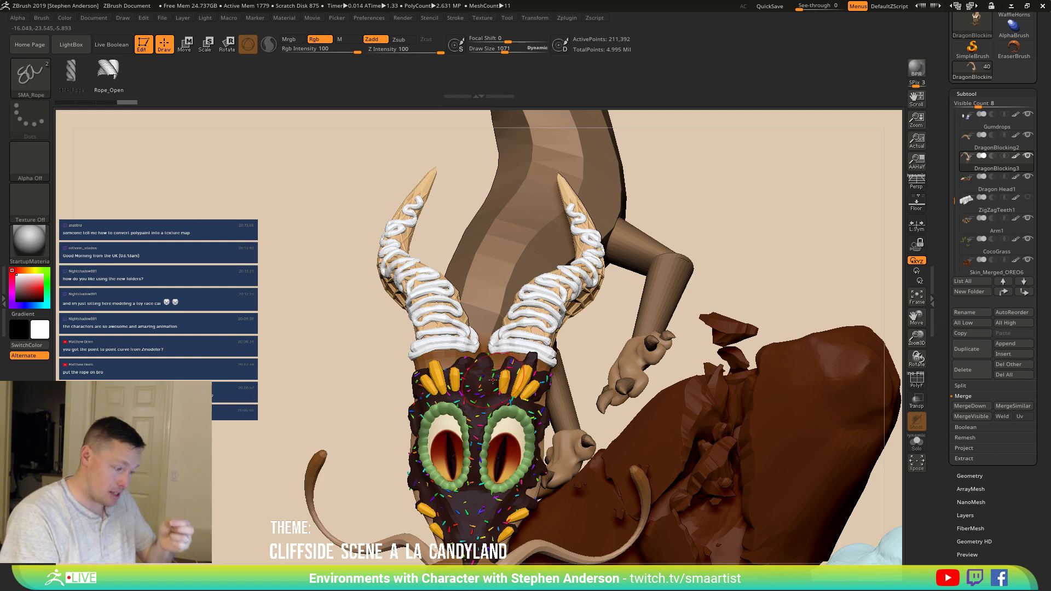
{"action": "left_click_drag", "start_coordinate": [587, 348], "coordinate": [564, 277]}
{"action": "mouse_move", "coordinate": [567, 287]}
{"action": "right_mouse_down", "text": "ctrl"}
{"action": "mouse_move", "coordinate": [605, 262]}
{"action": "mouse_move", "coordinate": [558, 277]}
{"action": "right_mouse_up", "text": "ctrl"}
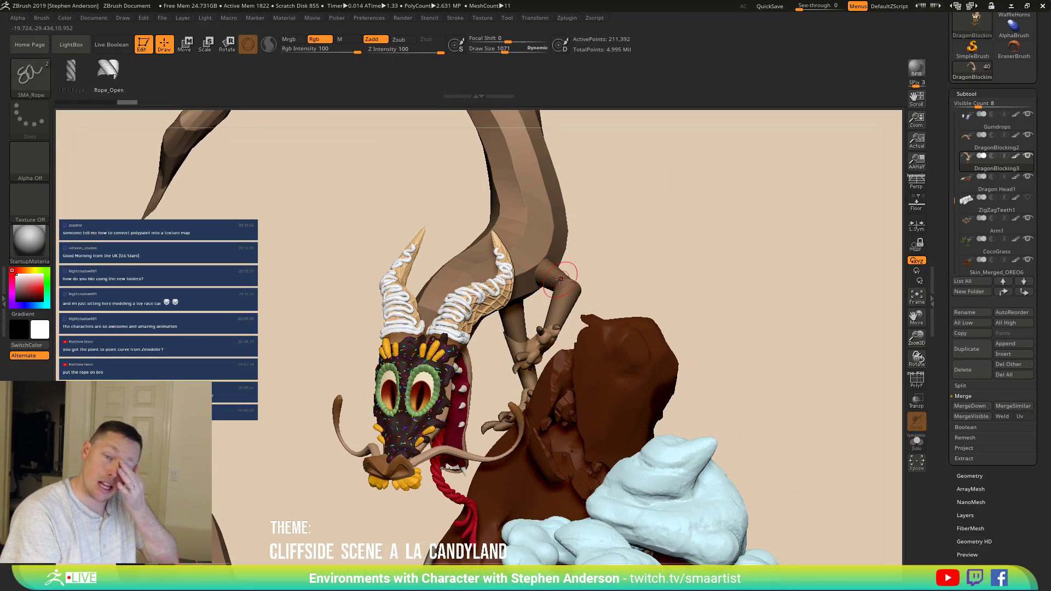
{"action": "mouse_move", "coordinate": [549, 281]}
{"action": "right_mouse_down"}
{"action": "mouse_move", "coordinate": [577, 216]}
{"action": "mouse_move", "coordinate": [749, 268]}
{"action": "right_mouse_up"}
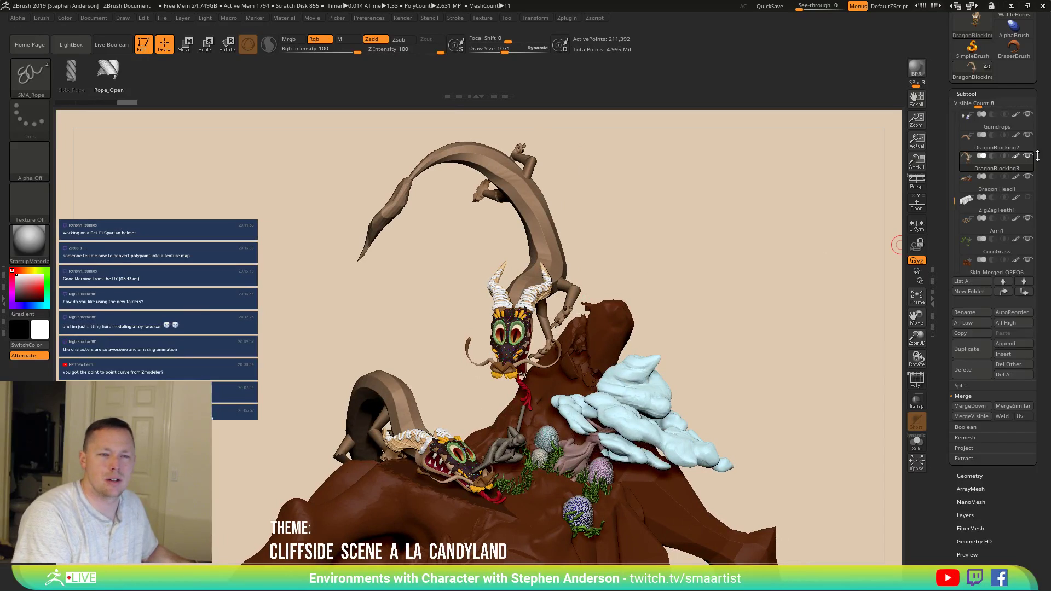
Step: Switch to the WaffleHorns tool and append the merged upper dragon to it as a subtool
{"action": "left_click_drag", "start_coordinate": [1041, 94], "coordinate": [1042, 173]}
{"action": "key", "text": "shift"}
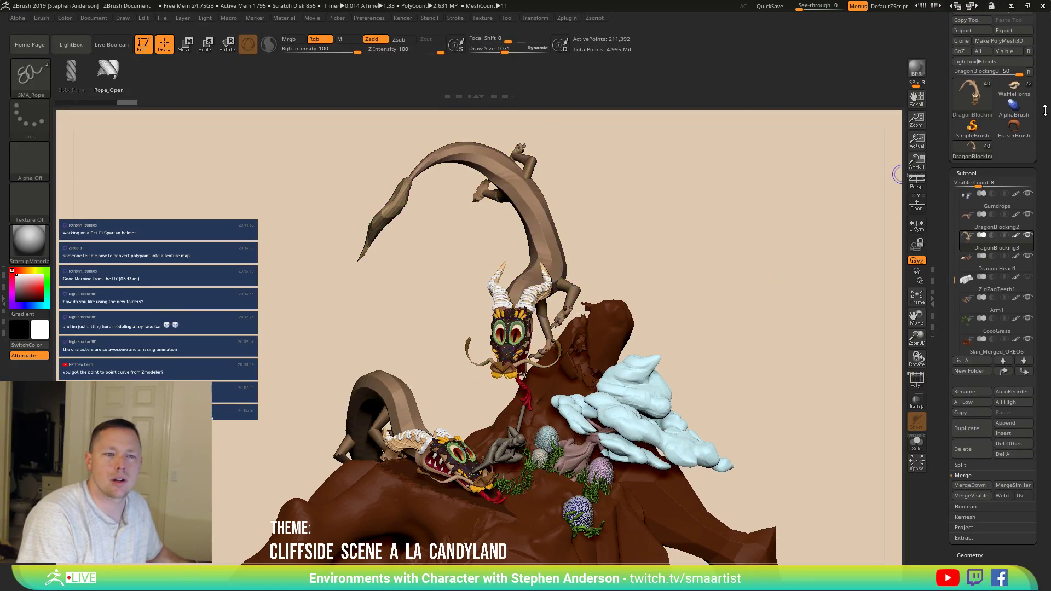
{"action": "left_click", "coordinate": [1013, 87]}
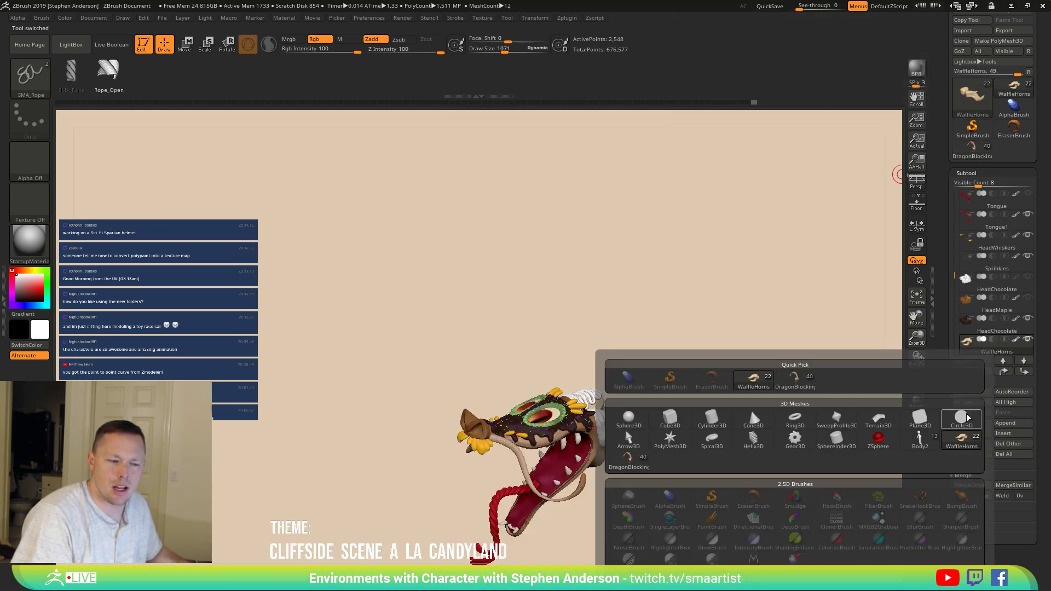
{"action": "left_click", "coordinate": [794, 378]}
{"action": "mouse_move", "coordinate": [699, 321]}
{"action": "left_mouse_down"}
{"action": "mouse_move", "coordinate": [642, 309]}
{"action": "mouse_move", "coordinate": [704, 312]}
{"action": "mouse_move", "coordinate": [673, 314]}
{"action": "mouse_move", "coordinate": [695, 345]}
{"action": "mouse_move", "coordinate": [674, 301]}
{"action": "mouse_move", "coordinate": [654, 305]}
{"action": "mouse_move", "coordinate": [692, 324]}
{"action": "mouse_move", "coordinate": [652, 336]}
{"action": "mouse_move", "coordinate": [646, 329]}
{"action": "mouse_move", "coordinate": [716, 327]}
{"action": "left_mouse_up"}
{"action": "key", "text": "shift"}
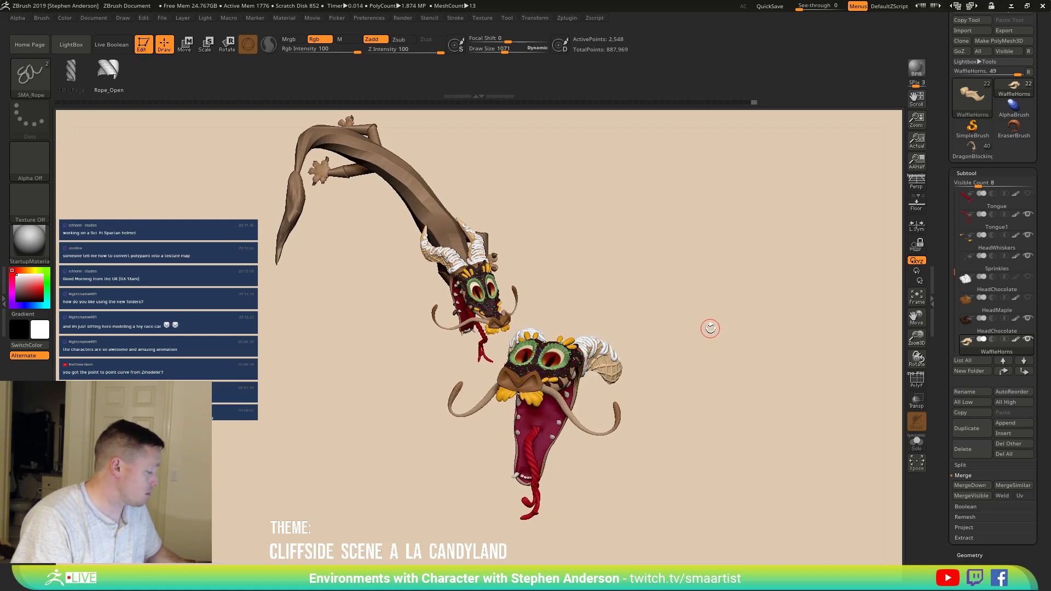
Step: Try the multi-subtool selection on each figure, ending with only the lower detailed head selected for moving and the upper dragon left out
{"action": "key", "text": "w"}
{"action": "left_click_drag", "start_coordinate": [647, 294], "coordinate": [689, 299]}
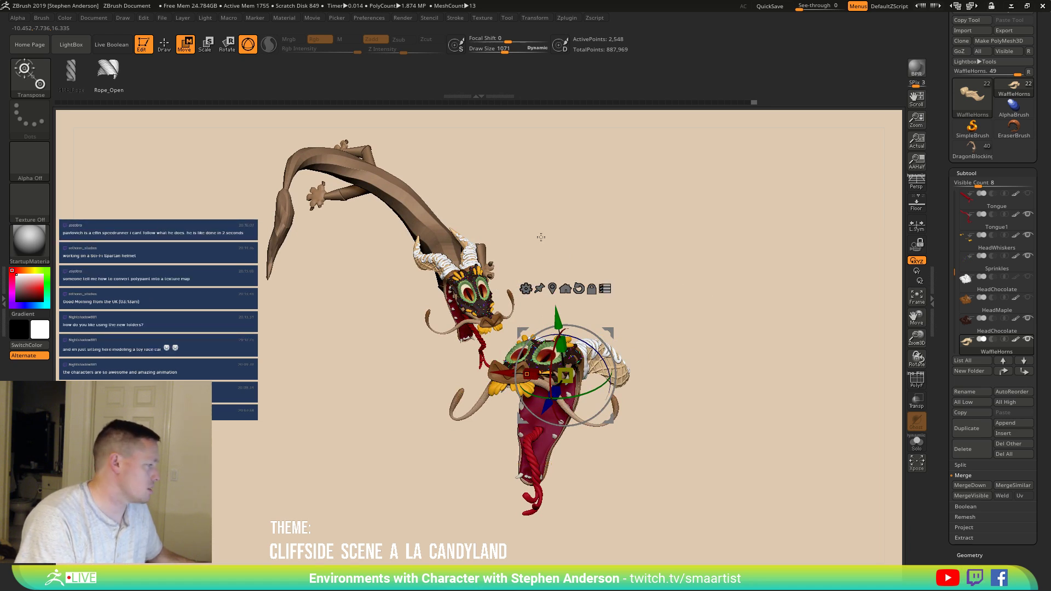
{"action": "key", "text": "ctrl+shift"}
{"action": "left_click_drag", "start_coordinate": [435, 177], "coordinate": [342, 229], "text": "ctrl+shift"}
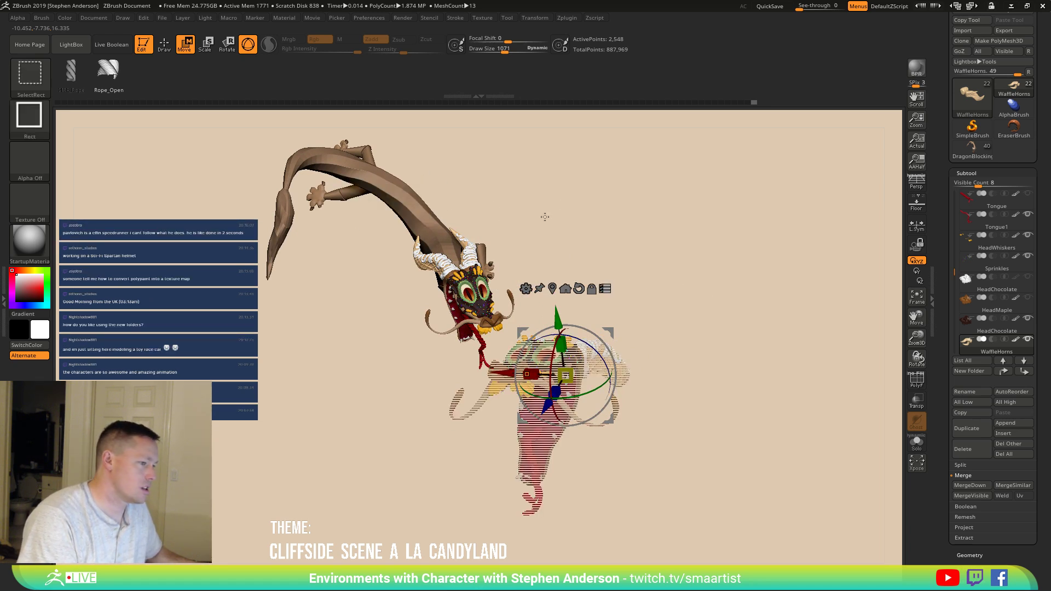
{"action": "left_click_drag", "start_coordinate": [598, 188], "coordinate": [701, 246], "text": "ctrl+shift"}
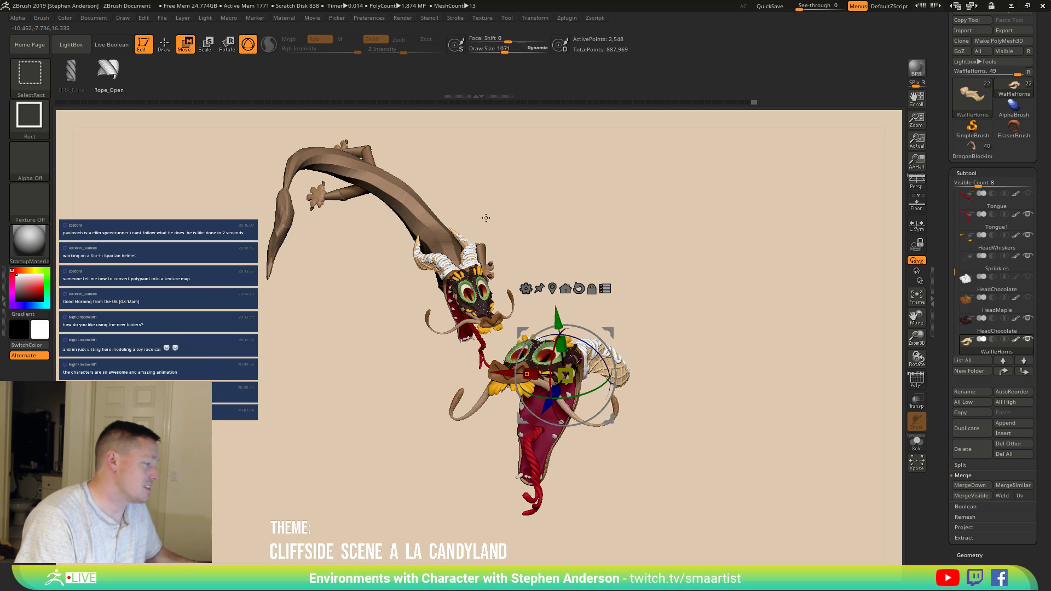
{"action": "left_click_drag", "start_coordinate": [418, 205], "coordinate": [351, 242], "text": "ctrl+shift"}
{"action": "left_click_drag", "start_coordinate": [611, 208], "coordinate": [617, 200], "text": "ctrl+shift"}
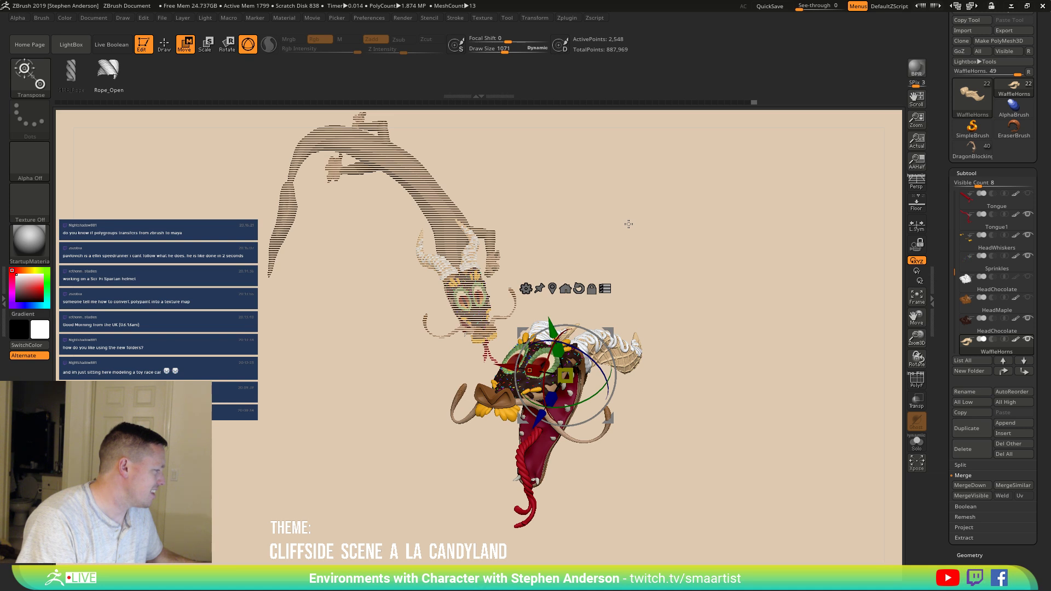
Step: Reposition the transform gizmo on the detailed head in side view, placing it inside the open mouth
{"action": "left_click_drag", "start_coordinate": [647, 241], "coordinate": [622, 228]}
{"action": "right_click_drag", "start_coordinate": [674, 312], "coordinate": [712, 299], "text": "ctrl"}
{"action": "right_click_drag", "start_coordinate": [712, 299], "coordinate": [691, 317], "text": "alt"}
{"action": "mouse_move", "coordinate": [589, 349]}
{"action": "left_mouse_down", "text": "alt"}
{"action": "mouse_move", "coordinate": [642, 344]}
{"action": "mouse_move", "coordinate": [591, 349]}
{"action": "left_mouse_up", "text": "alt"}
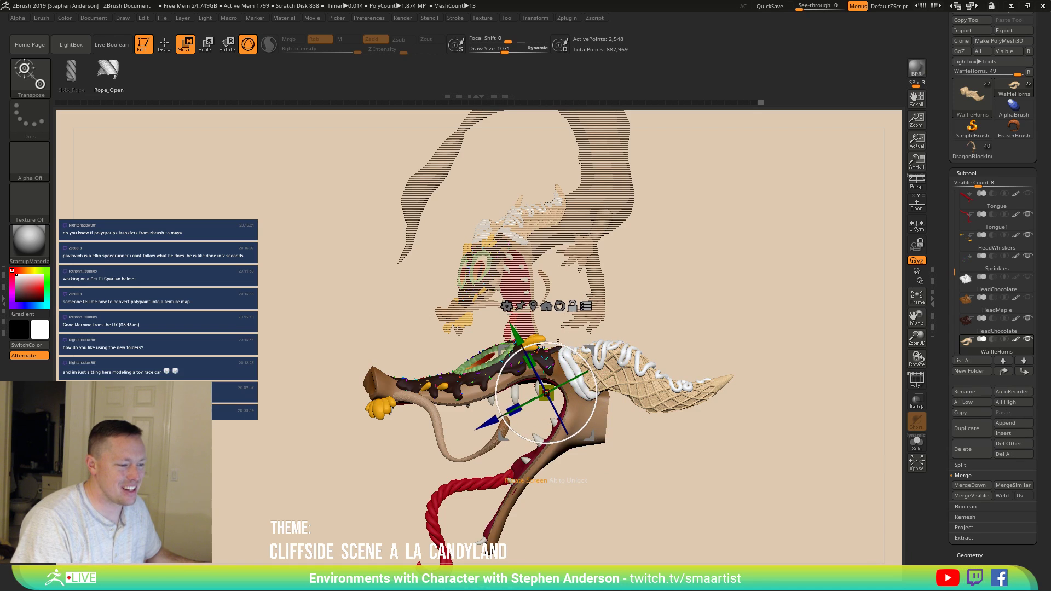
{"action": "left_click", "coordinate": [546, 308], "text": "alt"}
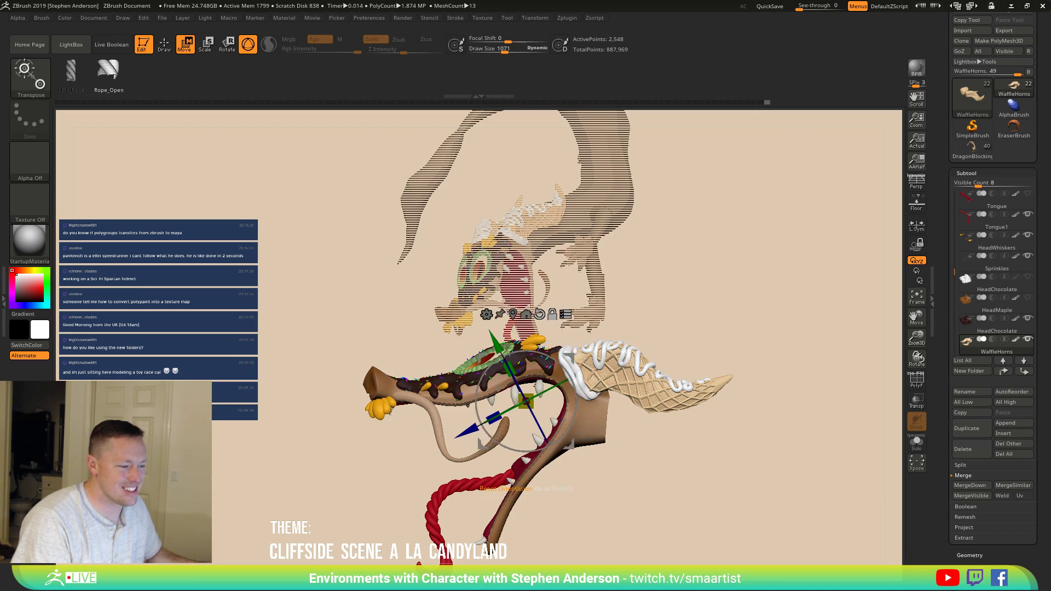
{"action": "left_click_drag", "start_coordinate": [526, 401], "coordinate": [471, 398]}
Step: Switch the selection to the upper dragon and rotate and move it until its head faces forward beside the detailed head
{"action": "mouse_move", "coordinate": [596, 356]}
{"action": "left_mouse_down"}
{"action": "mouse_move", "coordinate": [699, 347]}
{"action": "mouse_move", "coordinate": [633, 371]}
{"action": "mouse_move", "coordinate": [646, 391]}
{"action": "mouse_move", "coordinate": [640, 380]}
{"action": "mouse_move", "coordinate": [659, 361]}
{"action": "mouse_move", "coordinate": [685, 374]}
{"action": "mouse_move", "coordinate": [669, 322]}
{"action": "mouse_move", "coordinate": [671, 332]}
{"action": "mouse_move", "coordinate": [698, 328]}
{"action": "left_mouse_up"}
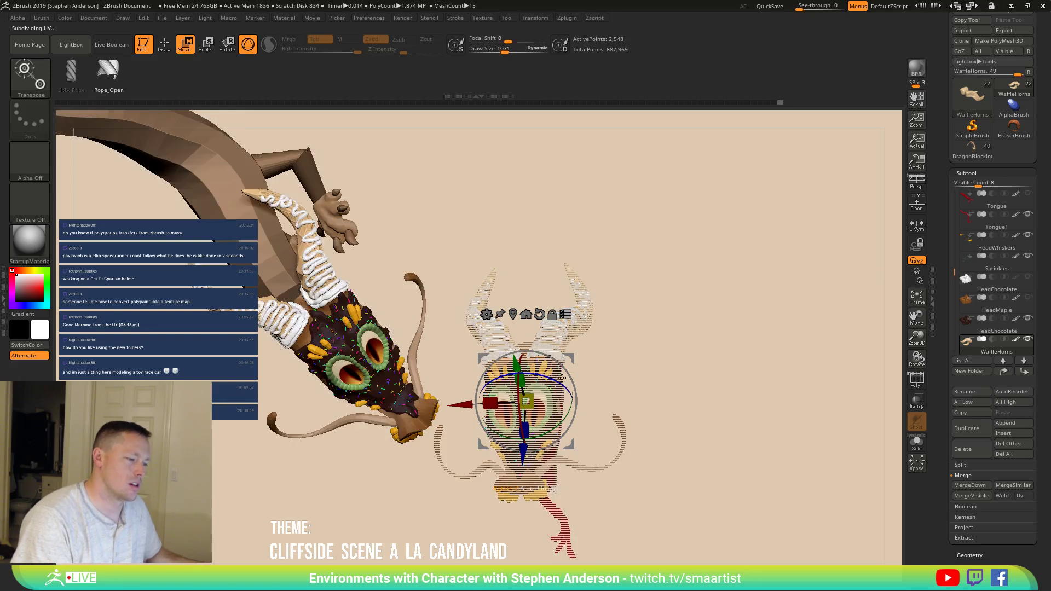
{"action": "mouse_move", "coordinate": [569, 374]}
{"action": "left_mouse_down"}
{"action": "mouse_move", "coordinate": [535, 393]}
{"action": "mouse_move", "coordinate": [541, 370]}
{"action": "mouse_move", "coordinate": [565, 378]}
{"action": "mouse_move", "coordinate": [570, 362]}
{"action": "mouse_move", "coordinate": [498, 348]}
{"action": "left_mouse_up"}
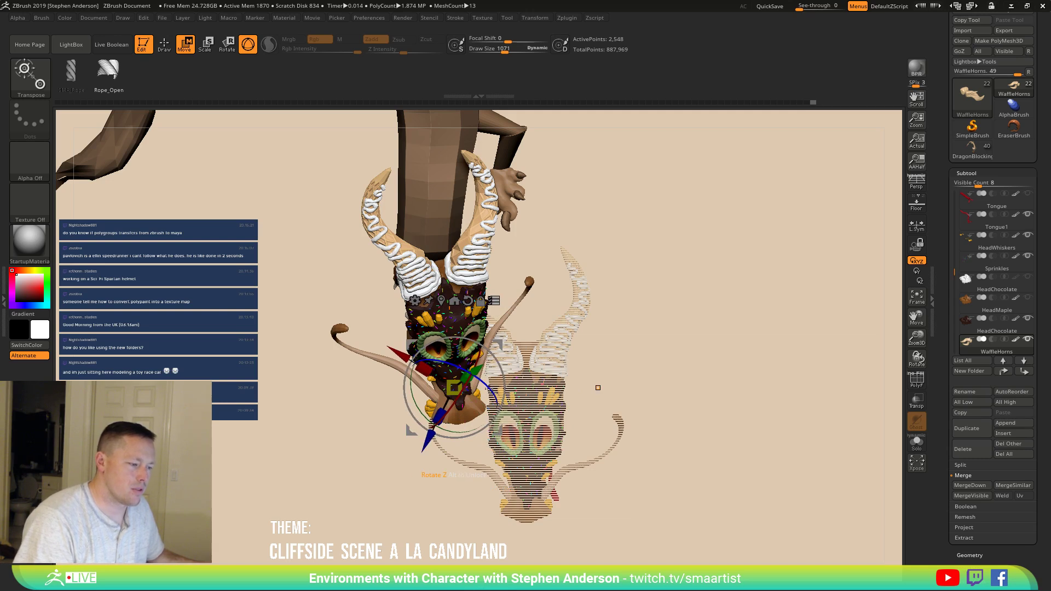
{"action": "left_click_drag", "start_coordinate": [484, 391], "coordinate": [398, 453]}
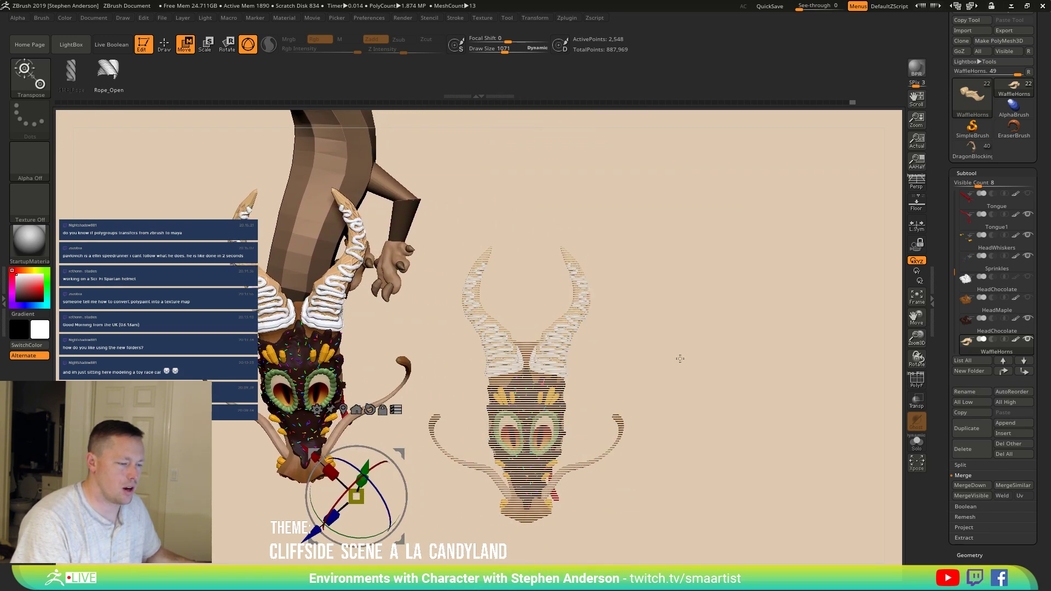
Step: Switch the multi-subtool selection back to the detailed head, reset the gizmo's orientation and scale the head up slightly
{"action": "key", "text": "ctrl+z"}
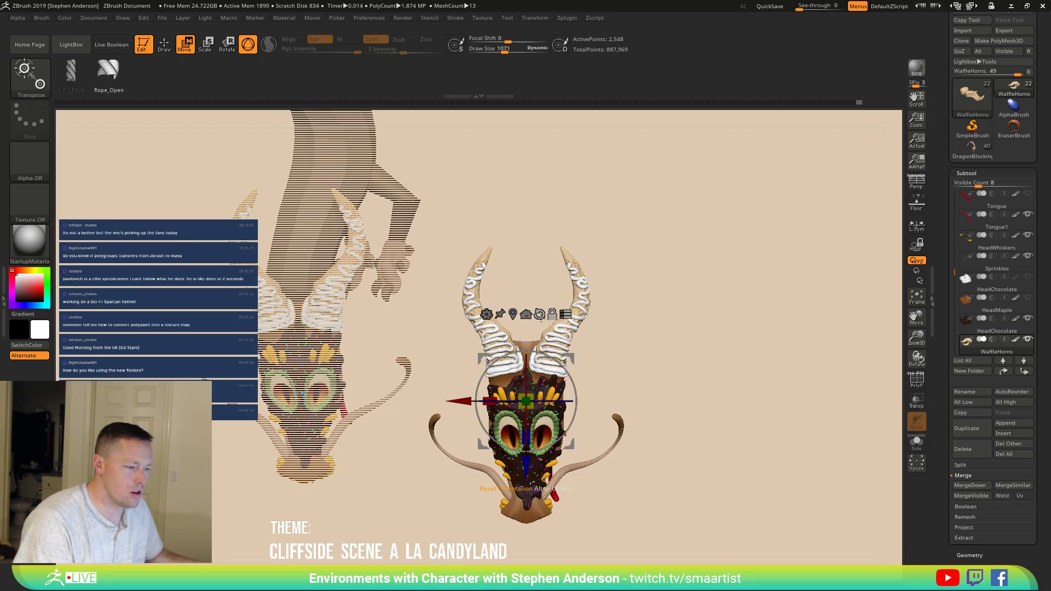
{"action": "left_click_drag", "start_coordinate": [533, 395], "coordinate": [565, 395]}
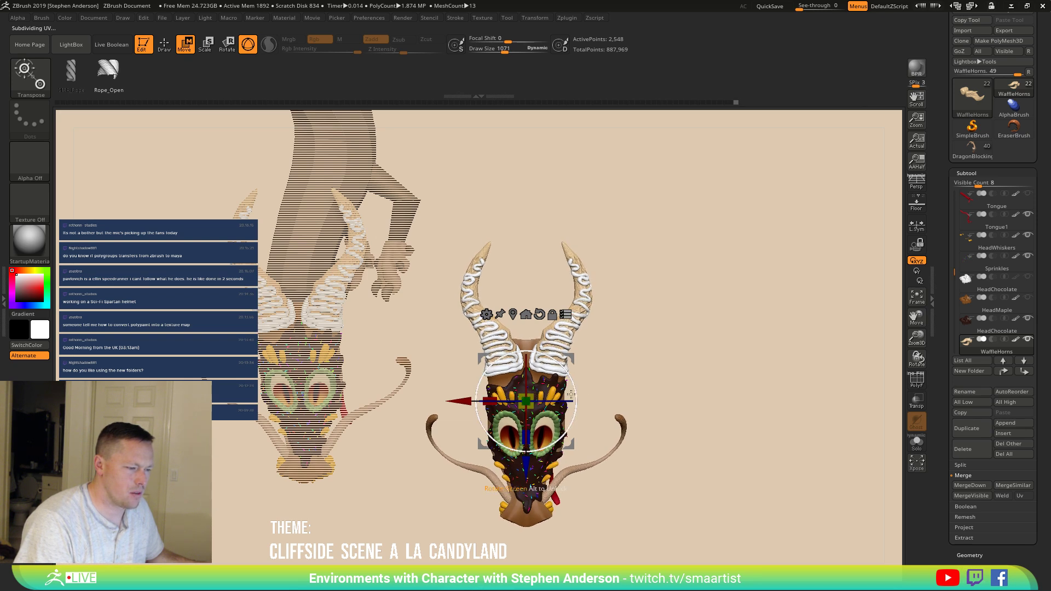
{"action": "left_click_drag", "start_coordinate": [646, 386], "coordinate": [644, 347]}
{"action": "left_click", "coordinate": [509, 362]}
{"action": "left_click_drag", "start_coordinate": [591, 382], "coordinate": [616, 404]}
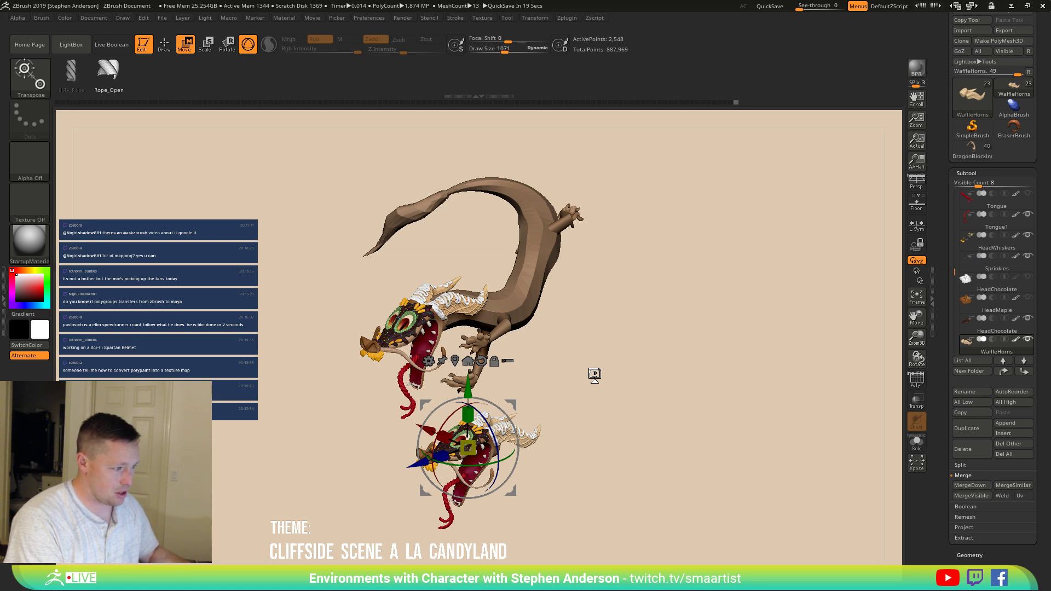
Step: Scale the detailed head's subtools up together in side view to match the size of the dragon's head
{"action": "left_click_drag", "start_coordinate": [619, 354], "coordinate": [602, 347]}
{"action": "right_click_drag", "start_coordinate": [611, 416], "coordinate": [668, 443], "text": "ctrl"}
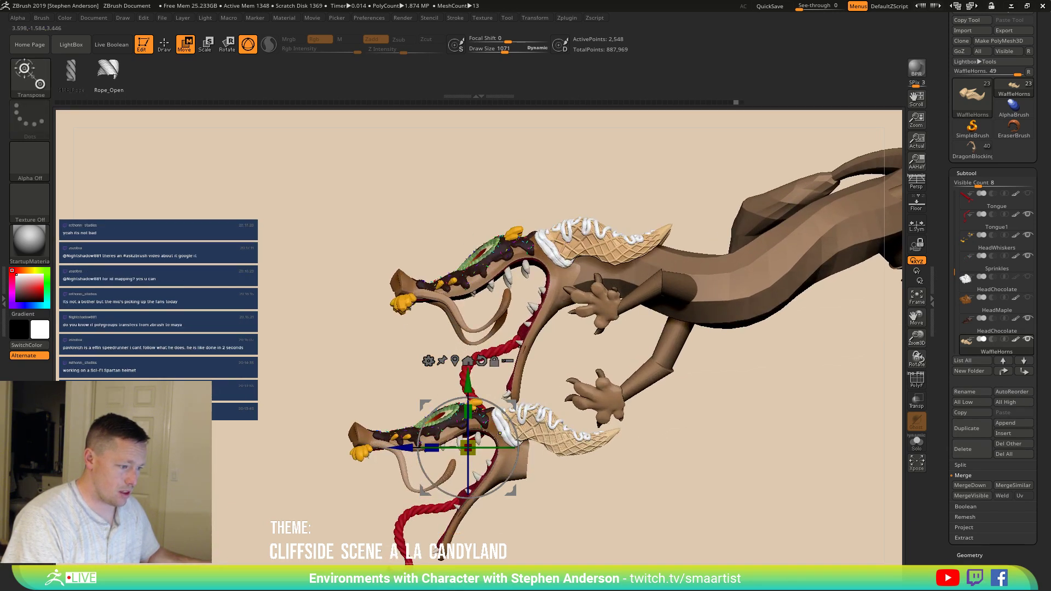
{"action": "left_click", "coordinate": [508, 361]}
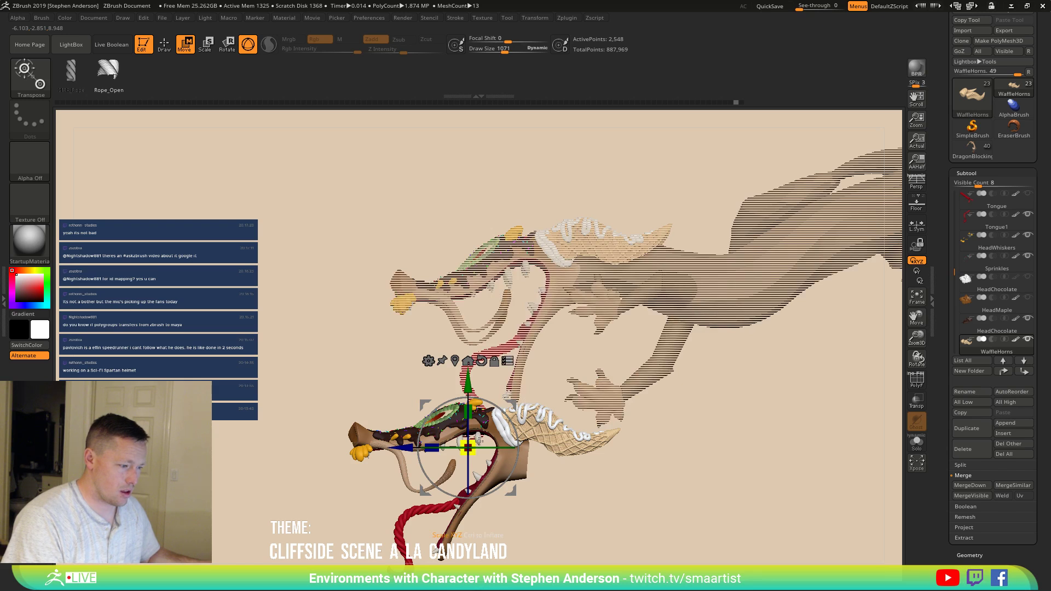
{"action": "left_click_drag", "start_coordinate": [469, 447], "coordinate": [480, 438]}
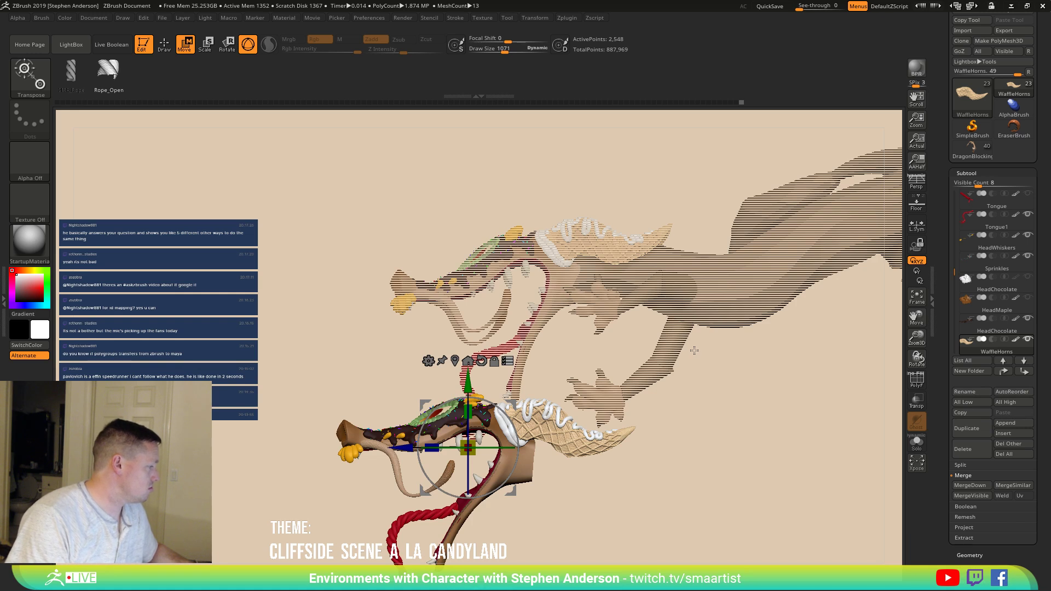
{"action": "mouse_move", "coordinate": [694, 405]}
{"action": "right_mouse_down", "text": "alt"}
{"action": "mouse_move", "coordinate": [699, 342]}
{"action": "mouse_move", "coordinate": [672, 321]}
{"action": "right_mouse_up", "text": "alt"}
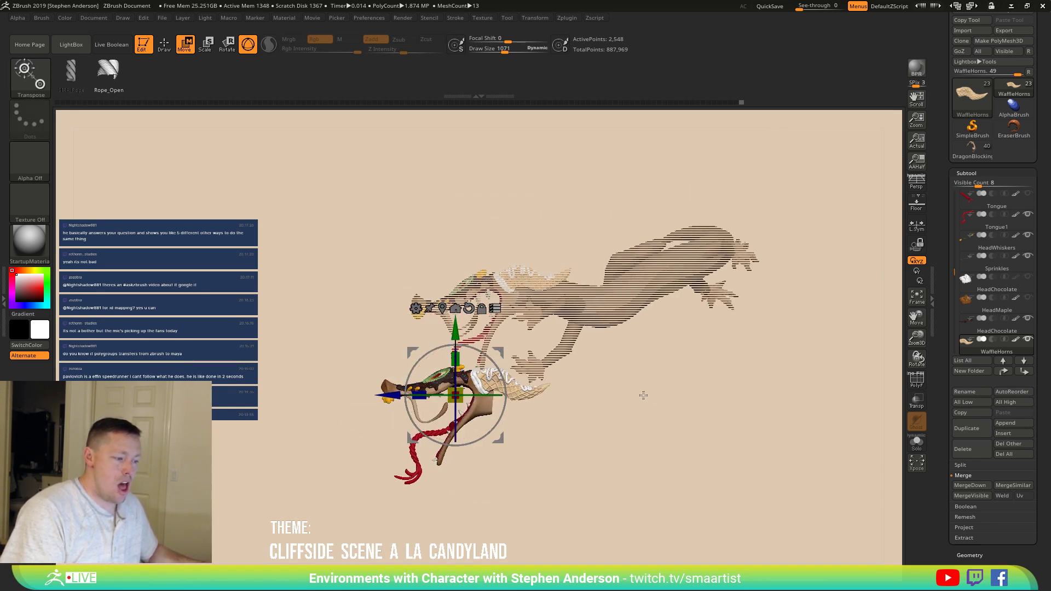
{"action": "right_click_drag", "start_coordinate": [649, 403], "coordinate": [666, 419], "text": "ctrl"}
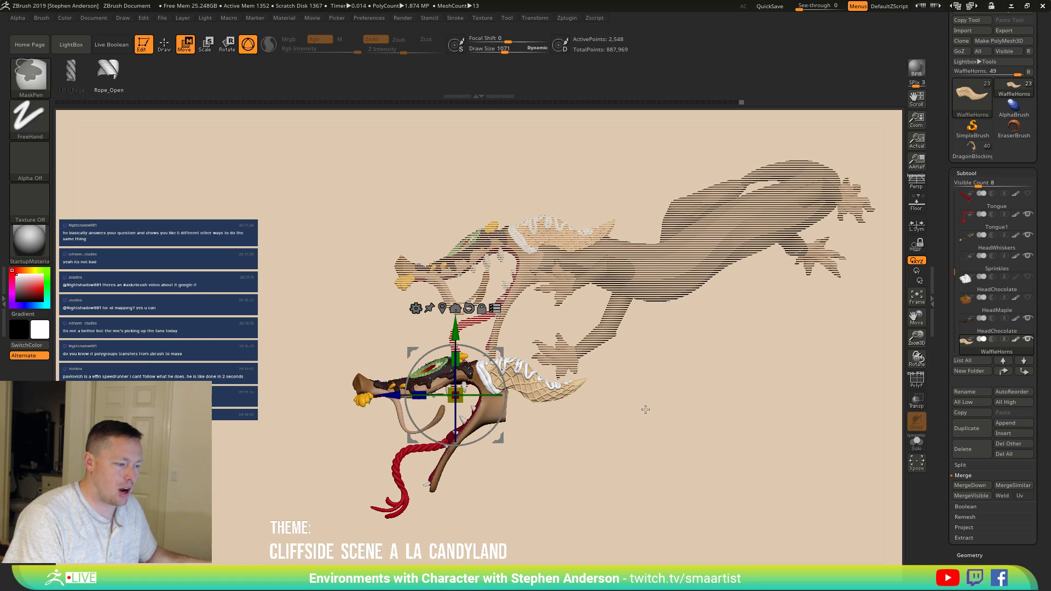
Step: Turn off multi-subtool transforming for the detailed head
{"action": "right_click", "coordinate": [693, 399], "text": "ctrl+shift"}
{"action": "left_click_drag", "start_coordinate": [688, 382], "coordinate": [694, 390]}
{"action": "key", "text": "ctrl+shift"}
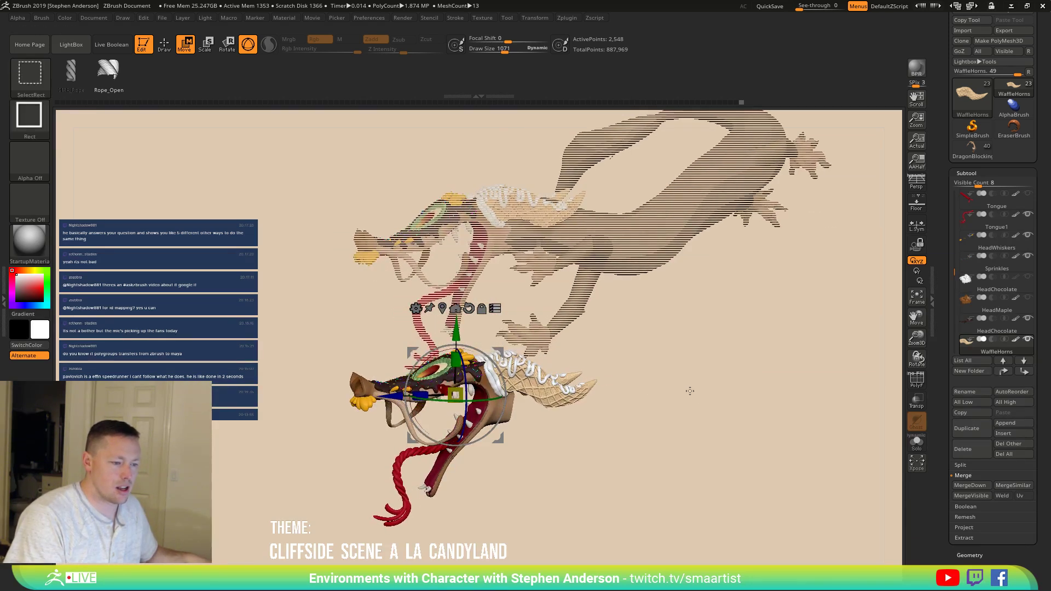
{"action": "key", "text": "ctrl+shift+space"}
{"action": "left_click", "coordinate": [732, 371]}
{"action": "left_click_drag", "start_coordinate": [682, 381], "coordinate": [642, 389]}
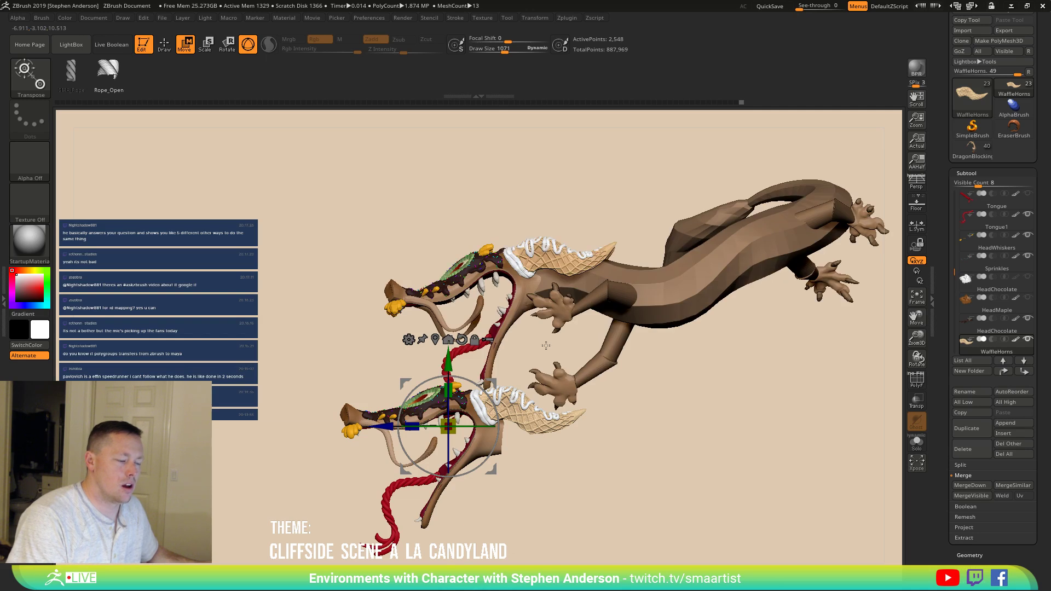
Step: Compare the detailed head with the dragon's head from several angles, checking the horns with the polyframe display
{"action": "left_click_drag", "start_coordinate": [482, 296], "coordinate": [609, 275]}
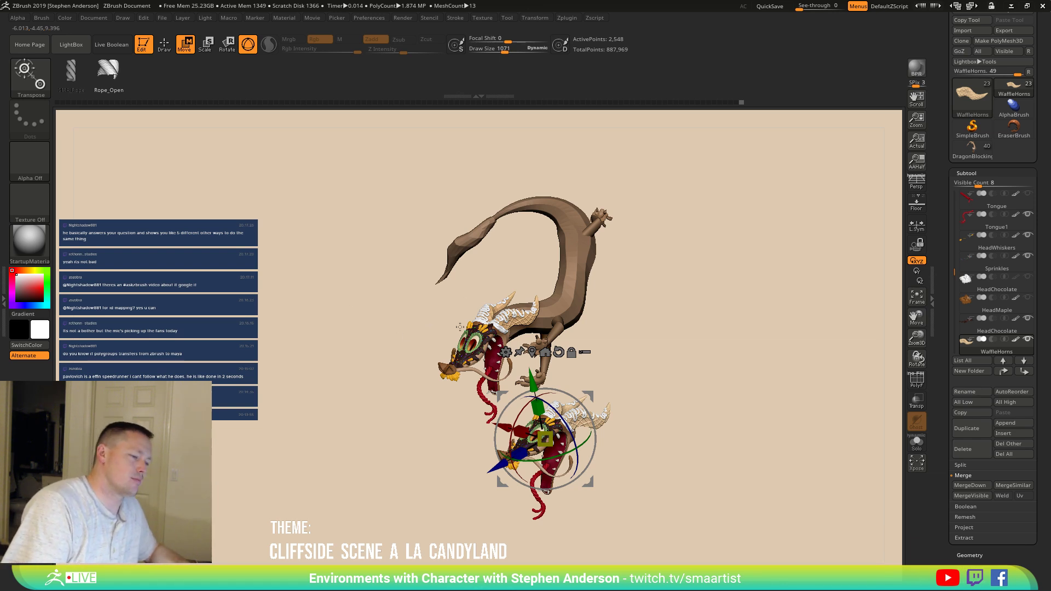
{"action": "left_click_drag", "start_coordinate": [435, 316], "coordinate": [608, 371]}
{"action": "key", "text": "shift+f"}
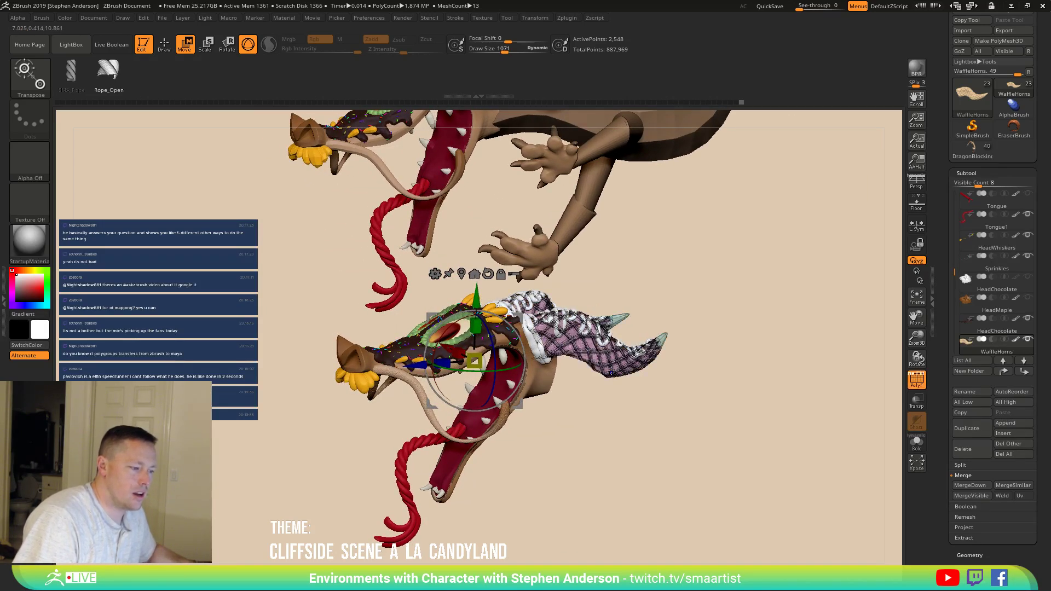
{"action": "key", "text": "shift+f"}
{"action": "key", "text": "q"}
{"action": "mouse_move", "coordinate": [610, 359]}
{"action": "right_mouse_down", "text": "ctrl"}
{"action": "mouse_move", "coordinate": [619, 329]}
{"action": "mouse_move", "coordinate": [645, 337]}
{"action": "mouse_move", "coordinate": [646, 385]}
{"action": "mouse_move", "coordinate": [646, 376]}
{"action": "right_mouse_up", "text": "ctrl"}
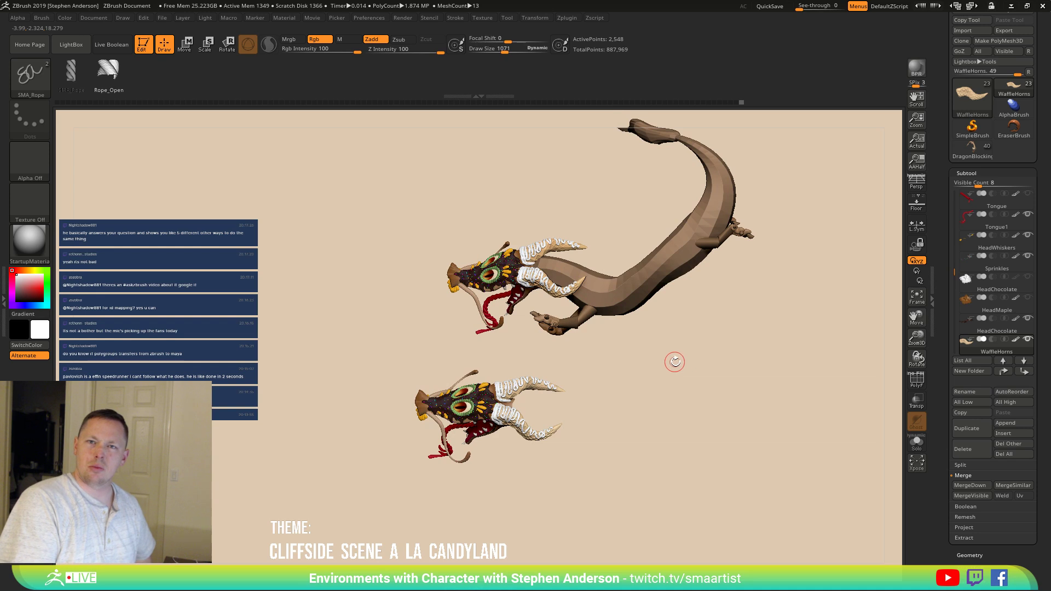
{"action": "mouse_move", "coordinate": [621, 340]}
{"action": "right_mouse_down"}
{"action": "mouse_move", "coordinate": [633, 279]}
{"action": "mouse_move", "coordinate": [515, 389]}
{"action": "right_mouse_up"}
{"action": "key", "text": "shift"}
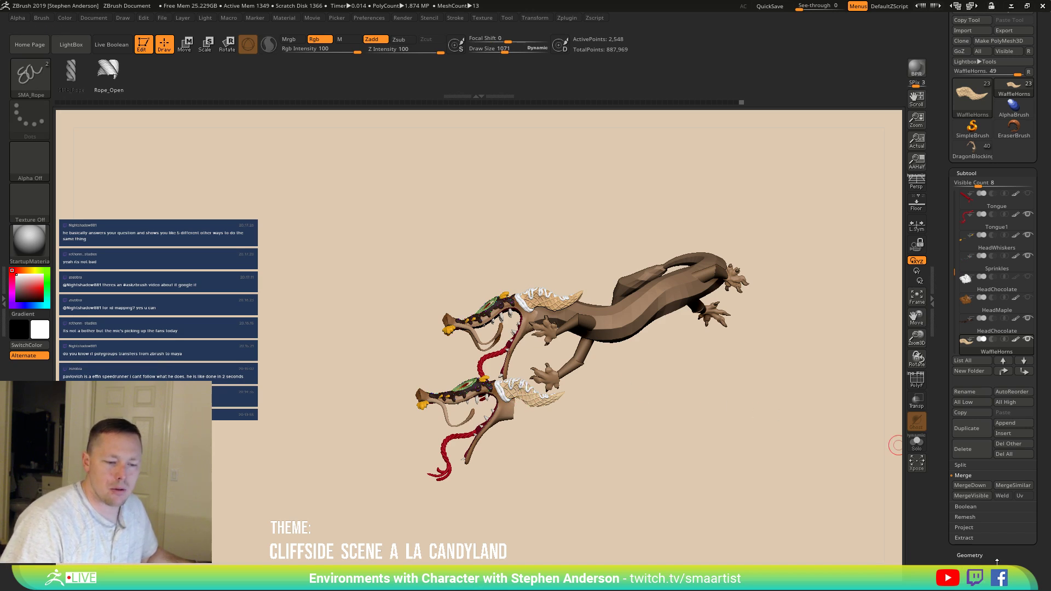
Step: Select the Arm subtool and make it visible
{"action": "scroll", "coordinate": [995, 559], "scroll_direction": "down", "scroll_amount": 3}
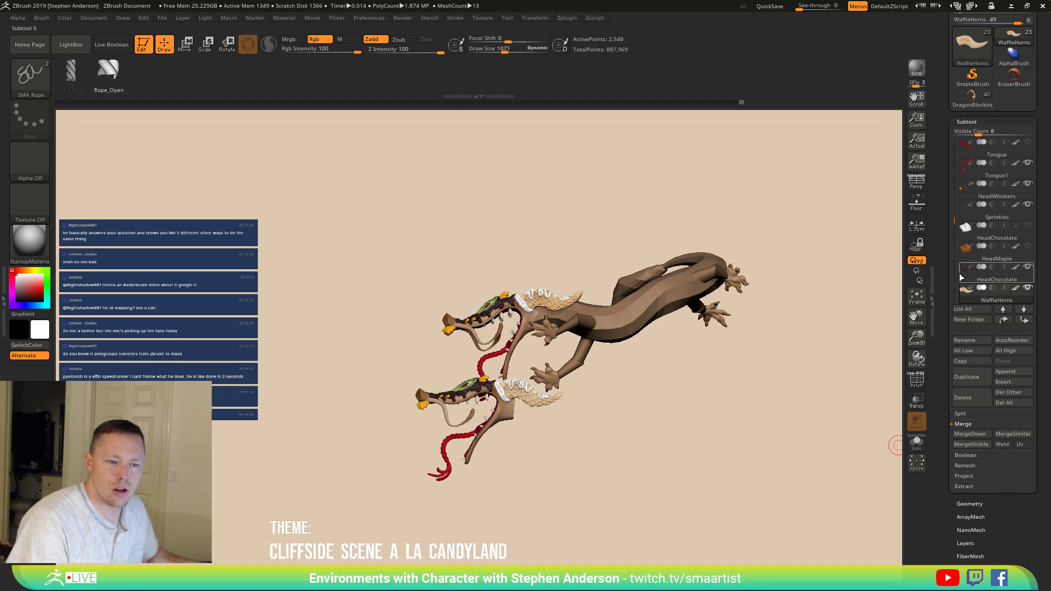
{"action": "left_click_drag", "start_coordinate": [955, 223], "coordinate": [944, 256]}
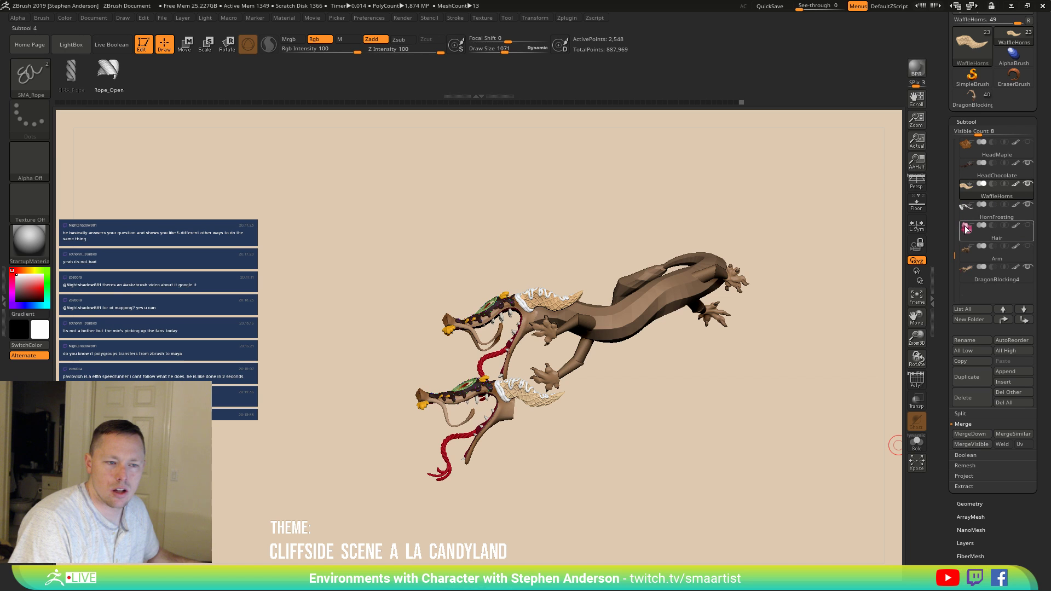
{"action": "left_click", "coordinate": [967, 254]}
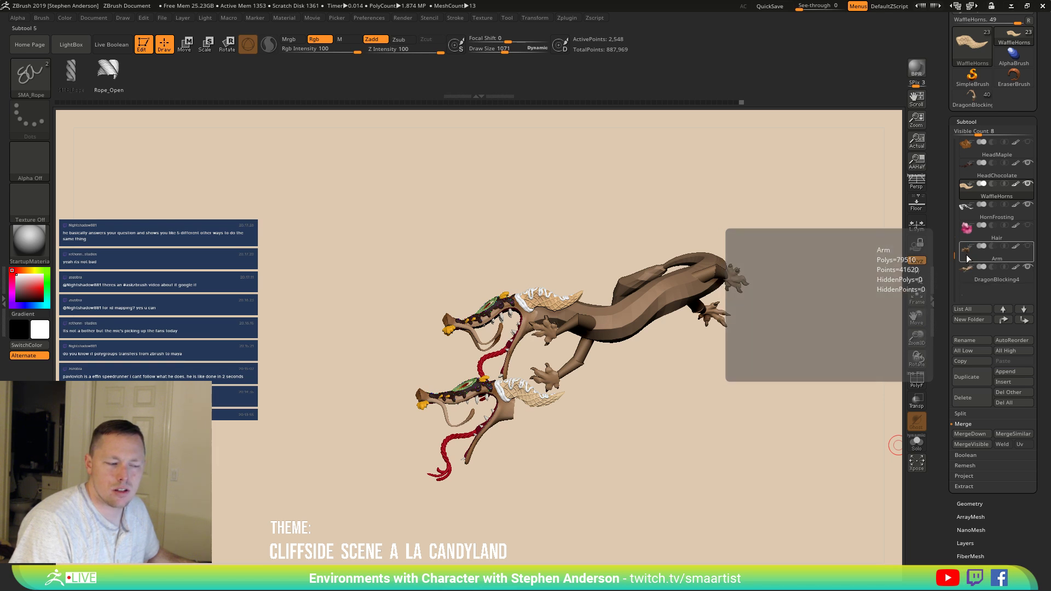
{"action": "left_click", "coordinate": [968, 257]}
{"action": "left_click", "coordinate": [1028, 249]}
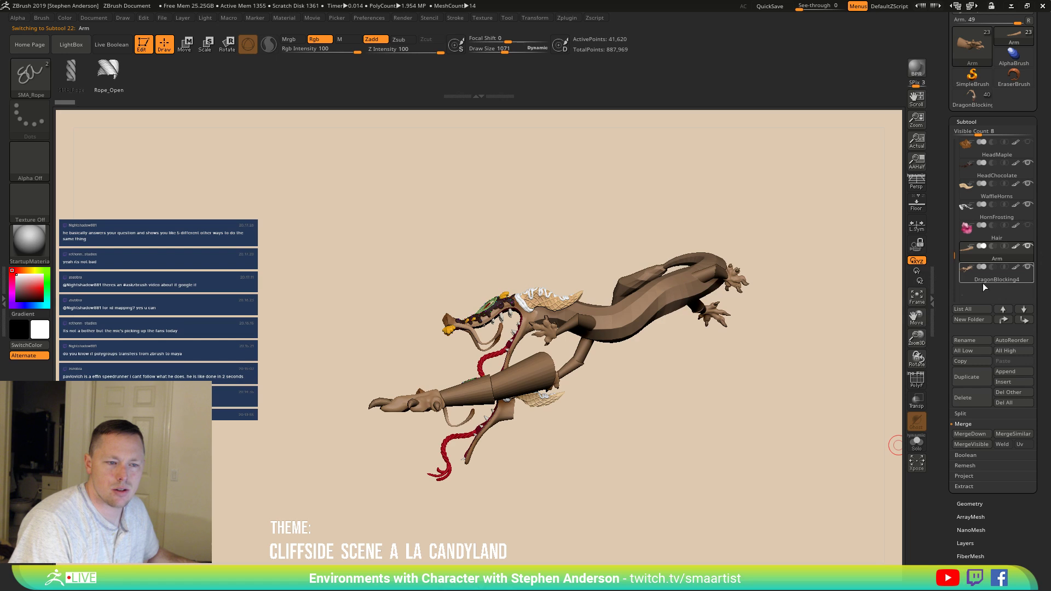
Step: Move the Arm subtool onto the dragon's front arm and scale it down
{"action": "left_click_drag", "start_coordinate": [597, 394], "coordinate": [528, 390]}
{"action": "key", "text": "w"}
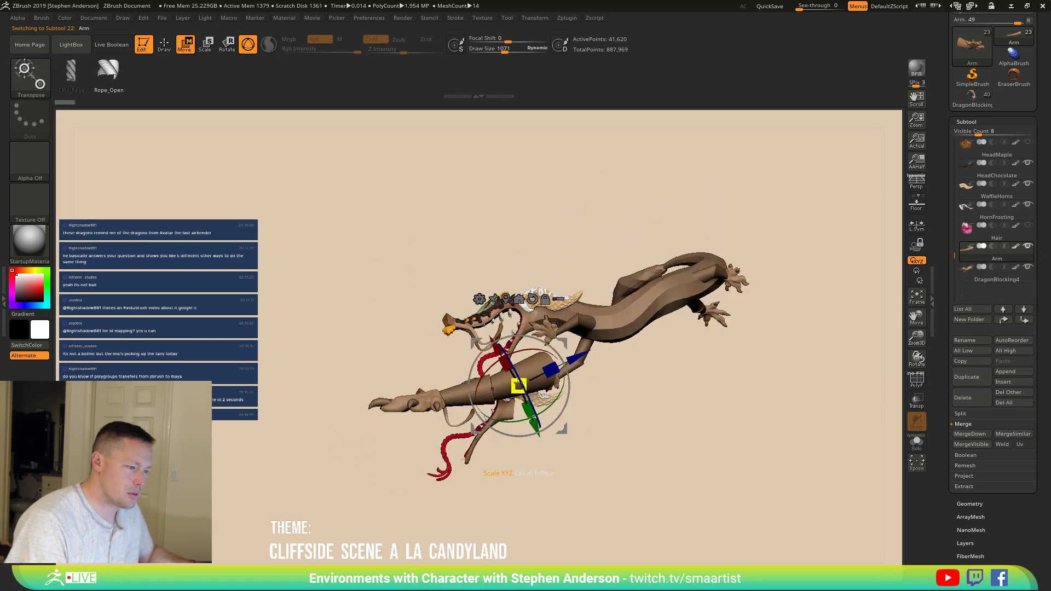
{"action": "left_click_drag", "start_coordinate": [563, 345], "coordinate": [590, 289], "text": "alt"}
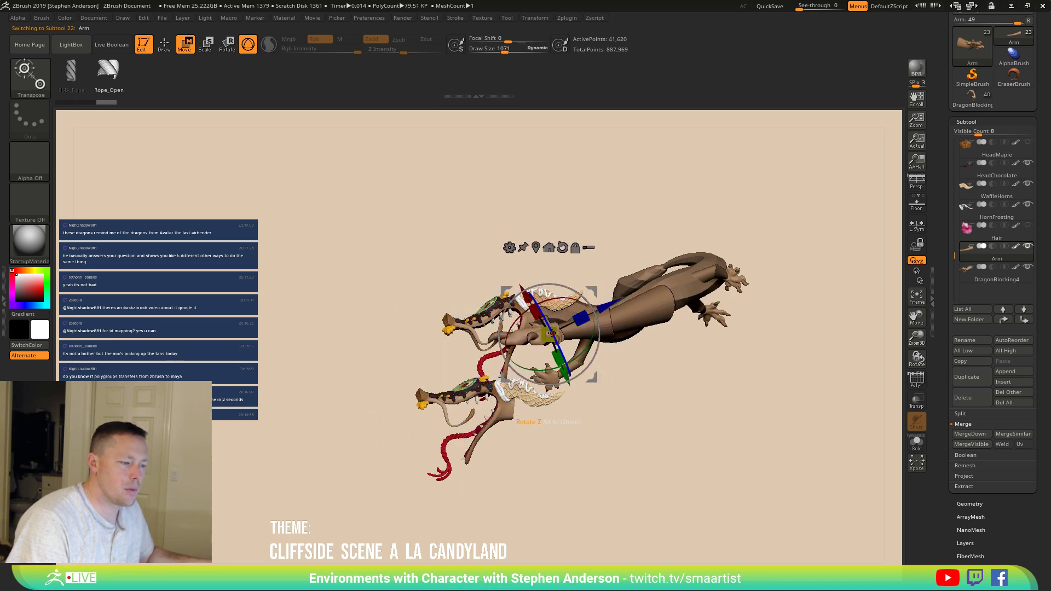
{"action": "left_click_drag", "start_coordinate": [545, 337], "coordinate": [549, 334]}
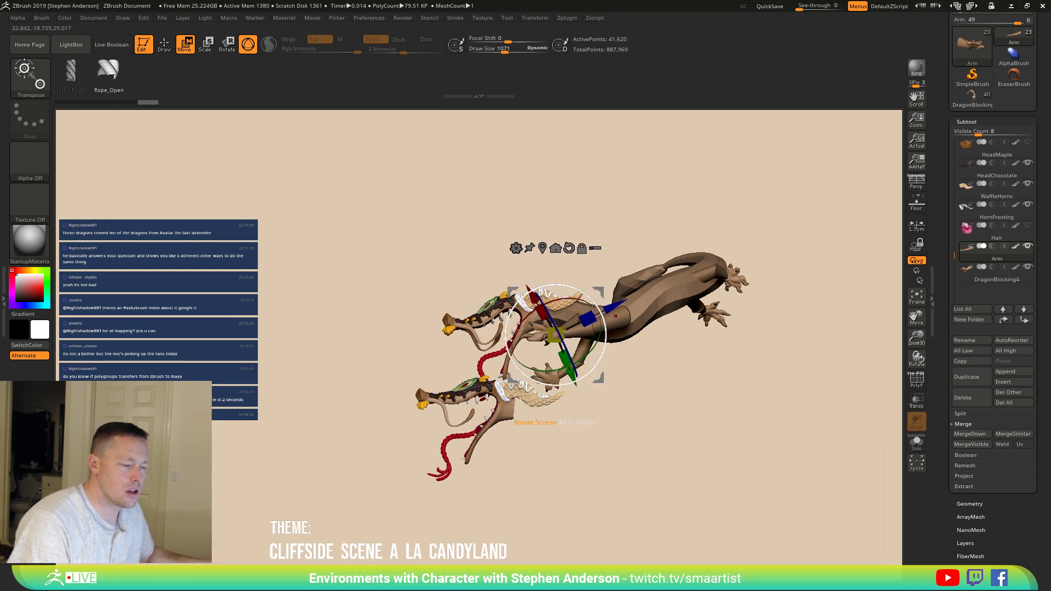
Step: Scale the arm down further, by a factor of about 0.70, to match the dragon's blocked-out hand
{"action": "left_click_drag", "start_coordinate": [635, 318], "coordinate": [565, 383]}
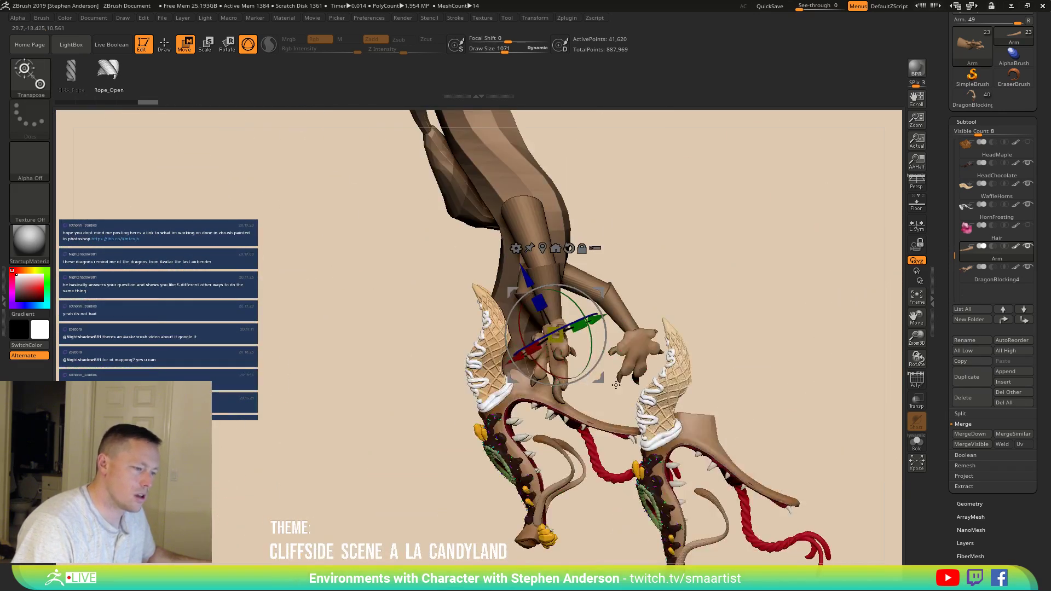
{"action": "right_click_drag", "start_coordinate": [646, 285], "coordinate": [605, 332], "text": "ctrl"}
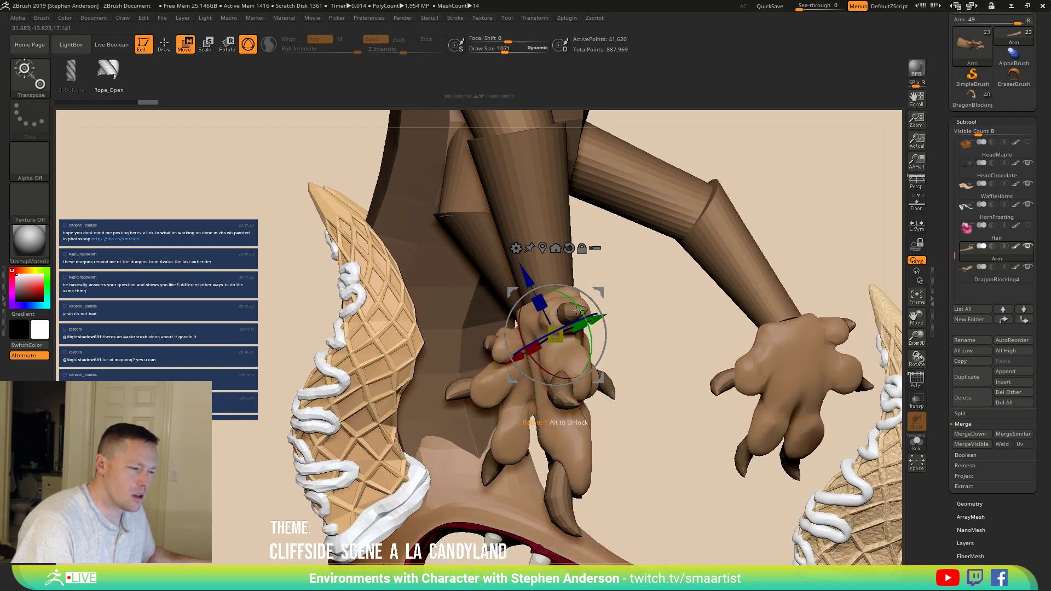
{"action": "left_click_drag", "start_coordinate": [591, 288], "coordinate": [519, 327]}
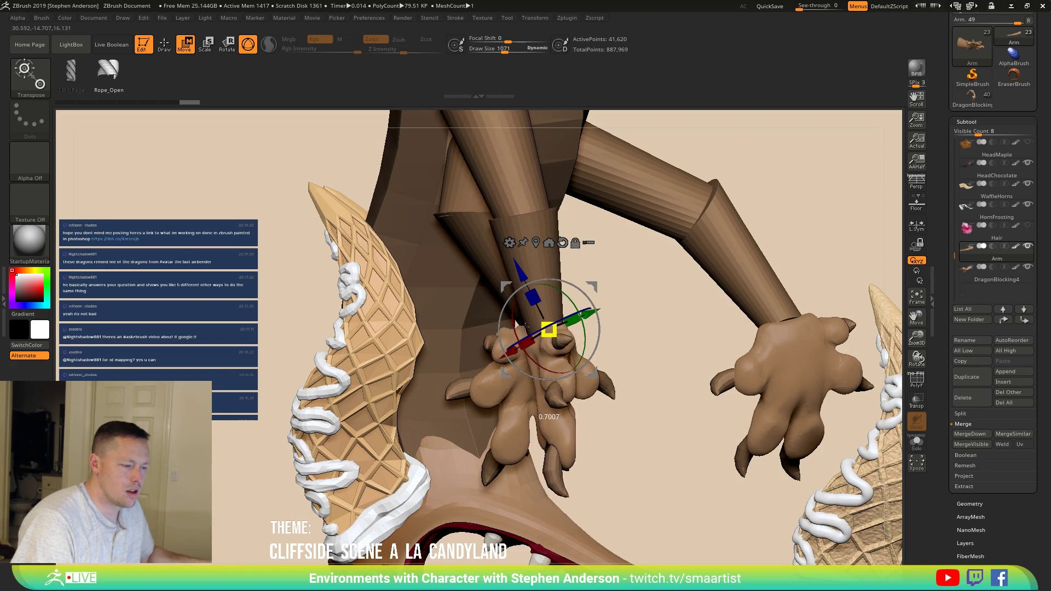
{"action": "mouse_move", "coordinate": [624, 290]}
{"action": "left_mouse_down"}
{"action": "mouse_move", "coordinate": [635, 274]}
{"action": "mouse_move", "coordinate": [641, 285]}
{"action": "mouse_move", "coordinate": [744, 284]}
{"action": "mouse_move", "coordinate": [702, 259]}
{"action": "mouse_move", "coordinate": [655, 316]}
{"action": "mouse_move", "coordinate": [668, 296]}
{"action": "mouse_move", "coordinate": [655, 274]}
{"action": "left_mouse_up"}
{"action": "mouse_move", "coordinate": [654, 274]}
{"action": "right_mouse_down", "text": "ctrl"}
{"action": "mouse_move", "coordinate": [711, 366]}
{"action": "mouse_move", "coordinate": [709, 337]}
{"action": "right_mouse_up", "text": "ctrl"}
Step: Reset the gizmo's orientation and place the arm beside the detailed head, turned so its spread hand points downward
{"action": "key", "text": "q"}
{"action": "mouse_move", "coordinate": [511, 353]}
{"action": "right_mouse_down", "text": "ctrl"}
{"action": "mouse_move", "coordinate": [515, 307]}
{"action": "mouse_move", "coordinate": [594, 344]}
{"action": "right_mouse_up", "text": "ctrl"}
{"action": "right_click_drag", "start_coordinate": [594, 344], "coordinate": [632, 327], "text": "alt"}
{"action": "left_click_drag", "start_coordinate": [631, 328], "coordinate": [682, 283]}
{"action": "key", "text": "w"}
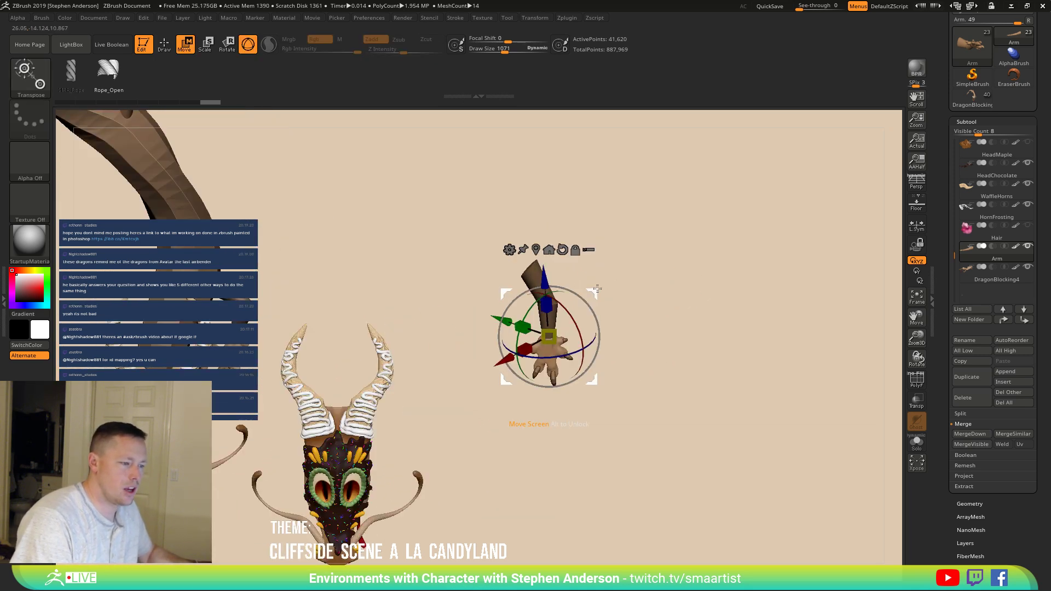
{"action": "left_click", "coordinate": [562, 249]}
{"action": "left_click_drag", "start_coordinate": [595, 292], "coordinate": [495, 365]}
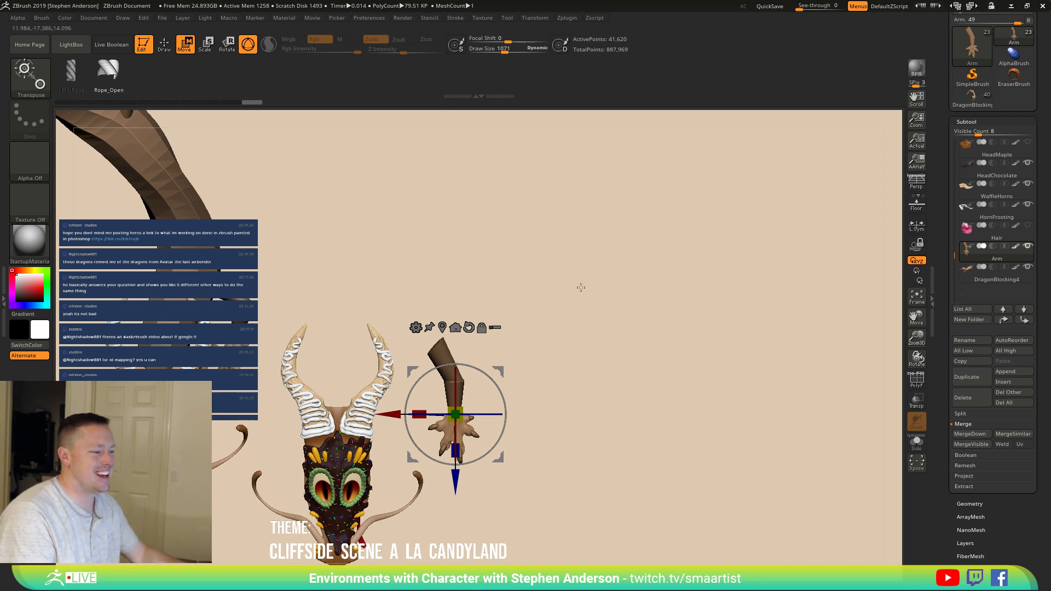
Step: Move the Arm behind the detailed head's horns and rotate it a quarter turn so it extends sideways from the head
{"action": "left_click_drag", "start_coordinate": [615, 305], "coordinate": [625, 259]}
{"action": "left_click_drag", "start_coordinate": [512, 244], "coordinate": [515, 402]}
{"action": "left_click_drag", "start_coordinate": [631, 385], "coordinate": [624, 418]}
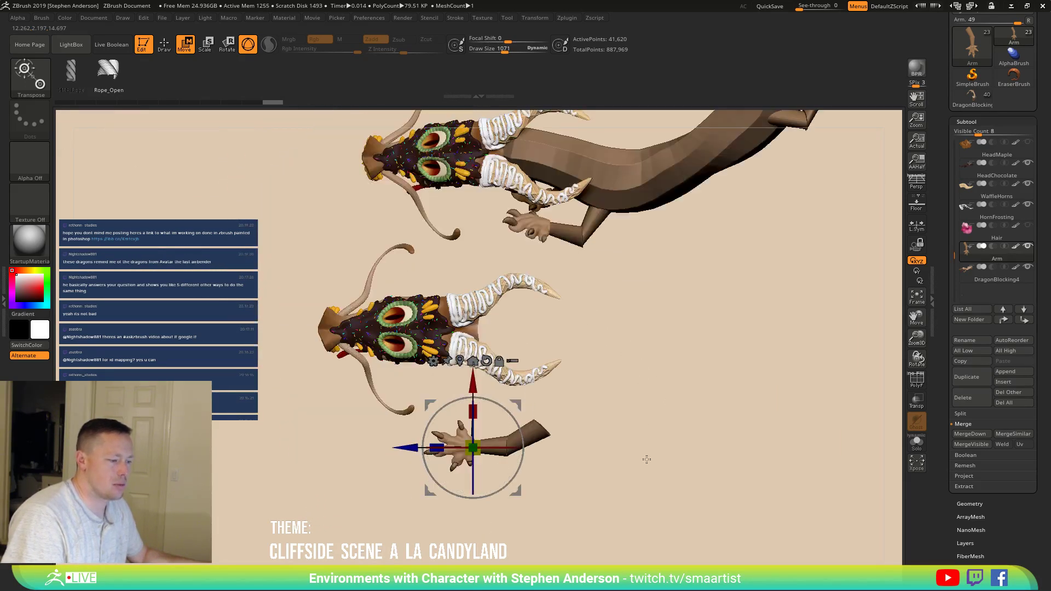
{"action": "left_click_drag", "start_coordinate": [516, 406], "coordinate": [638, 399]}
Step: Select the DragonBlocking4 subtool, reset its gizmo's orientation at the neck and slide the dragon forward level with the detailed head
{"action": "left_click", "coordinate": [595, 287], "text": "alt"}
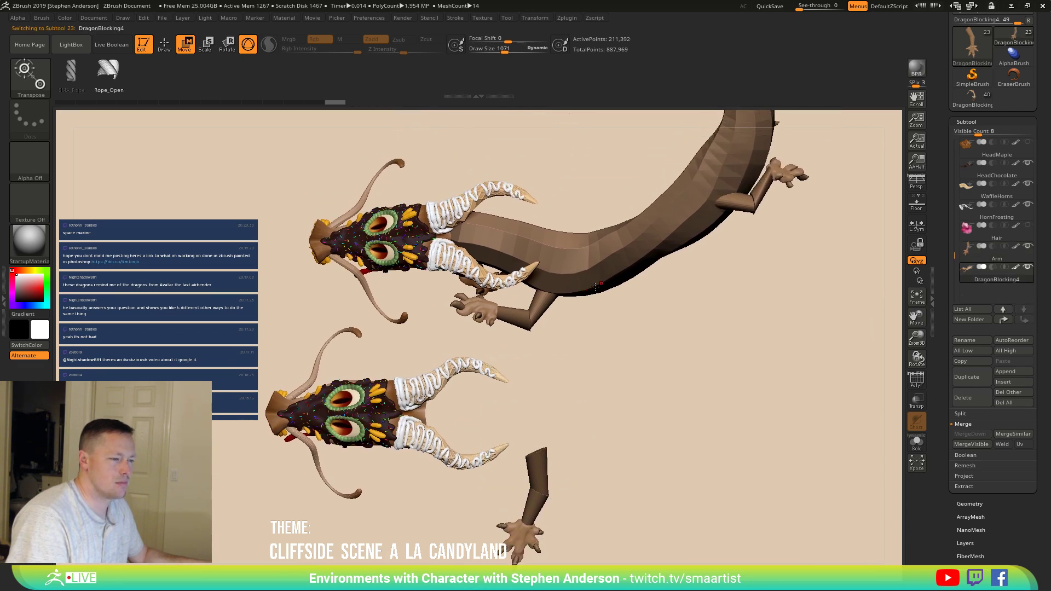
{"action": "left_click", "coordinate": [514, 256], "text": "alt"}
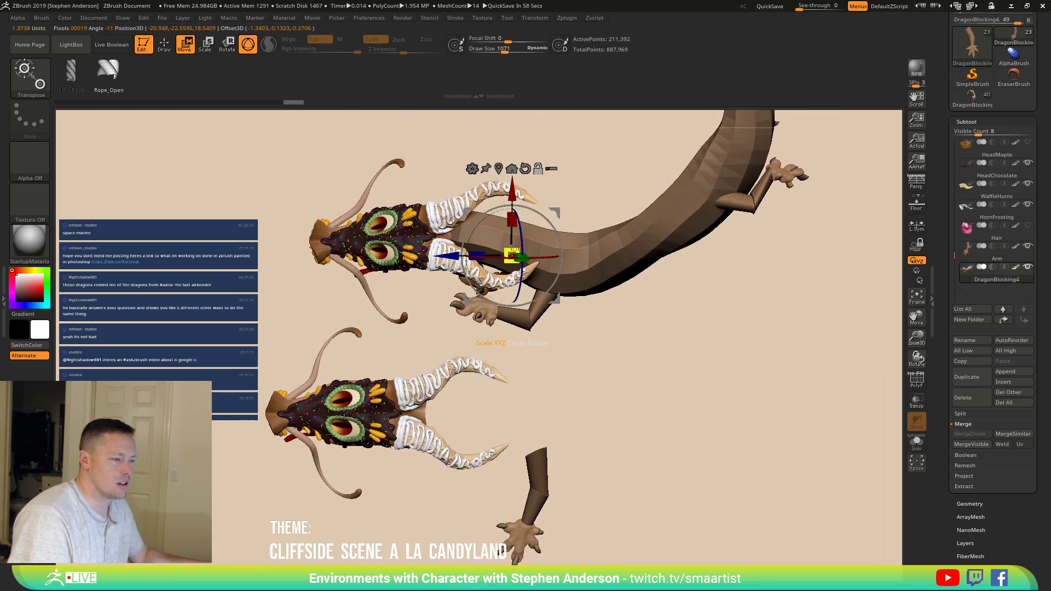
{"action": "left_click", "coordinate": [526, 172], "text": "alt"}
{"action": "left_click", "coordinate": [526, 168]}
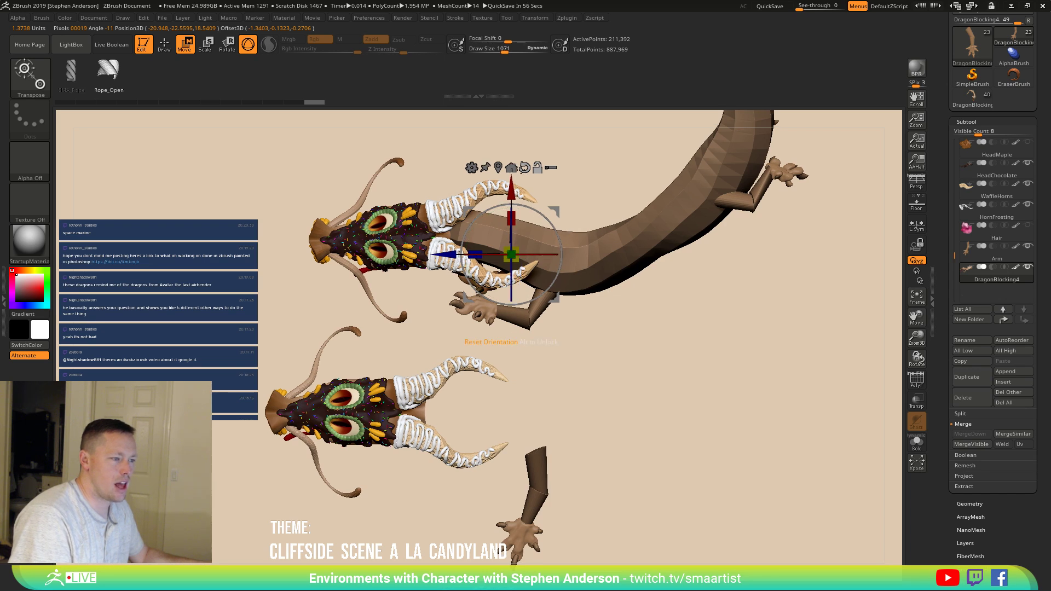
{"action": "left_click_drag", "start_coordinate": [545, 201], "coordinate": [510, 208]}
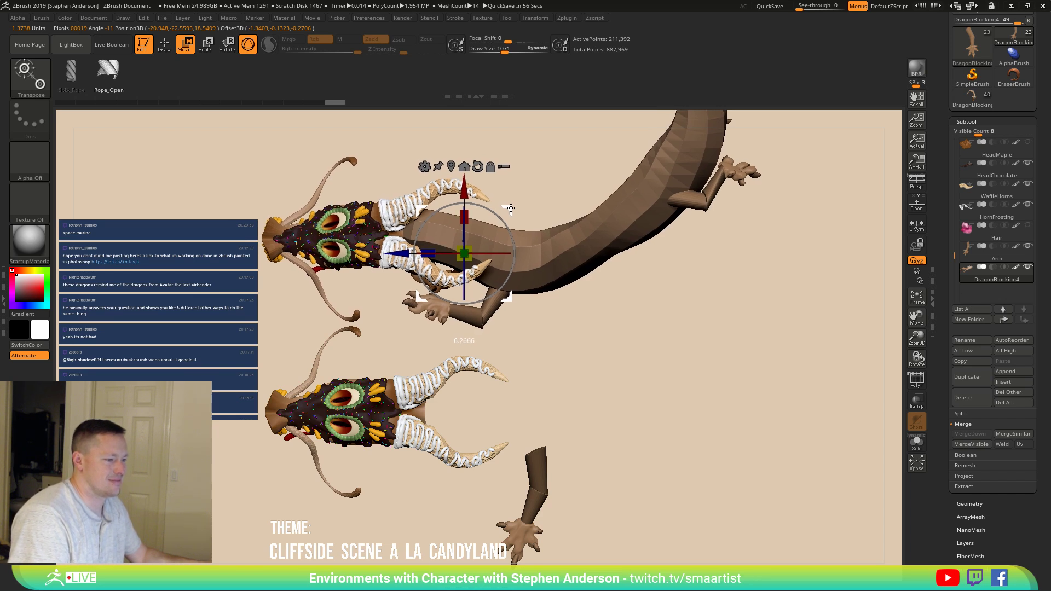
Step: Select the Arm subtool, return to drawing mode and isolate the arm from the other subtools
{"action": "left_click", "coordinate": [541, 479], "text": "alt"}
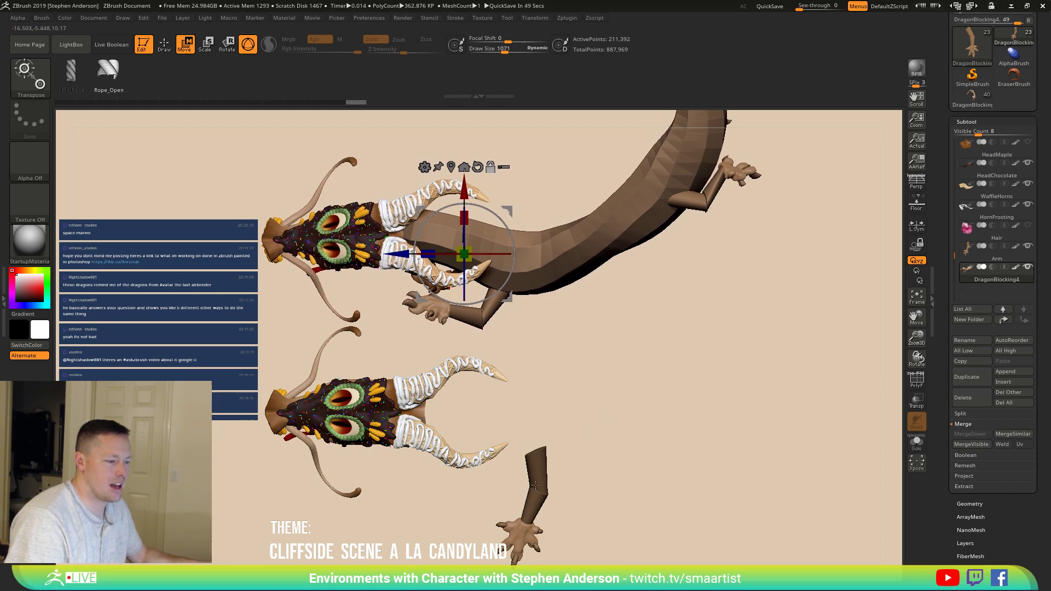
{"action": "left_click_drag", "start_coordinate": [582, 403], "coordinate": [556, 406]}
{"action": "left_click_drag", "start_coordinate": [624, 420], "coordinate": [635, 359]}
{"action": "left_click_drag", "start_coordinate": [572, 394], "coordinate": [733, 403]}
{"action": "key", "text": "q"}
{"action": "left_click", "coordinate": [916, 441]}
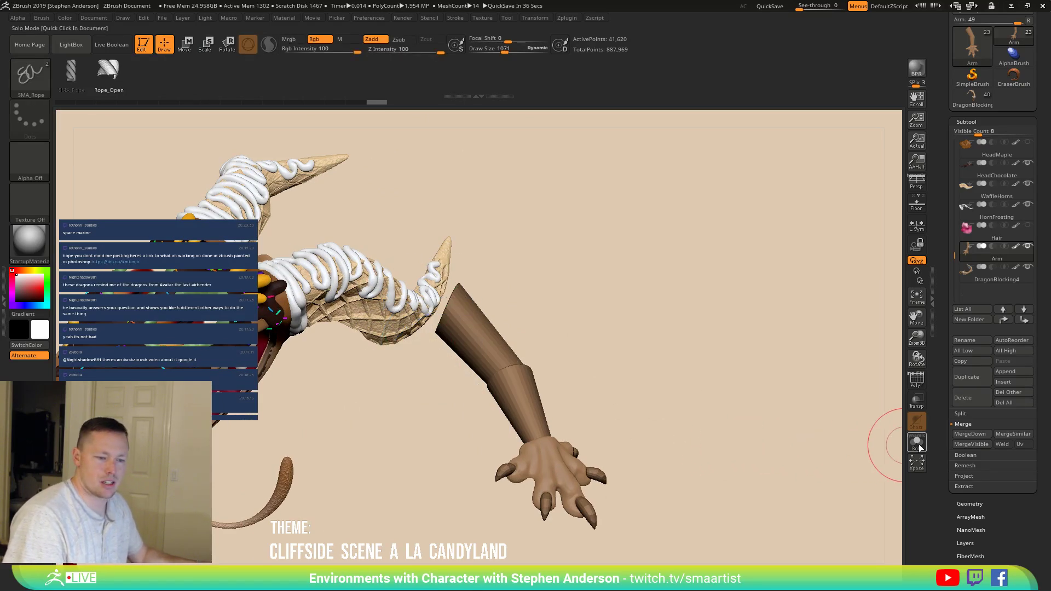
{"action": "mouse_move", "coordinate": [598, 410]}
{"action": "left_mouse_down", "text": "alt"}
{"action": "mouse_move", "coordinate": [432, 354]}
{"action": "mouse_move", "coordinate": [422, 363]}
{"action": "left_mouse_up", "text": "alt"}
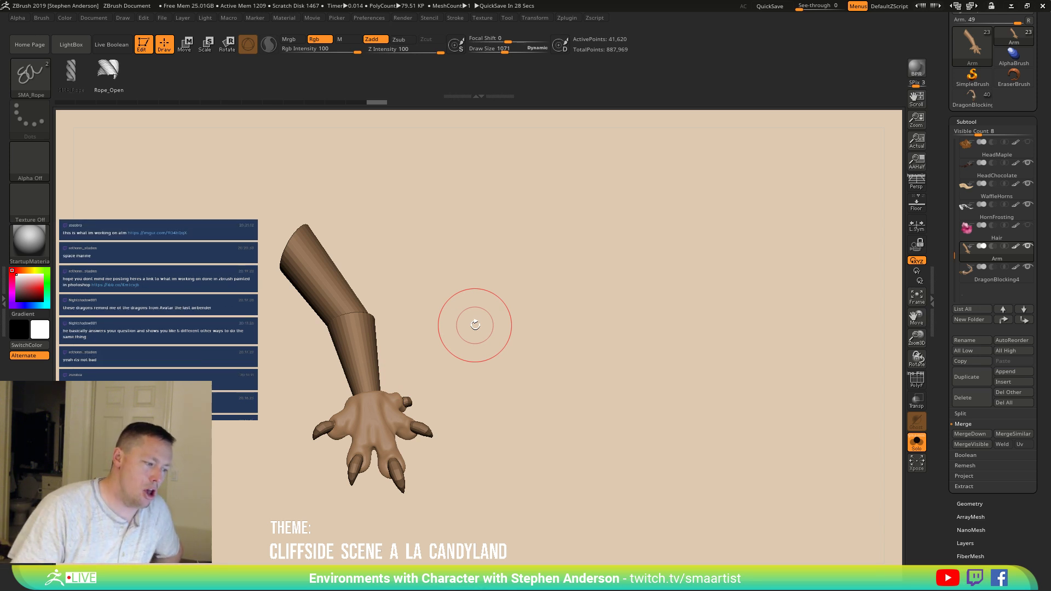
Step: Show the arm's polygroups, hide the claws and split the hidden claws into their own subtool
{"action": "key", "text": "shift+f"}
{"action": "right_click_drag", "start_coordinate": [474, 324], "coordinate": [448, 417], "text": "ctrl"}
{"action": "left_click", "coordinate": [448, 417], "text": "ctrl+shift"}
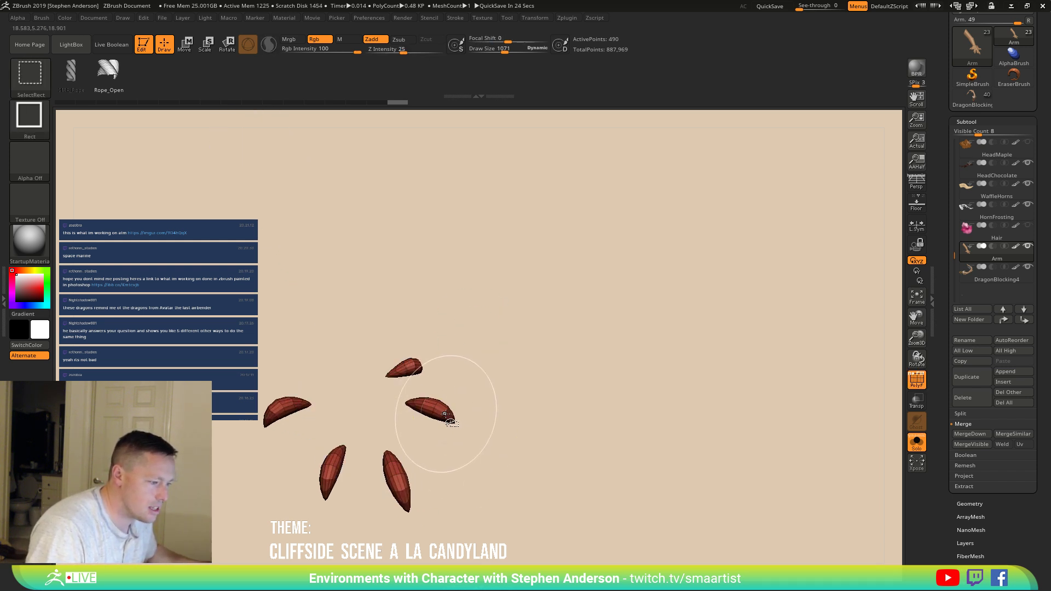
{"action": "left_click", "coordinate": [471, 422], "text": "ctrl+shift"}
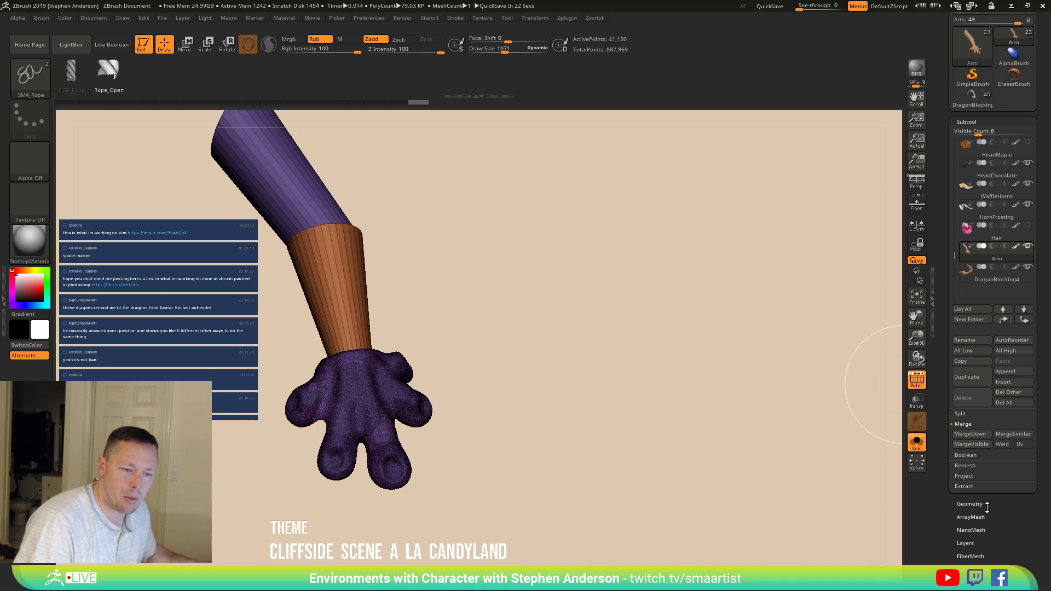
{"action": "left_click", "coordinate": [967, 413]}
{"action": "left_click", "coordinate": [974, 422]}
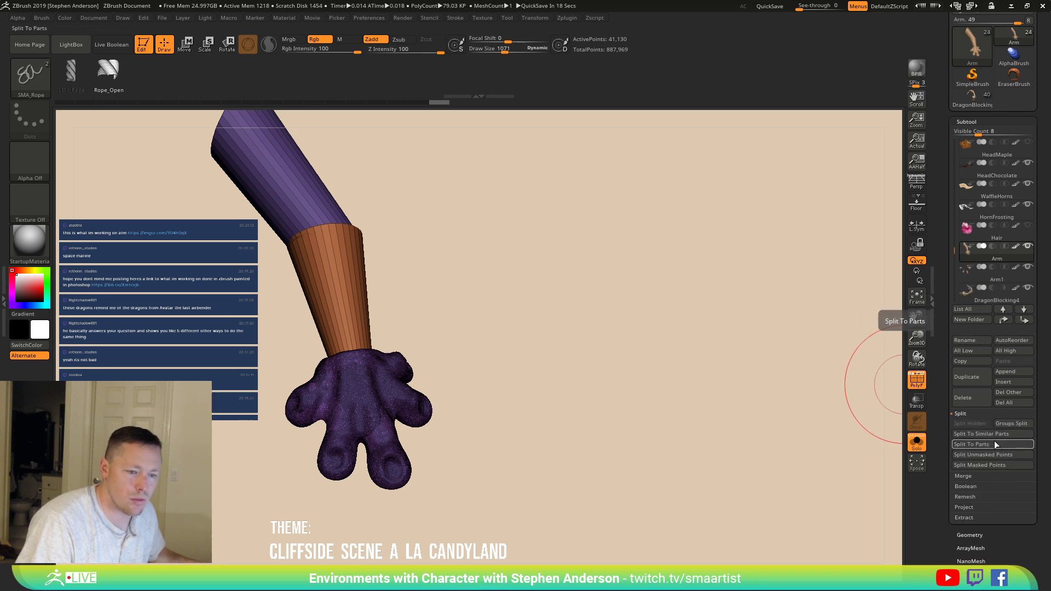
Step: Rename the separated claws subtool as Talons
{"action": "left_click", "coordinate": [966, 340]}
{"action": "key", "text": "BackSpace"}
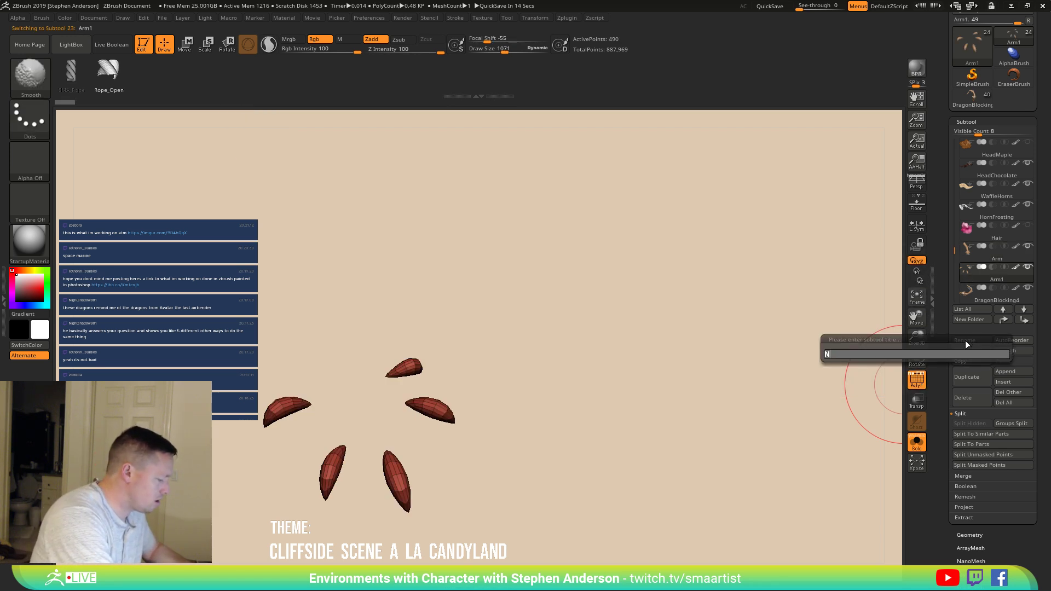
{"action": "type", "text": "Talons"}
{"action": "key", "text": "Return"}
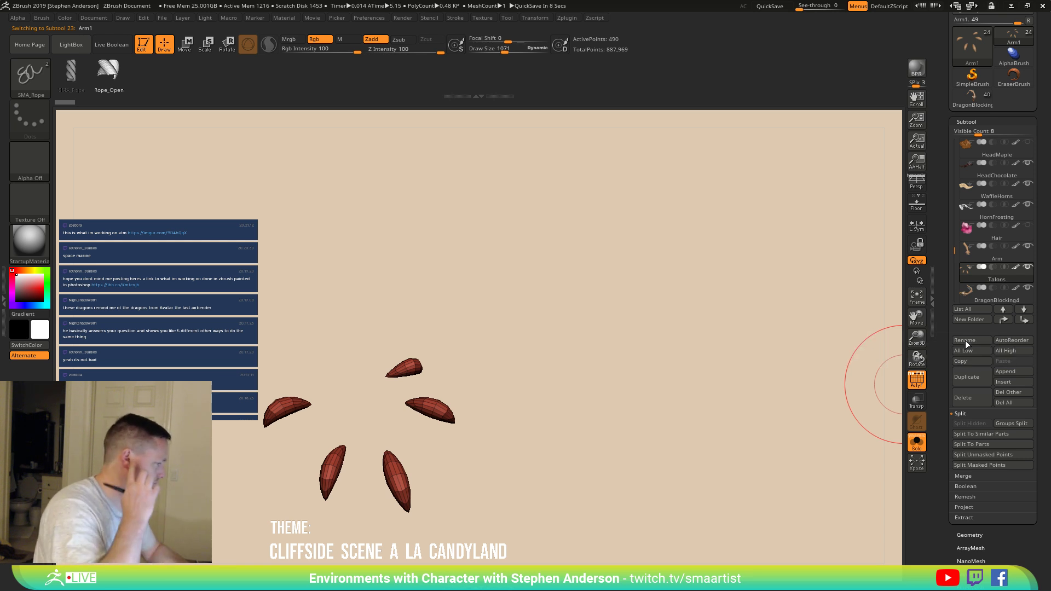
Step: Bring back the other subtools, turn on dynamic subdivision for the Talons and hide the polyframe
{"action": "left_click", "coordinate": [916, 443]}
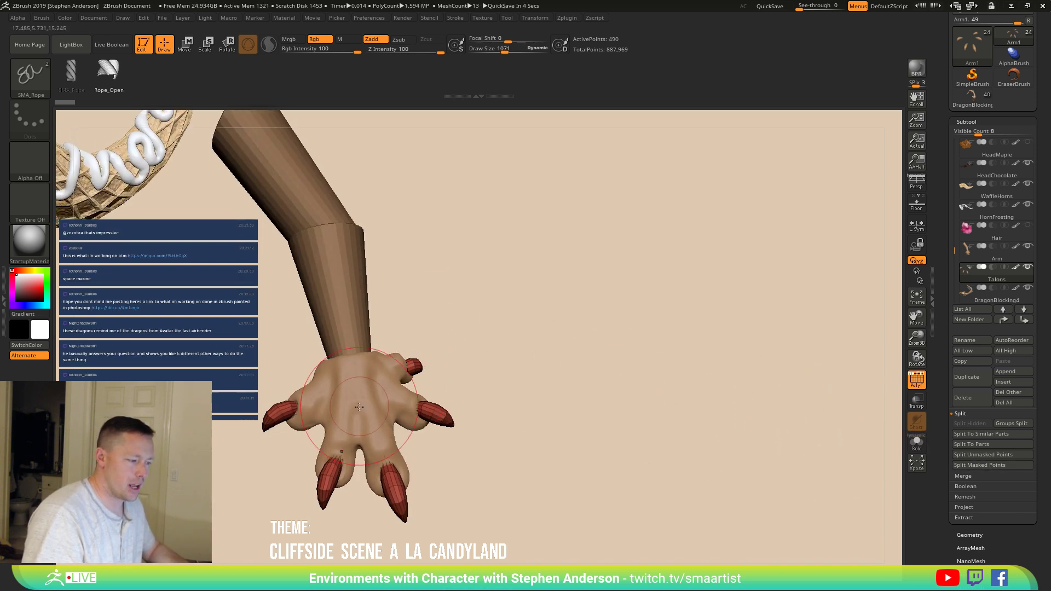
{"action": "key", "text": "d"}
{"action": "left_click", "coordinate": [544, 195]}
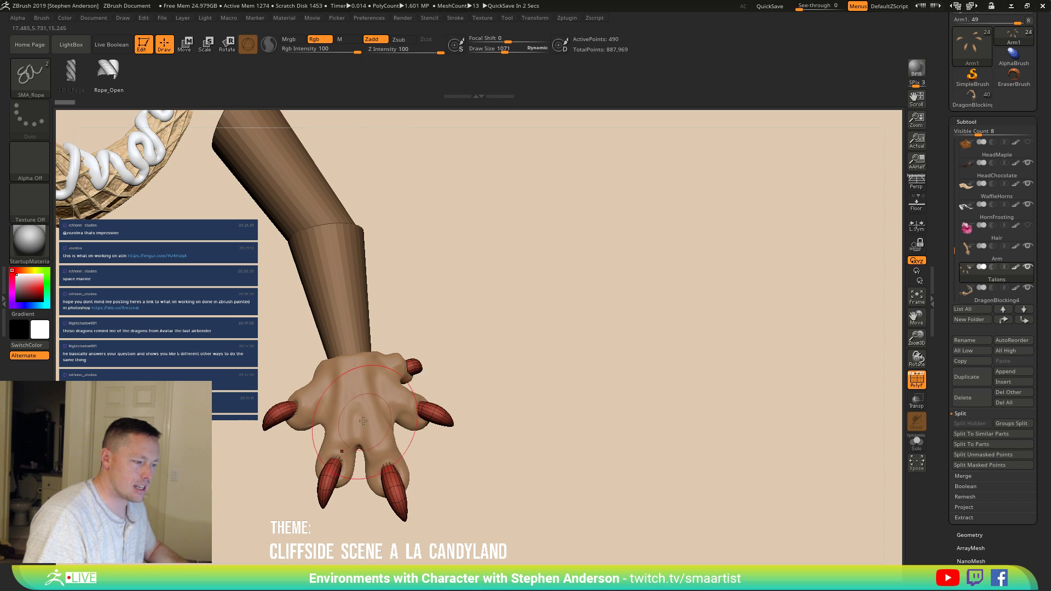
{"action": "key", "text": "shift+f"}
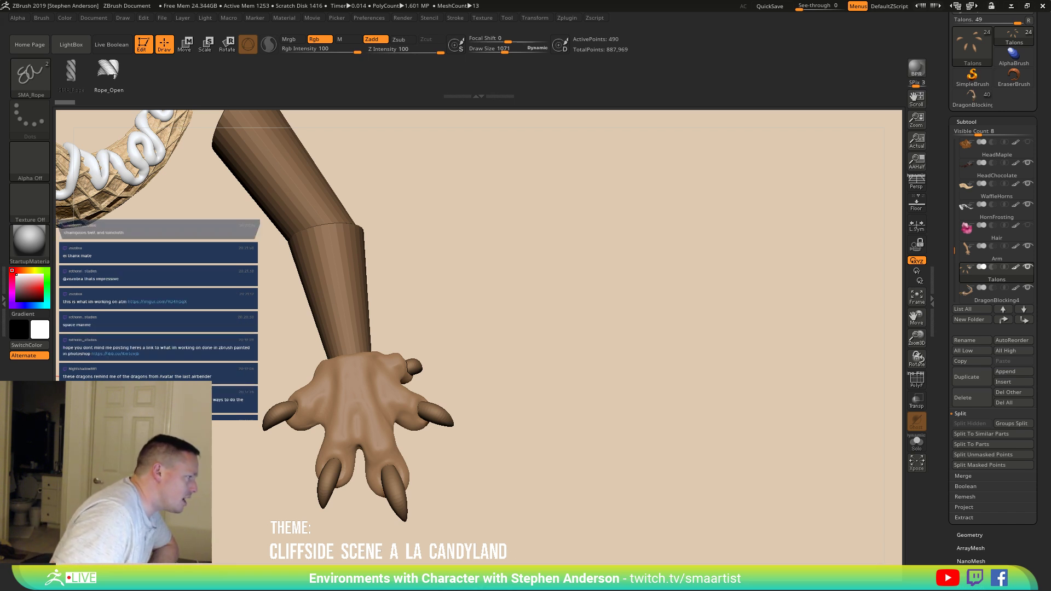
Step: Look through the web pages with the images shared in chat, and close the browser window
{"action": "left_click_drag", "start_coordinate": [0, 17], "coordinate": [187, 178]}
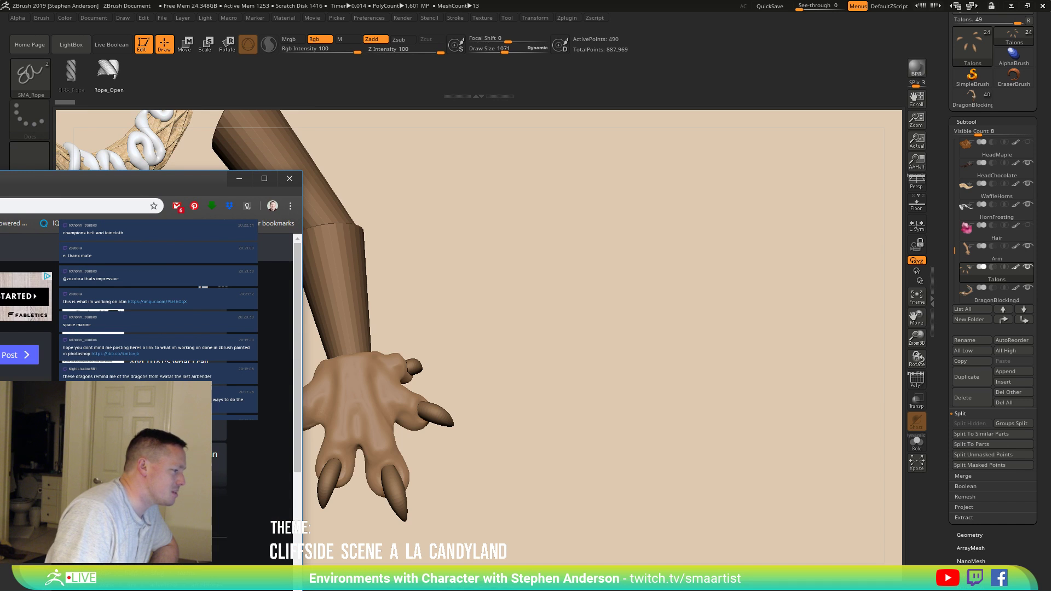
{"action": "left_click_drag", "start_coordinate": [0, 180], "coordinate": [0, 69]}
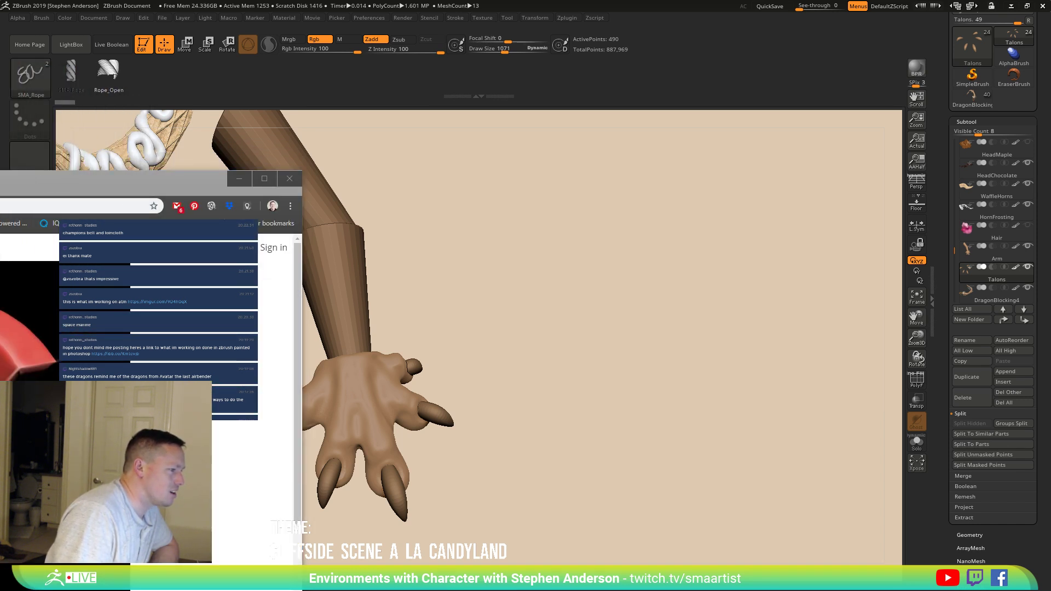
{"action": "left_click", "coordinate": [294, 177]}
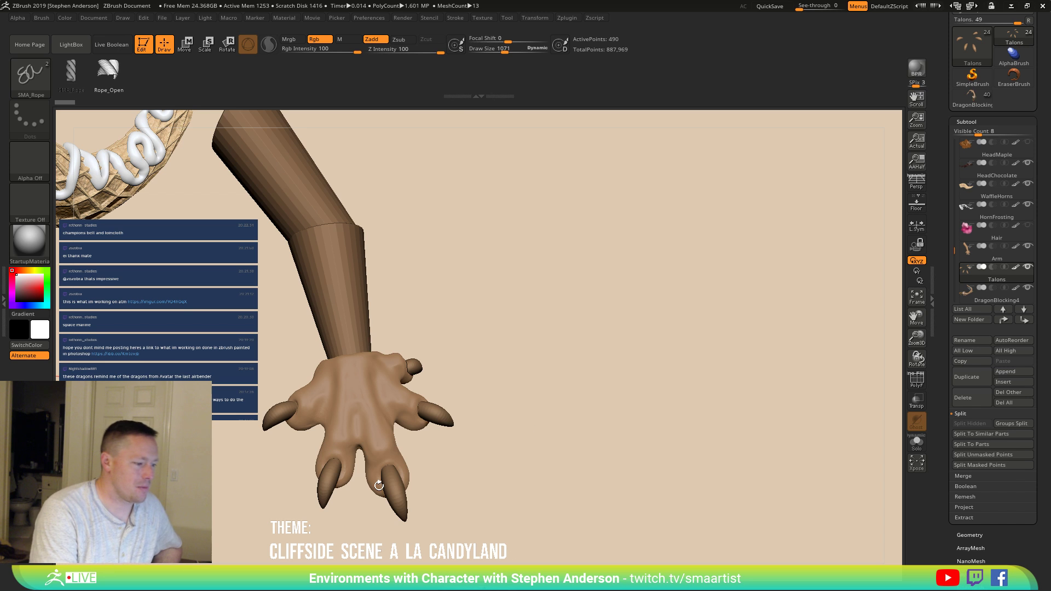
Step: Show the polyframe, select the Arm subtool and open its geometry settings
{"action": "key", "text": "ctrl+z"}
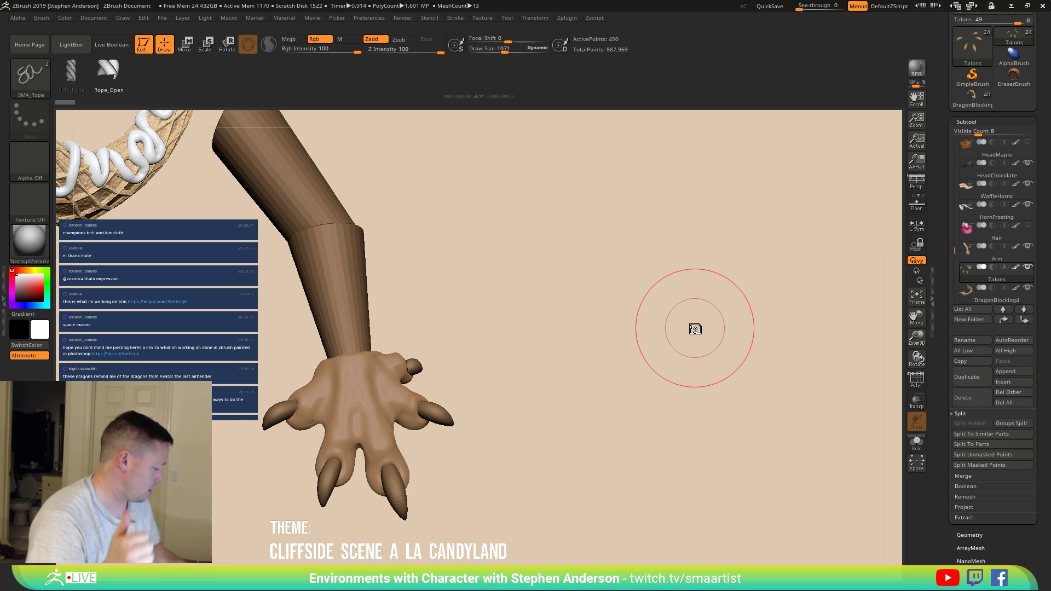
{"action": "key", "text": "shift+f"}
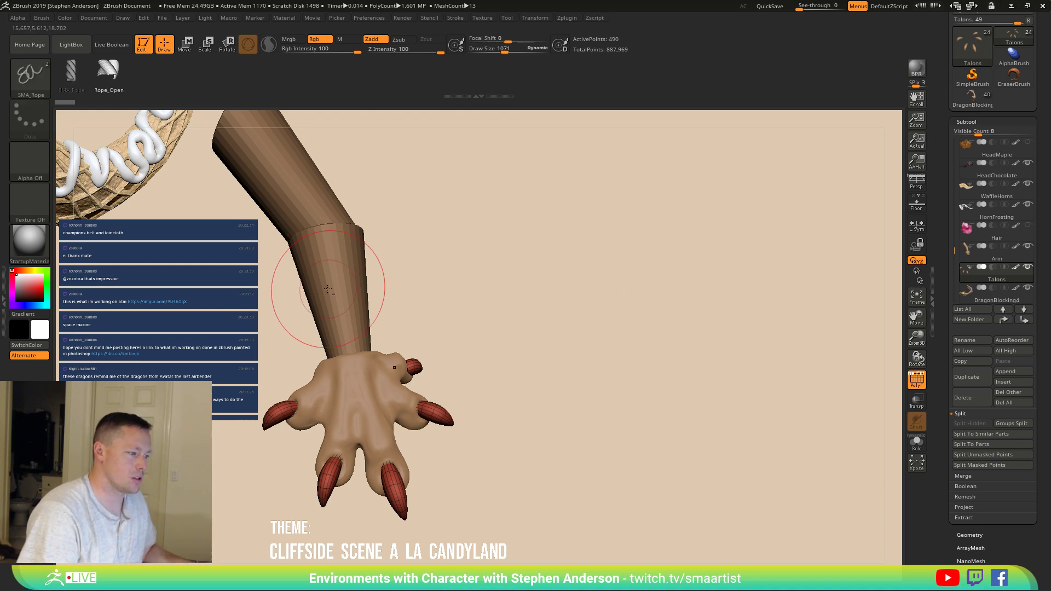
{"action": "left_click", "coordinate": [327, 290], "text": "alt"}
{"action": "mouse_move", "coordinate": [638, 327]}
{"action": "left_mouse_down"}
{"action": "mouse_move", "coordinate": [605, 350]}
{"action": "mouse_move", "coordinate": [699, 305]}
{"action": "mouse_move", "coordinate": [628, 339]}
{"action": "mouse_move", "coordinate": [559, 330]}
{"action": "mouse_move", "coordinate": [619, 323]}
{"action": "left_mouse_up"}
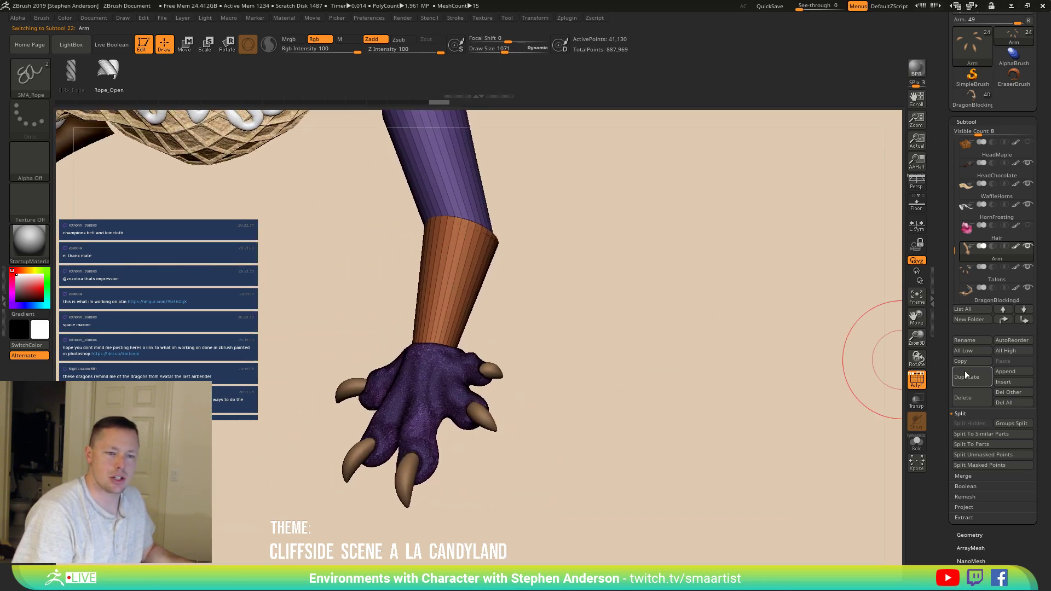
{"action": "left_click", "coordinate": [979, 535]}
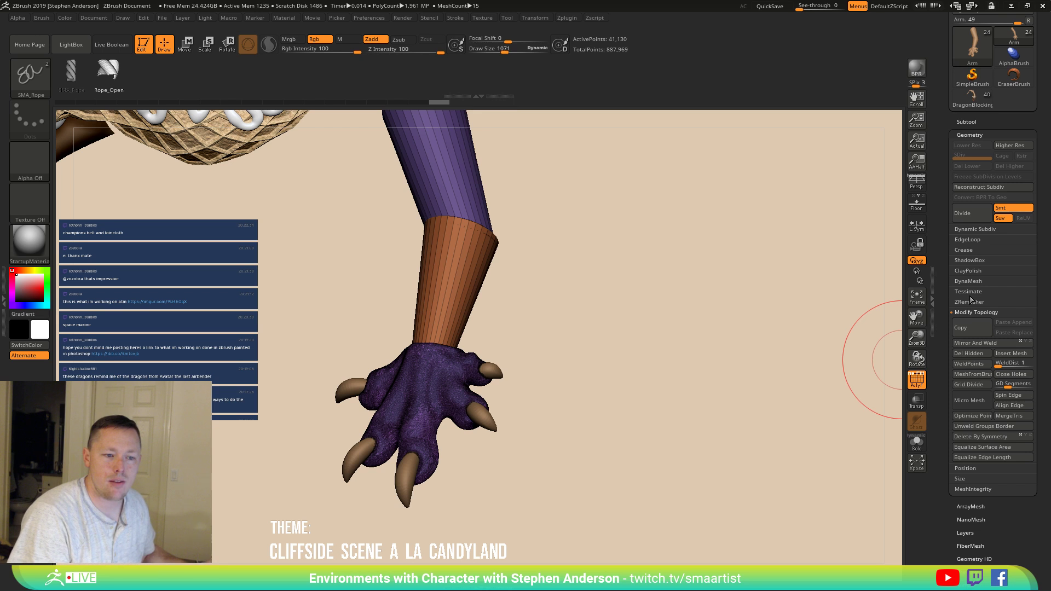
Step: Try to fuse the Arm's parts with DynaMesh at resolution 128
{"action": "left_click", "coordinate": [973, 281]}
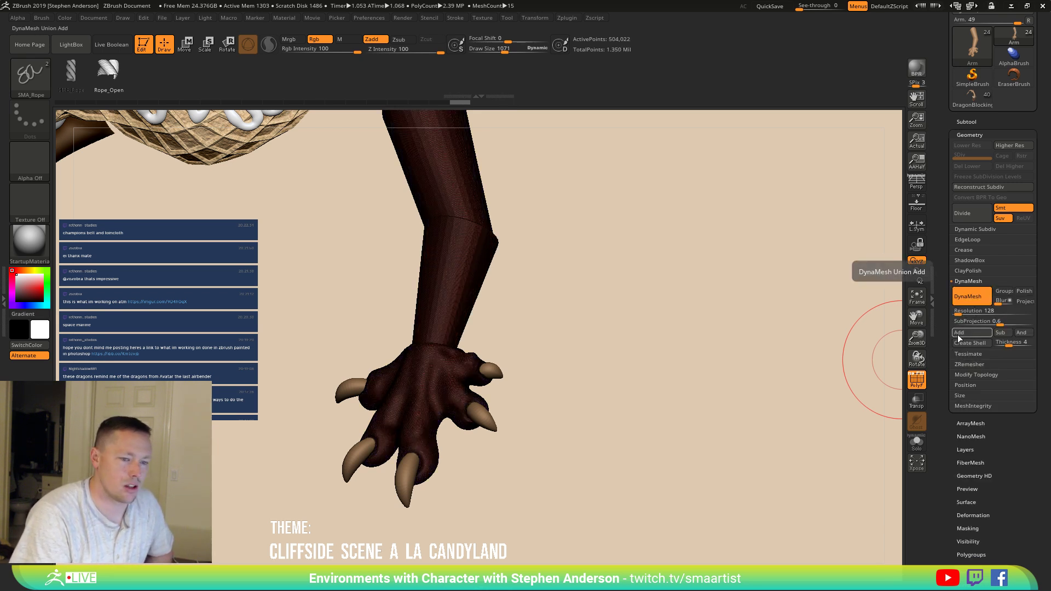
{"action": "left_click_drag", "start_coordinate": [542, 288], "coordinate": [558, 301]}
{"action": "key", "text": "ctrl+z"}
Step: Set the DynaMesh resolution to 16 and remesh the Arm into a single surface
{"action": "mouse_move", "coordinate": [959, 311]}
{"action": "left_mouse_down"}
{"action": "mouse_move", "coordinate": [945, 315]}
{"action": "mouse_move", "coordinate": [955, 312]}
{"action": "left_mouse_up"}
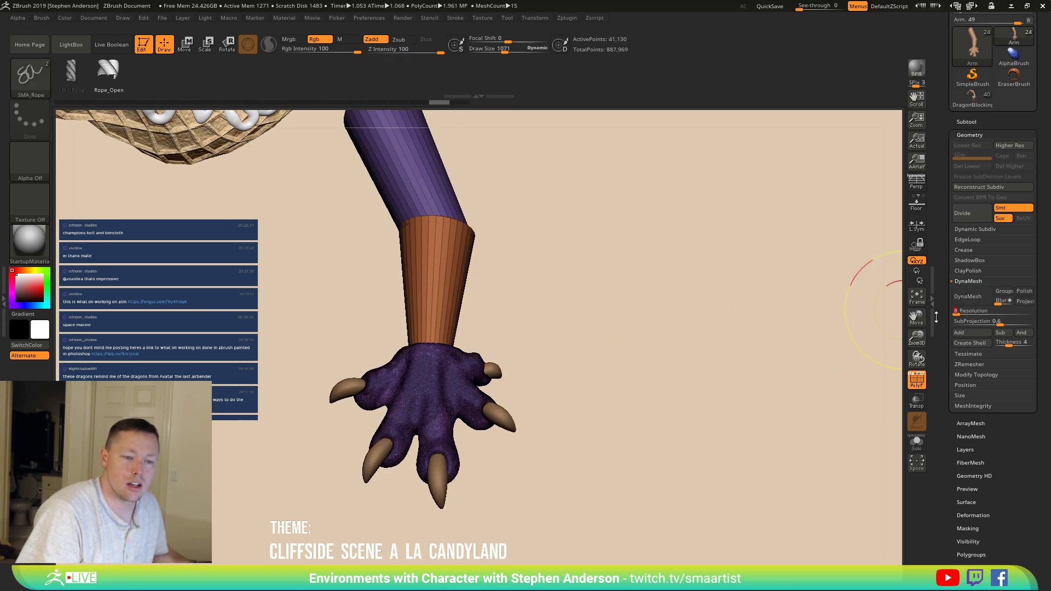
{"action": "left_click", "coordinate": [978, 297]}
{"action": "mouse_move", "coordinate": [581, 275]}
{"action": "left_mouse_down"}
{"action": "mouse_move", "coordinate": [575, 335]}
{"action": "mouse_move", "coordinate": [570, 314]}
{"action": "mouse_move", "coordinate": [530, 331]}
{"action": "mouse_move", "coordinate": [561, 319]}
{"action": "mouse_move", "coordinate": [551, 336]}
{"action": "mouse_move", "coordinate": [568, 329]}
{"action": "mouse_move", "coordinate": [590, 282]}
{"action": "mouse_move", "coordinate": [563, 330]}
{"action": "mouse_move", "coordinate": [531, 324]}
{"action": "mouse_move", "coordinate": [570, 334]}
{"action": "left_mouse_up"}
Step: Reduce the draw size to 642, smooth the seams at the Arm's elbow and wrist, and hide the polyframe
{"action": "key", "text": "s"}
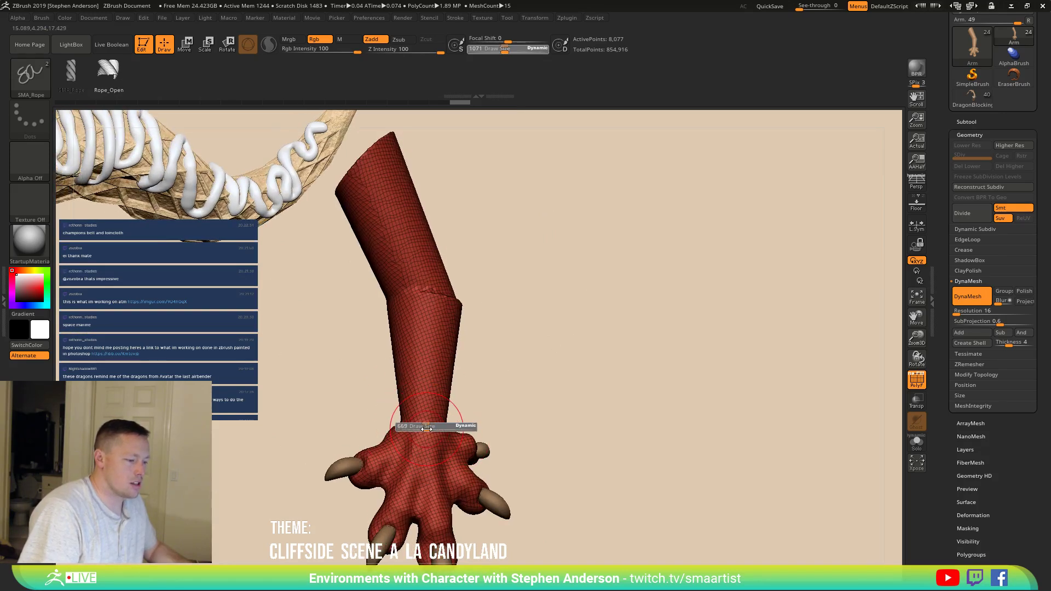
{"action": "key", "text": "shift"}
{"action": "left_click_drag", "start_coordinate": [544, 347], "coordinate": [438, 353]}
{"action": "key", "text": "shift"}
{"action": "left_click_drag", "start_coordinate": [473, 317], "coordinate": [436, 309], "text": "shift"}
{"action": "left_click_drag", "start_coordinate": [561, 298], "coordinate": [465, 300]}
{"action": "mouse_move", "coordinate": [487, 304]}
{"action": "left_mouse_down", "text": "shift"}
{"action": "mouse_move", "coordinate": [498, 301]}
{"action": "mouse_move", "coordinate": [539, 328]}
{"action": "mouse_move", "coordinate": [589, 317]}
{"action": "mouse_move", "coordinate": [485, 305]}
{"action": "left_mouse_up", "text": "shift"}
{"action": "key", "text": "shift"}
{"action": "mouse_move", "coordinate": [567, 323]}
{"action": "left_mouse_down"}
{"action": "mouse_move", "coordinate": [537, 312]}
{"action": "mouse_move", "coordinate": [544, 387]}
{"action": "mouse_move", "coordinate": [534, 322]}
{"action": "mouse_move", "coordinate": [486, 346]}
{"action": "left_mouse_up"}
{"action": "key", "text": "shift+f"}
{"action": "key", "text": "shift"}
{"action": "right_click_drag", "start_coordinate": [507, 317], "coordinate": [507, 493], "text": "ctrl"}
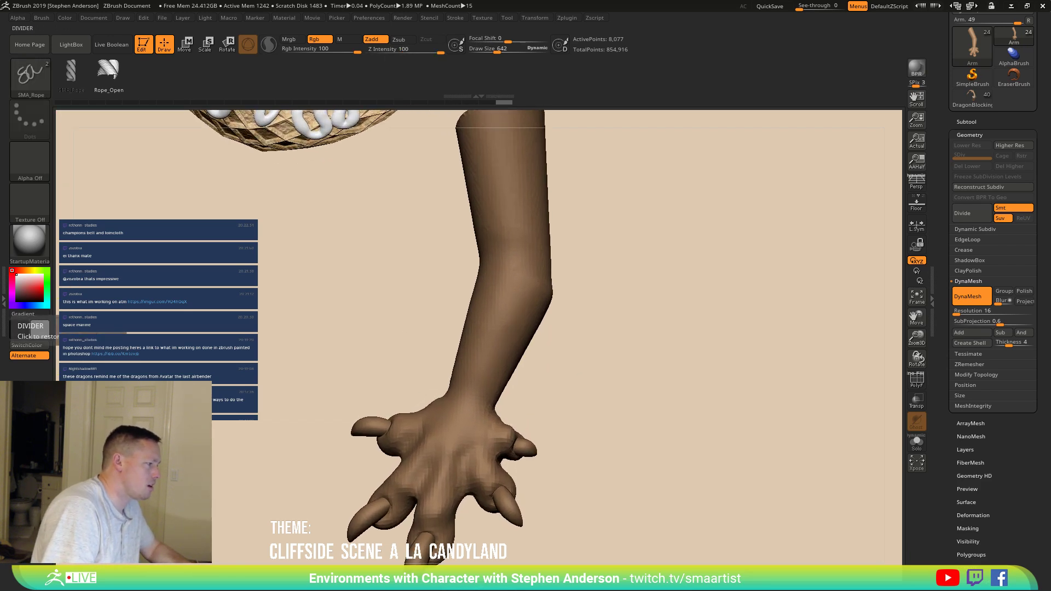
Step: Switch to the Move brush with a draw size of 1037 and isolate the Arm subtool
{"action": "mouse_move", "coordinate": [554, 337]}
{"action": "right_mouse_down"}
{"action": "mouse_move", "coordinate": [536, 310]}
{"action": "mouse_move", "coordinate": [548, 294]}
{"action": "mouse_move", "coordinate": [543, 302]}
{"action": "right_mouse_up"}
{"action": "key", "text": "b"}
{"action": "key", "text": "m"}
{"action": "key", "text": "v"}
{"action": "key", "text": "s"}
{"action": "left_click_drag", "start_coordinate": [523, 317], "coordinate": [532, 317]}
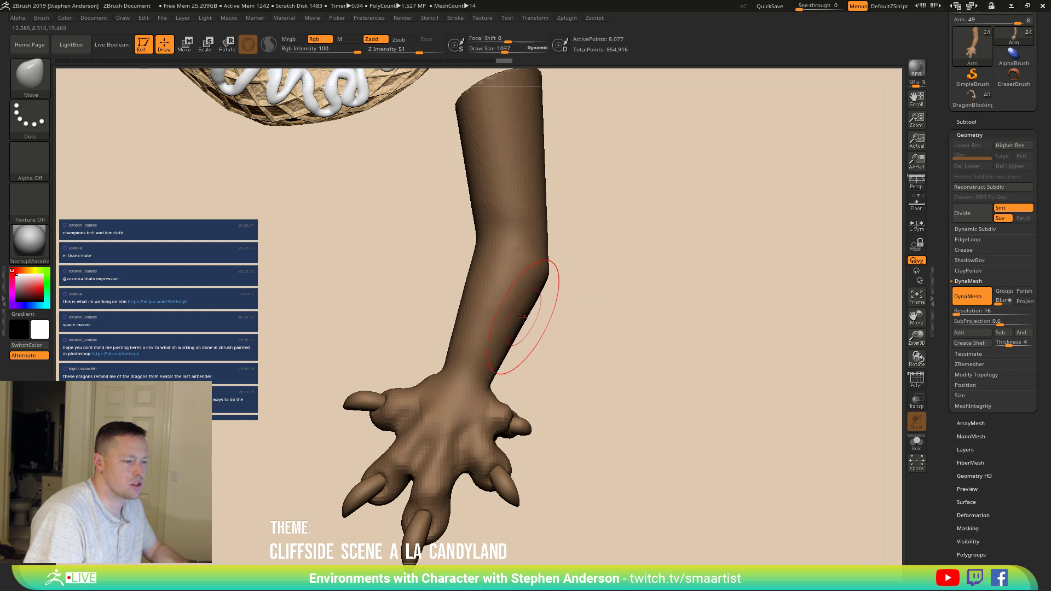
{"action": "mouse_move", "coordinate": [566, 163]}
{"action": "right_mouse_down"}
{"action": "mouse_move", "coordinate": [509, 244]}
{"action": "mouse_move", "coordinate": [542, 167]}
{"action": "mouse_move", "coordinate": [481, 429]}
{"action": "mouse_move", "coordinate": [461, 409]}
{"action": "mouse_move", "coordinate": [477, 407]}
{"action": "right_mouse_up"}
{"action": "left_click", "coordinate": [917, 442]}
{"action": "right_click_drag", "start_coordinate": [317, 469], "coordinate": [335, 442]}
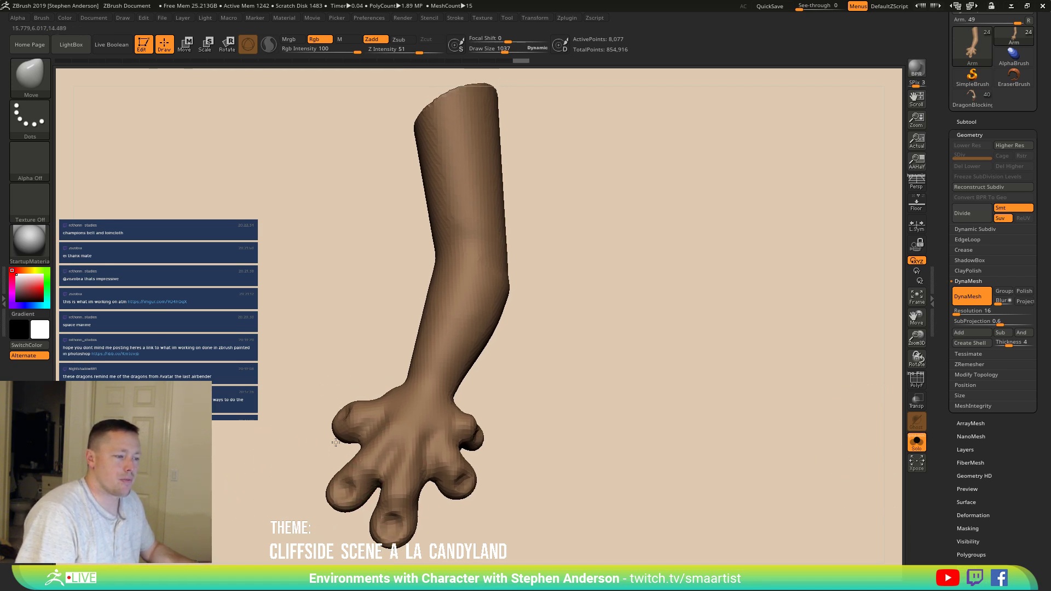
{"action": "key", "text": "space"}
{"action": "mouse_move", "coordinate": [582, 323]}
{"action": "right_mouse_down"}
{"action": "mouse_move", "coordinate": [552, 303]}
{"action": "mouse_move", "coordinate": [586, 419]}
{"action": "mouse_move", "coordinate": [437, 356]}
{"action": "mouse_move", "coordinate": [327, 331]}
{"action": "mouse_move", "coordinate": [323, 323]}
{"action": "mouse_move", "coordinate": [390, 339]}
{"action": "mouse_move", "coordinate": [330, 314]}
{"action": "right_mouse_up"}
Step: Show the polyframe and slice across the open upper end of the Arm with the SliceCurve brush
{"action": "key", "text": "shift+f"}
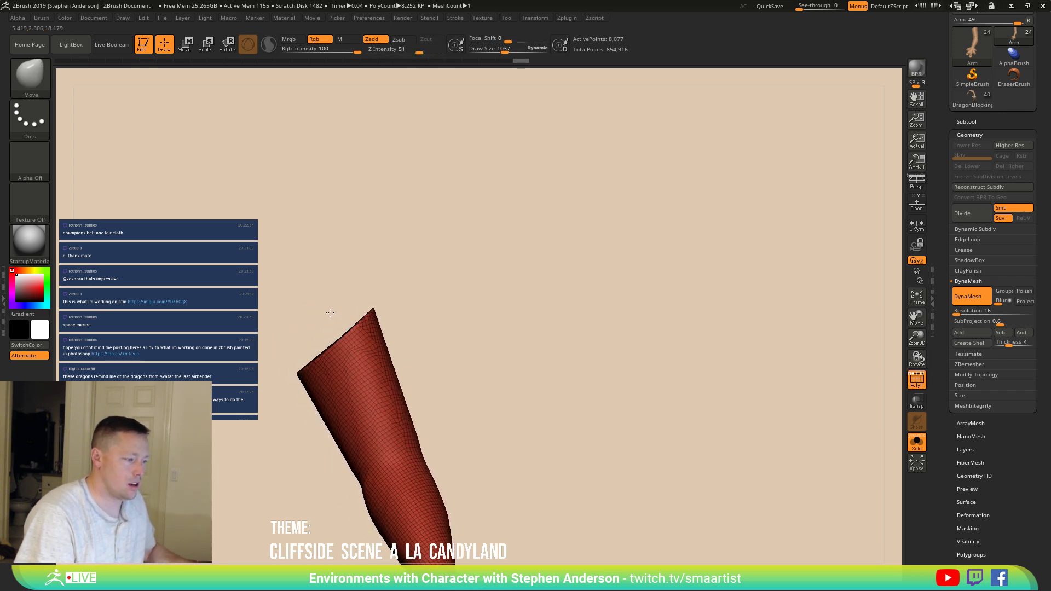
{"action": "key", "text": "ctrl+shift"}
{"action": "left_click", "coordinate": [29, 77]}
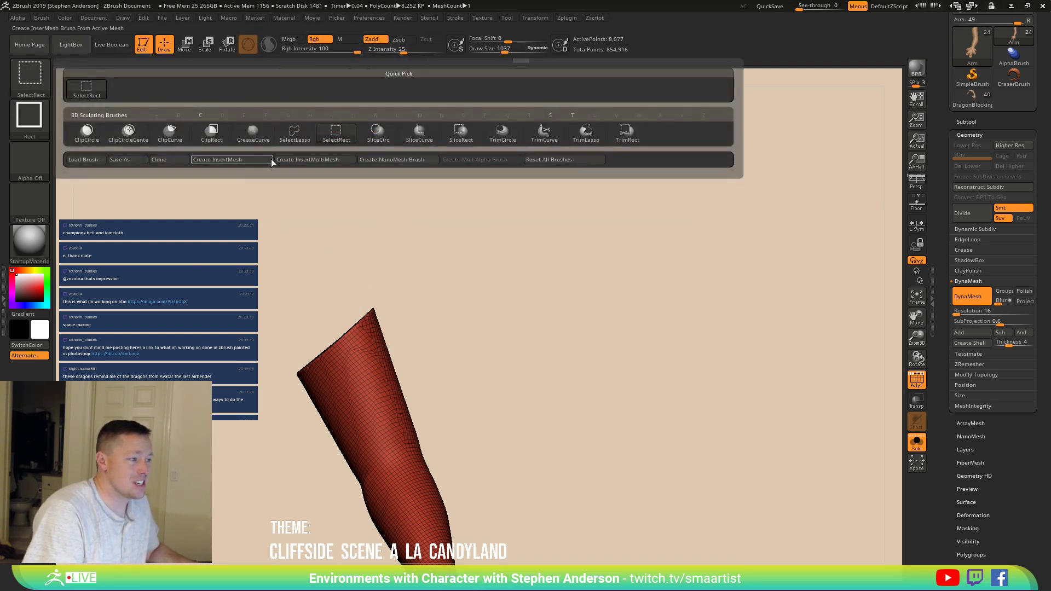
{"action": "left_click", "coordinate": [420, 134]}
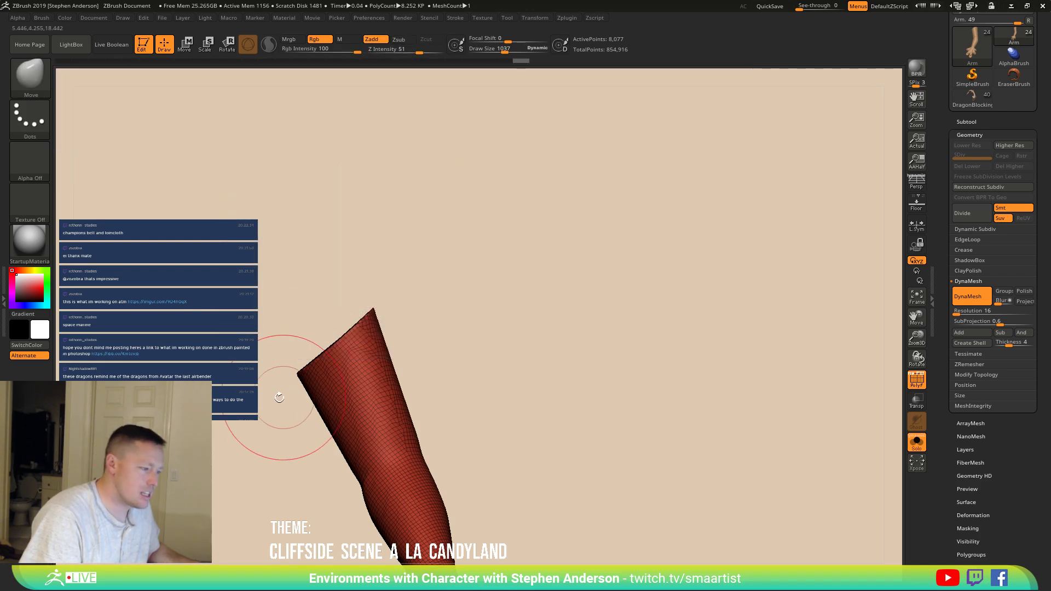
{"action": "mouse_move", "coordinate": [270, 397]}
{"action": "left_mouse_down", "text": "ctrl+shift"}
{"action": "mouse_move", "coordinate": [366, 334]}
{"action": "mouse_move", "coordinate": [396, 290]}
{"action": "mouse_move", "coordinate": [481, 298]}
{"action": "left_mouse_up", "text": "ctrl+shift"}
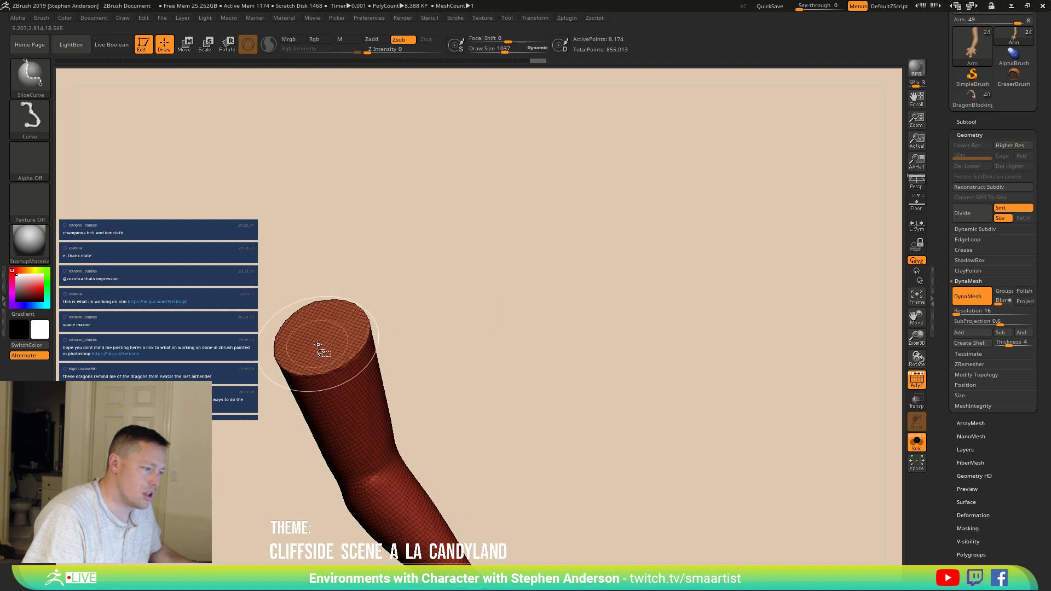
Step: Hide the sliced-off end cap of the upper arm and delete the hidden geometry
{"action": "left_click", "coordinate": [367, 394], "text": "ctrl+shift"}
{"action": "mouse_move", "coordinate": [546, 312]}
{"action": "left_mouse_down"}
{"action": "mouse_move", "coordinate": [470, 347]}
{"action": "mouse_move", "coordinate": [543, 343]}
{"action": "left_mouse_up"}
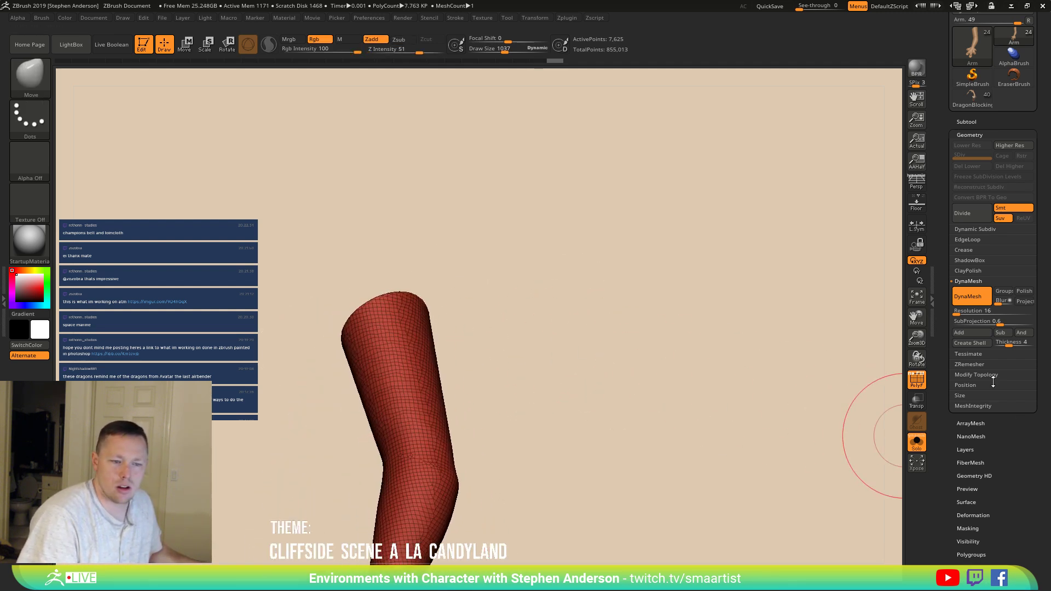
{"action": "left_click", "coordinate": [976, 375]}
{"action": "key", "text": "ctrl+z"}
{"action": "mouse_move", "coordinate": [616, 355]}
{"action": "left_mouse_down", "text": "alt"}
{"action": "mouse_move", "coordinate": [580, 313]}
{"action": "mouse_move", "coordinate": [582, 346]}
{"action": "left_mouse_up", "text": "alt"}
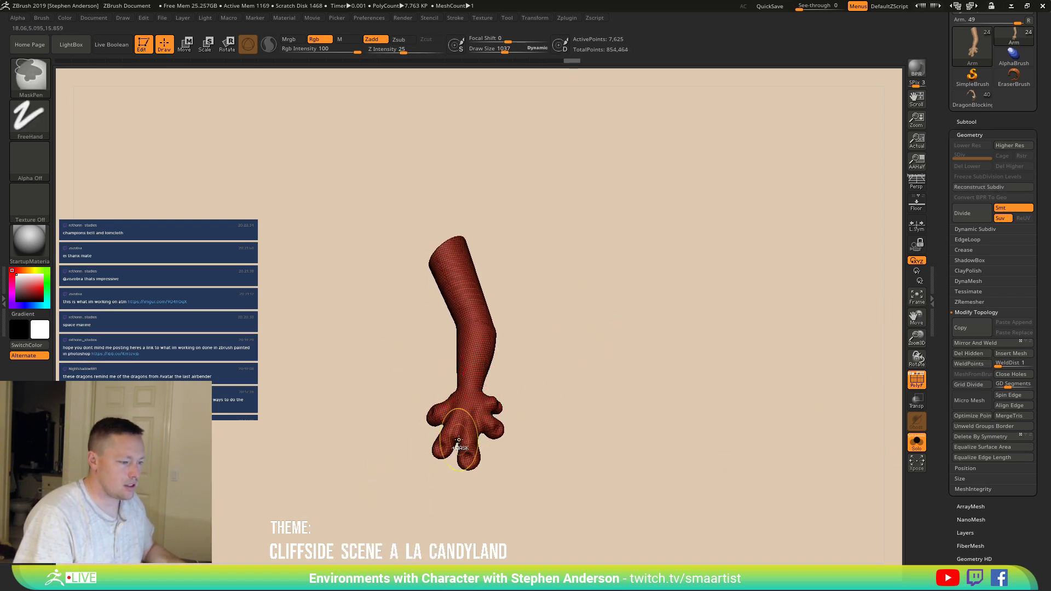
Step: Mask the upper arm and rotate the unmasked forearm and hand about 15.6 degrees around the elbow
{"action": "right_click_drag", "start_coordinate": [461, 436], "coordinate": [521, 530], "text": "ctrl"}
{"action": "mouse_move", "coordinate": [490, 465]}
{"action": "right_mouse_down"}
{"action": "mouse_move", "coordinate": [505, 425]}
{"action": "mouse_move", "coordinate": [451, 422]}
{"action": "mouse_move", "coordinate": [457, 328]}
{"action": "mouse_move", "coordinate": [429, 375]}
{"action": "mouse_move", "coordinate": [445, 376]}
{"action": "mouse_move", "coordinate": [395, 331]}
{"action": "mouse_move", "coordinate": [413, 335]}
{"action": "mouse_move", "coordinate": [405, 346]}
{"action": "mouse_move", "coordinate": [453, 335]}
{"action": "mouse_move", "coordinate": [458, 312]}
{"action": "mouse_move", "coordinate": [434, 336]}
{"action": "mouse_move", "coordinate": [447, 351]}
{"action": "right_mouse_up"}
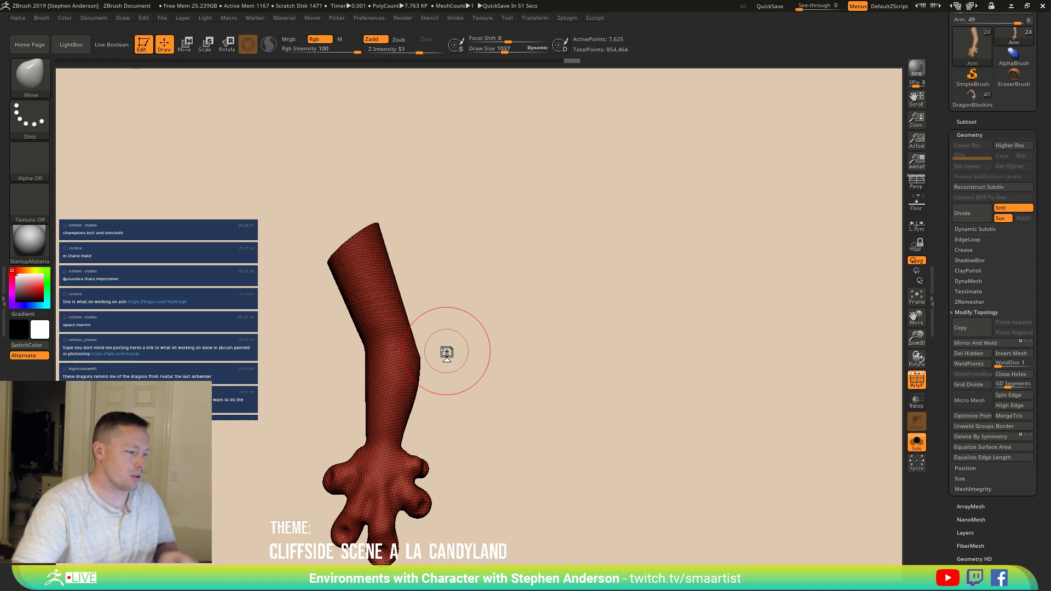
{"action": "right_click_drag", "start_coordinate": [394, 339], "coordinate": [409, 339]}
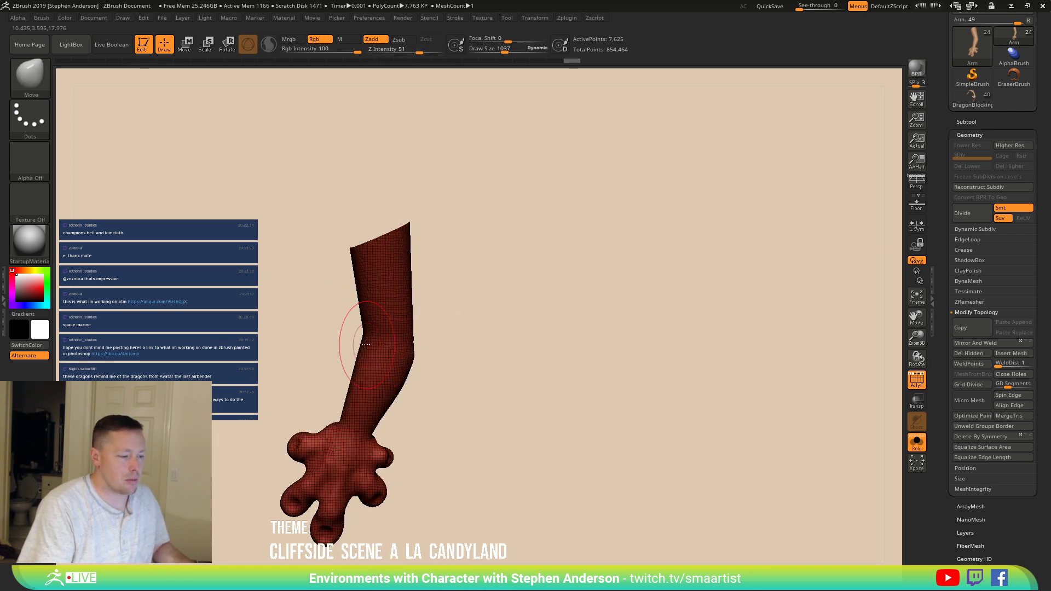
{"action": "key", "text": "ctrl"}
{"action": "left_click_drag", "start_coordinate": [354, 250], "coordinate": [451, 160], "text": "ctrl"}
{"action": "key", "text": "w"}
{"action": "left_click", "coordinate": [395, 339]}
{"action": "left_click_drag", "start_coordinate": [449, 294], "coordinate": [427, 294]}
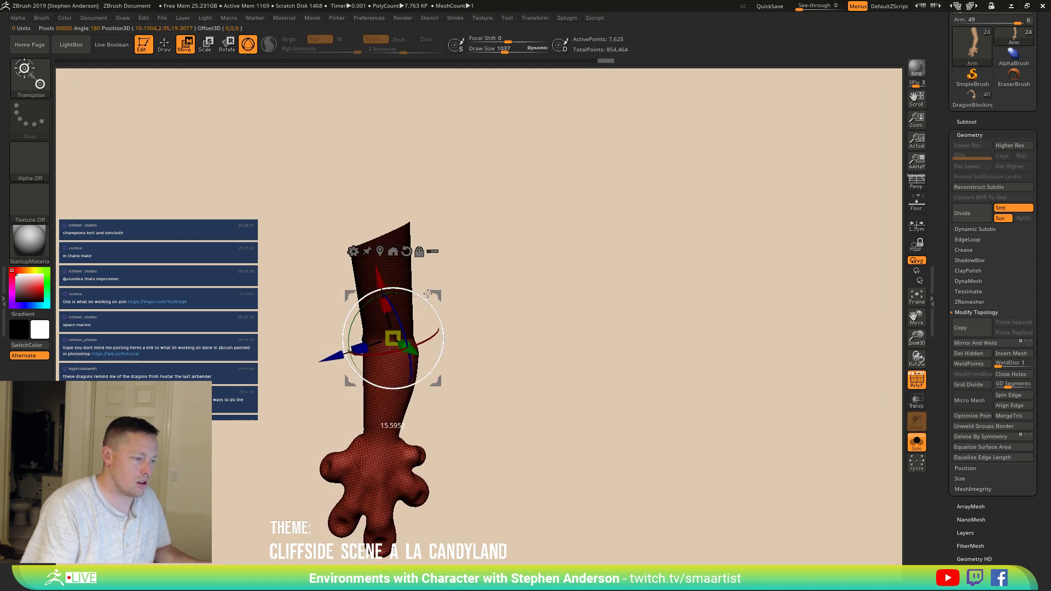
Step: Clear the mask and smooth the bend around the Arm's elbow
{"action": "key", "text": "q"}
{"action": "left_click_drag", "start_coordinate": [487, 302], "coordinate": [512, 280]}
{"action": "left_click_drag", "start_coordinate": [447, 329], "coordinate": [545, 307]}
{"action": "key", "text": "w"}
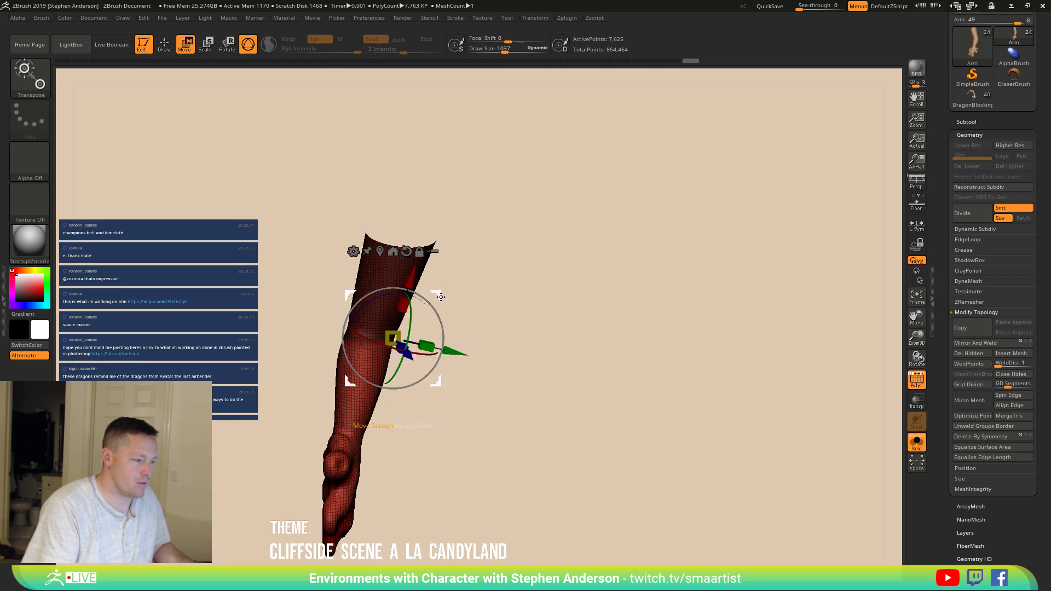
{"action": "key", "text": "q"}
{"action": "mouse_move", "coordinate": [522, 313]}
{"action": "left_mouse_down"}
{"action": "mouse_move", "coordinate": [449, 295]}
{"action": "mouse_move", "coordinate": [593, 285]}
{"action": "left_mouse_up"}
{"action": "left_click_drag", "start_coordinate": [531, 326], "coordinate": [488, 365], "text": "ctrl"}
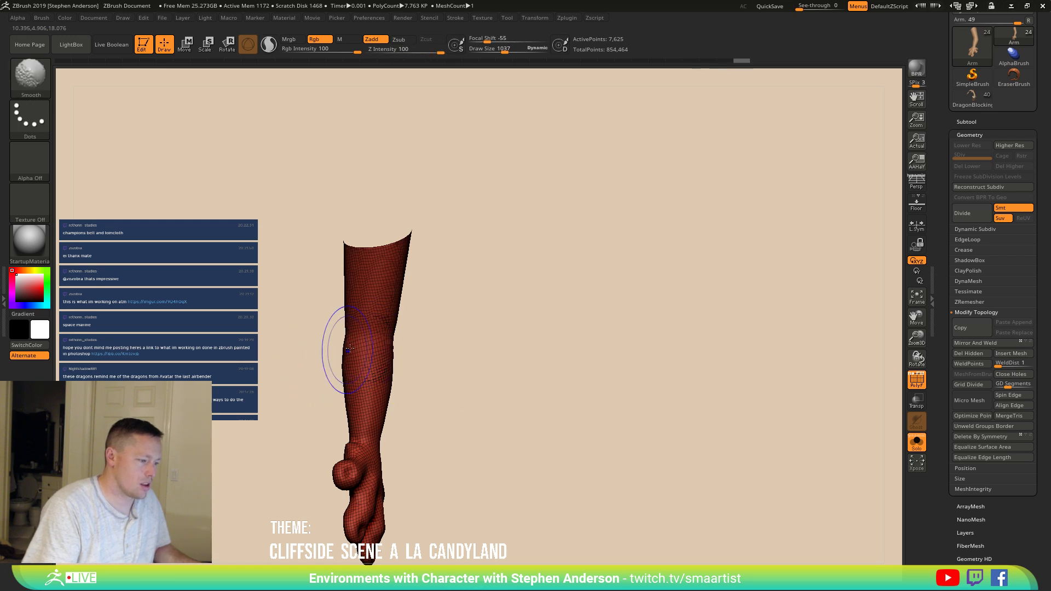
{"action": "mouse_move", "coordinate": [526, 305]}
{"action": "left_mouse_down"}
{"action": "mouse_move", "coordinate": [457, 298]}
{"action": "mouse_move", "coordinate": [363, 334]}
{"action": "mouse_move", "coordinate": [411, 307]}
{"action": "mouse_move", "coordinate": [376, 347]}
{"action": "mouse_move", "coordinate": [495, 291]}
{"action": "left_mouse_up"}
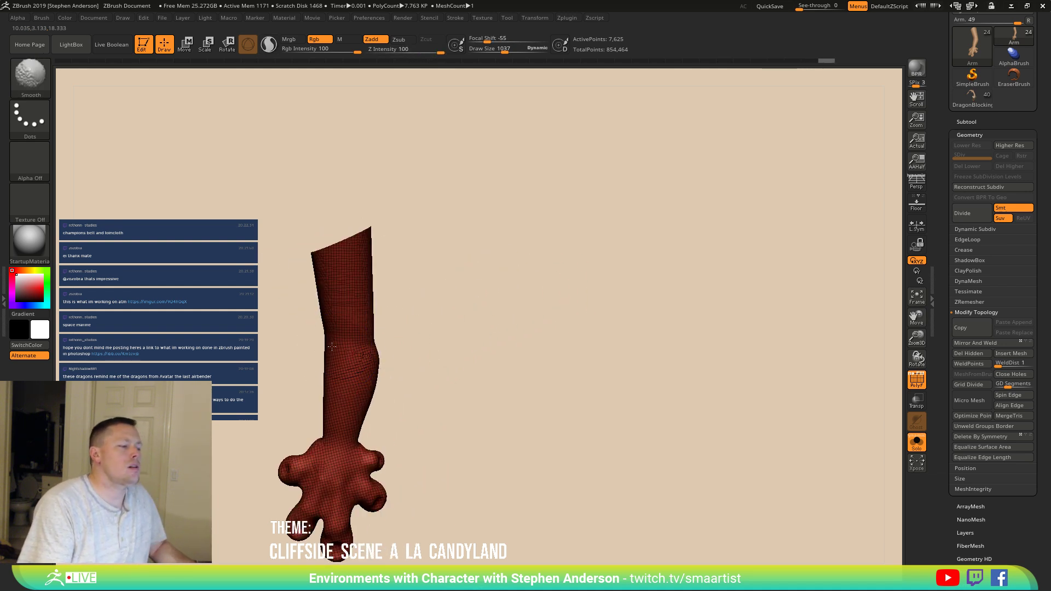
{"action": "mouse_move", "coordinate": [405, 347]}
{"action": "left_mouse_down"}
{"action": "mouse_move", "coordinate": [446, 335]}
{"action": "mouse_move", "coordinate": [362, 345]}
{"action": "mouse_move", "coordinate": [467, 343]}
{"action": "mouse_move", "coordinate": [416, 341]}
{"action": "left_mouse_up"}
{"action": "right_click_drag", "start_coordinate": [417, 341], "coordinate": [417, 293]}
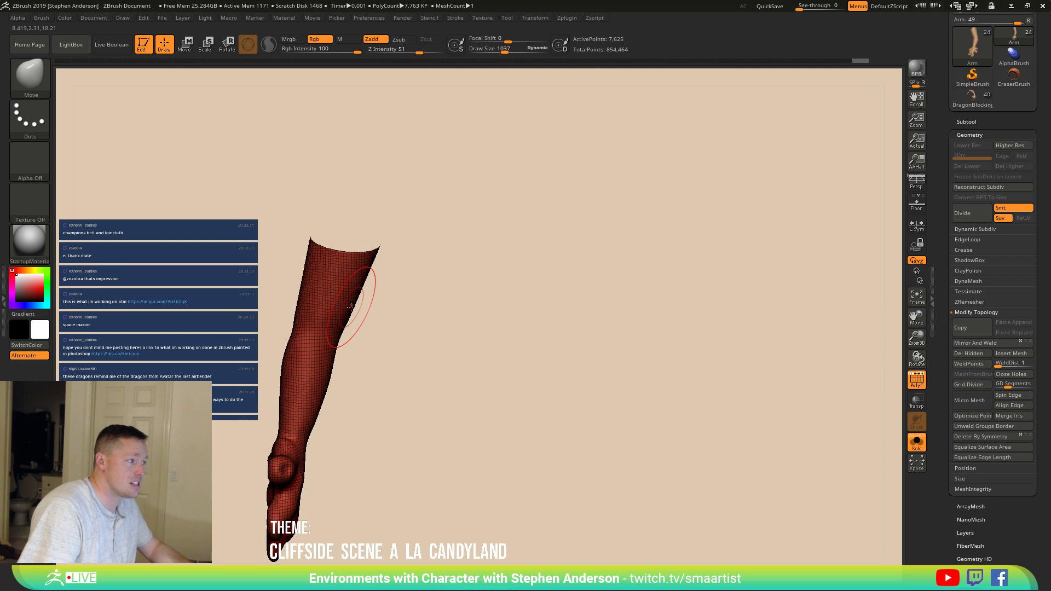
Step: Switch to the DamStandard brush with a draw size of 725 and smooth the surface of the upper arm
{"action": "key", "text": "s"}
{"action": "left_click_drag", "start_coordinate": [361, 305], "coordinate": [376, 305]}
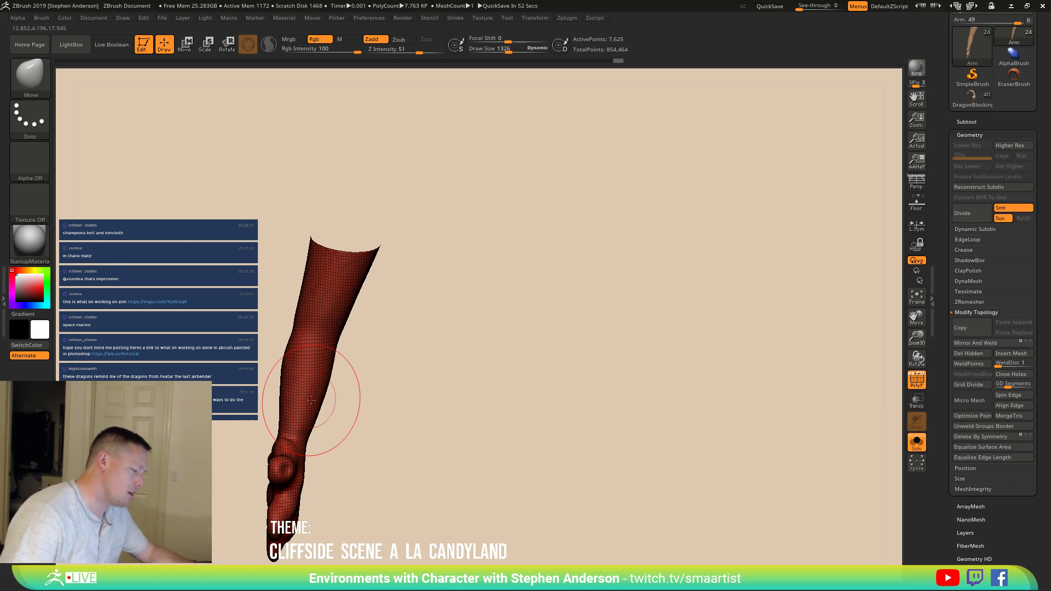
{"action": "mouse_move", "coordinate": [348, 379]}
{"action": "right_mouse_down"}
{"action": "mouse_move", "coordinate": [312, 359]}
{"action": "mouse_move", "coordinate": [307, 341]}
{"action": "mouse_move", "coordinate": [324, 359]}
{"action": "mouse_move", "coordinate": [305, 387]}
{"action": "right_mouse_up"}
{"action": "key", "text": "b"}
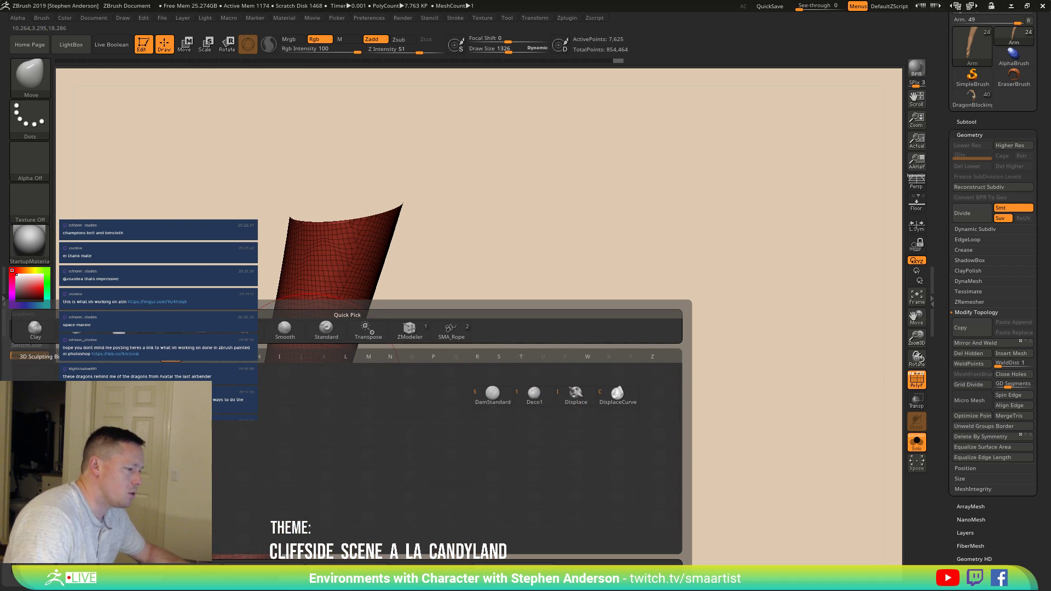
{"action": "key", "text": "d"}
{"action": "key", "text": "s"}
{"action": "key", "text": "d"}
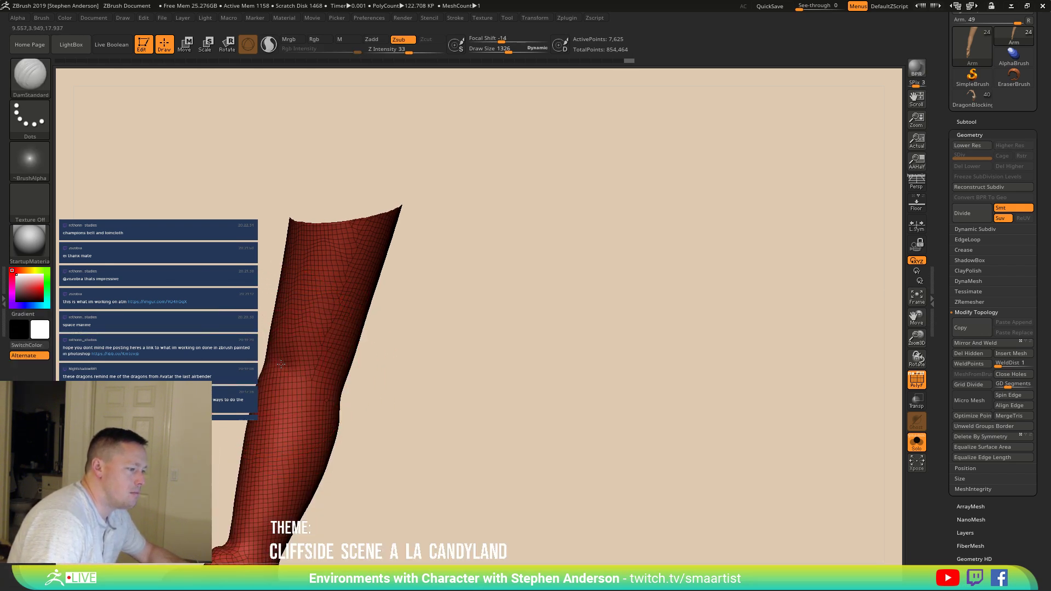
{"action": "left_click_drag", "start_coordinate": [283, 370], "coordinate": [271, 366]}
{"action": "key", "text": "shift+d"}
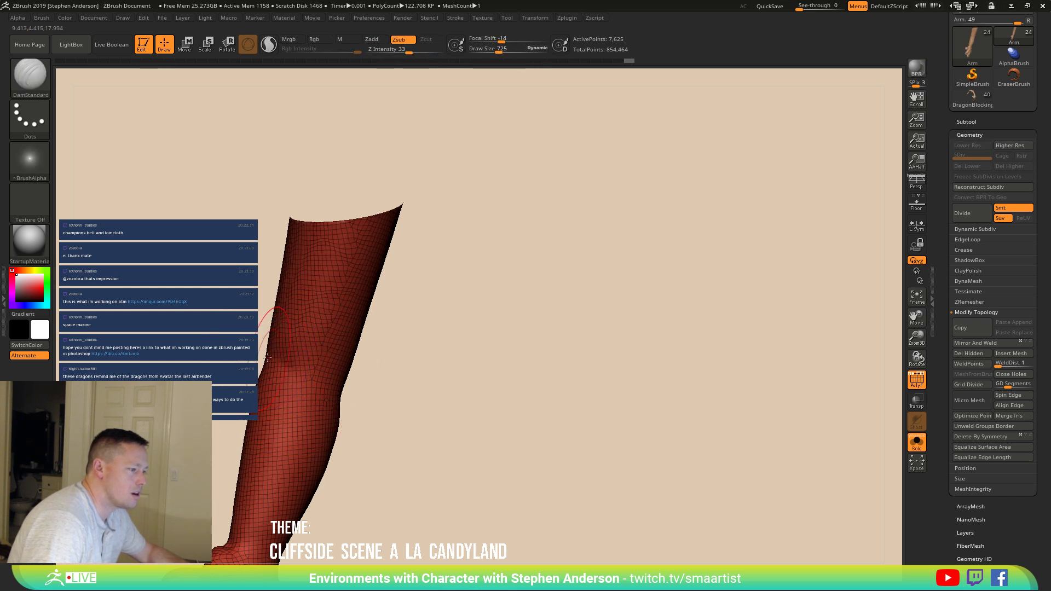
{"action": "key", "text": "shift"}
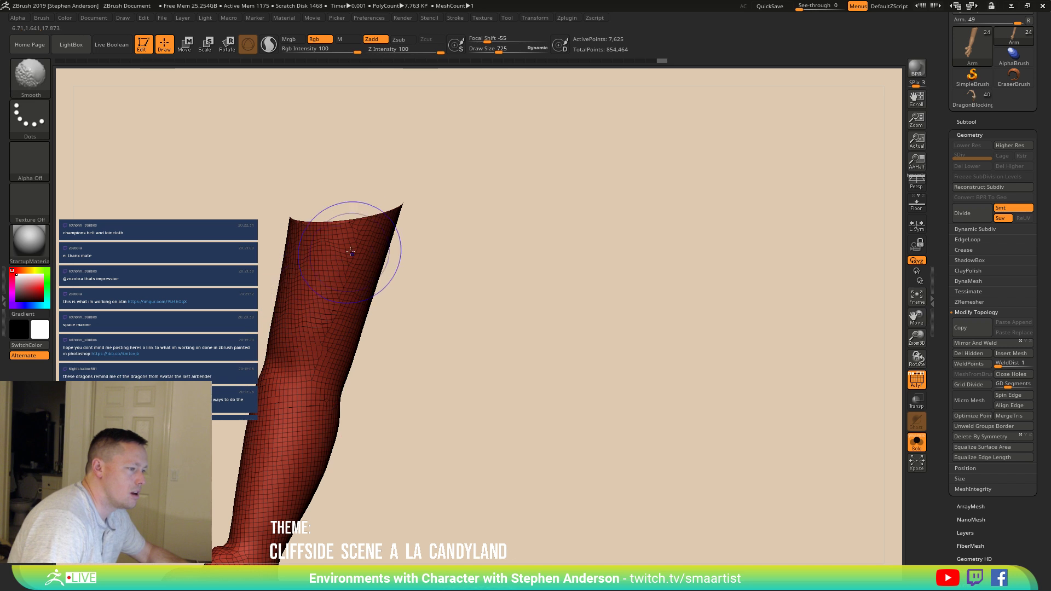
Step: Open the Polygroups settings and reduce the draw size to 235
{"action": "mouse_move", "coordinate": [331, 383]}
{"action": "right_mouse_down", "text": "ctrl"}
{"action": "mouse_move", "coordinate": [307, 384]}
{"action": "mouse_move", "coordinate": [352, 399]}
{"action": "mouse_move", "coordinate": [403, 443]}
{"action": "mouse_move", "coordinate": [410, 376]}
{"action": "mouse_move", "coordinate": [425, 495]}
{"action": "right_mouse_up", "text": "ctrl"}
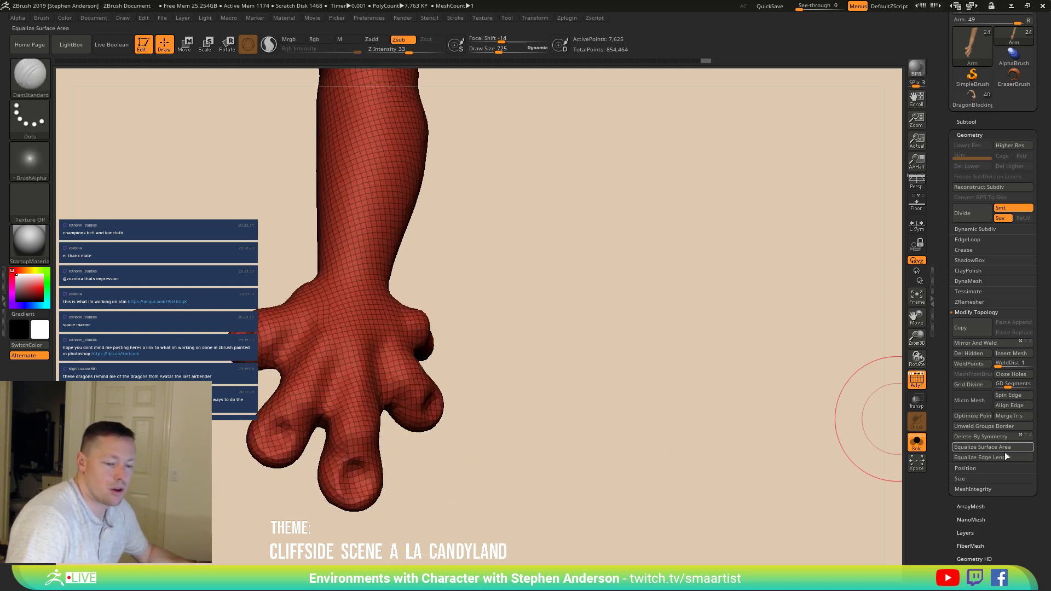
{"action": "scroll", "coordinate": [999, 547], "scroll_direction": "down", "scroll_amount": 3}
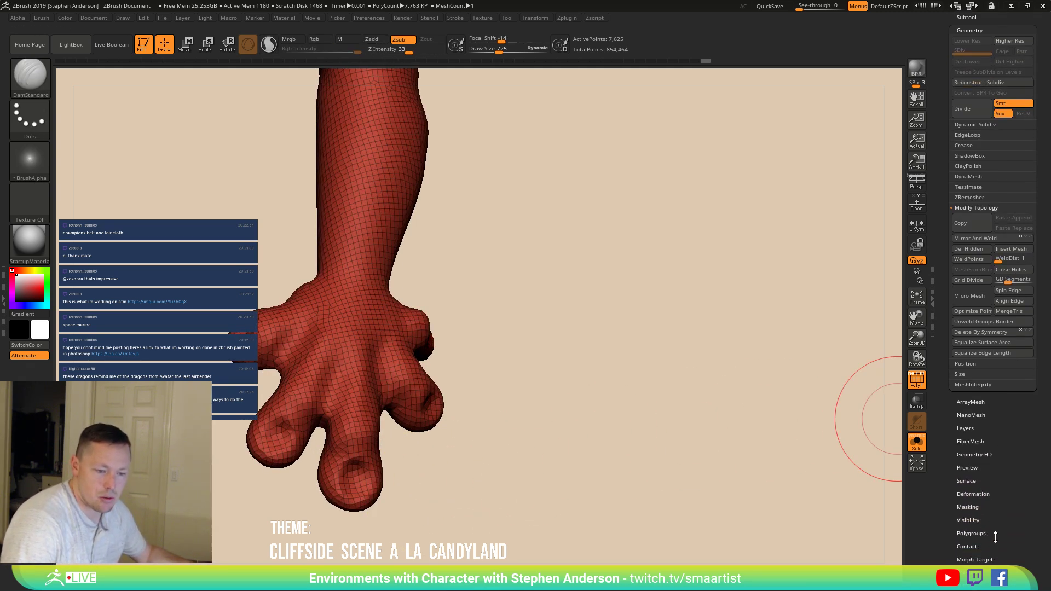
{"action": "left_click", "coordinate": [994, 536]}
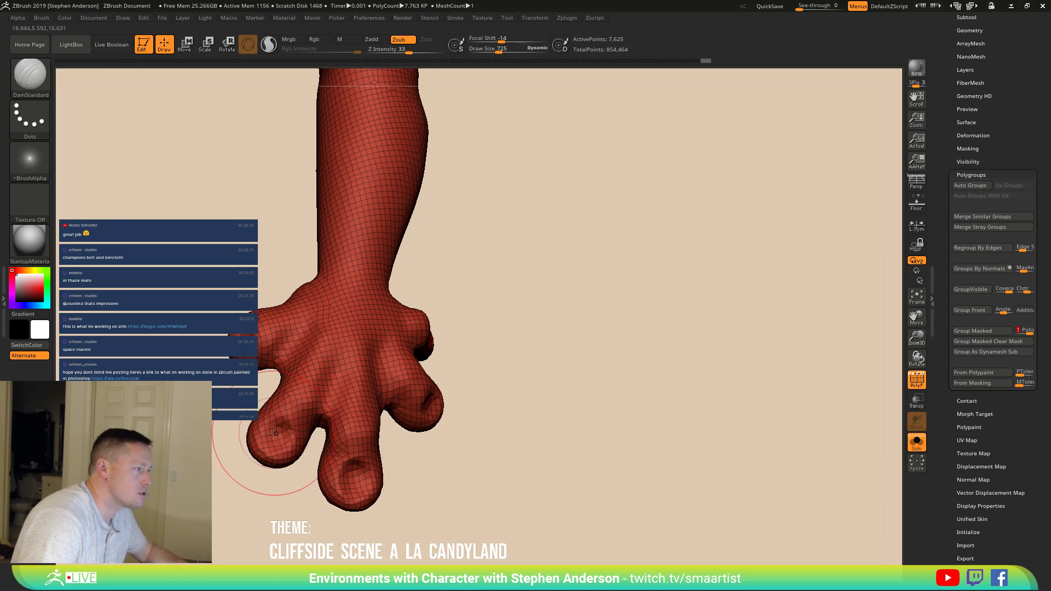
{"action": "left_click_drag", "start_coordinate": [276, 436], "coordinate": [268, 442]}
Step: Mask the recessed talon sockets at the tips of the hand's five digits
{"action": "key", "text": "ctrl"}
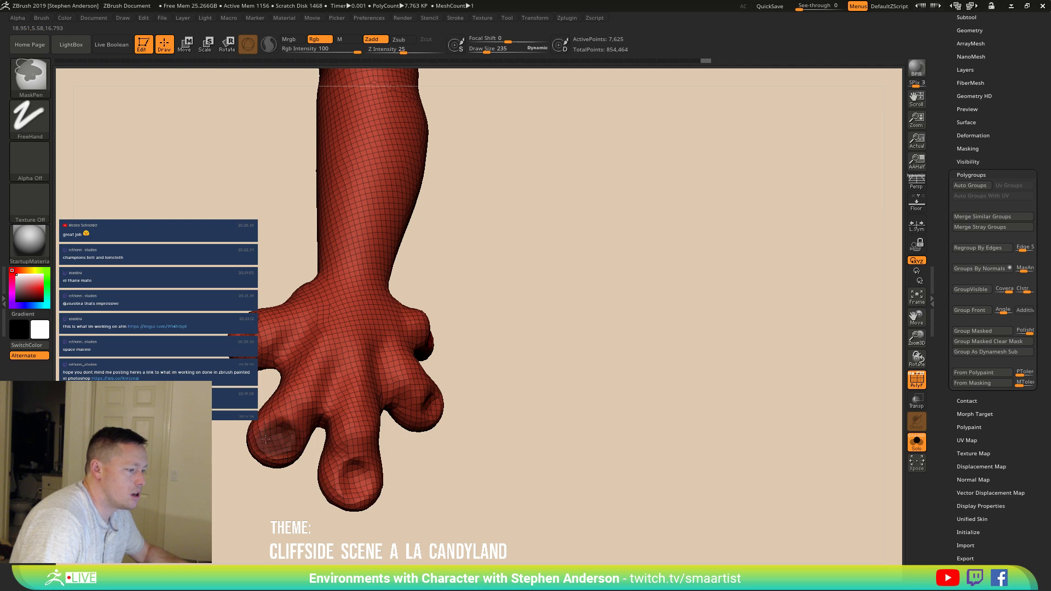
{"action": "left_click_drag", "start_coordinate": [348, 484], "coordinate": [363, 476], "text": "ctrl"}
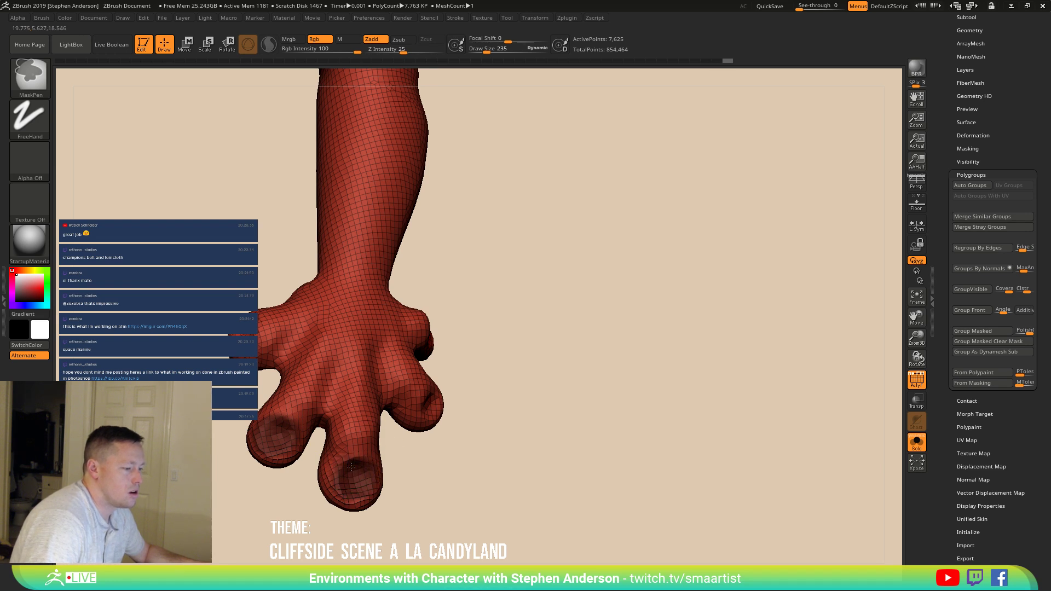
{"action": "right_click_drag", "start_coordinate": [363, 473], "coordinate": [446, 405]}
{"action": "left_click_drag", "start_coordinate": [446, 405], "coordinate": [451, 402], "text": "ctrl"}
{"action": "left_click_drag", "start_coordinate": [485, 339], "coordinate": [482, 341], "text": "ctrl"}
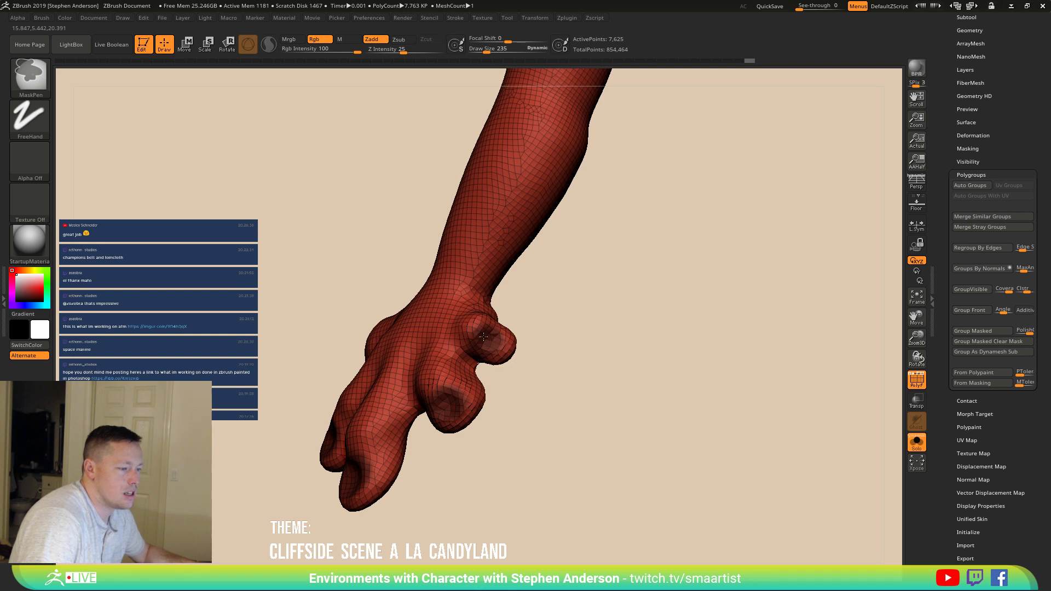
{"action": "mouse_move", "coordinate": [533, 347]}
{"action": "right_mouse_down"}
{"action": "mouse_move", "coordinate": [567, 345]}
{"action": "mouse_move", "coordinate": [530, 335]}
{"action": "mouse_move", "coordinate": [561, 345]}
{"action": "mouse_move", "coordinate": [526, 404]}
{"action": "right_mouse_up"}
{"action": "mouse_move", "coordinate": [559, 371]}
{"action": "right_mouse_down"}
{"action": "mouse_move", "coordinate": [564, 344]}
{"action": "mouse_move", "coordinate": [512, 363]}
{"action": "mouse_move", "coordinate": [528, 422]}
{"action": "right_mouse_up"}
{"action": "left_click_drag", "start_coordinate": [534, 422], "coordinate": [542, 422], "text": "ctrl"}
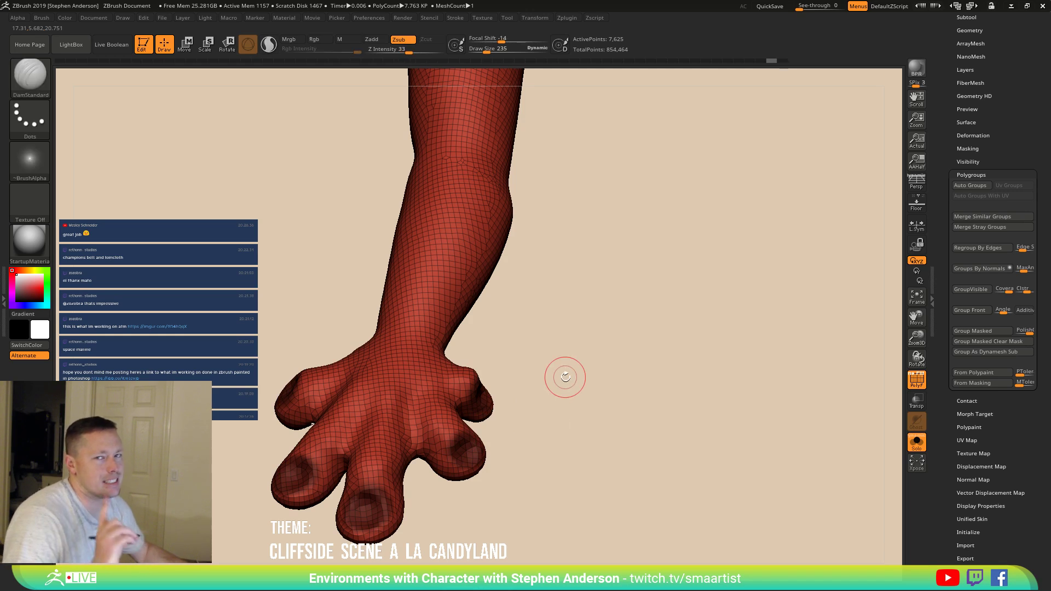
Step: Duplicate the Arm subtool and turn the masked talon sockets into their own polygroup
{"action": "key", "text": "ctrl+shift+d"}
{"action": "left_click", "coordinate": [411, 384], "text": "alt"}
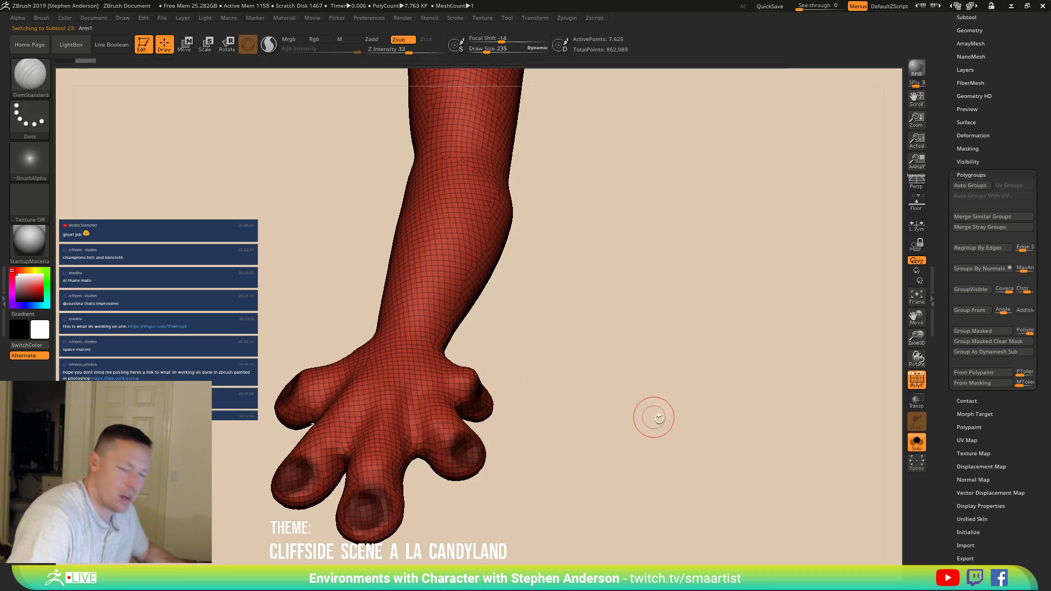
{"action": "key", "text": "ctrl+w"}
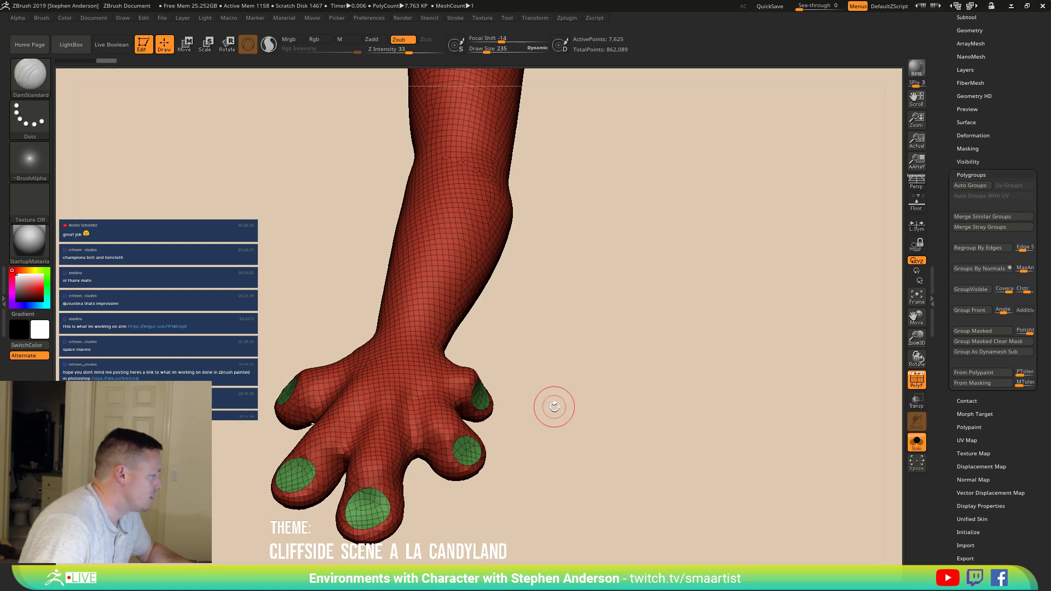
{"action": "mouse_move", "coordinate": [556, 407]}
{"action": "left_mouse_down"}
{"action": "mouse_move", "coordinate": [549, 385]}
{"action": "mouse_move", "coordinate": [550, 460]}
{"action": "mouse_move", "coordinate": [550, 402]}
{"action": "mouse_move", "coordinate": [568, 393]}
{"action": "left_mouse_up"}
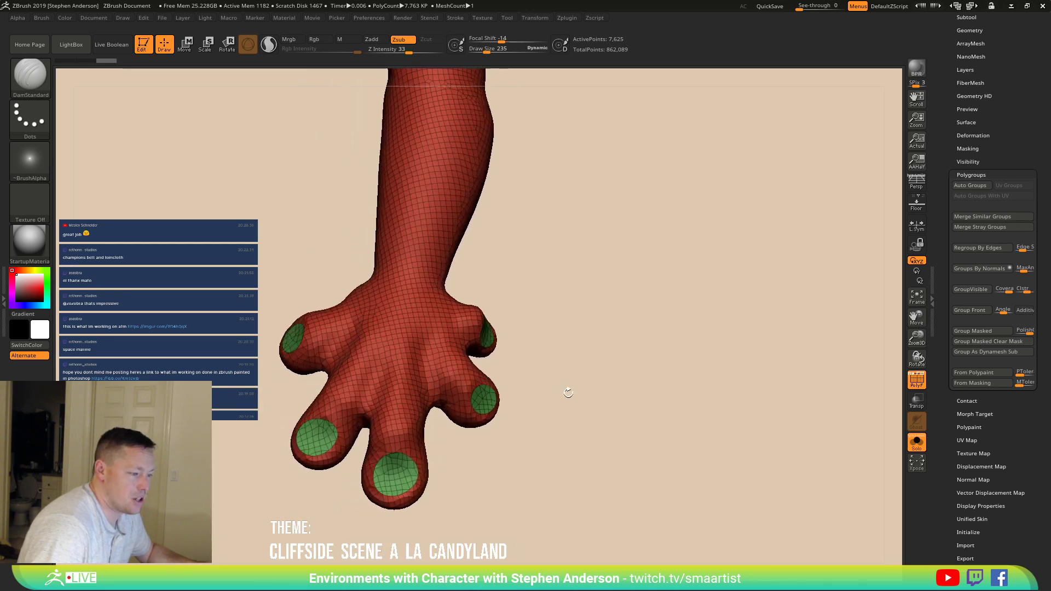
Step: Hide the talon socket polygroup, leaving only the rest of the arm displayed
{"action": "right_click_drag", "start_coordinate": [396, 476], "coordinate": [517, 435]}
{"action": "left_click", "coordinate": [404, 476], "text": "ctrl+shift"}
{"action": "left_click", "coordinate": [404, 475], "text": "ctrl+shift"}
{"action": "right_click_drag", "start_coordinate": [517, 434], "coordinate": [608, 395], "text": "ctrl"}
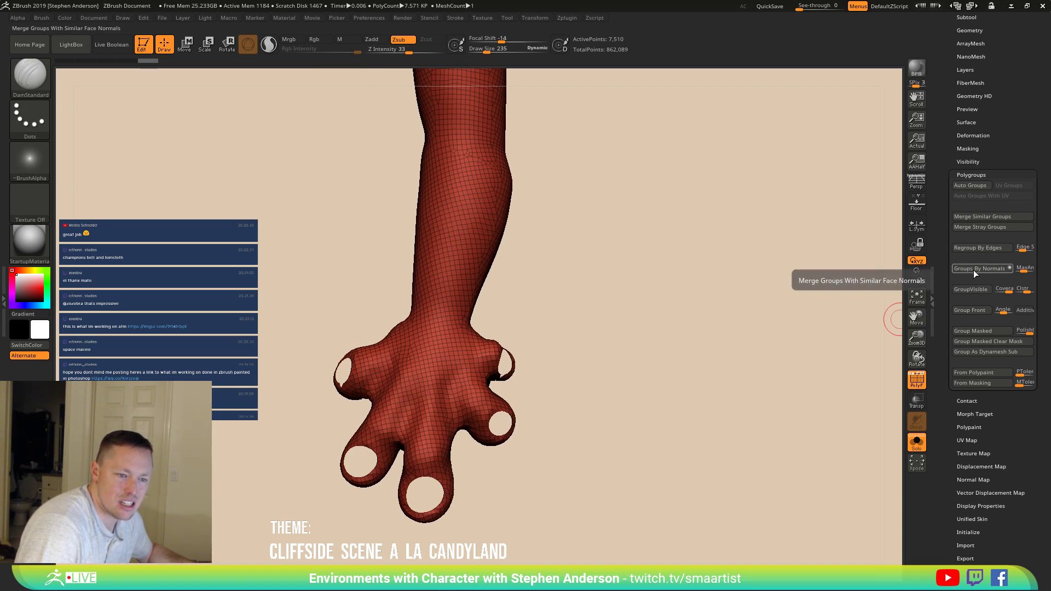
Step: Try to slice across the two longest fingers with the SliceCurve brush
{"action": "key", "text": "ctrl+shift"}
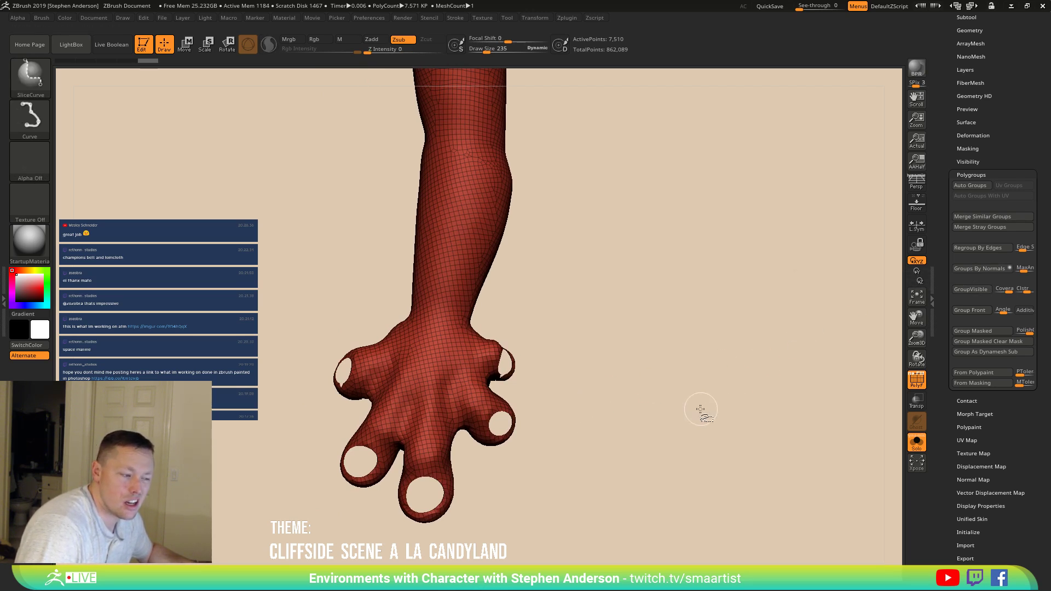
{"action": "right_click_drag", "start_coordinate": [475, 429], "coordinate": [544, 448]}
{"action": "left_click_drag", "start_coordinate": [544, 448], "coordinate": [435, 456], "text": "ctrl+shift"}
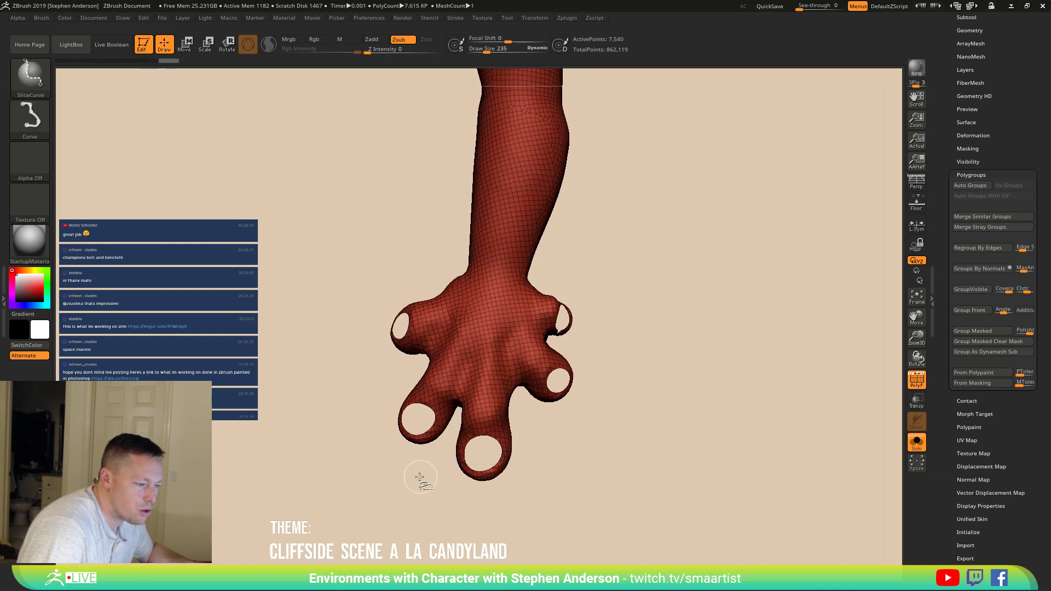
{"action": "mouse_move", "coordinate": [441, 482]}
{"action": "right_mouse_down"}
{"action": "mouse_move", "coordinate": [546, 439]}
{"action": "mouse_move", "coordinate": [516, 495]}
{"action": "mouse_move", "coordinate": [537, 394]}
{"action": "mouse_move", "coordinate": [559, 383]}
{"action": "mouse_move", "coordinate": [525, 398]}
{"action": "right_mouse_up"}
{"action": "key", "text": "ctrl+z"}
Step: Paint a mask over the finger pads and the palm on the underside of the hand
{"action": "key", "text": "ctrl"}
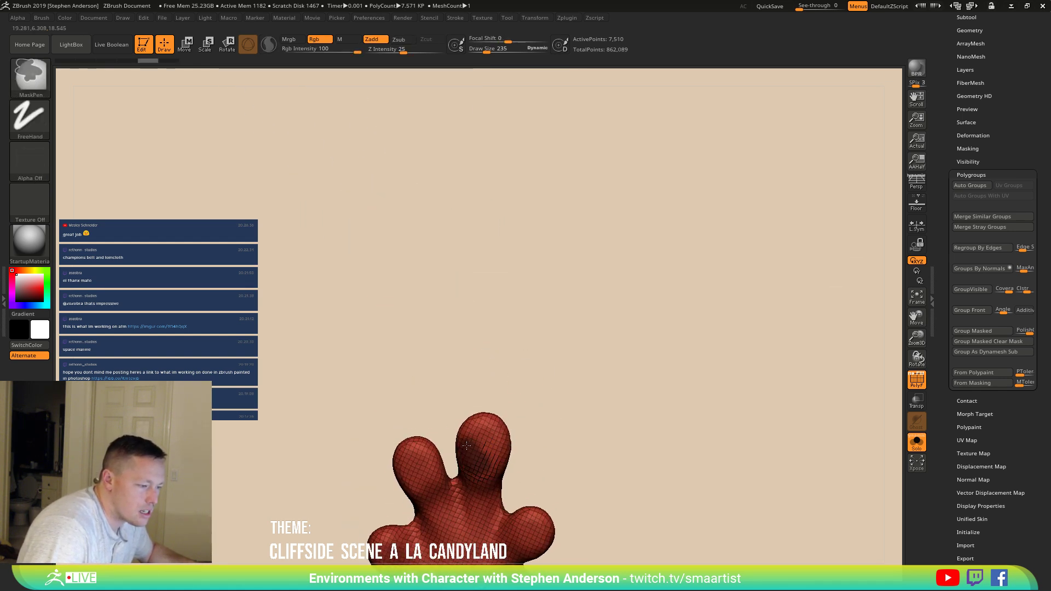
{"action": "mouse_move", "coordinate": [489, 441]}
{"action": "right_mouse_down"}
{"action": "mouse_move", "coordinate": [510, 419]}
{"action": "mouse_move", "coordinate": [518, 427]}
{"action": "right_mouse_up"}
{"action": "left_click_drag", "start_coordinate": [515, 457], "coordinate": [536, 434], "text": "ctrl"}
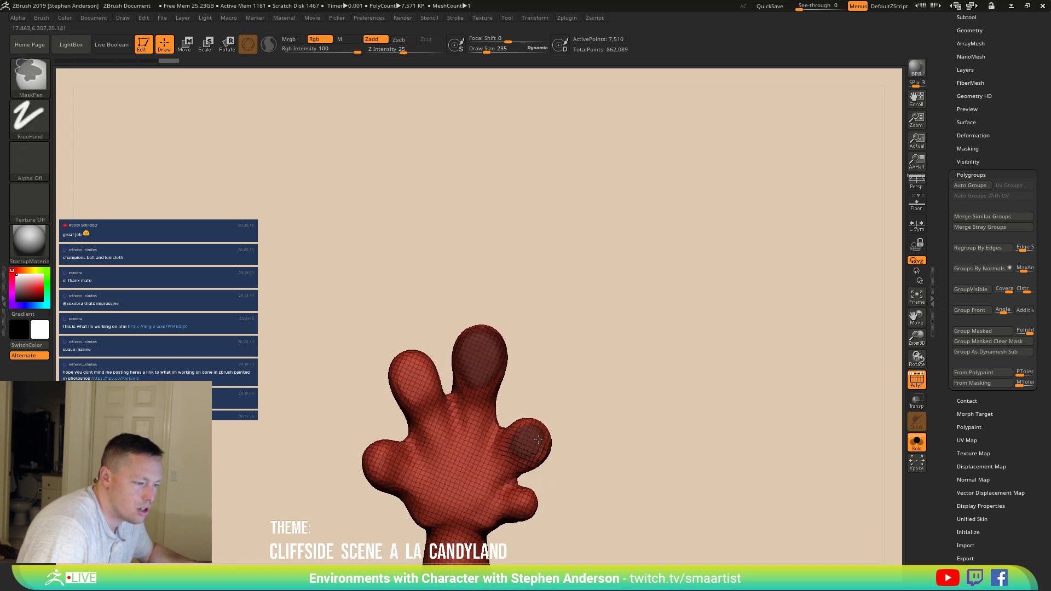
{"action": "left_click", "coordinate": [519, 501], "text": "ctrl"}
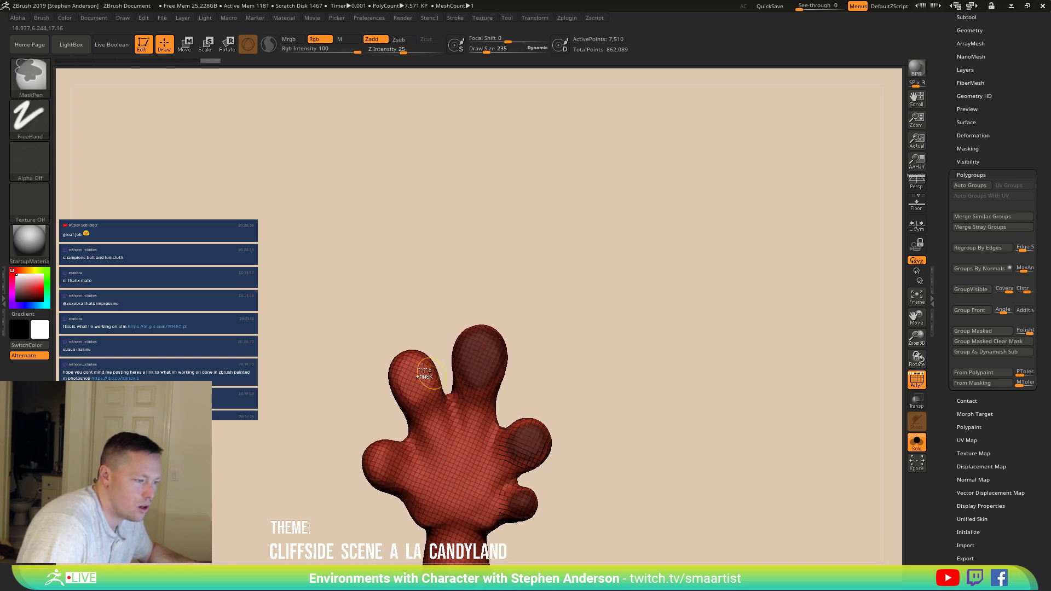
{"action": "left_click", "coordinate": [406, 371], "text": "ctrl"}
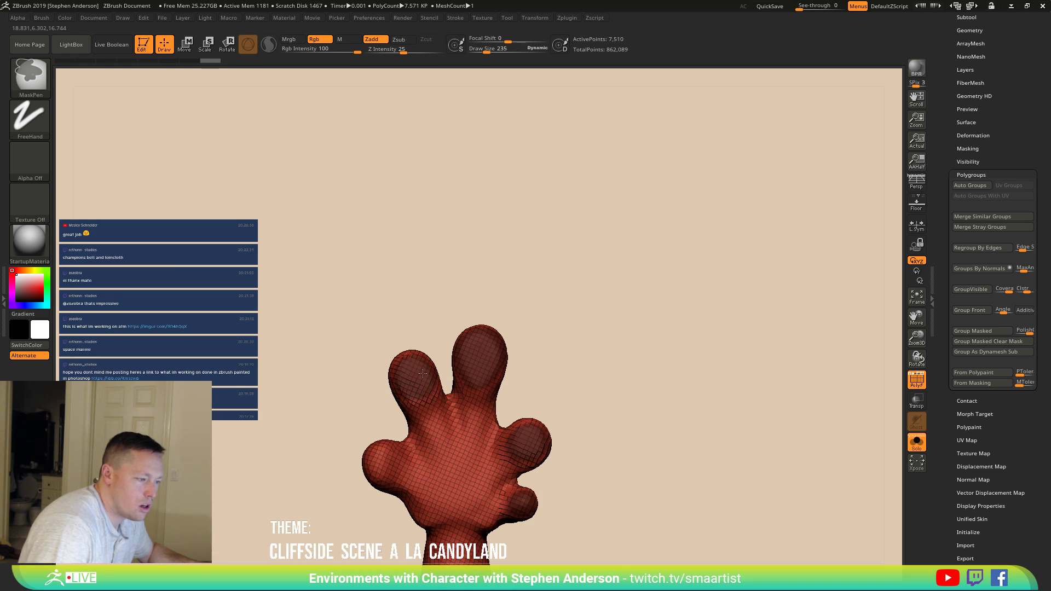
{"action": "left_click", "coordinate": [386, 468], "text": "ctrl"}
{"action": "right_click_drag", "start_coordinate": [392, 458], "coordinate": [417, 396]}
{"action": "left_click_drag", "start_coordinate": [397, 408], "coordinate": [403, 416], "text": "ctrl"}
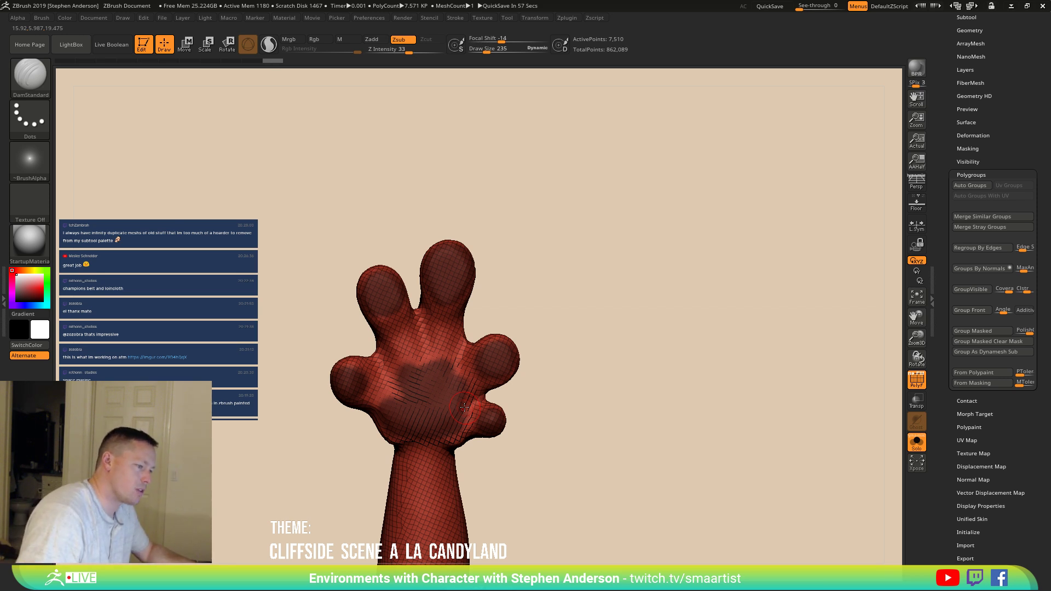
Step: Extend the mask along the fingers to join the palm and turn the masked area into its own polygroup
{"action": "key", "text": "ctrl+w"}
{"action": "key", "text": "ctrl+z"}
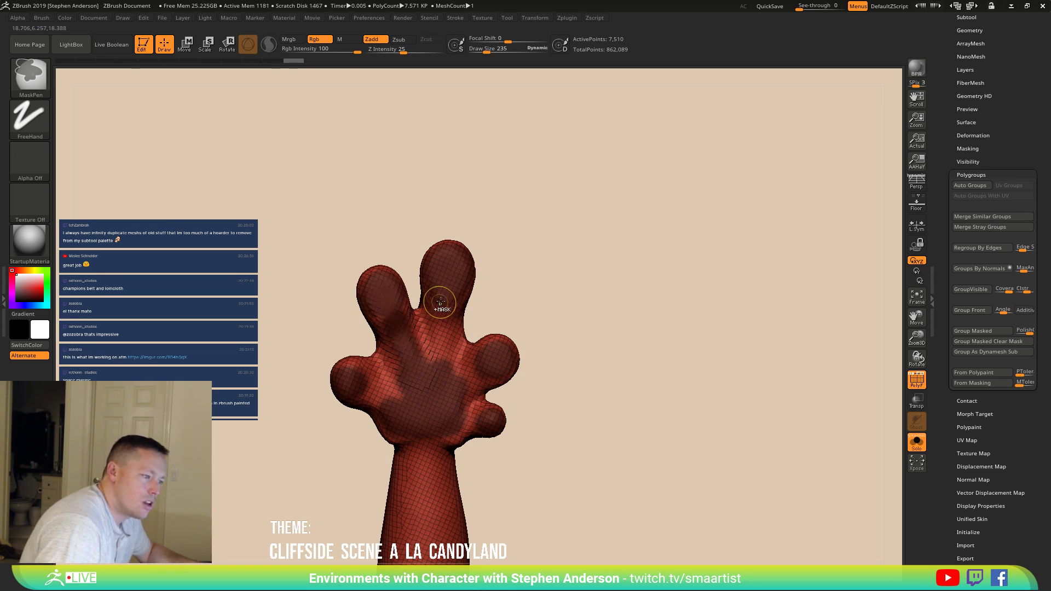
{"action": "left_click_drag", "start_coordinate": [440, 337], "coordinate": [427, 376], "text": "ctrl"}
{"action": "mouse_move", "coordinate": [490, 366]}
{"action": "left_mouse_down", "text": "ctrl"}
{"action": "mouse_move", "coordinate": [457, 363]}
{"action": "mouse_move", "coordinate": [440, 386]}
{"action": "mouse_move", "coordinate": [451, 390]}
{"action": "left_mouse_up", "text": "ctrl"}
{"action": "mouse_move", "coordinate": [486, 420]}
{"action": "left_mouse_down", "text": "ctrl"}
{"action": "mouse_move", "coordinate": [453, 426]}
{"action": "mouse_move", "coordinate": [383, 397]}
{"action": "left_mouse_up", "text": "ctrl"}
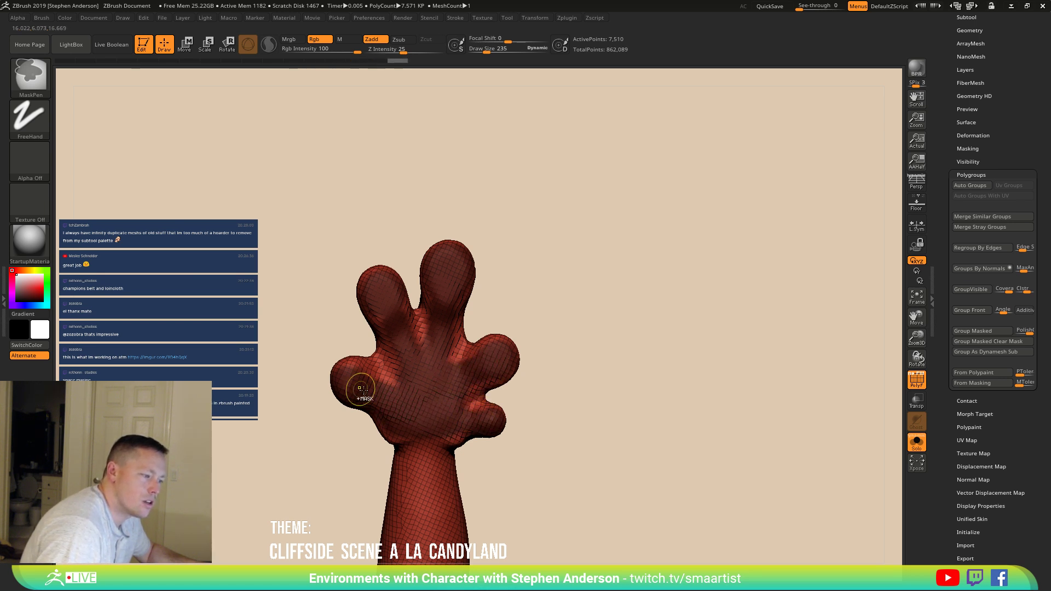
{"action": "left_click_drag", "start_coordinate": [549, 378], "coordinate": [575, 323]}
{"action": "left_click_drag", "start_coordinate": [365, 317], "coordinate": [386, 315], "text": "ctrl"}
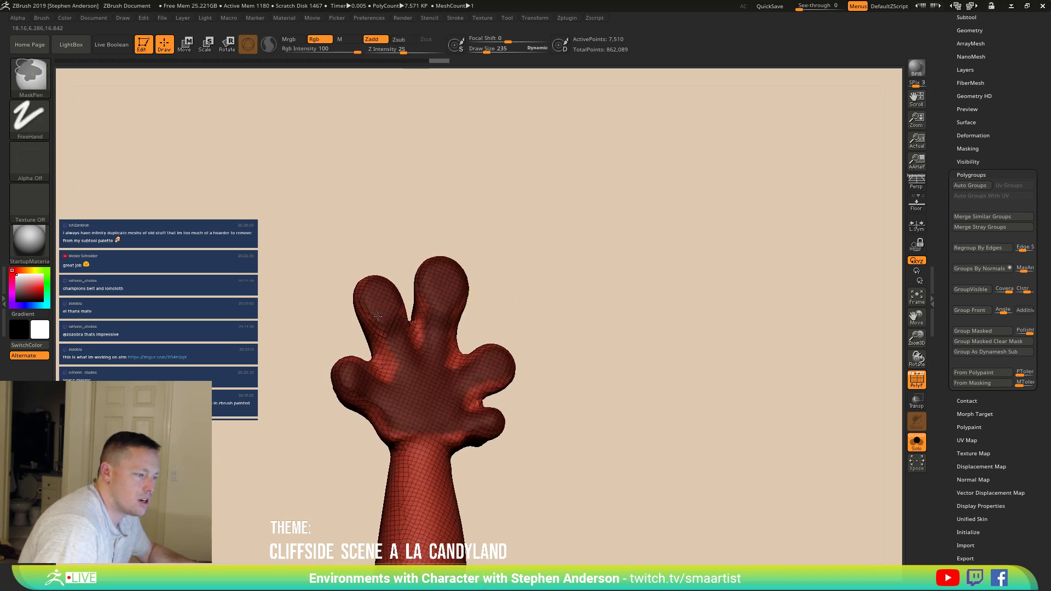
{"action": "left_click", "coordinate": [588, 323], "text": "ctrl"}
{"action": "key", "text": "ctrl+shift"}
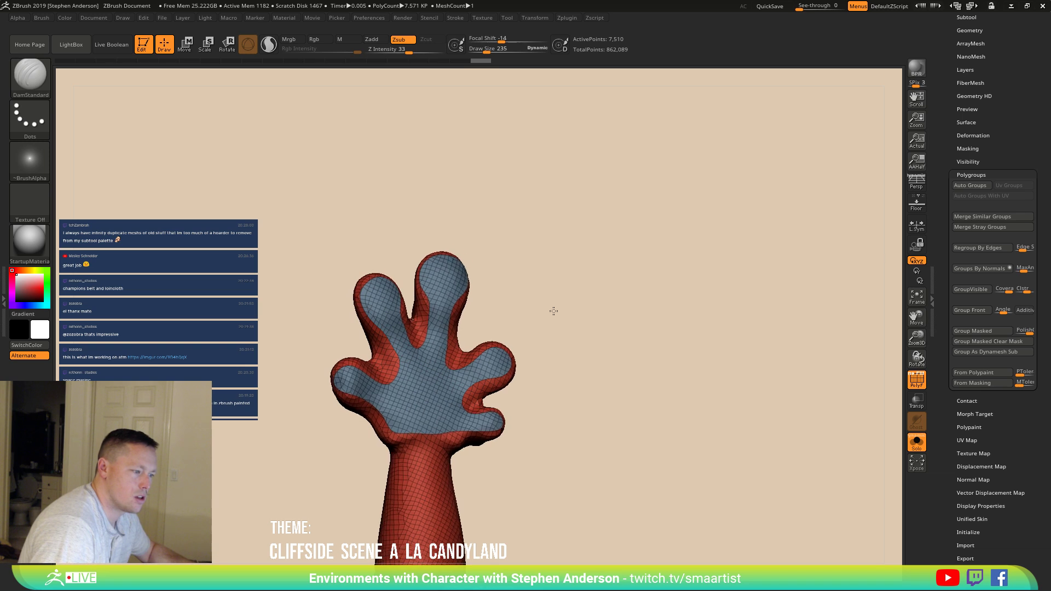
Step: Hide the palm polygroup and slice a curve across three fingertips through their talon socket openings with the SliceCurve brush
{"action": "left_click", "coordinate": [423, 379], "text": "ctrl+shift"}
{"action": "mouse_move", "coordinate": [540, 308]}
{"action": "left_mouse_down"}
{"action": "mouse_move", "coordinate": [537, 481]}
{"action": "mouse_move", "coordinate": [550, 524]}
{"action": "left_mouse_up"}
{"action": "mouse_move", "coordinate": [432, 513]}
{"action": "right_mouse_down", "text": "alt"}
{"action": "mouse_move", "coordinate": [455, 394]}
{"action": "mouse_move", "coordinate": [387, 347]}
{"action": "right_mouse_up", "text": "alt"}
{"action": "mouse_move", "coordinate": [282, 286]}
{"action": "left_mouse_down", "text": "ctrl+shift"}
{"action": "mouse_move", "coordinate": [335, 362]}
{"action": "mouse_move", "coordinate": [346, 359]}
{"action": "mouse_move", "coordinate": [431, 412]}
{"action": "mouse_move", "coordinate": [470, 414]}
{"action": "mouse_move", "coordinate": [542, 377]}
{"action": "mouse_move", "coordinate": [527, 344]}
{"action": "left_mouse_up", "text": "ctrl+shift"}
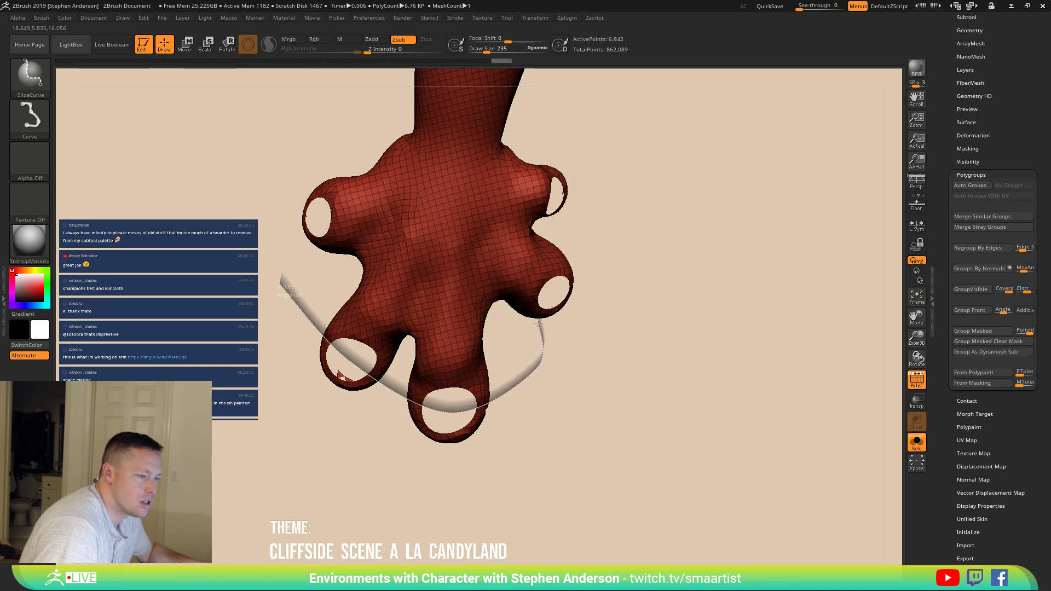
{"action": "left_click_drag", "start_coordinate": [553, 295], "coordinate": [584, 251], "text": "ctrl+shift"}
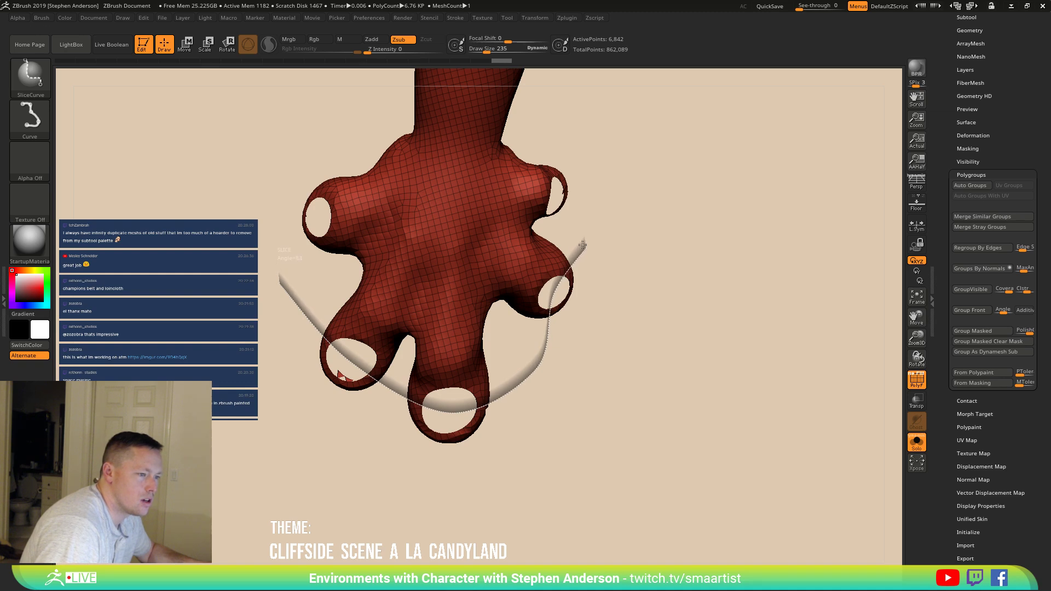
Step: Slice off the tip of the short outer finger through its talon socket opening and keep the fingertips hidden
{"action": "mouse_move", "coordinate": [605, 281]}
{"action": "left_mouse_down"}
{"action": "mouse_move", "coordinate": [498, 239]}
{"action": "mouse_move", "coordinate": [471, 250]}
{"action": "mouse_move", "coordinate": [569, 246]}
{"action": "mouse_move", "coordinate": [608, 226]}
{"action": "mouse_move", "coordinate": [476, 303]}
{"action": "mouse_move", "coordinate": [485, 330]}
{"action": "mouse_move", "coordinate": [426, 310]}
{"action": "left_mouse_up"}
{"action": "key", "text": "ctrl+shift"}
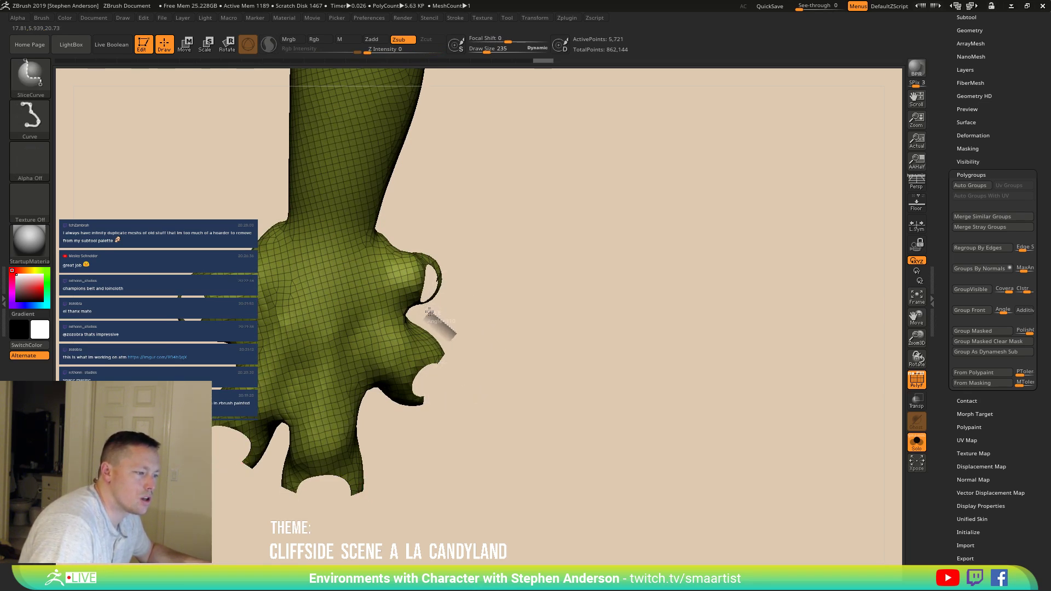
{"action": "left_click_drag", "start_coordinate": [426, 298], "coordinate": [435, 221], "text": "ctrl+shift"}
{"action": "left_click_drag", "start_coordinate": [507, 297], "coordinate": [447, 257]}
{"action": "left_click", "coordinate": [473, 301], "text": "ctrl+shift"}
Step: Slice through the talon socket opening of the remaining uncut finger on the opposite side of the hand
{"action": "right_click_drag", "start_coordinate": [482, 295], "coordinate": [493, 255], "text": "ctrl"}
{"action": "left_click_drag", "start_coordinate": [493, 255], "coordinate": [547, 305]}
{"action": "right_click_drag", "start_coordinate": [547, 305], "coordinate": [387, 341], "text": "ctrl"}
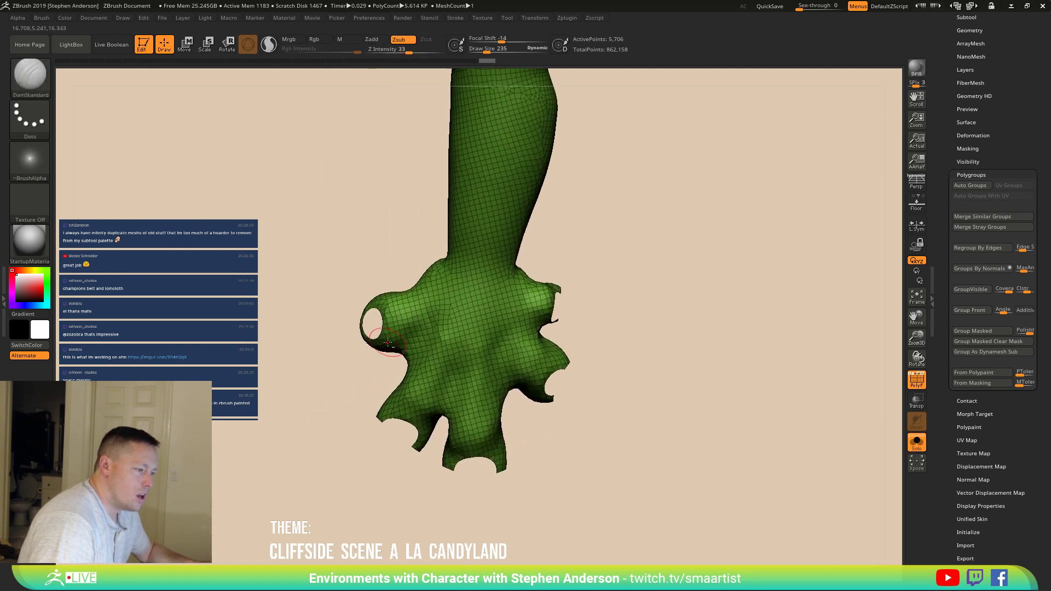
{"action": "key", "text": "ctrl+shift"}
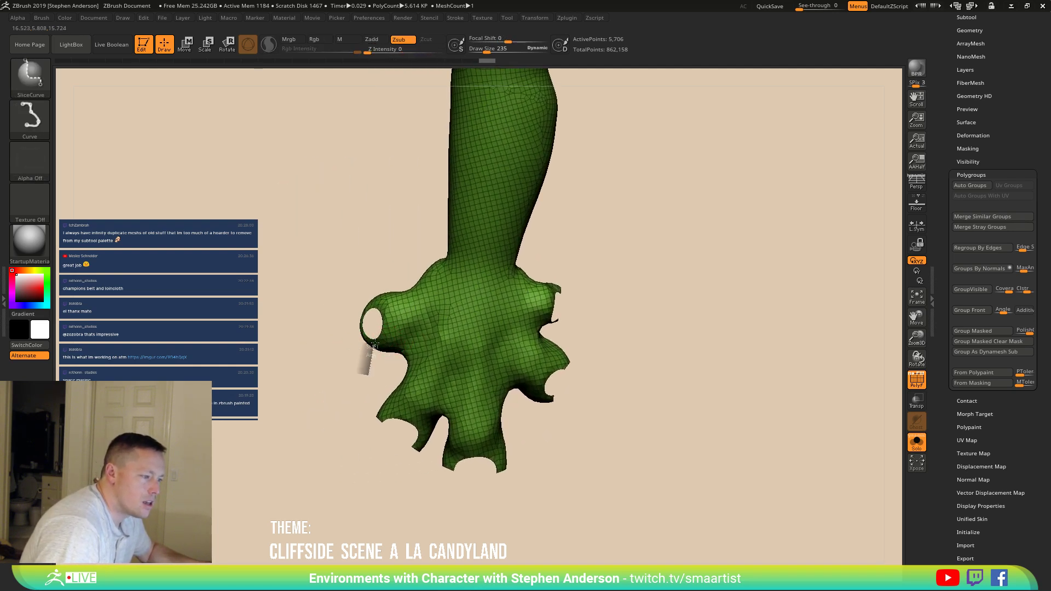
{"action": "left_click_drag", "start_coordinate": [374, 324], "coordinate": [348, 225], "text": "ctrl+shift"}
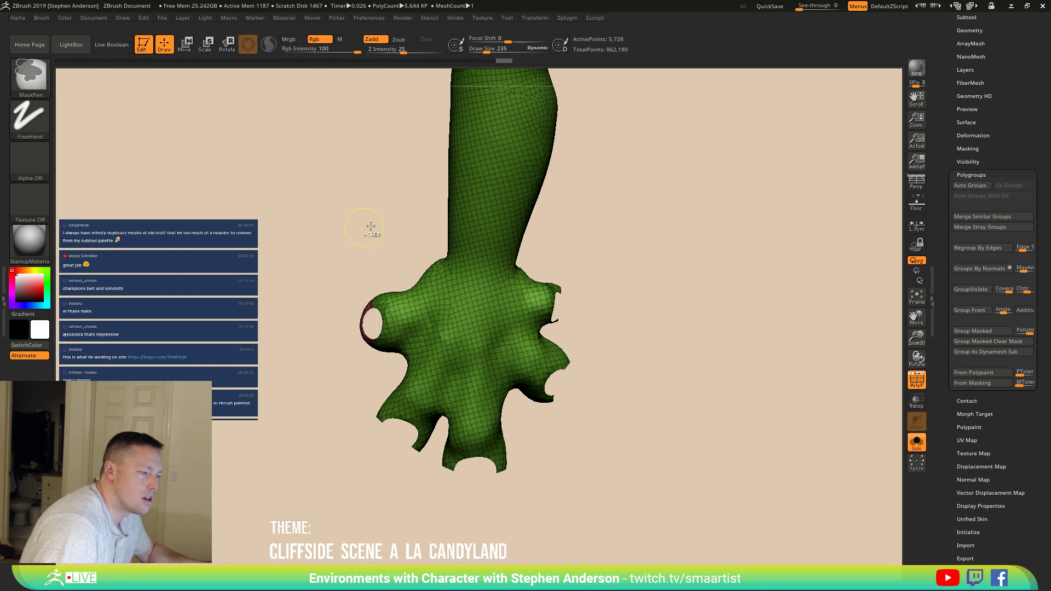
{"action": "key", "text": "ctrl+shift"}
Step: Bring all hidden parts of the arm back into view and check the polygroups up to the shoulder end
{"action": "left_click", "coordinate": [361, 327], "text": "ctrl+shift"}
{"action": "right_click_drag", "start_coordinate": [432, 417], "coordinate": [394, 364], "text": "ctrl"}
{"action": "mouse_move", "coordinate": [394, 364]}
{"action": "right_mouse_down"}
{"action": "mouse_move", "coordinate": [467, 333]}
{"action": "mouse_move", "coordinate": [495, 352]}
{"action": "mouse_move", "coordinate": [453, 343]}
{"action": "mouse_move", "coordinate": [472, 345]}
{"action": "mouse_move", "coordinate": [410, 364]}
{"action": "mouse_move", "coordinate": [357, 330]}
{"action": "right_mouse_up"}
{"action": "left_click", "coordinate": [495, 352], "text": "ctrl+shift"}
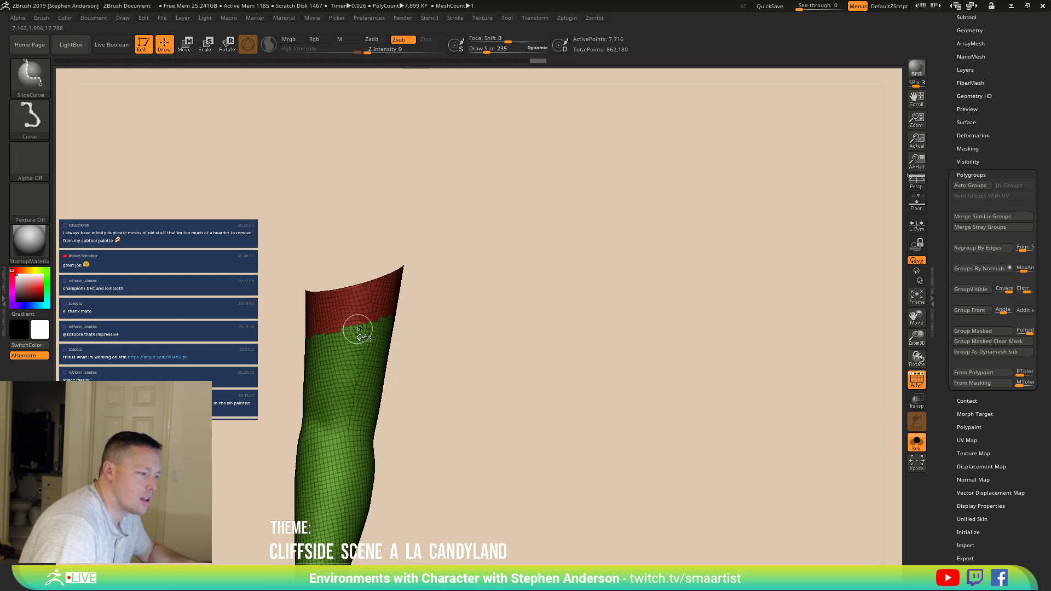
{"action": "mouse_move", "coordinate": [425, 392]}
{"action": "right_mouse_down", "text": "ctrl"}
{"action": "mouse_move", "coordinate": [410, 425]}
{"action": "mouse_move", "coordinate": [457, 303]}
{"action": "right_mouse_up", "text": "ctrl"}
{"action": "mouse_move", "coordinate": [457, 302]}
{"action": "right_mouse_down"}
{"action": "mouse_move", "coordinate": [398, 354]}
{"action": "mouse_move", "coordinate": [364, 288]}
{"action": "mouse_move", "coordinate": [380, 277]}
{"action": "right_mouse_up"}
{"action": "left_click", "coordinate": [575, 306], "text": "ctrl+shift"}
{"action": "right_click_drag", "start_coordinate": [573, 284], "coordinate": [408, 200]}
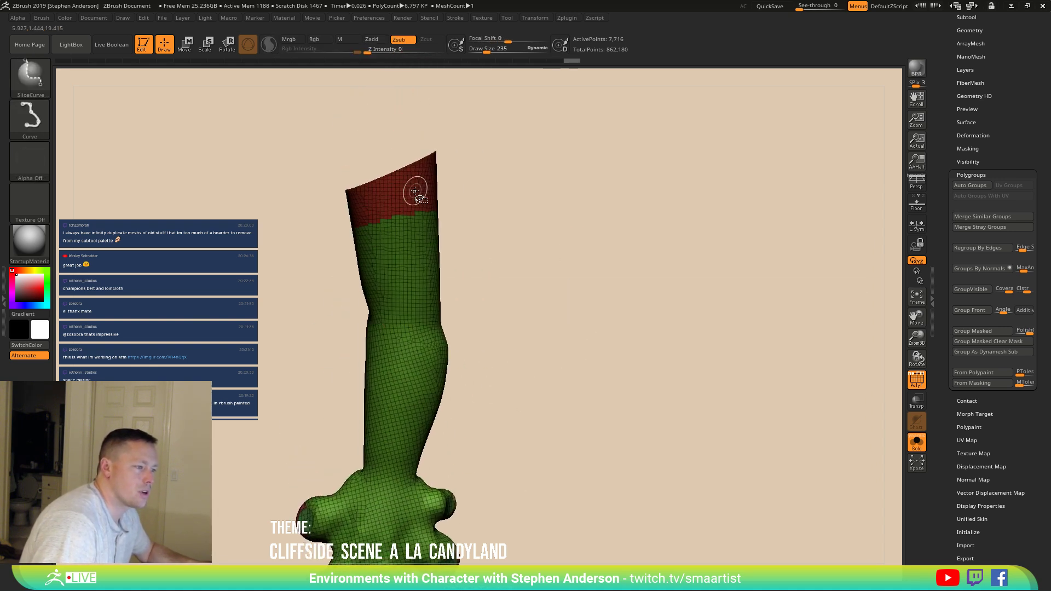
Step: Separate the shoulder end from the fingertip polygroup by masking it into its own group, and hide the fingertips
{"action": "left_click", "coordinate": [414, 207], "text": "ctrl+shift"}
{"action": "left_click_drag", "start_coordinate": [231, 128], "coordinate": [548, 298], "text": "ctrl"}
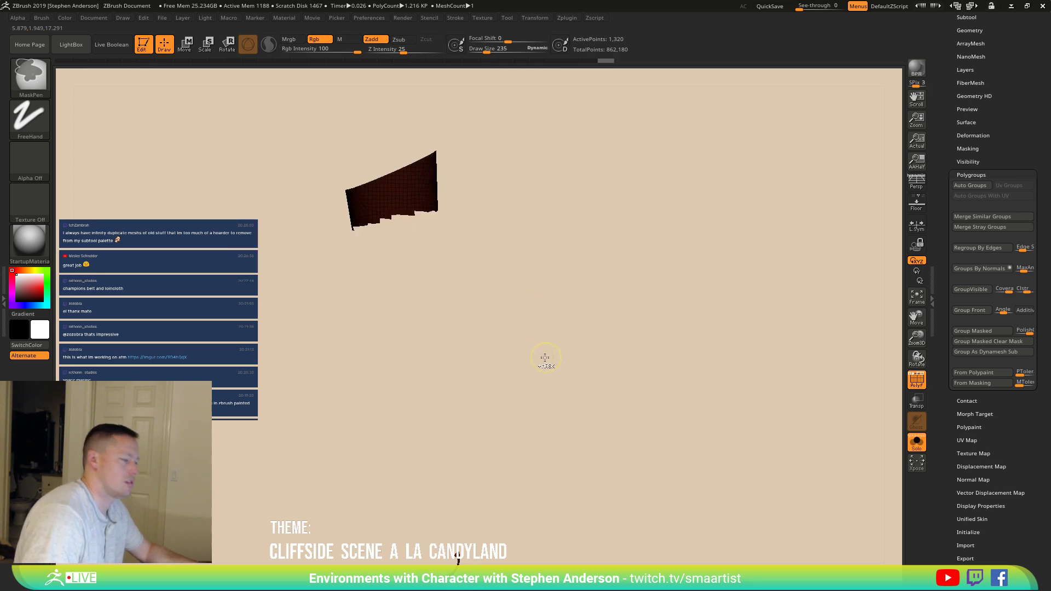
{"action": "left_click", "coordinate": [492, 289], "text": "ctrl+shift"}
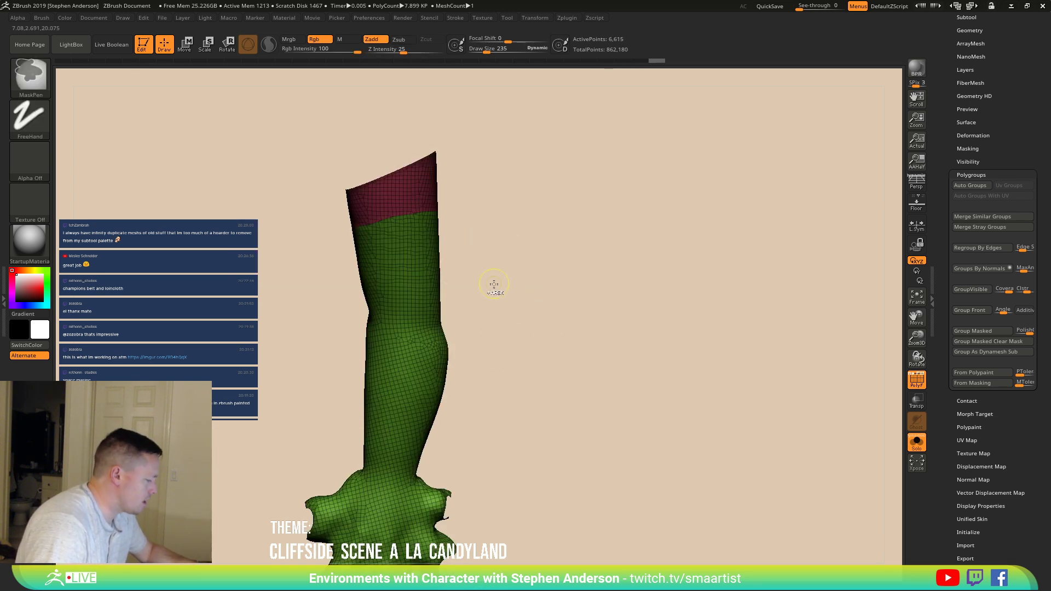
Step: Merge the visible shoulder end and the rest of the arm into one polygroup and show the whole mesh
{"action": "key", "text": "ctrl+w"}
{"action": "mouse_move", "coordinate": [507, 356]}
{"action": "right_mouse_down"}
{"action": "mouse_move", "coordinate": [481, 359]}
{"action": "mouse_move", "coordinate": [509, 290]}
{"action": "right_mouse_up"}
{"action": "mouse_move", "coordinate": [509, 289]}
{"action": "left_mouse_down"}
{"action": "mouse_move", "coordinate": [569, 271]}
{"action": "mouse_move", "coordinate": [501, 282]}
{"action": "left_mouse_up"}
{"action": "left_click", "coordinate": [546, 302], "text": "ctrl+shift"}
{"action": "mouse_move", "coordinate": [490, 279]}
{"action": "right_mouse_down"}
{"action": "mouse_move", "coordinate": [500, 328]}
{"action": "mouse_move", "coordinate": [492, 320]}
{"action": "mouse_move", "coordinate": [507, 339]}
{"action": "right_mouse_up"}
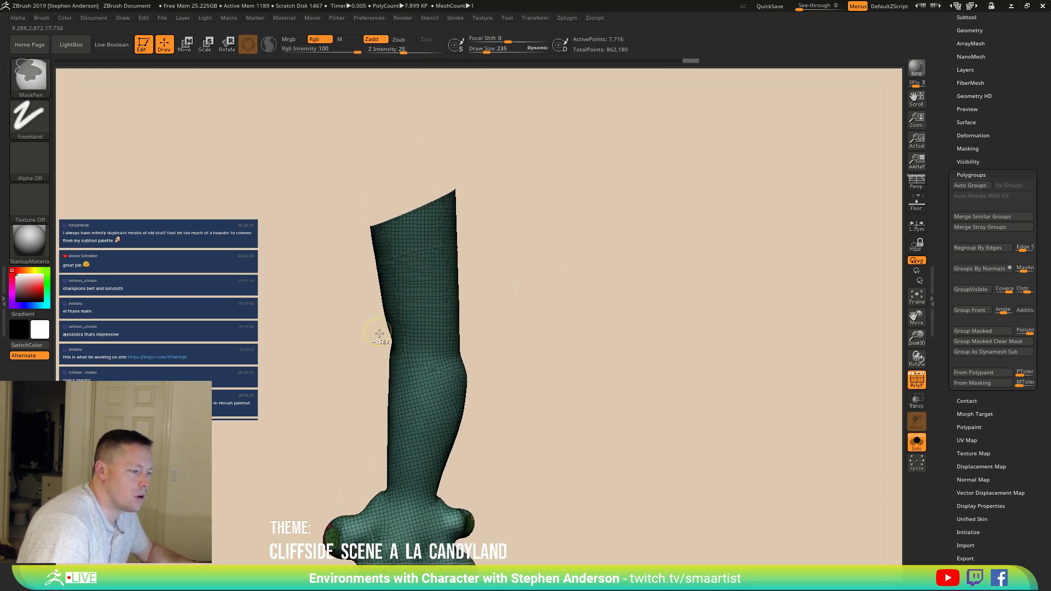
Step: Try to slice across the arm at the elbow and undo the cut
{"action": "mouse_move", "coordinate": [325, 317]}
{"action": "left_mouse_down", "text": "ctrl+shift"}
{"action": "mouse_move", "coordinate": [517, 379]}
{"action": "mouse_move", "coordinate": [427, 346]}
{"action": "mouse_move", "coordinate": [547, 359]}
{"action": "left_mouse_up", "text": "ctrl+shift"}
{"action": "mouse_move", "coordinate": [508, 420]}
{"action": "right_mouse_down"}
{"action": "mouse_move", "coordinate": [517, 340]}
{"action": "mouse_move", "coordinate": [542, 330]}
{"action": "mouse_move", "coordinate": [510, 327]}
{"action": "right_mouse_up"}
{"action": "key", "text": "ctrl+z"}
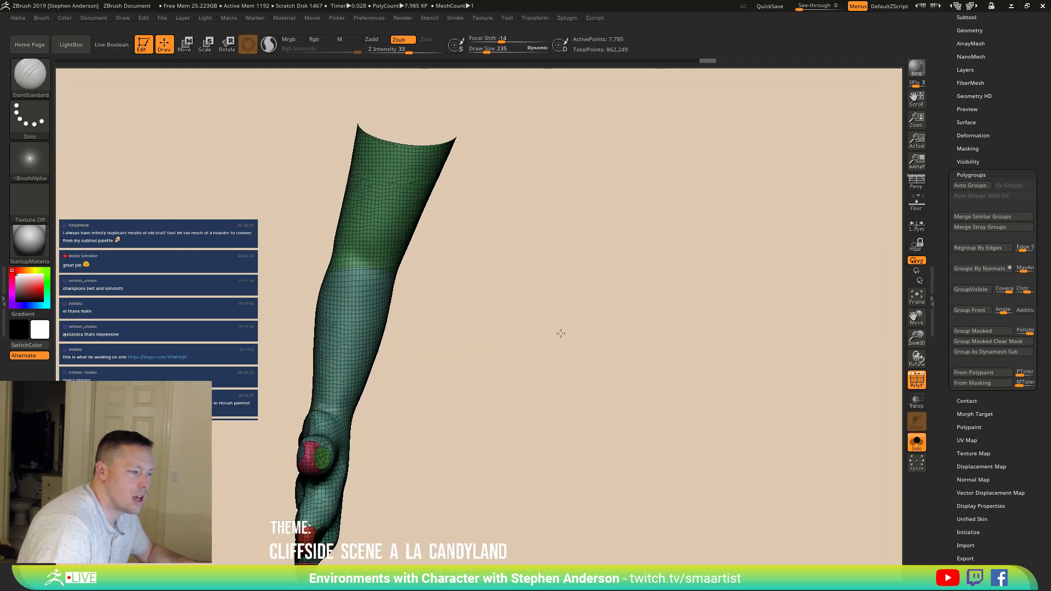
Step: Slice across the elbow and the wrist to give the upper arm, forearm and hand separate polygroups
{"action": "key", "text": "ctrl+shift"}
{"action": "mouse_move", "coordinate": [252, 230]}
{"action": "left_mouse_down", "text": "ctrl+shift"}
{"action": "mouse_move", "coordinate": [483, 319]}
{"action": "mouse_move", "coordinate": [499, 369]}
{"action": "left_mouse_up", "text": "ctrl+shift"}
{"action": "mouse_move", "coordinate": [500, 368]}
{"action": "right_mouse_down"}
{"action": "mouse_move", "coordinate": [407, 296]}
{"action": "mouse_move", "coordinate": [398, 319]}
{"action": "mouse_move", "coordinate": [465, 307]}
{"action": "right_mouse_up"}
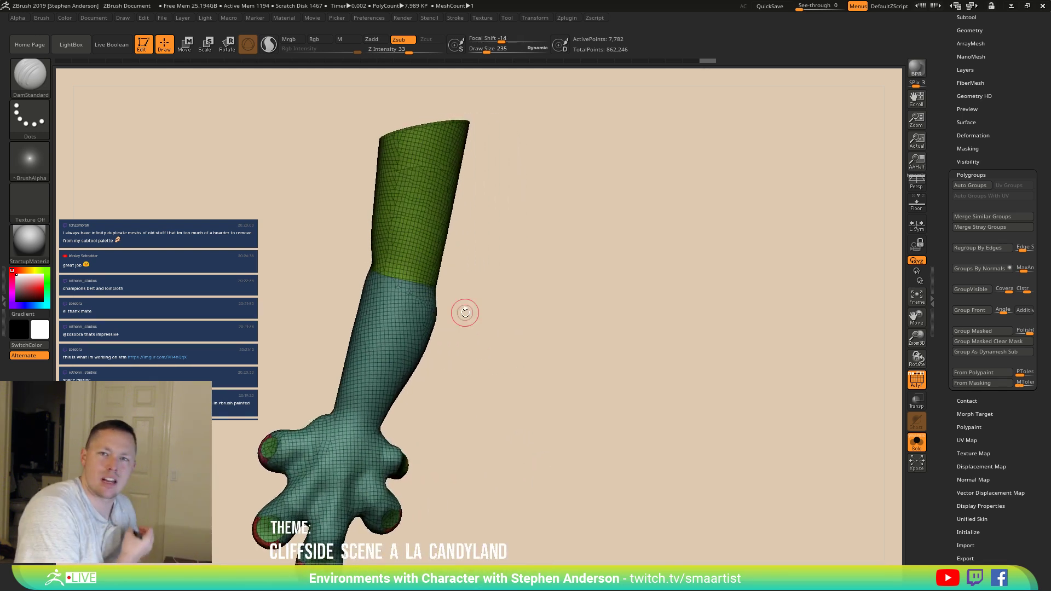
{"action": "mouse_move", "coordinate": [429, 418]}
{"action": "right_mouse_down"}
{"action": "mouse_move", "coordinate": [496, 436]}
{"action": "mouse_move", "coordinate": [458, 404]}
{"action": "mouse_move", "coordinate": [301, 387]}
{"action": "right_mouse_up"}
{"action": "left_click_drag", "start_coordinate": [262, 377], "coordinate": [406, 435], "text": "ctrl+shift"}
{"action": "mouse_move", "coordinate": [497, 493]}
{"action": "right_mouse_down"}
{"action": "mouse_move", "coordinate": [394, 413]}
{"action": "mouse_move", "coordinate": [423, 331]}
{"action": "mouse_move", "coordinate": [457, 312]}
{"action": "mouse_move", "coordinate": [502, 415]}
{"action": "mouse_move", "coordinate": [419, 373]}
{"action": "mouse_move", "coordinate": [424, 356]}
{"action": "mouse_move", "coordinate": [516, 380]}
{"action": "mouse_move", "coordinate": [425, 424]}
{"action": "mouse_move", "coordinate": [481, 420]}
{"action": "mouse_move", "coordinate": [566, 437]}
{"action": "mouse_move", "coordinate": [480, 405]}
{"action": "mouse_move", "coordinate": [537, 514]}
{"action": "mouse_move", "coordinate": [507, 462]}
{"action": "mouse_move", "coordinate": [428, 464]}
{"action": "mouse_move", "coordinate": [558, 452]}
{"action": "mouse_move", "coordinate": [527, 412]}
{"action": "mouse_move", "coordinate": [543, 441]}
{"action": "mouse_move", "coordinate": [616, 344]}
{"action": "right_mouse_up"}
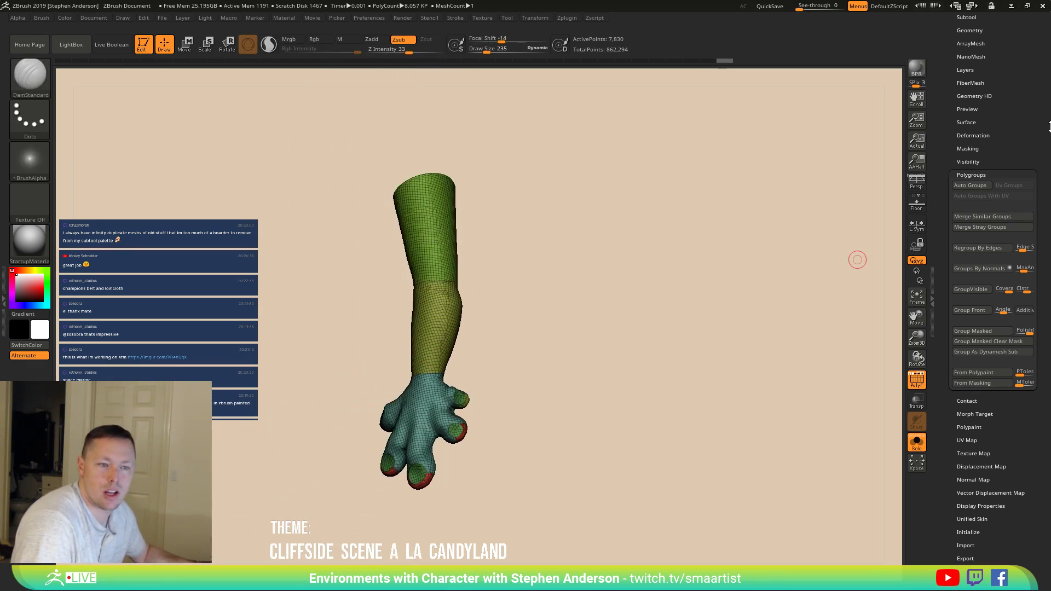
Step: Configure ZRemesher with KeepGroups on, Adapt off and AdaptiveSize 0
{"action": "left_click_drag", "start_coordinate": [1005, 130], "coordinate": [989, 192]}
{"action": "left_click", "coordinate": [979, 198]}
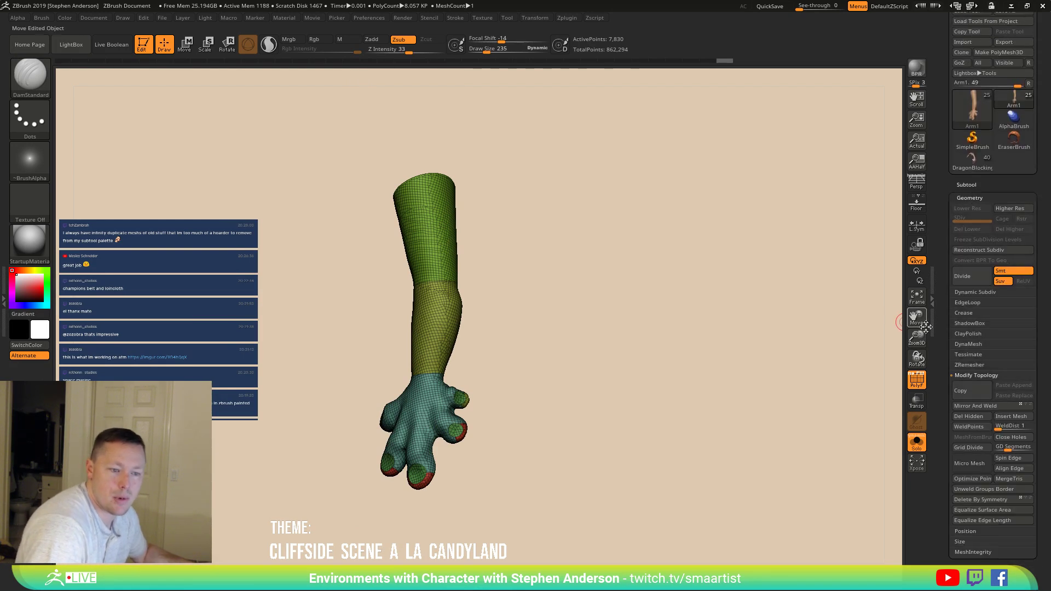
{"action": "left_click", "coordinate": [970, 365]}
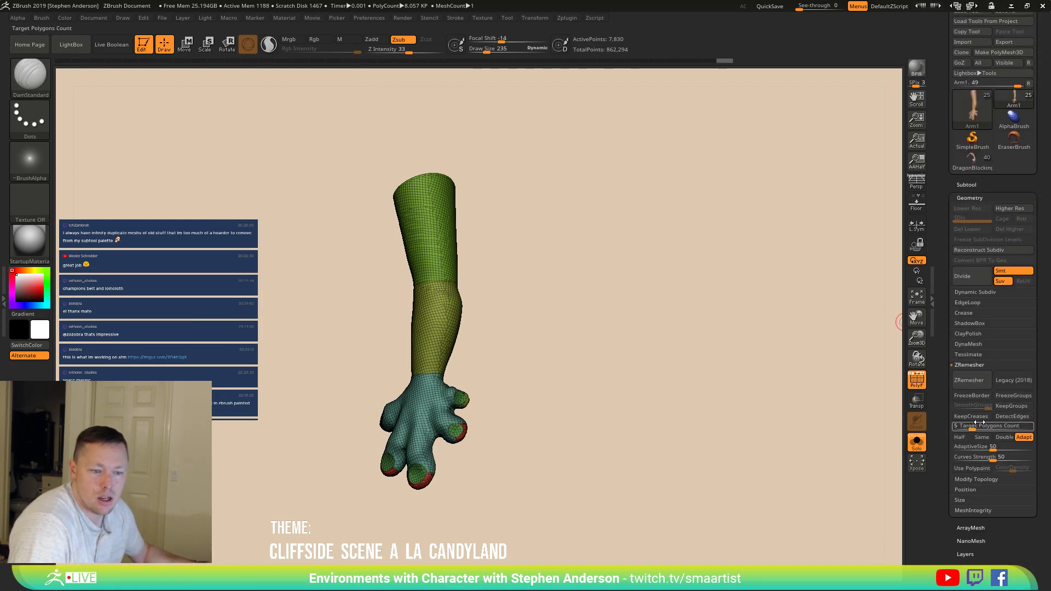
{"action": "left_click", "coordinate": [1013, 406]}
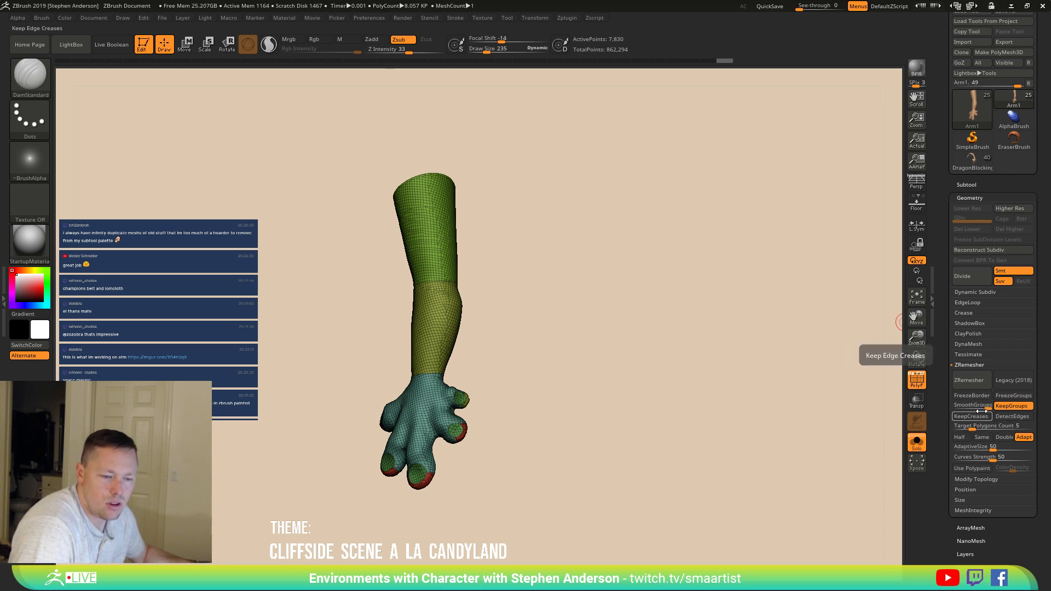
{"action": "left_click", "coordinate": [1023, 437]}
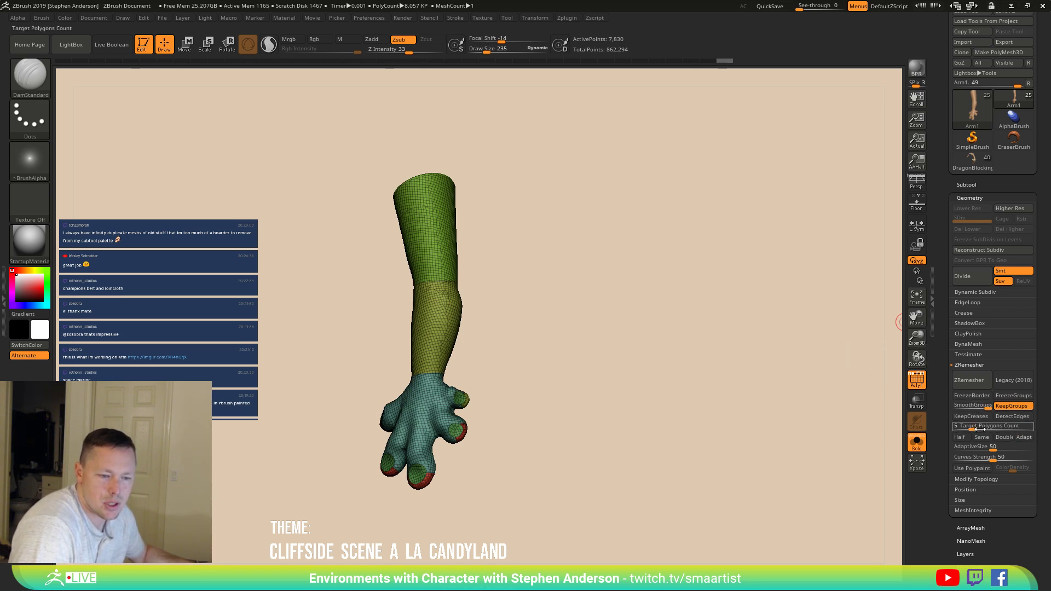
{"action": "left_click_drag", "start_coordinate": [994, 450], "coordinate": [947, 445]}
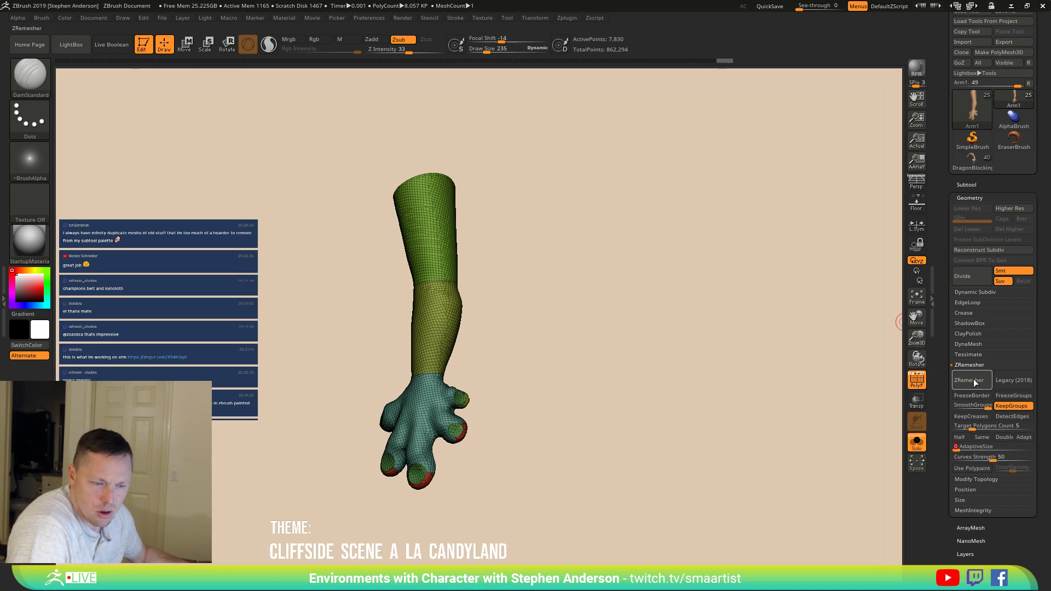
Step: Try remeshing the arm with ZRemesher at a target polygons count of 5 and undo it
{"action": "left_click", "coordinate": [970, 378]}
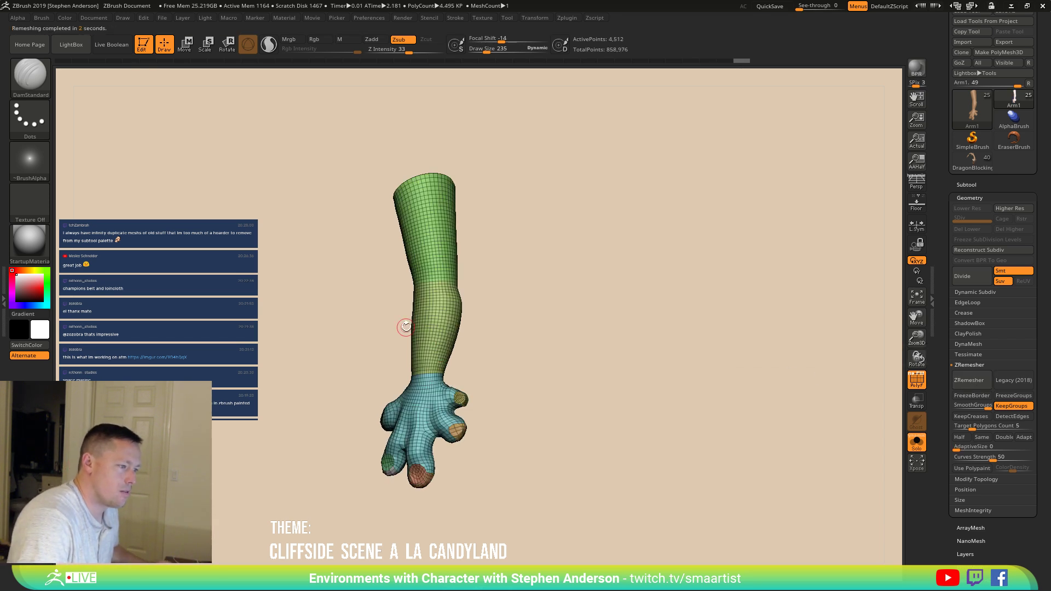
{"action": "left_click_drag", "start_coordinate": [530, 376], "coordinate": [579, 380]}
{"action": "key", "text": "ctrl"}
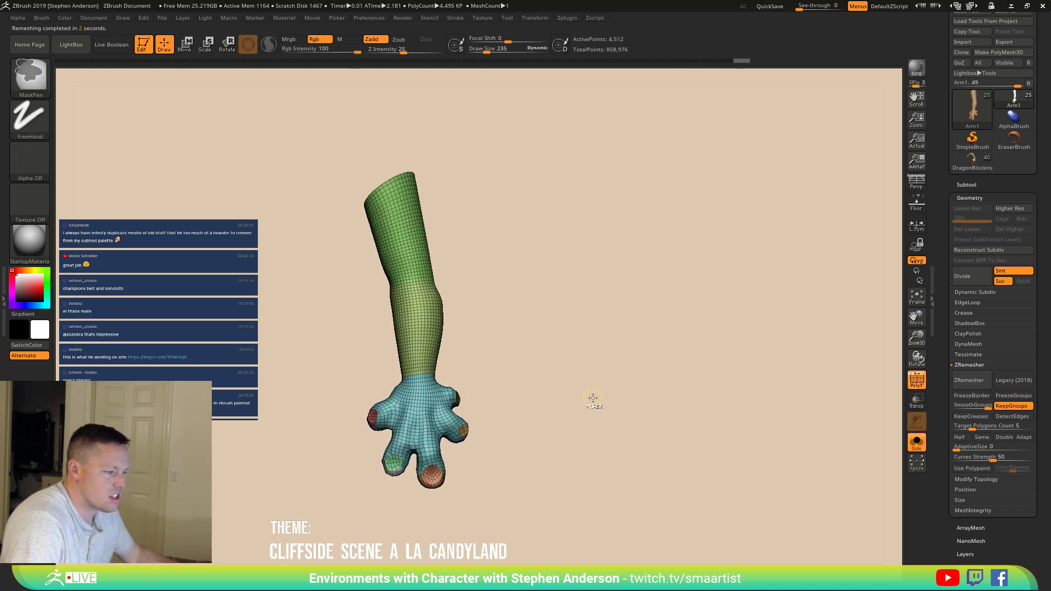
{"action": "key", "text": "ctrl+z"}
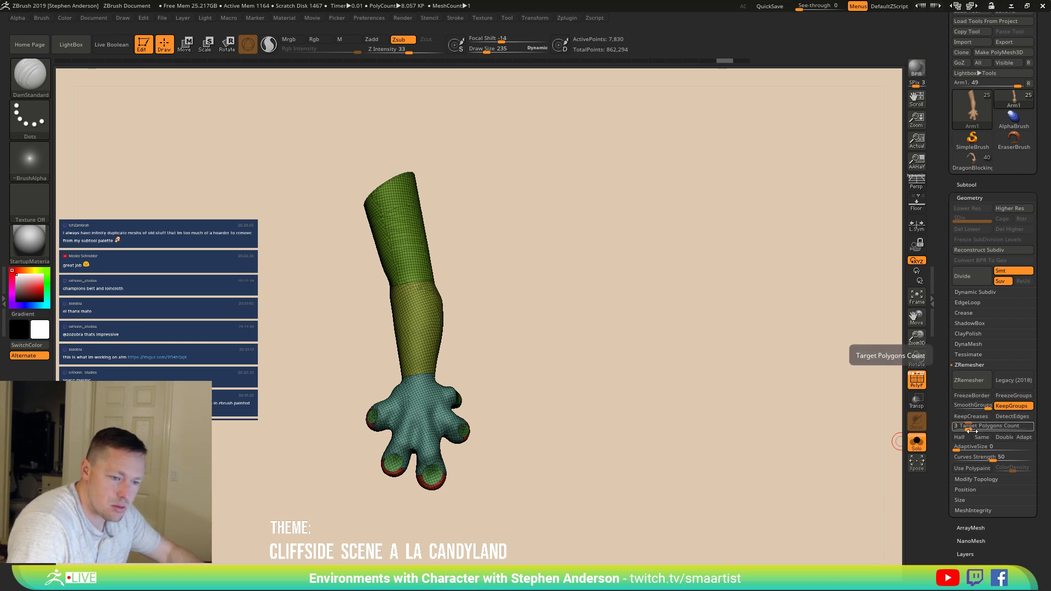
Step: Remesh the arm with ZRemesher at a target polygons count of 1, keeping its polygroups, and inspect the topology
{"action": "left_click_drag", "start_coordinate": [959, 427], "coordinate": [963, 428]}
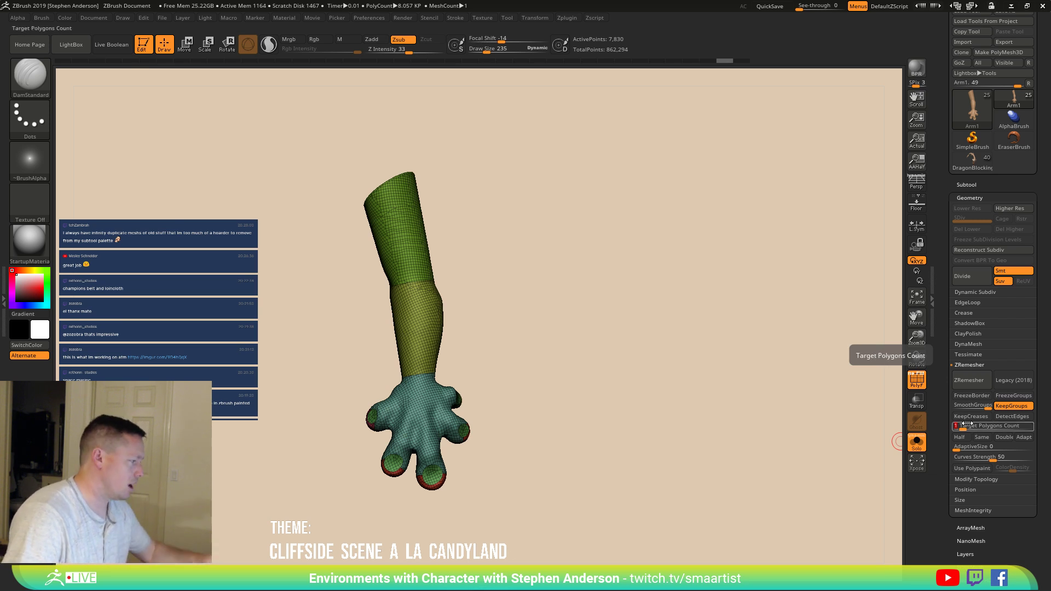
{"action": "left_click", "coordinate": [968, 381]}
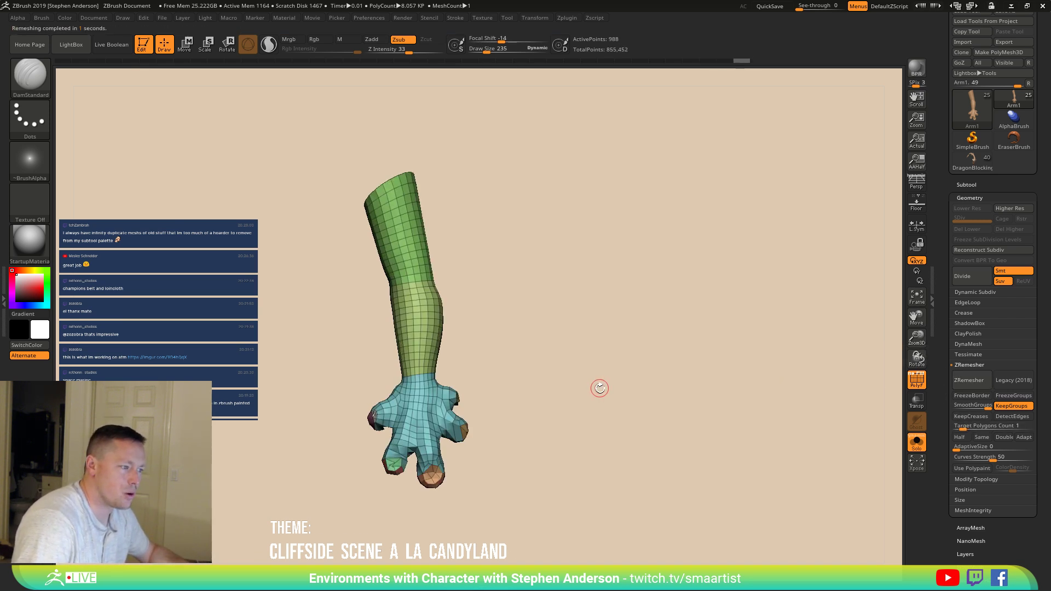
{"action": "left_click_drag", "start_coordinate": [568, 387], "coordinate": [586, 415]}
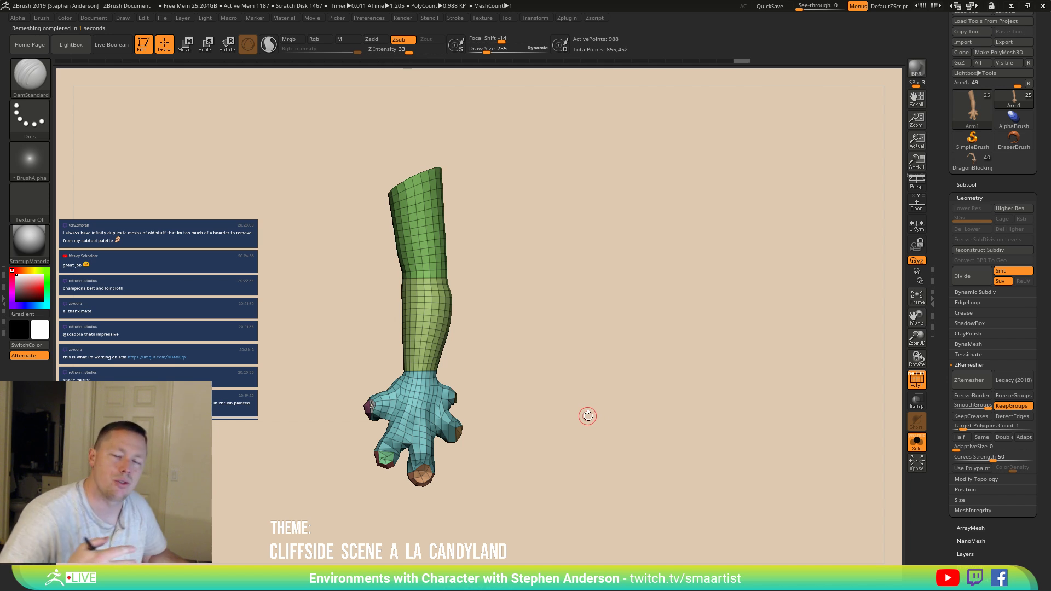
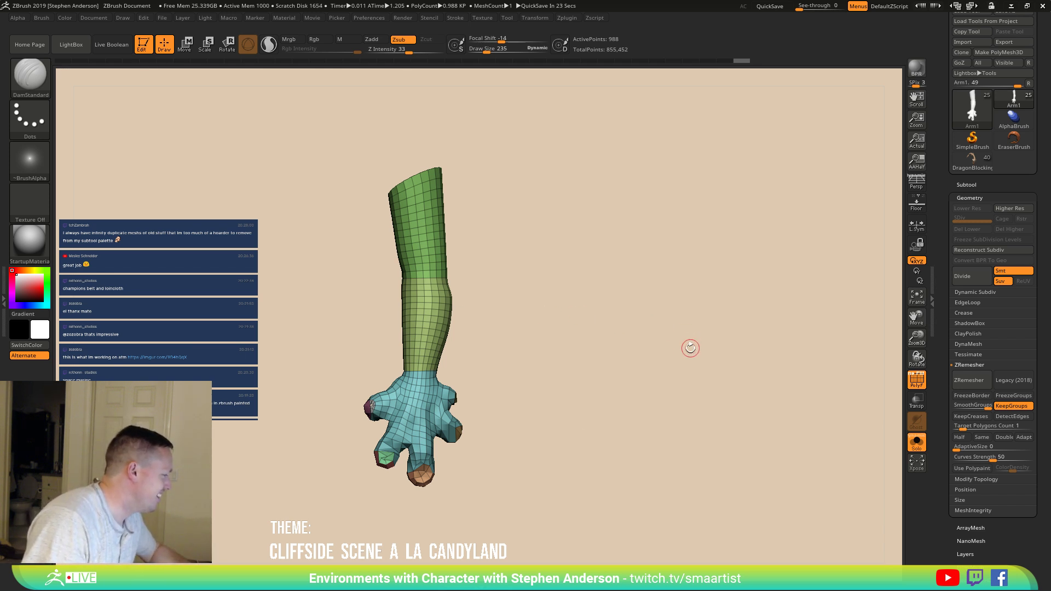
{"action": "right_click_drag", "start_coordinate": [645, 363], "coordinate": [454, 320]}
{"action": "right_click_drag", "start_coordinate": [626, 287], "coordinate": [654, 333], "text": "alt"}
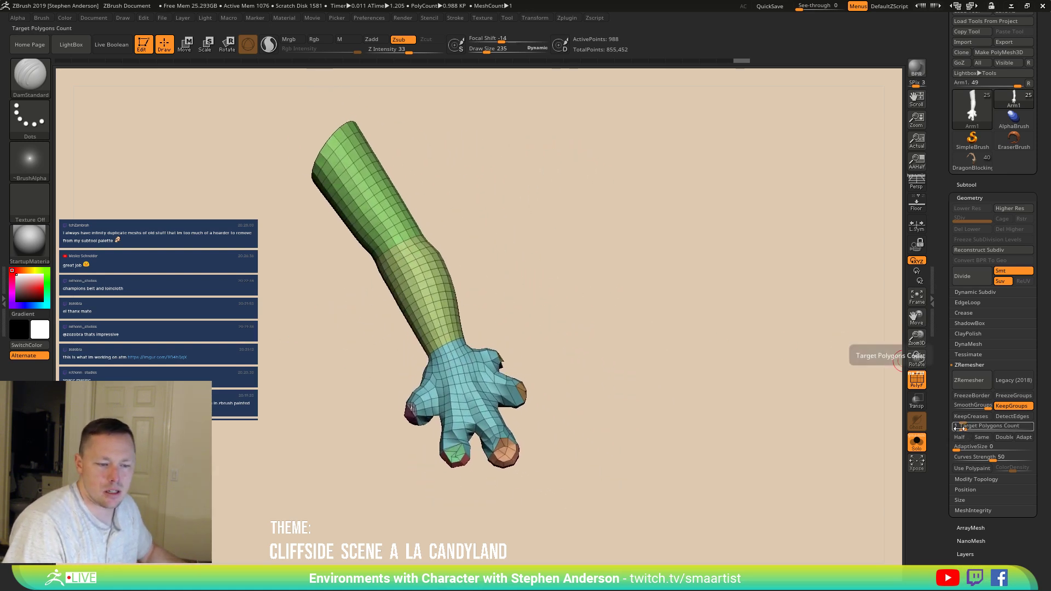
Step: Turn off KeepGroups and try remeshing the arm at a target polygons count of 0.1
{"action": "left_click_drag", "start_coordinate": [948, 428], "coordinate": [942, 431]}
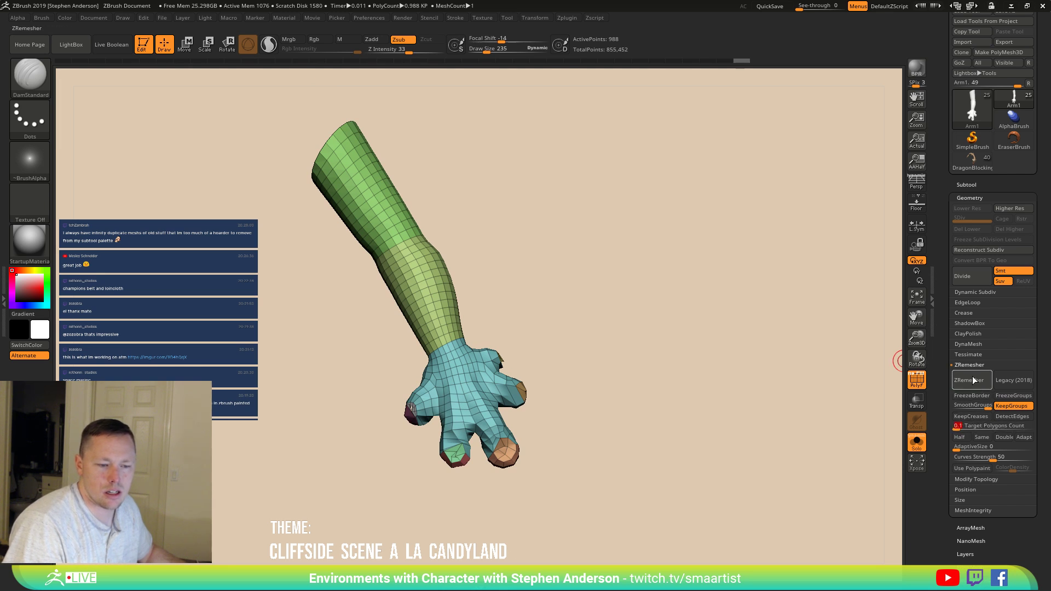
{"action": "left_click", "coordinate": [1010, 405]}
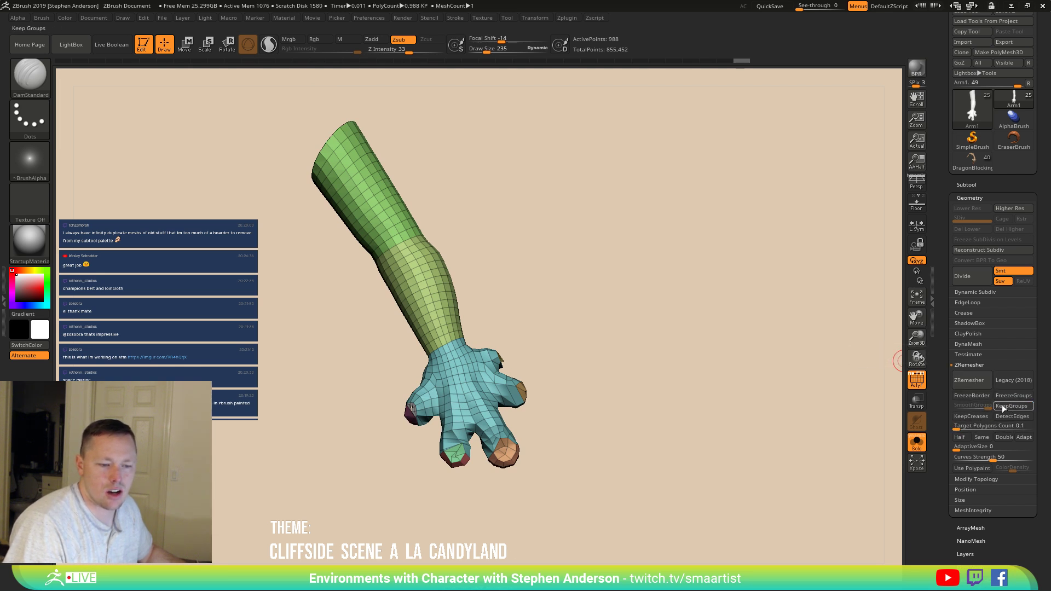
{"action": "left_click", "coordinate": [972, 380]}
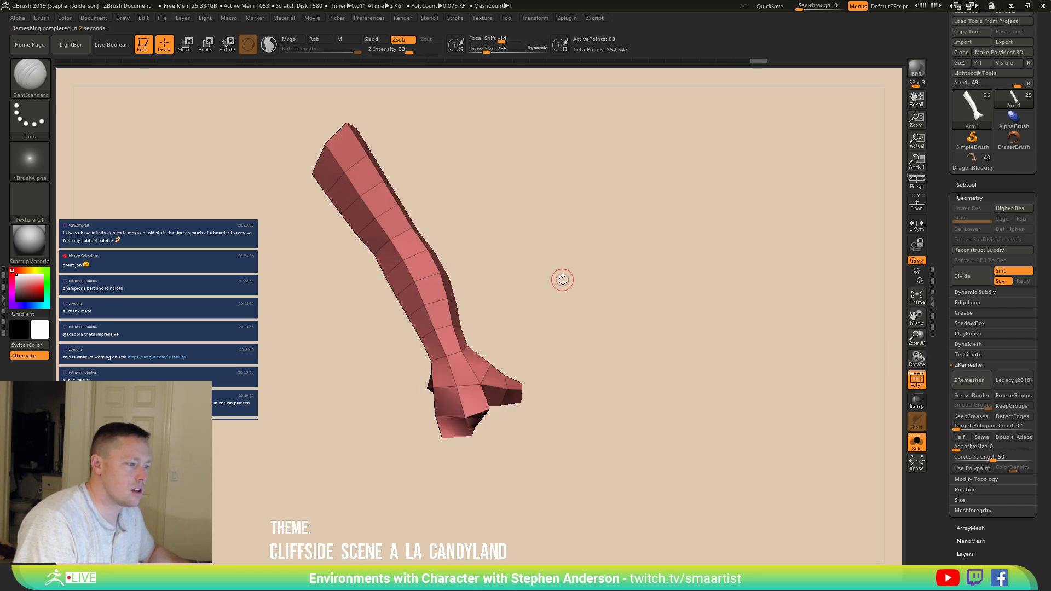
Step: Undo the coarse remesh, remesh the arm at a target polygons count of 1 without KeepGroups, and inspect the edge flow
{"action": "left_click", "coordinate": [966, 436]}
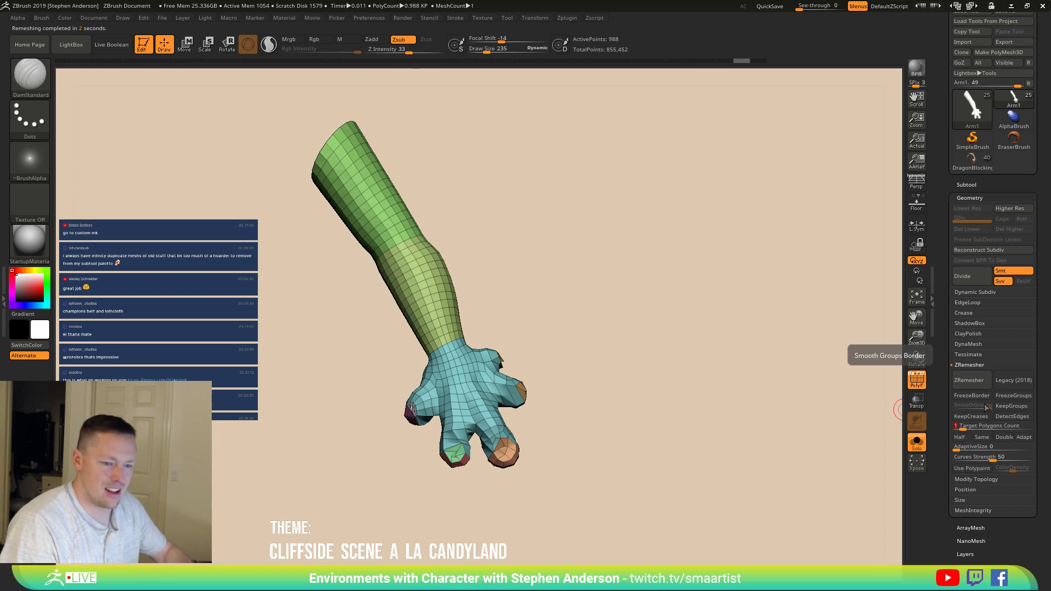
{"action": "left_click", "coordinate": [971, 380]}
{"action": "left_click_drag", "start_coordinate": [602, 283], "coordinate": [539, 292]}
{"action": "mouse_move", "coordinate": [459, 252]}
{"action": "left_mouse_down"}
{"action": "mouse_move", "coordinate": [470, 429]}
{"action": "mouse_move", "coordinate": [440, 316]}
{"action": "left_mouse_up"}
{"action": "right_click_drag", "start_coordinate": [440, 315], "coordinate": [441, 361], "text": "alt"}
{"action": "mouse_move", "coordinate": [432, 268]}
{"action": "right_mouse_down", "text": "ctrl"}
{"action": "mouse_move", "coordinate": [443, 308]}
{"action": "mouse_move", "coordinate": [474, 302]}
{"action": "mouse_move", "coordinate": [414, 348]}
{"action": "mouse_move", "coordinate": [363, 356]}
{"action": "mouse_move", "coordinate": [440, 366]}
{"action": "mouse_move", "coordinate": [446, 329]}
{"action": "mouse_move", "coordinate": [374, 321]}
{"action": "mouse_move", "coordinate": [376, 291]}
{"action": "right_mouse_up", "text": "ctrl"}
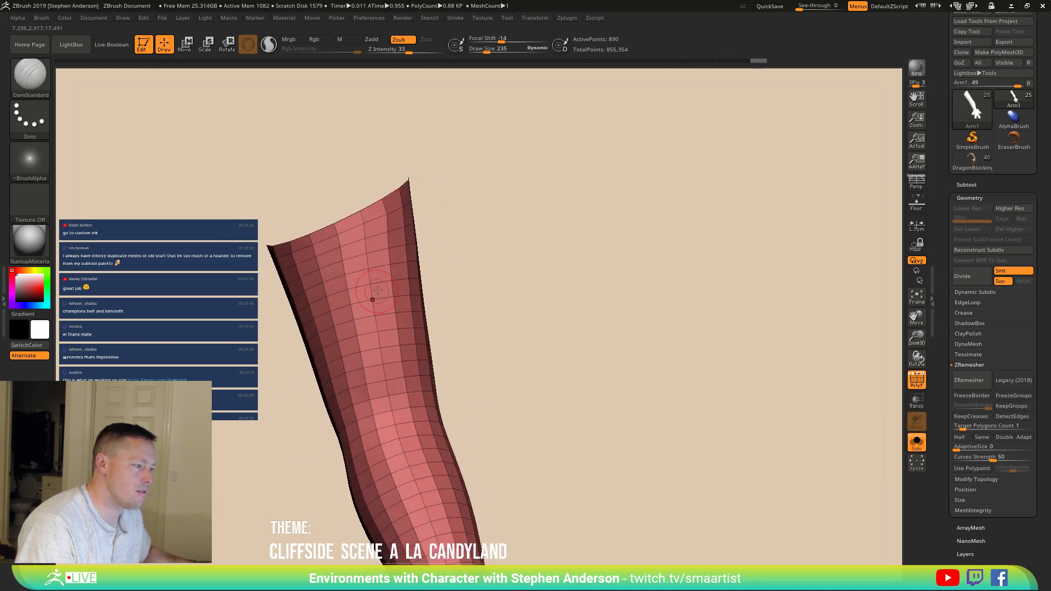
{"action": "right_click_drag", "start_coordinate": [388, 239], "coordinate": [424, 370]}
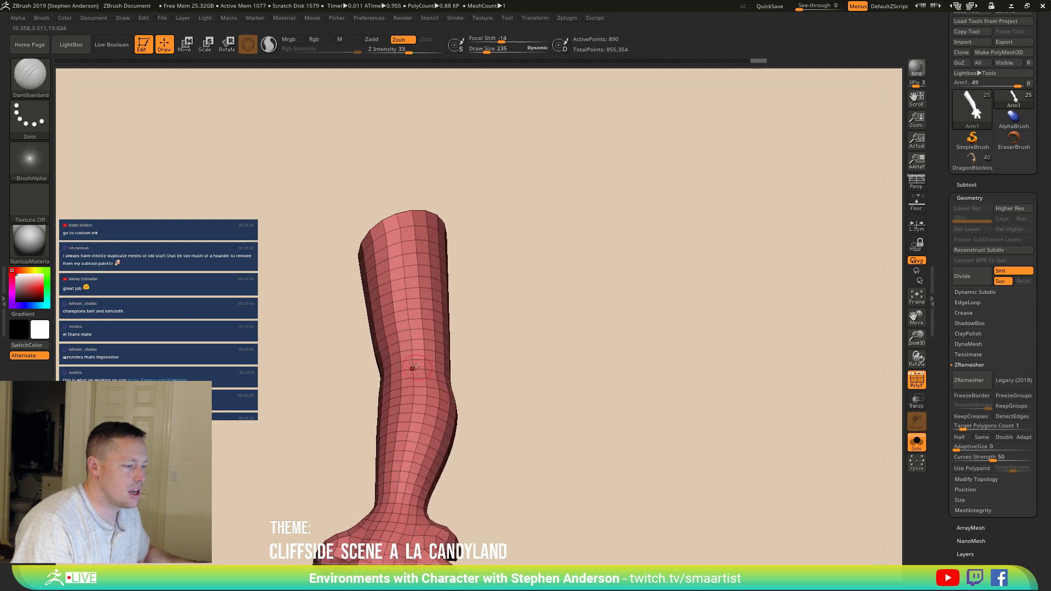
{"action": "mouse_move", "coordinate": [439, 262]}
{"action": "right_mouse_down"}
{"action": "mouse_move", "coordinate": [488, 317]}
{"action": "mouse_move", "coordinate": [443, 264]}
{"action": "right_mouse_up"}
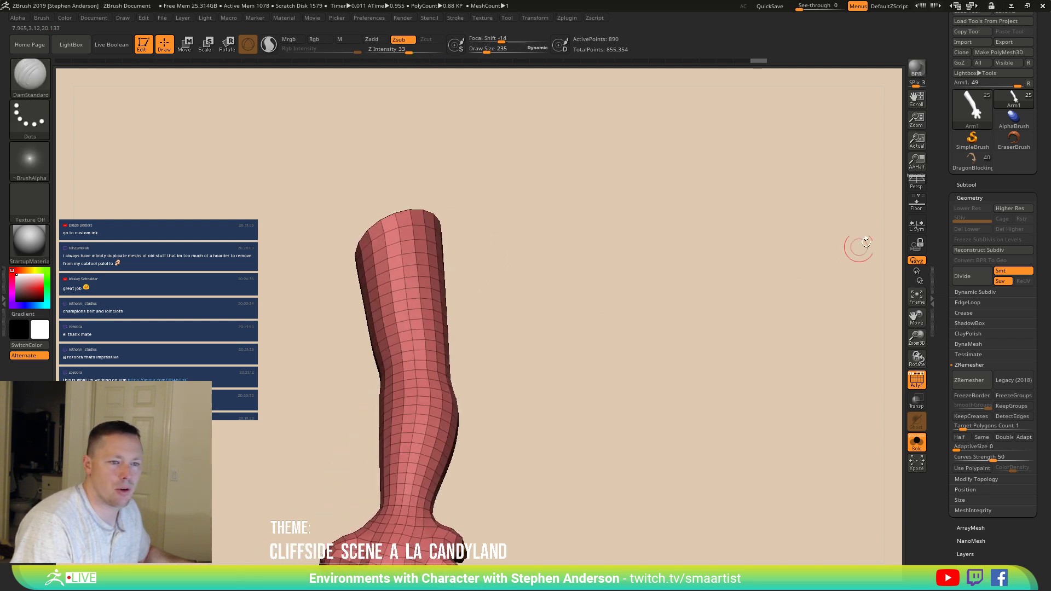
Step: Duplicate the low-poly remeshed Arm1 subtool so a copy of the clean topology is kept
{"action": "left_click", "coordinate": [969, 184]}
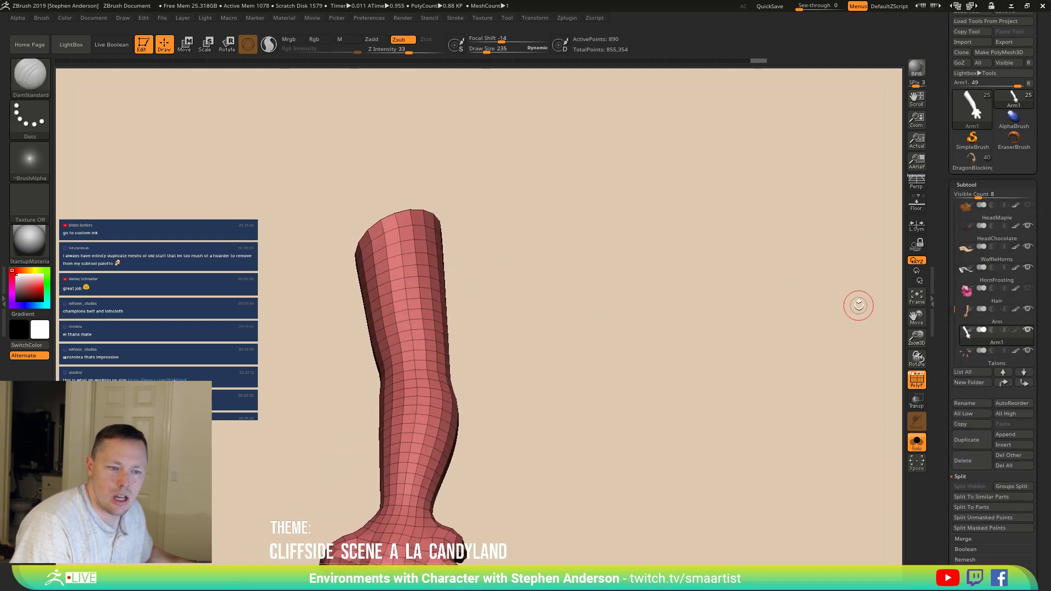
{"action": "left_click", "coordinate": [968, 318]}
{"action": "right_click_drag", "start_coordinate": [564, 313], "coordinate": [487, 293], "text": "ctrl"}
{"action": "right_click_drag", "start_coordinate": [487, 293], "coordinate": [572, 350], "text": "alt"}
{"action": "left_click", "coordinate": [966, 335]}
{"action": "key", "text": "ctrl"}
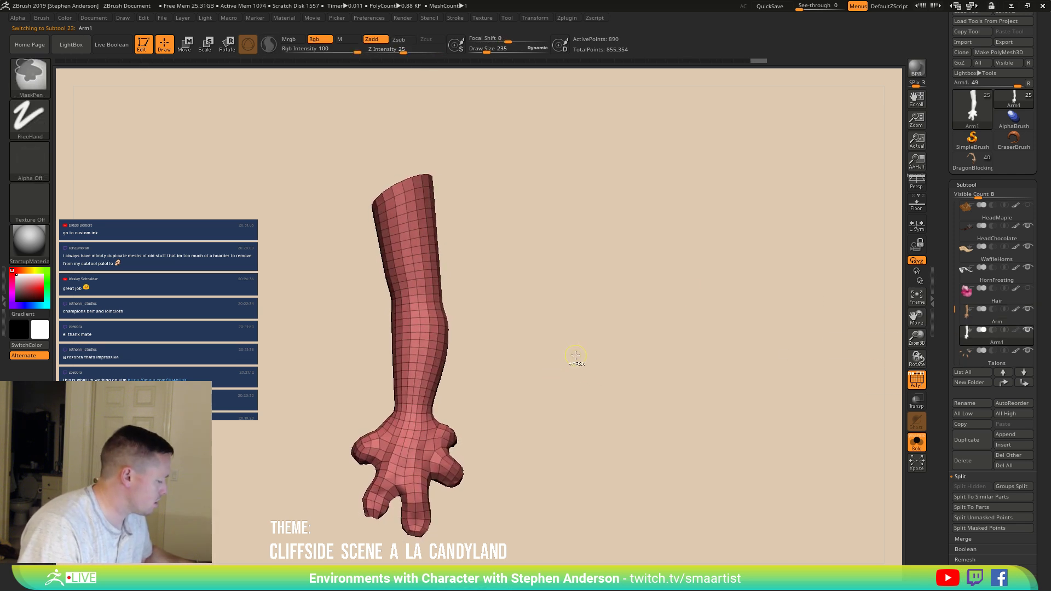
{"action": "key", "text": "ctrl+shift+d"}
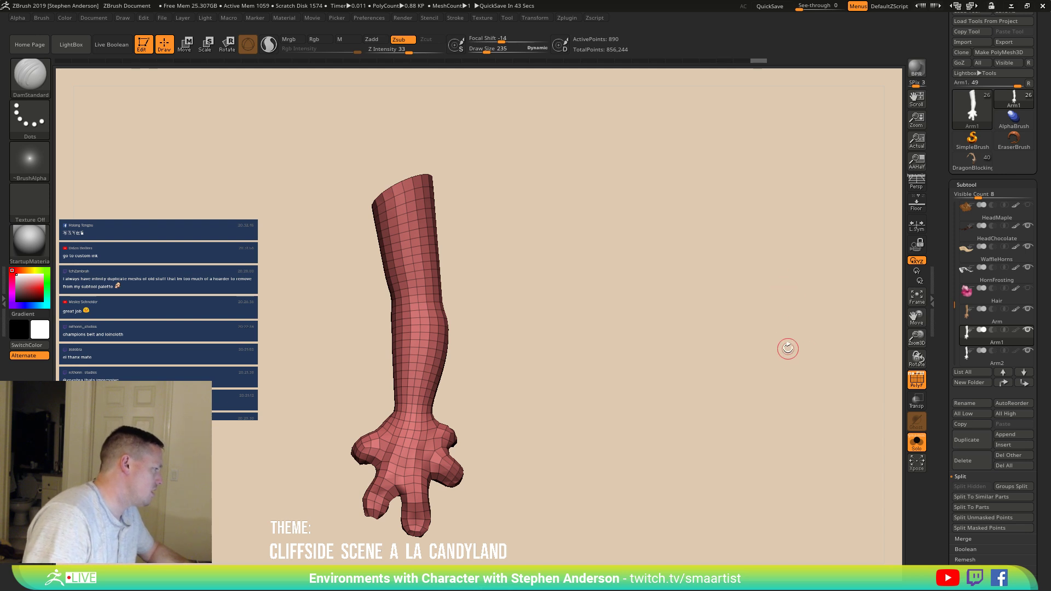
Step: Undo the remesh on Arm1 to restore the dense polygrouped arm, and examine the hand's polygroups from both sides
{"action": "left_click_drag", "start_coordinate": [781, 372], "coordinate": [733, 379]}
{"action": "key", "text": "ctrl+z"}
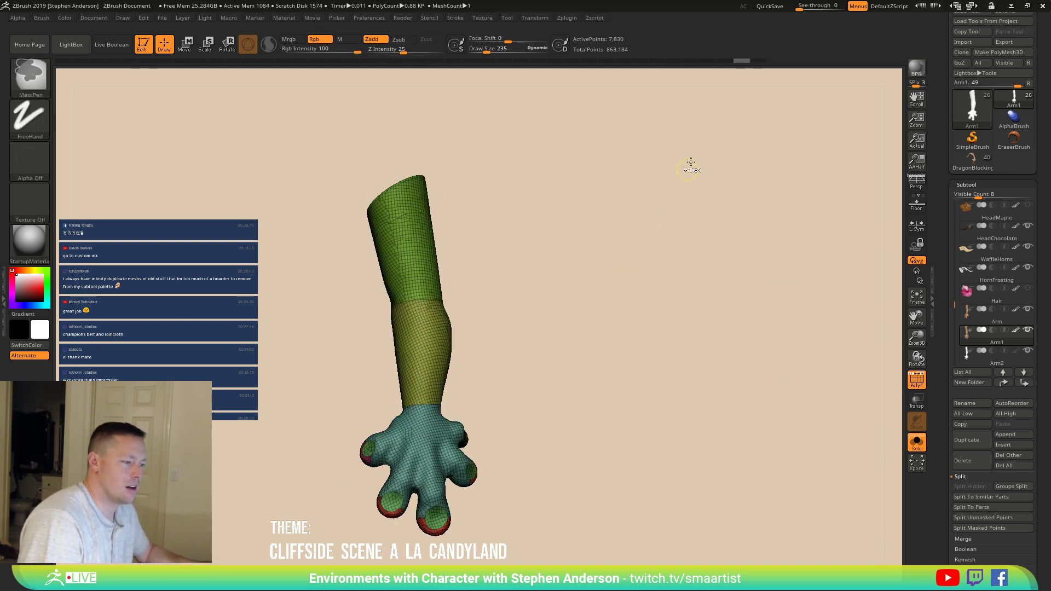
{"action": "key", "text": "ctrl+shift+z"}
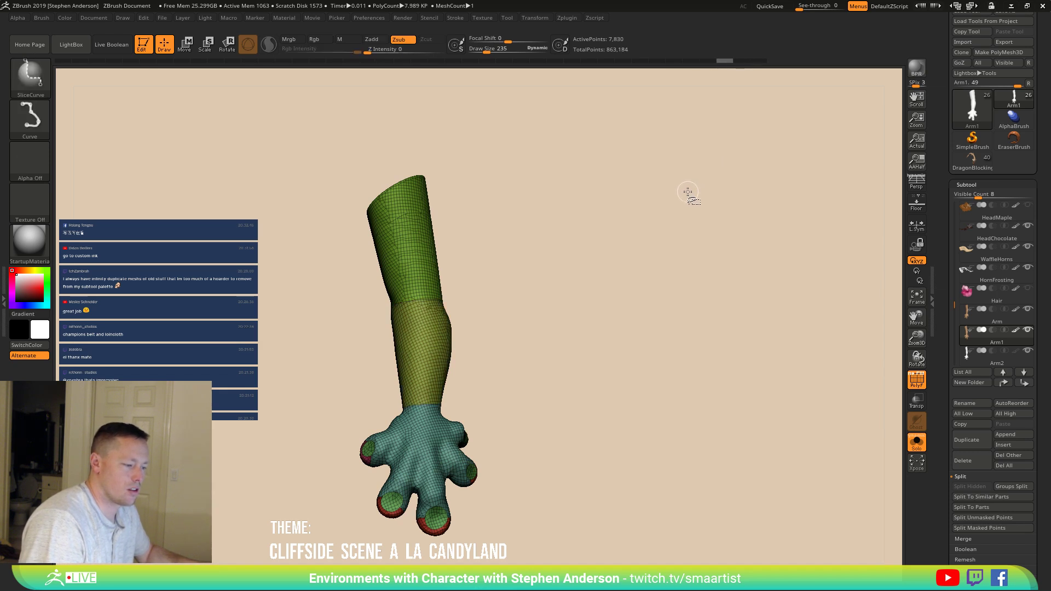
{"action": "left_click_drag", "start_coordinate": [687, 192], "coordinate": [606, 245]}
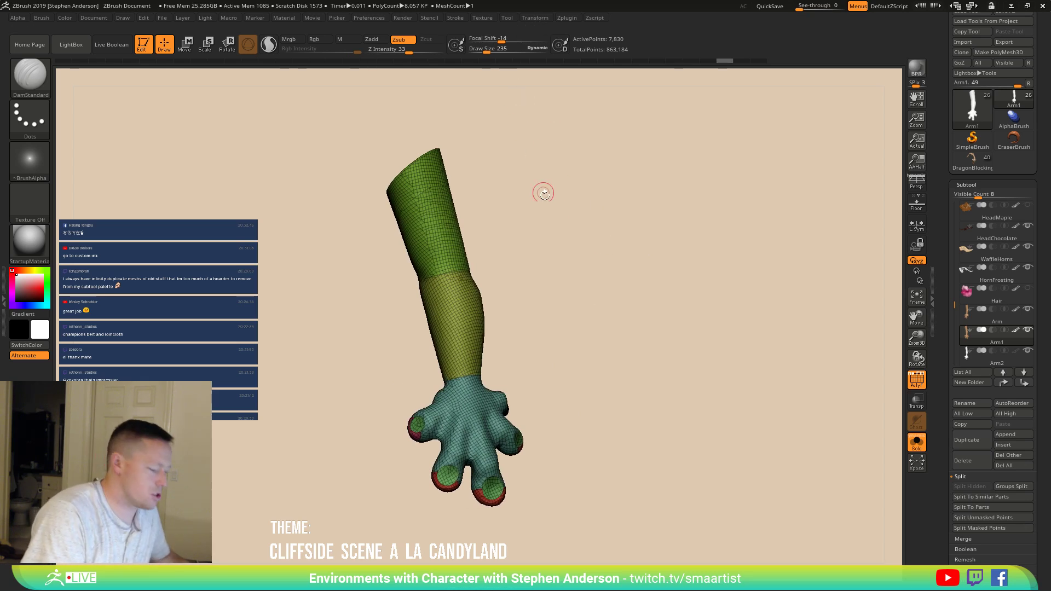
{"action": "mouse_move", "coordinate": [533, 194]}
{"action": "left_mouse_down"}
{"action": "mouse_move", "coordinate": [552, 216]}
{"action": "mouse_move", "coordinate": [654, 239]}
{"action": "left_mouse_up"}
{"action": "mouse_move", "coordinate": [655, 239]}
{"action": "right_mouse_down", "text": "ctrl"}
{"action": "mouse_move", "coordinate": [530, 399]}
{"action": "mouse_move", "coordinate": [601, 450]}
{"action": "right_mouse_up", "text": "ctrl"}
{"action": "mouse_move", "coordinate": [601, 449]}
{"action": "left_mouse_down", "text": "alt"}
{"action": "mouse_move", "coordinate": [701, 146]}
{"action": "mouse_move", "coordinate": [675, 265]}
{"action": "mouse_move", "coordinate": [641, 277]}
{"action": "left_mouse_up", "text": "alt"}
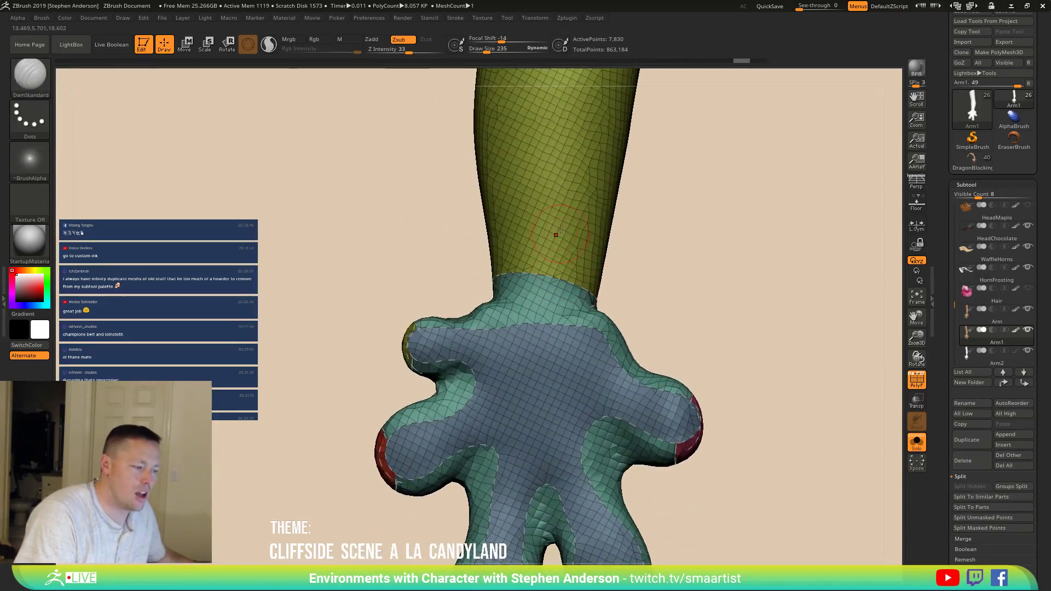
{"action": "right_click_drag", "start_coordinate": [559, 236], "coordinate": [569, 181], "text": "ctrl"}
{"action": "mouse_move", "coordinate": [553, 372]}
{"action": "right_mouse_down", "text": "alt"}
{"action": "mouse_move", "coordinate": [465, 268]}
{"action": "mouse_move", "coordinate": [558, 283]}
{"action": "mouse_move", "coordinate": [544, 298]}
{"action": "mouse_move", "coordinate": [535, 291]}
{"action": "mouse_move", "coordinate": [544, 310]}
{"action": "mouse_move", "coordinate": [533, 296]}
{"action": "mouse_move", "coordinate": [507, 298]}
{"action": "right_mouse_up", "text": "alt"}
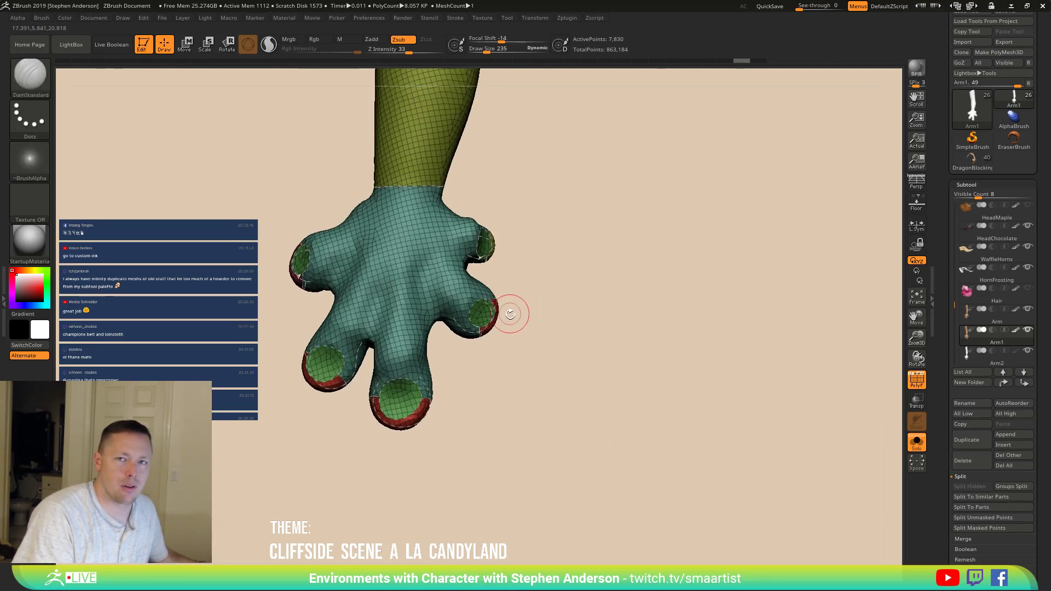
{"action": "right_click_drag", "start_coordinate": [400, 363], "coordinate": [420, 372]}
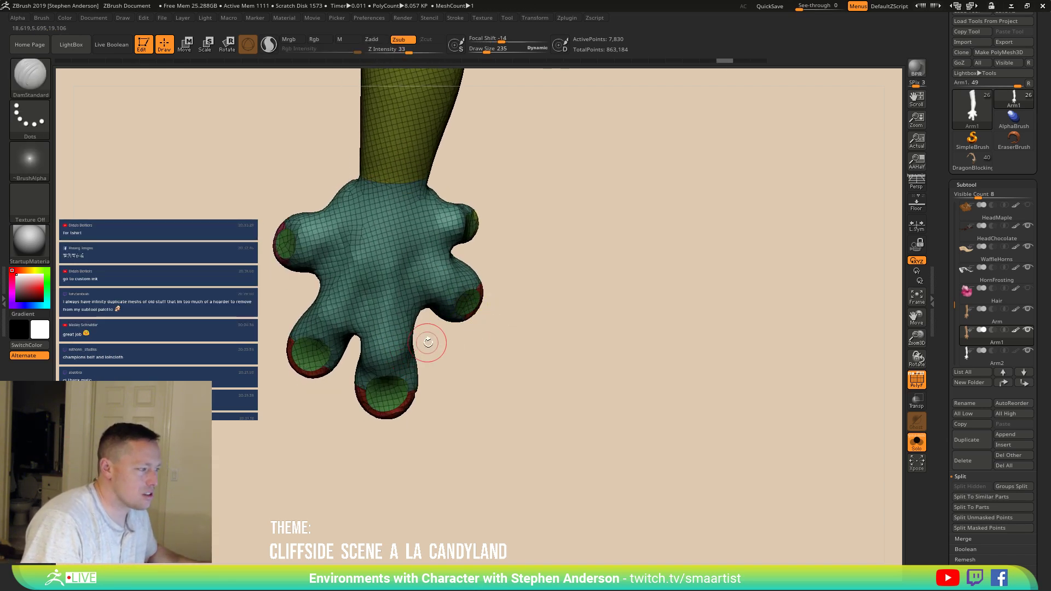
Step: Try slicing new polygroups across the two longest fingers and undo both cuts
{"action": "key", "text": "ctrl+shift"}
{"action": "left_click_drag", "start_coordinate": [492, 360], "coordinate": [271, 276], "text": "ctrl+shift"}
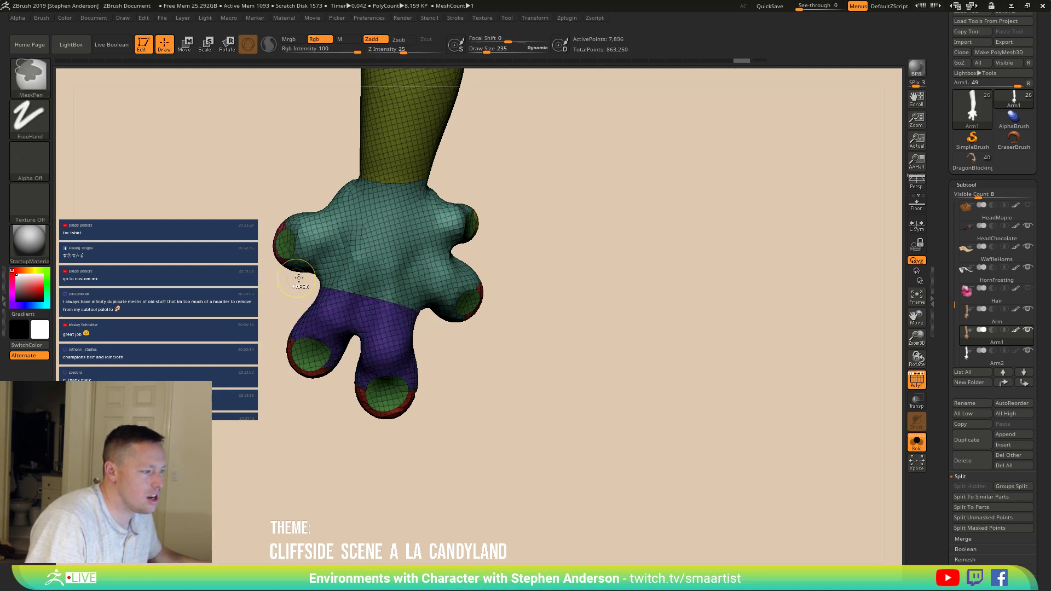
{"action": "mouse_move", "coordinate": [290, 271]}
{"action": "right_mouse_down"}
{"action": "mouse_move", "coordinate": [521, 300]}
{"action": "mouse_move", "coordinate": [569, 290]}
{"action": "right_mouse_up"}
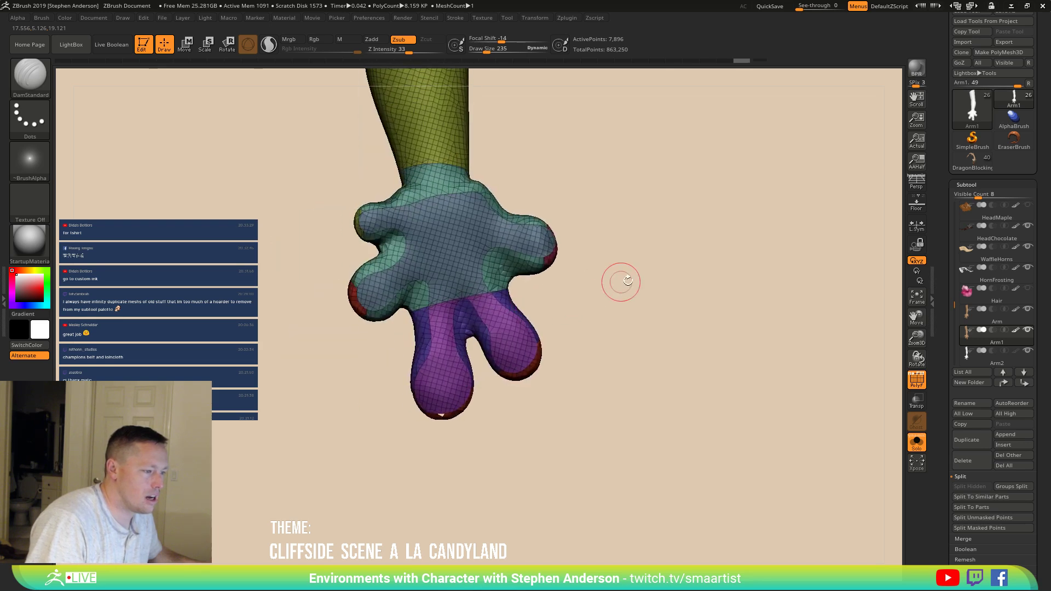
{"action": "key", "text": "ctrl"}
{"action": "key", "text": "ctrl+z"}
{"action": "mouse_move", "coordinate": [622, 263]}
{"action": "right_mouse_down"}
{"action": "mouse_move", "coordinate": [540, 273]}
{"action": "mouse_move", "coordinate": [430, 343]}
{"action": "right_mouse_up"}
{"action": "mouse_move", "coordinate": [429, 343]}
{"action": "left_mouse_down", "text": "ctrl+shift"}
{"action": "mouse_move", "coordinate": [345, 300]}
{"action": "mouse_move", "coordinate": [362, 312]}
{"action": "mouse_move", "coordinate": [348, 351]}
{"action": "mouse_move", "coordinate": [359, 351]}
{"action": "left_mouse_up", "text": "ctrl+shift"}
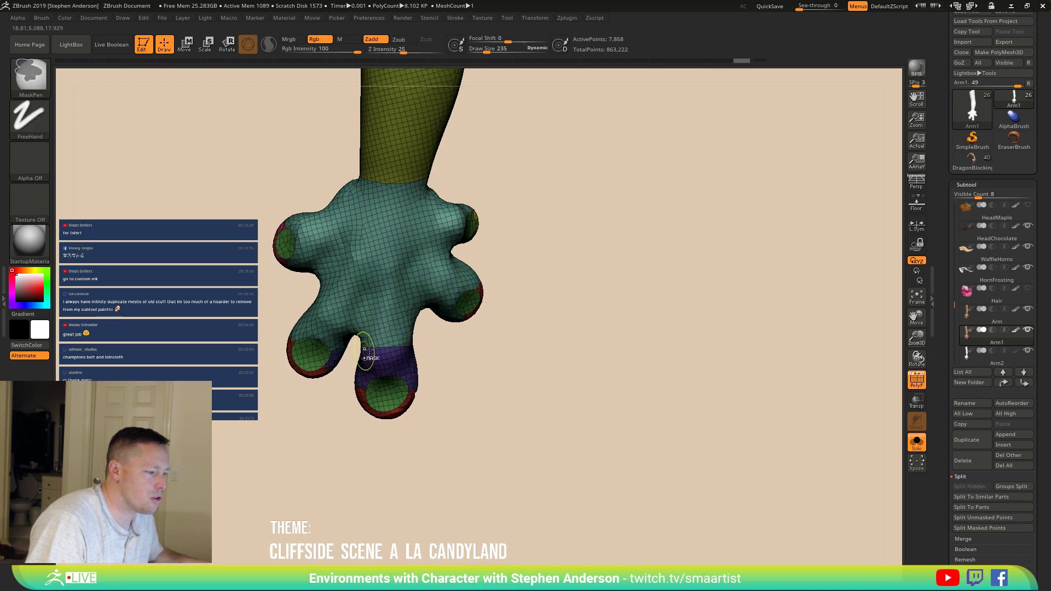
{"action": "key", "text": "ctrl+z"}
Step: Slice across the ends of the two longest fingers with SliceCurve to give them their own polygroup
{"action": "key", "text": "ctrl+shift"}
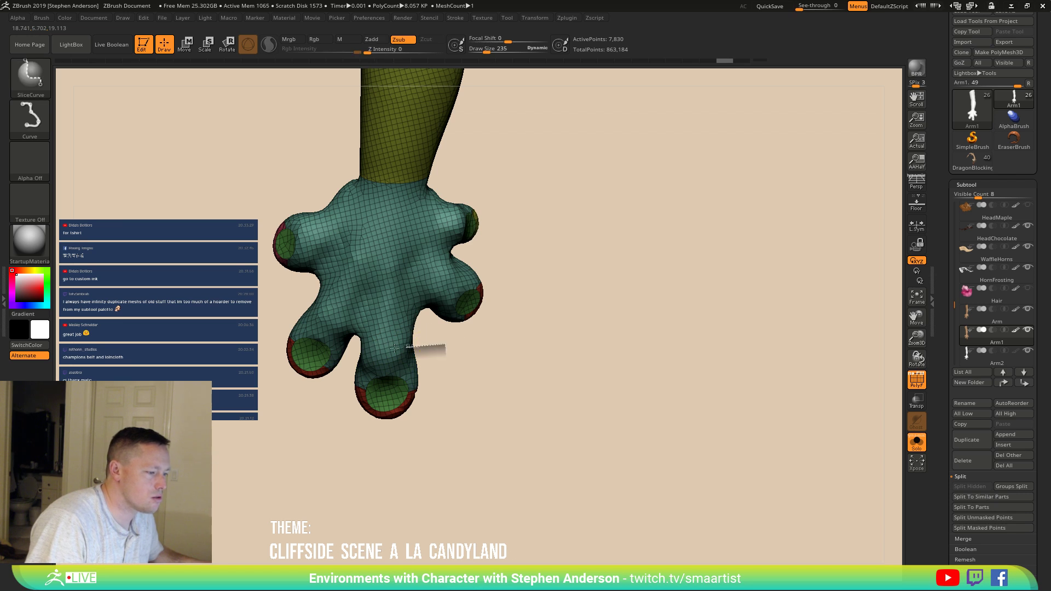
{"action": "mouse_move", "coordinate": [336, 326]}
{"action": "left_mouse_down", "text": "ctrl+shift"}
{"action": "mouse_move", "coordinate": [265, 277]}
{"action": "mouse_move", "coordinate": [261, 292]}
{"action": "left_mouse_up", "text": "ctrl+shift"}
{"action": "mouse_move", "coordinate": [486, 377]}
{"action": "left_mouse_down"}
{"action": "mouse_move", "coordinate": [625, 374]}
{"action": "mouse_move", "coordinate": [567, 357]}
{"action": "mouse_move", "coordinate": [500, 357]}
{"action": "mouse_move", "coordinate": [525, 347]}
{"action": "mouse_move", "coordinate": [513, 386]}
{"action": "left_mouse_up"}
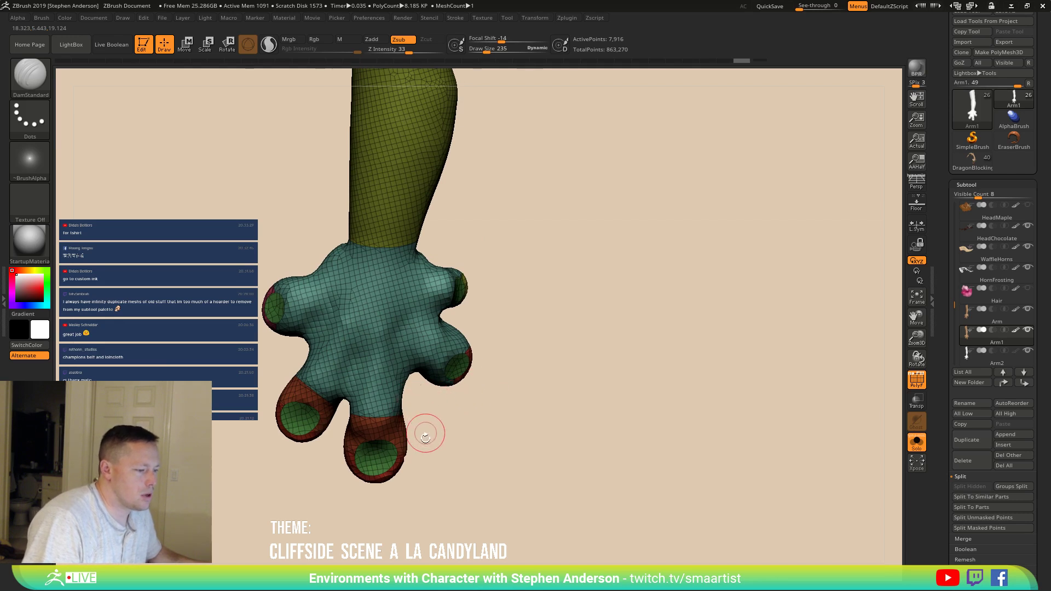
Step: Slice off the hand's remaining outer fingers on both sides of the palm as separate polygroups
{"action": "left_click_drag", "start_coordinate": [432, 496], "coordinate": [419, 376], "text": "ctrl+shift"}
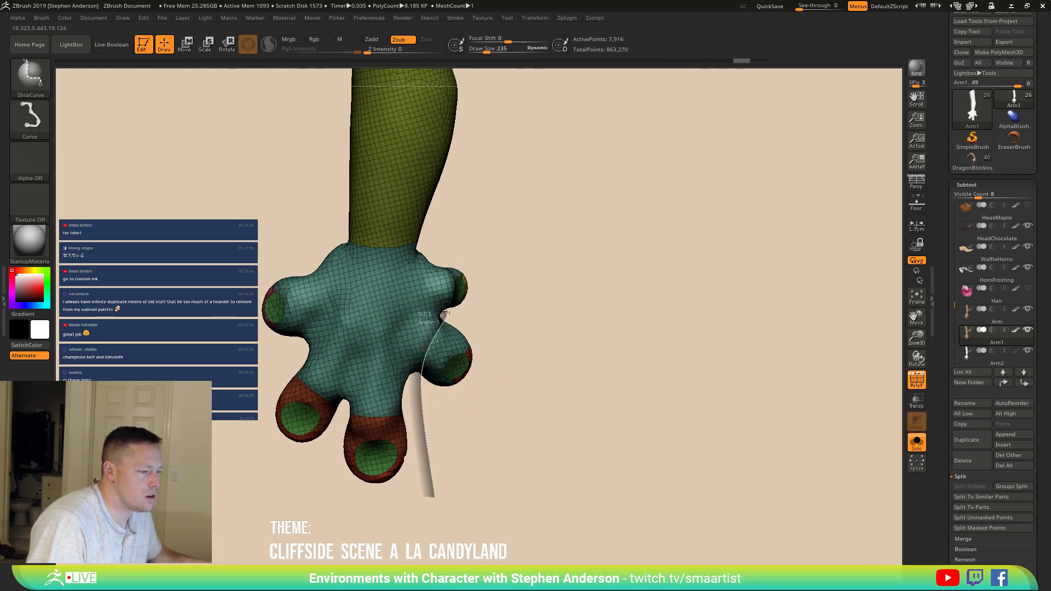
{"action": "mouse_move", "coordinate": [435, 280]}
{"action": "left_mouse_down", "text": "ctrl+shift"}
{"action": "mouse_move", "coordinate": [440, 248]}
{"action": "mouse_move", "coordinate": [563, 129]}
{"action": "mouse_move", "coordinate": [556, 140]}
{"action": "left_mouse_up", "text": "ctrl+shift"}
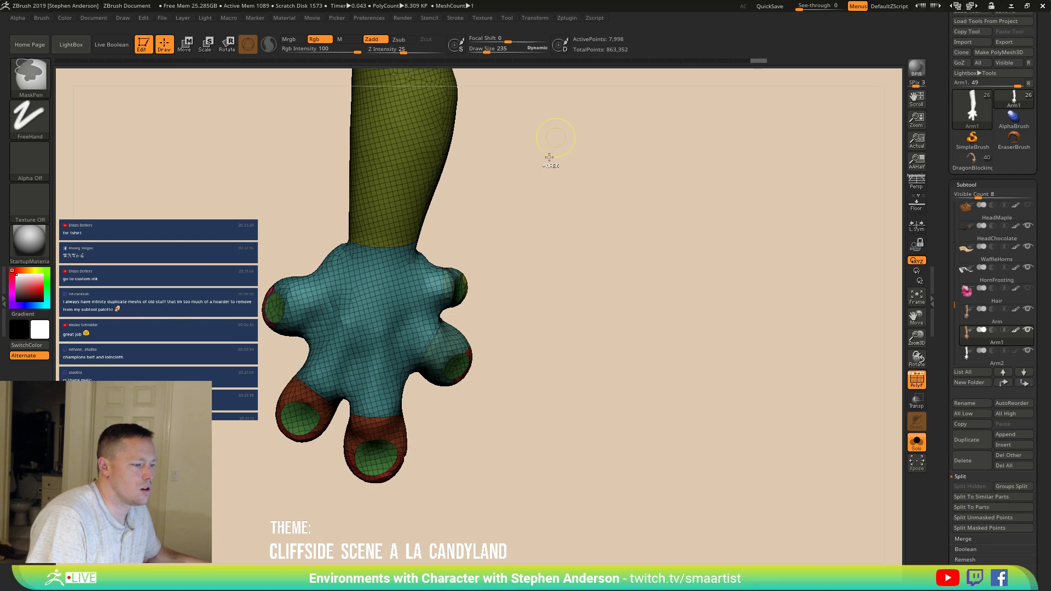
{"action": "mouse_move", "coordinate": [579, 314]}
{"action": "left_mouse_down"}
{"action": "mouse_move", "coordinate": [525, 295]}
{"action": "mouse_move", "coordinate": [464, 303]}
{"action": "mouse_move", "coordinate": [475, 303]}
{"action": "left_mouse_up"}
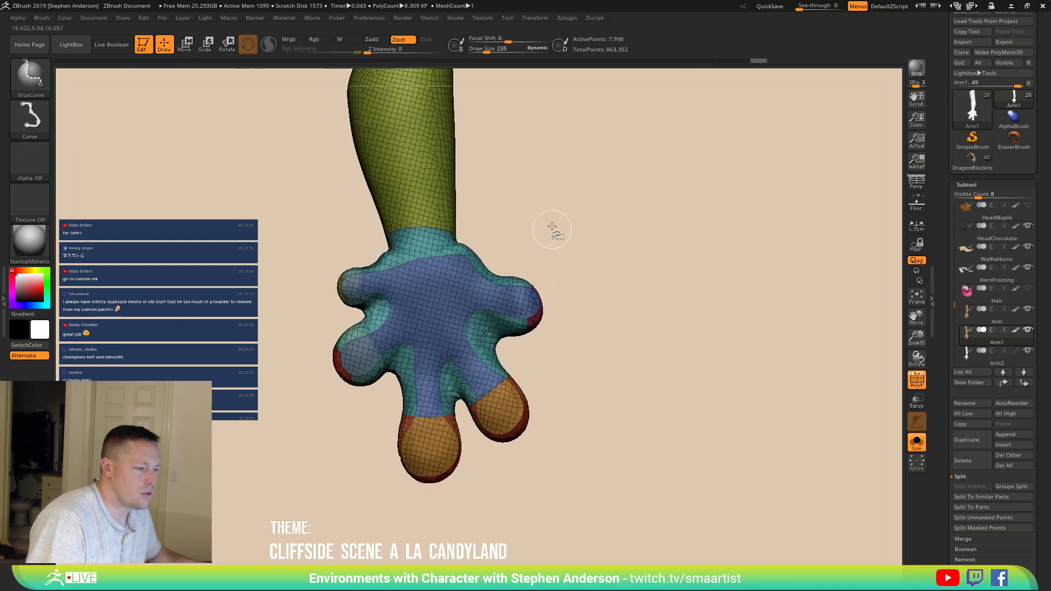
{"action": "mouse_move", "coordinate": [490, 161]}
{"action": "left_mouse_down", "text": "ctrl+shift"}
{"action": "mouse_move", "coordinate": [505, 270]}
{"action": "mouse_move", "coordinate": [559, 228]}
{"action": "mouse_move", "coordinate": [594, 226]}
{"action": "mouse_move", "coordinate": [510, 240]}
{"action": "mouse_move", "coordinate": [506, 263]}
{"action": "left_mouse_up", "text": "ctrl+shift"}
{"action": "mouse_move", "coordinate": [496, 310]}
{"action": "left_mouse_down", "text": "ctrl+shift"}
{"action": "mouse_move", "coordinate": [497, 337]}
{"action": "mouse_move", "coordinate": [559, 404]}
{"action": "left_mouse_up", "text": "ctrl+shift"}
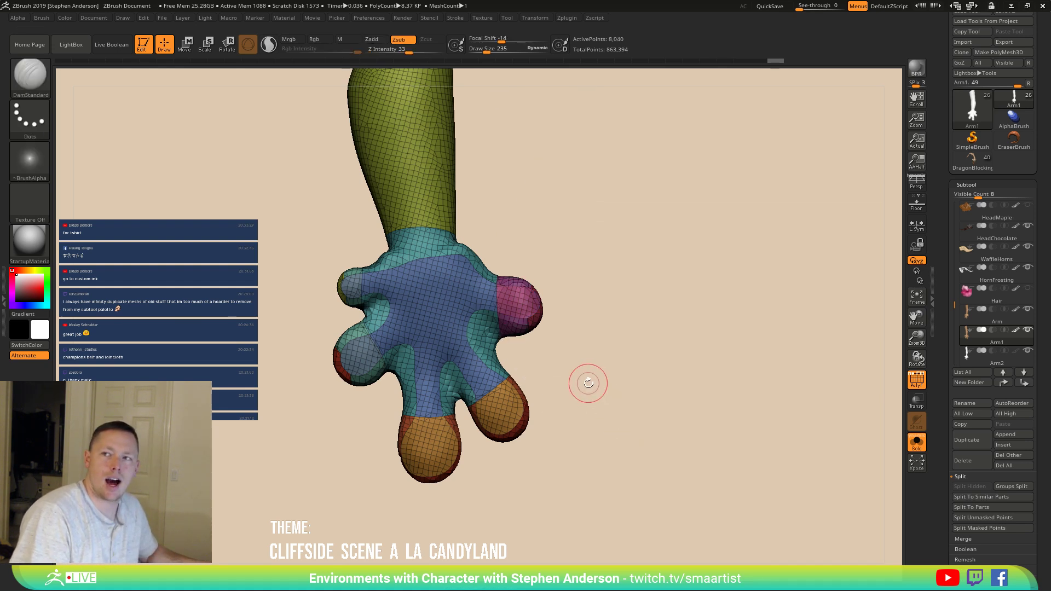
{"action": "mouse_move", "coordinate": [608, 345]}
{"action": "left_mouse_down"}
{"action": "mouse_move", "coordinate": [505, 347]}
{"action": "mouse_move", "coordinate": [688, 314]}
{"action": "mouse_move", "coordinate": [655, 302]}
{"action": "left_mouse_up"}
{"action": "key", "text": "shift"}
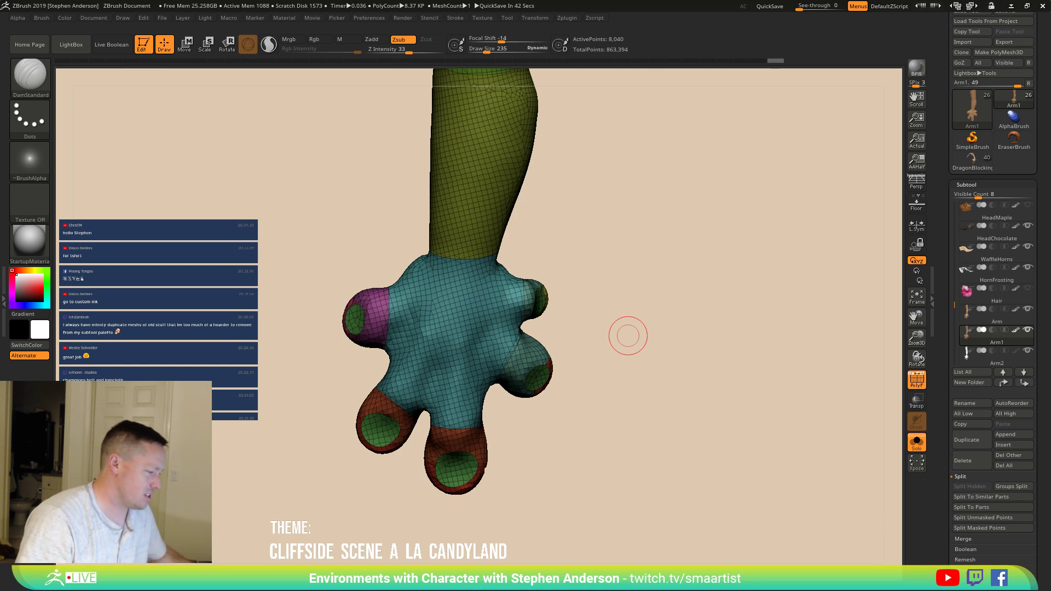
Step: Isolate the teal hand polygroup, slice it lengthwise from the side, and show the whole arm again
{"action": "left_click_drag", "start_coordinate": [624, 235], "coordinate": [638, 340], "text": "alt"}
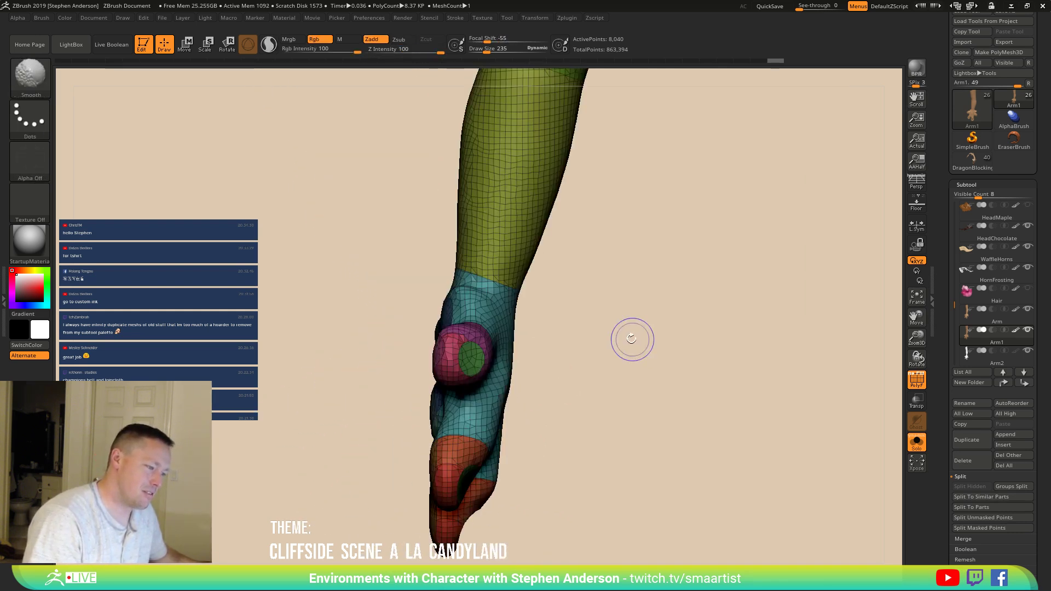
{"action": "left_click", "coordinate": [486, 298], "text": "ctrl+shift"}
{"action": "left_click_drag", "start_coordinate": [509, 204], "coordinate": [471, 293], "text": "ctrl+shift"}
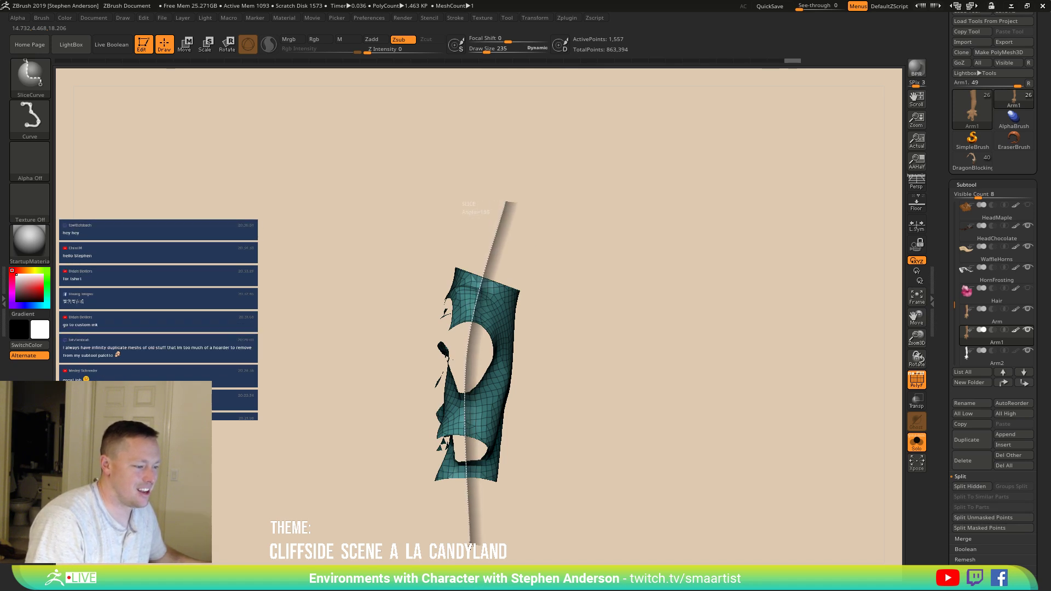
{"action": "left_click_drag", "start_coordinate": [469, 544], "coordinate": [470, 546], "text": "ctrl+shift"}
{"action": "mouse_move", "coordinate": [742, 342]}
{"action": "left_mouse_down"}
{"action": "mouse_move", "coordinate": [691, 305]}
{"action": "mouse_move", "coordinate": [645, 298]}
{"action": "mouse_move", "coordinate": [649, 283]}
{"action": "mouse_move", "coordinate": [636, 284]}
{"action": "mouse_move", "coordinate": [678, 290]}
{"action": "mouse_move", "coordinate": [615, 301]}
{"action": "mouse_move", "coordinate": [629, 297]}
{"action": "mouse_move", "coordinate": [610, 284]}
{"action": "mouse_move", "coordinate": [629, 296]}
{"action": "mouse_move", "coordinate": [607, 339]}
{"action": "left_mouse_up"}
{"action": "left_click", "coordinate": [682, 281], "text": "ctrl+shift"}
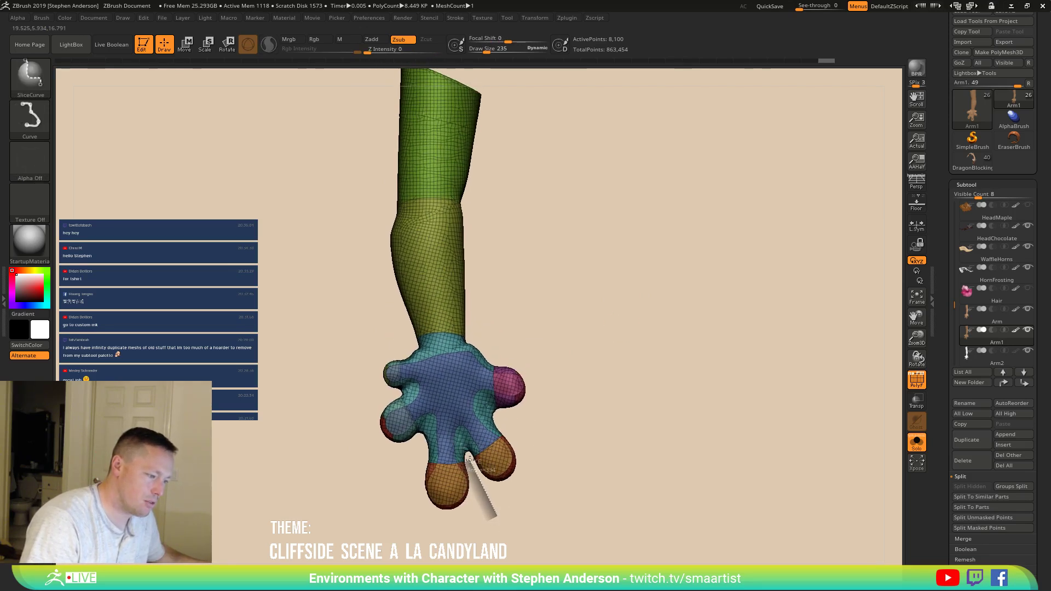
Step: Slice the entire arm lengthwise, from between the two longest fingers up through the top of the upper arm
{"action": "left_click_drag", "start_coordinate": [450, 389], "coordinate": [439, 121], "text": "ctrl+shift"}
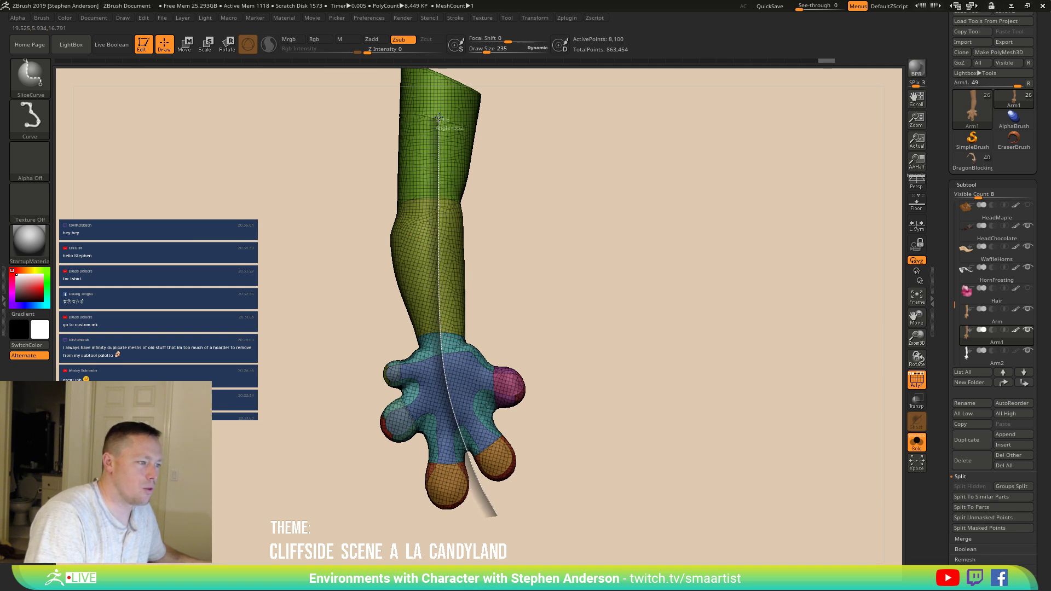
{"action": "left_click_drag", "start_coordinate": [439, 70], "coordinate": [439, 70], "text": "ctrl+shift"}
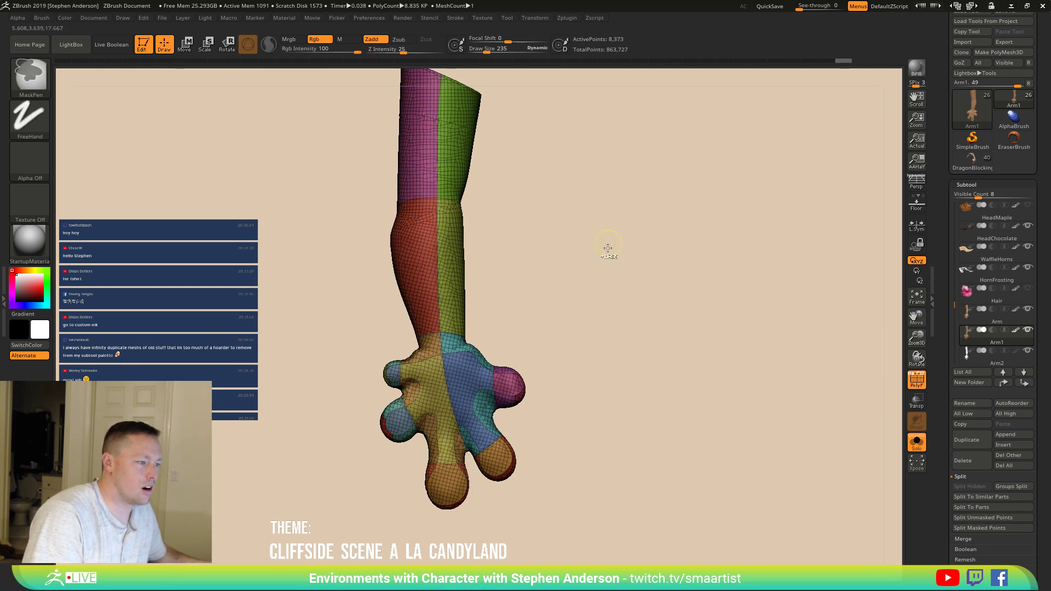
{"action": "mouse_move", "coordinate": [584, 270]}
{"action": "left_mouse_down"}
{"action": "mouse_move", "coordinate": [551, 270]}
{"action": "mouse_move", "coordinate": [659, 261]}
{"action": "mouse_move", "coordinate": [635, 236]}
{"action": "mouse_move", "coordinate": [633, 245]}
{"action": "left_mouse_up"}
Step: Try slicing across the middle of the forearm and upper arm, and undo both cuts
{"action": "mouse_move", "coordinate": [688, 286]}
{"action": "left_mouse_down", "text": "ctrl+shift"}
{"action": "mouse_move", "coordinate": [413, 272]}
{"action": "mouse_move", "coordinate": [429, 288]}
{"action": "mouse_move", "coordinate": [380, 292]}
{"action": "left_mouse_up", "text": "ctrl+shift"}
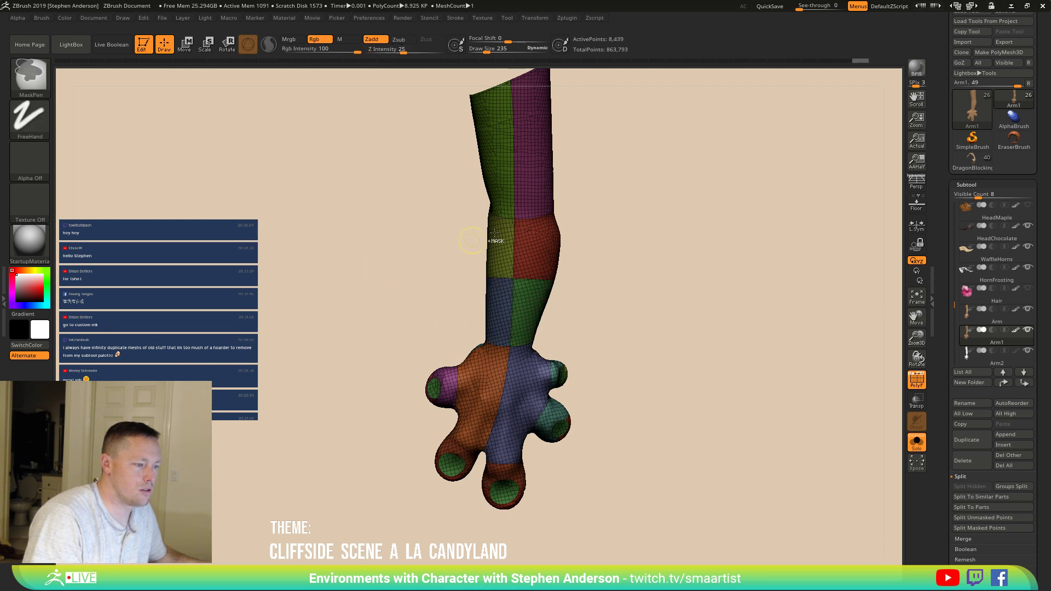
{"action": "left_click_drag", "start_coordinate": [630, 122], "coordinate": [376, 165], "text": "ctrl+shift"}
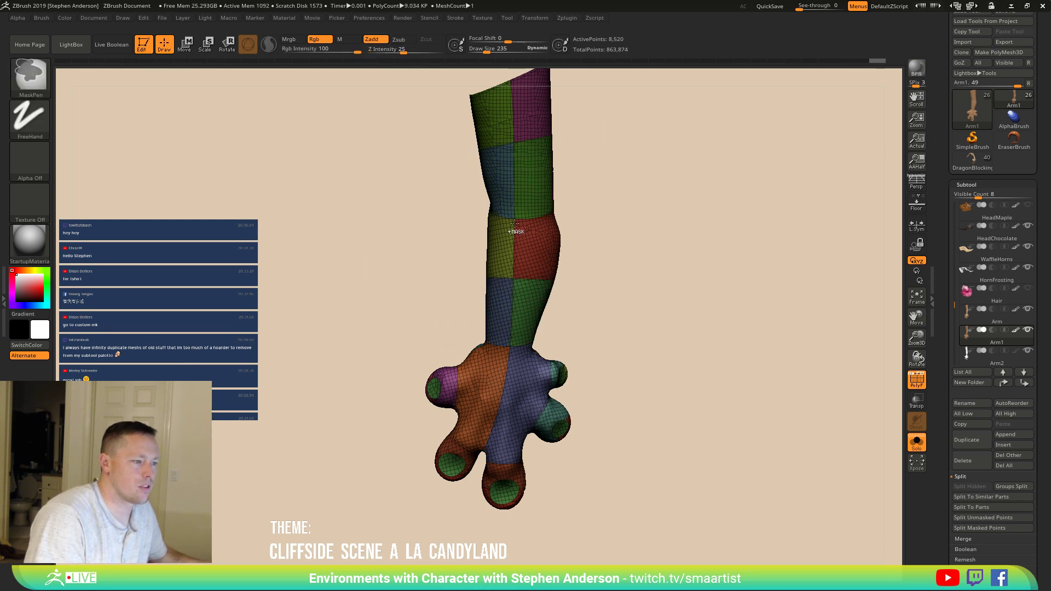
{"action": "mouse_move", "coordinate": [656, 258]}
{"action": "left_mouse_down"}
{"action": "mouse_move", "coordinate": [605, 235]}
{"action": "mouse_move", "coordinate": [731, 176]}
{"action": "left_mouse_up"}
{"action": "key", "text": "ctrl+z"}
{"action": "key", "text": "ctrl+z"}
Step: Slice across the middle of the forearm and upper arm to split each into two polygroup bands
{"action": "mouse_move", "coordinate": [578, 337]}
{"action": "left_mouse_down", "text": "ctrl+shift"}
{"action": "mouse_move", "coordinate": [395, 229]}
{"action": "mouse_move", "coordinate": [354, 235]}
{"action": "mouse_move", "coordinate": [356, 215]}
{"action": "mouse_move", "coordinate": [376, 218]}
{"action": "left_mouse_up", "text": "ctrl+shift"}
{"action": "left_click_drag", "start_coordinate": [639, 178], "coordinate": [424, 114], "text": "ctrl+shift"}
{"action": "mouse_move", "coordinate": [664, 237]}
{"action": "left_mouse_down"}
{"action": "mouse_move", "coordinate": [586, 223]}
{"action": "mouse_move", "coordinate": [612, 210]}
{"action": "mouse_move", "coordinate": [662, 230]}
{"action": "mouse_move", "coordinate": [610, 235]}
{"action": "left_mouse_up"}
Step: Isolate the forearm and upper-arm polygroups using SelectRect, leaving the hand hidden
{"action": "left_click", "coordinate": [514, 287], "text": "ctrl+shift"}
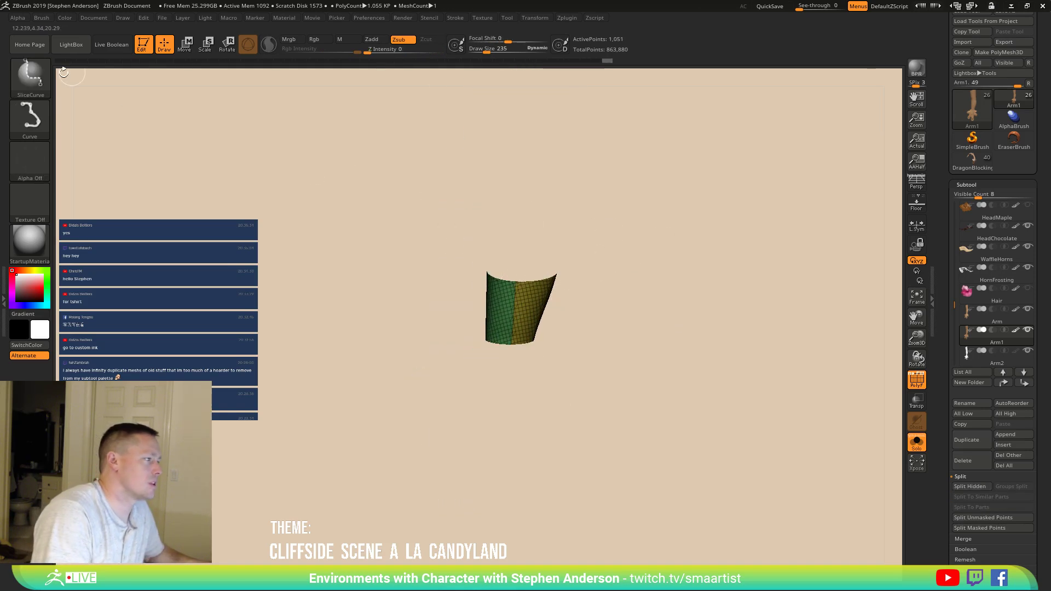
{"action": "left_click", "coordinate": [33, 77], "text": "ctrl+shift"}
{"action": "left_click", "coordinate": [85, 89], "text": "ctrl+shift"}
{"action": "left_click_drag", "start_coordinate": [634, 219], "coordinate": [655, 234], "text": "ctrl+shift"}
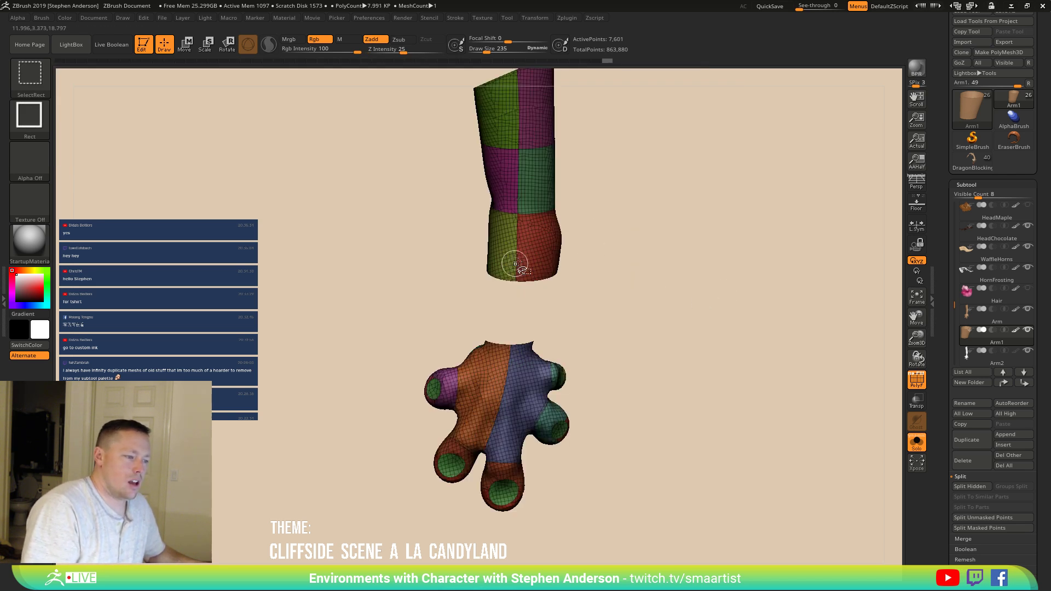
{"action": "left_click", "coordinate": [526, 223], "text": "ctrl+alt+shift"}
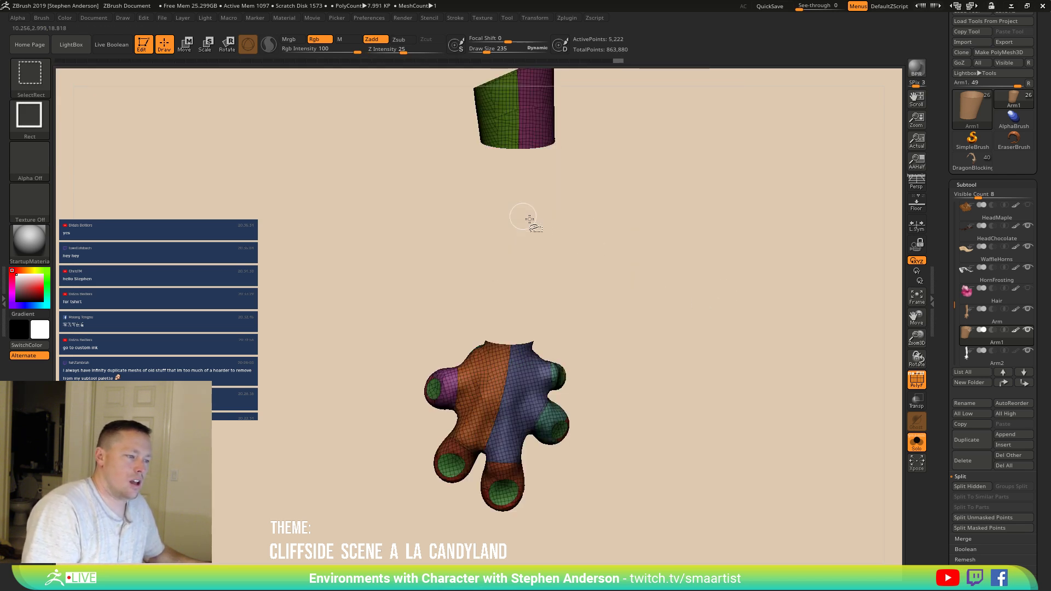
{"action": "left_click", "coordinate": [517, 143], "text": "ctrl+alt+shift"}
{"action": "left_click", "coordinate": [533, 134], "text": "ctrl+alt+shift"}
{"action": "left_click_drag", "start_coordinate": [574, 204], "coordinate": [667, 310]}
{"action": "left_click_drag", "start_coordinate": [574, 252], "coordinate": [389, 442], "text": "alt"}
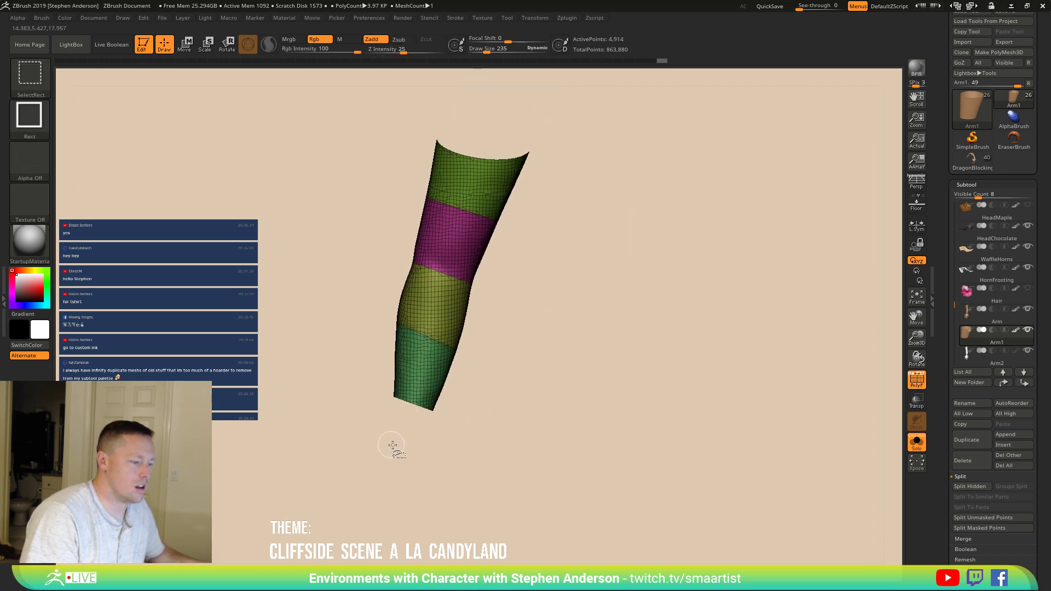
{"action": "left_click_drag", "start_coordinate": [410, 388], "coordinate": [367, 427], "text": "ctrl+shift"}
{"action": "left_click", "coordinate": [267, 298], "text": "ctrl+shift"}
Step: Slice the isolated arm lengthwise from the side with SliceCurve, show the whole mesh, and inspect the new polygroups
{"action": "left_click", "coordinate": [27, 74], "text": "ctrl+shift"}
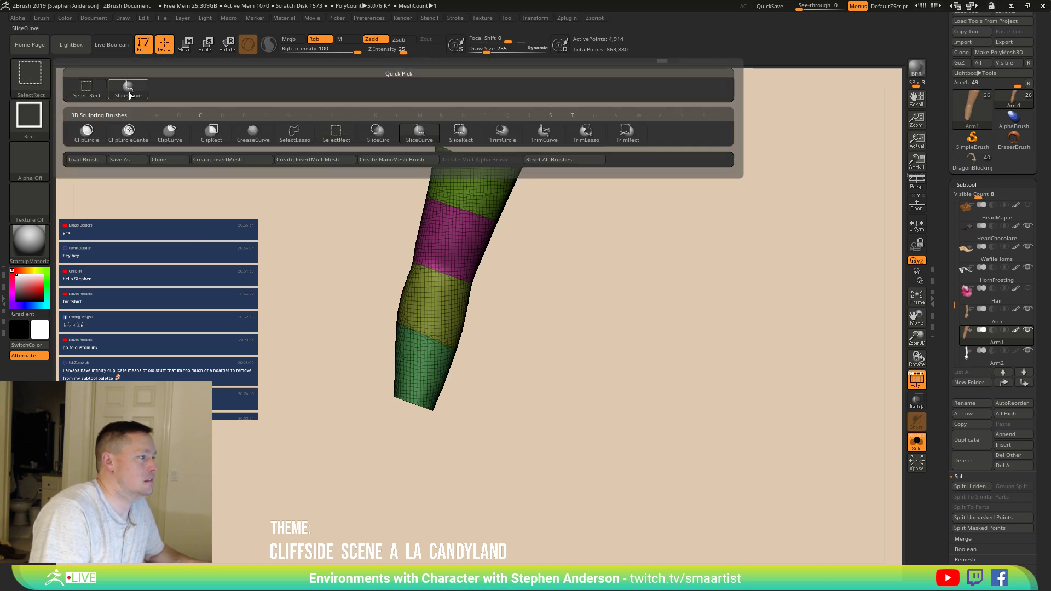
{"action": "left_click", "coordinate": [128, 93]}
{"action": "mouse_move", "coordinate": [414, 438]}
{"action": "left_mouse_down", "text": "ctrl+shift"}
{"action": "mouse_move", "coordinate": [449, 241]}
{"action": "mouse_move", "coordinate": [417, 294]}
{"action": "mouse_move", "coordinate": [427, 303]}
{"action": "left_mouse_up", "text": "ctrl+shift"}
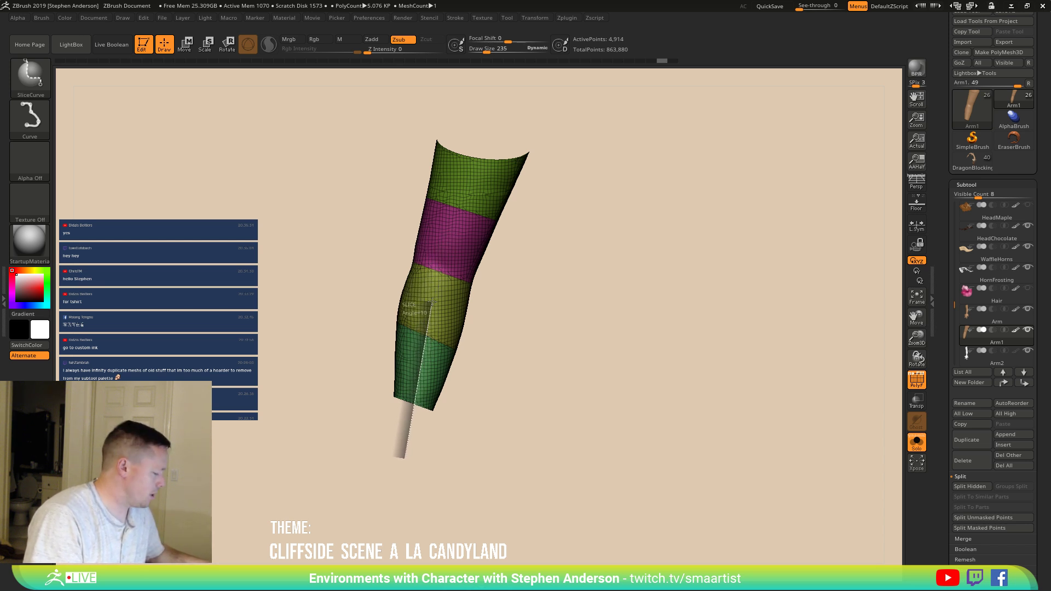
{"action": "left_click_drag", "start_coordinate": [461, 213], "coordinate": [489, 109], "text": "ctrl+shift"}
{"action": "mouse_move", "coordinate": [605, 280]}
{"action": "left_mouse_down"}
{"action": "mouse_move", "coordinate": [668, 263]}
{"action": "mouse_move", "coordinate": [670, 288]}
{"action": "mouse_move", "coordinate": [615, 296]}
{"action": "mouse_move", "coordinate": [662, 307]}
{"action": "left_mouse_up"}
{"action": "left_click", "coordinate": [654, 297], "text": "ctrl+shift"}
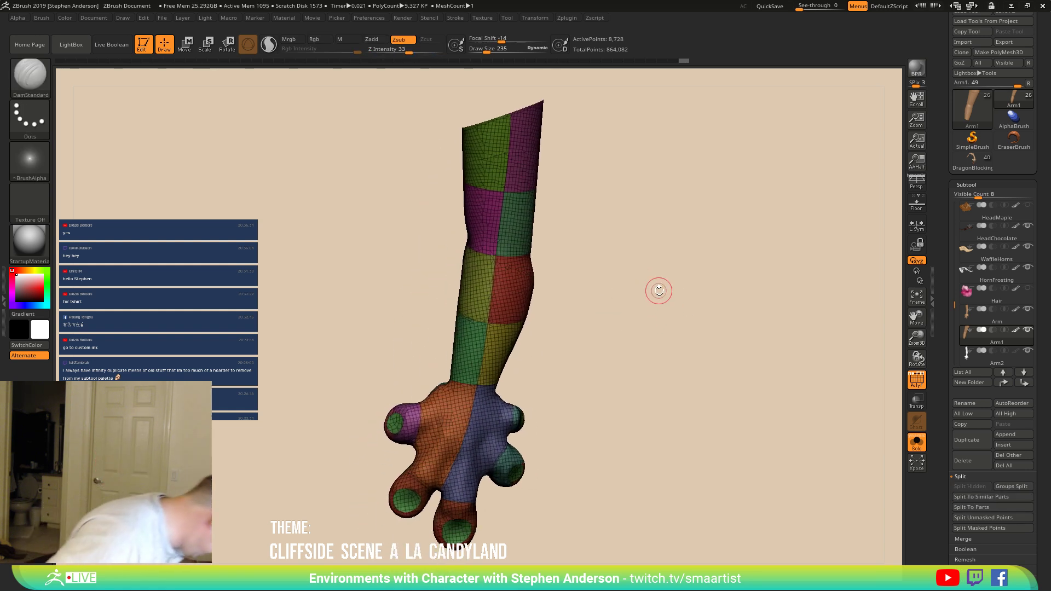
{"action": "left_click_drag", "start_coordinate": [694, 263], "coordinate": [734, 258]}
{"action": "mouse_move", "coordinate": [710, 230]}
{"action": "right_mouse_down", "text": "ctrl"}
{"action": "mouse_move", "coordinate": [696, 270]}
{"action": "mouse_move", "coordinate": [703, 295]}
{"action": "mouse_move", "coordinate": [710, 219]}
{"action": "right_mouse_up", "text": "ctrl"}
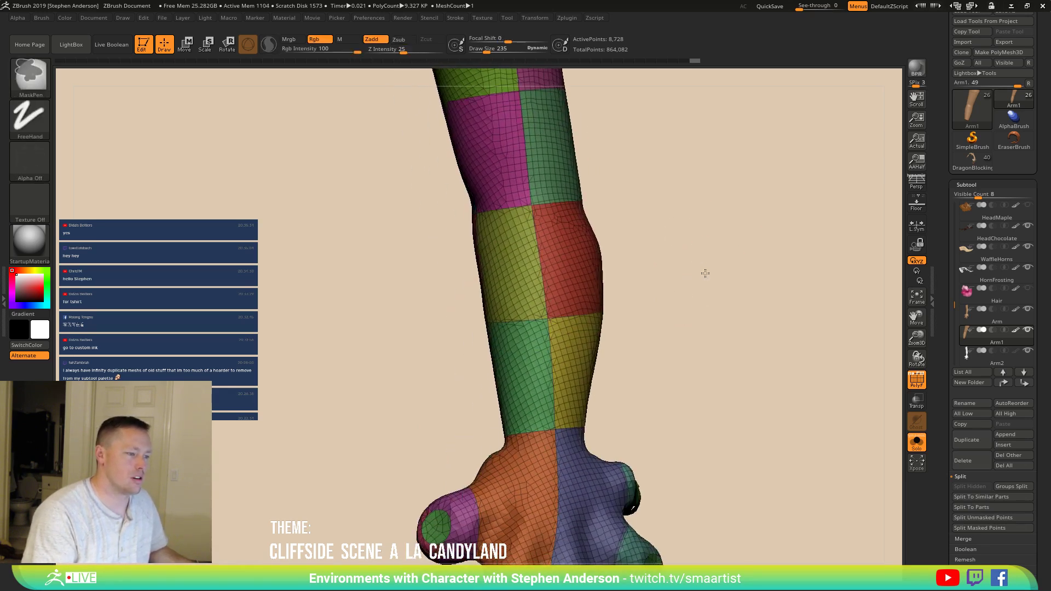
{"action": "right_click_drag", "start_coordinate": [711, 287], "coordinate": [699, 234], "text": "ctrl"}
{"action": "mouse_move", "coordinate": [699, 235]}
{"action": "left_mouse_down"}
{"action": "mouse_move", "coordinate": [603, 343]}
{"action": "mouse_move", "coordinate": [643, 301]}
{"action": "mouse_move", "coordinate": [622, 328]}
{"action": "left_mouse_up"}
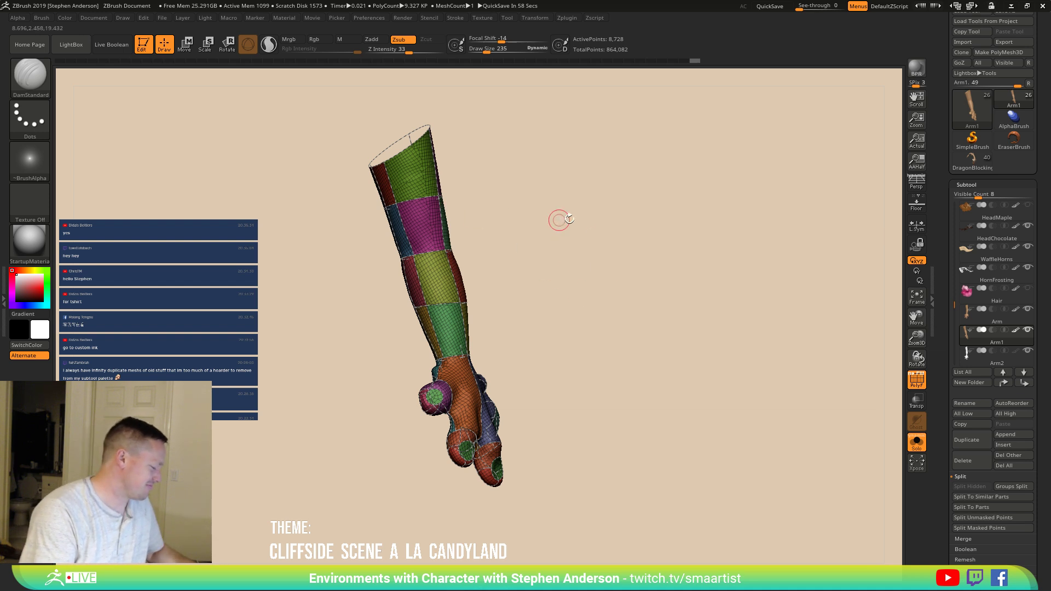
Step: Switch to the Topology brush and start laying topology curves over the hand, beginning near the wrist
{"action": "key", "text": "b"}
{"action": "key", "text": "t"}
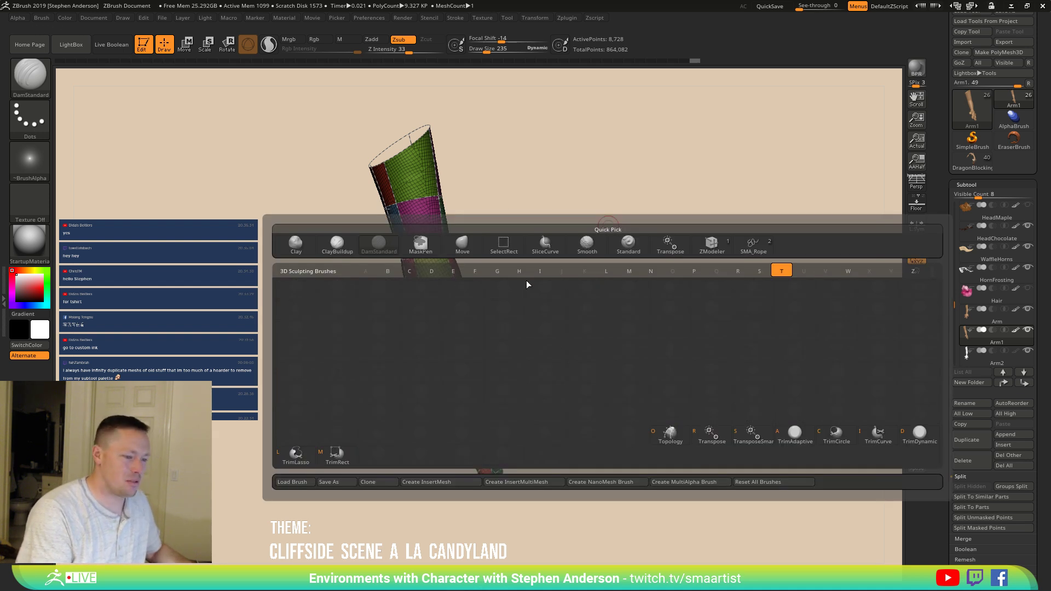
{"action": "left_click", "coordinate": [659, 444]}
{"action": "mouse_move", "coordinate": [472, 257]}
{"action": "left_mouse_down"}
{"action": "mouse_move", "coordinate": [487, 225]}
{"action": "mouse_move", "coordinate": [522, 258]}
{"action": "mouse_move", "coordinate": [626, 212]}
{"action": "mouse_move", "coordinate": [442, 224]}
{"action": "mouse_move", "coordinate": [575, 250]}
{"action": "mouse_move", "coordinate": [570, 242]}
{"action": "mouse_move", "coordinate": [527, 230]}
{"action": "mouse_move", "coordinate": [520, 290]}
{"action": "mouse_move", "coordinate": [577, 258]}
{"action": "mouse_move", "coordinate": [564, 283]}
{"action": "mouse_move", "coordinate": [577, 277]}
{"action": "mouse_move", "coordinate": [525, 336]}
{"action": "mouse_move", "coordinate": [556, 212]}
{"action": "mouse_move", "coordinate": [582, 211]}
{"action": "mouse_move", "coordinate": [556, 274]}
{"action": "mouse_move", "coordinate": [564, 211]}
{"action": "mouse_move", "coordinate": [577, 224]}
{"action": "left_mouse_up"}
{"action": "right_click_drag", "start_coordinate": [577, 224], "coordinate": [528, 167], "text": "ctrl"}
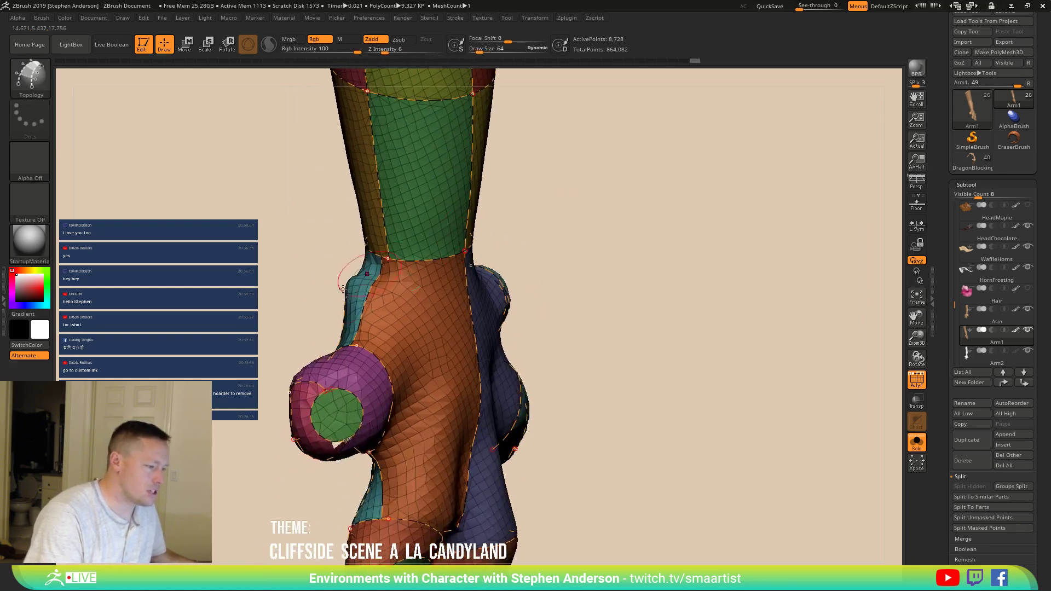
{"action": "left_click", "coordinate": [413, 218]}
{"action": "mouse_move", "coordinate": [425, 221]}
{"action": "left_mouse_down"}
{"action": "mouse_move", "coordinate": [377, 250]}
{"action": "mouse_move", "coordinate": [387, 252]}
{"action": "left_mouse_up"}
{"action": "mouse_move", "coordinate": [367, 273]}
{"action": "right_mouse_down"}
{"action": "mouse_move", "coordinate": [413, 281]}
{"action": "mouse_move", "coordinate": [390, 290]}
{"action": "mouse_move", "coordinate": [355, 392]}
{"action": "mouse_move", "coordinate": [303, 332]}
{"action": "mouse_move", "coordinate": [314, 290]}
{"action": "mouse_move", "coordinate": [334, 322]}
{"action": "mouse_move", "coordinate": [302, 295]}
{"action": "right_mouse_up"}
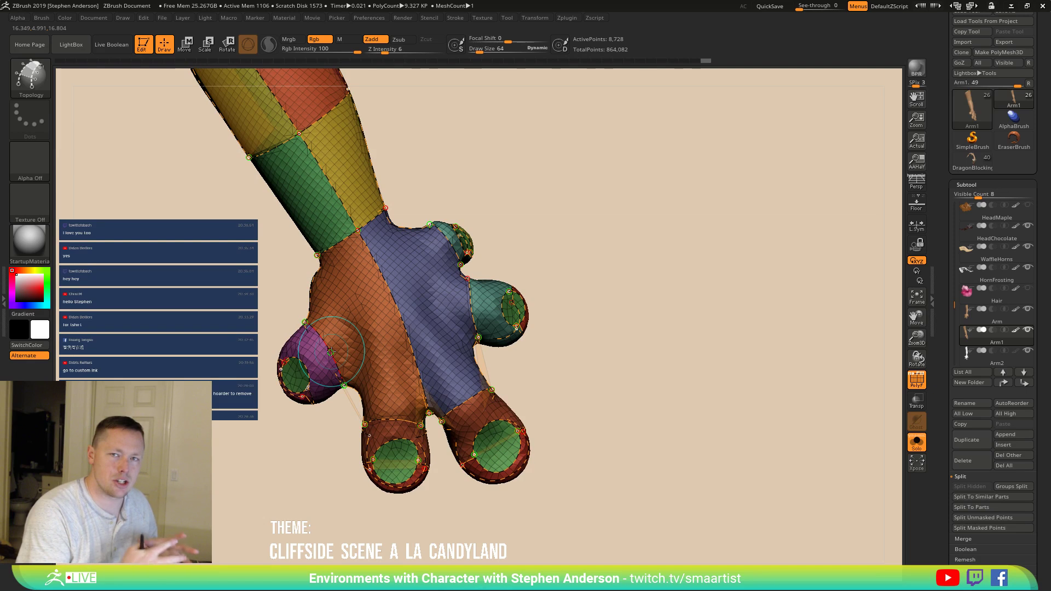
Step: Draw topology curves between the finger bases and from the gap beside the second finger across the palm
{"action": "mouse_move", "coordinate": [341, 356]}
{"action": "right_mouse_down"}
{"action": "mouse_move", "coordinate": [436, 314]}
{"action": "mouse_move", "coordinate": [443, 326]}
{"action": "mouse_move", "coordinate": [415, 299]}
{"action": "mouse_move", "coordinate": [402, 300]}
{"action": "mouse_move", "coordinate": [395, 329]}
{"action": "right_mouse_up"}
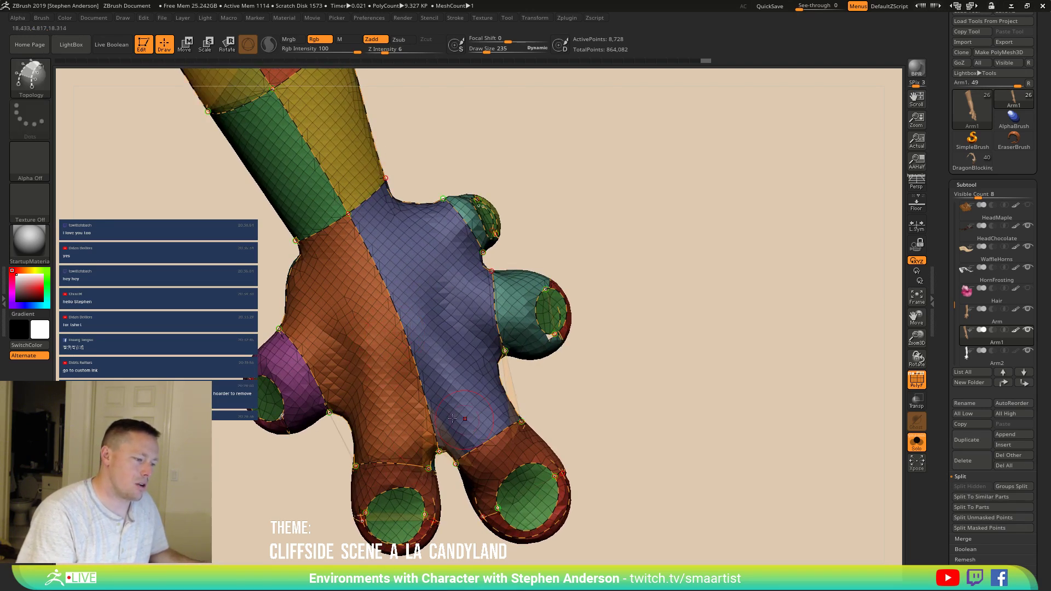
{"action": "right_click_drag", "start_coordinate": [426, 384], "coordinate": [400, 350], "text": "alt"}
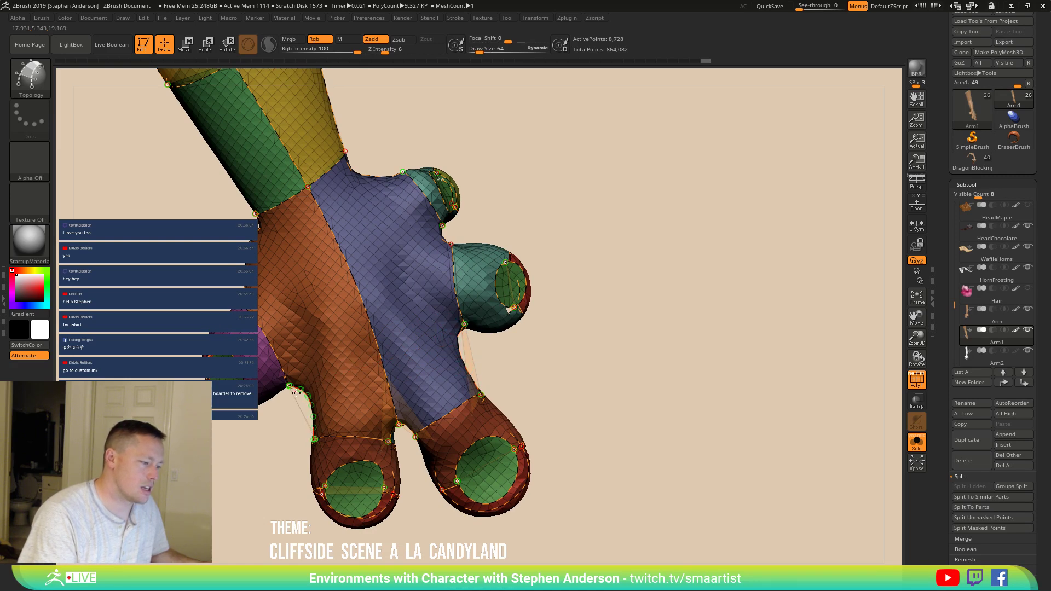
{"action": "mouse_move", "coordinate": [421, 366]}
{"action": "right_mouse_down"}
{"action": "mouse_move", "coordinate": [451, 343]}
{"action": "mouse_move", "coordinate": [424, 365]}
{"action": "mouse_move", "coordinate": [492, 353]}
{"action": "right_mouse_up"}
{"action": "right_click_drag", "start_coordinate": [423, 357], "coordinate": [444, 355]}
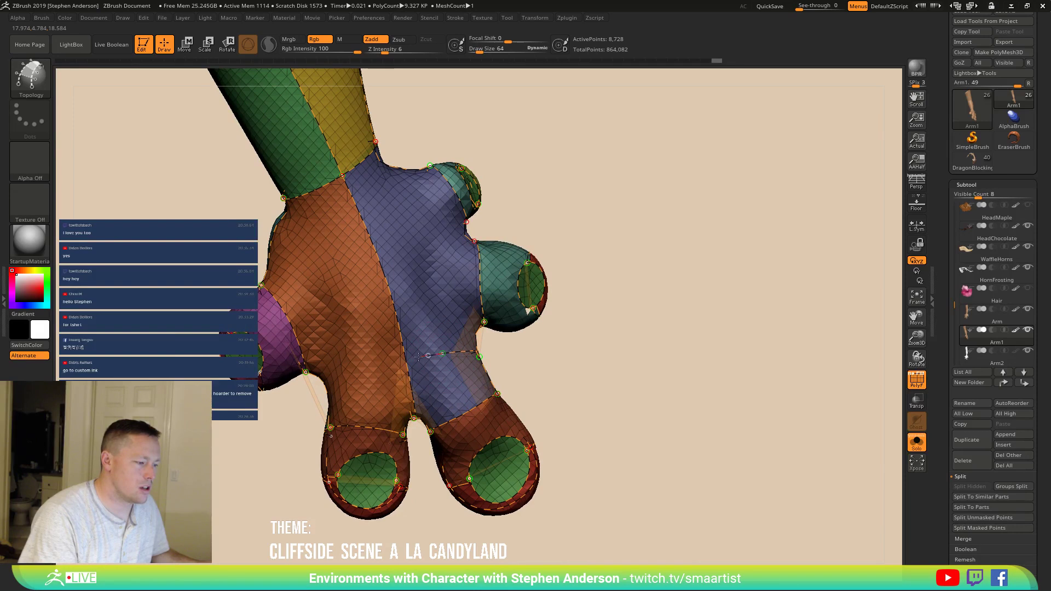
{"action": "mouse_move", "coordinate": [322, 378]}
{"action": "right_mouse_down"}
{"action": "mouse_move", "coordinate": [446, 315]}
{"action": "mouse_move", "coordinate": [389, 364]}
{"action": "mouse_move", "coordinate": [356, 370]}
{"action": "mouse_move", "coordinate": [332, 358]}
{"action": "mouse_move", "coordinate": [305, 371]}
{"action": "mouse_move", "coordinate": [414, 359]}
{"action": "mouse_move", "coordinate": [376, 399]}
{"action": "mouse_move", "coordinate": [334, 408]}
{"action": "mouse_move", "coordinate": [359, 328]}
{"action": "right_mouse_up"}
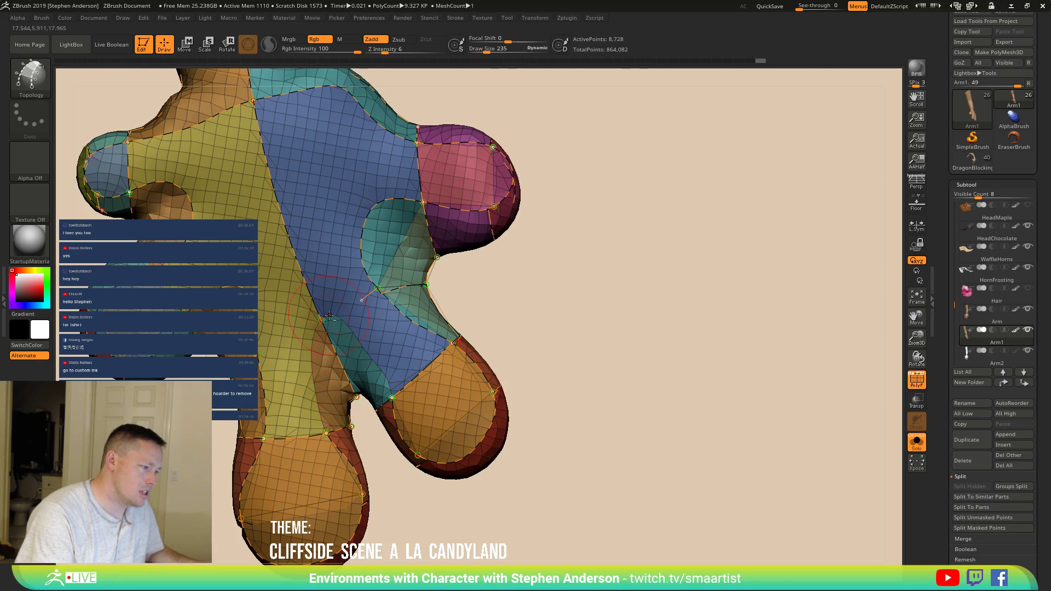
{"action": "right_click_drag", "start_coordinate": [346, 353], "coordinate": [330, 329]}
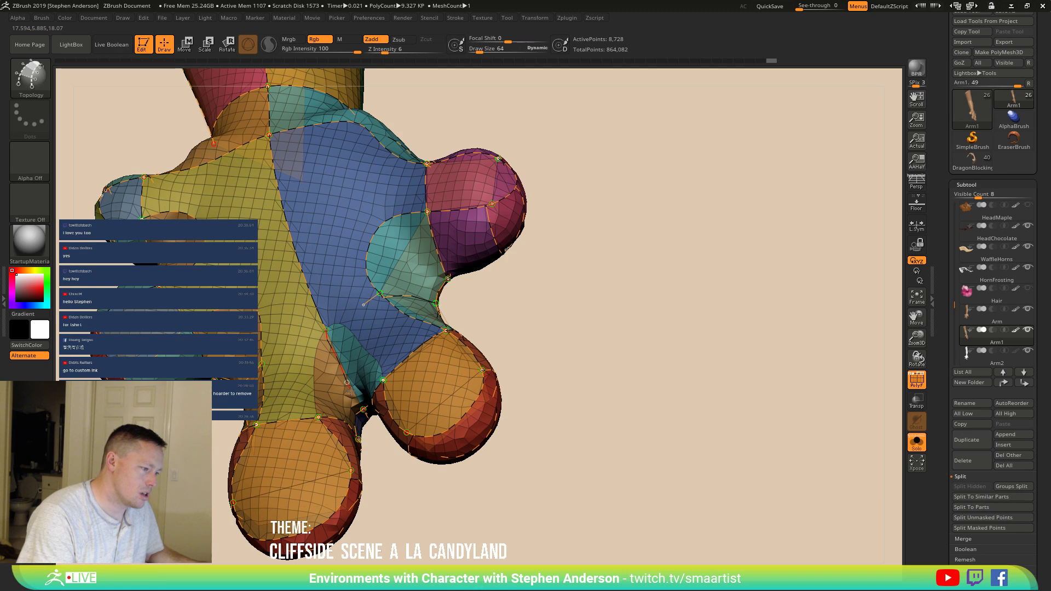
Step: Extend the topology curves on the other side of the hand toward its center polygroup border, and check the layout around the fingers
{"action": "left_click_drag", "start_coordinate": [302, 181], "coordinate": [371, 408]}
{"action": "right_click_drag", "start_coordinate": [353, 359], "coordinate": [373, 315]}
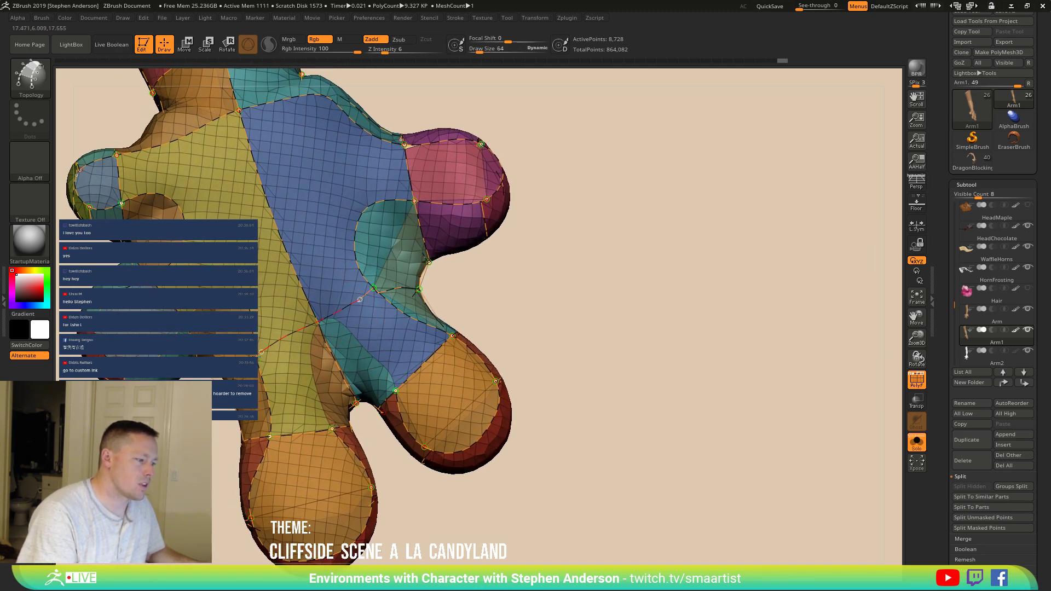
{"action": "left_click_drag", "start_coordinate": [360, 299], "coordinate": [335, 317]}
{"action": "right_click_drag", "start_coordinate": [338, 311], "coordinate": [357, 266]}
{"action": "right_click_drag", "start_coordinate": [323, 349], "coordinate": [325, 311]}
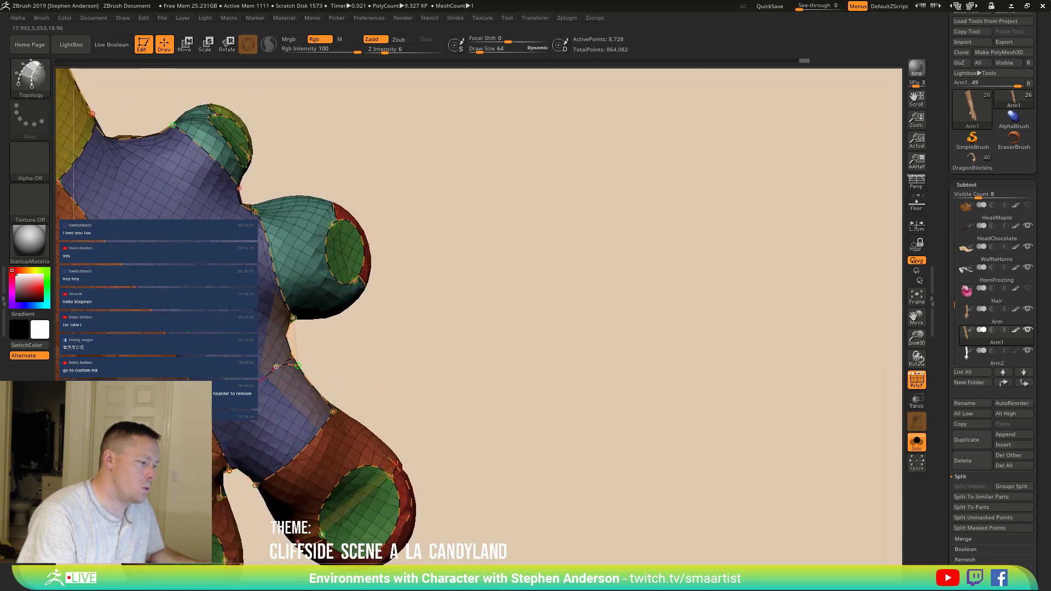
{"action": "right_click_drag", "start_coordinate": [347, 342], "coordinate": [392, 225]}
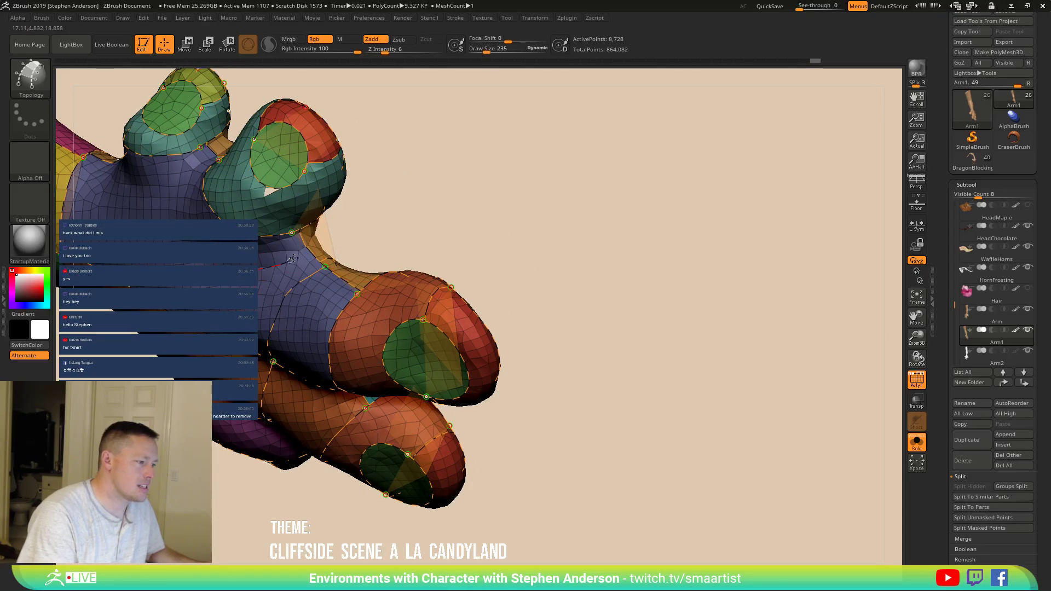
{"action": "right_click_drag", "start_coordinate": [390, 240], "coordinate": [345, 286]}
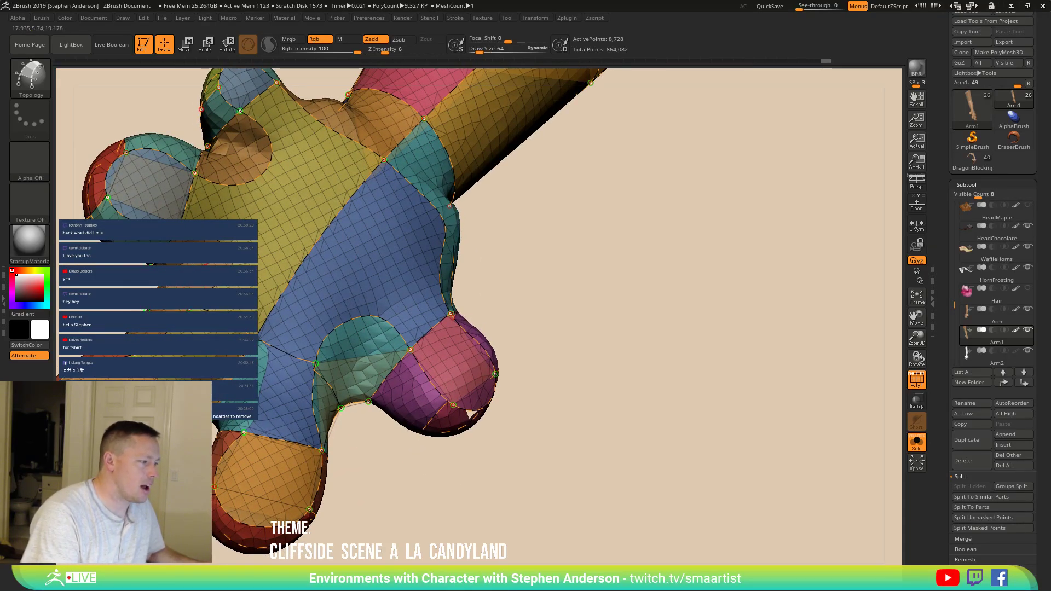
{"action": "right_click_drag", "start_coordinate": [359, 251], "coordinate": [323, 287], "text": "alt"}
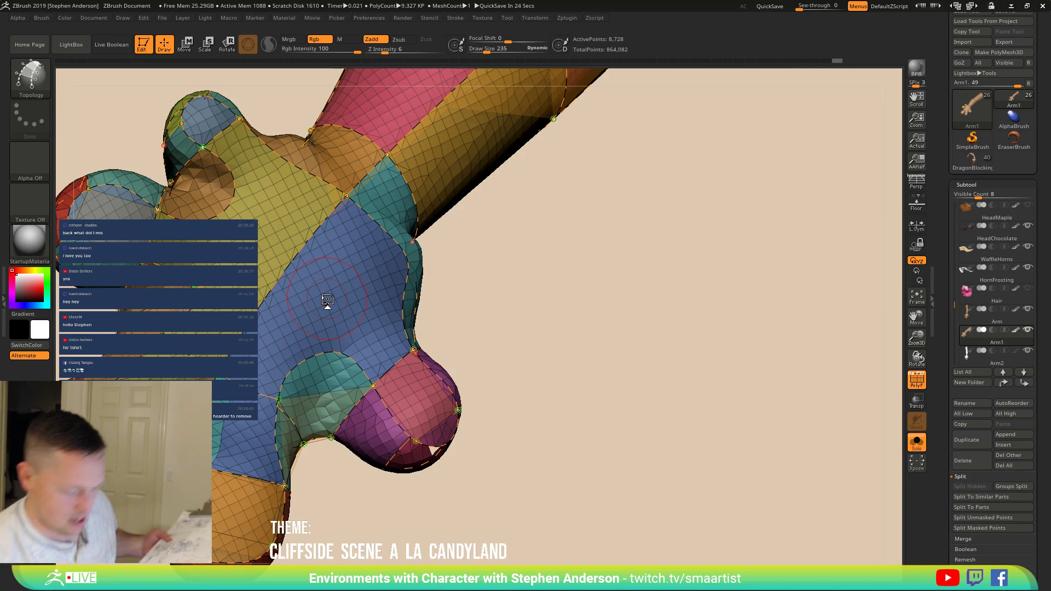
{"action": "scroll", "coordinate": [327, 300], "scroll_direction": "down", "scroll_amount": 2}
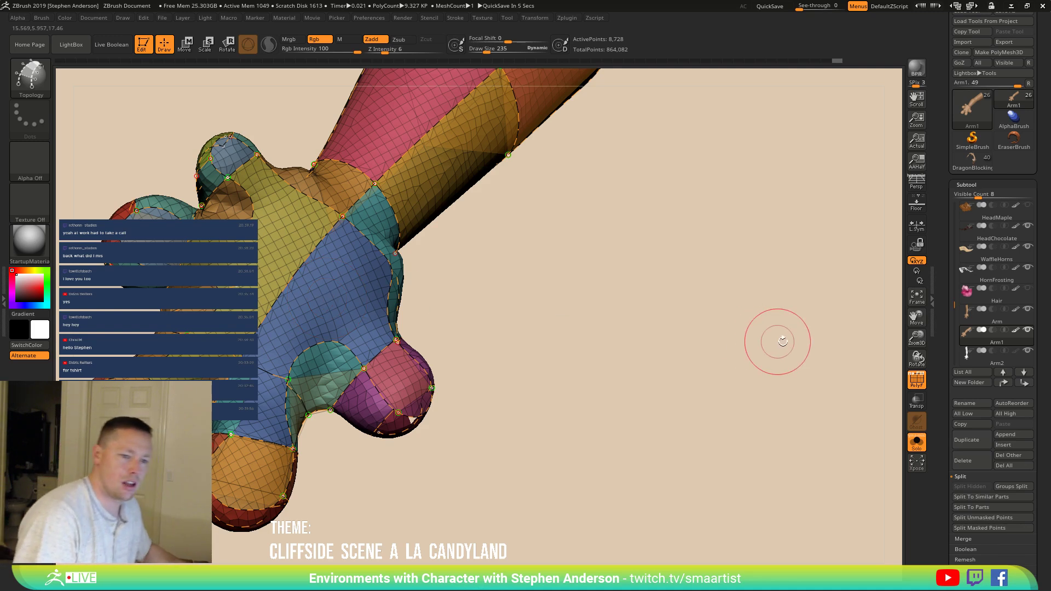
Step: Switch to the HeadTopo subtool and examine the head's topology from the top and the side of the mouth
{"action": "key", "text": "n"}
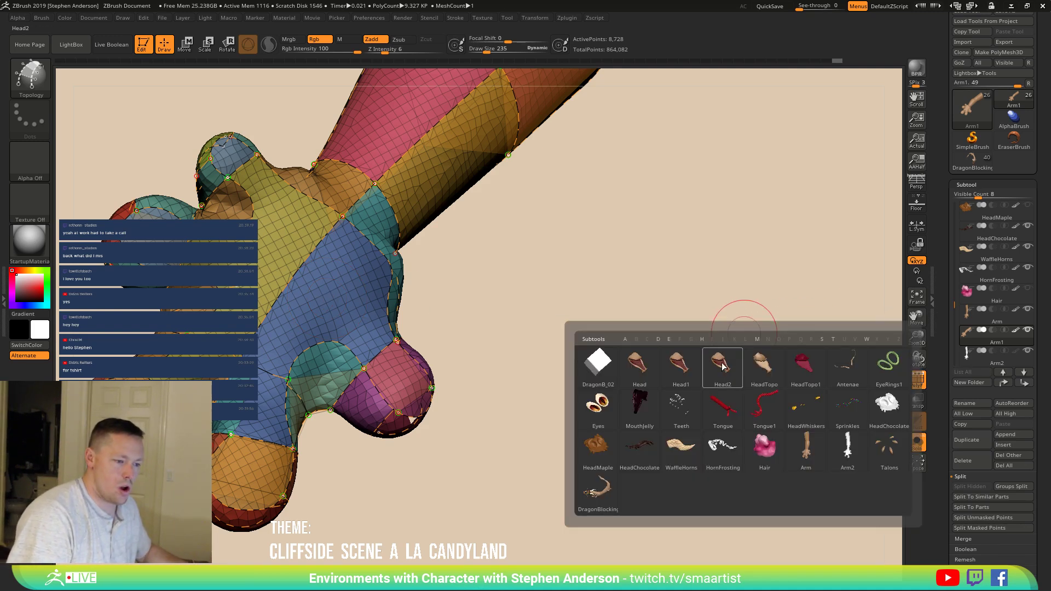
{"action": "left_click", "coordinate": [768, 368]}
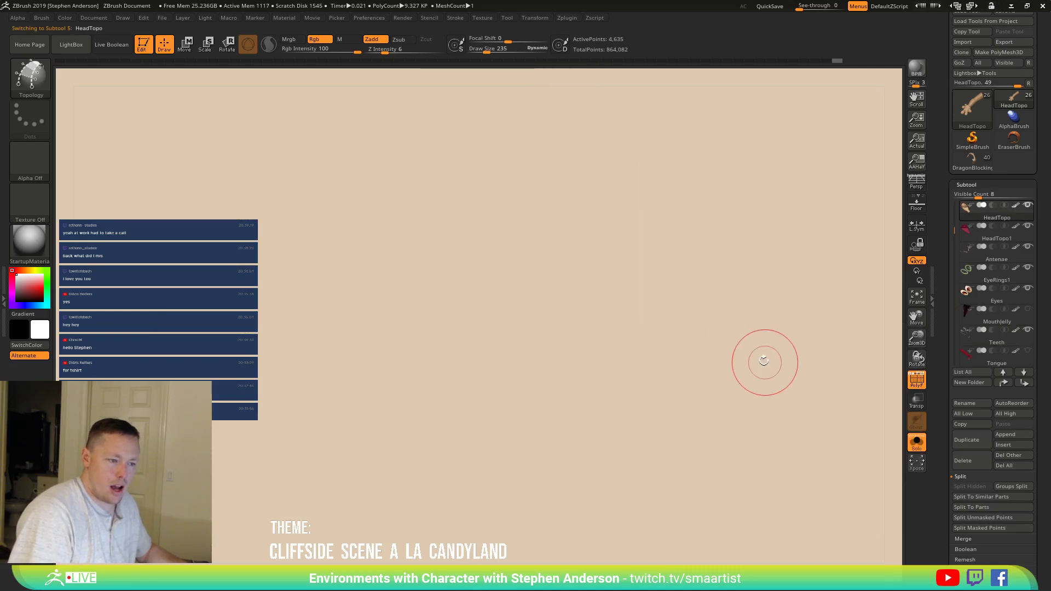
{"action": "mouse_move", "coordinate": [520, 487]}
{"action": "left_mouse_down"}
{"action": "mouse_move", "coordinate": [501, 490]}
{"action": "mouse_move", "coordinate": [584, 406]}
{"action": "mouse_move", "coordinate": [532, 382]}
{"action": "mouse_move", "coordinate": [502, 289]}
{"action": "mouse_move", "coordinate": [555, 310]}
{"action": "mouse_move", "coordinate": [462, 250]}
{"action": "mouse_move", "coordinate": [471, 295]}
{"action": "mouse_move", "coordinate": [767, 401]}
{"action": "left_mouse_up"}
{"action": "right_click_drag", "start_coordinate": [451, 342], "coordinate": [446, 288]}
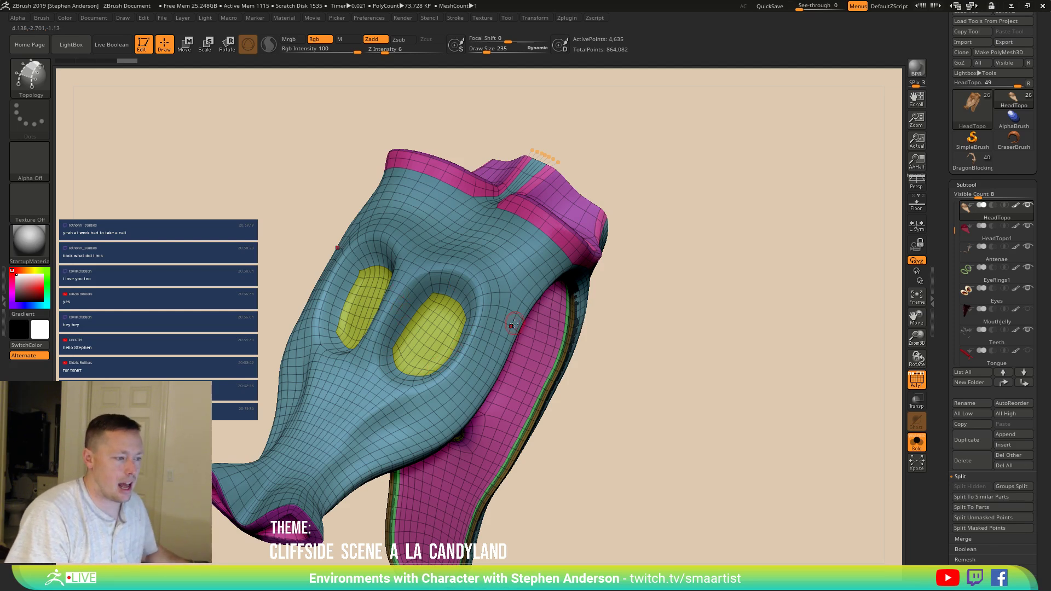
{"action": "key", "text": "shift"}
{"action": "mouse_move", "coordinate": [610, 399]}
{"action": "left_mouse_down"}
{"action": "mouse_move", "coordinate": [550, 383]}
{"action": "mouse_move", "coordinate": [538, 296]}
{"action": "mouse_move", "coordinate": [482, 305]}
{"action": "mouse_move", "coordinate": [367, 287]}
{"action": "left_mouse_up"}
{"action": "mouse_move", "coordinate": [455, 222]}
{"action": "left_mouse_down"}
{"action": "mouse_move", "coordinate": [341, 261]}
{"action": "mouse_move", "coordinate": [306, 235]}
{"action": "left_mouse_up"}
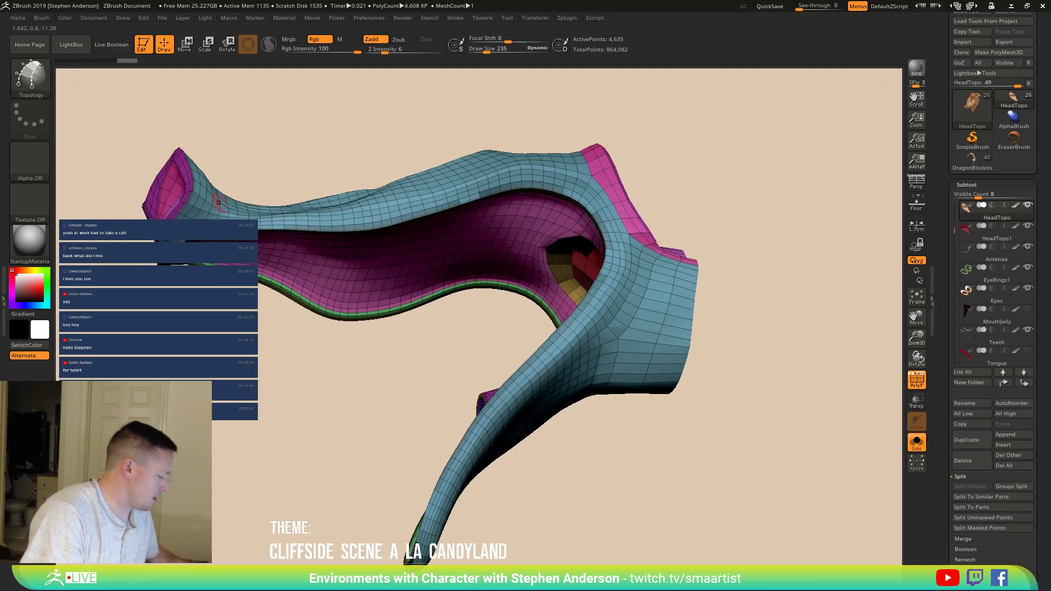
Step: Set ZModeler's polygon action to PolyGroup with the Polyloop target and assign a polygroup to the upper lip's edge loop
{"action": "key", "text": "b"}
{"action": "key", "text": "z"}
{"action": "key", "text": "m"}
{"action": "left_click_drag", "start_coordinate": [587, 246], "coordinate": [588, 202], "text": "alt"}
{"action": "key", "text": "space"}
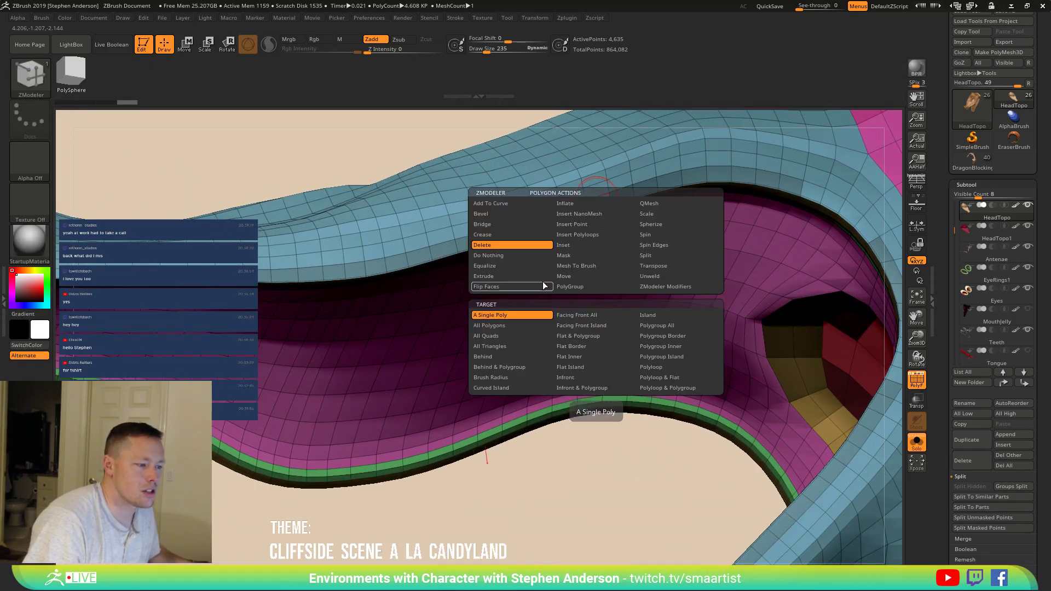
{"action": "left_click", "coordinate": [582, 287]}
{"action": "left_click", "coordinate": [679, 367]}
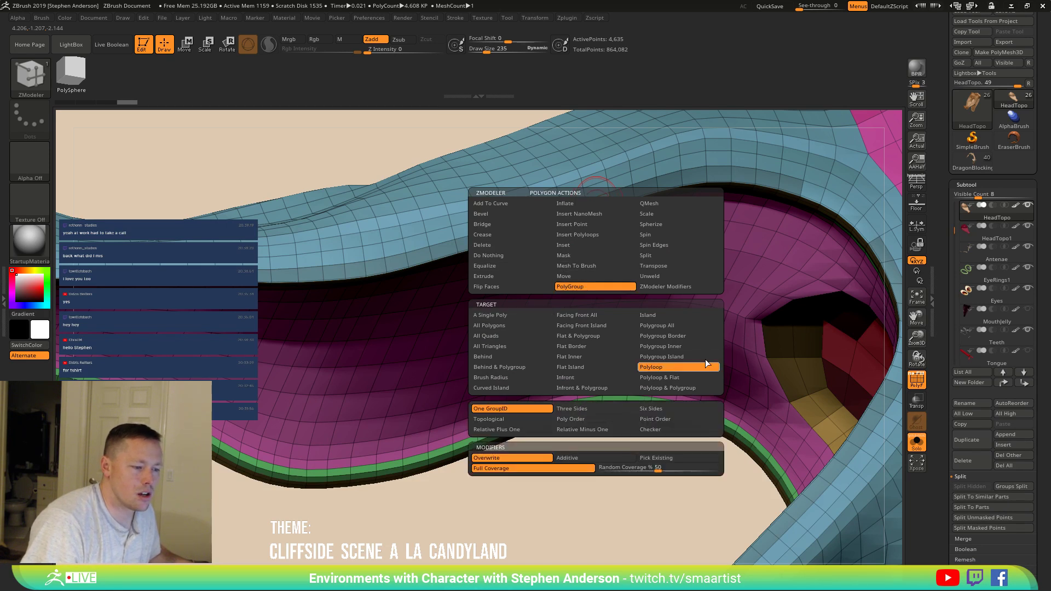
{"action": "left_click", "coordinate": [548, 220]}
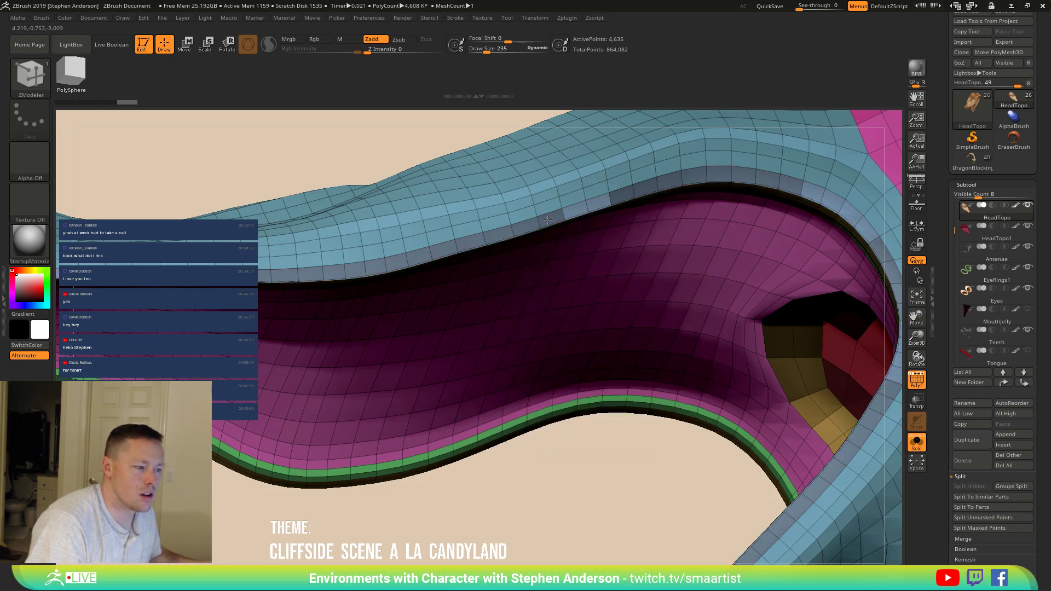
{"action": "left_click", "coordinate": [547, 220]}
Step: Assign a new shared polygroup to the outer polyloops along the lower jaw's rim
{"action": "mouse_move", "coordinate": [575, 227]}
{"action": "right_mouse_down", "text": "ctrl"}
{"action": "mouse_move", "coordinate": [572, 192]}
{"action": "mouse_move", "coordinate": [623, 217]}
{"action": "mouse_move", "coordinate": [676, 179]}
{"action": "mouse_move", "coordinate": [729, 246]}
{"action": "mouse_move", "coordinate": [588, 282]}
{"action": "mouse_move", "coordinate": [554, 267]}
{"action": "right_mouse_up", "text": "ctrl"}
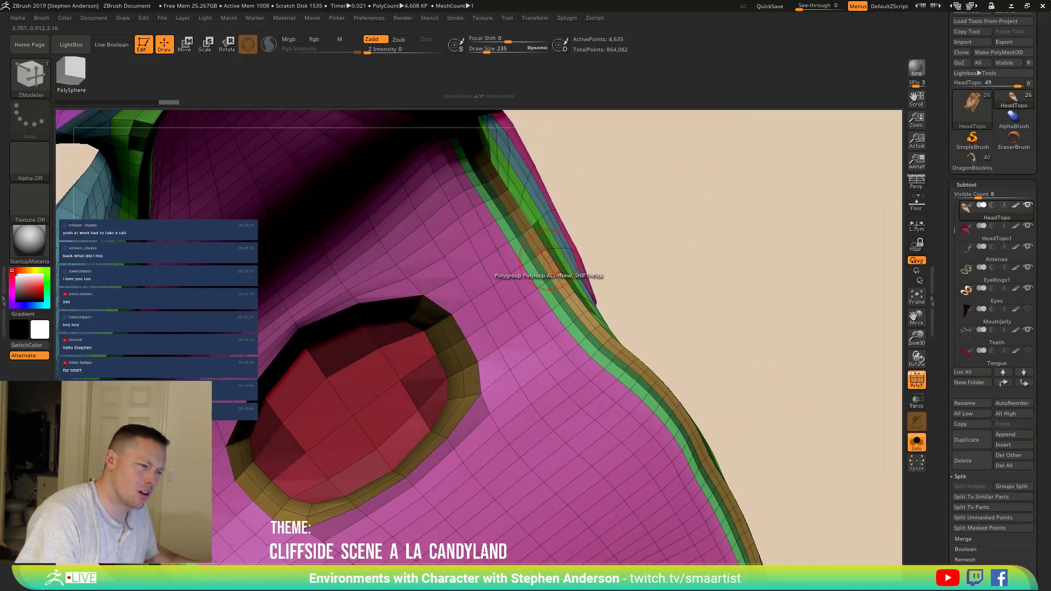
{"action": "left_click", "coordinate": [547, 258]}
{"action": "key", "text": "alt"}
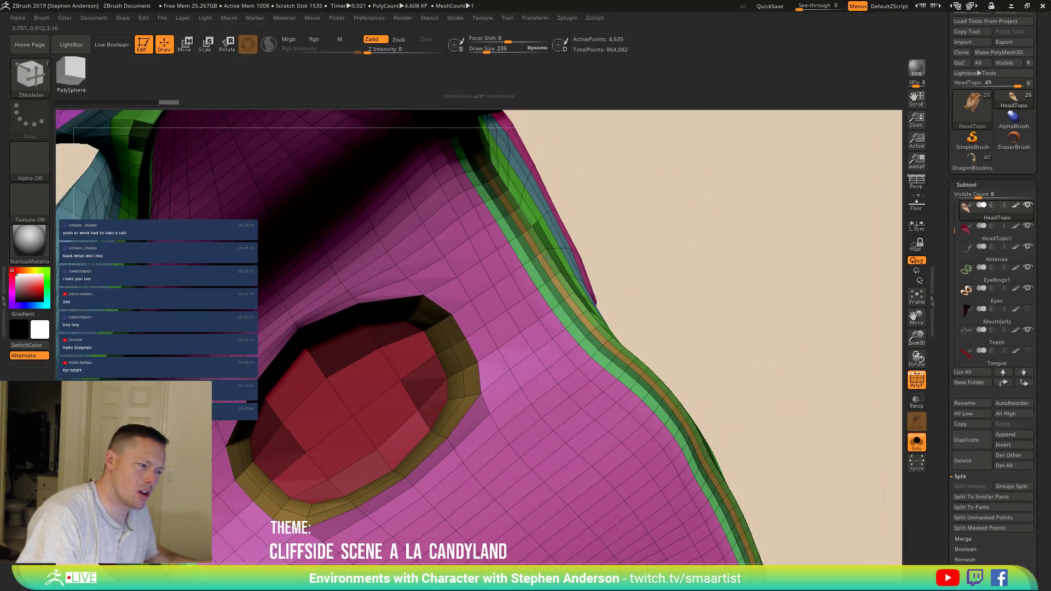
{"action": "left_click", "coordinate": [548, 258]}
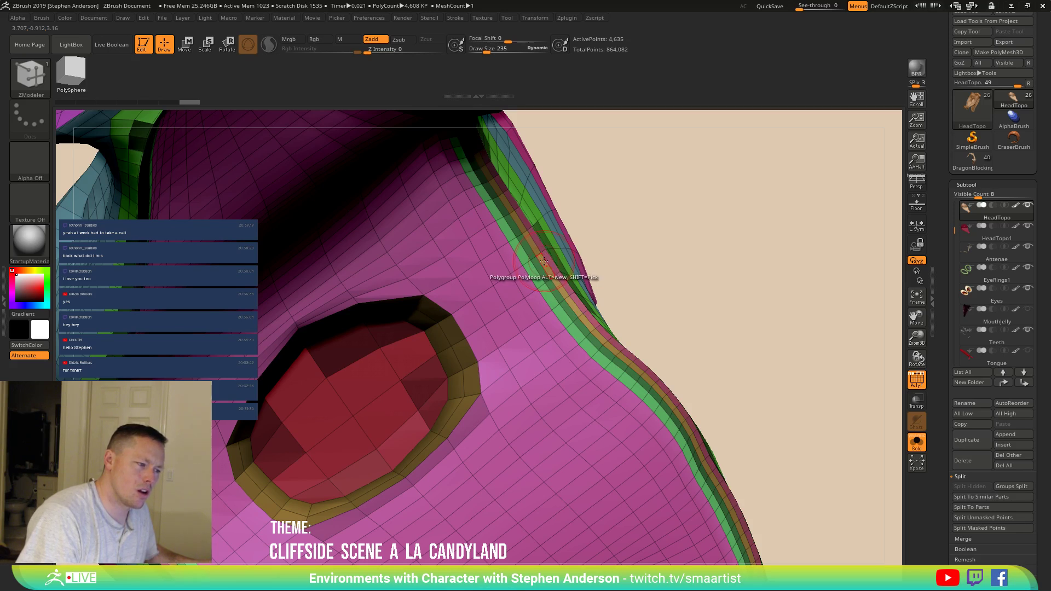
{"action": "left_click", "coordinate": [543, 261]}
Step: Assign a separate polygroup to the inner polyloops along the lower lip, and review the loops around the whole mouth
{"action": "left_click", "coordinate": [532, 271]}
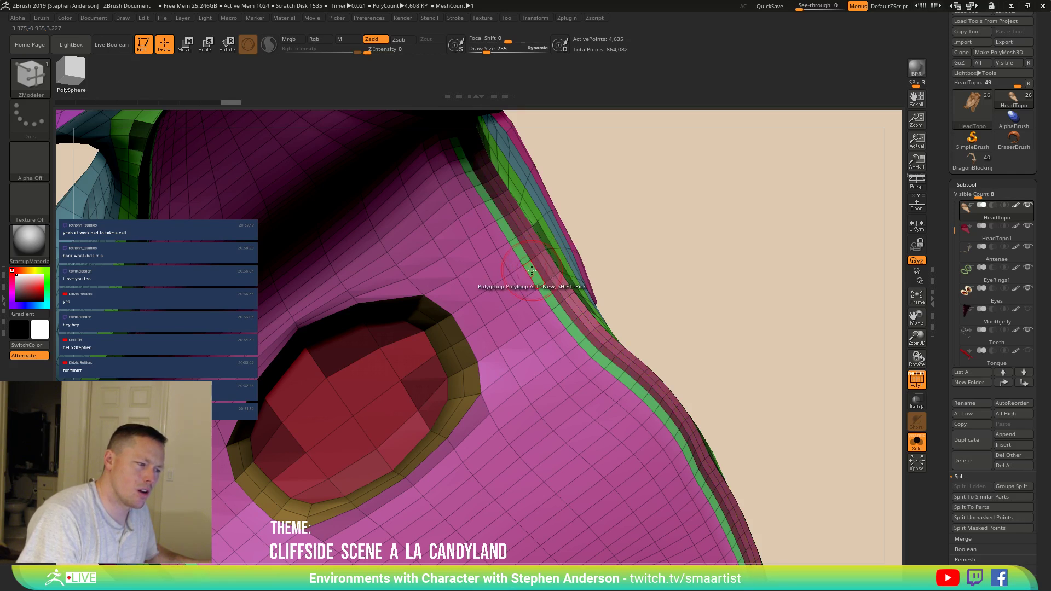
{"action": "left_click", "coordinate": [530, 269]}
{"action": "left_click", "coordinate": [530, 268]}
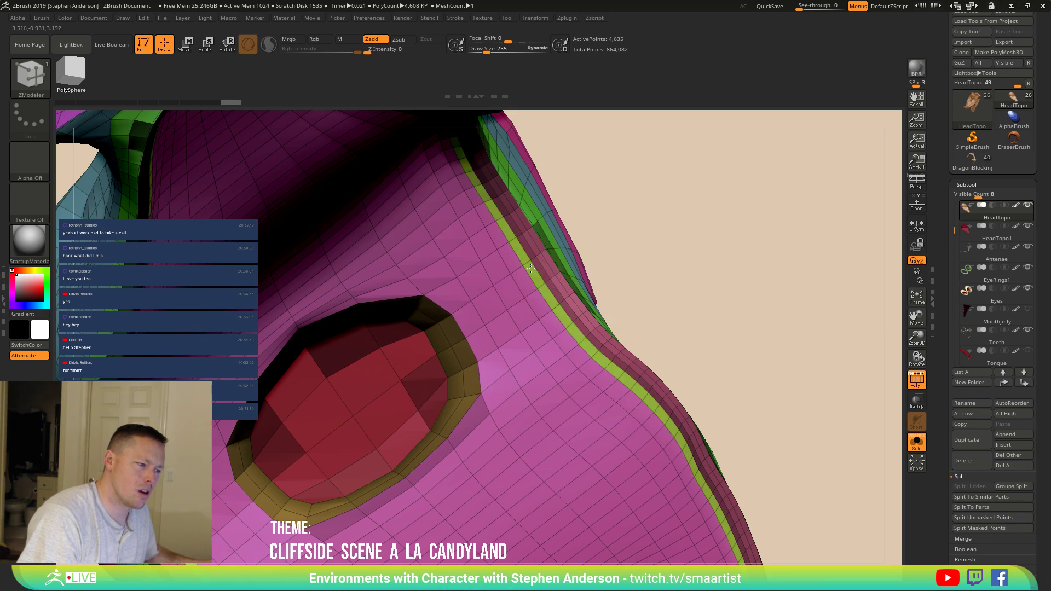
{"action": "left_click", "coordinate": [548, 256]}
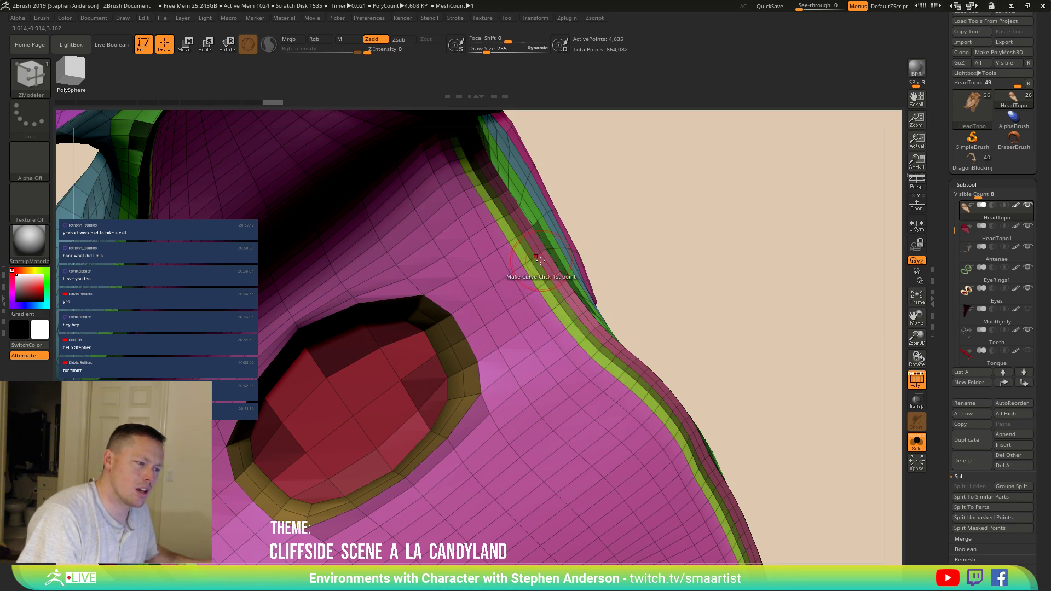
{"action": "left_click", "coordinate": [548, 257]}
{"action": "left_click", "coordinate": [544, 263]}
{"action": "left_click_drag", "start_coordinate": [598, 262], "coordinate": [602, 228]}
{"action": "right_click_drag", "start_coordinate": [617, 257], "coordinate": [662, 259], "text": "alt"}
{"action": "key", "text": "space"}
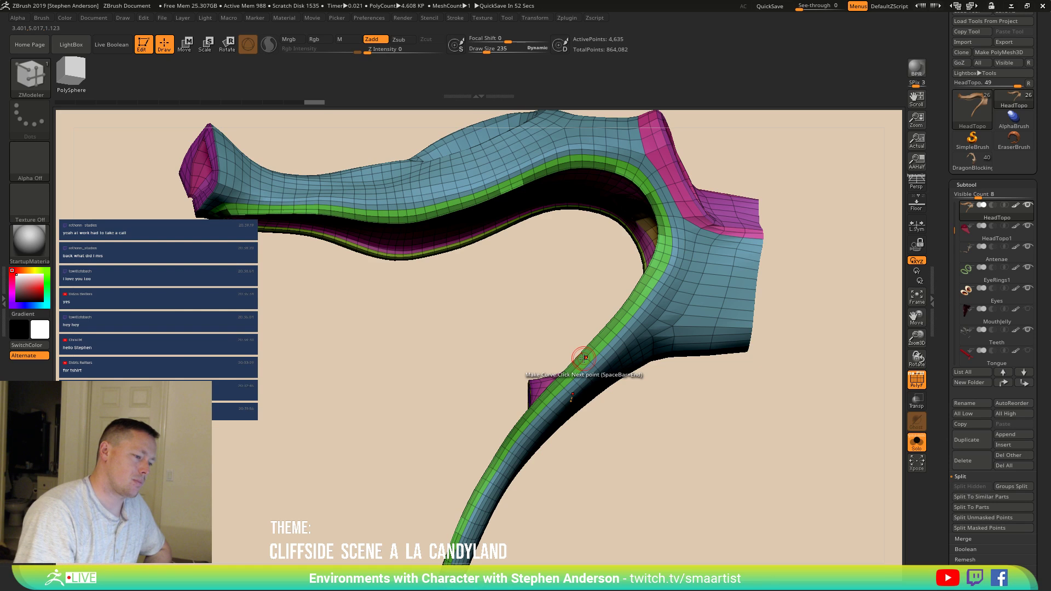
{"action": "right_click_drag", "start_coordinate": [655, 225], "coordinate": [677, 248]}
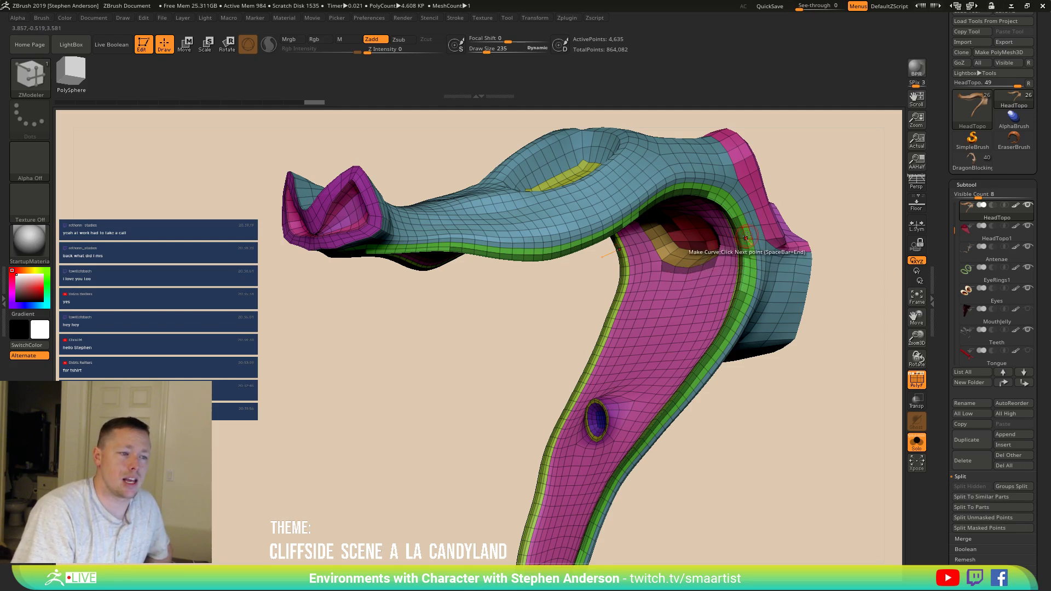
Step: Reconstruct a lower subdivision level for the head mesh and check the mouth area
{"action": "left_click_drag", "start_coordinate": [1002, 563], "coordinate": [1005, 456]}
{"action": "left_click", "coordinate": [968, 422]}
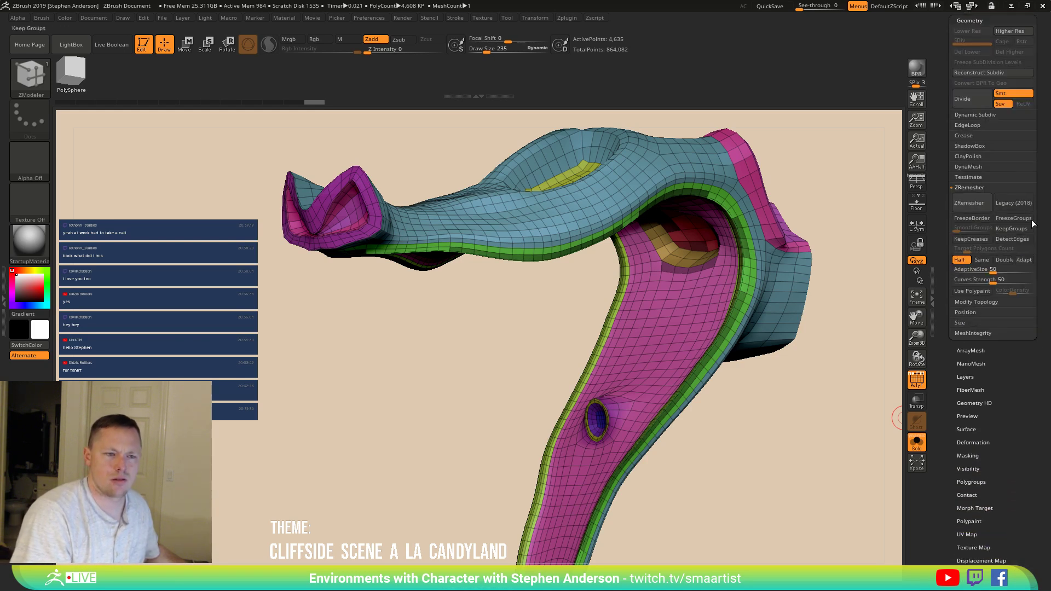
{"action": "left_click", "coordinate": [985, 71]}
{"action": "left_click_drag", "start_coordinate": [852, 170], "coordinate": [687, 224]}
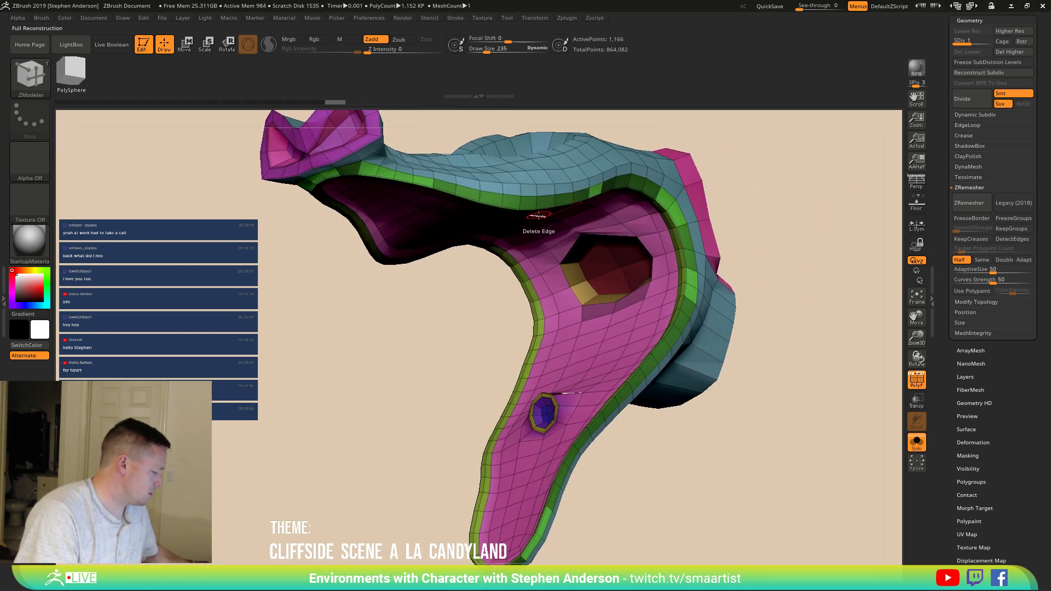
Step: Hide the polyframe and apply the SkinShade4 material to preview the low-poly head's shading
{"action": "key", "text": "shift+f"}
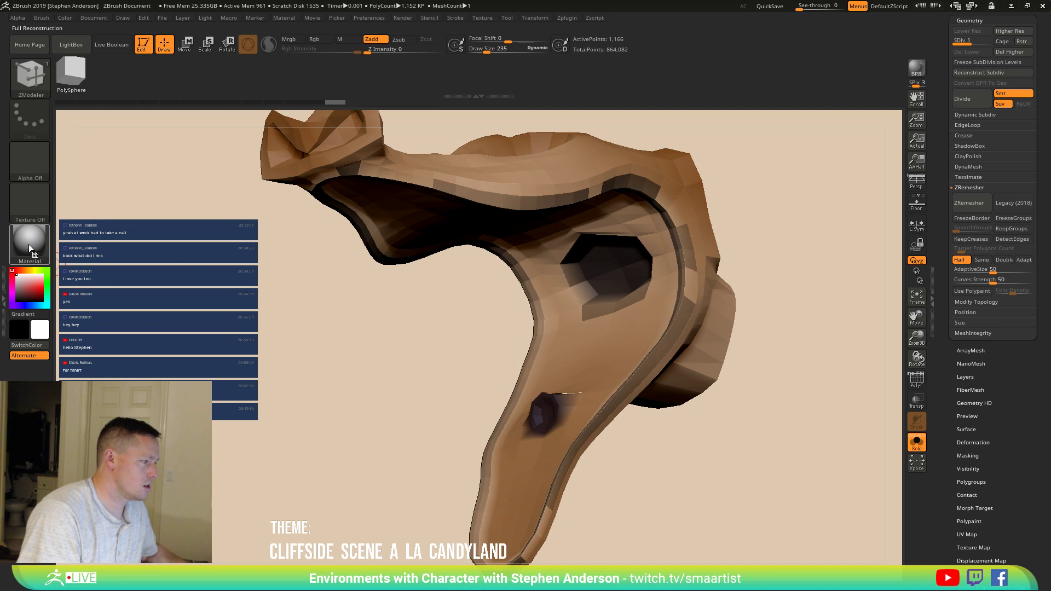
{"action": "left_click_drag", "start_coordinate": [27, 246], "coordinate": [619, 266]}
{"action": "left_click_drag", "start_coordinate": [550, 249], "coordinate": [585, 247]}
{"action": "right_click_drag", "start_coordinate": [584, 247], "coordinate": [626, 270]}
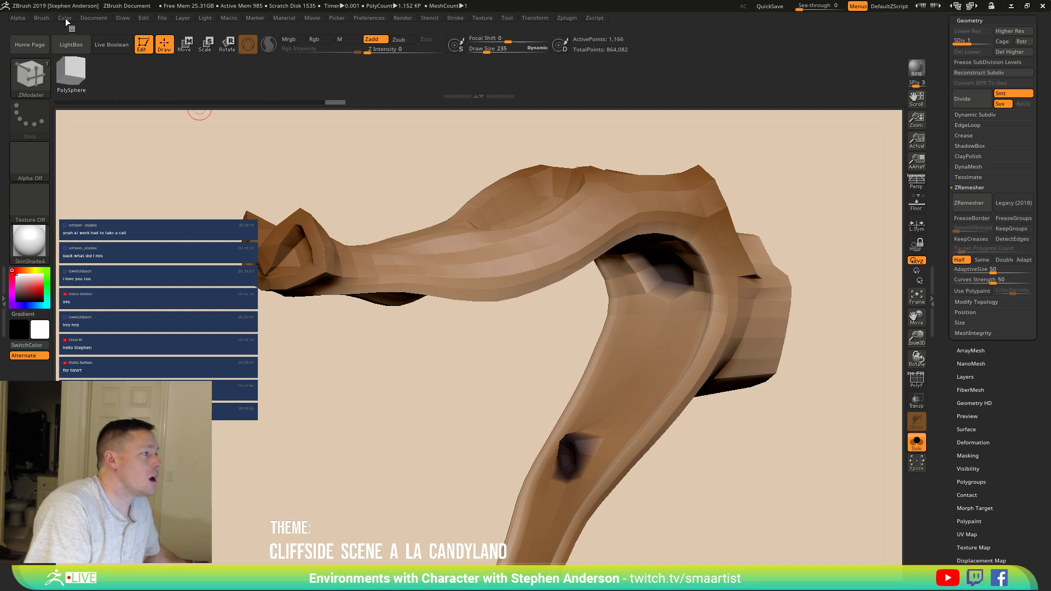
{"action": "right_click_drag", "start_coordinate": [635, 323], "coordinate": [654, 262]}
Step: Show the polyframe again and examine the reconstructed loops around the mouth and lower jaw
{"action": "key", "text": "shift+f"}
{"action": "right_click_drag", "start_coordinate": [638, 220], "coordinate": [629, 200]}
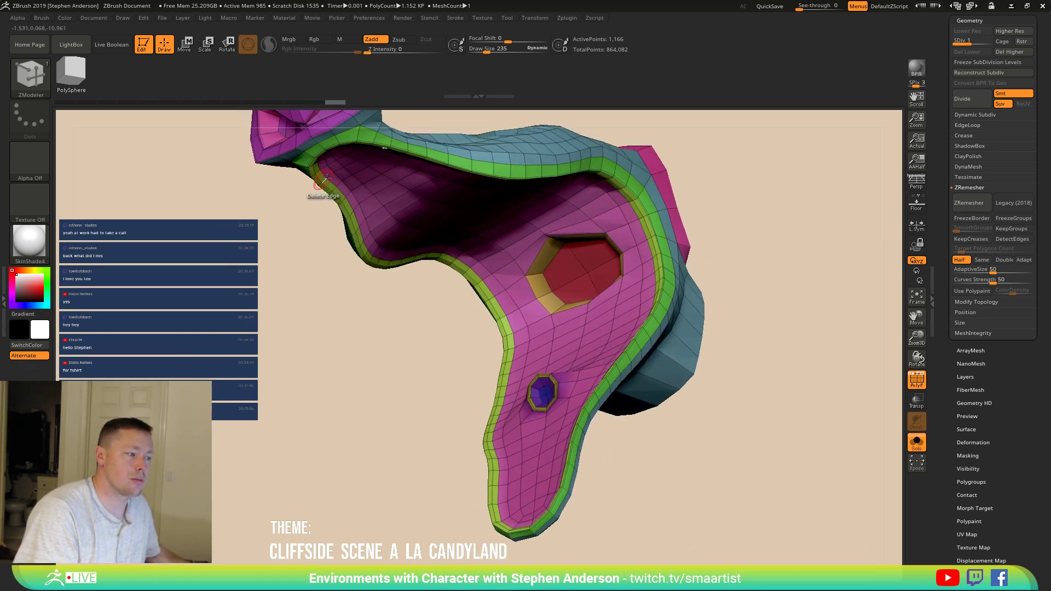
{"action": "right_click_drag", "start_coordinate": [632, 350], "coordinate": [605, 352]}
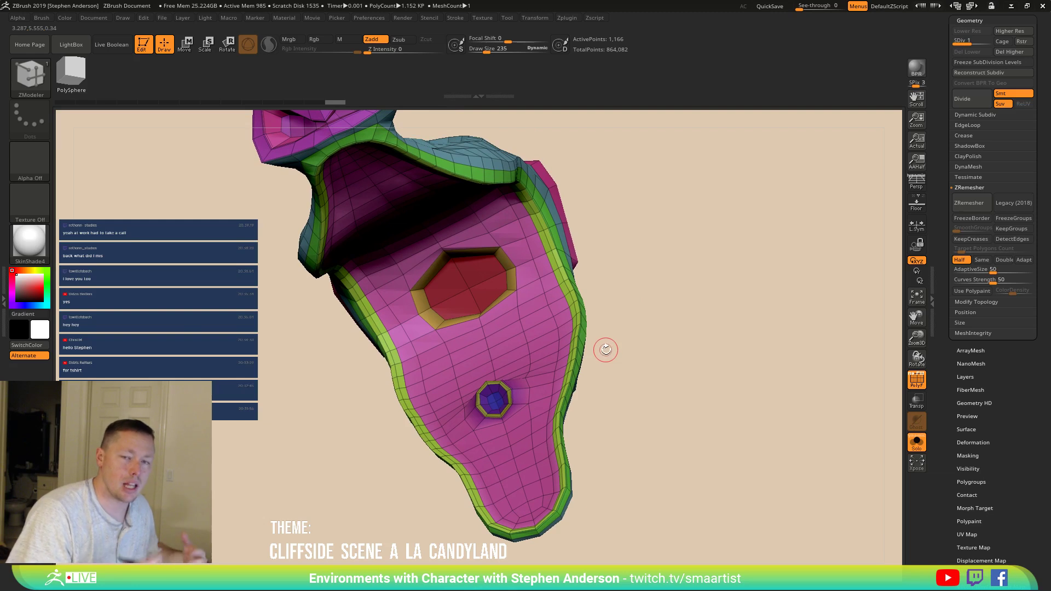
Step: Set the ZModeler edge action to Mask with the EdgeLoop Complete target and try it on the mouth's lip edge
{"action": "right_click_drag", "start_coordinate": [542, 312], "coordinate": [587, 271]}
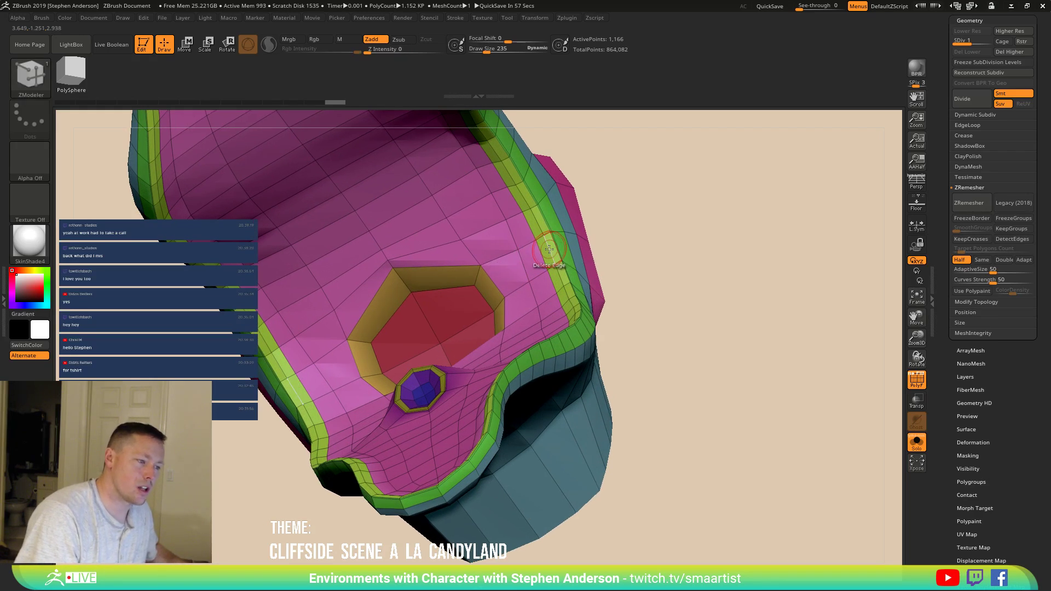
{"action": "key", "text": "space"}
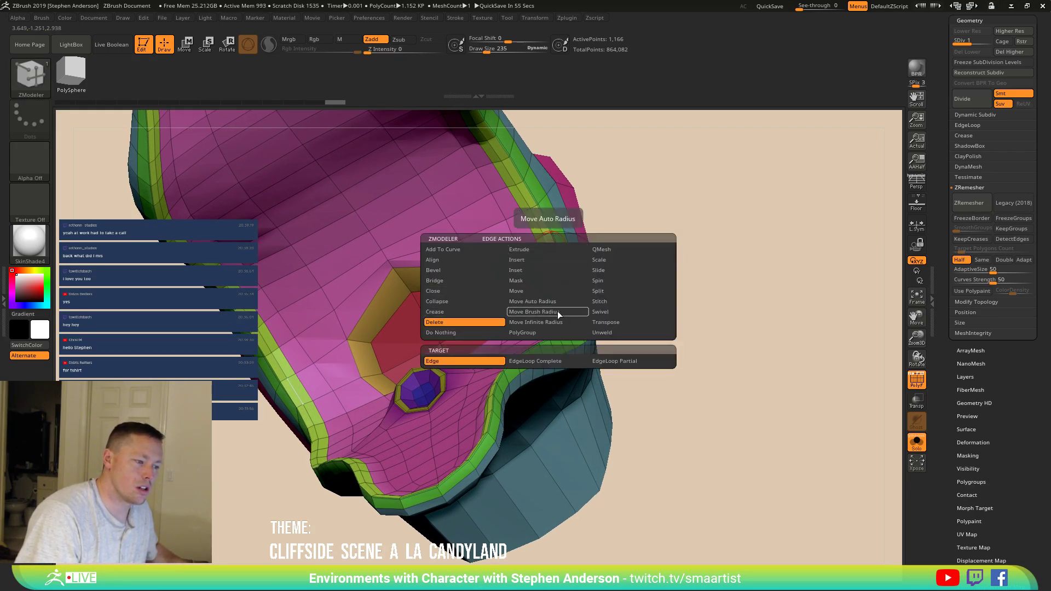
{"action": "left_click", "coordinate": [533, 281]}
{"action": "left_click", "coordinate": [485, 372]}
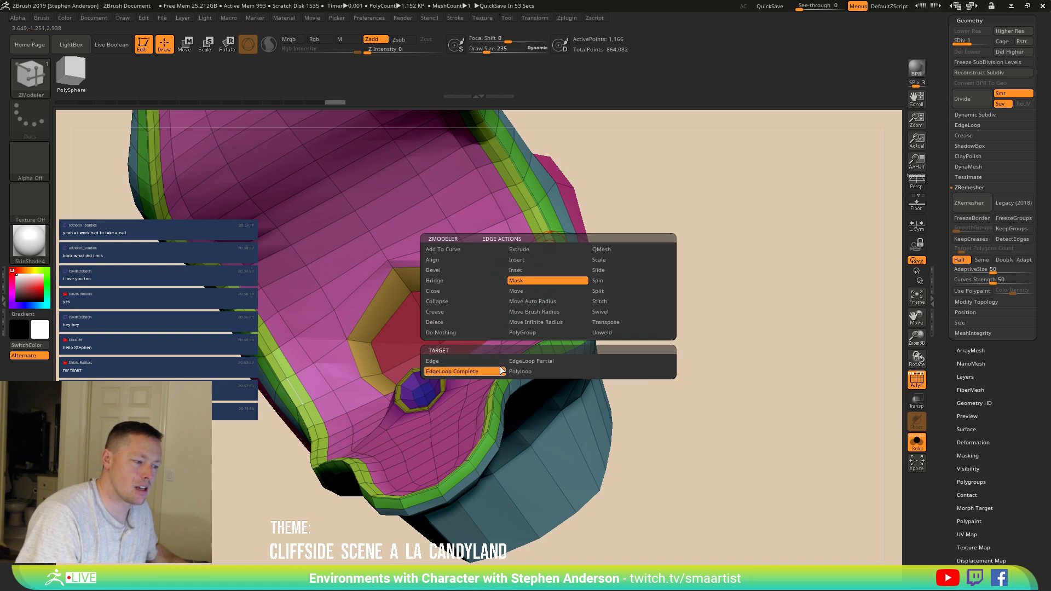
{"action": "left_click", "coordinate": [570, 260]}
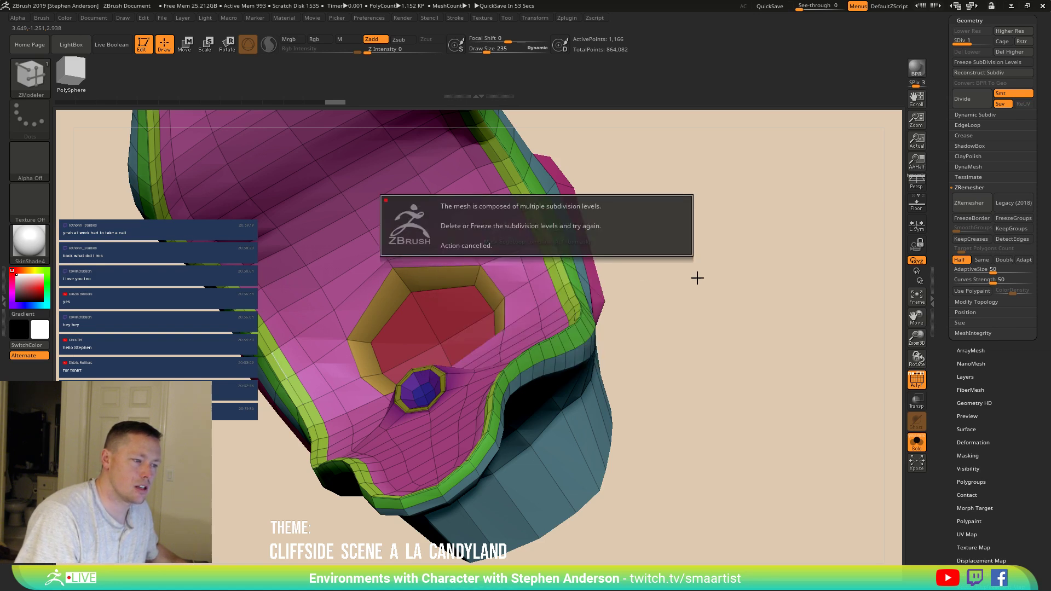
Step: Raise the head mesh to subdivision level 2 and preview its side profile with the polyframe hidden
{"action": "left_click_drag", "start_coordinate": [779, 230], "coordinate": [898, 406]}
{"action": "key", "text": "d"}
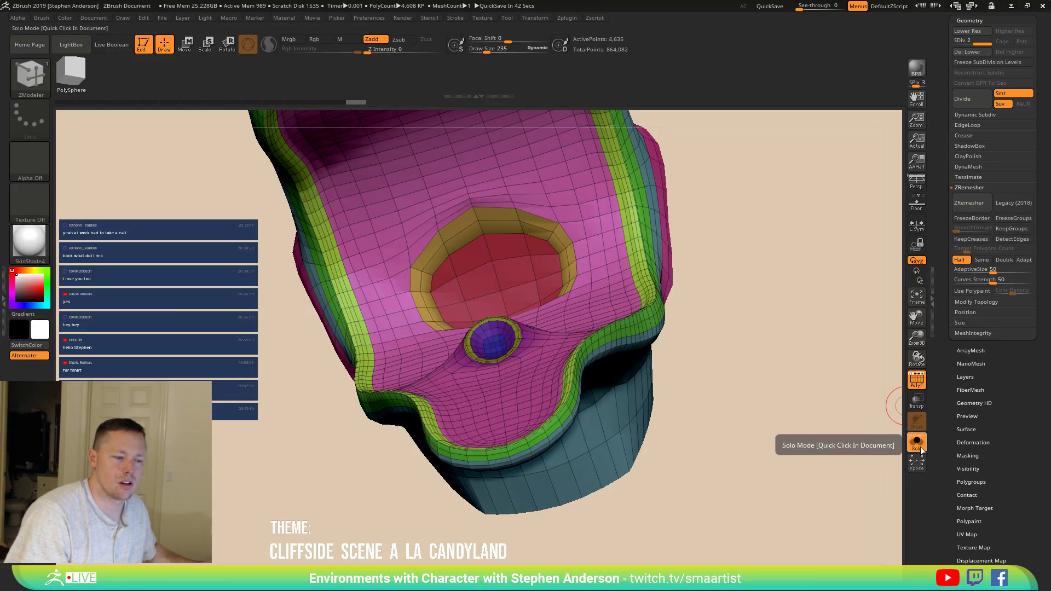
{"action": "right_click_drag", "start_coordinate": [767, 350], "coordinate": [690, 287], "text": "ctrl"}
{"action": "mouse_move", "coordinate": [691, 286]}
{"action": "left_mouse_down"}
{"action": "mouse_move", "coordinate": [652, 371]}
{"action": "mouse_move", "coordinate": [659, 387]}
{"action": "mouse_move", "coordinate": [704, 319]}
{"action": "mouse_move", "coordinate": [679, 341]}
{"action": "mouse_move", "coordinate": [682, 305]}
{"action": "mouse_move", "coordinate": [573, 336]}
{"action": "mouse_move", "coordinate": [579, 310]}
{"action": "mouse_move", "coordinate": [432, 301]}
{"action": "mouse_move", "coordinate": [564, 340]}
{"action": "mouse_move", "coordinate": [570, 261]}
{"action": "mouse_move", "coordinate": [652, 289]}
{"action": "left_mouse_up"}
{"action": "key", "text": "shift+f"}
{"action": "key", "text": "b"}
{"action": "key", "text": "z"}
{"action": "key", "text": "m"}
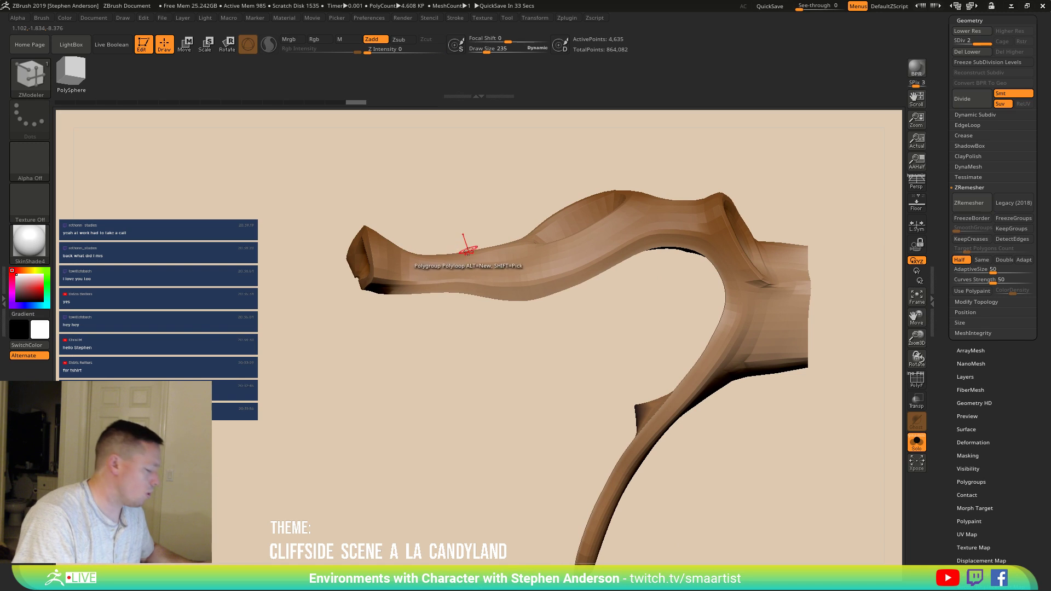
Step: Place the Move gizmo on the snout and show the polyframe to examine the head's loops from above and from the side
{"action": "key", "text": "w"}
{"action": "left_click", "coordinate": [492, 274]}
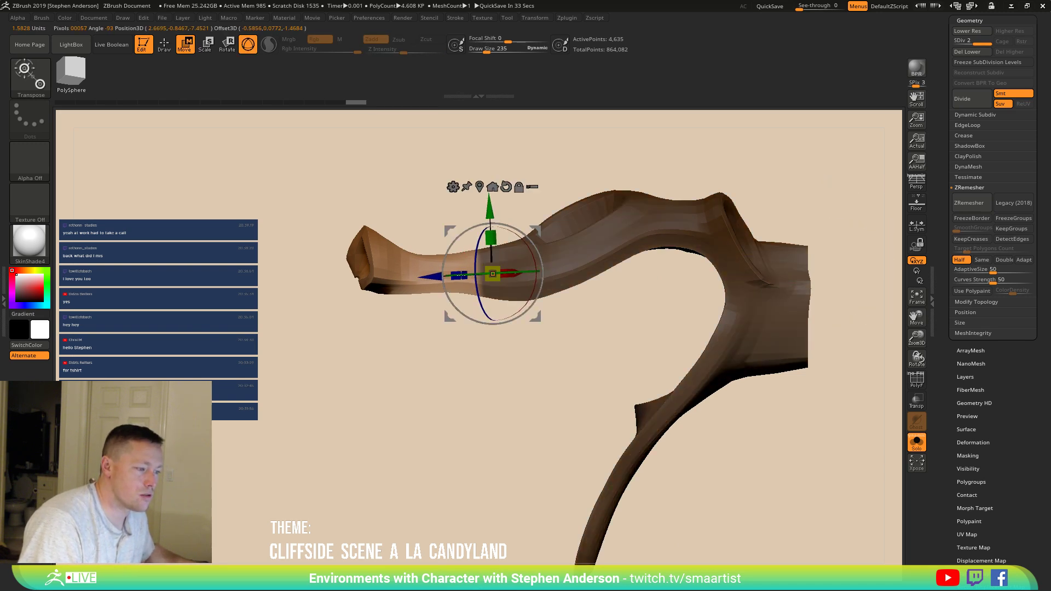
{"action": "left_click_drag", "start_coordinate": [608, 328], "coordinate": [483, 213]}
{"action": "key", "text": "shift+f"}
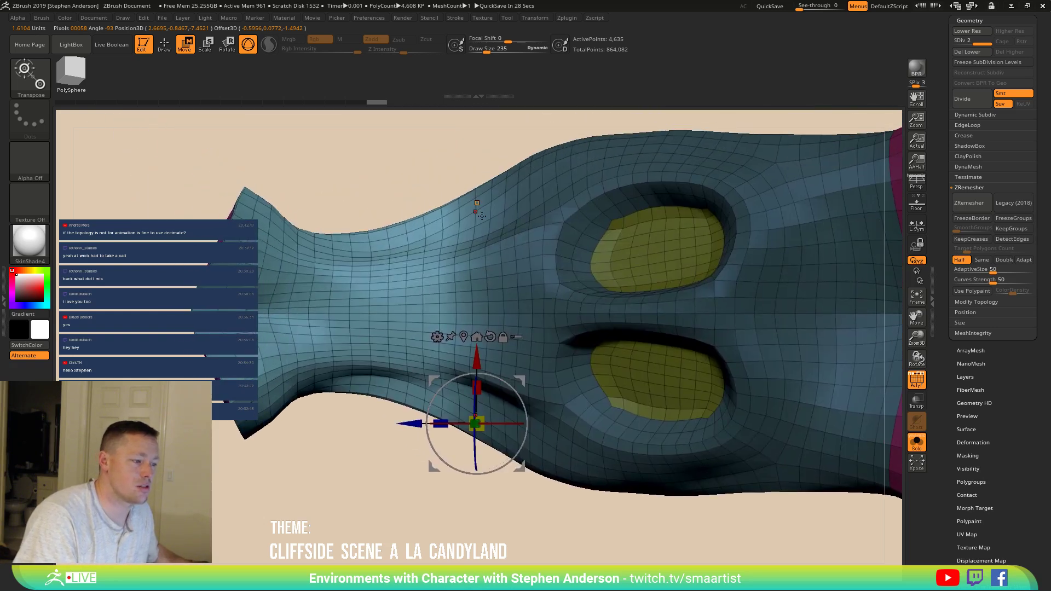
{"action": "left_click_drag", "start_coordinate": [570, 392], "coordinate": [572, 249]}
{"action": "left_click_drag", "start_coordinate": [587, 335], "coordinate": [535, 251], "text": "alt"}
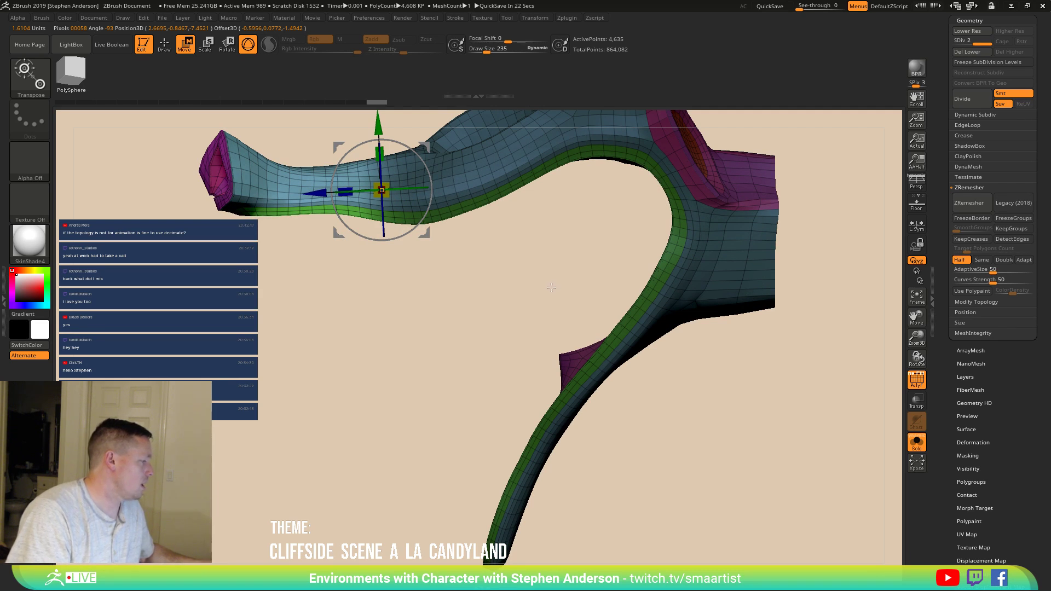
{"action": "left_click_drag", "start_coordinate": [555, 300], "coordinate": [516, 266], "text": "alt"}
{"action": "left_click_drag", "start_coordinate": [612, 294], "coordinate": [575, 317]}
Step: Mask everything except the lip-edge polygroup, try scaling the lip edge along X, and undo the scaling
{"action": "key", "text": "ctrl"}
{"action": "left_click_drag", "start_coordinate": [469, 309], "coordinate": [555, 321], "text": "ctrl"}
{"action": "left_click", "coordinate": [565, 322], "text": "ctrl"}
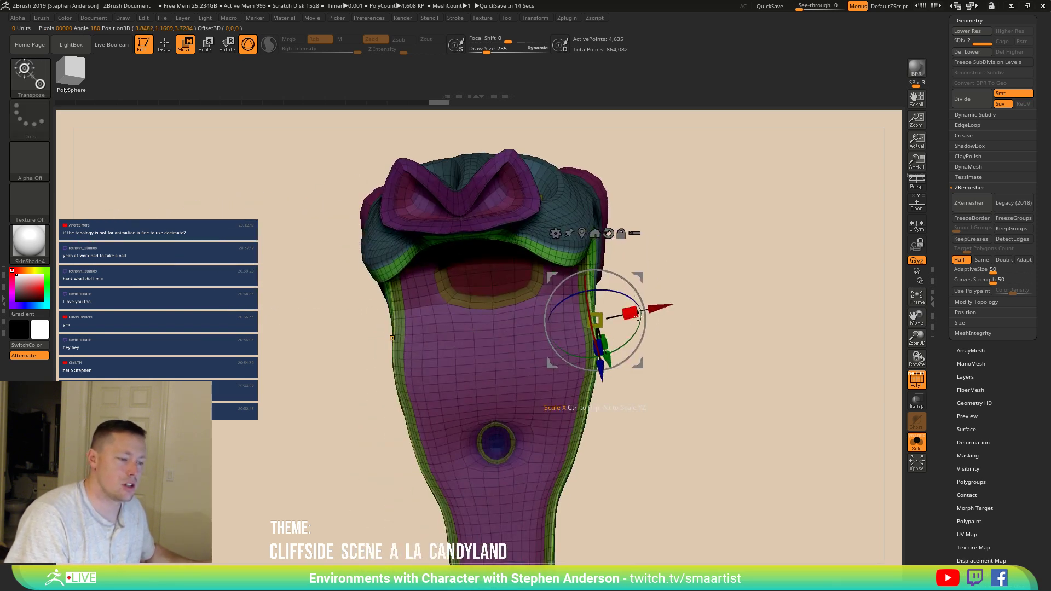
{"action": "mouse_move", "coordinate": [639, 312]}
{"action": "left_mouse_down"}
{"action": "mouse_move", "coordinate": [750, 277]}
{"action": "mouse_move", "coordinate": [735, 306]}
{"action": "mouse_move", "coordinate": [715, 310]}
{"action": "mouse_move", "coordinate": [725, 311]}
{"action": "mouse_move", "coordinate": [687, 304]}
{"action": "mouse_move", "coordinate": [770, 289]}
{"action": "mouse_move", "coordinate": [751, 277]}
{"action": "mouse_move", "coordinate": [732, 305]}
{"action": "mouse_move", "coordinate": [697, 329]}
{"action": "mouse_move", "coordinate": [721, 371]}
{"action": "mouse_move", "coordinate": [769, 350]}
{"action": "mouse_move", "coordinate": [734, 352]}
{"action": "mouse_move", "coordinate": [756, 264]}
{"action": "left_mouse_up"}
{"action": "key", "text": "ctrl+z"}
Step: Preview the masked head without the polyframe, restore the polyframe, and clear the mask
{"action": "key", "text": "shift+f"}
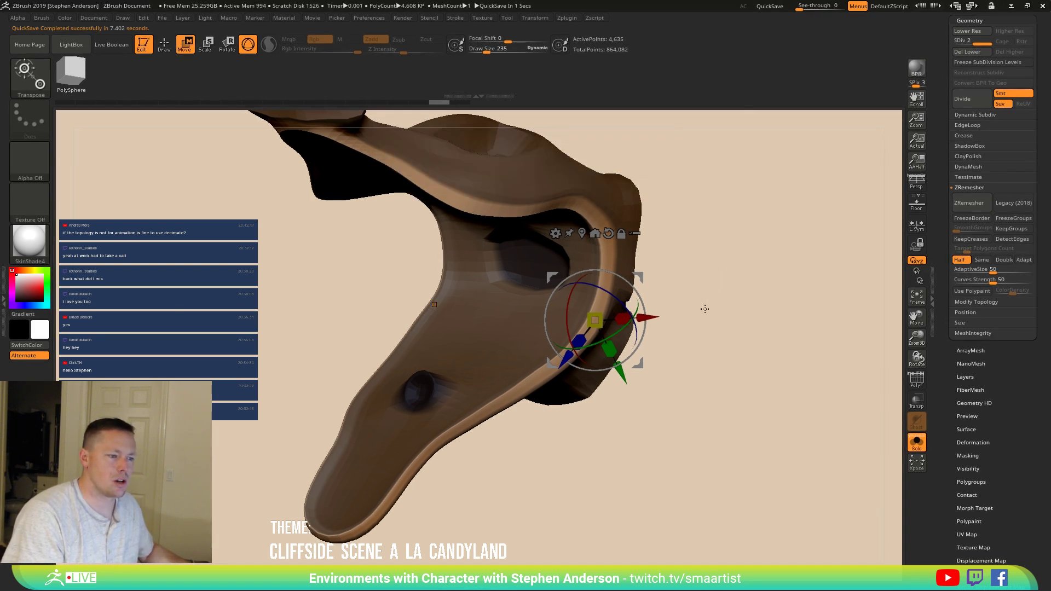
{"action": "right_click_drag", "start_coordinate": [704, 304], "coordinate": [739, 317], "text": "ctrl"}
{"action": "mouse_move", "coordinate": [753, 357]}
{"action": "right_mouse_down", "text": "ctrl"}
{"action": "mouse_move", "coordinate": [729, 212]}
{"action": "mouse_move", "coordinate": [694, 249]}
{"action": "mouse_move", "coordinate": [735, 340]}
{"action": "right_mouse_up", "text": "ctrl"}
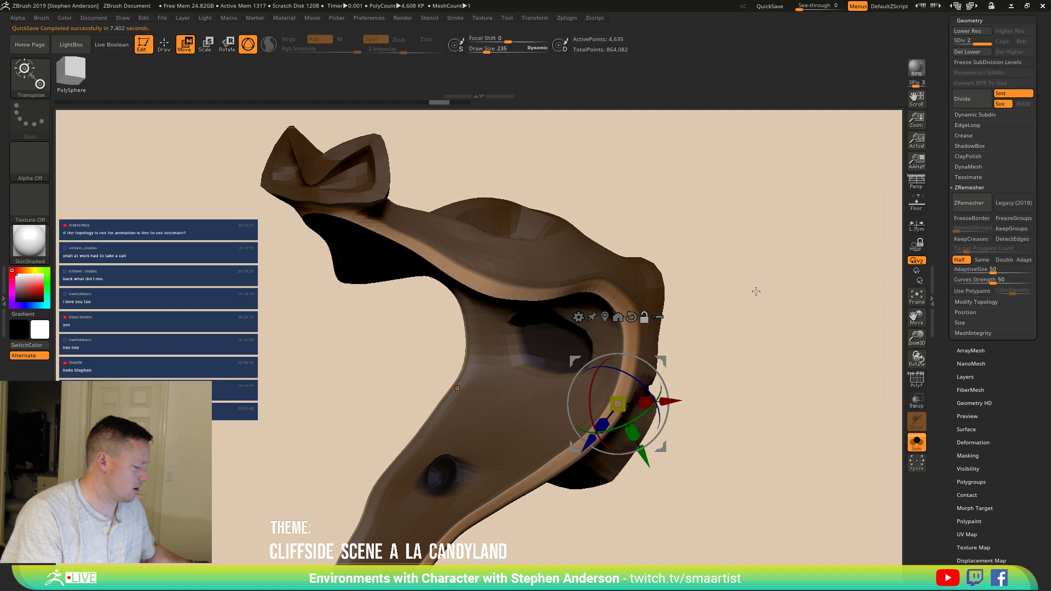
{"action": "key", "text": "shift+f"}
{"action": "left_click_drag", "start_coordinate": [759, 273], "coordinate": [804, 322], "text": "ctrl"}
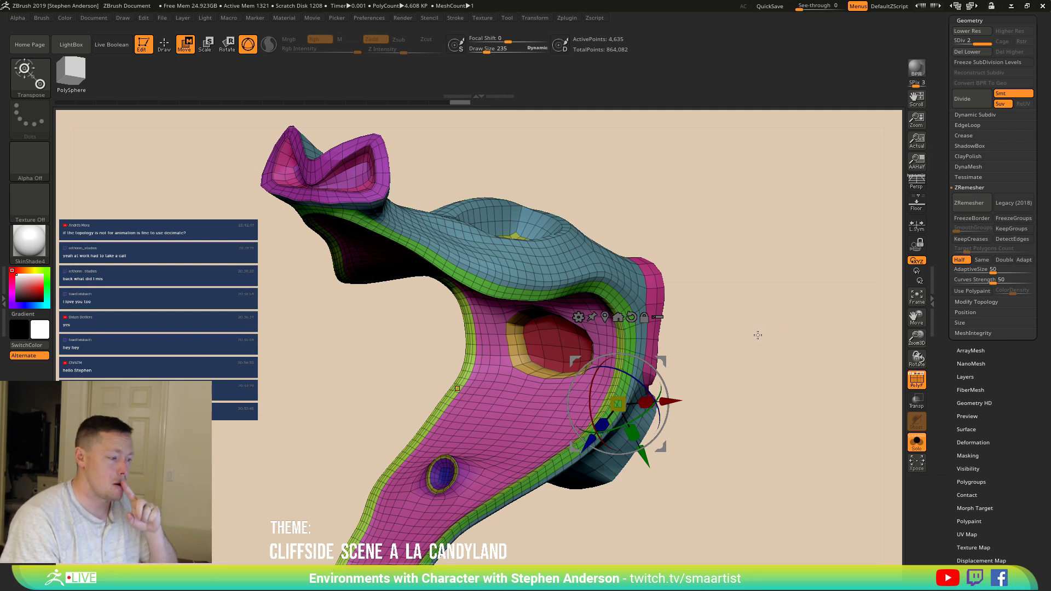
Step: Turn off Solo mode and hide the polyframe to view the whole dragon
{"action": "left_click_drag", "start_coordinate": [774, 265], "coordinate": [849, 279]}
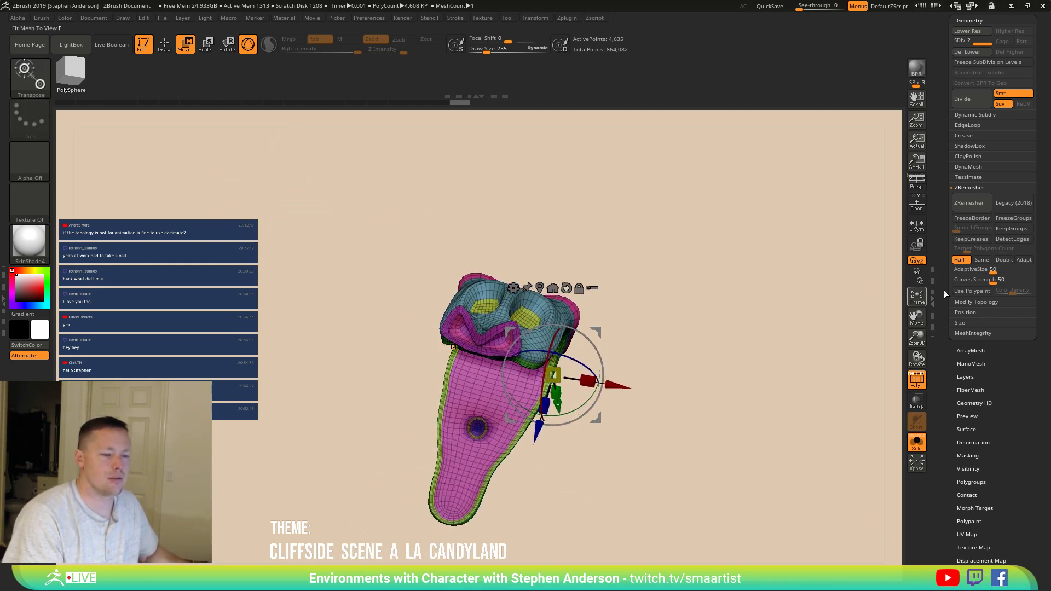
{"action": "scroll", "coordinate": [1031, 373], "scroll_direction": "up", "scroll_amount": 5}
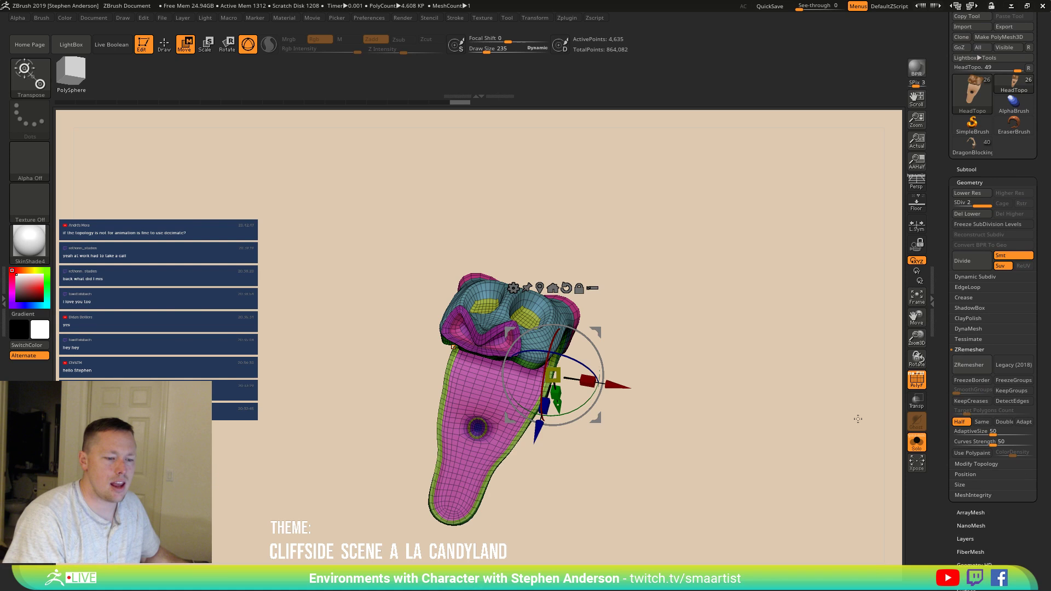
{"action": "left_click", "coordinate": [917, 443]}
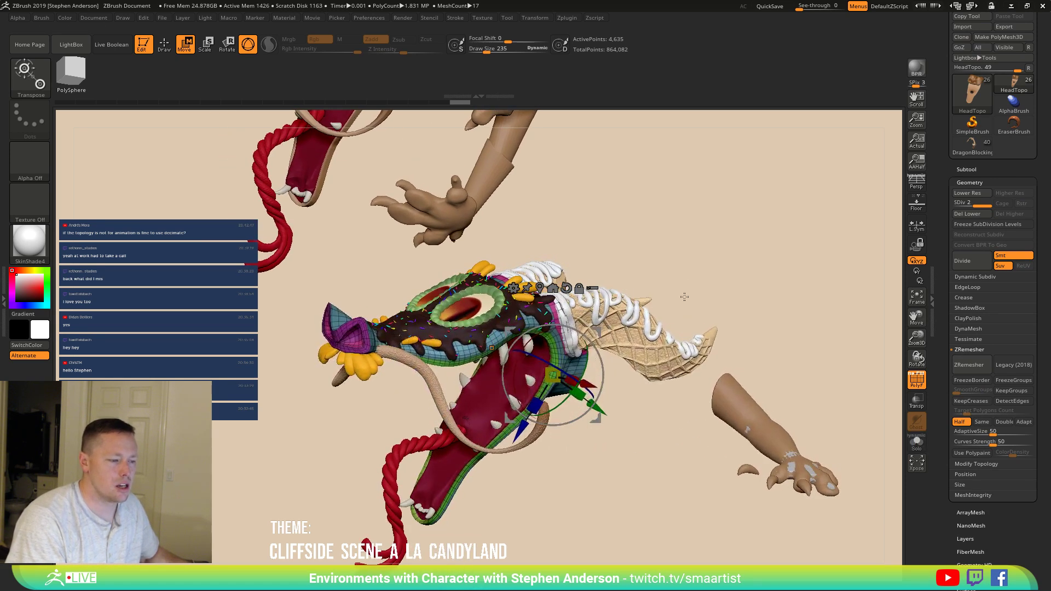
{"action": "key", "text": "shift+f"}
{"action": "mouse_move", "coordinate": [708, 284]}
{"action": "left_mouse_down"}
{"action": "mouse_move", "coordinate": [699, 268]}
{"action": "mouse_move", "coordinate": [708, 278]}
{"action": "left_mouse_up"}
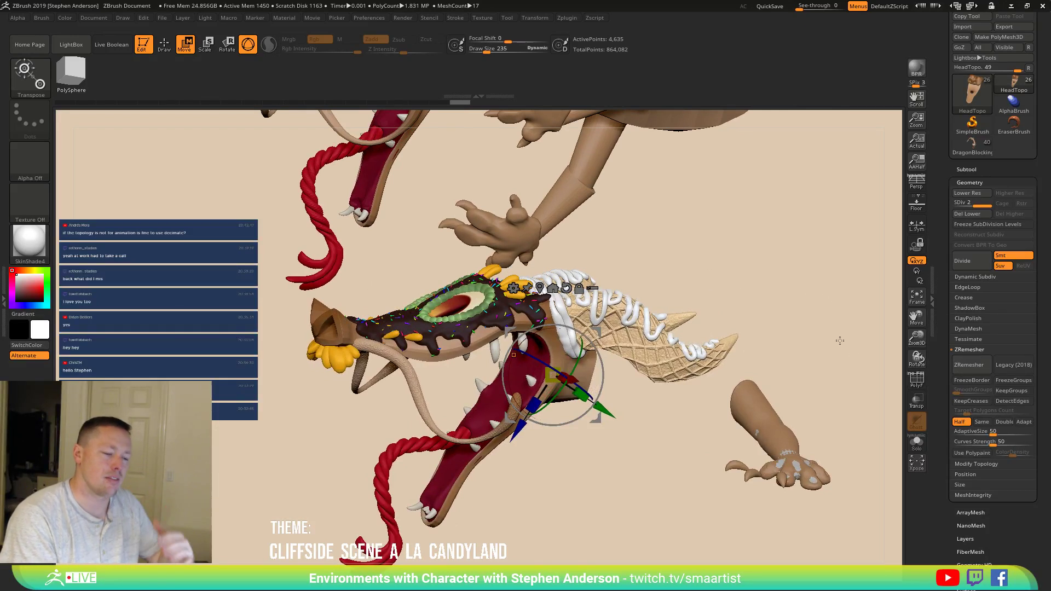
Step: Select the Arm1 subtool, frame its clawed hand, and open the subtool list
{"action": "key", "text": "n"}
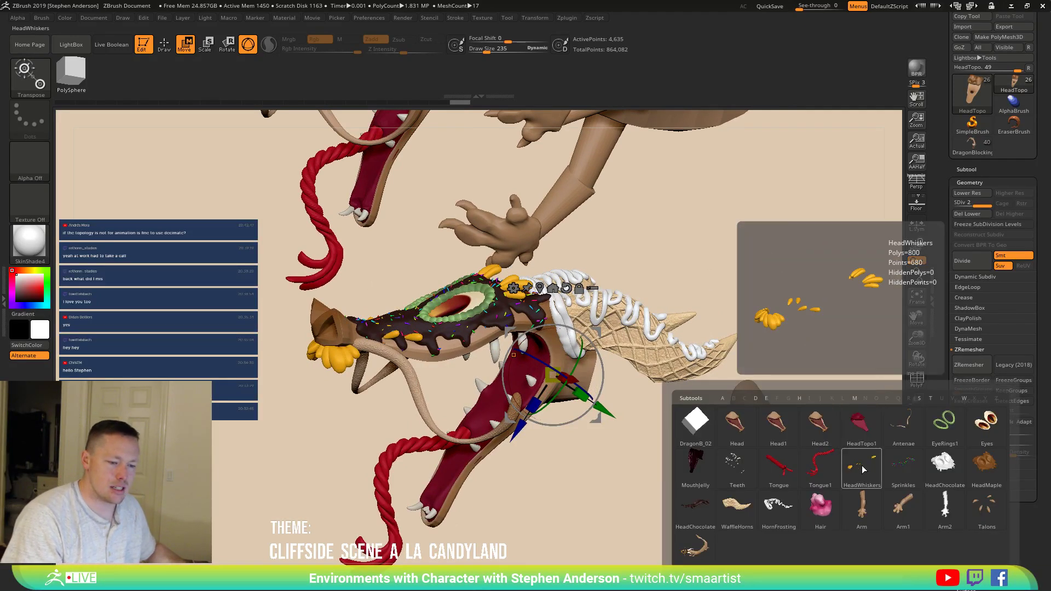
{"action": "left_click_drag", "start_coordinate": [747, 296], "coordinate": [613, 417]}
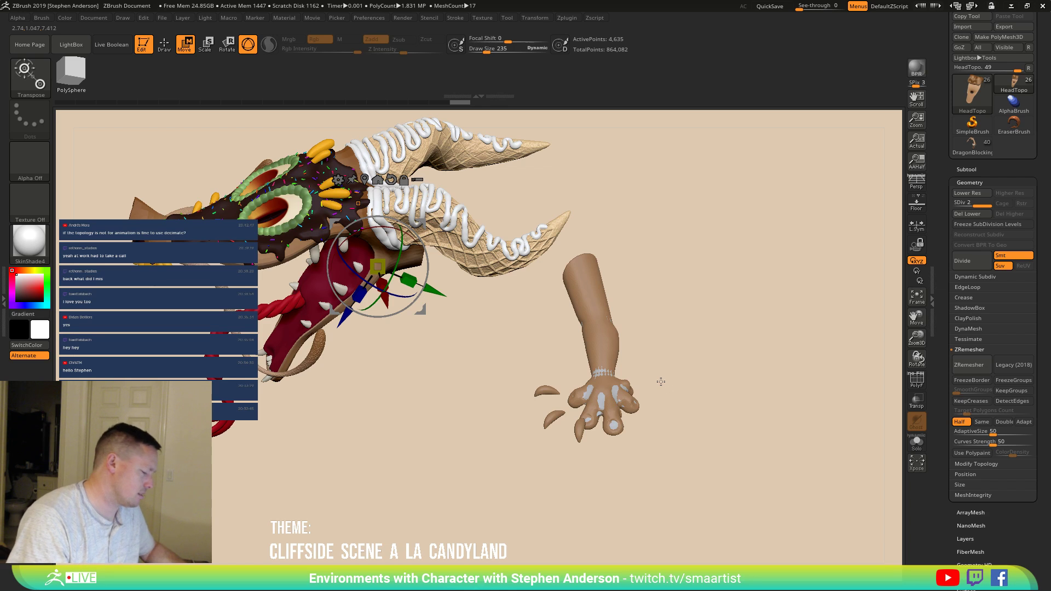
{"action": "key", "text": "n"}
{"action": "mouse_move", "coordinate": [735, 494]}
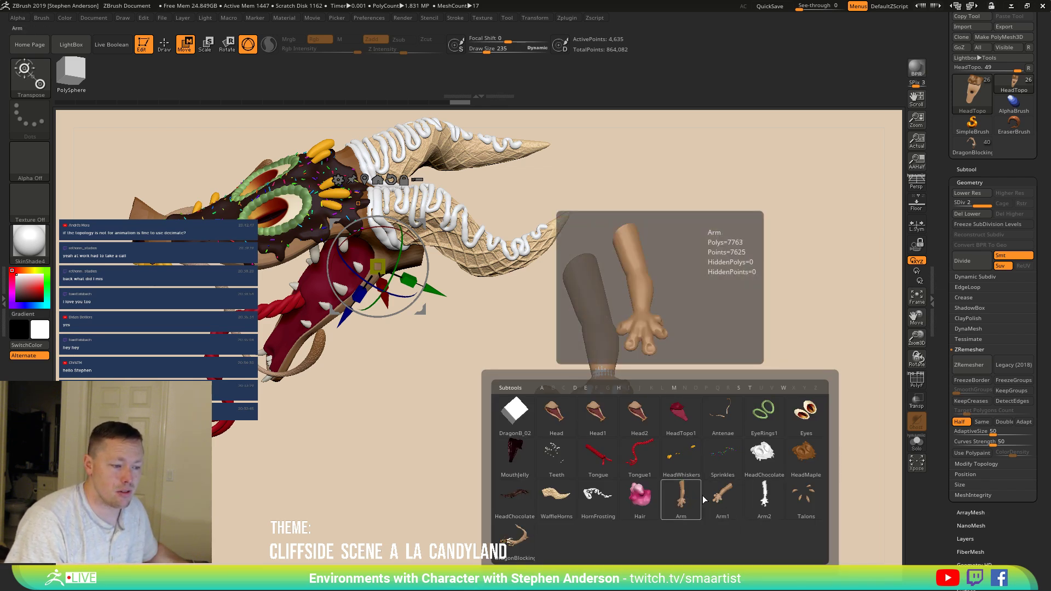
{"action": "left_click", "coordinate": [718, 496]}
{"action": "key", "text": "shift+f"}
{"action": "key", "text": "shift+f"}
{"action": "key", "text": "f"}
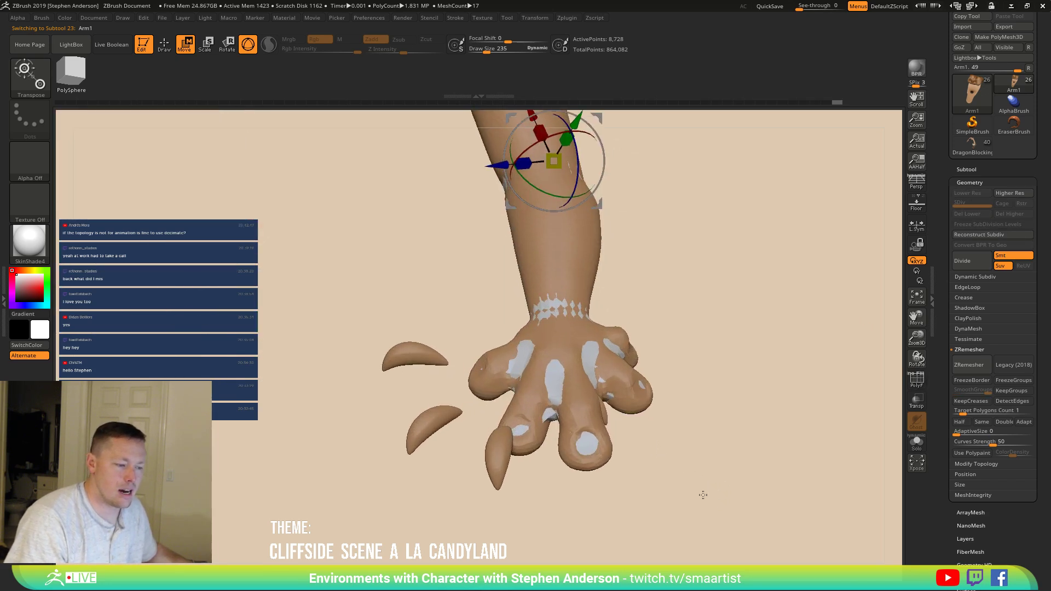
{"action": "key", "text": "ctrl"}
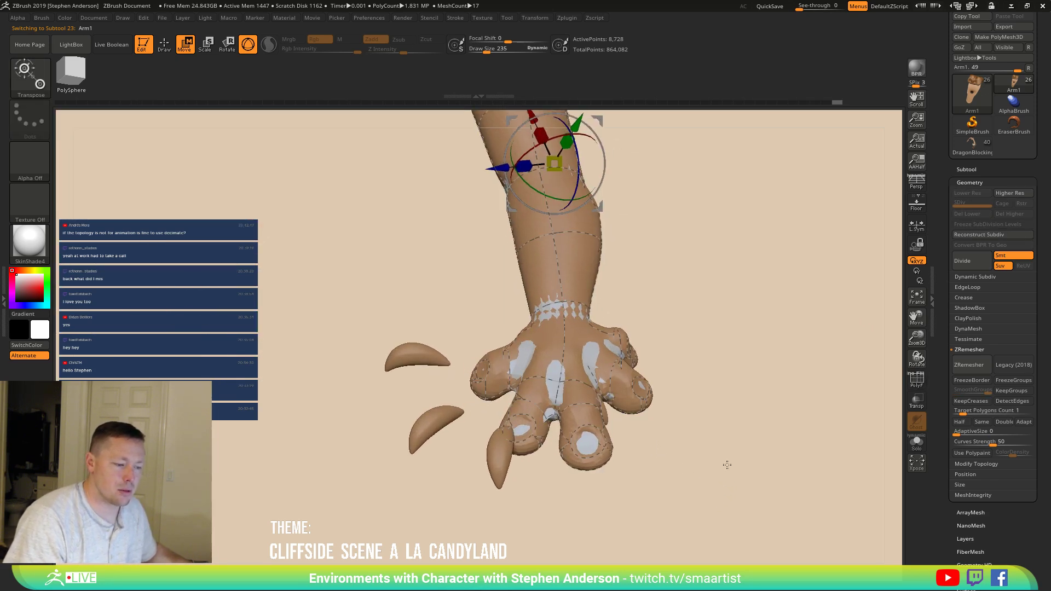
{"action": "left_click", "coordinate": [968, 170]}
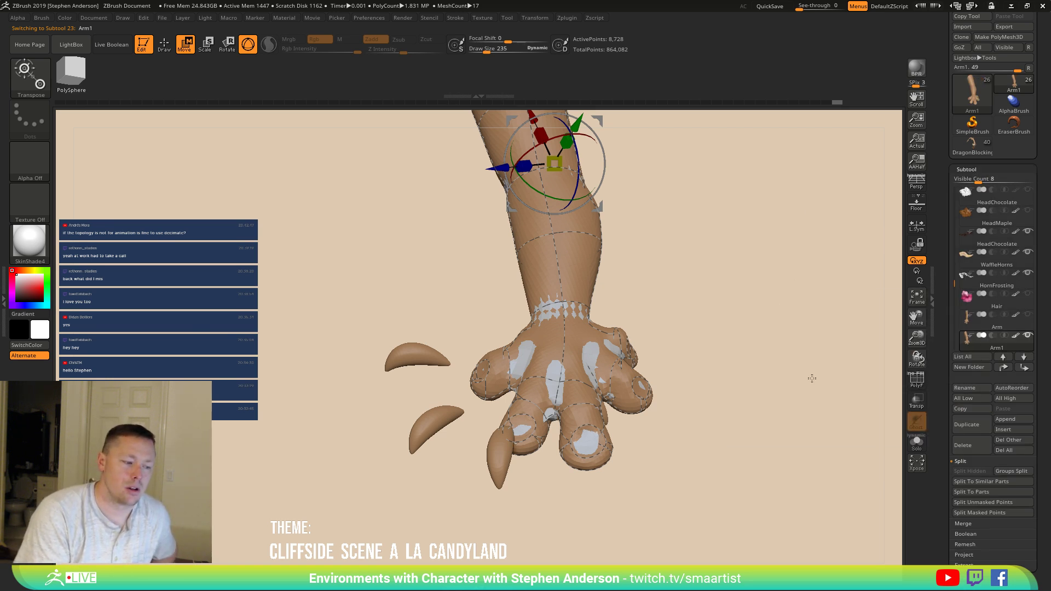
{"action": "left_click_drag", "start_coordinate": [691, 431], "coordinate": [737, 443]}
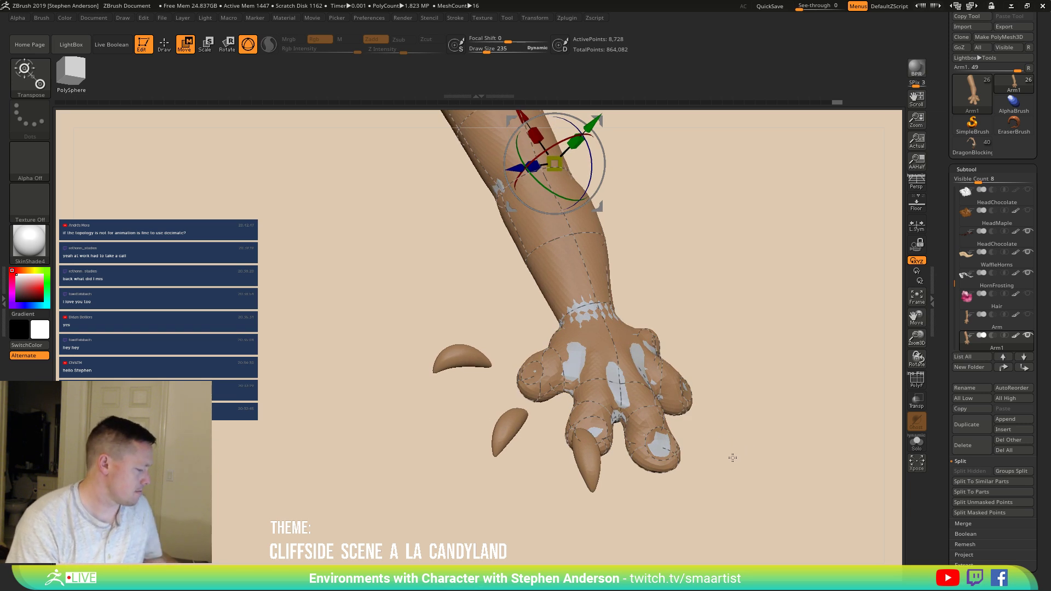
Step: Return to Draw mode with the Topology brush and isolate the Arm1 subtool in Solo mode
{"action": "key", "text": "q"}
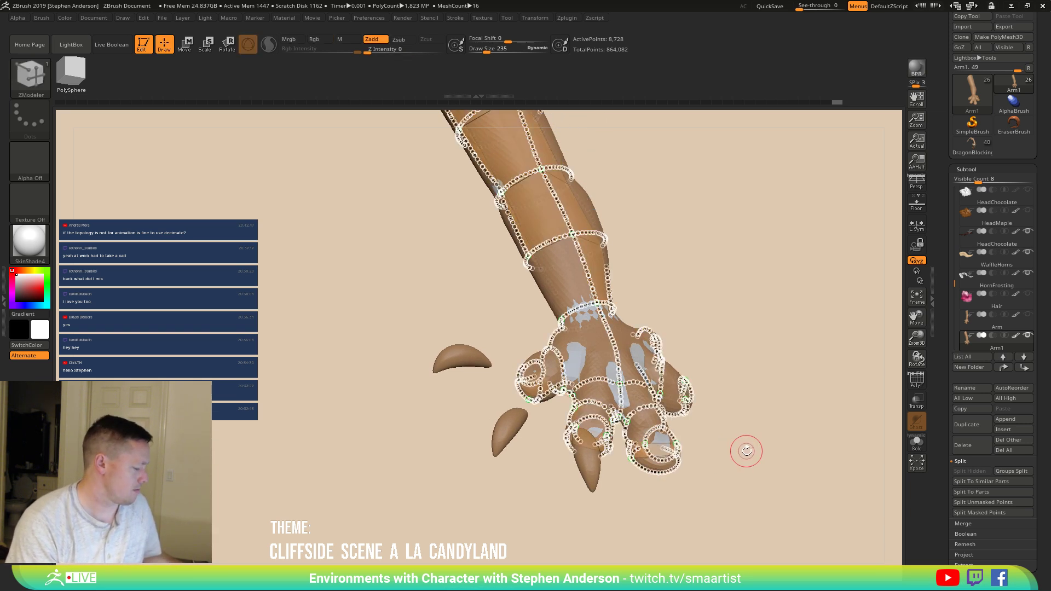
{"action": "key", "text": "b"}
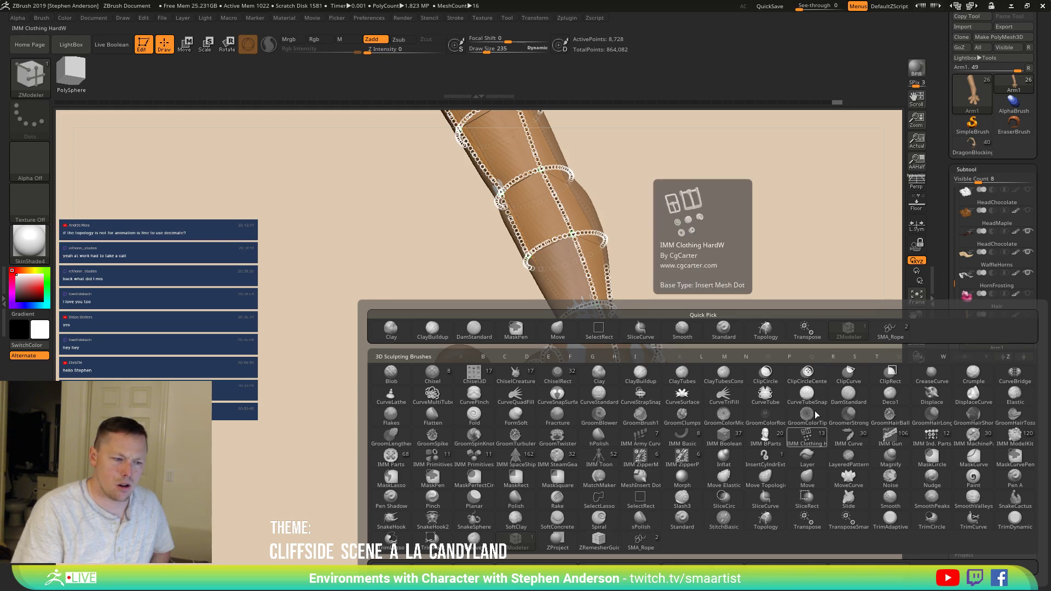
{"action": "left_click", "coordinate": [766, 330]}
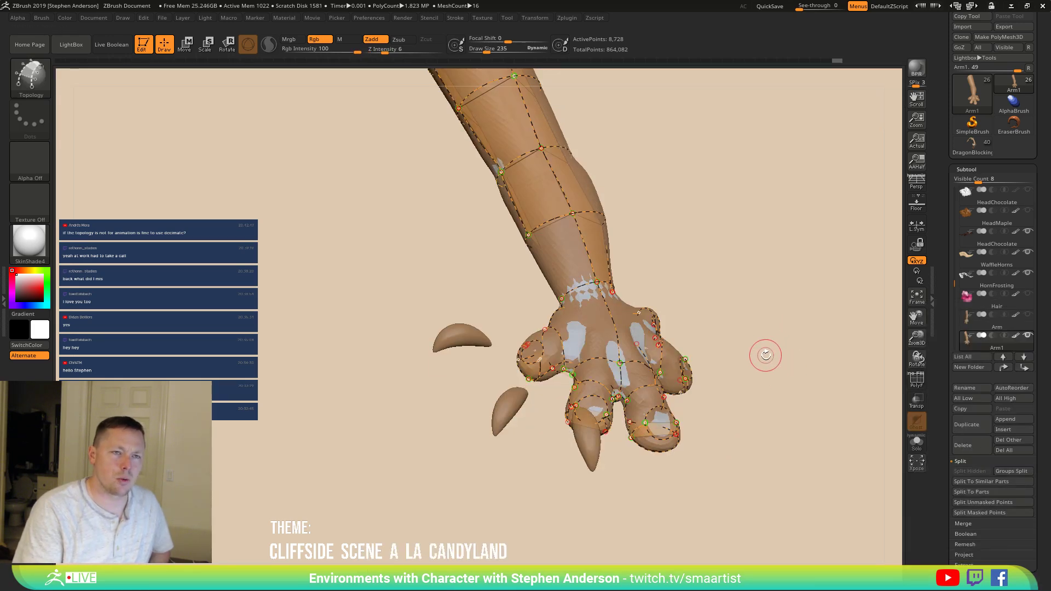
{"action": "left_click_drag", "start_coordinate": [757, 347], "coordinate": [689, 336]}
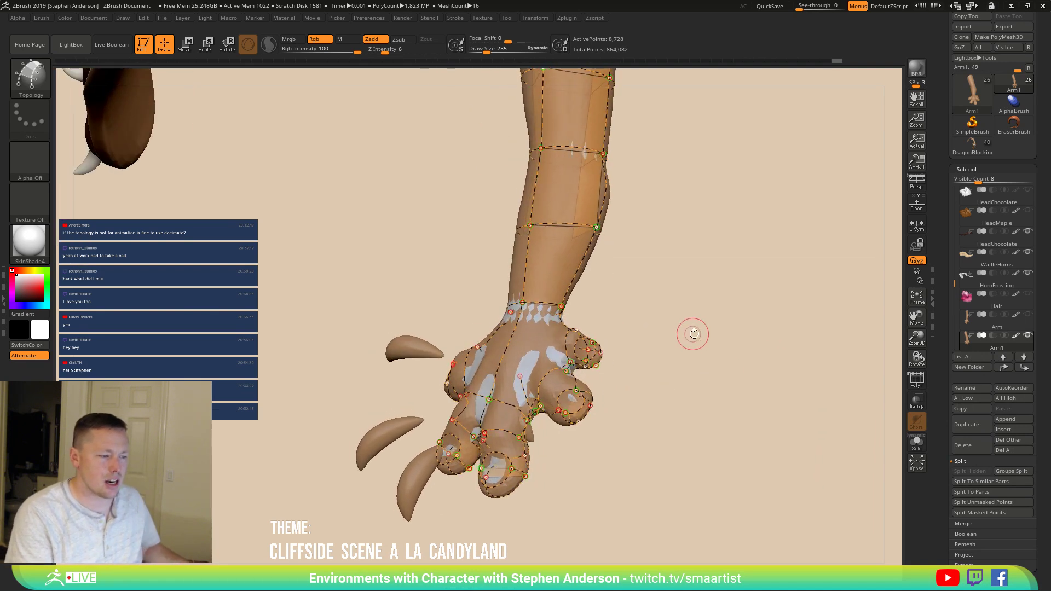
{"action": "left_click", "coordinate": [917, 442]}
Step: Draw topology curves along the middle finger's knuckle and across the hand just above the finger bases
{"action": "mouse_move", "coordinate": [626, 305]}
{"action": "left_mouse_down"}
{"action": "mouse_move", "coordinate": [665, 308]}
{"action": "mouse_move", "coordinate": [652, 311]}
{"action": "left_mouse_up"}
{"action": "mouse_move", "coordinate": [530, 371]}
{"action": "right_mouse_down", "text": "ctrl"}
{"action": "mouse_move", "coordinate": [558, 417]}
{"action": "mouse_move", "coordinate": [556, 379]}
{"action": "mouse_move", "coordinate": [553, 414]}
{"action": "mouse_move", "coordinate": [516, 415]}
{"action": "right_mouse_up", "text": "ctrl"}
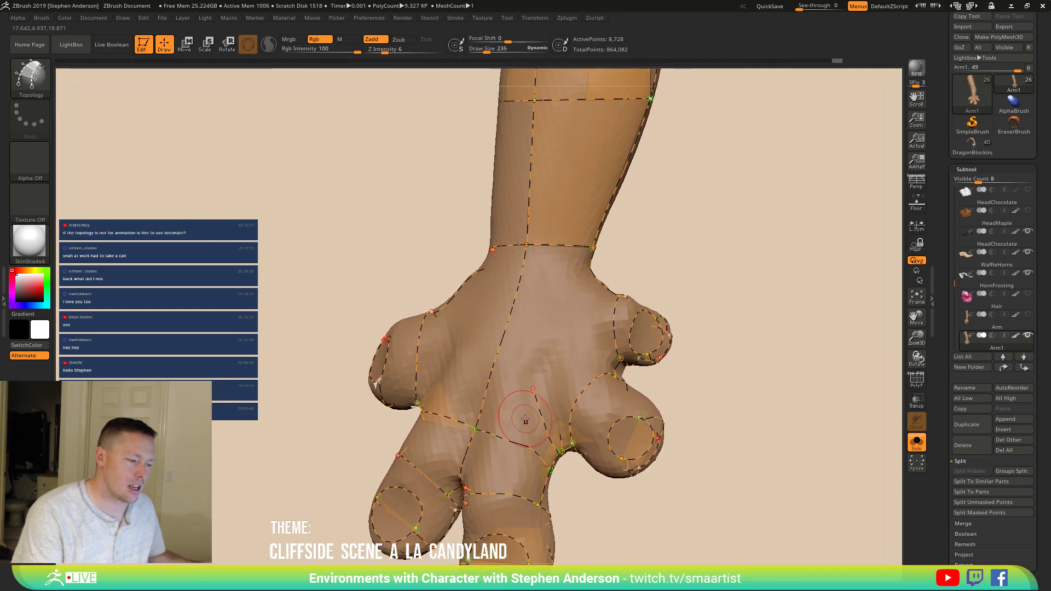
{"action": "left_click_drag", "start_coordinate": [524, 513], "coordinate": [524, 513]}
{"action": "right_click_drag", "start_coordinate": [530, 378], "coordinate": [532, 426], "text": "ctrl"}
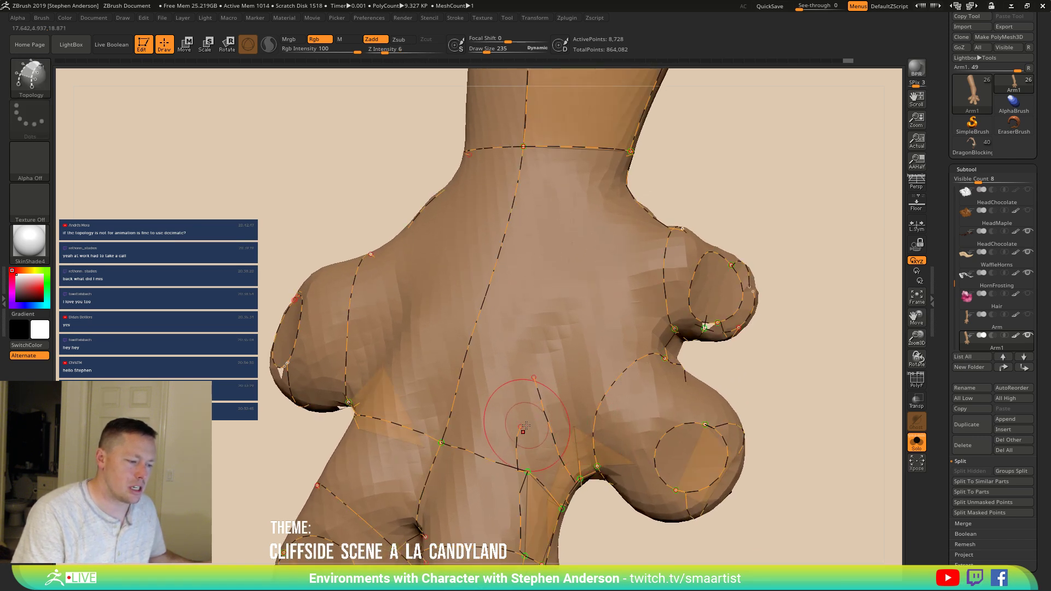
{"action": "left_click_drag", "start_coordinate": [420, 396], "coordinate": [522, 426]}
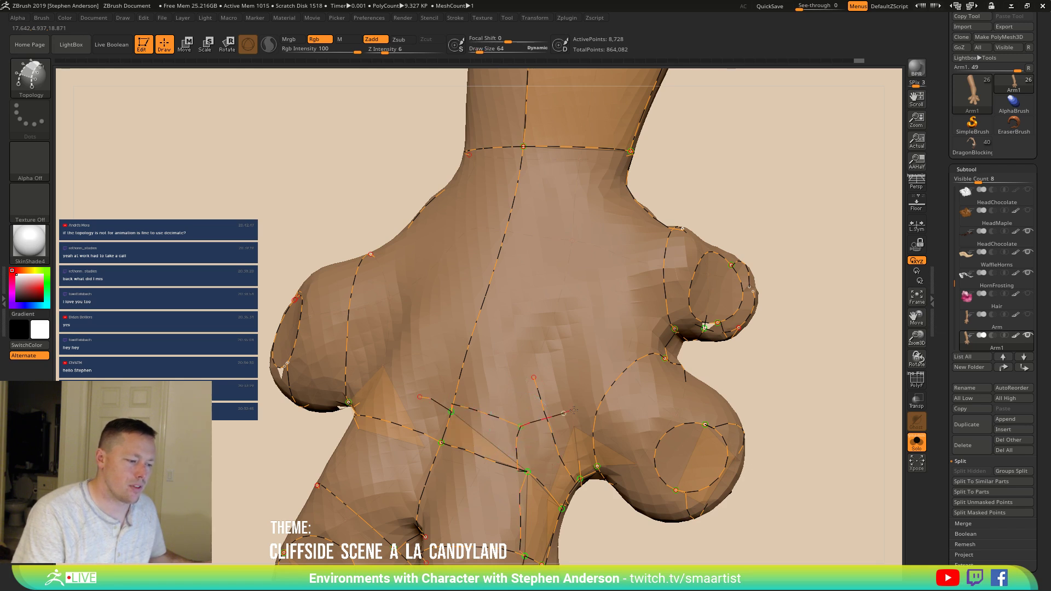
{"action": "left_click_drag", "start_coordinate": [586, 405], "coordinate": [588, 408]}
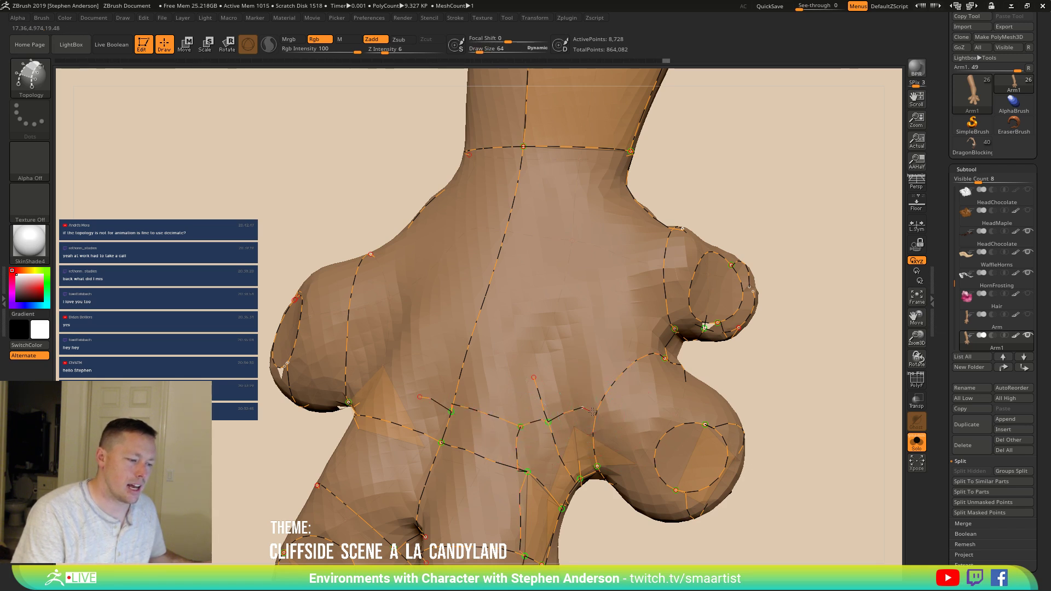
Step: Draw topology curves linking the outer finger's circular claw loop to its base and crossing the knuckle area beside it
{"action": "left_click_drag", "start_coordinate": [661, 453], "coordinate": [661, 454]}
{"action": "mouse_move", "coordinate": [661, 457]}
{"action": "right_mouse_down", "text": "alt"}
{"action": "mouse_move", "coordinate": [599, 387]}
{"action": "mouse_move", "coordinate": [548, 386]}
{"action": "mouse_move", "coordinate": [569, 395]}
{"action": "mouse_move", "coordinate": [618, 346]}
{"action": "right_mouse_up", "text": "alt"}
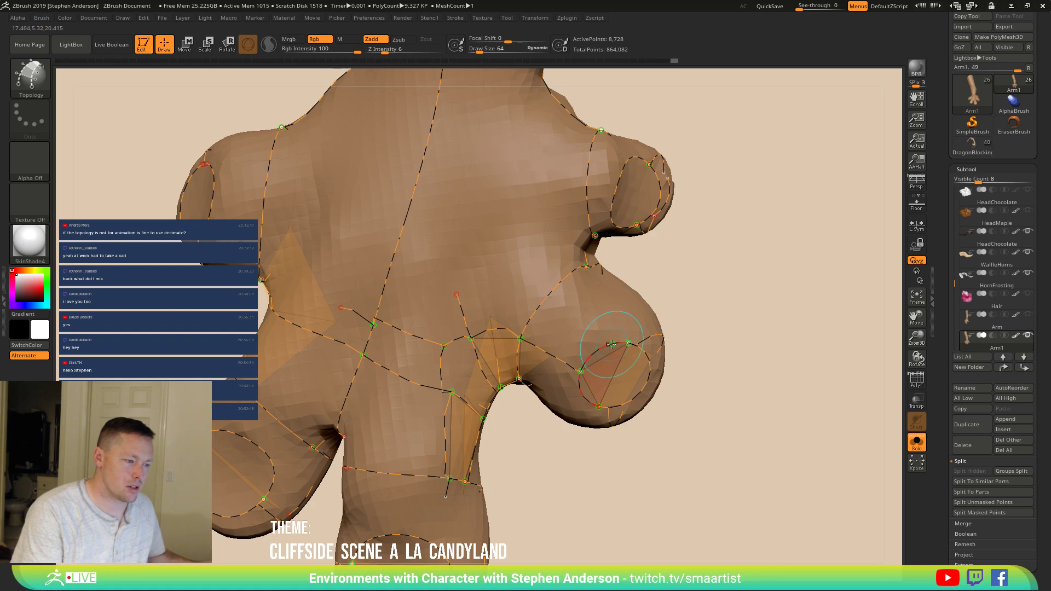
{"action": "left_click_drag", "start_coordinate": [537, 272], "coordinate": [536, 272]}
{"action": "right_click_drag", "start_coordinate": [536, 274], "coordinate": [527, 332]}
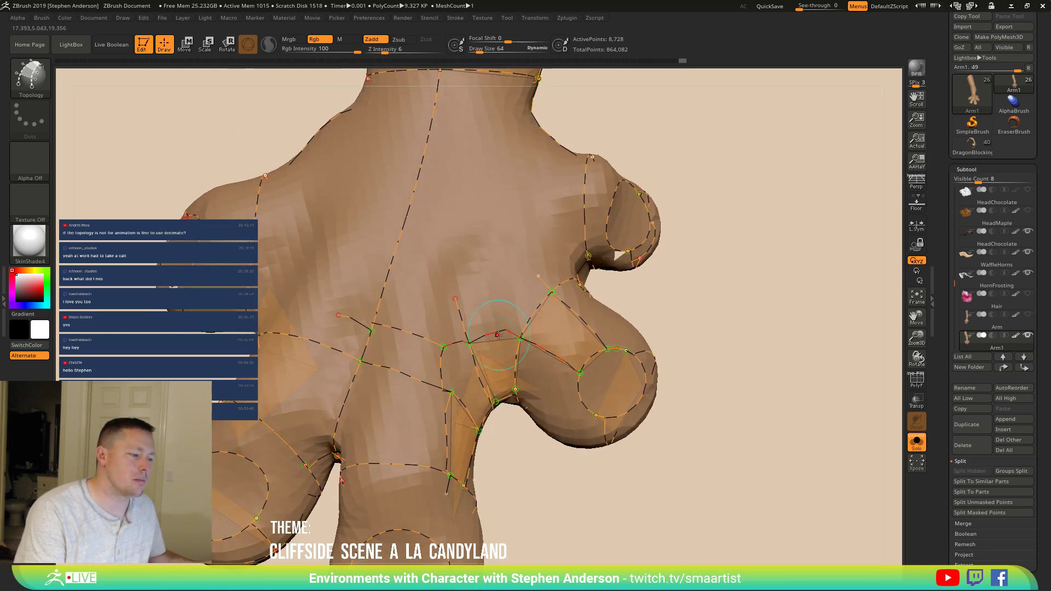
{"action": "left_click_drag", "start_coordinate": [534, 266], "coordinate": [538, 275]}
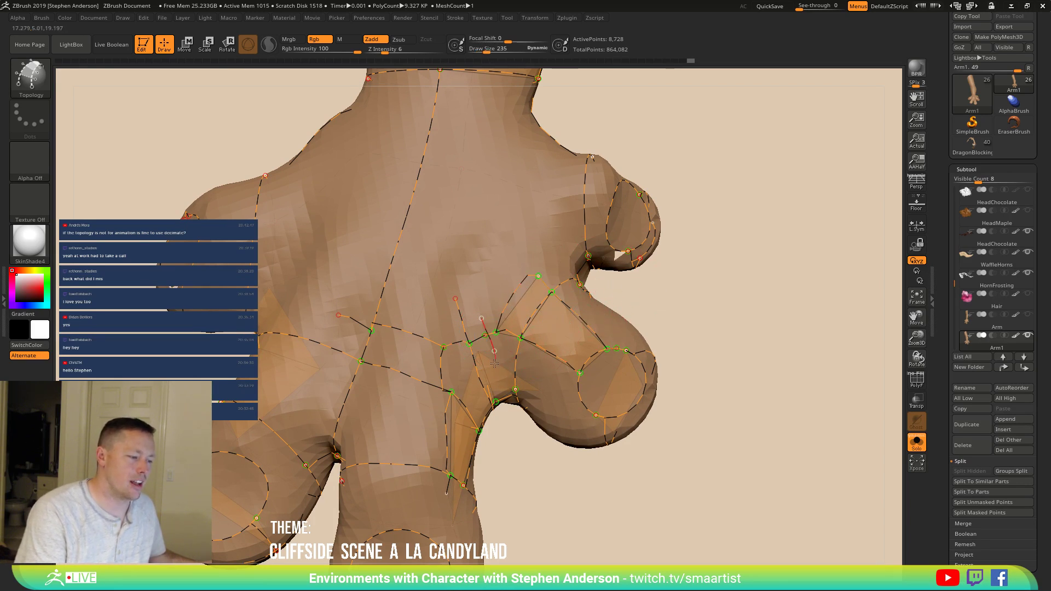
Step: Rework the curves between the middle and outer finger bases, removing the surplus segment above the gap
{"action": "right_click_drag", "start_coordinate": [469, 344], "coordinate": [446, 342]}
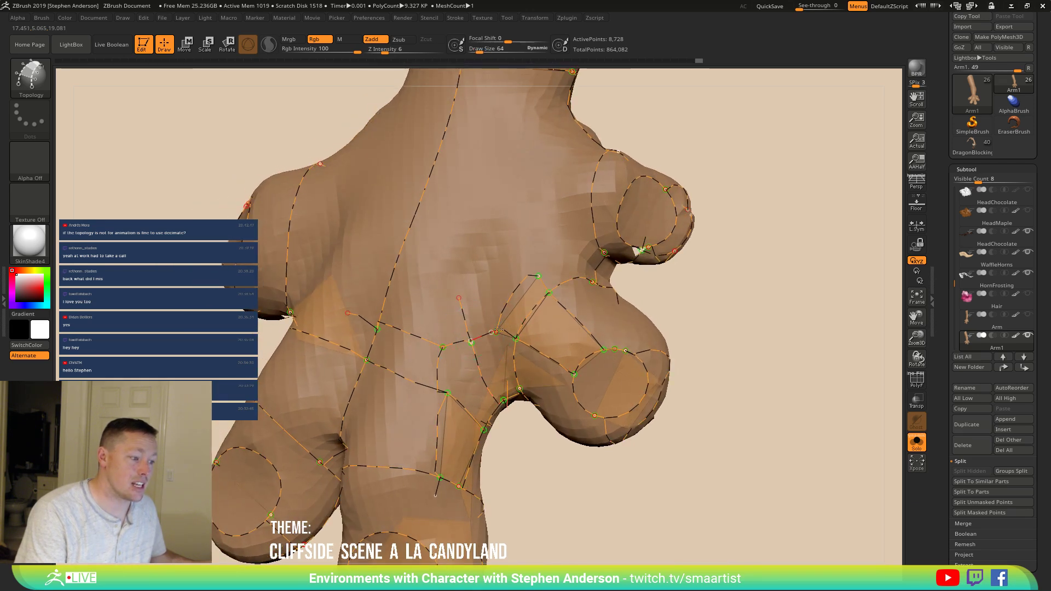
{"action": "right_click_drag", "start_coordinate": [506, 327], "coordinate": [488, 359], "text": "ctrl"}
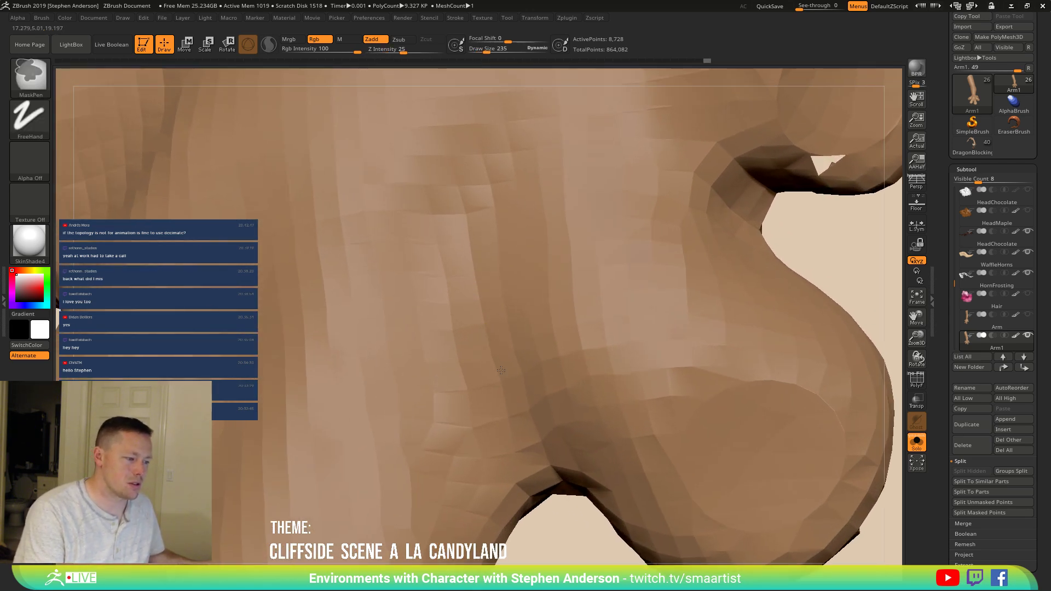
{"action": "key", "text": "s"}
{"action": "left_click_drag", "start_coordinate": [486, 357], "coordinate": [485, 367]}
{"action": "key", "text": "s"}
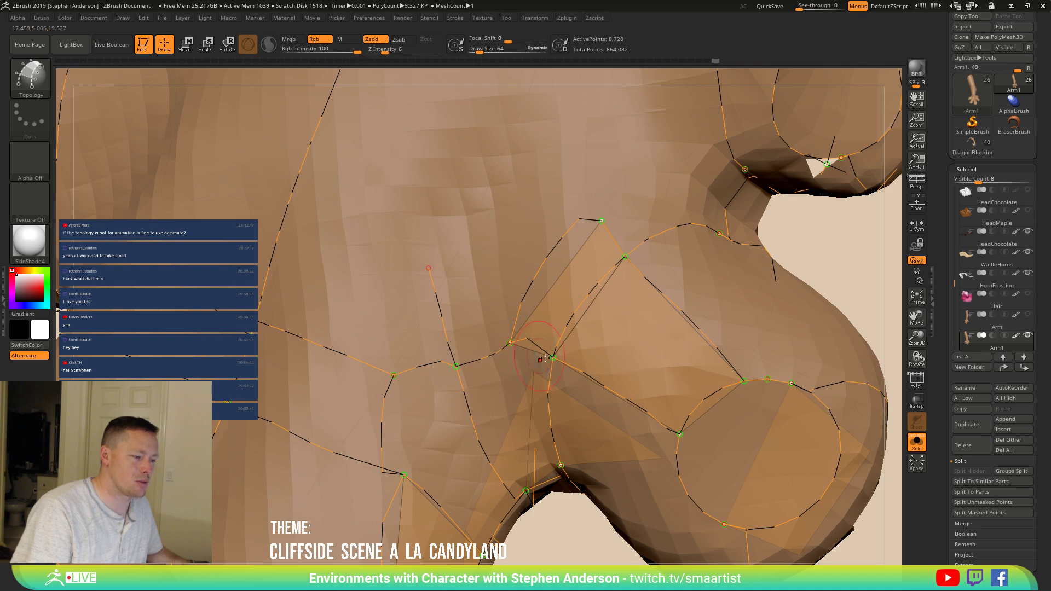
{"action": "right_click_drag", "start_coordinate": [615, 315], "coordinate": [486, 318], "text": "ctrl"}
{"action": "left_click", "coordinate": [503, 351], "text": "alt"}
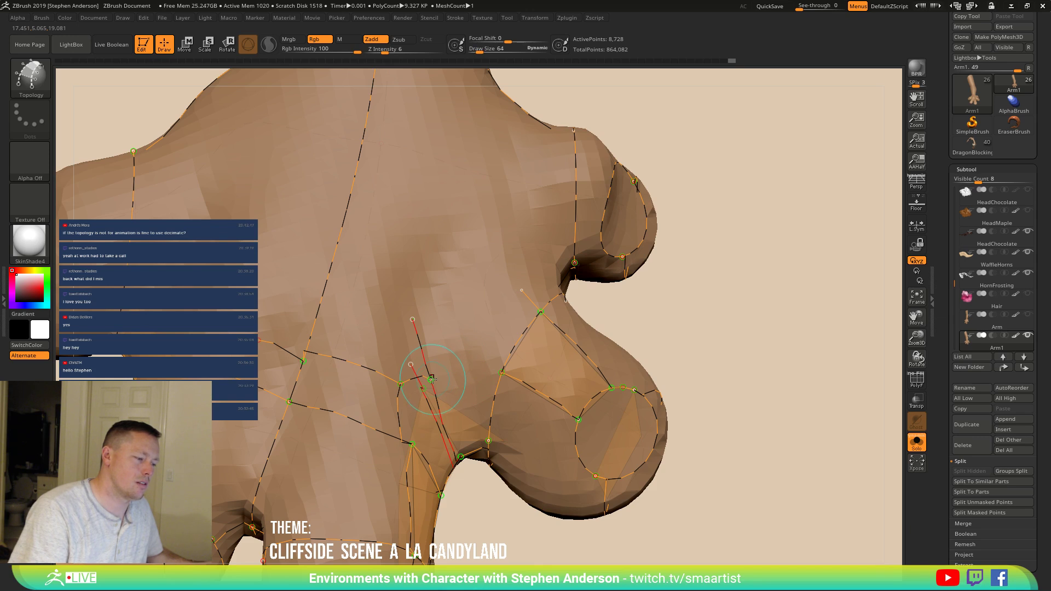
Step: Draw connecting topology curves along the outer finger's side and underside, joining its base loop to the claw loop
{"action": "mouse_move", "coordinate": [503, 372]}
{"action": "right_mouse_down"}
{"action": "mouse_move", "coordinate": [499, 325]}
{"action": "mouse_move", "coordinate": [476, 317]}
{"action": "mouse_move", "coordinate": [442, 337]}
{"action": "mouse_move", "coordinate": [465, 389]}
{"action": "mouse_move", "coordinate": [400, 354]}
{"action": "mouse_move", "coordinate": [378, 323]}
{"action": "right_mouse_up"}
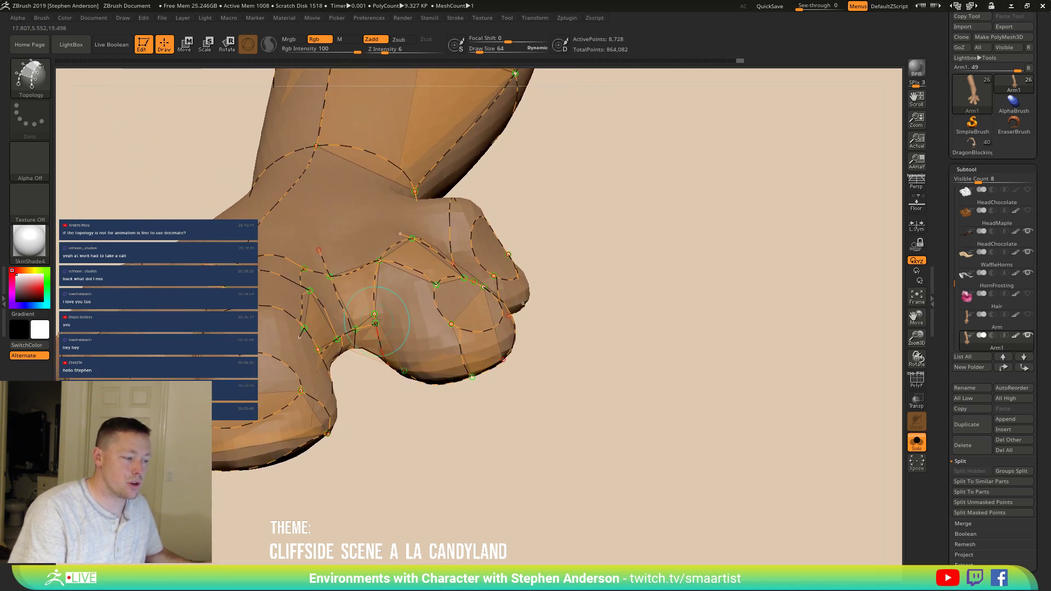
{"action": "mouse_move", "coordinate": [481, 349]}
{"action": "right_mouse_down"}
{"action": "mouse_move", "coordinate": [540, 347]}
{"action": "mouse_move", "coordinate": [415, 345]}
{"action": "mouse_move", "coordinate": [393, 357]}
{"action": "right_mouse_up"}
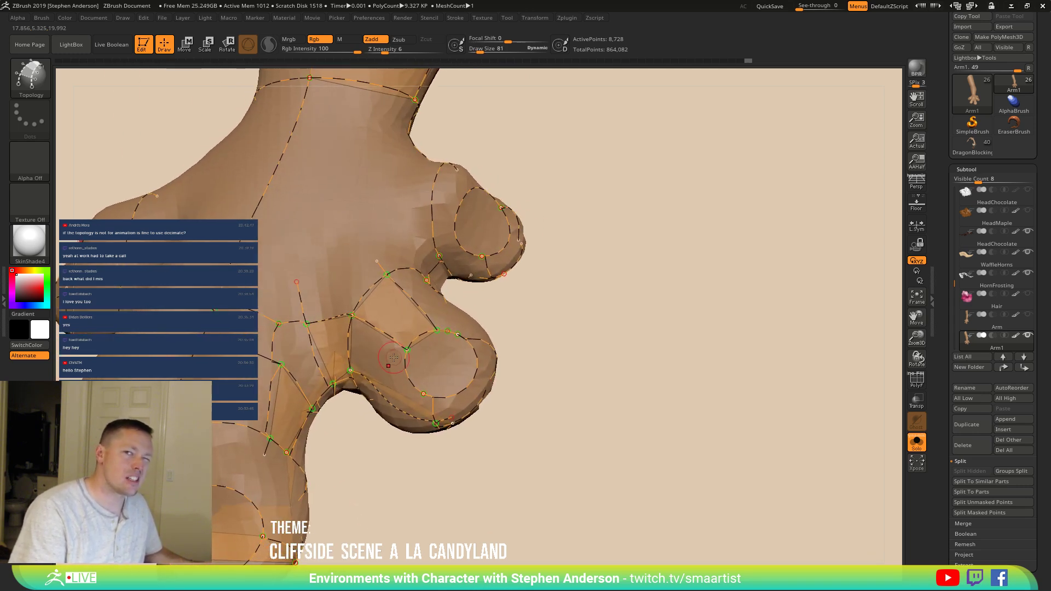
{"action": "right_click_drag", "start_coordinate": [428, 296], "coordinate": [435, 300]}
{"action": "right_click_drag", "start_coordinate": [376, 356], "coordinate": [349, 368]}
{"action": "left_click", "coordinate": [347, 344]}
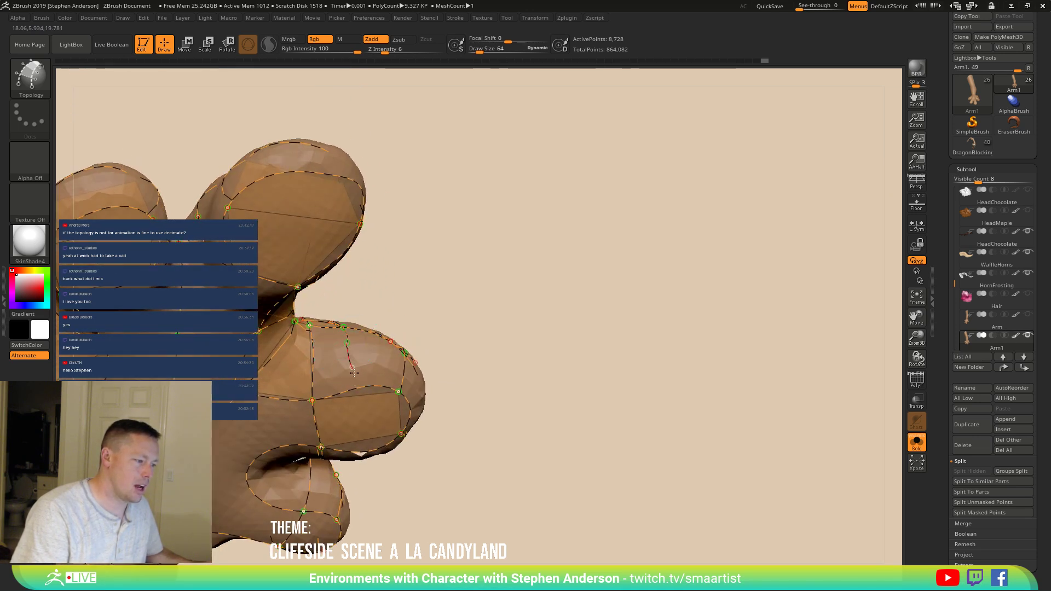
Step: Draw a topology loop around the middle of the finger between its claw loop and base, continuing across its side and underside
{"action": "right_click_drag", "start_coordinate": [353, 420], "coordinate": [431, 318]}
{"action": "left_click", "coordinate": [459, 364], "text": "alt"}
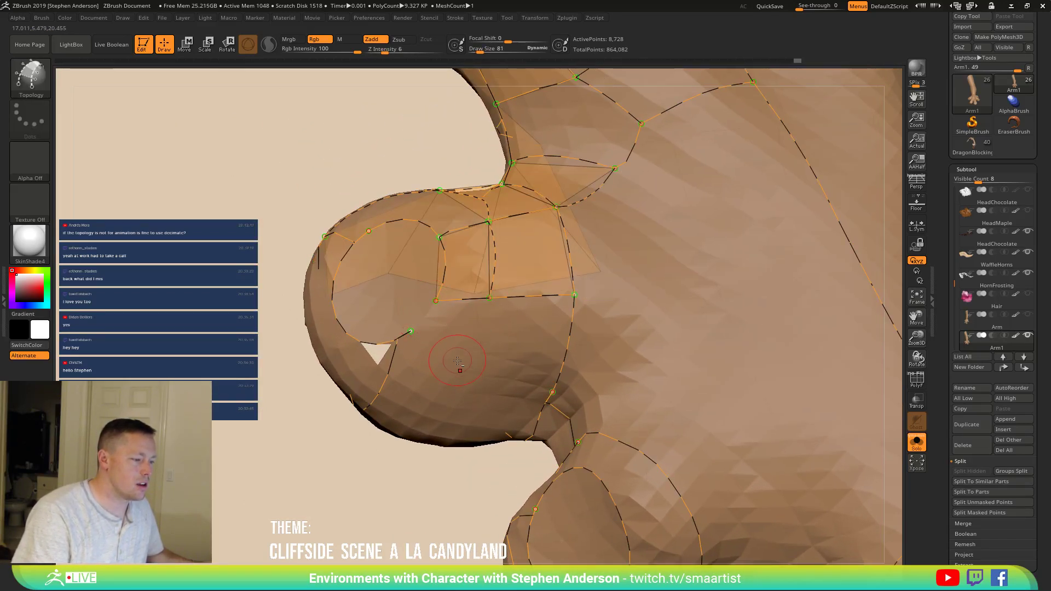
{"action": "left_click_drag", "start_coordinate": [490, 299], "coordinate": [487, 342]}
{"action": "mouse_move", "coordinate": [493, 358]}
{"action": "right_mouse_down"}
{"action": "mouse_move", "coordinate": [500, 292]}
{"action": "mouse_move", "coordinate": [478, 349]}
{"action": "right_mouse_up"}
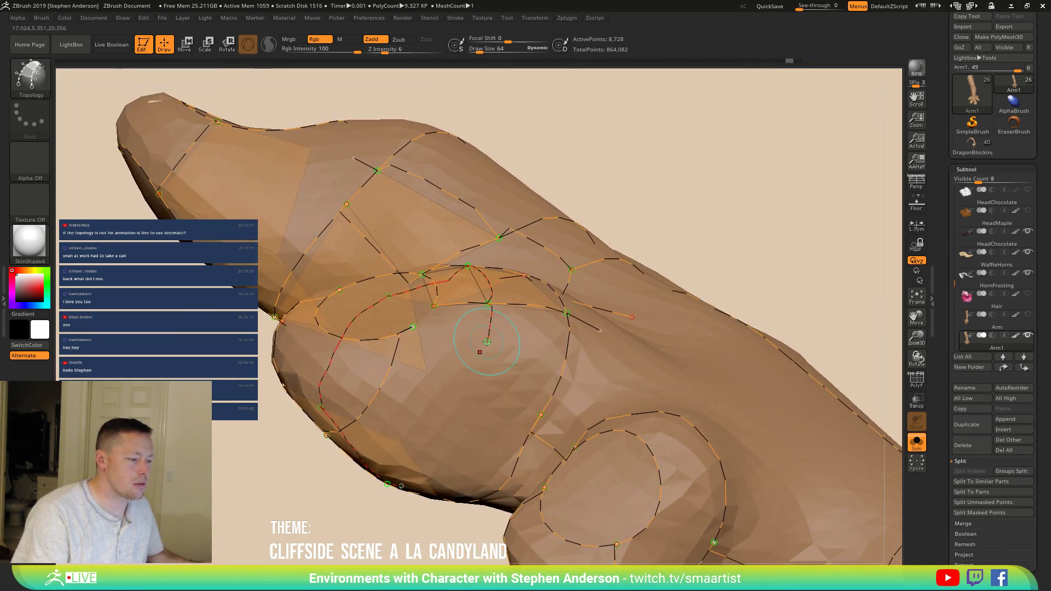
{"action": "right_click_drag", "start_coordinate": [458, 418], "coordinate": [474, 300]}
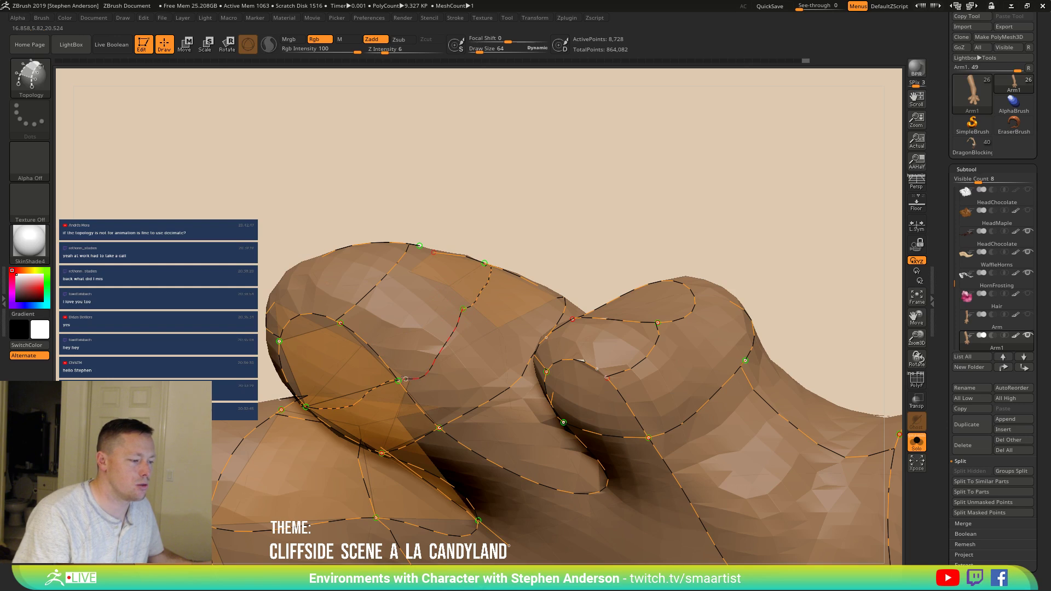
{"action": "right_click_drag", "start_coordinate": [398, 381], "coordinate": [475, 375]}
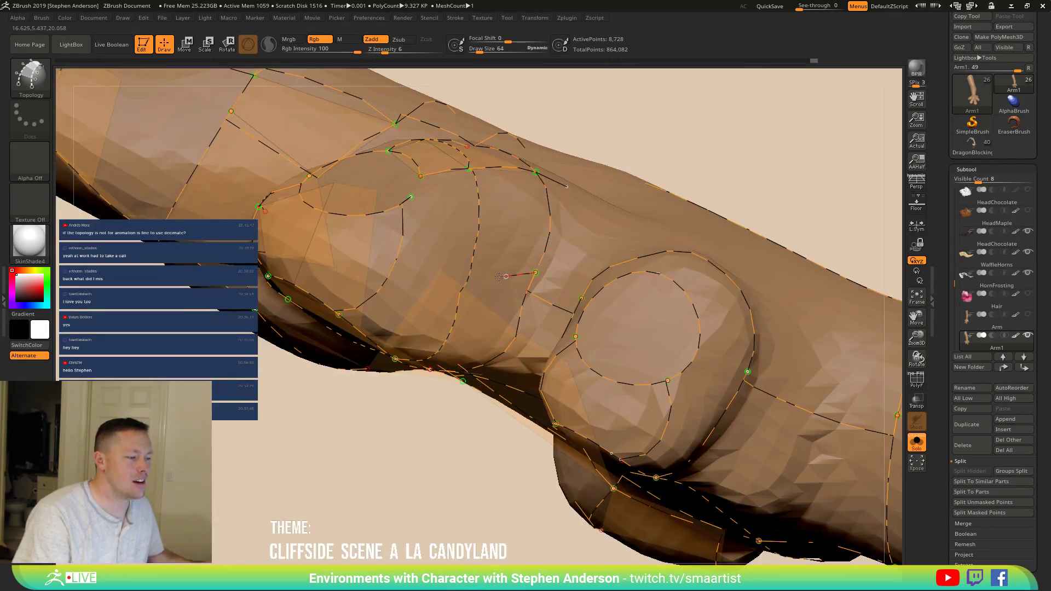
{"action": "mouse_move", "coordinate": [377, 273]}
{"action": "right_mouse_down"}
{"action": "mouse_move", "coordinate": [242, 194]}
{"action": "mouse_move", "coordinate": [227, 171]}
{"action": "right_mouse_up"}
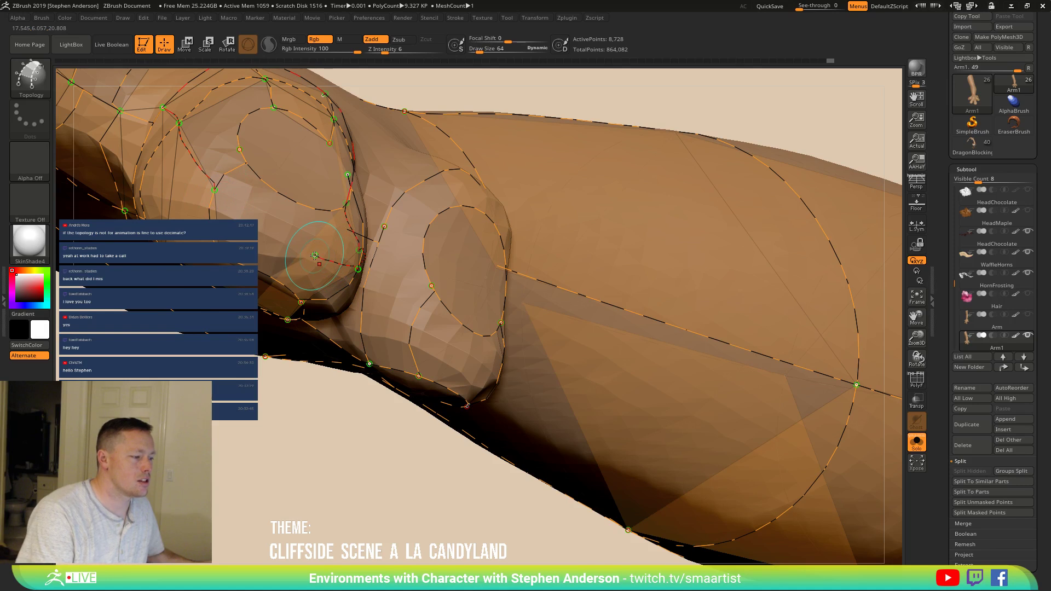
Step: Draw topology curves across the ring fingertip, linking its tip loop to the surrounding finger ring
{"action": "left_click_drag", "start_coordinate": [215, 190], "coordinate": [215, 190]}
{"action": "mouse_move", "coordinate": [324, 240]}
{"action": "right_mouse_down"}
{"action": "mouse_move", "coordinate": [377, 251]}
{"action": "mouse_move", "coordinate": [393, 269]}
{"action": "right_mouse_up"}
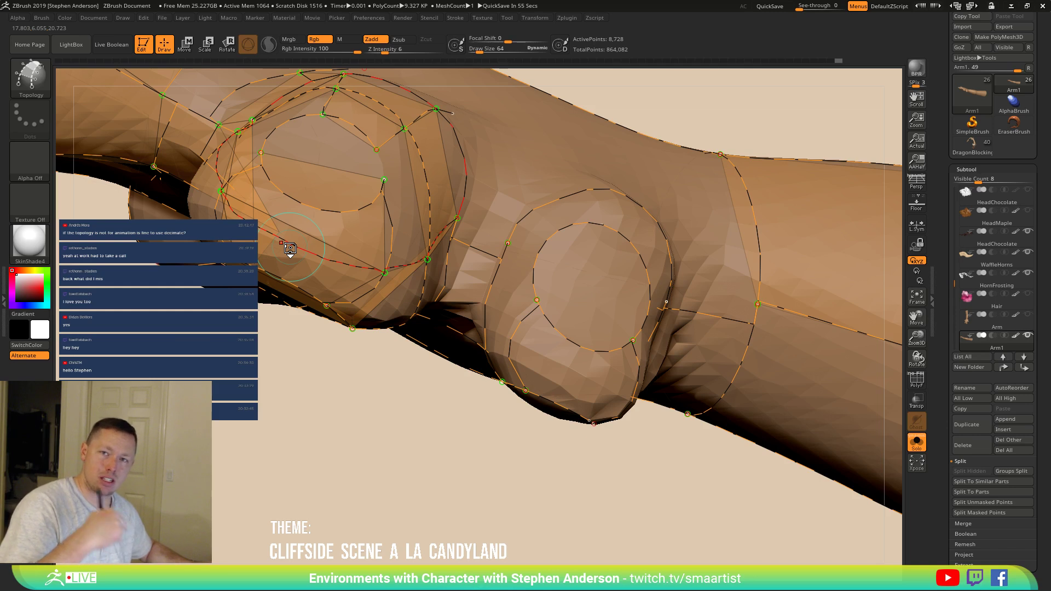
{"action": "mouse_move", "coordinate": [399, 236]}
{"action": "right_mouse_down"}
{"action": "mouse_move", "coordinate": [402, 183]}
{"action": "mouse_move", "coordinate": [419, 191]}
{"action": "mouse_move", "coordinate": [408, 245]}
{"action": "right_mouse_up"}
{"action": "mouse_move", "coordinate": [385, 285]}
{"action": "right_mouse_down"}
{"action": "mouse_move", "coordinate": [395, 257]}
{"action": "mouse_move", "coordinate": [383, 277]}
{"action": "right_mouse_up"}
{"action": "left_click_drag", "start_coordinate": [396, 280], "coordinate": [398, 320]}
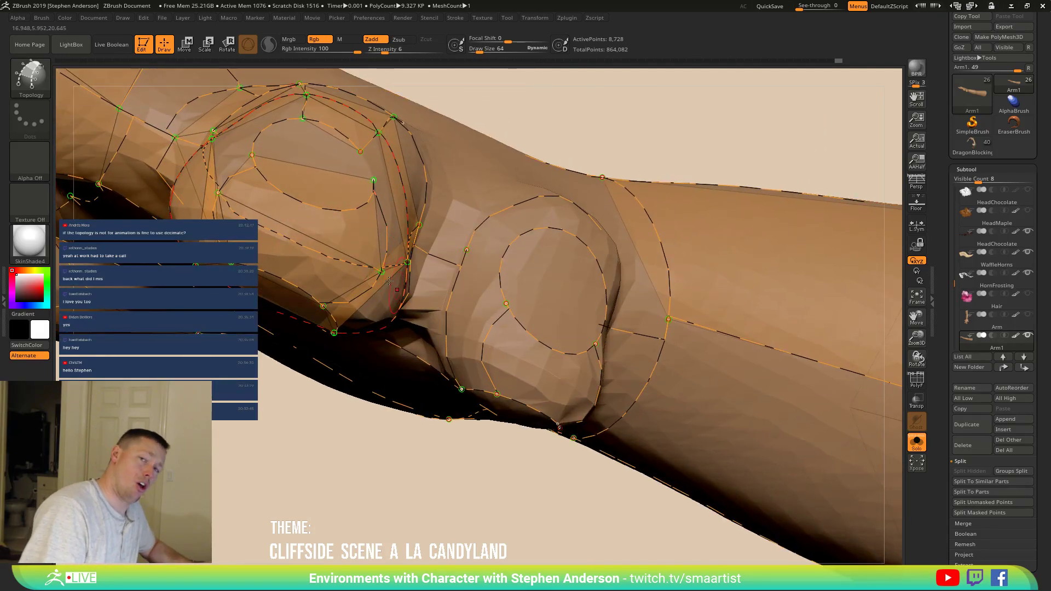
Step: Draw a topology curve from the ring finger's side rings past its base onto the hand
{"action": "mouse_move", "coordinate": [244, 201]}
{"action": "right_mouse_down"}
{"action": "mouse_move", "coordinate": [272, 189]}
{"action": "mouse_move", "coordinate": [277, 165]}
{"action": "mouse_move", "coordinate": [303, 191]}
{"action": "mouse_move", "coordinate": [297, 171]}
{"action": "mouse_move", "coordinate": [286, 226]}
{"action": "mouse_move", "coordinate": [299, 211]}
{"action": "mouse_move", "coordinate": [270, 258]}
{"action": "mouse_move", "coordinate": [278, 226]}
{"action": "right_mouse_up"}
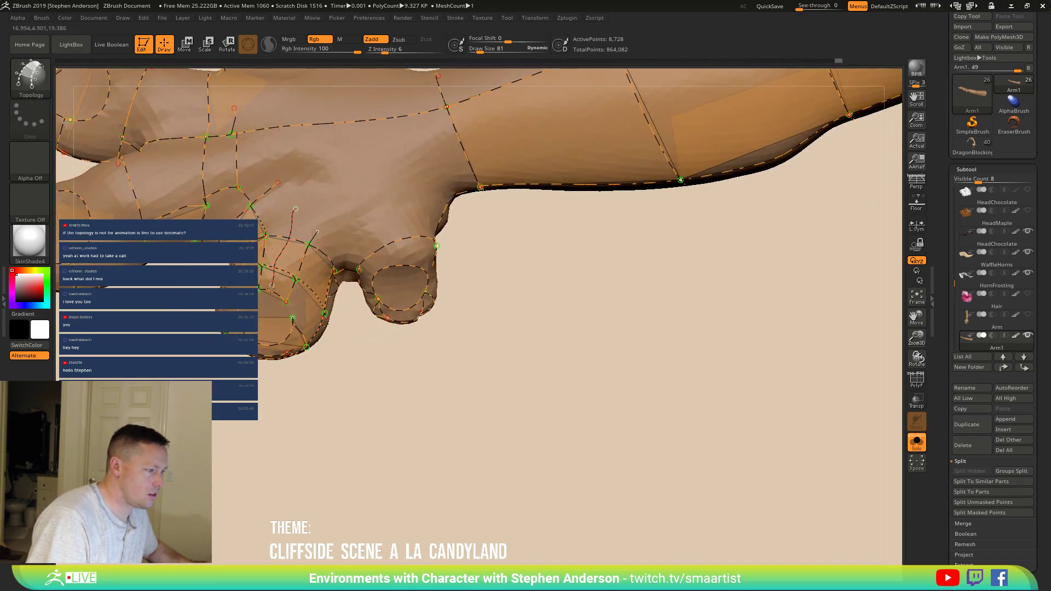
{"action": "mouse_move", "coordinate": [296, 331]}
{"action": "right_mouse_down"}
{"action": "mouse_move", "coordinate": [285, 268]}
{"action": "mouse_move", "coordinate": [265, 323]}
{"action": "mouse_move", "coordinate": [277, 313]}
{"action": "mouse_move", "coordinate": [290, 334]}
{"action": "mouse_move", "coordinate": [302, 280]}
{"action": "mouse_move", "coordinate": [284, 293]}
{"action": "mouse_move", "coordinate": [381, 302]}
{"action": "mouse_move", "coordinate": [317, 296]}
{"action": "right_mouse_up"}
{"action": "mouse_move", "coordinate": [294, 255]}
{"action": "right_mouse_down"}
{"action": "mouse_move", "coordinate": [277, 277]}
{"action": "mouse_move", "coordinate": [301, 241]}
{"action": "mouse_move", "coordinate": [286, 279]}
{"action": "mouse_move", "coordinate": [310, 302]}
{"action": "mouse_move", "coordinate": [332, 296]}
{"action": "right_mouse_up"}
{"action": "key", "text": "ctrl"}
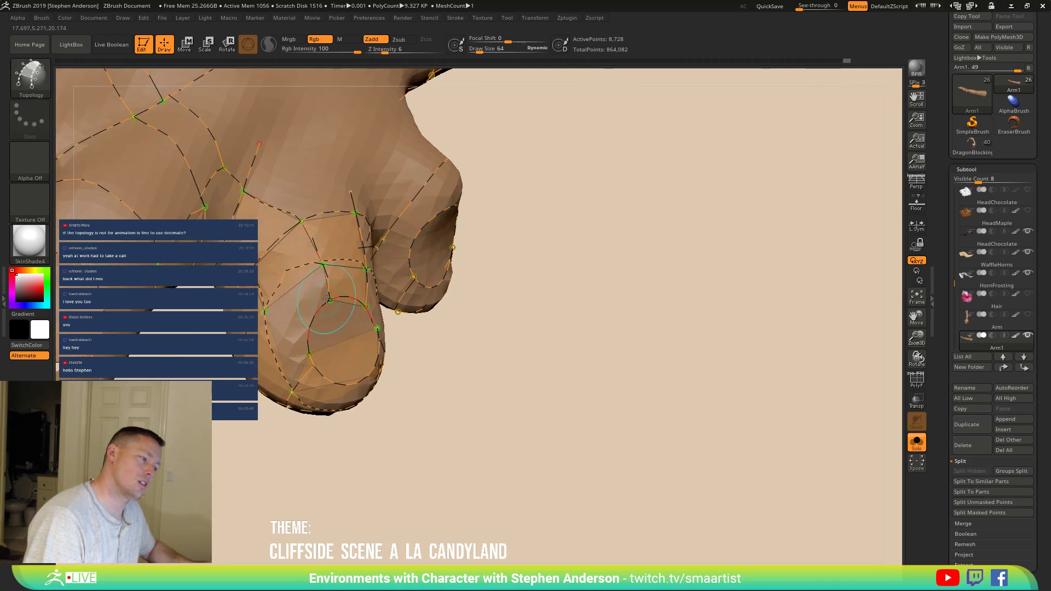
Step: Draw topology curves around the end of the ring finger, joining its tip loop to the side curves
{"action": "mouse_move", "coordinate": [399, 378]}
{"action": "left_mouse_down"}
{"action": "mouse_move", "coordinate": [312, 259]}
{"action": "mouse_move", "coordinate": [303, 284]}
{"action": "left_mouse_up"}
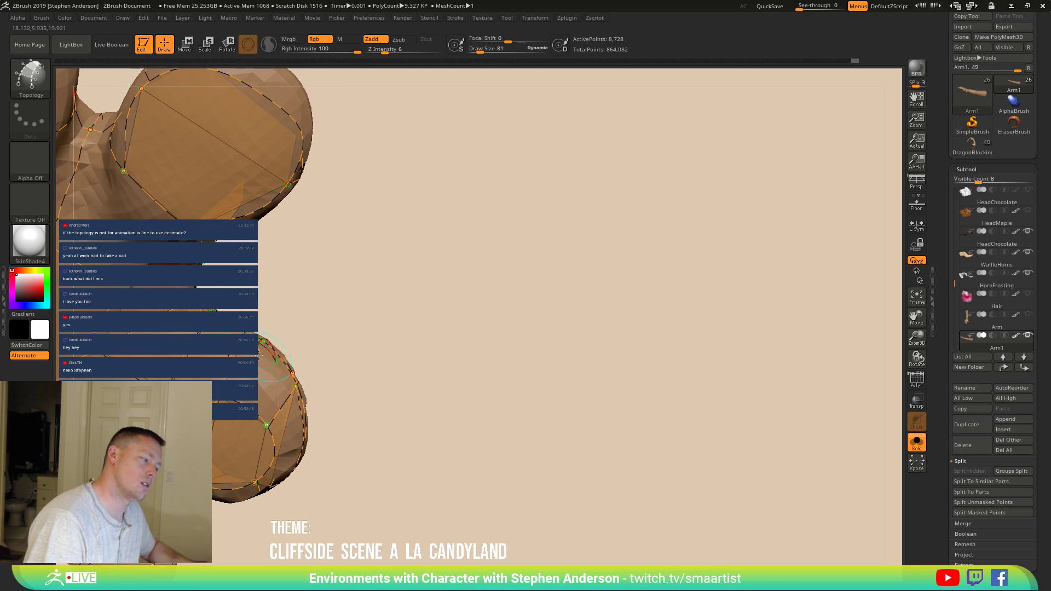
{"action": "mouse_move", "coordinate": [394, 356]}
{"action": "left_mouse_down"}
{"action": "mouse_move", "coordinate": [350, 307]}
{"action": "mouse_move", "coordinate": [307, 287]}
{"action": "left_mouse_up"}
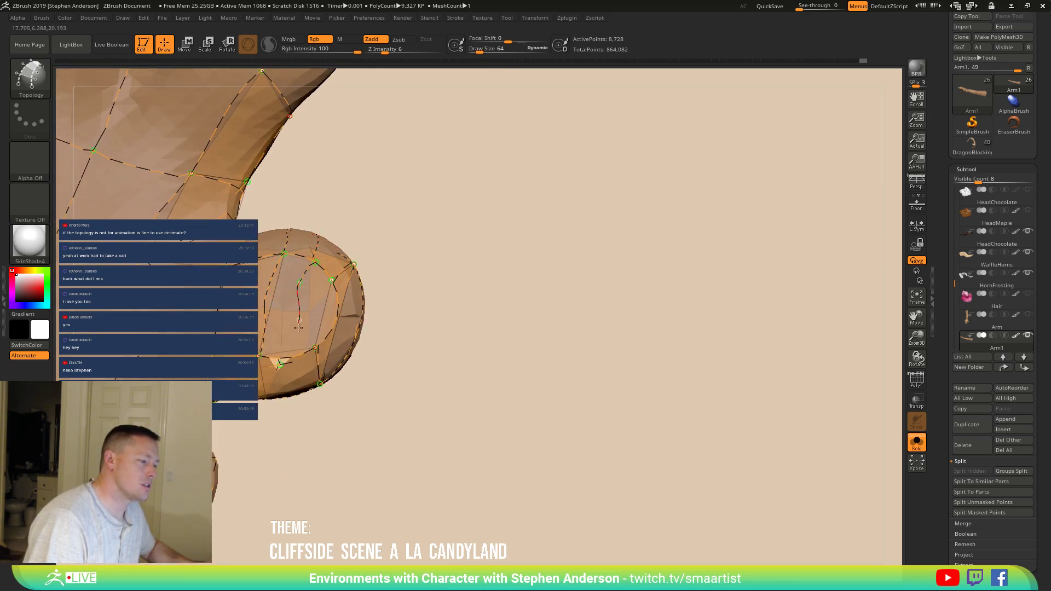
{"action": "left_click_drag", "start_coordinate": [289, 379], "coordinate": [288, 384]}
{"action": "left_click_drag", "start_coordinate": [394, 372], "coordinate": [244, 310]}
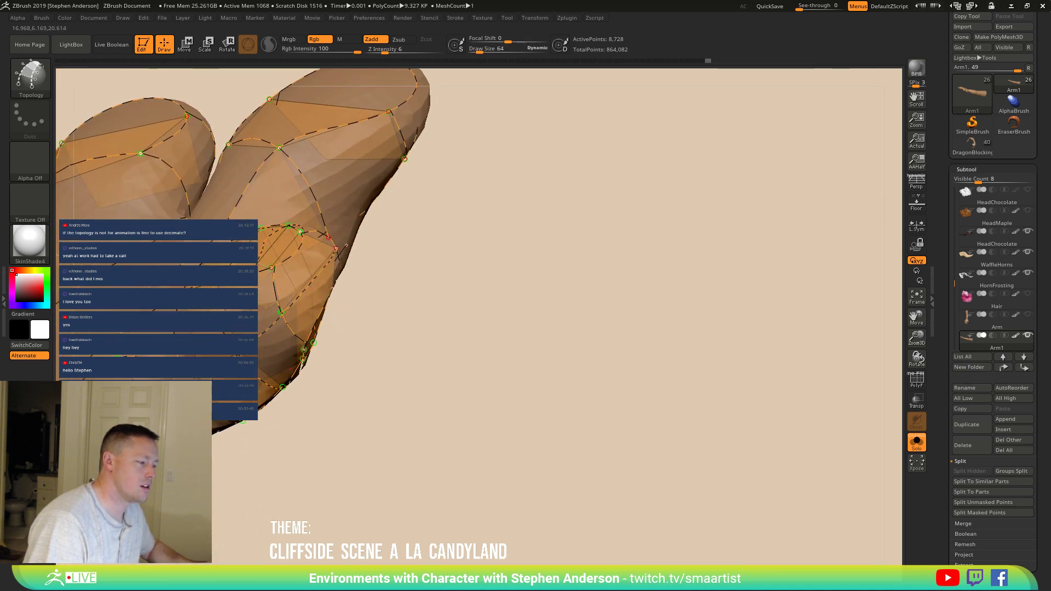
{"action": "left_click_drag", "start_coordinate": [273, 350], "coordinate": [260, 296]}
{"action": "right_click_drag", "start_coordinate": [261, 296], "coordinate": [267, 356]}
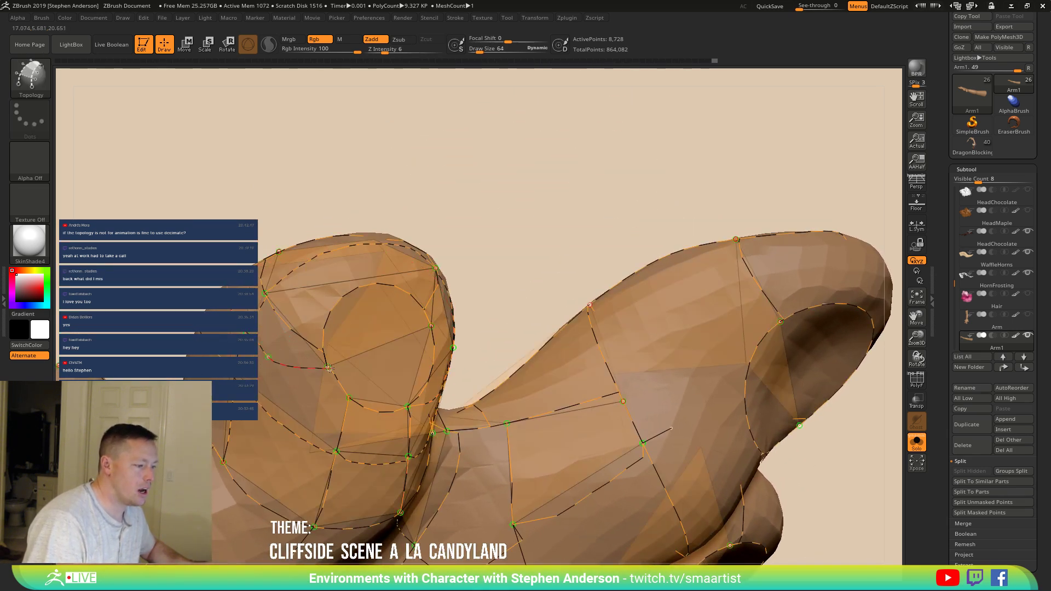
Step: Undo the last curve and redraw the link from the ring finger's side to the lower edge of its tip loop
{"action": "key", "text": "ctrl+z"}
{"action": "mouse_move", "coordinate": [352, 400]}
{"action": "right_mouse_down"}
{"action": "mouse_move", "coordinate": [290, 340]}
{"action": "mouse_move", "coordinate": [360, 400]}
{"action": "right_mouse_up"}
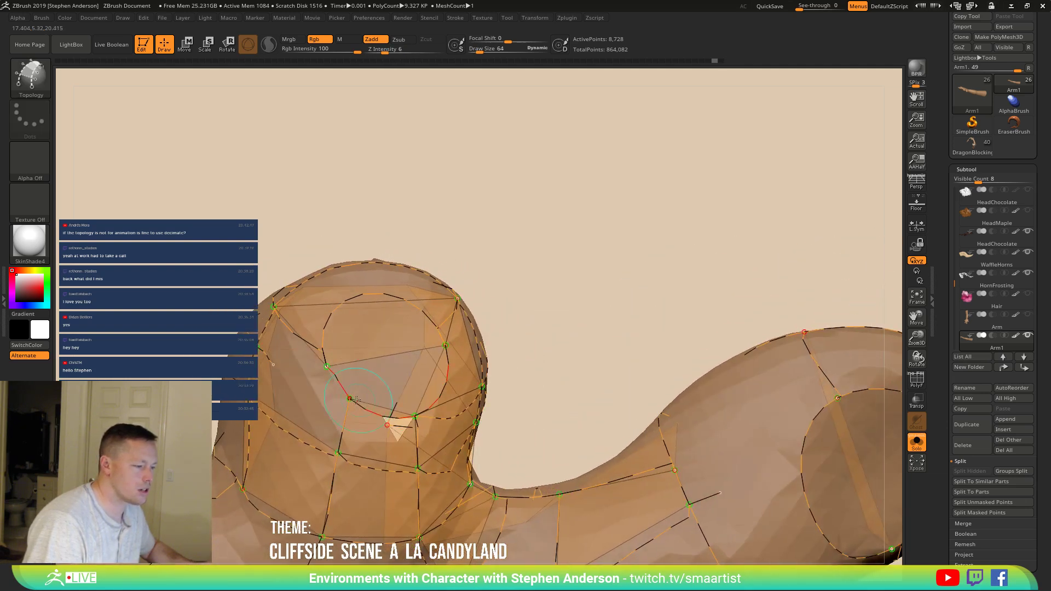
{"action": "right_click_drag", "start_coordinate": [279, 375], "coordinate": [354, 403]}
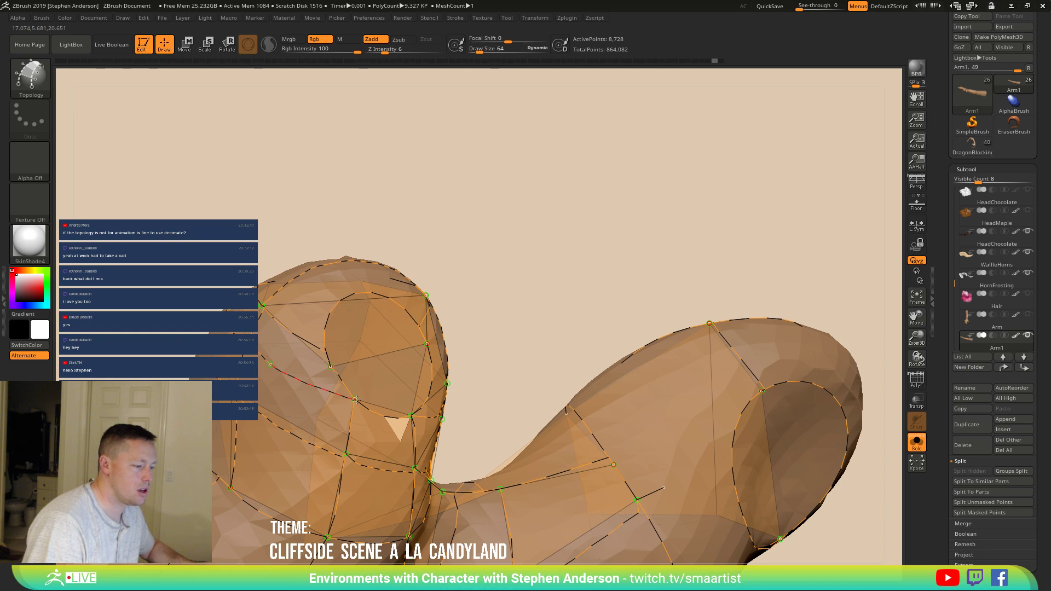
{"action": "mouse_move", "coordinate": [383, 423]}
{"action": "right_mouse_down", "text": "ctrl"}
{"action": "mouse_move", "coordinate": [348, 333]}
{"action": "mouse_move", "coordinate": [408, 383]}
{"action": "mouse_move", "coordinate": [411, 452]}
{"action": "right_mouse_up", "text": "ctrl"}
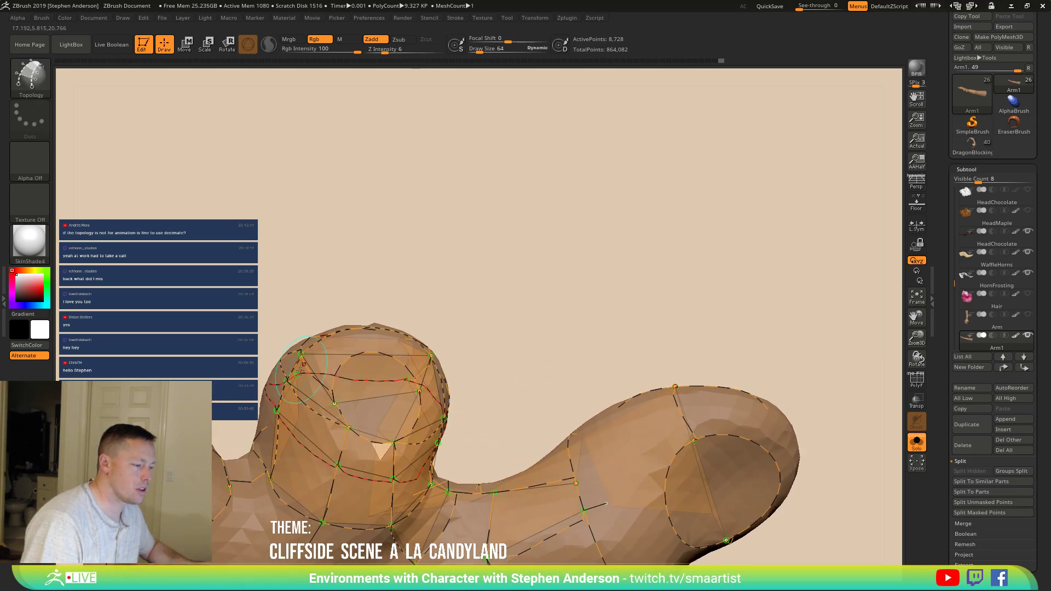
Step: Redraw one side of the ring finger's tip loop and connect it to the outer ring over the fingertip
{"action": "mouse_move", "coordinate": [338, 359]}
{"action": "right_mouse_down"}
{"action": "mouse_move", "coordinate": [370, 418]}
{"action": "mouse_move", "coordinate": [315, 362]}
{"action": "right_mouse_up"}
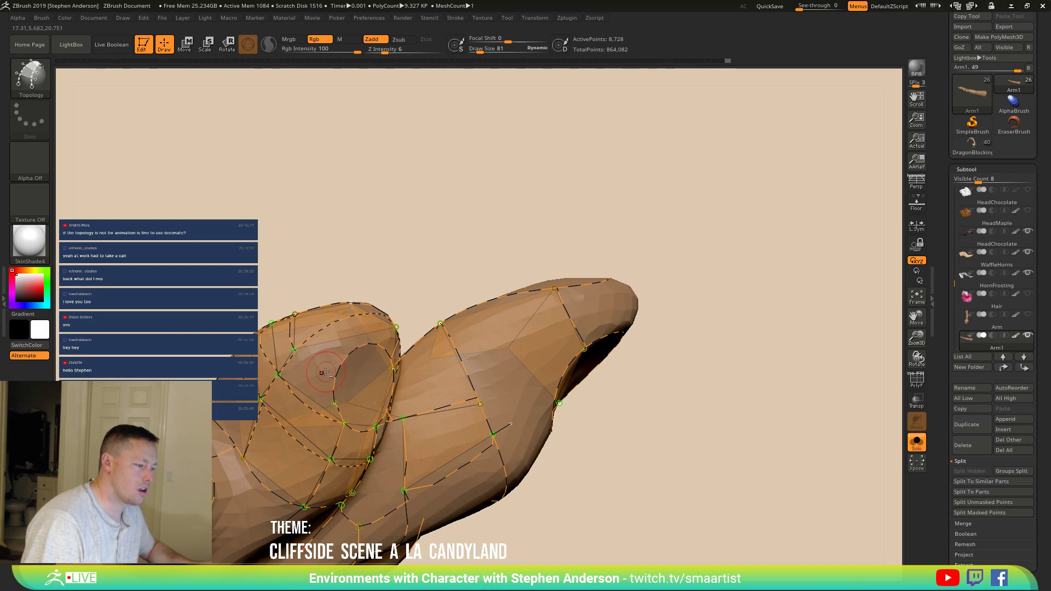
{"action": "right_click_drag", "start_coordinate": [339, 388], "coordinate": [334, 389]}
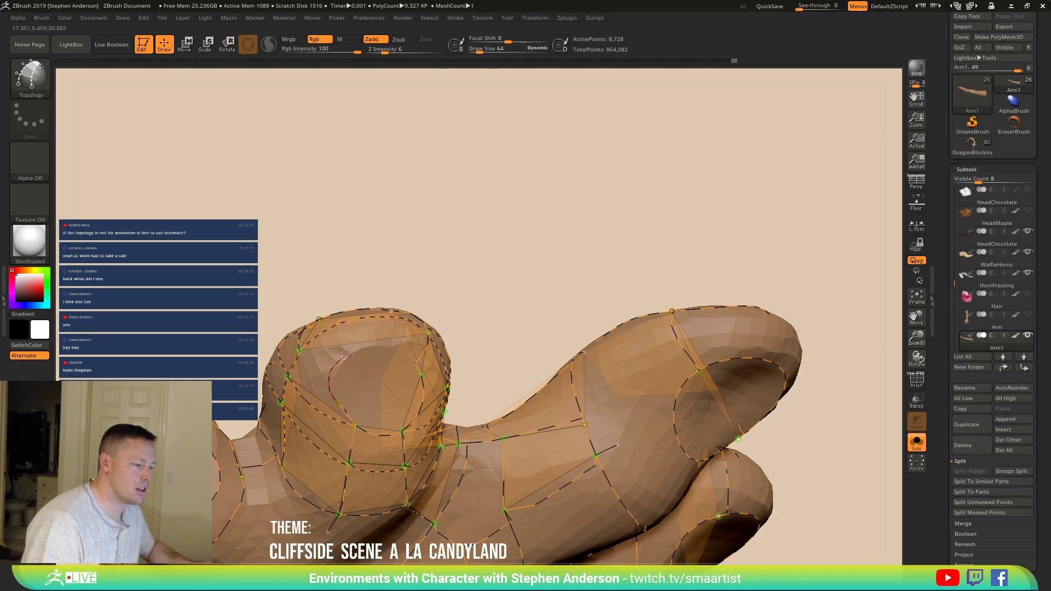
{"action": "right_click_drag", "start_coordinate": [437, 351], "coordinate": [327, 323]}
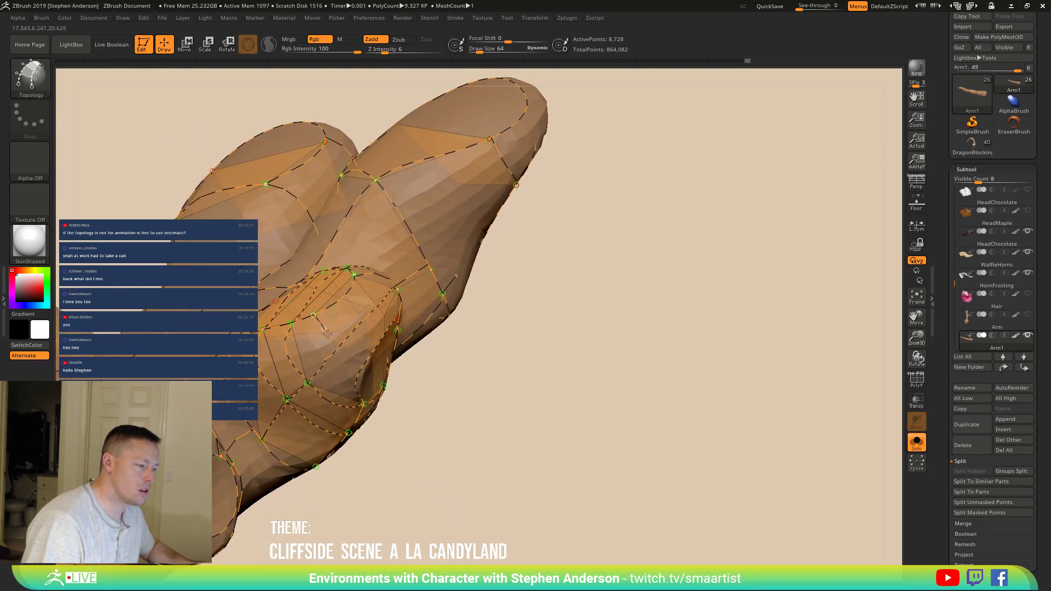
{"action": "mouse_move", "coordinate": [429, 366]}
{"action": "right_mouse_down"}
{"action": "mouse_move", "coordinate": [402, 355]}
{"action": "mouse_move", "coordinate": [417, 313]}
{"action": "right_mouse_up"}
Step: Draw the opposite side of the ring finger's tip loop and tie it to the rings around the fingertip
{"action": "left_click_drag", "start_coordinate": [406, 307], "coordinate": [431, 318]}
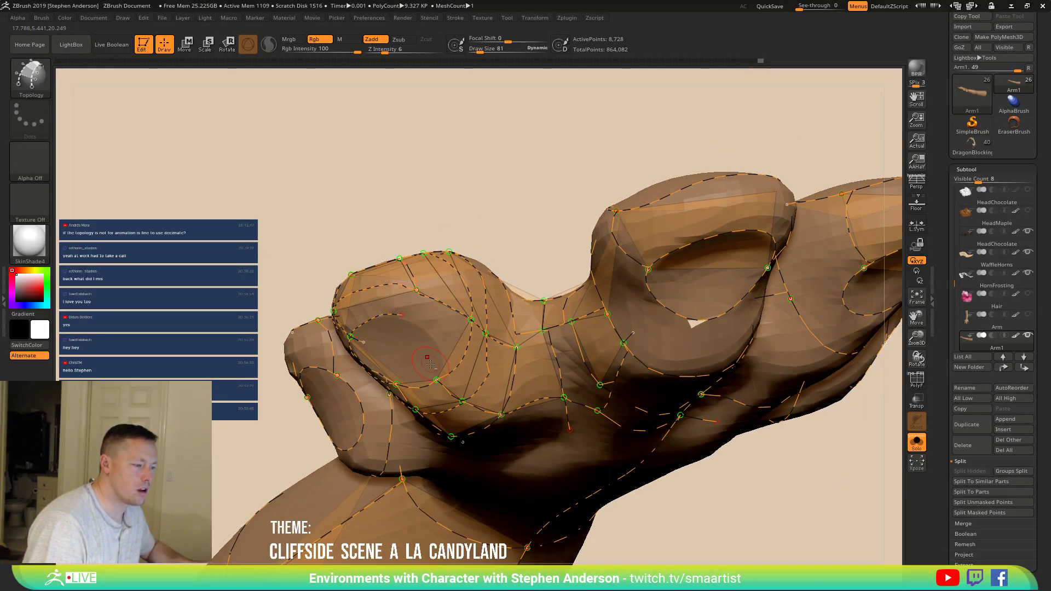
{"action": "right_click_drag", "start_coordinate": [429, 368], "coordinate": [434, 379]}
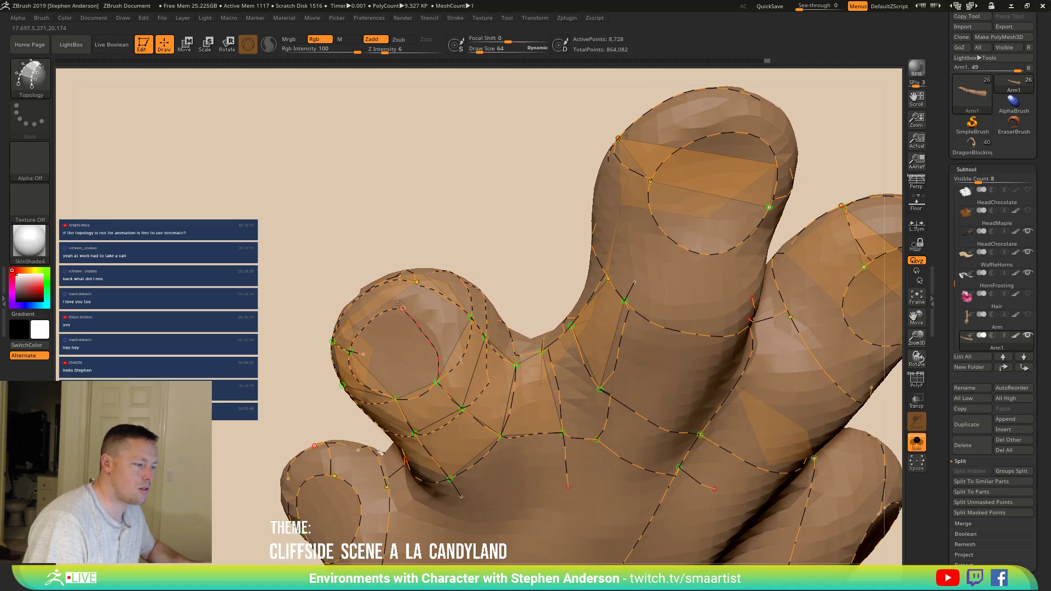
{"action": "right_click_drag", "start_coordinate": [443, 274], "coordinate": [418, 279]}
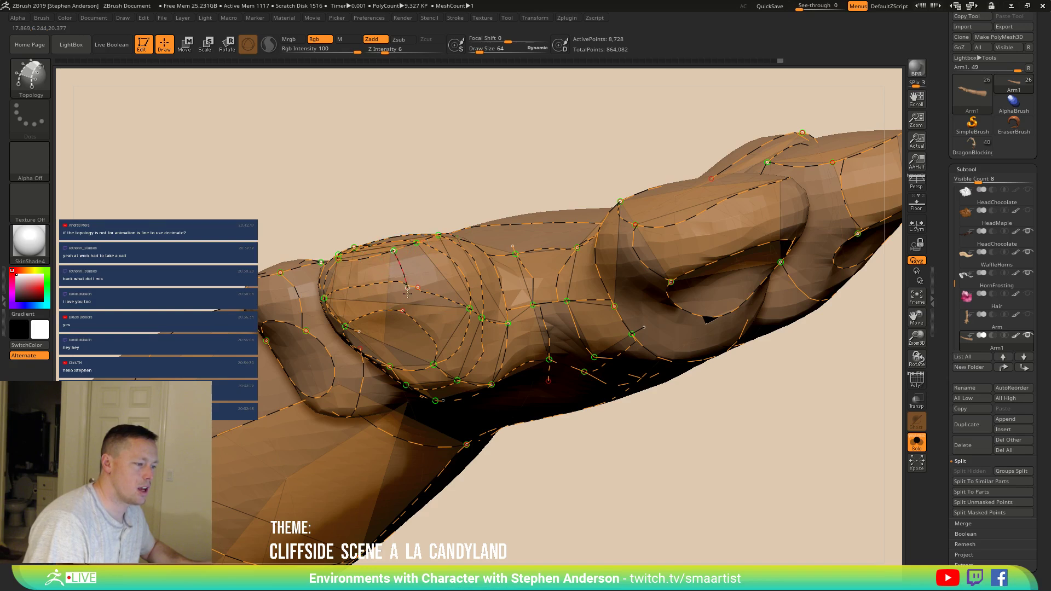
{"action": "right_click_drag", "start_coordinate": [428, 367], "coordinate": [522, 358]}
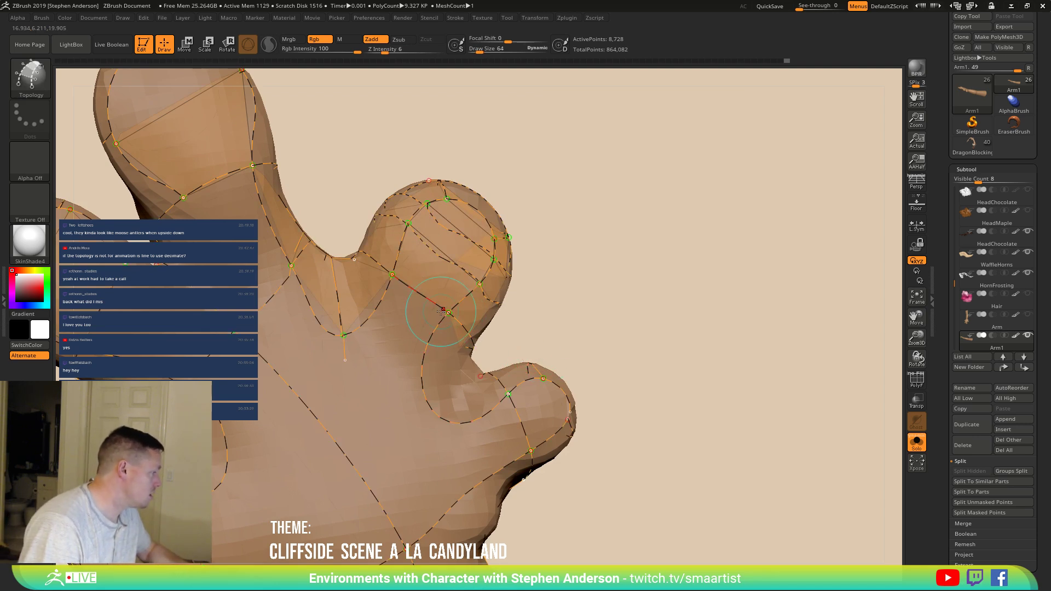
Step: Draw topology curves from the smallest finger's tip loop onto the hand and across to its base loop
{"action": "mouse_move", "coordinate": [436, 335]}
{"action": "right_mouse_down", "text": "alt"}
{"action": "mouse_move", "coordinate": [427, 285]}
{"action": "mouse_move", "coordinate": [374, 302]}
{"action": "mouse_move", "coordinate": [340, 276]}
{"action": "mouse_move", "coordinate": [481, 286]}
{"action": "mouse_move", "coordinate": [492, 317]}
{"action": "mouse_move", "coordinate": [459, 312]}
{"action": "mouse_move", "coordinate": [375, 344]}
{"action": "mouse_move", "coordinate": [357, 363]}
{"action": "mouse_move", "coordinate": [383, 378]}
{"action": "mouse_move", "coordinate": [402, 358]}
{"action": "mouse_move", "coordinate": [331, 379]}
{"action": "mouse_move", "coordinate": [323, 345]}
{"action": "right_mouse_up", "text": "alt"}
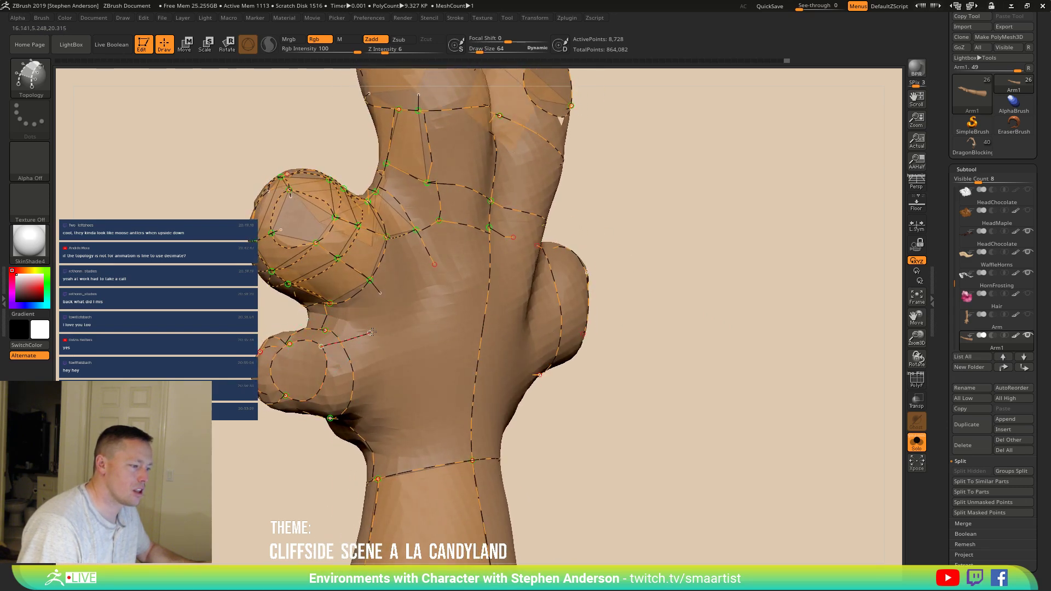
{"action": "mouse_move", "coordinate": [363, 361]}
{"action": "right_mouse_down"}
{"action": "mouse_move", "coordinate": [338, 374]}
{"action": "mouse_move", "coordinate": [387, 354]}
{"action": "mouse_move", "coordinate": [368, 337]}
{"action": "mouse_move", "coordinate": [306, 346]}
{"action": "right_mouse_up"}
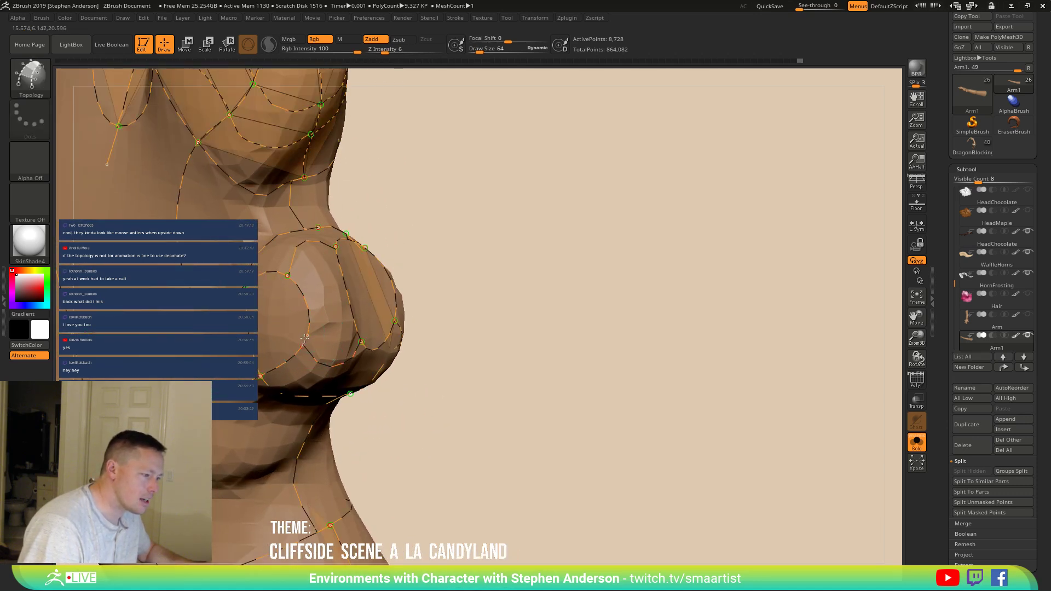
{"action": "key", "text": "bracketright"}
{"action": "mouse_move", "coordinate": [313, 355]}
{"action": "right_mouse_down"}
{"action": "mouse_move", "coordinate": [320, 366]}
{"action": "mouse_move", "coordinate": [293, 379]}
{"action": "right_mouse_up"}
{"action": "key", "text": "bracketleft"}
{"action": "left_click_drag", "start_coordinate": [464, 392], "coordinate": [402, 396]}
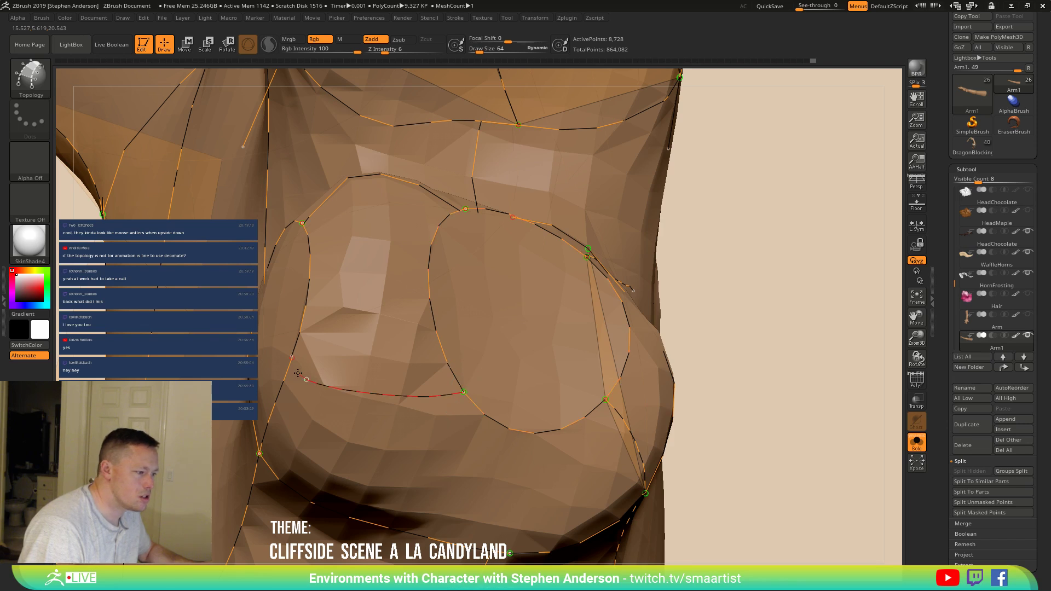
Step: Draw the side curve of the smallest finger's base loop and extend its guide curves onto the hand
{"action": "right_click_drag", "start_coordinate": [327, 362], "coordinate": [312, 345]}
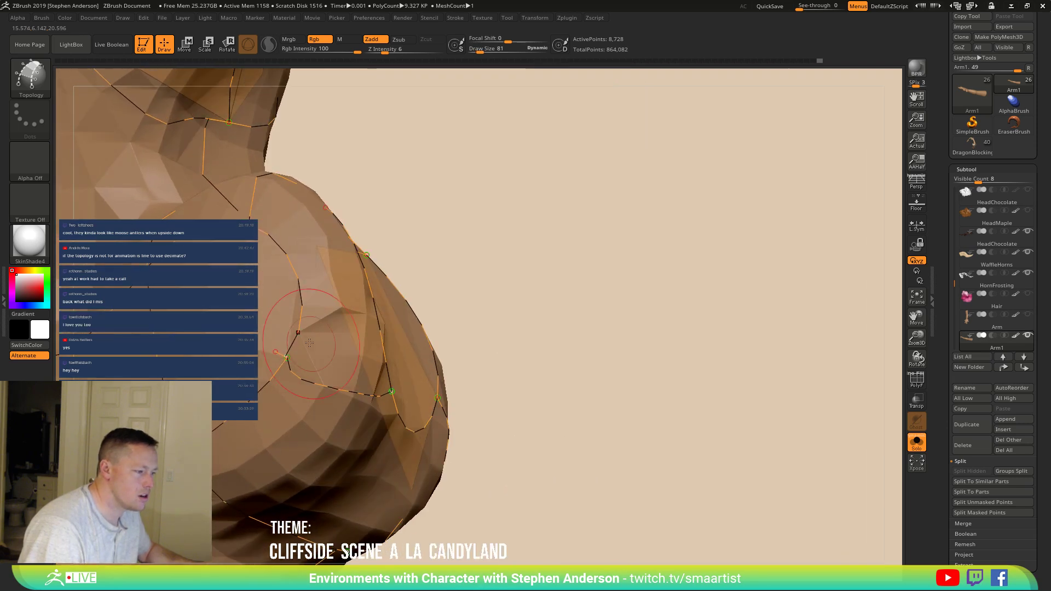
{"action": "key", "text": "bracketleft"}
{"action": "left_click_drag", "start_coordinate": [255, 176], "coordinate": [252, 216]}
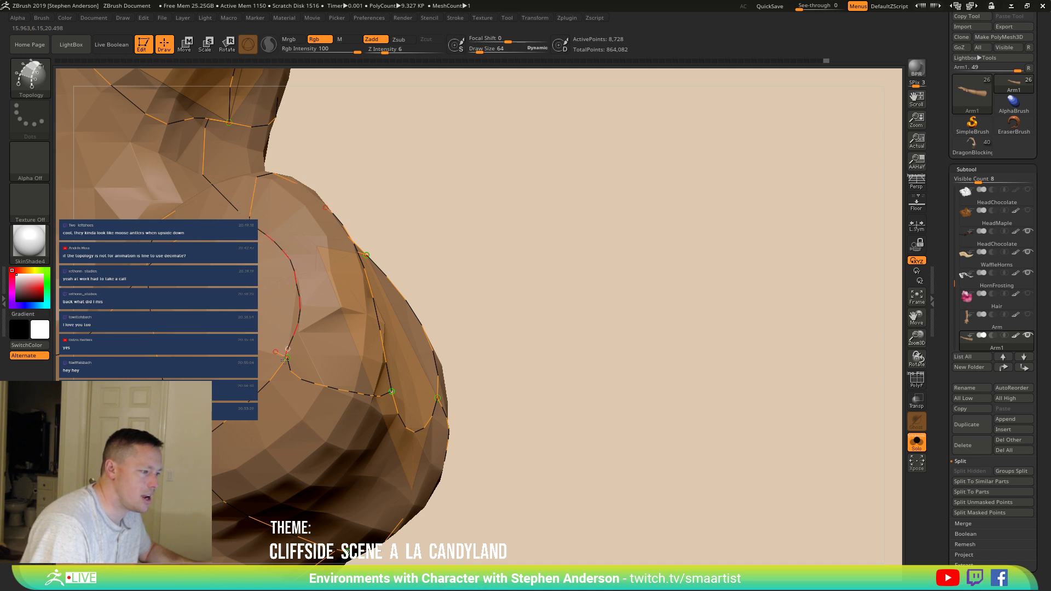
{"action": "mouse_move", "coordinate": [283, 368]}
{"action": "right_mouse_down"}
{"action": "mouse_move", "coordinate": [368, 413]}
{"action": "mouse_move", "coordinate": [392, 329]}
{"action": "mouse_move", "coordinate": [309, 401]}
{"action": "mouse_move", "coordinate": [320, 355]}
{"action": "right_mouse_up"}
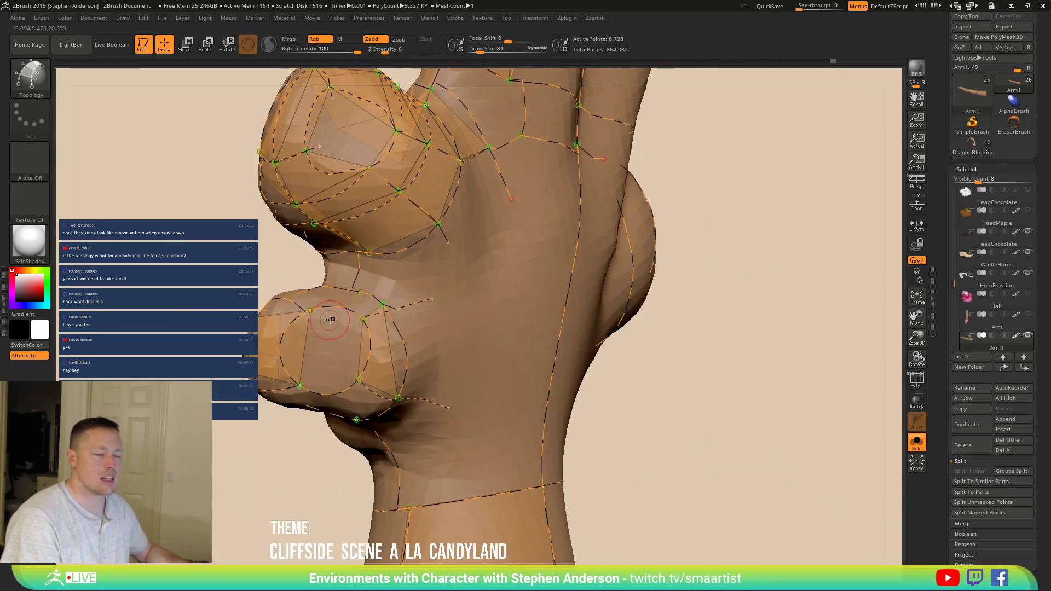
Step: Examine the curve junction on the hand between the ring finger's base ring and the neighbouring finger's lower ring
{"action": "right_click_drag", "start_coordinate": [432, 303], "coordinate": [461, 342]}
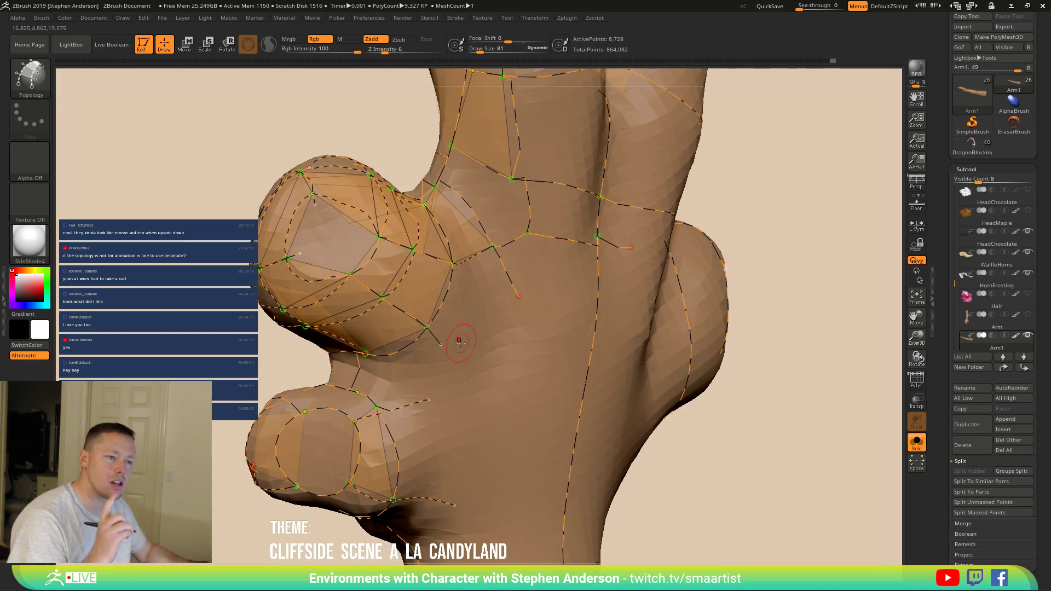
{"action": "right_click_drag", "start_coordinate": [500, 265], "coordinate": [518, 308], "text": "ctrl"}
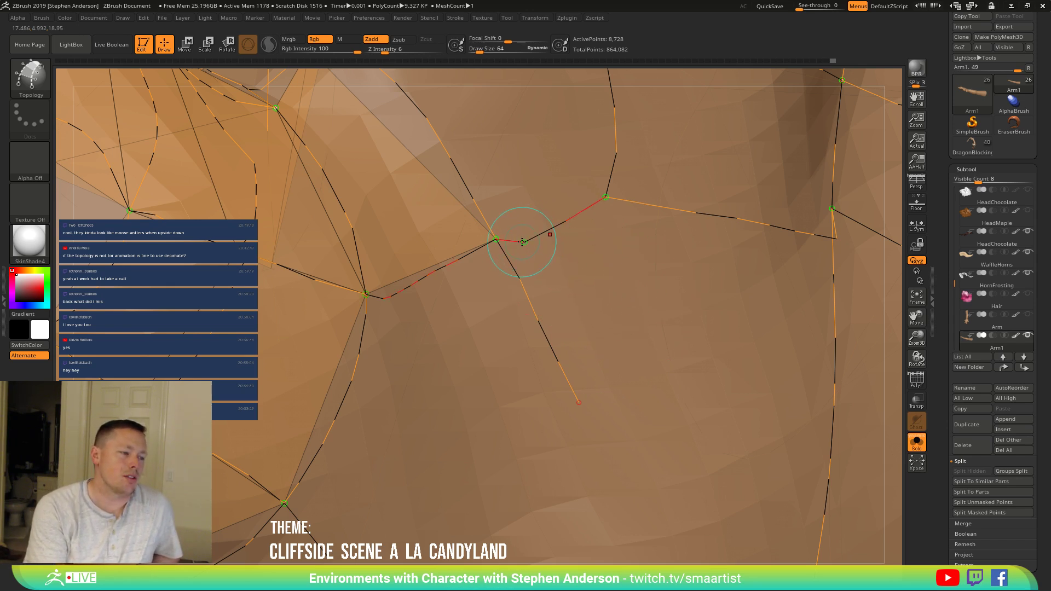
{"action": "left_click_drag", "start_coordinate": [565, 225], "coordinate": [606, 196]}
{"action": "key", "text": "]"}
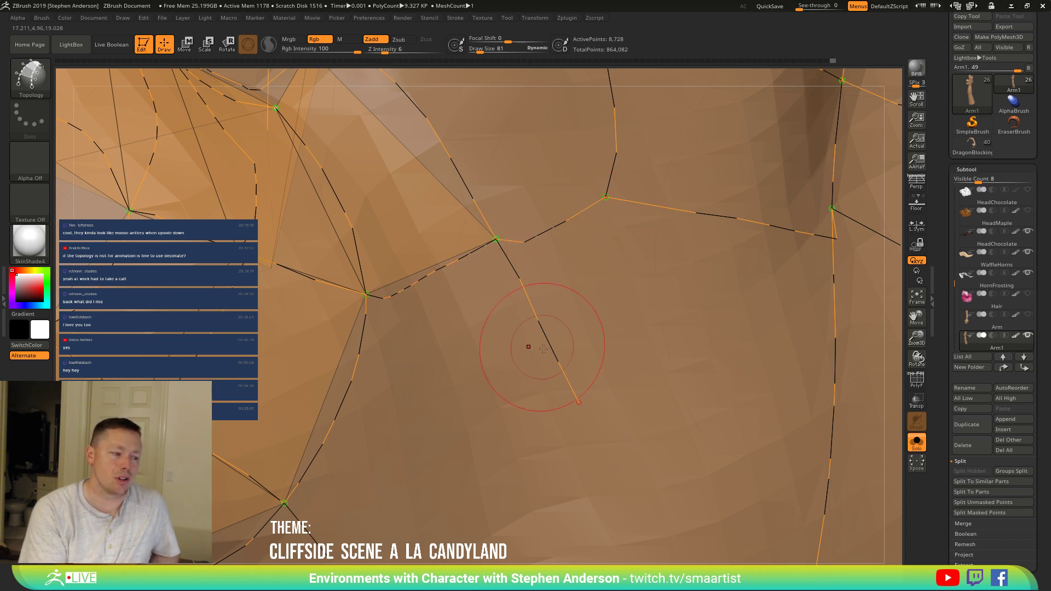
{"action": "key", "text": "["}
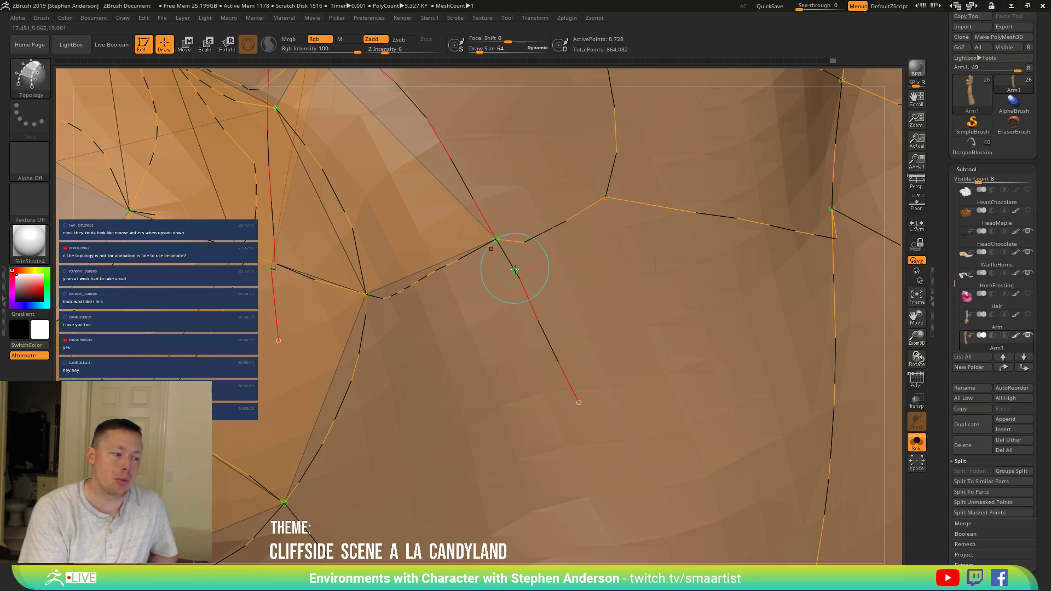
{"action": "key", "text": "]"}
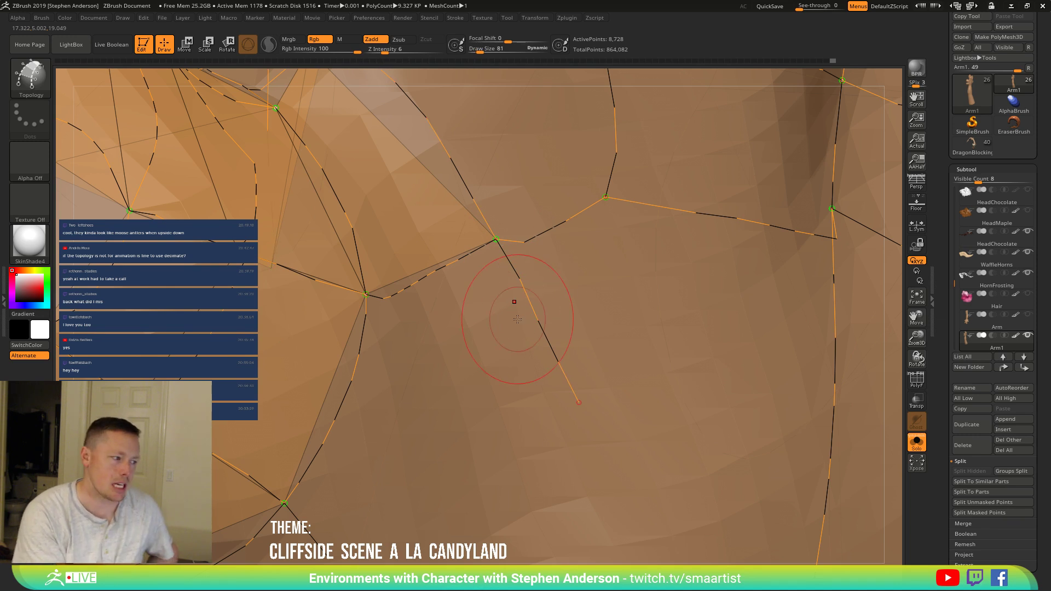
{"action": "key", "text": "ctrl"}
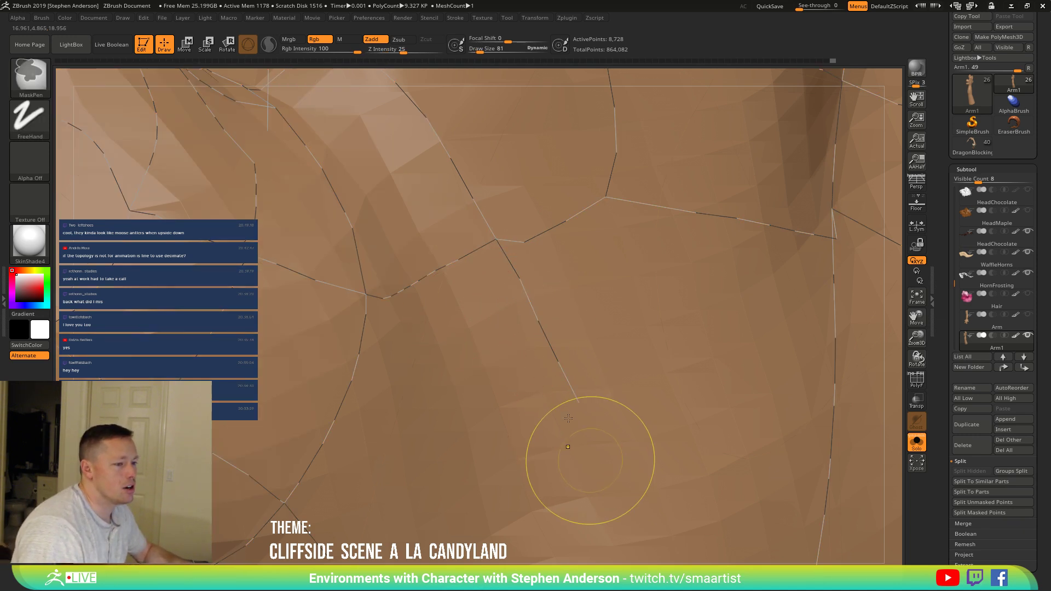
{"action": "mouse_move", "coordinate": [593, 364]}
{"action": "right_mouse_down"}
{"action": "mouse_move", "coordinate": [520, 361]}
{"action": "mouse_move", "coordinate": [609, 348]}
{"action": "mouse_move", "coordinate": [594, 375]}
{"action": "mouse_move", "coordinate": [619, 364]}
{"action": "right_mouse_up"}
Step: Delete the curve segment linking the ring finger's base junction to the curve below the neighbouring finger
{"action": "left_click_drag", "start_coordinate": [618, 411], "coordinate": [617, 424], "text": "alt"}
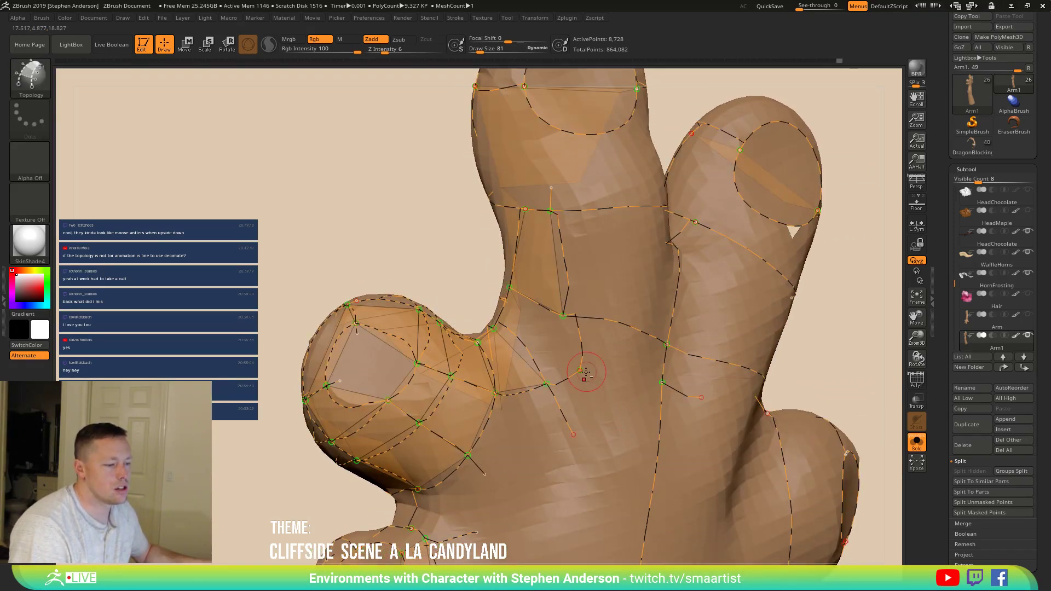
{"action": "right_click_drag", "start_coordinate": [569, 335], "coordinate": [574, 348]}
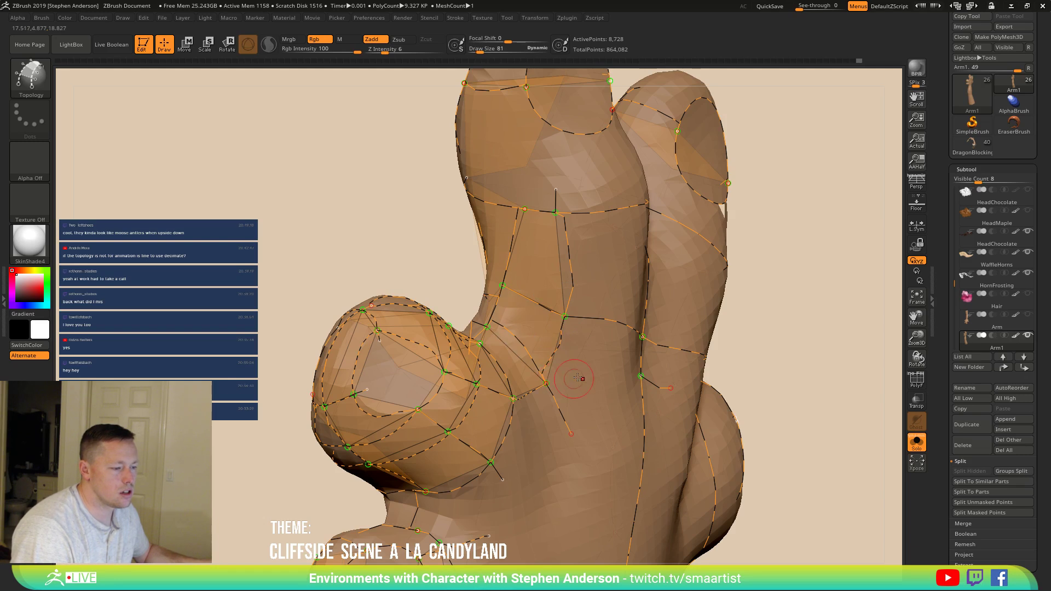
Step: Draw a topology curve through the web between the thumb and the adjacent finger, extending onto both sides of the hand
{"action": "mouse_move", "coordinate": [595, 375]}
{"action": "right_mouse_down"}
{"action": "mouse_move", "coordinate": [651, 389]}
{"action": "mouse_move", "coordinate": [579, 366]}
{"action": "mouse_move", "coordinate": [558, 413]}
{"action": "mouse_move", "coordinate": [672, 372]}
{"action": "mouse_move", "coordinate": [705, 372]}
{"action": "right_mouse_up"}
{"action": "key", "text": "f"}
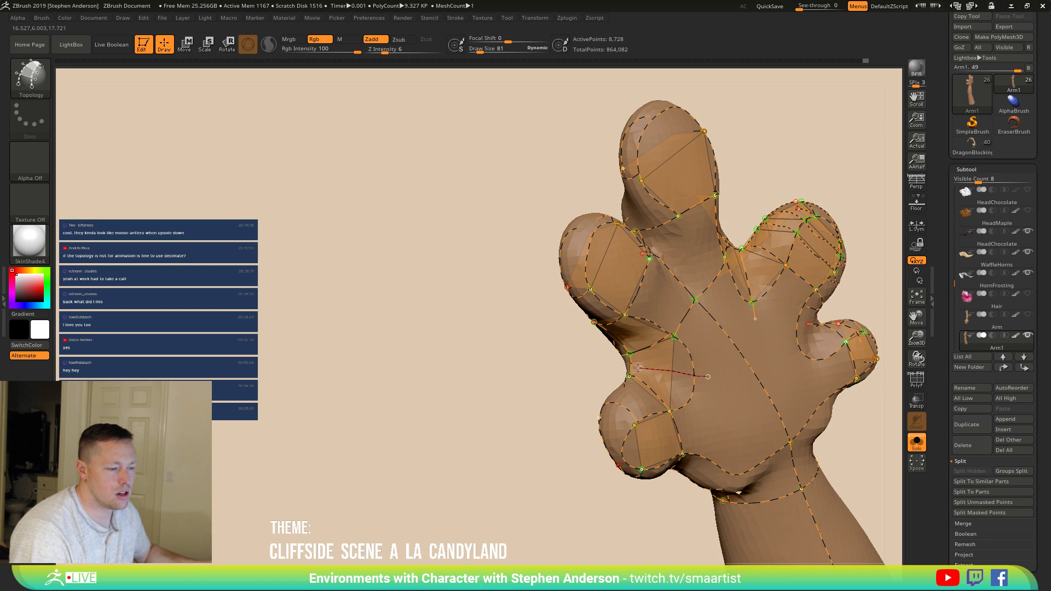
{"action": "right_click_drag", "start_coordinate": [622, 365], "coordinate": [669, 372]}
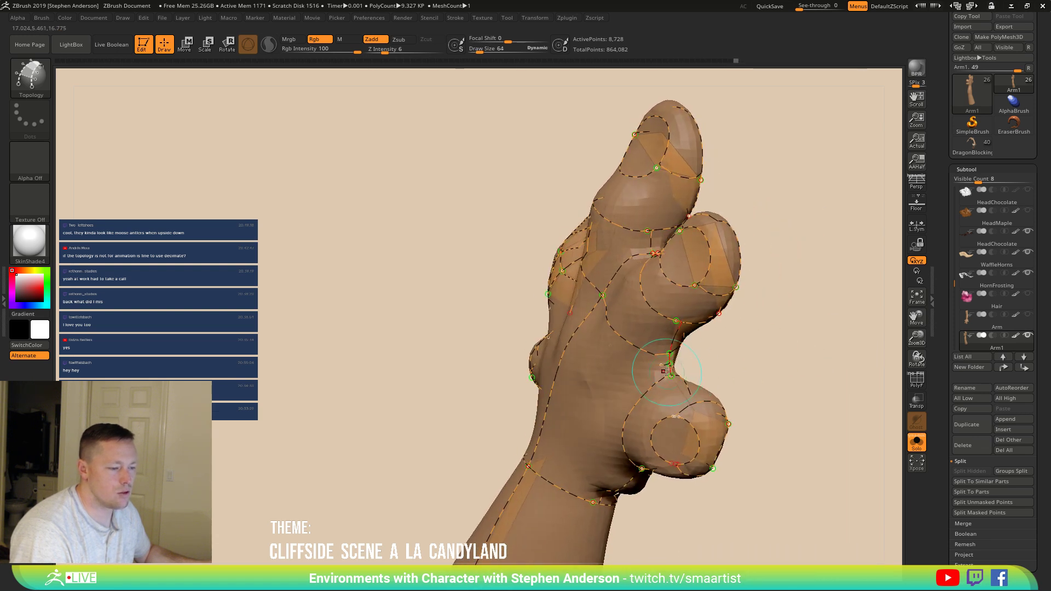
{"action": "left_click_drag", "start_coordinate": [661, 366], "coordinate": [643, 368]}
{"action": "right_click_drag", "start_coordinate": [591, 373], "coordinate": [630, 352]}
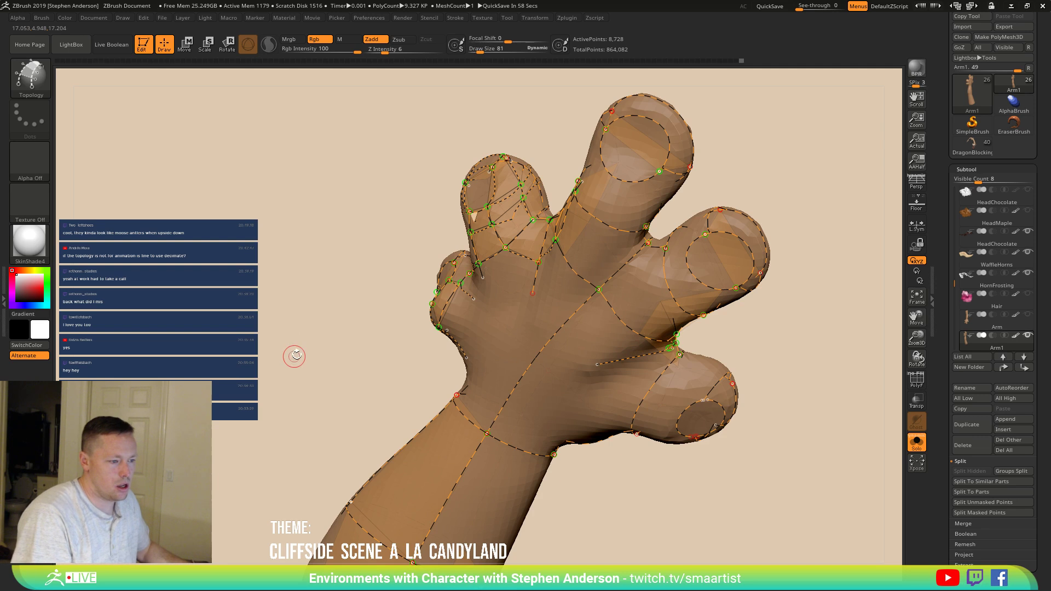
Step: Draw lengthwise topology curves along the middle and index fingers, from their fingertip loops past the base rings onto the hand
{"action": "mouse_move", "coordinate": [559, 384]}
{"action": "right_mouse_down"}
{"action": "mouse_move", "coordinate": [506, 361]}
{"action": "mouse_move", "coordinate": [473, 378]}
{"action": "mouse_move", "coordinate": [494, 357]}
{"action": "right_mouse_up"}
{"action": "right_click_drag", "start_coordinate": [452, 367], "coordinate": [439, 367]}
{"action": "mouse_move", "coordinate": [484, 272]}
{"action": "right_mouse_down"}
{"action": "mouse_move", "coordinate": [512, 271]}
{"action": "mouse_move", "coordinate": [475, 264]}
{"action": "right_mouse_up"}
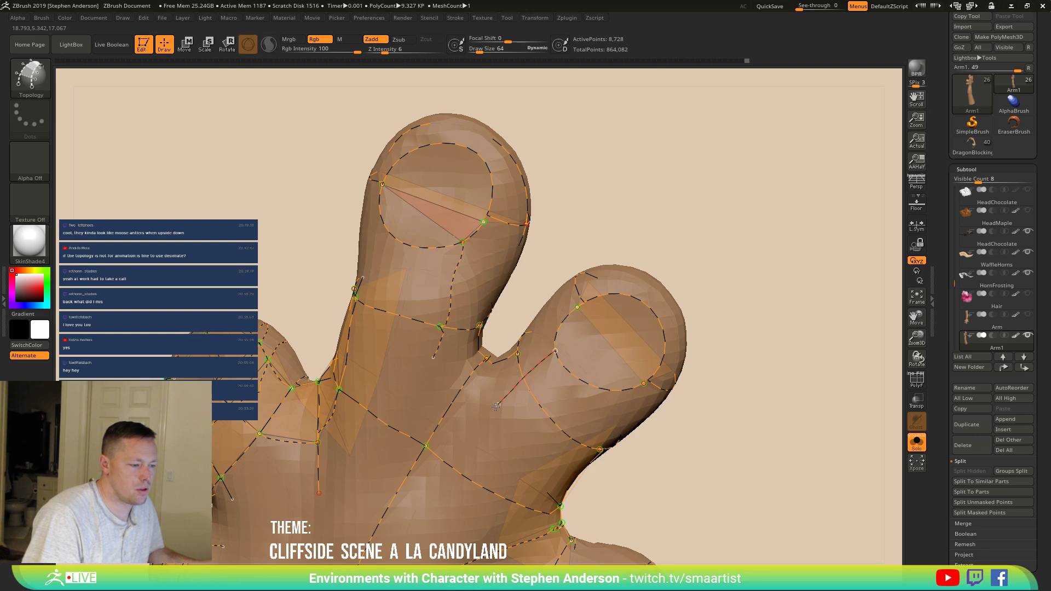
{"action": "right_click_drag", "start_coordinate": [495, 390], "coordinate": [525, 323]}
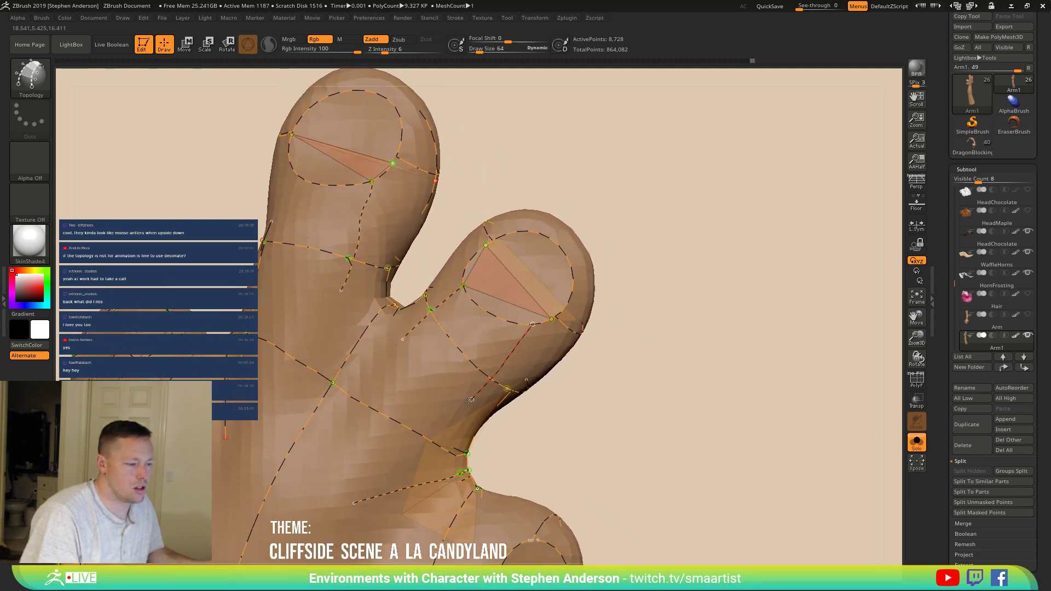
{"action": "right_click_drag", "start_coordinate": [326, 212], "coordinate": [316, 194]}
{"action": "right_click_drag", "start_coordinate": [266, 223], "coordinate": [252, 217]}
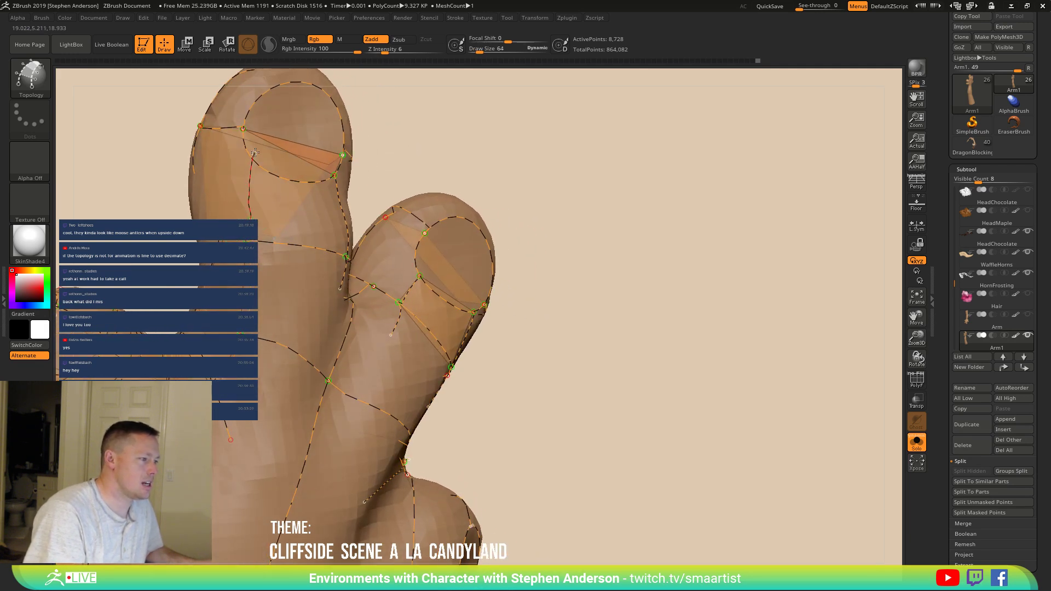
{"action": "mouse_move", "coordinate": [302, 190]}
{"action": "right_mouse_down"}
{"action": "mouse_move", "coordinate": [251, 263]}
{"action": "mouse_move", "coordinate": [266, 298]}
{"action": "right_mouse_up"}
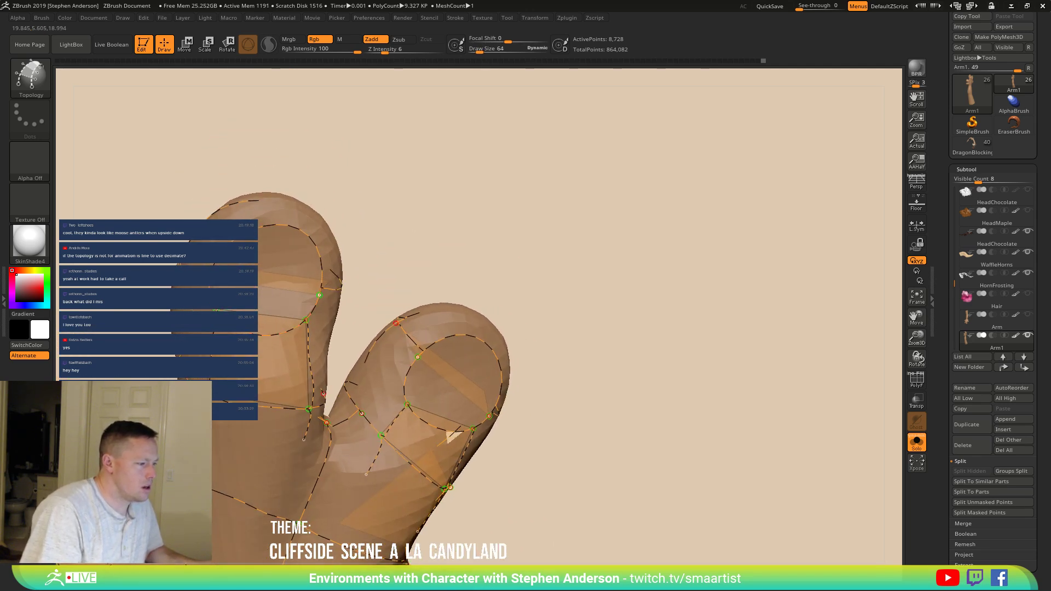
Step: Draw curves over the middle fingertip, crossing its pad and linking the tip loop to the finger's side and tip edges
{"action": "mouse_move", "coordinate": [370, 273]}
{"action": "right_mouse_down"}
{"action": "mouse_move", "coordinate": [310, 320]}
{"action": "mouse_move", "coordinate": [324, 317]}
{"action": "mouse_move", "coordinate": [343, 365]}
{"action": "right_mouse_up"}
{"action": "right_click_drag", "start_coordinate": [285, 277], "coordinate": [285, 284]}
{"action": "right_click_drag", "start_coordinate": [366, 267], "coordinate": [315, 240]}
{"action": "mouse_move", "coordinate": [336, 289]}
{"action": "right_mouse_down"}
{"action": "mouse_move", "coordinate": [399, 254]}
{"action": "mouse_move", "coordinate": [420, 288]}
{"action": "mouse_move", "coordinate": [478, 290]}
{"action": "mouse_move", "coordinate": [445, 275]}
{"action": "mouse_move", "coordinate": [495, 301]}
{"action": "mouse_move", "coordinate": [387, 237]}
{"action": "mouse_move", "coordinate": [413, 265]}
{"action": "mouse_move", "coordinate": [408, 282]}
{"action": "mouse_move", "coordinate": [429, 274]}
{"action": "right_mouse_up"}
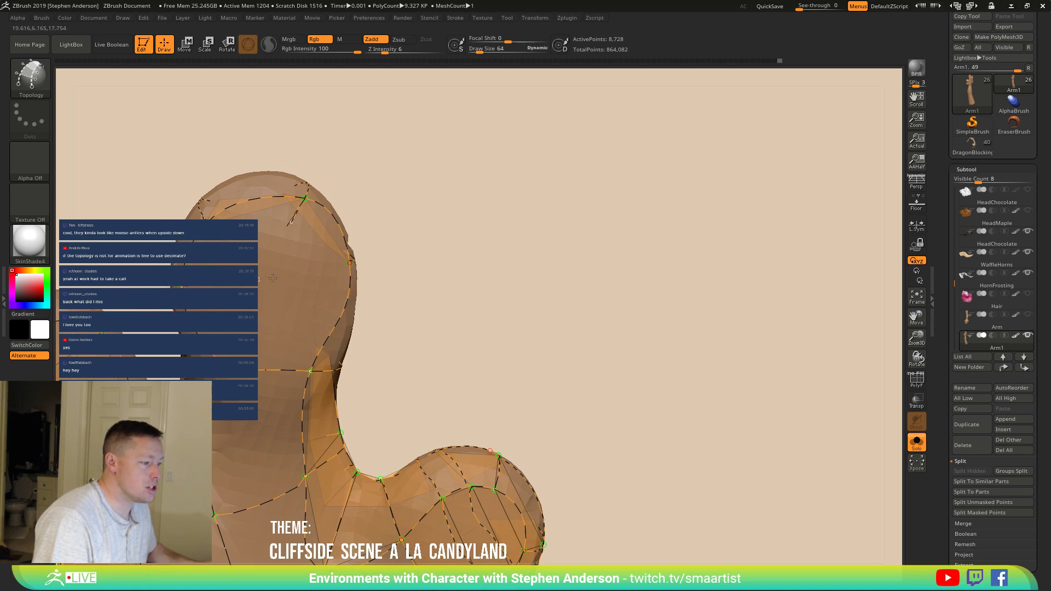
{"action": "mouse_move", "coordinate": [436, 249]}
{"action": "right_mouse_down"}
{"action": "mouse_move", "coordinate": [381, 358]}
{"action": "mouse_move", "coordinate": [292, 352]}
{"action": "mouse_move", "coordinate": [267, 211]}
{"action": "mouse_move", "coordinate": [283, 329]}
{"action": "mouse_move", "coordinate": [262, 356]}
{"action": "mouse_move", "coordinate": [275, 373]}
{"action": "mouse_move", "coordinate": [277, 323]}
{"action": "right_mouse_up"}
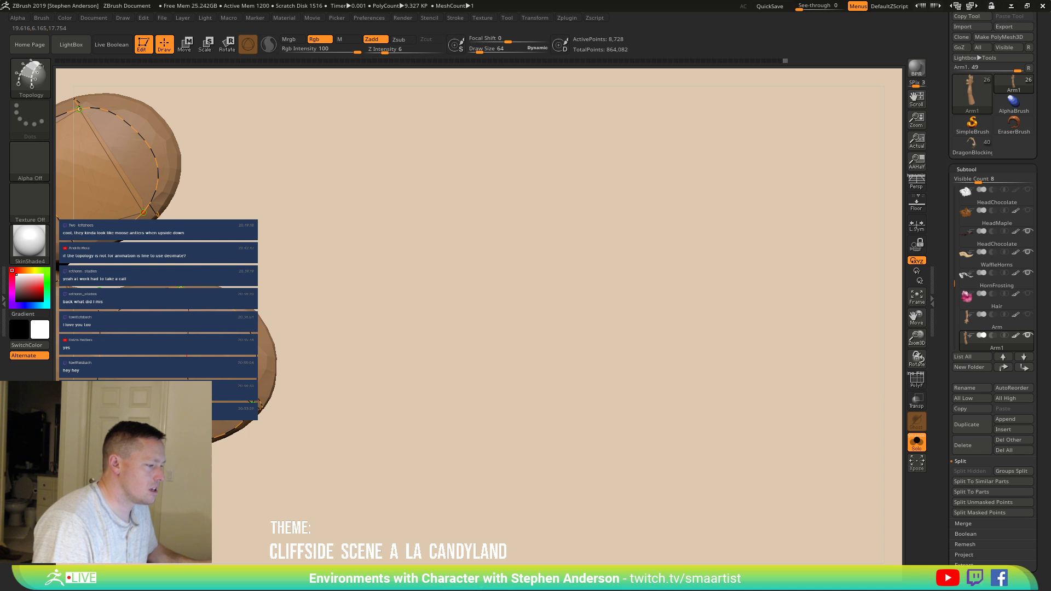
{"action": "right_click_drag", "start_coordinate": [276, 323], "coordinate": [204, 217]}
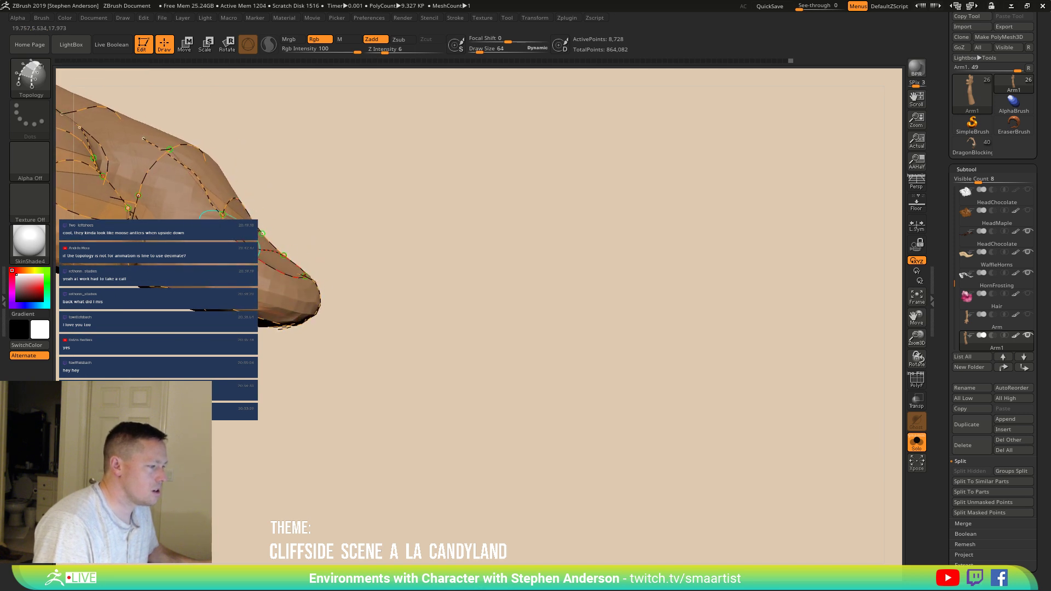
{"action": "mouse_move", "coordinate": [339, 219]}
{"action": "right_mouse_down"}
{"action": "mouse_move", "coordinate": [340, 284]}
{"action": "mouse_move", "coordinate": [339, 233]}
{"action": "right_mouse_up"}
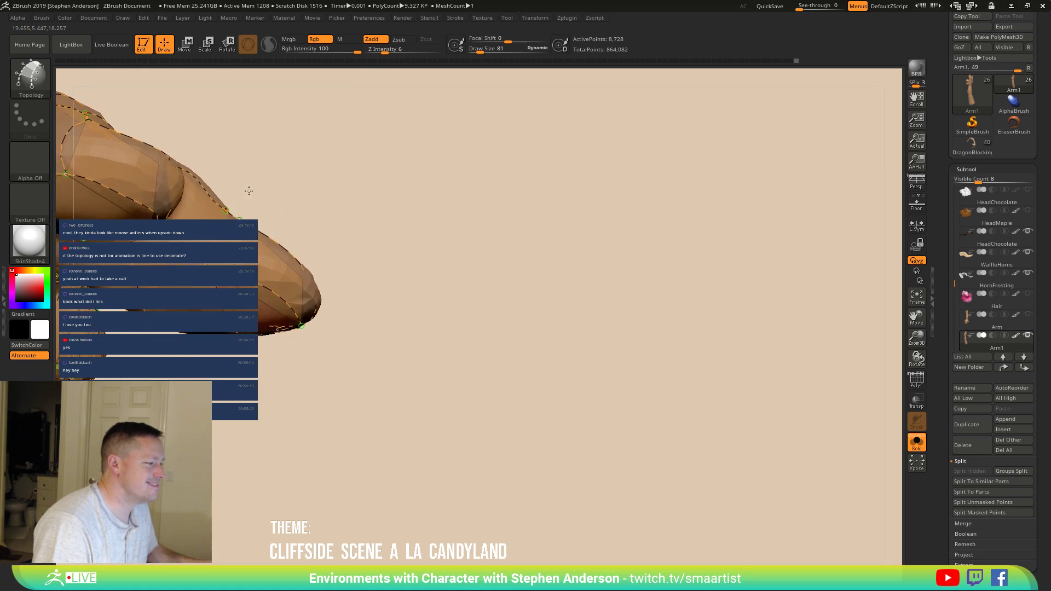
{"action": "right_click_drag", "start_coordinate": [244, 159], "coordinate": [262, 279]}
{"action": "mouse_move", "coordinate": [220, 334]}
{"action": "right_mouse_down"}
{"action": "mouse_move", "coordinate": [319, 243]}
{"action": "mouse_move", "coordinate": [277, 305]}
{"action": "right_mouse_up"}
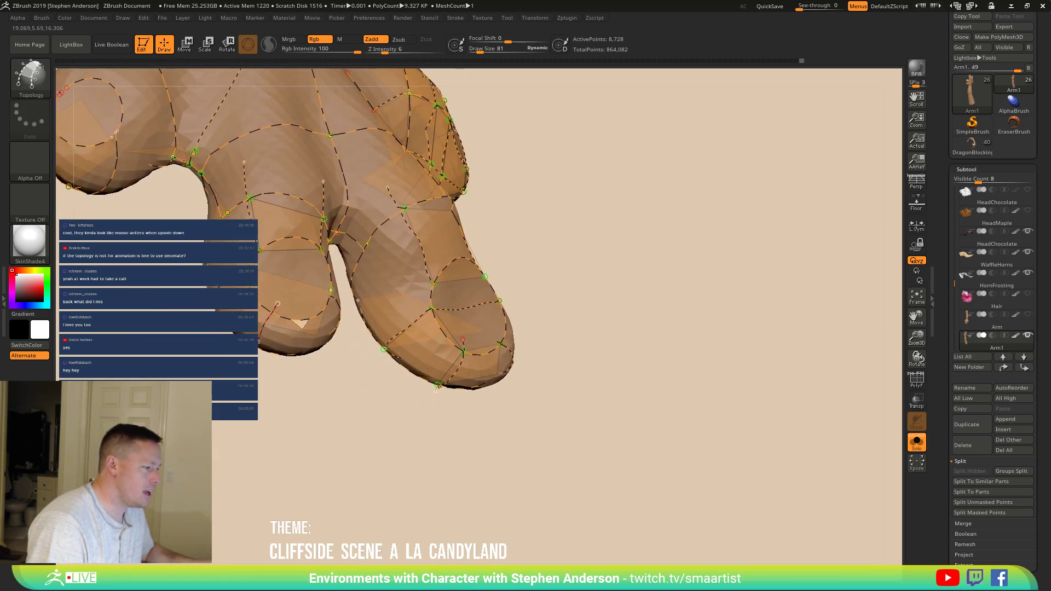
Step: Redraw the end of the index finger's tip loop and draw short curves linking the loop to the fingertip's outer edge
{"action": "right_click_drag", "start_coordinate": [290, 342], "coordinate": [309, 296]}
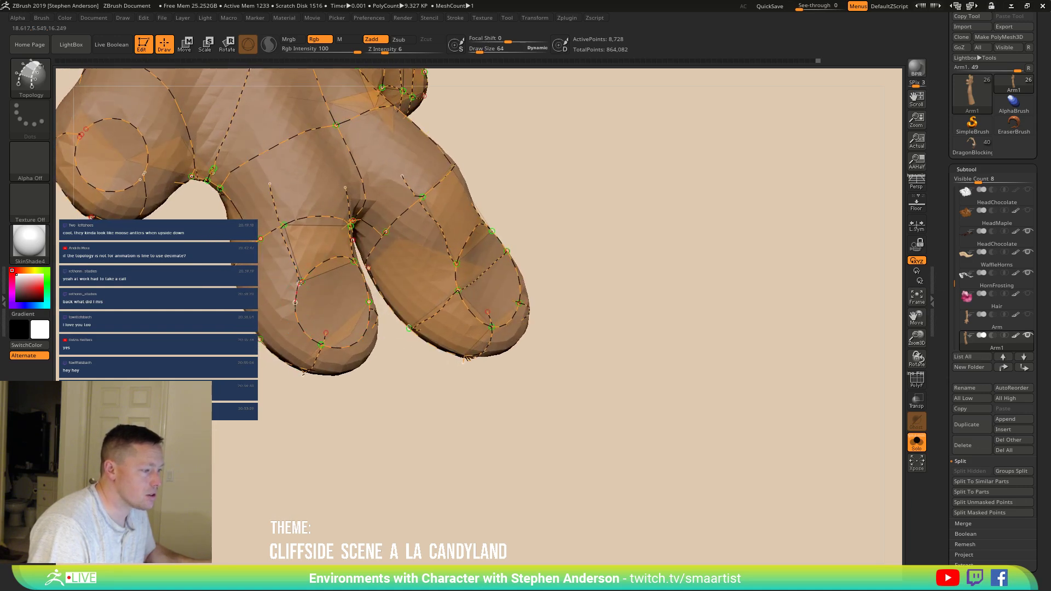
{"action": "left_click_drag", "start_coordinate": [307, 293], "coordinate": [294, 301], "text": "alt"}
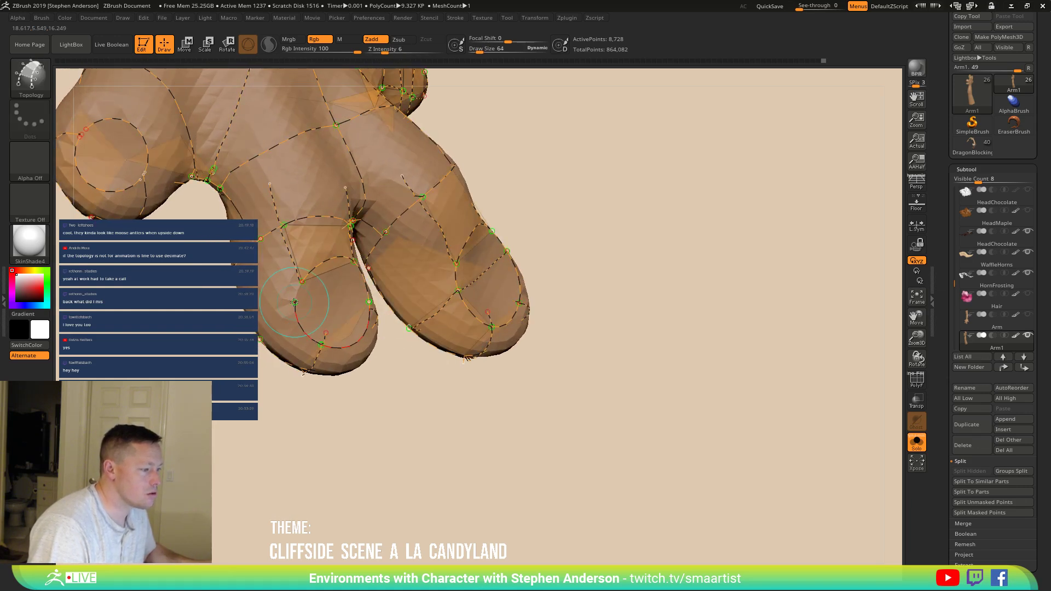
{"action": "mouse_move", "coordinate": [302, 297]}
{"action": "right_mouse_down"}
{"action": "mouse_move", "coordinate": [302, 282]}
{"action": "mouse_move", "coordinate": [312, 314]}
{"action": "mouse_move", "coordinate": [303, 300]}
{"action": "mouse_move", "coordinate": [321, 307]}
{"action": "mouse_move", "coordinate": [307, 321]}
{"action": "mouse_move", "coordinate": [326, 277]}
{"action": "mouse_move", "coordinate": [321, 297]}
{"action": "mouse_move", "coordinate": [263, 338]}
{"action": "mouse_move", "coordinate": [267, 372]}
{"action": "right_mouse_up"}
{"action": "key", "text": "ctrl"}
{"action": "key", "text": "ctrl"}
{"action": "key", "text": "ctrl"}
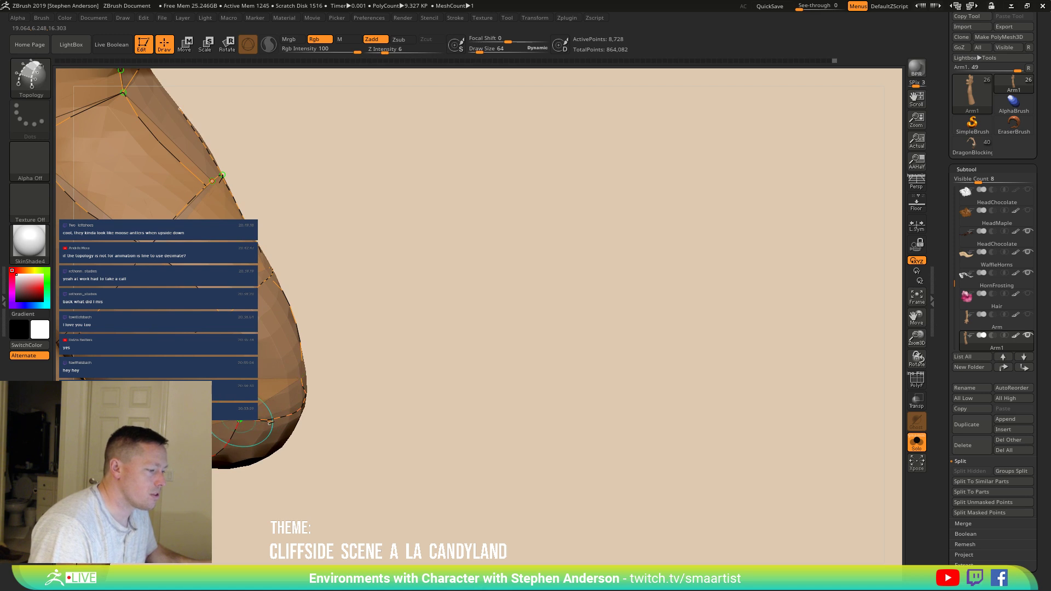
{"action": "mouse_move", "coordinate": [373, 286]}
{"action": "right_mouse_down"}
{"action": "mouse_move", "coordinate": [320, 330]}
{"action": "mouse_move", "coordinate": [322, 307]}
{"action": "mouse_move", "coordinate": [327, 327]}
{"action": "mouse_move", "coordinate": [286, 265]}
{"action": "mouse_move", "coordinate": [286, 227]}
{"action": "mouse_move", "coordinate": [347, 338]}
{"action": "mouse_move", "coordinate": [321, 338]}
{"action": "mouse_move", "coordinate": [304, 323]}
{"action": "right_mouse_up"}
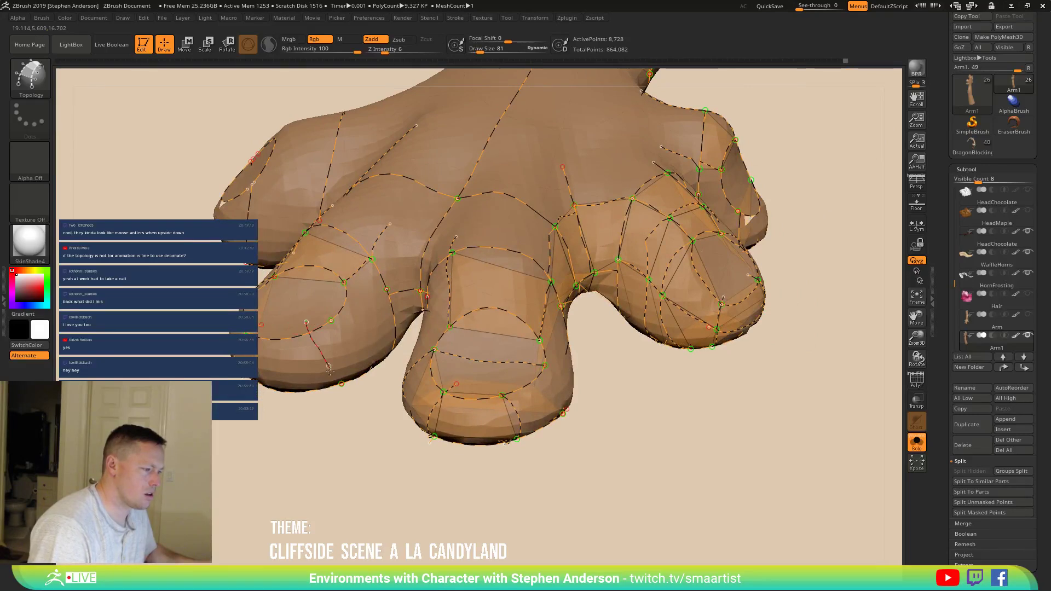
{"action": "right_click_drag", "start_coordinate": [329, 387], "coordinate": [407, 360]}
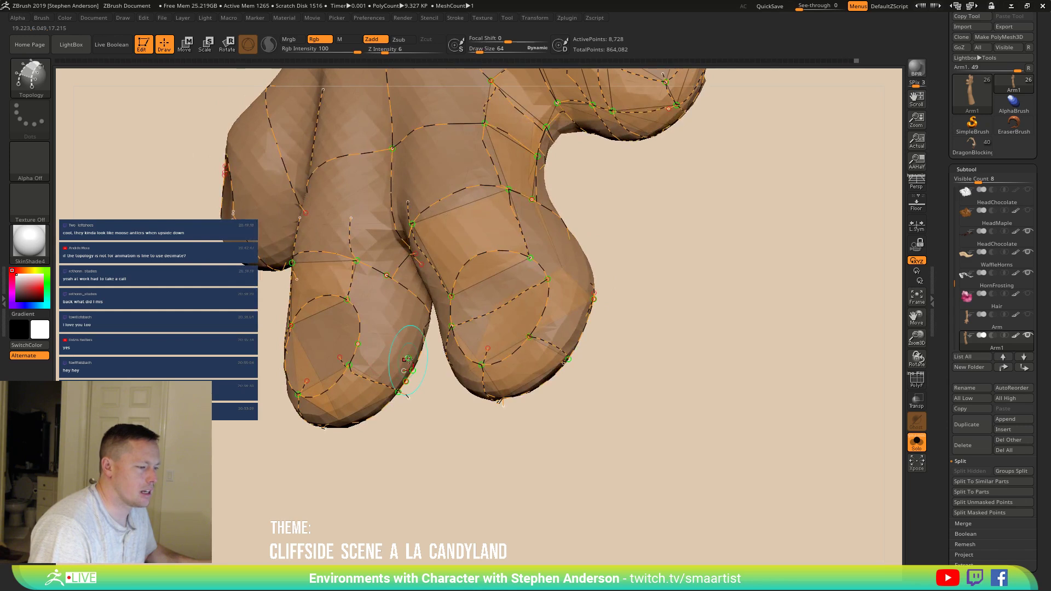
Step: Draw a topology curve across the pad inside the index finger's tip loop and carry it out to the finger's side
{"action": "right_click_drag", "start_coordinate": [340, 326], "coordinate": [343, 325]}
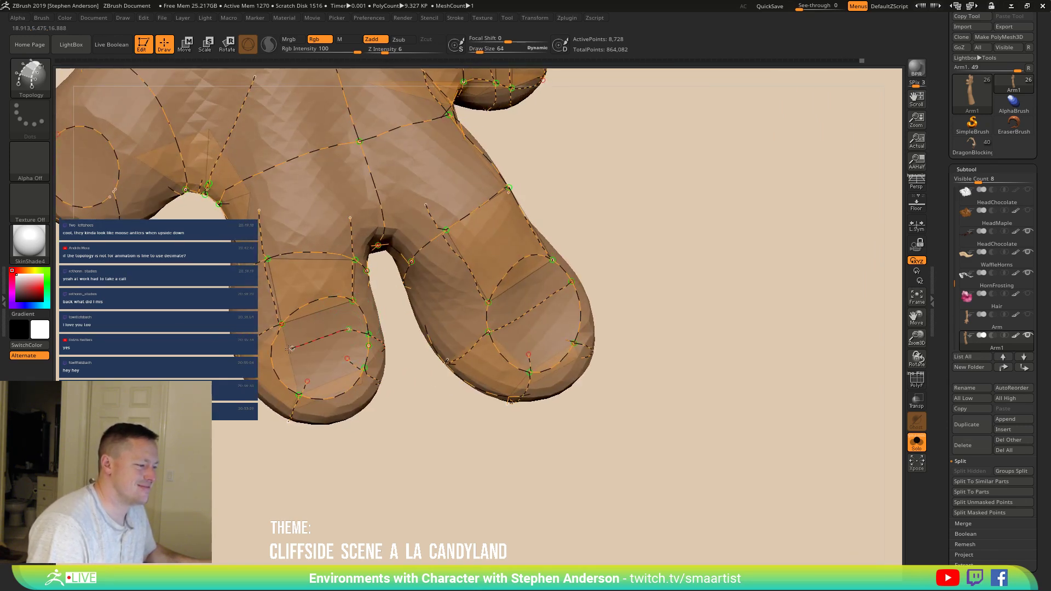
{"action": "mouse_move", "coordinate": [264, 365]}
{"action": "right_mouse_down"}
{"action": "mouse_move", "coordinate": [304, 327]}
{"action": "mouse_move", "coordinate": [269, 361]}
{"action": "right_mouse_up"}
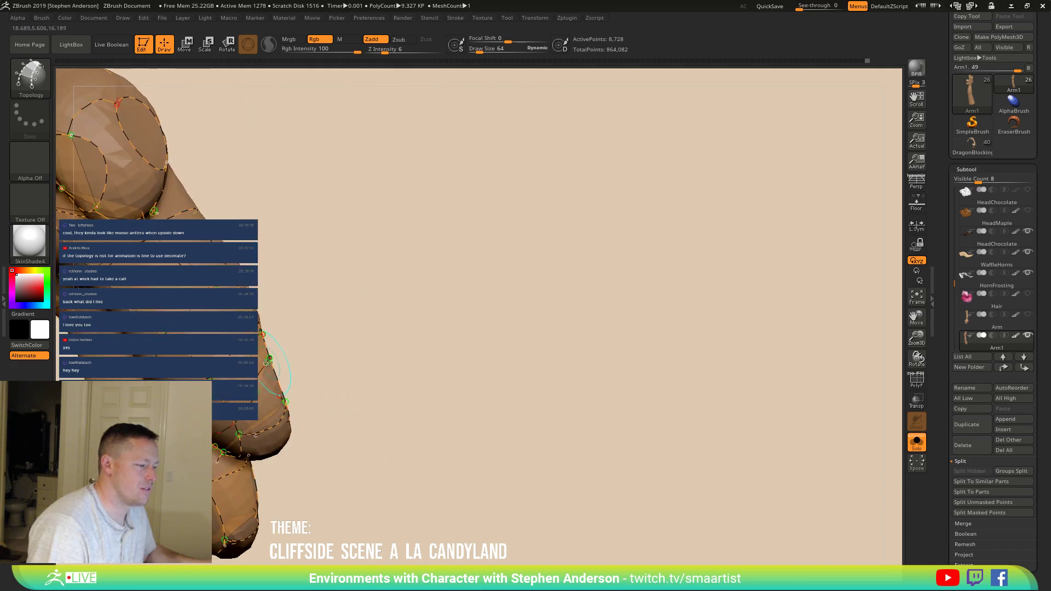
{"action": "mouse_move", "coordinate": [328, 377]}
{"action": "right_mouse_down"}
{"action": "mouse_move", "coordinate": [295, 438]}
{"action": "mouse_move", "coordinate": [281, 445]}
{"action": "right_mouse_up"}
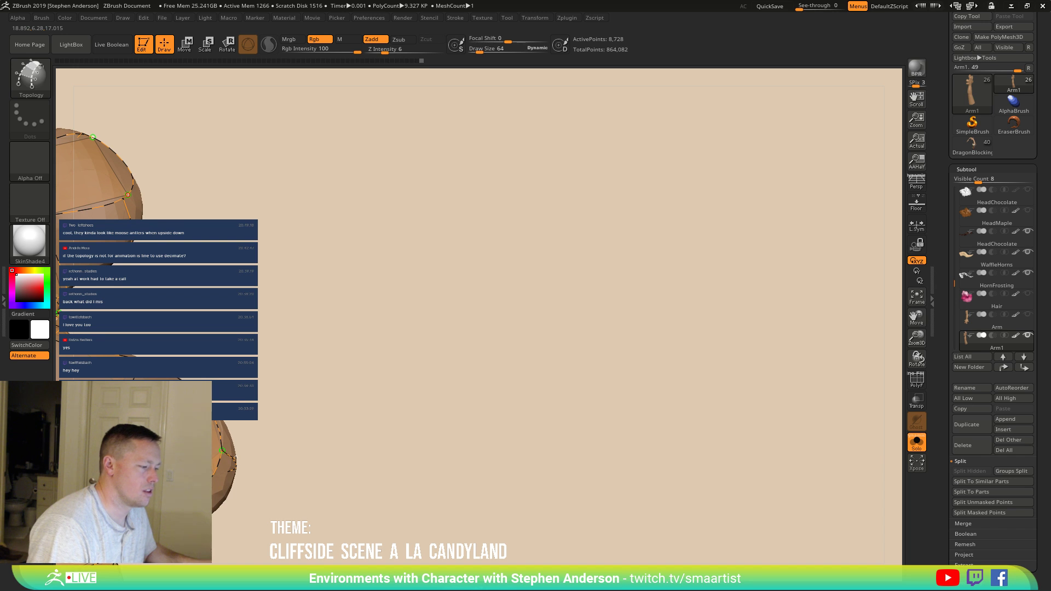
{"action": "right_click_drag", "start_coordinate": [249, 402], "coordinate": [235, 432]}
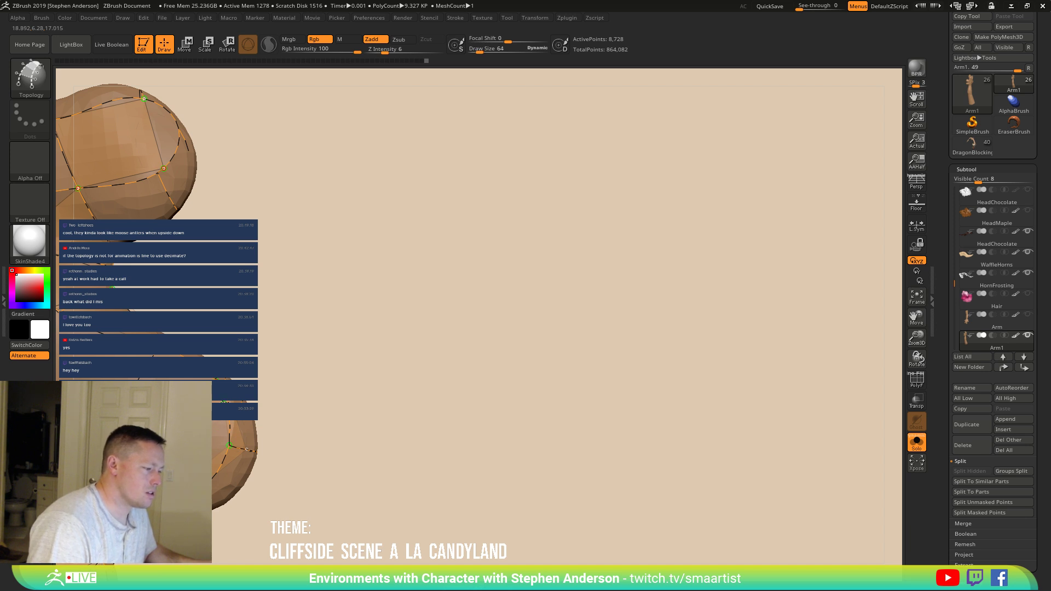
{"action": "right_click_drag", "start_coordinate": [248, 441], "coordinate": [261, 381]}
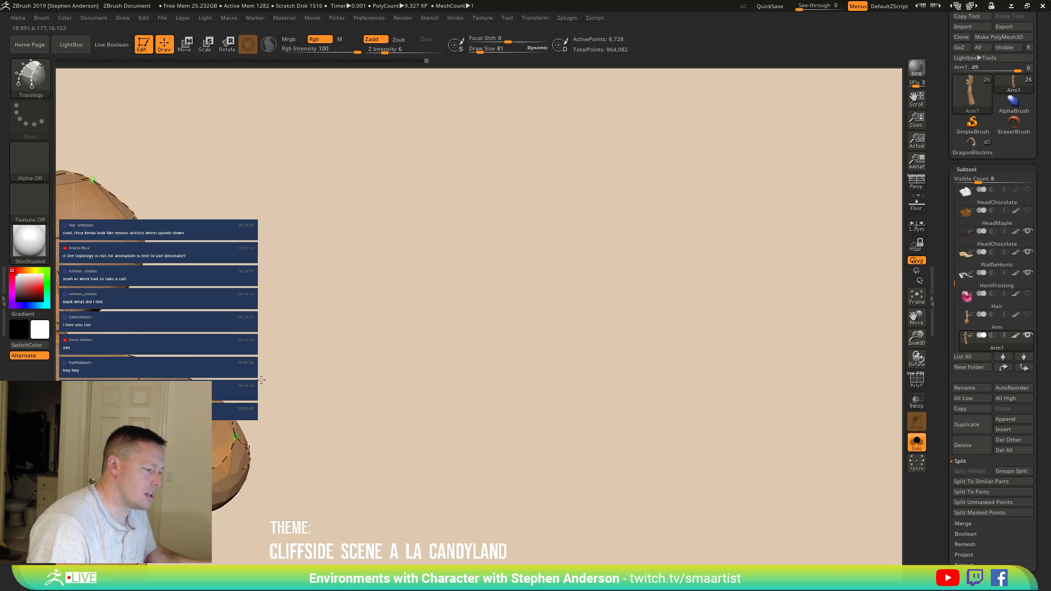
{"action": "right_click_drag", "start_coordinate": [233, 438], "coordinate": [270, 421]}
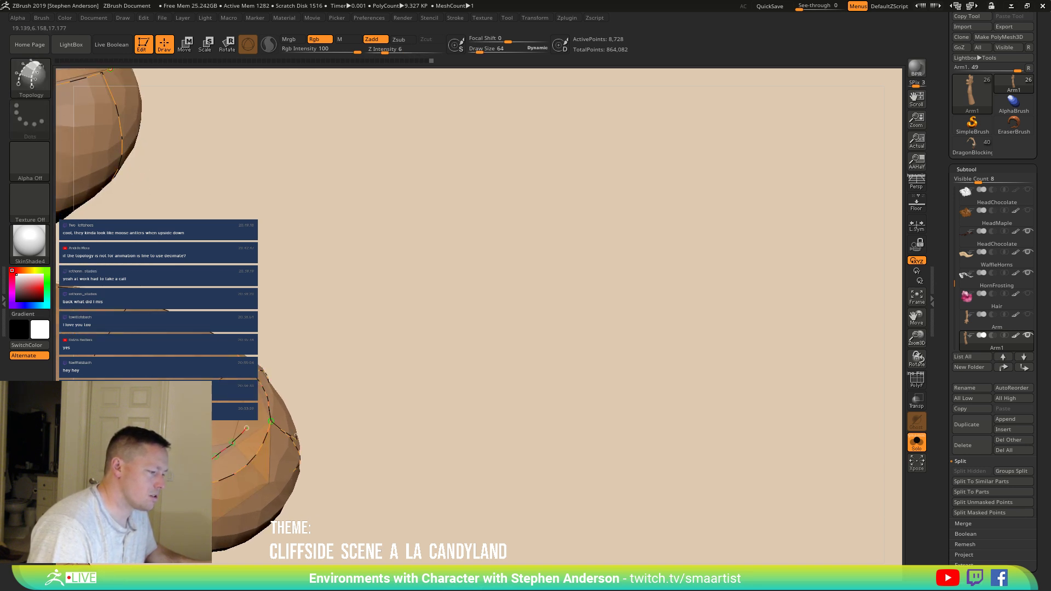
{"action": "mouse_move", "coordinate": [213, 448]}
{"action": "right_mouse_down"}
{"action": "mouse_move", "coordinate": [484, 390]}
{"action": "mouse_move", "coordinate": [239, 422]}
{"action": "mouse_move", "coordinate": [290, 413]}
{"action": "mouse_move", "coordinate": [244, 386]}
{"action": "mouse_move", "coordinate": [271, 394]}
{"action": "mouse_move", "coordinate": [334, 319]}
{"action": "mouse_move", "coordinate": [390, 291]}
{"action": "right_mouse_up"}
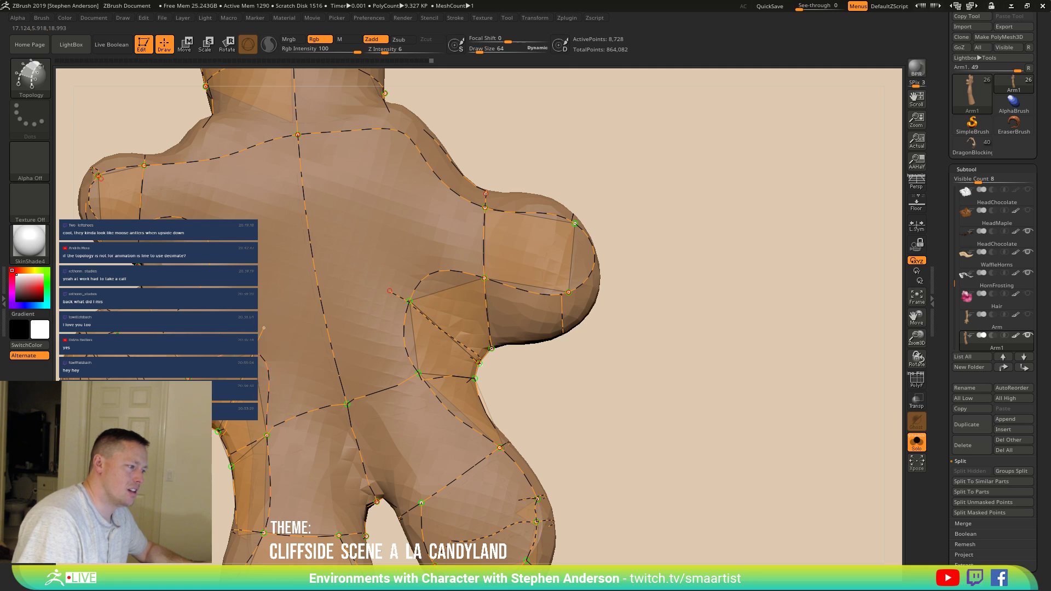
Step: Undo the last stroke and redraw the short guide curve running onto the hand from the web arch between the middle and ring fingers
{"action": "key", "text": "ctrl+z"}
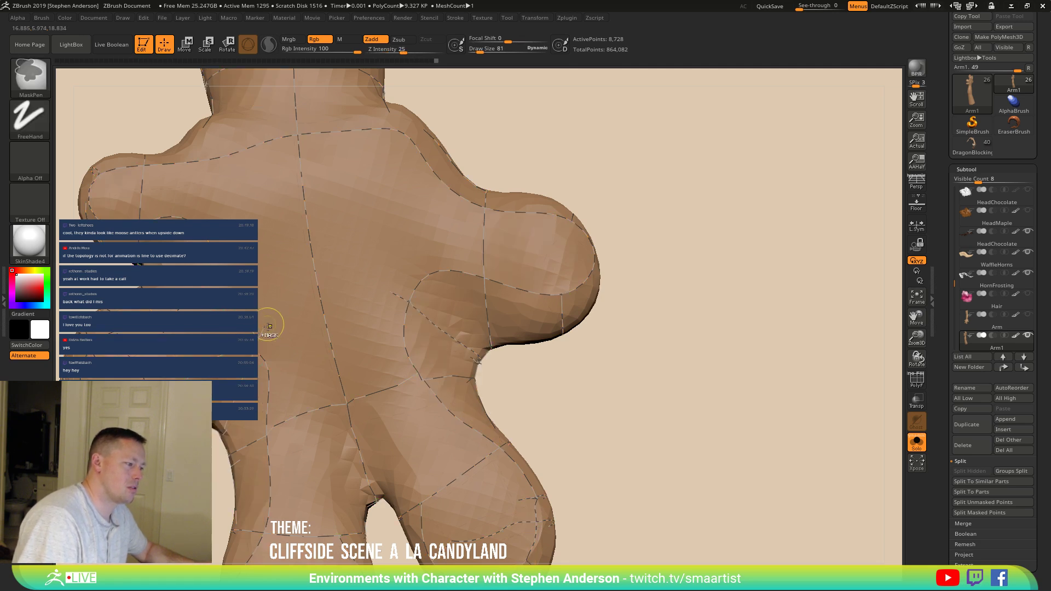
{"action": "right_click_drag", "start_coordinate": [269, 357], "coordinate": [269, 374]}
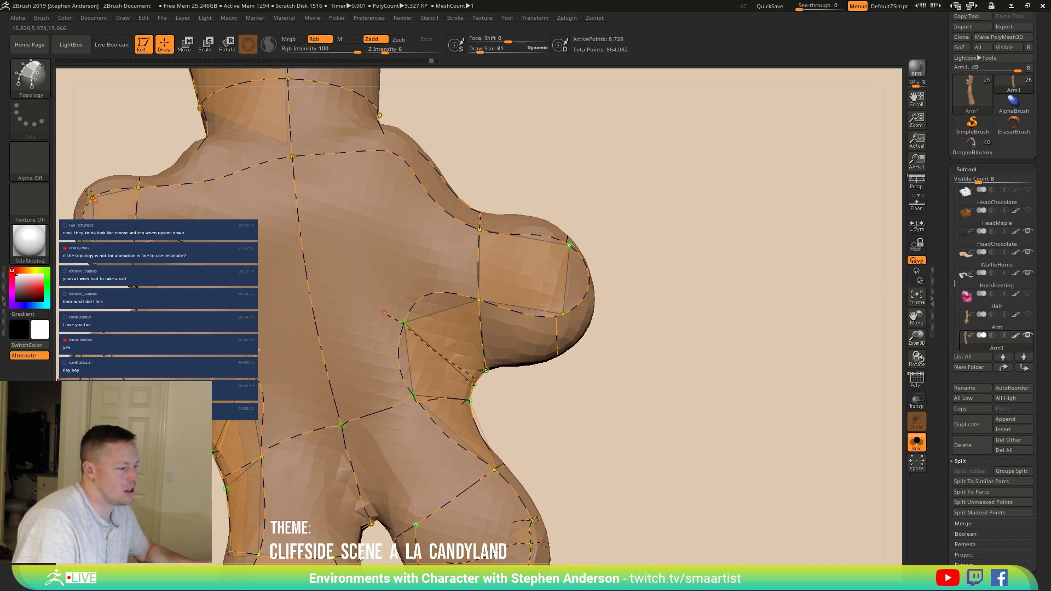
{"action": "right_click_drag", "start_coordinate": [258, 351], "coordinate": [316, 323], "text": "alt"}
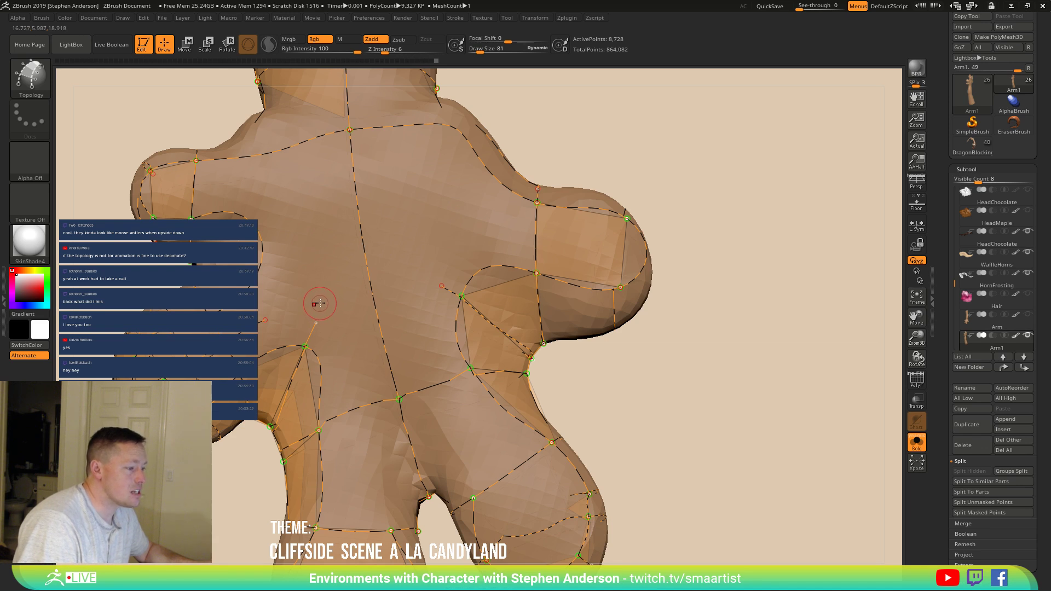
{"action": "left_click_drag", "start_coordinate": [309, 349], "coordinate": [319, 360]}
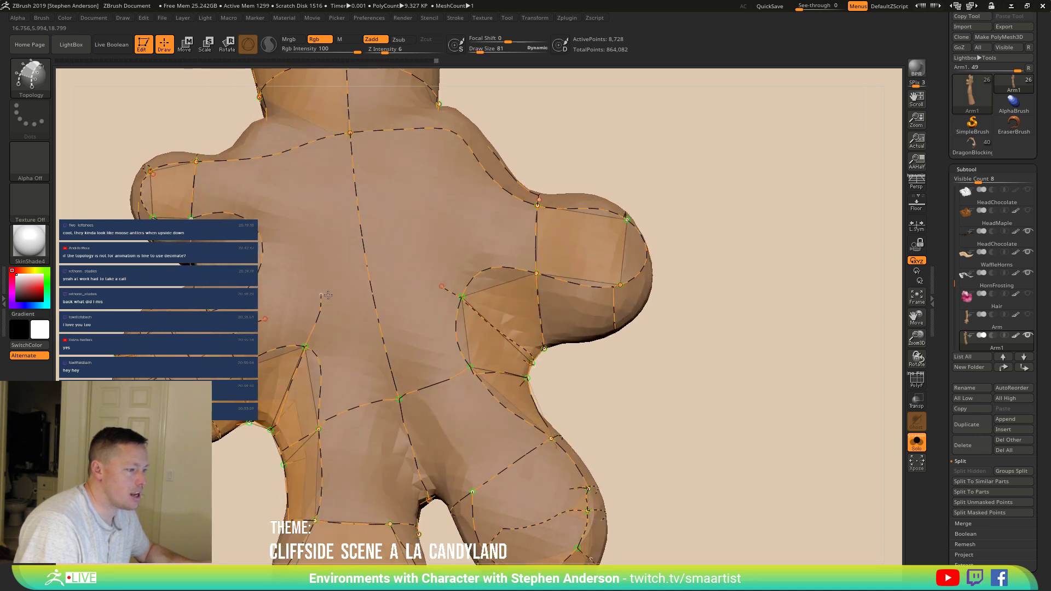
{"action": "mouse_move", "coordinate": [331, 323]}
{"action": "right_mouse_down", "text": "ctrl"}
{"action": "mouse_move", "coordinate": [362, 315]}
{"action": "mouse_move", "coordinate": [357, 376]}
{"action": "right_mouse_up", "text": "ctrl"}
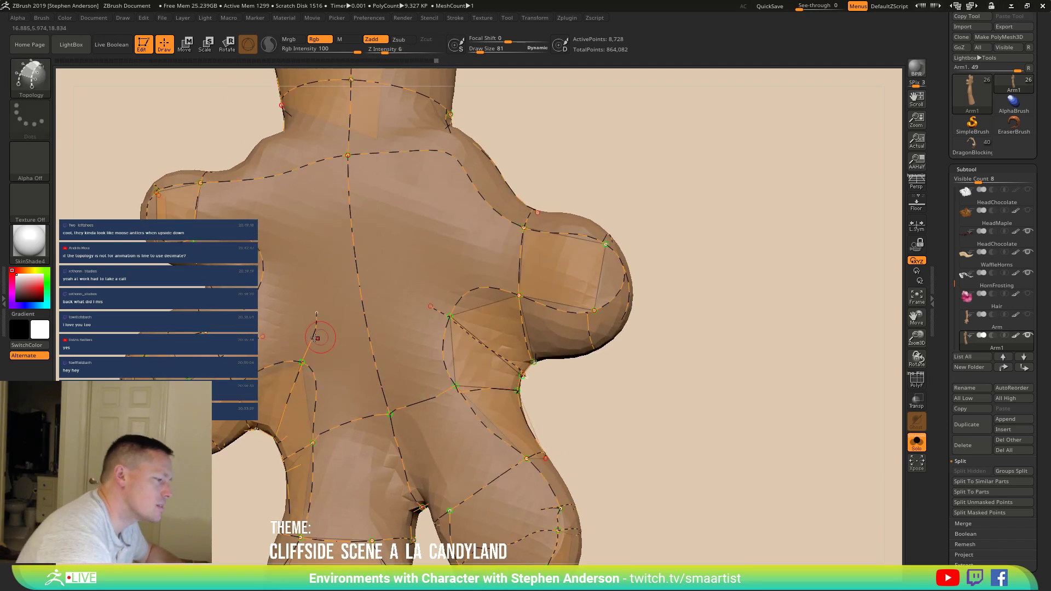
{"action": "right_click_drag", "start_coordinate": [293, 345], "coordinate": [355, 346]}
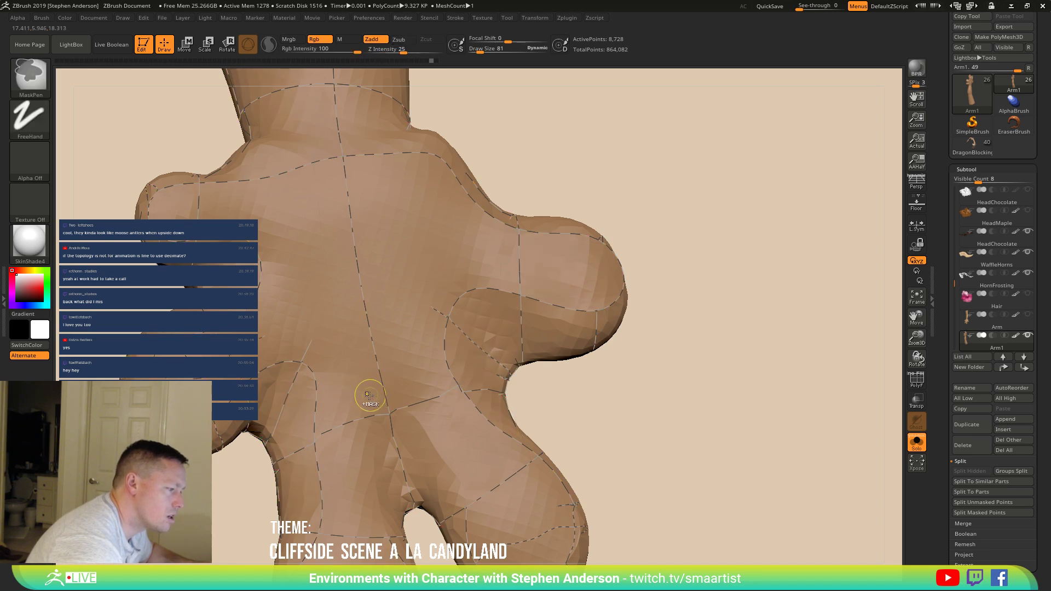
{"action": "left_click_drag", "start_coordinate": [312, 340], "coordinate": [284, 390]}
{"action": "mouse_move", "coordinate": [301, 411]}
{"action": "right_mouse_down"}
{"action": "mouse_move", "coordinate": [299, 437]}
{"action": "mouse_move", "coordinate": [301, 339]}
{"action": "mouse_move", "coordinate": [274, 339]}
{"action": "mouse_move", "coordinate": [283, 317]}
{"action": "mouse_move", "coordinate": [274, 345]}
{"action": "right_mouse_up"}
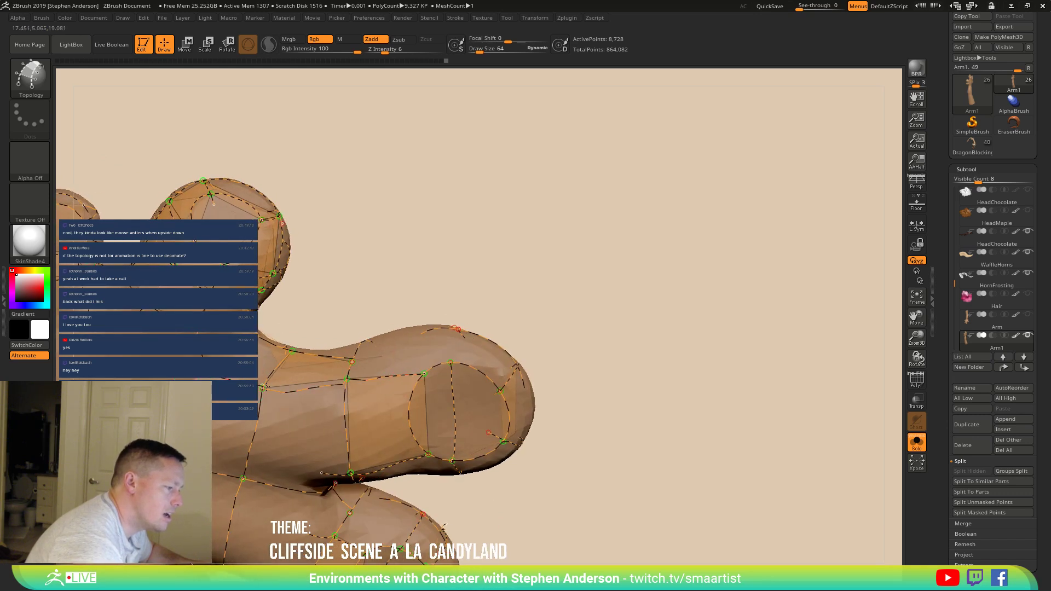
Step: Delete the hand's central curve and the thumb-web guide, and redraw the knuckle curve across the hand to the index-thumb web
{"action": "mouse_move", "coordinate": [301, 381]}
{"action": "right_mouse_down"}
{"action": "mouse_move", "coordinate": [335, 373]}
{"action": "mouse_move", "coordinate": [375, 405]}
{"action": "mouse_move", "coordinate": [305, 456]}
{"action": "mouse_move", "coordinate": [427, 341]}
{"action": "mouse_move", "coordinate": [397, 355]}
{"action": "mouse_move", "coordinate": [376, 305]}
{"action": "right_mouse_up"}
{"action": "right_click_drag", "start_coordinate": [466, 383], "coordinate": [473, 412], "text": "ctrl"}
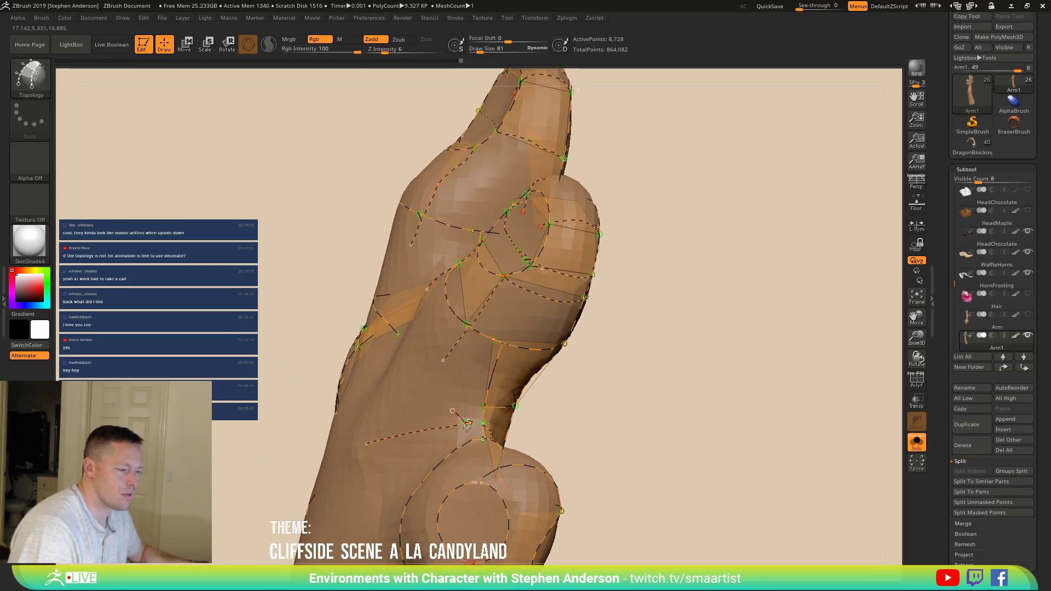
{"action": "right_click_drag", "start_coordinate": [418, 399], "coordinate": [394, 361]}
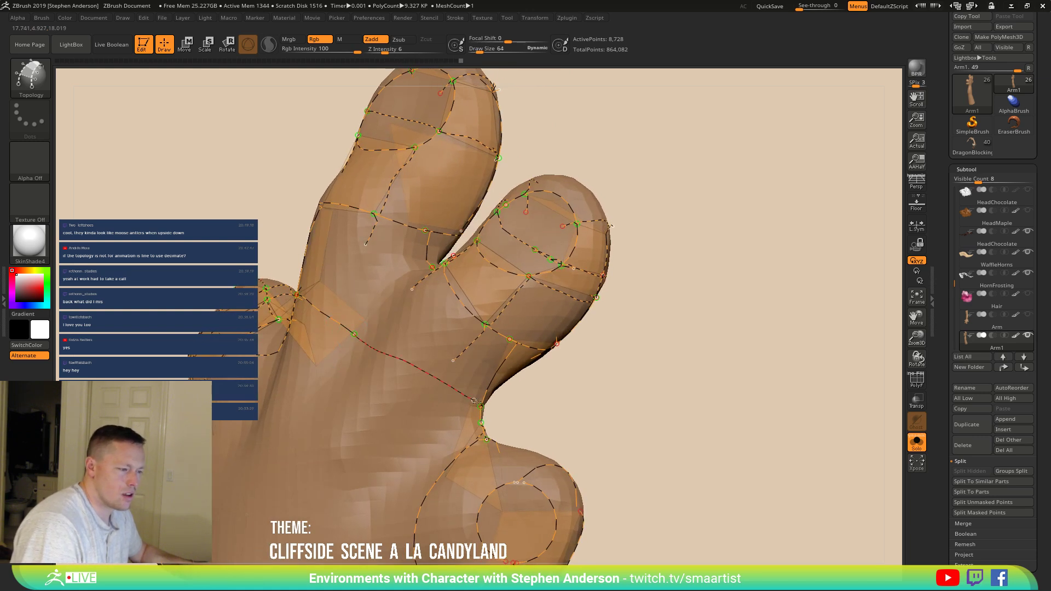
{"action": "left_click_drag", "start_coordinate": [478, 400], "coordinate": [482, 406]}
Step: Extend the lengthwise curves from the index and middle fingers' base rings across the knuckle curve onto the hand
{"action": "mouse_move", "coordinate": [470, 366]}
{"action": "right_mouse_down"}
{"action": "mouse_move", "coordinate": [425, 352]}
{"action": "mouse_move", "coordinate": [460, 364]}
{"action": "right_mouse_up"}
{"action": "mouse_move", "coordinate": [438, 422]}
{"action": "right_mouse_down"}
{"action": "mouse_move", "coordinate": [387, 340]}
{"action": "mouse_move", "coordinate": [465, 371]}
{"action": "mouse_move", "coordinate": [438, 388]}
{"action": "mouse_move", "coordinate": [339, 280]}
{"action": "mouse_move", "coordinate": [334, 304]}
{"action": "mouse_move", "coordinate": [357, 266]}
{"action": "mouse_move", "coordinate": [328, 274]}
{"action": "mouse_move", "coordinate": [320, 230]}
{"action": "mouse_move", "coordinate": [335, 235]}
{"action": "mouse_move", "coordinate": [347, 288]}
{"action": "mouse_move", "coordinate": [291, 294]}
{"action": "mouse_move", "coordinate": [265, 334]}
{"action": "mouse_move", "coordinate": [279, 316]}
{"action": "mouse_move", "coordinate": [308, 322]}
{"action": "mouse_move", "coordinate": [316, 316]}
{"action": "mouse_move", "coordinate": [266, 269]}
{"action": "mouse_move", "coordinate": [279, 297]}
{"action": "mouse_move", "coordinate": [241, 271]}
{"action": "right_mouse_up"}
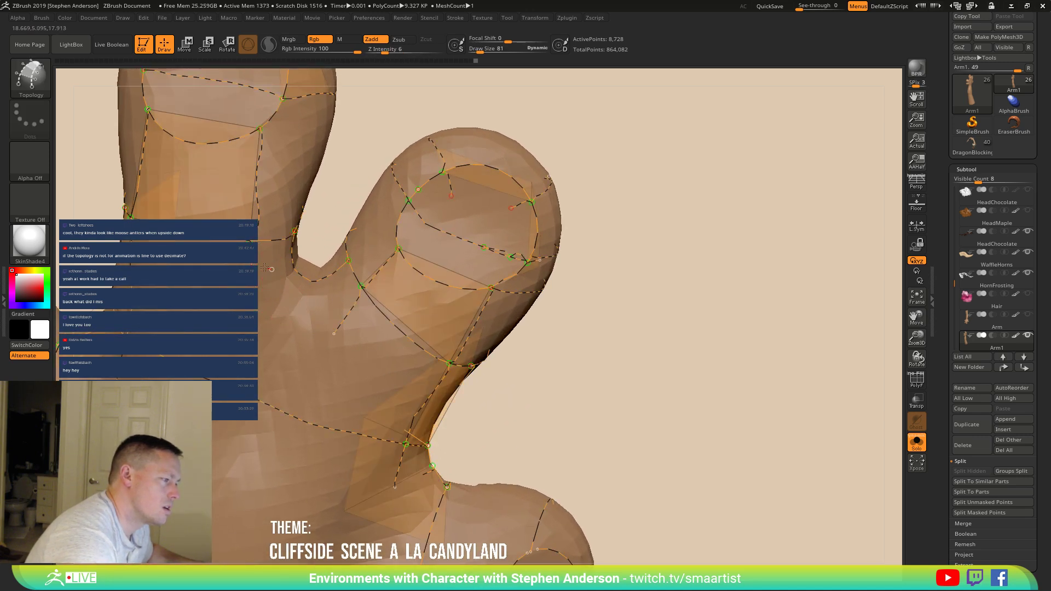
{"action": "mouse_move", "coordinate": [327, 311]}
{"action": "right_mouse_down"}
{"action": "mouse_move", "coordinate": [262, 280]}
{"action": "mouse_move", "coordinate": [270, 301]}
{"action": "mouse_move", "coordinate": [291, 281]}
{"action": "mouse_move", "coordinate": [233, 263]}
{"action": "mouse_move", "coordinate": [175, 355]}
{"action": "mouse_move", "coordinate": [312, 223]}
{"action": "mouse_move", "coordinate": [389, 252]}
{"action": "mouse_move", "coordinate": [278, 208]}
{"action": "right_mouse_up"}
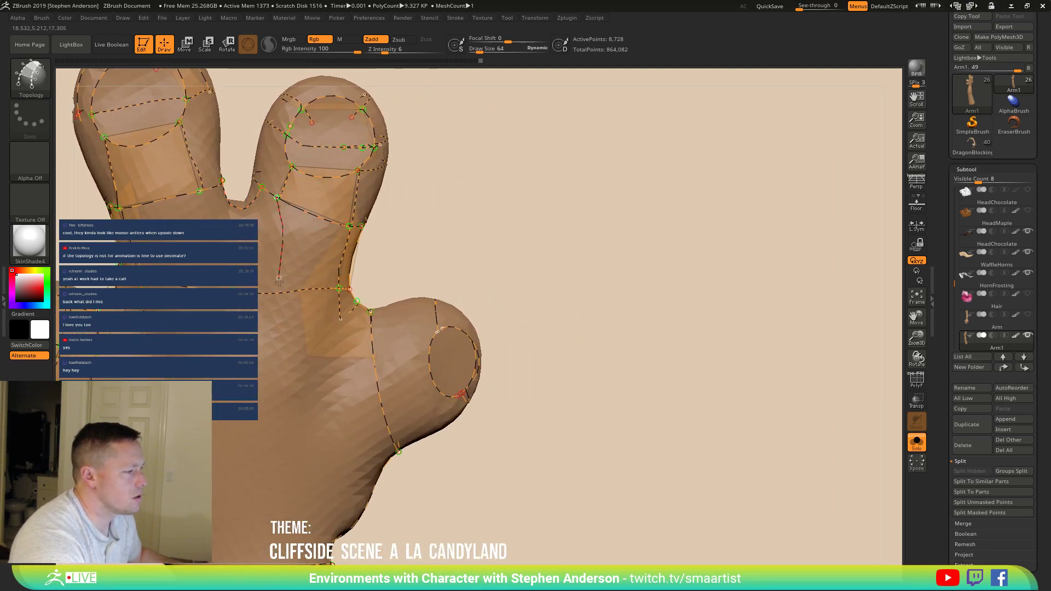
{"action": "right_click_drag", "start_coordinate": [177, 203], "coordinate": [186, 200]}
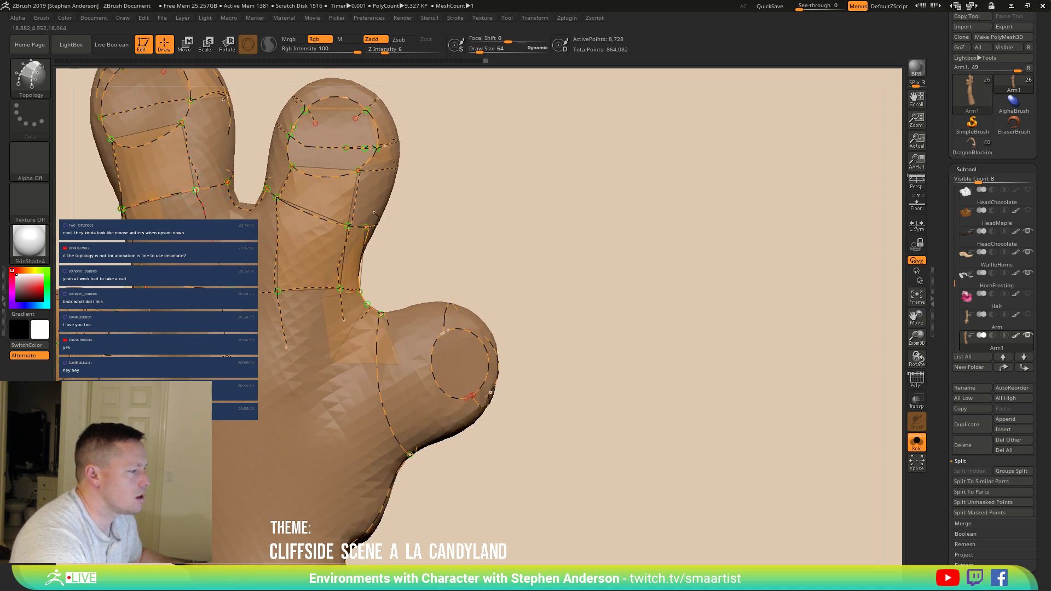
{"action": "right_click_drag", "start_coordinate": [224, 332], "coordinate": [316, 323]}
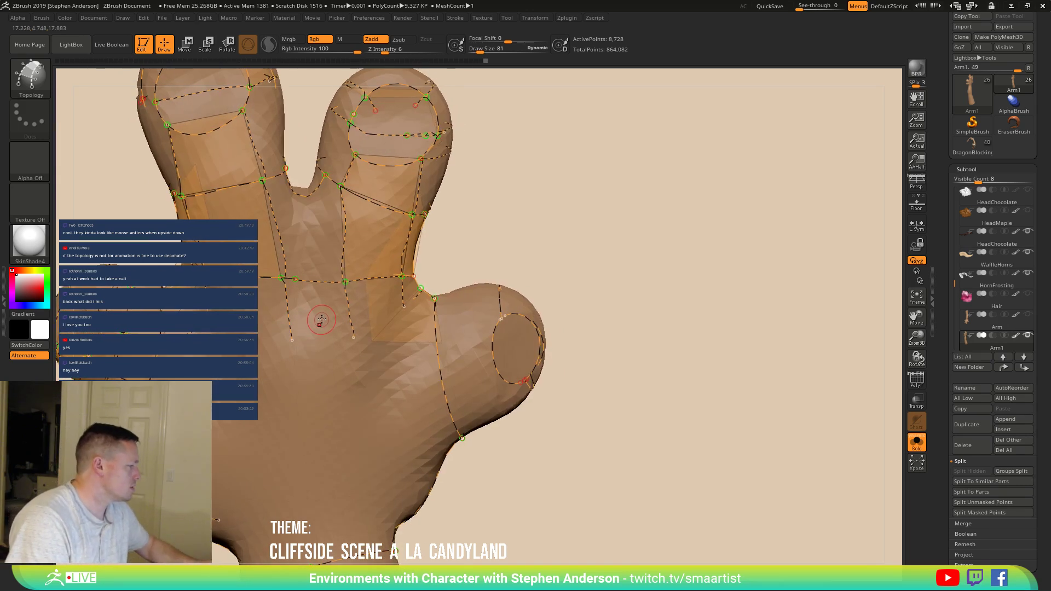
{"action": "right_click_drag", "start_coordinate": [335, 287], "coordinate": [290, 331]}
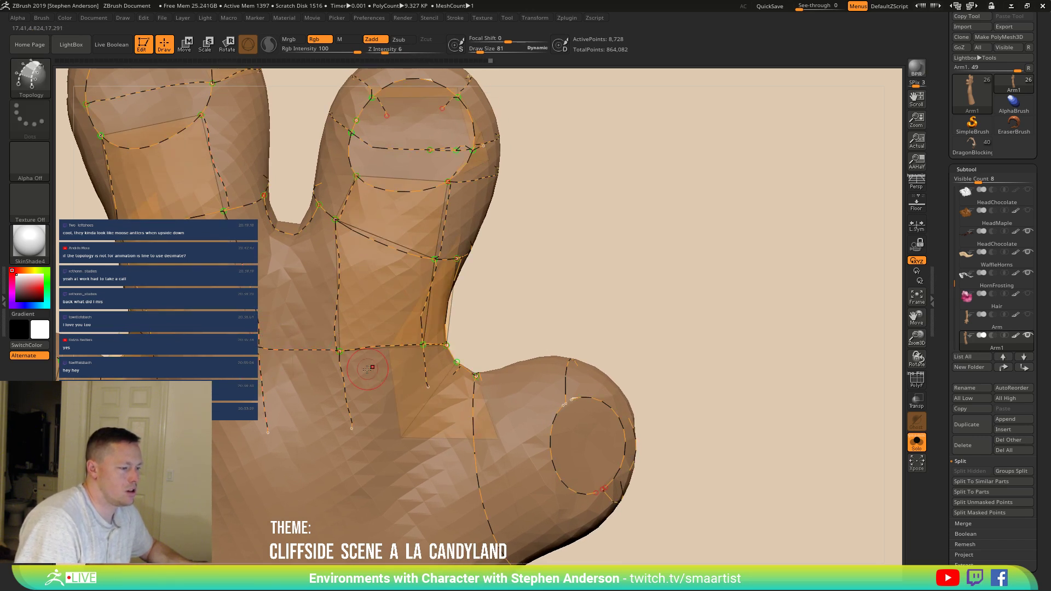
Step: Draw connecting topology curves across the finger webs and around the bases of the ring and pinky fingers
{"action": "mouse_move", "coordinate": [270, 313]}
{"action": "right_mouse_down"}
{"action": "mouse_move", "coordinate": [337, 338]}
{"action": "mouse_move", "coordinate": [336, 349]}
{"action": "mouse_move", "coordinate": [319, 368]}
{"action": "mouse_move", "coordinate": [264, 367]}
{"action": "mouse_move", "coordinate": [259, 384]}
{"action": "mouse_move", "coordinate": [280, 392]}
{"action": "mouse_move", "coordinate": [238, 403]}
{"action": "right_mouse_up"}
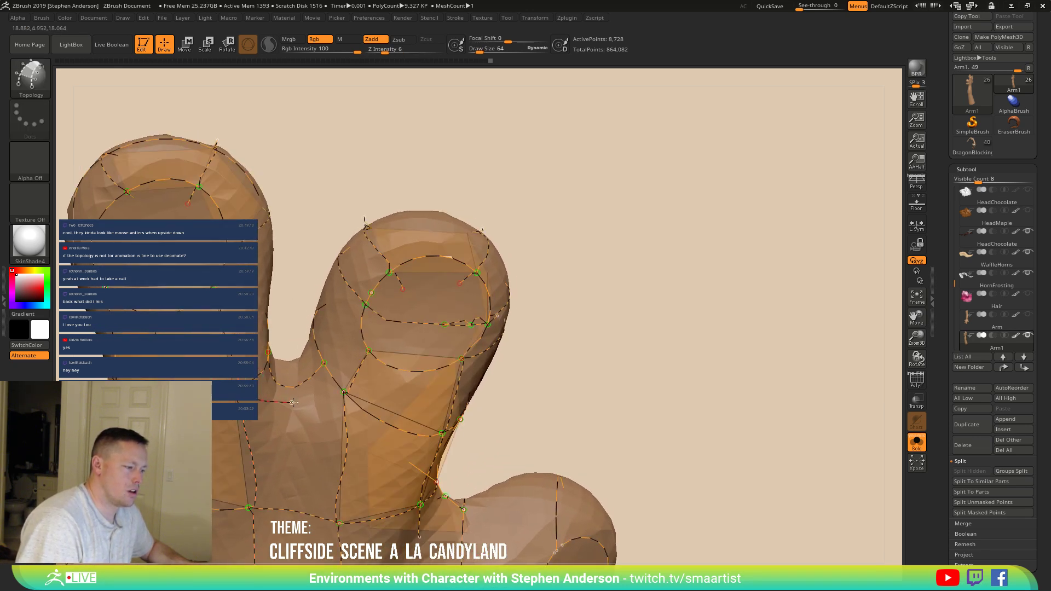
{"action": "mouse_move", "coordinate": [356, 417]}
{"action": "right_mouse_down"}
{"action": "mouse_move", "coordinate": [328, 327]}
{"action": "mouse_move", "coordinate": [282, 319]}
{"action": "right_mouse_up"}
{"action": "mouse_move", "coordinate": [338, 387]}
{"action": "right_mouse_down"}
{"action": "mouse_move", "coordinate": [314, 360]}
{"action": "mouse_move", "coordinate": [324, 307]}
{"action": "mouse_move", "coordinate": [375, 418]}
{"action": "mouse_move", "coordinate": [396, 394]}
{"action": "right_mouse_up"}
{"action": "mouse_move", "coordinate": [314, 430]}
{"action": "right_mouse_down"}
{"action": "mouse_move", "coordinate": [276, 430]}
{"action": "mouse_move", "coordinate": [272, 448]}
{"action": "mouse_move", "coordinate": [296, 482]}
{"action": "mouse_move", "coordinate": [294, 373]}
{"action": "right_mouse_up"}
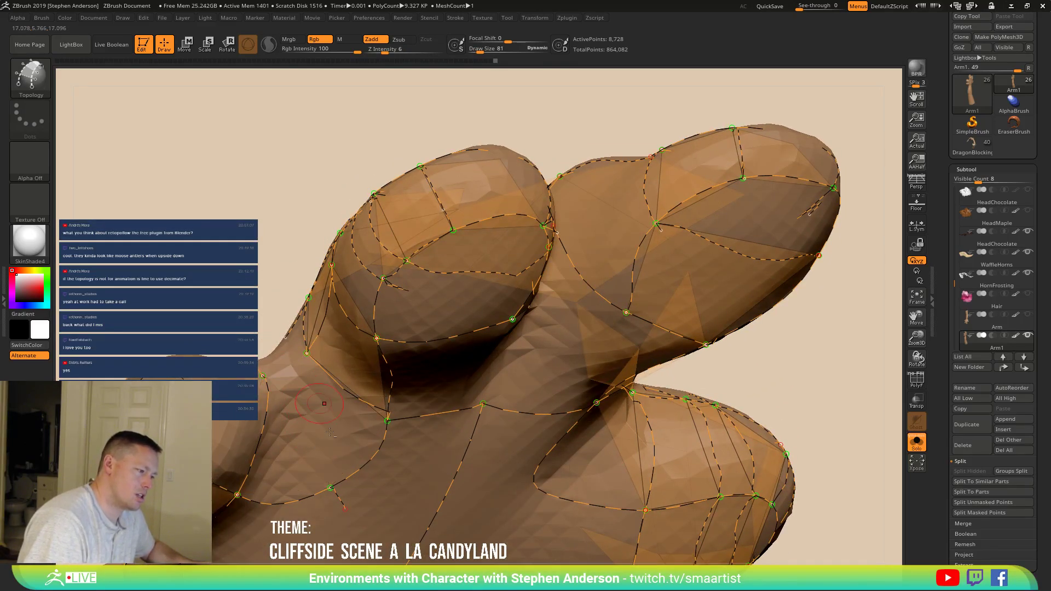
{"action": "right_click_drag", "start_coordinate": [325, 417], "coordinate": [354, 382]}
{"action": "mouse_move", "coordinate": [331, 438]}
{"action": "right_mouse_down"}
{"action": "mouse_move", "coordinate": [381, 359]}
{"action": "mouse_move", "coordinate": [369, 387]}
{"action": "mouse_move", "coordinate": [334, 379]}
{"action": "mouse_move", "coordinate": [343, 384]}
{"action": "mouse_move", "coordinate": [292, 355]}
{"action": "mouse_move", "coordinate": [305, 325]}
{"action": "right_mouse_up"}
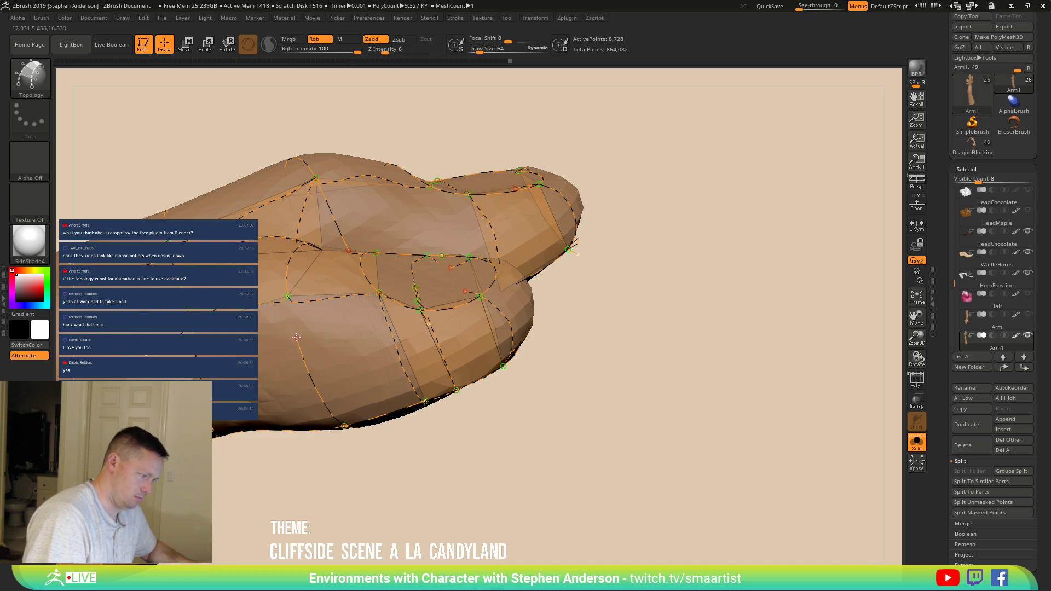
{"action": "mouse_move", "coordinate": [364, 375]}
{"action": "right_mouse_down"}
{"action": "mouse_move", "coordinate": [293, 365]}
{"action": "mouse_move", "coordinate": [312, 347]}
{"action": "mouse_move", "coordinate": [311, 380]}
{"action": "mouse_move", "coordinate": [316, 363]}
{"action": "mouse_move", "coordinate": [336, 394]}
{"action": "mouse_move", "coordinate": [303, 356]}
{"action": "mouse_move", "coordinate": [318, 396]}
{"action": "right_mouse_up"}
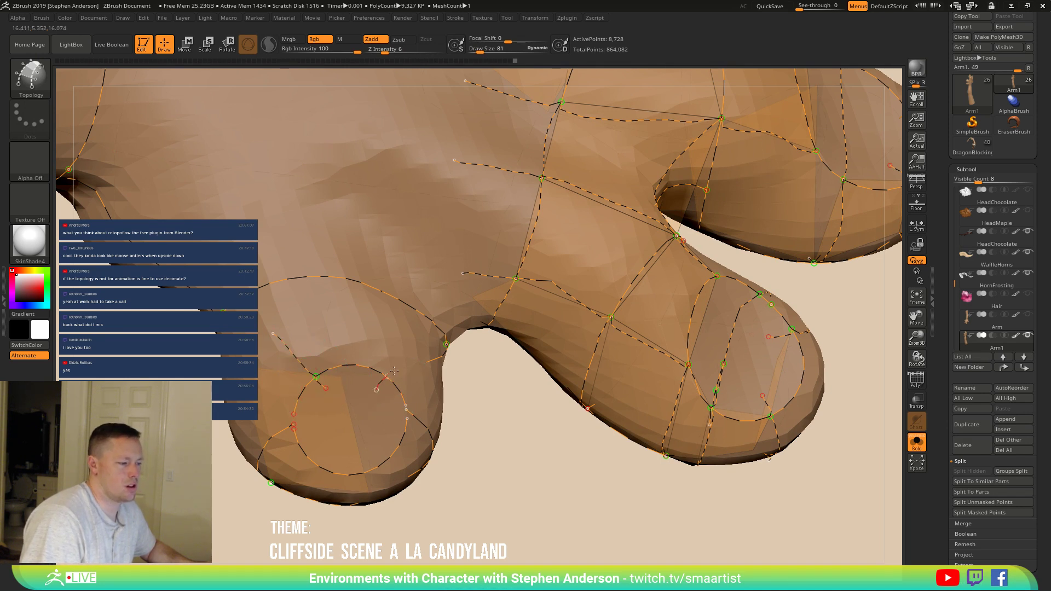
Step: Draw a topology curve from the pinky's inner edge across the hand through the thumb's base ring to its tip loop
{"action": "mouse_move", "coordinate": [404, 355]}
{"action": "right_mouse_down"}
{"action": "mouse_move", "coordinate": [295, 289]}
{"action": "mouse_move", "coordinate": [302, 346]}
{"action": "mouse_move", "coordinate": [338, 403]}
{"action": "right_mouse_up"}
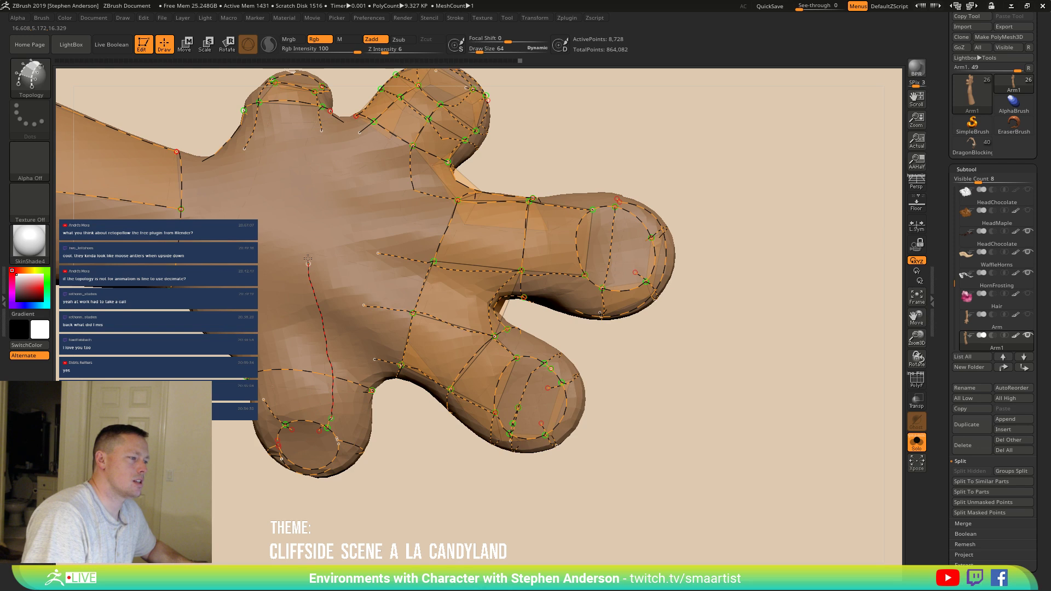
{"action": "mouse_move", "coordinate": [358, 182]}
{"action": "right_mouse_down"}
{"action": "mouse_move", "coordinate": [327, 236]}
{"action": "mouse_move", "coordinate": [327, 220]}
{"action": "right_mouse_up"}
{"action": "key", "text": "b"}
{"action": "key", "text": "t"}
{"action": "key", "text": "o"}
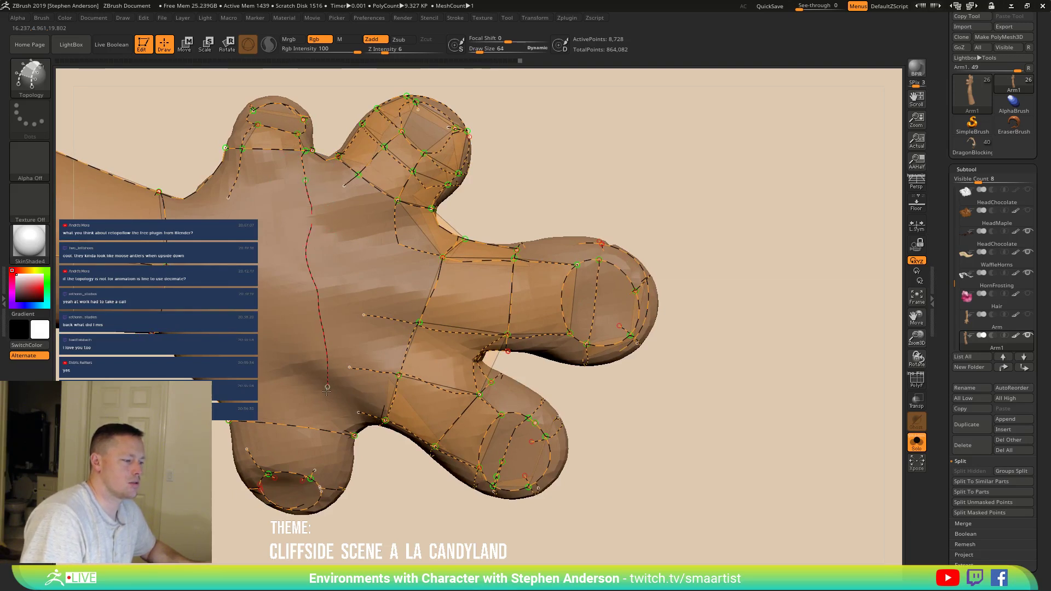
{"action": "right_click_drag", "start_coordinate": [329, 453], "coordinate": [334, 491]}
{"action": "right_click_drag", "start_coordinate": [331, 451], "coordinate": [327, 450]}
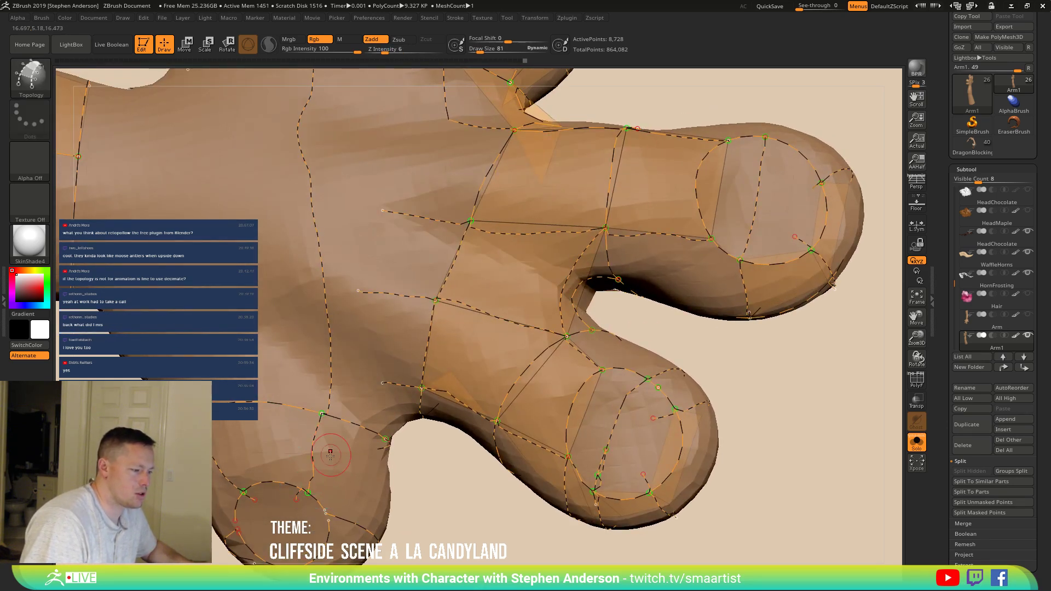
Step: Draw a second curve from the pinky's outer edge across the wrist side of the hand to the thumb
{"action": "mouse_move", "coordinate": [316, 466]}
{"action": "right_mouse_down"}
{"action": "mouse_move", "coordinate": [301, 385]}
{"action": "mouse_move", "coordinate": [214, 287]}
{"action": "mouse_move", "coordinate": [269, 305]}
{"action": "right_mouse_up"}
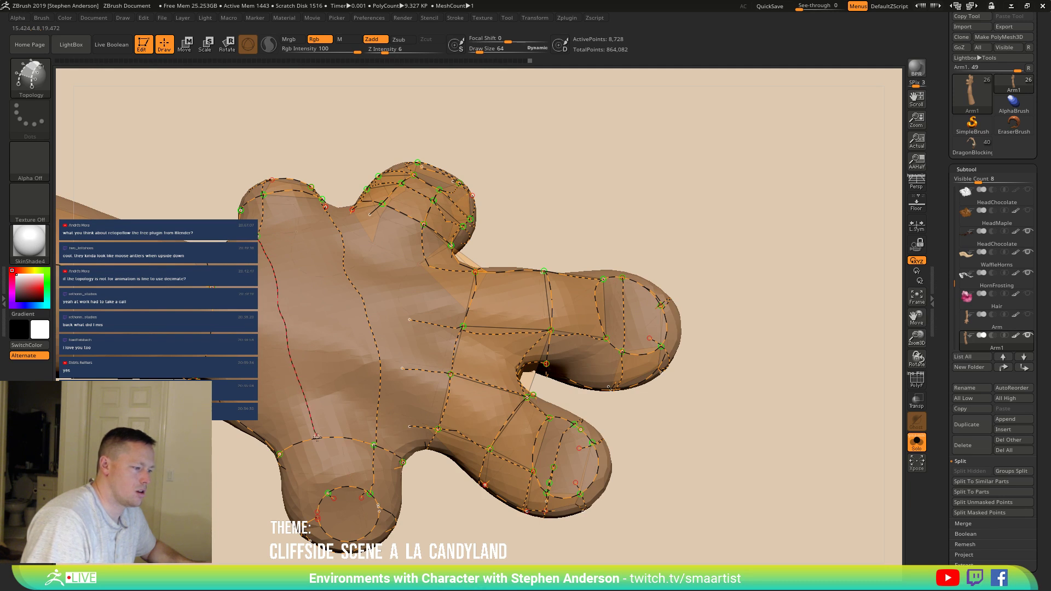
{"action": "left_click_drag", "start_coordinate": [329, 492], "coordinate": [329, 491]}
{"action": "mouse_move", "coordinate": [333, 494]}
{"action": "right_mouse_down"}
{"action": "mouse_move", "coordinate": [352, 465]}
{"action": "mouse_move", "coordinate": [352, 389]}
{"action": "mouse_move", "coordinate": [386, 460]}
{"action": "mouse_move", "coordinate": [354, 354]}
{"action": "mouse_move", "coordinate": [417, 364]}
{"action": "mouse_move", "coordinate": [439, 442]}
{"action": "mouse_move", "coordinate": [376, 349]}
{"action": "right_mouse_up"}
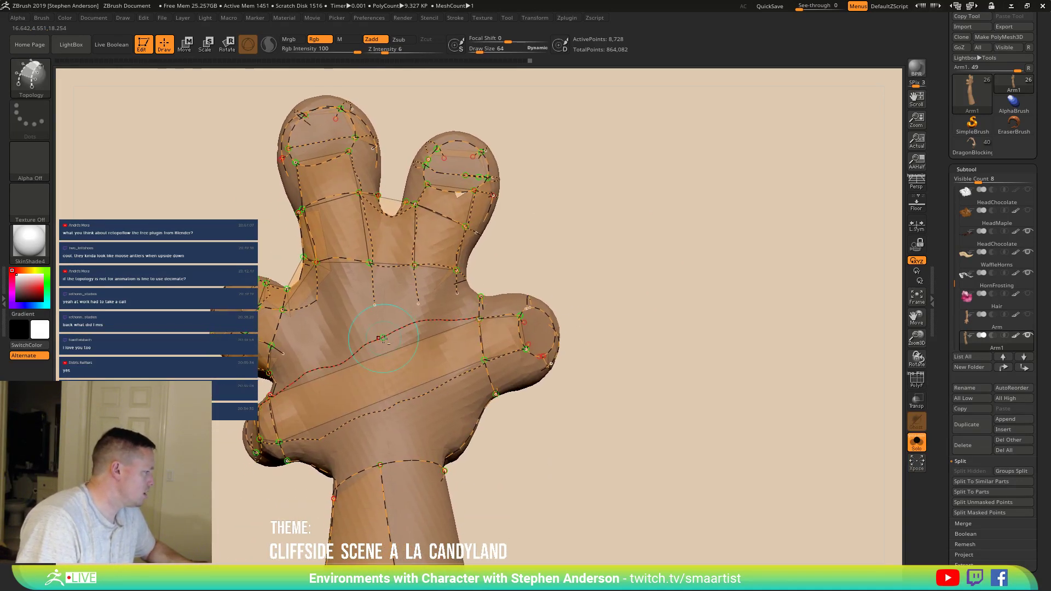
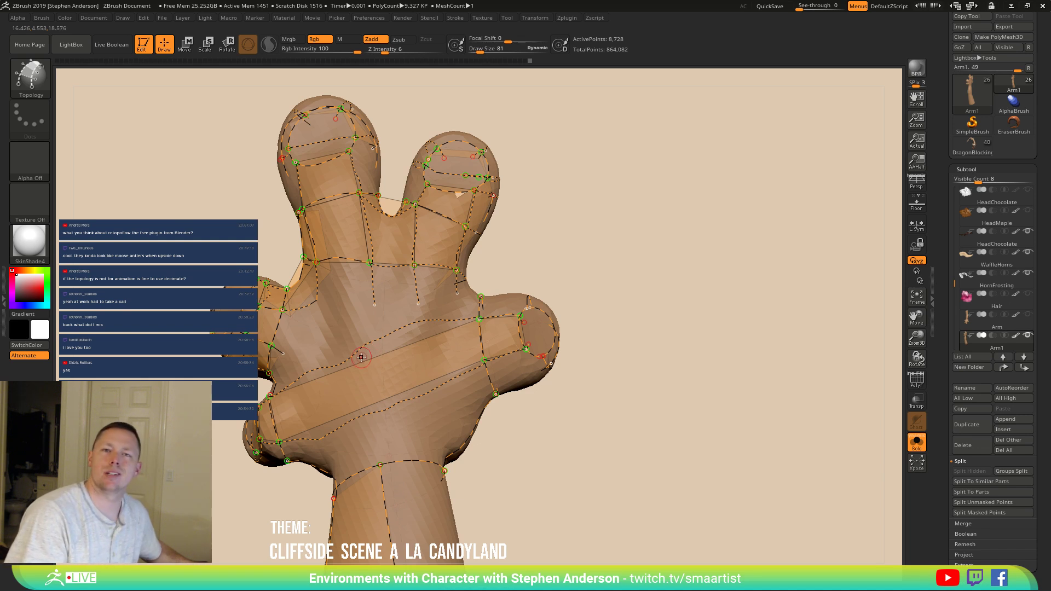
Step: Delete the sections of the two pinky-to-thumb curves that cross the hand, keeping the thumb's lengthwise curves
{"action": "left_click_drag", "start_coordinate": [534, 414], "coordinate": [376, 313]}
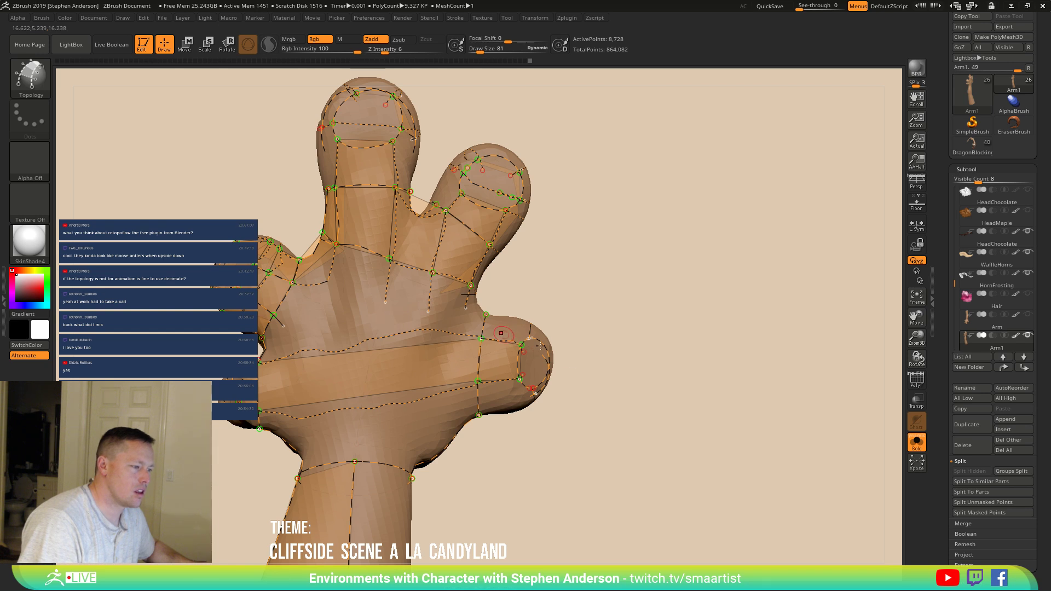
{"action": "left_click", "coordinate": [335, 381]}
{"action": "mouse_move", "coordinate": [336, 382]}
{"action": "right_mouse_down"}
{"action": "mouse_move", "coordinate": [321, 377]}
{"action": "mouse_move", "coordinate": [330, 378]}
{"action": "right_mouse_up"}
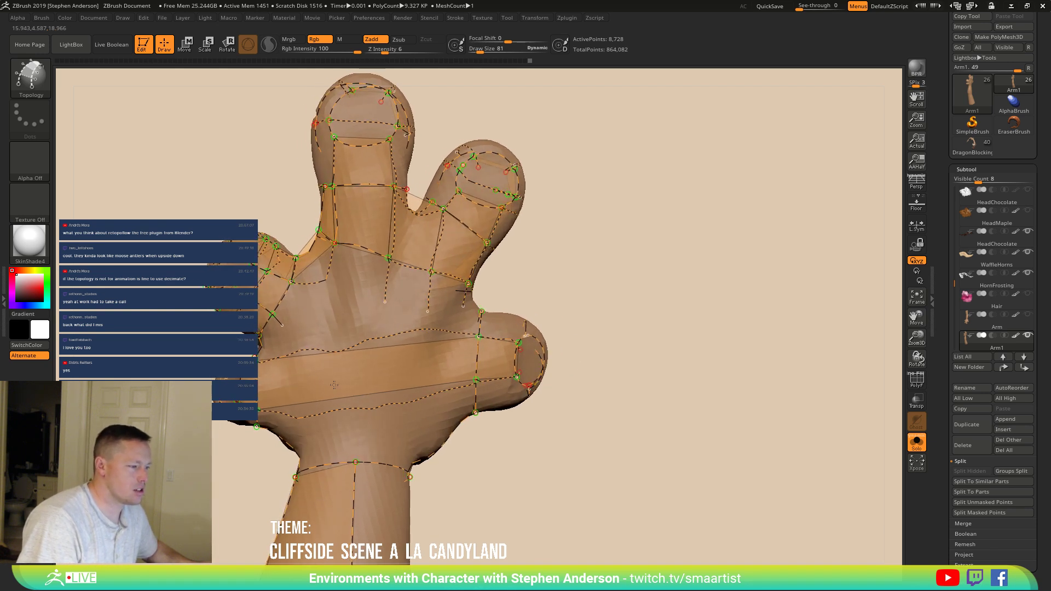
{"action": "left_click", "coordinate": [340, 333], "text": "alt"}
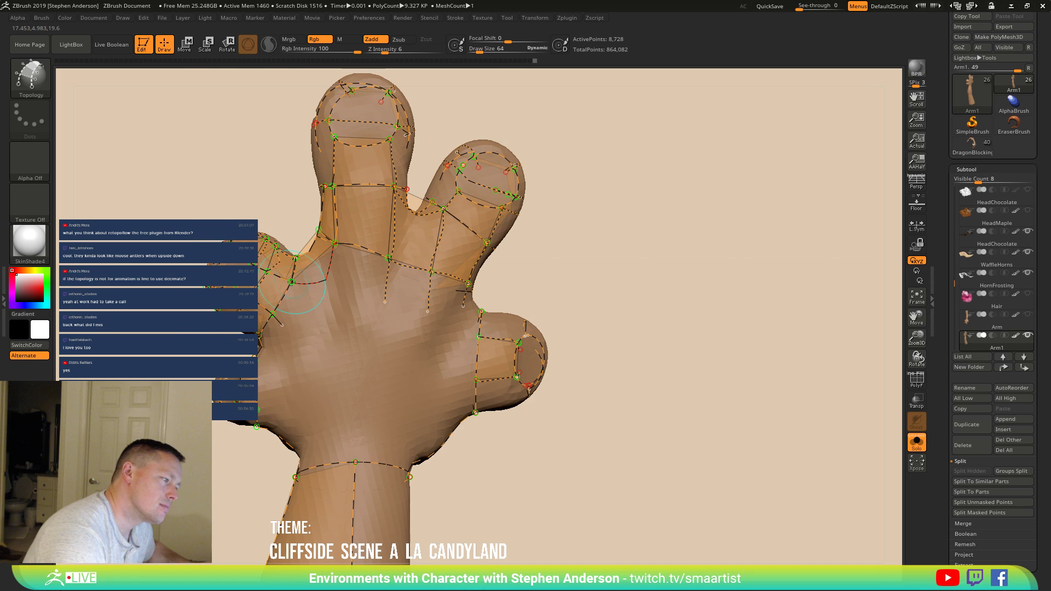
Step: Draw two topology curves from the ring finger's base across the hand to the thumb's base ring
{"action": "mouse_move", "coordinate": [318, 297]}
{"action": "left_mouse_down"}
{"action": "mouse_move", "coordinate": [434, 339]}
{"action": "mouse_move", "coordinate": [480, 338]}
{"action": "left_mouse_up"}
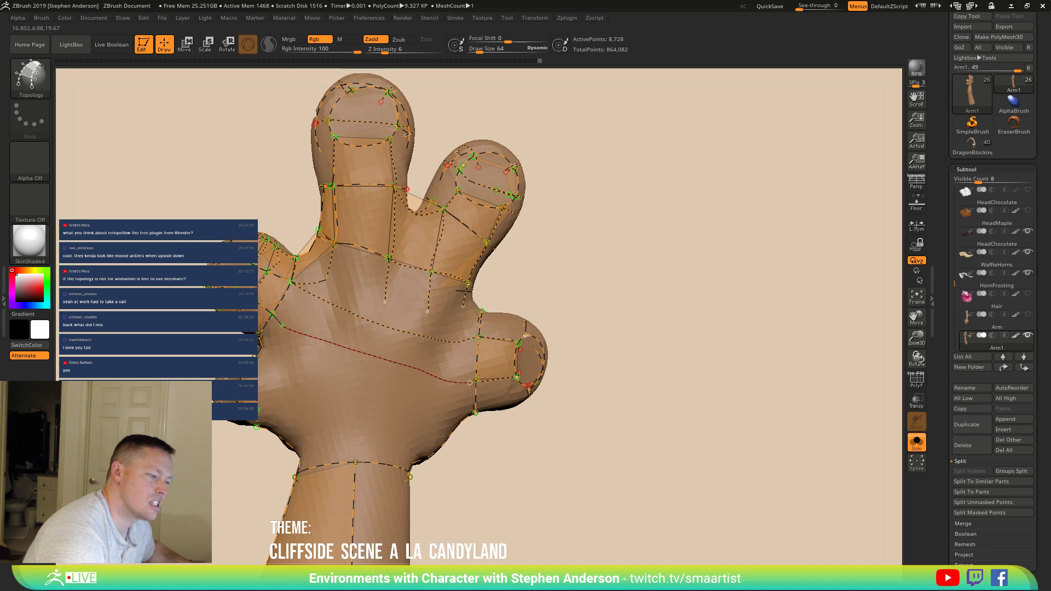
{"action": "left_click_drag", "start_coordinate": [478, 382], "coordinate": [477, 380]}
{"action": "mouse_move", "coordinate": [399, 340]}
{"action": "right_mouse_down"}
{"action": "mouse_move", "coordinate": [460, 298]}
{"action": "mouse_move", "coordinate": [389, 335]}
{"action": "right_mouse_up"}
Step: Extend the middle finger's lengthwise curve down the hand across both new thumb curves toward the wrist
{"action": "mouse_move", "coordinate": [394, 187]}
{"action": "left_mouse_down"}
{"action": "mouse_move", "coordinate": [398, 310]}
{"action": "mouse_move", "coordinate": [386, 303]}
{"action": "left_mouse_up"}
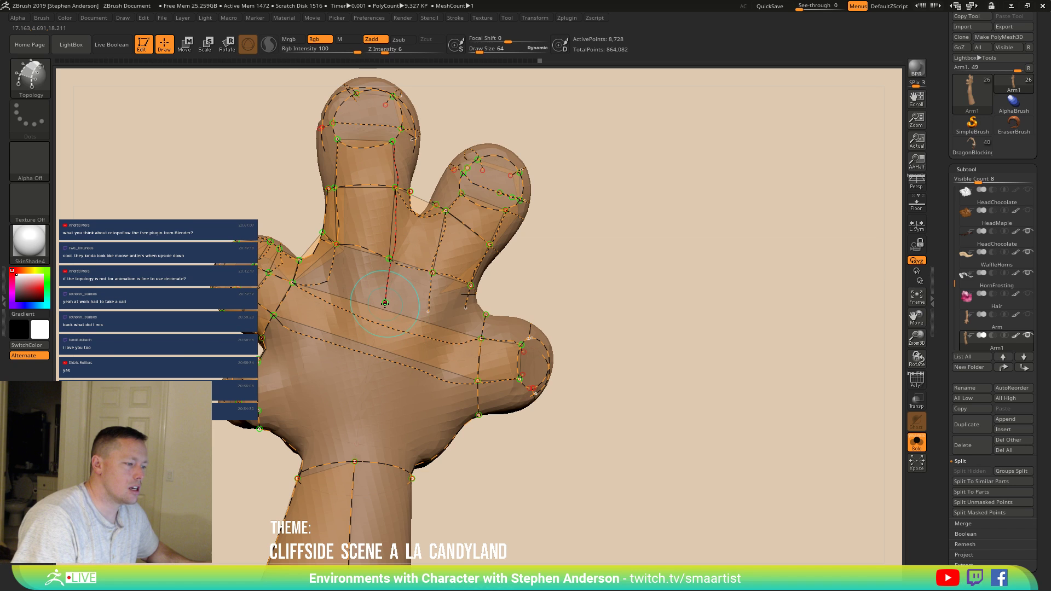
{"action": "left_click_drag", "start_coordinate": [383, 424], "coordinate": [383, 425]}
{"action": "mouse_move", "coordinate": [320, 351]}
{"action": "right_mouse_down", "text": "alt"}
{"action": "mouse_move", "coordinate": [331, 383]}
{"action": "mouse_move", "coordinate": [318, 379]}
{"action": "mouse_move", "coordinate": [313, 349]}
{"action": "right_mouse_up", "text": "alt"}
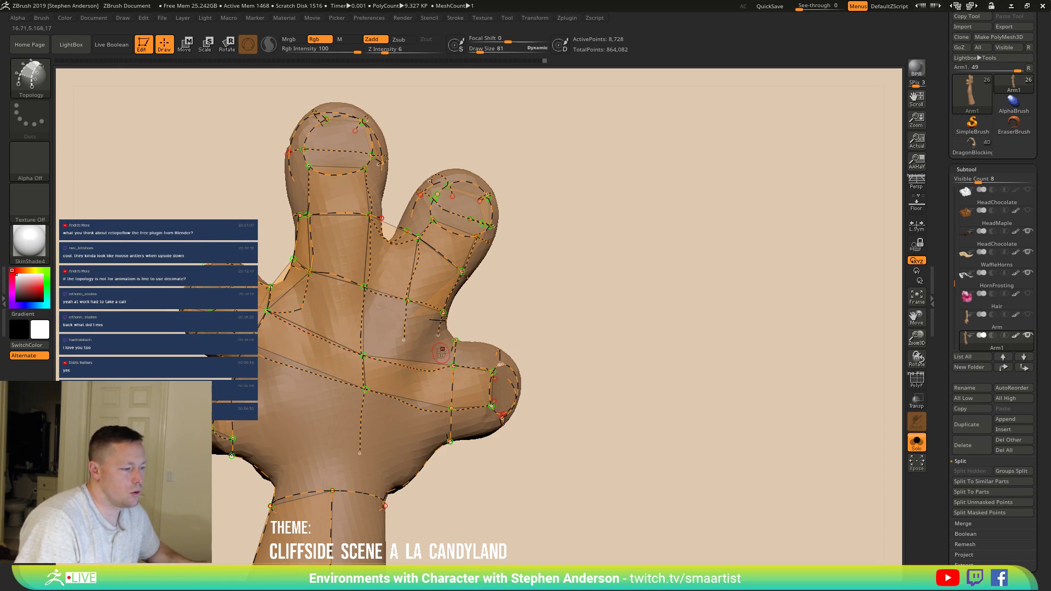
{"action": "right_click_drag", "start_coordinate": [368, 449], "coordinate": [367, 412], "text": "alt"}
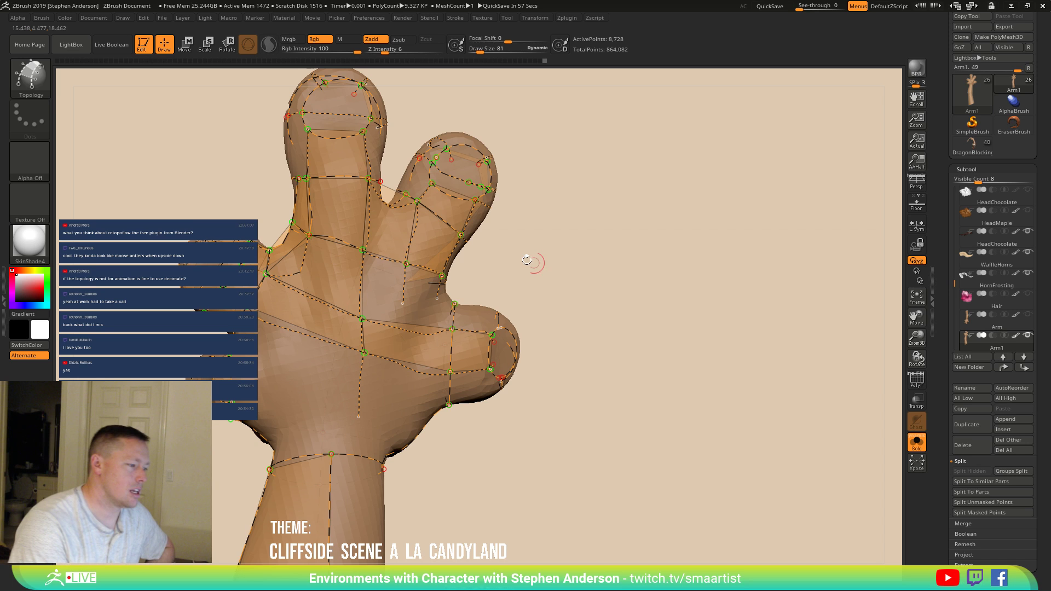
Step: Delete the sections of both cross-hand curves between the ring finger's base and the middle finger's lengthwise curve
{"action": "key", "text": "]"}
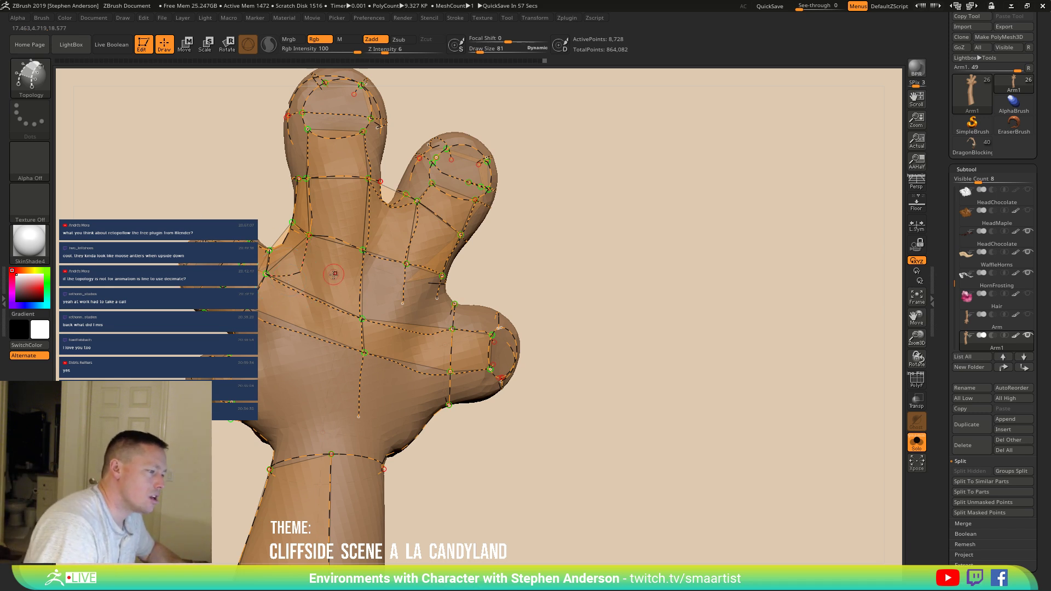
{"action": "left_click_drag", "start_coordinate": [299, 275], "coordinate": [300, 272]}
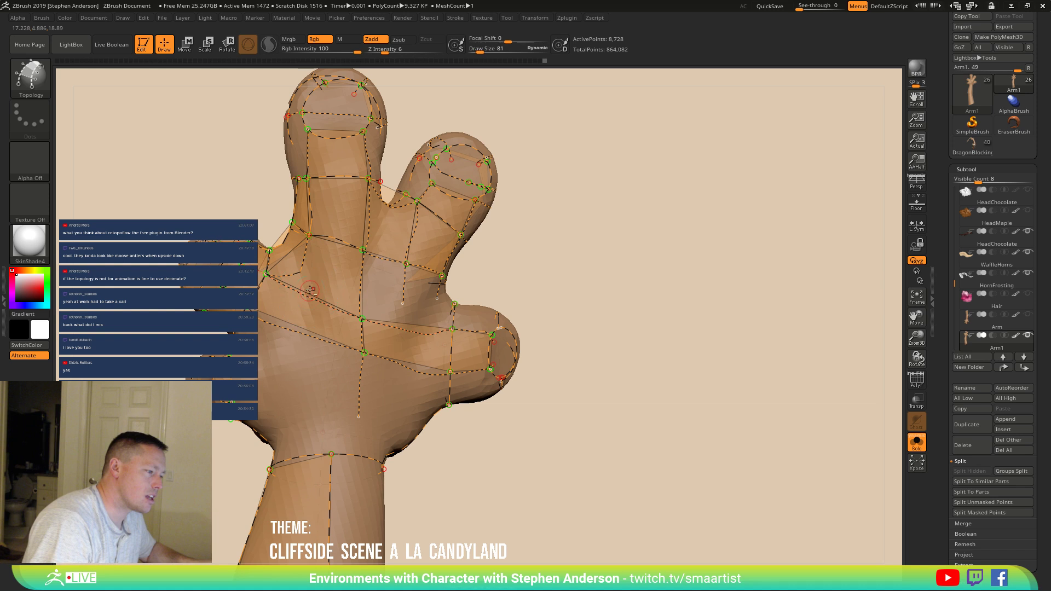
{"action": "left_click_drag", "start_coordinate": [307, 355], "coordinate": [308, 357], "text": "alt"}
Step: Draw a guide curve from the ring finger's base onto the hand, undoing and redrawing the stroke
{"action": "right_click_drag", "start_coordinate": [287, 284], "coordinate": [305, 322]}
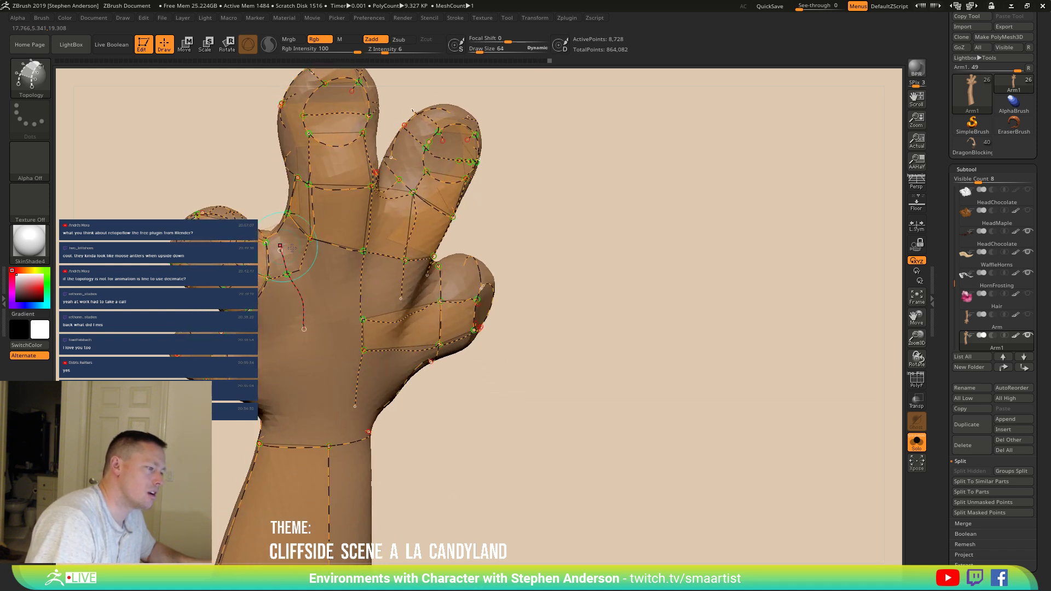
{"action": "key", "text": "ctrl+z"}
{"action": "left_click_drag", "start_coordinate": [283, 243], "coordinate": [282, 239]}
{"action": "mouse_move", "coordinate": [290, 263]}
{"action": "right_mouse_down"}
{"action": "mouse_move", "coordinate": [324, 340]}
{"action": "mouse_move", "coordinate": [325, 381]}
{"action": "right_mouse_up"}
{"action": "right_click_drag", "start_coordinate": [288, 233], "coordinate": [292, 267]}
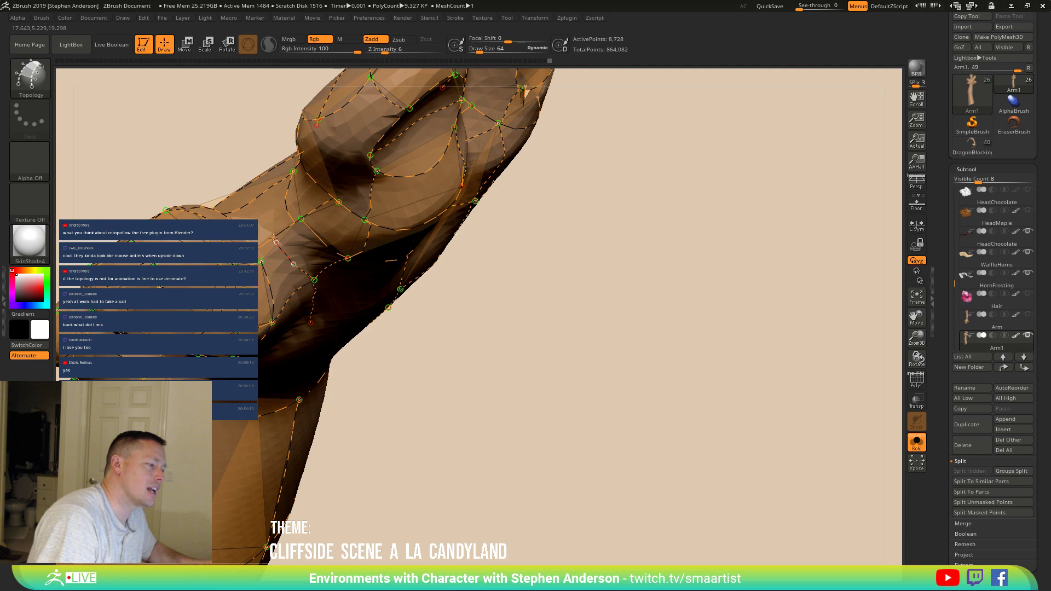
Step: Draw a topology curve from the index-thumb web onto the hand and across the two thumb curves
{"action": "mouse_move", "coordinate": [269, 189]}
{"action": "right_mouse_down"}
{"action": "mouse_move", "coordinate": [226, 217]}
{"action": "mouse_move", "coordinate": [313, 260]}
{"action": "mouse_move", "coordinate": [323, 247]}
{"action": "mouse_move", "coordinate": [282, 239]}
{"action": "mouse_move", "coordinate": [220, 253]}
{"action": "mouse_move", "coordinate": [294, 316]}
{"action": "mouse_move", "coordinate": [396, 342]}
{"action": "right_mouse_up"}
{"action": "left_click_drag", "start_coordinate": [397, 342], "coordinate": [320, 344]}
{"action": "mouse_move", "coordinate": [320, 344]}
{"action": "right_mouse_down"}
{"action": "mouse_move", "coordinate": [383, 335]}
{"action": "mouse_move", "coordinate": [330, 351]}
{"action": "mouse_move", "coordinate": [357, 319]}
{"action": "right_mouse_up"}
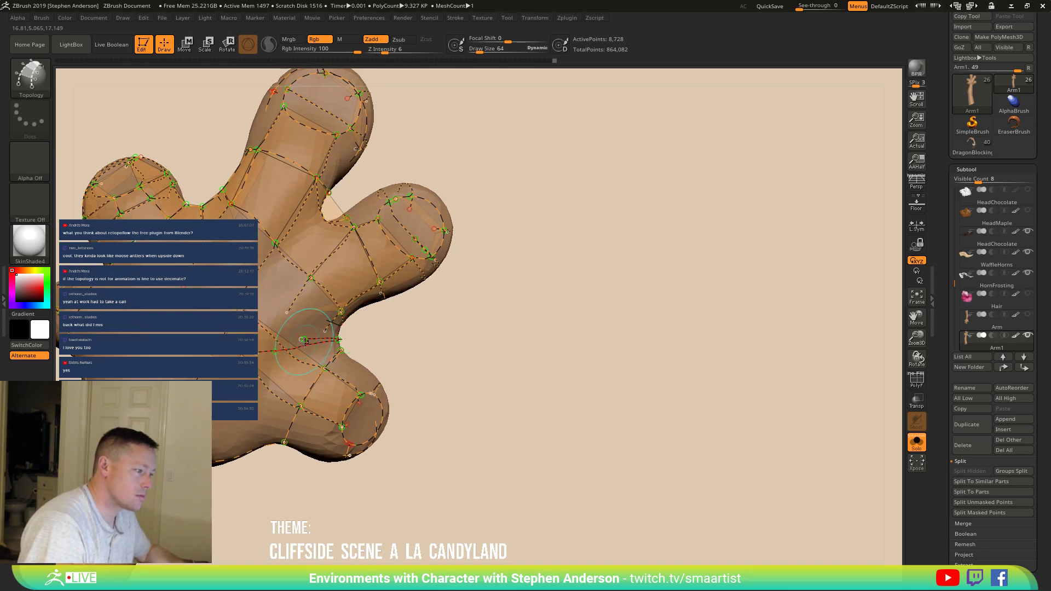
{"action": "mouse_move", "coordinate": [319, 344]}
{"action": "right_mouse_down"}
{"action": "mouse_move", "coordinate": [299, 345]}
{"action": "mouse_move", "coordinate": [296, 363]}
{"action": "mouse_move", "coordinate": [292, 342]}
{"action": "mouse_move", "coordinate": [287, 350]}
{"action": "mouse_move", "coordinate": [317, 335]}
{"action": "right_mouse_up"}
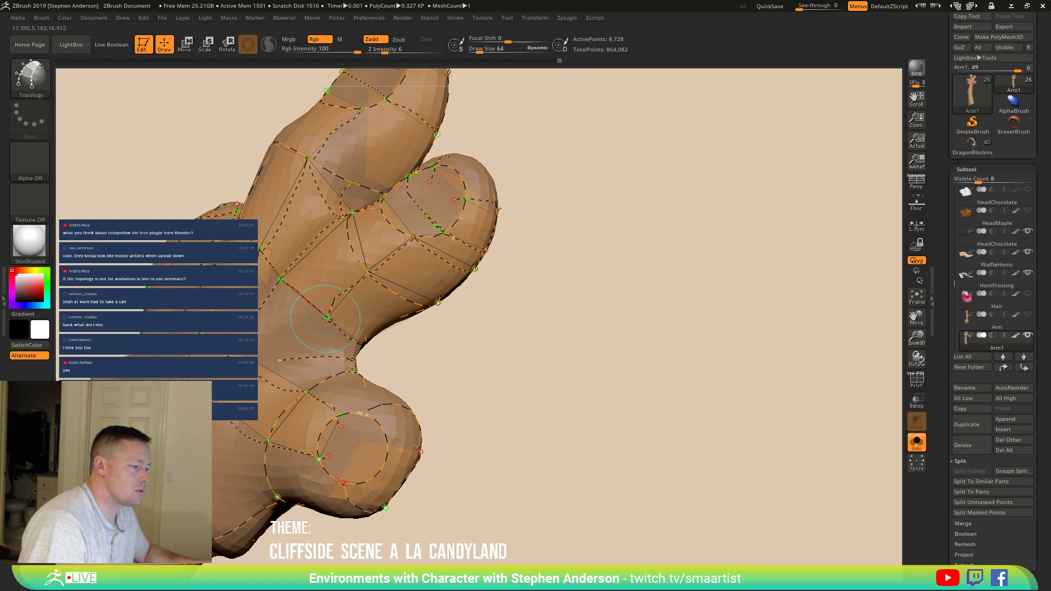
{"action": "mouse_move", "coordinate": [317, 336]}
{"action": "right_mouse_down"}
{"action": "mouse_move", "coordinate": [286, 375]}
{"action": "mouse_move", "coordinate": [394, 375]}
{"action": "mouse_move", "coordinate": [371, 379]}
{"action": "right_mouse_up"}
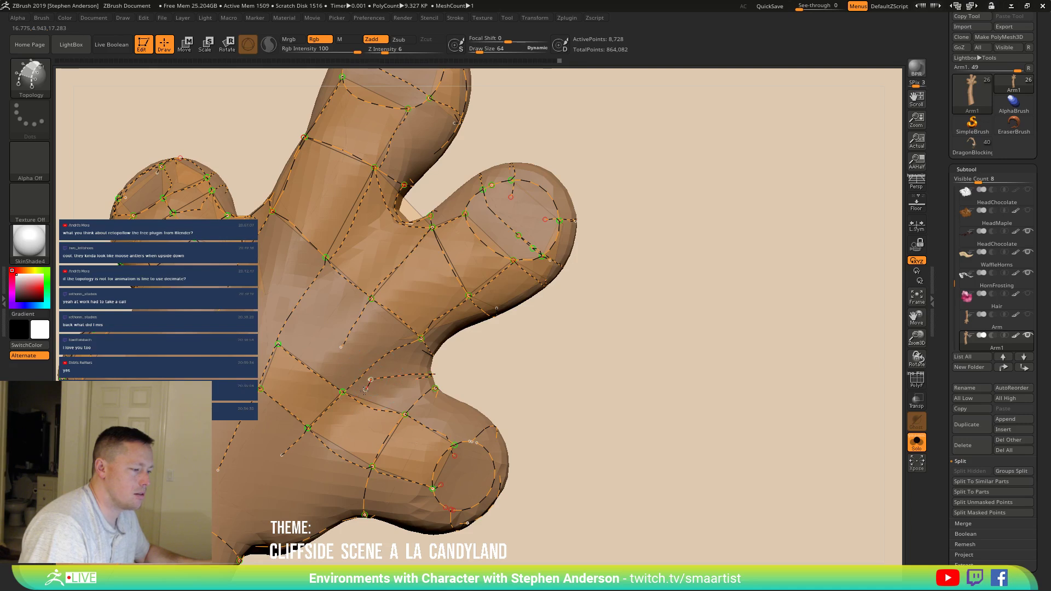
Step: Draw curves through the index-thumb web, linking the knuckle curve with the thumb's base ring
{"action": "mouse_move", "coordinate": [321, 457]}
{"action": "right_mouse_down"}
{"action": "mouse_move", "coordinate": [309, 468]}
{"action": "mouse_move", "coordinate": [326, 465]}
{"action": "mouse_move", "coordinate": [337, 420]}
{"action": "mouse_move", "coordinate": [461, 419]}
{"action": "mouse_move", "coordinate": [376, 427]}
{"action": "mouse_move", "coordinate": [418, 348]}
{"action": "right_mouse_up"}
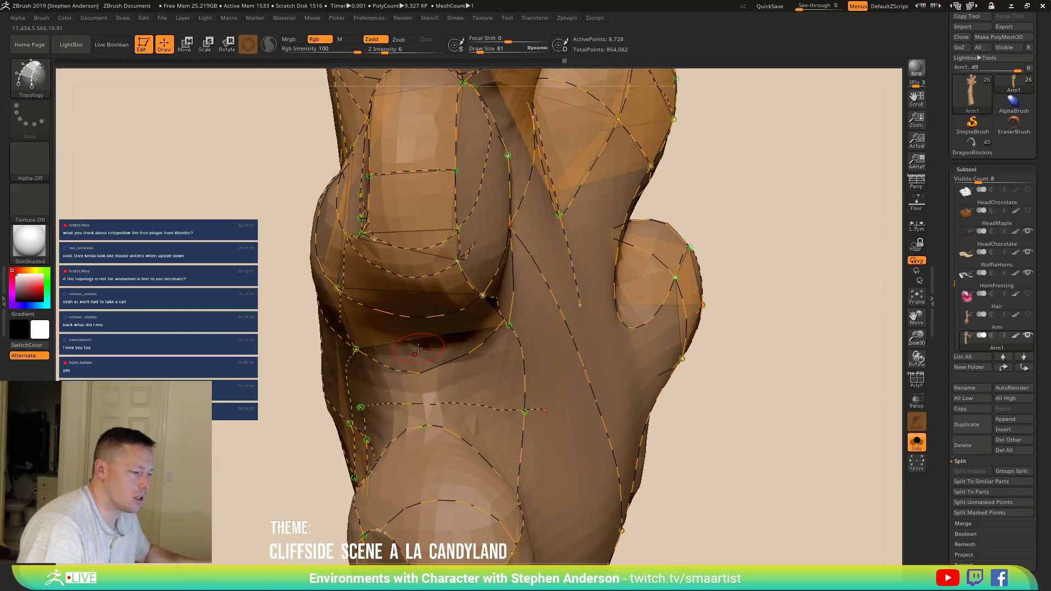
{"action": "mouse_move", "coordinate": [426, 425]}
{"action": "right_mouse_down"}
{"action": "mouse_move", "coordinate": [482, 305]}
{"action": "mouse_move", "coordinate": [333, 411]}
{"action": "right_mouse_up"}
{"action": "key", "text": "bracketleft"}
{"action": "right_click_drag", "start_coordinate": [343, 437], "coordinate": [426, 403]}
{"action": "key", "text": "bracketleft"}
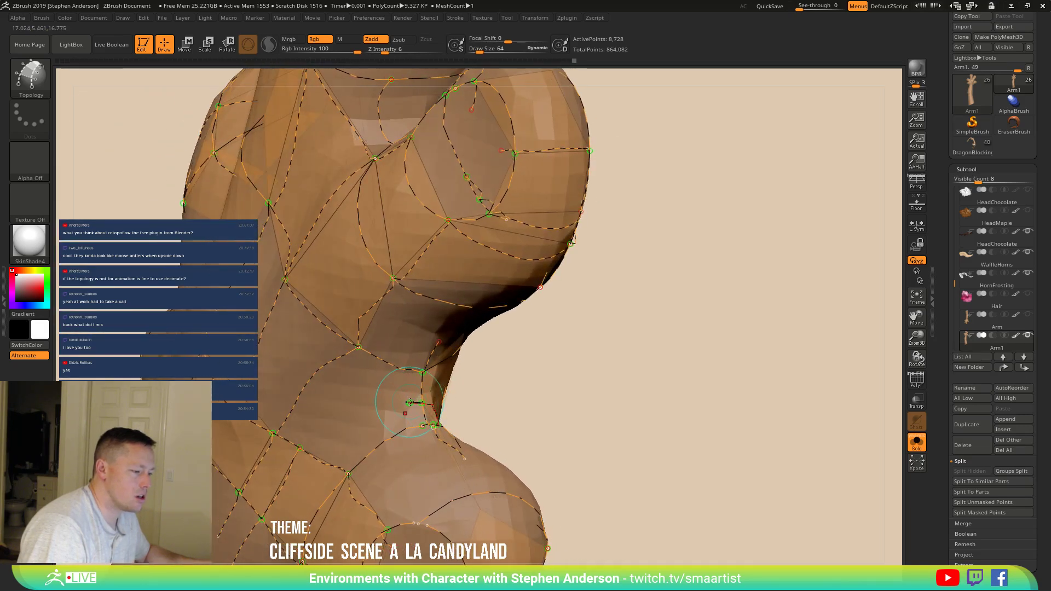
Step: Draw topology curves from the midpoint of the index-thumb web out onto both sides of the hand
{"action": "right_click_drag", "start_coordinate": [327, 424], "coordinate": [365, 418]}
{"action": "key", "text": "bracketleft"}
{"action": "left_click_drag", "start_coordinate": [416, 403], "coordinate": [329, 431]}
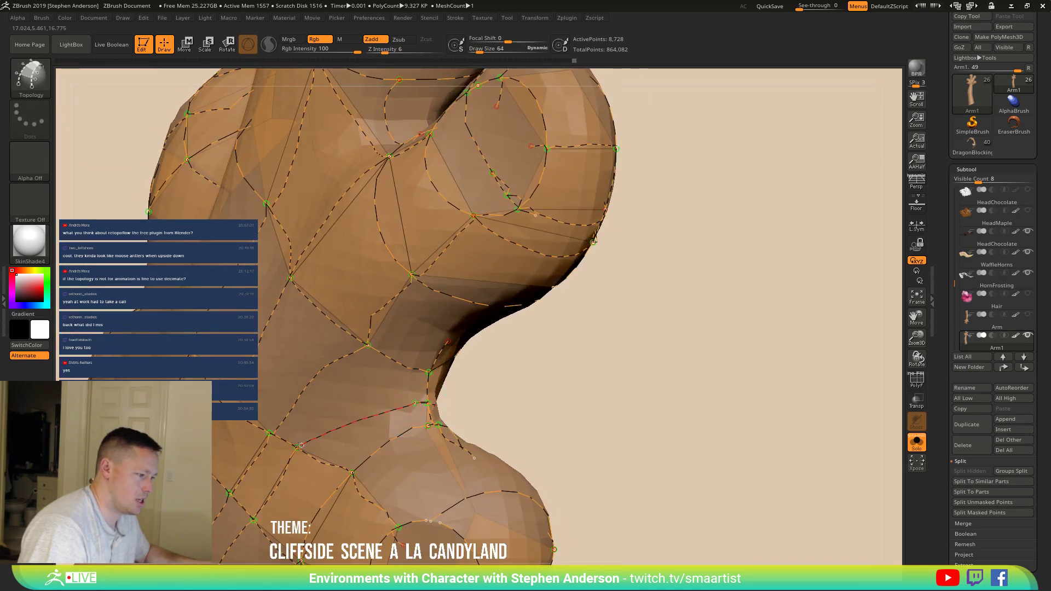
{"action": "mouse_move", "coordinate": [297, 445]}
{"action": "right_mouse_down"}
{"action": "mouse_move", "coordinate": [413, 429]}
{"action": "mouse_move", "coordinate": [456, 396]}
{"action": "right_mouse_up"}
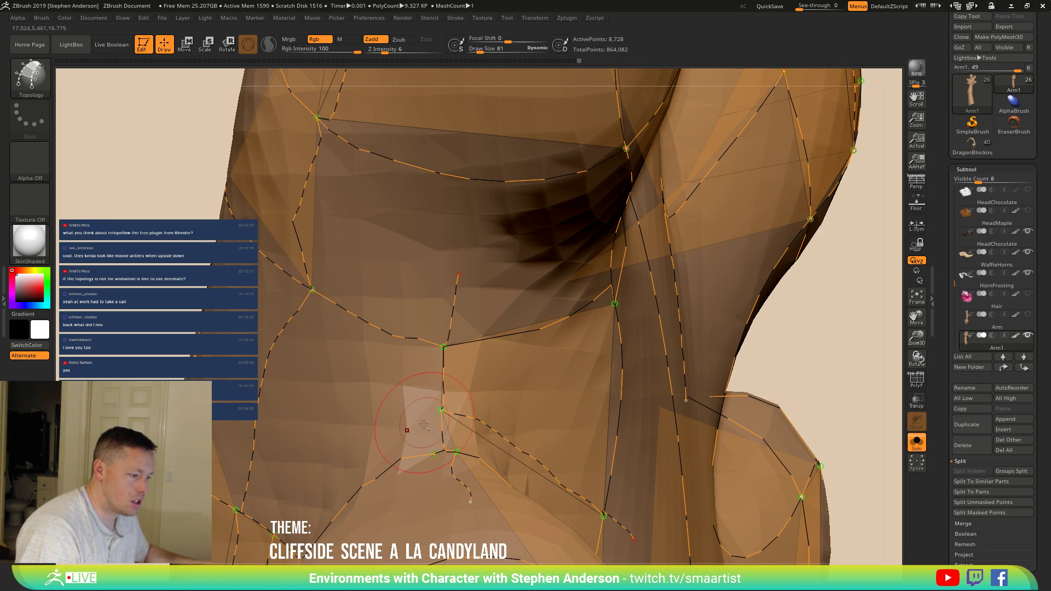
Step: Redraw the curve from the web's midpoint down the hand toward the thumb's cross-hand curves
{"action": "right_click_drag", "start_coordinate": [381, 440], "coordinate": [474, 408]}
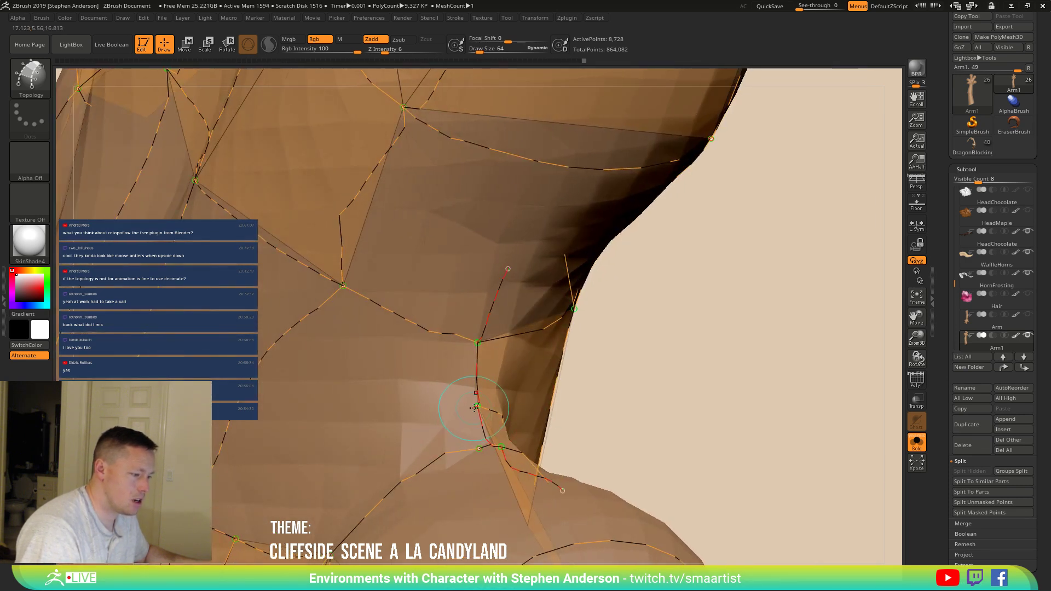
{"action": "left_click", "coordinate": [477, 406]}
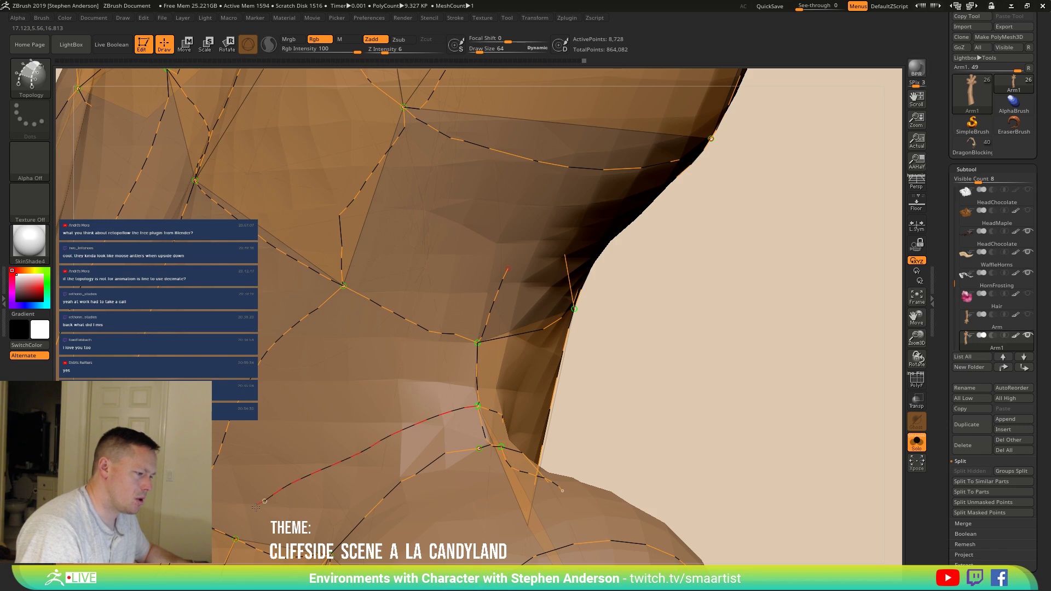
{"action": "mouse_move", "coordinate": [231, 543]}
{"action": "right_mouse_down"}
{"action": "mouse_move", "coordinate": [277, 460]}
{"action": "mouse_move", "coordinate": [405, 432]}
{"action": "mouse_move", "coordinate": [384, 411]}
{"action": "mouse_move", "coordinate": [399, 395]}
{"action": "right_mouse_up"}
{"action": "mouse_move", "coordinate": [399, 415]}
{"action": "right_mouse_down"}
{"action": "mouse_move", "coordinate": [356, 424]}
{"action": "mouse_move", "coordinate": [392, 436]}
{"action": "right_mouse_up"}
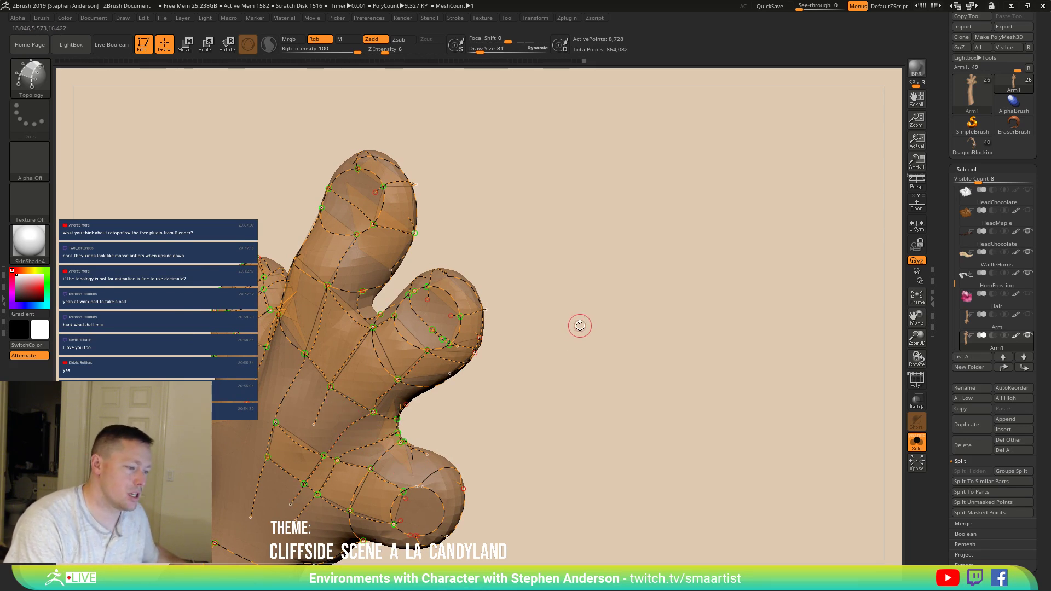
Step: Remove the short guide that extends the index finger's lengthwise curve past the knuckle curve
{"action": "right_click_drag", "start_coordinate": [561, 316], "coordinate": [563, 310]}
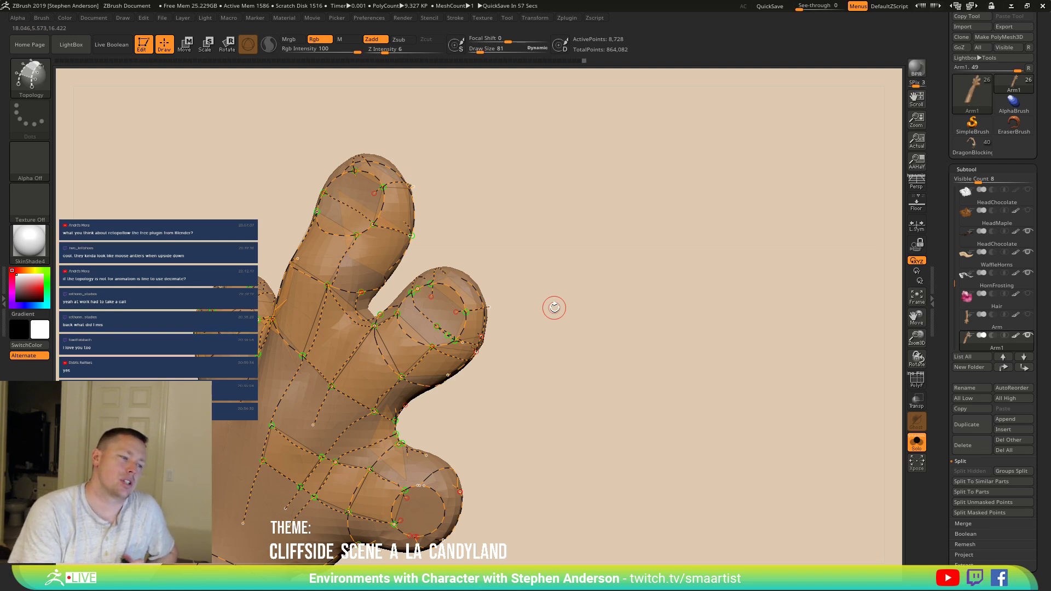
{"action": "right_click_drag", "start_coordinate": [407, 330], "coordinate": [423, 388]}
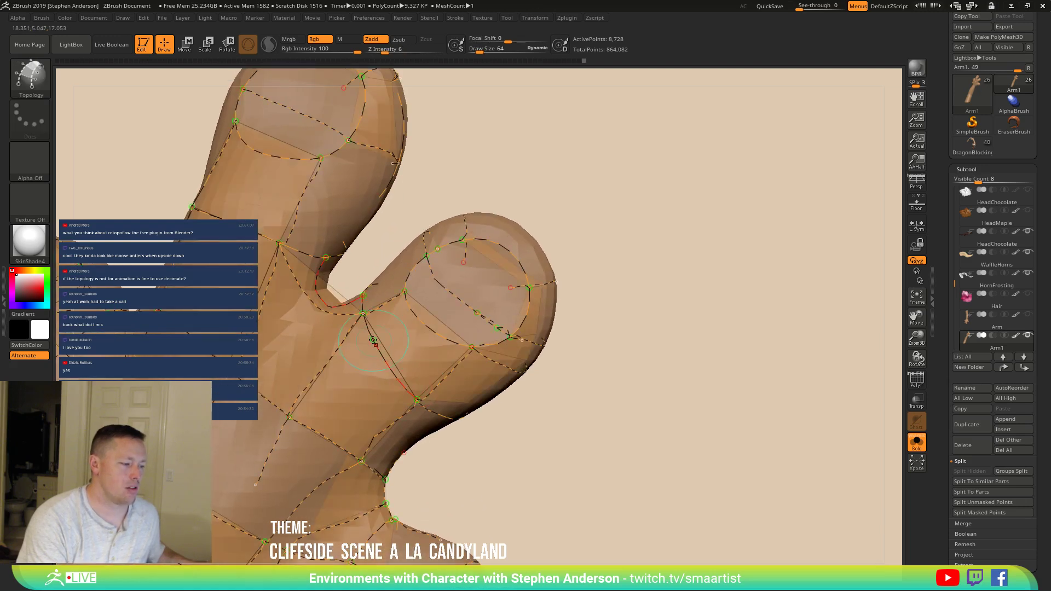
{"action": "right_click_drag", "start_coordinate": [416, 405], "coordinate": [431, 311]}
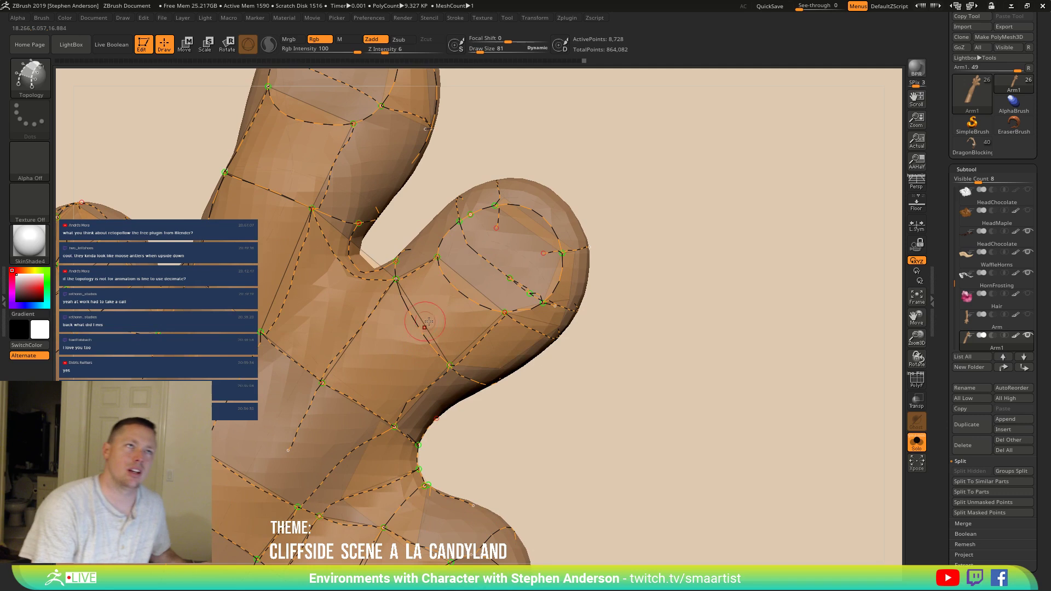
{"action": "right_click_drag", "start_coordinate": [462, 324], "coordinate": [443, 251]}
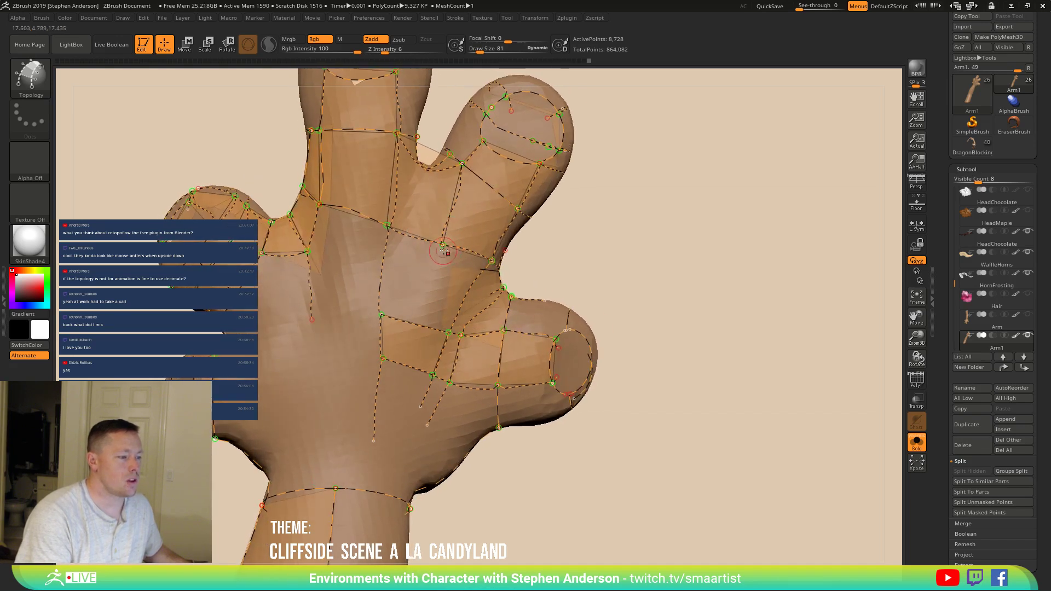
{"action": "mouse_move", "coordinate": [400, 308]}
{"action": "right_mouse_down"}
{"action": "mouse_move", "coordinate": [392, 323]}
{"action": "mouse_move", "coordinate": [417, 329]}
{"action": "right_mouse_up"}
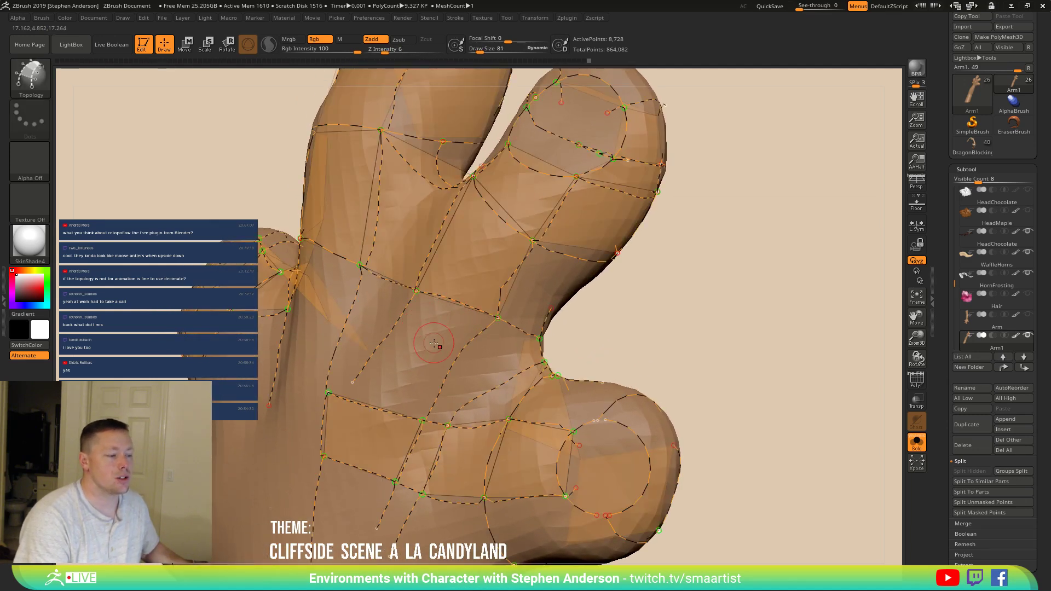
{"action": "key", "text": "s"}
{"action": "left_click", "coordinate": [415, 342]}
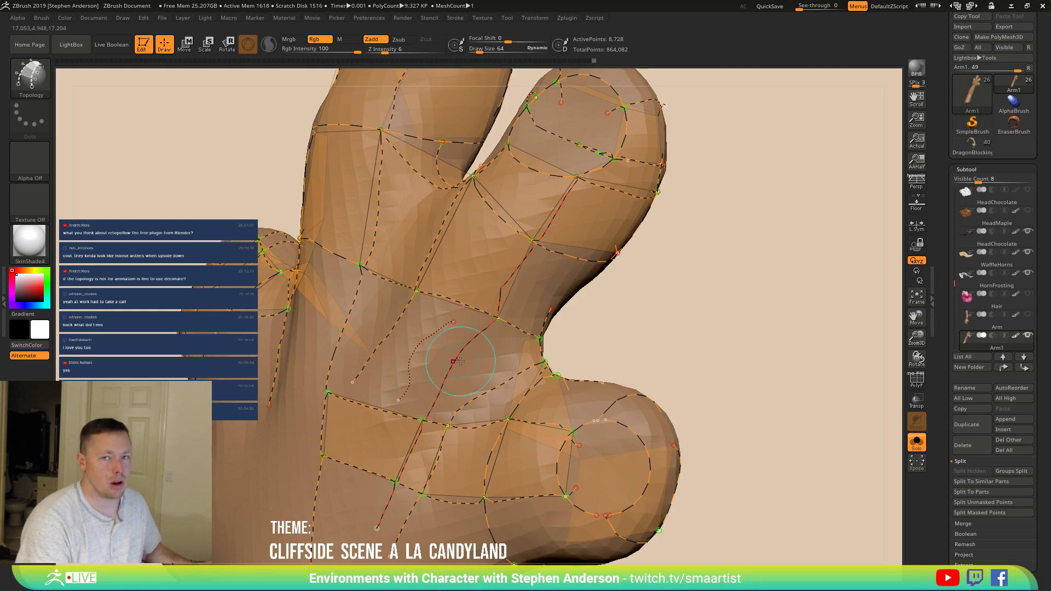
{"action": "right_click_drag", "start_coordinate": [413, 386], "coordinate": [386, 373]}
{"action": "left_click_drag", "start_coordinate": [412, 325], "coordinate": [425, 344]}
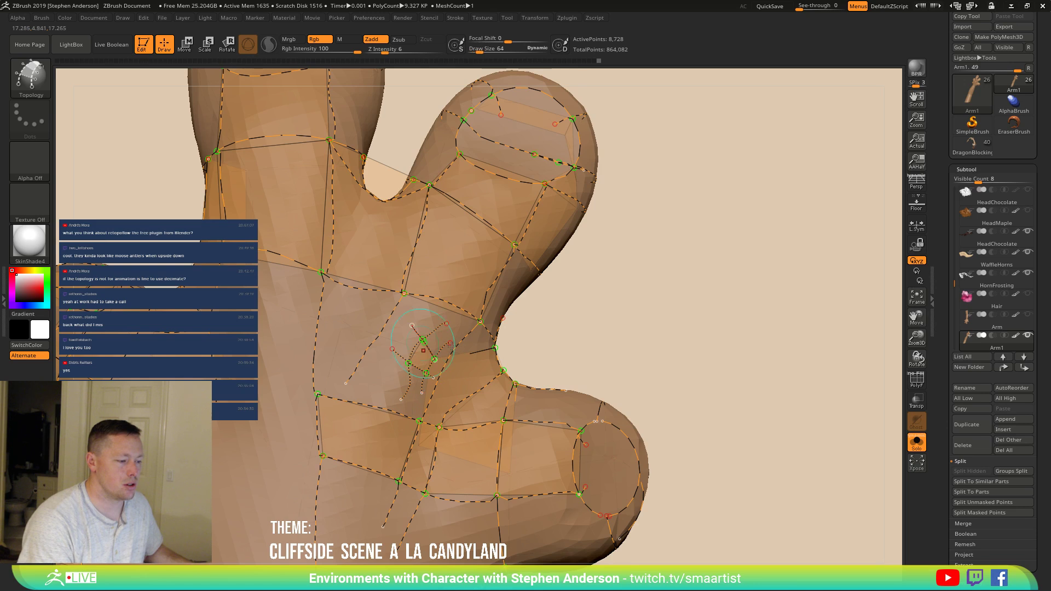
{"action": "key", "text": "ctrl"}
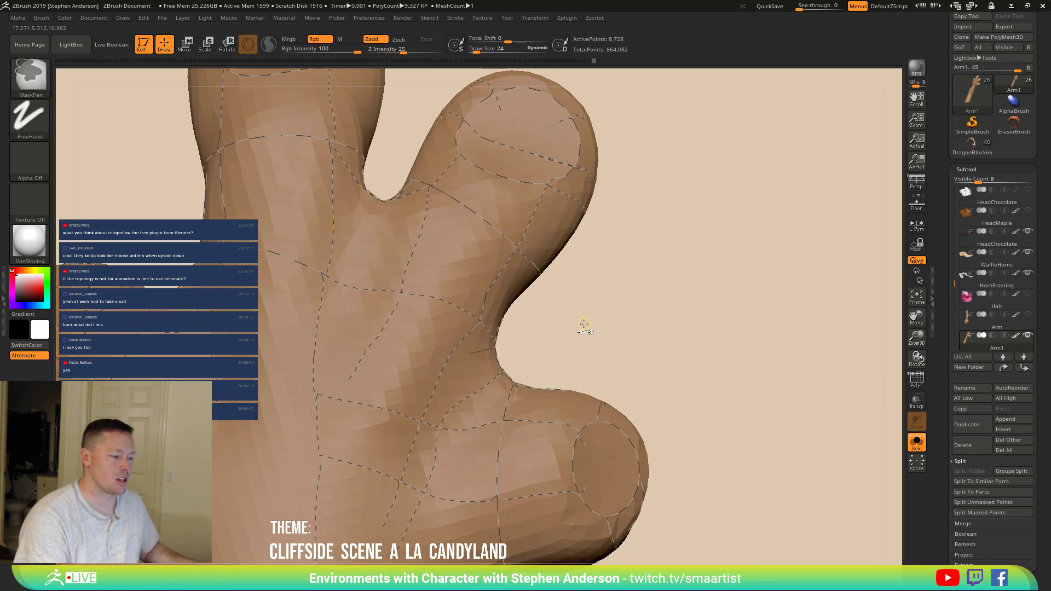
Step: Draw topology curves from the index knuckle curve into the web and lengthwise along the thumb, with a short cross curve over them
{"action": "right_click_drag", "start_coordinate": [569, 289], "coordinate": [473, 274]}
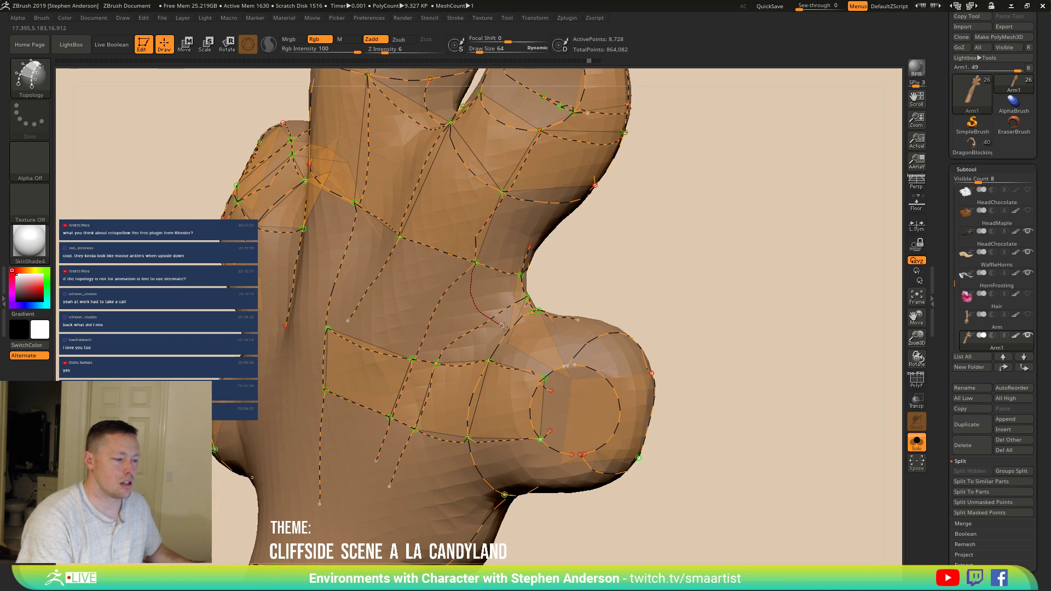
{"action": "right_click_drag", "start_coordinate": [673, 277], "coordinate": [677, 302]}
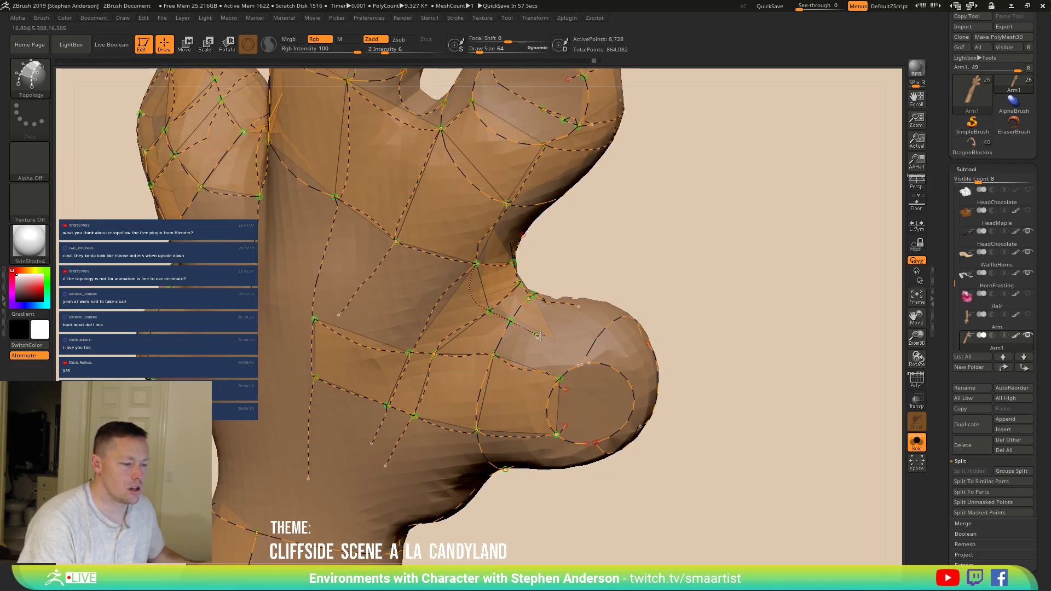
{"action": "mouse_move", "coordinate": [614, 350]}
{"action": "right_mouse_down"}
{"action": "mouse_move", "coordinate": [614, 361]}
{"action": "mouse_move", "coordinate": [615, 340]}
{"action": "mouse_move", "coordinate": [597, 335]}
{"action": "mouse_move", "coordinate": [635, 345]}
{"action": "mouse_move", "coordinate": [475, 365]}
{"action": "right_mouse_up"}
{"action": "right_click_drag", "start_coordinate": [464, 275], "coordinate": [459, 271]}
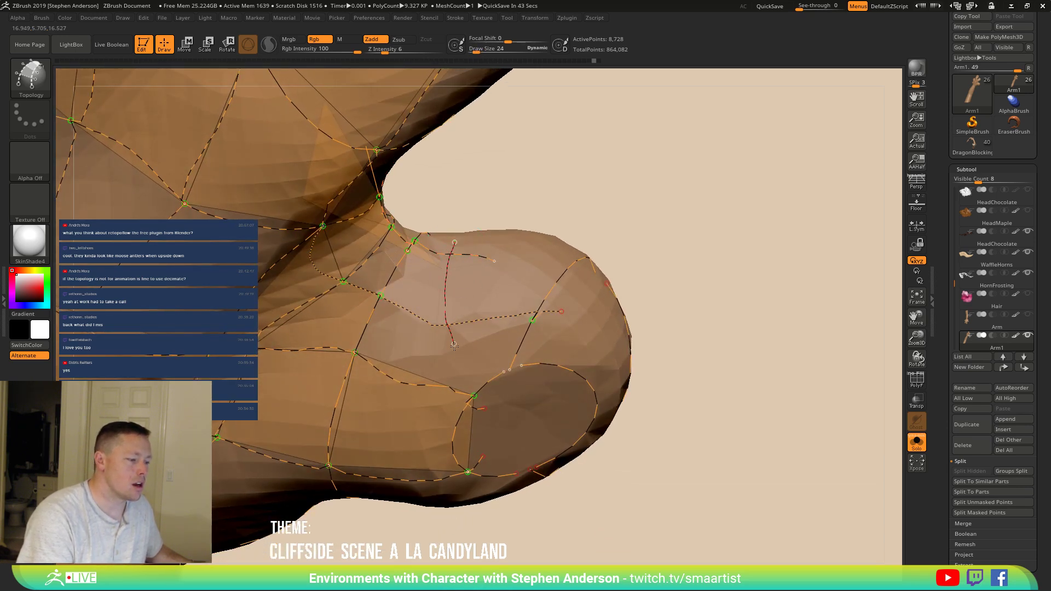
Step: Extend the thumb's cross curve from the new lengthwise curve to the corner of the thumb's pad ring
{"action": "right_click_drag", "start_coordinate": [588, 330], "coordinate": [531, 318]}
{"action": "key", "text": "ctrl"}
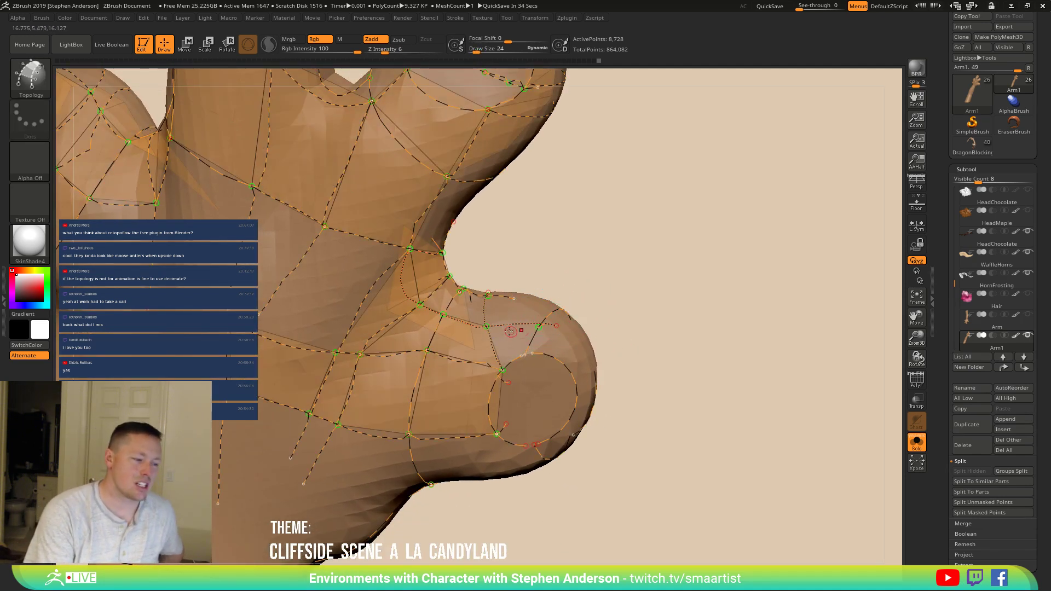
{"action": "right_click_drag", "start_coordinate": [519, 353], "coordinate": [496, 367]}
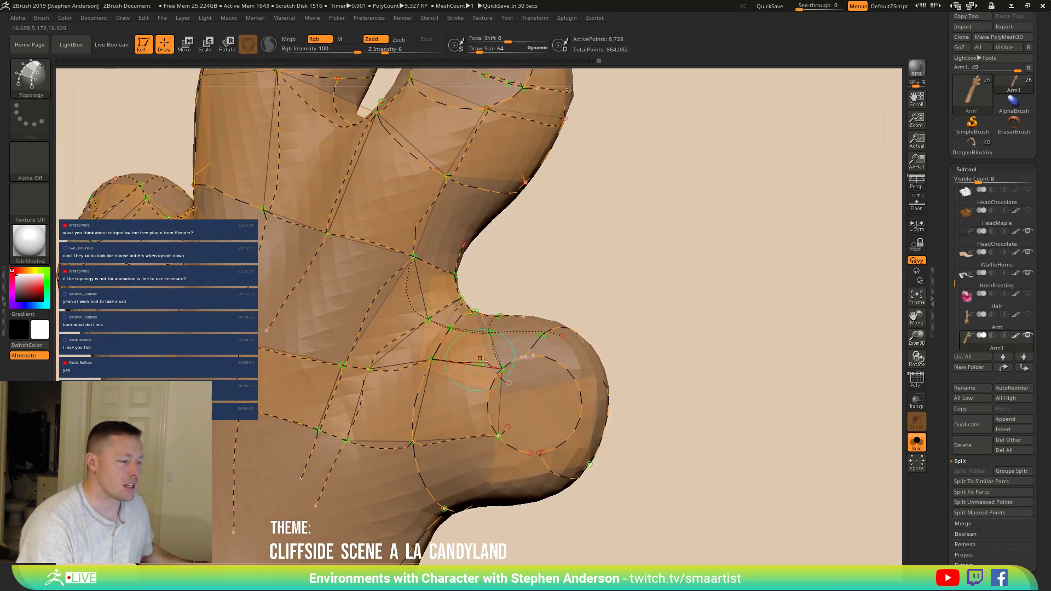
Step: Draw a topology curve across the thumb's tip and around the thumb outside its pad ring
{"action": "mouse_move", "coordinate": [667, 271]}
{"action": "right_mouse_down"}
{"action": "mouse_move", "coordinate": [476, 340]}
{"action": "mouse_move", "coordinate": [535, 323]}
{"action": "mouse_move", "coordinate": [501, 352]}
{"action": "mouse_move", "coordinate": [570, 323]}
{"action": "right_mouse_up"}
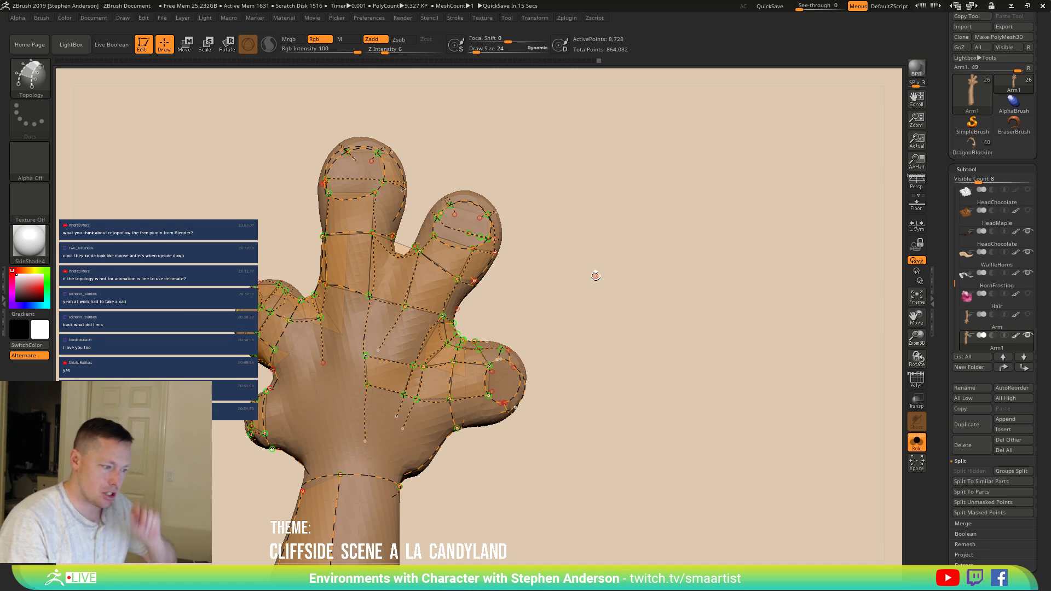
{"action": "mouse_move", "coordinate": [508, 437]}
{"action": "right_mouse_down"}
{"action": "mouse_move", "coordinate": [477, 391]}
{"action": "mouse_move", "coordinate": [512, 450]}
{"action": "right_mouse_up"}
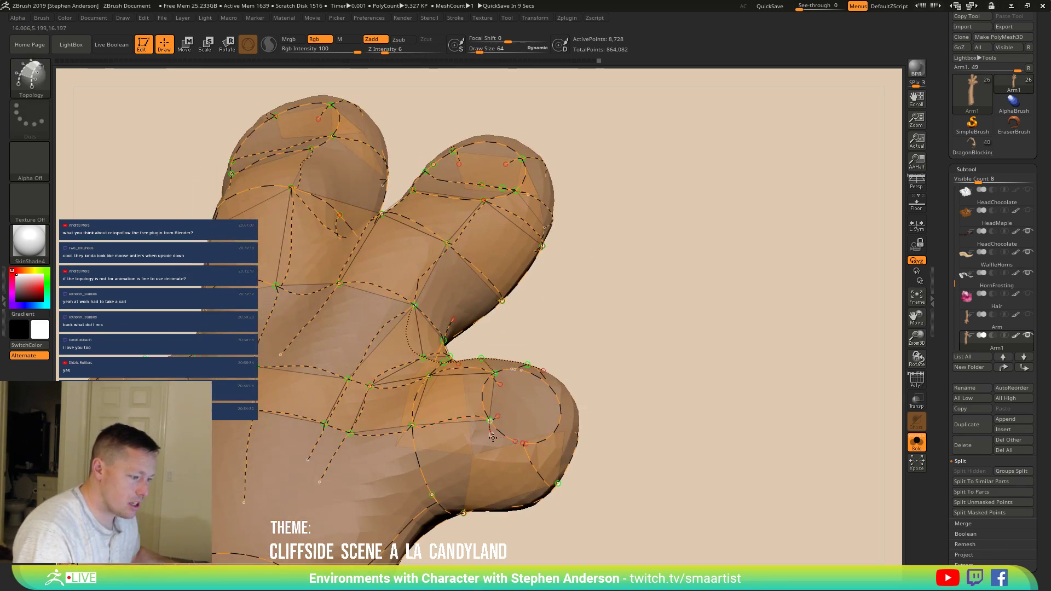
{"action": "mouse_move", "coordinate": [504, 505]}
{"action": "right_mouse_down"}
{"action": "mouse_move", "coordinate": [519, 458]}
{"action": "mouse_move", "coordinate": [458, 408]}
{"action": "mouse_move", "coordinate": [374, 301]}
{"action": "mouse_move", "coordinate": [394, 333]}
{"action": "mouse_move", "coordinate": [362, 355]}
{"action": "mouse_move", "coordinate": [542, 444]}
{"action": "right_mouse_up"}
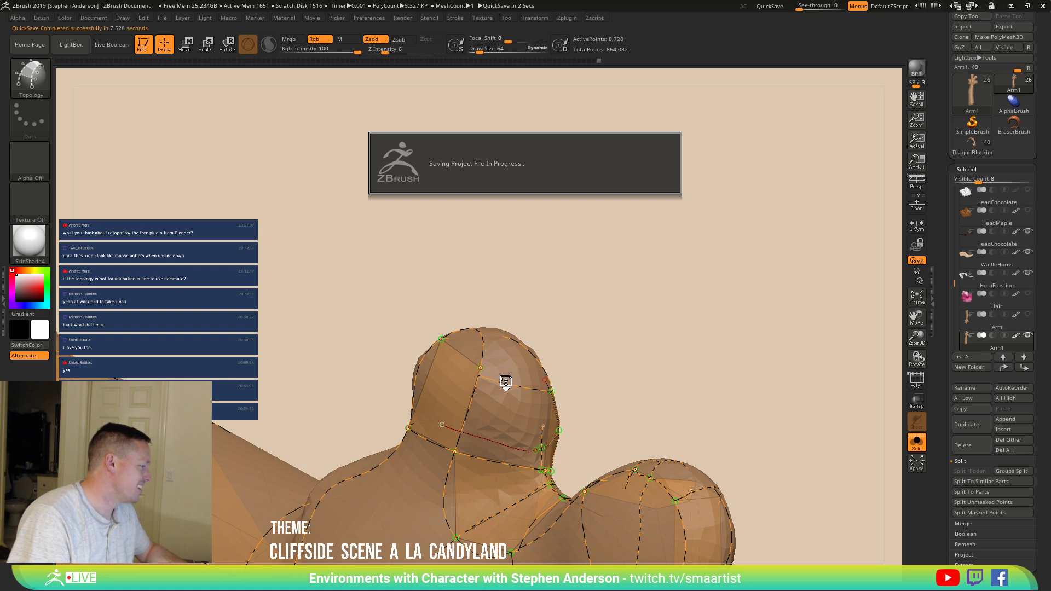
{"action": "right_click_drag", "start_coordinate": [460, 387], "coordinate": [473, 398]}
{"action": "left_click_drag", "start_coordinate": [427, 420], "coordinate": [392, 399]}
{"action": "left_click_drag", "start_coordinate": [358, 356], "coordinate": [361, 355]}
{"action": "mouse_move", "coordinate": [361, 355]}
{"action": "right_mouse_down"}
{"action": "mouse_move", "coordinate": [434, 350]}
{"action": "mouse_move", "coordinate": [496, 299]}
{"action": "right_mouse_up"}
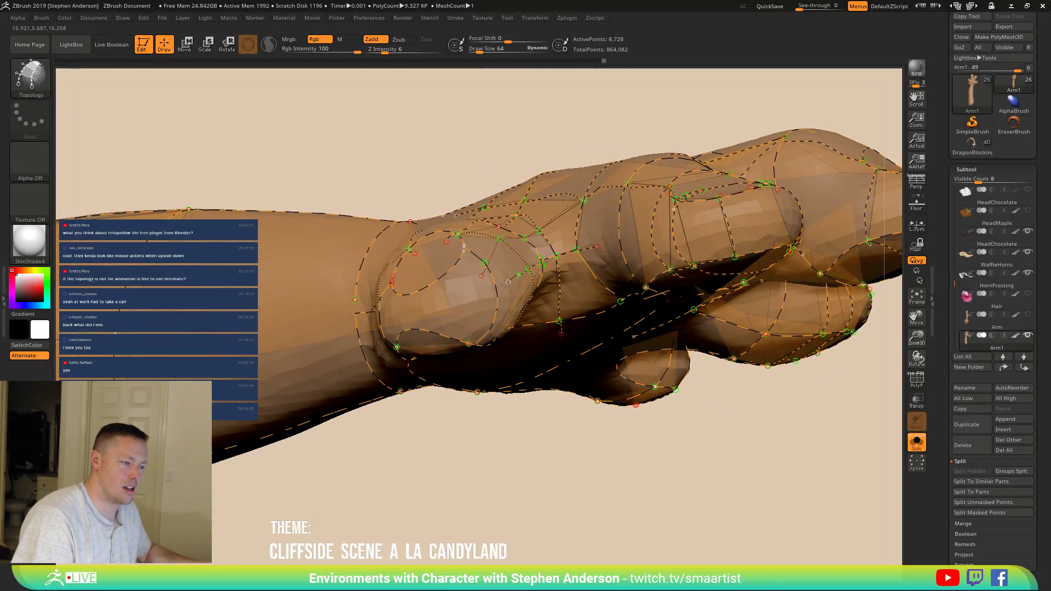
Step: Draw a short curve linking the thumb's lengthwise curve with the side of its pad ring
{"action": "mouse_move", "coordinate": [329, 324]}
{"action": "right_mouse_down"}
{"action": "mouse_move", "coordinate": [463, 301]}
{"action": "mouse_move", "coordinate": [452, 304]}
{"action": "right_mouse_up"}
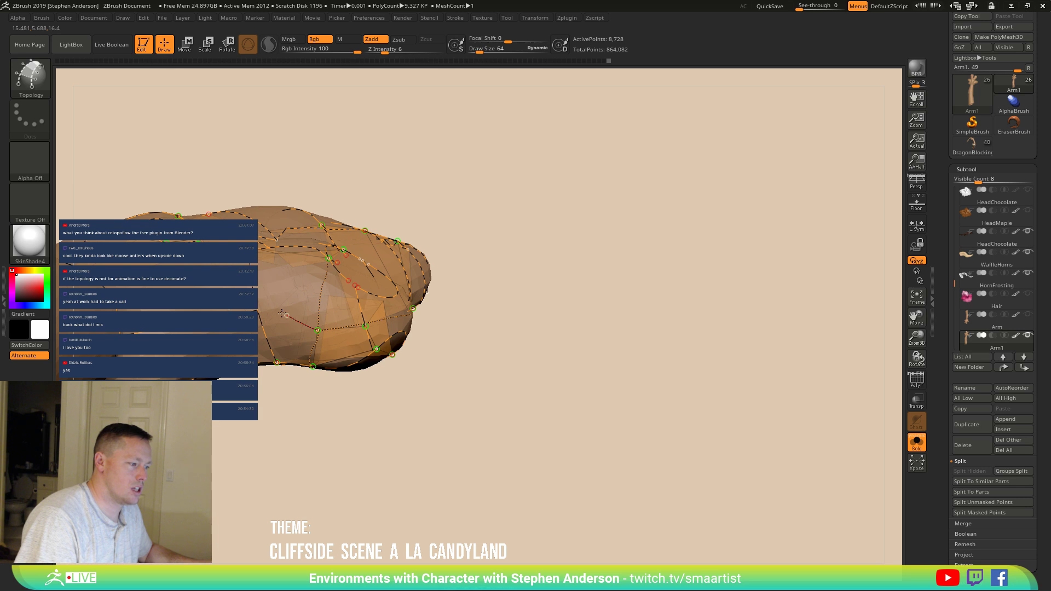
{"action": "mouse_move", "coordinate": [301, 321]}
{"action": "right_mouse_down"}
{"action": "mouse_move", "coordinate": [328, 309]}
{"action": "mouse_move", "coordinate": [282, 276]}
{"action": "mouse_move", "coordinate": [293, 312]}
{"action": "mouse_move", "coordinate": [349, 385]}
{"action": "mouse_move", "coordinate": [332, 311]}
{"action": "mouse_move", "coordinate": [298, 315]}
{"action": "mouse_move", "coordinate": [257, 358]}
{"action": "mouse_move", "coordinate": [350, 324]}
{"action": "mouse_move", "coordinate": [344, 348]}
{"action": "mouse_move", "coordinate": [392, 294]}
{"action": "right_mouse_up"}
{"action": "right_click_drag", "start_coordinate": [357, 332], "coordinate": [416, 315]}
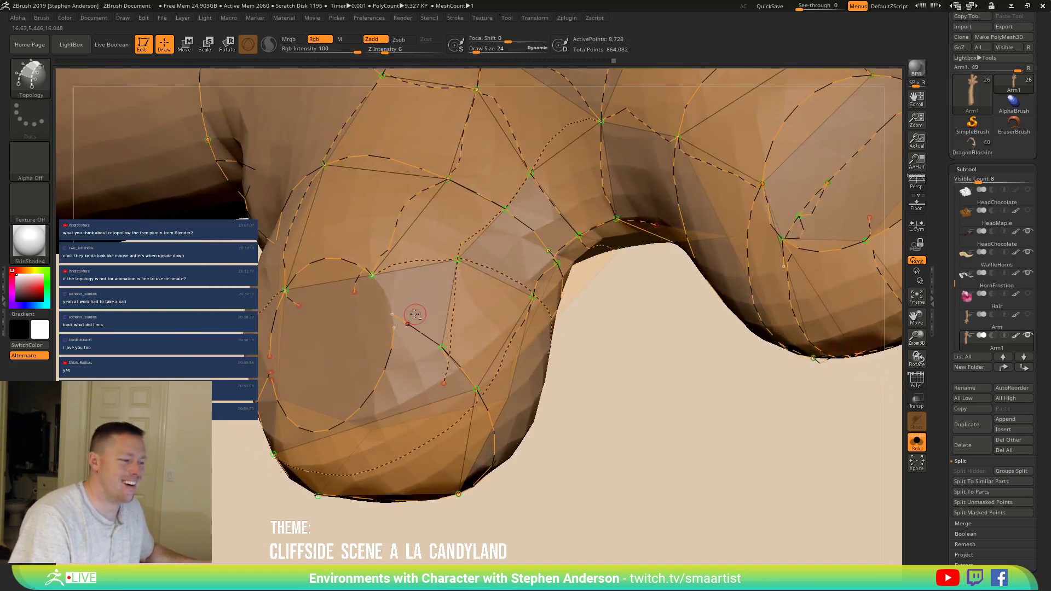
{"action": "key", "text": "bracketright"}
{"action": "key", "text": "bracketright"}
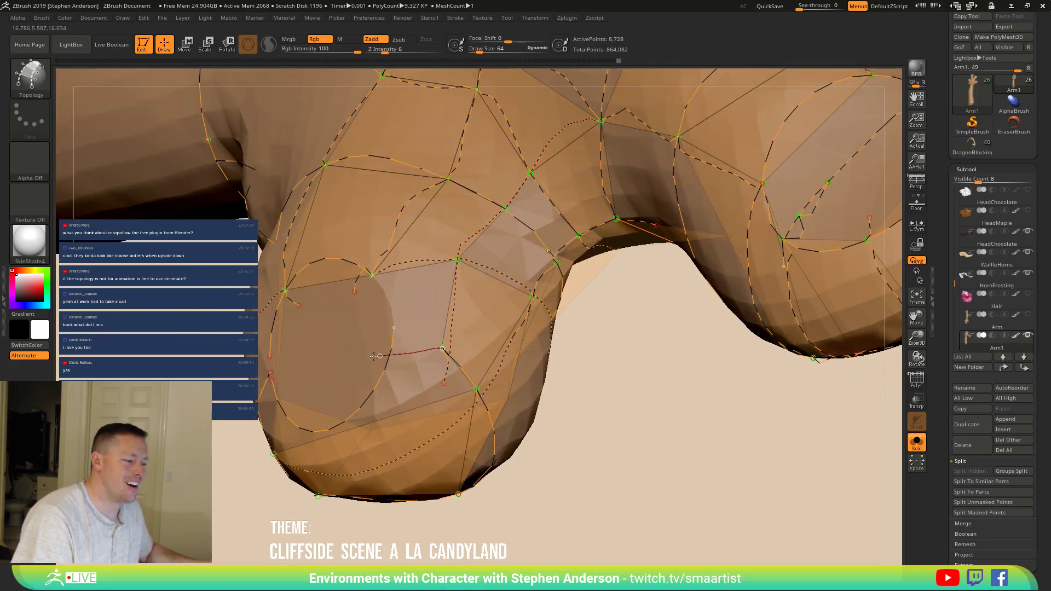
Step: Redraw the section of the thumb's pad ring between its upper corner and the new linking curve
{"action": "right_click_drag", "start_coordinate": [396, 327], "coordinate": [415, 333]}
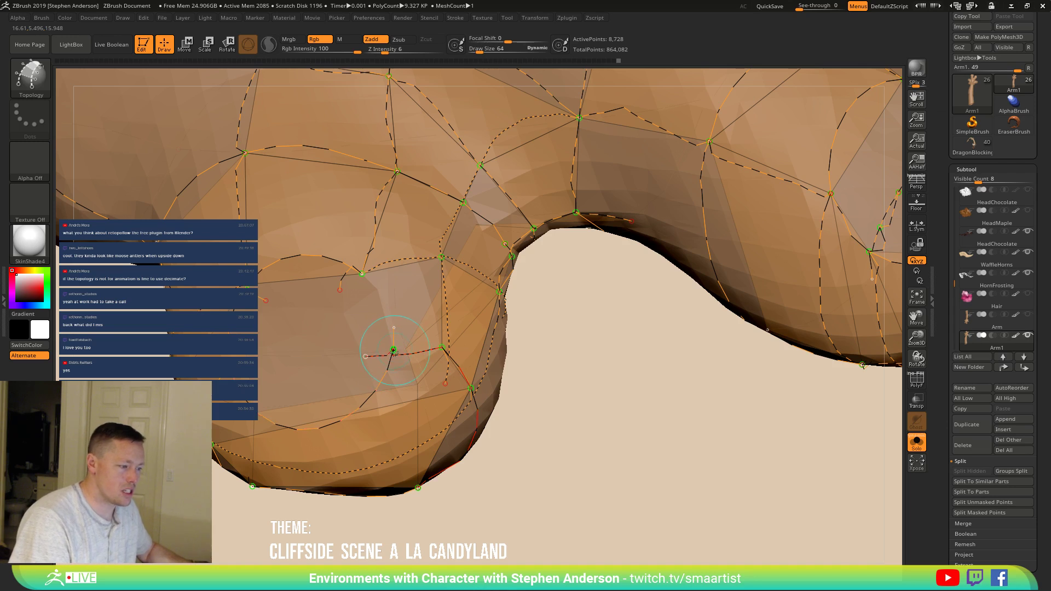
{"action": "key", "text": "bracketleft"}
{"action": "key", "text": "bracketleft"}
{"action": "key", "text": "bracketleft"}
{"action": "key", "text": "bracketleft"}
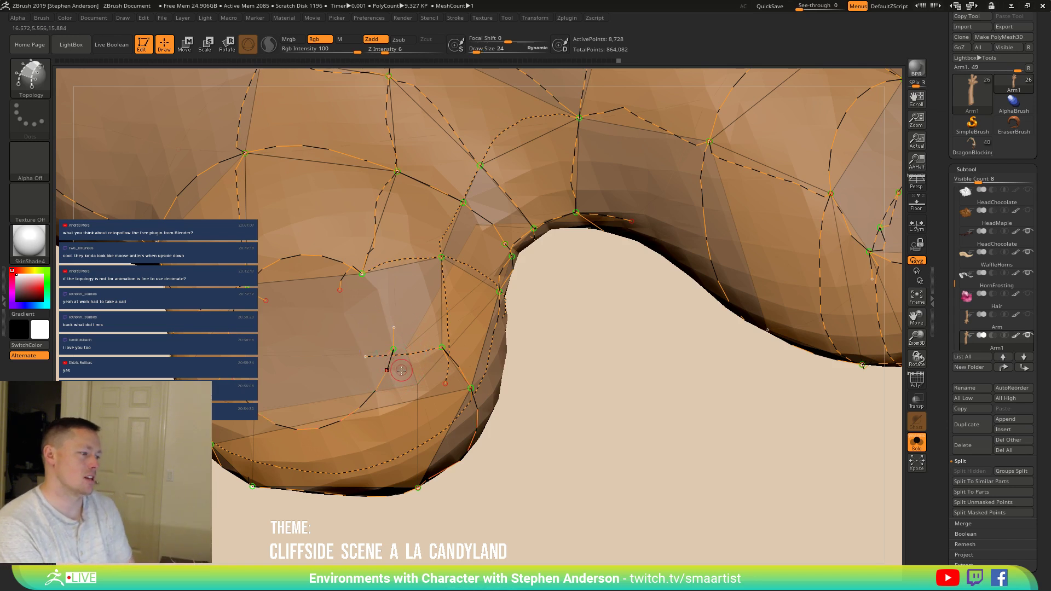
{"action": "key", "text": "bracketright"}
{"action": "key", "text": "bracketright"}
{"action": "key", "text": "bracketright"}
{"action": "key", "text": "bracketright"}
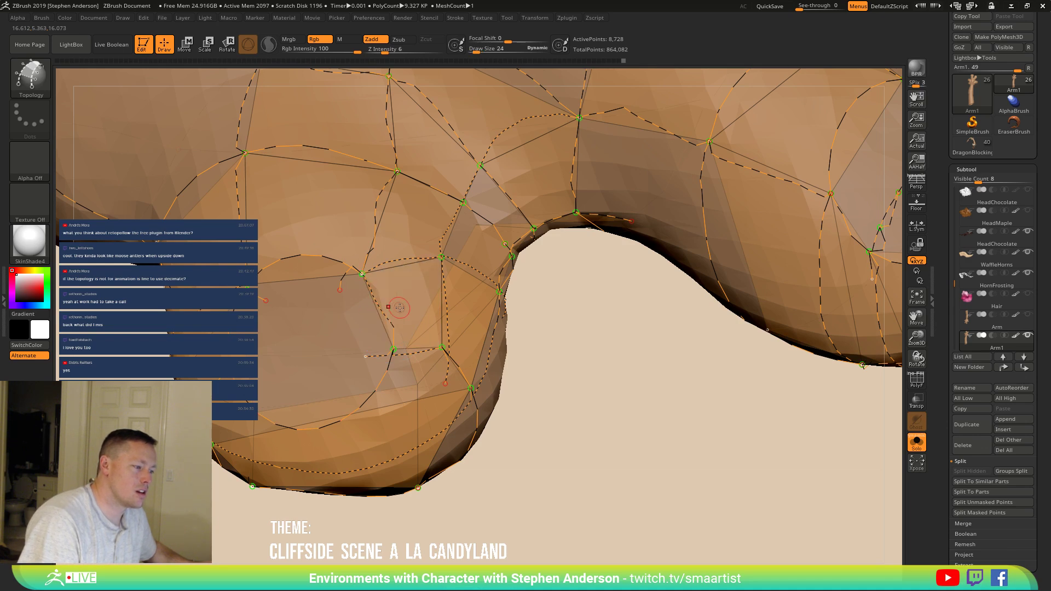
Step: Draw a U-shaped topology curve through the web between the index and middle fingers, joining their base curves
{"action": "mouse_move", "coordinate": [389, 320]}
{"action": "right_mouse_down"}
{"action": "mouse_move", "coordinate": [350, 339]}
{"action": "mouse_move", "coordinate": [396, 347]}
{"action": "mouse_move", "coordinate": [378, 328]}
{"action": "mouse_move", "coordinate": [407, 304]}
{"action": "mouse_move", "coordinate": [363, 274]}
{"action": "mouse_move", "coordinate": [400, 268]}
{"action": "mouse_move", "coordinate": [364, 318]}
{"action": "right_mouse_up"}
{"action": "key", "text": "ctrl"}
{"action": "mouse_move", "coordinate": [371, 325]}
{"action": "left_mouse_down"}
{"action": "mouse_move", "coordinate": [364, 312]}
{"action": "mouse_move", "coordinate": [377, 349]}
{"action": "mouse_move", "coordinate": [361, 345]}
{"action": "mouse_move", "coordinate": [354, 284]}
{"action": "mouse_move", "coordinate": [342, 330]}
{"action": "mouse_move", "coordinate": [469, 255]}
{"action": "mouse_move", "coordinate": [507, 335]}
{"action": "mouse_move", "coordinate": [531, 336]}
{"action": "left_mouse_up"}
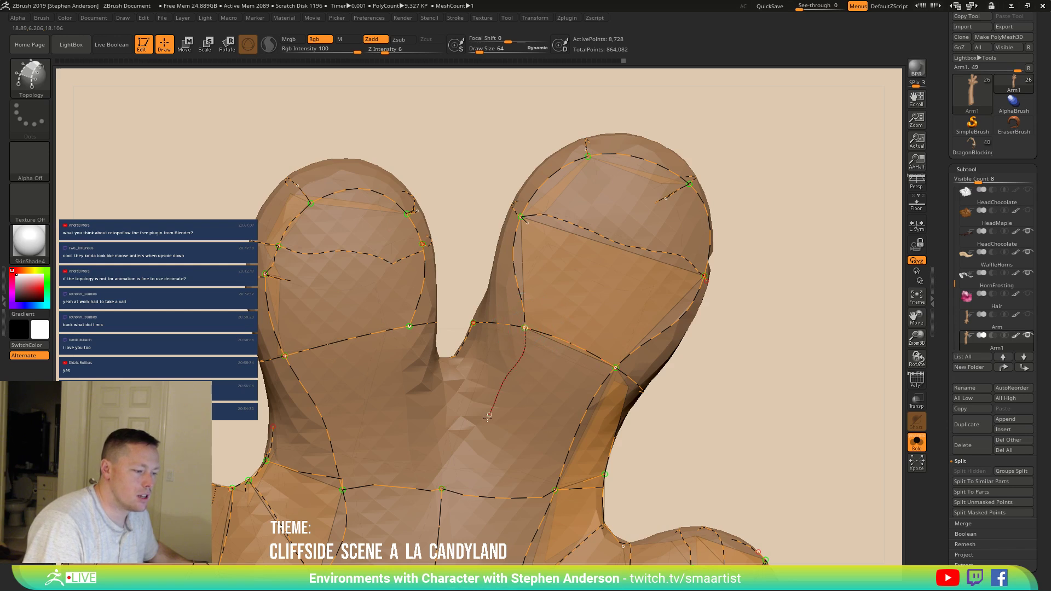
{"action": "mouse_move", "coordinate": [417, 418]}
{"action": "left_mouse_down"}
{"action": "mouse_move", "coordinate": [412, 361]}
{"action": "mouse_move", "coordinate": [441, 332]}
{"action": "mouse_move", "coordinate": [400, 309]}
{"action": "left_mouse_up"}
{"action": "mouse_move", "coordinate": [401, 308]}
{"action": "right_mouse_down", "text": "alt"}
{"action": "mouse_move", "coordinate": [404, 237]}
{"action": "mouse_move", "coordinate": [424, 274]}
{"action": "right_mouse_up", "text": "alt"}
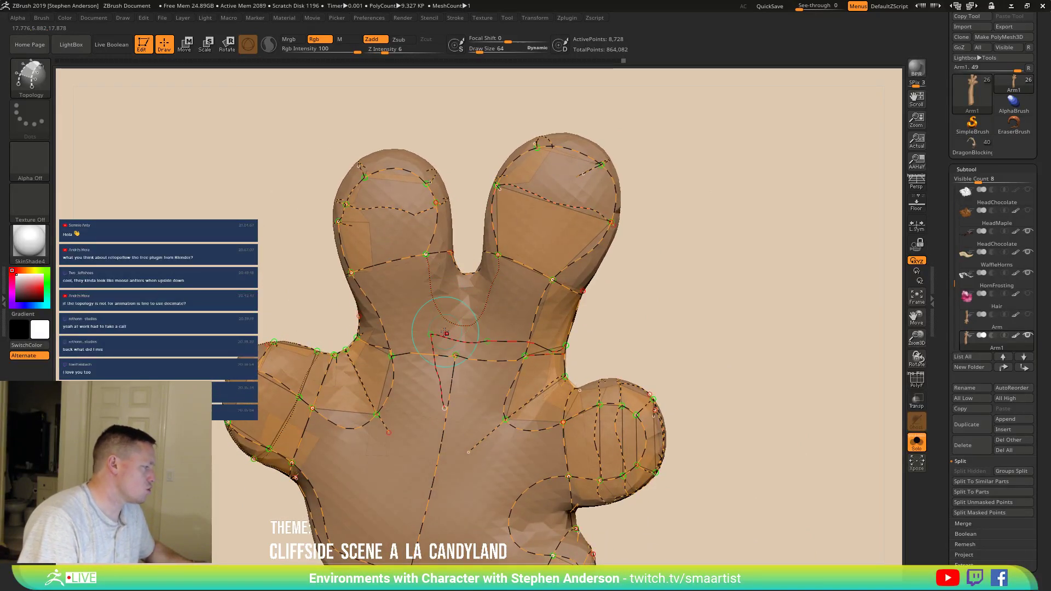
Step: Draw topology curves around the sides of the middle finger near its tip, connecting the tip rings on both faces
{"action": "mouse_move", "coordinate": [571, 290]}
{"action": "right_mouse_down"}
{"action": "mouse_move", "coordinate": [500, 356]}
{"action": "mouse_move", "coordinate": [544, 312]}
{"action": "mouse_move", "coordinate": [503, 339]}
{"action": "mouse_move", "coordinate": [518, 370]}
{"action": "mouse_move", "coordinate": [495, 329]}
{"action": "mouse_move", "coordinate": [535, 323]}
{"action": "mouse_move", "coordinate": [535, 227]}
{"action": "mouse_move", "coordinate": [574, 232]}
{"action": "mouse_move", "coordinate": [594, 347]}
{"action": "mouse_move", "coordinate": [516, 409]}
{"action": "right_mouse_up"}
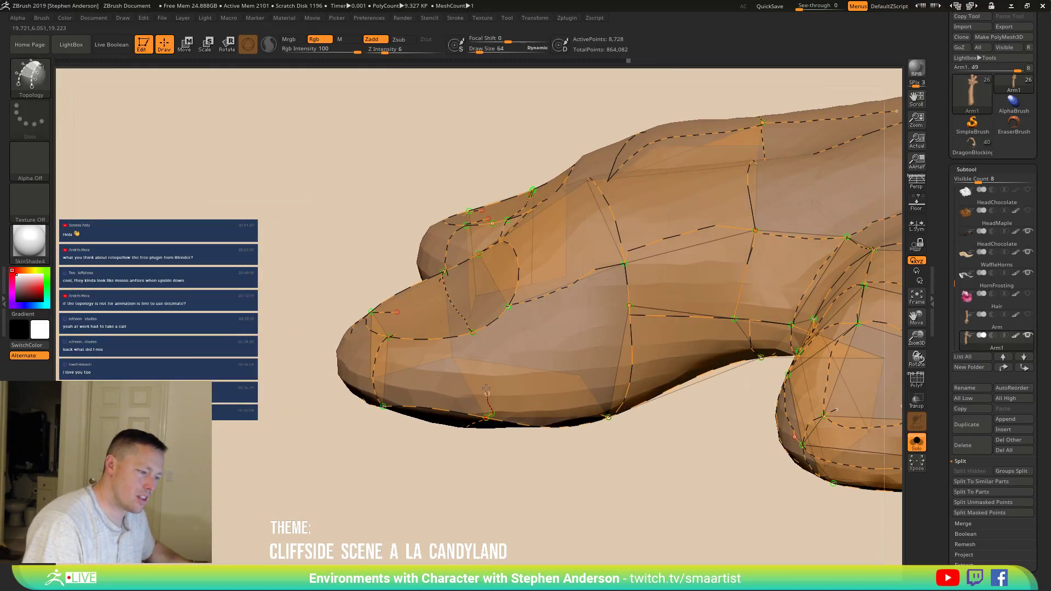
{"action": "right_click_drag", "start_coordinate": [523, 374], "coordinate": [537, 318]}
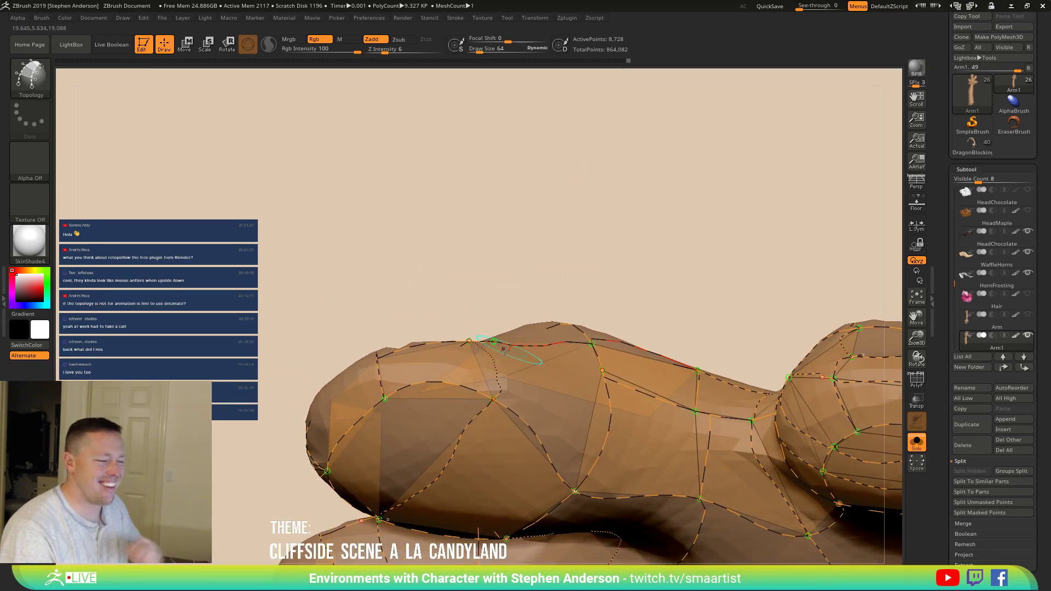
{"action": "mouse_move", "coordinate": [500, 368]}
{"action": "right_mouse_down"}
{"action": "mouse_move", "coordinate": [540, 383]}
{"action": "mouse_move", "coordinate": [499, 329]}
{"action": "mouse_move", "coordinate": [508, 320]}
{"action": "mouse_move", "coordinate": [459, 354]}
{"action": "right_mouse_up"}
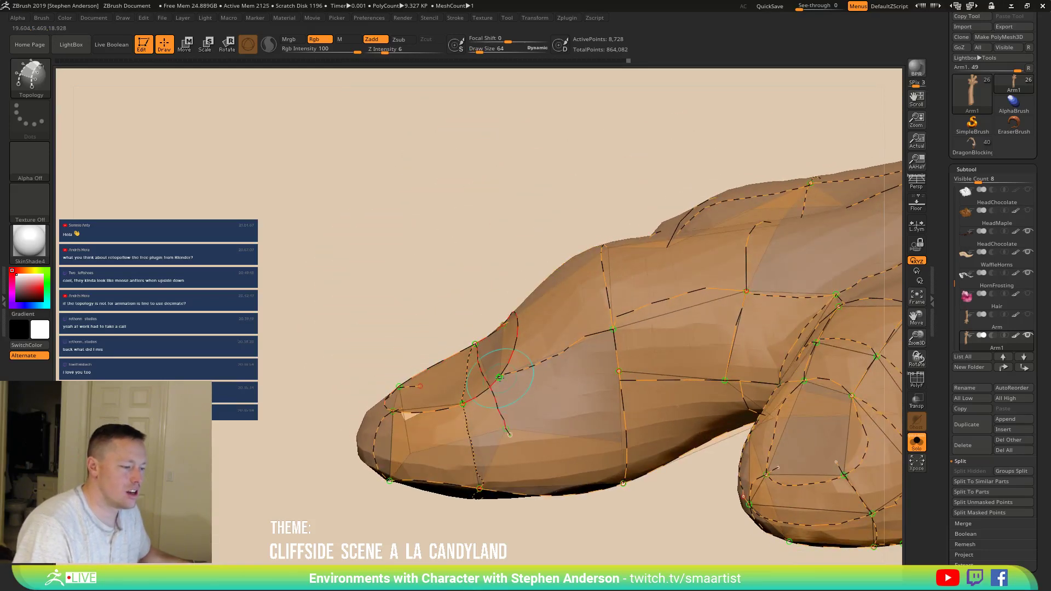
{"action": "right_click_drag", "start_coordinate": [549, 498], "coordinate": [511, 359]}
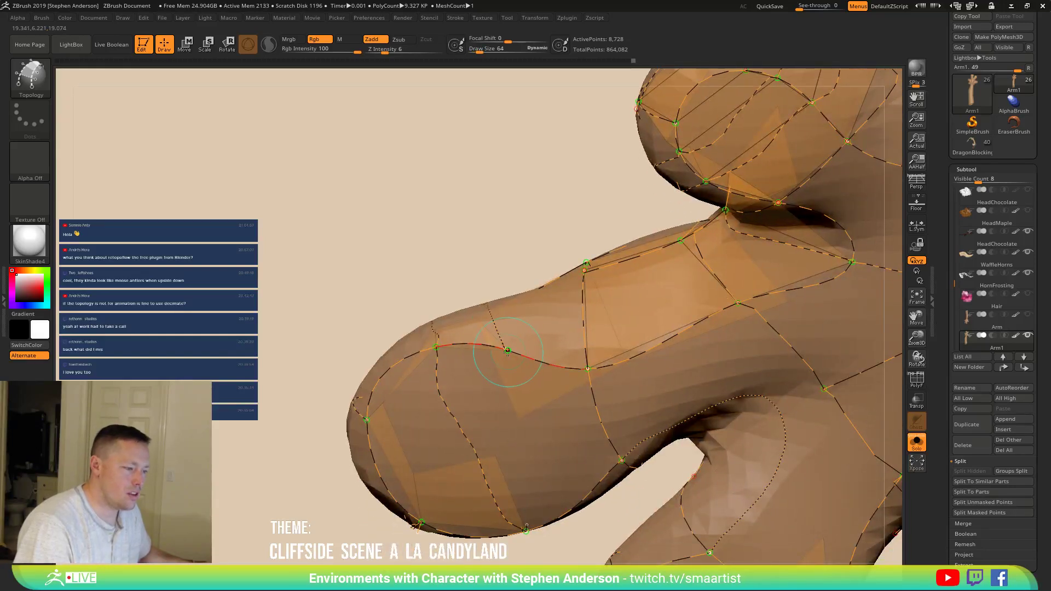
{"action": "right_click_drag", "start_coordinate": [526, 404], "coordinate": [508, 353]}
{"action": "right_click_drag", "start_coordinate": [530, 450], "coordinate": [492, 307]}
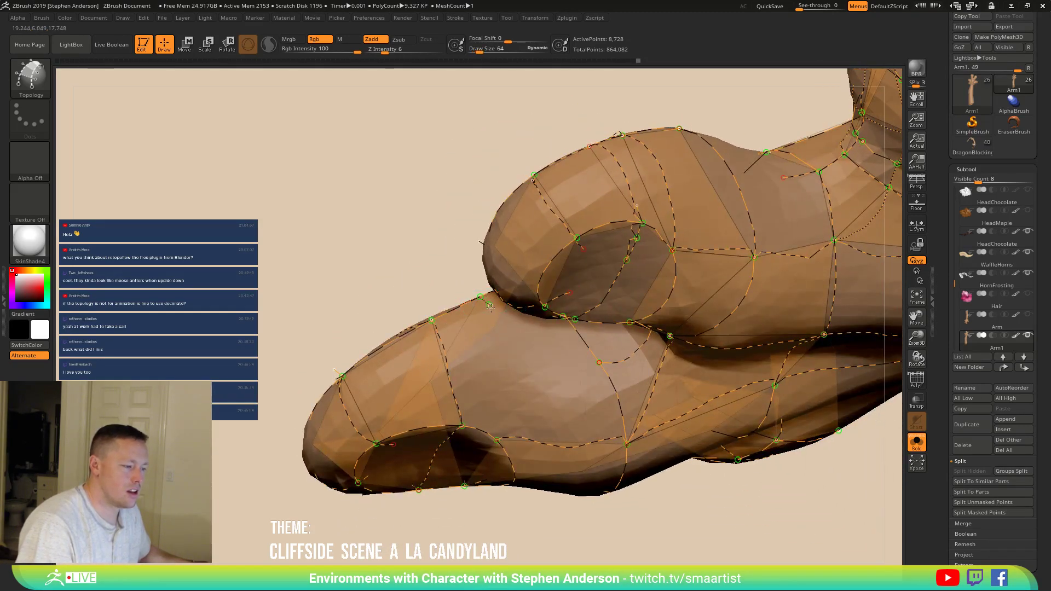
{"action": "mouse_move", "coordinate": [548, 375]}
{"action": "right_mouse_down"}
{"action": "mouse_move", "coordinate": [587, 316]}
{"action": "mouse_move", "coordinate": [565, 360]}
{"action": "mouse_move", "coordinate": [572, 354]}
{"action": "right_mouse_up"}
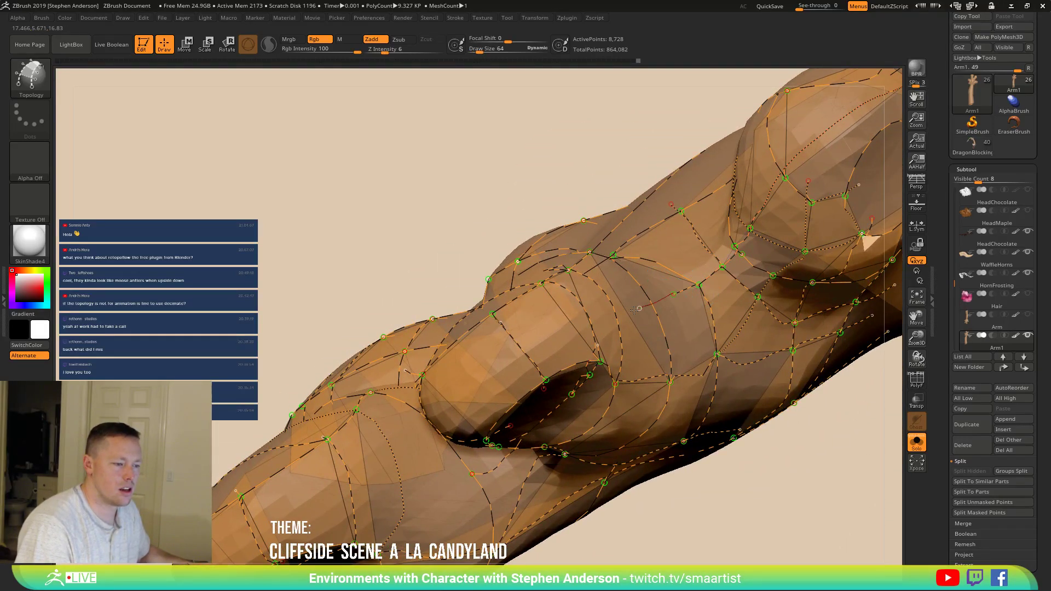
Step: Draw a curve over the index fingertip and link it to the corners of the finger's pad ring
{"action": "mouse_move", "coordinate": [463, 407]}
{"action": "right_mouse_down"}
{"action": "mouse_move", "coordinate": [447, 355]}
{"action": "mouse_move", "coordinate": [490, 313]}
{"action": "right_mouse_up"}
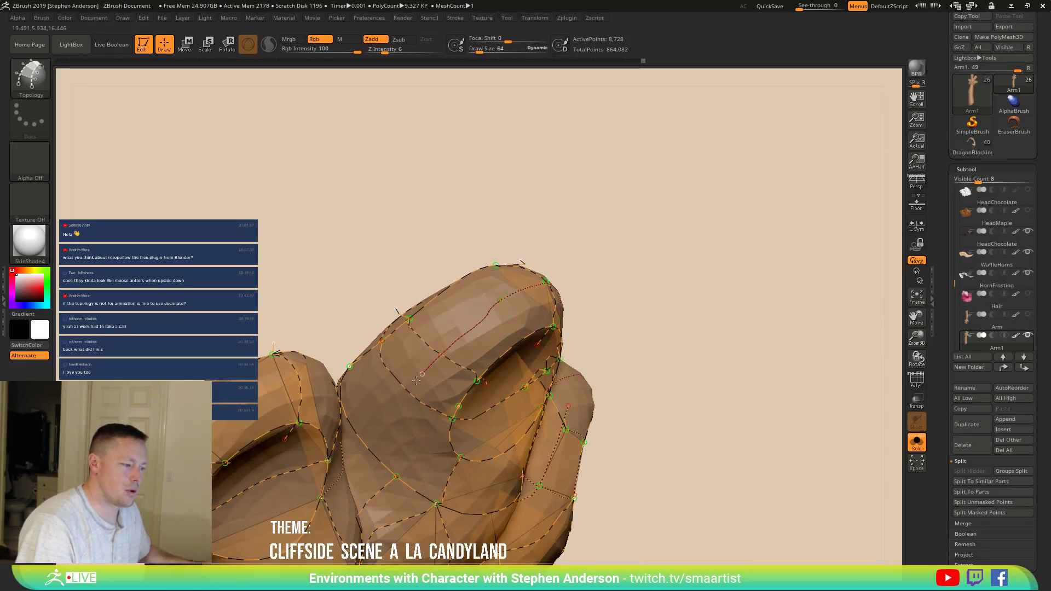
{"action": "mouse_move", "coordinate": [421, 410]}
{"action": "right_mouse_down"}
{"action": "mouse_move", "coordinate": [528, 314]}
{"action": "mouse_move", "coordinate": [565, 333]}
{"action": "right_mouse_up"}
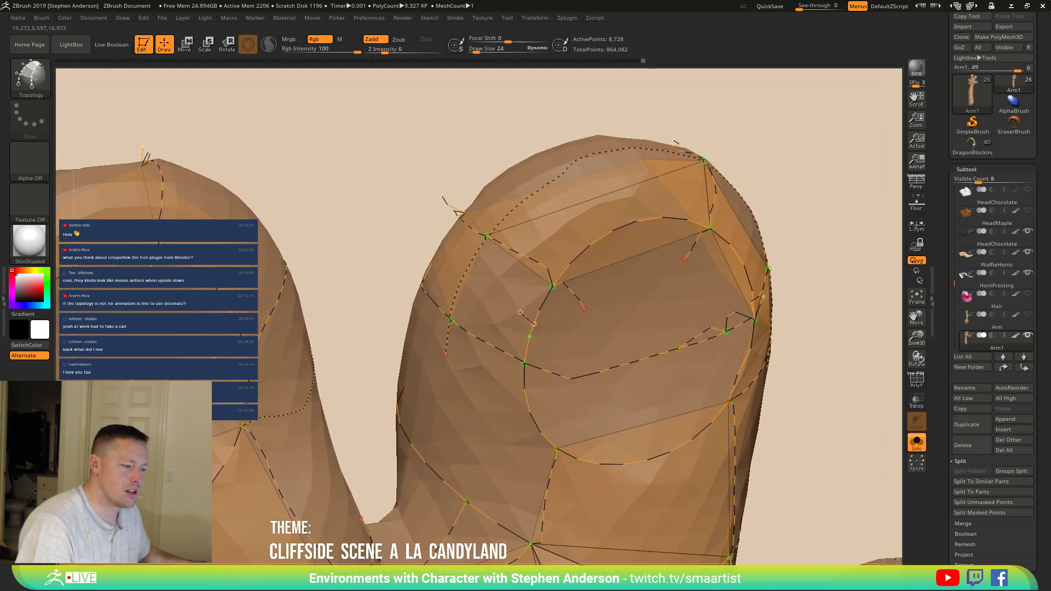
{"action": "right_click_drag", "start_coordinate": [544, 313], "coordinate": [547, 297]}
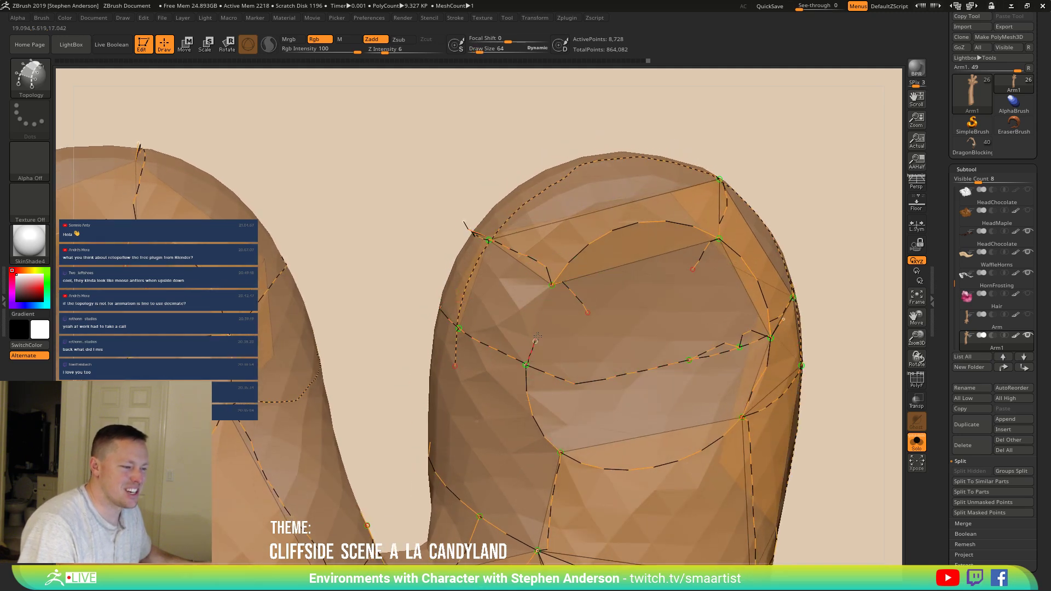
{"action": "mouse_move", "coordinate": [596, 303]}
{"action": "right_mouse_down"}
{"action": "mouse_move", "coordinate": [605, 331]}
{"action": "mouse_move", "coordinate": [586, 347]}
{"action": "mouse_move", "coordinate": [613, 283]}
{"action": "mouse_move", "coordinate": [645, 313]}
{"action": "right_mouse_up"}
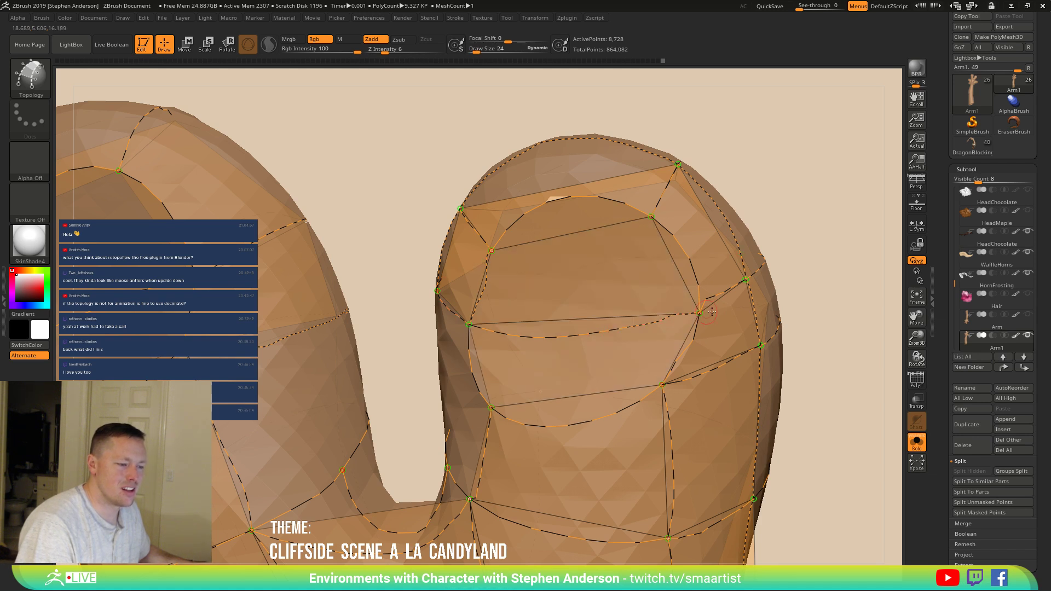
Step: Undo the last curve stroke and link the ring on the back of the index fingertip with the finger's side curve
{"action": "key", "text": "ctrl+z"}
{"action": "right_click_drag", "start_coordinate": [612, 334], "coordinate": [652, 340]}
{"action": "key", "text": "bracketleft"}
{"action": "key", "text": "bracketleft"}
{"action": "key", "text": "bracketleft"}
{"action": "key", "text": "bracketleft"}
{"action": "mouse_move", "coordinate": [511, 375]}
{"action": "right_mouse_down", "text": "alt"}
{"action": "mouse_move", "coordinate": [569, 329]}
{"action": "mouse_move", "coordinate": [558, 368]}
{"action": "mouse_move", "coordinate": [641, 402]}
{"action": "mouse_move", "coordinate": [418, 257]}
{"action": "right_mouse_up", "text": "alt"}
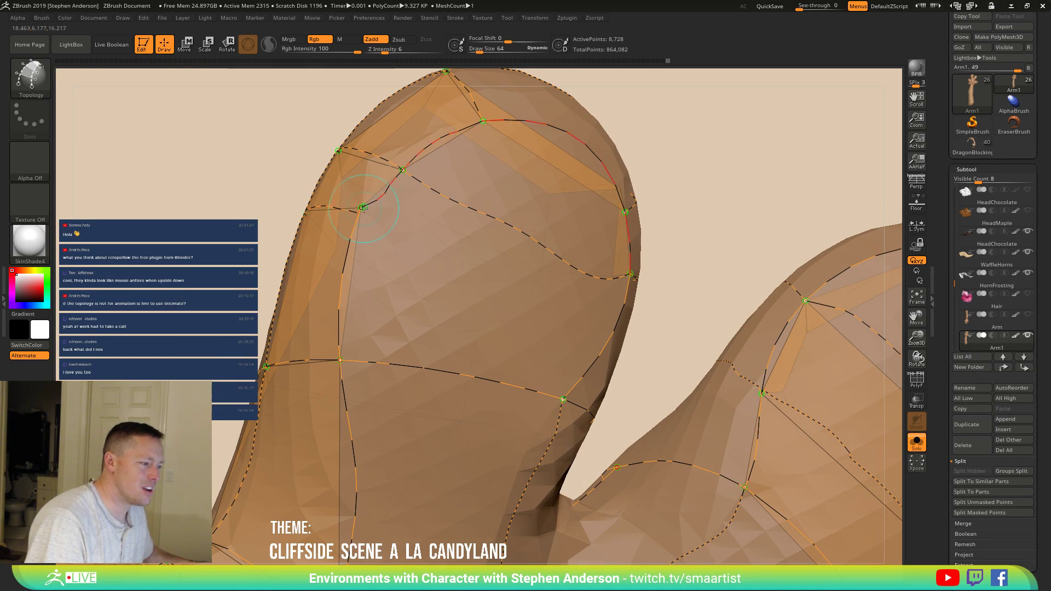
Step: Draw a topology curve from the index fingertip's back ring around the finger to the curves on its opposite side
{"action": "key", "text": "bracketleft"}
{"action": "key", "text": "bracketleft"}
{"action": "key", "text": "bracketleft"}
{"action": "key", "text": "bracketleft"}
{"action": "right_click_drag", "start_coordinate": [512, 307], "coordinate": [442, 291]}
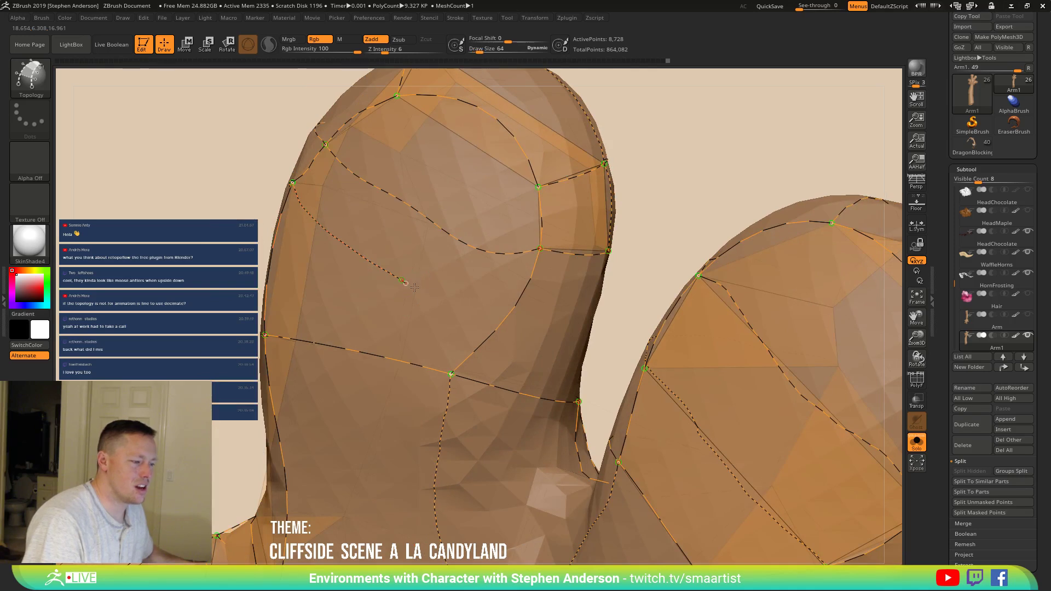
{"action": "right_click_drag", "start_coordinate": [572, 327], "coordinate": [453, 310]}
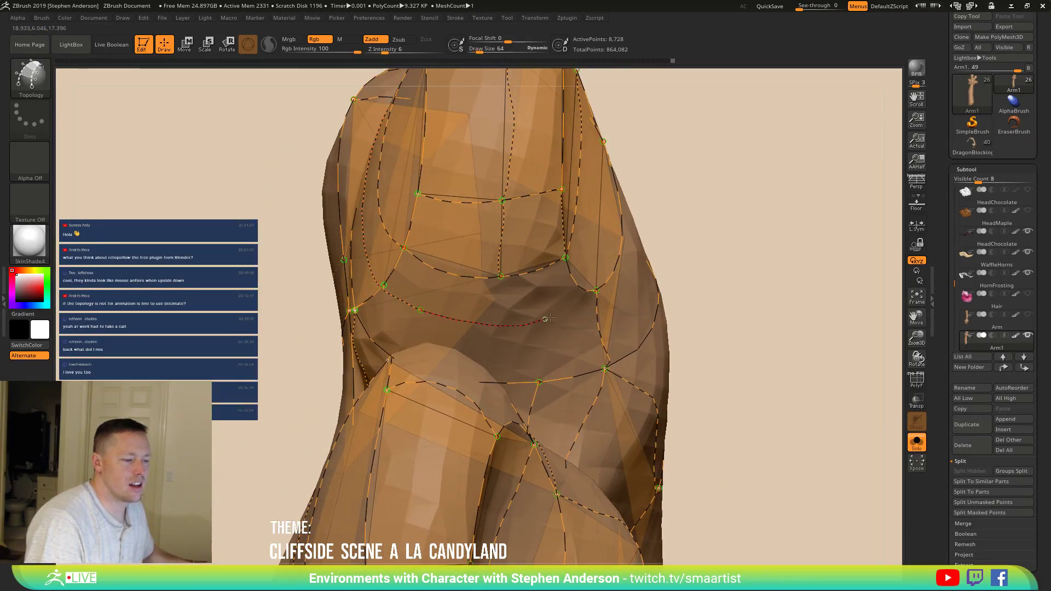
{"action": "mouse_move", "coordinate": [595, 317]}
{"action": "right_mouse_down"}
{"action": "mouse_move", "coordinate": [595, 295]}
{"action": "mouse_move", "coordinate": [585, 337]}
{"action": "mouse_move", "coordinate": [544, 365]}
{"action": "right_mouse_up"}
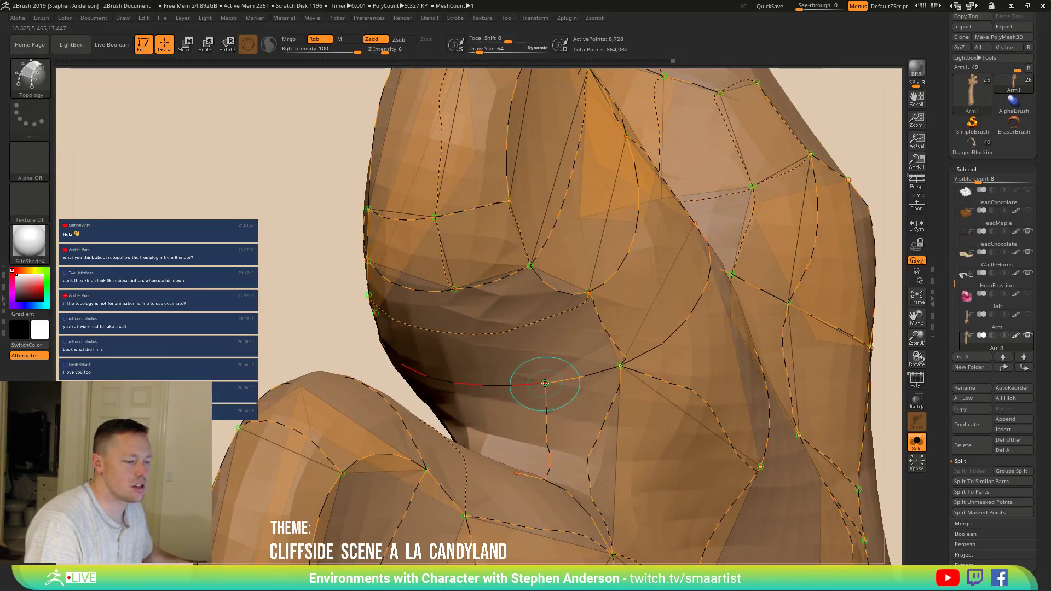
Step: Draw topology curves around the fingertip's underside and extend them across the web toward the neighbouring finger
{"action": "mouse_move", "coordinate": [496, 357]}
{"action": "right_mouse_down"}
{"action": "mouse_move", "coordinate": [527, 341]}
{"action": "mouse_move", "coordinate": [533, 384]}
{"action": "mouse_move", "coordinate": [540, 352]}
{"action": "mouse_move", "coordinate": [563, 367]}
{"action": "mouse_move", "coordinate": [570, 451]}
{"action": "mouse_move", "coordinate": [424, 379]}
{"action": "mouse_move", "coordinate": [445, 397]}
{"action": "right_mouse_up"}
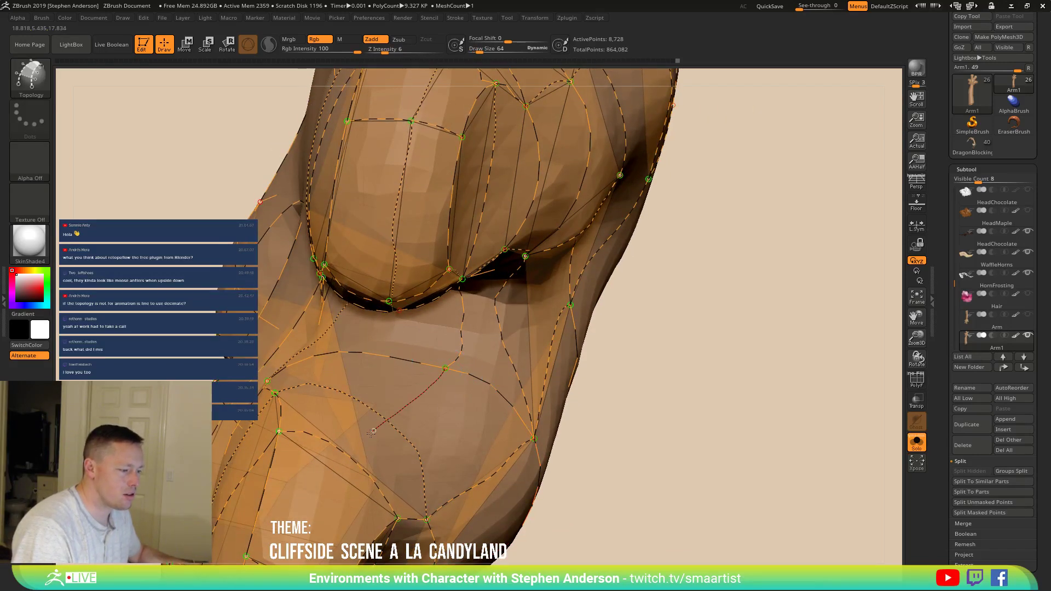
{"action": "mouse_move", "coordinate": [333, 502]}
{"action": "right_mouse_down"}
{"action": "mouse_move", "coordinate": [359, 402]}
{"action": "mouse_move", "coordinate": [397, 406]}
{"action": "right_mouse_up"}
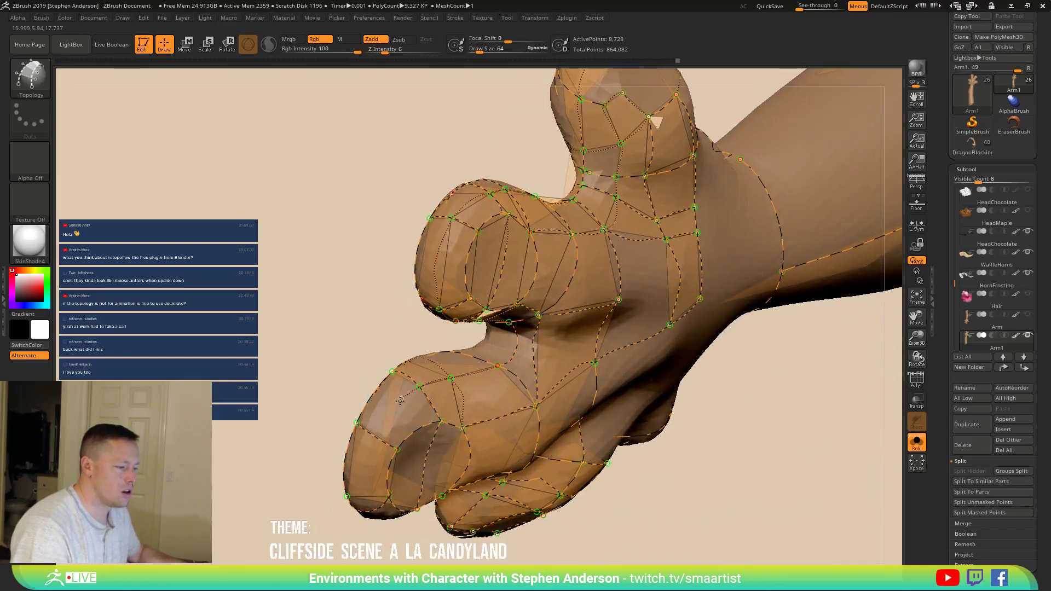
{"action": "right_click_drag", "start_coordinate": [367, 454], "coordinate": [332, 348]}
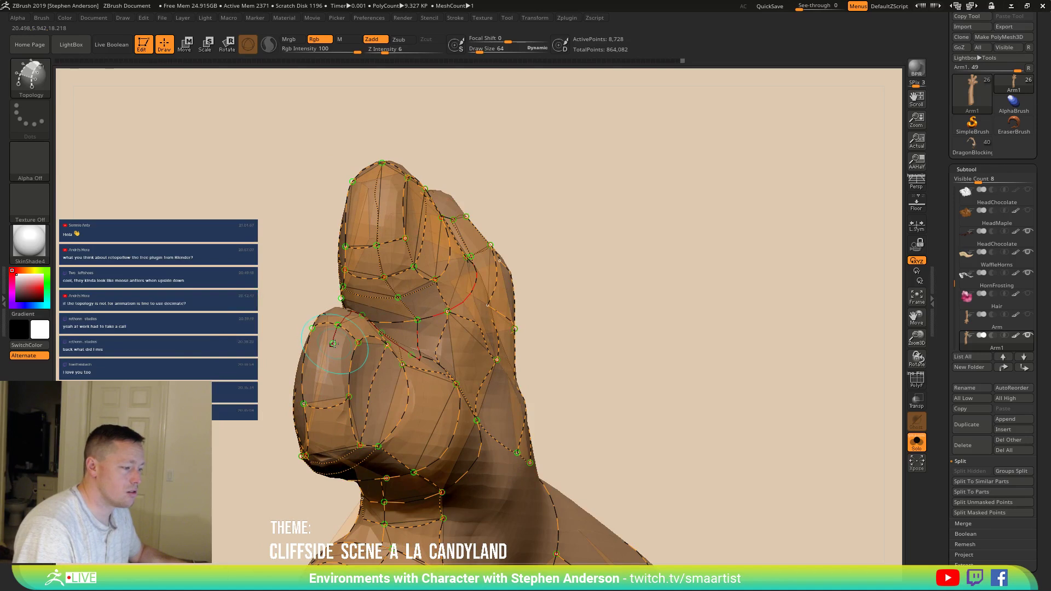
Step: Draw a lengthwise topology curve down the side of the finger, from its tip ring through the cross curves to its base
{"action": "right_click_drag", "start_coordinate": [349, 490], "coordinate": [346, 383]}
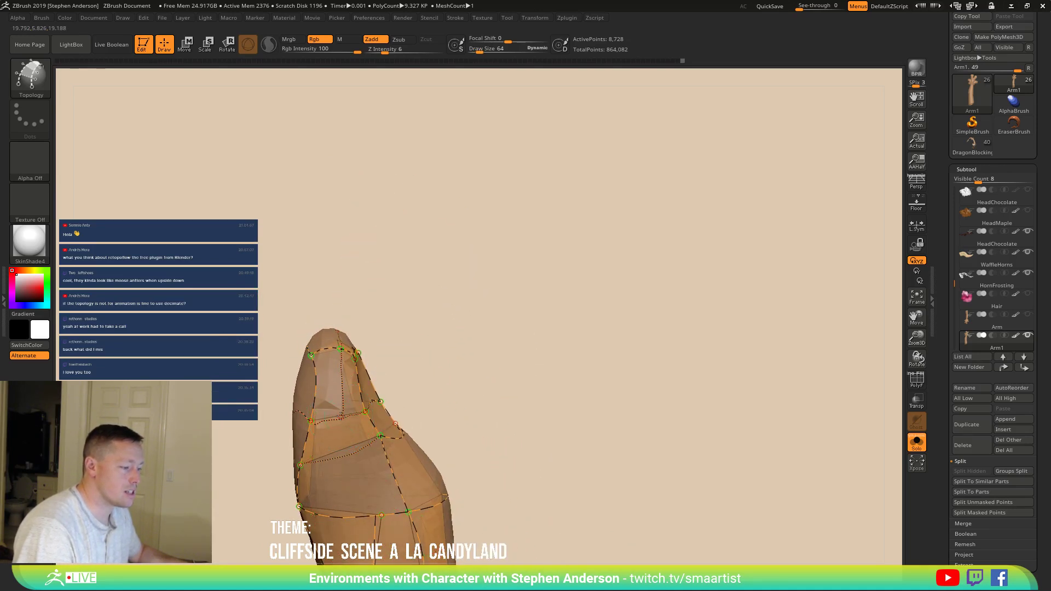
{"action": "right_click_drag", "start_coordinate": [356, 469], "coordinate": [336, 339]}
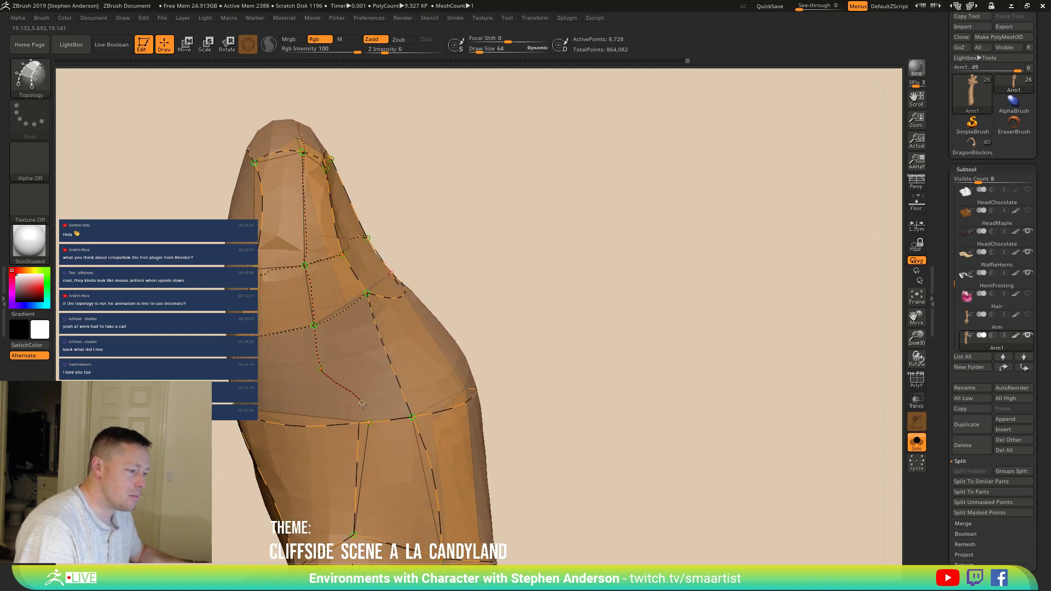
{"action": "mouse_move", "coordinate": [401, 406]}
{"action": "right_mouse_down"}
{"action": "mouse_move", "coordinate": [399, 425]}
{"action": "mouse_move", "coordinate": [392, 391]}
{"action": "mouse_move", "coordinate": [381, 402]}
{"action": "mouse_move", "coordinate": [386, 378]}
{"action": "mouse_move", "coordinate": [356, 442]}
{"action": "mouse_move", "coordinate": [315, 438]}
{"action": "mouse_move", "coordinate": [373, 408]}
{"action": "mouse_move", "coordinate": [377, 330]}
{"action": "mouse_move", "coordinate": [438, 277]}
{"action": "mouse_move", "coordinate": [405, 365]}
{"action": "right_mouse_up"}
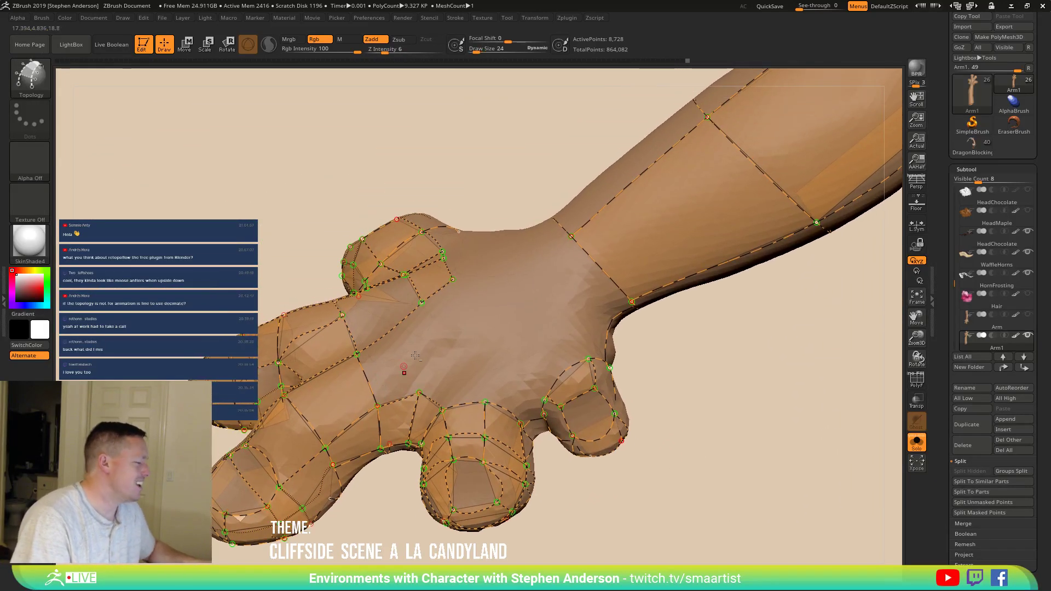
Step: Draw two topology curves across the hand, linking the grid above the middle fingers to the base of the finger beside the thumb
{"action": "right_click_drag", "start_coordinate": [466, 324], "coordinate": [417, 414]}
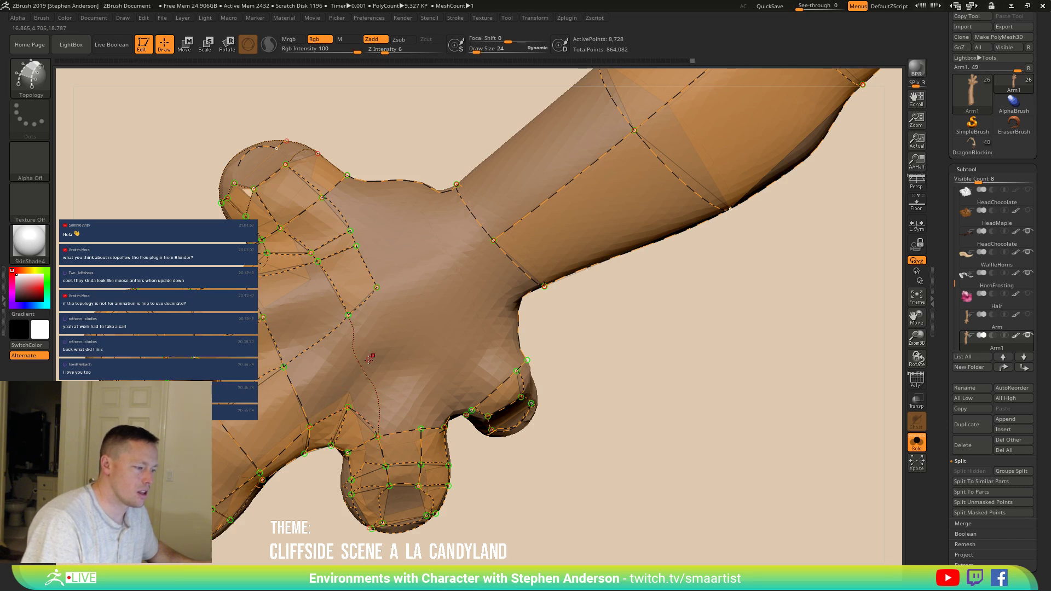
{"action": "right_click_drag", "start_coordinate": [296, 309], "coordinate": [292, 257]}
{"action": "right_click_drag", "start_coordinate": [299, 336], "coordinate": [338, 378]}
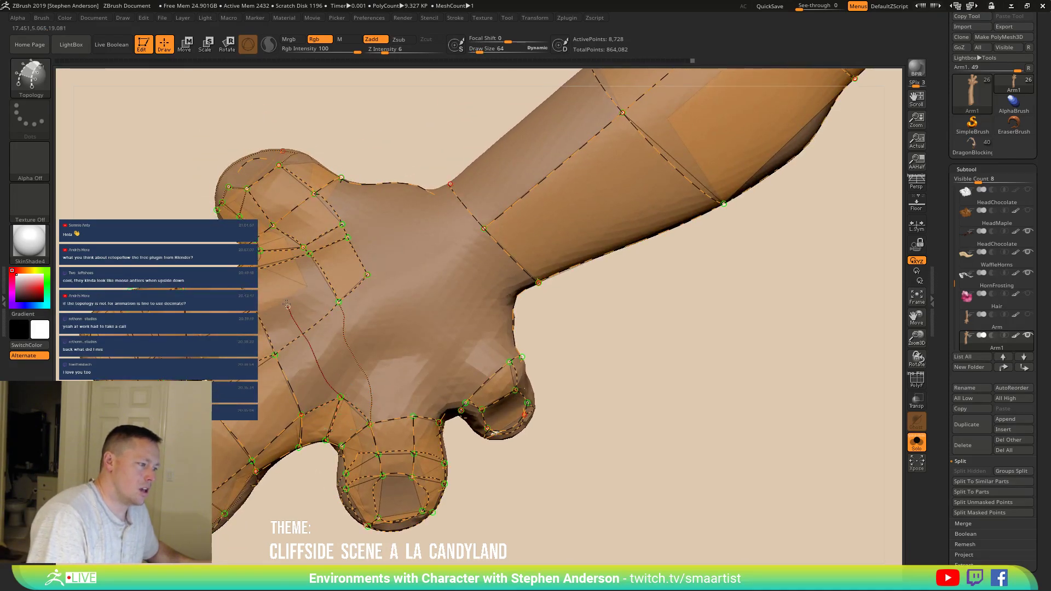
{"action": "right_click_drag", "start_coordinate": [304, 286], "coordinate": [341, 313]}
{"action": "mouse_move", "coordinate": [317, 292]}
{"action": "right_mouse_down"}
{"action": "mouse_move", "coordinate": [304, 344]}
{"action": "mouse_move", "coordinate": [329, 368]}
{"action": "mouse_move", "coordinate": [321, 362]}
{"action": "right_mouse_up"}
Step: Set the draw size to 64 and draw a cross curve through the hand's grid, continuing toward the outermost finger
{"action": "key", "text": "bracketright"}
{"action": "key", "text": "bracketright"}
{"action": "key", "text": "bracketright"}
{"action": "key", "text": "bracketright"}
{"action": "right_click_drag", "start_coordinate": [269, 300], "coordinate": [267, 297]}
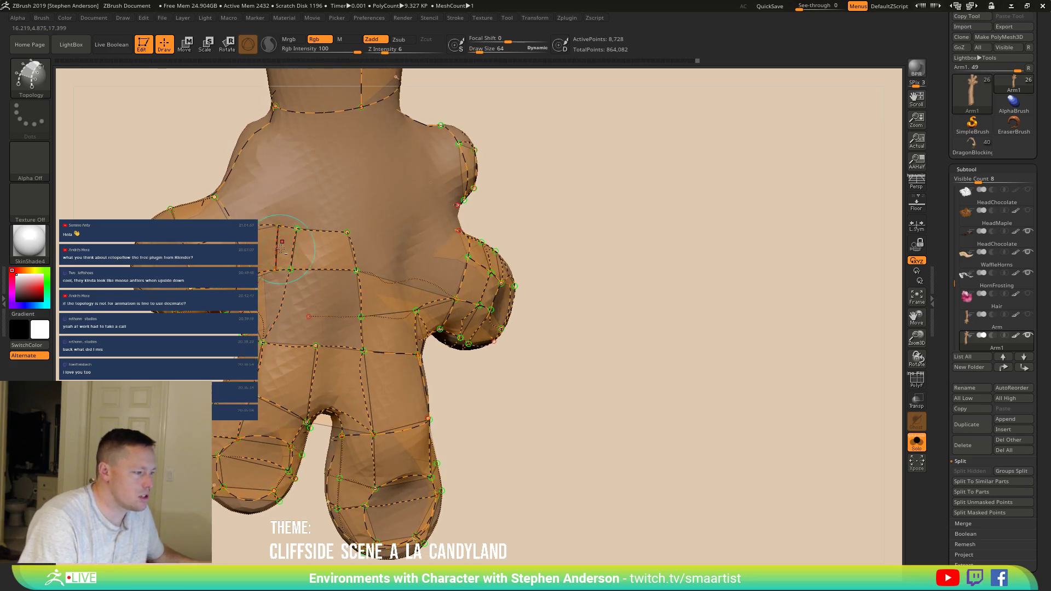
{"action": "right_click_drag", "start_coordinate": [296, 312], "coordinate": [241, 309]}
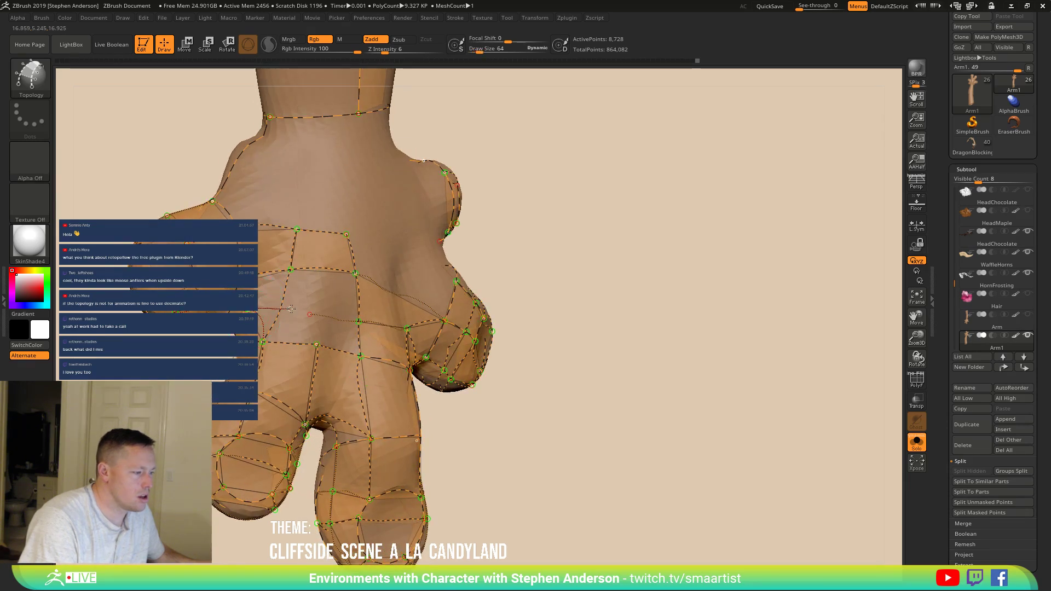
{"action": "mouse_move", "coordinate": [292, 309]}
{"action": "right_mouse_down"}
{"action": "mouse_move", "coordinate": [263, 308]}
{"action": "mouse_move", "coordinate": [282, 301]}
{"action": "right_mouse_up"}
{"action": "right_click_drag", "start_coordinate": [282, 301], "coordinate": [261, 332], "text": "ctrl"}
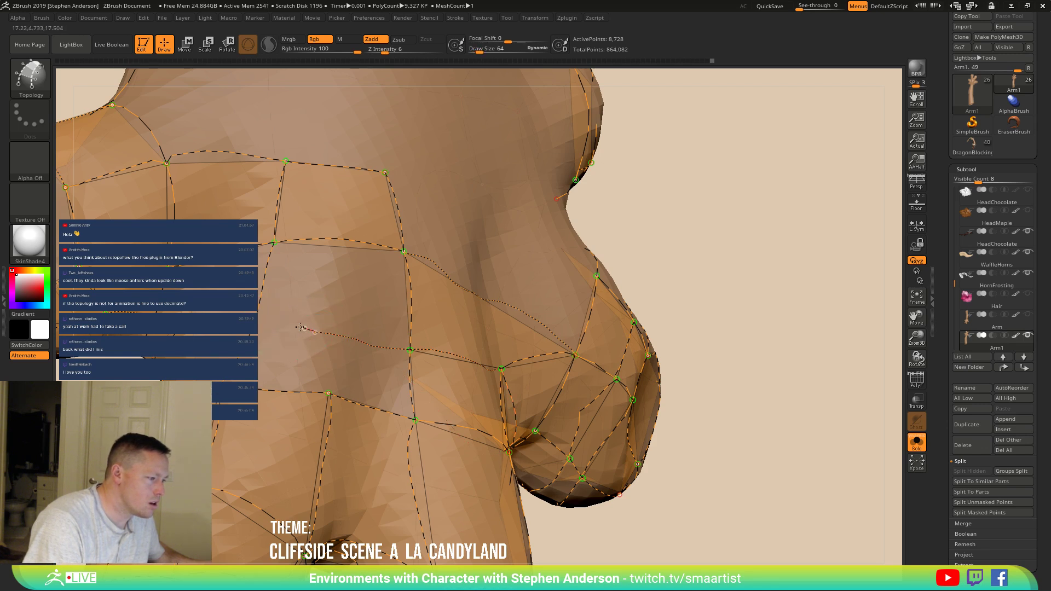
{"action": "left_click_drag", "start_coordinate": [260, 322], "coordinate": [219, 315]}
Step: Set the draw size to 64 and draw a lengthwise curve from the base of the finger beside the thumb toward the wrist
{"action": "mouse_move", "coordinate": [350, 314]}
{"action": "right_mouse_down"}
{"action": "mouse_move", "coordinate": [341, 307]}
{"action": "mouse_move", "coordinate": [302, 338]}
{"action": "mouse_move", "coordinate": [327, 352]}
{"action": "mouse_move", "coordinate": [299, 342]}
{"action": "mouse_move", "coordinate": [322, 350]}
{"action": "mouse_move", "coordinate": [309, 347]}
{"action": "right_mouse_up"}
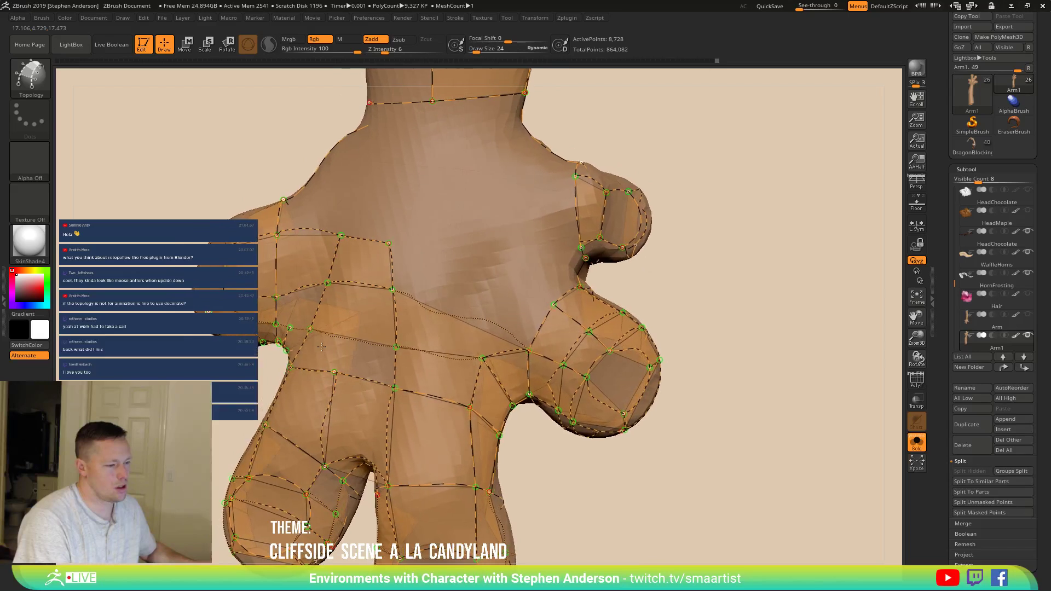
{"action": "key", "text": "bracketright"}
{"action": "key", "text": "bracketright"}
{"action": "key", "text": "bracketright"}
{"action": "key", "text": "bracketright"}
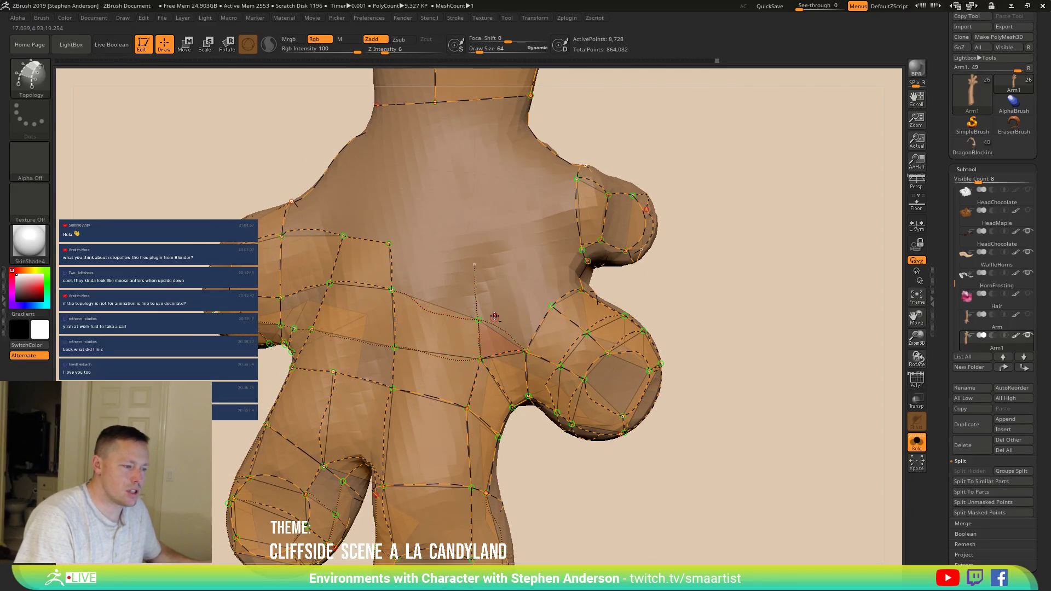
Step: Draw a lengthwise curve from near the wrist past the outermost finger's base, crossing the grid rows down to the next finger
{"action": "right_click_drag", "start_coordinate": [525, 312], "coordinate": [294, 346]}
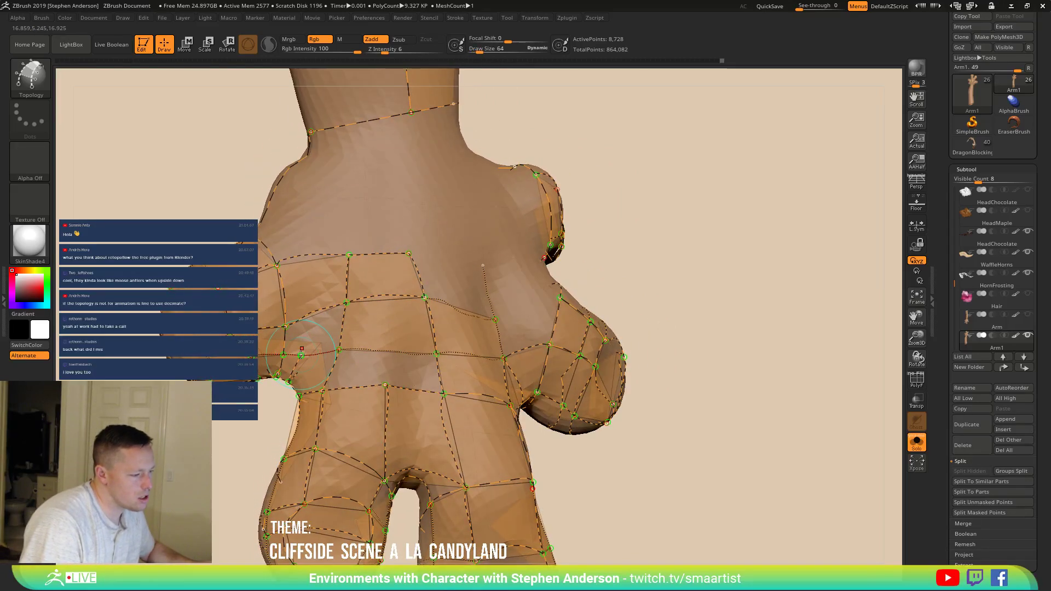
{"action": "right_click_drag", "start_coordinate": [318, 284], "coordinate": [311, 349]}
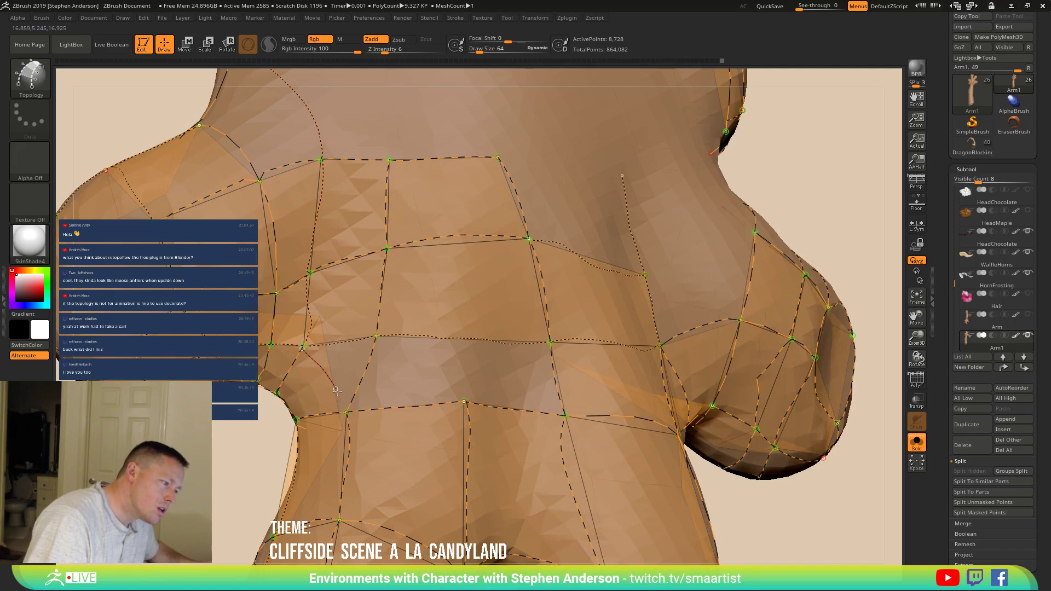
{"action": "mouse_move", "coordinate": [390, 371]}
{"action": "right_mouse_down"}
{"action": "mouse_move", "coordinate": [425, 285]}
{"action": "mouse_move", "coordinate": [436, 323]}
{"action": "right_mouse_up"}
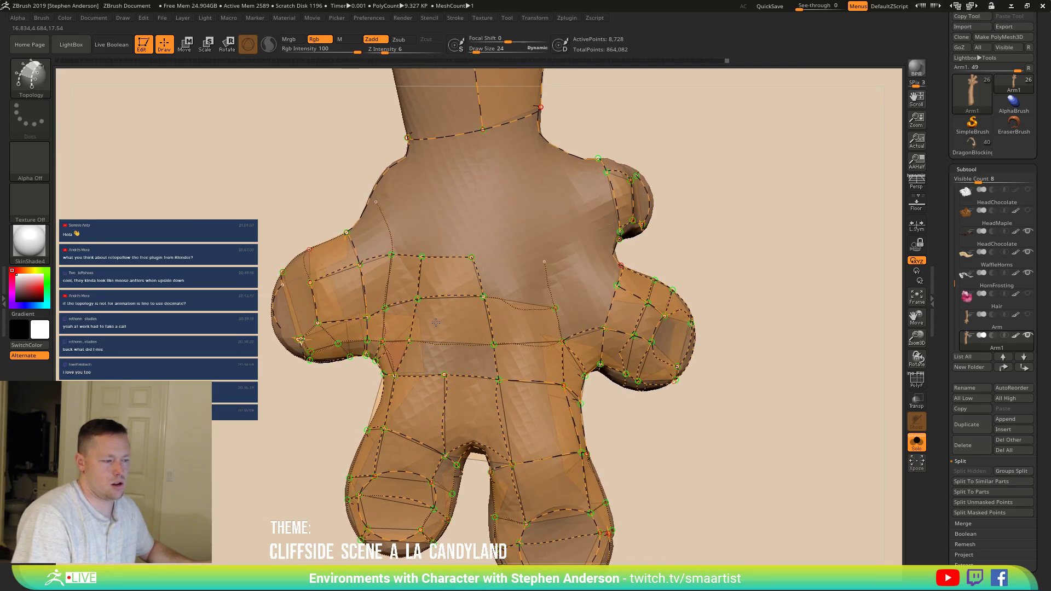
Step: Link the remaining curves at the finger bases and extend the hand's lengthwise curves up to the wrist ring
{"action": "mouse_move", "coordinate": [437, 318]}
{"action": "right_mouse_down"}
{"action": "mouse_move", "coordinate": [447, 311]}
{"action": "mouse_move", "coordinate": [438, 335]}
{"action": "mouse_move", "coordinate": [398, 341]}
{"action": "right_mouse_up"}
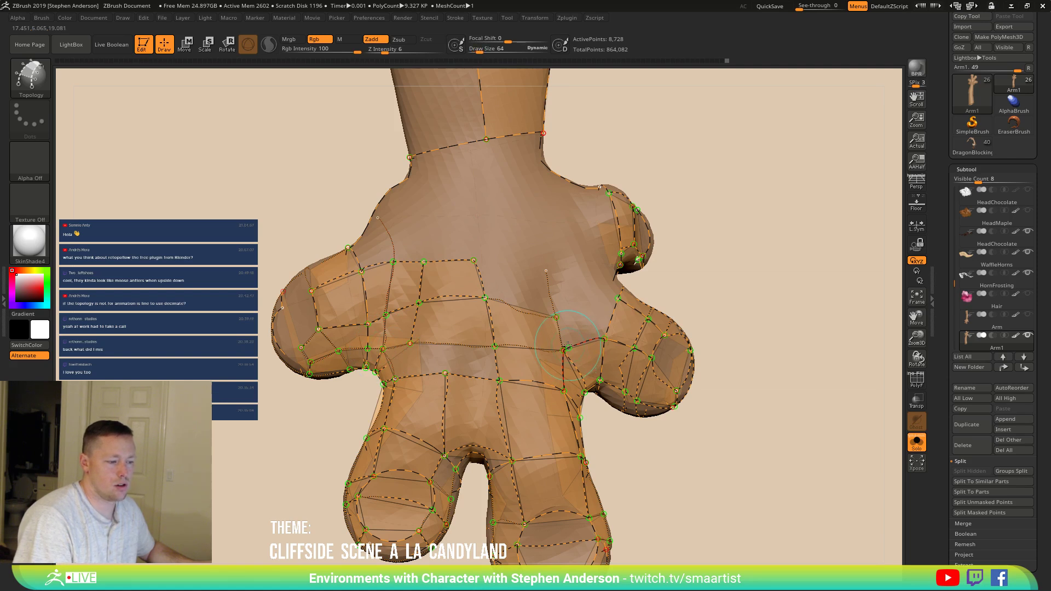
{"action": "right_click_drag", "start_coordinate": [423, 326], "coordinate": [398, 349]}
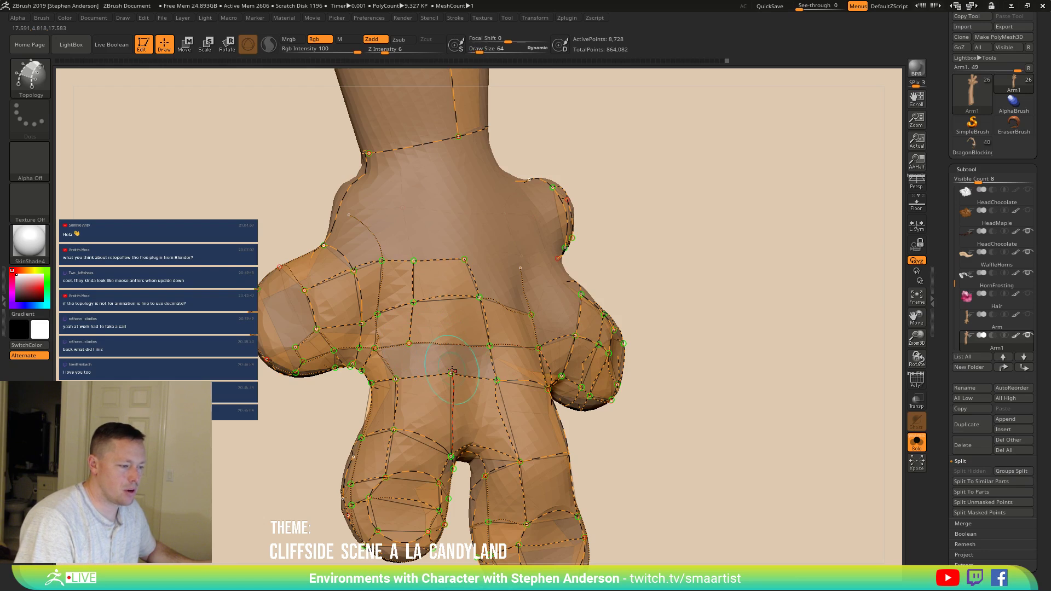
{"action": "mouse_move", "coordinate": [487, 326]}
{"action": "right_mouse_down"}
{"action": "mouse_move", "coordinate": [479, 333]}
{"action": "mouse_move", "coordinate": [503, 319]}
{"action": "mouse_move", "coordinate": [395, 383]}
{"action": "mouse_move", "coordinate": [441, 330]}
{"action": "mouse_move", "coordinate": [515, 312]}
{"action": "right_mouse_up"}
{"action": "mouse_move", "coordinate": [580, 281]}
{"action": "right_mouse_down"}
{"action": "mouse_move", "coordinate": [584, 251]}
{"action": "mouse_move", "coordinate": [617, 251]}
{"action": "mouse_move", "coordinate": [533, 283]}
{"action": "mouse_move", "coordinate": [469, 387]}
{"action": "mouse_move", "coordinate": [535, 338]}
{"action": "mouse_move", "coordinate": [519, 291]}
{"action": "mouse_move", "coordinate": [563, 367]}
{"action": "mouse_move", "coordinate": [622, 340]}
{"action": "mouse_move", "coordinate": [560, 368]}
{"action": "mouse_move", "coordinate": [587, 363]}
{"action": "mouse_move", "coordinate": [570, 364]}
{"action": "mouse_move", "coordinate": [529, 305]}
{"action": "right_mouse_up"}
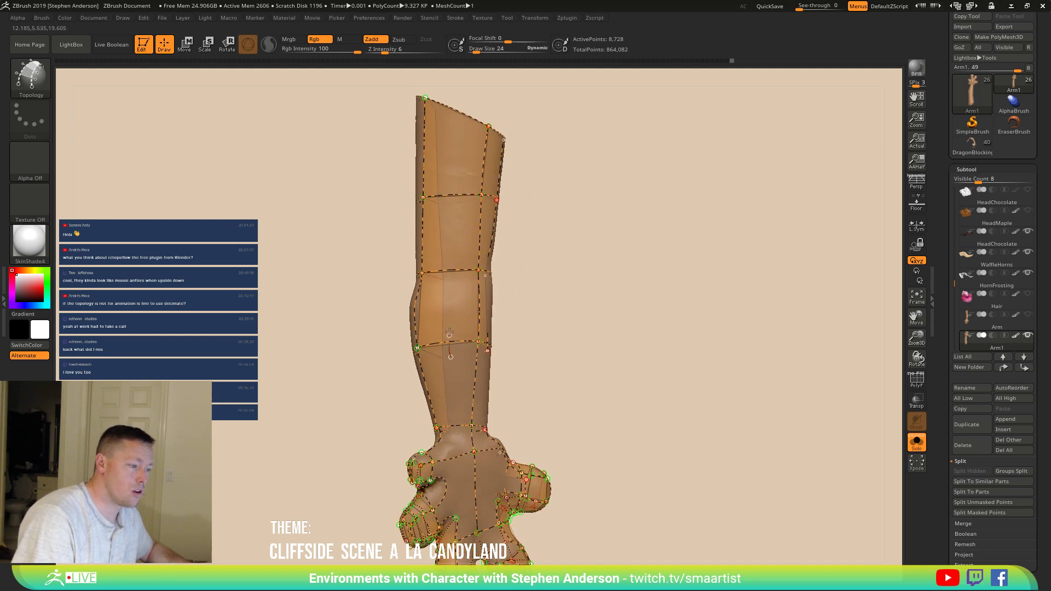
Step: Set the draw size to 1 and generate the arm mesh from the topology curves
{"action": "right_click_drag", "start_coordinate": [521, 243], "coordinate": [460, 348]}
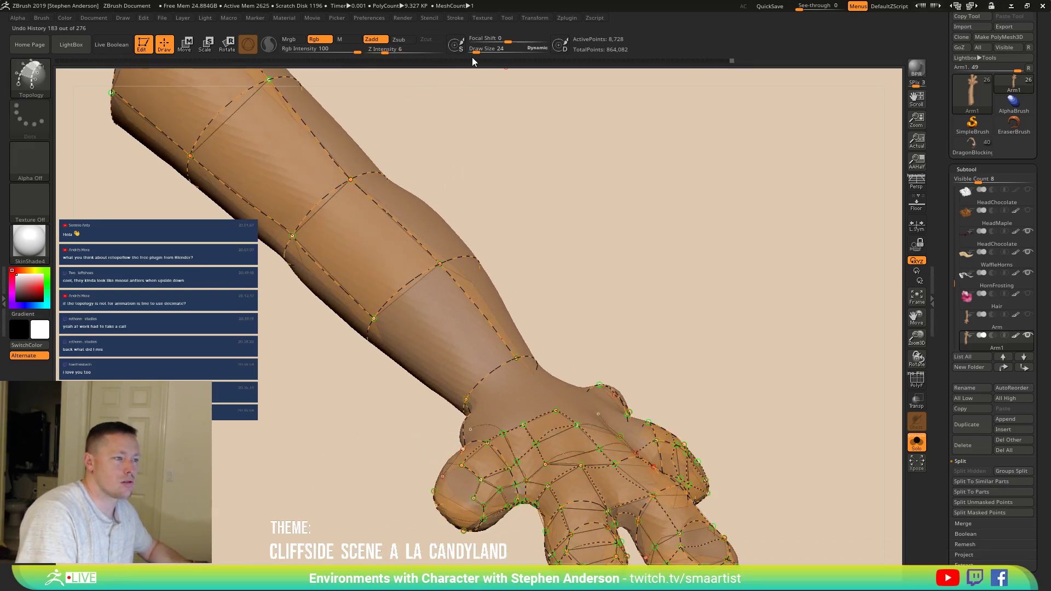
{"action": "left_click_drag", "start_coordinate": [474, 52], "coordinate": [462, 54]}
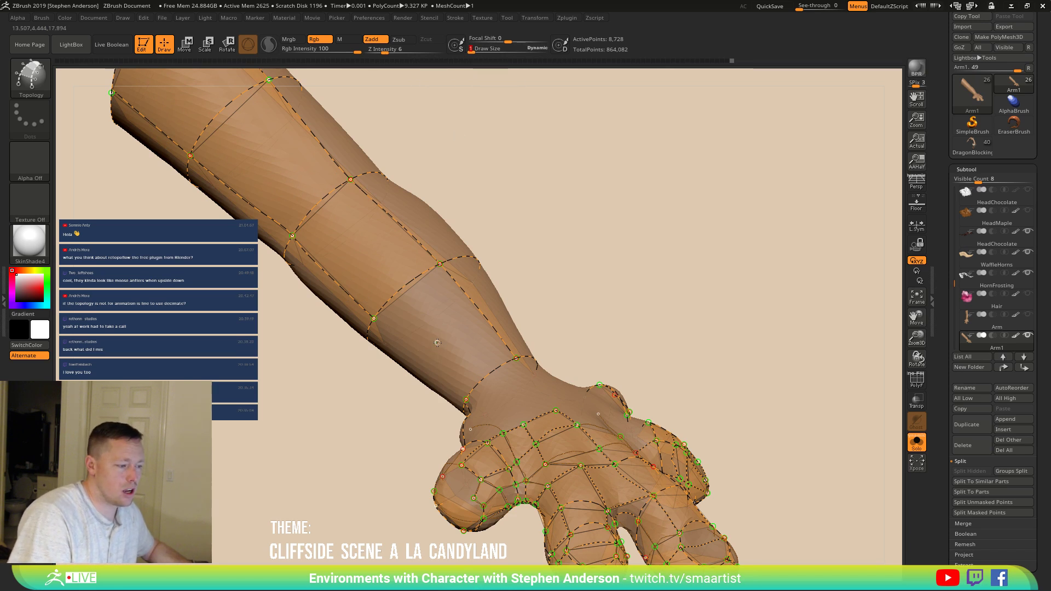
{"action": "left_click_drag", "start_coordinate": [442, 354], "coordinate": [443, 354]}
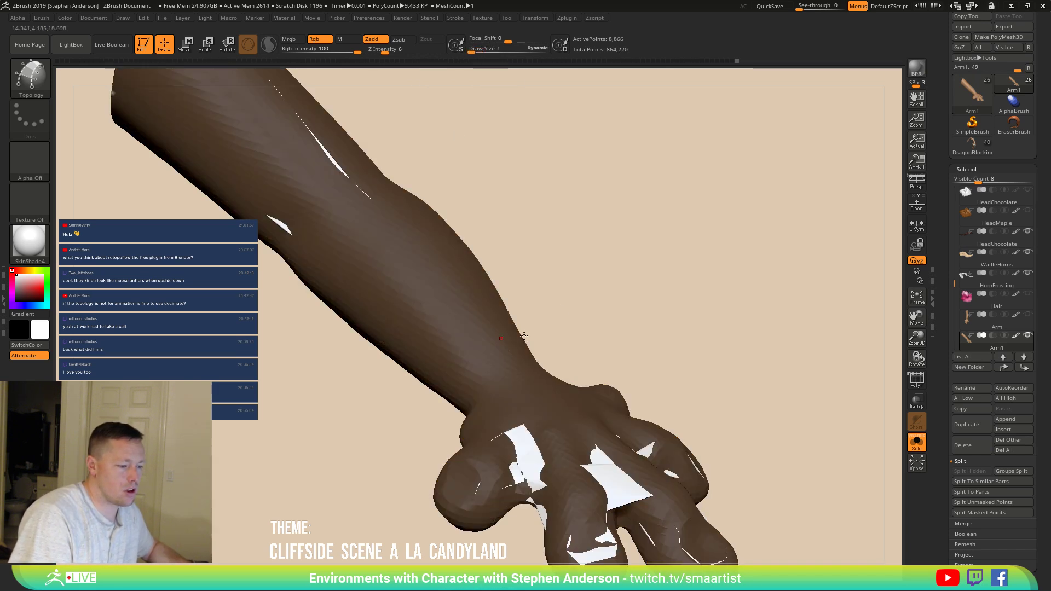
Step: Display the polyframe, split the unmasked points into a separate subtool and select that new low-poly subtool
{"action": "right_click_drag", "start_coordinate": [542, 367], "coordinate": [542, 393]}
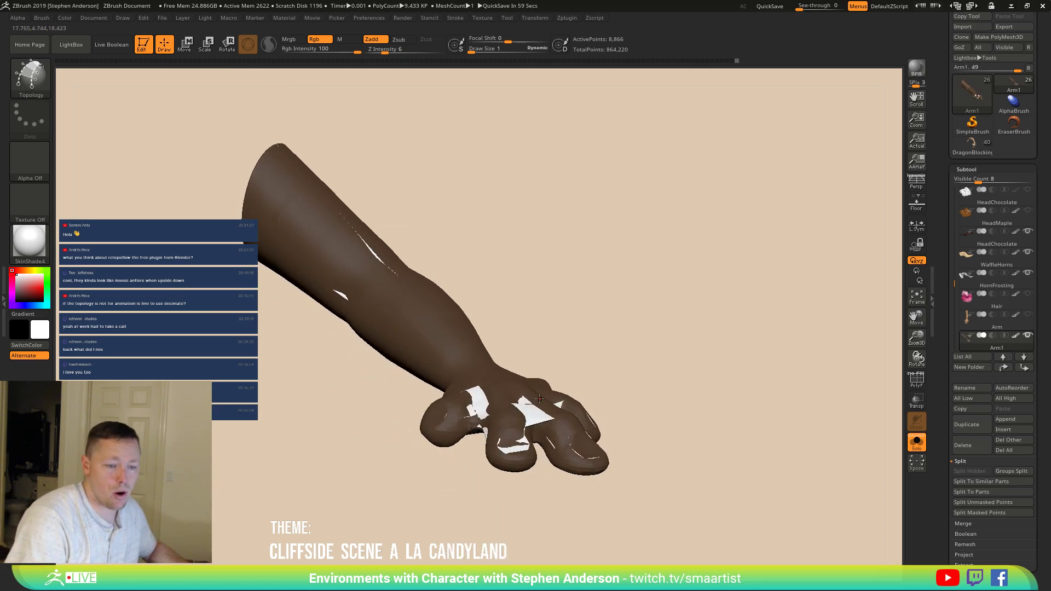
{"action": "mouse_move", "coordinate": [428, 414]}
{"action": "right_mouse_down", "text": "alt"}
{"action": "mouse_move", "coordinate": [515, 468]}
{"action": "mouse_move", "coordinate": [548, 418]}
{"action": "right_mouse_up", "text": "alt"}
{"action": "key", "text": "shift+f"}
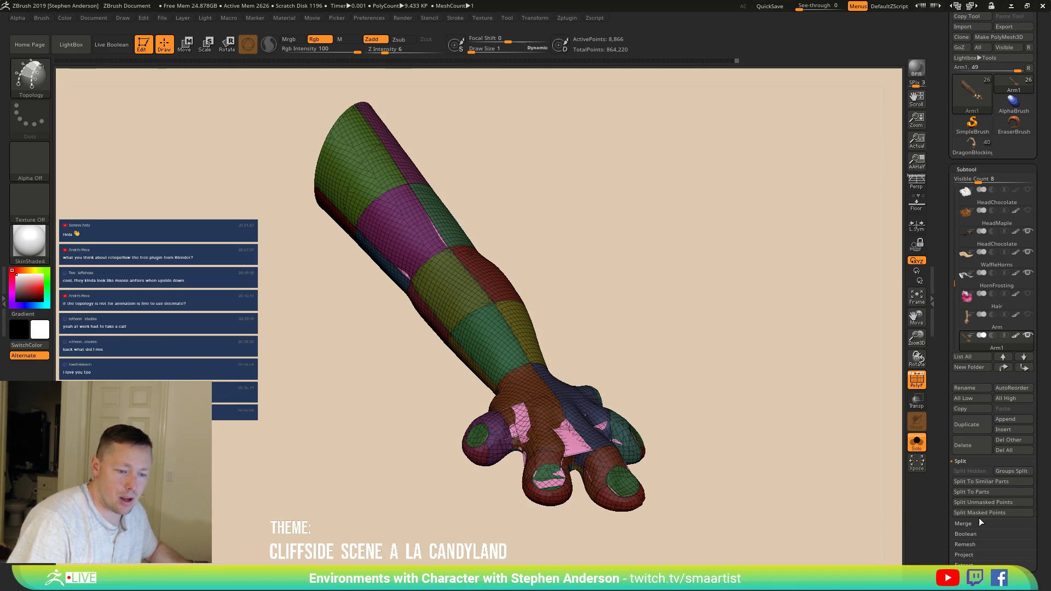
{"action": "left_click", "coordinate": [1008, 505]}
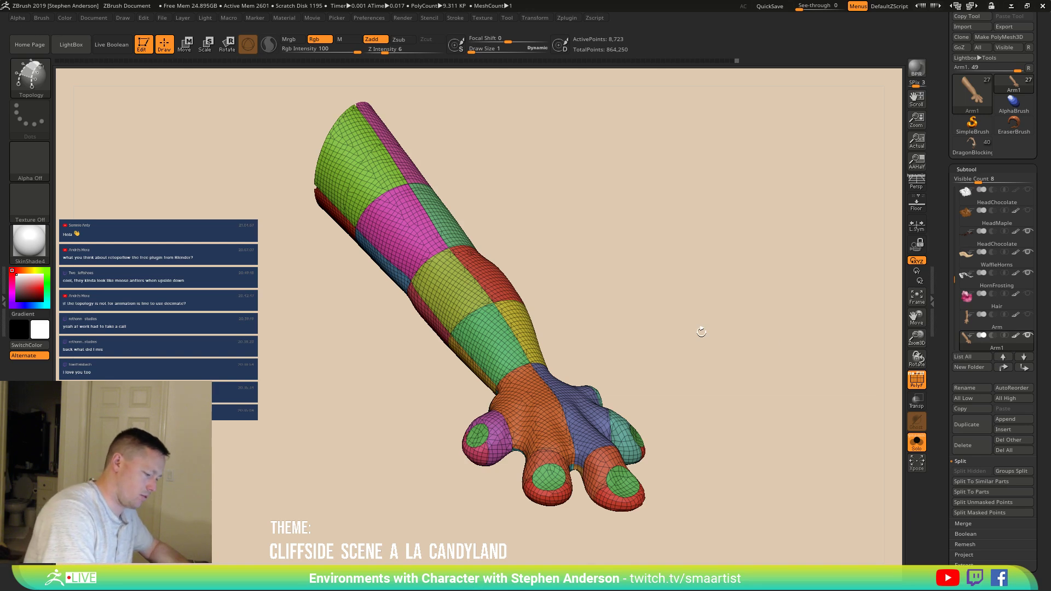
{"action": "key", "text": "Down"}
{"action": "mouse_move", "coordinate": [626, 351]}
{"action": "left_mouse_down"}
{"action": "mouse_move", "coordinate": [711, 312]}
{"action": "mouse_move", "coordinate": [432, 404]}
{"action": "mouse_move", "coordinate": [399, 438]}
{"action": "mouse_move", "coordinate": [416, 416]}
{"action": "mouse_move", "coordinate": [503, 484]}
{"action": "mouse_move", "coordinate": [393, 444]}
{"action": "mouse_move", "coordinate": [392, 508]}
{"action": "left_mouse_up"}
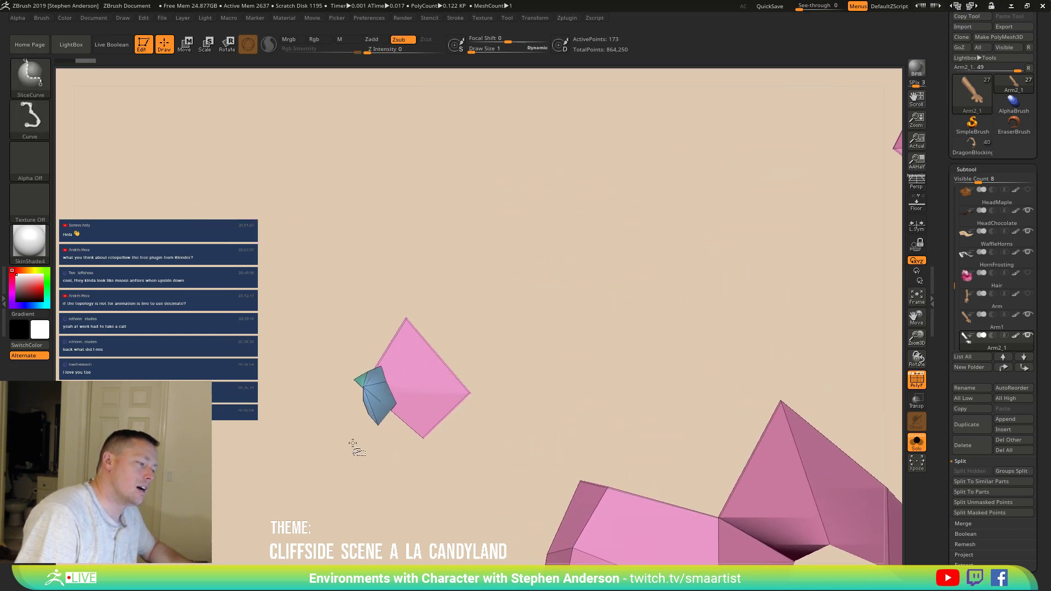
Step: Set the selection brush to SelectRect and hide the small stray blue and teal polygroups of the low-poly mesh
{"action": "left_click", "coordinate": [29, 82]}
{"action": "left_click", "coordinate": [87, 88]}
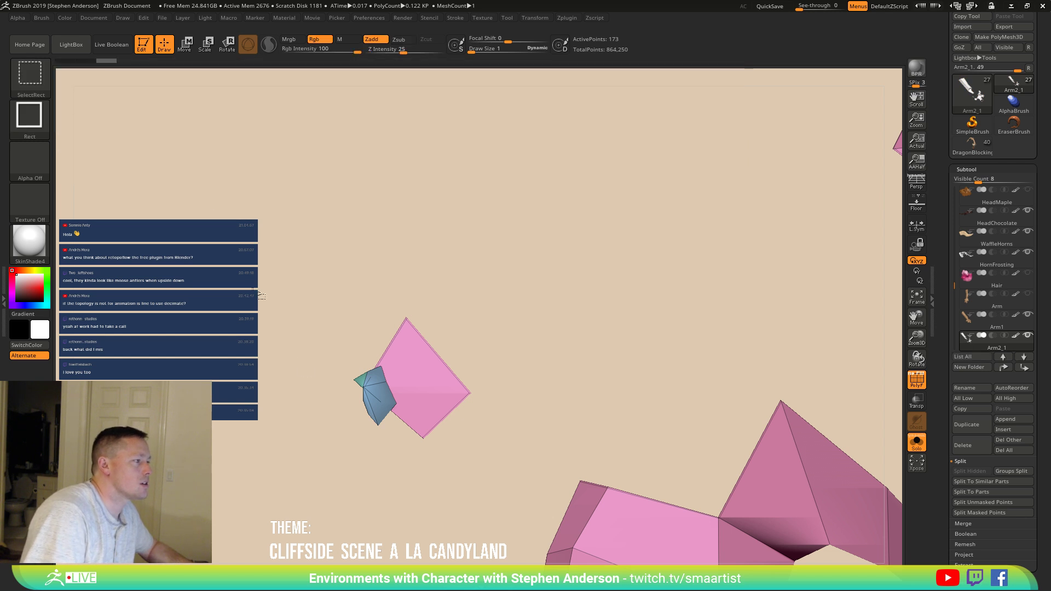
{"action": "left_click", "coordinate": [375, 420], "text": "ctrl+shift"}
{"action": "left_click", "coordinate": [363, 388], "text": "ctrl+shift"}
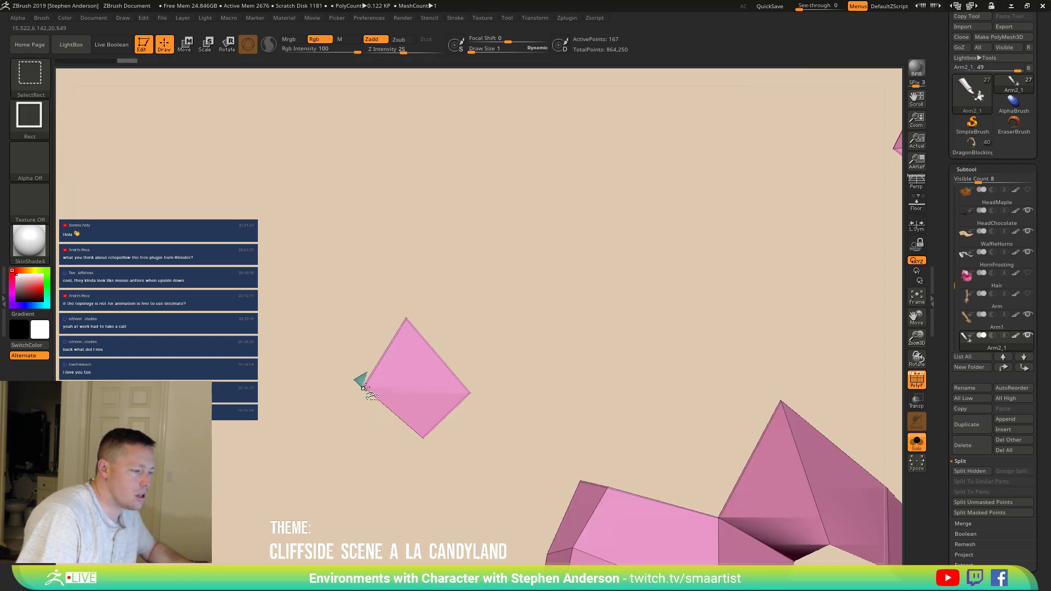
{"action": "left_click", "coordinate": [364, 388], "text": "ctrl+shift"}
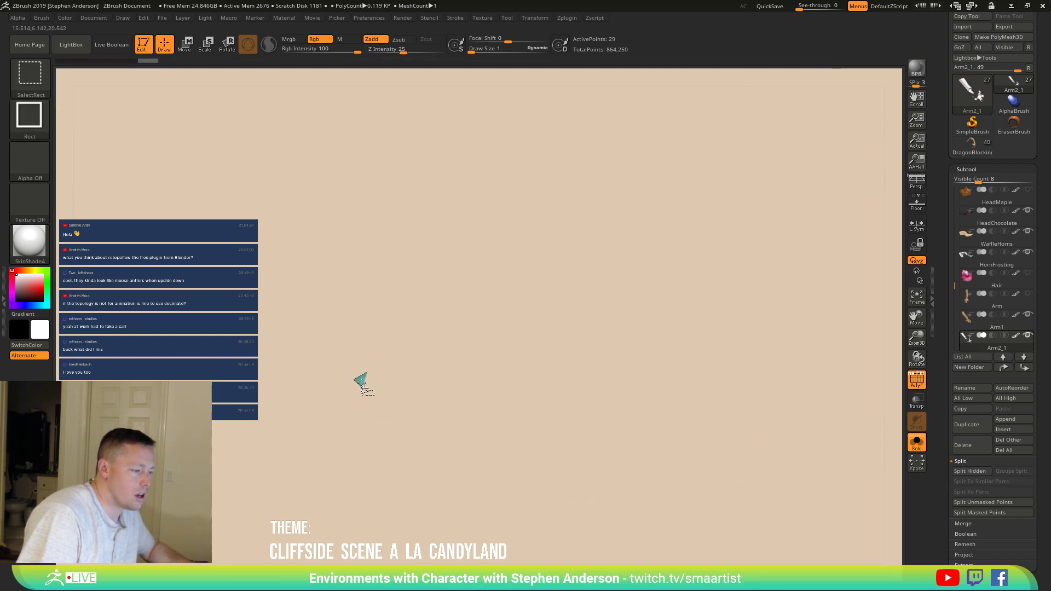
{"action": "left_click", "coordinate": [336, 440], "text": "ctrl+shift"}
{"action": "left_click", "coordinate": [425, 436], "text": "ctrl+shift"}
{"action": "mouse_move", "coordinate": [424, 471]}
{"action": "left_mouse_down"}
{"action": "mouse_move", "coordinate": [407, 397]}
{"action": "mouse_move", "coordinate": [446, 410]}
{"action": "mouse_move", "coordinate": [531, 313]}
{"action": "mouse_move", "coordinate": [389, 401]}
{"action": "mouse_move", "coordinate": [453, 329]}
{"action": "mouse_move", "coordinate": [403, 288]}
{"action": "mouse_move", "coordinate": [394, 371]}
{"action": "mouse_move", "coordinate": [442, 372]}
{"action": "left_mouse_up"}
Step: Return to the Topology brush and delete the hidden stray polygons from the low-poly arm mesh
{"action": "key", "text": "b"}
{"action": "key", "text": "t"}
{"action": "key", "text": "o"}
{"action": "left_click", "coordinate": [994, 581]}
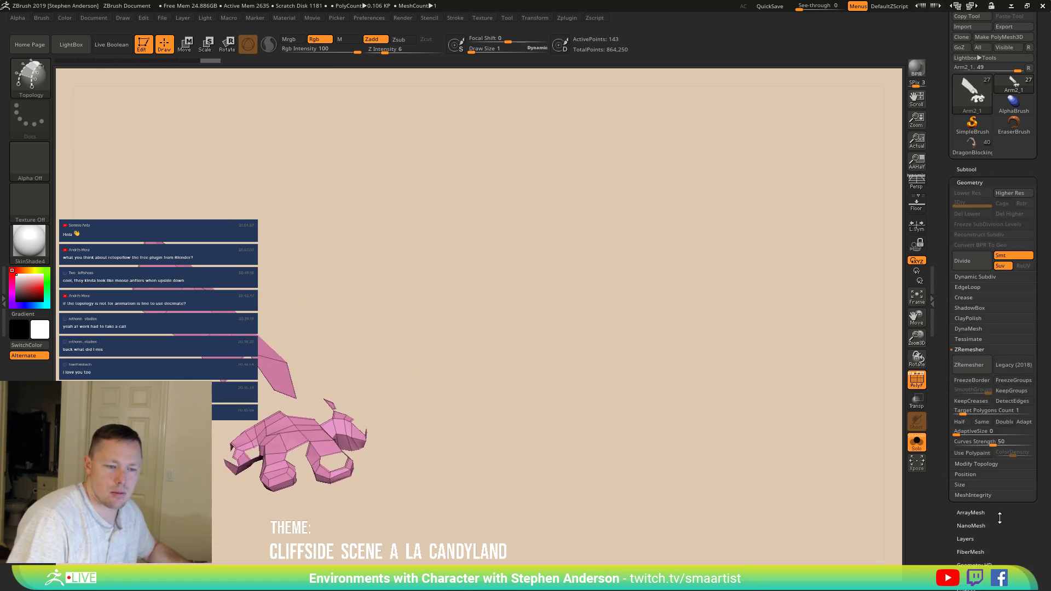
{"action": "left_click", "coordinate": [978, 464]}
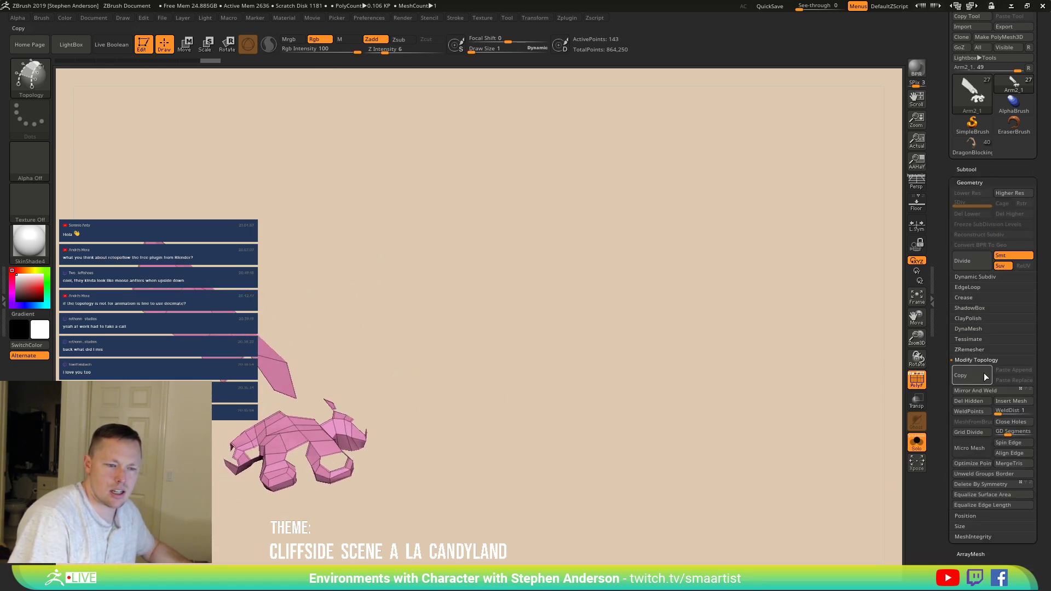
Step: Switch to the ZModeler brush, set its edge action to Bridge and bridge the open hole at the tip of one finger
{"action": "mouse_move", "coordinate": [350, 437]}
{"action": "right_mouse_down"}
{"action": "mouse_move", "coordinate": [342, 476]}
{"action": "mouse_move", "coordinate": [369, 366]}
{"action": "mouse_move", "coordinate": [401, 452]}
{"action": "mouse_move", "coordinate": [369, 422]}
{"action": "right_mouse_up"}
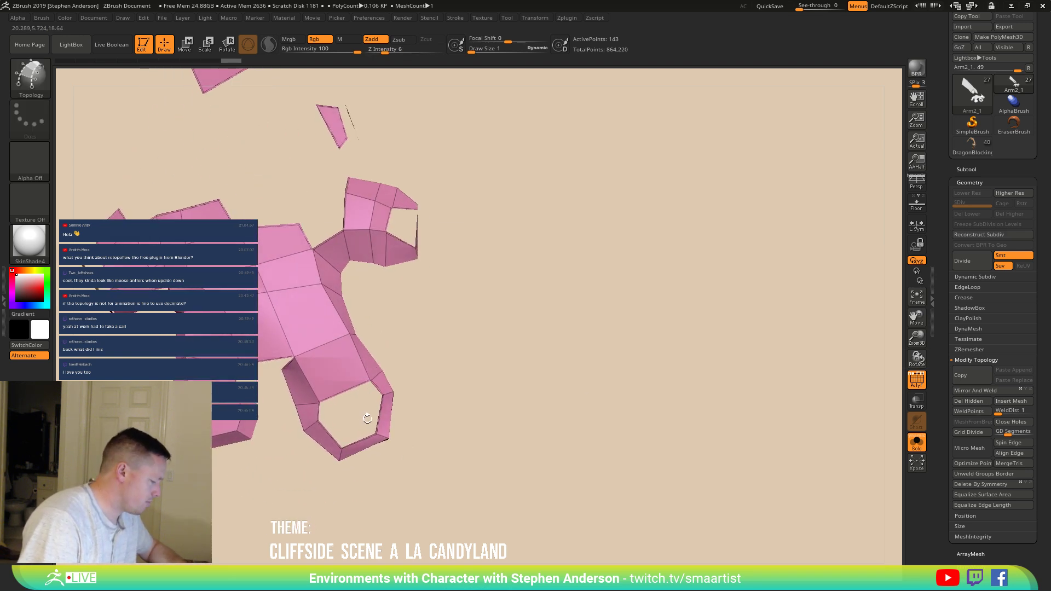
{"action": "key", "text": "b"}
{"action": "key", "text": "z"}
{"action": "key", "text": "m"}
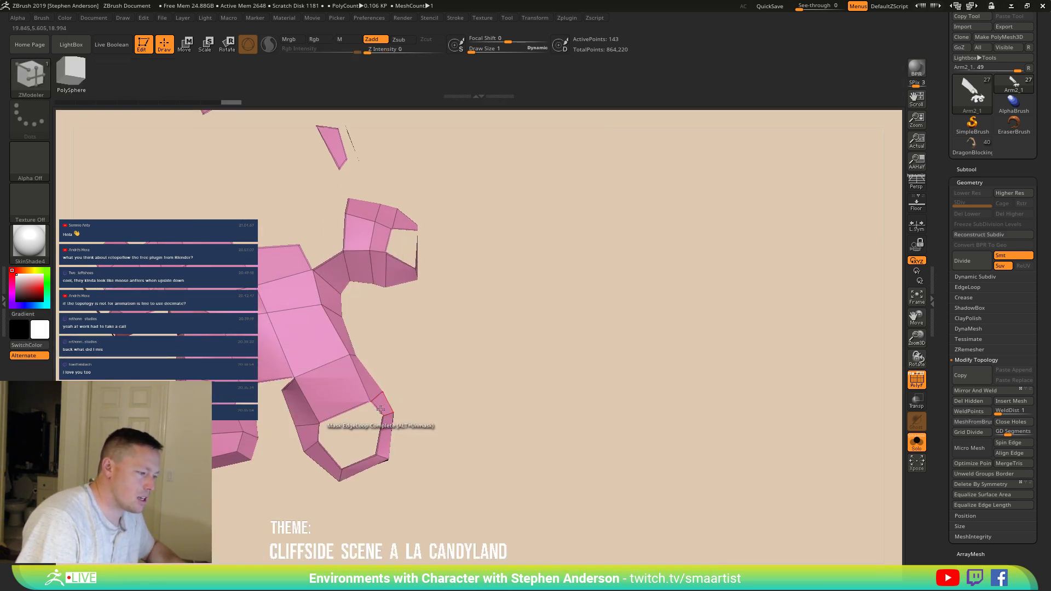
{"action": "key", "text": "space"}
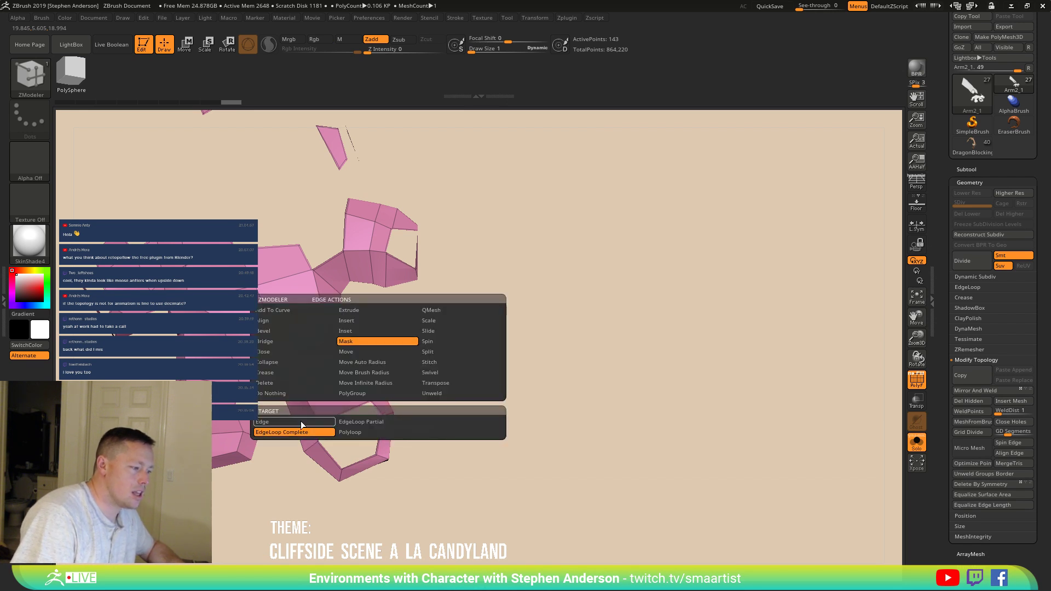
{"action": "left_click", "coordinate": [272, 341]}
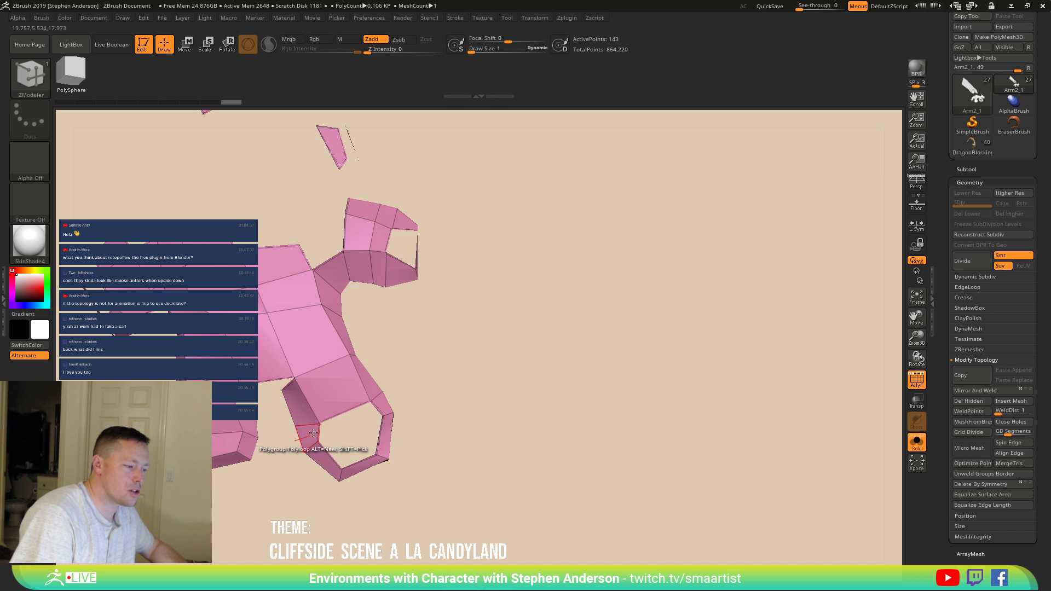
{"action": "left_click", "coordinate": [338, 454]}
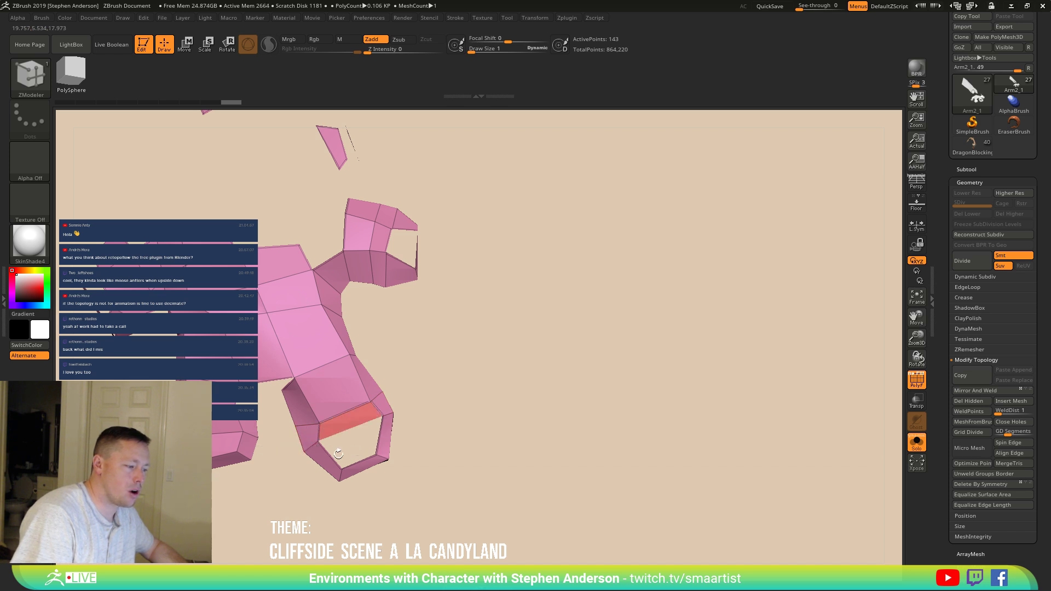
{"action": "left_click", "coordinate": [381, 445]}
{"action": "left_click", "coordinate": [382, 440]}
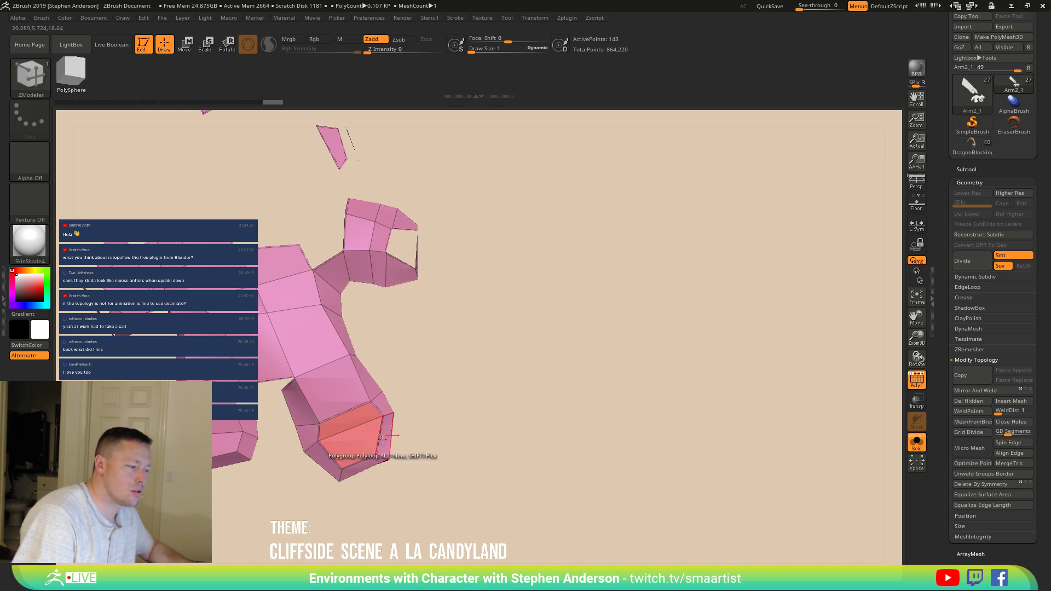
{"action": "mouse_move", "coordinate": [298, 448]}
{"action": "left_mouse_down"}
{"action": "mouse_move", "coordinate": [273, 392]}
{"action": "mouse_move", "coordinate": [319, 416]}
{"action": "left_mouse_up"}
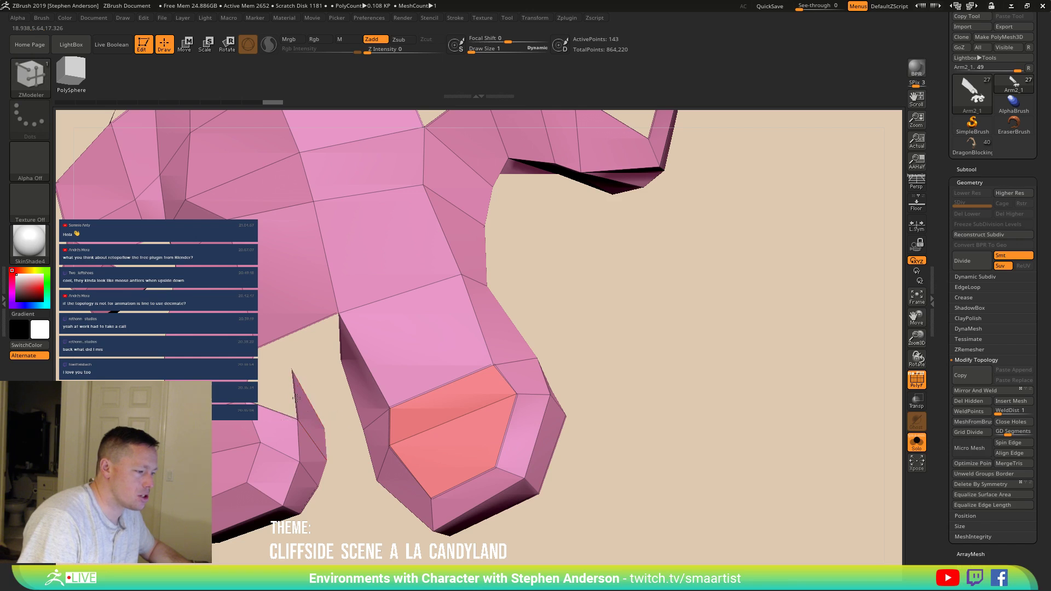
Step: Bridge a narrow strip of polygons between the bases of the two adjacent fingers
{"action": "left_click", "coordinate": [270, 381]}
{"action": "left_click_drag", "start_coordinate": [313, 395], "coordinate": [473, 329]}
{"action": "left_click", "coordinate": [307, 478]}
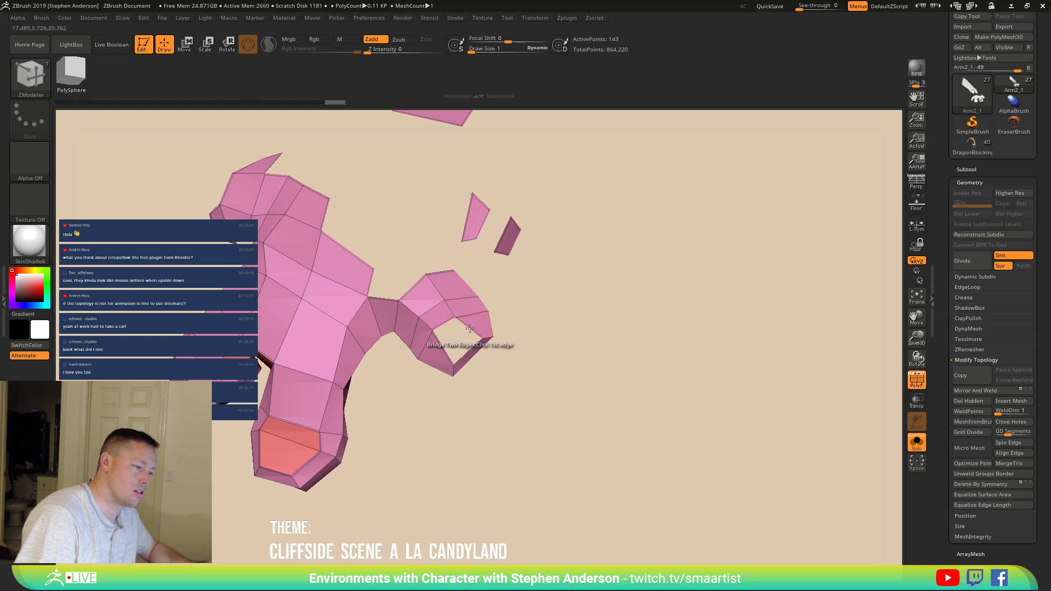
Step: Bridge the opposite edges of the open holes in the remaining fingertips
{"action": "mouse_move", "coordinate": [433, 364]}
{"action": "left_mouse_down"}
{"action": "mouse_move", "coordinate": [370, 296]}
{"action": "mouse_move", "coordinate": [314, 340]}
{"action": "left_mouse_up"}
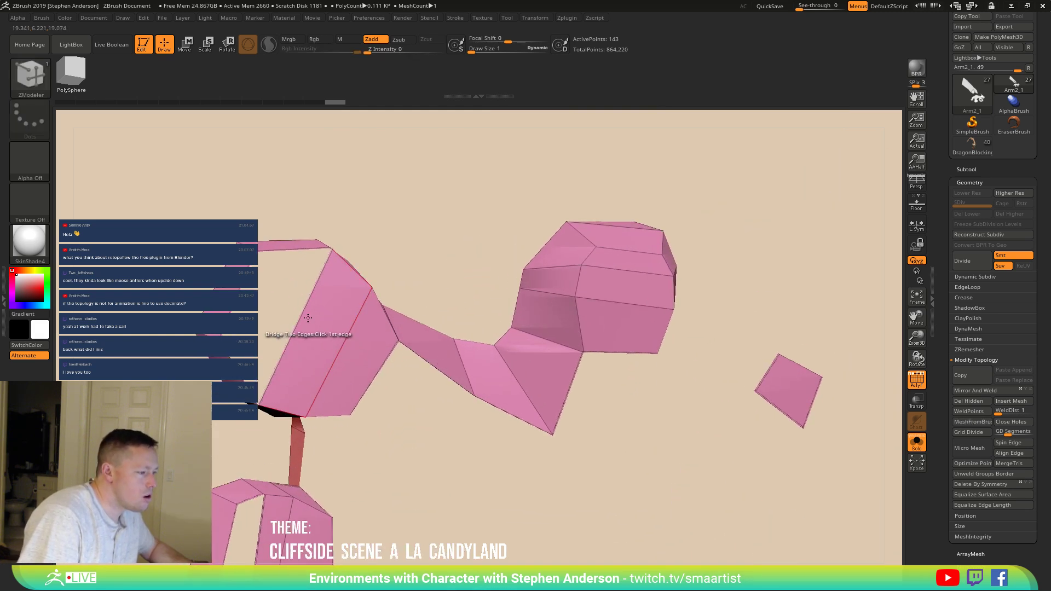
{"action": "right_click_drag", "start_coordinate": [256, 339], "coordinate": [346, 184], "text": "alt"}
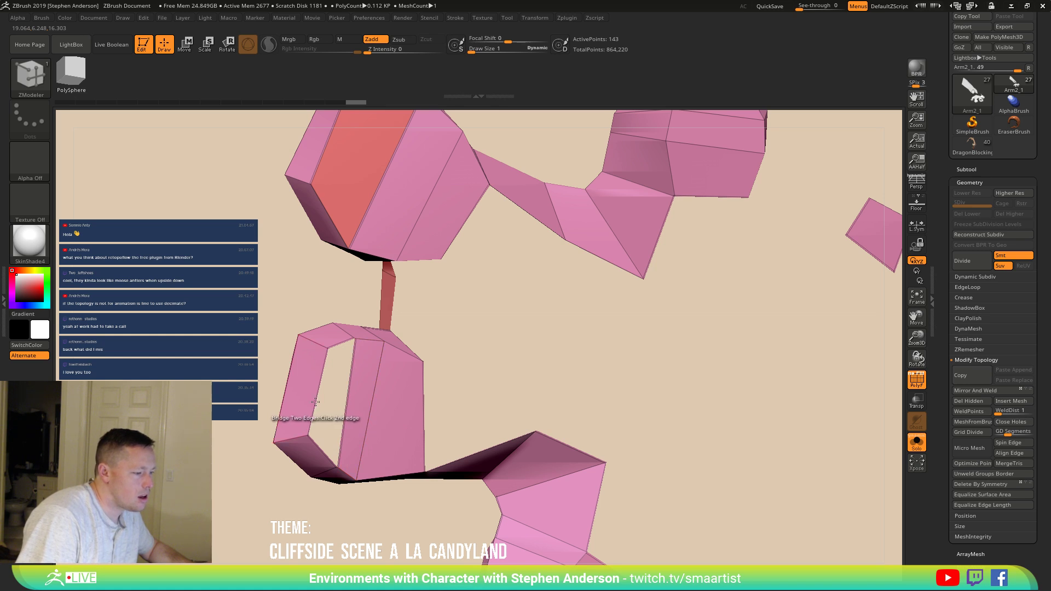
{"action": "left_click", "coordinate": [347, 401]}
{"action": "right_click_drag", "start_coordinate": [356, 394], "coordinate": [527, 313], "text": "ctrl"}
{"action": "left_click", "coordinate": [469, 439]}
{"action": "left_click", "coordinate": [500, 396]}
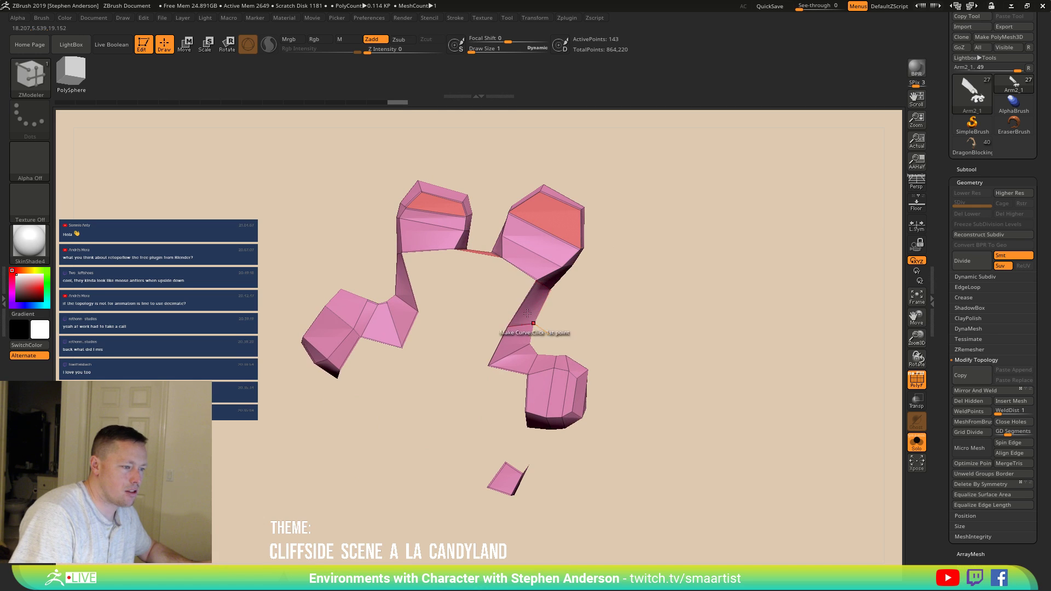
Step: Bridge the wide gap between the two fingers on the hand's underside and insert two edge loops across the new polygon
{"action": "left_click", "coordinate": [411, 290]}
{"action": "mouse_move", "coordinate": [411, 291]}
{"action": "right_mouse_down"}
{"action": "mouse_move", "coordinate": [433, 284]}
{"action": "mouse_move", "coordinate": [419, 306]}
{"action": "mouse_move", "coordinate": [474, 291]}
{"action": "right_mouse_up"}
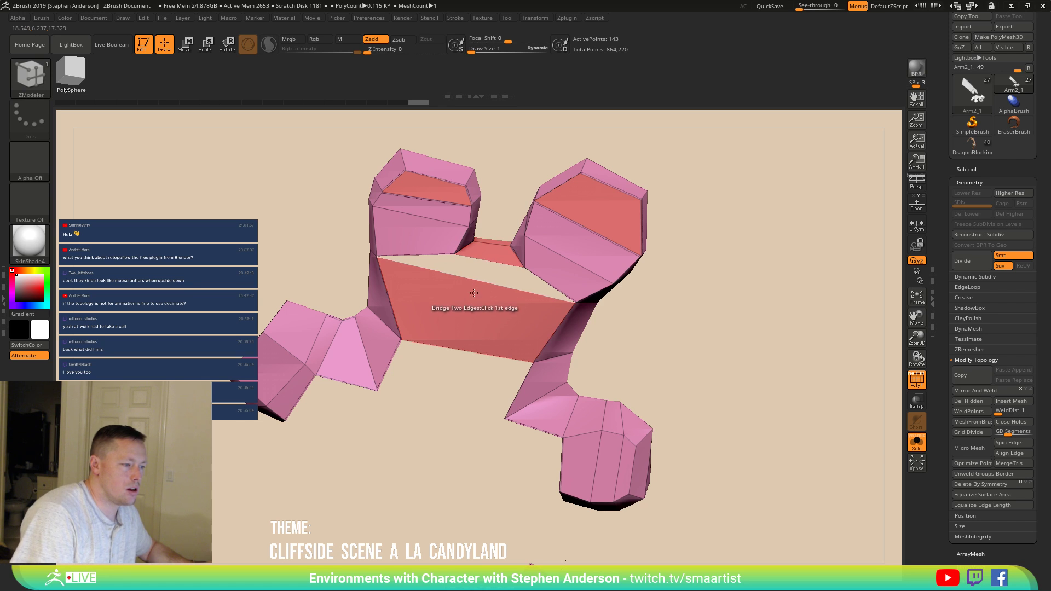
{"action": "key", "text": "space"}
{"action": "left_click", "coordinate": [429, 287]}
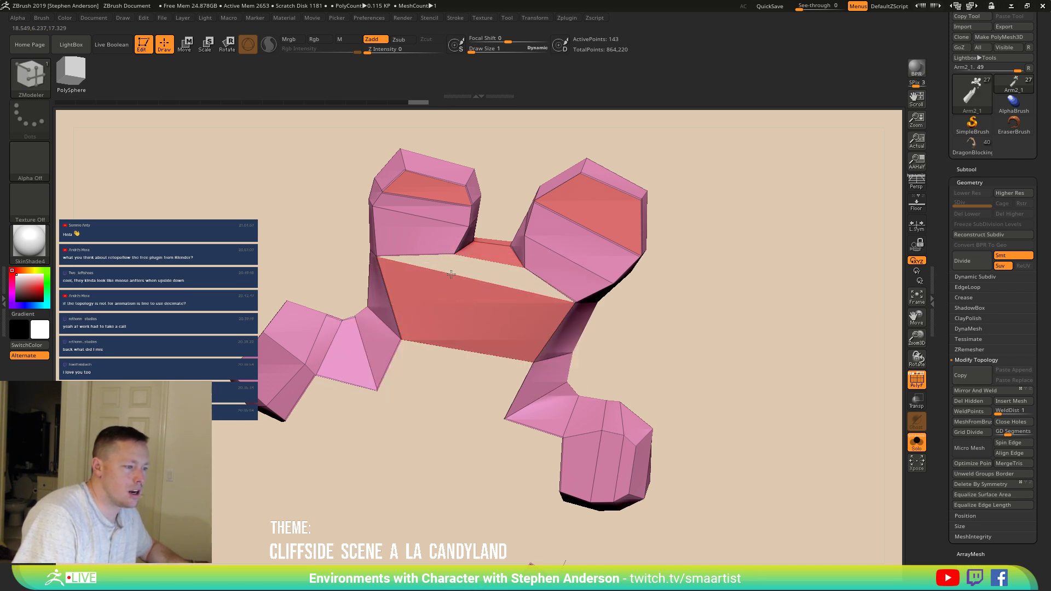
{"action": "left_click", "coordinate": [443, 346]}
{"action": "left_click", "coordinate": [485, 353]}
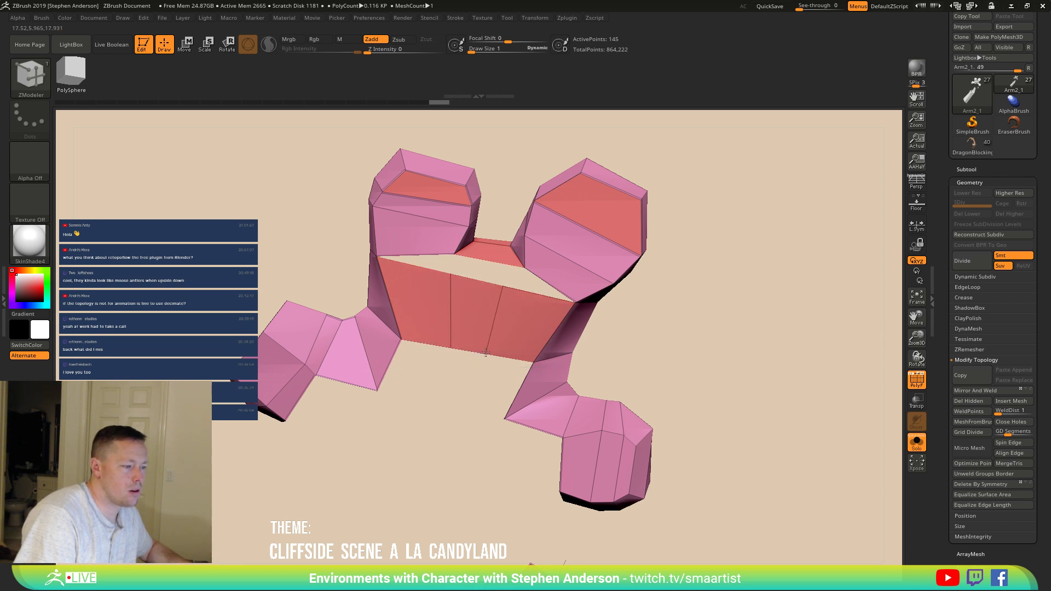
Step: Set the ZModeler point action to Stitch and stitch the two new edge-loop points to the corners at the finger bases
{"action": "left_click", "coordinate": [483, 347]}
{"action": "key", "text": "space"}
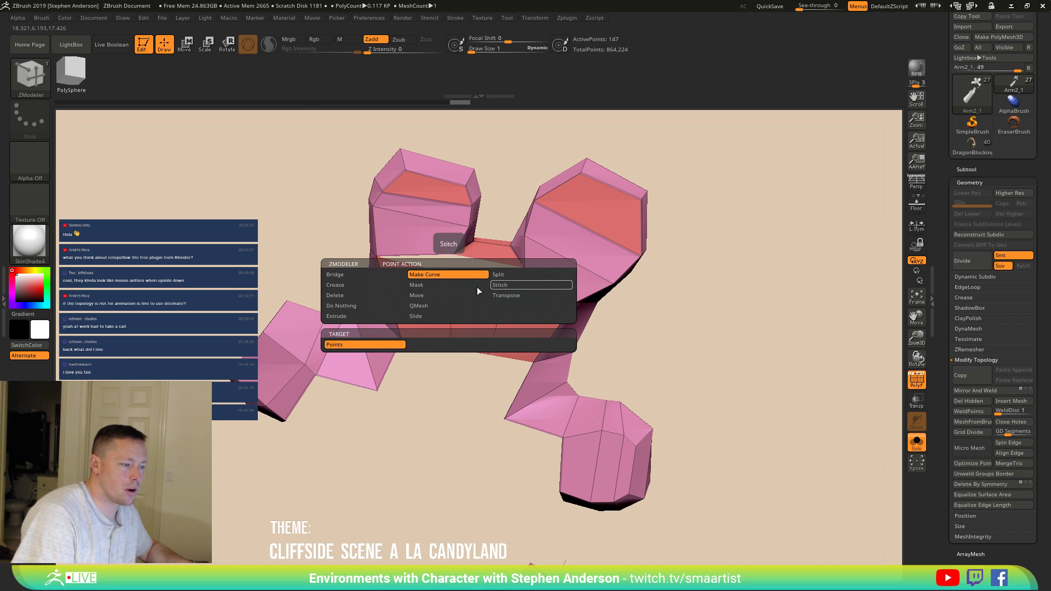
{"action": "left_click", "coordinate": [514, 284]}
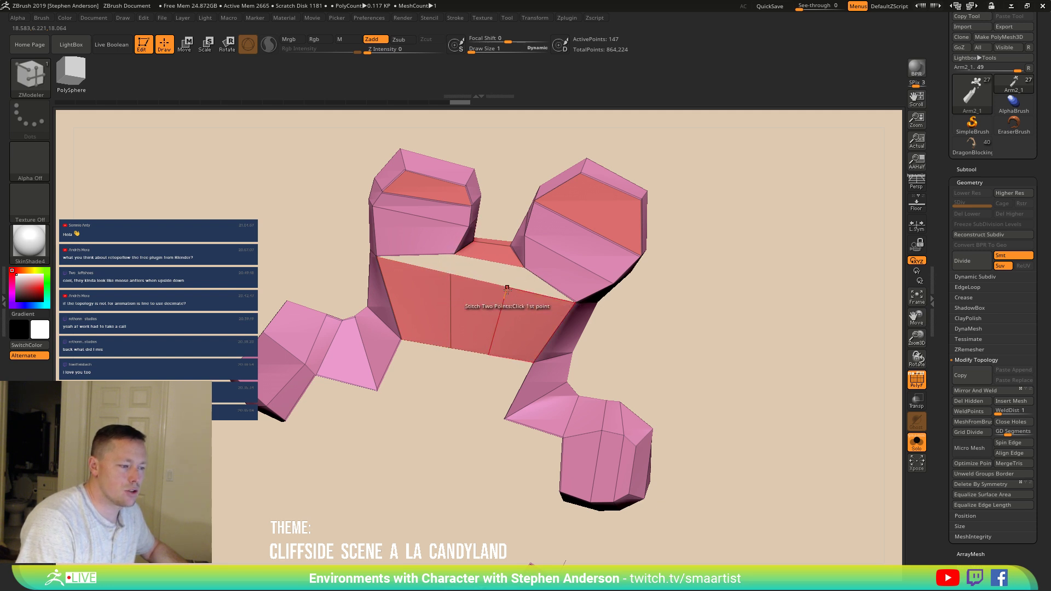
{"action": "left_click_drag", "start_coordinate": [418, 270], "coordinate": [421, 290]}
{"action": "mouse_move", "coordinate": [420, 291]}
{"action": "right_mouse_down"}
{"action": "mouse_move", "coordinate": [457, 279]}
{"action": "mouse_move", "coordinate": [464, 305]}
{"action": "mouse_move", "coordinate": [575, 332]}
{"action": "mouse_move", "coordinate": [520, 307]}
{"action": "mouse_move", "coordinate": [514, 370]}
{"action": "mouse_move", "coordinate": [485, 330]}
{"action": "mouse_move", "coordinate": [480, 268]}
{"action": "mouse_move", "coordinate": [452, 278]}
{"action": "right_mouse_up"}
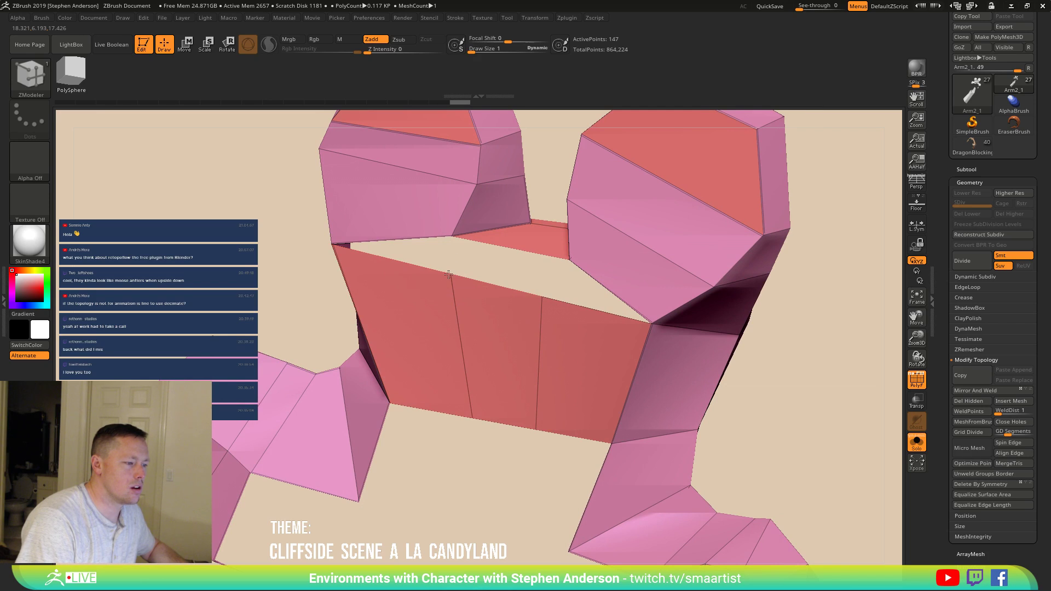
{"action": "left_click", "coordinate": [451, 235]}
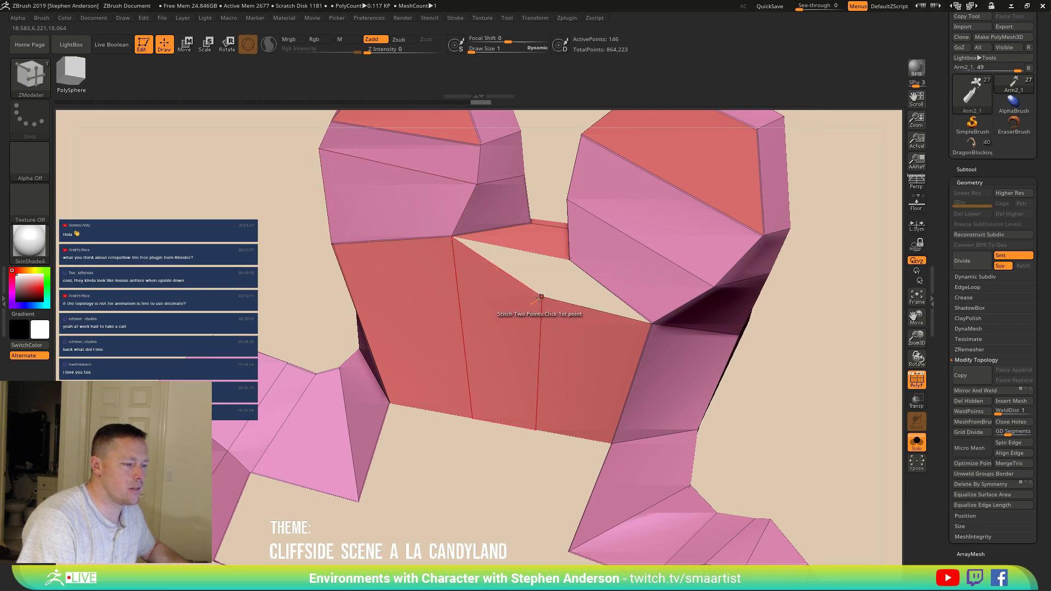
{"action": "left_click", "coordinate": [570, 260]}
Step: Set the edge action back to Bridge and bridge the edges of the remaining gap beside the neighbouring finger
{"action": "mouse_move", "coordinate": [570, 260]}
{"action": "right_mouse_down"}
{"action": "mouse_move", "coordinate": [606, 280]}
{"action": "mouse_move", "coordinate": [535, 159]}
{"action": "mouse_move", "coordinate": [562, 321]}
{"action": "mouse_move", "coordinate": [448, 326]}
{"action": "mouse_move", "coordinate": [499, 328]}
{"action": "mouse_move", "coordinate": [470, 352]}
{"action": "mouse_move", "coordinate": [464, 272]}
{"action": "mouse_move", "coordinate": [524, 247]}
{"action": "mouse_move", "coordinate": [539, 334]}
{"action": "mouse_move", "coordinate": [476, 277]}
{"action": "right_mouse_up"}
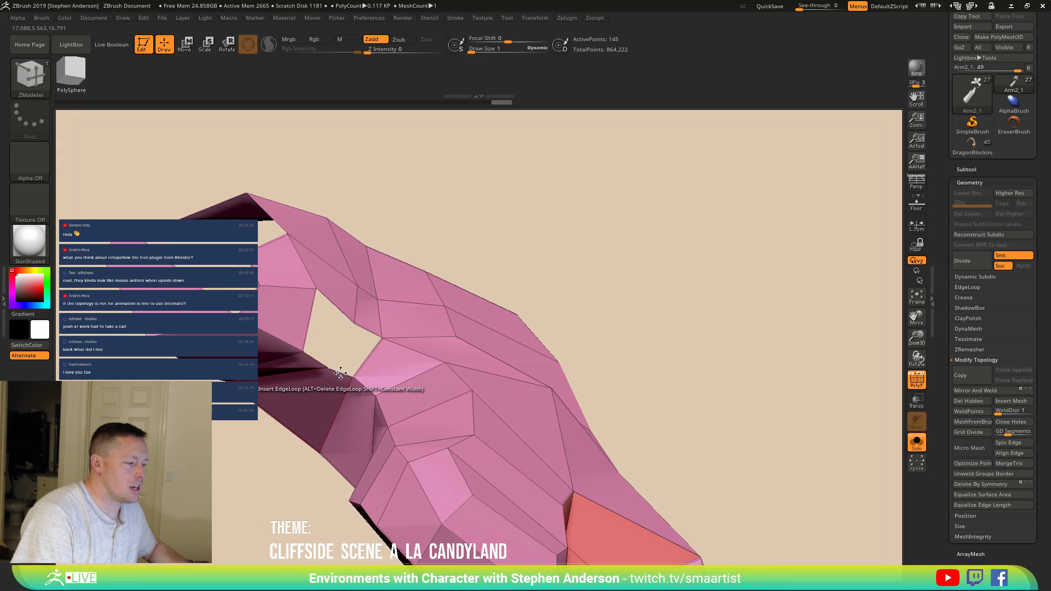
{"action": "key", "text": "space"}
{"action": "left_click", "coordinate": [253, 341]}
{"action": "right_click_drag", "start_coordinate": [368, 386], "coordinate": [340, 375]}
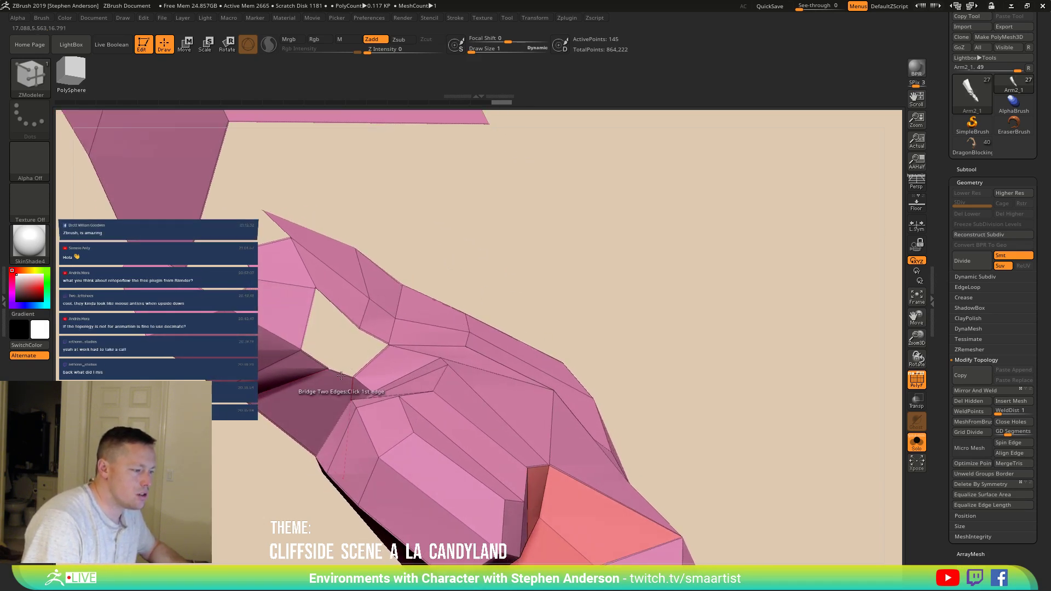
{"action": "left_click", "coordinate": [371, 338]}
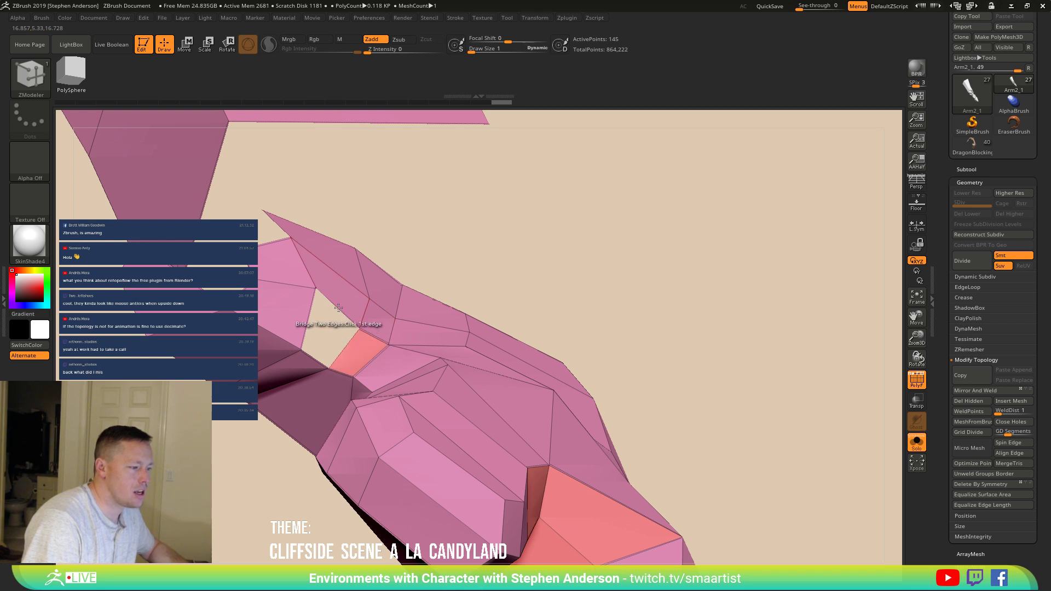
{"action": "left_click", "coordinate": [353, 323]}
{"action": "mouse_move", "coordinate": [358, 327]}
{"action": "right_mouse_down"}
{"action": "mouse_move", "coordinate": [393, 335]}
{"action": "mouse_move", "coordinate": [373, 351]}
{"action": "mouse_move", "coordinate": [342, 344]}
{"action": "mouse_move", "coordinate": [385, 383]}
{"action": "mouse_move", "coordinate": [373, 383]}
{"action": "right_mouse_up"}
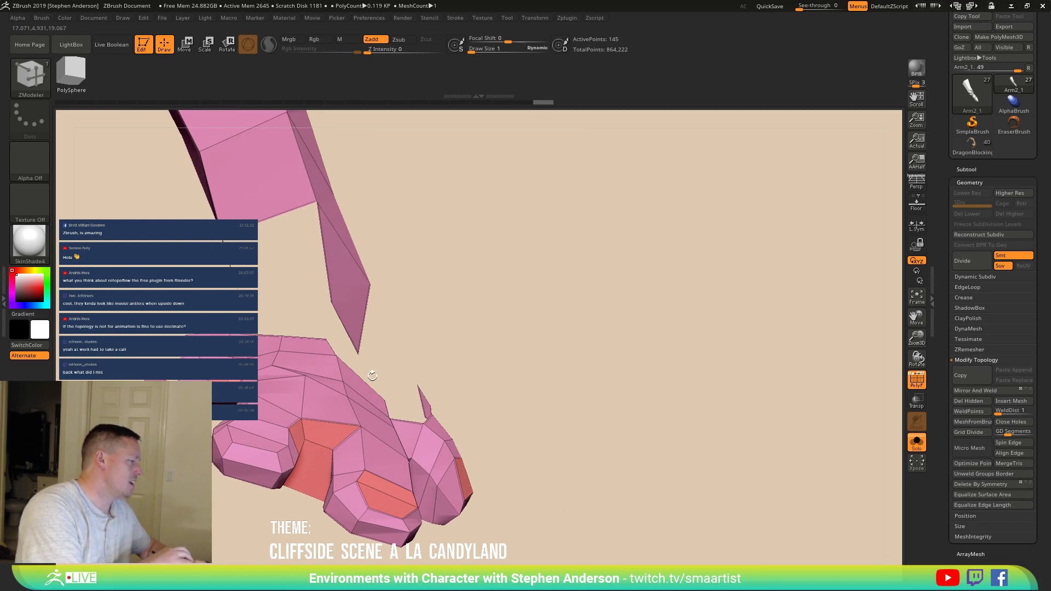
Step: Turn Solo off to compare the low-poly hand with the sculpted character, and isolate the low-poly mesh again
{"action": "right_click_drag", "start_coordinate": [407, 388], "coordinate": [332, 470]}
{"action": "left_click", "coordinate": [917, 443]}
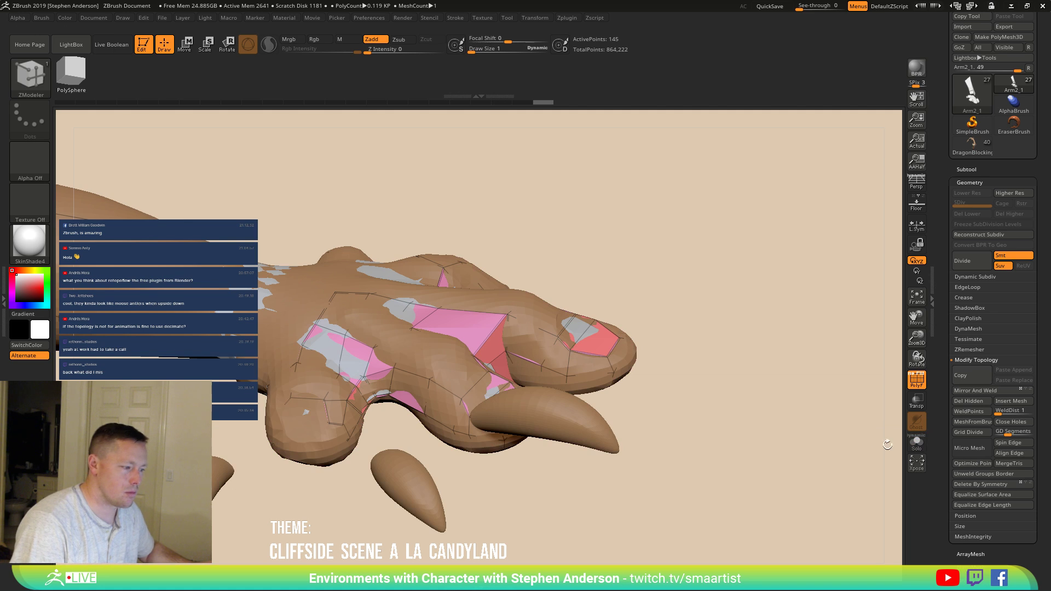
{"action": "right_click_drag", "start_coordinate": [342, 403], "coordinate": [365, 379]}
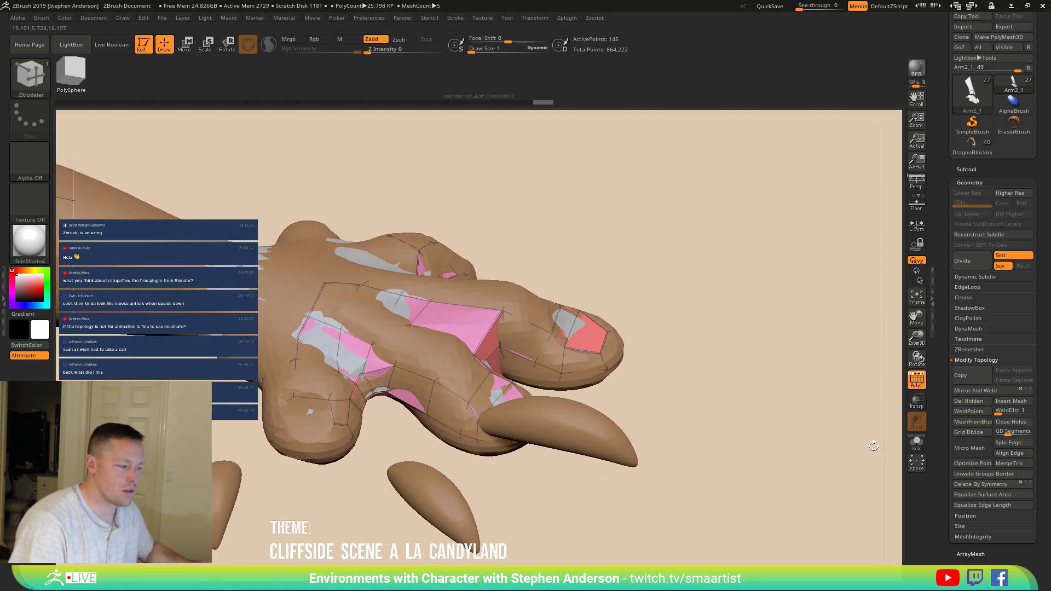
{"action": "left_click", "coordinate": [916, 442]}
Step: Set the draw size to 124, switch to the Move brush and adjust the points of the low-poly fingers from several angles
{"action": "right_click_drag", "start_coordinate": [569, 397], "coordinate": [377, 380]}
{"action": "key", "text": "space"}
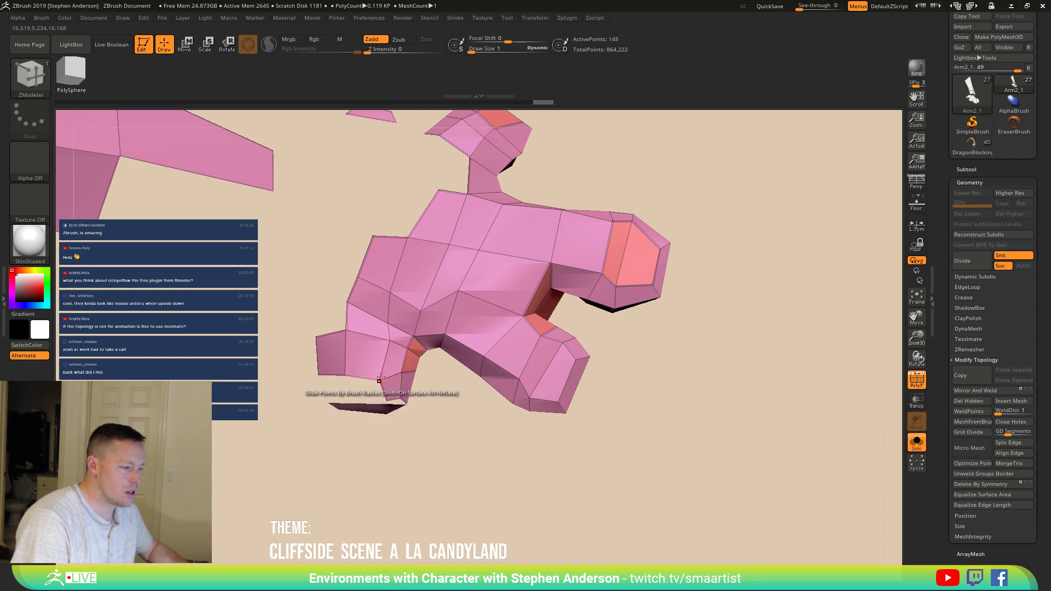
{"action": "key", "text": "s"}
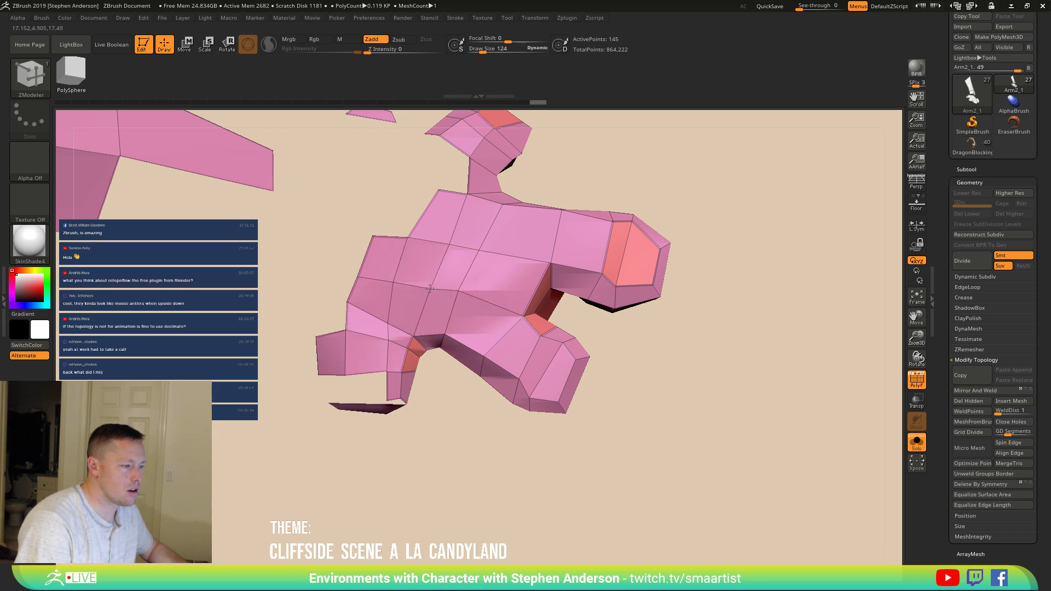
{"action": "mouse_move", "coordinate": [481, 242]}
{"action": "right_mouse_down", "text": "alt"}
{"action": "mouse_move", "coordinate": [380, 362]}
{"action": "mouse_move", "coordinate": [402, 277]}
{"action": "mouse_move", "coordinate": [389, 305]}
{"action": "right_mouse_up", "text": "alt"}
{"action": "key", "text": "b"}
{"action": "key", "text": "m"}
{"action": "key", "text": "v"}
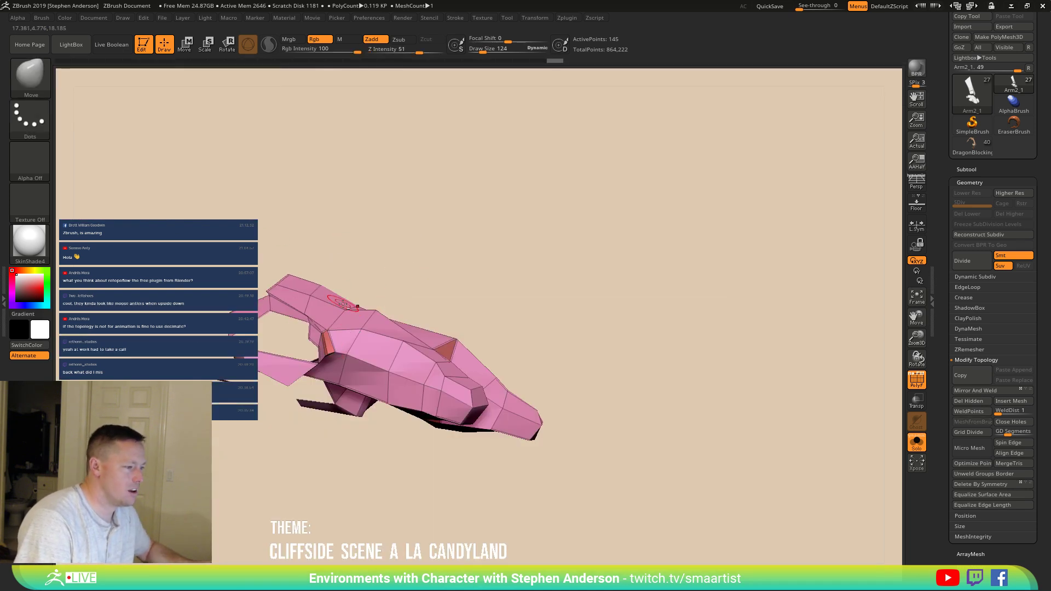
{"action": "mouse_move", "coordinate": [369, 312]}
{"action": "right_mouse_down"}
{"action": "mouse_move", "coordinate": [360, 323]}
{"action": "mouse_move", "coordinate": [415, 341]}
{"action": "mouse_move", "coordinate": [430, 367]}
{"action": "mouse_move", "coordinate": [394, 351]}
{"action": "mouse_move", "coordinate": [305, 352]}
{"action": "mouse_move", "coordinate": [333, 337]}
{"action": "right_mouse_up"}
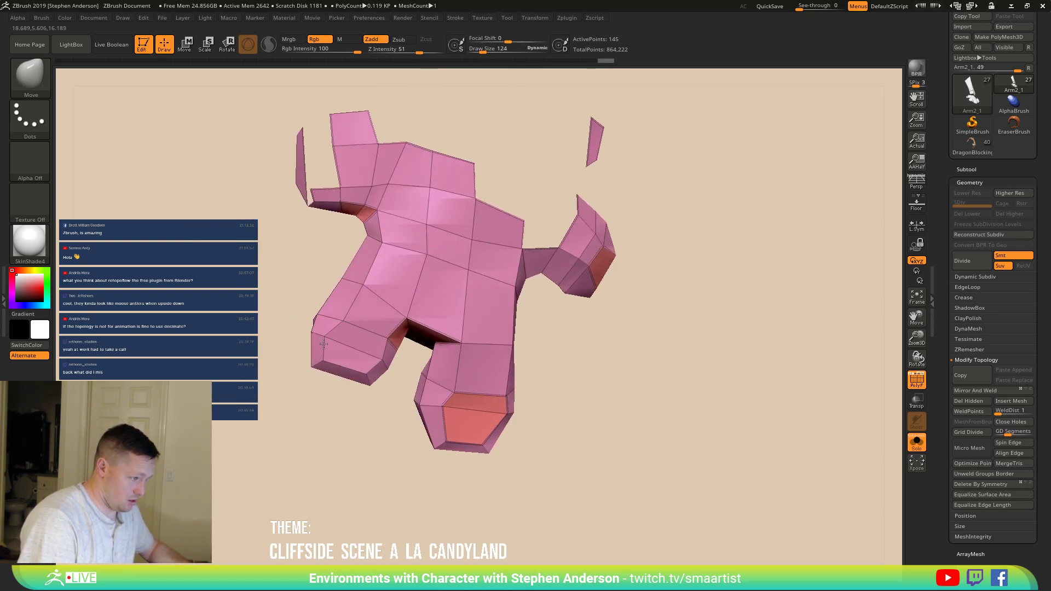
{"action": "mouse_move", "coordinate": [413, 301]}
{"action": "right_mouse_down"}
{"action": "mouse_move", "coordinate": [473, 306]}
{"action": "mouse_move", "coordinate": [547, 354]}
{"action": "mouse_move", "coordinate": [392, 347]}
{"action": "mouse_move", "coordinate": [424, 359]}
{"action": "mouse_move", "coordinate": [478, 316]}
{"action": "right_mouse_up"}
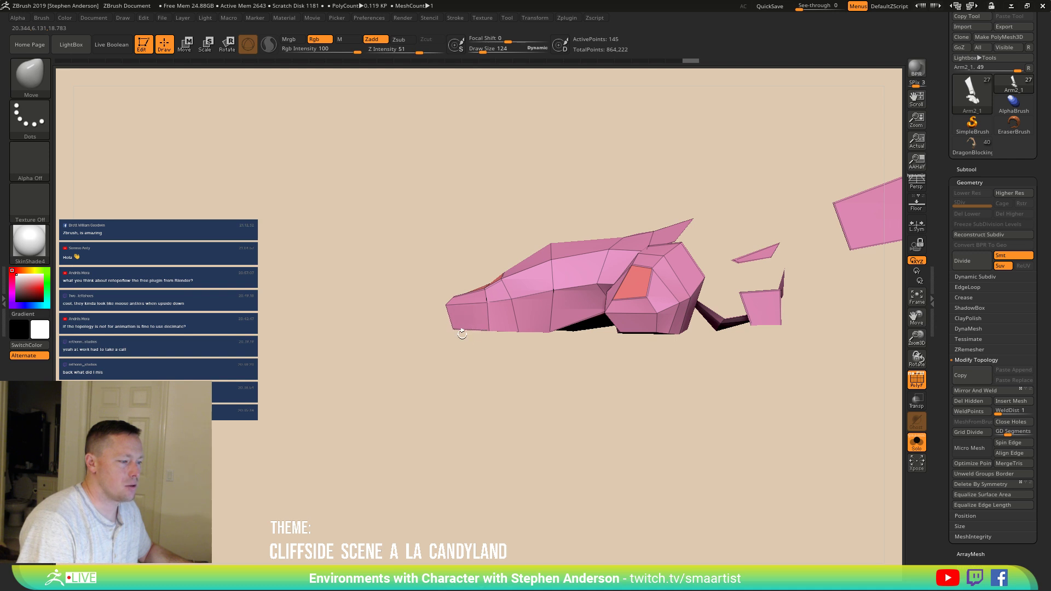
{"action": "right_click_drag", "start_coordinate": [465, 334], "coordinate": [534, 323]}
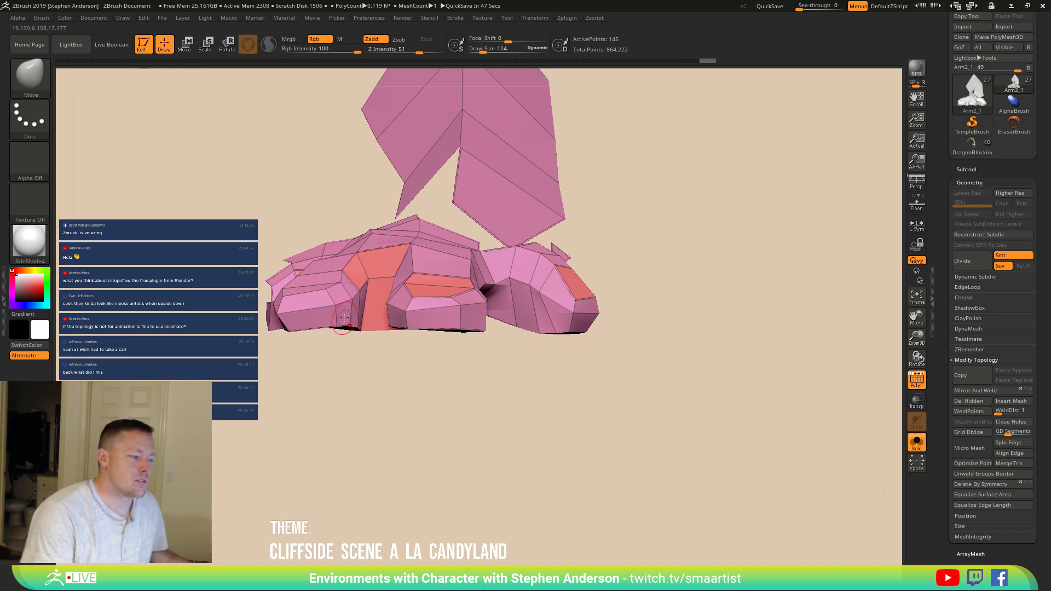
Step: Mask the hand except for one finger, set the draw size to 380, and reshape and smooth that finger
{"action": "key", "text": "s"}
{"action": "left_click_drag", "start_coordinate": [348, 322], "coordinate": [352, 323]}
{"action": "key", "text": "s"}
{"action": "mouse_move", "coordinate": [678, 459]}
{"action": "left_mouse_down", "text": "ctrl"}
{"action": "mouse_move", "coordinate": [603, 356]}
{"action": "mouse_move", "coordinate": [372, 148]}
{"action": "mouse_move", "coordinate": [371, 175]}
{"action": "left_mouse_up", "text": "ctrl"}
{"action": "left_click_drag", "start_coordinate": [363, 293], "coordinate": [438, 303]}
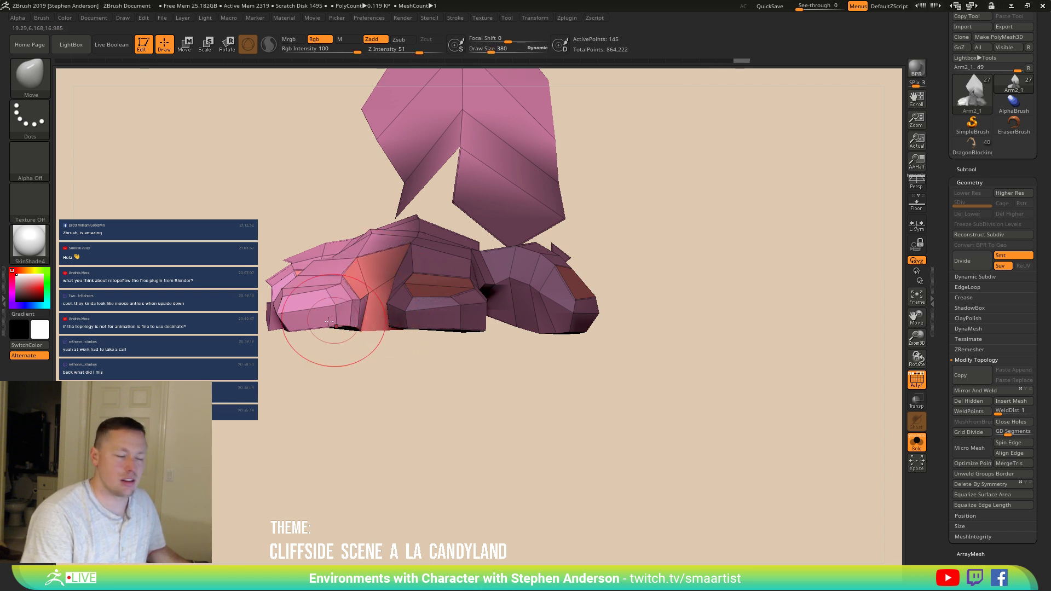
{"action": "left_click_drag", "start_coordinate": [344, 318], "coordinate": [342, 322]}
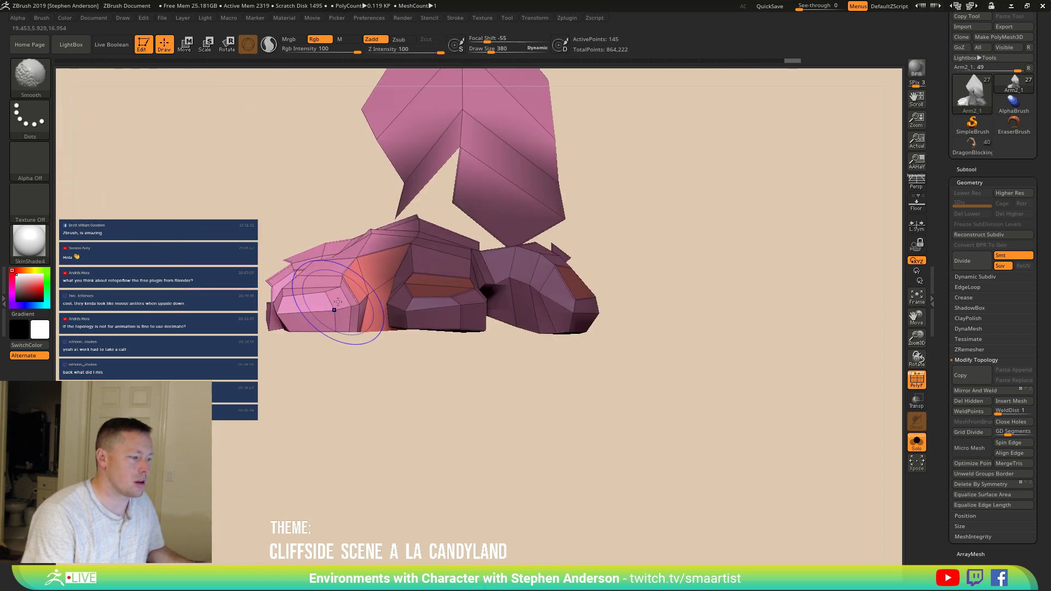
{"action": "left_click_drag", "start_coordinate": [345, 307], "coordinate": [340, 298]}
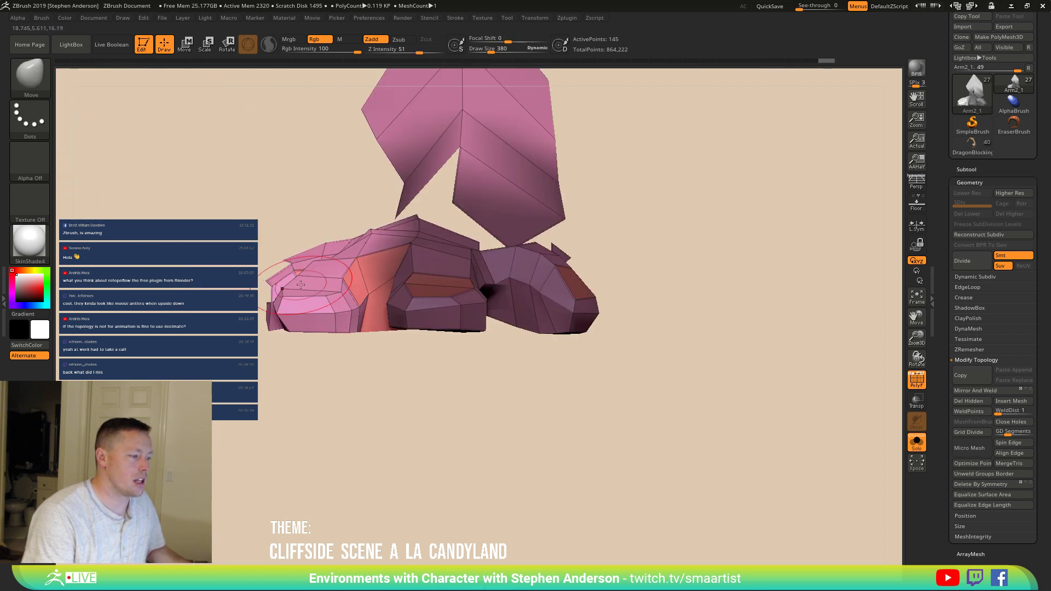
Step: Set the draw size to 219, check the reshaped finger from several angles, and clear the mask from the hand
{"action": "mouse_move", "coordinate": [308, 282]}
{"action": "right_mouse_down"}
{"action": "mouse_move", "coordinate": [416, 290]}
{"action": "mouse_move", "coordinate": [368, 299]}
{"action": "right_mouse_up"}
{"action": "key", "text": "shift"}
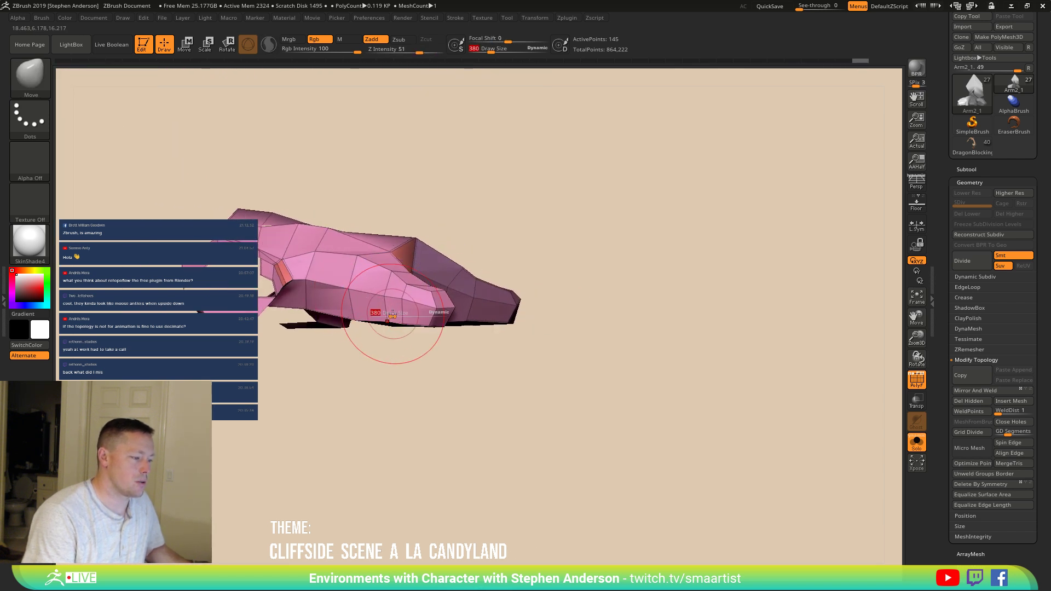
{"action": "left_click_drag", "start_coordinate": [388, 316], "coordinate": [386, 319]}
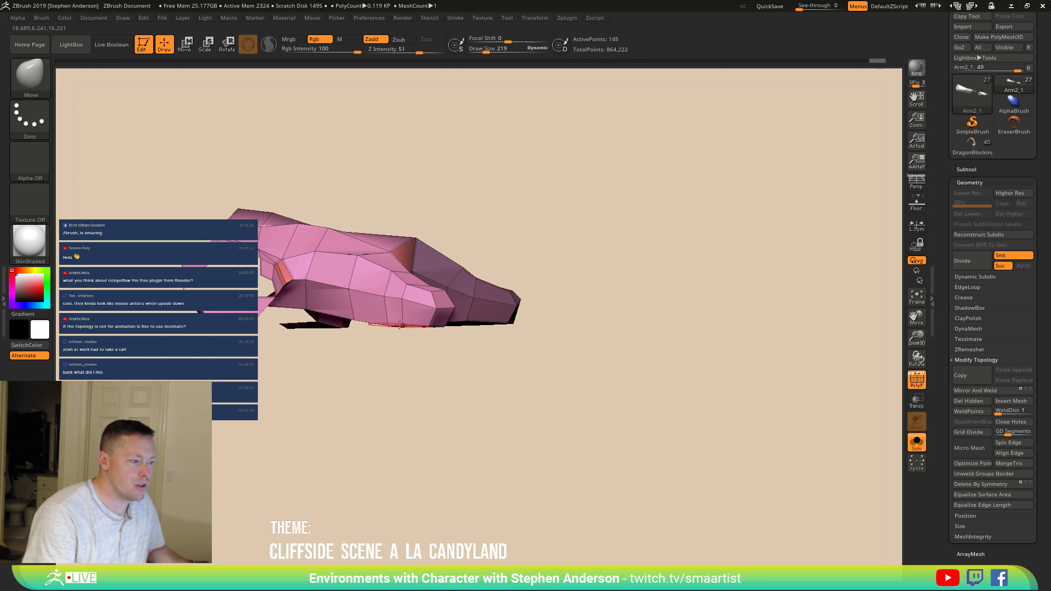
{"action": "right_click_drag", "start_coordinate": [402, 324], "coordinate": [410, 352]}
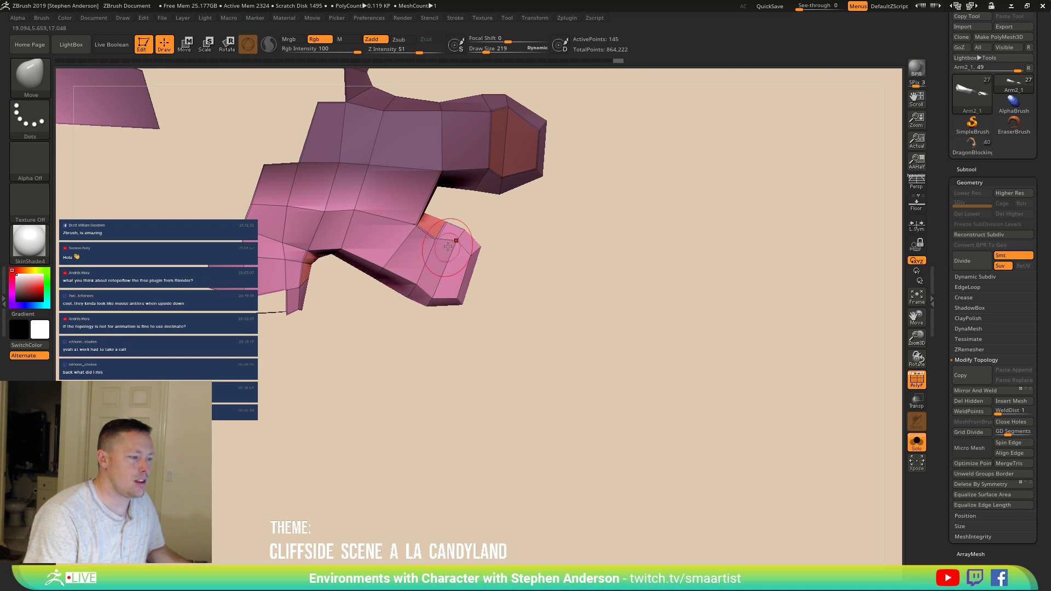
{"action": "right_click_drag", "start_coordinate": [438, 241], "coordinate": [377, 294], "text": "ctrl"}
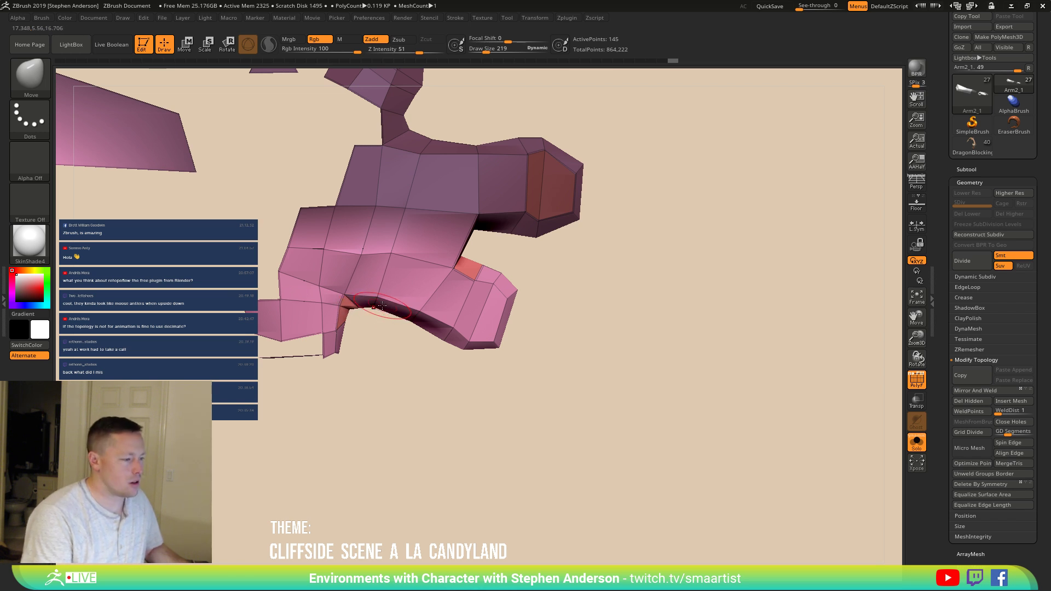
{"action": "right_click_drag", "start_coordinate": [349, 309], "coordinate": [353, 288]}
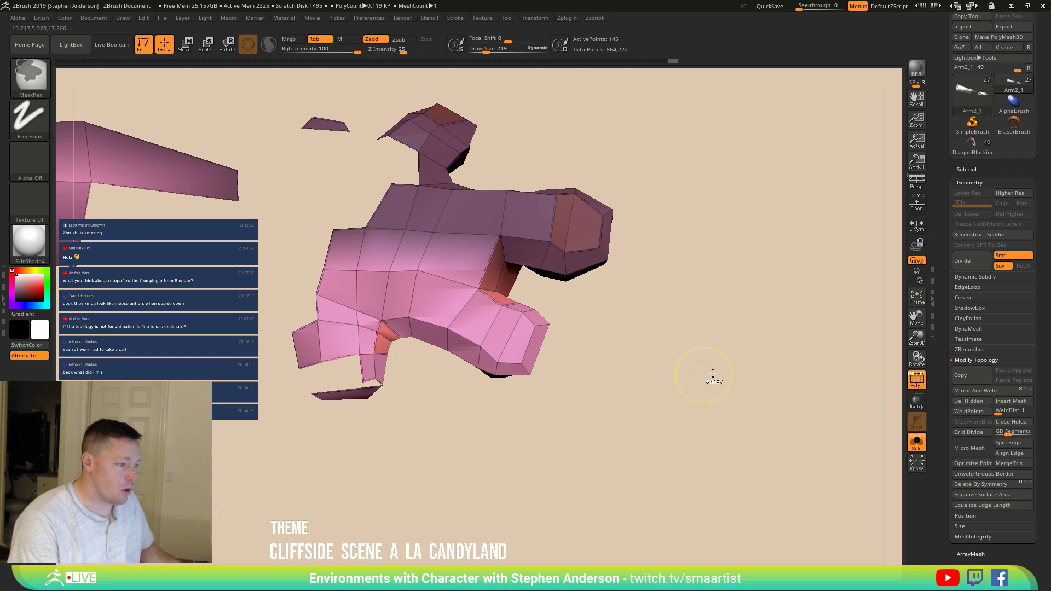
{"action": "left_click_drag", "start_coordinate": [700, 376], "coordinate": [445, 403], "text": "ctrl"}
Step: Switch to ZModeler, set the edge action to Collapse with the Polyloop target, and collapse the extra loop across the back of the hand
{"action": "key", "text": "b"}
{"action": "key", "text": "z"}
{"action": "key", "text": "m"}
{"action": "key", "text": "space"}
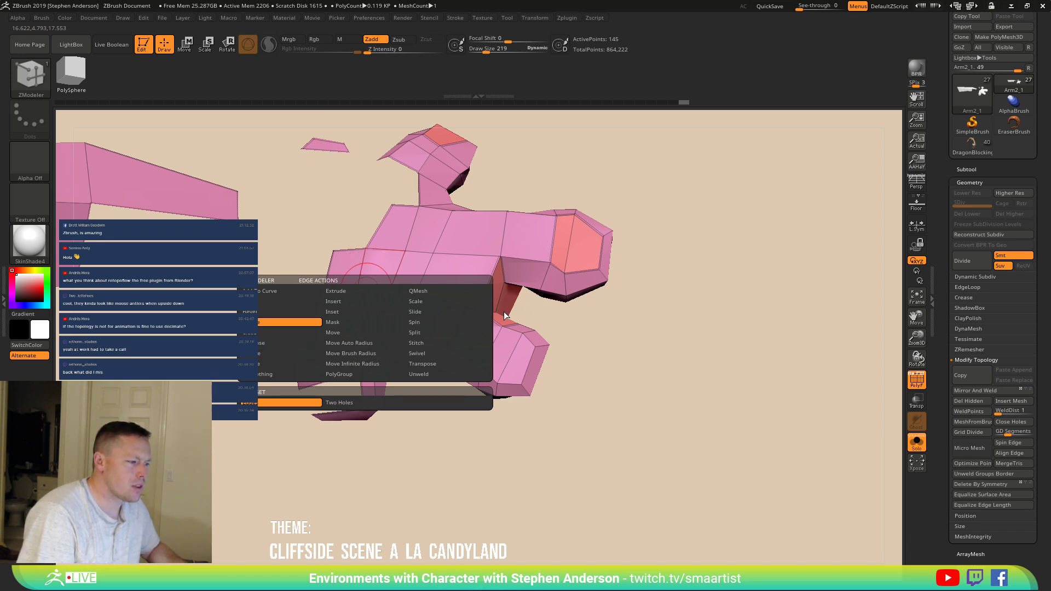
{"action": "left_click", "coordinate": [437, 405]}
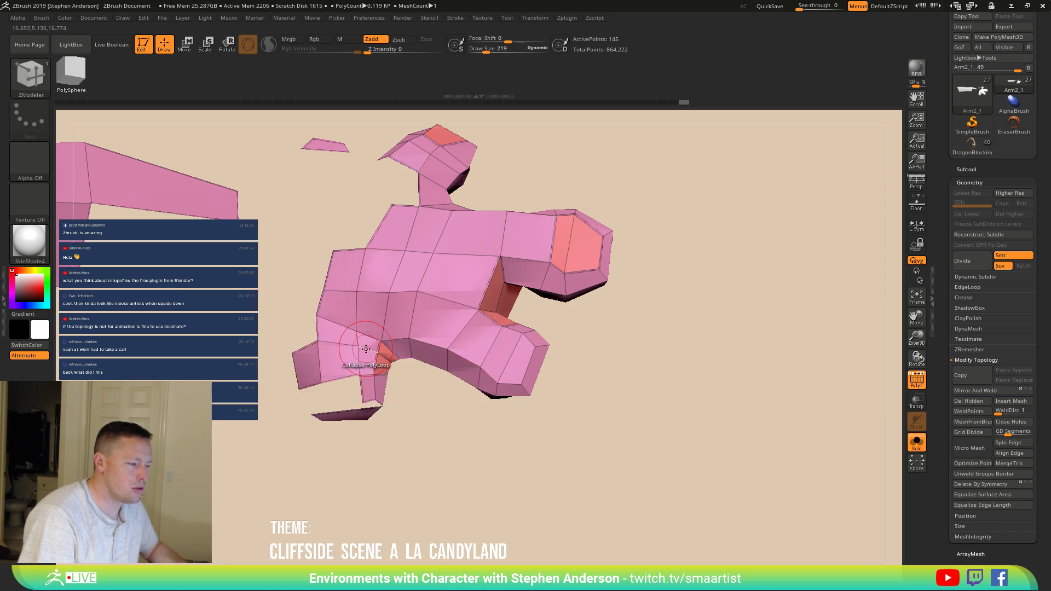
{"action": "left_click", "coordinate": [360, 352], "text": "alt"}
{"action": "right_click_drag", "start_coordinate": [393, 314], "coordinate": [379, 295]}
{"action": "key", "text": "ctrl+z"}
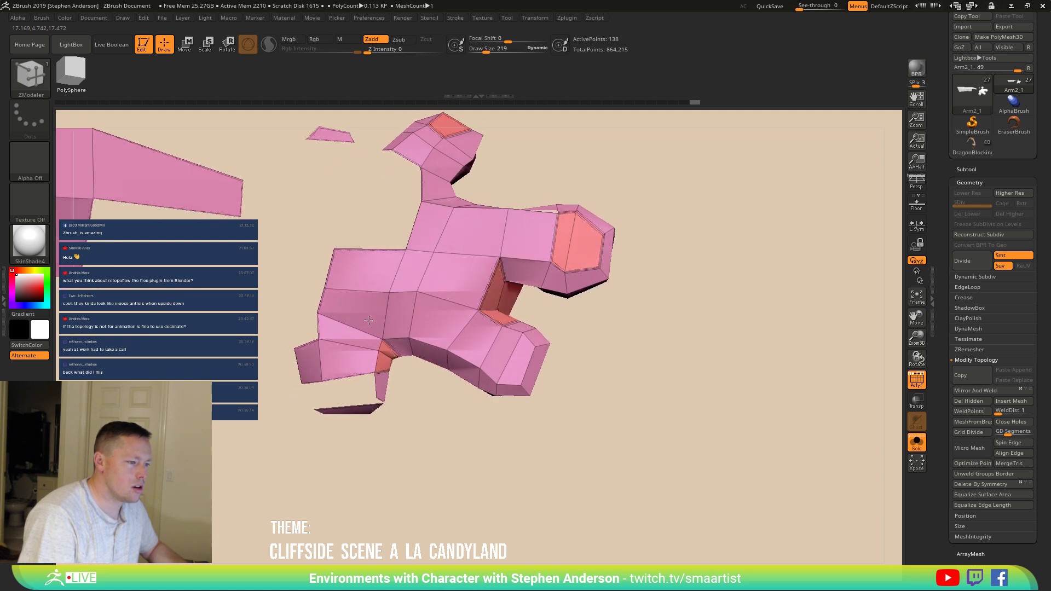
{"action": "key", "text": "ctrl+shift+z"}
Step: Set the edge action to Bridge and bridge the open edges between the hand and the separate outer finger
{"action": "mouse_move", "coordinate": [355, 312]}
{"action": "right_mouse_down"}
{"action": "mouse_move", "coordinate": [363, 298]}
{"action": "mouse_move", "coordinate": [401, 312]}
{"action": "mouse_move", "coordinate": [369, 299]}
{"action": "mouse_move", "coordinate": [404, 362]}
{"action": "mouse_move", "coordinate": [394, 318]}
{"action": "mouse_move", "coordinate": [373, 393]}
{"action": "right_mouse_up"}
{"action": "key", "text": "space"}
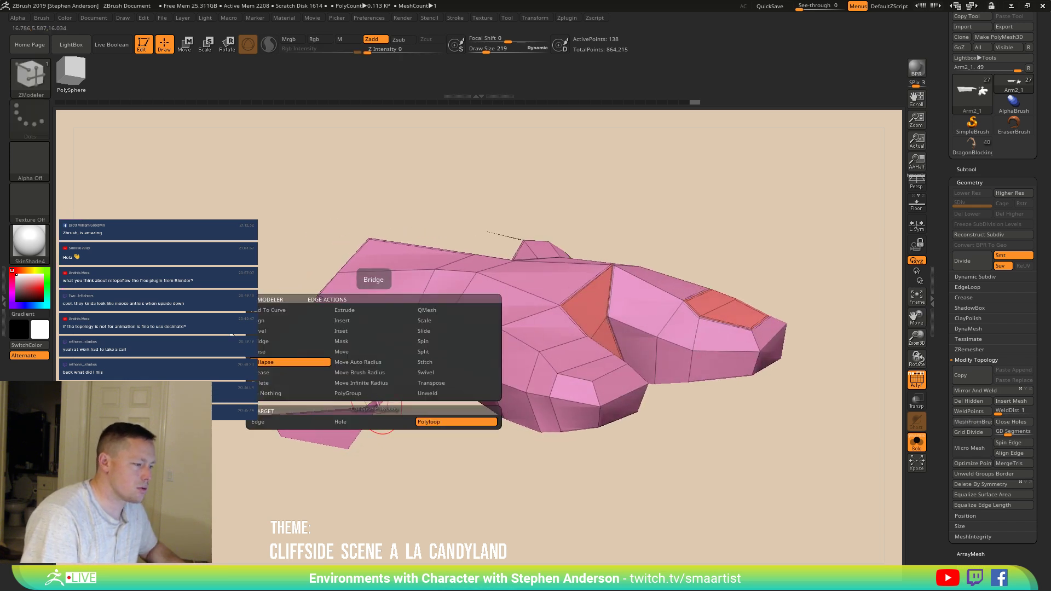
{"action": "left_click", "coordinate": [281, 341]}
{"action": "left_click", "coordinate": [376, 397]}
{"action": "right_click_drag", "start_coordinate": [386, 390], "coordinate": [317, 369]}
{"action": "left_click", "coordinate": [278, 373]}
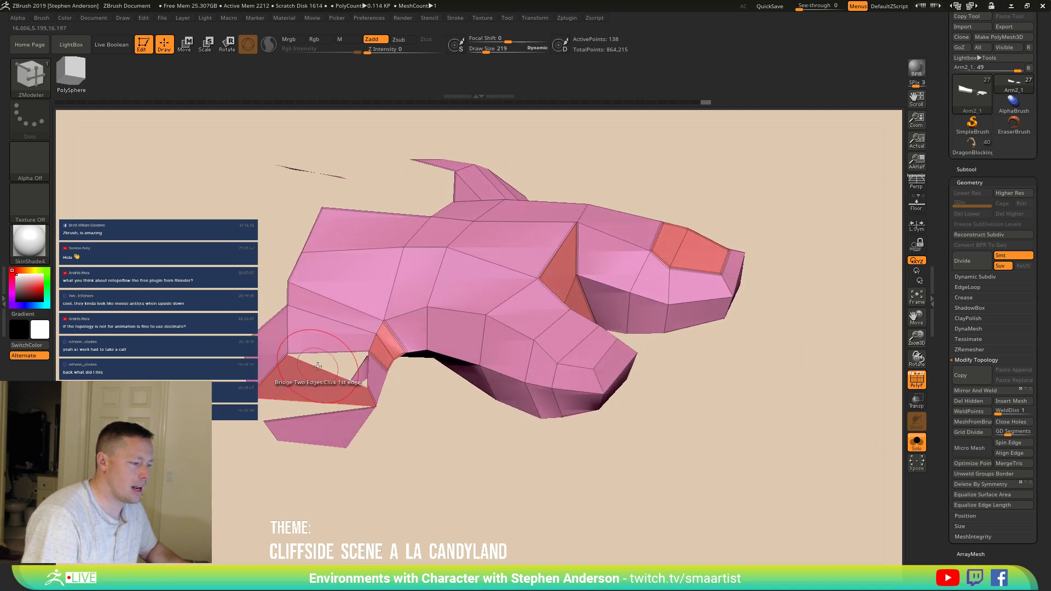
Step: Set the edge action to Insert with a single edge loop and add a loop to the new bridge beside the outer finger
{"action": "key", "text": "space"}
{"action": "left_click", "coordinate": [294, 321]}
{"action": "left_click", "coordinate": [333, 421]}
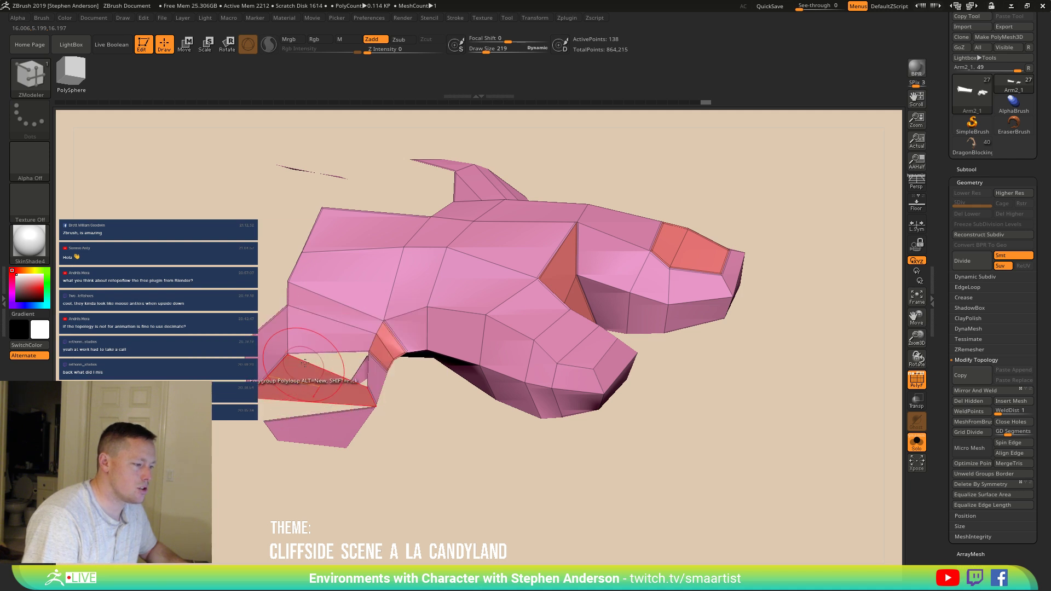
{"action": "left_click", "coordinate": [362, 374]}
{"action": "right_click_drag", "start_coordinate": [361, 377], "coordinate": [276, 405]}
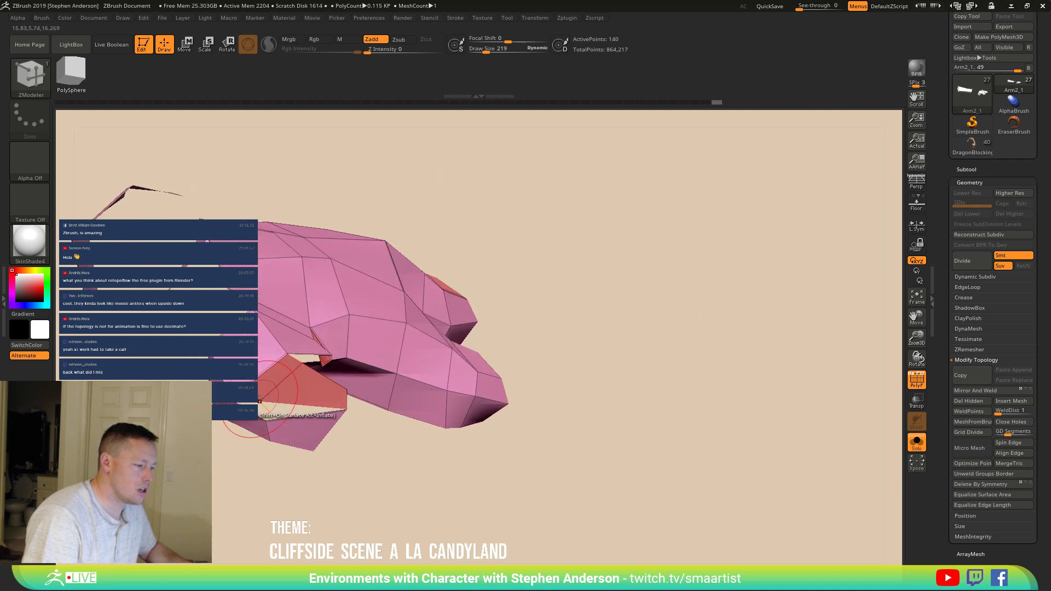
Step: Stitch the inserted loop's loose point to the outer finger's border to close the narrow gap
{"action": "key", "text": "space"}
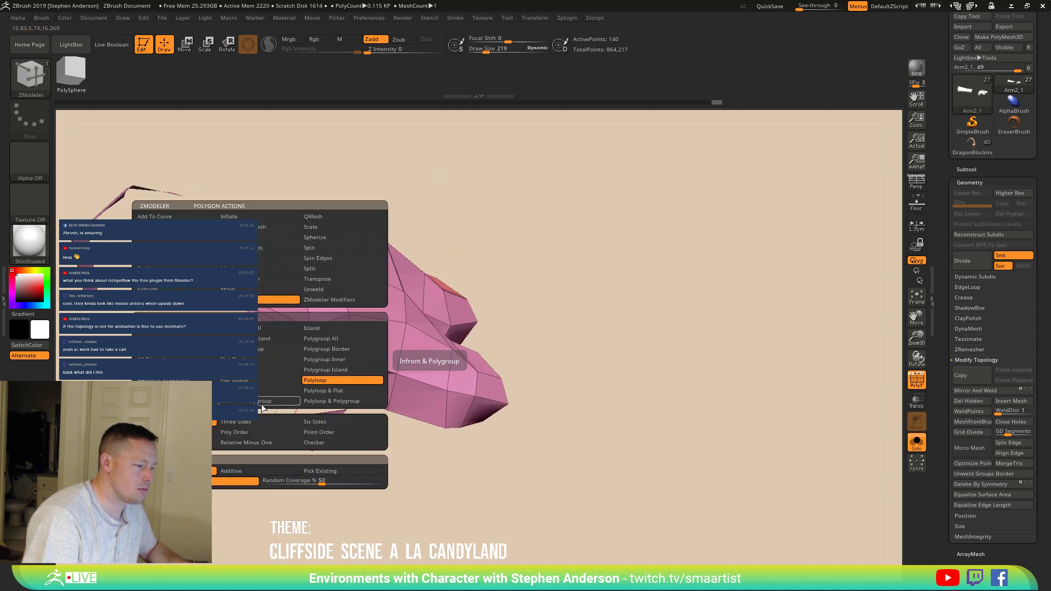
{"action": "key", "text": "space"}
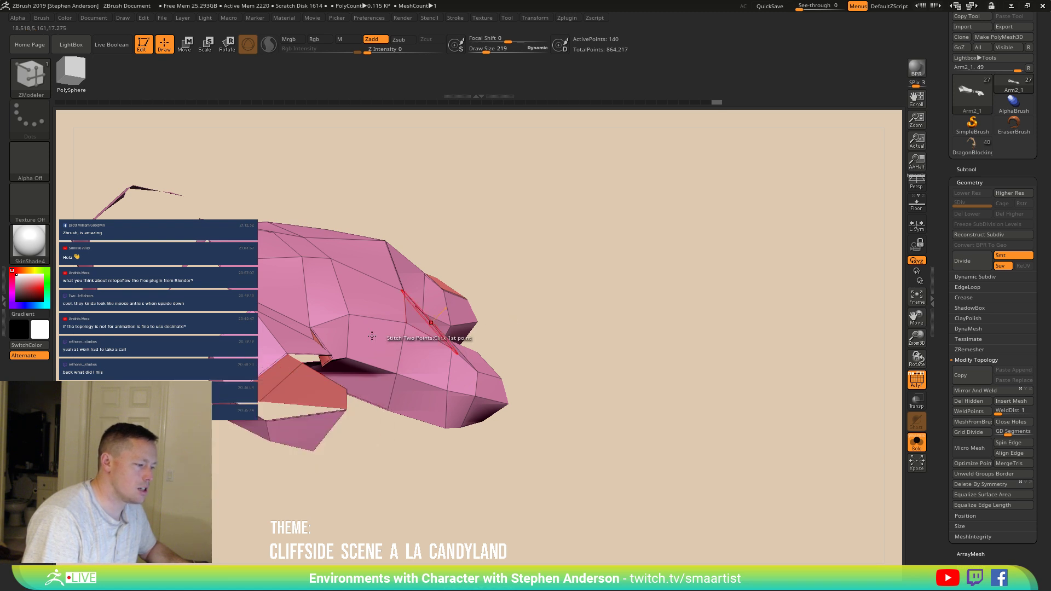
{"action": "left_click", "coordinate": [269, 421]}
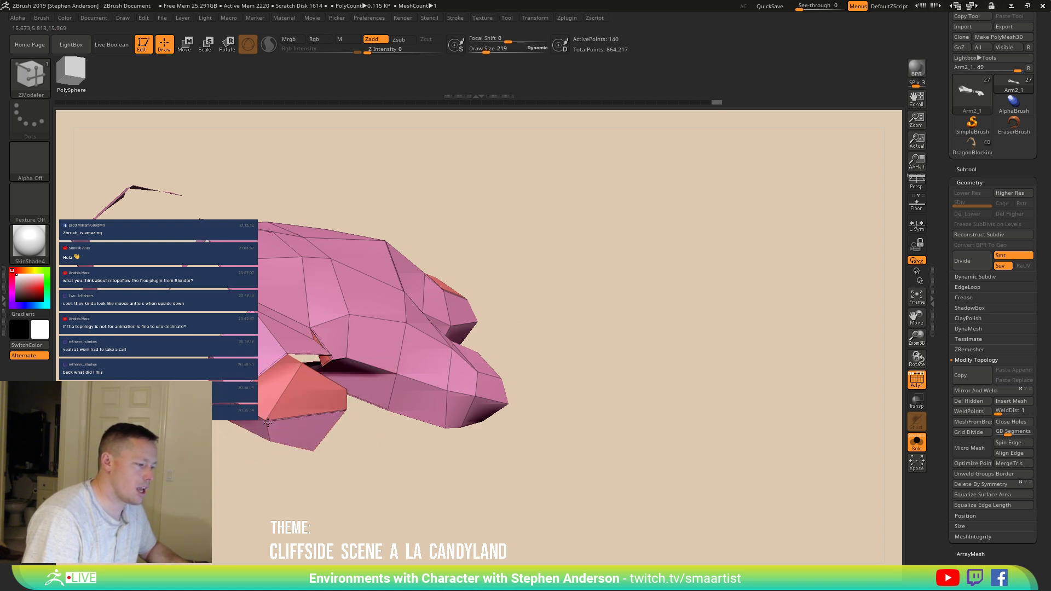
{"action": "left_click_drag", "start_coordinate": [350, 423], "coordinate": [305, 444]}
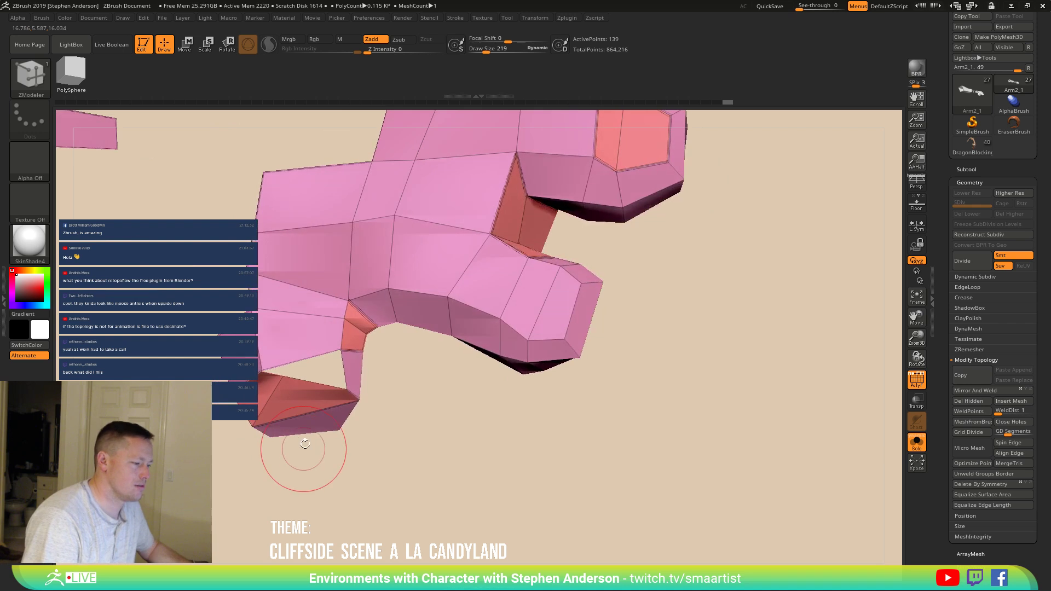
Step: Set the draw size to 72, switch to the Move brush, and reposition the border points of the hole beside the outer finger
{"action": "key", "text": "s"}
{"action": "left_click", "coordinate": [279, 377]}
{"action": "key", "text": "b"}
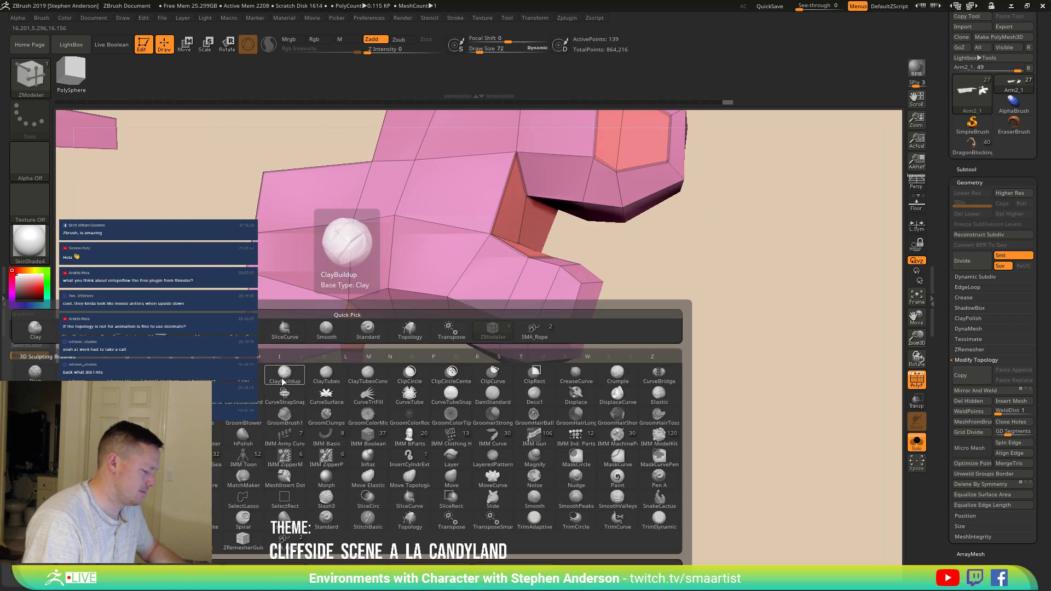
{"action": "key", "text": "m"}
{"action": "key", "text": "v"}
{"action": "left_click_drag", "start_coordinate": [283, 360], "coordinate": [264, 388]}
{"action": "left_click_drag", "start_coordinate": [308, 345], "coordinate": [306, 379]}
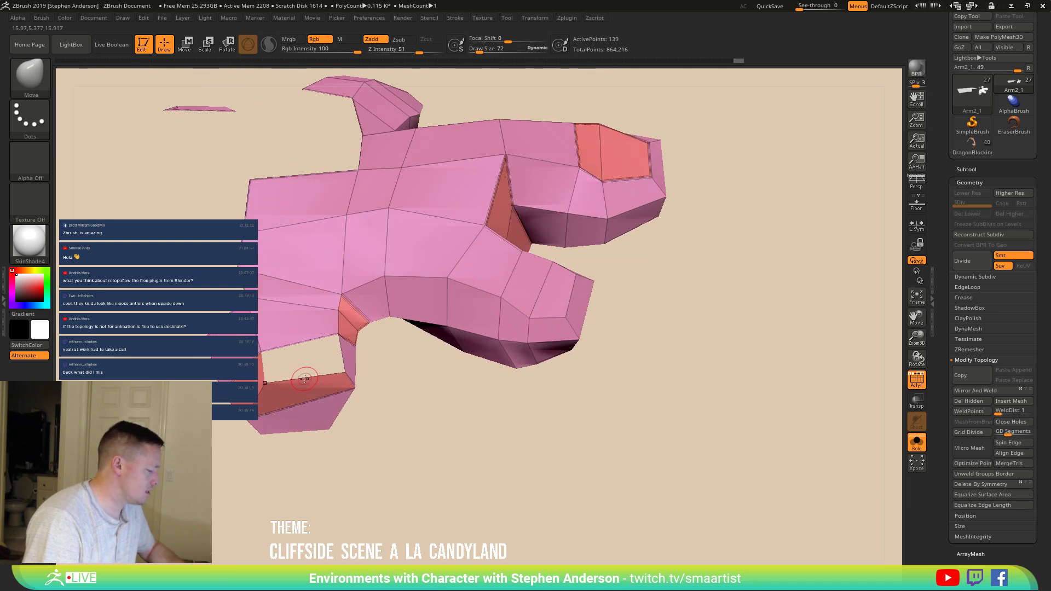
Step: Return to ZModeler with the edge action set to Bridge, and bridge the hole beside the outer finger and the open edges across the palm
{"action": "key", "text": "b"}
{"action": "key", "text": "z"}
{"action": "key", "text": "m"}
{"action": "key", "text": "space"}
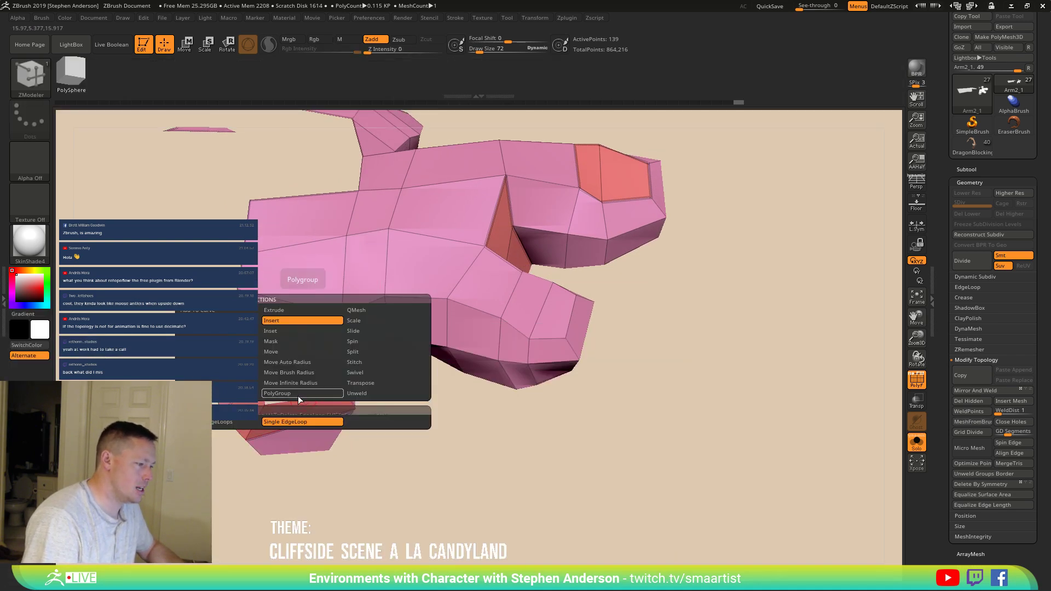
{"action": "left_click", "coordinate": [228, 343]}
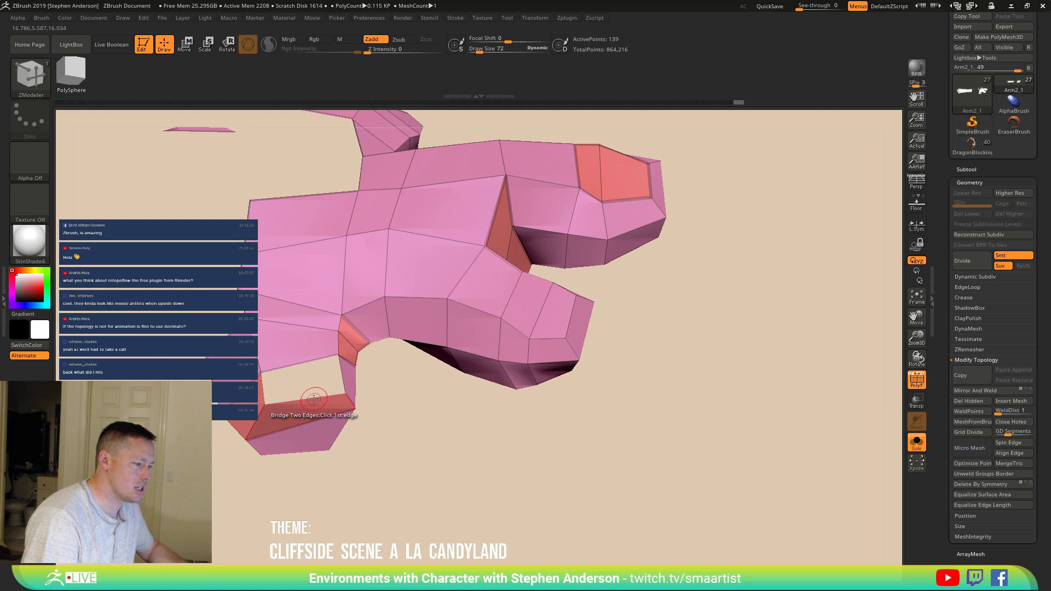
{"action": "left_click", "coordinate": [301, 363]}
{"action": "left_click", "coordinate": [301, 399]}
{"action": "mouse_move", "coordinate": [304, 384]}
{"action": "left_mouse_down"}
{"action": "mouse_move", "coordinate": [299, 324]}
{"action": "mouse_move", "coordinate": [296, 355]}
{"action": "mouse_move", "coordinate": [374, 302]}
{"action": "mouse_move", "coordinate": [307, 402]}
{"action": "mouse_move", "coordinate": [339, 416]}
{"action": "mouse_move", "coordinate": [319, 394]}
{"action": "left_mouse_up"}
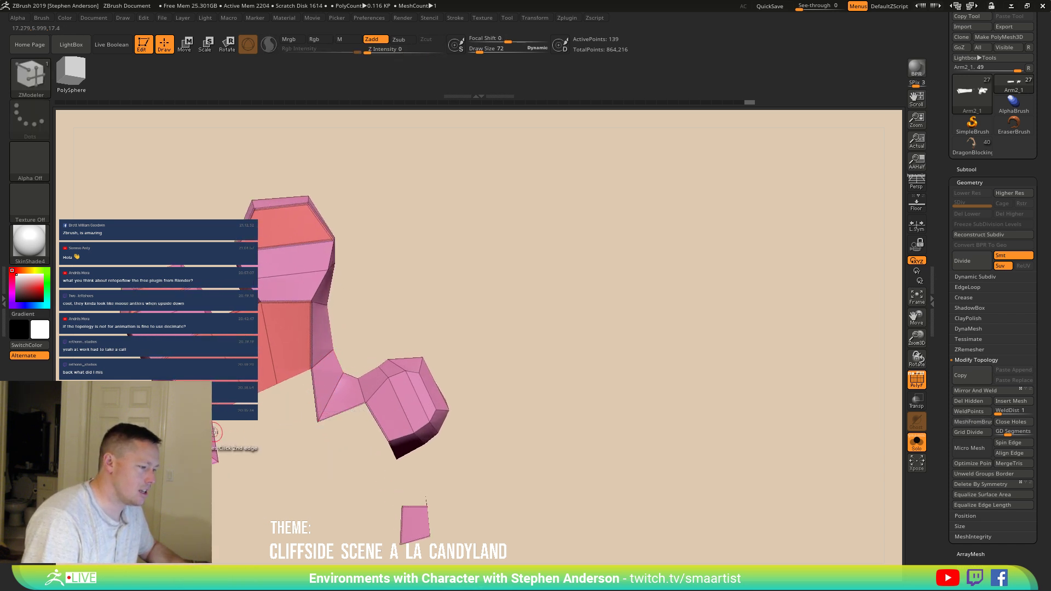
{"action": "left_click", "coordinate": [236, 435]}
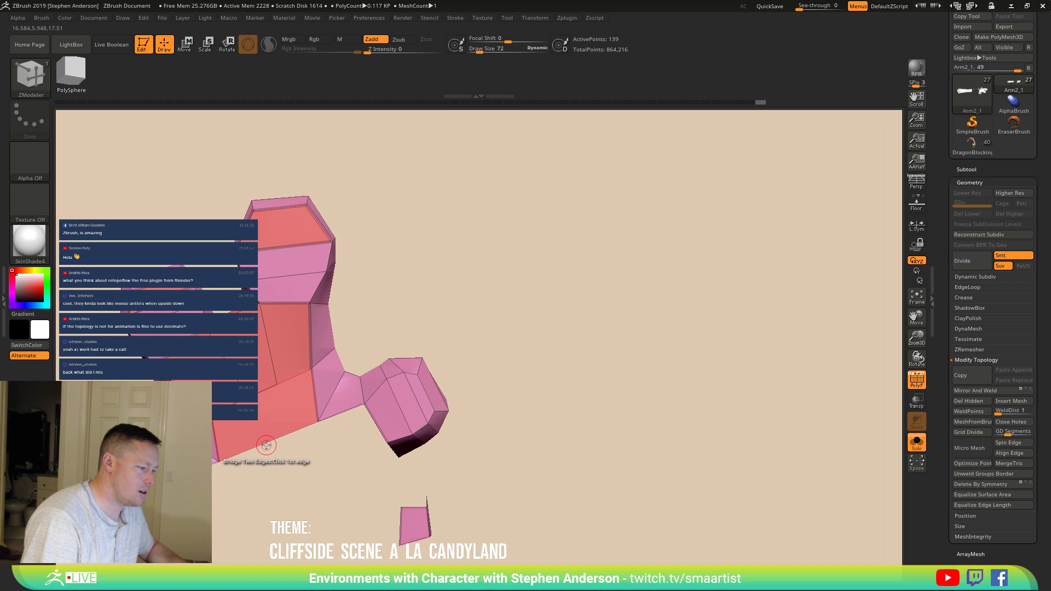
Step: Set the edge action to Insert, add two edge loops to the new palm strip, and stitch their points to the adjoining row
{"action": "key", "text": "space"}
{"action": "left_click", "coordinate": [276, 320]}
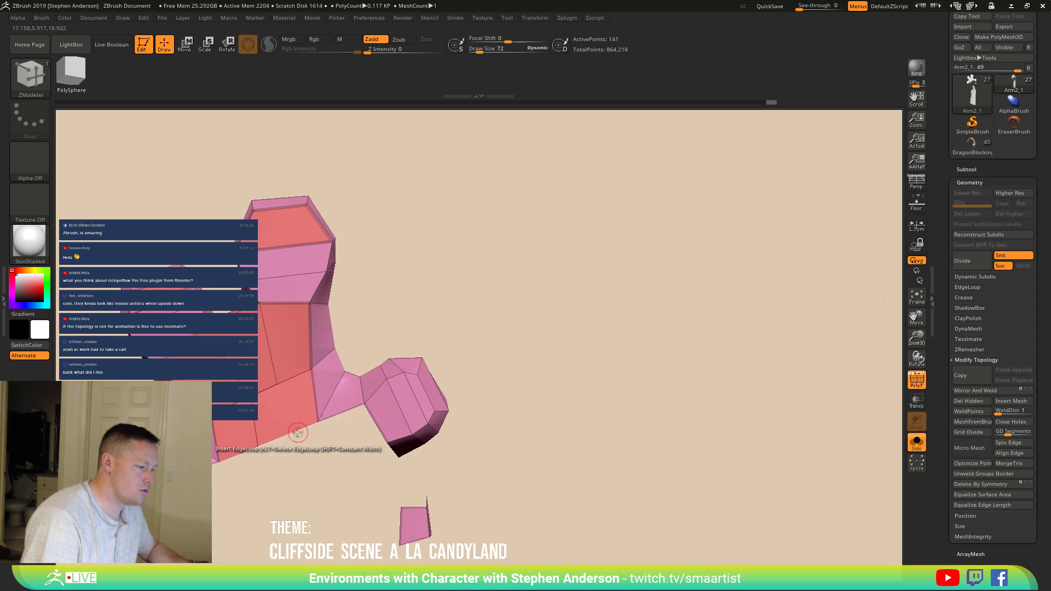
{"action": "left_click", "coordinate": [272, 406]}
{"action": "right_click_drag", "start_coordinate": [277, 384], "coordinate": [298, 371], "text": "ctrl"}
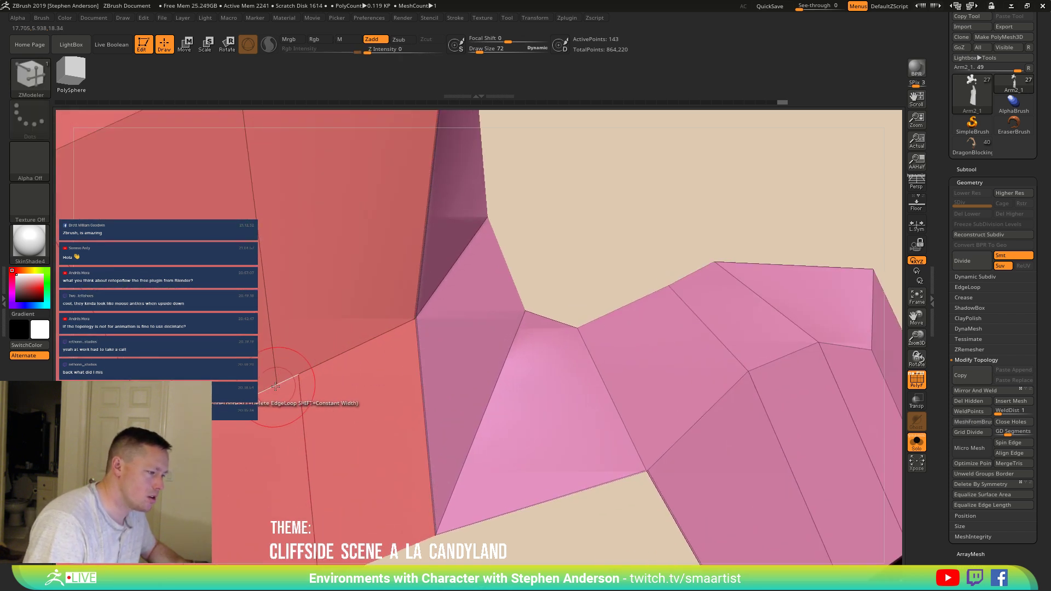
{"action": "left_click", "coordinate": [275, 387], "text": "alt"}
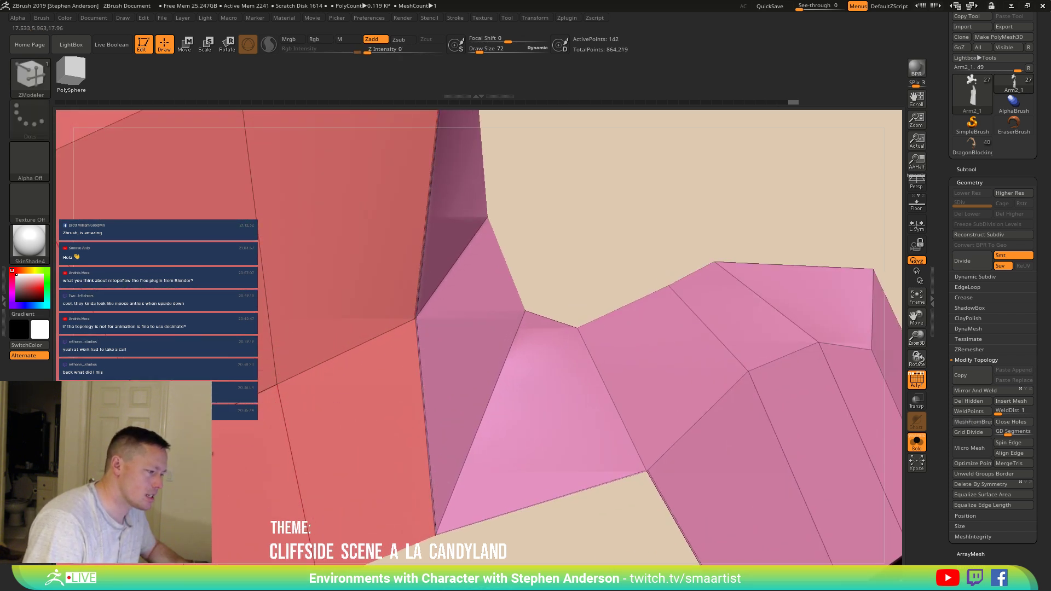
{"action": "mouse_move", "coordinate": [226, 454]}
{"action": "right_mouse_down", "text": "ctrl"}
{"action": "mouse_move", "coordinate": [219, 472]}
{"action": "mouse_move", "coordinate": [383, 396]}
{"action": "mouse_move", "coordinate": [358, 326]}
{"action": "mouse_move", "coordinate": [350, 352]}
{"action": "mouse_move", "coordinate": [368, 402]}
{"action": "mouse_move", "coordinate": [315, 398]}
{"action": "mouse_move", "coordinate": [324, 343]}
{"action": "right_mouse_up", "text": "ctrl"}
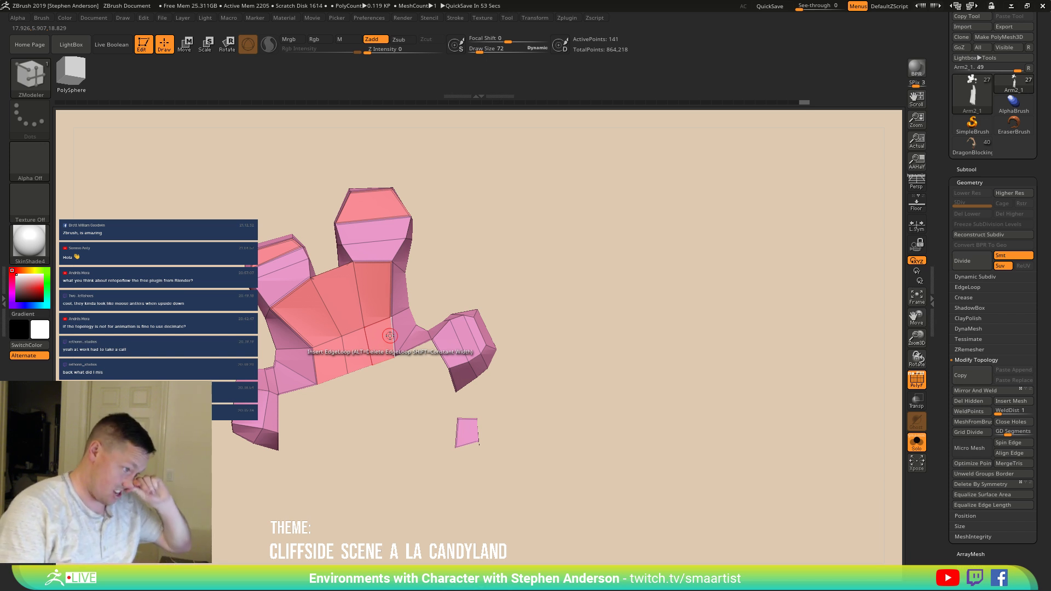
Step: Set the edge action back to Bridge and bridge the two side fingers with a long strip across the base of the palm
{"action": "left_click_drag", "start_coordinate": [482, 389], "coordinate": [540, 313]}
{"action": "right_click_drag", "start_coordinate": [539, 314], "coordinate": [527, 365]}
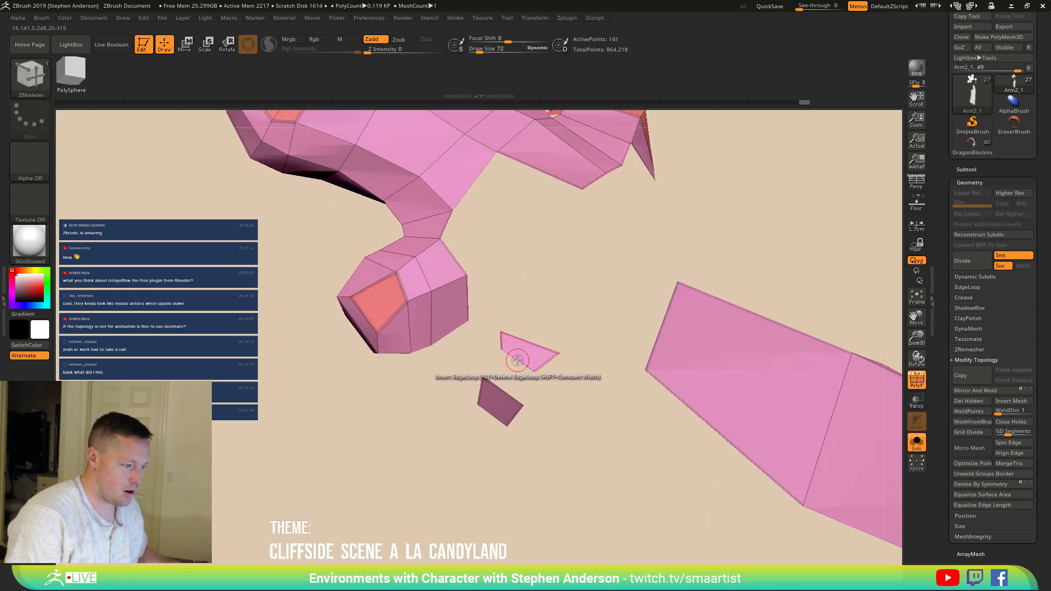
{"action": "key", "text": "space"}
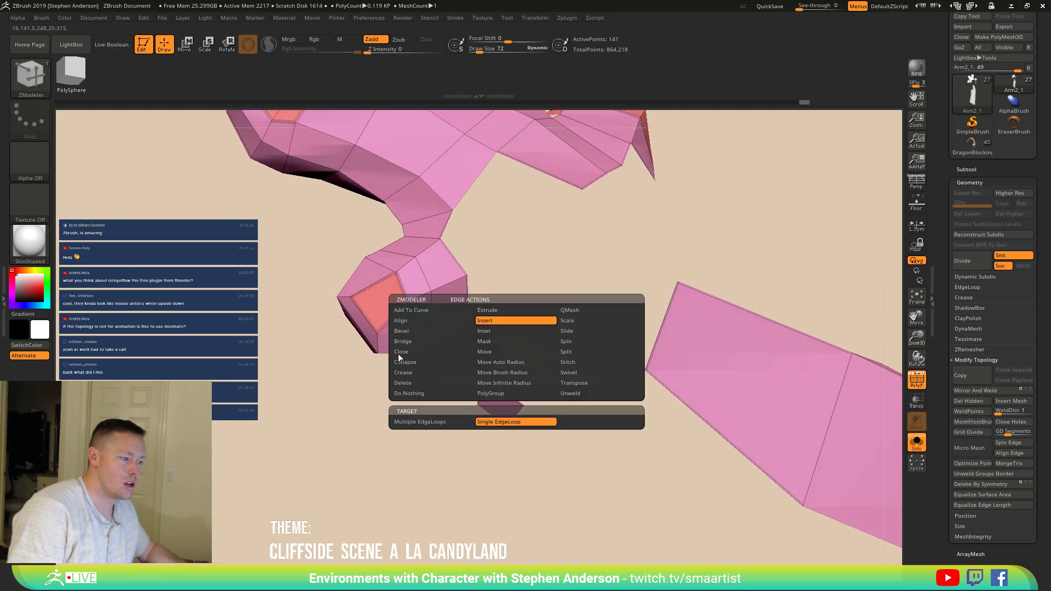
{"action": "left_click", "coordinate": [415, 342]}
{"action": "mouse_move", "coordinate": [501, 394]}
{"action": "right_mouse_down"}
{"action": "mouse_move", "coordinate": [524, 373]}
{"action": "mouse_move", "coordinate": [492, 438]}
{"action": "mouse_move", "coordinate": [486, 419]}
{"action": "mouse_move", "coordinate": [493, 453]}
{"action": "mouse_move", "coordinate": [459, 480]}
{"action": "mouse_move", "coordinate": [497, 398]}
{"action": "mouse_move", "coordinate": [485, 397]}
{"action": "mouse_move", "coordinate": [557, 370]}
{"action": "mouse_move", "coordinate": [576, 306]}
{"action": "right_mouse_up"}
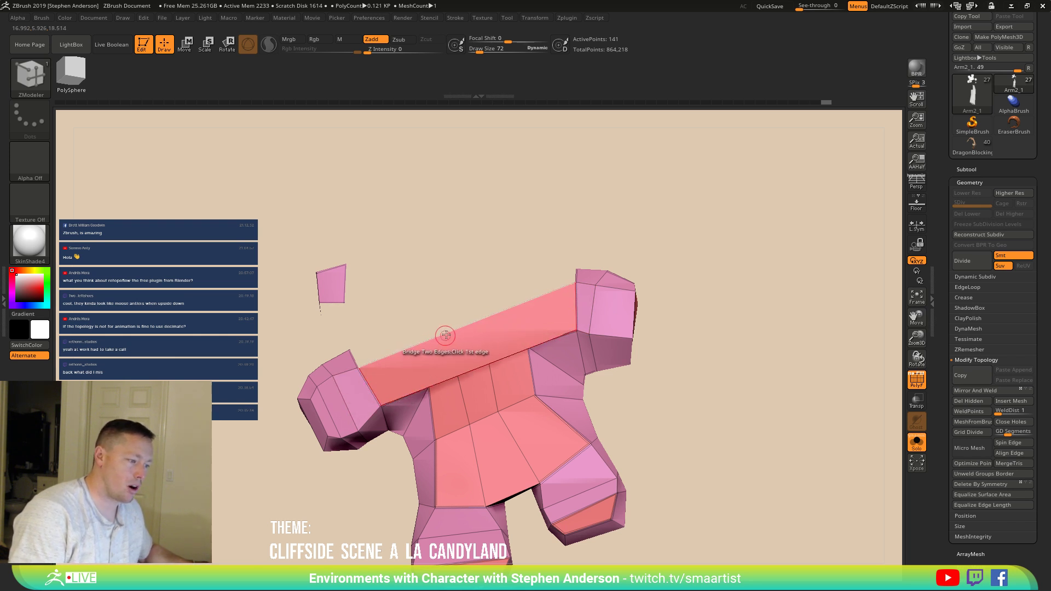
Step: Set the edge action to Insert and add four edge loops along the long strip between the two side fingers
{"action": "key", "text": "space"}
{"action": "left_click", "coordinate": [429, 320]}
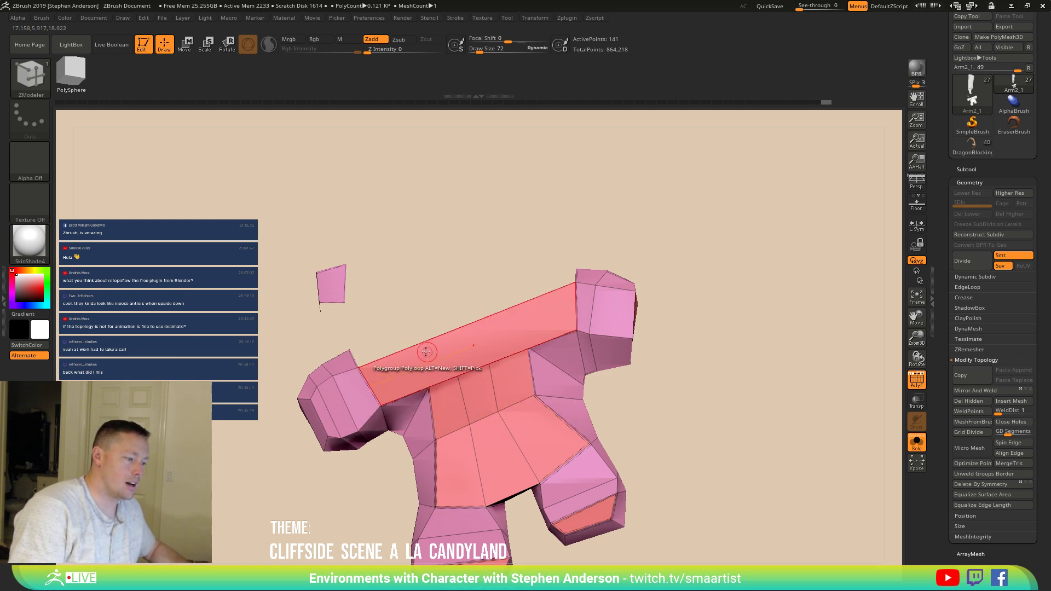
{"action": "left_click", "coordinate": [411, 346]}
{"action": "left_click", "coordinate": [462, 335]}
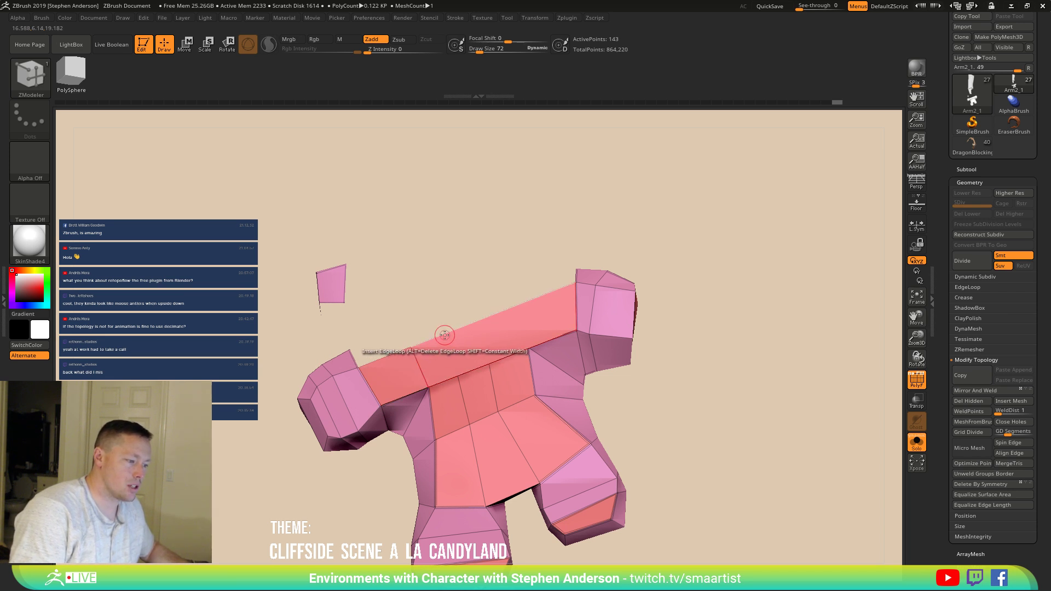
{"action": "left_click", "coordinate": [517, 309]}
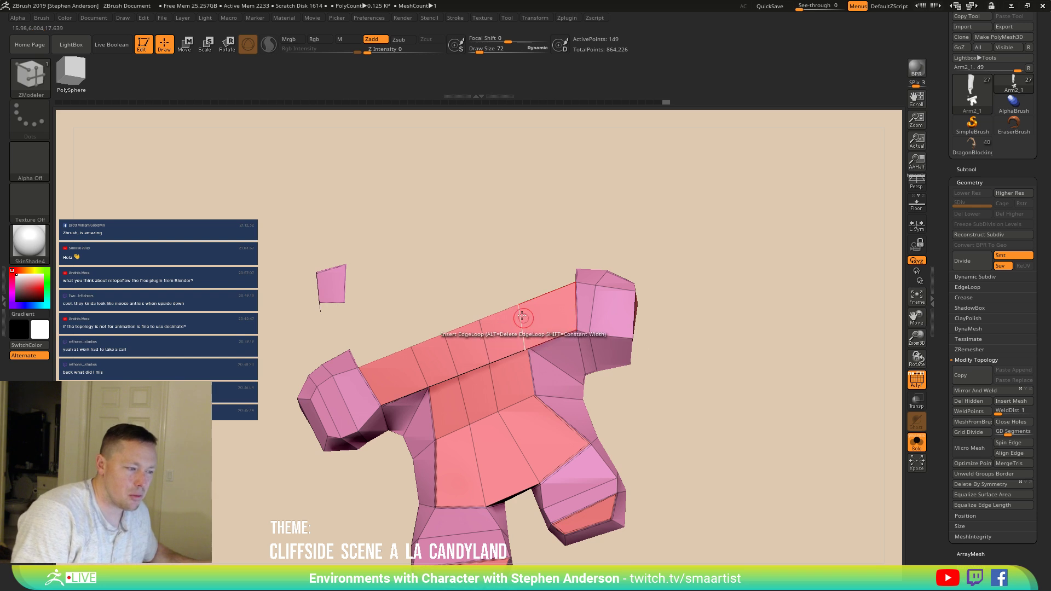
Step: Stitch the strip's four inner loop points to the matching border points of the palm to close the gap
{"action": "right_click_drag", "start_coordinate": [530, 348], "coordinate": [528, 377]}
{"action": "left_click", "coordinate": [535, 381]}
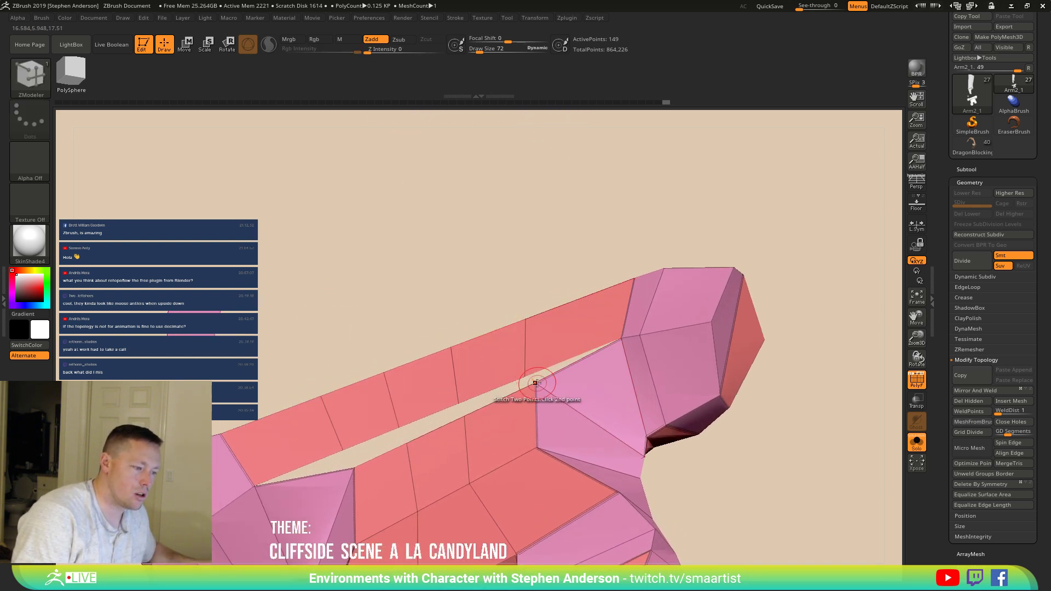
{"action": "left_click", "coordinate": [535, 384]}
{"action": "left_click", "coordinate": [465, 417]}
{"action": "left_click", "coordinate": [398, 427]}
{"action": "left_click", "coordinate": [407, 444]}
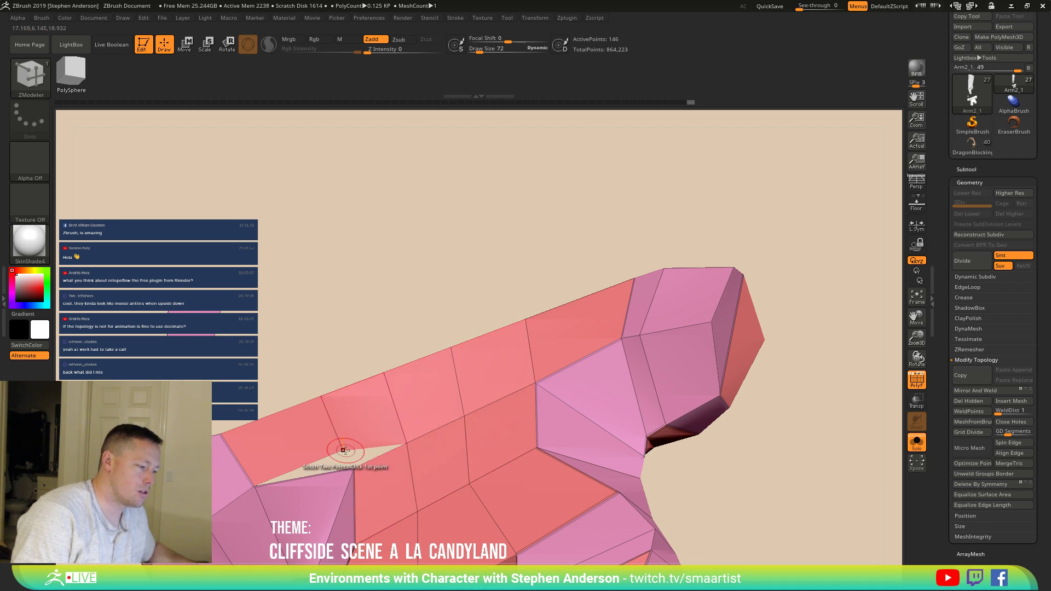
{"action": "left_click", "coordinate": [353, 469]}
{"action": "left_click_drag", "start_coordinate": [416, 295], "coordinate": [562, 362]}
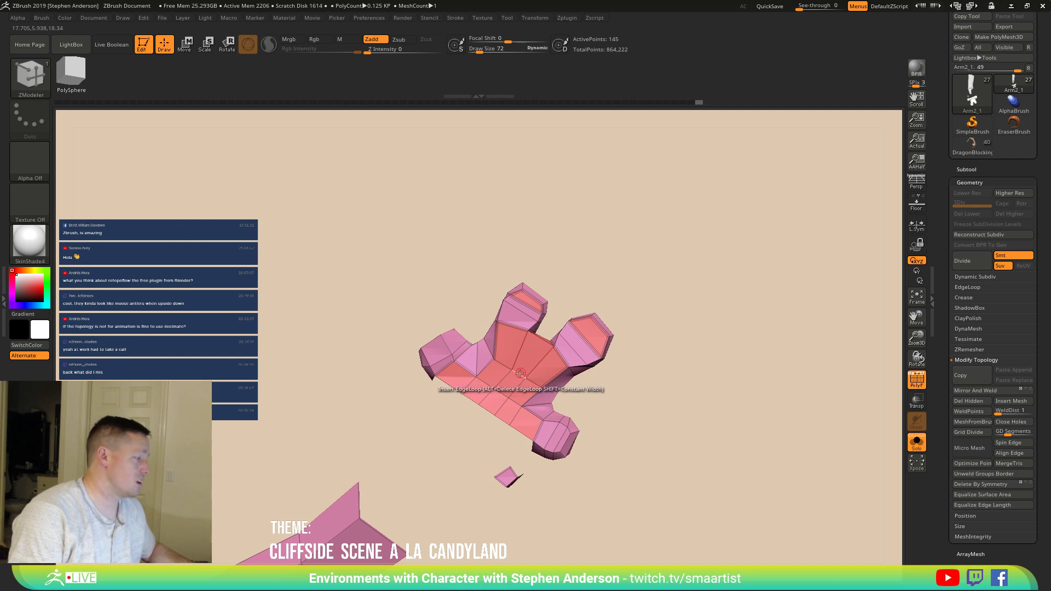
Step: Switch to the Move brush and examine the hand's new palm faces and finger gaps from several sides
{"action": "mouse_move", "coordinate": [482, 384]}
{"action": "left_mouse_down"}
{"action": "mouse_move", "coordinate": [519, 413]}
{"action": "mouse_move", "coordinate": [467, 323]}
{"action": "mouse_move", "coordinate": [494, 343]}
{"action": "mouse_move", "coordinate": [482, 348]}
{"action": "left_mouse_up"}
{"action": "key", "text": "ctrl"}
{"action": "key", "text": "s"}
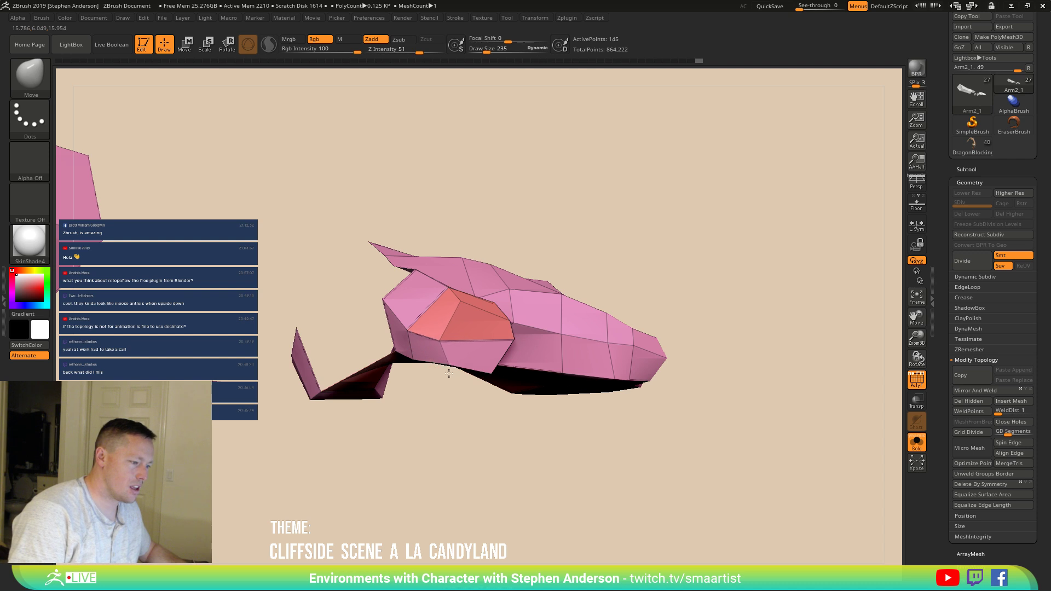
{"action": "right_click_drag", "start_coordinate": [463, 328], "coordinate": [436, 327]}
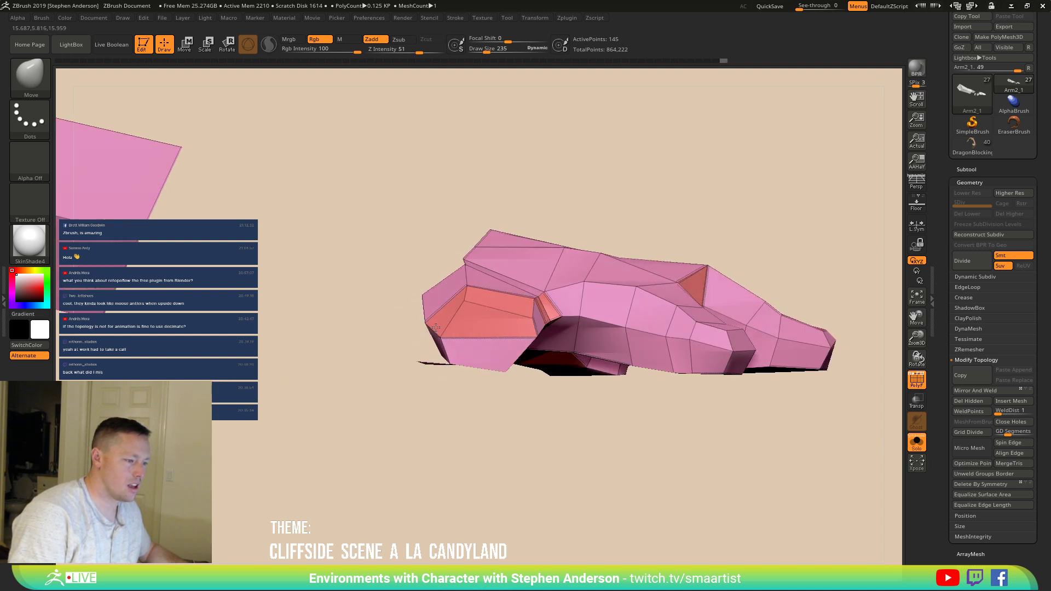
{"action": "mouse_move", "coordinate": [484, 360]}
{"action": "right_mouse_down"}
{"action": "mouse_move", "coordinate": [515, 372]}
{"action": "mouse_move", "coordinate": [540, 363]}
{"action": "mouse_move", "coordinate": [531, 323]}
{"action": "right_mouse_up"}
{"action": "right_click_drag", "start_coordinate": [471, 292], "coordinate": [516, 331]}
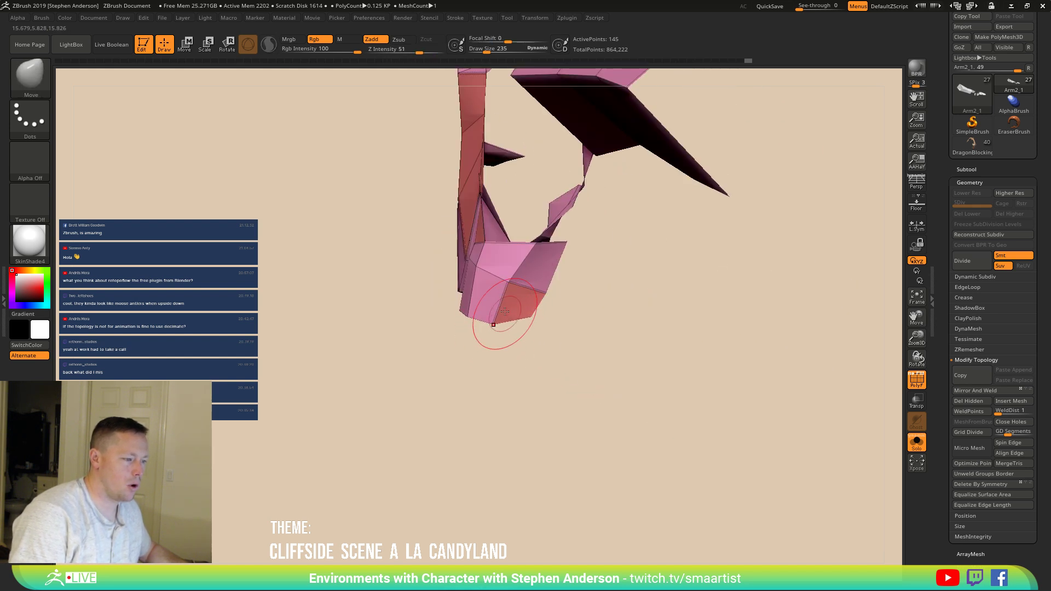
{"action": "mouse_move", "coordinate": [546, 294]}
{"action": "right_mouse_down"}
{"action": "mouse_move", "coordinate": [519, 231]}
{"action": "mouse_move", "coordinate": [486, 232]}
{"action": "mouse_move", "coordinate": [479, 263]}
{"action": "mouse_move", "coordinate": [530, 249]}
{"action": "mouse_move", "coordinate": [557, 283]}
{"action": "right_mouse_up"}
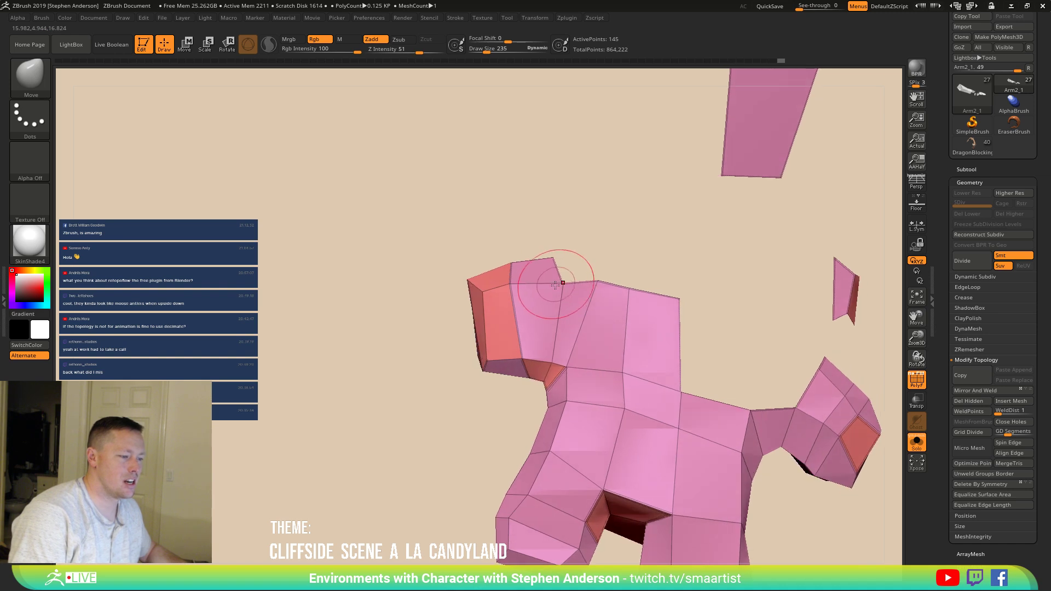
{"action": "mouse_move", "coordinate": [540, 317]}
{"action": "right_mouse_down"}
{"action": "mouse_move", "coordinate": [500, 387]}
{"action": "mouse_move", "coordinate": [529, 225]}
{"action": "mouse_move", "coordinate": [509, 380]}
{"action": "right_mouse_up"}
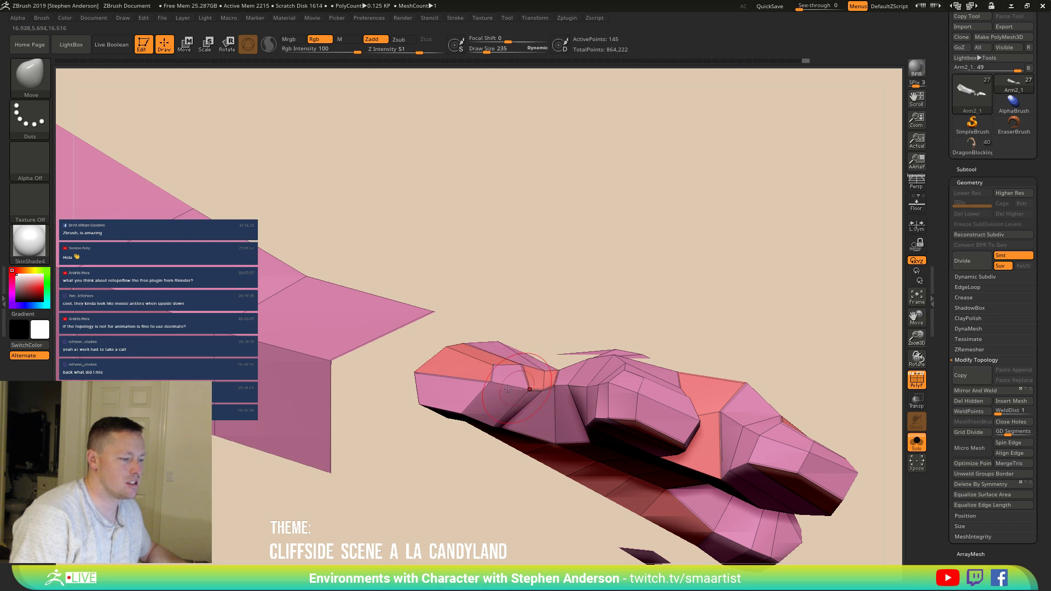
{"action": "mouse_move", "coordinate": [550, 405]}
{"action": "right_mouse_down"}
{"action": "mouse_move", "coordinate": [572, 387]}
{"action": "mouse_move", "coordinate": [529, 400]}
{"action": "mouse_move", "coordinate": [502, 376]}
{"action": "mouse_move", "coordinate": [544, 352]}
{"action": "mouse_move", "coordinate": [584, 301]}
{"action": "mouse_move", "coordinate": [560, 291]}
{"action": "mouse_move", "coordinate": [496, 371]}
{"action": "mouse_move", "coordinate": [521, 391]}
{"action": "mouse_move", "coordinate": [507, 322]}
{"action": "mouse_move", "coordinate": [729, 345]}
{"action": "mouse_move", "coordinate": [565, 288]}
{"action": "mouse_move", "coordinate": [624, 340]}
{"action": "mouse_move", "coordinate": [555, 377]}
{"action": "mouse_move", "coordinate": [610, 312]}
{"action": "mouse_move", "coordinate": [579, 335]}
{"action": "mouse_move", "coordinate": [578, 439]}
{"action": "right_mouse_up"}
Step: Merge the whole hand mesh into a single polygroup and remove all of its creases
{"action": "key", "text": "ctrl"}
{"action": "key", "text": "ctrl+w"}
{"action": "right_click_drag", "start_coordinate": [579, 439], "coordinate": [698, 352]}
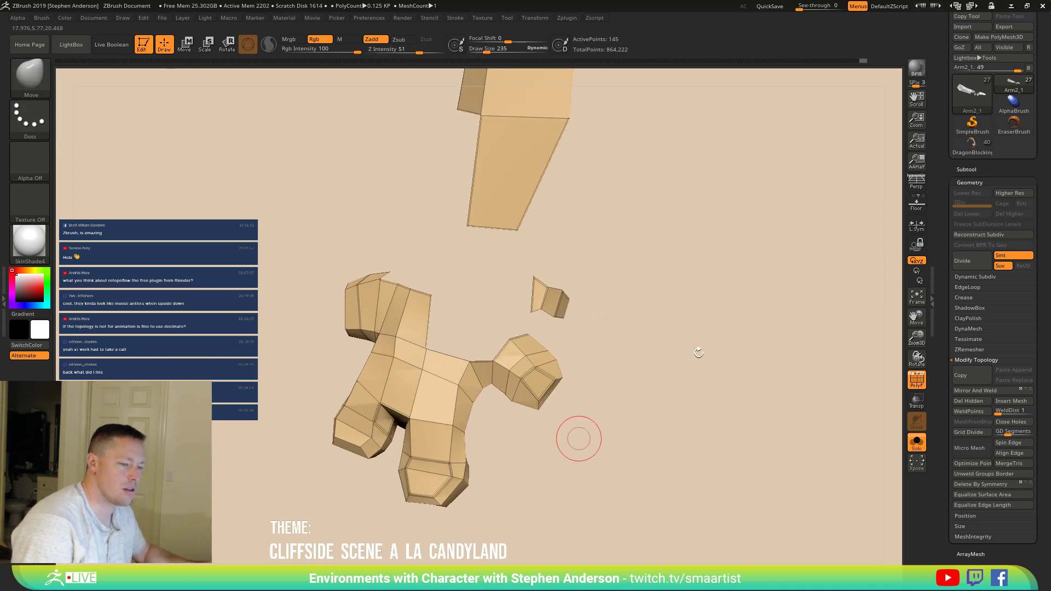
{"action": "left_click", "coordinate": [967, 297]}
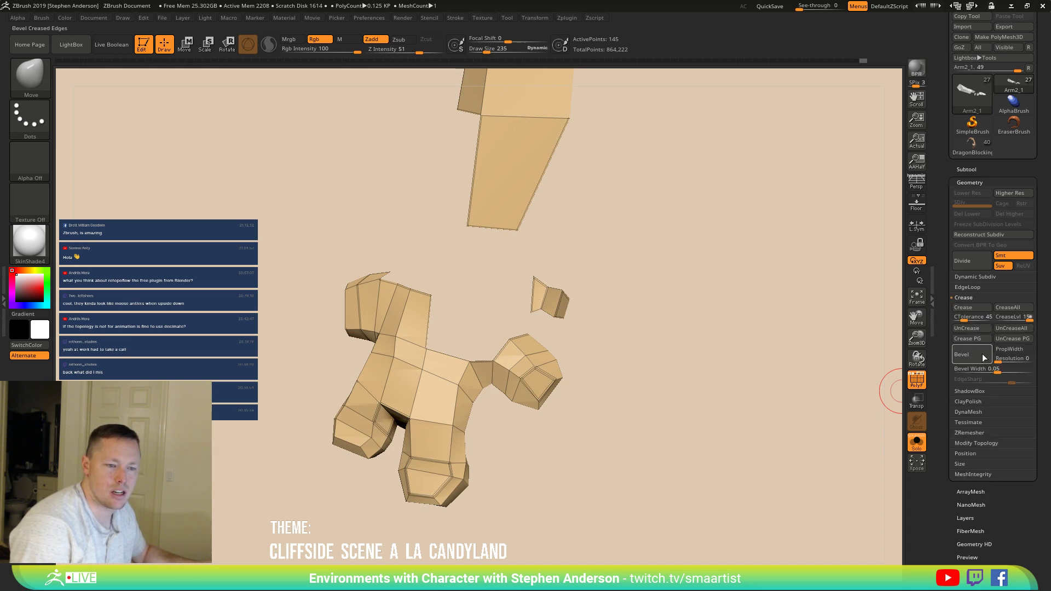
{"action": "left_click", "coordinate": [1012, 328]}
Step: Examine the fingers, palm and back of the uncreased hand mesh from several angles
{"action": "right_click_drag", "start_coordinate": [809, 368], "coordinate": [611, 359]}
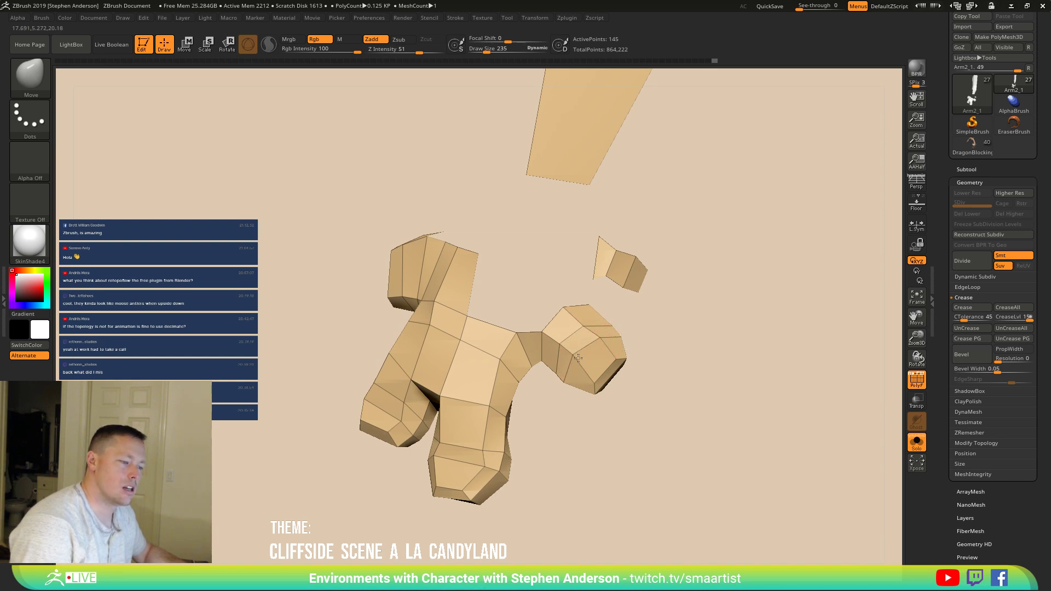
{"action": "mouse_move", "coordinate": [578, 347]}
{"action": "right_mouse_down"}
{"action": "mouse_move", "coordinate": [664, 328]}
{"action": "mouse_move", "coordinate": [630, 350]}
{"action": "mouse_move", "coordinate": [547, 373]}
{"action": "mouse_move", "coordinate": [599, 361]}
{"action": "mouse_move", "coordinate": [589, 351]}
{"action": "right_mouse_up"}
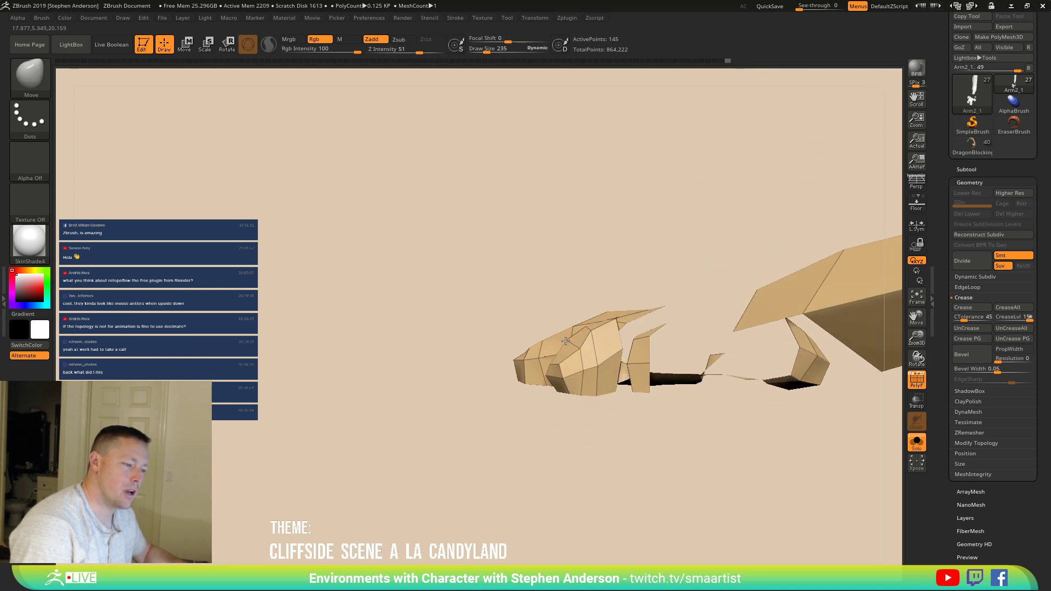
{"action": "right_click_drag", "start_coordinate": [569, 356], "coordinate": [577, 312]}
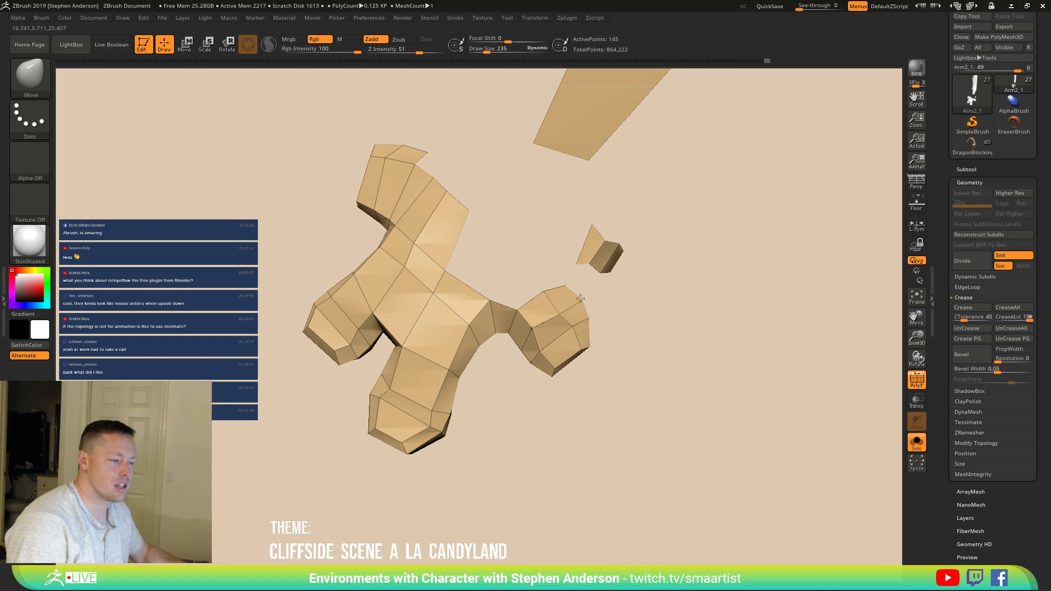
{"action": "mouse_move", "coordinate": [552, 322]}
{"action": "right_mouse_down"}
{"action": "mouse_move", "coordinate": [564, 344]}
{"action": "mouse_move", "coordinate": [537, 412]}
{"action": "mouse_move", "coordinate": [610, 367]}
{"action": "mouse_move", "coordinate": [596, 351]}
{"action": "right_mouse_up"}
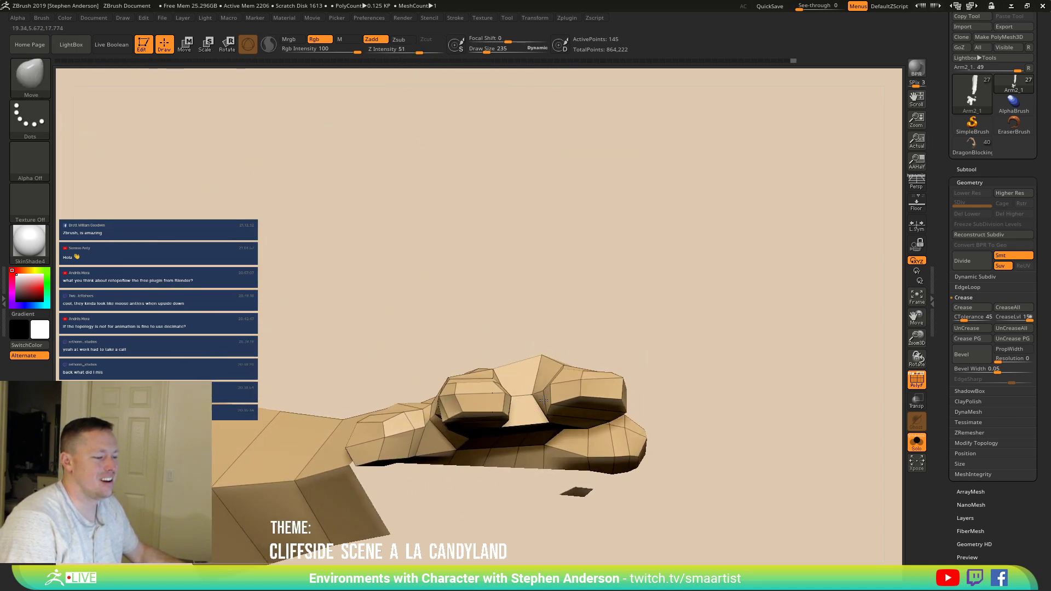
{"action": "mouse_move", "coordinate": [530, 400]}
{"action": "right_mouse_down"}
{"action": "mouse_move", "coordinate": [516, 422]}
{"action": "mouse_move", "coordinate": [588, 370]}
{"action": "mouse_move", "coordinate": [603, 406]}
{"action": "mouse_move", "coordinate": [570, 357]}
{"action": "mouse_move", "coordinate": [650, 300]}
{"action": "mouse_move", "coordinate": [606, 352]}
{"action": "mouse_move", "coordinate": [629, 335]}
{"action": "mouse_move", "coordinate": [587, 329]}
{"action": "right_mouse_up"}
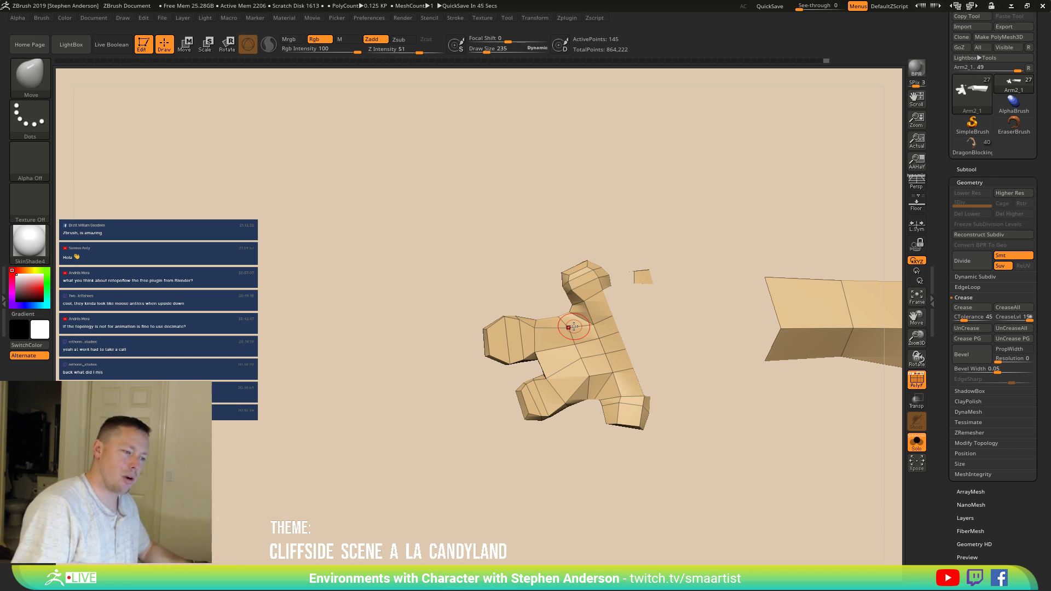
{"action": "right_click_drag", "start_coordinate": [564, 344], "coordinate": [582, 298]}
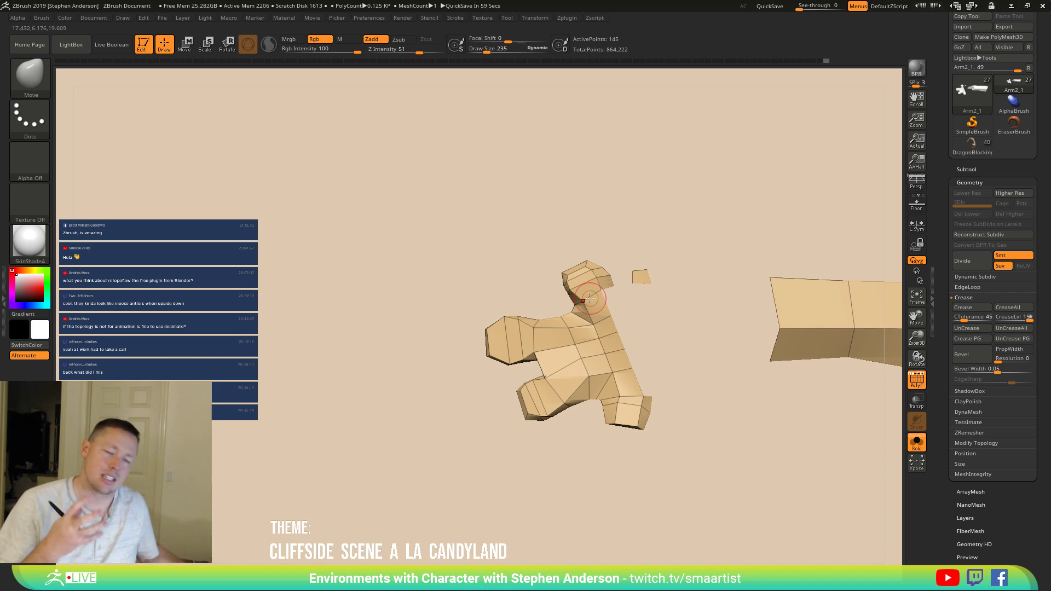
{"action": "right_click_drag", "start_coordinate": [611, 316], "coordinate": [516, 383]}
Step: Turn off Solo to bring back the sculpt and inflate the low-poly arm mesh by 49
{"action": "left_click", "coordinate": [916, 442]}
{"action": "right_click_drag", "start_coordinate": [466, 280], "coordinate": [868, 425]}
{"action": "scroll", "coordinate": [1017, 480], "scroll_direction": "down", "scroll_amount": 4}
{"action": "left_click", "coordinate": [1018, 481]}
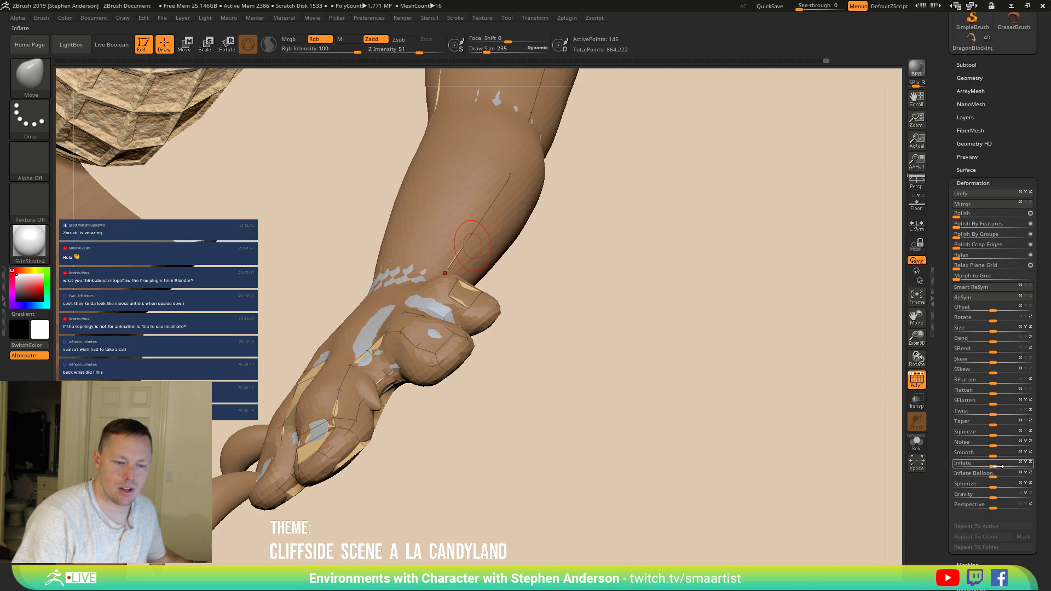
{"action": "left_click_drag", "start_coordinate": [997, 466], "coordinate": [1009, 466]}
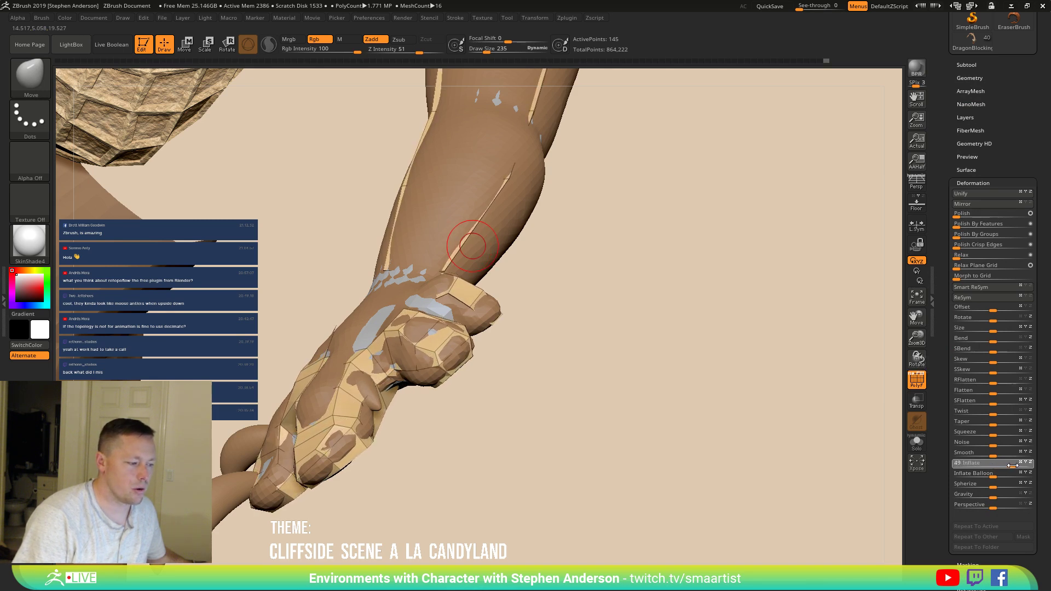
Step: Select the Arm2 subtool and delete it
{"action": "mouse_move", "coordinate": [627, 347]}
{"action": "left_mouse_down"}
{"action": "mouse_move", "coordinate": [598, 359]}
{"action": "mouse_move", "coordinate": [619, 385]}
{"action": "mouse_move", "coordinate": [594, 366]}
{"action": "left_mouse_up"}
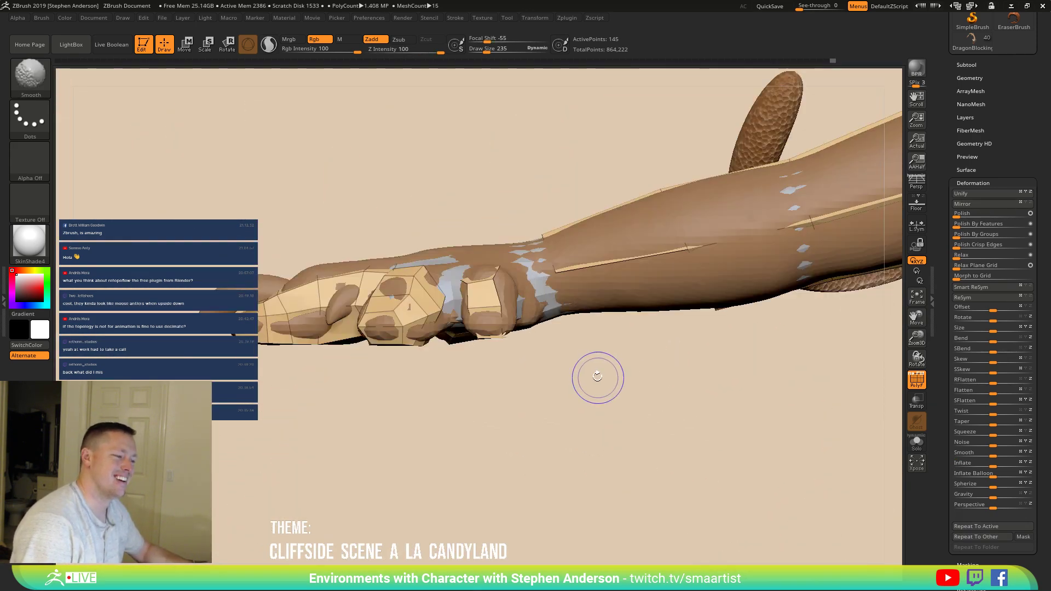
{"action": "mouse_move", "coordinate": [506, 378]}
{"action": "left_mouse_down"}
{"action": "mouse_move", "coordinate": [521, 375]}
{"action": "mouse_move", "coordinate": [512, 397]}
{"action": "mouse_move", "coordinate": [532, 418]}
{"action": "mouse_move", "coordinate": [488, 304]}
{"action": "mouse_move", "coordinate": [524, 359]}
{"action": "left_mouse_up"}
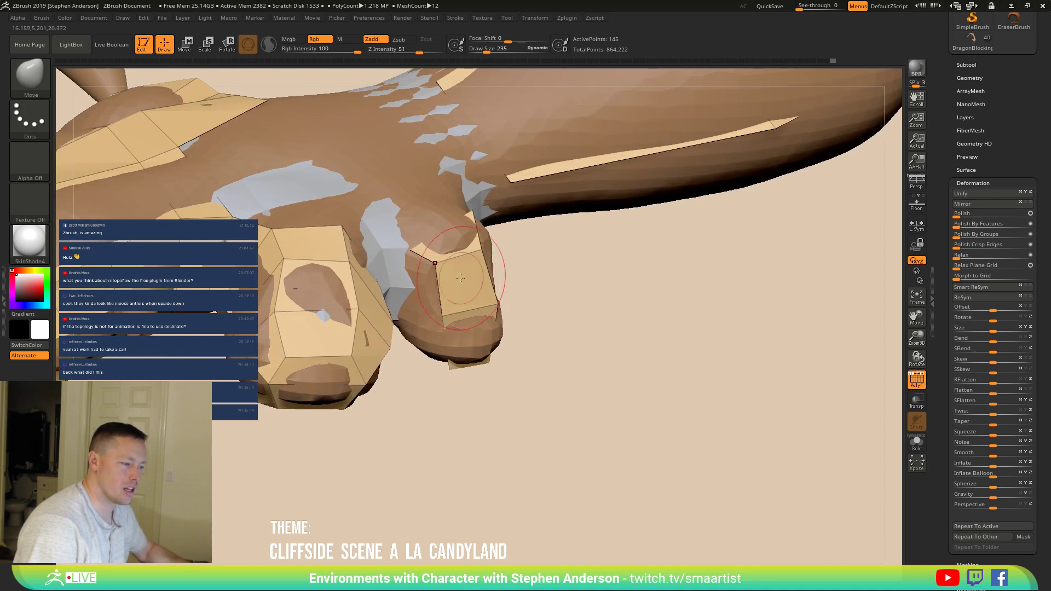
{"action": "mouse_move", "coordinate": [474, 284]}
{"action": "left_mouse_down"}
{"action": "mouse_move", "coordinate": [493, 323]}
{"action": "mouse_move", "coordinate": [465, 320]}
{"action": "mouse_move", "coordinate": [487, 334]}
{"action": "mouse_move", "coordinate": [447, 329]}
{"action": "mouse_move", "coordinate": [497, 339]}
{"action": "mouse_move", "coordinate": [485, 254]}
{"action": "mouse_move", "coordinate": [435, 257]}
{"action": "mouse_move", "coordinate": [422, 242]}
{"action": "mouse_move", "coordinate": [446, 272]}
{"action": "left_mouse_up"}
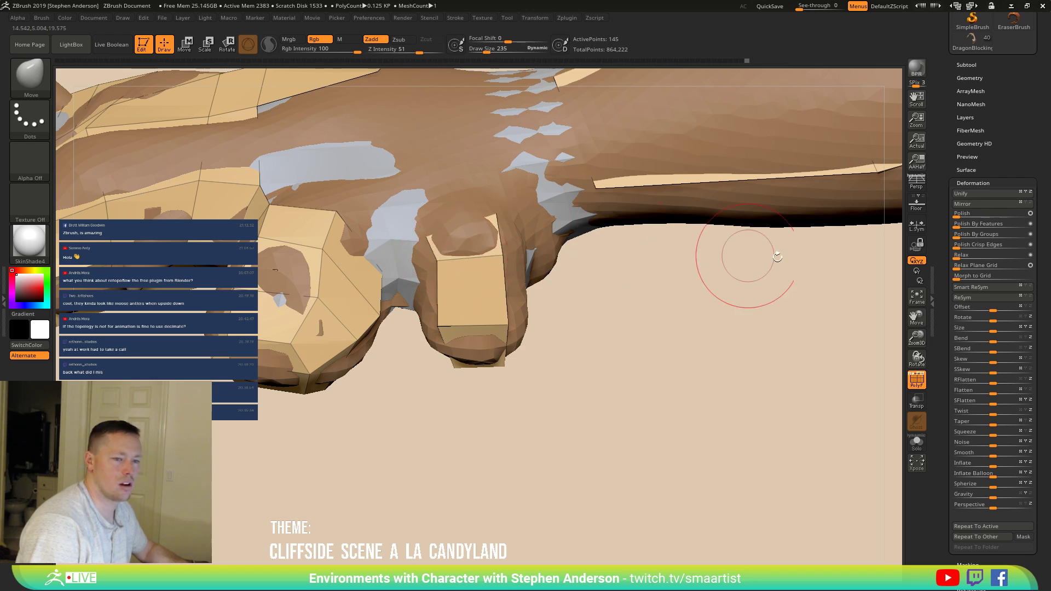
{"action": "left_click", "coordinate": [966, 65]}
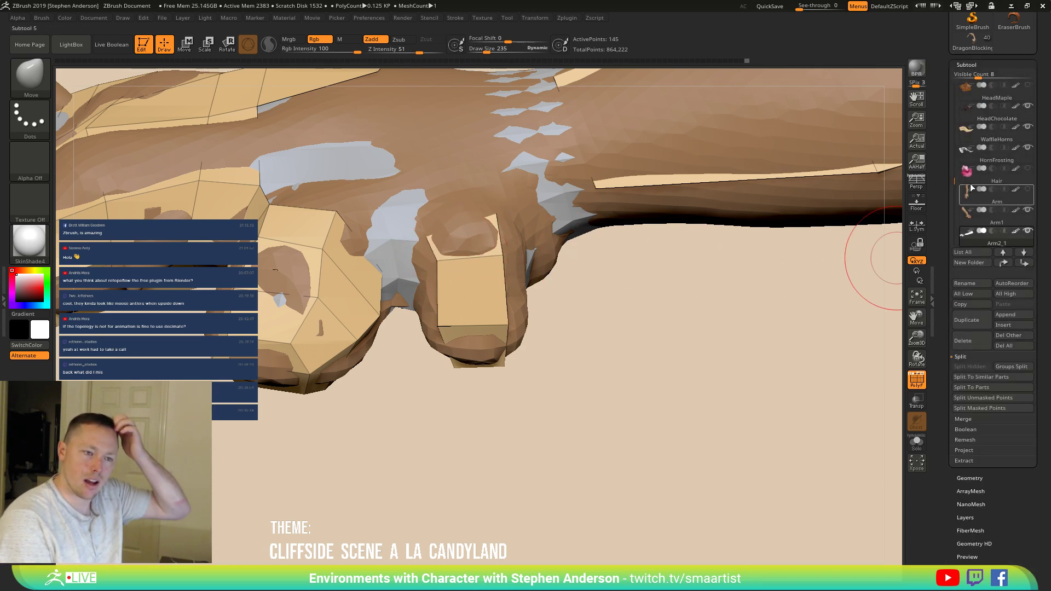
{"action": "left_click_drag", "start_coordinate": [953, 178], "coordinate": [951, 193]}
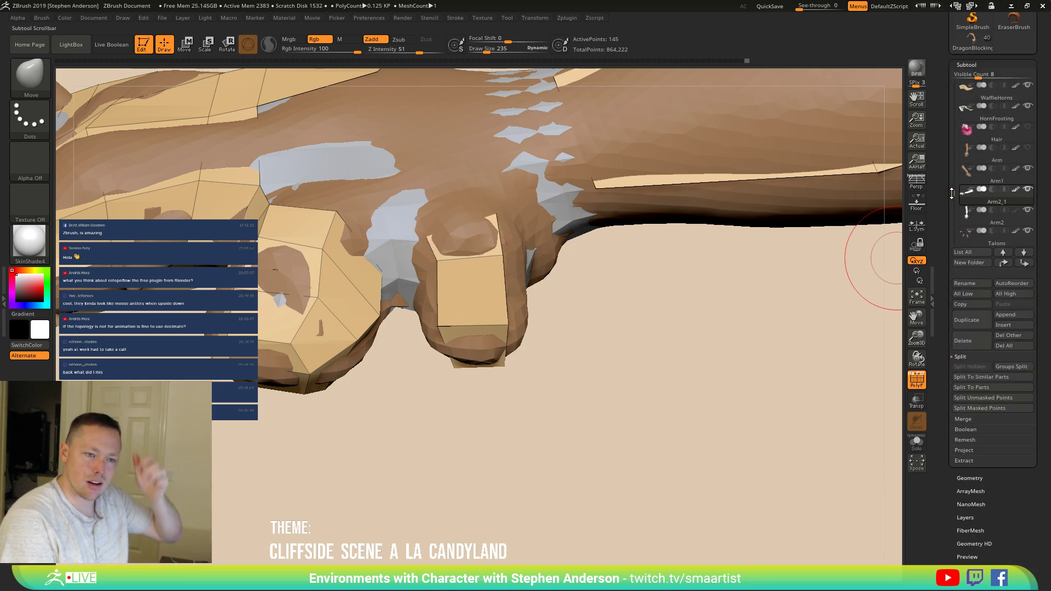
{"action": "left_click", "coordinate": [969, 218]}
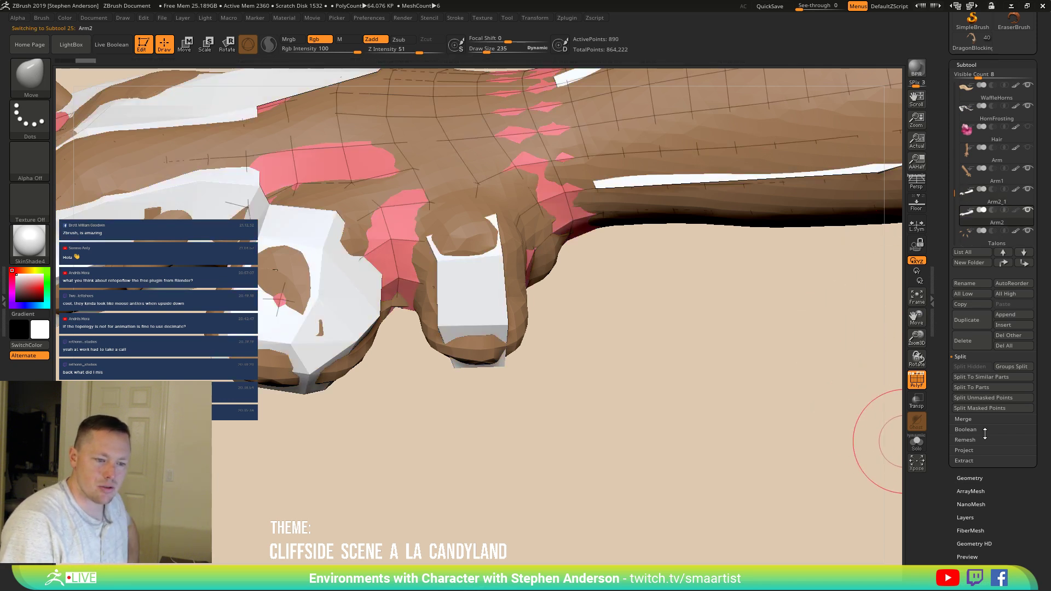
{"action": "left_click", "coordinate": [971, 345]}
{"action": "left_click", "coordinate": [868, 366]}
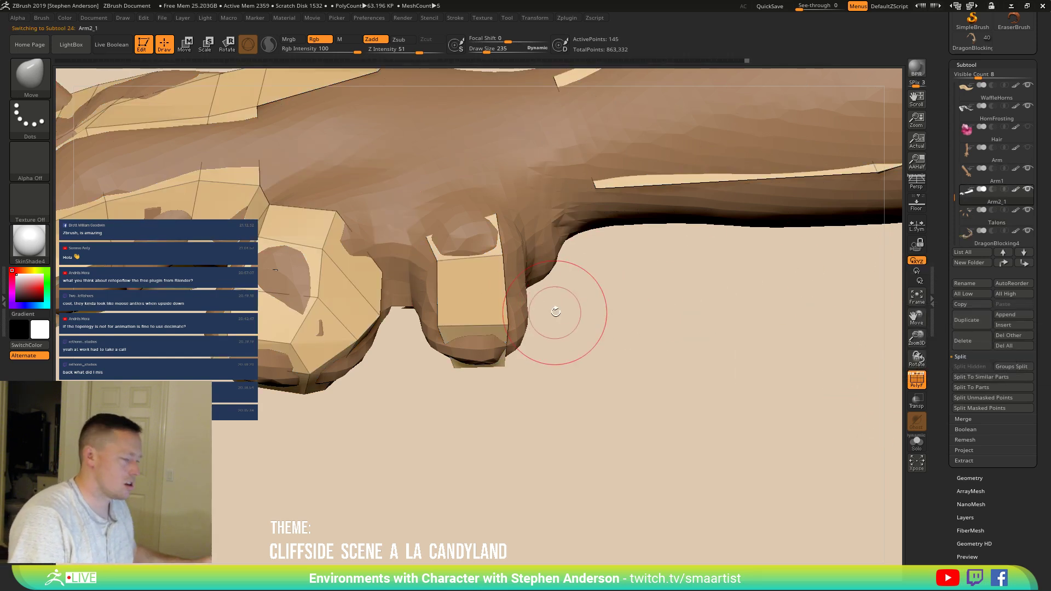
Step: Turn on ghosted transparency so the low-poly Arm2_1 mesh can be seen through the arm sculpt
{"action": "mouse_move", "coordinate": [554, 327]}
{"action": "left_mouse_down", "text": "alt"}
{"action": "mouse_move", "coordinate": [625, 415]}
{"action": "mouse_move", "coordinate": [728, 407]}
{"action": "mouse_move", "coordinate": [672, 375]}
{"action": "left_mouse_up", "text": "alt"}
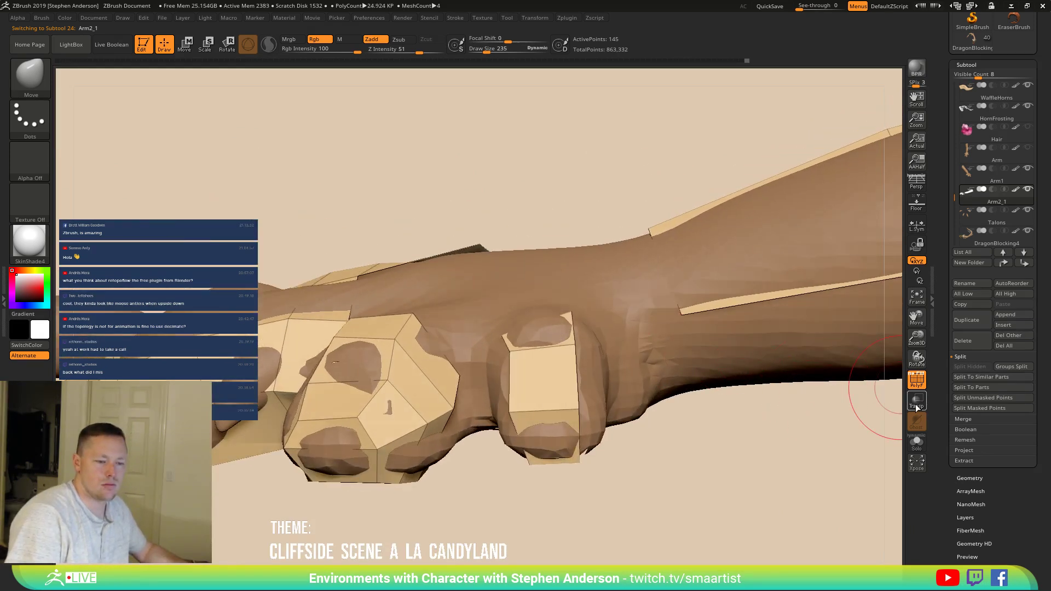
{"action": "left_click", "coordinate": [917, 407]}
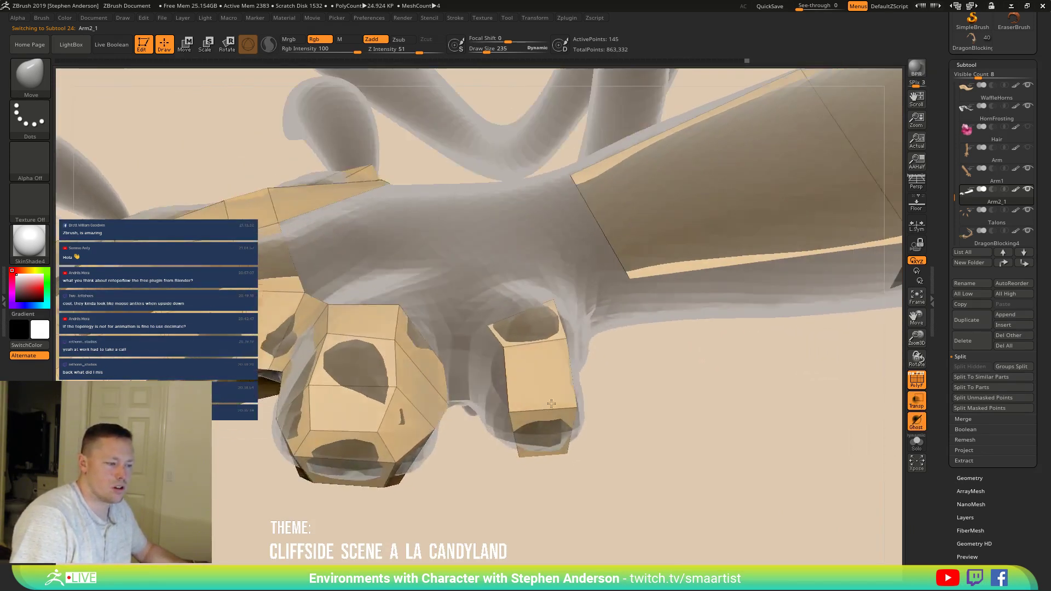
{"action": "mouse_move", "coordinate": [552, 404]}
{"action": "right_mouse_down"}
{"action": "mouse_move", "coordinate": [553, 372]}
{"action": "mouse_move", "coordinate": [540, 379]}
{"action": "mouse_move", "coordinate": [522, 365]}
{"action": "mouse_move", "coordinate": [505, 383]}
{"action": "mouse_move", "coordinate": [537, 392]}
{"action": "mouse_move", "coordinate": [524, 419]}
{"action": "mouse_move", "coordinate": [528, 312]}
{"action": "mouse_move", "coordinate": [525, 397]}
{"action": "mouse_move", "coordinate": [510, 392]}
{"action": "right_mouse_up"}
Step: Set ZModeler's edge action to Bridge, isolate the mesh with Solo, and bridge the open edges on both sides of the separate thumb piece
{"action": "key", "text": "b"}
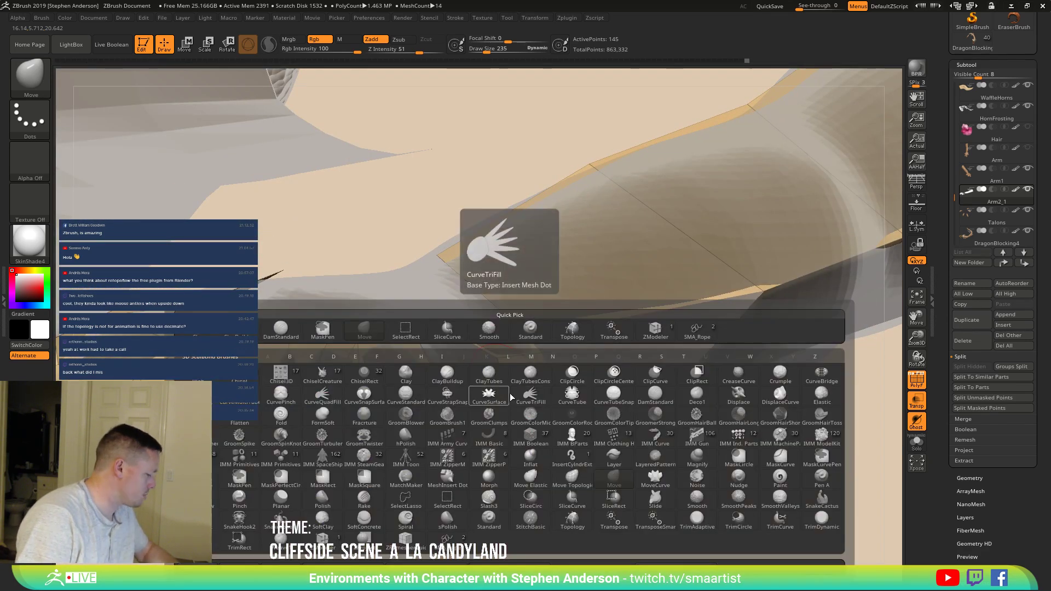
{"action": "key", "text": "z"}
{"action": "key", "text": "m"}
{"action": "key", "text": "space"}
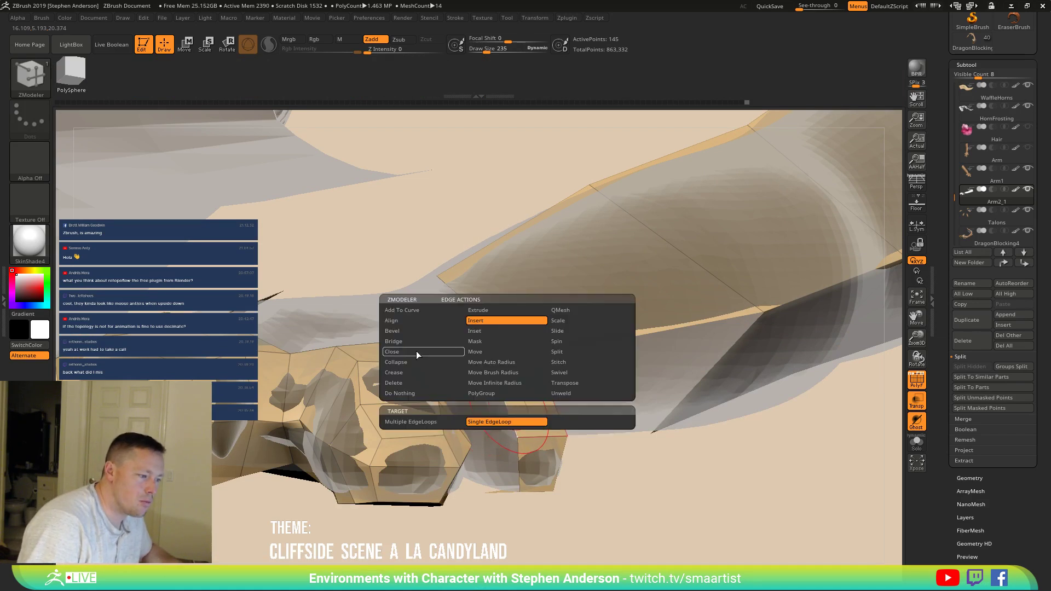
{"action": "left_click", "coordinate": [427, 350]}
{"action": "right_click_drag", "start_coordinate": [501, 504], "coordinate": [524, 444]}
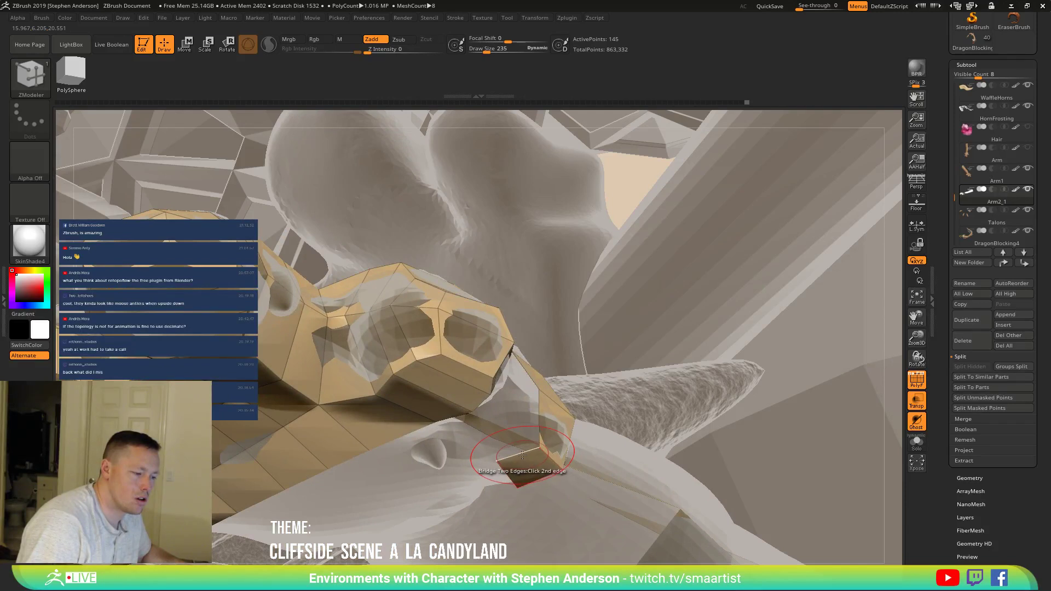
{"action": "left_click", "coordinate": [524, 455]}
{"action": "left_click", "coordinate": [920, 447]}
{"action": "right_click_drag", "start_coordinate": [516, 415], "coordinate": [580, 409]}
{"action": "mouse_move", "coordinate": [536, 481]}
{"action": "right_mouse_down"}
{"action": "mouse_move", "coordinate": [559, 441]}
{"action": "mouse_move", "coordinate": [565, 499]}
{"action": "mouse_move", "coordinate": [559, 470]}
{"action": "mouse_move", "coordinate": [585, 405]}
{"action": "mouse_move", "coordinate": [589, 425]}
{"action": "mouse_move", "coordinate": [561, 346]}
{"action": "mouse_move", "coordinate": [623, 485]}
{"action": "mouse_move", "coordinate": [544, 438]}
{"action": "mouse_move", "coordinate": [577, 403]}
{"action": "mouse_move", "coordinate": [564, 388]}
{"action": "mouse_move", "coordinate": [558, 413]}
{"action": "mouse_move", "coordinate": [548, 405]}
{"action": "mouse_move", "coordinate": [563, 399]}
{"action": "right_mouse_up"}
{"action": "left_click", "coordinate": [582, 393]}
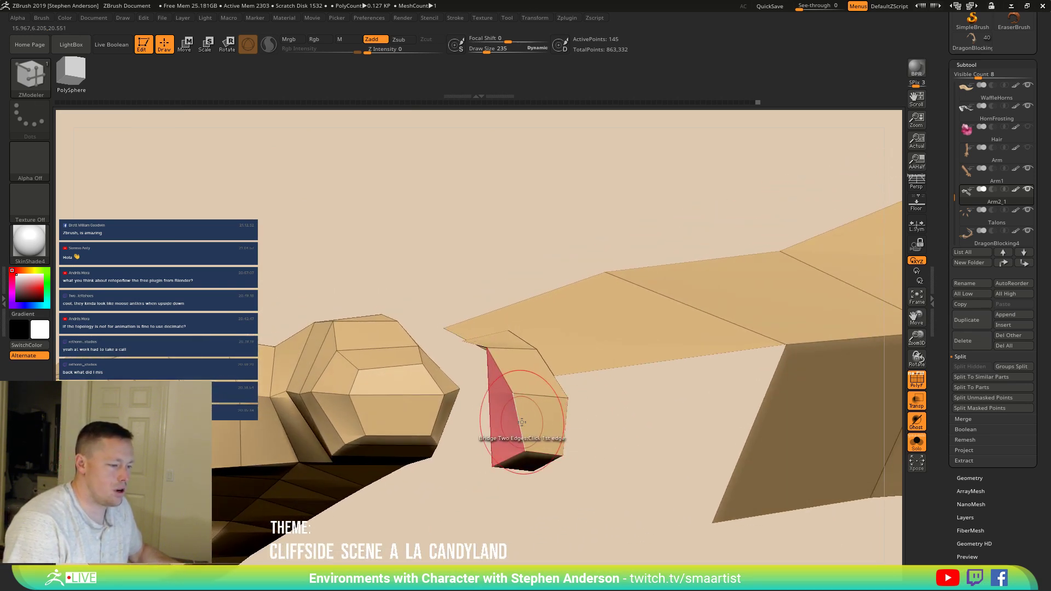
Step: Set the edge action to Insert and add one edge loop across the thumb piece and its bridged sides
{"action": "key", "text": "space"}
{"action": "left_click", "coordinate": [490, 321]}
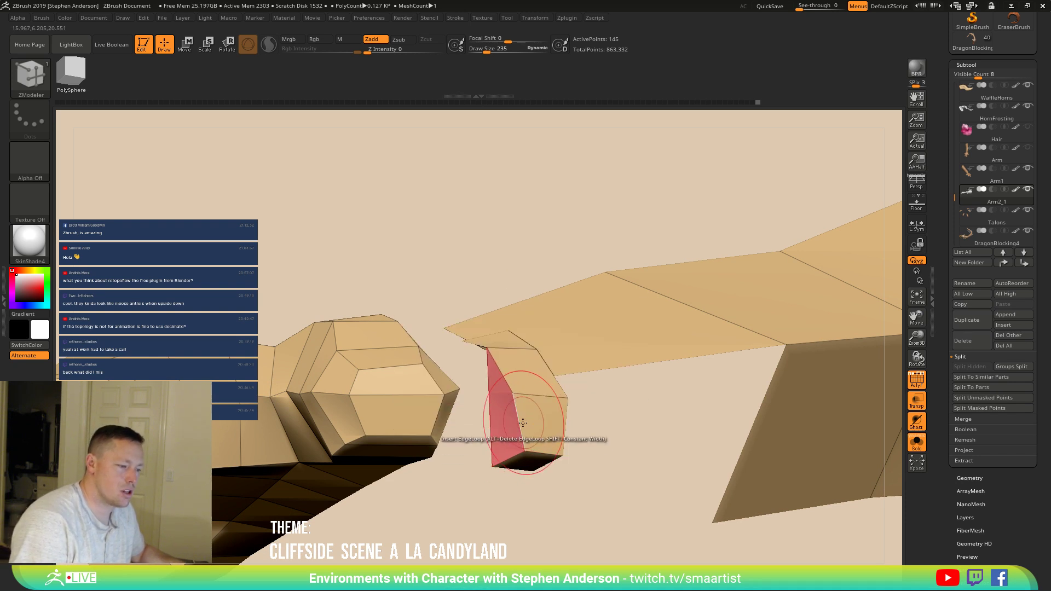
{"action": "left_click", "coordinate": [530, 429]}
Step: Switch to the Move brush and pull the new loop's points outward on both sides of the thumb to round it
{"action": "key", "text": "space"}
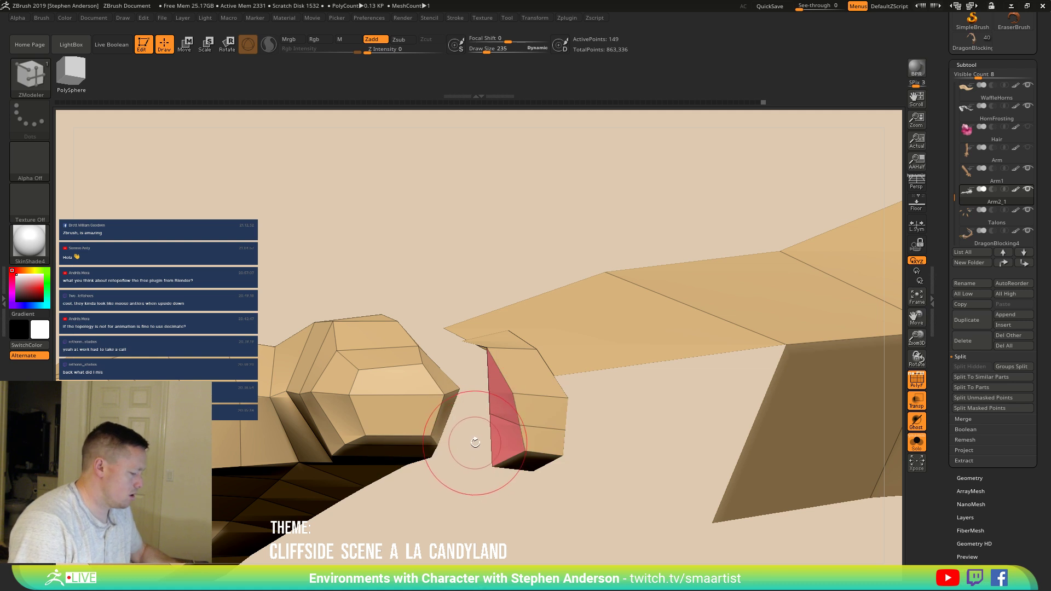
{"action": "key", "text": "b"}
{"action": "key", "text": "m"}
{"action": "key", "text": "v"}
{"action": "left_click_drag", "start_coordinate": [469, 390], "coordinate": [507, 409]}
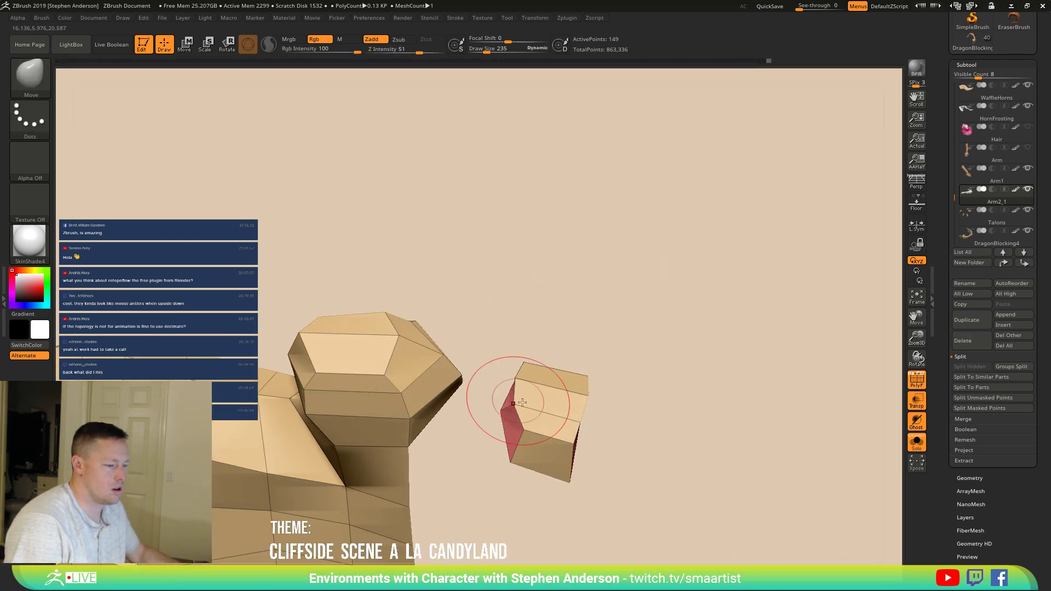
{"action": "left_click_drag", "start_coordinate": [597, 425], "coordinate": [583, 433]}
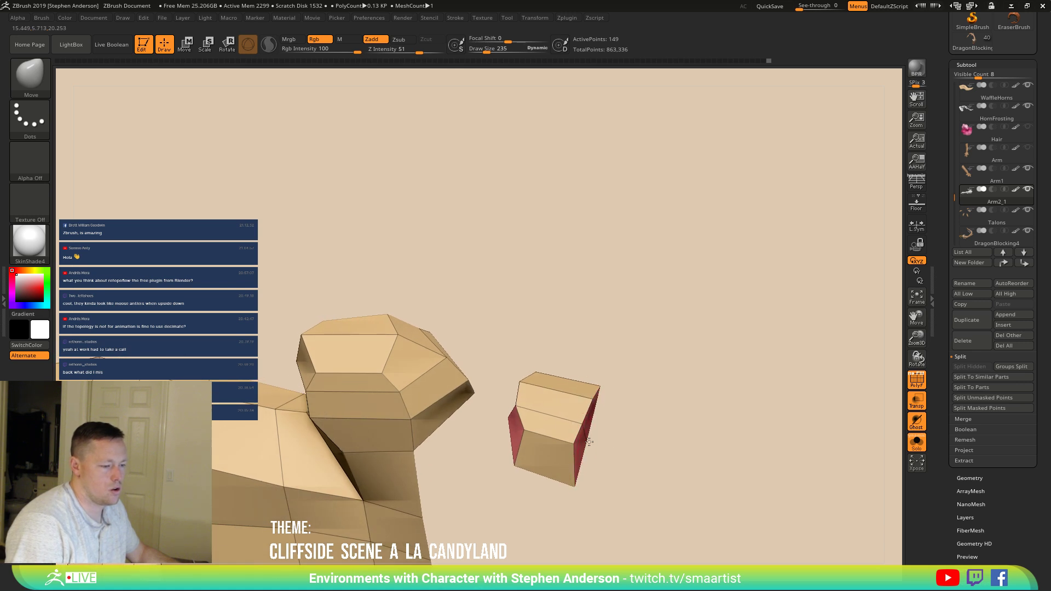
{"action": "right_click_drag", "start_coordinate": [583, 413], "coordinate": [534, 432]}
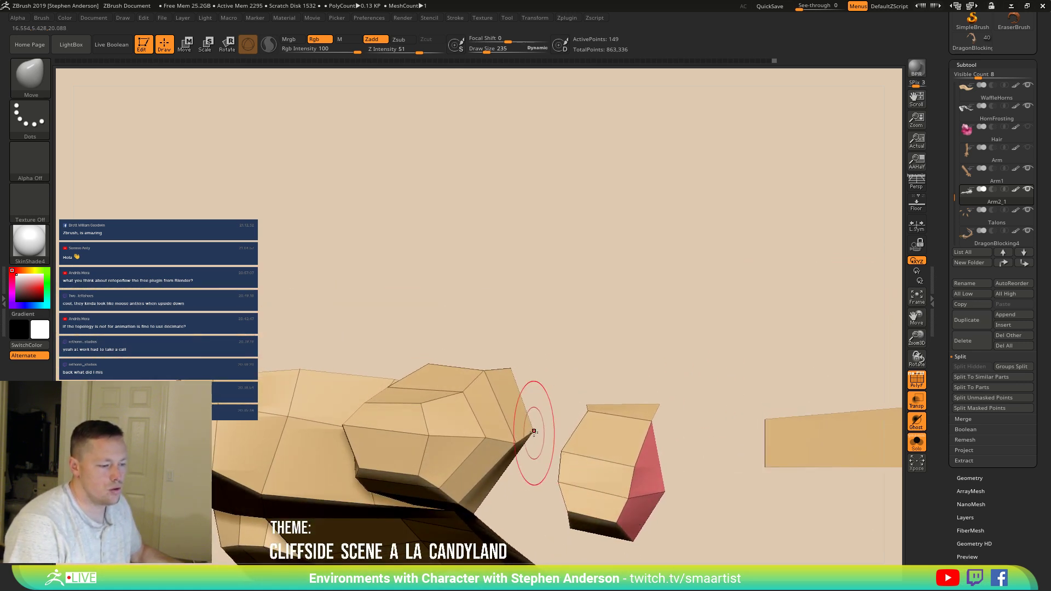
{"action": "mouse_move", "coordinate": [521, 478]}
{"action": "right_mouse_down"}
{"action": "mouse_move", "coordinate": [488, 445]}
{"action": "mouse_move", "coordinate": [511, 390]}
{"action": "right_mouse_up"}
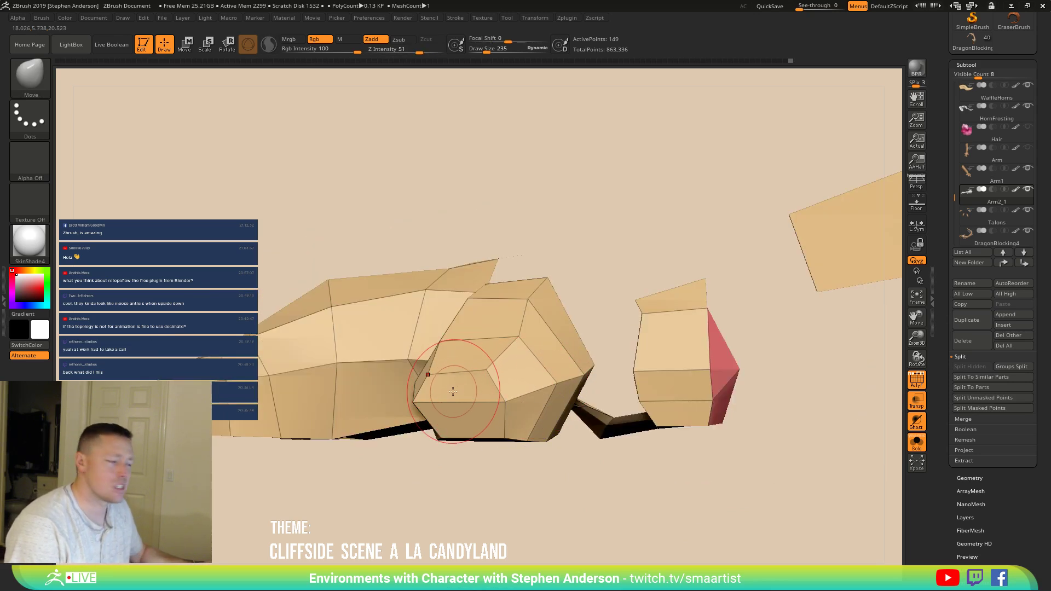
{"action": "mouse_move", "coordinate": [459, 392]}
{"action": "right_mouse_down"}
{"action": "mouse_move", "coordinate": [519, 358]}
{"action": "mouse_move", "coordinate": [485, 387]}
{"action": "mouse_move", "coordinate": [534, 370]}
{"action": "mouse_move", "coordinate": [540, 403]}
{"action": "mouse_move", "coordinate": [500, 369]}
{"action": "mouse_move", "coordinate": [530, 349]}
{"action": "mouse_move", "coordinate": [492, 407]}
{"action": "mouse_move", "coordinate": [524, 438]}
{"action": "mouse_move", "coordinate": [477, 401]}
{"action": "right_mouse_up"}
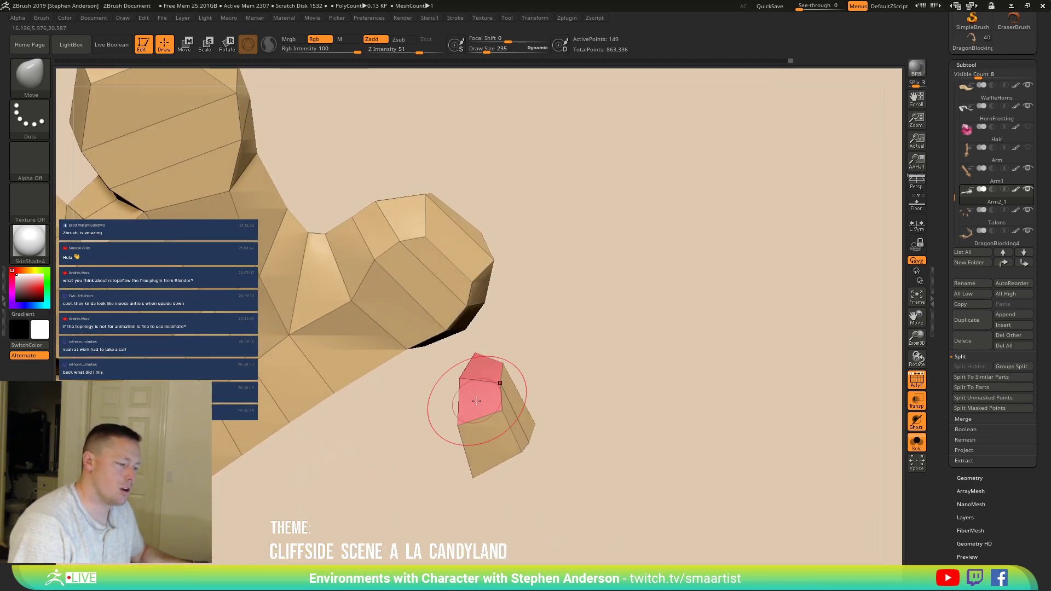
Step: Set ZModeler's polygon action to Delete with a single-poly target and remove a bridged polygon from the side of the thumb piece
{"action": "key", "text": "b"}
{"action": "key", "text": "z"}
{"action": "key", "text": "m"}
{"action": "key", "text": "space"}
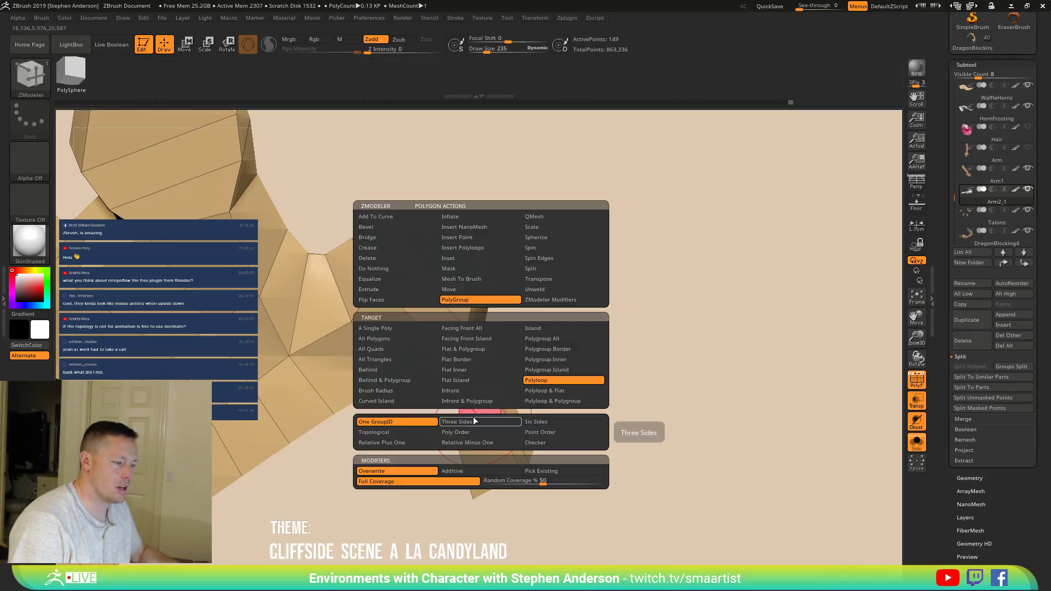
{"action": "left_click", "coordinate": [391, 258]}
{"action": "left_click", "coordinate": [478, 419]}
{"action": "left_click_drag", "start_coordinate": [540, 462], "coordinate": [490, 479]}
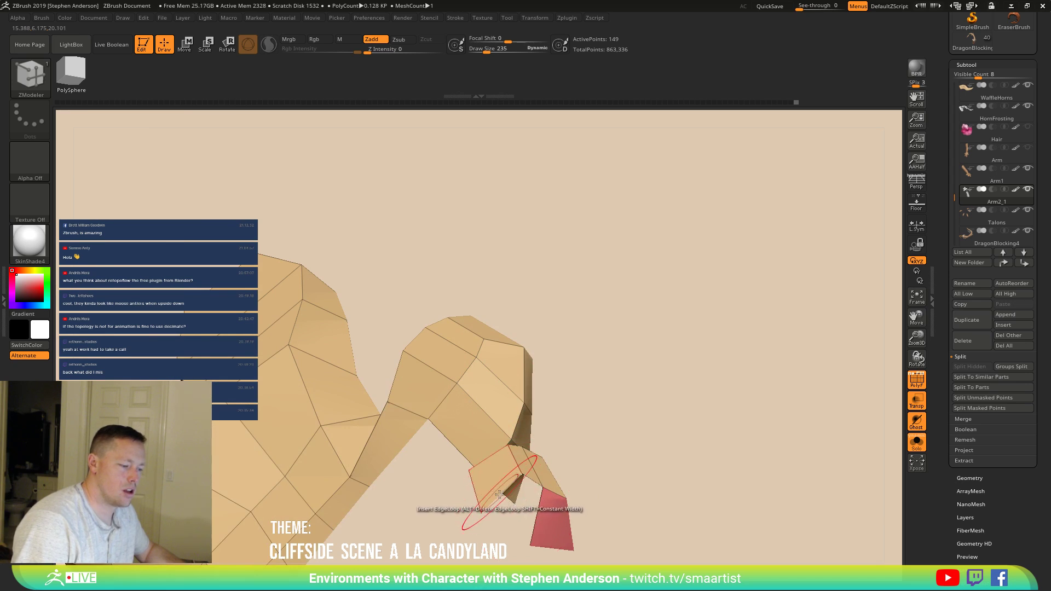
Step: Insert an edge loop along the thumb piece, set the edge action to Bridge, and bridge its open edges with side polygons
{"action": "key", "text": "space"}
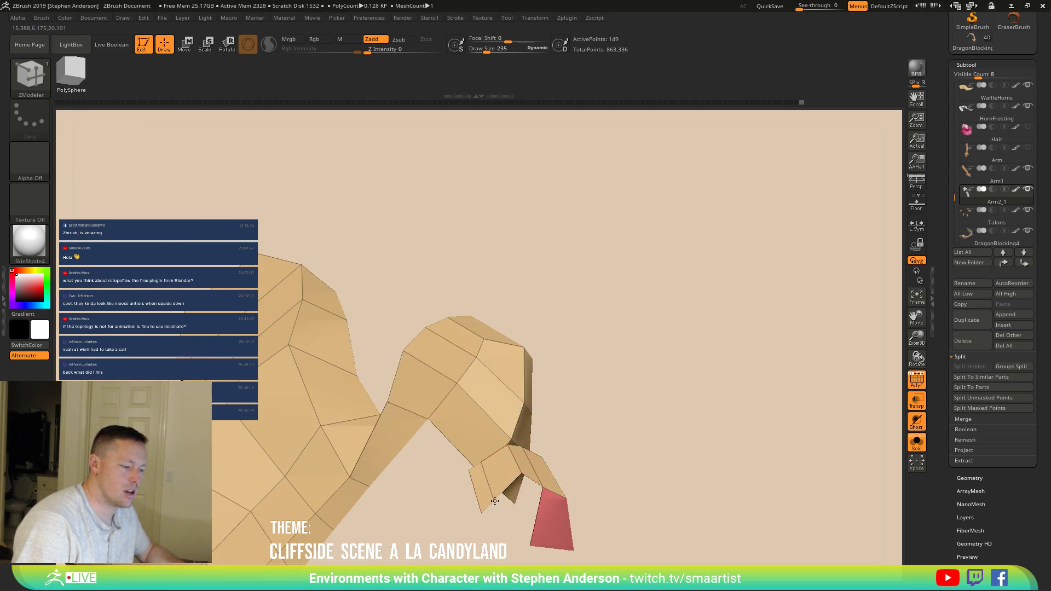
{"action": "key", "text": "space"}
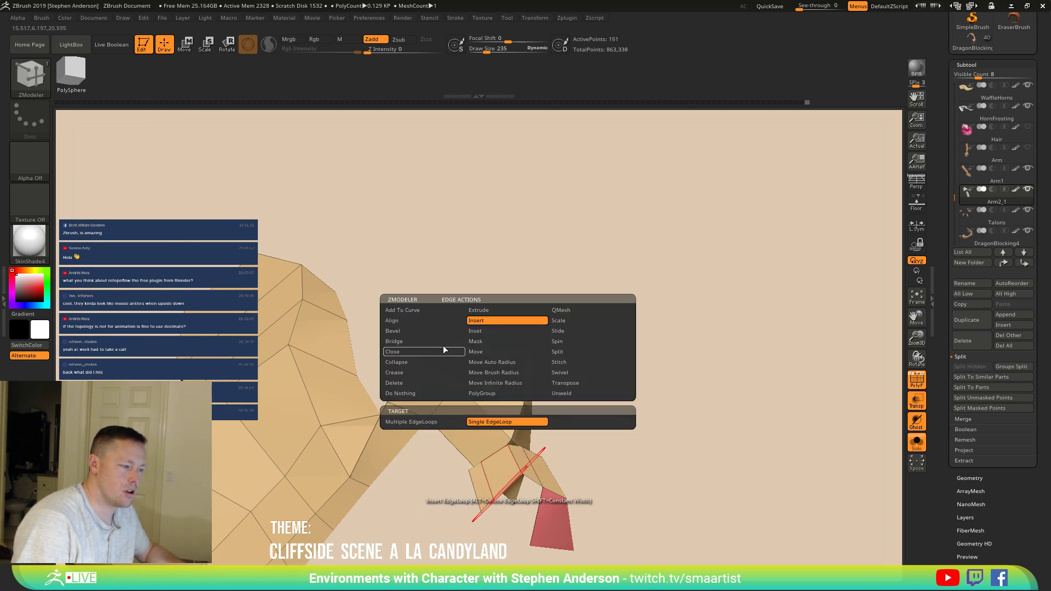
{"action": "left_click", "coordinate": [412, 341]}
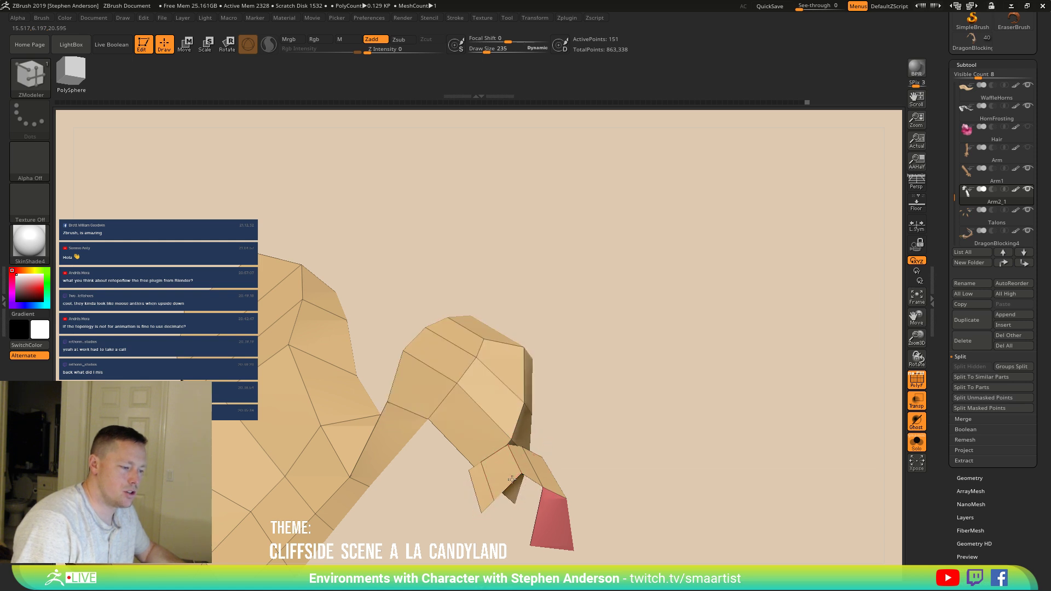
{"action": "left_click", "coordinate": [539, 510]}
{"action": "left_click_drag", "start_coordinate": [553, 548], "coordinate": [526, 509]}
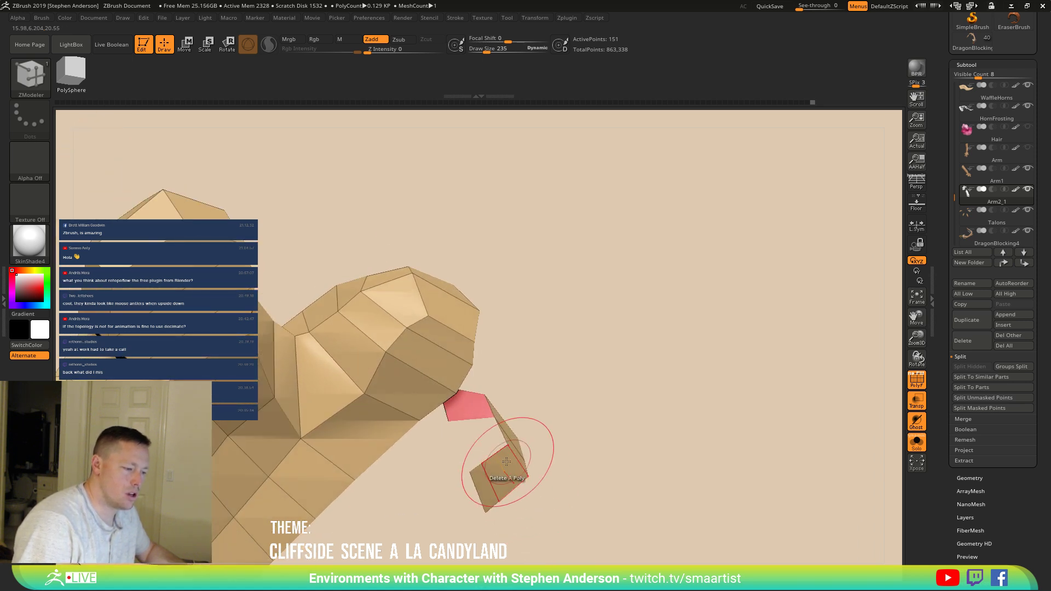
{"action": "left_click_drag", "start_coordinate": [437, 434], "coordinate": [553, 350]}
{"action": "left_click", "coordinate": [634, 348]}
{"action": "left_click", "coordinate": [619, 311]}
{"action": "left_click", "coordinate": [587, 354]}
{"action": "right_click_drag", "start_coordinate": [604, 323], "coordinate": [600, 347]}
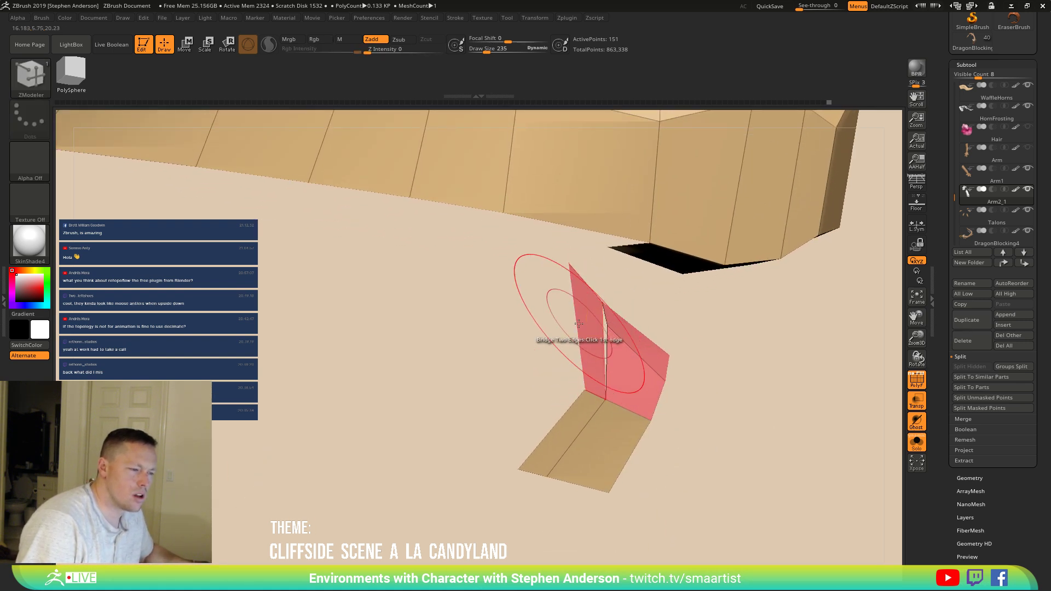
Step: Set the edge action to Insert, add a loop across the new side polygons, and stitch the loose points to close the gap
{"action": "key", "text": "space"}
{"action": "left_click", "coordinate": [562, 321]}
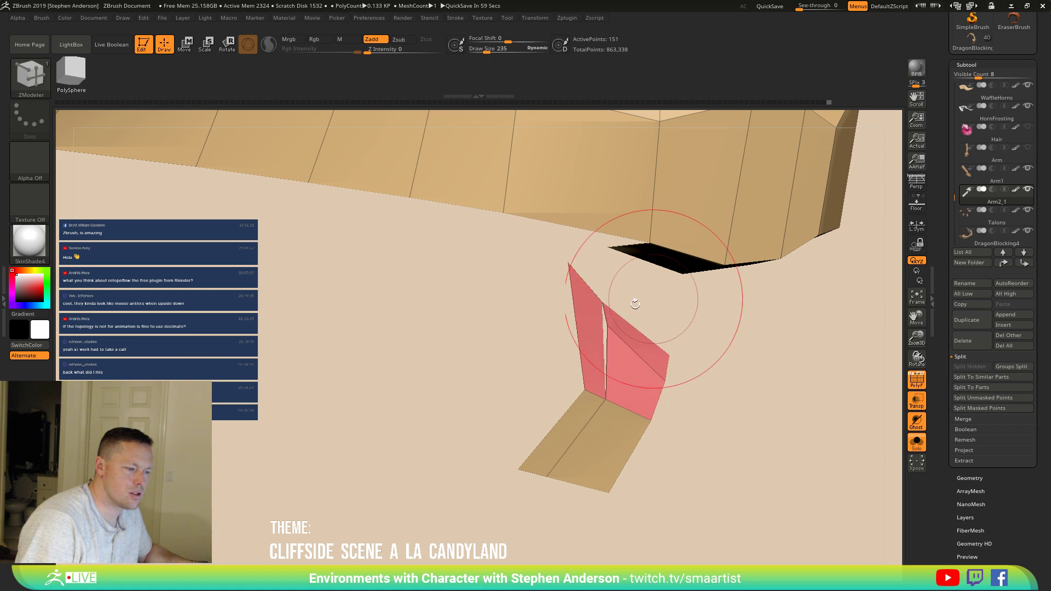
{"action": "right_click_drag", "start_coordinate": [596, 334], "coordinate": [610, 366]}
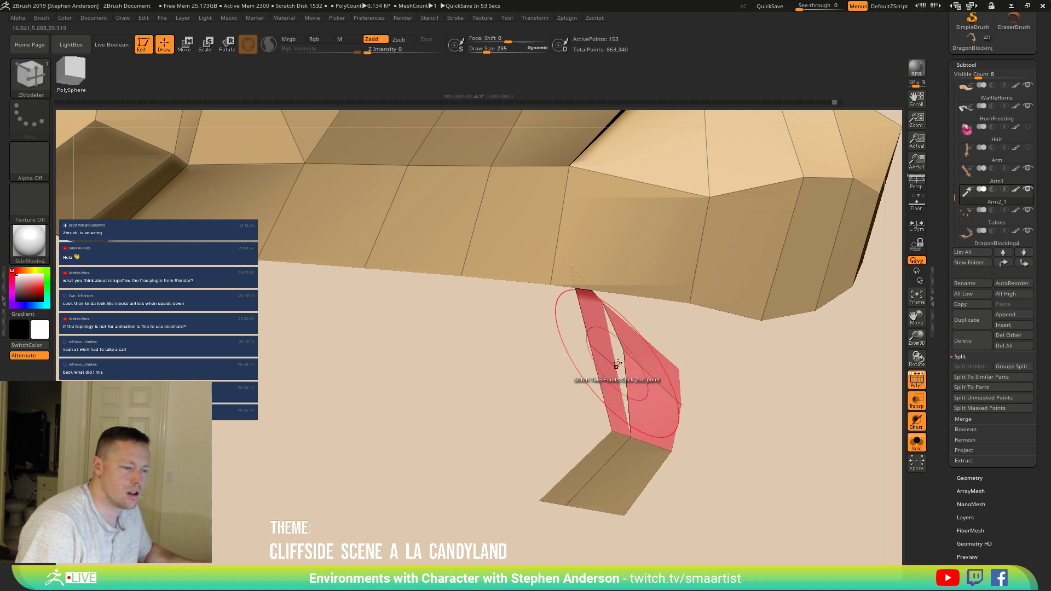
{"action": "left_click", "coordinate": [618, 367]}
{"action": "right_click_drag", "start_coordinate": [625, 372], "coordinate": [605, 445]}
{"action": "left_click", "coordinate": [625, 388]}
{"action": "left_click", "coordinate": [624, 449]}
Step: Switch to the Move brush with a draw size of 124 and adjust the points at the end of the thumb piece
{"action": "key", "text": "b"}
{"action": "key", "text": "m"}
{"action": "key", "text": "v"}
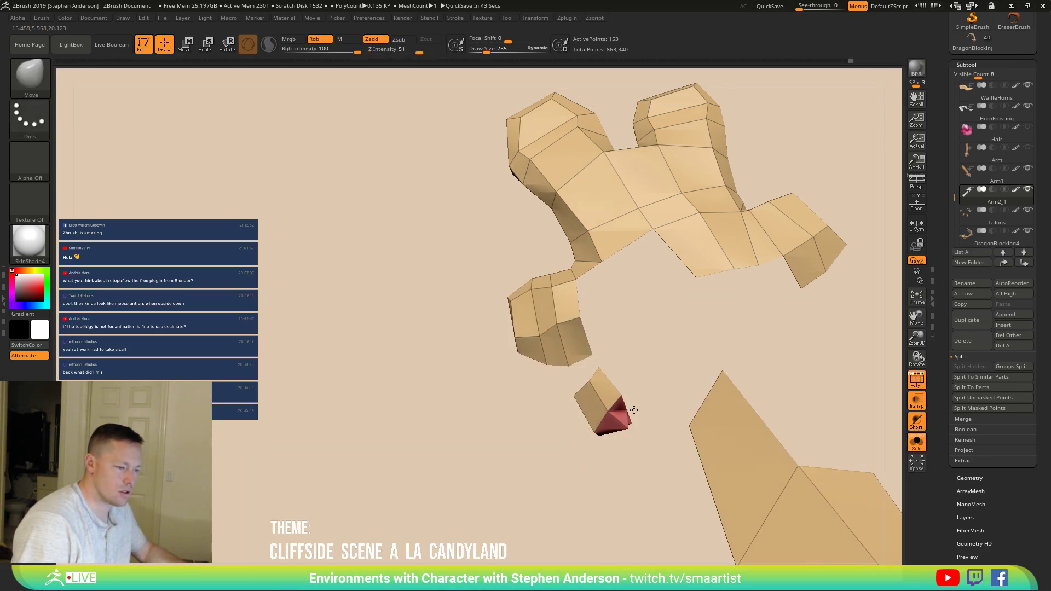
{"action": "left_click_drag", "start_coordinate": [631, 411], "coordinate": [626, 411]}
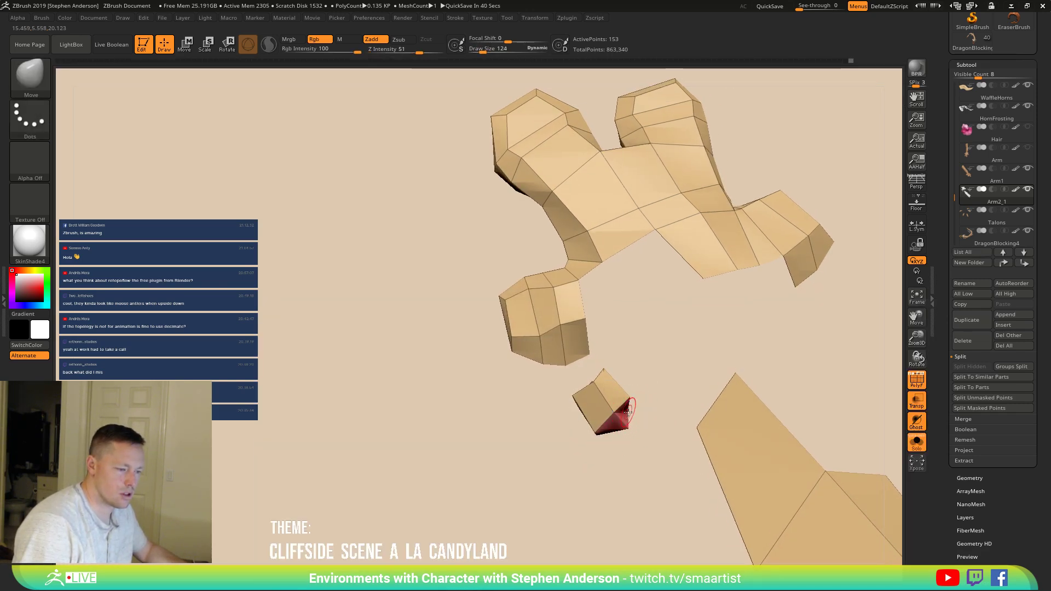
{"action": "right_click_drag", "start_coordinate": [741, 465], "coordinate": [598, 372]}
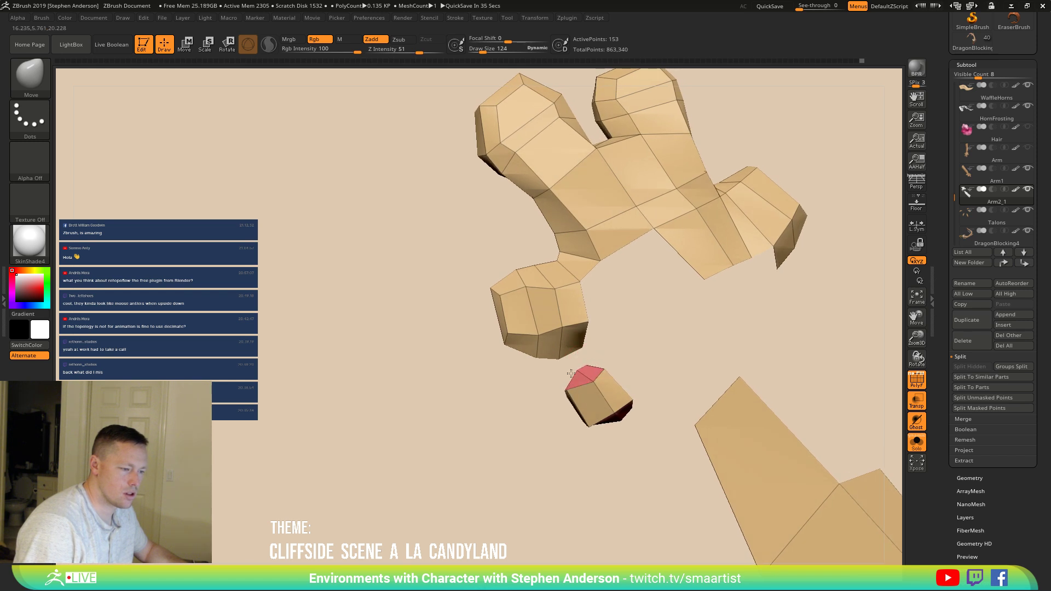
{"action": "mouse_move", "coordinate": [571, 376]}
{"action": "right_mouse_down"}
{"action": "mouse_move", "coordinate": [602, 368]}
{"action": "mouse_move", "coordinate": [569, 402]}
{"action": "mouse_move", "coordinate": [594, 427]}
{"action": "mouse_move", "coordinate": [601, 420]}
{"action": "mouse_move", "coordinate": [545, 380]}
{"action": "mouse_move", "coordinate": [543, 431]}
{"action": "mouse_move", "coordinate": [572, 433]}
{"action": "mouse_move", "coordinate": [603, 383]}
{"action": "mouse_move", "coordinate": [564, 423]}
{"action": "mouse_move", "coordinate": [584, 444]}
{"action": "mouse_move", "coordinate": [549, 468]}
{"action": "mouse_move", "coordinate": [580, 439]}
{"action": "right_mouse_up"}
Step: Return to ZModeler, set the edge action to Bridge, and bridge the thumb piece across to the neighbouring finger
{"action": "key", "text": "b"}
{"action": "key", "text": "z"}
{"action": "key", "text": "m"}
{"action": "right_click_drag", "start_coordinate": [550, 375], "coordinate": [564, 351]}
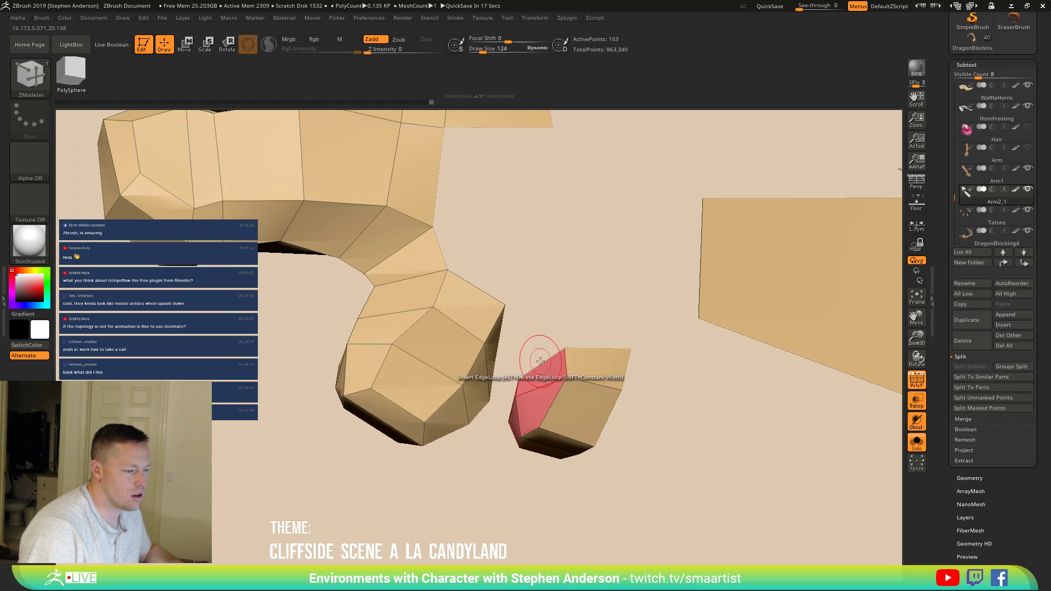
{"action": "key", "text": "space"}
{"action": "left_click", "coordinate": [446, 341]}
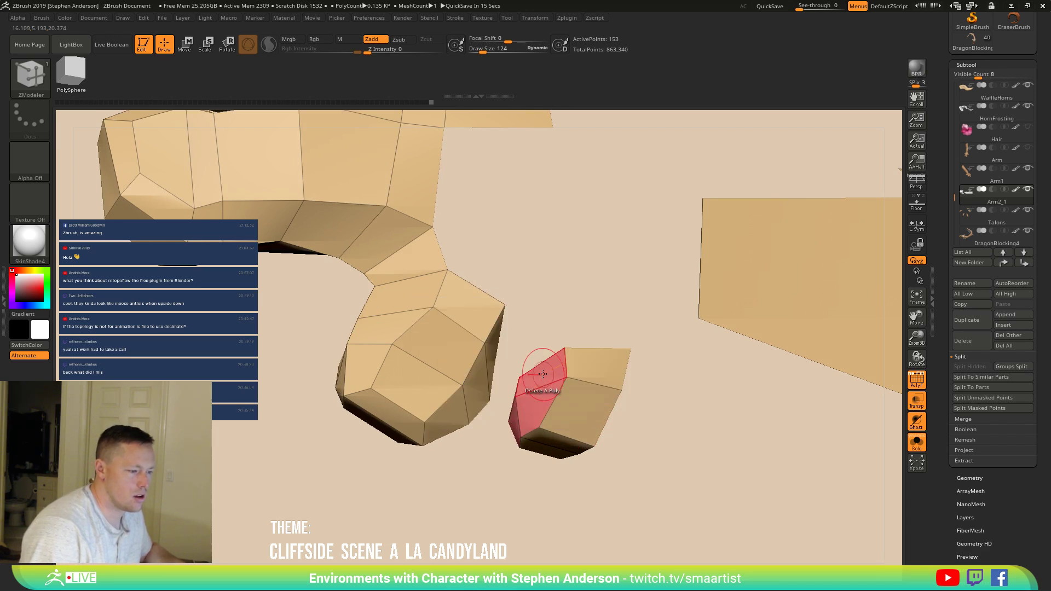
{"action": "right_click_drag", "start_coordinate": [497, 350], "coordinate": [469, 340]}
{"action": "left_click", "coordinate": [471, 336]}
{"action": "left_click", "coordinate": [518, 359]}
{"action": "right_click_drag", "start_coordinate": [512, 395], "coordinate": [539, 304]}
{"action": "right_click_drag", "start_coordinate": [517, 367], "coordinate": [598, 399]}
{"action": "left_click", "coordinate": [471, 387]}
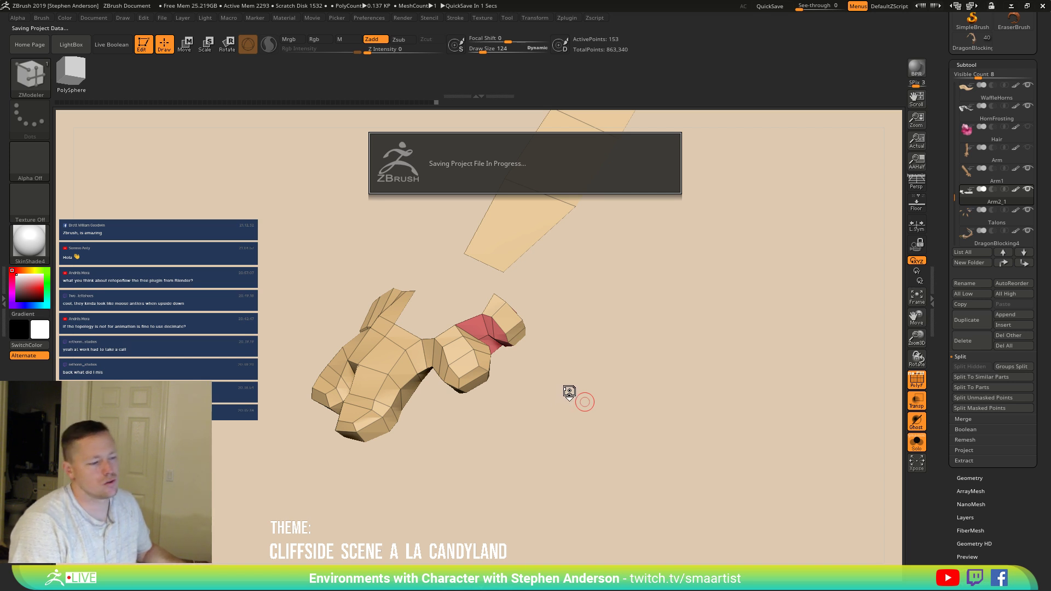
Step: Switch to the Move brush and nudge the points along the palm
{"action": "right_click_drag", "start_coordinate": [562, 388], "coordinate": [639, 354]}
{"action": "key", "text": "b"}
{"action": "key", "text": "m"}
{"action": "key", "text": "v"}
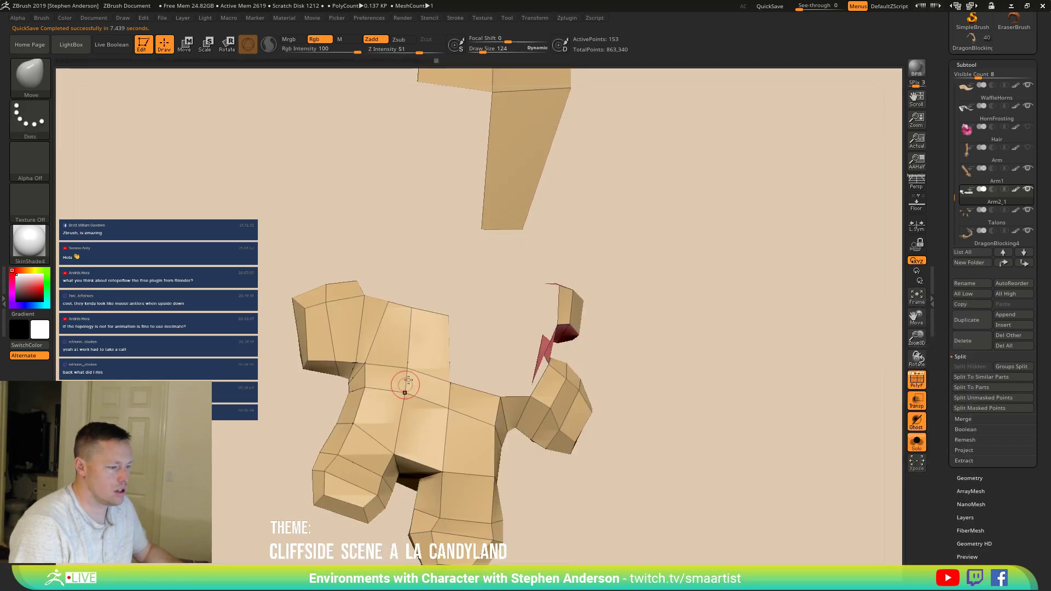
{"action": "right_click_drag", "start_coordinate": [411, 366], "coordinate": [493, 423]}
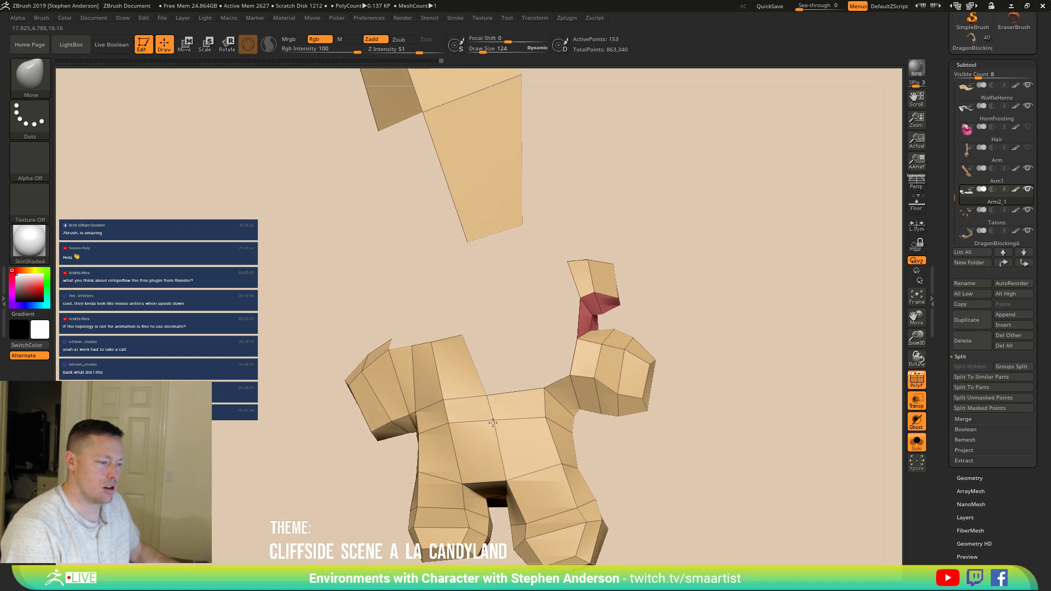
Step: Return to ZModeler and bridge the palm's open edge to the side of the finger next to the thumb piece
{"action": "key", "text": "b"}
{"action": "key", "text": "z"}
{"action": "key", "text": "m"}
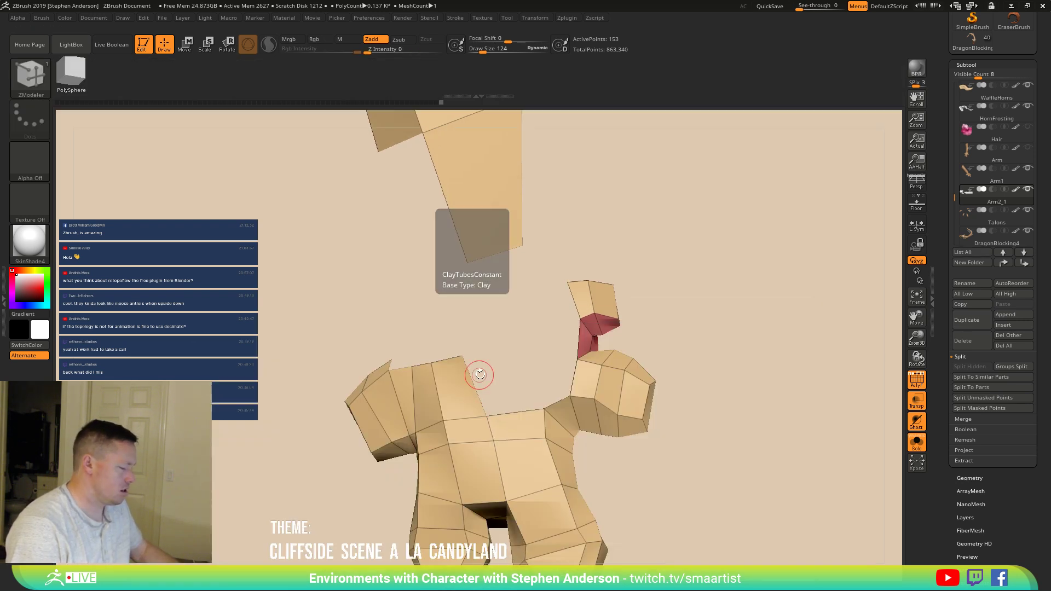
{"action": "left_click", "coordinate": [574, 374]}
{"action": "right_click_drag", "start_coordinate": [527, 366], "coordinate": [649, 446]}
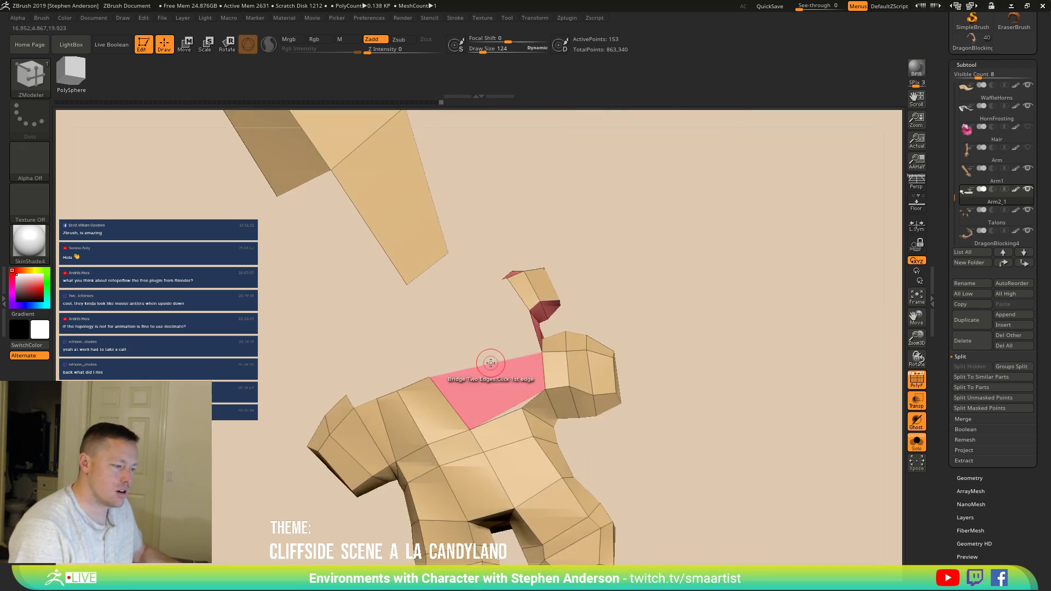
Step: Set the edge action to Insert, add a loop through the new palm polygon, and stitch its loose end to the adjacent palm point
{"action": "key", "text": "space"}
{"action": "left_click", "coordinate": [474, 321]}
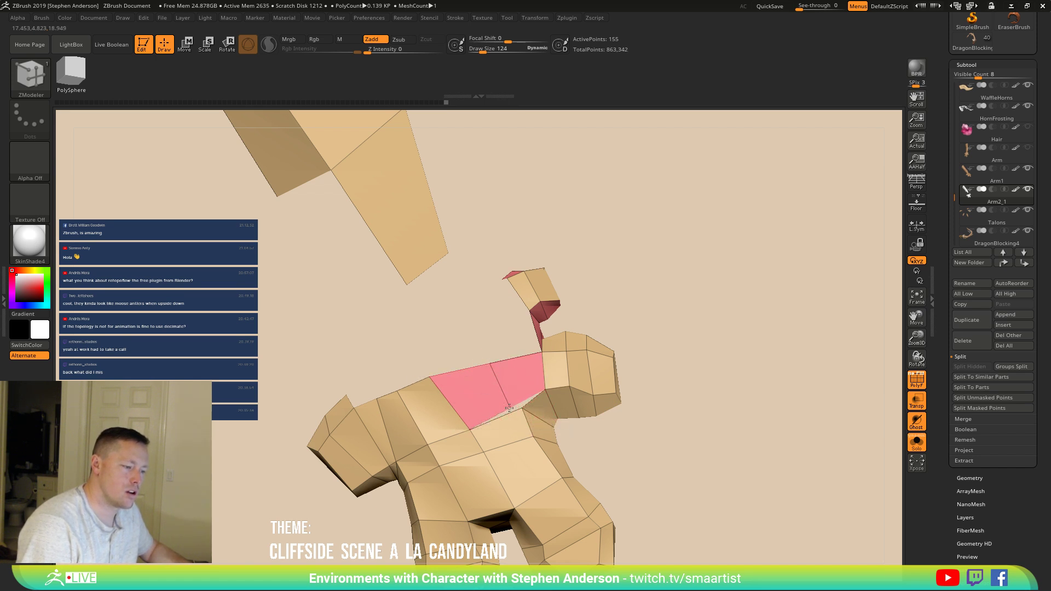
{"action": "scroll", "coordinate": [523, 409], "scroll_direction": "up", "scroll_amount": 5}
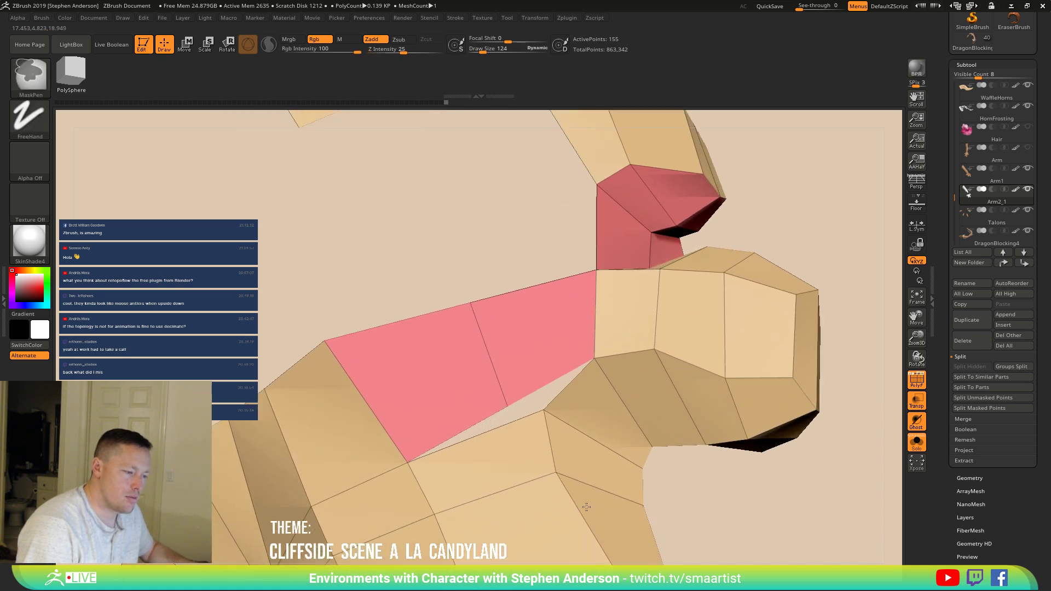
{"action": "left_click", "coordinate": [545, 409]}
{"action": "left_click_drag", "start_coordinate": [545, 410], "coordinate": [570, 405]}
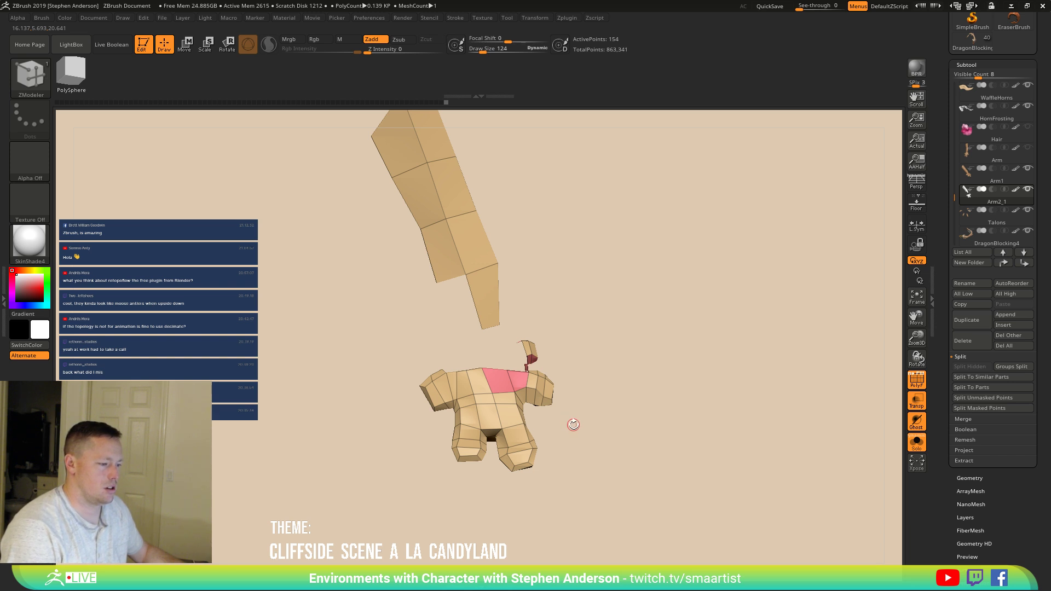
Step: Assign the whole low-poly Arm2_1 mesh to a single new polygroup
{"action": "left_click_drag", "start_coordinate": [523, 401], "coordinate": [536, 429]}
{"action": "key", "text": "space"}
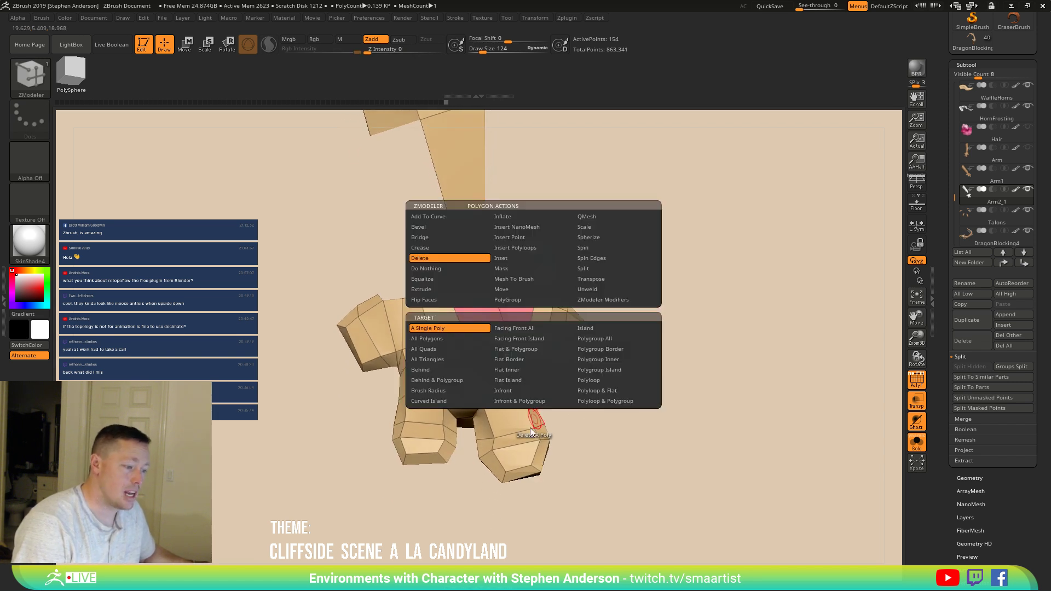
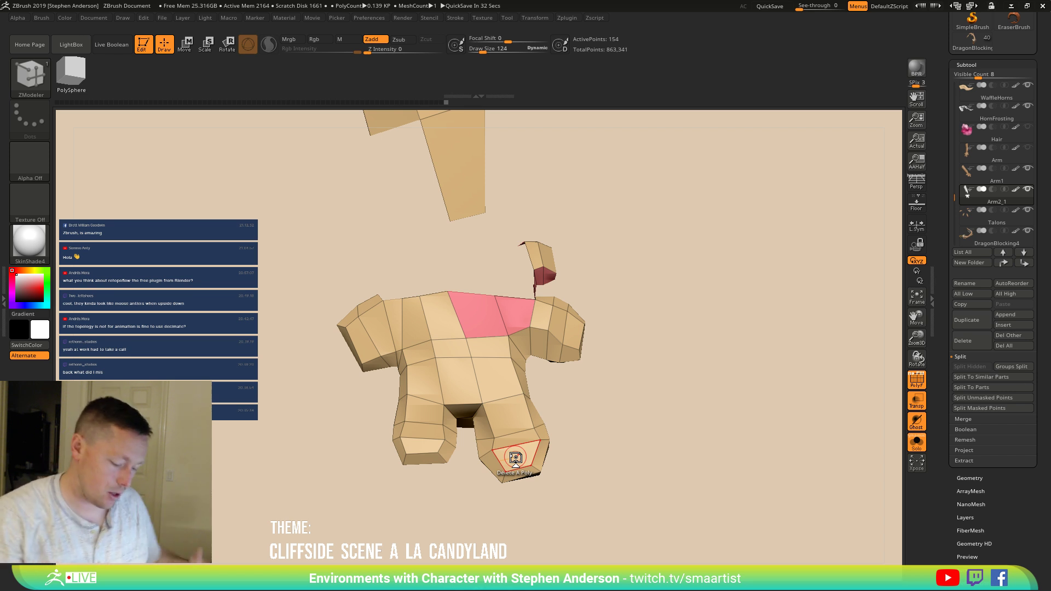
{"action": "right_click_drag", "start_coordinate": [490, 433], "coordinate": [465, 410]}
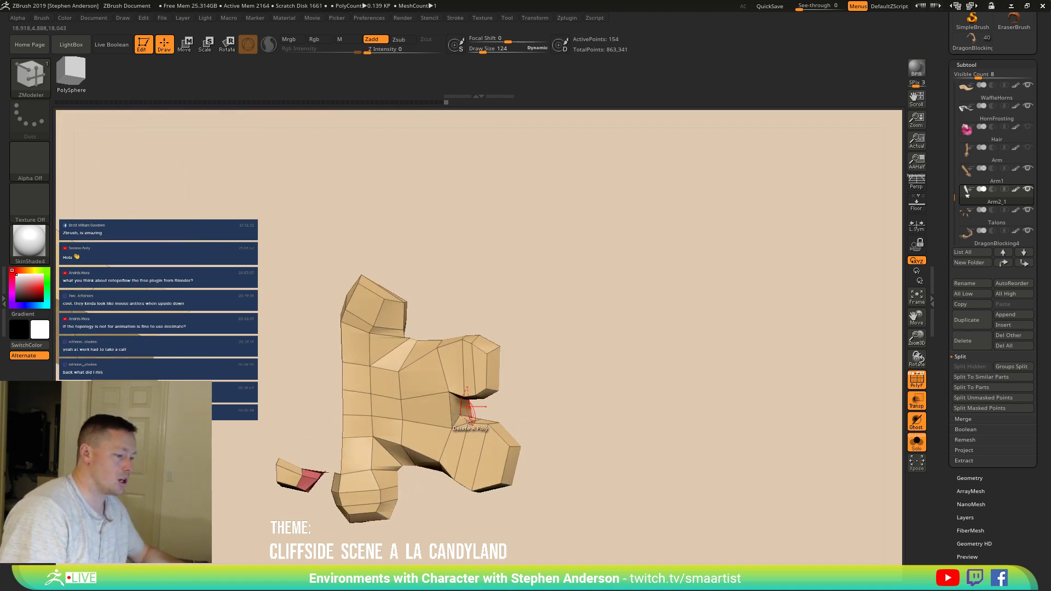
{"action": "mouse_move", "coordinate": [488, 507]}
{"action": "right_mouse_down"}
{"action": "mouse_move", "coordinate": [481, 481]}
{"action": "mouse_move", "coordinate": [523, 408]}
{"action": "mouse_move", "coordinate": [675, 360]}
{"action": "mouse_move", "coordinate": [602, 416]}
{"action": "mouse_move", "coordinate": [520, 454]}
{"action": "mouse_move", "coordinate": [511, 471]}
{"action": "mouse_move", "coordinate": [495, 429]}
{"action": "mouse_move", "coordinate": [539, 450]}
{"action": "mouse_move", "coordinate": [492, 405]}
{"action": "mouse_move", "coordinate": [505, 478]}
{"action": "mouse_move", "coordinate": [506, 465]}
{"action": "mouse_move", "coordinate": [516, 474]}
{"action": "mouse_move", "coordinate": [459, 430]}
{"action": "mouse_move", "coordinate": [491, 381]}
{"action": "mouse_move", "coordinate": [560, 398]}
{"action": "right_mouse_up"}
{"action": "key", "text": "ctrl+w"}
{"action": "key", "text": "ctrl+w"}
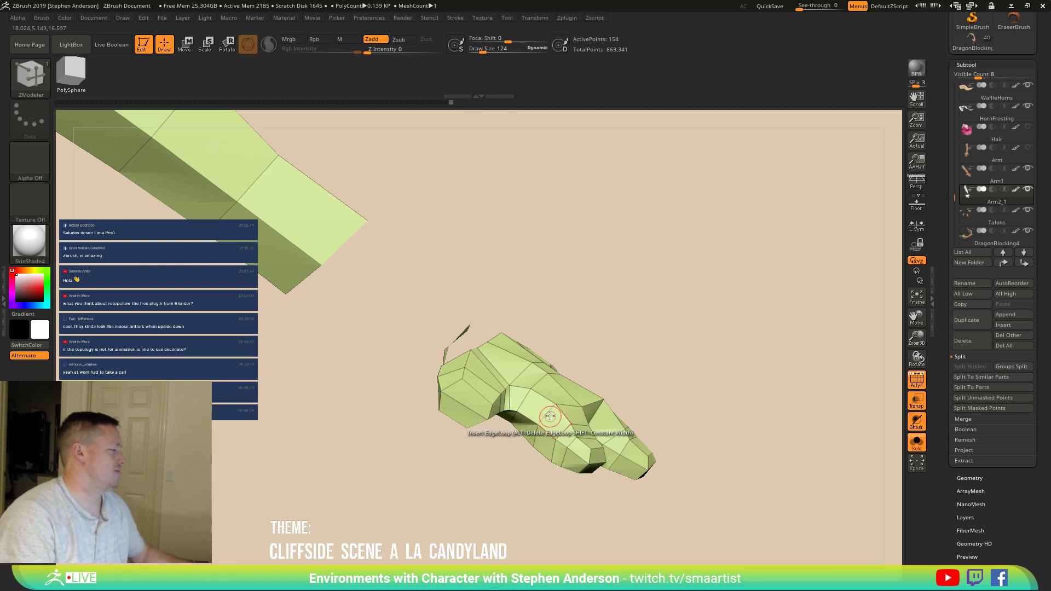
Step: Set the edge action to Bridge and bridge from the open palm edge to form one new polygon below the finger
{"action": "mouse_move", "coordinate": [521, 401]}
{"action": "right_mouse_down"}
{"action": "mouse_move", "coordinate": [527, 317]}
{"action": "mouse_move", "coordinate": [504, 426]}
{"action": "mouse_move", "coordinate": [538, 410]}
{"action": "mouse_move", "coordinate": [542, 372]}
{"action": "mouse_move", "coordinate": [538, 416]}
{"action": "mouse_move", "coordinate": [510, 352]}
{"action": "mouse_move", "coordinate": [475, 452]}
{"action": "mouse_move", "coordinate": [557, 361]}
{"action": "mouse_move", "coordinate": [507, 403]}
{"action": "right_mouse_up"}
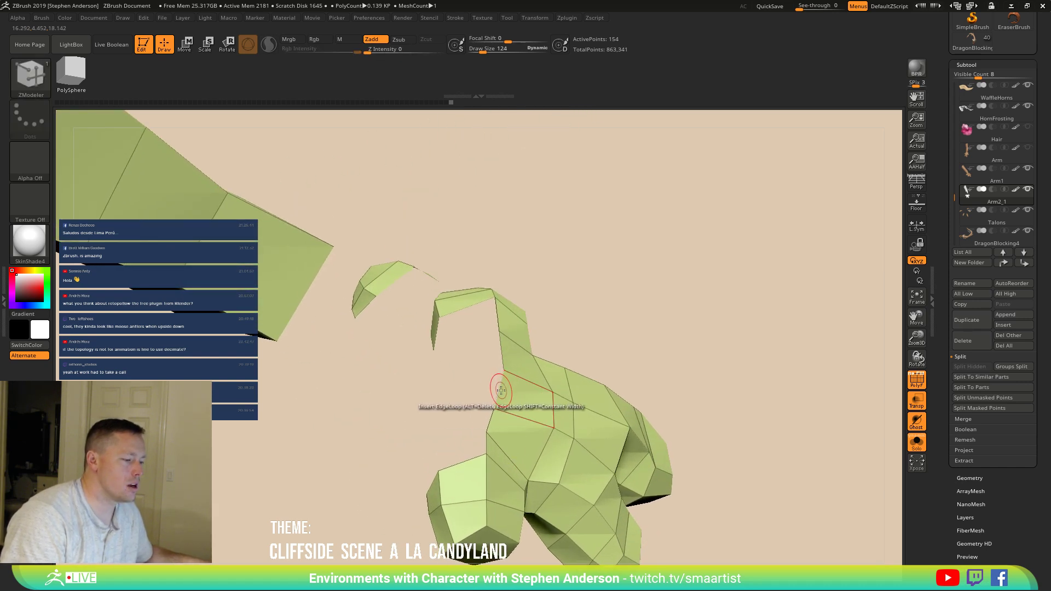
{"action": "key", "text": "space"}
{"action": "left_click", "coordinate": [410, 342]}
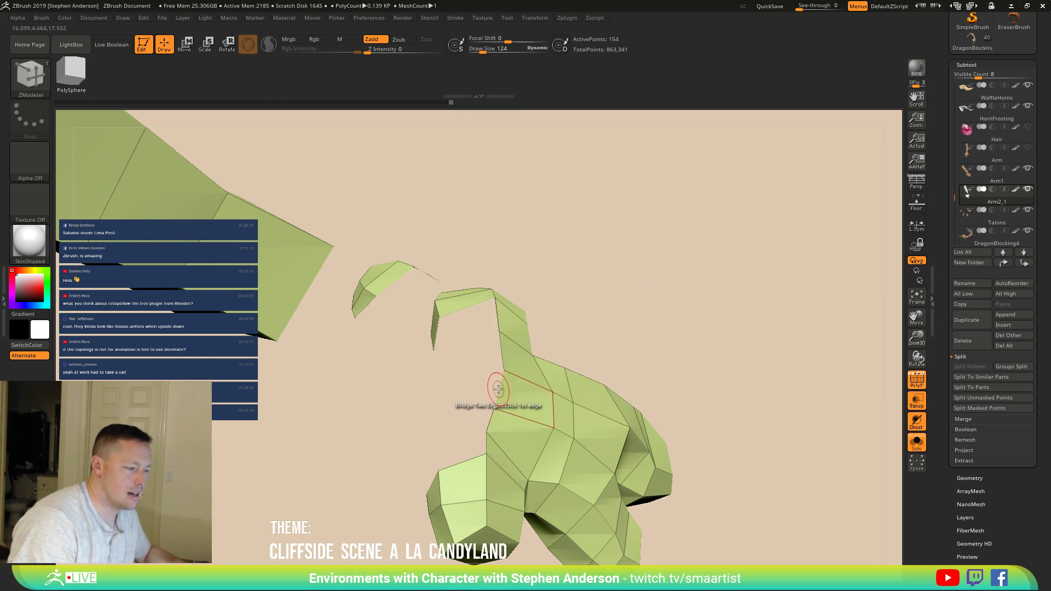
{"action": "left_click", "coordinate": [493, 418]}
{"action": "left_click_drag", "start_coordinate": [484, 417], "coordinate": [411, 460]}
{"action": "left_click", "coordinate": [411, 450]}
{"action": "left_click_drag", "start_coordinate": [466, 416], "coordinate": [406, 290]}
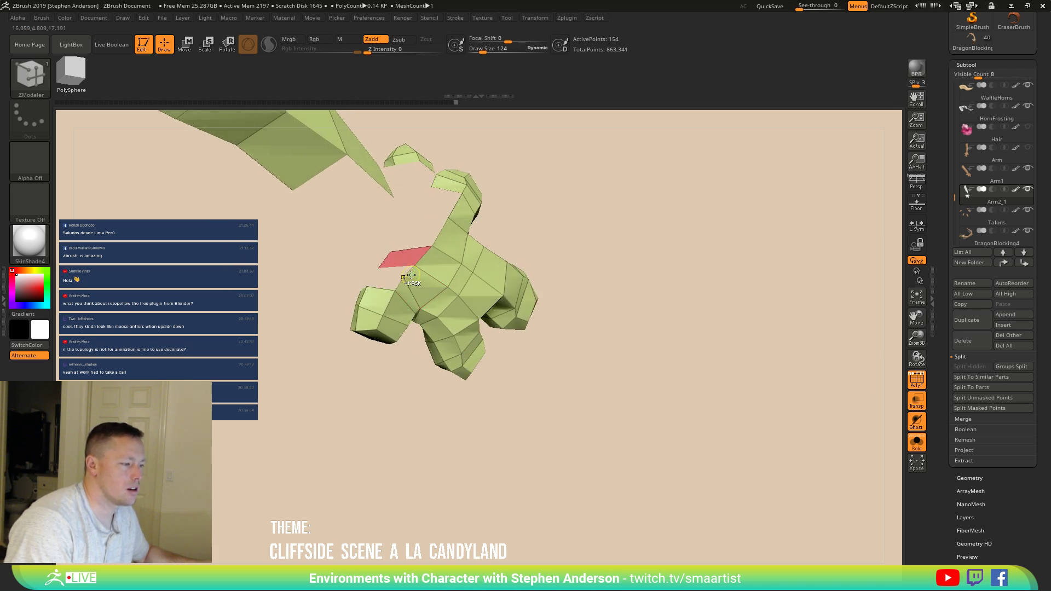
Step: Undo the last palm bridge and try to stitch two points on the palm's open edge
{"action": "key", "text": "ctrl+shift"}
{"action": "key", "text": "ctrl+shift"}
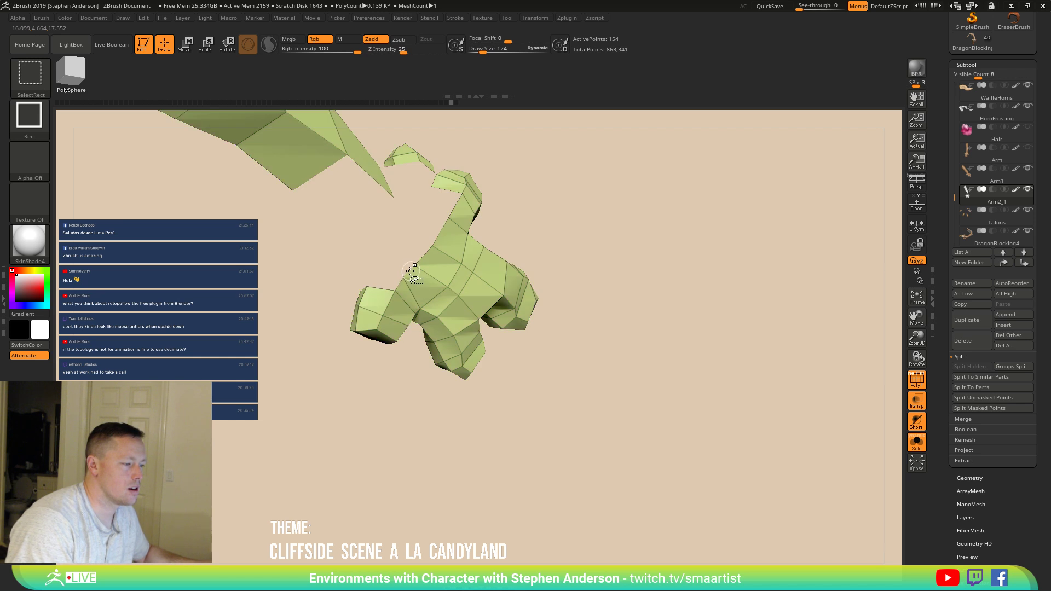
{"action": "mouse_move", "coordinate": [411, 271]}
{"action": "left_mouse_down"}
{"action": "mouse_move", "coordinate": [469, 282]}
{"action": "mouse_move", "coordinate": [416, 274]}
{"action": "mouse_move", "coordinate": [434, 265]}
{"action": "mouse_move", "coordinate": [376, 251]}
{"action": "left_mouse_up"}
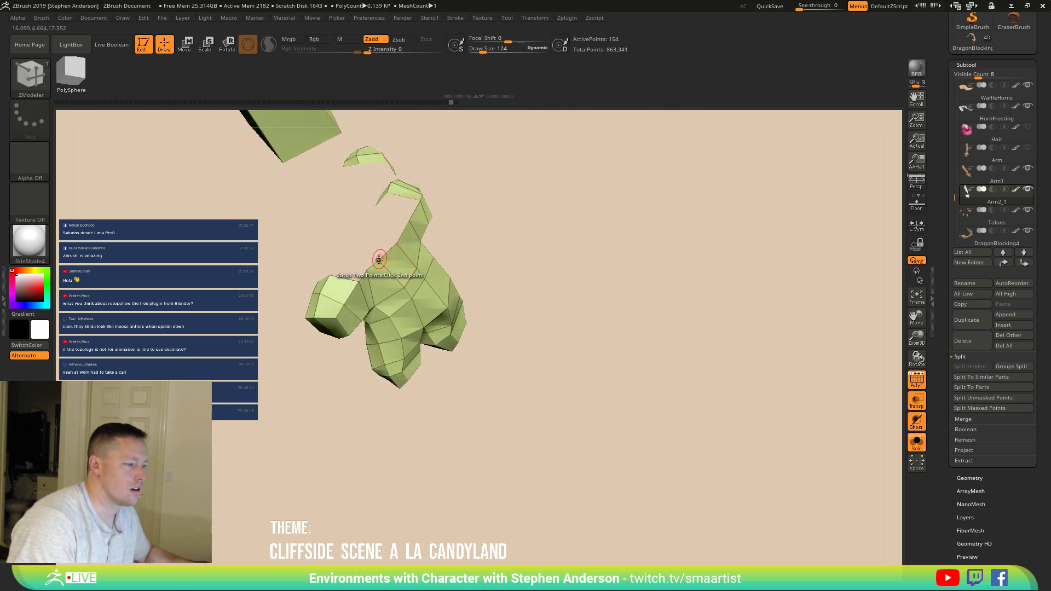
{"action": "key", "text": "ctrl+z"}
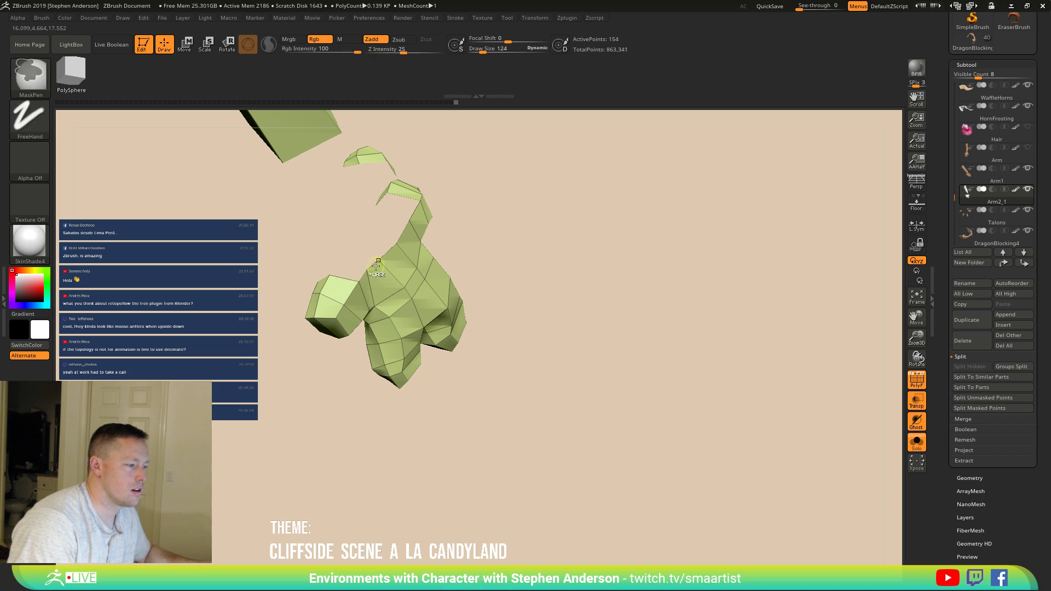
Step: Bridge the open palm edge again so a single polygon extends from it beside the finger
{"action": "right_click_drag", "start_coordinate": [378, 265], "coordinate": [450, 282]}
{"action": "left_click_drag", "start_coordinate": [434, 278], "coordinate": [378, 254]}
{"action": "left_click", "coordinate": [418, 329]}
{"action": "right_click_drag", "start_coordinate": [418, 328], "coordinate": [372, 397]}
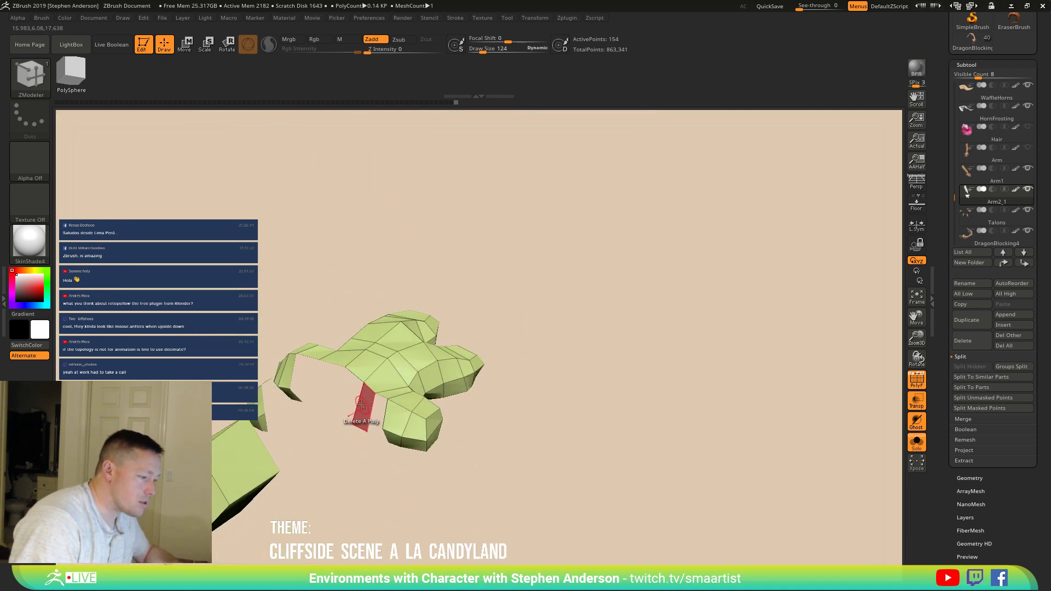
Step: Set the edge action to Insert with a single edge loop and insert two loops across the strip extending from the palm
{"action": "key", "text": "space"}
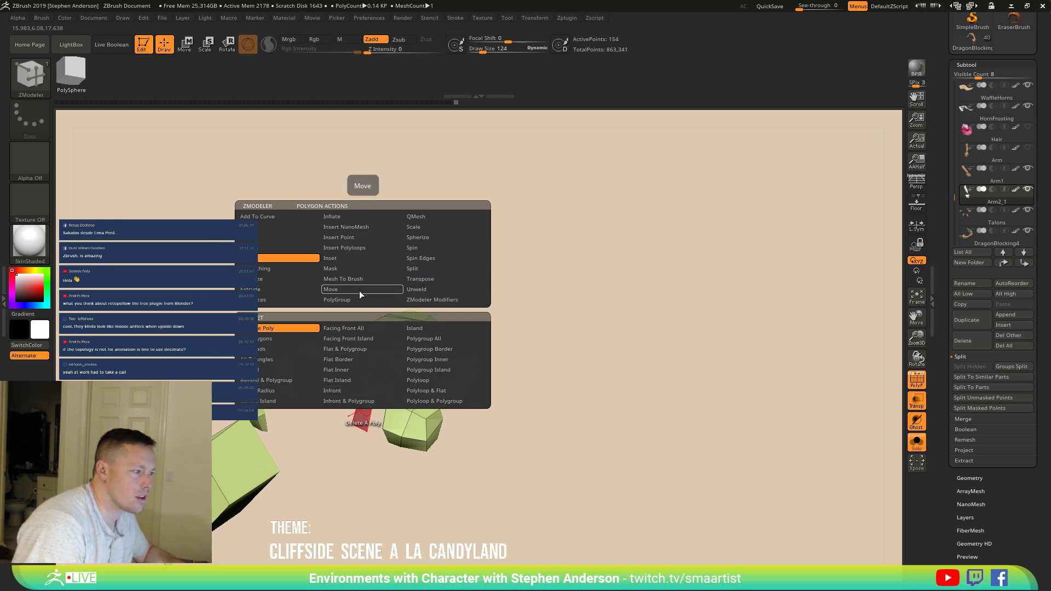
{"action": "left_click", "coordinate": [360, 237]}
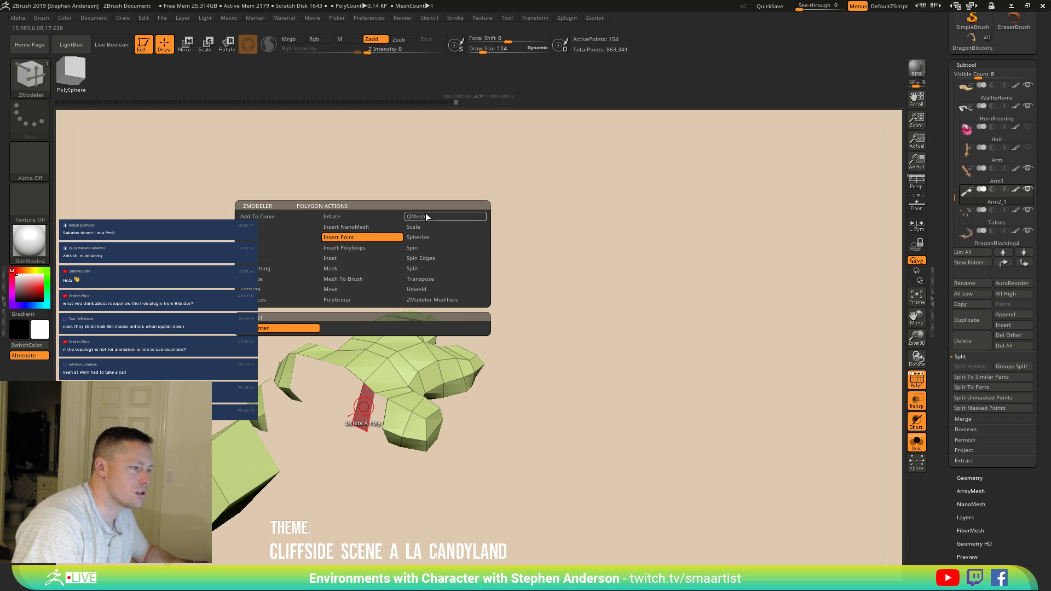
{"action": "key", "text": "space"}
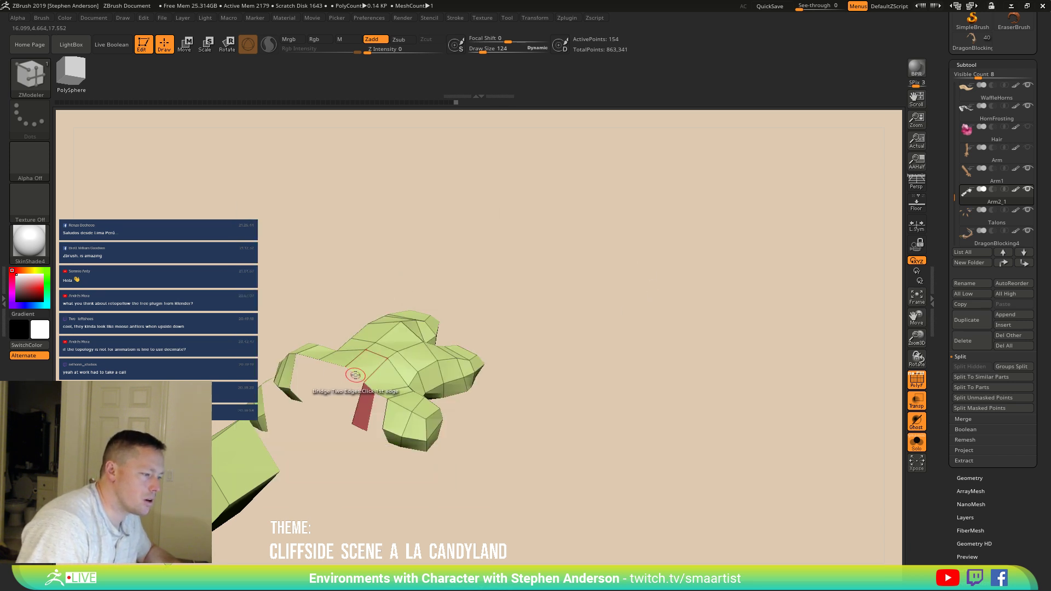
{"action": "key", "text": "space"}
{"action": "left_click", "coordinate": [327, 321]}
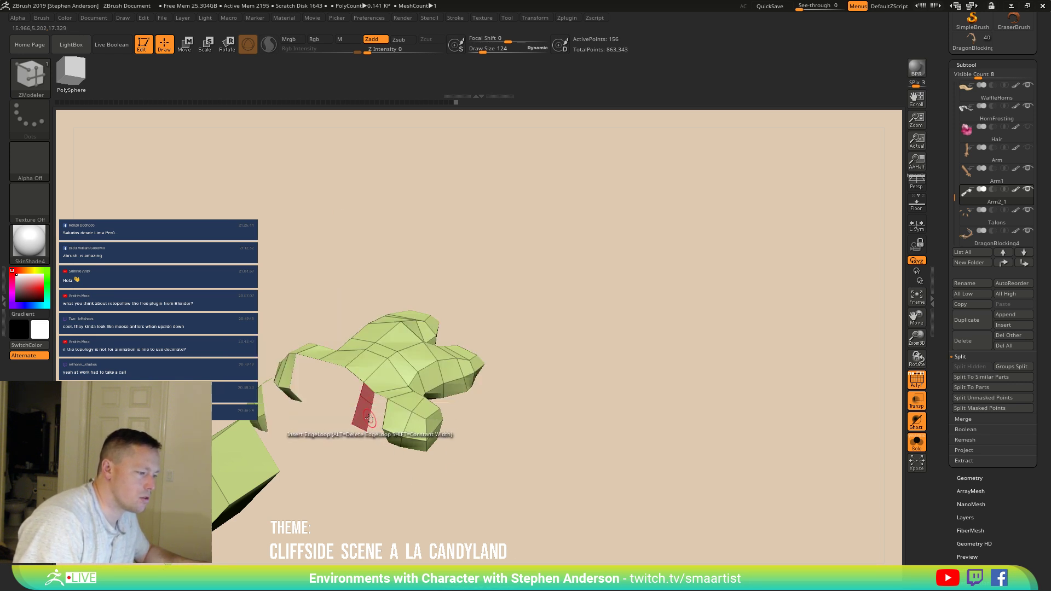
{"action": "right_click_drag", "start_coordinate": [368, 421], "coordinate": [404, 376], "text": "ctrl"}
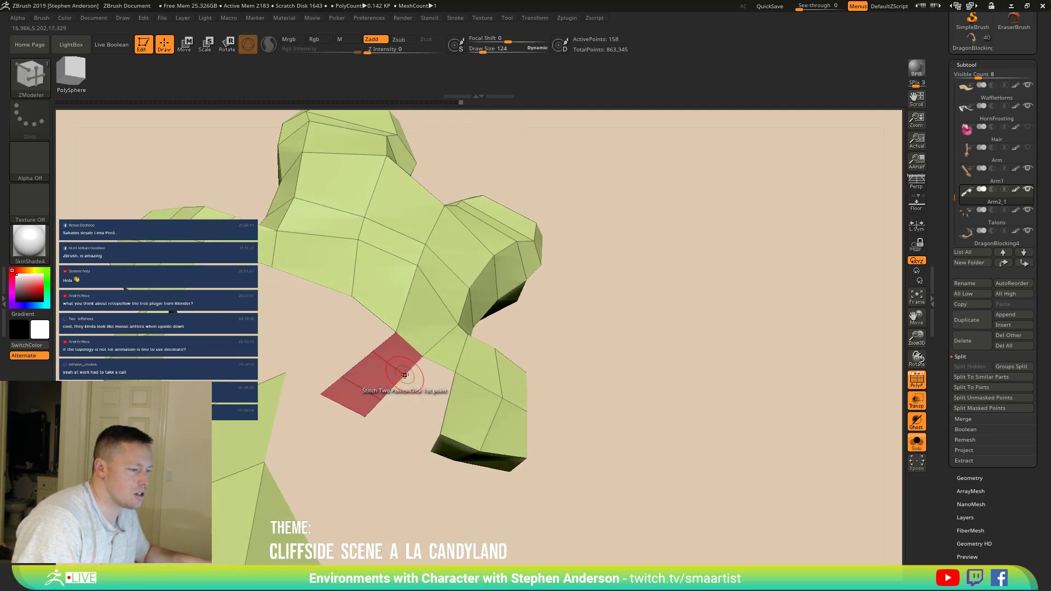
{"action": "right_click_drag", "start_coordinate": [433, 416], "coordinate": [408, 361]}
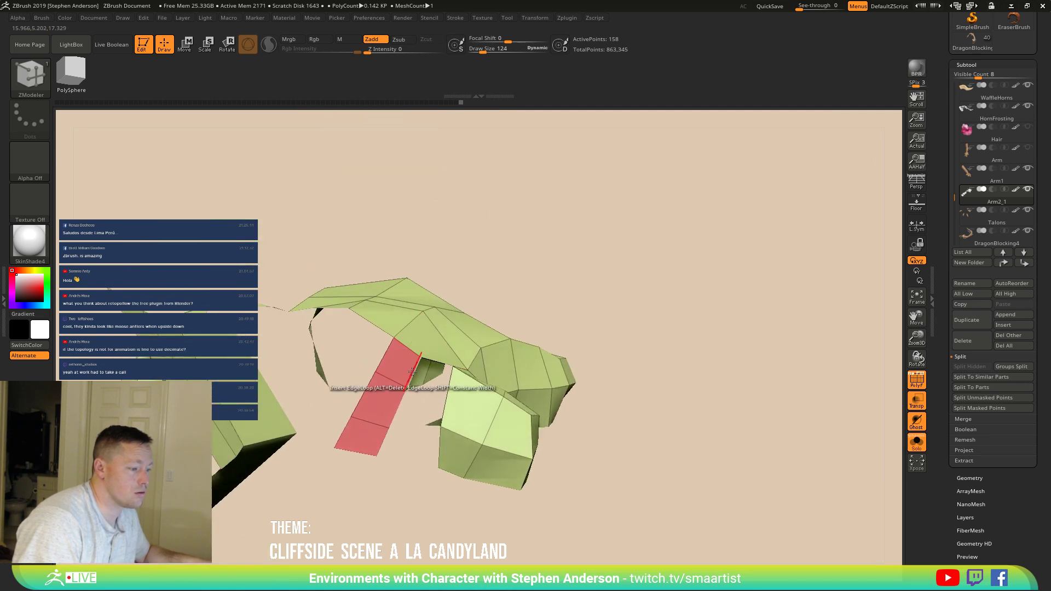
Step: Bridge the palm strip to the neighbouring finger's open edge and delete the surplus edge loop from the strip
{"action": "key", "text": "space"}
{"action": "left_click", "coordinate": [300, 342]}
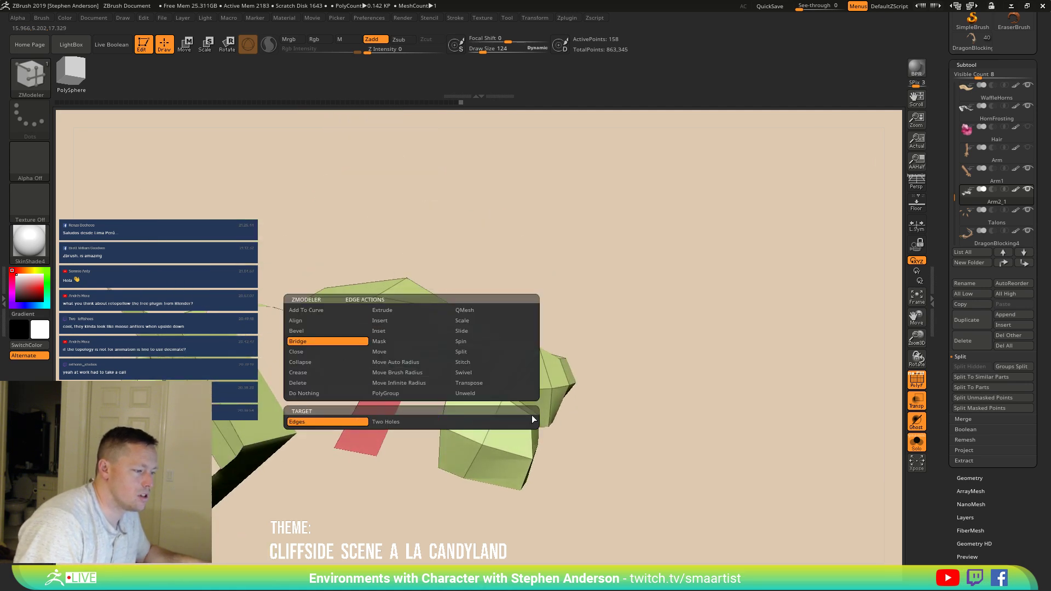
{"action": "mouse_move", "coordinate": [449, 397]}
{"action": "right_mouse_down"}
{"action": "mouse_move", "coordinate": [515, 391]}
{"action": "mouse_move", "coordinate": [475, 397]}
{"action": "mouse_move", "coordinate": [476, 382]}
{"action": "mouse_move", "coordinate": [517, 405]}
{"action": "mouse_move", "coordinate": [553, 398]}
{"action": "mouse_move", "coordinate": [530, 347]}
{"action": "mouse_move", "coordinate": [458, 317]}
{"action": "mouse_move", "coordinate": [470, 329]}
{"action": "mouse_move", "coordinate": [478, 320]}
{"action": "mouse_move", "coordinate": [438, 301]}
{"action": "mouse_move", "coordinate": [460, 351]}
{"action": "mouse_move", "coordinate": [492, 305]}
{"action": "mouse_move", "coordinate": [465, 343]}
{"action": "mouse_move", "coordinate": [440, 350]}
{"action": "right_mouse_up"}
{"action": "right_click", "coordinate": [385, 353]}
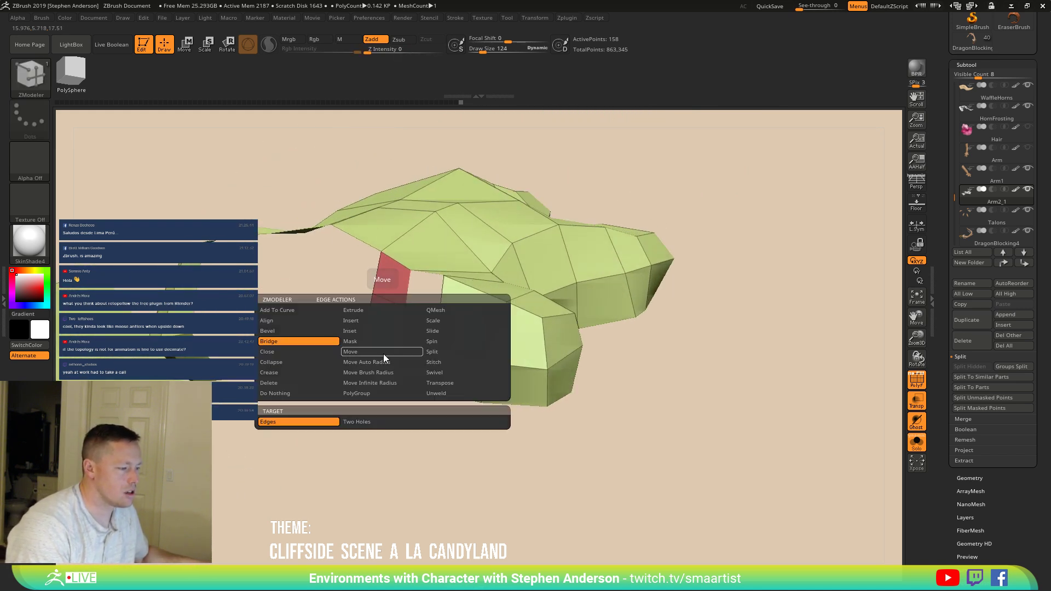
{"action": "left_click", "coordinate": [374, 321]}
{"action": "right_click_drag", "start_coordinate": [471, 328], "coordinate": [482, 267]}
Step: Set the edge action to Bridge and bridge the strip's remaining open edge to the finger's open edge
{"action": "key", "text": "space"}
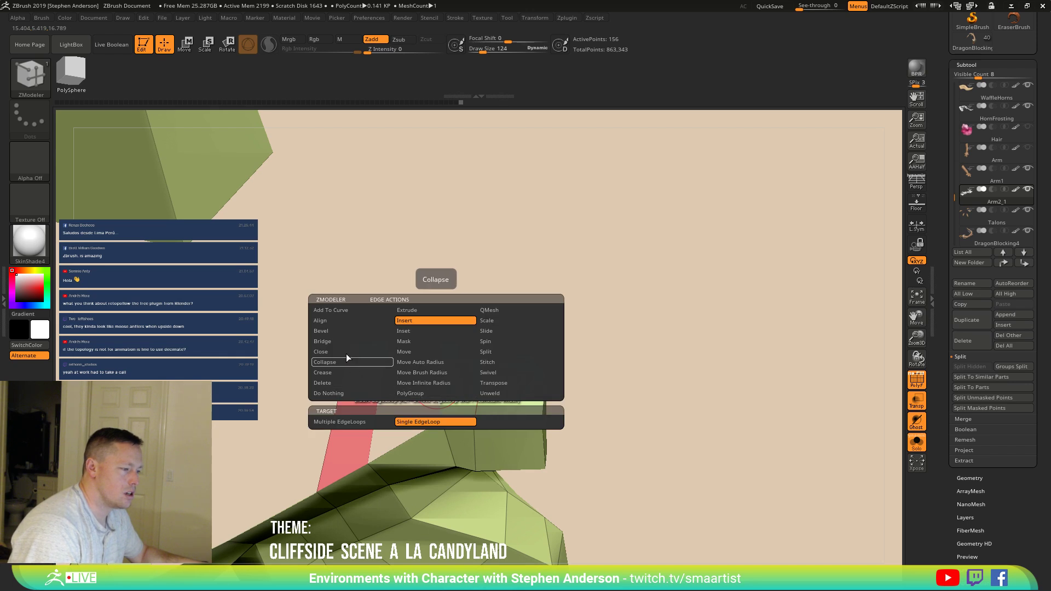
{"action": "left_click", "coordinate": [336, 341]}
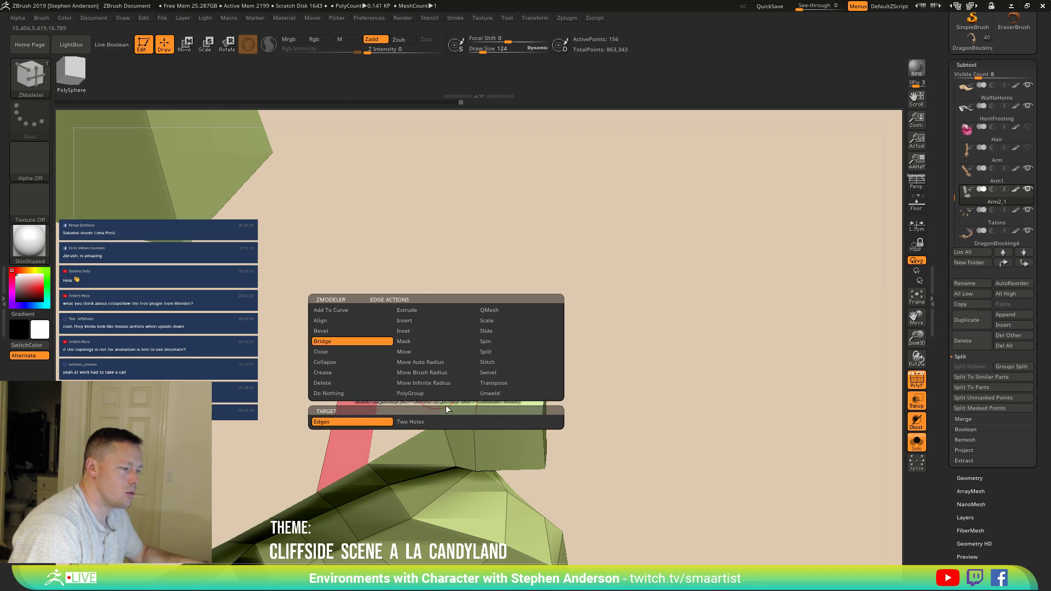
{"action": "left_click", "coordinate": [368, 418]}
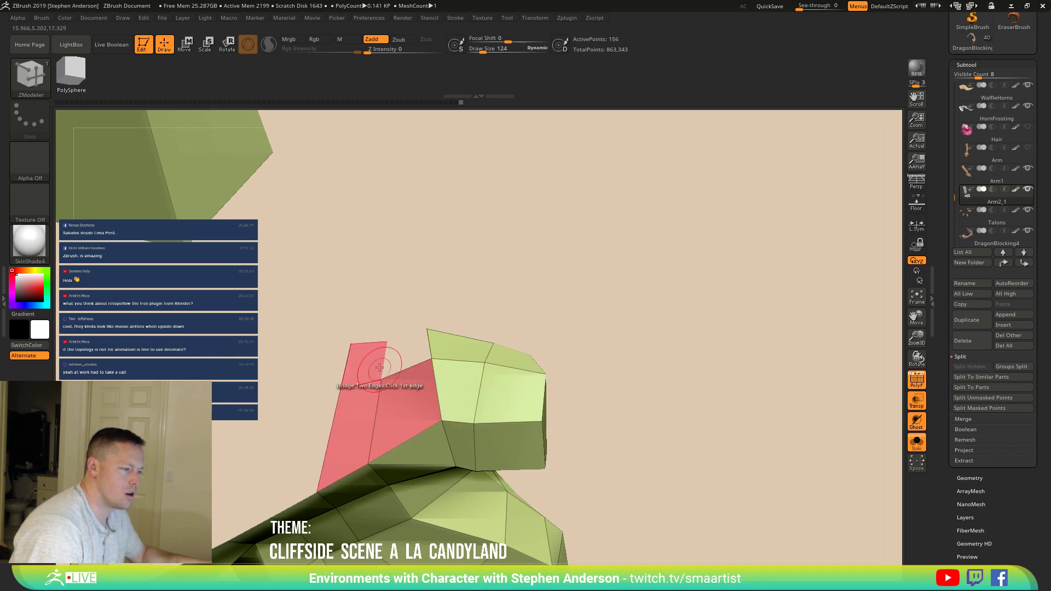
{"action": "left_click", "coordinate": [430, 345]}
{"action": "right_click_drag", "start_coordinate": [430, 346], "coordinate": [450, 254]}
Step: Switch to the Move brush and reshape the newly bridged polygons so they continue the finger's rounded base
{"action": "mouse_move", "coordinate": [443, 248]}
{"action": "left_mouse_down"}
{"action": "mouse_move", "coordinate": [409, 346]}
{"action": "mouse_move", "coordinate": [412, 308]}
{"action": "mouse_move", "coordinate": [458, 355]}
{"action": "left_mouse_up"}
{"action": "key", "text": "b"}
{"action": "key", "text": "m"}
{"action": "key", "text": "v"}
{"action": "left_click_drag", "start_coordinate": [398, 303], "coordinate": [443, 355]}
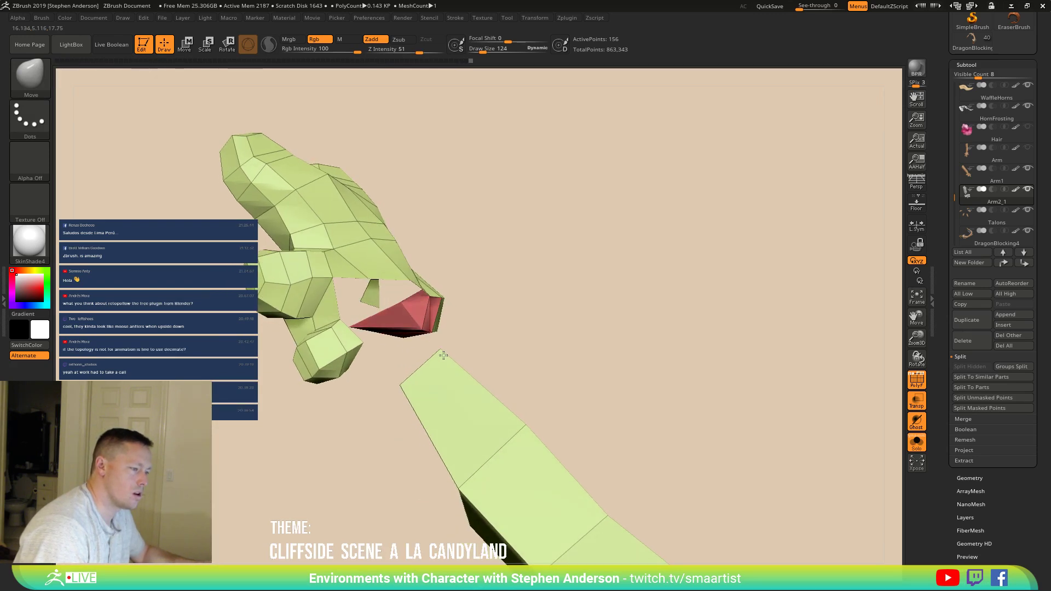
{"action": "mouse_move", "coordinate": [395, 305]}
{"action": "left_mouse_down"}
{"action": "mouse_move", "coordinate": [426, 358]}
{"action": "mouse_move", "coordinate": [444, 351]}
{"action": "left_mouse_up"}
{"action": "left_click_drag", "start_coordinate": [569, 334], "coordinate": [444, 317]}
{"action": "mouse_move", "coordinate": [443, 317]}
{"action": "right_mouse_down", "text": "ctrl"}
{"action": "mouse_move", "coordinate": [453, 315]}
{"action": "mouse_move", "coordinate": [444, 274]}
{"action": "mouse_move", "coordinate": [427, 284]}
{"action": "right_mouse_up", "text": "ctrl"}
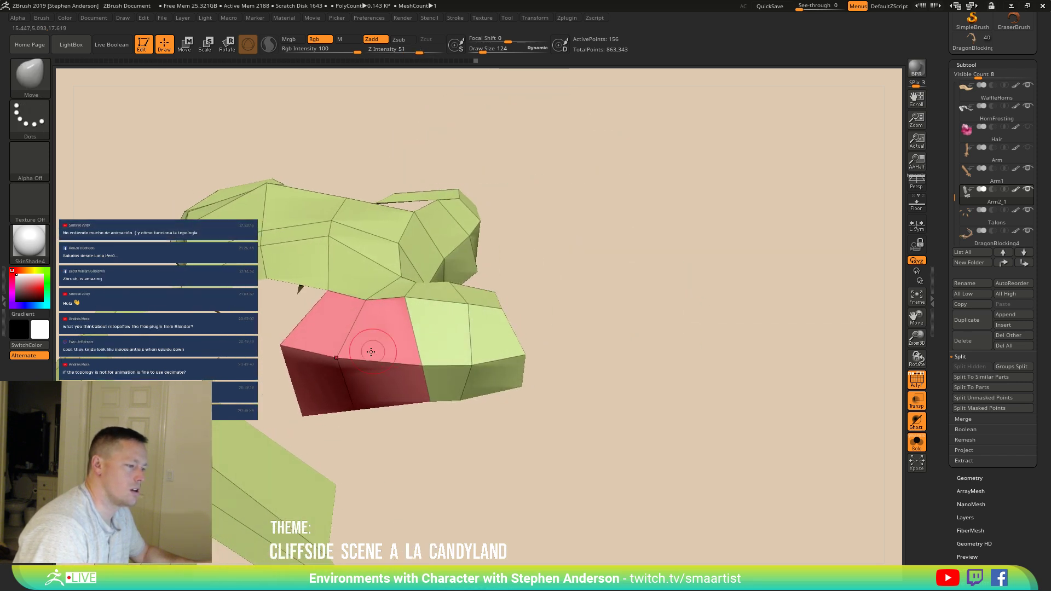
{"action": "left_click_drag", "start_coordinate": [338, 357], "coordinate": [383, 373]}
{"action": "right_click_drag", "start_coordinate": [385, 348], "coordinate": [399, 371]}
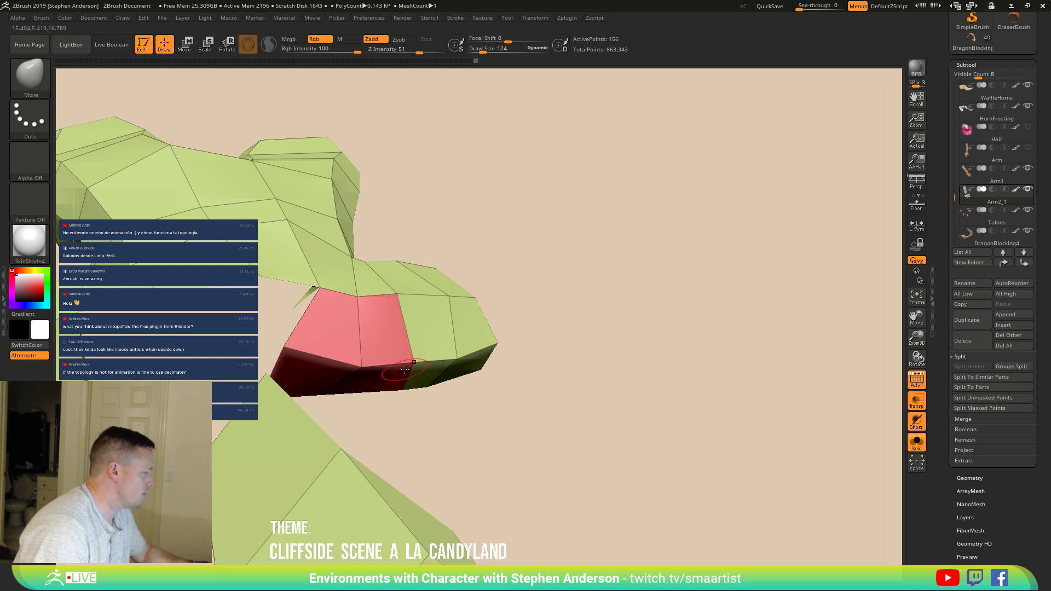
{"action": "mouse_move", "coordinate": [395, 341]}
{"action": "right_mouse_down"}
{"action": "mouse_move", "coordinate": [429, 336]}
{"action": "mouse_move", "coordinate": [401, 366]}
{"action": "mouse_move", "coordinate": [416, 363]}
{"action": "right_mouse_up"}
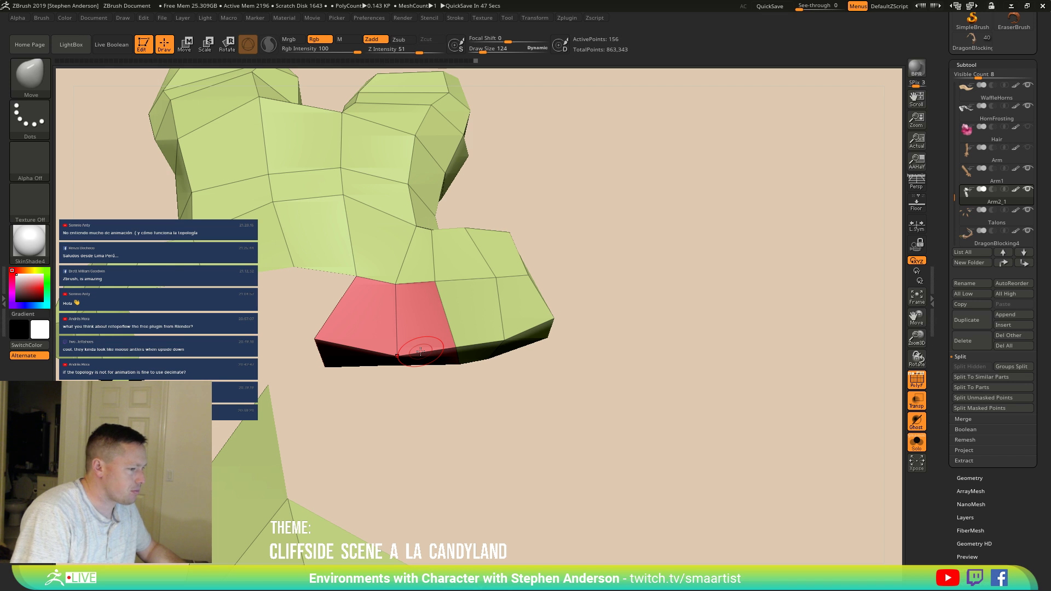
Step: Smooth and move the points between the two adjacent fingers and along the longer finger to even out the polygon flow
{"action": "mouse_move", "coordinate": [416, 330]}
{"action": "right_mouse_down", "text": "ctrl"}
{"action": "mouse_move", "coordinate": [494, 290]}
{"action": "mouse_move", "coordinate": [482, 299]}
{"action": "right_mouse_up", "text": "ctrl"}
{"action": "mouse_move", "coordinate": [425, 268]}
{"action": "right_mouse_down", "text": "alt"}
{"action": "mouse_move", "coordinate": [387, 394]}
{"action": "mouse_move", "coordinate": [397, 406]}
{"action": "right_mouse_up", "text": "alt"}
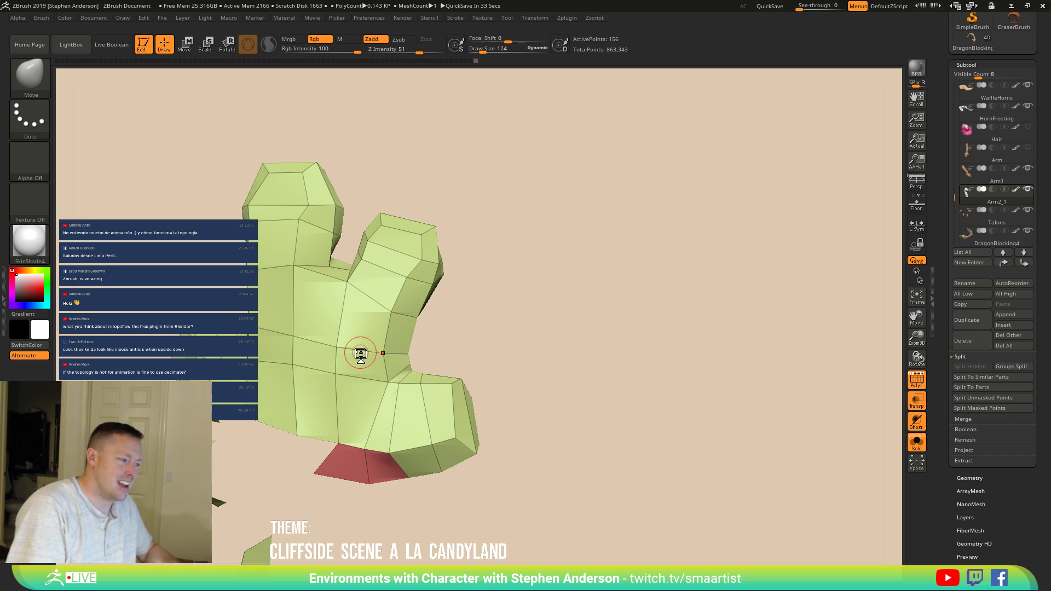
{"action": "right_click_drag", "start_coordinate": [349, 279], "coordinate": [319, 284]}
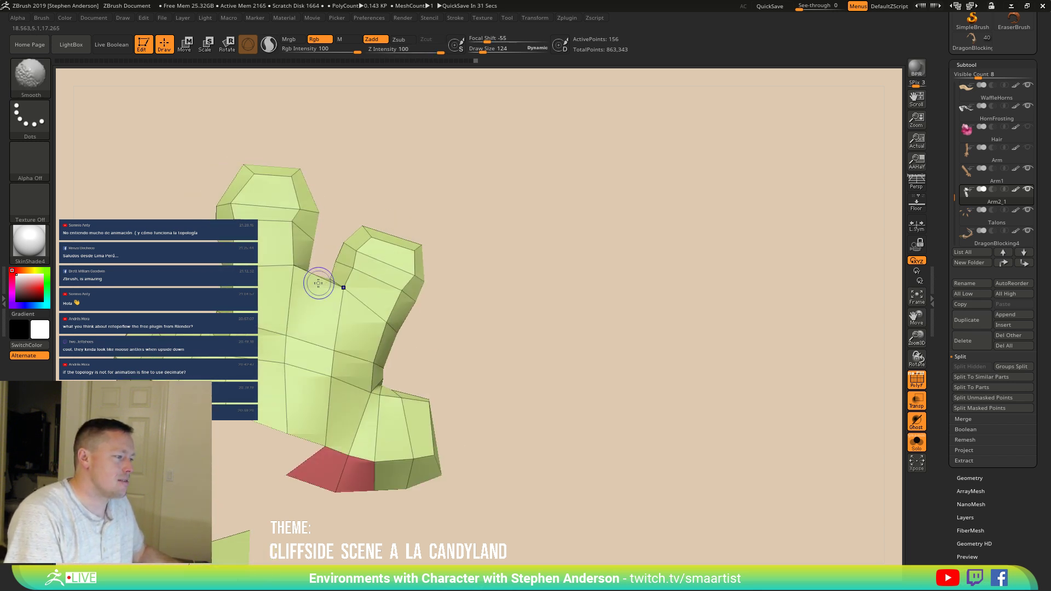
{"action": "left_click_drag", "start_coordinate": [287, 275], "coordinate": [295, 305]}
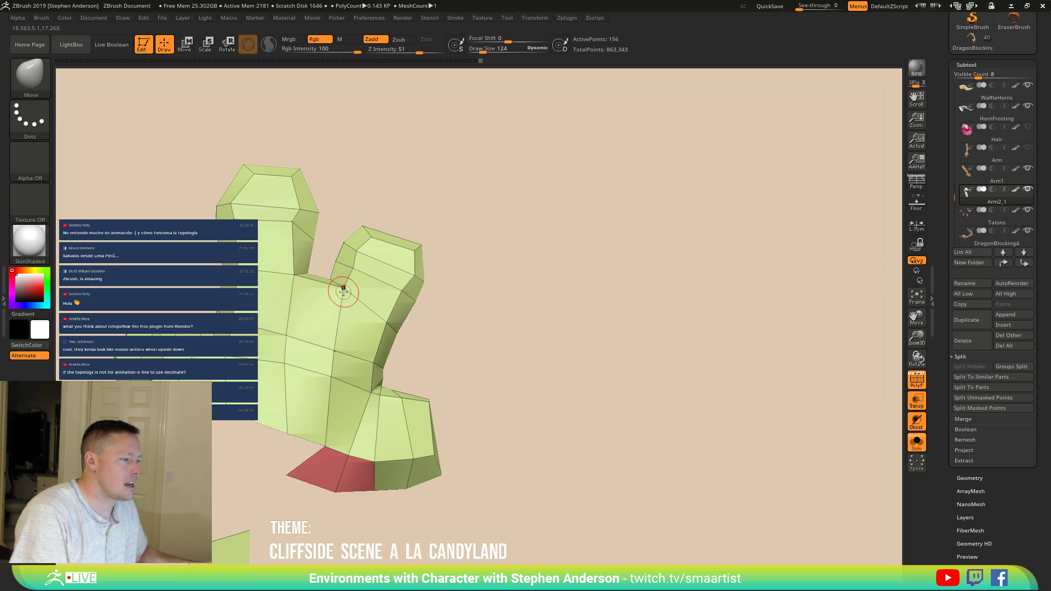
{"action": "right_click_drag", "start_coordinate": [440, 331], "coordinate": [453, 324]}
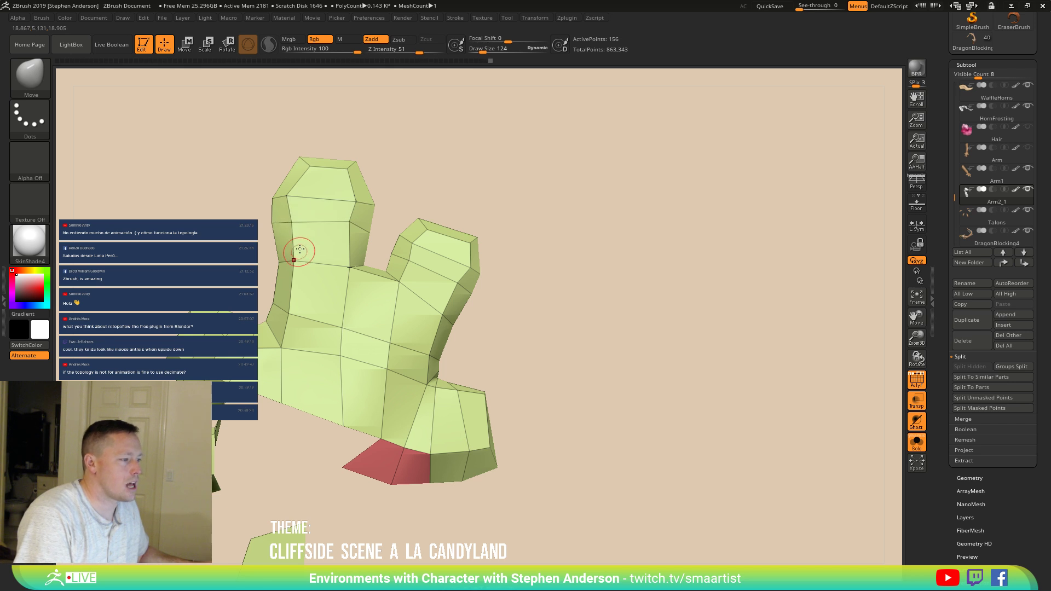
{"action": "mouse_move", "coordinate": [302, 161]}
{"action": "left_mouse_down"}
{"action": "mouse_move", "coordinate": [292, 163]}
{"action": "mouse_move", "coordinate": [413, 192]}
{"action": "mouse_move", "coordinate": [383, 187]}
{"action": "left_mouse_up"}
{"action": "key", "text": "shift"}
{"action": "left_click_drag", "start_coordinate": [269, 241], "coordinate": [237, 192]}
Step: Reposition the points on the other side of the hand below the longest finger to space the polygons evenly
{"action": "right_click_drag", "start_coordinate": [352, 313], "coordinate": [360, 284], "text": "alt"}
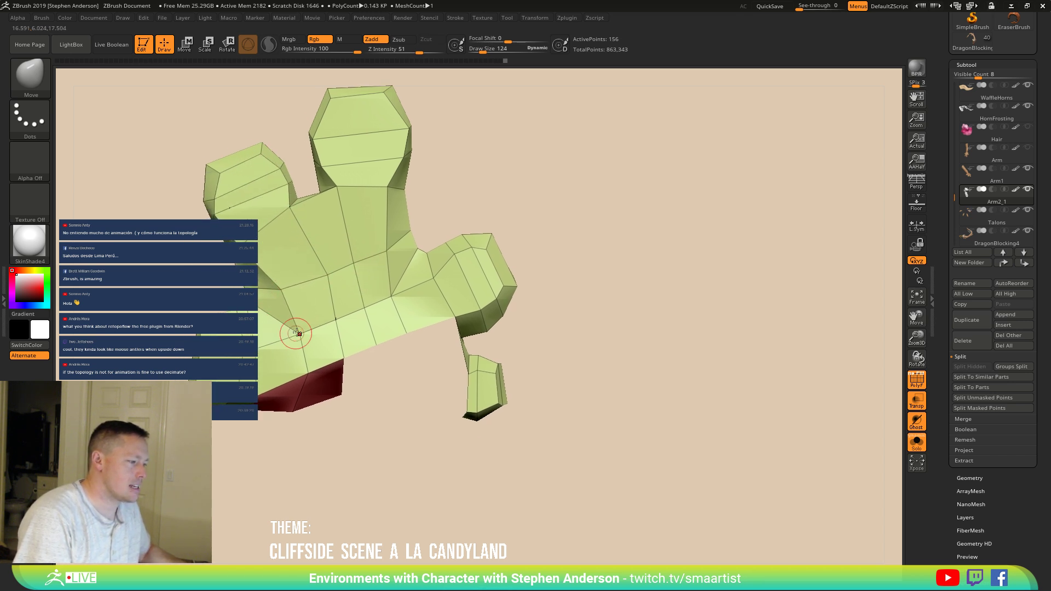
{"action": "left_click_drag", "start_coordinate": [382, 260], "coordinate": [384, 259]}
{"action": "left_click_drag", "start_coordinate": [320, 278], "coordinate": [302, 276]}
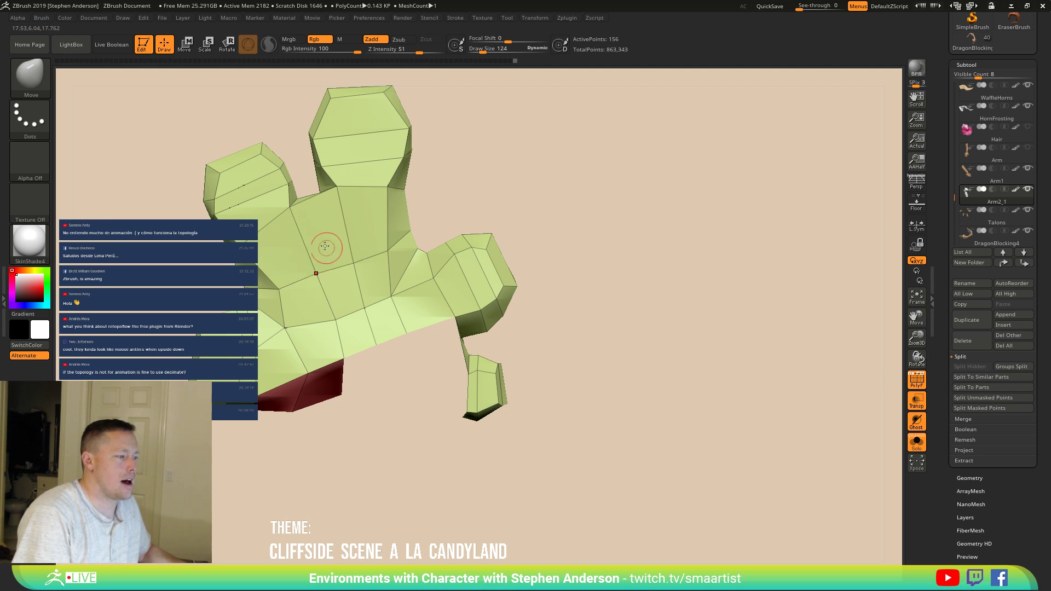
{"action": "left_click_drag", "start_coordinate": [336, 188], "coordinate": [339, 196]}
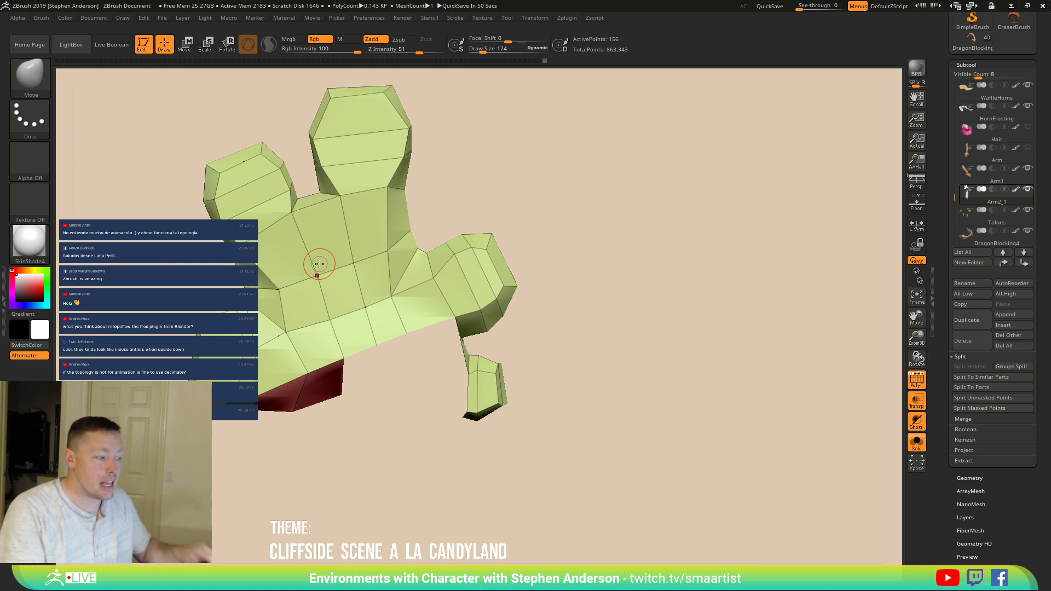
Step: Set the draw size to 41 and move the points in the crease between the bridged finger and its neighbour
{"action": "mouse_move", "coordinate": [266, 303]}
{"action": "right_mouse_down"}
{"action": "mouse_move", "coordinate": [394, 312]}
{"action": "mouse_move", "coordinate": [317, 301]}
{"action": "mouse_move", "coordinate": [315, 290]}
{"action": "right_mouse_up"}
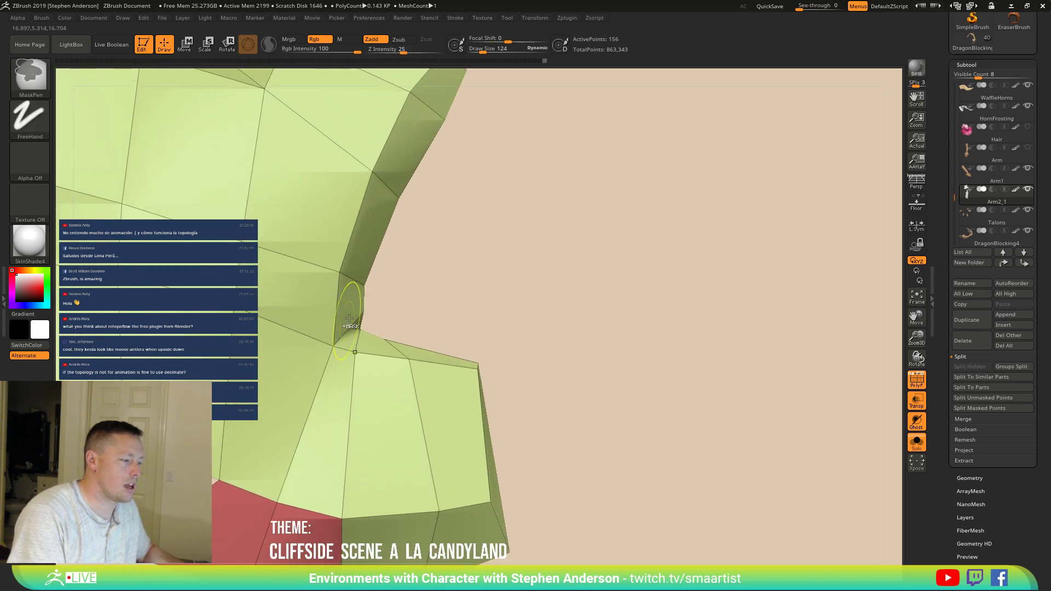
{"action": "key", "text": "s"}
{"action": "left_click_drag", "start_coordinate": [367, 315], "coordinate": [354, 315]}
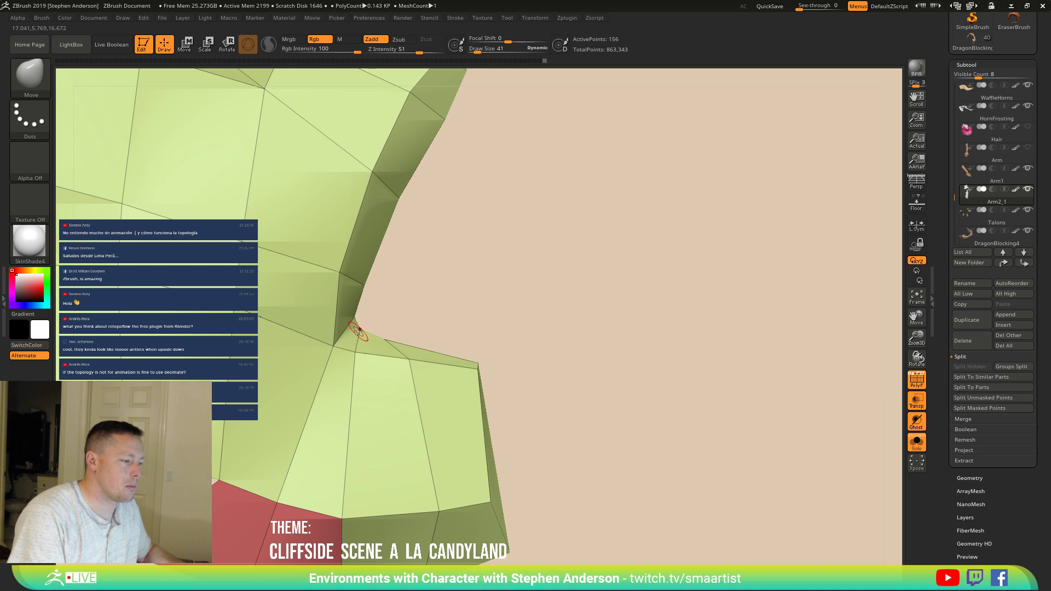
{"action": "key", "text": "f"}
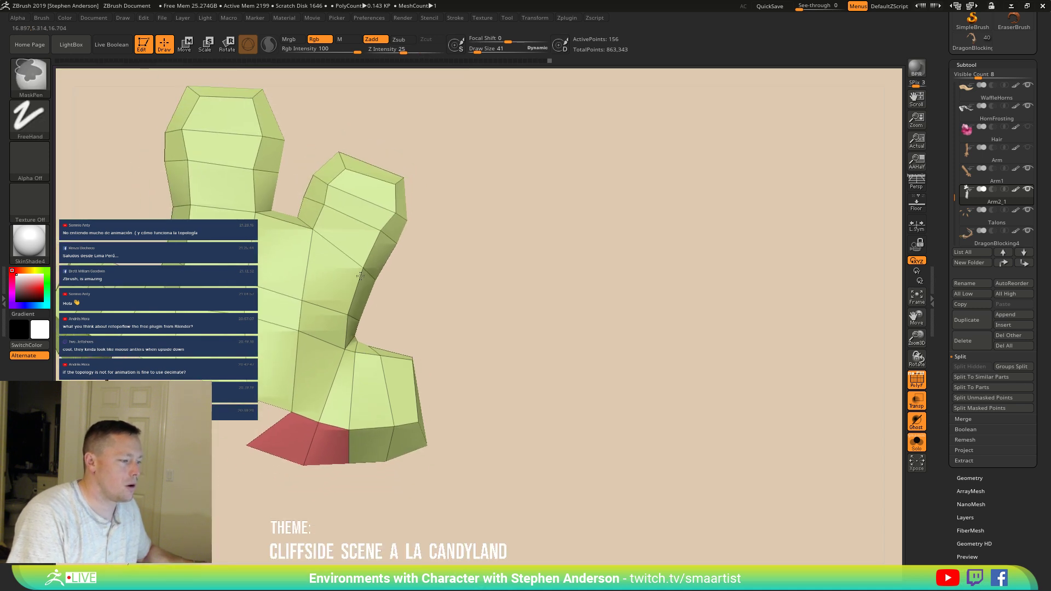
{"action": "mouse_move", "coordinate": [360, 360]}
{"action": "right_mouse_down", "text": "alt"}
{"action": "mouse_move", "coordinate": [420, 365]}
{"action": "mouse_move", "coordinate": [328, 356]}
{"action": "mouse_move", "coordinate": [421, 359]}
{"action": "right_mouse_up", "text": "alt"}
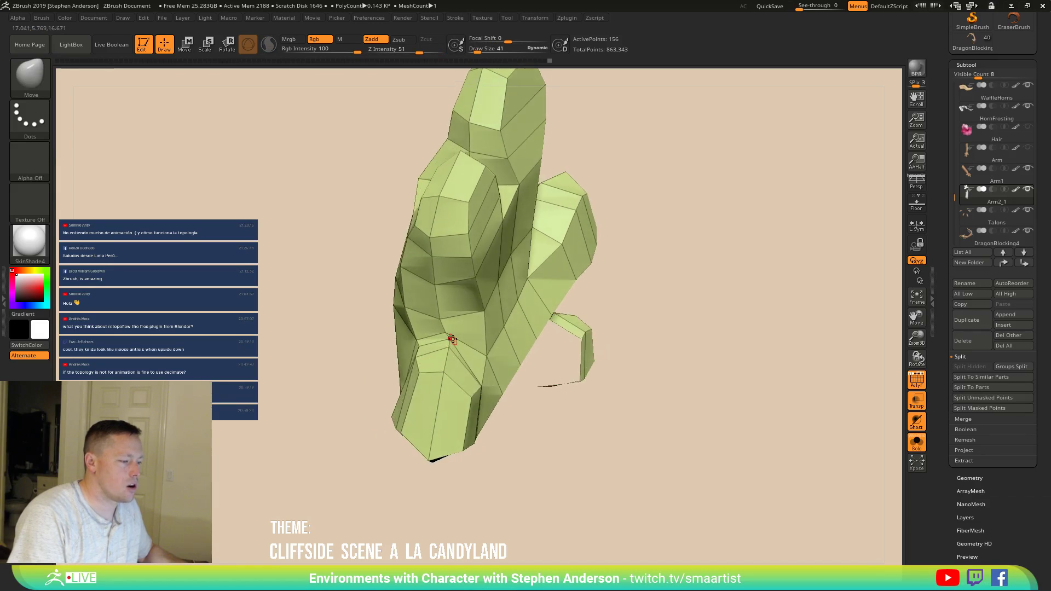
{"action": "left_click_drag", "start_coordinate": [446, 339], "coordinate": [454, 333]}
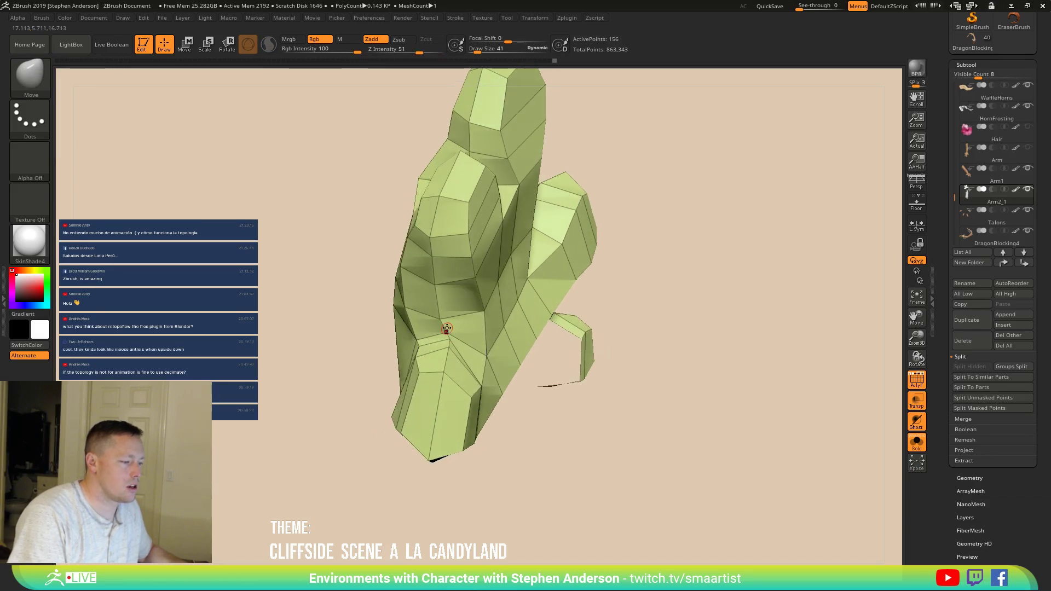
{"action": "mouse_move", "coordinate": [448, 323]}
{"action": "right_mouse_down", "text": "ctrl"}
{"action": "mouse_move", "coordinate": [406, 257]}
{"action": "mouse_move", "coordinate": [455, 269]}
{"action": "mouse_move", "coordinate": [455, 340]}
{"action": "right_mouse_up", "text": "ctrl"}
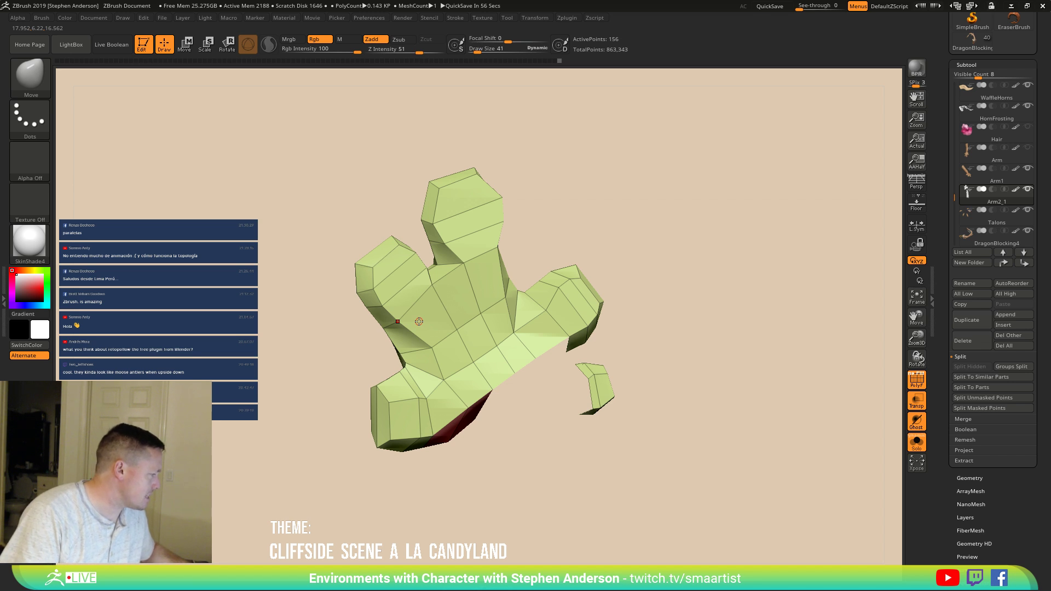
Step: Set the draw size to 148 and adjust the points across the hand and along its open lower edge
{"action": "right_click_drag", "start_coordinate": [559, 348], "coordinate": [518, 334]}
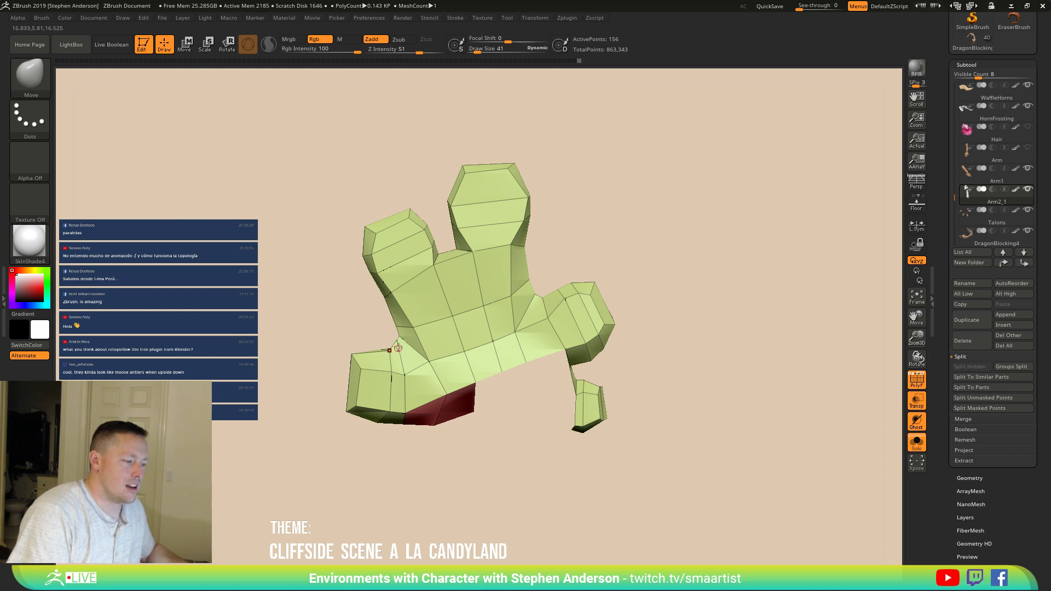
{"action": "right_click_drag", "start_coordinate": [397, 349], "coordinate": [500, 359]}
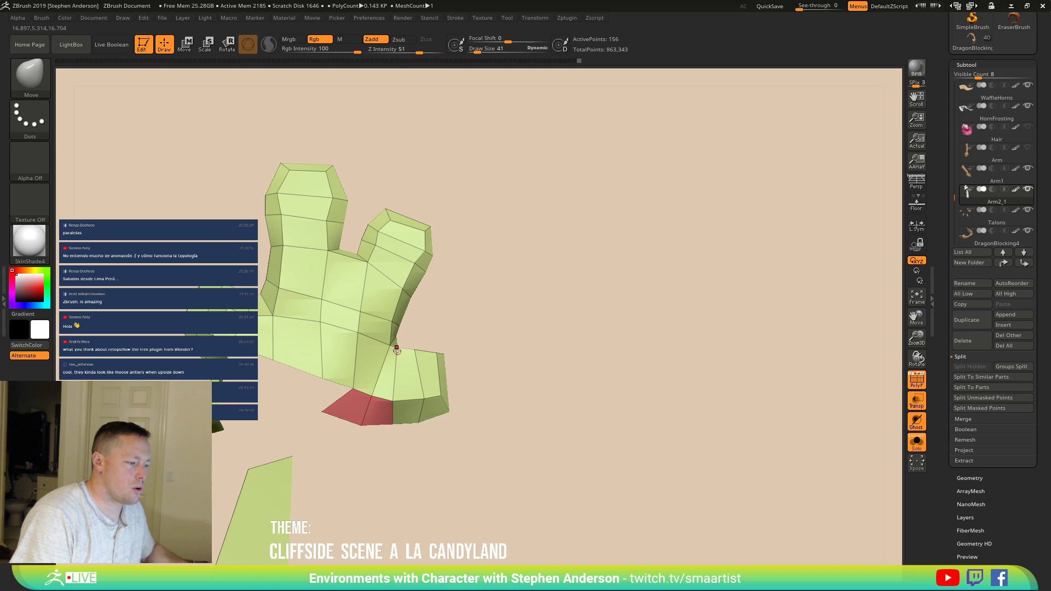
{"action": "right_click_drag", "start_coordinate": [398, 377], "coordinate": [413, 352]}
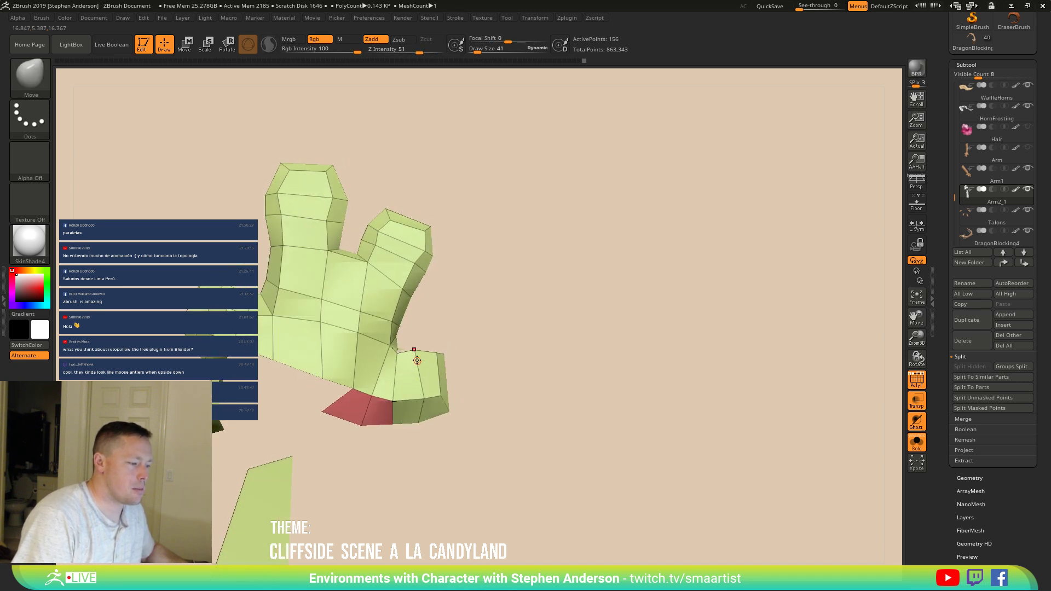
{"action": "key", "text": "s"}
{"action": "left_click_drag", "start_coordinate": [416, 355], "coordinate": [410, 352]}
{"action": "right_click_drag", "start_coordinate": [411, 351], "coordinate": [393, 336], "text": "ctrl"}
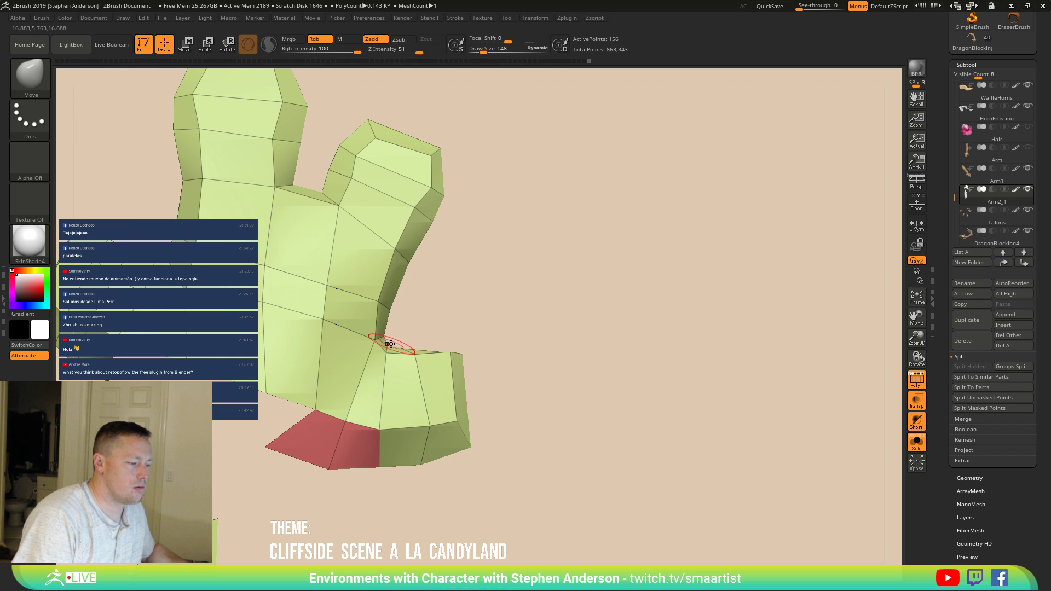
{"action": "right_click_drag", "start_coordinate": [381, 342], "coordinate": [523, 366], "text": "alt"}
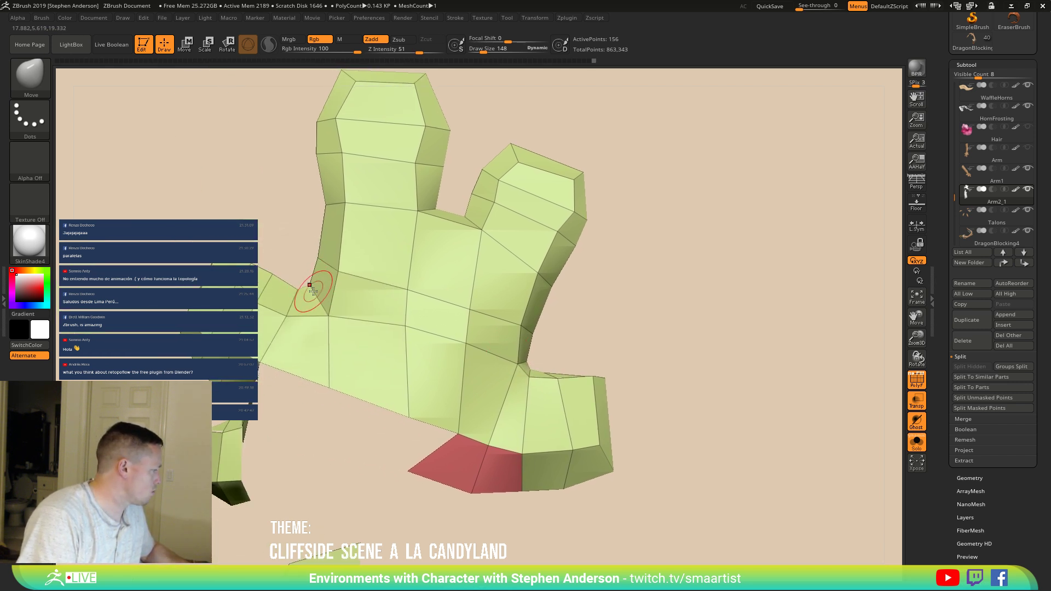
{"action": "right_click_drag", "start_coordinate": [404, 322], "coordinate": [392, 352]}
{"action": "left_click_drag", "start_coordinate": [402, 379], "coordinate": [384, 374]}
{"action": "left_click_drag", "start_coordinate": [394, 294], "coordinate": [391, 295]}
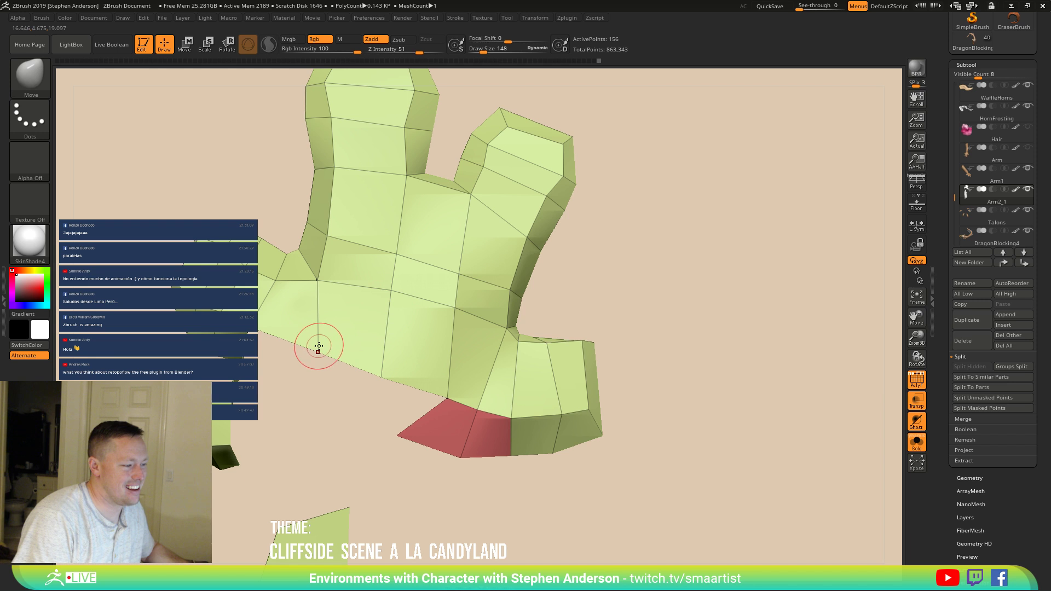
{"action": "left_click_drag", "start_coordinate": [318, 354], "coordinate": [310, 347]}
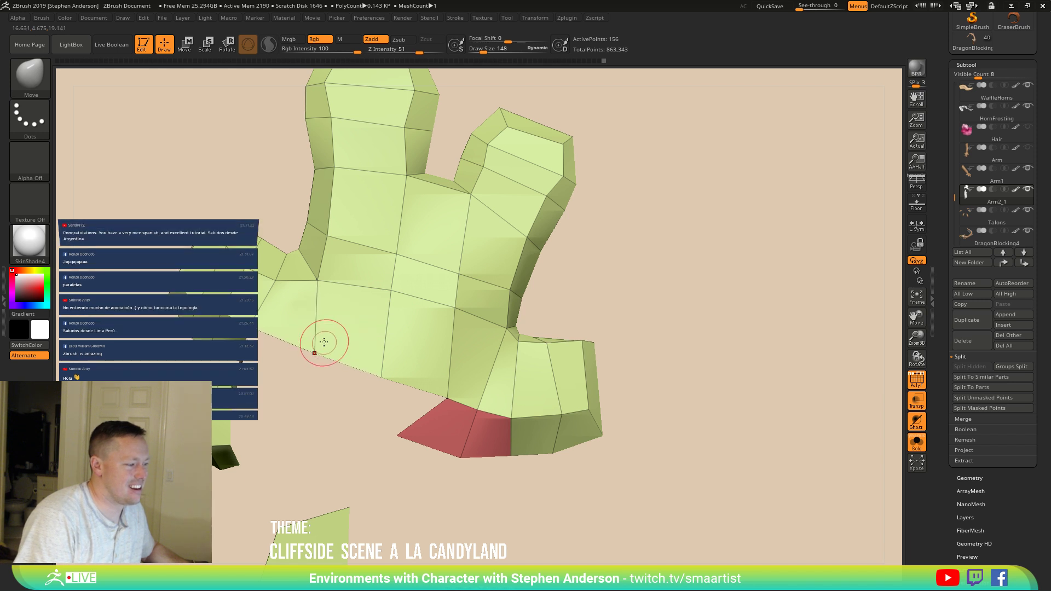
Step: Move the points around the crease and outer edge of the lowest finger to reshape its base
{"action": "right_click_drag", "start_coordinate": [452, 340], "coordinate": [492, 355]}
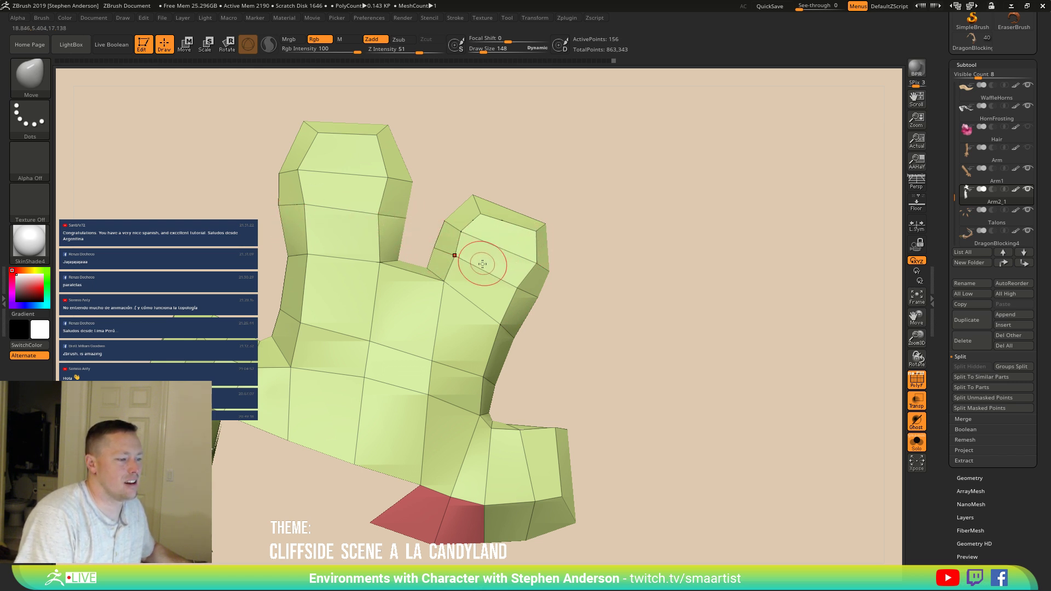
{"action": "mouse_move", "coordinate": [487, 295]}
{"action": "right_mouse_down", "text": "alt"}
{"action": "mouse_move", "coordinate": [474, 285]}
{"action": "mouse_move", "coordinate": [465, 296]}
{"action": "right_mouse_up", "text": "alt"}
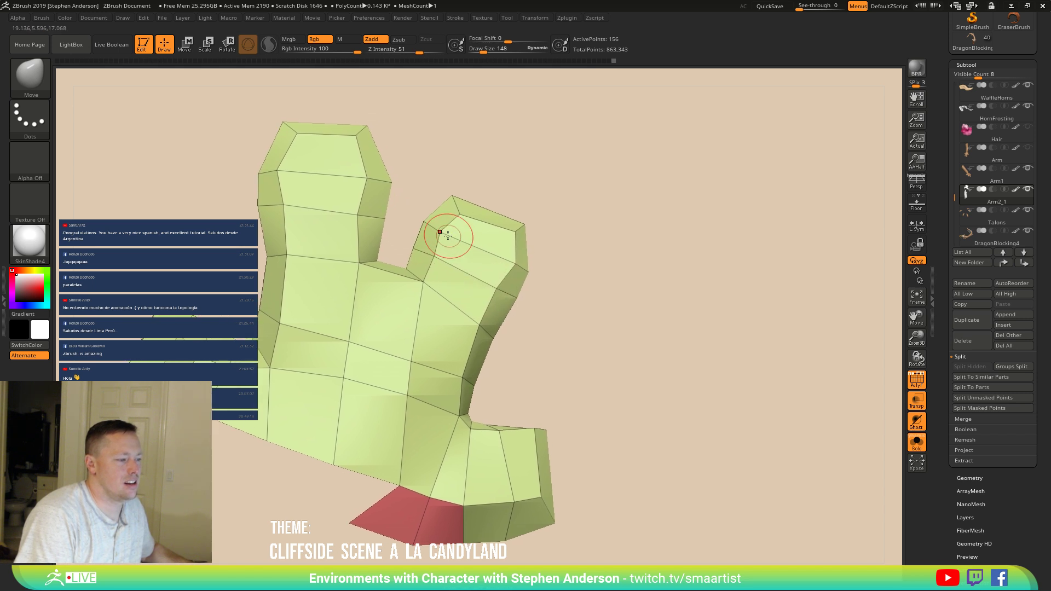
{"action": "right_click_drag", "start_coordinate": [482, 391], "coordinate": [470, 282], "text": "alt"}
{"action": "mouse_move", "coordinate": [524, 338]}
{"action": "left_mouse_down"}
{"action": "mouse_move", "coordinate": [527, 368]}
{"action": "mouse_move", "coordinate": [500, 403]}
{"action": "left_mouse_up"}
{"action": "left_click_drag", "start_coordinate": [493, 336], "coordinate": [493, 346]}
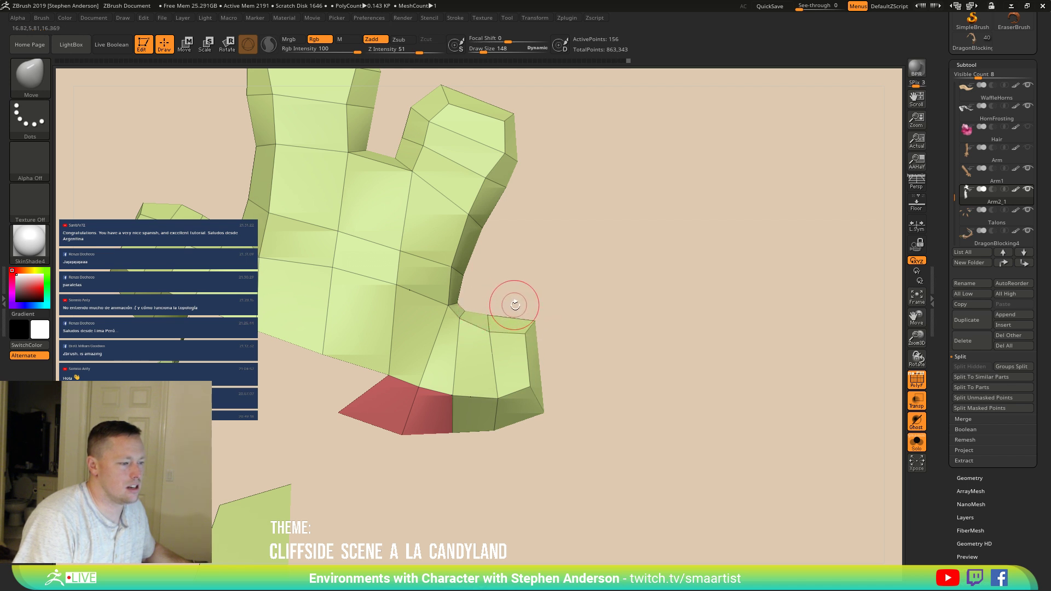
{"action": "left_click_drag", "start_coordinate": [495, 400], "coordinate": [489, 401]}
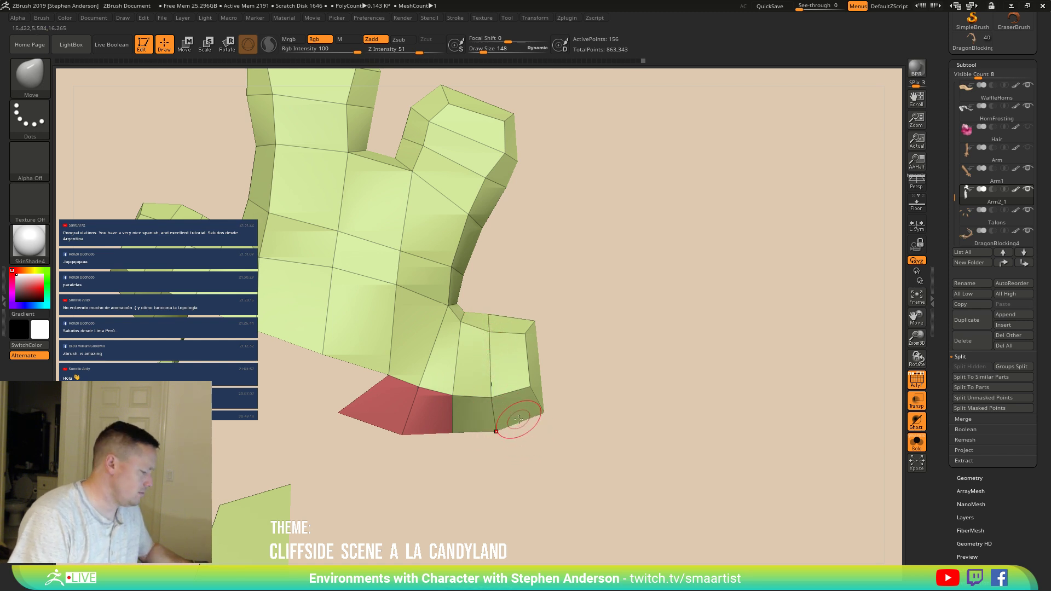
Step: Insert a single edge loop lengthwise through the lowest finger with ZModeler
{"action": "key", "text": "b"}
{"action": "key", "text": "z"}
{"action": "key", "text": "m"}
{"action": "key", "text": "space"}
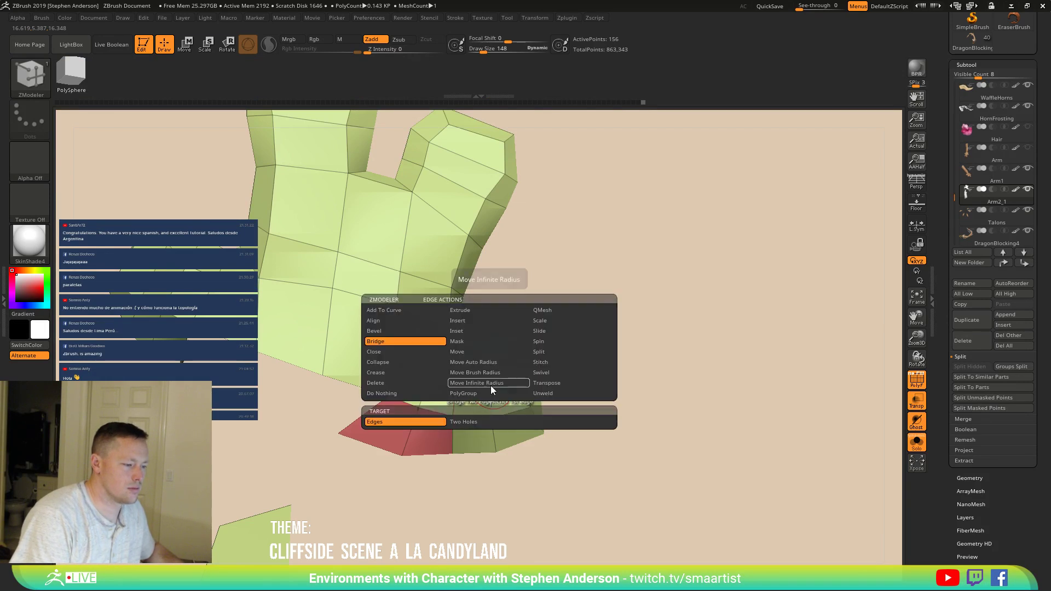
{"action": "left_click", "coordinate": [473, 321]}
{"action": "left_click", "coordinate": [503, 353]}
Step: Use the Move brush to spread the lowest finger's edge loops and round out its tip and underside
{"action": "key", "text": "b"}
{"action": "key", "text": "m"}
{"action": "key", "text": "v"}
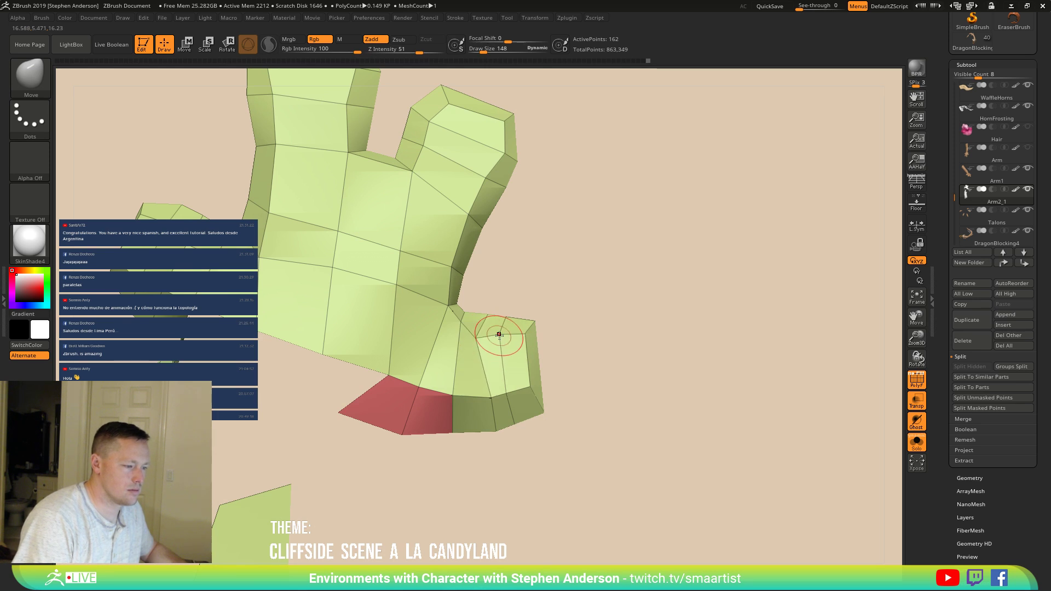
{"action": "mouse_move", "coordinate": [511, 390]}
{"action": "left_mouse_down"}
{"action": "mouse_move", "coordinate": [512, 406]}
{"action": "mouse_move", "coordinate": [467, 393]}
{"action": "left_mouse_up"}
{"action": "left_click_drag", "start_coordinate": [484, 429], "coordinate": [462, 417]}
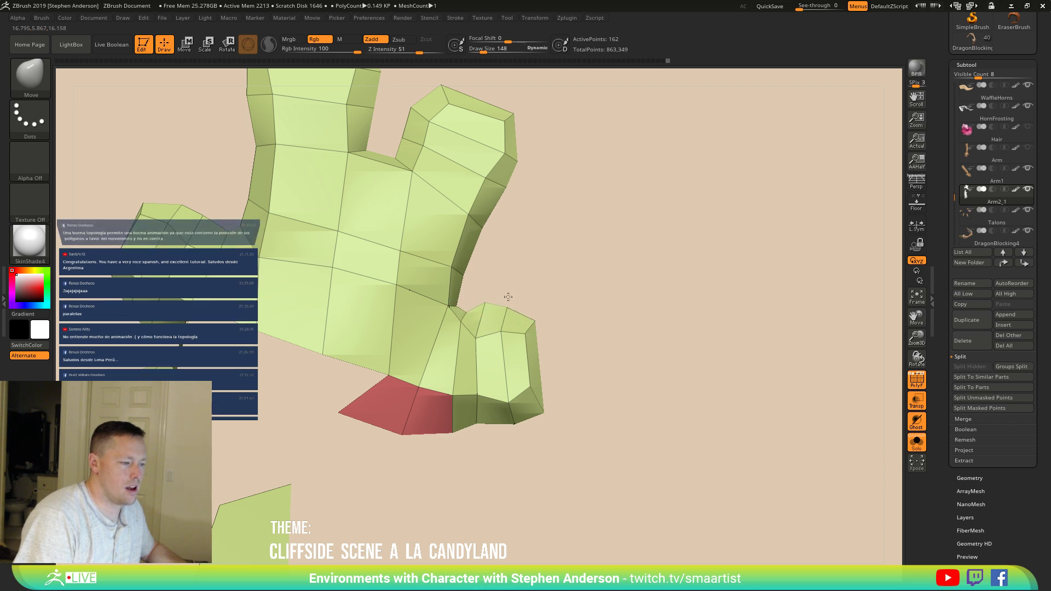
{"action": "mouse_move", "coordinate": [475, 421]}
{"action": "left_mouse_down"}
{"action": "mouse_move", "coordinate": [488, 440]}
{"action": "mouse_move", "coordinate": [517, 435]}
{"action": "left_mouse_up"}
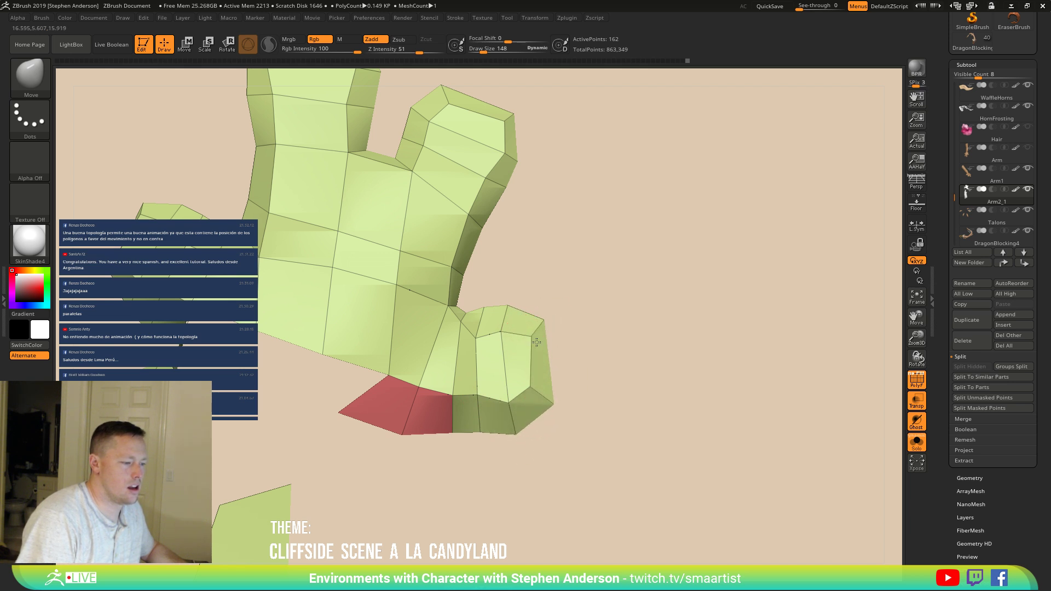
{"action": "left_click_drag", "start_coordinate": [528, 387], "coordinate": [548, 398]}
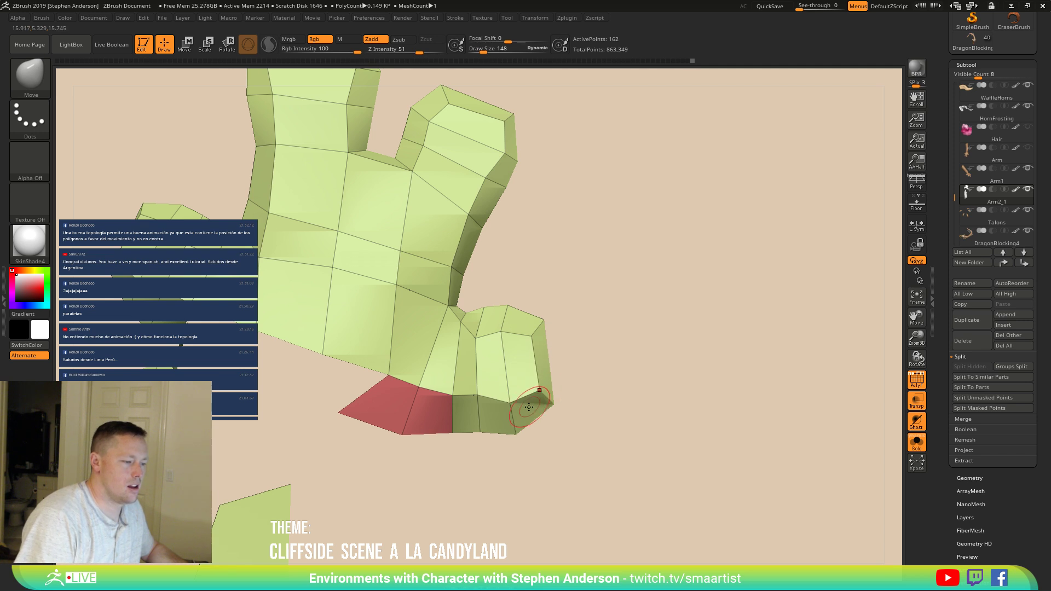
Step: Move the points on the opposite side of the lowest finger to space its lengthwise edges evenly
{"action": "right_click_drag", "start_coordinate": [509, 371], "coordinate": [350, 378]}
{"action": "right_click_drag", "start_coordinate": [559, 340], "coordinate": [389, 353], "text": "alt"}
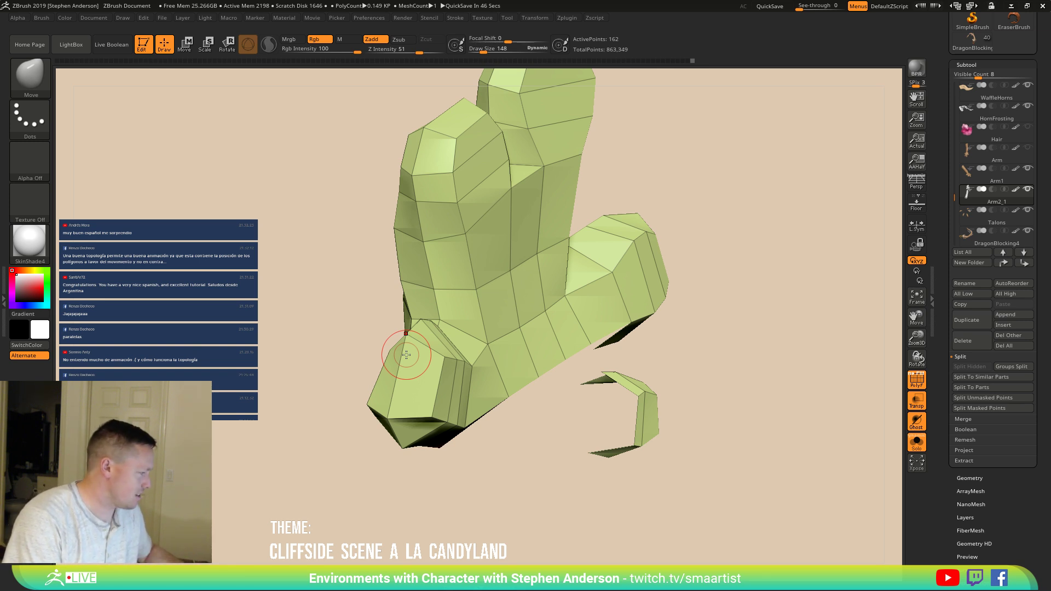
{"action": "mouse_move", "coordinate": [471, 384]}
{"action": "right_mouse_down"}
{"action": "mouse_move", "coordinate": [549, 372]}
{"action": "mouse_move", "coordinate": [429, 345]}
{"action": "mouse_move", "coordinate": [393, 366]}
{"action": "right_mouse_up"}
{"action": "mouse_move", "coordinate": [378, 379]}
{"action": "left_mouse_down"}
{"action": "mouse_move", "coordinate": [381, 393]}
{"action": "mouse_move", "coordinate": [404, 390]}
{"action": "left_mouse_up"}
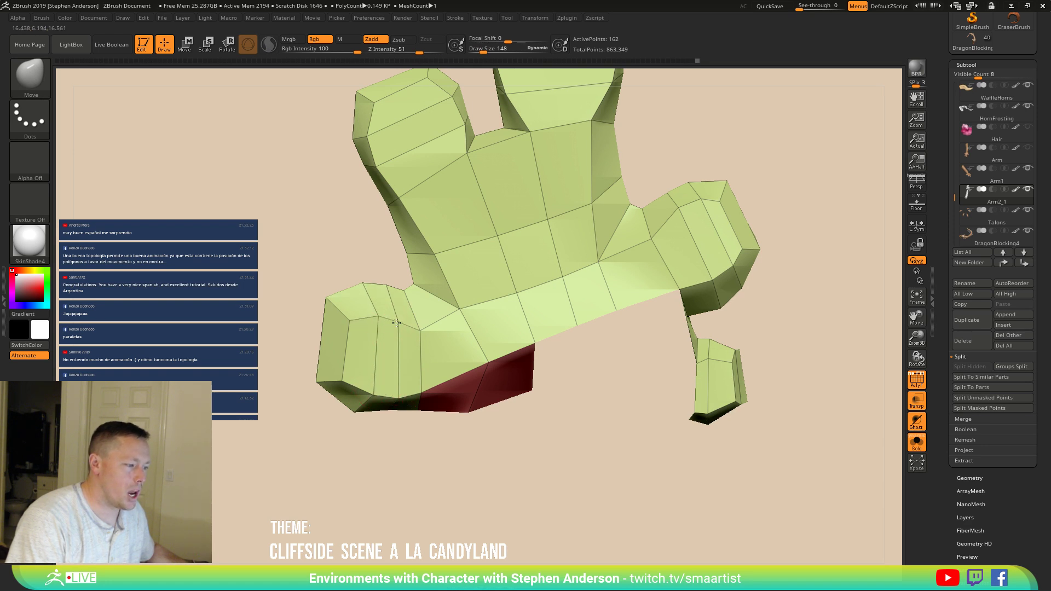
{"action": "left_click_drag", "start_coordinate": [399, 307], "coordinate": [380, 316]}
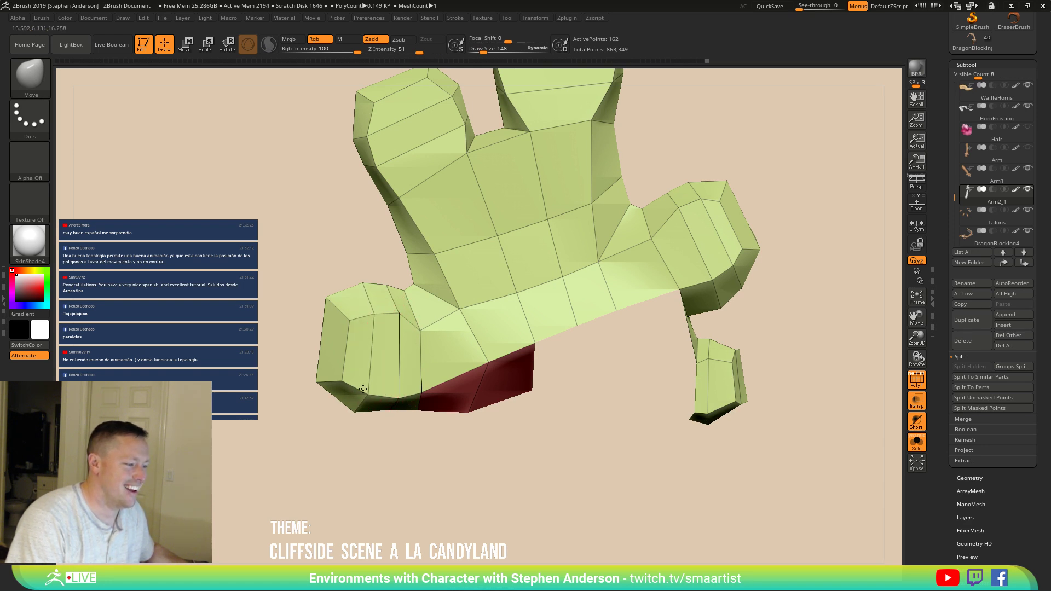
Step: Split the edge shared by the two red polygons below the palm with ZModeler
{"action": "mouse_move", "coordinate": [521, 365]}
{"action": "right_mouse_down"}
{"action": "mouse_move", "coordinate": [405, 367]}
{"action": "mouse_move", "coordinate": [416, 353]}
{"action": "mouse_move", "coordinate": [403, 368]}
{"action": "right_mouse_up"}
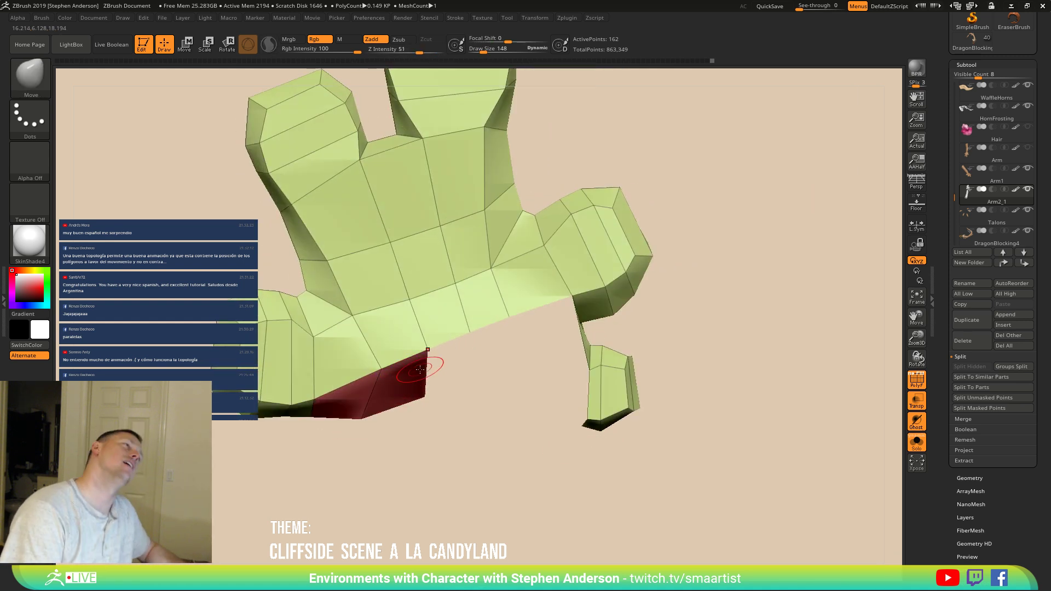
{"action": "mouse_move", "coordinate": [513, 335]}
{"action": "left_mouse_down"}
{"action": "mouse_move", "coordinate": [495, 337]}
{"action": "mouse_move", "coordinate": [556, 282]}
{"action": "mouse_move", "coordinate": [580, 241]}
{"action": "mouse_move", "coordinate": [466, 297]}
{"action": "mouse_move", "coordinate": [368, 298]}
{"action": "mouse_move", "coordinate": [375, 307]}
{"action": "mouse_move", "coordinate": [354, 343]}
{"action": "mouse_move", "coordinate": [329, 350]}
{"action": "left_mouse_up"}
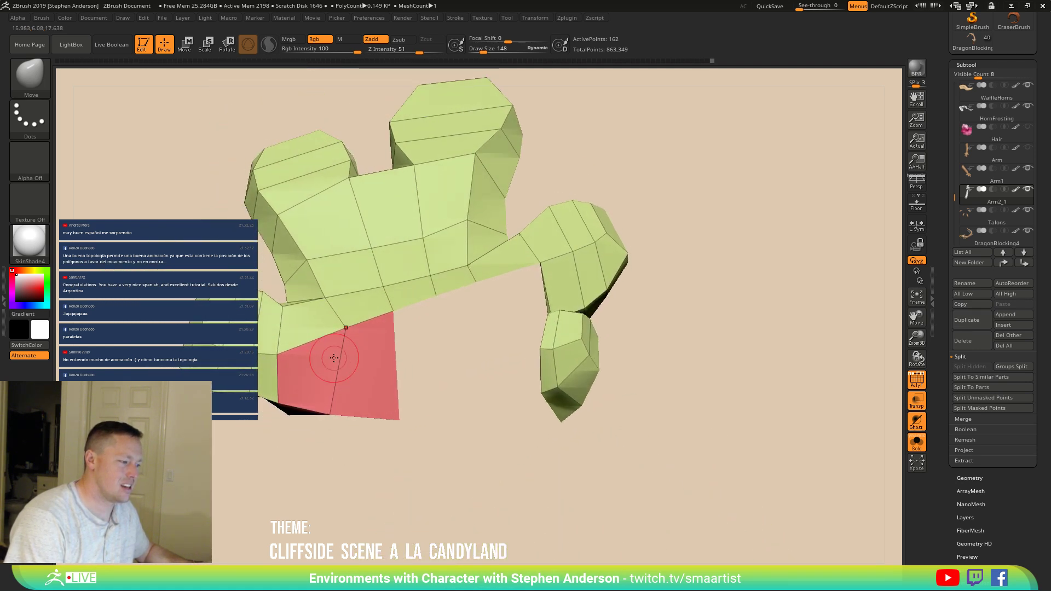
{"action": "key", "text": "b"}
{"action": "key", "text": "z"}
{"action": "key", "text": "m"}
{"action": "mouse_move", "coordinate": [353, 369]}
{"action": "right_mouse_down"}
{"action": "mouse_move", "coordinate": [340, 391]}
{"action": "mouse_move", "coordinate": [366, 384]}
{"action": "right_mouse_up"}
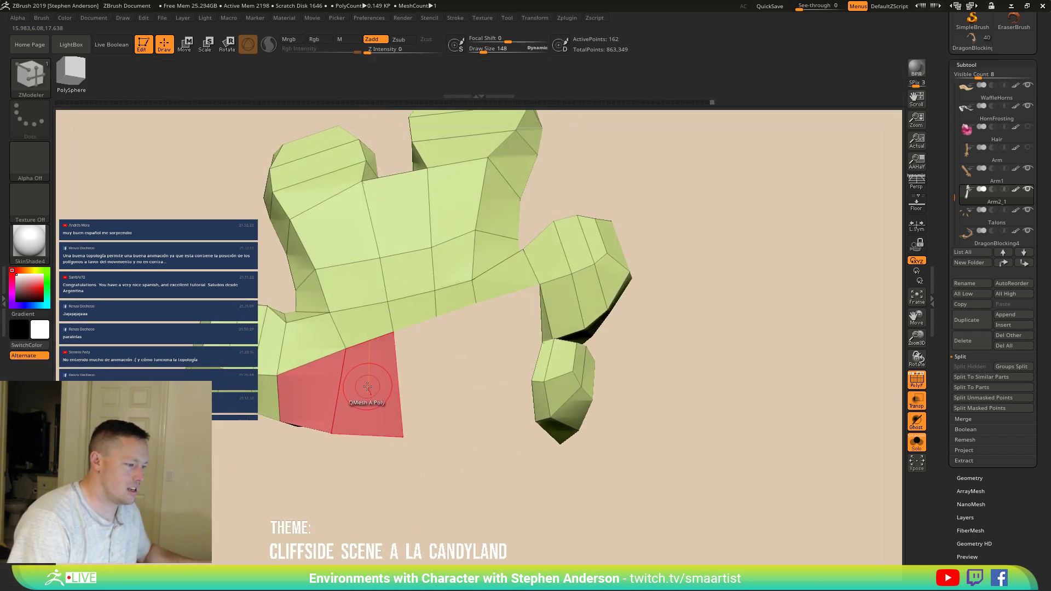
{"action": "key", "text": "space"}
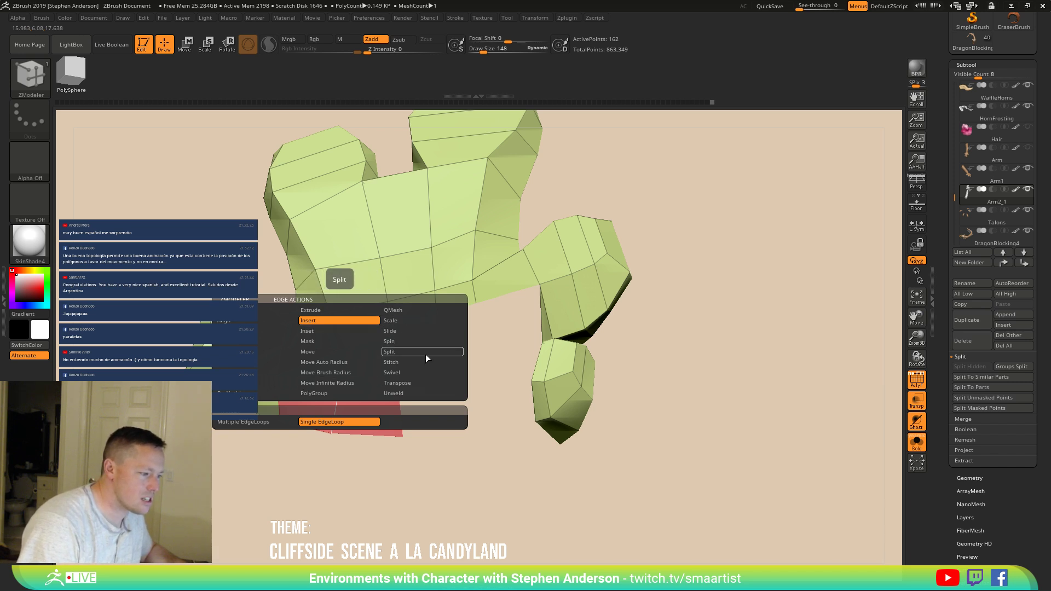
{"action": "left_click", "coordinate": [409, 352]}
{"action": "left_click", "coordinate": [339, 382]}
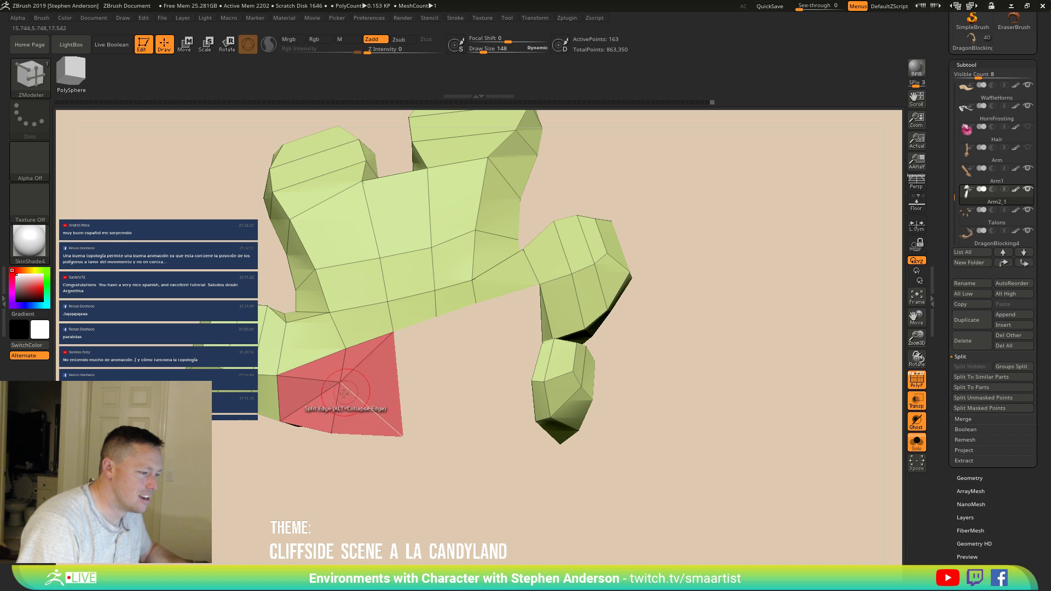
Step: Delete the two red triangles next to the palm's open edge and split the remaining diagonal border edge
{"action": "key", "text": "space"}
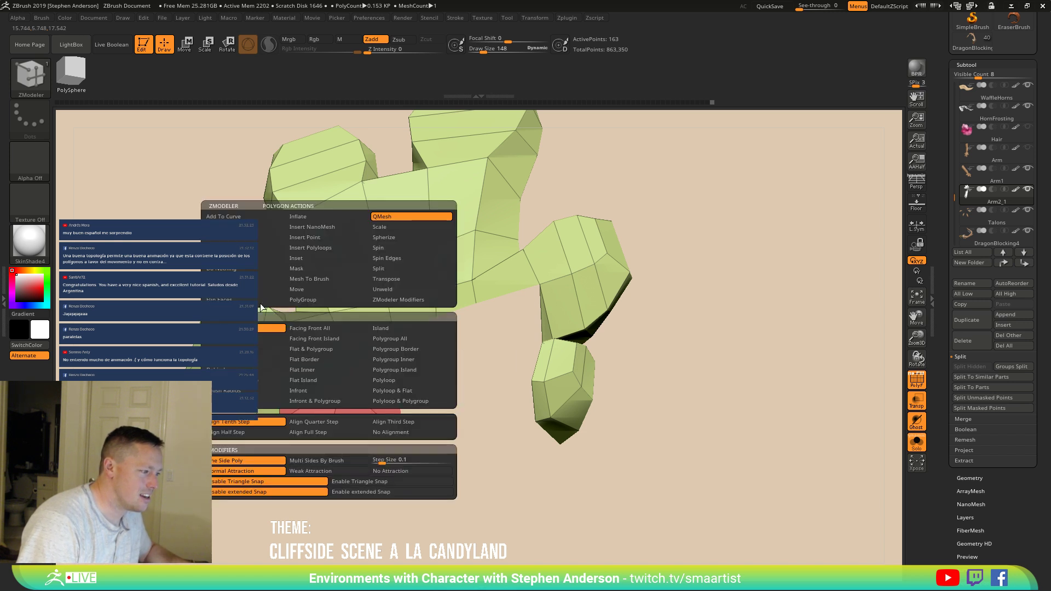
{"action": "left_click", "coordinate": [296, 257]}
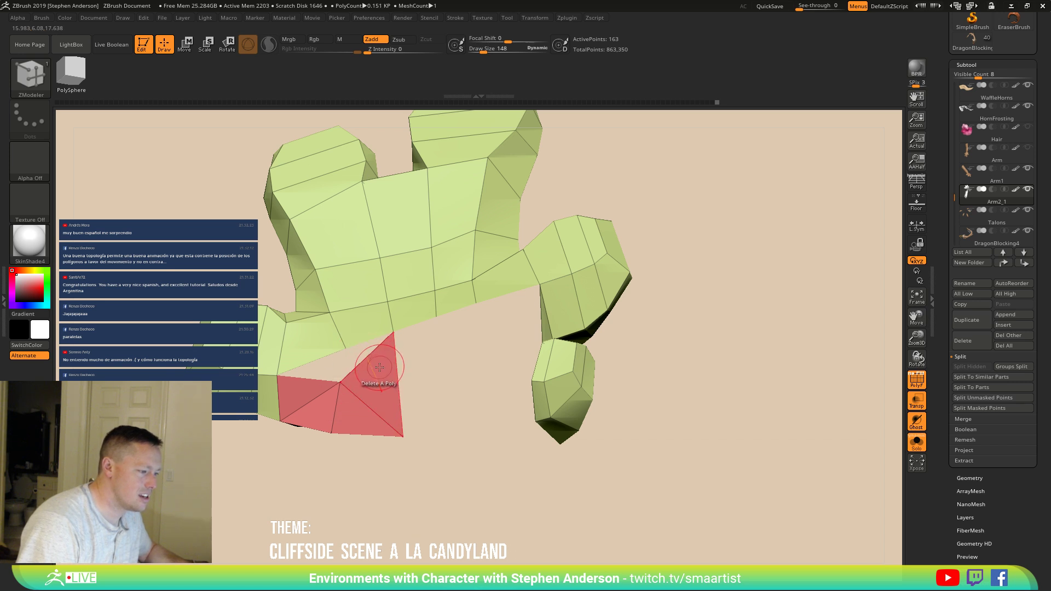
{"action": "key", "text": "space"}
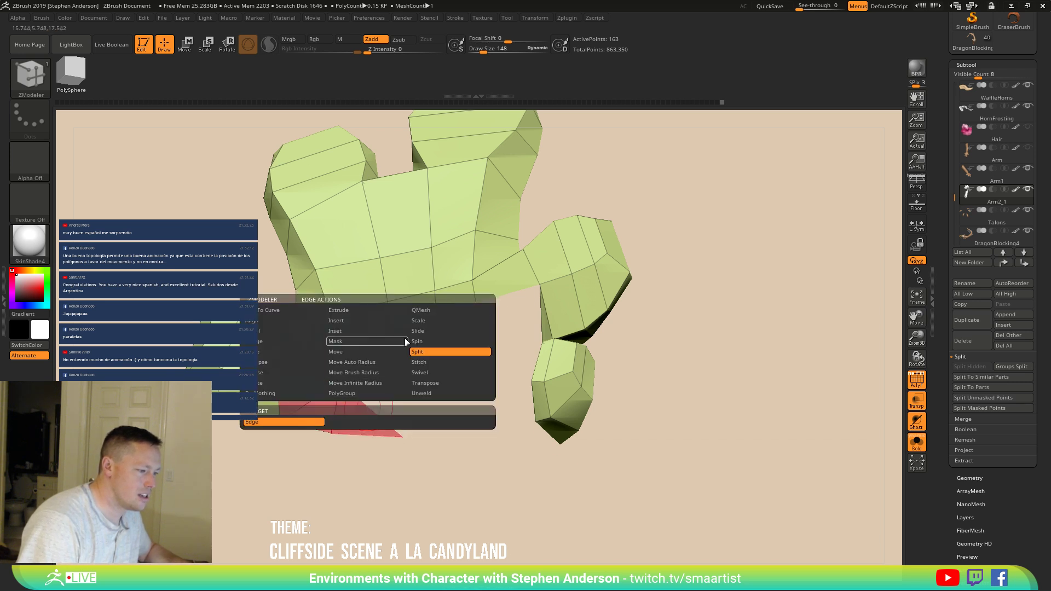
{"action": "left_click", "coordinate": [375, 407]}
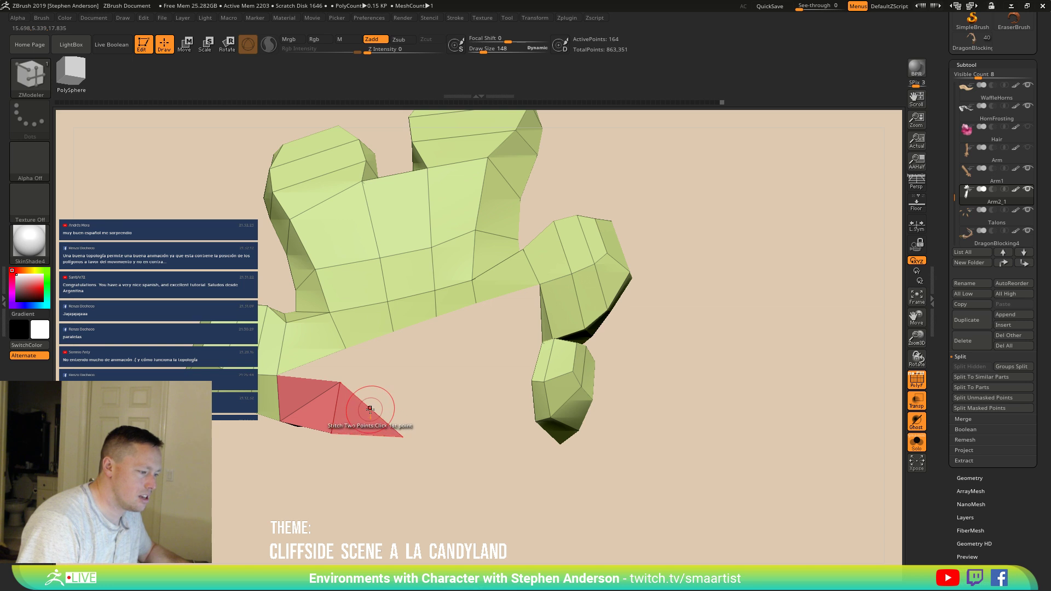
Step: Pull the new border point outward with the Move brush to square off the red strip
{"action": "key", "text": "b"}
{"action": "key", "text": "m"}
{"action": "key", "text": "v"}
{"action": "left_click_drag", "start_coordinate": [352, 418], "coordinate": [421, 350]}
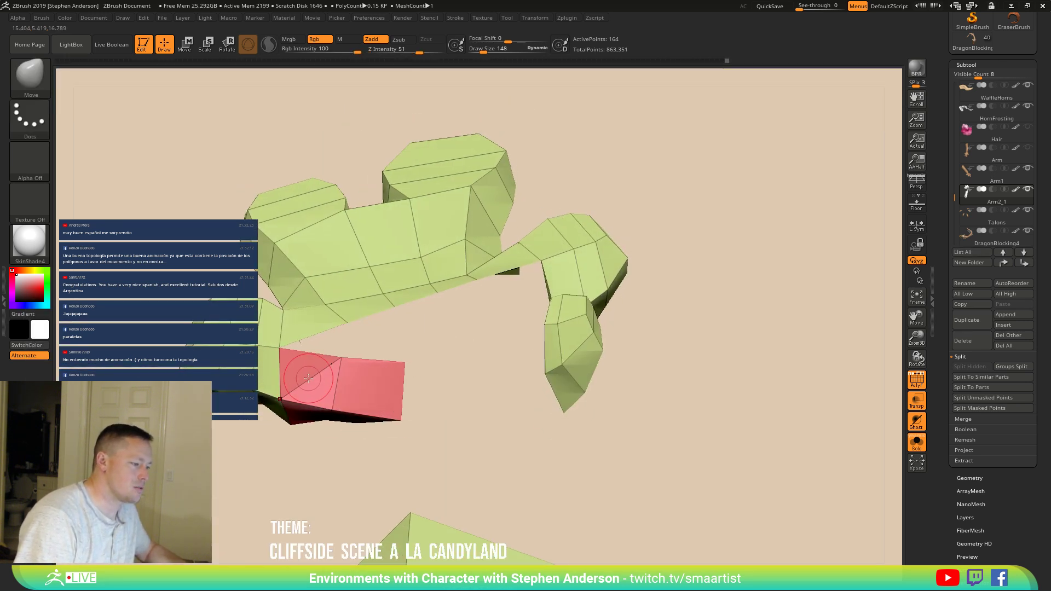
Step: Delete the diagonal edges in the red strip with the ZModeler edge action to merge its triangles into quads
{"action": "key", "text": "b"}
{"action": "key", "text": "z"}
{"action": "key", "text": "m"}
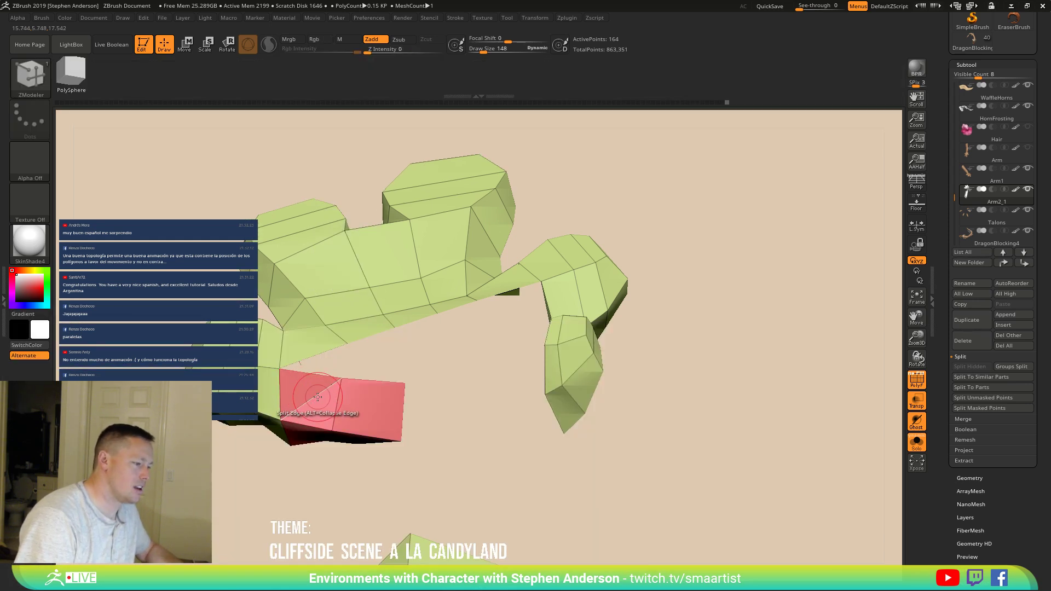
{"action": "key", "text": "space"}
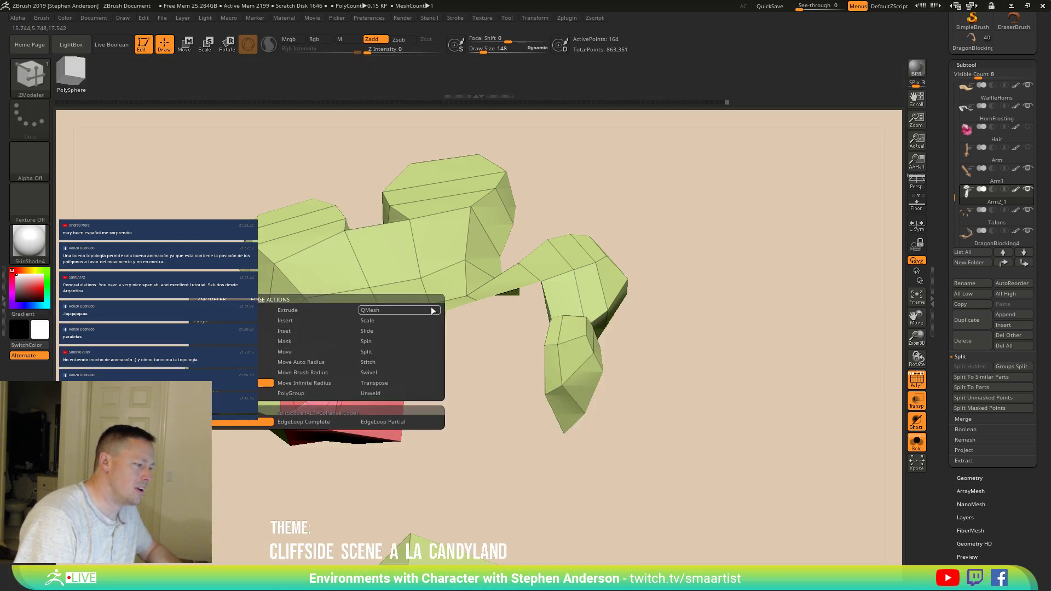
{"action": "mouse_move", "coordinate": [342, 408]}
{"action": "right_mouse_down"}
{"action": "mouse_move", "coordinate": [346, 323]}
{"action": "mouse_move", "coordinate": [364, 406]}
{"action": "mouse_move", "coordinate": [390, 298]}
{"action": "mouse_move", "coordinate": [370, 325]}
{"action": "mouse_move", "coordinate": [368, 312]}
{"action": "mouse_move", "coordinate": [324, 312]}
{"action": "mouse_move", "coordinate": [350, 261]}
{"action": "mouse_move", "coordinate": [303, 284]}
{"action": "mouse_move", "coordinate": [303, 329]}
{"action": "mouse_move", "coordinate": [336, 340]}
{"action": "mouse_move", "coordinate": [328, 329]}
{"action": "mouse_move", "coordinate": [265, 330]}
{"action": "mouse_move", "coordinate": [320, 305]}
{"action": "mouse_move", "coordinate": [329, 318]}
{"action": "mouse_move", "coordinate": [306, 323]}
{"action": "mouse_move", "coordinate": [297, 312]}
{"action": "mouse_move", "coordinate": [303, 320]}
{"action": "right_mouse_up"}
Step: Mask part of the red strip, move its free end outward from the palm, and clear the mask
{"action": "key", "text": "ctrl"}
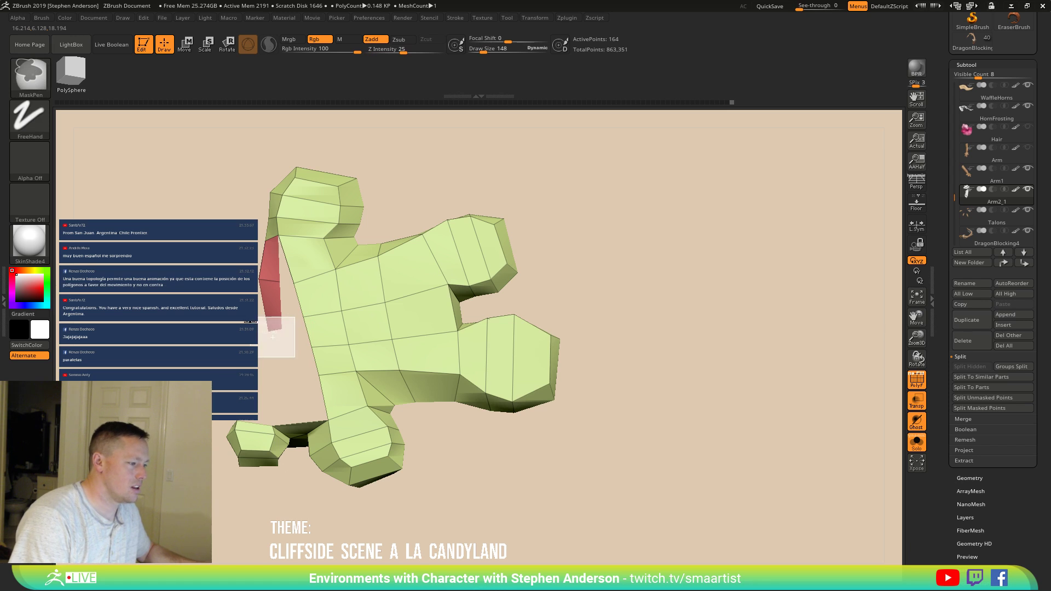
{"action": "left_click", "coordinate": [272, 336], "text": "ctrl"}
{"action": "key", "text": "w"}
{"action": "left_click_drag", "start_coordinate": [175, 344], "coordinate": [143, 311]}
{"action": "mouse_move", "coordinate": [143, 311]}
{"action": "right_mouse_down"}
{"action": "mouse_move", "coordinate": [307, 260]}
{"action": "mouse_move", "coordinate": [439, 355]}
{"action": "mouse_move", "coordinate": [460, 326]}
{"action": "right_mouse_up"}
{"action": "key", "text": "q"}
{"action": "mouse_move", "coordinate": [334, 299]}
{"action": "right_mouse_down"}
{"action": "mouse_move", "coordinate": [471, 338]}
{"action": "mouse_move", "coordinate": [403, 350]}
{"action": "right_mouse_up"}
{"action": "left_click_drag", "start_coordinate": [416, 350], "coordinate": [493, 359], "text": "ctrl"}
{"action": "right_click_drag", "start_coordinate": [515, 359], "coordinate": [469, 430], "text": "alt"}
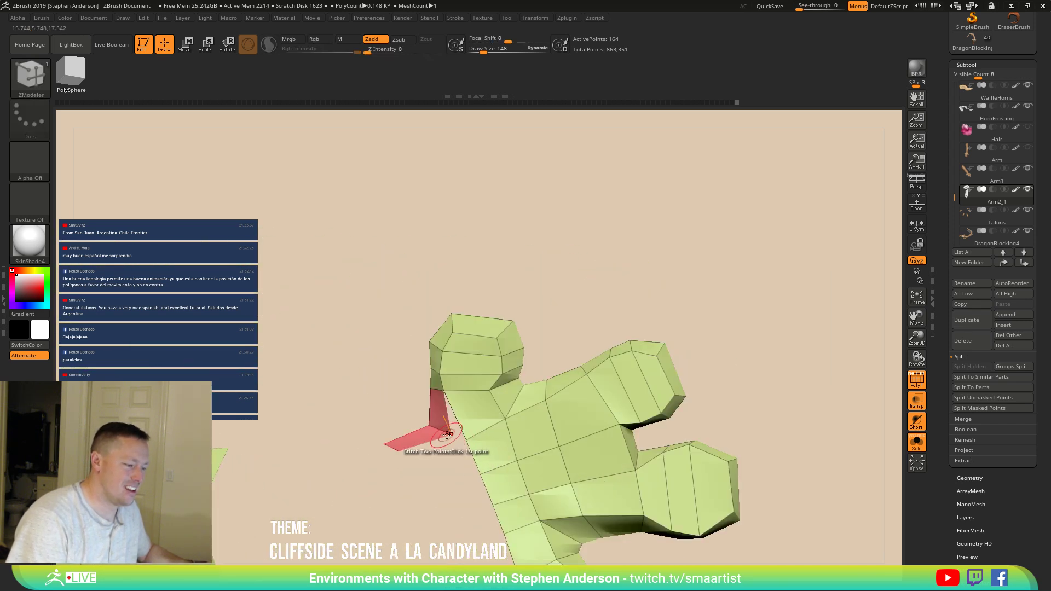
Step: Reshape the red strip's bend and free end with the Move brush, setting the draw size to 328
{"action": "key", "text": "b"}
{"action": "key", "text": "m"}
{"action": "key", "text": "v"}
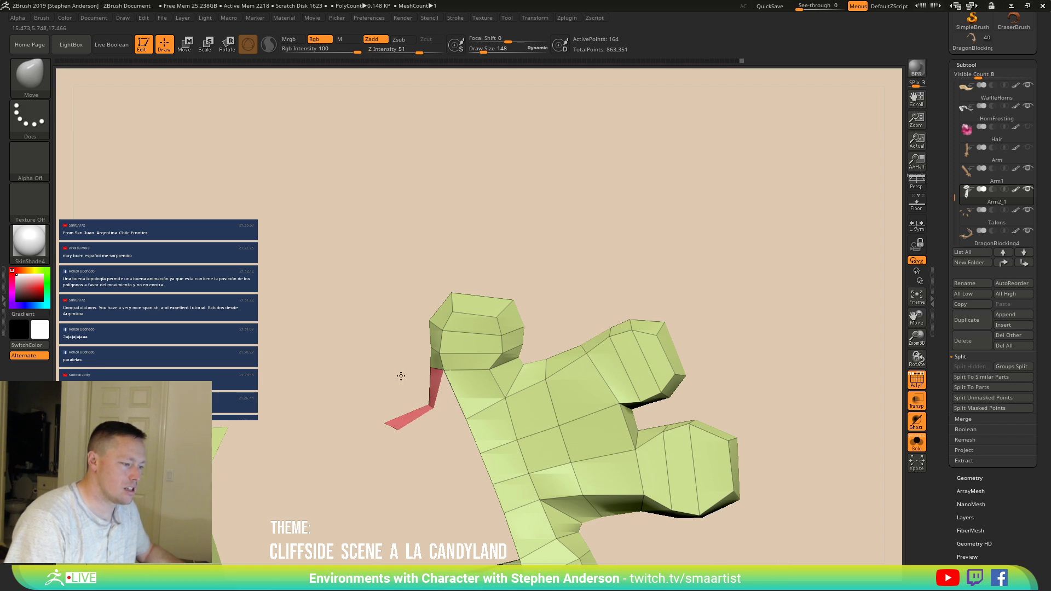
{"action": "mouse_move", "coordinate": [429, 403]}
{"action": "left_mouse_down"}
{"action": "mouse_move", "coordinate": [405, 387]}
{"action": "mouse_move", "coordinate": [394, 422]}
{"action": "left_mouse_up"}
{"action": "key", "text": "s"}
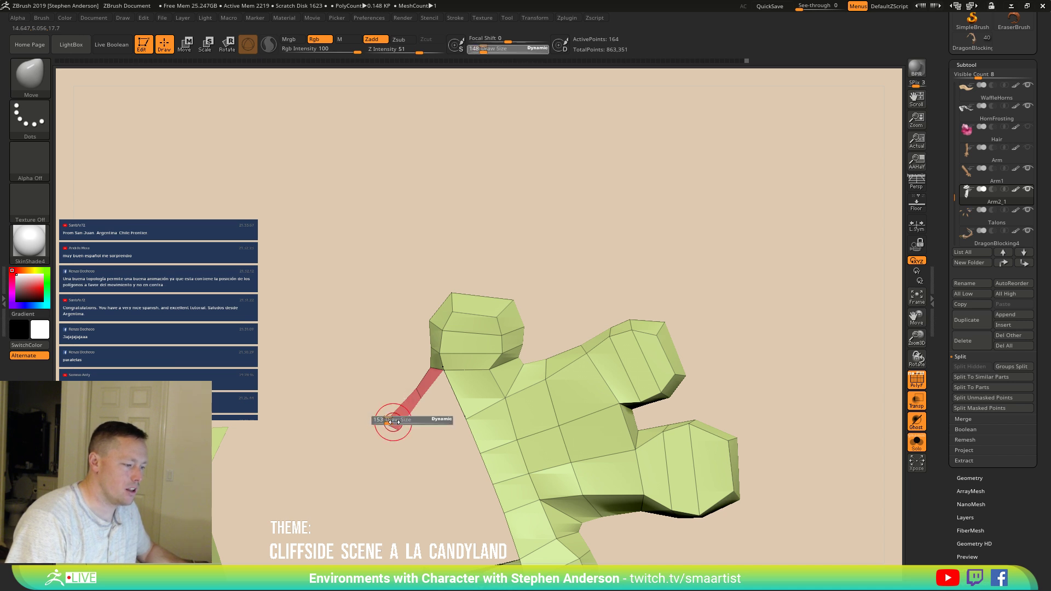
{"action": "left_click_drag", "start_coordinate": [451, 438], "coordinate": [471, 437]}
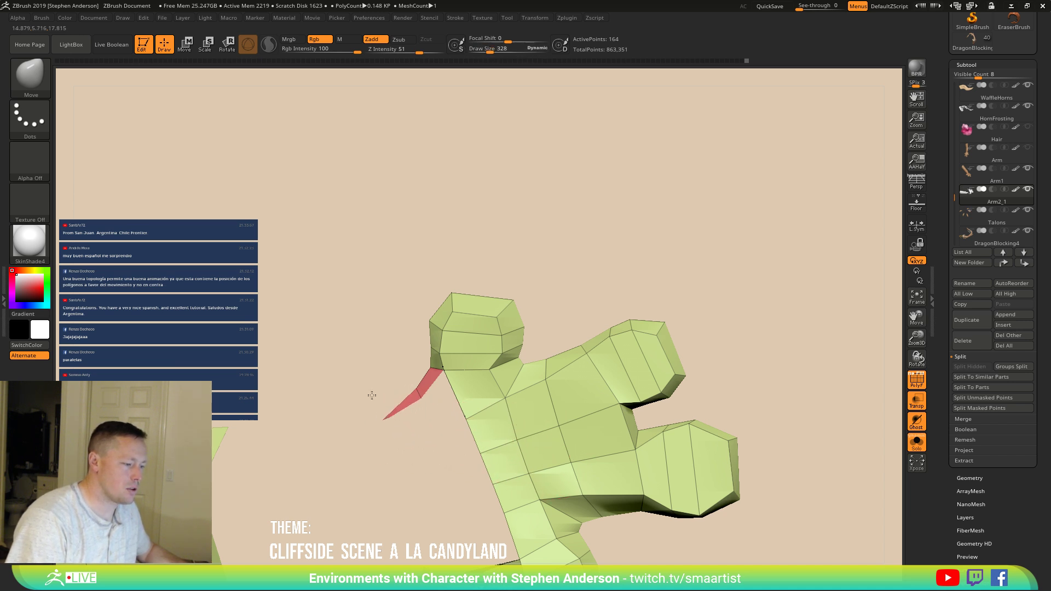
{"action": "left_click_drag", "start_coordinate": [376, 410], "coordinate": [385, 413]}
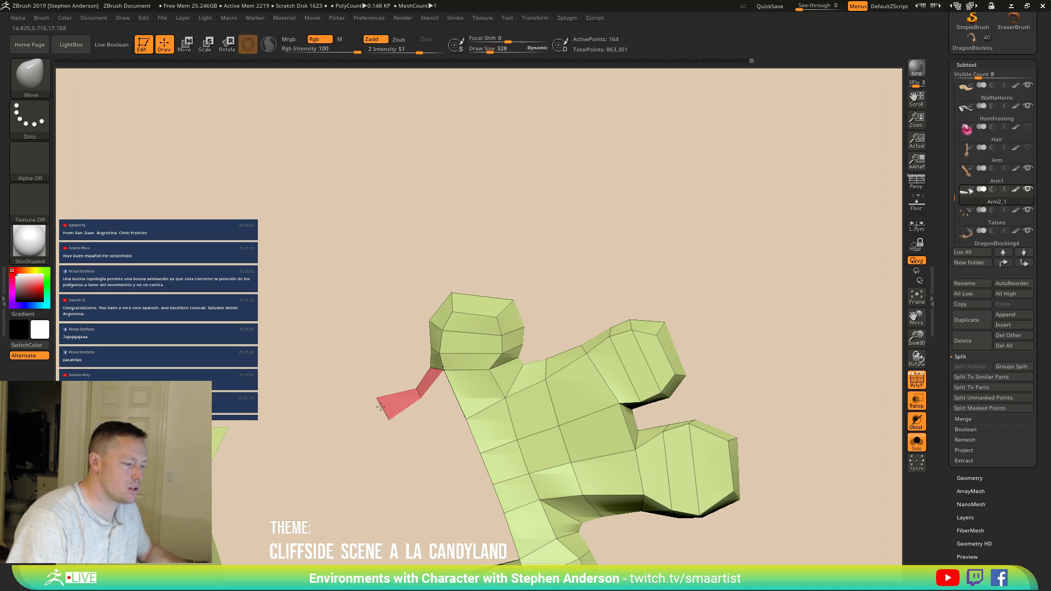
{"action": "right_click_drag", "start_coordinate": [405, 400], "coordinate": [399, 347]}
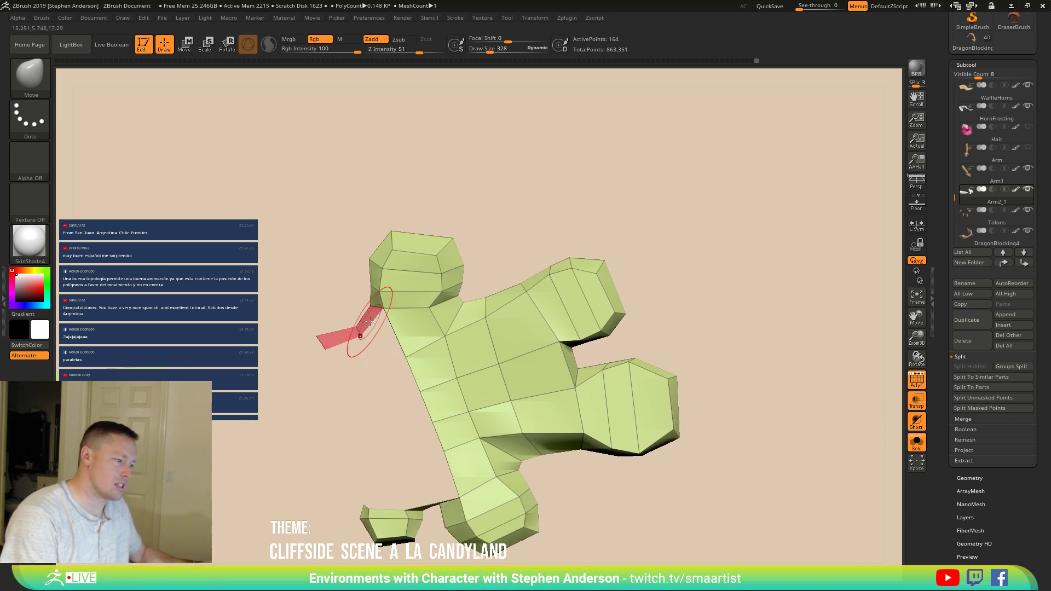
{"action": "right_click_drag", "start_coordinate": [417, 480], "coordinate": [418, 410]}
Step: Bridge the red strip's end to the finger base at the far side of the palm with the ZModeler edge action set to Bridge Edges
{"action": "key", "text": "b"}
{"action": "key", "text": "z"}
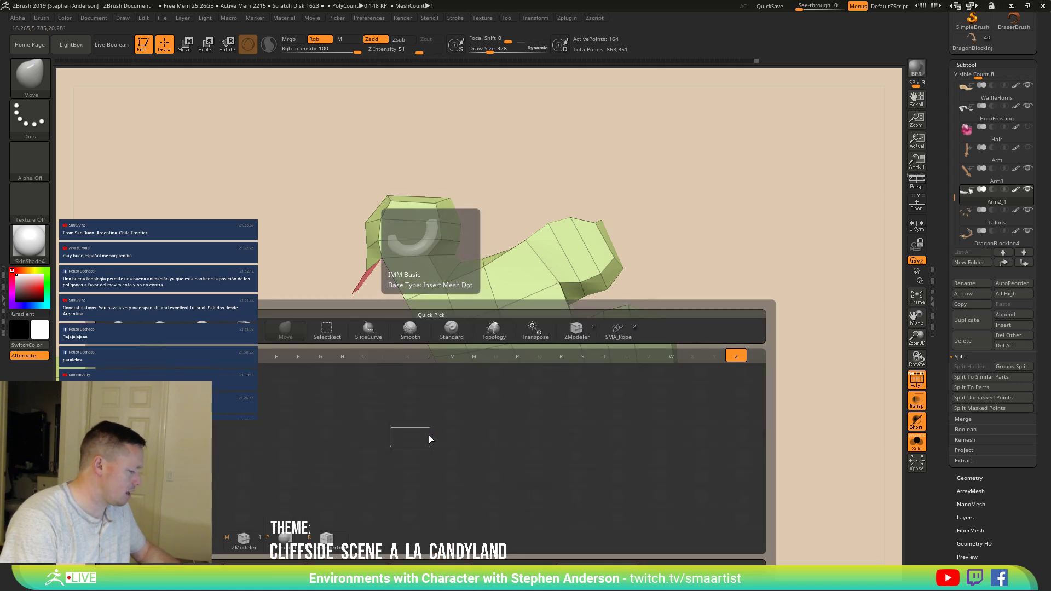
{"action": "key", "text": "m"}
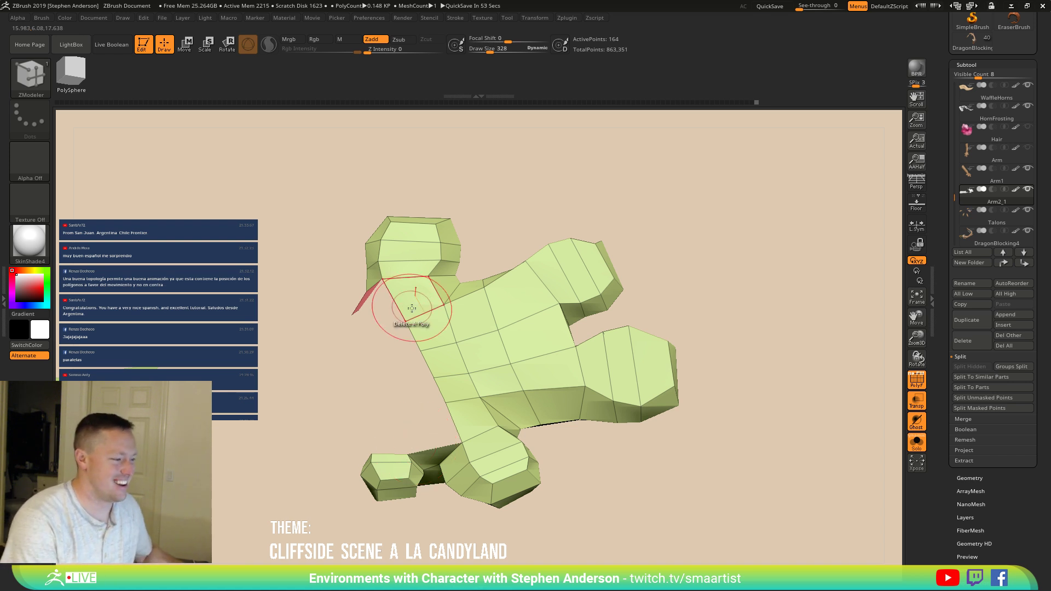
{"action": "right_click_drag", "start_coordinate": [420, 295], "coordinate": [421, 285]}
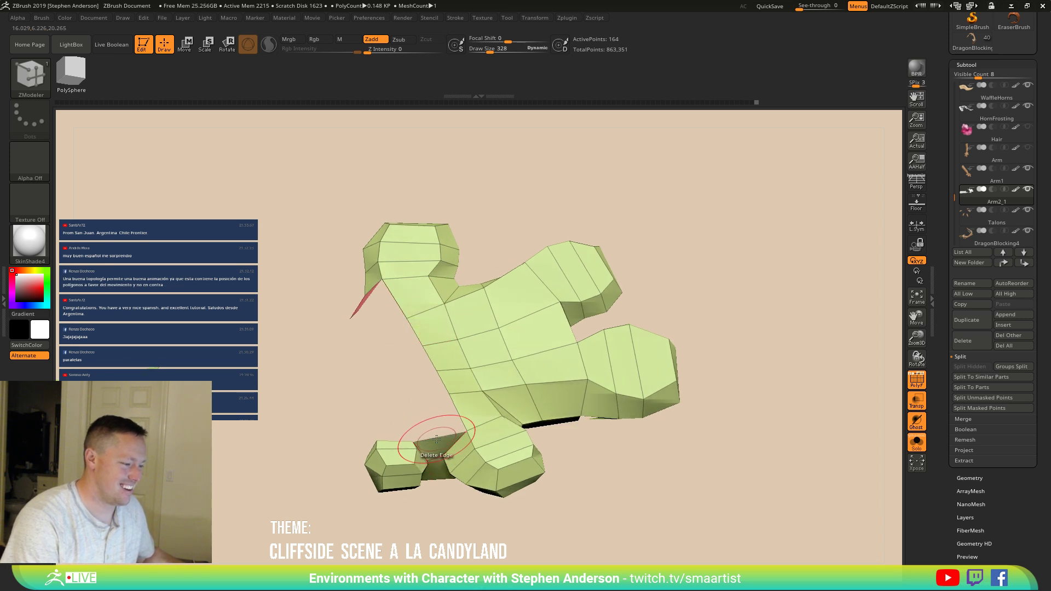
{"action": "key", "text": "space"}
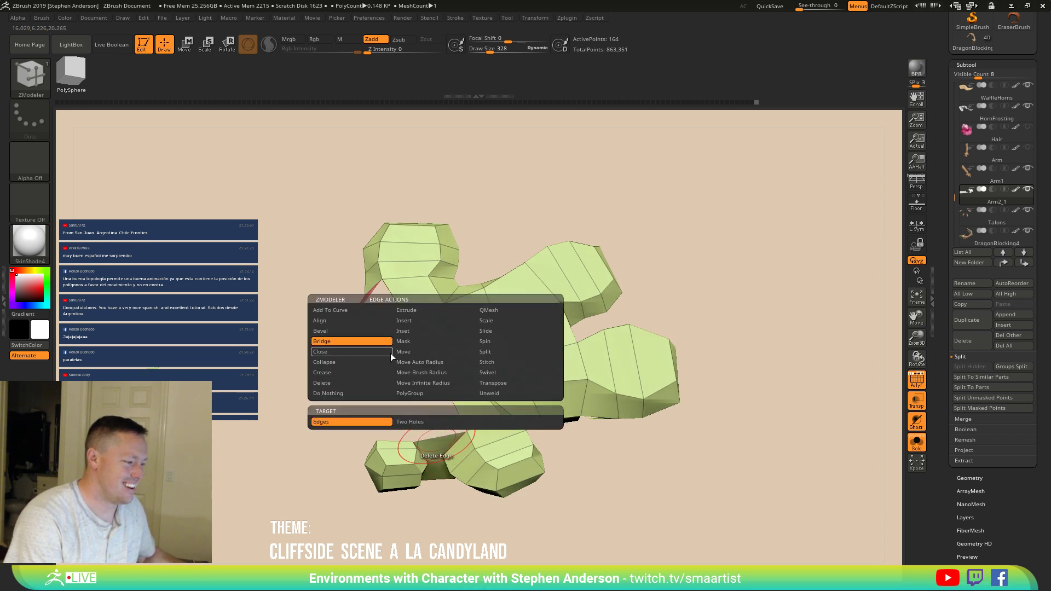
{"action": "left_click", "coordinate": [368, 346]}
{"action": "right_click_drag", "start_coordinate": [481, 378], "coordinate": [494, 418]}
{"action": "left_click", "coordinate": [392, 321]}
{"action": "right_click_drag", "start_coordinate": [429, 336], "coordinate": [383, 377]}
Step: Insert four single edge loops across the bridged red polygon to match the palm's edge divisions
{"action": "key", "text": "space"}
{"action": "left_click", "coordinate": [397, 321]}
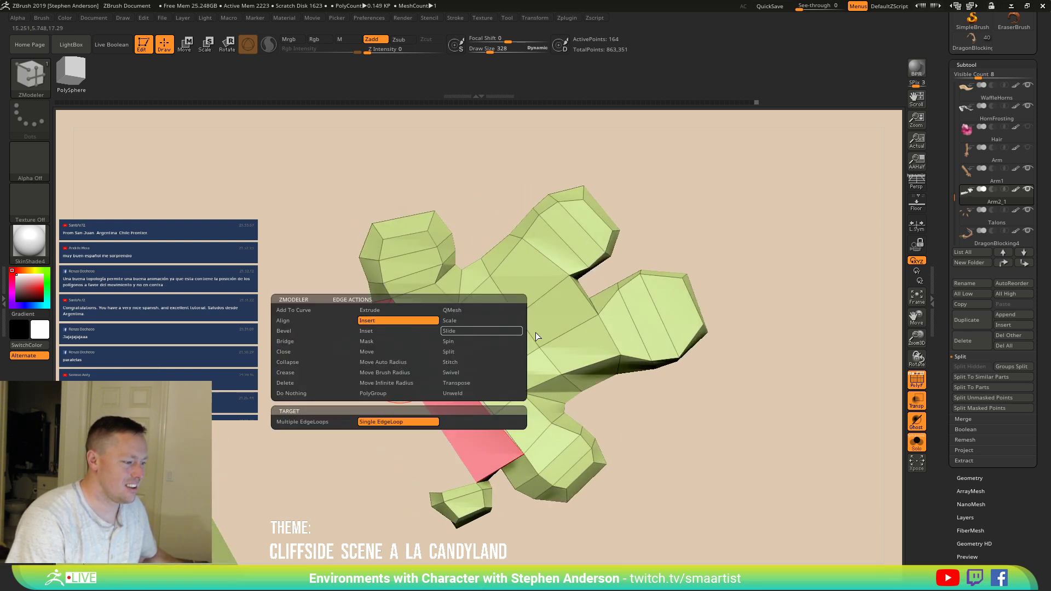
{"action": "left_click", "coordinate": [419, 394]}
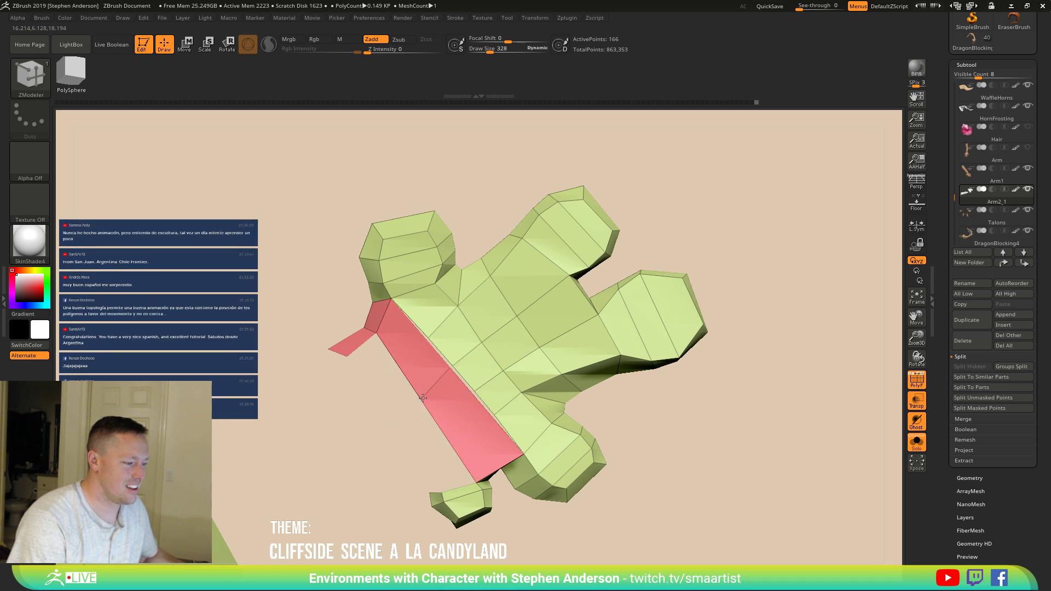
{"action": "left_click", "coordinate": [409, 349]}
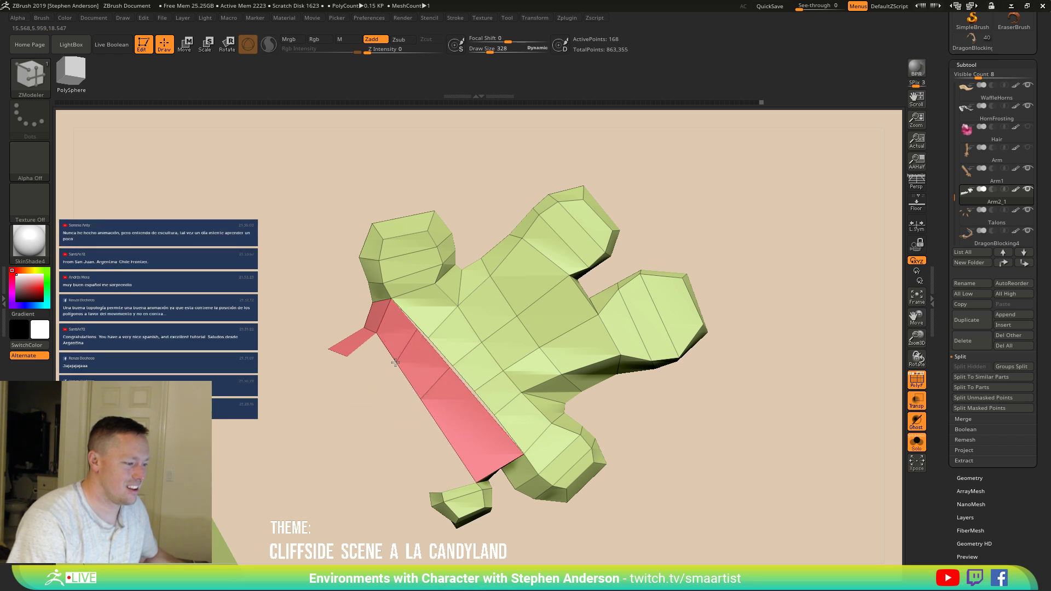
{"action": "left_click", "coordinate": [439, 426]}
{"action": "left_click", "coordinate": [456, 447]}
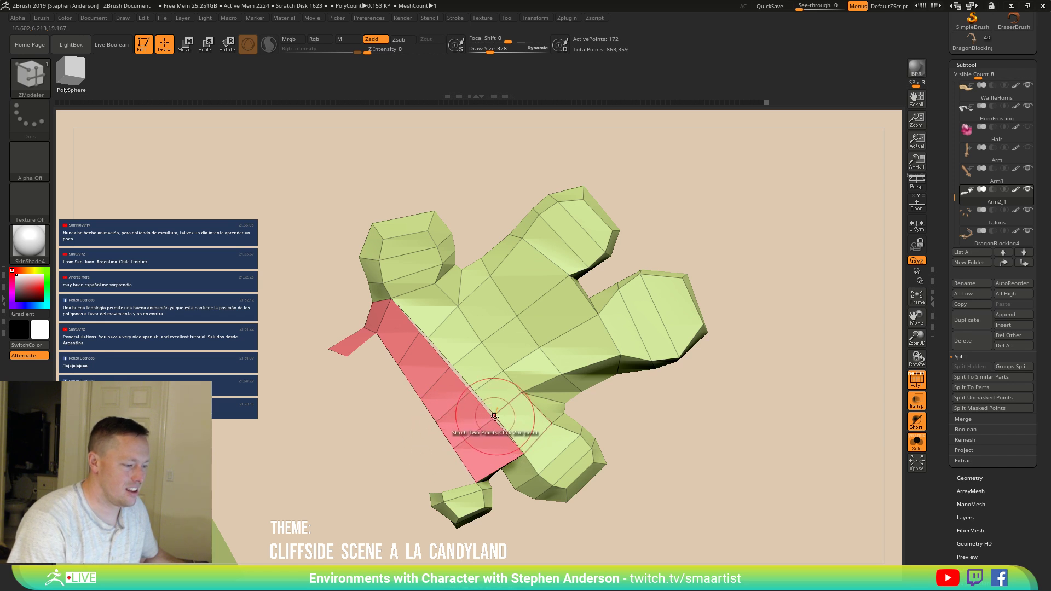
Step: Stitch the new edge-loop points of the red strip to the matching points along the palm's border
{"action": "left_click", "coordinate": [469, 392]}
{"action": "left_click", "coordinate": [475, 392]}
{"action": "left_click", "coordinate": [447, 367]}
{"action": "left_click", "coordinate": [454, 366]}
{"action": "left_click", "coordinate": [417, 336]}
{"action": "left_click", "coordinate": [429, 336]}
Step: Set the ZModeler edge action to Bridge Edges and remove the quad connecting the palm strip to the bent red strip
{"action": "right_click_drag", "start_coordinate": [445, 385], "coordinate": [559, 368]}
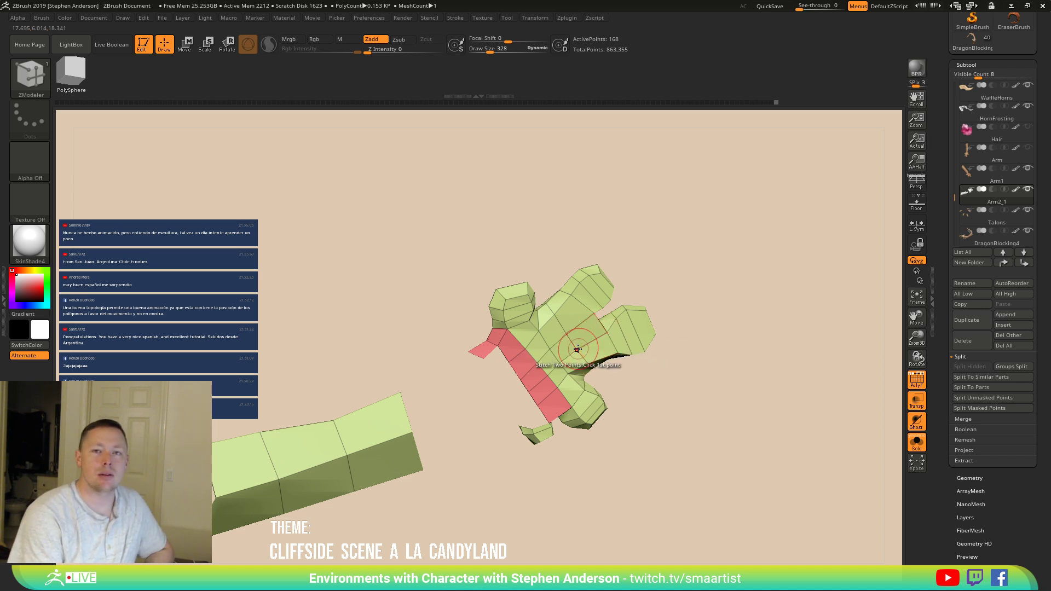
{"action": "left_click_drag", "start_coordinate": [509, 394], "coordinate": [480, 419]}
{"action": "left_click_drag", "start_coordinate": [595, 390], "coordinate": [542, 476]}
{"action": "right_click_drag", "start_coordinate": [569, 384], "coordinate": [589, 402]}
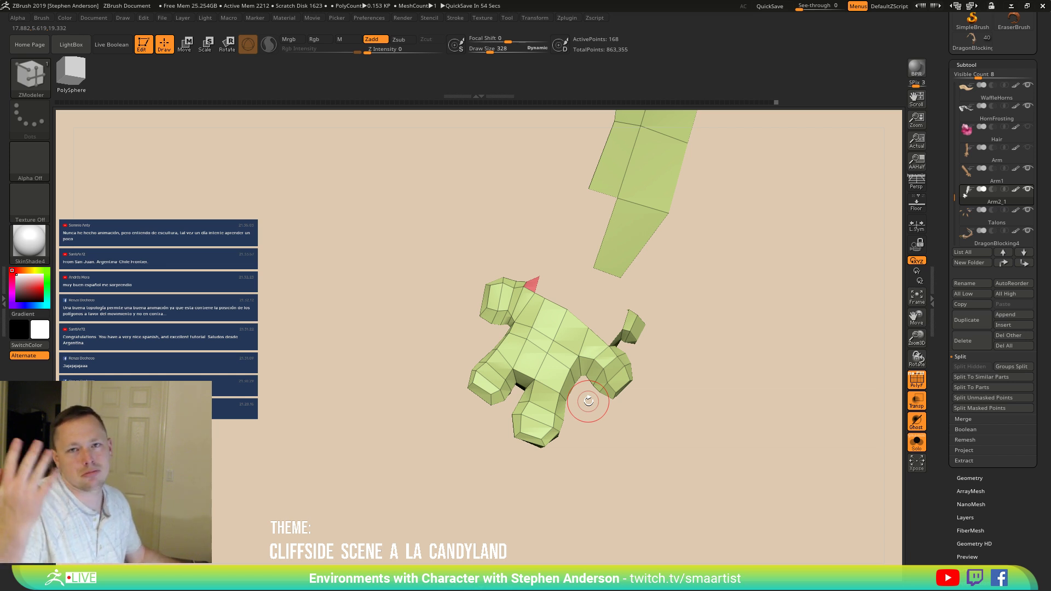
{"action": "left_click_drag", "start_coordinate": [707, 384], "coordinate": [616, 331]}
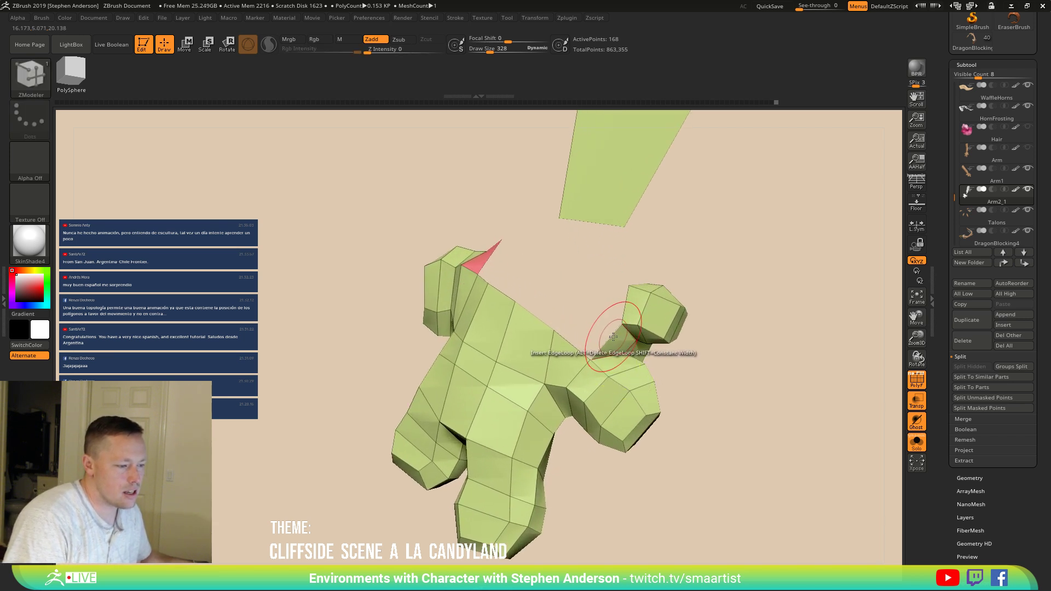
{"action": "key", "text": "space"}
{"action": "left_click", "coordinate": [514, 341]}
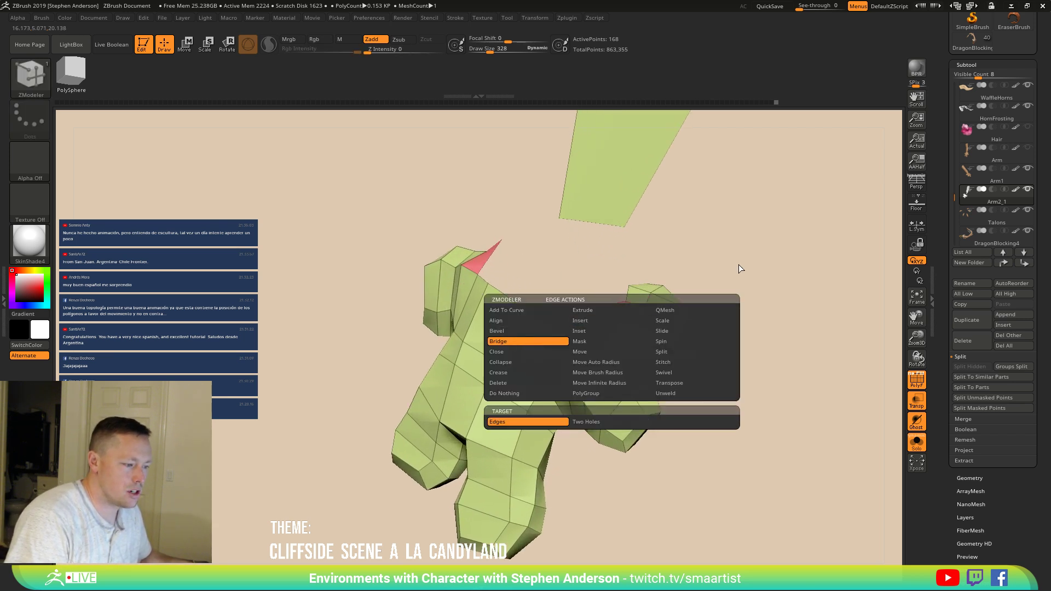
{"action": "mouse_move", "coordinate": [632, 336]}
{"action": "left_mouse_down"}
{"action": "mouse_move", "coordinate": [501, 246]}
{"action": "mouse_move", "coordinate": [597, 273]}
{"action": "mouse_move", "coordinate": [509, 295]}
{"action": "mouse_move", "coordinate": [555, 285]}
{"action": "mouse_move", "coordinate": [635, 315]}
{"action": "mouse_move", "coordinate": [608, 273]}
{"action": "left_mouse_up"}
{"action": "left_click", "coordinate": [463, 239]}
{"action": "mouse_move", "coordinate": [608, 275]}
{"action": "right_mouse_down"}
{"action": "mouse_move", "coordinate": [602, 298]}
{"action": "mouse_move", "coordinate": [563, 305]}
{"action": "mouse_move", "coordinate": [617, 301]}
{"action": "mouse_move", "coordinate": [580, 274]}
{"action": "mouse_move", "coordinate": [608, 265]}
{"action": "mouse_move", "coordinate": [638, 281]}
{"action": "mouse_move", "coordinate": [676, 271]}
{"action": "mouse_move", "coordinate": [586, 235]}
{"action": "mouse_move", "coordinate": [528, 253]}
{"action": "mouse_move", "coordinate": [562, 255]}
{"action": "mouse_move", "coordinate": [556, 219]}
{"action": "right_mouse_up"}
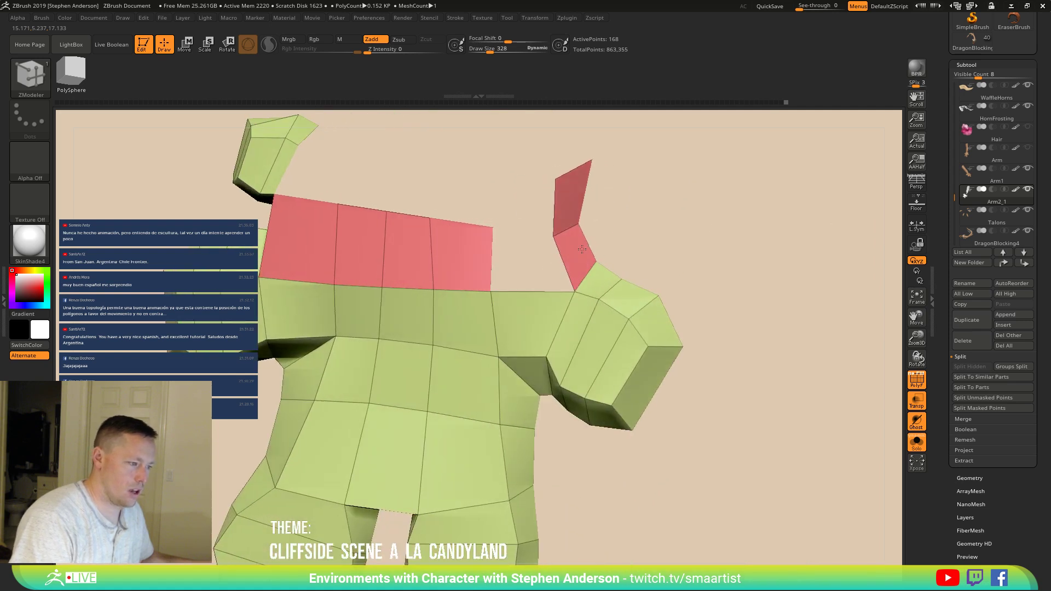
Step: Stitch the bent red strip's middle point to the palm border point at the end of the palm strip
{"action": "left_click", "coordinate": [553, 236]}
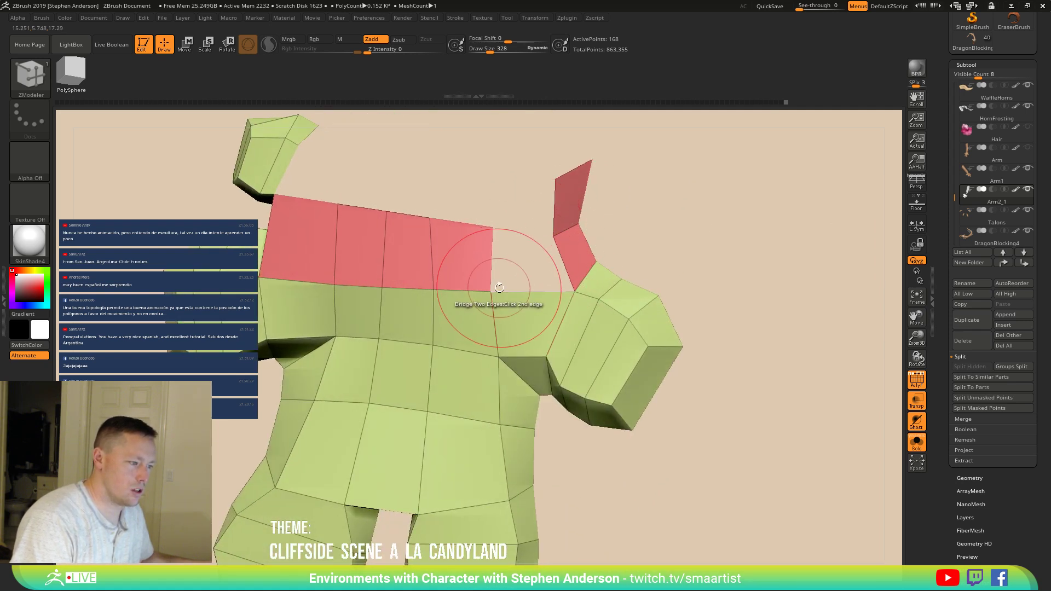
{"action": "left_click", "coordinate": [491, 290]}
{"action": "mouse_move", "coordinate": [493, 290]}
{"action": "right_mouse_down"}
{"action": "mouse_move", "coordinate": [538, 250]}
{"action": "mouse_move", "coordinate": [516, 236]}
{"action": "right_mouse_up"}
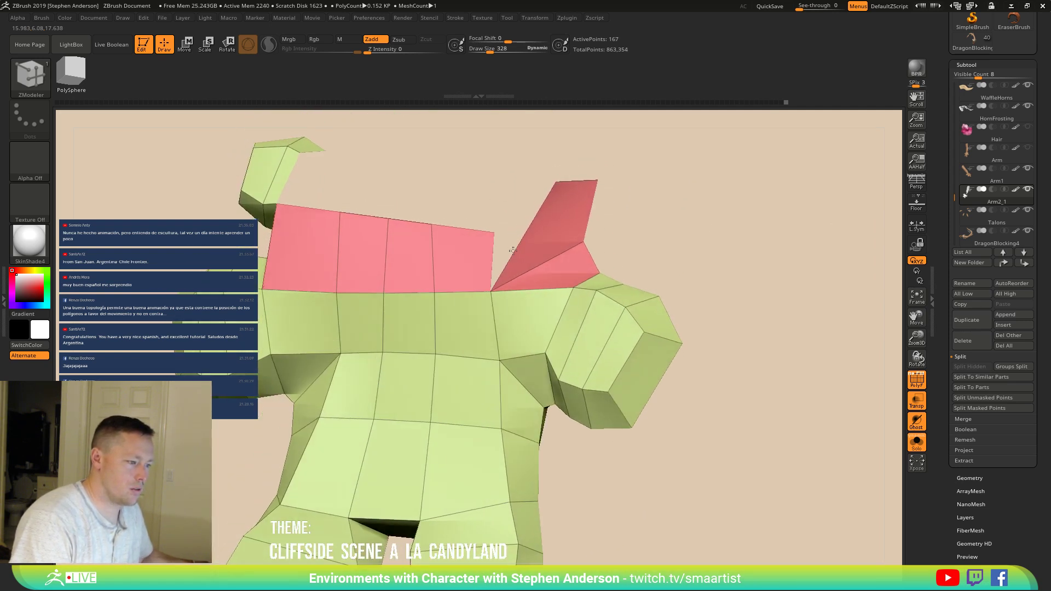
Step: Switch to the Move brush to reshape the stitched red faces at the finger base
{"action": "key", "text": "b"}
{"action": "key", "text": "m"}
{"action": "key", "text": "v"}
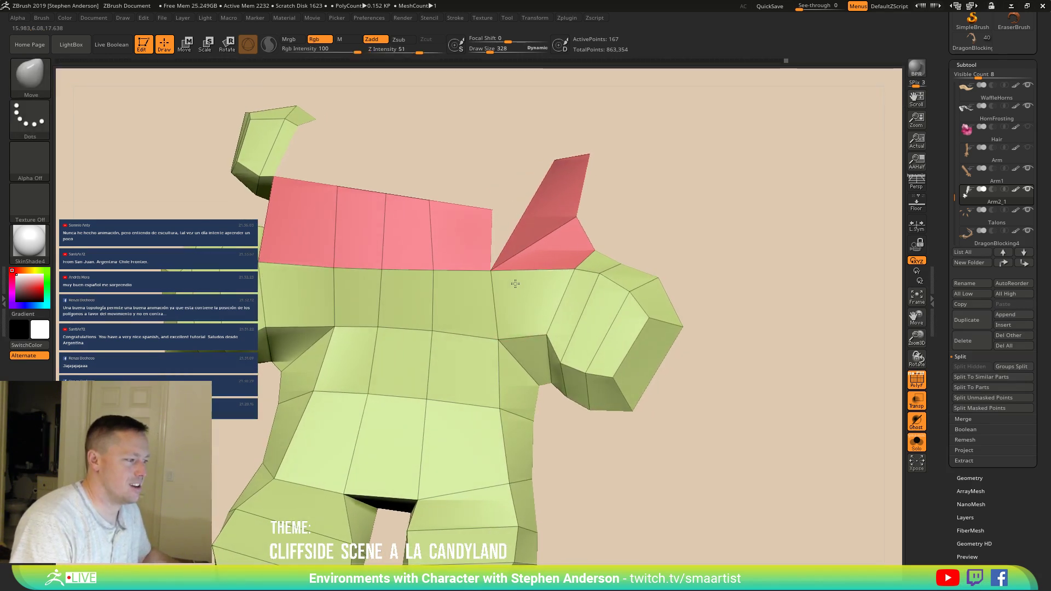
Step: With the Move brush, pull the vertices between the red wrist strip and the palm towards the wrist, narrowing the strip
{"action": "left_click_drag", "start_coordinate": [492, 270], "coordinate": [563, 230]}
{"action": "mouse_move", "coordinate": [555, 244]}
{"action": "right_mouse_down"}
{"action": "mouse_move", "coordinate": [589, 245]}
{"action": "mouse_move", "coordinate": [564, 246]}
{"action": "right_mouse_up"}
{"action": "left_click_drag", "start_coordinate": [262, 264], "coordinate": [293, 222]}
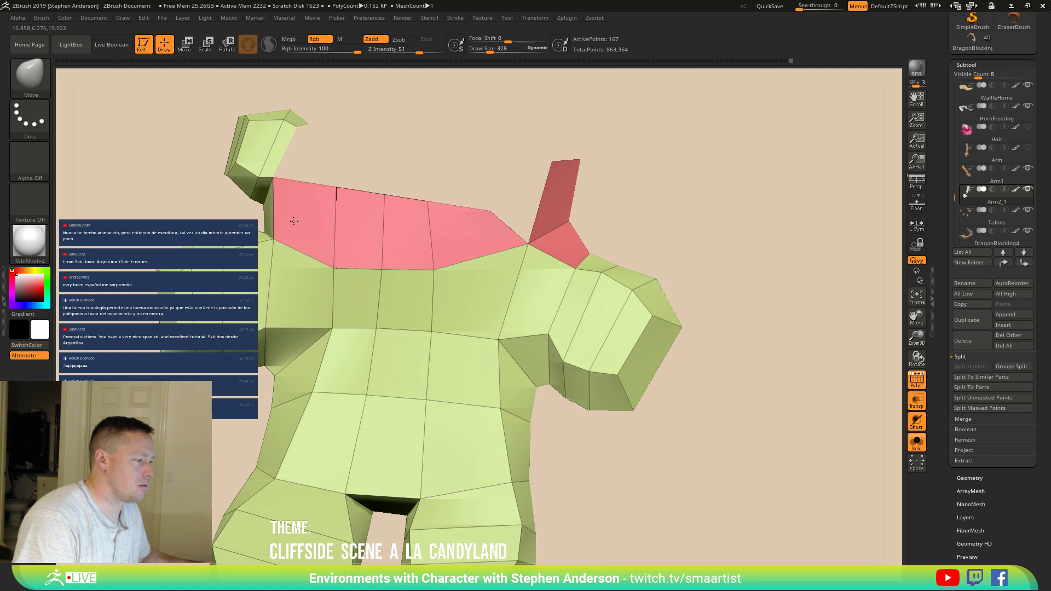
{"action": "mouse_move", "coordinate": [347, 266]}
{"action": "left_mouse_down"}
{"action": "mouse_move", "coordinate": [345, 243]}
{"action": "mouse_move", "coordinate": [432, 251]}
{"action": "left_mouse_up"}
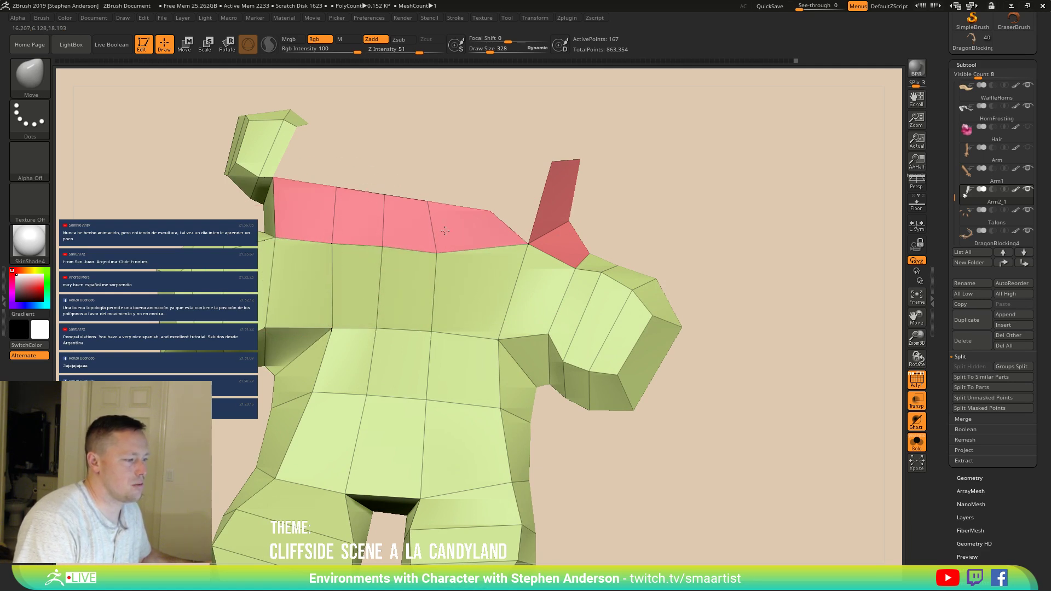
Step: Switch to ZModeler and bridge the two open edges across the other side of the wrist with a single polygon
{"action": "mouse_move", "coordinate": [581, 240]}
{"action": "right_mouse_down"}
{"action": "mouse_move", "coordinate": [470, 277]}
{"action": "mouse_move", "coordinate": [375, 286]}
{"action": "mouse_move", "coordinate": [434, 284]}
{"action": "mouse_move", "coordinate": [373, 277]}
{"action": "mouse_move", "coordinate": [343, 291]}
{"action": "mouse_move", "coordinate": [372, 299]}
{"action": "mouse_move", "coordinate": [413, 290]}
{"action": "mouse_move", "coordinate": [375, 288]}
{"action": "mouse_move", "coordinate": [413, 311]}
{"action": "mouse_move", "coordinate": [432, 287]}
{"action": "mouse_move", "coordinate": [419, 293]}
{"action": "mouse_move", "coordinate": [453, 300]}
{"action": "mouse_move", "coordinate": [430, 287]}
{"action": "mouse_move", "coordinate": [438, 300]}
{"action": "right_mouse_up"}
{"action": "key", "text": "ctrl"}
{"action": "mouse_move", "coordinate": [317, 318]}
{"action": "right_mouse_down"}
{"action": "mouse_move", "coordinate": [276, 325]}
{"action": "mouse_move", "coordinate": [300, 335]}
{"action": "right_mouse_up"}
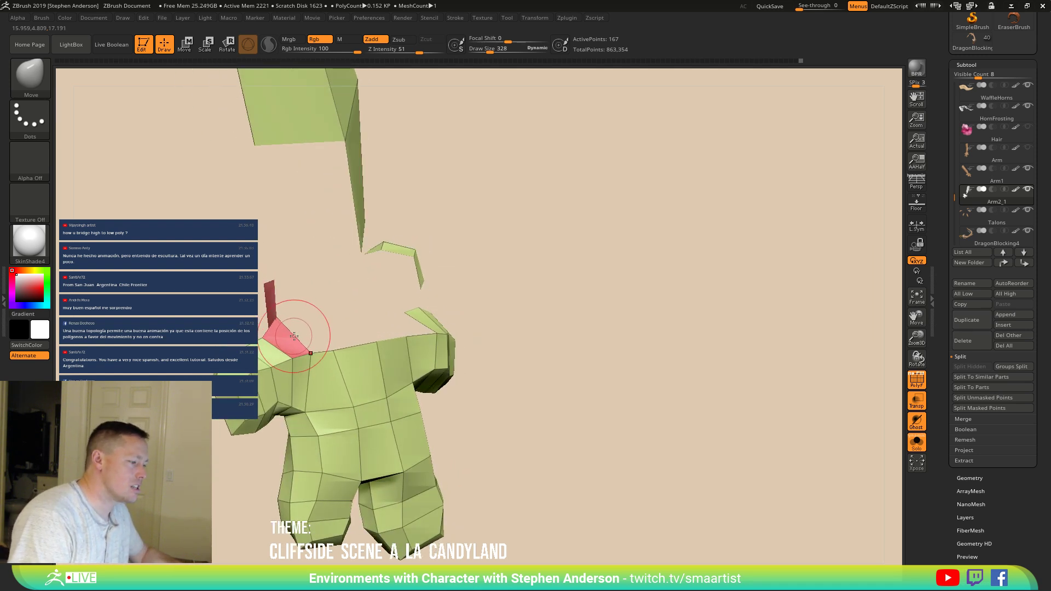
{"action": "right_click_drag", "start_coordinate": [265, 238], "coordinate": [317, 305]}
{"action": "key", "text": "b"}
{"action": "key", "text": "z"}
{"action": "key", "text": "m"}
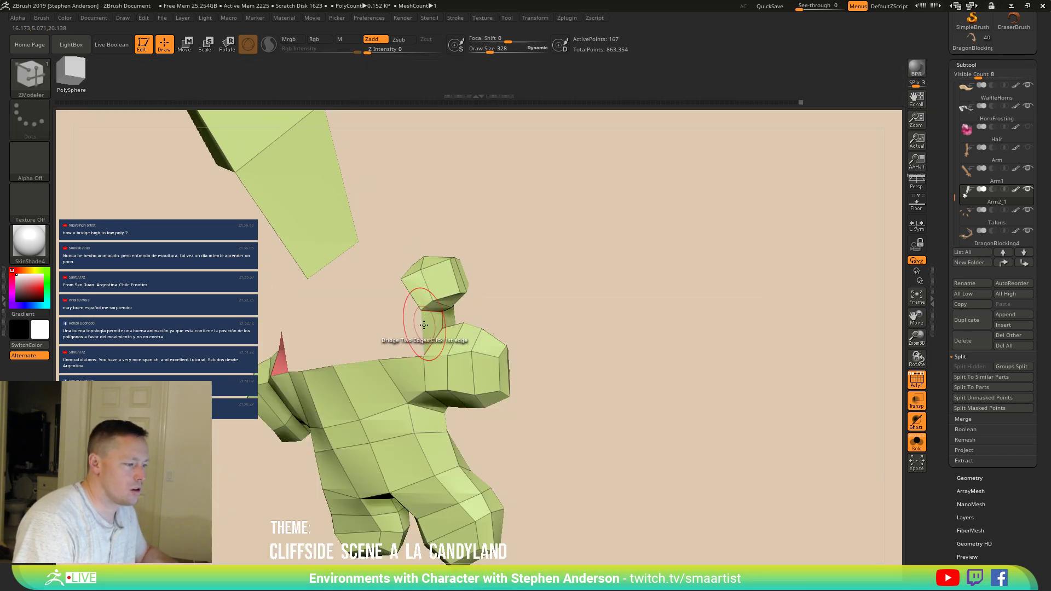
{"action": "right_click_drag", "start_coordinate": [424, 325], "coordinate": [423, 313]}
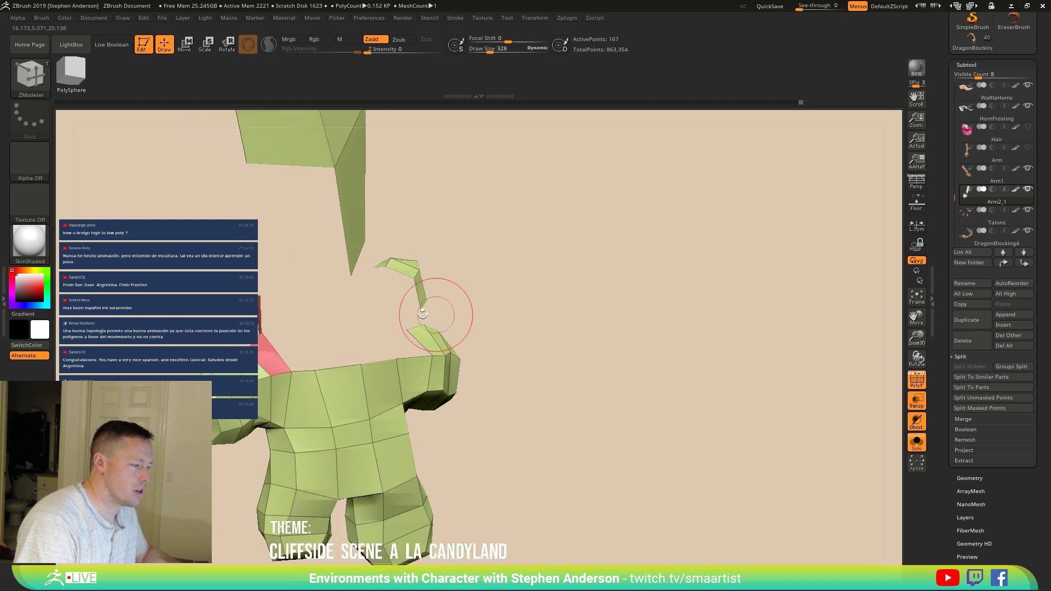
{"action": "right_click_drag", "start_coordinate": [264, 313], "coordinate": [265, 314], "text": "shift"}
{"action": "left_click", "coordinate": [265, 313]}
{"action": "right_click_drag", "start_coordinate": [336, 312], "coordinate": [334, 342]}
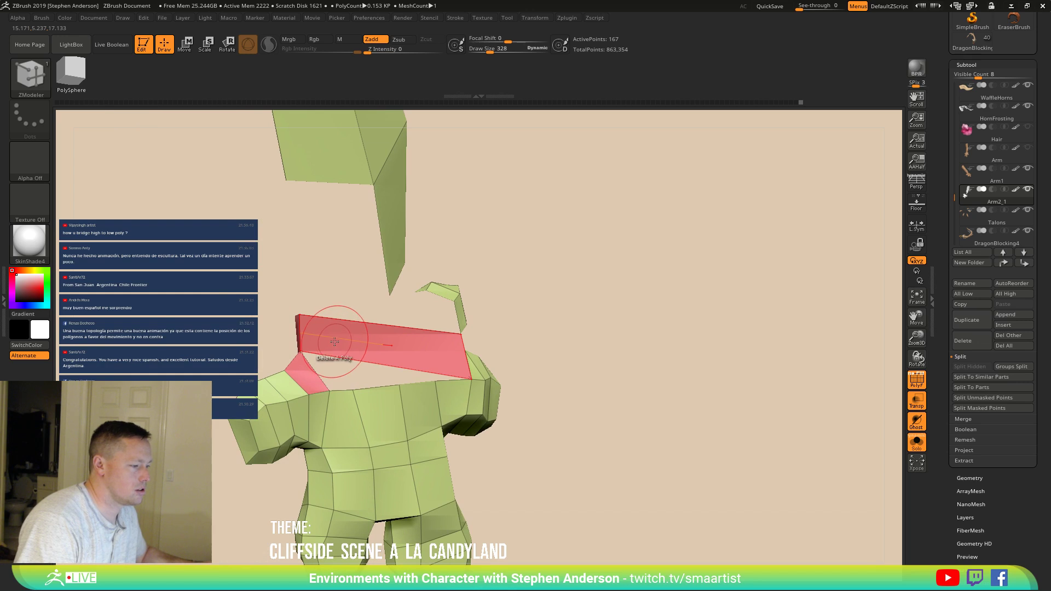
Step: Insert four edge loops across the new bridge polygon and stitch its first loop point to the adjacent hand vertex
{"action": "left_click", "coordinate": [324, 316]}
{"action": "left_click", "coordinate": [330, 393]}
{"action": "mouse_move", "coordinate": [330, 392]}
{"action": "right_mouse_down"}
{"action": "mouse_move", "coordinate": [301, 386]}
{"action": "mouse_move", "coordinate": [336, 376]}
{"action": "right_mouse_up"}
{"action": "left_click", "coordinate": [356, 319]}
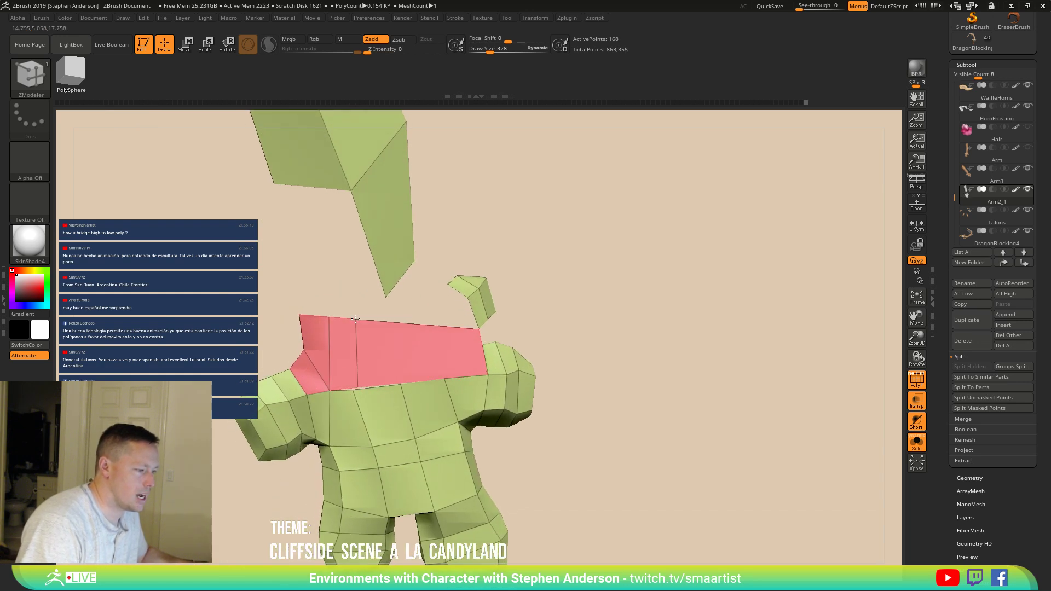
{"action": "left_click", "coordinate": [395, 322]}
{"action": "left_click", "coordinate": [433, 328]}
Step: Stitch the remaining loop points of the bridge to the matching vertices on the hand's edge, closing the gap
{"action": "right_click_drag", "start_coordinate": [433, 328], "coordinate": [446, 434]}
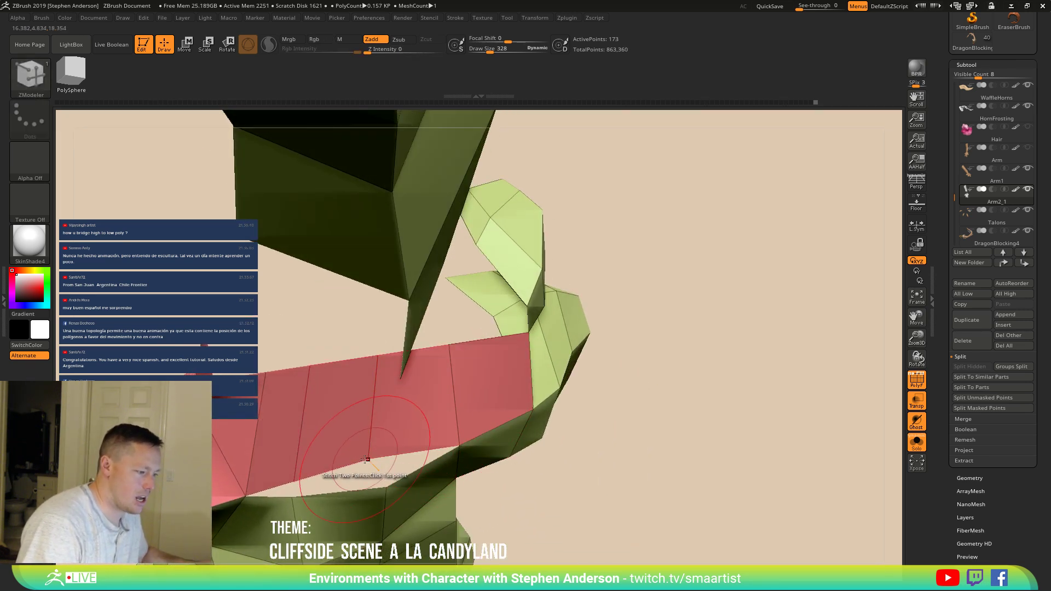
{"action": "left_click", "coordinate": [370, 460]}
{"action": "right_click_drag", "start_coordinate": [372, 460], "coordinate": [447, 429]}
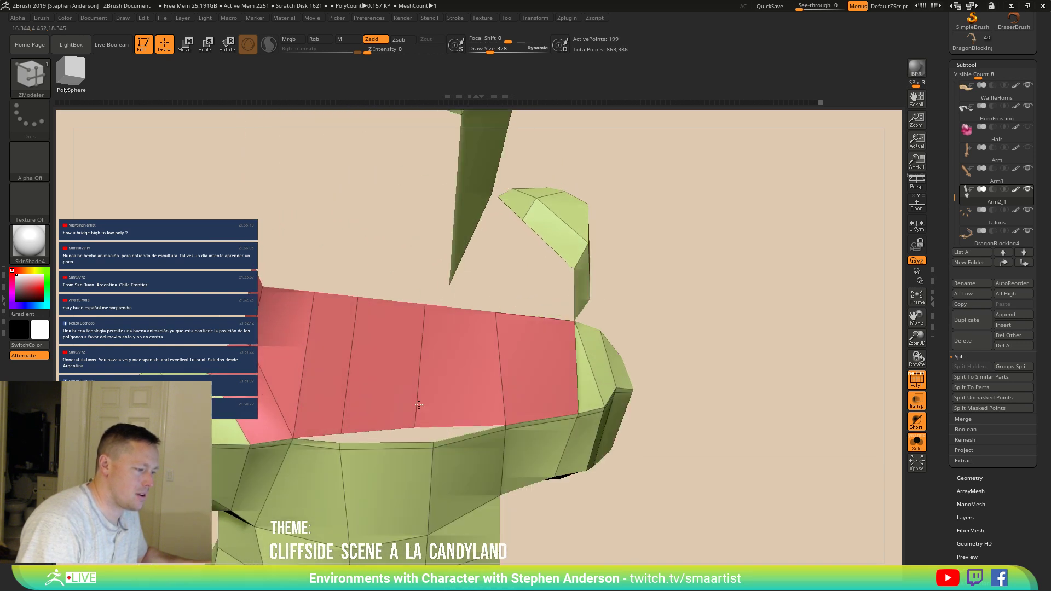
{"action": "left_click", "coordinate": [434, 442]}
{"action": "right_click_drag", "start_coordinate": [360, 440], "coordinate": [437, 402]}
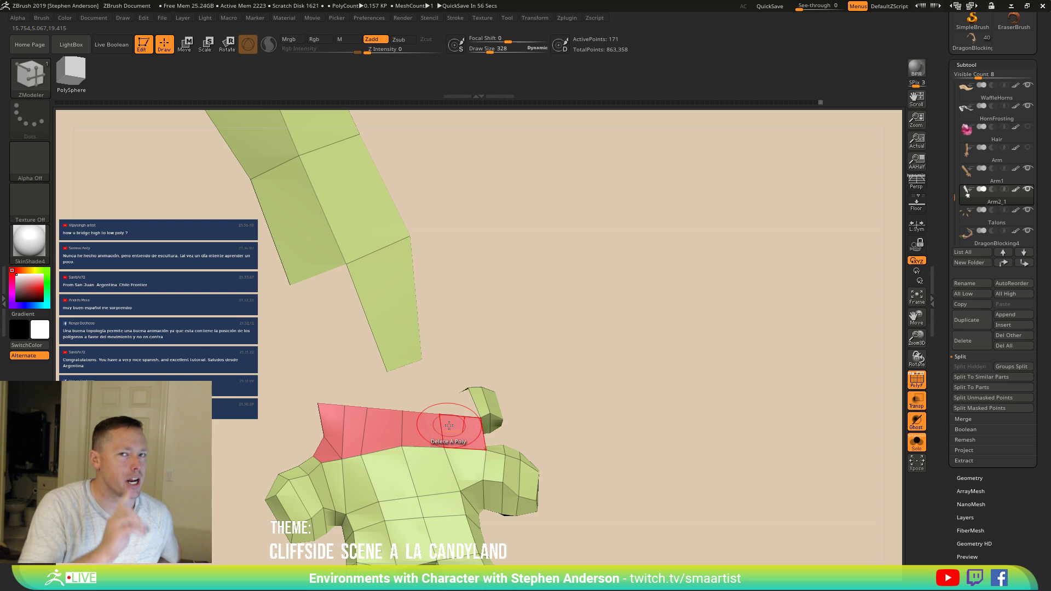
{"action": "right_click_drag", "start_coordinate": [399, 422], "coordinate": [413, 358]}
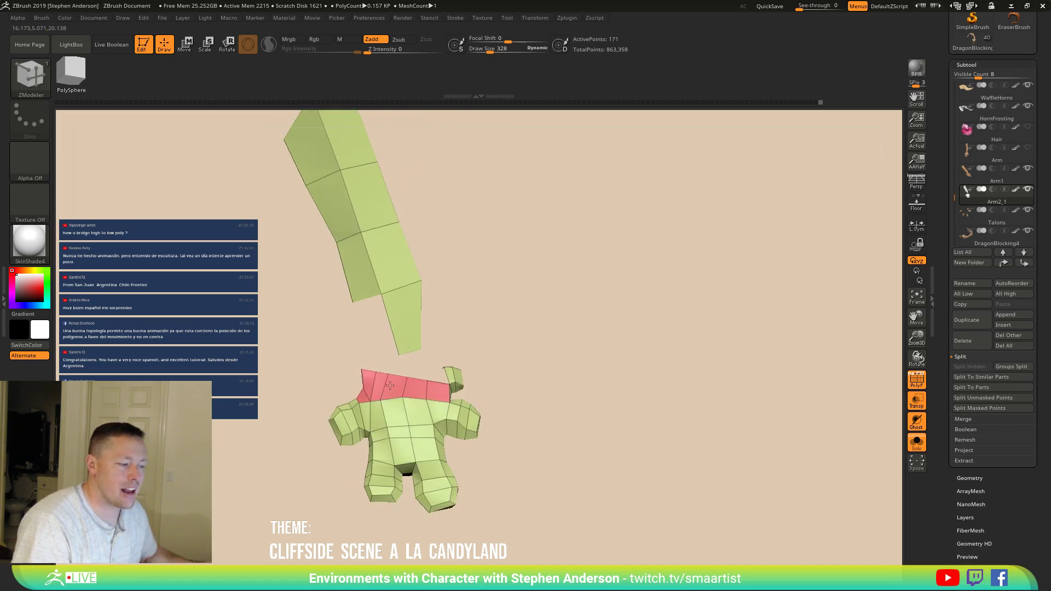
{"action": "right_click_drag", "start_coordinate": [392, 242], "coordinate": [408, 324]}
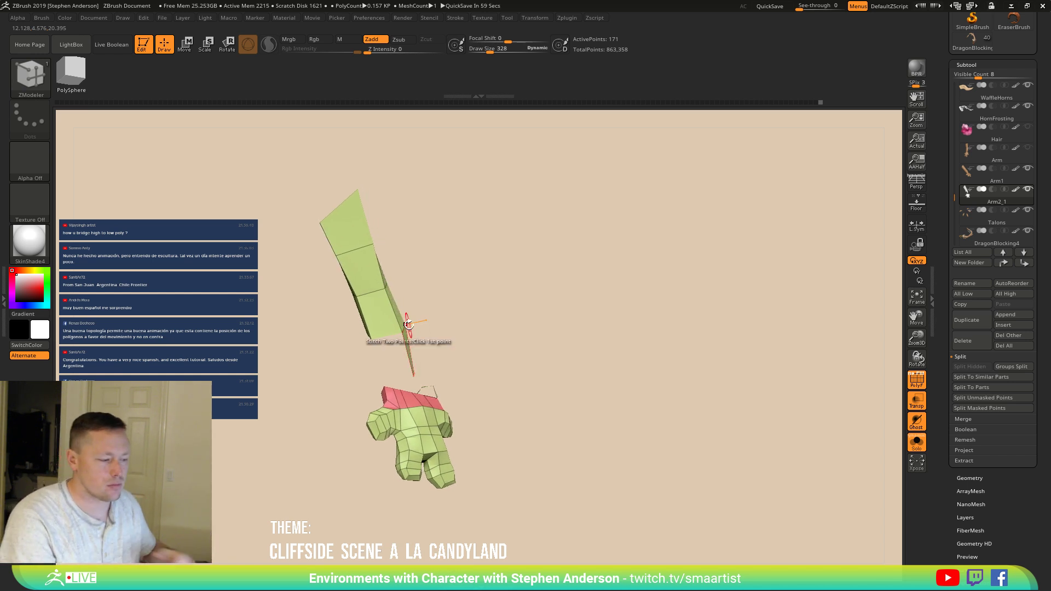
{"action": "right_click_drag", "start_coordinate": [634, 384], "coordinate": [600, 402]}
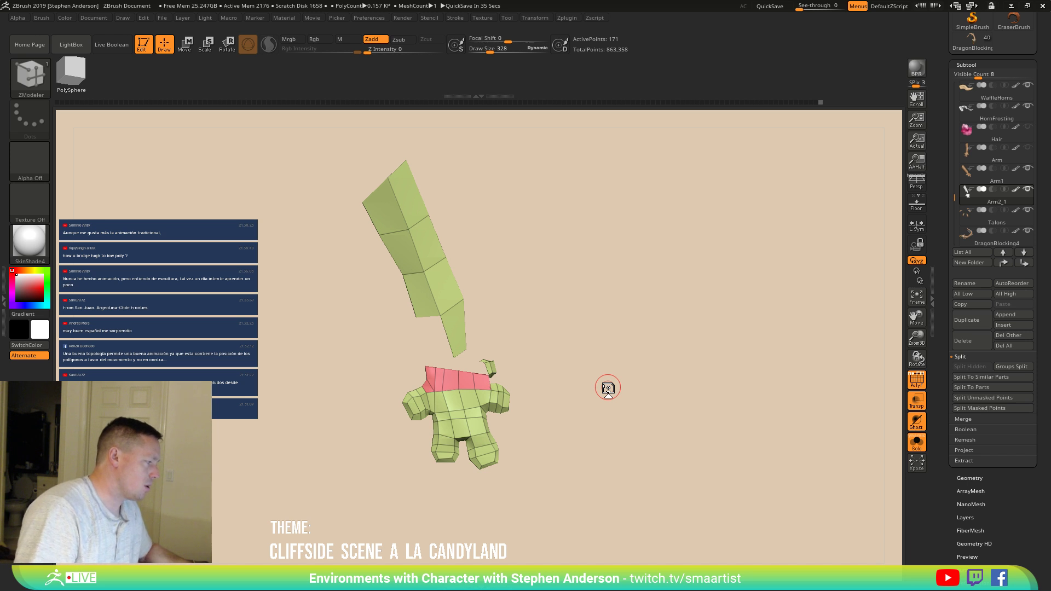
{"action": "mouse_move", "coordinate": [529, 346]}
{"action": "left_mouse_down"}
{"action": "mouse_move", "coordinate": [535, 359]}
{"action": "mouse_move", "coordinate": [569, 355]}
{"action": "mouse_move", "coordinate": [536, 354]}
{"action": "mouse_move", "coordinate": [539, 340]}
{"action": "mouse_move", "coordinate": [504, 417]}
{"action": "mouse_move", "coordinate": [513, 416]}
{"action": "mouse_move", "coordinate": [473, 386]}
{"action": "mouse_move", "coordinate": [454, 404]}
{"action": "mouse_move", "coordinate": [458, 344]}
{"action": "left_mouse_up"}
Step: Switch to the Move brush and adjust the vertices around the wrist strip and the junction between the outer digit and palm
{"action": "key", "text": "b"}
{"action": "key", "text": "m"}
{"action": "key", "text": "v"}
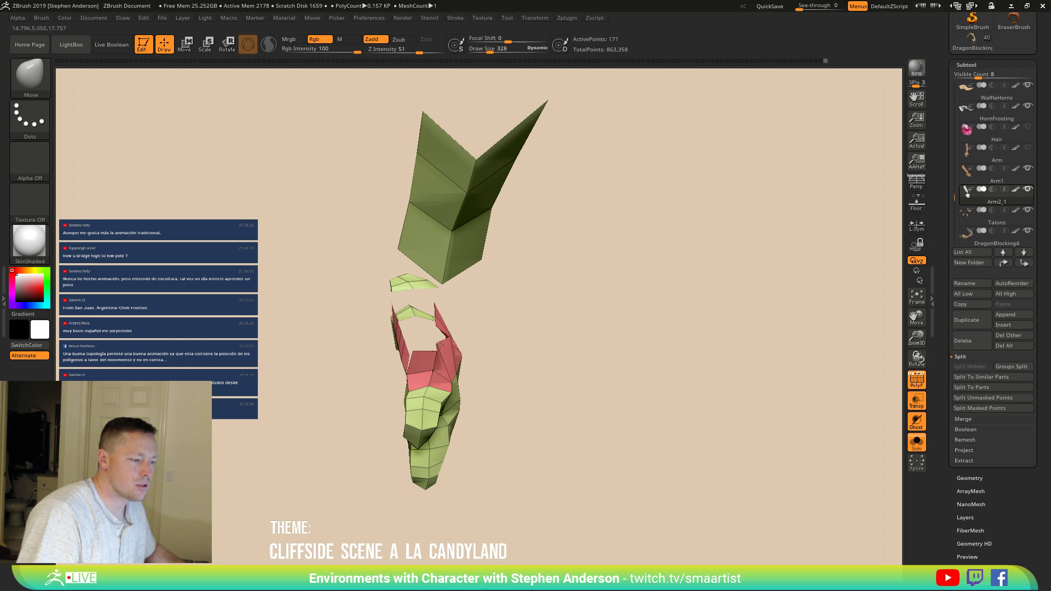
{"action": "mouse_move", "coordinate": [474, 320]}
{"action": "left_mouse_down"}
{"action": "mouse_move", "coordinate": [474, 429]}
{"action": "mouse_move", "coordinate": [459, 299]}
{"action": "mouse_move", "coordinate": [435, 307]}
{"action": "mouse_move", "coordinate": [428, 294]}
{"action": "mouse_move", "coordinate": [430, 312]}
{"action": "mouse_move", "coordinate": [455, 322]}
{"action": "mouse_move", "coordinate": [414, 315]}
{"action": "mouse_move", "coordinate": [409, 332]}
{"action": "mouse_move", "coordinate": [407, 306]}
{"action": "mouse_move", "coordinate": [425, 353]}
{"action": "mouse_move", "coordinate": [426, 340]}
{"action": "mouse_move", "coordinate": [404, 333]}
{"action": "mouse_move", "coordinate": [372, 340]}
{"action": "left_mouse_up"}
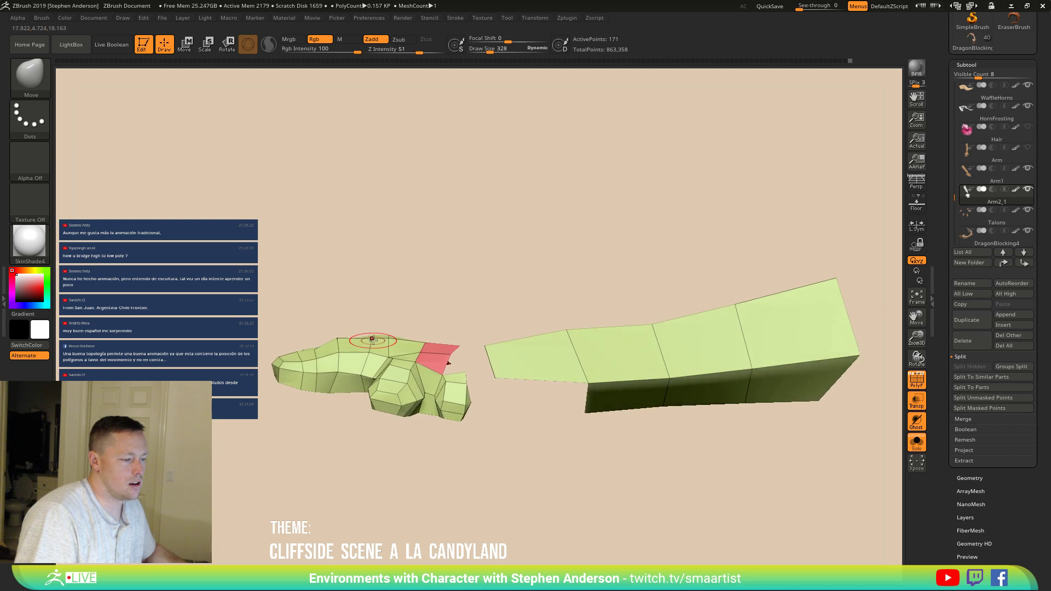
{"action": "mouse_move", "coordinate": [372, 343]}
{"action": "right_mouse_down"}
{"action": "mouse_move", "coordinate": [349, 393]}
{"action": "mouse_move", "coordinate": [367, 340]}
{"action": "mouse_move", "coordinate": [366, 349]}
{"action": "mouse_move", "coordinate": [417, 339]}
{"action": "mouse_move", "coordinate": [413, 296]}
{"action": "mouse_move", "coordinate": [435, 305]}
{"action": "mouse_move", "coordinate": [441, 296]}
{"action": "right_mouse_up"}
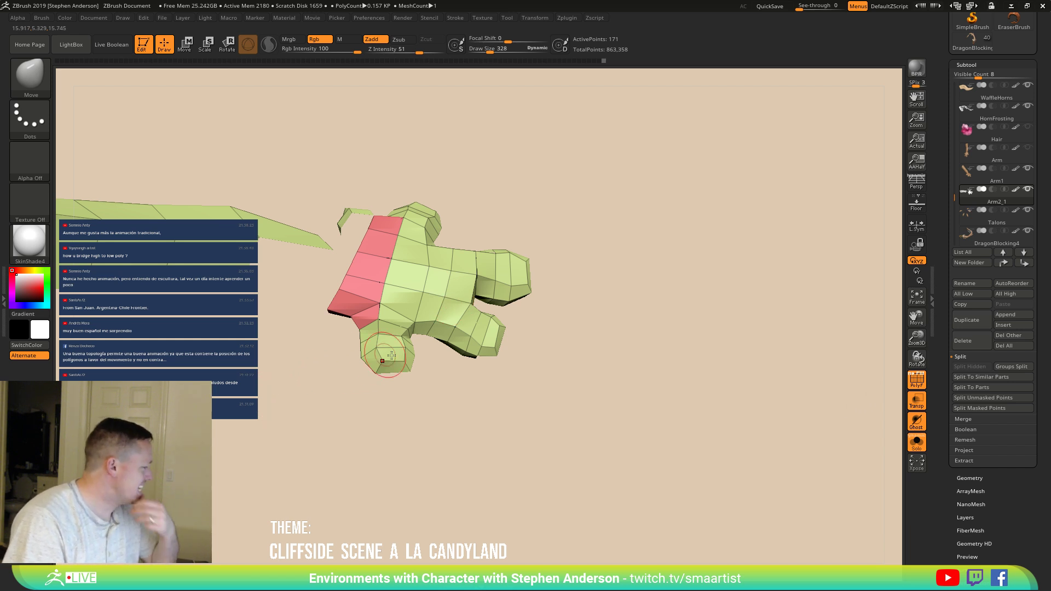
{"action": "mouse_move", "coordinate": [382, 347]}
{"action": "right_mouse_down"}
{"action": "mouse_move", "coordinate": [395, 312]}
{"action": "mouse_move", "coordinate": [446, 280]}
{"action": "mouse_move", "coordinate": [429, 321]}
{"action": "mouse_move", "coordinate": [411, 302]}
{"action": "mouse_move", "coordinate": [391, 301]}
{"action": "mouse_move", "coordinate": [418, 322]}
{"action": "mouse_move", "coordinate": [419, 402]}
{"action": "right_mouse_up"}
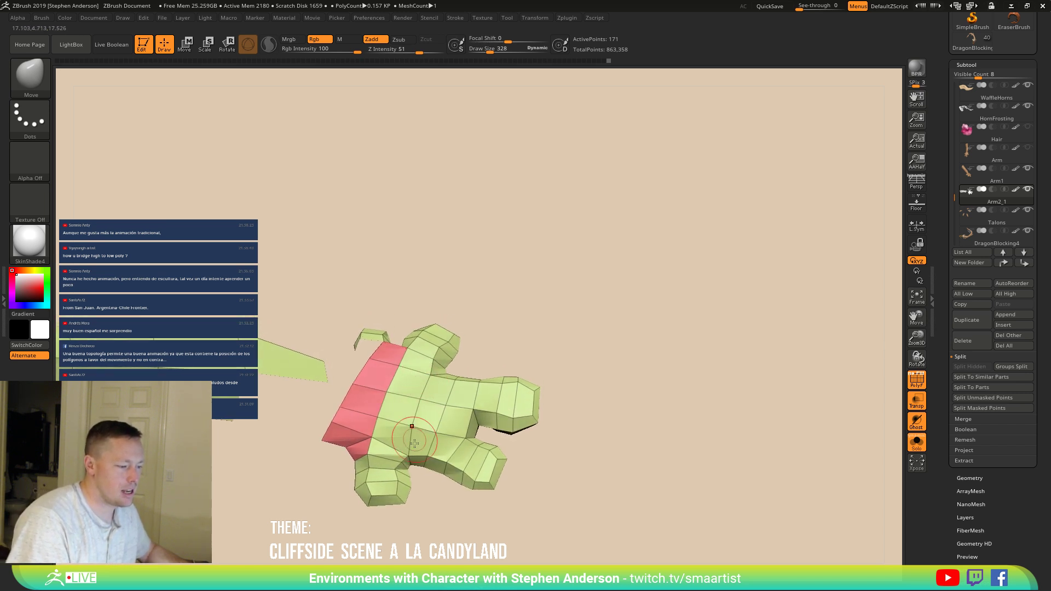
{"action": "right_click_drag", "start_coordinate": [404, 452], "coordinate": [424, 350], "text": "alt"}
{"action": "mouse_move", "coordinate": [424, 350]}
{"action": "right_mouse_down", "text": "ctrl"}
{"action": "mouse_move", "coordinate": [424, 433]}
{"action": "mouse_move", "coordinate": [394, 368]}
{"action": "right_mouse_up", "text": "ctrl"}
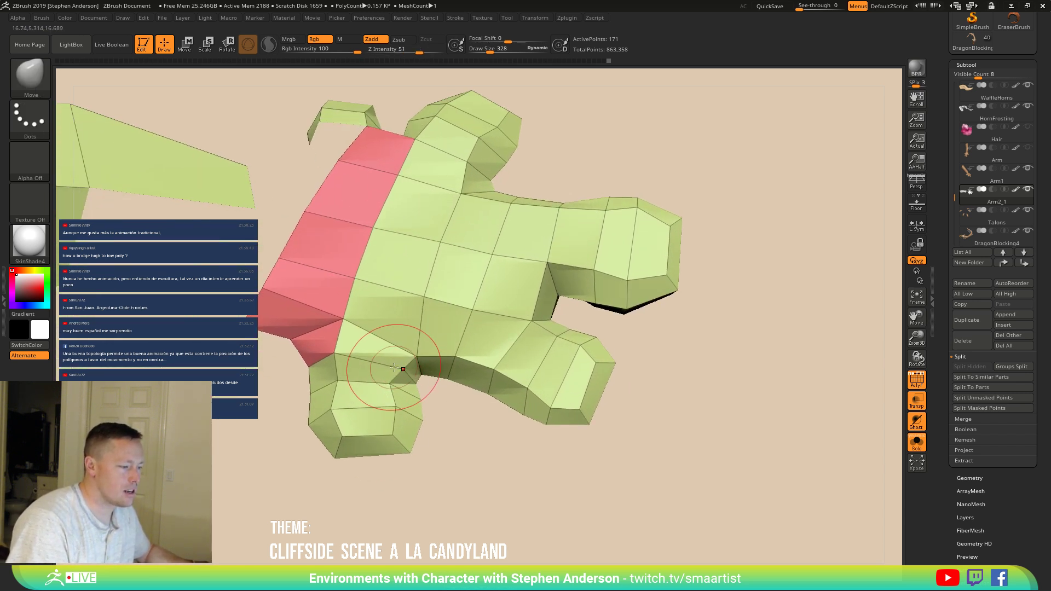
{"action": "mouse_move", "coordinate": [405, 366]}
{"action": "left_mouse_down"}
{"action": "mouse_move", "coordinate": [392, 364]}
{"action": "mouse_move", "coordinate": [403, 370]}
{"action": "left_mouse_up"}
Step: Refine the lower vertices of the outer digit with the Move brush, using draw sizes of 403 and 204
{"action": "right_click_drag", "start_coordinate": [390, 361], "coordinate": [406, 422]}
{"action": "type", "text": "403"}
{"action": "key", "text": "Return"}
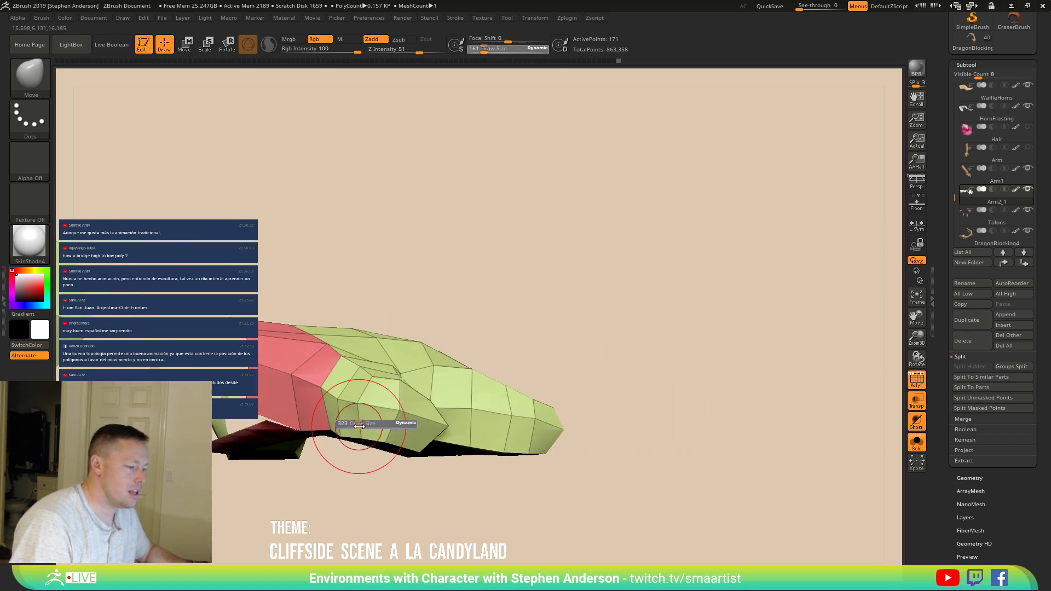
{"action": "right_click_drag", "start_coordinate": [356, 450], "coordinate": [387, 405]}
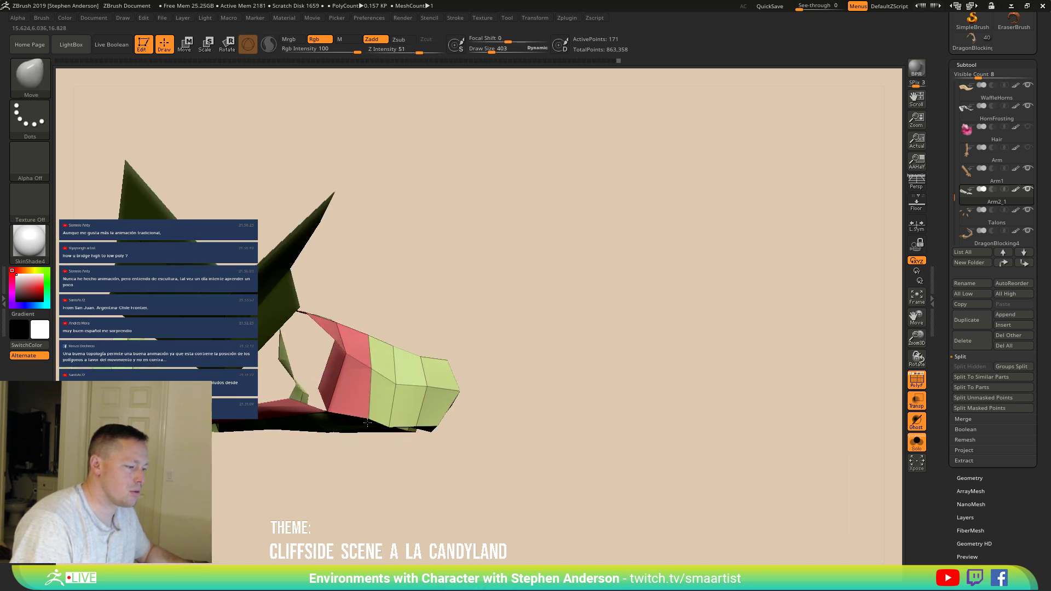
{"action": "type", "text": "s204"}
{"action": "key", "text": "Return"}
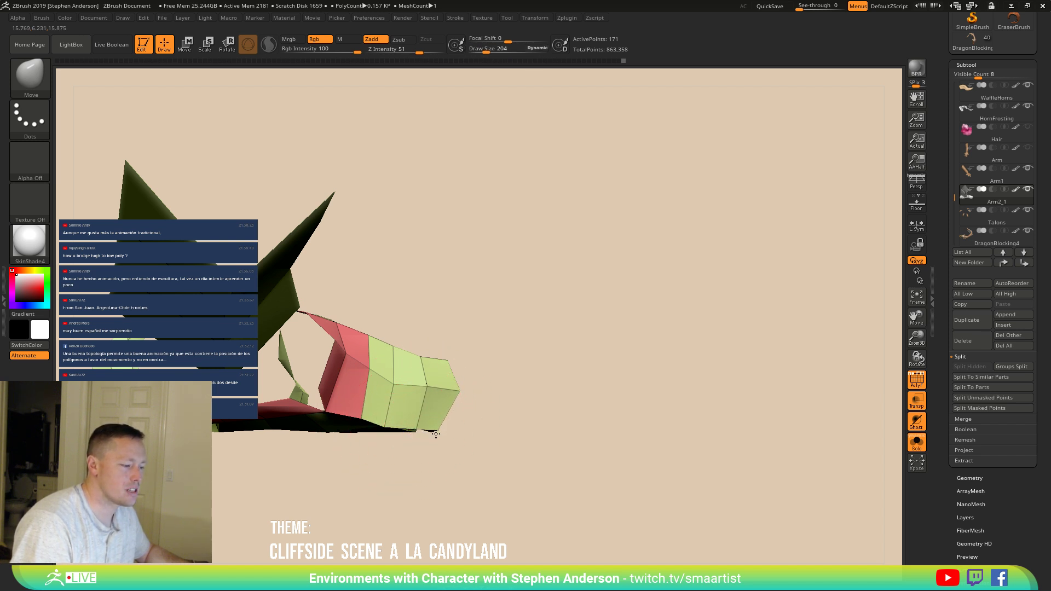
{"action": "right_click_drag", "start_coordinate": [427, 404], "coordinate": [382, 337]}
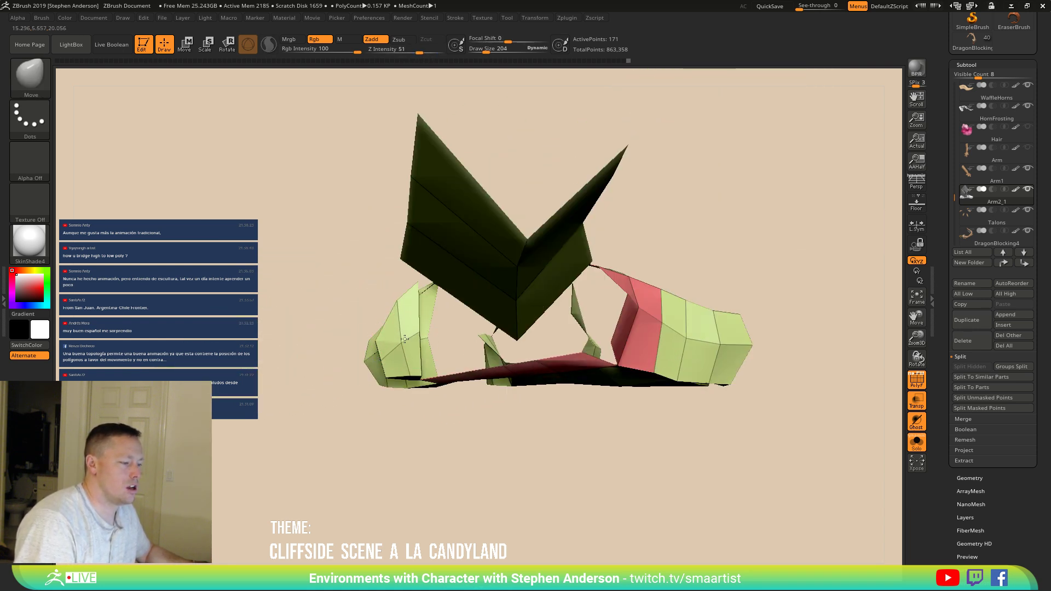
{"action": "right_click_drag", "start_coordinate": [370, 363], "coordinate": [429, 354]}
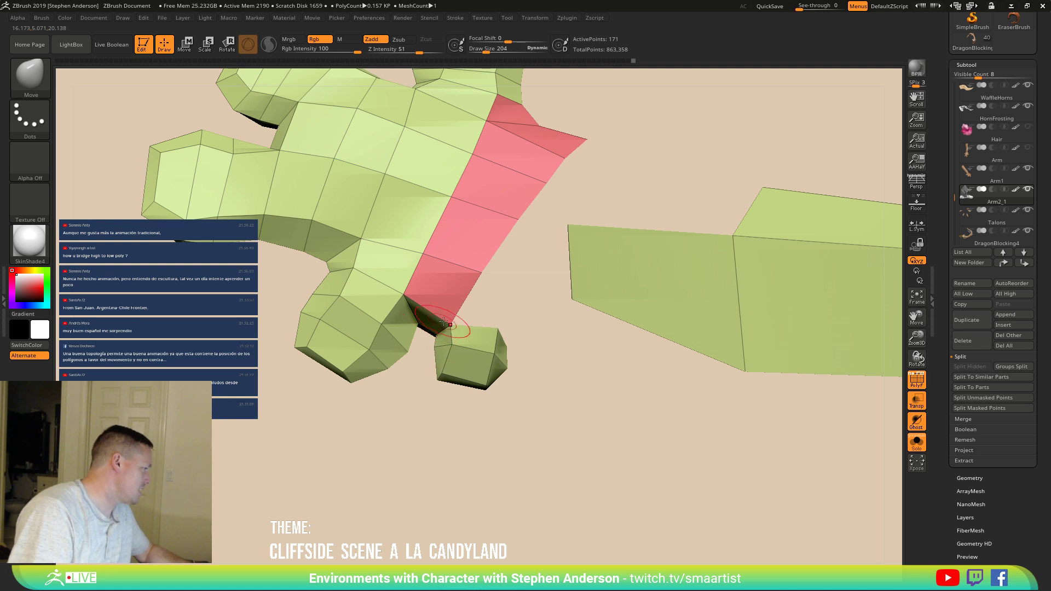
Step: Switch to ZModeler and stitch the two separated corner points of the red wrist strip together near the outer digit
{"action": "mouse_move", "coordinate": [535, 305]}
{"action": "right_mouse_down", "text": "alt"}
{"action": "mouse_move", "coordinate": [431, 384]}
{"action": "mouse_move", "coordinate": [503, 351]}
{"action": "mouse_move", "coordinate": [497, 279]}
{"action": "right_mouse_up", "text": "alt"}
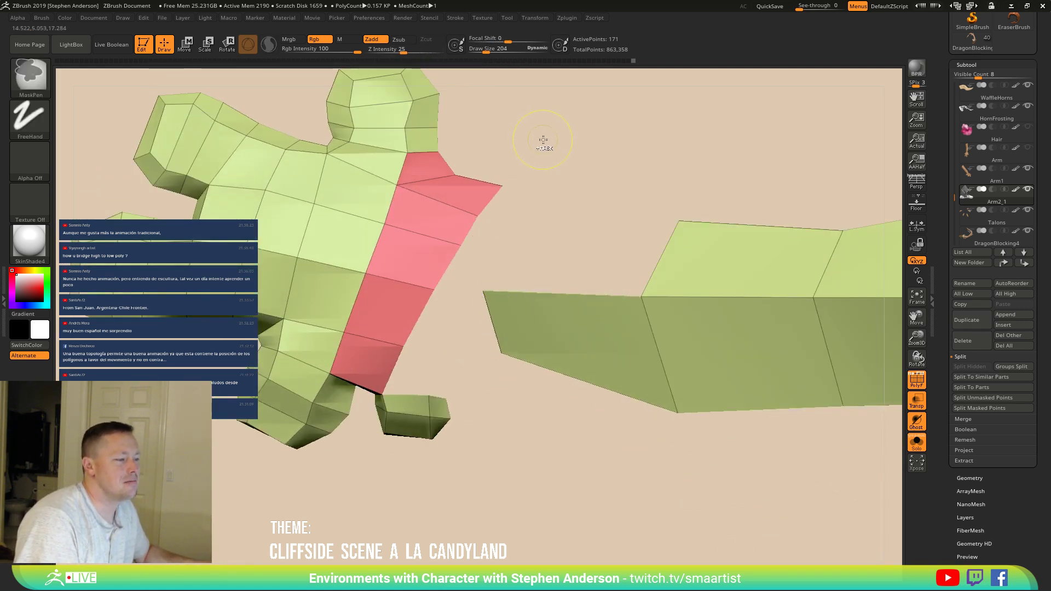
{"action": "right_click_drag", "start_coordinate": [520, 176], "coordinate": [410, 196]}
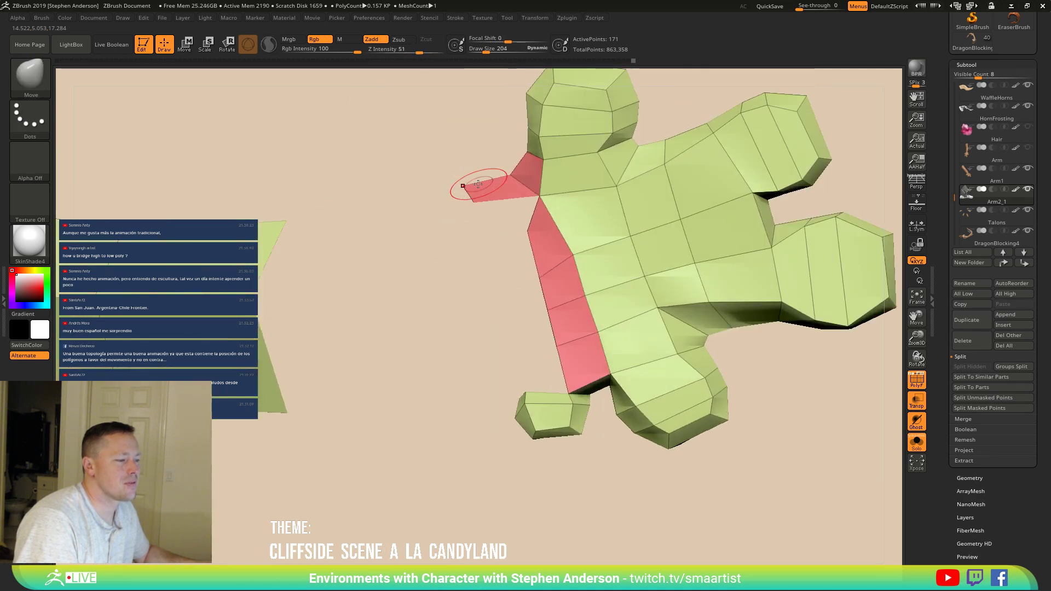
{"action": "right_click_drag", "start_coordinate": [480, 176], "coordinate": [438, 262]}
{"action": "key", "text": "b"}
{"action": "key", "text": "z"}
{"action": "key", "text": "m"}
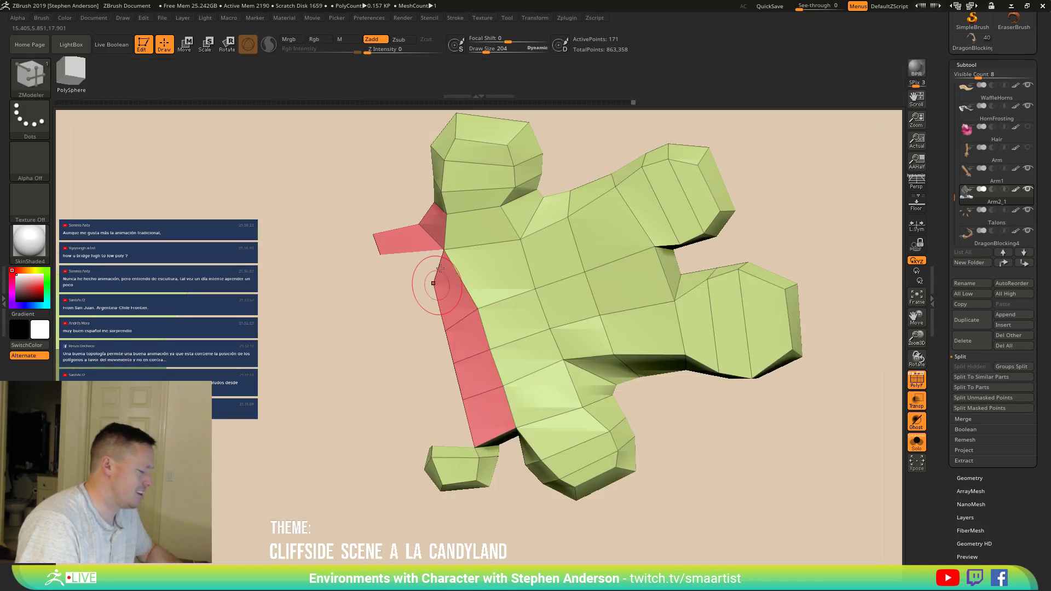
{"action": "left_click", "coordinate": [433, 283]}
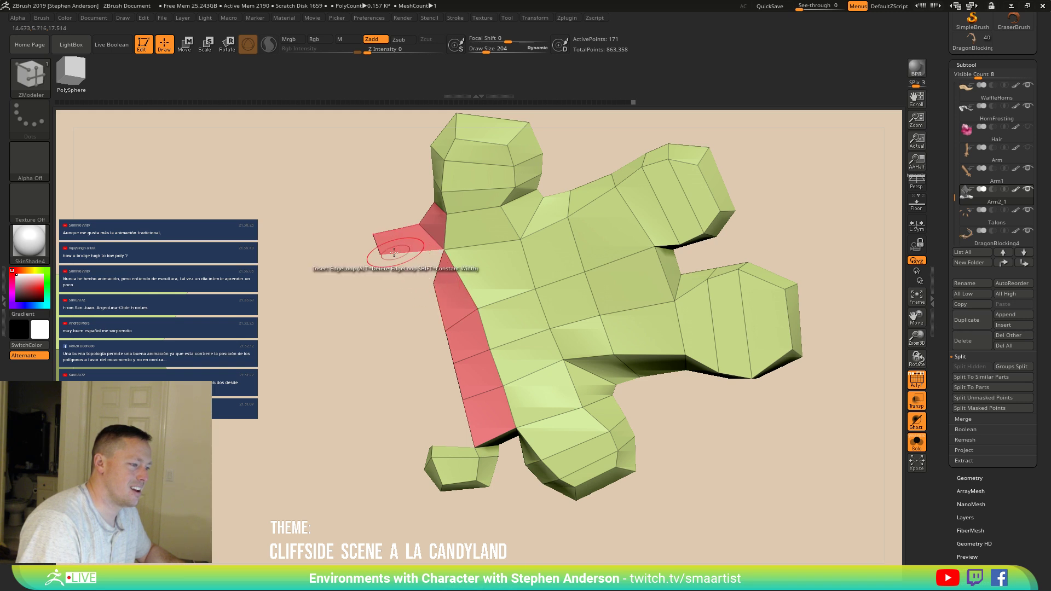
{"action": "left_click", "coordinate": [379, 254]}
{"action": "mouse_move", "coordinate": [421, 279]}
{"action": "right_mouse_down"}
{"action": "mouse_move", "coordinate": [417, 356]}
{"action": "mouse_move", "coordinate": [428, 317]}
{"action": "right_mouse_up"}
{"action": "key", "text": "shift"}
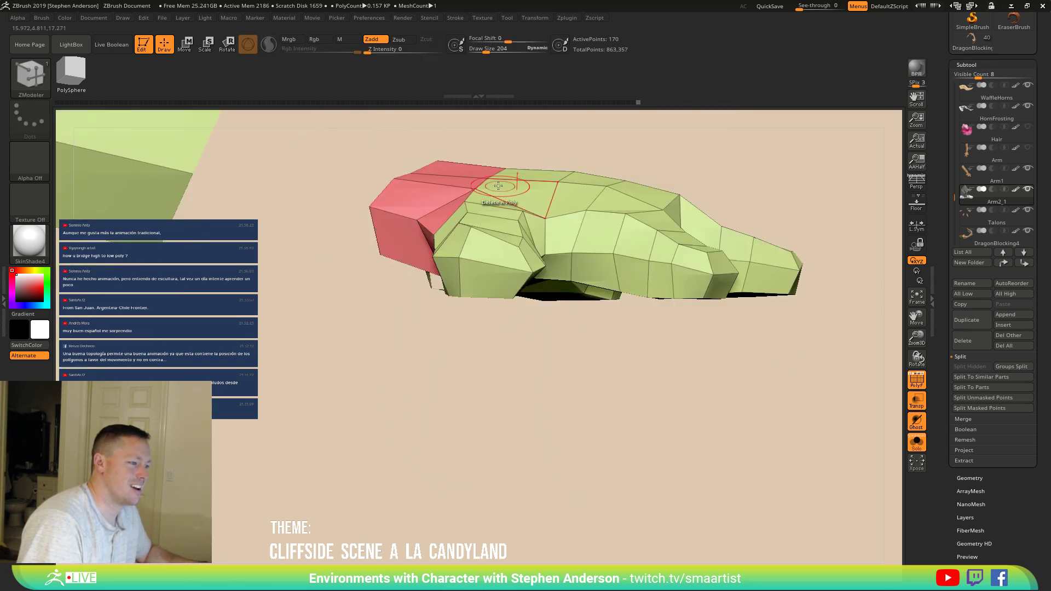
Step: Switch to the Move brush and pull the wrist strip's open edge in towards the hand, setting the draw size to 252
{"action": "mouse_move", "coordinate": [609, 128]}
{"action": "left_mouse_down", "text": "ctrl"}
{"action": "mouse_move", "coordinate": [446, 339]}
{"action": "mouse_move", "coordinate": [415, 362]}
{"action": "mouse_move", "coordinate": [404, 356]}
{"action": "left_mouse_up", "text": "ctrl"}
{"action": "key", "text": "b"}
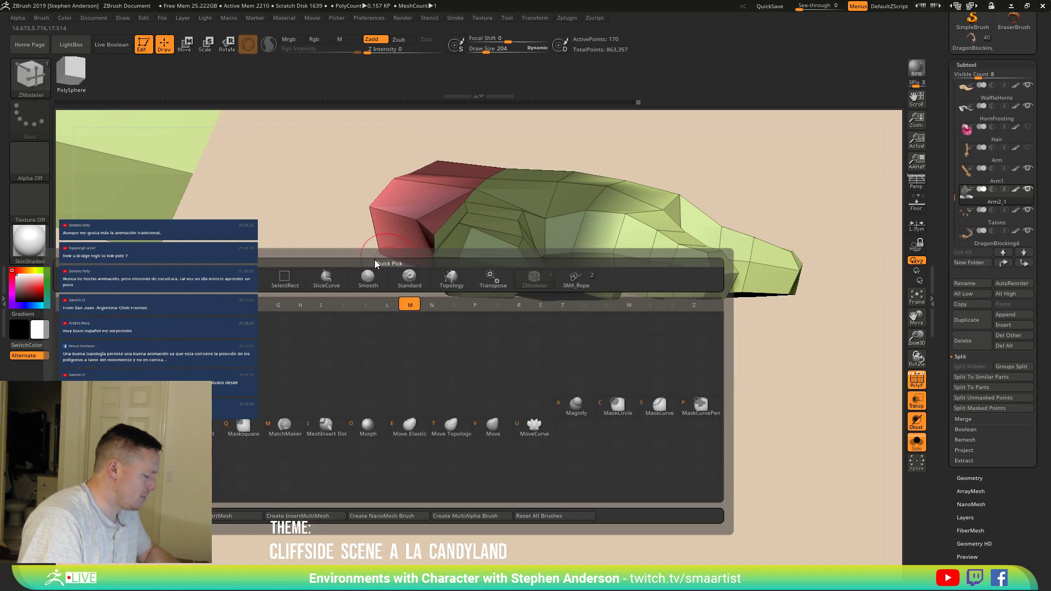
{"action": "key", "text": "m"}
{"action": "key", "text": "v"}
{"action": "key", "text": "s"}
{"action": "left_click_drag", "start_coordinate": [380, 193], "coordinate": [499, 209]}
{"action": "left_click_drag", "start_coordinate": [377, 185], "coordinate": [428, 202]}
{"action": "left_click_drag", "start_coordinate": [404, 162], "coordinate": [425, 168]}
{"action": "key", "text": "s"}
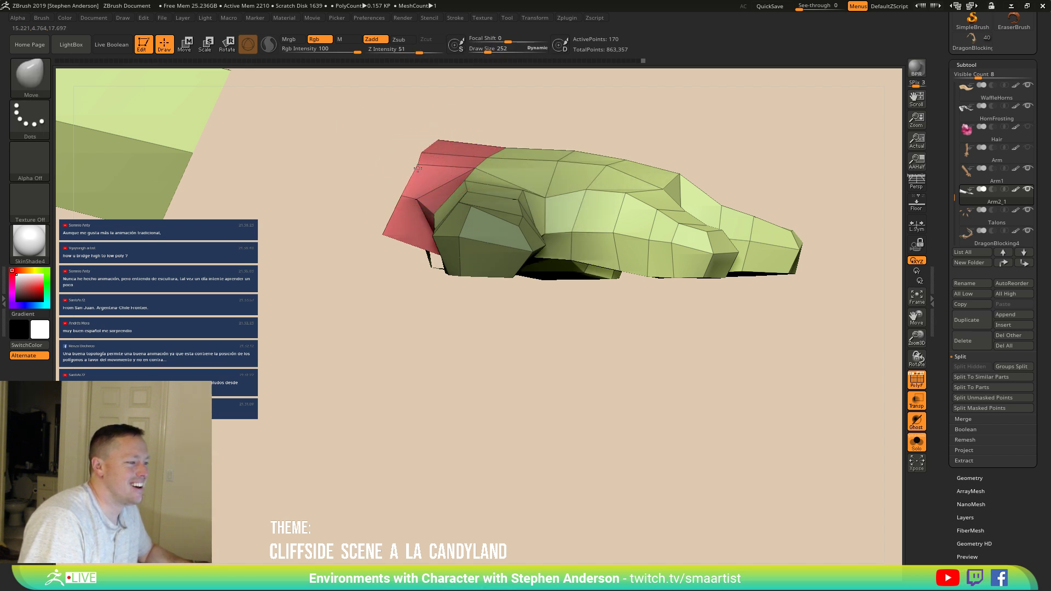
{"action": "left_click_drag", "start_coordinate": [375, 235], "coordinate": [402, 252]}
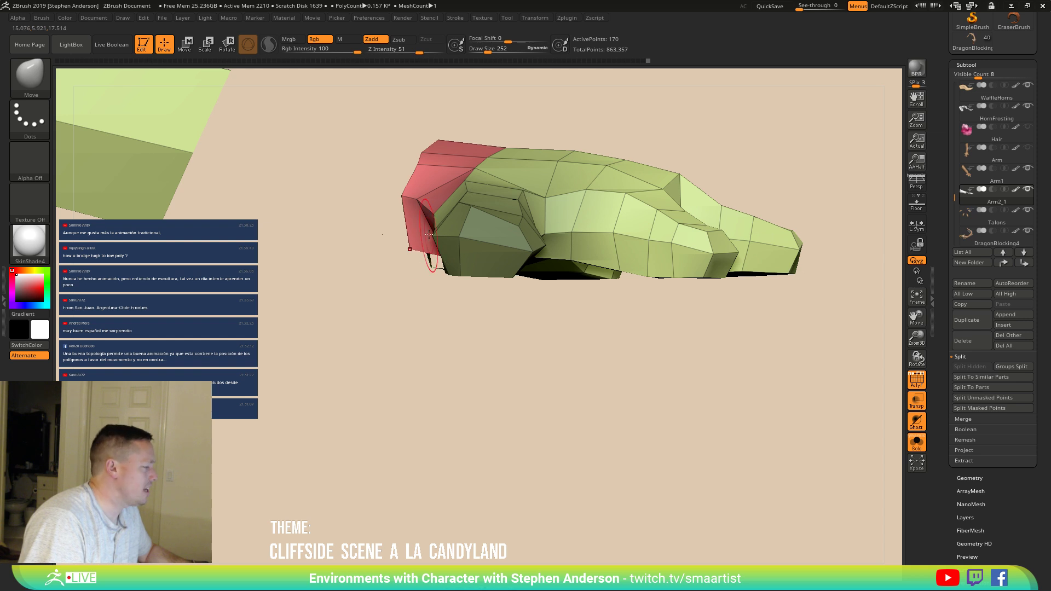
Step: Reshape the base and tip vertices of the digit beside the wrist strip with the Move brush, setting the draw size to 161
{"action": "mouse_move", "coordinate": [423, 219]}
{"action": "right_mouse_down"}
{"action": "mouse_move", "coordinate": [446, 208]}
{"action": "mouse_move", "coordinate": [422, 254]}
{"action": "mouse_move", "coordinate": [422, 329]}
{"action": "mouse_move", "coordinate": [421, 307]}
{"action": "right_mouse_up"}
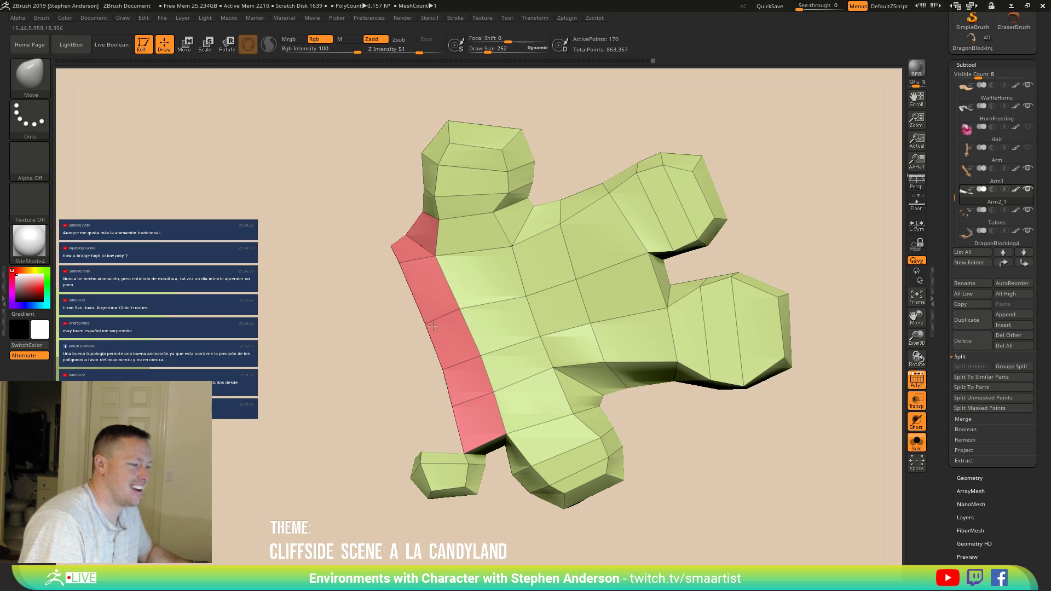
{"action": "mouse_move", "coordinate": [504, 286]}
{"action": "right_mouse_down", "text": "alt"}
{"action": "mouse_move", "coordinate": [471, 329]}
{"action": "mouse_move", "coordinate": [449, 329]}
{"action": "mouse_move", "coordinate": [422, 287]}
{"action": "right_mouse_up", "text": "alt"}
{"action": "mouse_move", "coordinate": [404, 194]}
{"action": "left_mouse_down"}
{"action": "mouse_move", "coordinate": [410, 214]}
{"action": "mouse_move", "coordinate": [446, 228]}
{"action": "mouse_move", "coordinate": [433, 228]}
{"action": "left_mouse_up"}
{"action": "key", "text": "s"}
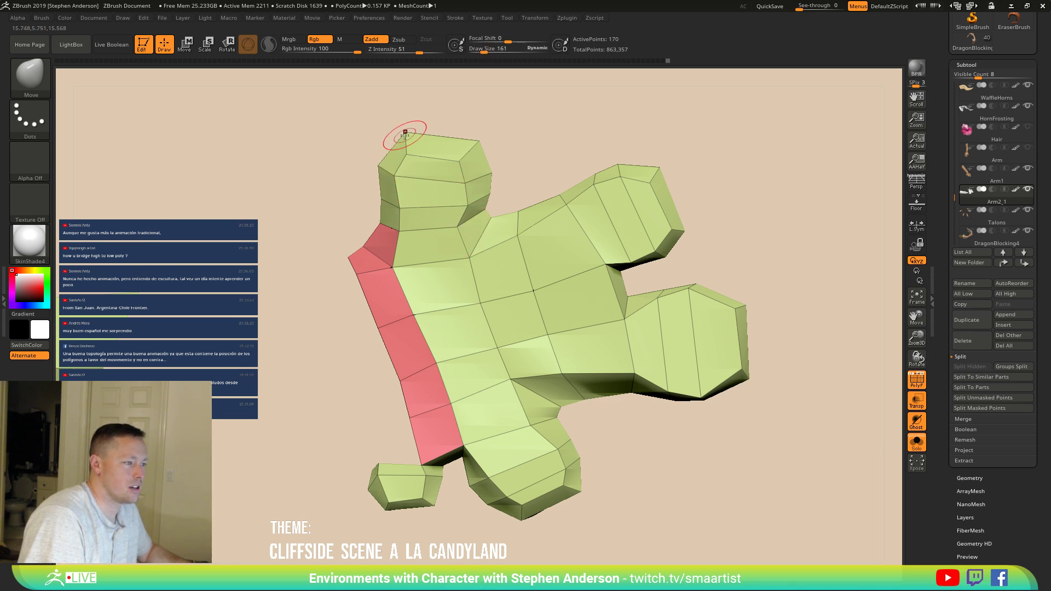
{"action": "left_click_drag", "start_coordinate": [479, 141], "coordinate": [466, 133]}
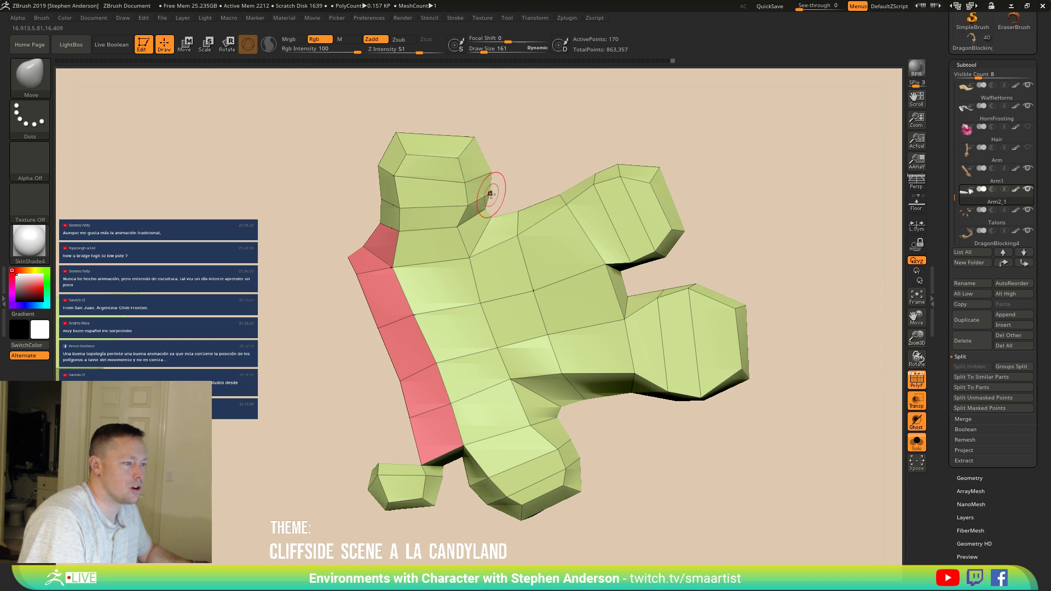
{"action": "left_click_drag", "start_coordinate": [469, 207], "coordinate": [487, 211]}
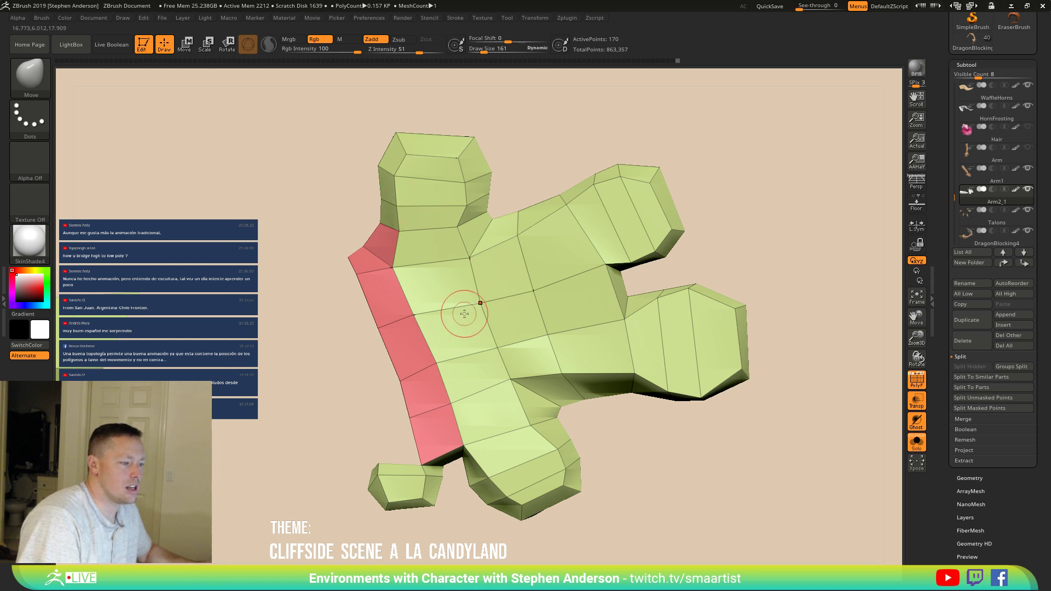
Step: Adjust the palm and wrist-strip vertices with the Move brush, using draw sizes of 540 and 323
{"action": "mouse_move", "coordinate": [467, 345]}
{"action": "right_mouse_down", "text": "alt"}
{"action": "mouse_move", "coordinate": [431, 310]}
{"action": "mouse_move", "coordinate": [490, 260]}
{"action": "mouse_move", "coordinate": [470, 284]}
{"action": "mouse_move", "coordinate": [391, 307]}
{"action": "right_mouse_up", "text": "alt"}
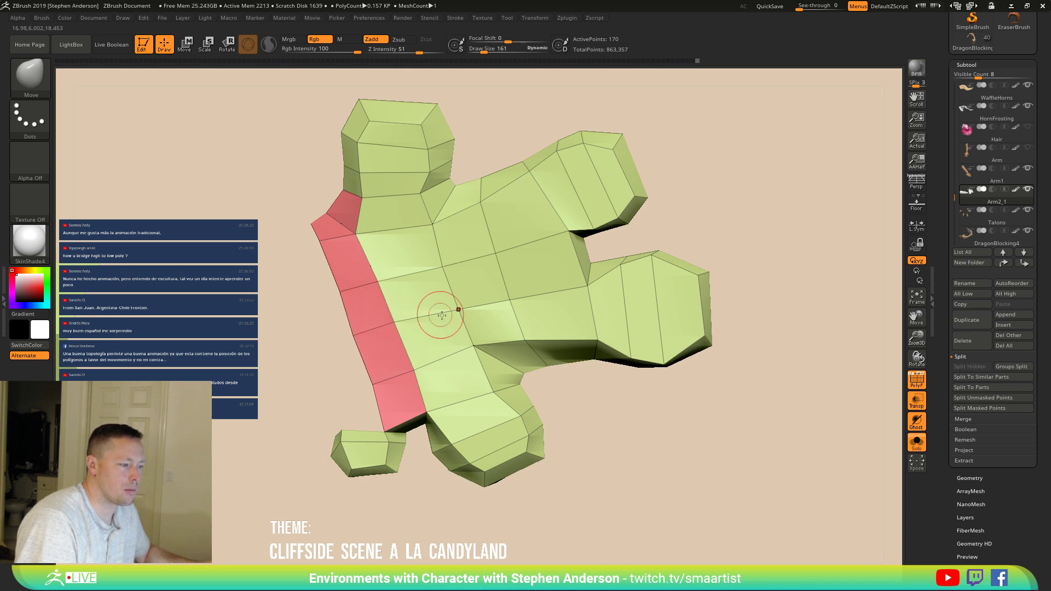
{"action": "mouse_move", "coordinate": [530, 292]}
{"action": "right_mouse_down"}
{"action": "mouse_move", "coordinate": [487, 436]}
{"action": "mouse_move", "coordinate": [444, 338]}
{"action": "mouse_move", "coordinate": [480, 320]}
{"action": "right_mouse_up"}
{"action": "left_click_drag", "start_coordinate": [476, 315], "coordinate": [488, 316]}
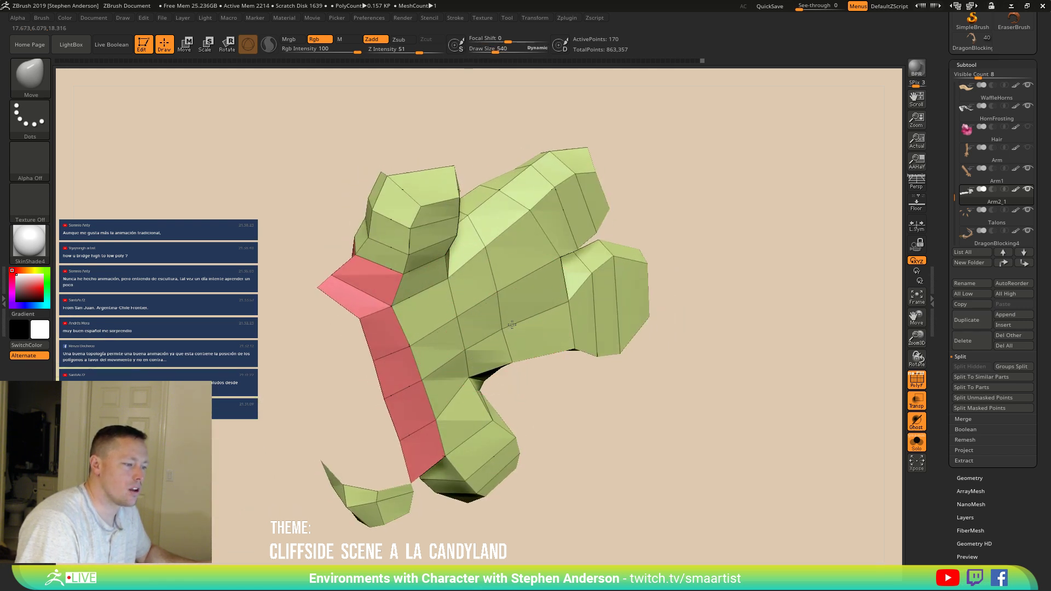
{"action": "mouse_move", "coordinate": [495, 334]}
{"action": "right_mouse_down"}
{"action": "mouse_move", "coordinate": [541, 320]}
{"action": "mouse_move", "coordinate": [492, 298]}
{"action": "right_mouse_up"}
{"action": "key", "text": "s"}
{"action": "left_click_drag", "start_coordinate": [481, 348], "coordinate": [475, 348]}
{"action": "mouse_move", "coordinate": [502, 351]}
{"action": "right_mouse_down"}
{"action": "mouse_move", "coordinate": [434, 300]}
{"action": "mouse_move", "coordinate": [450, 392]}
{"action": "mouse_move", "coordinate": [504, 373]}
{"action": "mouse_move", "coordinate": [519, 348]}
{"action": "mouse_move", "coordinate": [548, 377]}
{"action": "mouse_move", "coordinate": [503, 386]}
{"action": "mouse_move", "coordinate": [477, 358]}
{"action": "right_mouse_up"}
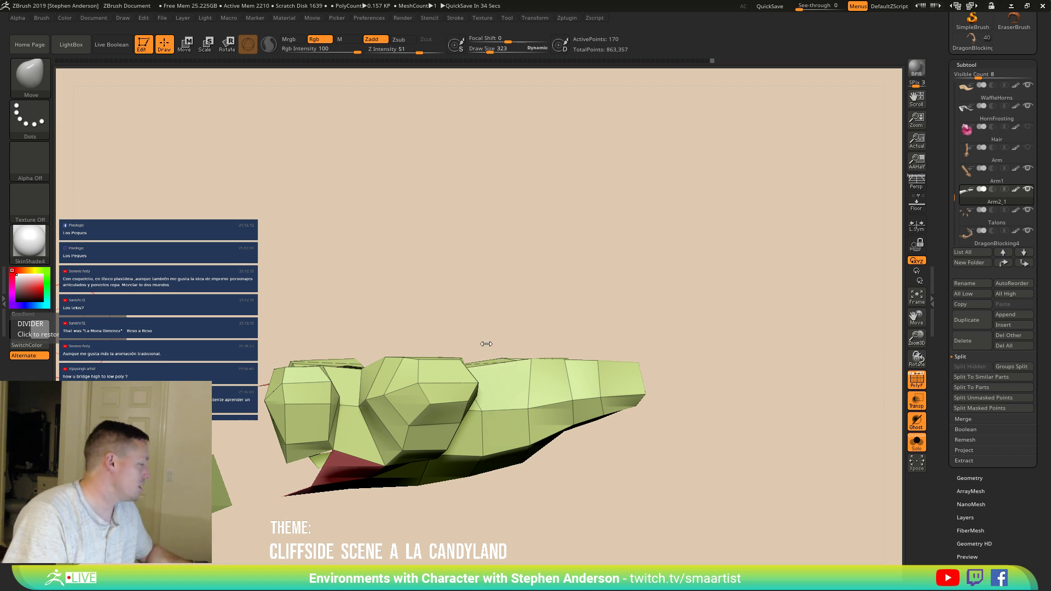
Step: Smooth the tip of the digit nearest the wrist strip and set the draw size to 218
{"action": "mouse_move", "coordinate": [525, 231]}
{"action": "left_mouse_down"}
{"action": "mouse_move", "coordinate": [502, 260]}
{"action": "mouse_move", "coordinate": [493, 246]}
{"action": "mouse_move", "coordinate": [460, 244]}
{"action": "mouse_move", "coordinate": [463, 211]}
{"action": "left_mouse_up"}
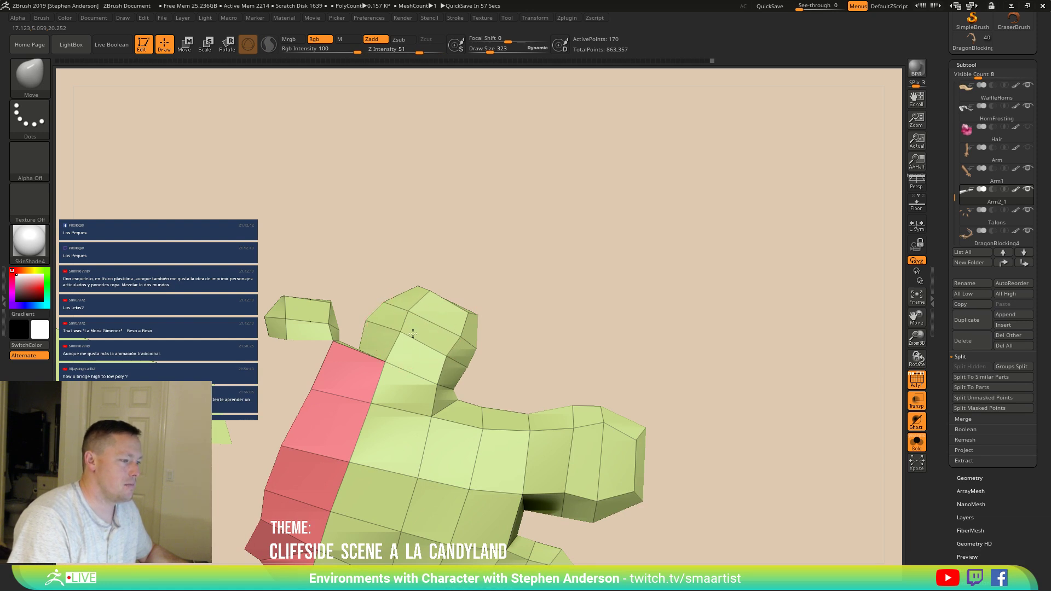
{"action": "mouse_move", "coordinate": [433, 299]}
{"action": "right_mouse_down"}
{"action": "mouse_move", "coordinate": [452, 317]}
{"action": "mouse_move", "coordinate": [446, 281]}
{"action": "mouse_move", "coordinate": [398, 277]}
{"action": "mouse_move", "coordinate": [446, 310]}
{"action": "mouse_move", "coordinate": [422, 313]}
{"action": "mouse_move", "coordinate": [363, 223]}
{"action": "right_mouse_up"}
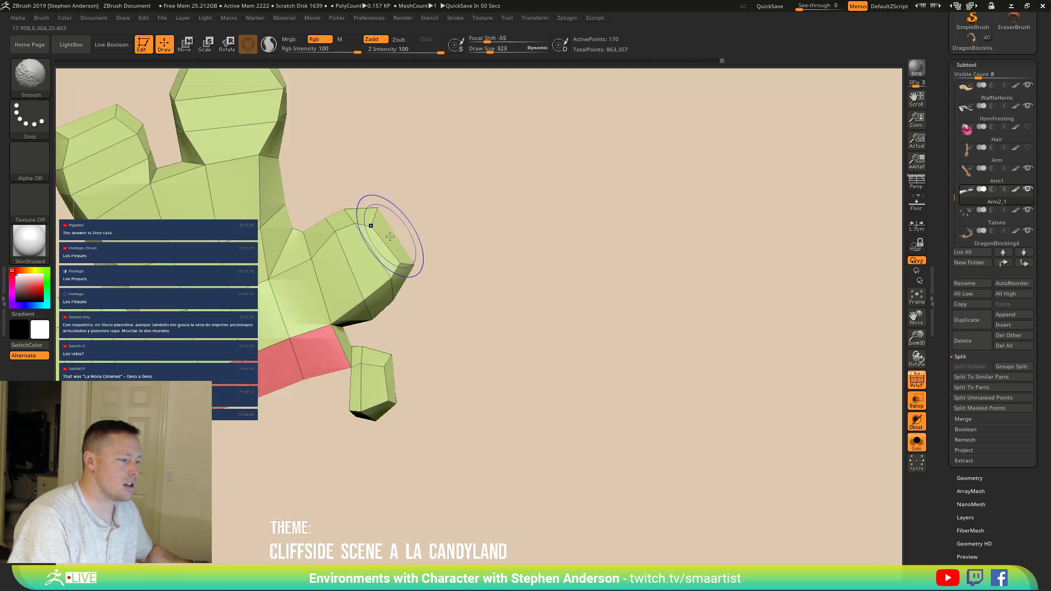
{"action": "key", "text": "s"}
{"action": "left_click_drag", "start_coordinate": [351, 226], "coordinate": [301, 225]}
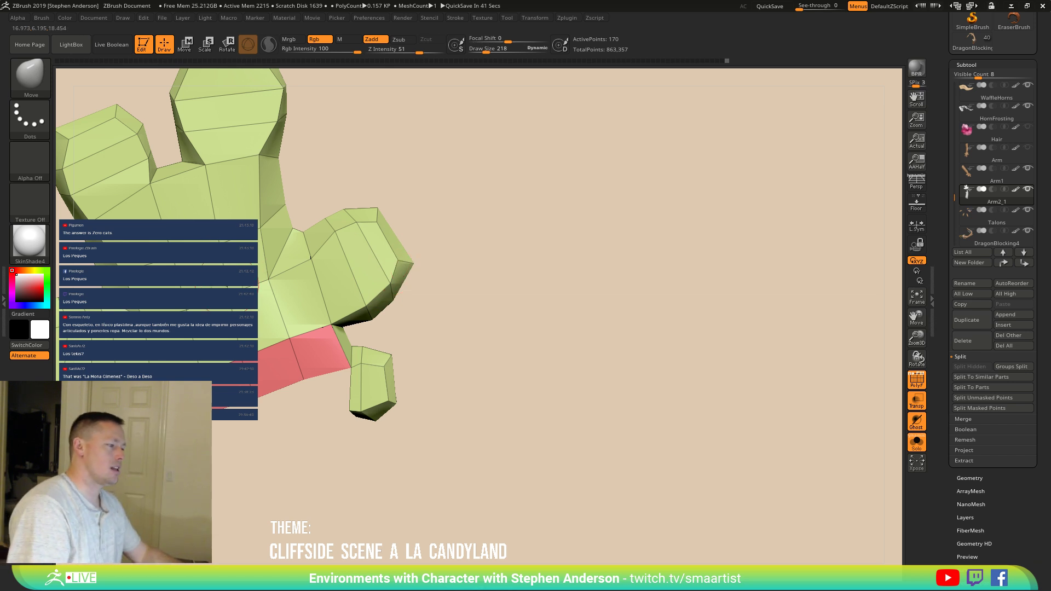
Step: Even out the palm and the red wrist strip's open edge with the Move brush, setting the draw size to 269
{"action": "key", "text": "Return"}
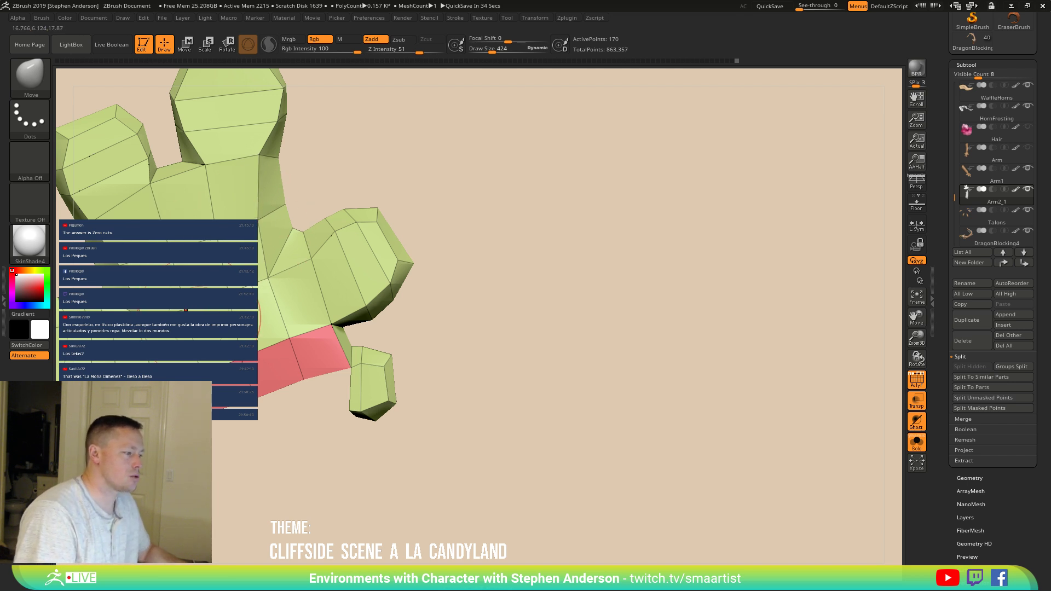
{"action": "key", "text": "s"}
{"action": "left_click_drag", "start_coordinate": [199, 314], "coordinate": [195, 314]}
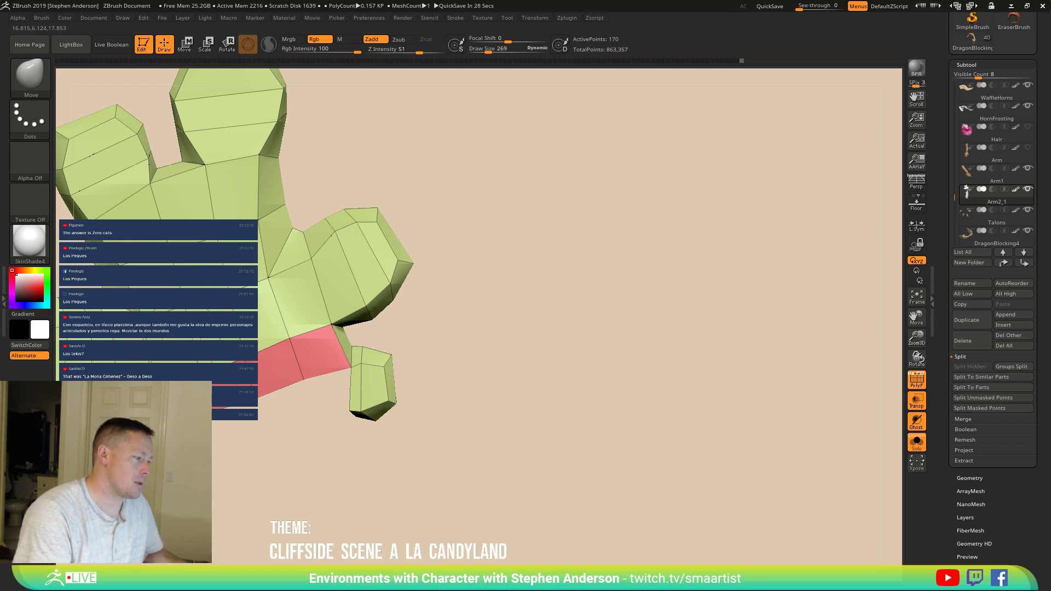
{"action": "right_click_drag", "start_coordinate": [269, 278], "coordinate": [293, 234], "text": "alt"}
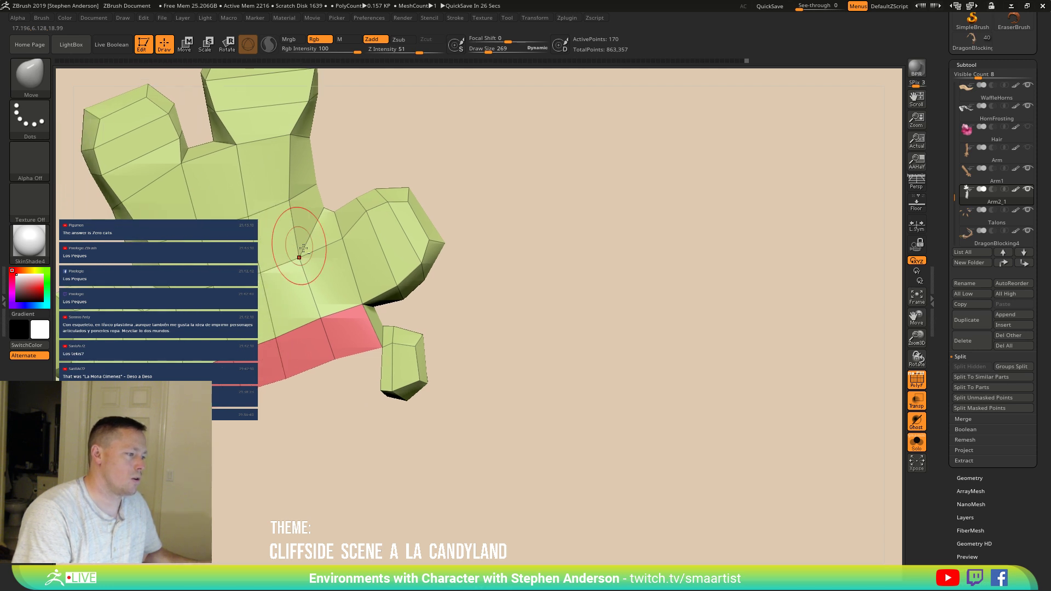
{"action": "right_click_drag", "start_coordinate": [286, 283], "coordinate": [266, 312]}
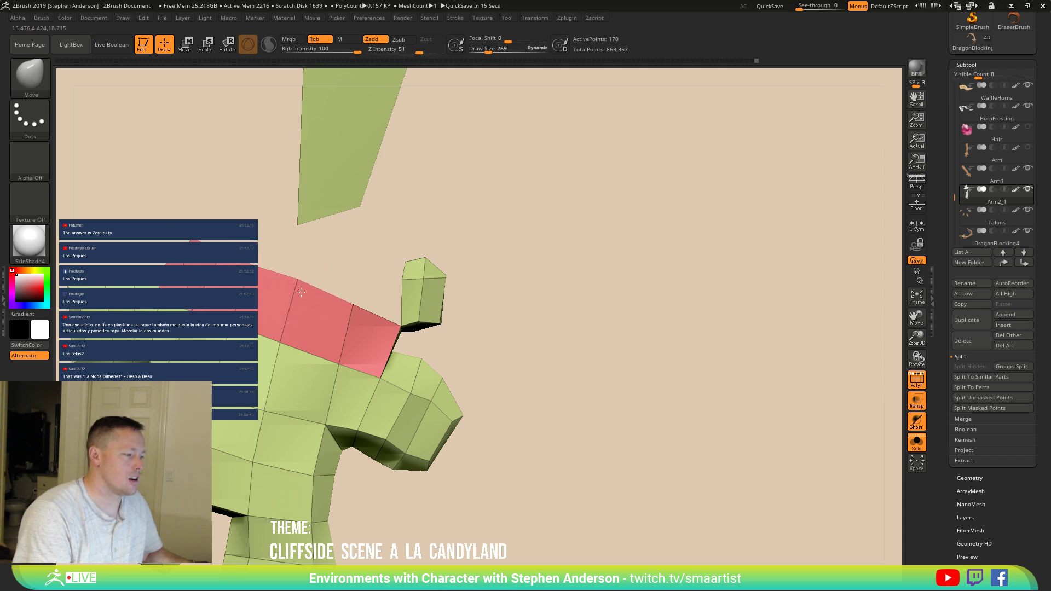
{"action": "right_click_drag", "start_coordinate": [301, 320], "coordinate": [322, 283]}
{"action": "right_click_drag", "start_coordinate": [383, 254], "coordinate": [328, 227]}
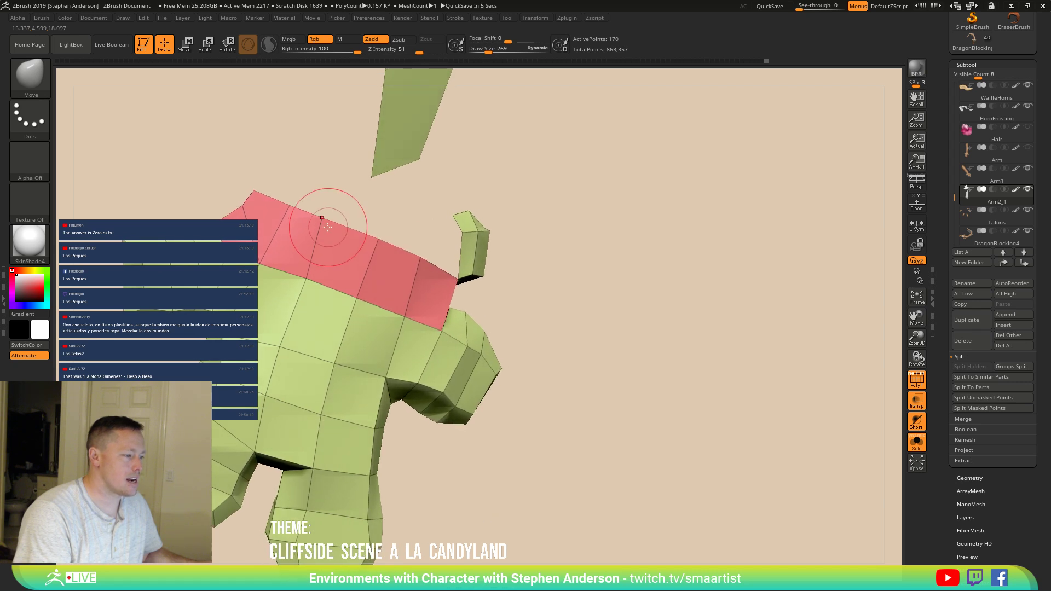
{"action": "mouse_move", "coordinate": [317, 262]}
{"action": "right_mouse_down"}
{"action": "mouse_move", "coordinate": [356, 270]}
{"action": "mouse_move", "coordinate": [341, 282]}
{"action": "right_mouse_up"}
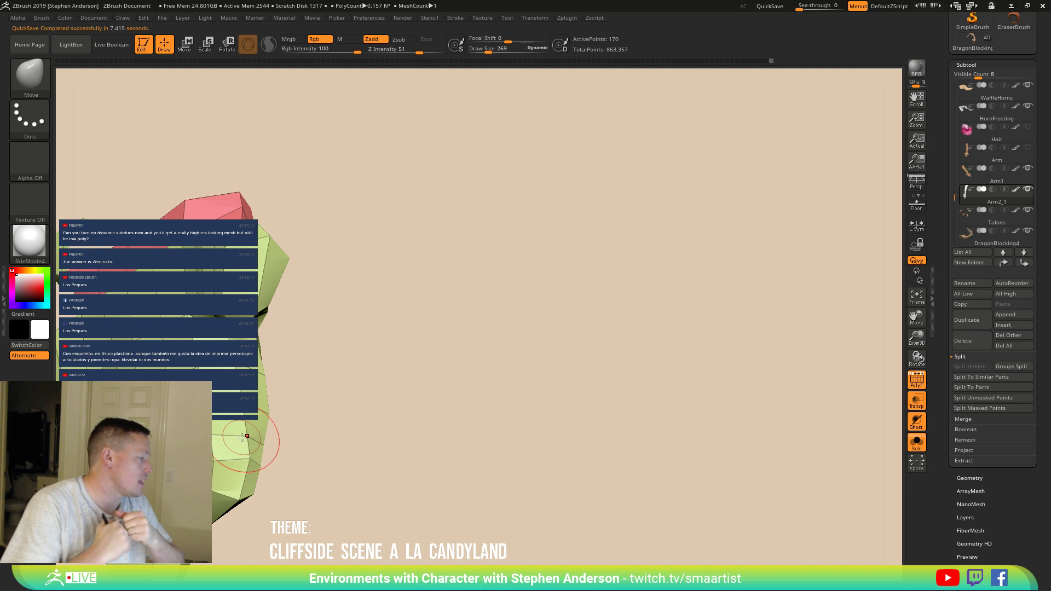
{"action": "mouse_move", "coordinate": [323, 351]}
{"action": "left_mouse_down"}
{"action": "mouse_move", "coordinate": [307, 372]}
{"action": "mouse_move", "coordinate": [408, 334]}
{"action": "mouse_move", "coordinate": [299, 369]}
{"action": "mouse_move", "coordinate": [329, 417]}
{"action": "mouse_move", "coordinate": [350, 398]}
{"action": "mouse_move", "coordinate": [380, 398]}
{"action": "mouse_move", "coordinate": [353, 378]}
{"action": "mouse_move", "coordinate": [377, 376]}
{"action": "mouse_move", "coordinate": [270, 364]}
{"action": "mouse_move", "coordinate": [312, 387]}
{"action": "mouse_move", "coordinate": [323, 292]}
{"action": "mouse_move", "coordinate": [281, 316]}
{"action": "mouse_move", "coordinate": [404, 329]}
{"action": "left_mouse_up"}
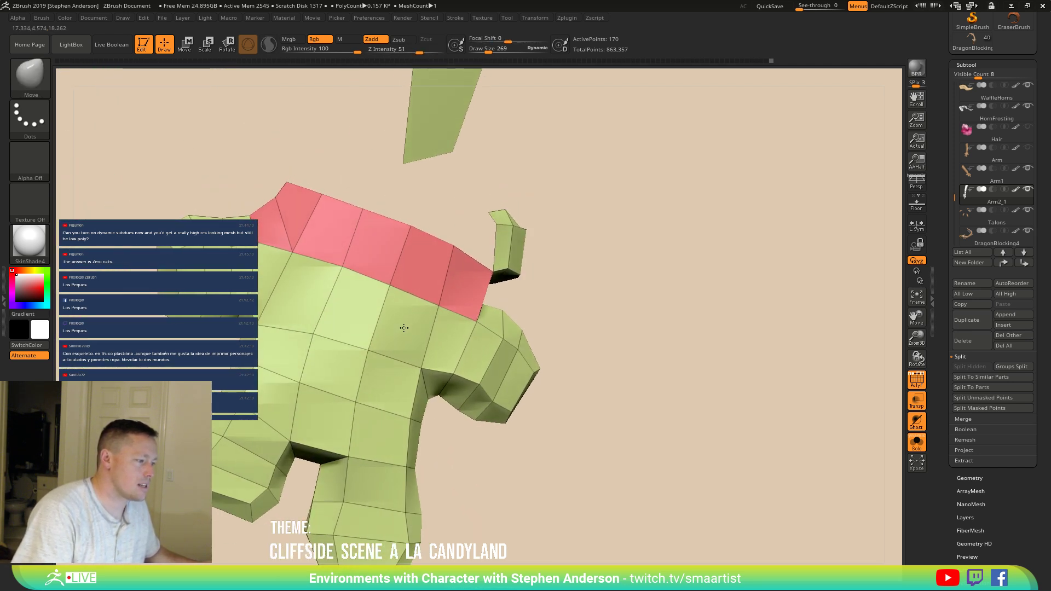
{"action": "mouse_move", "coordinate": [310, 328]}
{"action": "left_mouse_down"}
{"action": "mouse_move", "coordinate": [376, 353]}
{"action": "mouse_move", "coordinate": [427, 265]}
{"action": "mouse_move", "coordinate": [328, 340]}
{"action": "mouse_move", "coordinate": [329, 307]}
{"action": "left_mouse_up"}
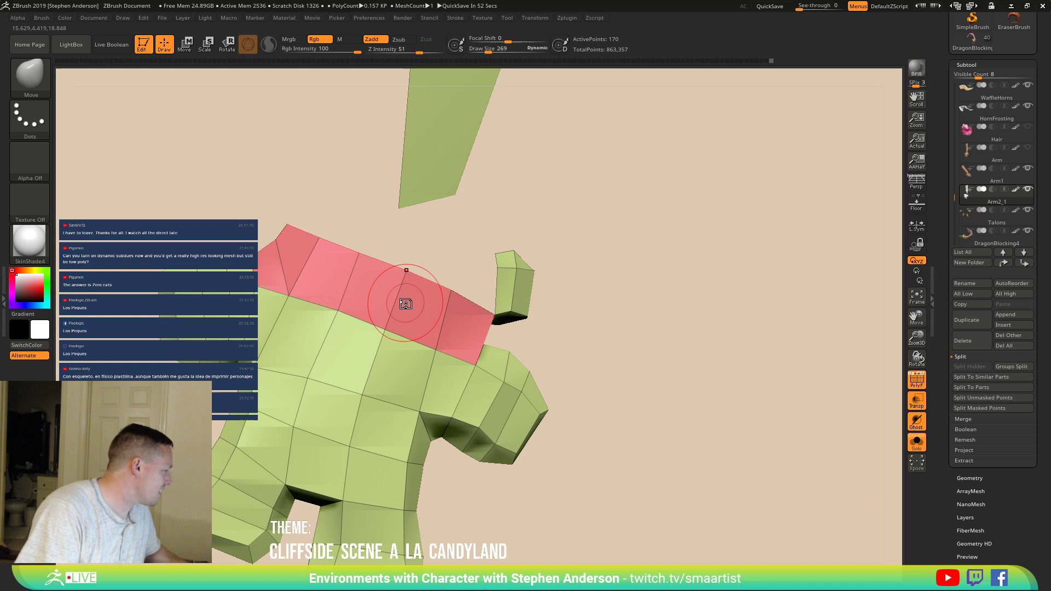
Step: Preview the hand and forearm with dynamic subdivision smoothing, checking the shape with and without the polygon frame
{"action": "mouse_move", "coordinate": [388, 379]}
{"action": "right_mouse_down"}
{"action": "mouse_move", "coordinate": [386, 323]}
{"action": "mouse_move", "coordinate": [358, 329]}
{"action": "mouse_move", "coordinate": [374, 334]}
{"action": "right_mouse_up"}
{"action": "key", "text": "d"}
{"action": "key", "text": "shift+f"}
{"action": "mouse_move", "coordinate": [422, 380]}
{"action": "right_mouse_down"}
{"action": "mouse_move", "coordinate": [412, 338]}
{"action": "mouse_move", "coordinate": [475, 323]}
{"action": "mouse_move", "coordinate": [384, 380]}
{"action": "mouse_move", "coordinate": [418, 400]}
{"action": "right_mouse_up"}
{"action": "key", "text": "shift"}
{"action": "mouse_move", "coordinate": [418, 368]}
{"action": "right_mouse_down"}
{"action": "mouse_move", "coordinate": [399, 474]}
{"action": "mouse_move", "coordinate": [439, 340]}
{"action": "mouse_move", "coordinate": [364, 369]}
{"action": "mouse_move", "coordinate": [346, 454]}
{"action": "mouse_move", "coordinate": [409, 443]}
{"action": "mouse_move", "coordinate": [409, 403]}
{"action": "mouse_move", "coordinate": [438, 474]}
{"action": "right_mouse_up"}
{"action": "key", "text": "shift+f"}
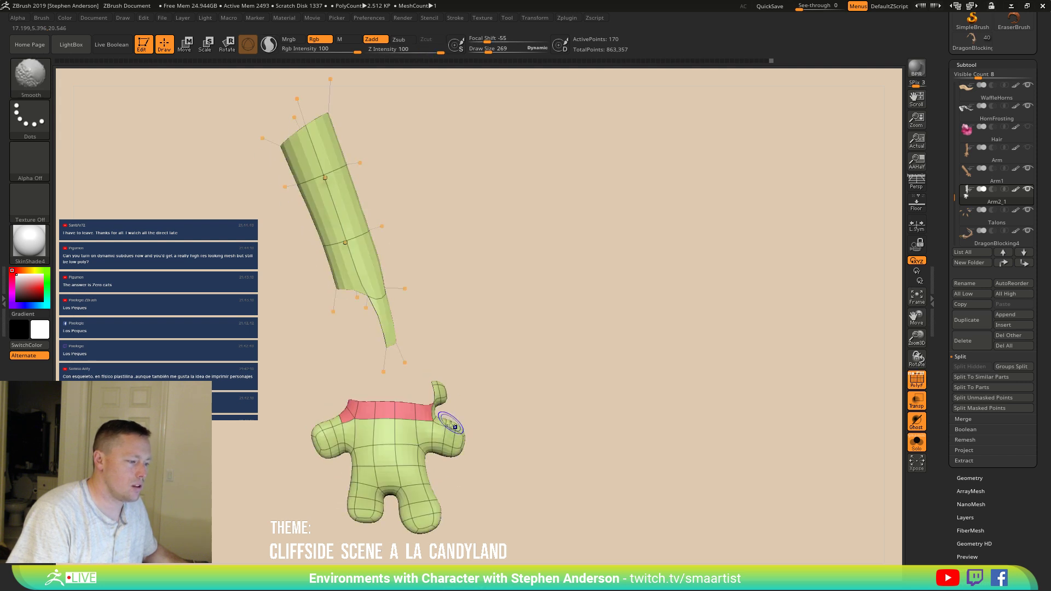
{"action": "mouse_move", "coordinate": [421, 431]}
{"action": "right_mouse_down", "text": "ctrl"}
{"action": "mouse_move", "coordinate": [422, 475]}
{"action": "mouse_move", "coordinate": [383, 457]}
{"action": "mouse_move", "coordinate": [419, 427]}
{"action": "mouse_move", "coordinate": [374, 414]}
{"action": "mouse_move", "coordinate": [364, 442]}
{"action": "mouse_move", "coordinate": [351, 422]}
{"action": "mouse_move", "coordinate": [413, 437]}
{"action": "mouse_move", "coordinate": [368, 443]}
{"action": "mouse_move", "coordinate": [411, 410]}
{"action": "mouse_move", "coordinate": [400, 403]}
{"action": "mouse_move", "coordinate": [356, 438]}
{"action": "mouse_move", "coordinate": [406, 441]}
{"action": "mouse_move", "coordinate": [557, 414]}
{"action": "mouse_move", "coordinate": [429, 476]}
{"action": "mouse_move", "coordinate": [360, 469]}
{"action": "mouse_move", "coordinate": [331, 451]}
{"action": "mouse_move", "coordinate": [354, 437]}
{"action": "right_mouse_up", "text": "ctrl"}
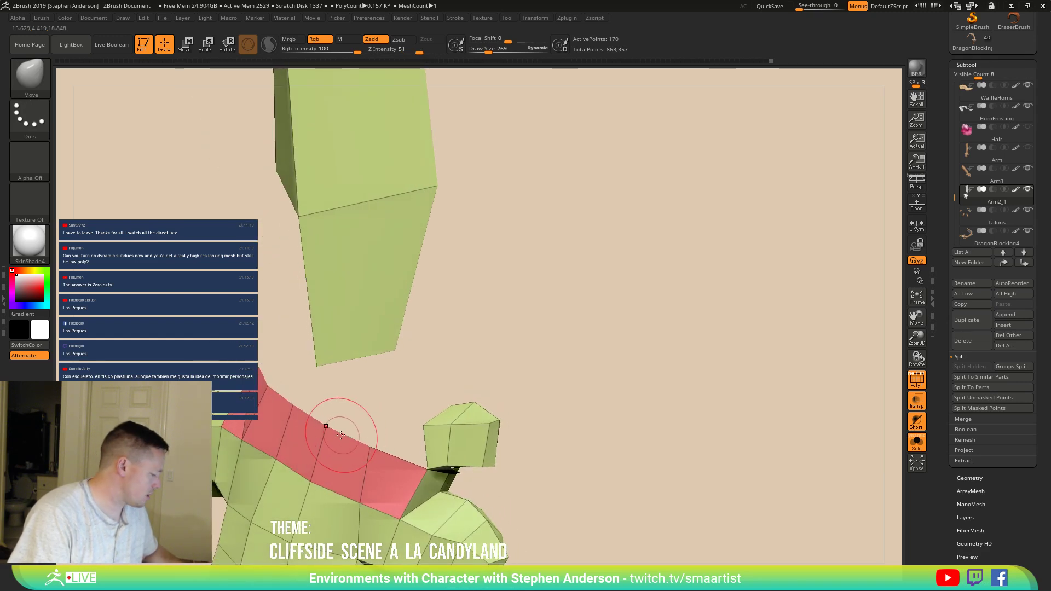
Step: Switch to ZModeler and bridge opposite edges of the red wrist strip across the wrist opening
{"action": "key", "text": "b"}
{"action": "key", "text": "z"}
{"action": "key", "text": "m"}
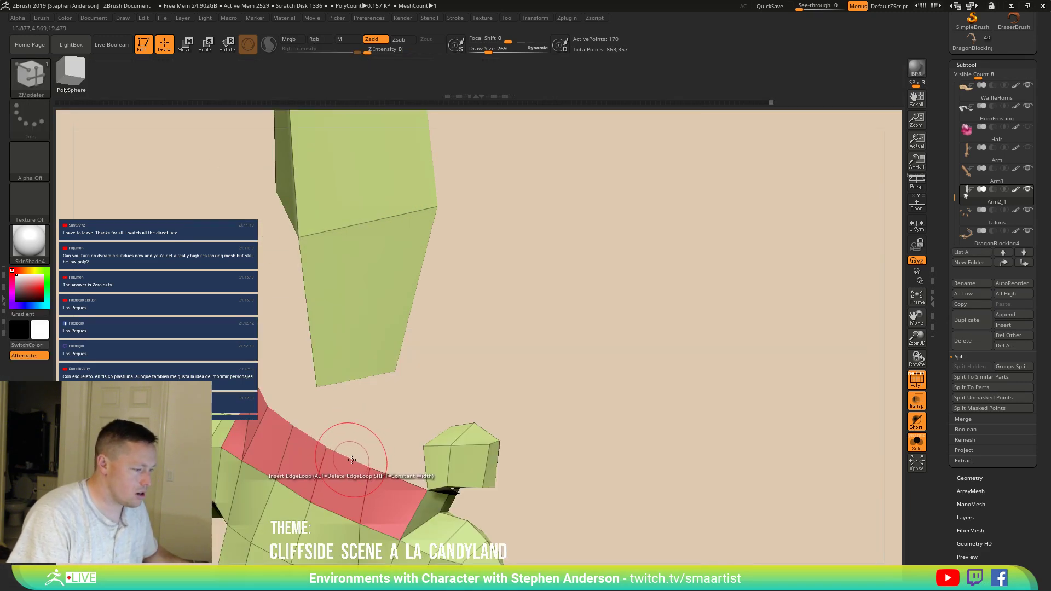
{"action": "key", "text": "space"}
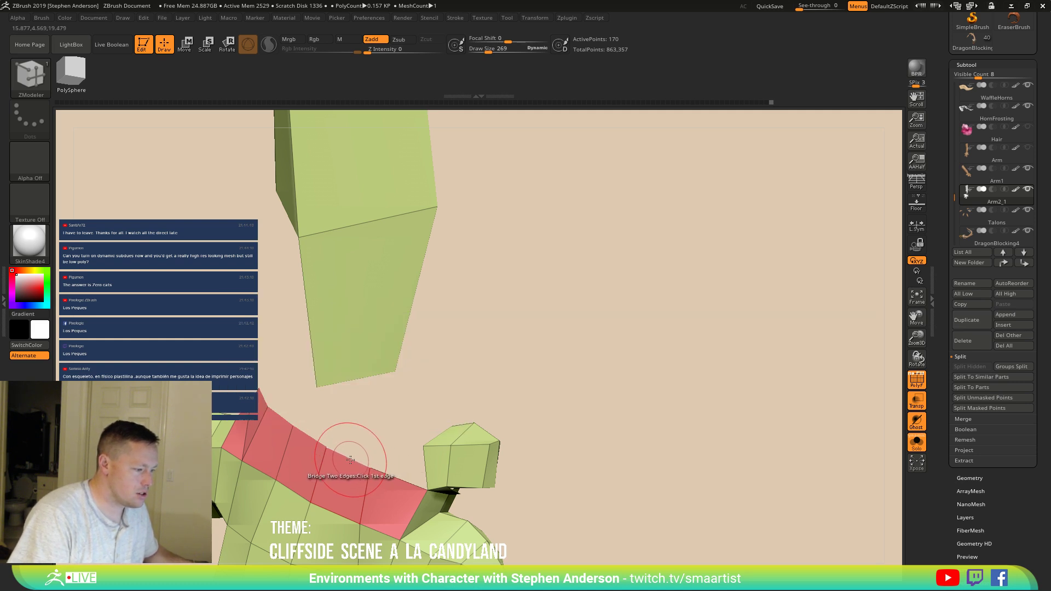
{"action": "left_click_drag", "start_coordinate": [401, 459], "coordinate": [330, 453]}
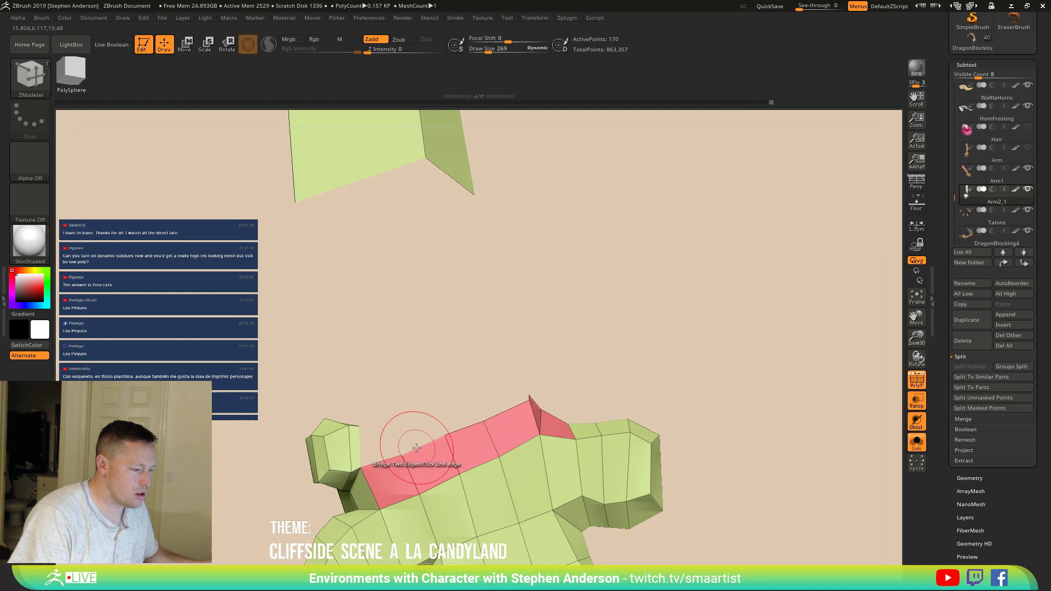
{"action": "left_click_drag", "start_coordinate": [434, 431], "coordinate": [384, 363]}
{"action": "mouse_move", "coordinate": [466, 336]}
{"action": "left_mouse_down"}
{"action": "mouse_move", "coordinate": [412, 352]}
{"action": "mouse_move", "coordinate": [482, 352]}
{"action": "mouse_move", "coordinate": [454, 341]}
{"action": "left_mouse_up"}
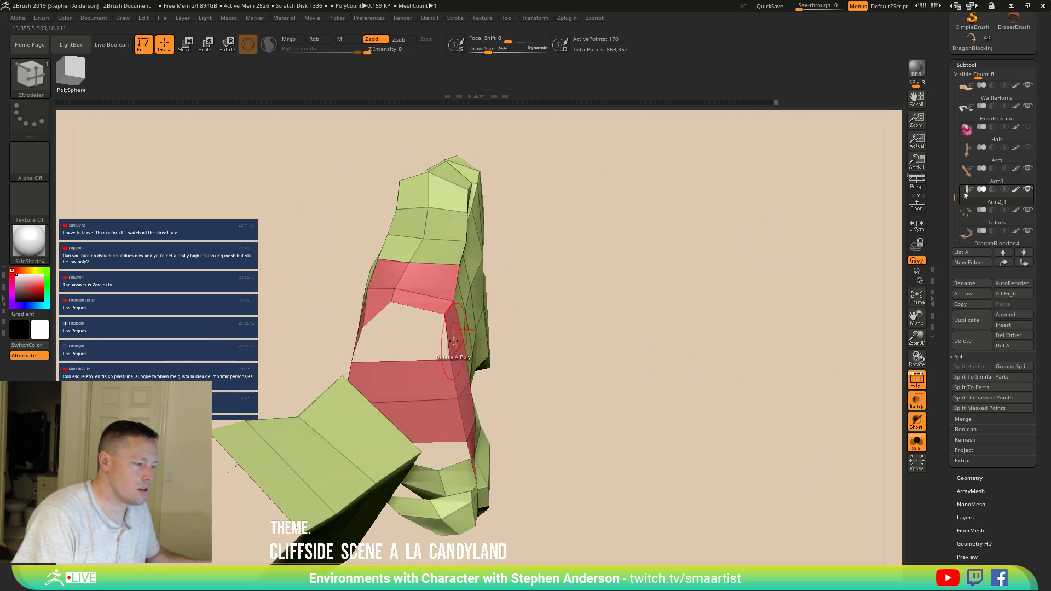
{"action": "right_click_drag", "start_coordinate": [455, 341], "coordinate": [394, 385]}
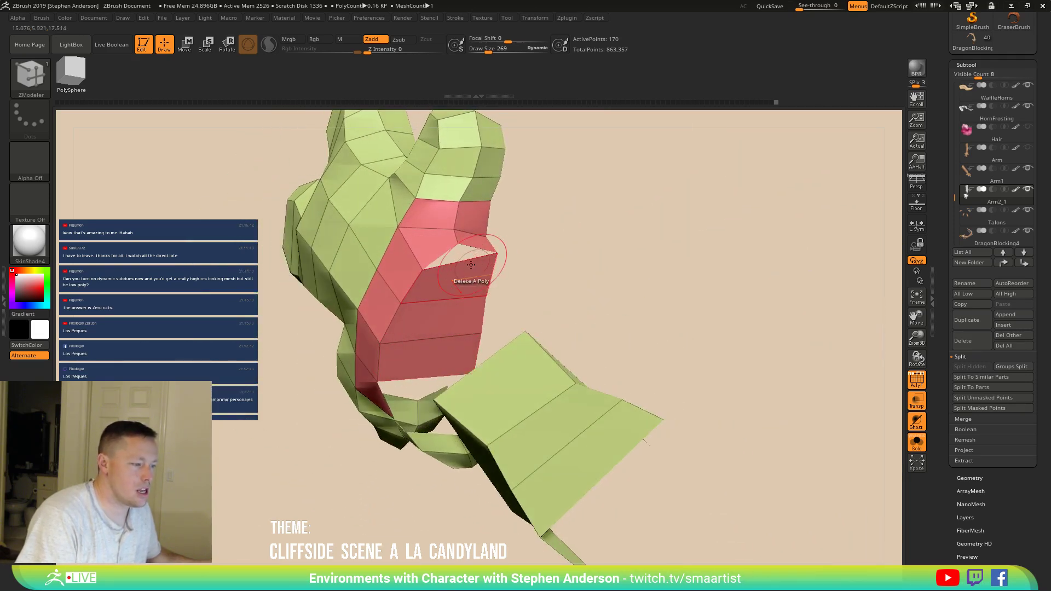
Step: Insert an edge loop through the middle of the bridged wrist polygons and stitch the points at the remaining gap
{"action": "key", "text": "space"}
{"action": "left_click", "coordinate": [441, 273]}
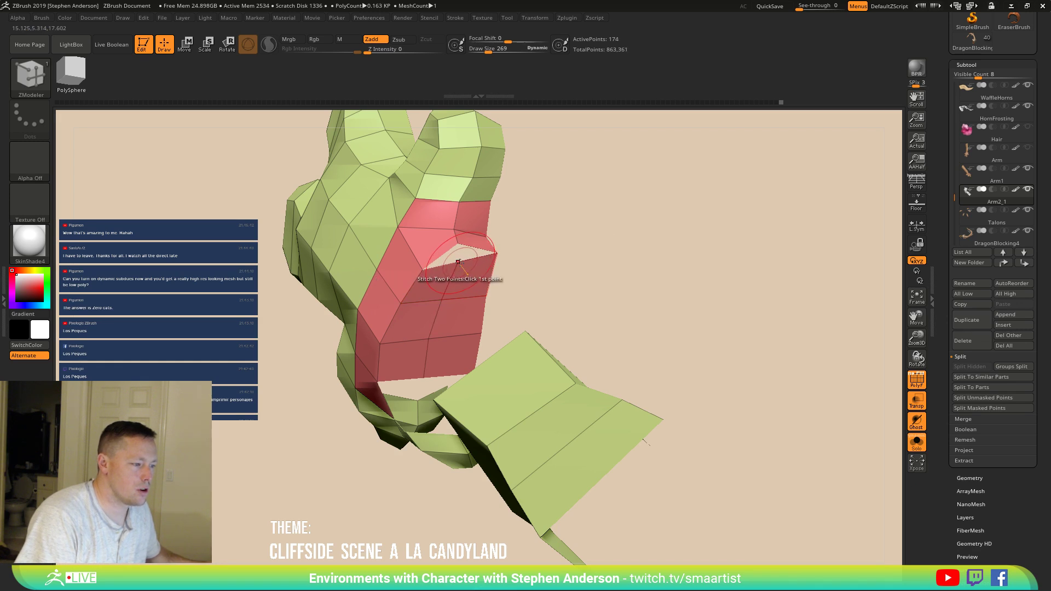
{"action": "mouse_move", "coordinate": [479, 278]}
{"action": "right_mouse_down"}
{"action": "mouse_move", "coordinate": [539, 266]}
{"action": "mouse_move", "coordinate": [532, 273]}
{"action": "right_mouse_up"}
Step: Mark the bridged polygons closing the wrist and extrude them away from the hand with QMesh
{"action": "left_click_drag", "start_coordinate": [473, 276], "coordinate": [458, 306], "text": "alt"}
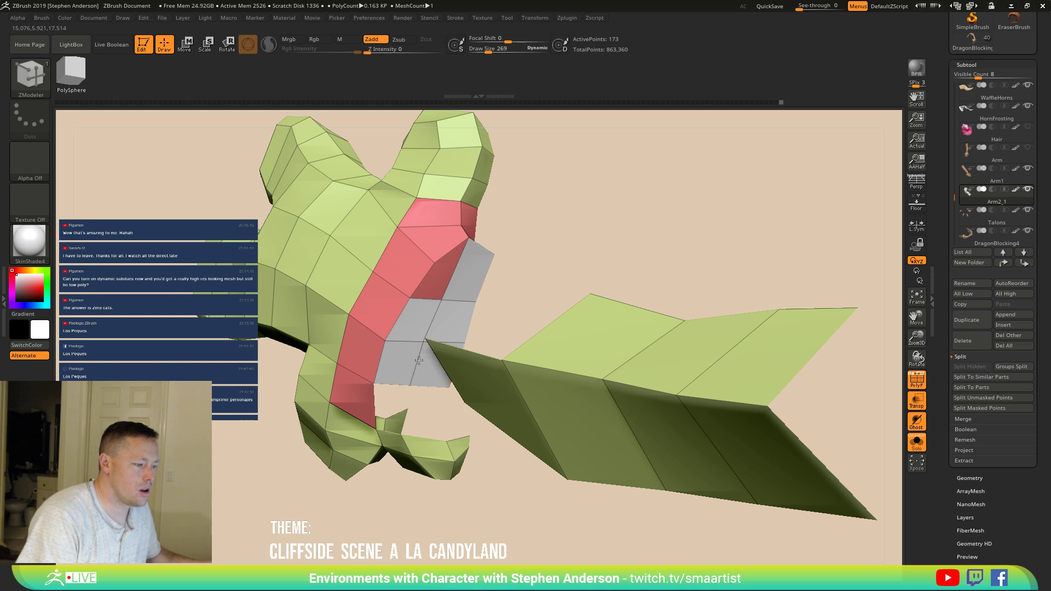
{"action": "right_click_drag", "start_coordinate": [434, 291], "coordinate": [444, 342]}
{"action": "key", "text": "space"}
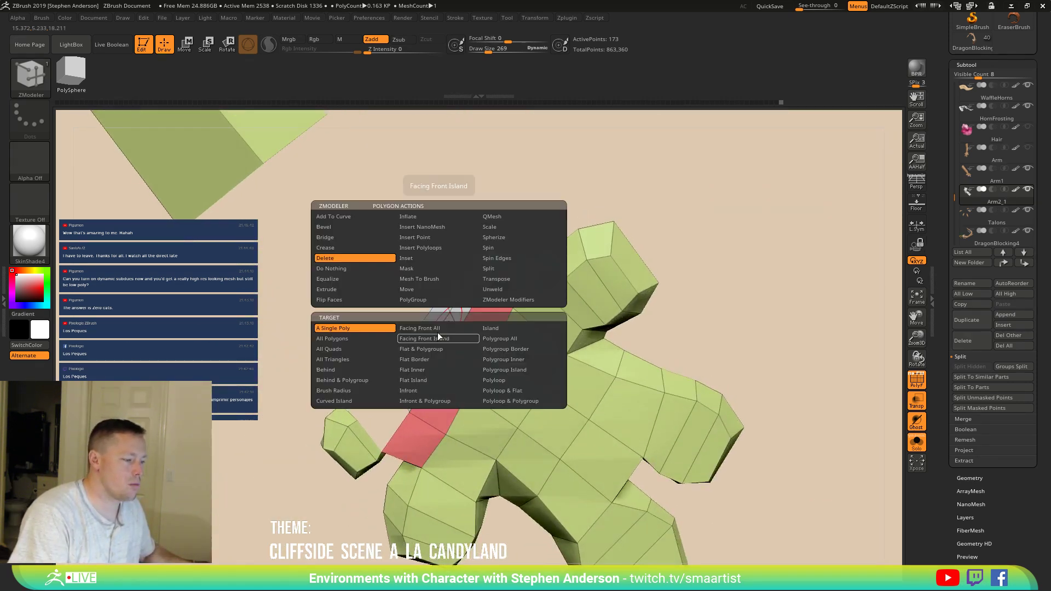
{"action": "left_click", "coordinate": [492, 217]}
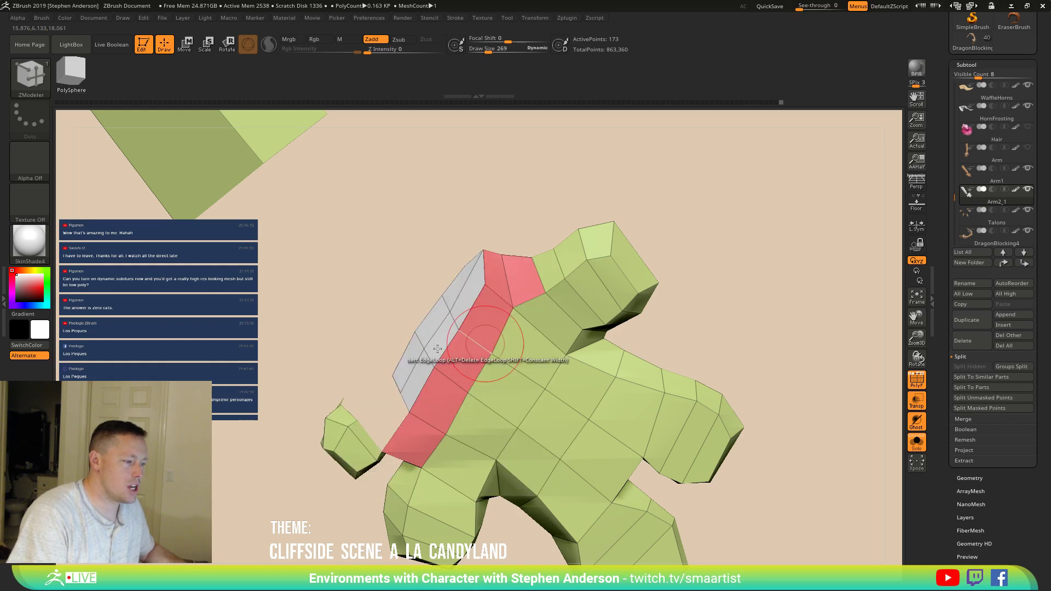
{"action": "left_click_drag", "start_coordinate": [442, 339], "coordinate": [426, 354]}
Step: Set the polygon action to Delete and remove the extruded wrist block's side polygons facing the loose digit
{"action": "right_click_drag", "start_coordinate": [426, 354], "coordinate": [364, 405]}
{"action": "key", "text": "space"}
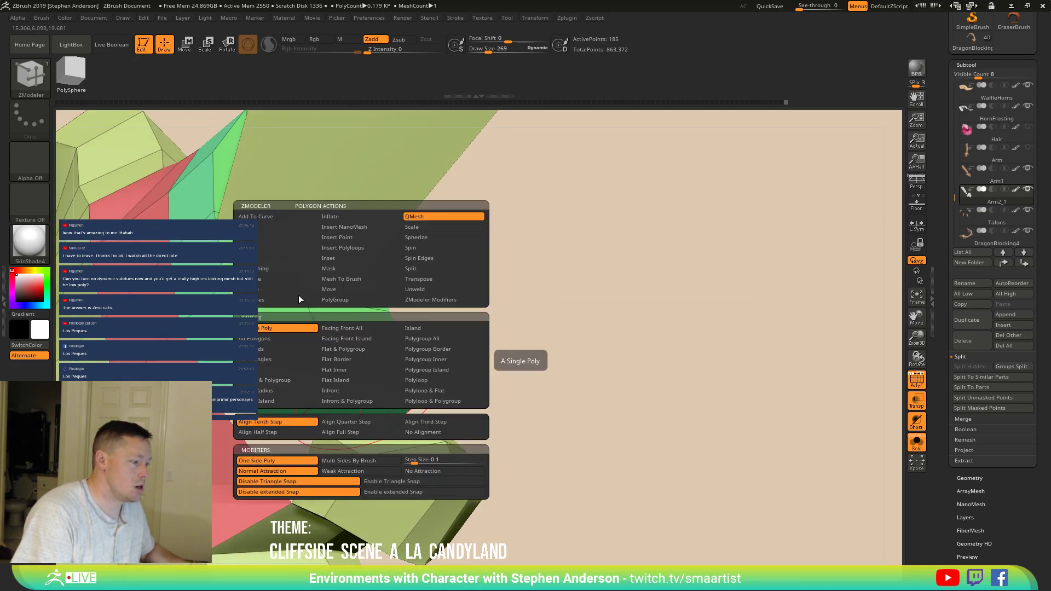
{"action": "left_click", "coordinate": [261, 260]}
{"action": "left_click", "coordinate": [277, 388]}
{"action": "right_click_drag", "start_coordinate": [278, 388], "coordinate": [363, 376]}
Step: Turn on Double in the display properties to show both sides of the mesh polygons
{"action": "scroll", "coordinate": [1012, 490], "scroll_direction": "down", "scroll_amount": 3}
{"action": "scroll", "coordinate": [1012, 490], "scroll_direction": "down", "scroll_amount": 5}
{"action": "left_click", "coordinate": [979, 445]}
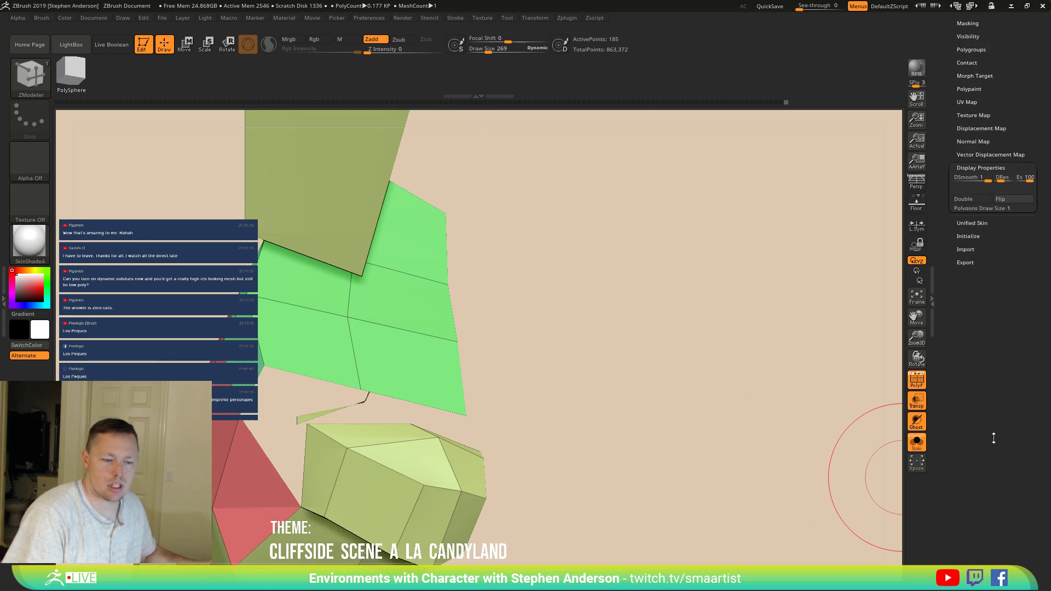
{"action": "left_click", "coordinate": [959, 293]}
Step: Delete the leftover polygons around the gap between the extruded wrist block and the loose digit
{"action": "right_click_drag", "start_coordinate": [395, 324], "coordinate": [380, 340]}
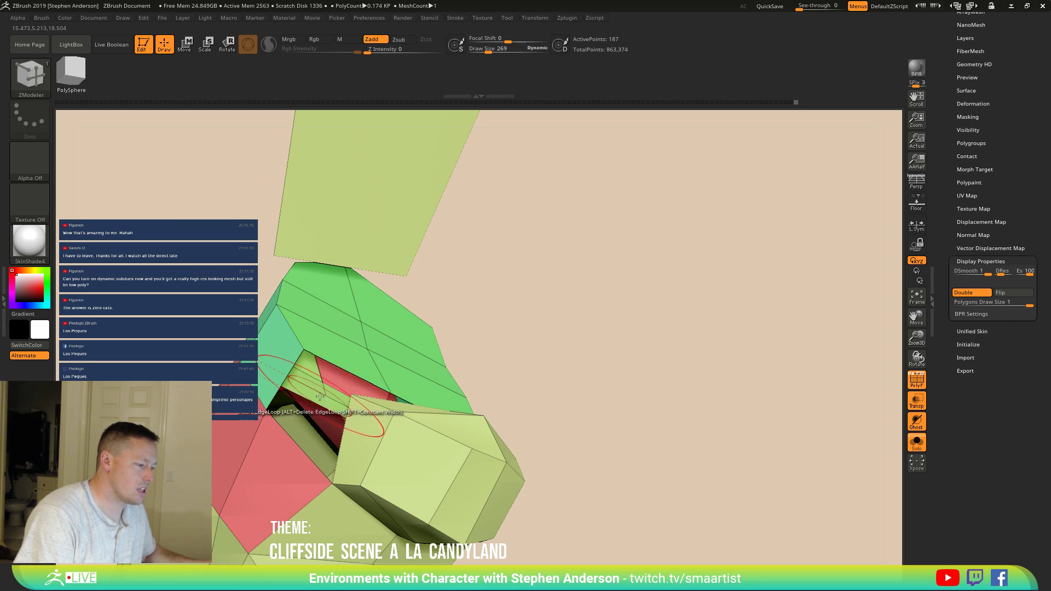
{"action": "right_click_drag", "start_coordinate": [302, 387], "coordinate": [399, 357]}
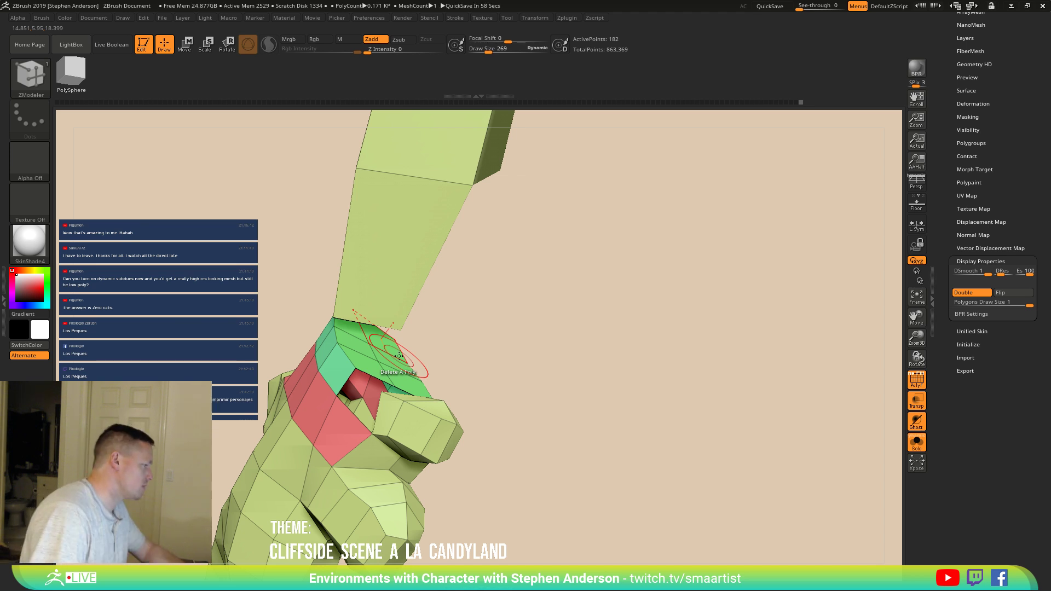
{"action": "mouse_move", "coordinate": [517, 327]}
{"action": "right_mouse_down"}
{"action": "mouse_move", "coordinate": [518, 351]}
{"action": "mouse_move", "coordinate": [505, 325]}
{"action": "right_mouse_up"}
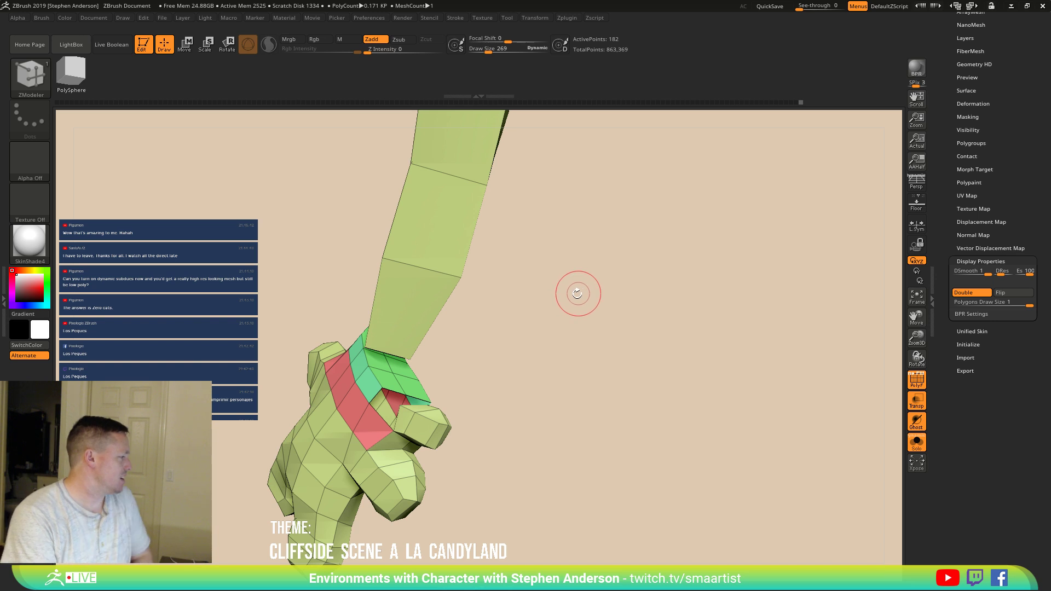
Step: Try to bridge the extruded wrist block's side edge to the open edge beside the loose digit, and undo the last bridge
{"action": "right_click_drag", "start_coordinate": [583, 296], "coordinate": [375, 368]}
{"action": "key", "text": "space"}
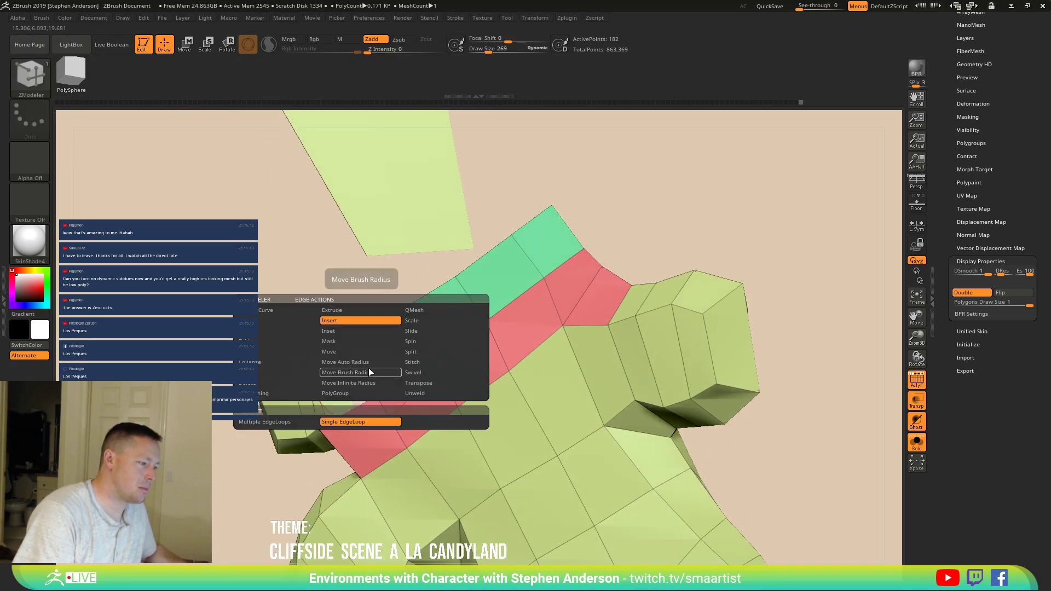
{"action": "left_click", "coordinate": [267, 342]}
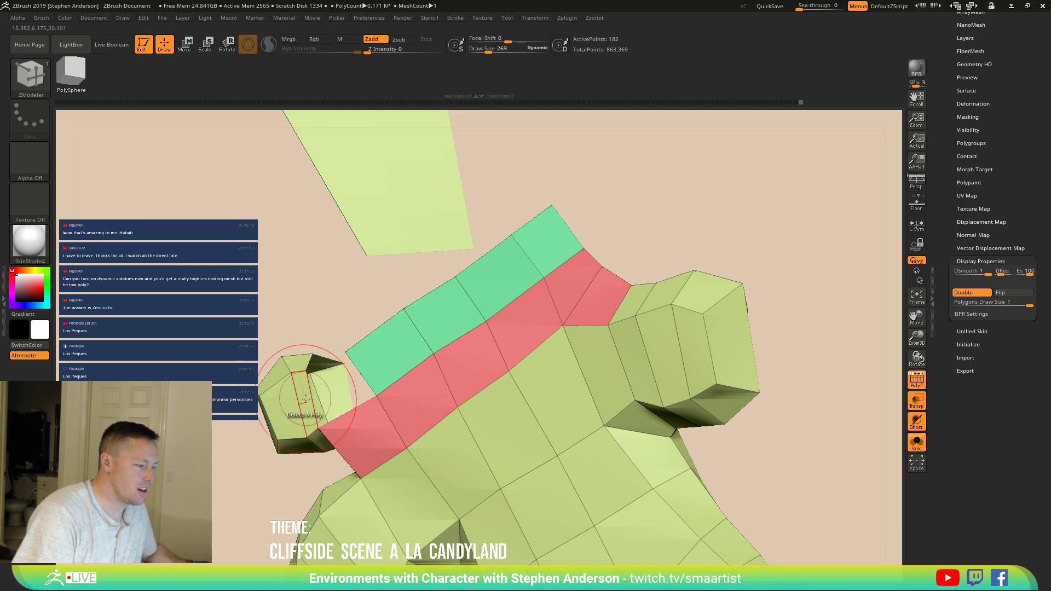
{"action": "left_click", "coordinate": [311, 399]}
{"action": "right_click_drag", "start_coordinate": [311, 399], "coordinate": [292, 344]}
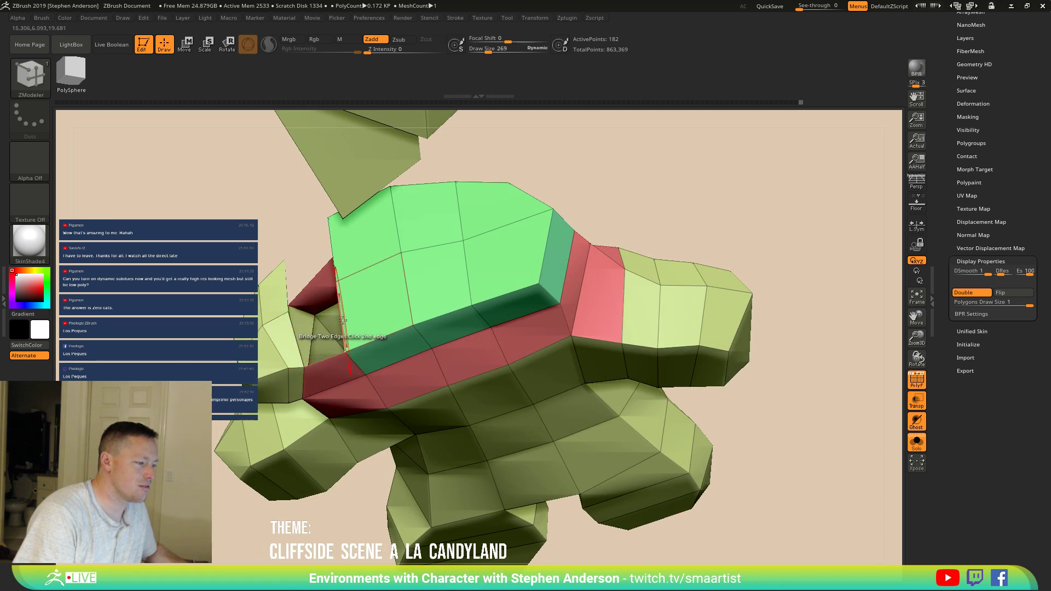
{"action": "right_click_drag", "start_coordinate": [378, 320], "coordinate": [380, 367]}
{"action": "left_click", "coordinate": [339, 340]}
{"action": "key", "text": "ctrl+z"}
Step: Delete the cap polygons covering the open end of the extruded wrist block
{"action": "right_click_drag", "start_coordinate": [305, 290], "coordinate": [215, 212]}
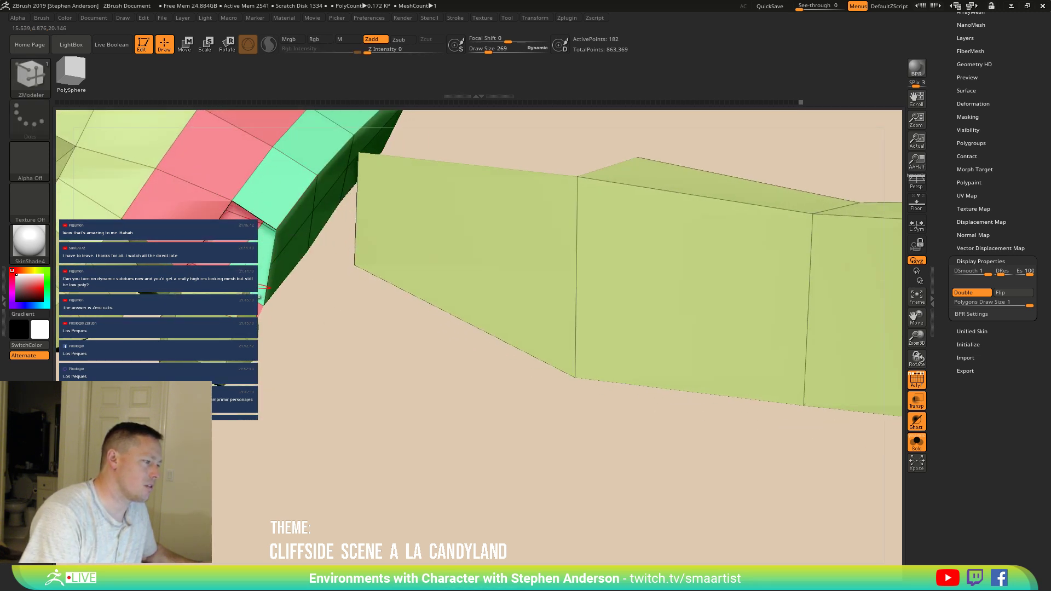
{"action": "mouse_move", "coordinate": [222, 281]}
{"action": "right_mouse_down"}
{"action": "mouse_move", "coordinate": [241, 274]}
{"action": "mouse_move", "coordinate": [235, 230]}
{"action": "mouse_move", "coordinate": [168, 357]}
{"action": "mouse_move", "coordinate": [125, 389]}
{"action": "mouse_move", "coordinate": [134, 350]}
{"action": "mouse_move", "coordinate": [175, 284]}
{"action": "mouse_move", "coordinate": [247, 290]}
{"action": "mouse_move", "coordinate": [267, 324]}
{"action": "right_mouse_up"}
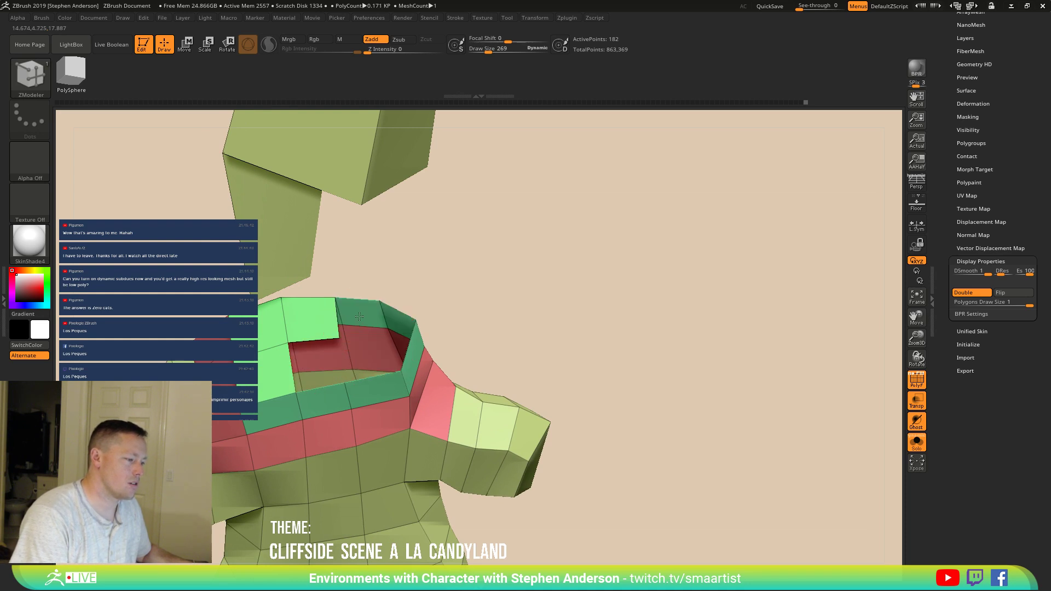
{"action": "mouse_move", "coordinate": [291, 393]}
{"action": "right_mouse_down"}
{"action": "mouse_move", "coordinate": [307, 438]}
{"action": "mouse_move", "coordinate": [296, 406]}
{"action": "right_mouse_up"}
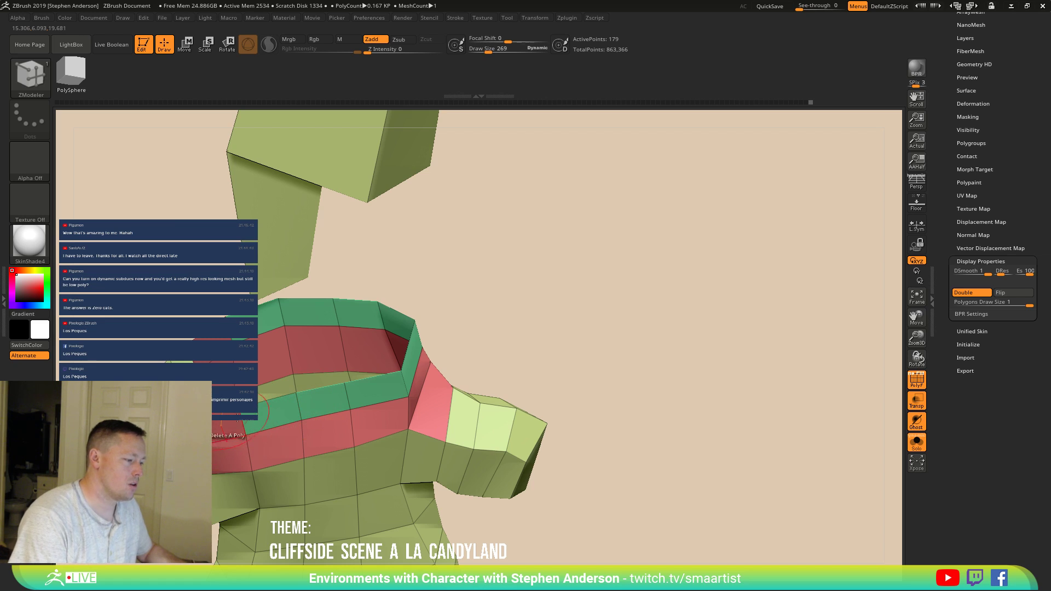
{"action": "mouse_move", "coordinate": [391, 368]}
{"action": "right_mouse_down"}
{"action": "mouse_move", "coordinate": [396, 378]}
{"action": "mouse_move", "coordinate": [389, 364]}
{"action": "right_mouse_up"}
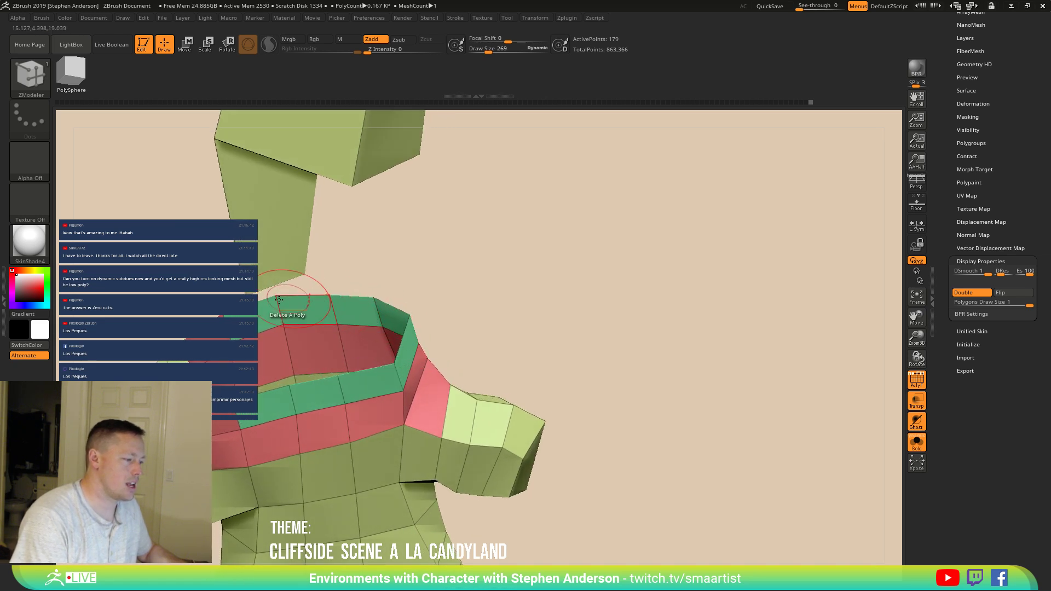
{"action": "mouse_move", "coordinate": [277, 341]}
{"action": "right_mouse_down"}
{"action": "mouse_move", "coordinate": [340, 401]}
{"action": "mouse_move", "coordinate": [304, 331]}
{"action": "mouse_move", "coordinate": [272, 370]}
{"action": "mouse_move", "coordinate": [305, 383]}
{"action": "mouse_move", "coordinate": [342, 429]}
{"action": "mouse_move", "coordinate": [319, 388]}
{"action": "mouse_move", "coordinate": [350, 285]}
{"action": "mouse_move", "coordinate": [335, 367]}
{"action": "right_mouse_up"}
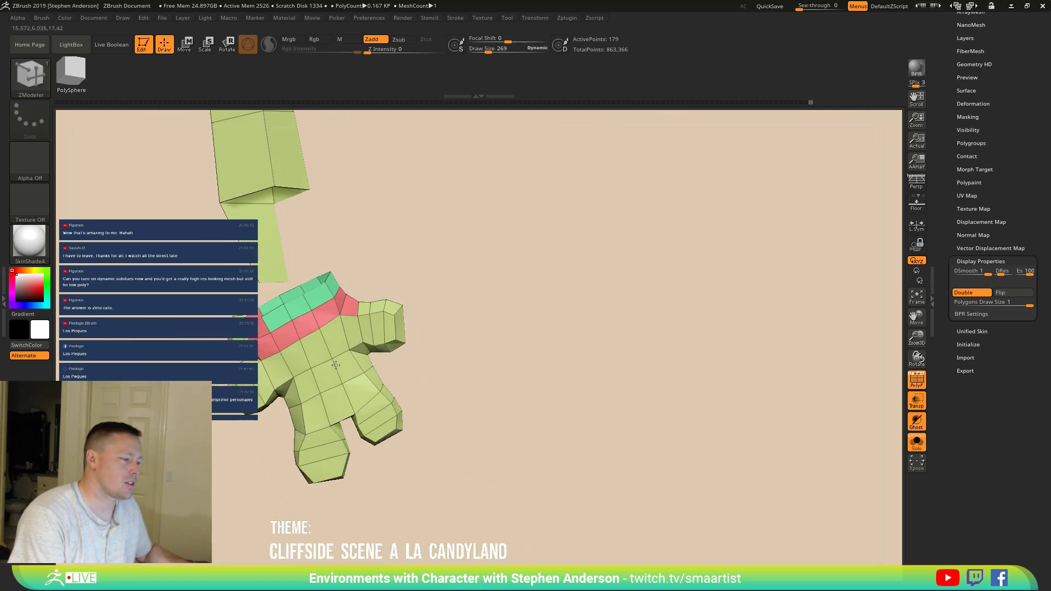
Step: Mask the whole hand, try to group it as a separate polygroup, and undo the grouping
{"action": "key", "text": "ctrl+w"}
{"action": "right_click_drag", "start_coordinate": [475, 336], "coordinate": [435, 309]}
{"action": "left_click_drag", "start_coordinate": [340, 419], "coordinate": [80, 196], "text": "ctrl"}
{"action": "left_click", "coordinate": [457, 343], "text": "ctrl"}
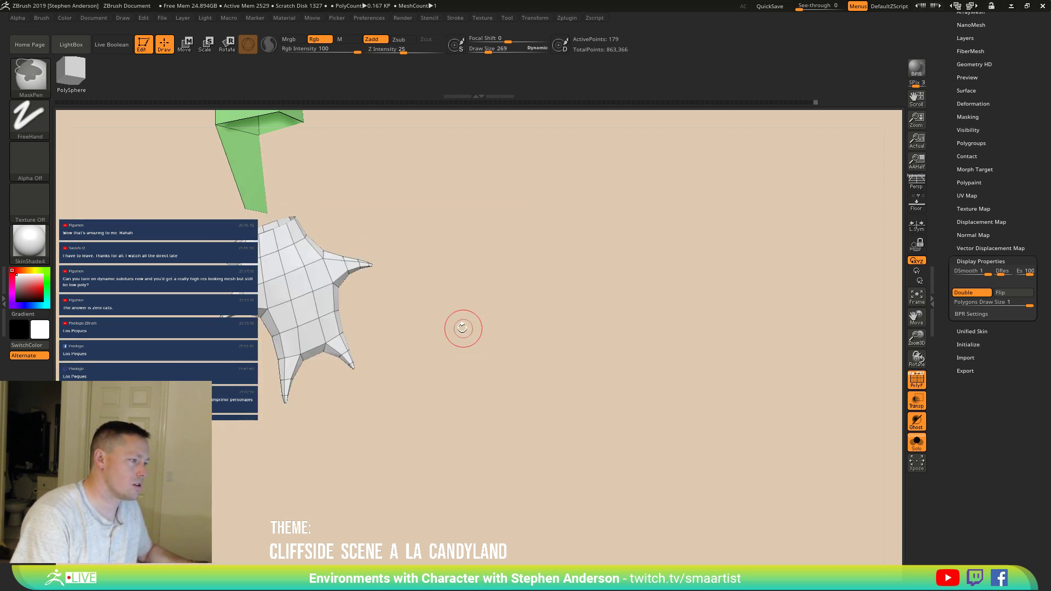
{"action": "left_click", "coordinate": [457, 312], "text": "ctrl"}
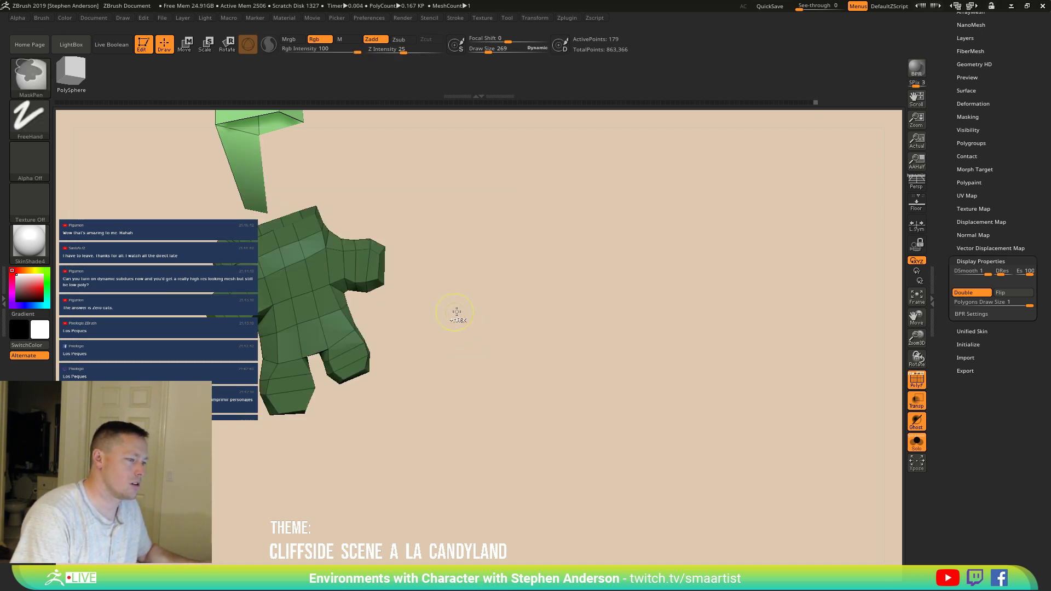
Step: Try again to turn the masked hand into its own polygroup, and undo the distorting change
{"action": "scroll", "coordinate": [1011, 137], "scroll_direction": "up", "scroll_amount": 3}
{"action": "left_click", "coordinate": [975, 100]}
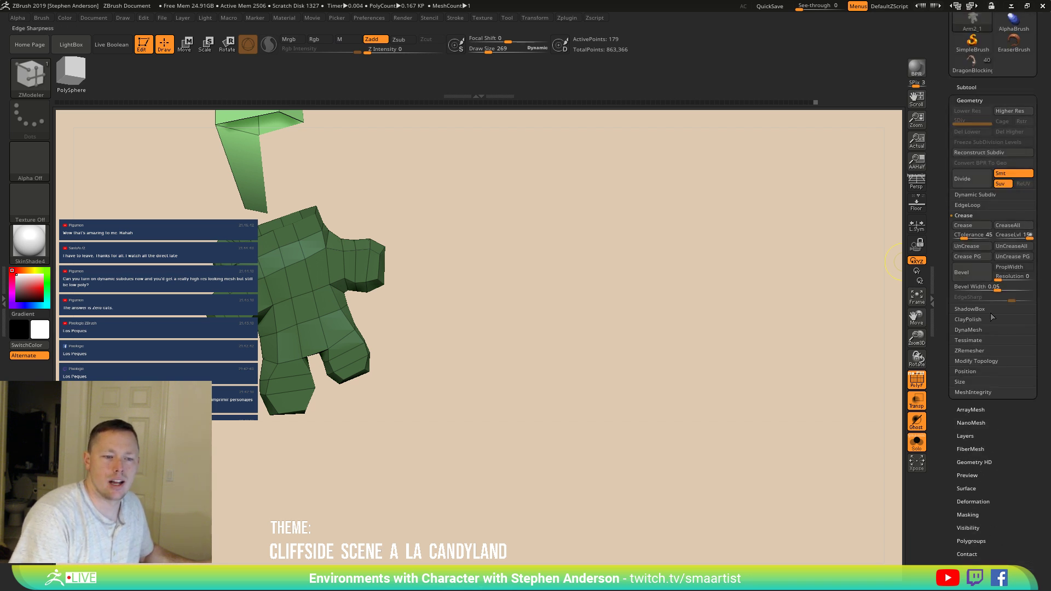
{"action": "mouse_move", "coordinate": [612, 392]}
{"action": "left_mouse_down", "text": "alt"}
{"action": "mouse_move", "coordinate": [872, 392]}
{"action": "mouse_move", "coordinate": [845, 404]}
{"action": "left_mouse_up", "text": "alt"}
{"action": "left_click", "coordinate": [858, 404], "text": "ctrl"}
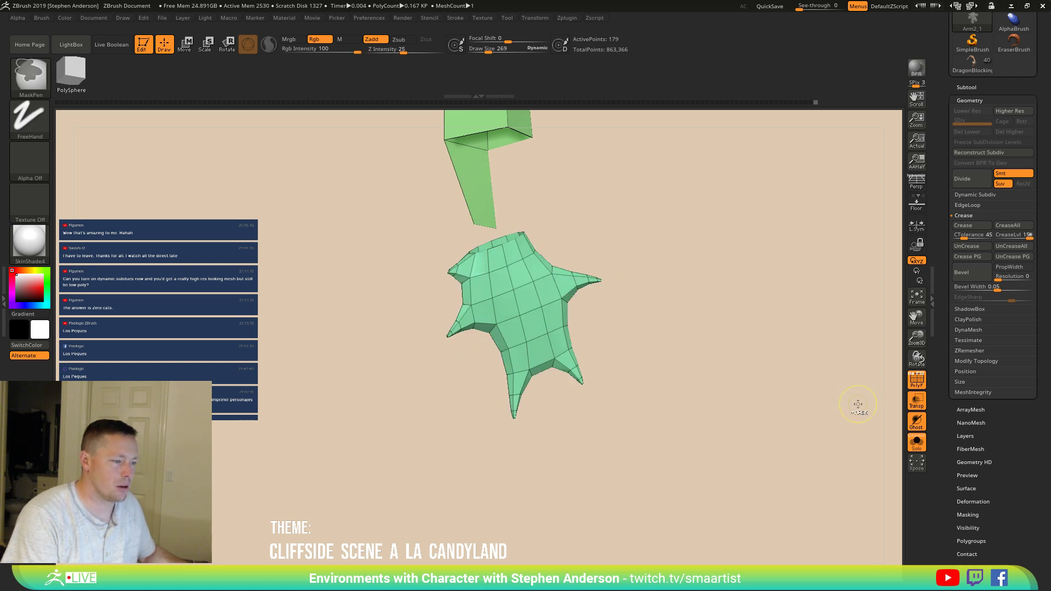
{"action": "mouse_move", "coordinate": [656, 352]}
{"action": "left_mouse_down"}
{"action": "mouse_move", "coordinate": [678, 352]}
{"action": "mouse_move", "coordinate": [654, 351]}
{"action": "left_mouse_up"}
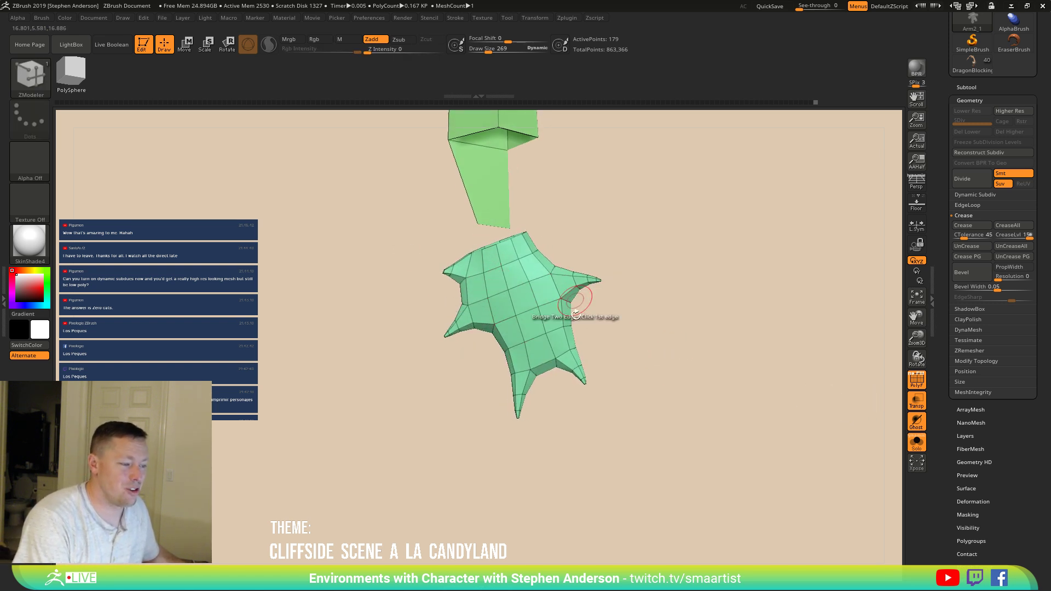
{"action": "key", "text": "ctrl+z"}
{"action": "key", "text": "ctrl+z"}
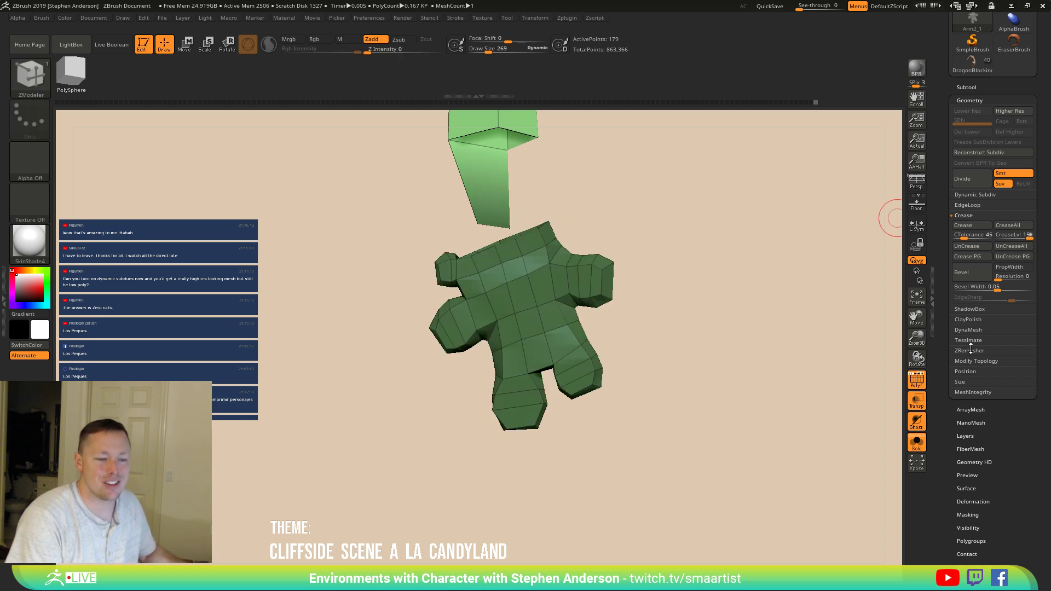
Step: Turn off the Group Masked polish, assign the masked hand its own polygroup, and clear the mask
{"action": "left_click_drag", "start_coordinate": [586, 205], "coordinate": [563, 217]}
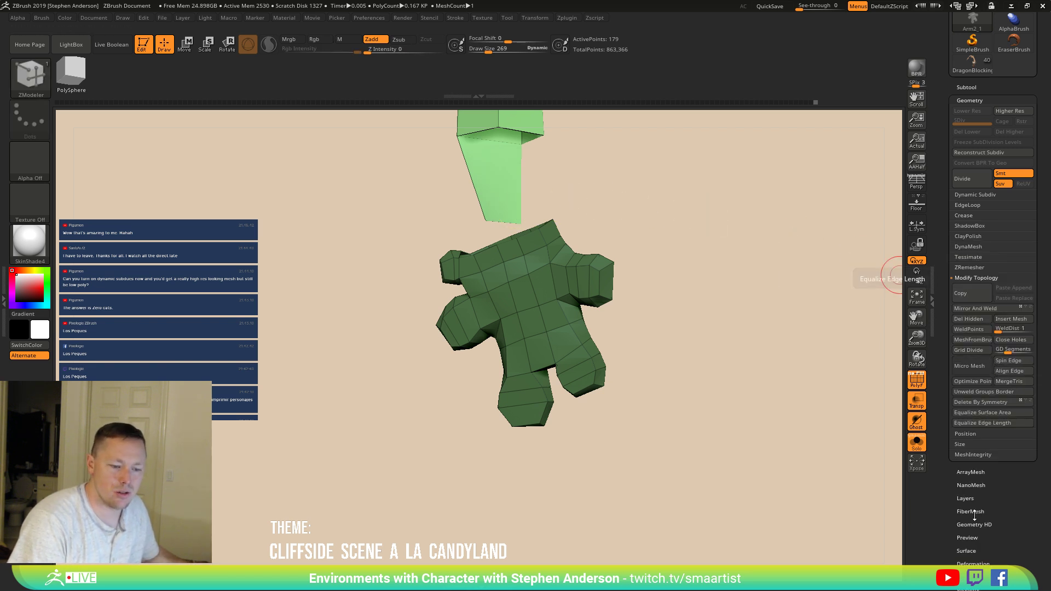
{"action": "left_click", "coordinate": [986, 363]}
{"action": "left_click", "coordinate": [981, 536]}
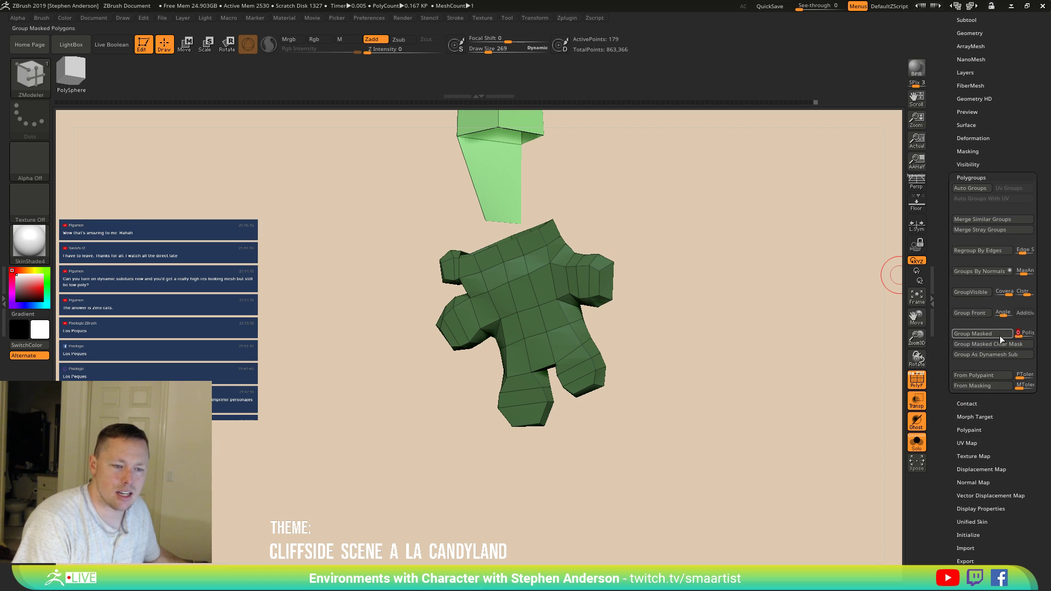
{"action": "left_click", "coordinate": [982, 335]}
{"action": "mouse_move", "coordinate": [633, 300]}
{"action": "left_mouse_down"}
{"action": "mouse_move", "coordinate": [650, 221]}
{"action": "mouse_move", "coordinate": [615, 343]}
{"action": "mouse_move", "coordinate": [572, 323]}
{"action": "mouse_move", "coordinate": [544, 329]}
{"action": "mouse_move", "coordinate": [659, 347]}
{"action": "mouse_move", "coordinate": [645, 336]}
{"action": "mouse_move", "coordinate": [659, 352]}
{"action": "mouse_move", "coordinate": [567, 325]}
{"action": "mouse_move", "coordinate": [569, 371]}
{"action": "mouse_move", "coordinate": [507, 312]}
{"action": "mouse_move", "coordinate": [623, 339]}
{"action": "left_mouse_up"}
Step: Delete the loose flap polygon hanging from the lower end of the forearm
{"action": "right_click_drag", "start_coordinate": [627, 374], "coordinate": [571, 275]}
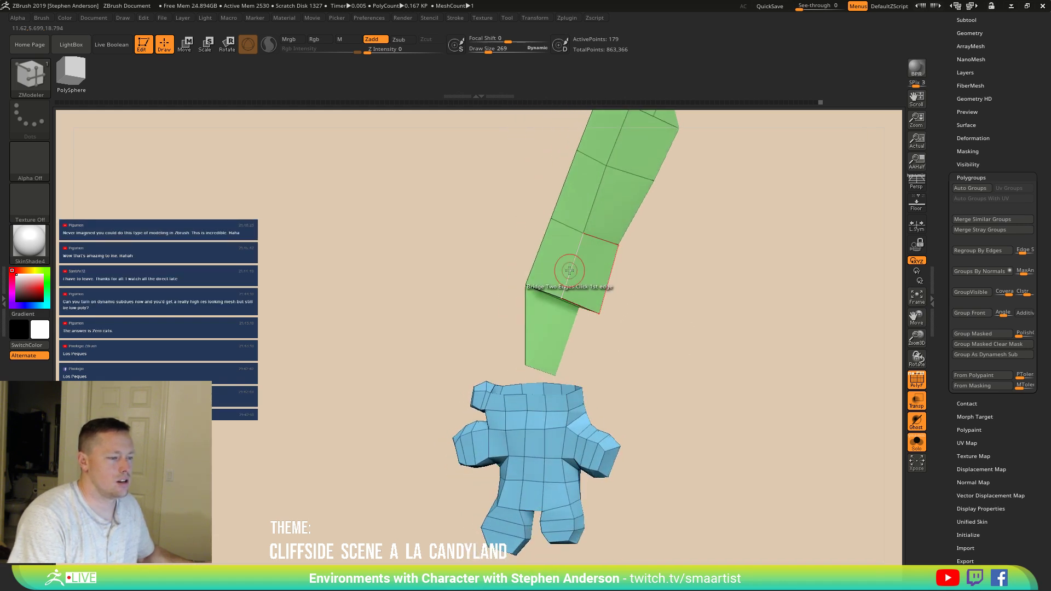
{"action": "key", "text": "space"}
{"action": "right_click_drag", "start_coordinate": [679, 265], "coordinate": [563, 335]}
{"action": "left_click", "coordinate": [559, 335]}
{"action": "right_click_drag", "start_coordinate": [629, 288], "coordinate": [569, 284]}
Step: Insert a single edge loop around the forearm near its open wrist end
{"action": "key", "text": "space"}
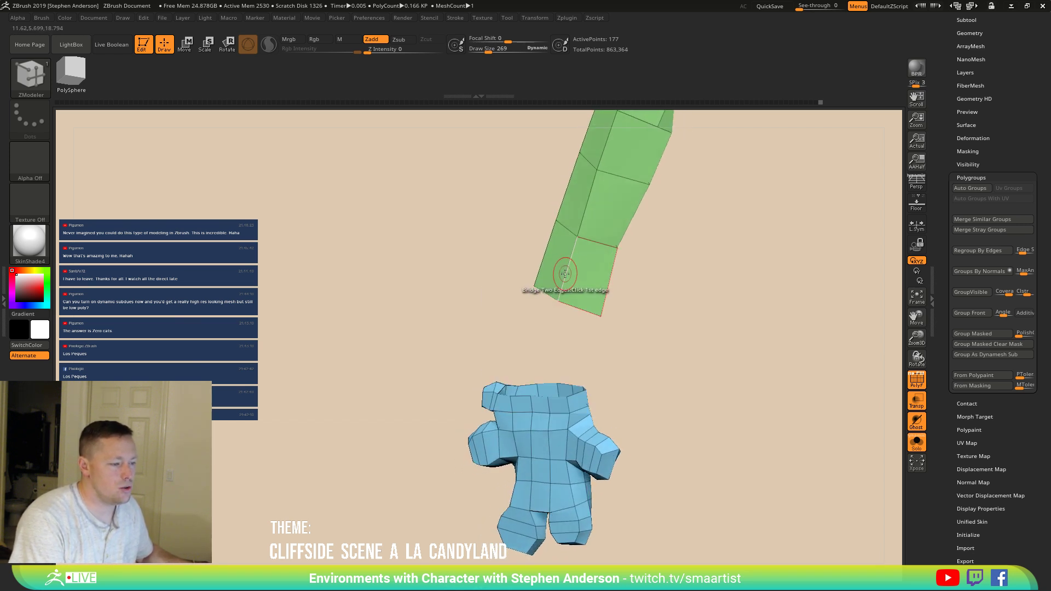
{"action": "key", "text": "space"}
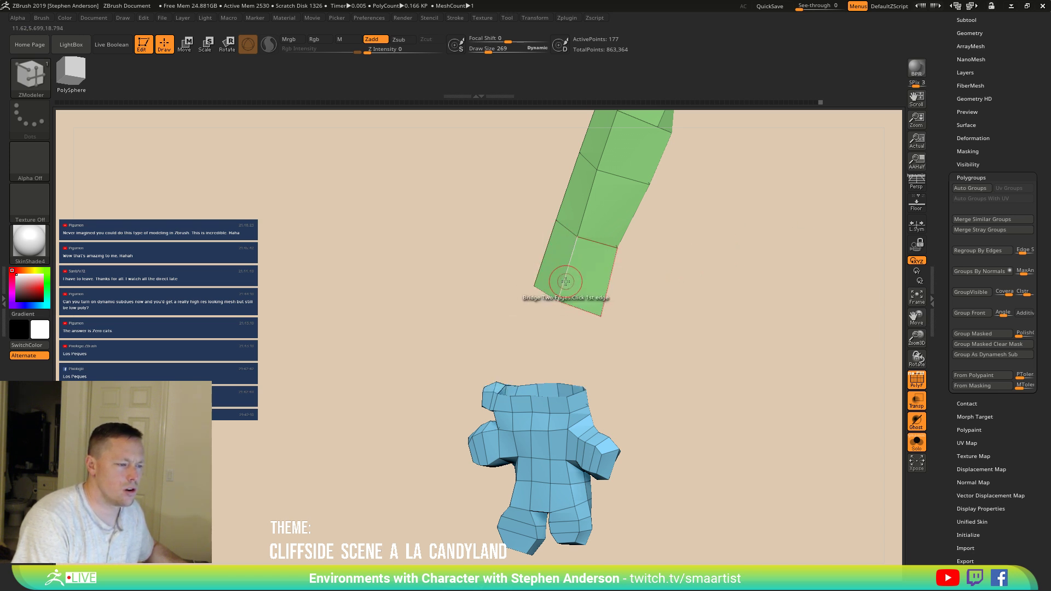
{"action": "key", "text": "space"}
{"action": "left_click", "coordinate": [550, 294]}
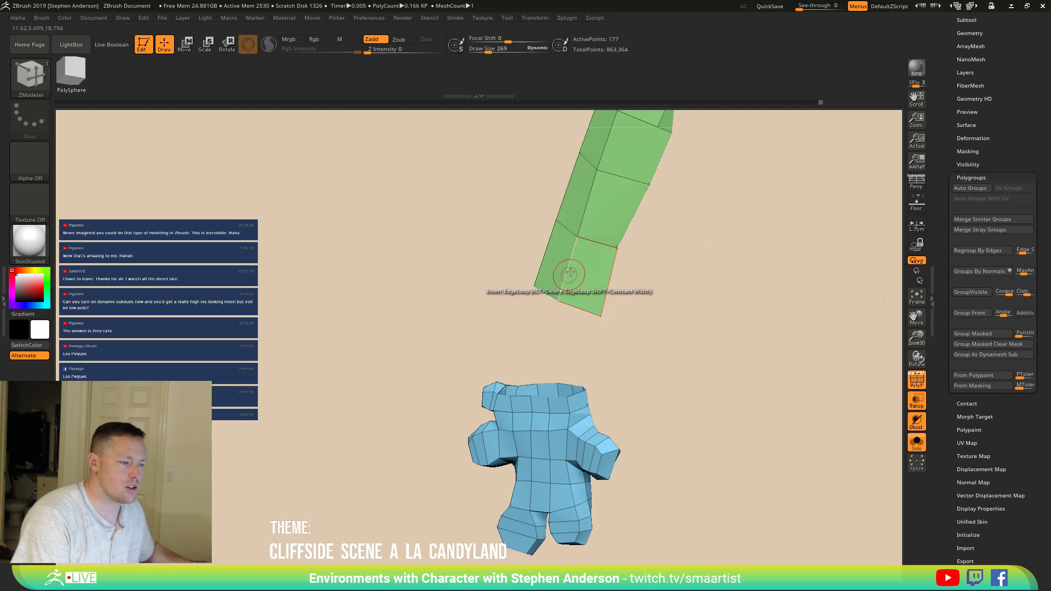
{"action": "left_click", "coordinate": [590, 276]}
{"action": "right_click_drag", "start_coordinate": [590, 276], "coordinate": [601, 281]}
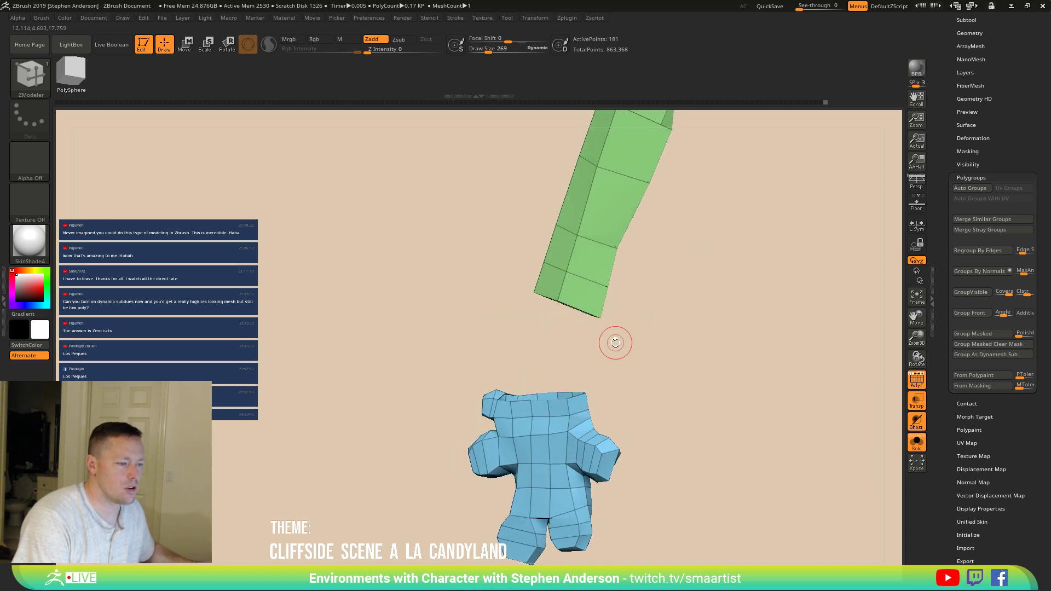
Step: Mask the open end of the forearm and invert the mask so only that end stays editable
{"action": "left_click_drag", "start_coordinate": [576, 310], "coordinate": [575, 312], "text": "ctrl"}
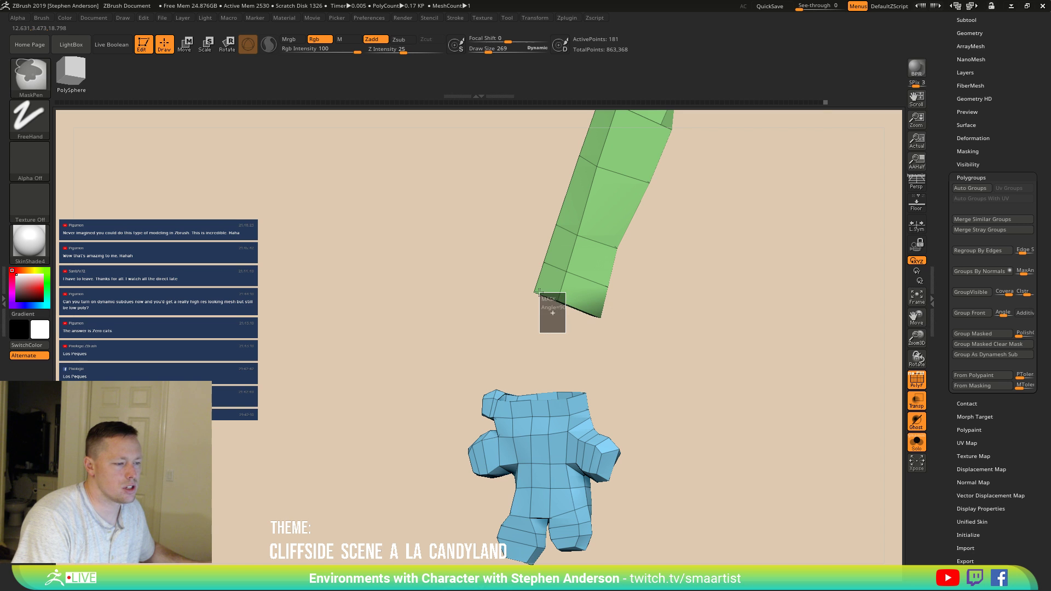
{"action": "left_click_drag", "start_coordinate": [519, 286], "coordinate": [519, 287], "text": "ctrl"}
{"action": "right_click_drag", "start_coordinate": [534, 306], "coordinate": [588, 323]}
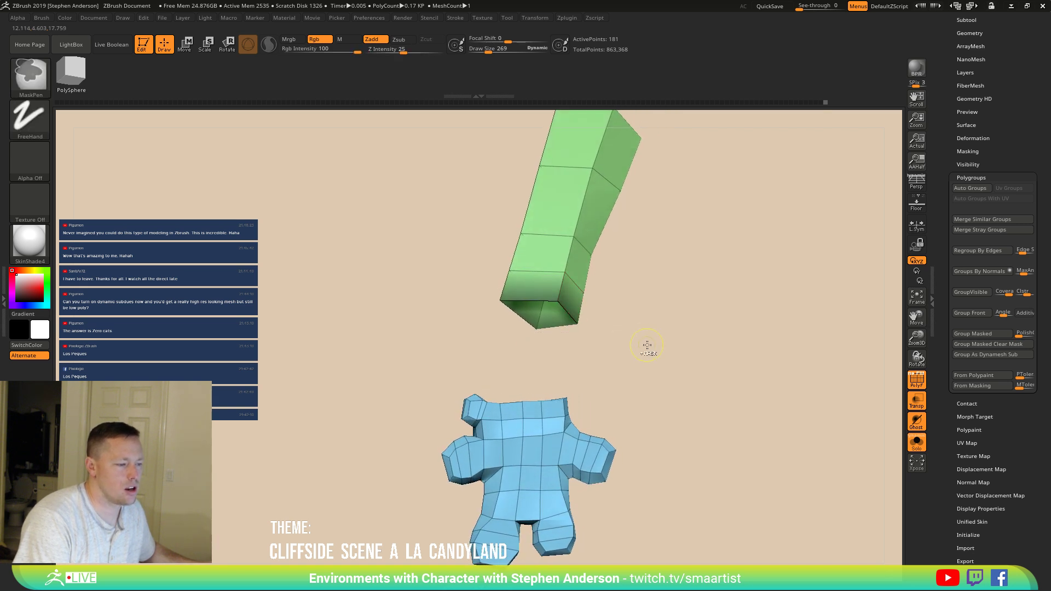
{"action": "left_click", "coordinate": [654, 349], "text": "ctrl"}
{"action": "right_click_drag", "start_coordinate": [650, 306], "coordinate": [628, 324]}
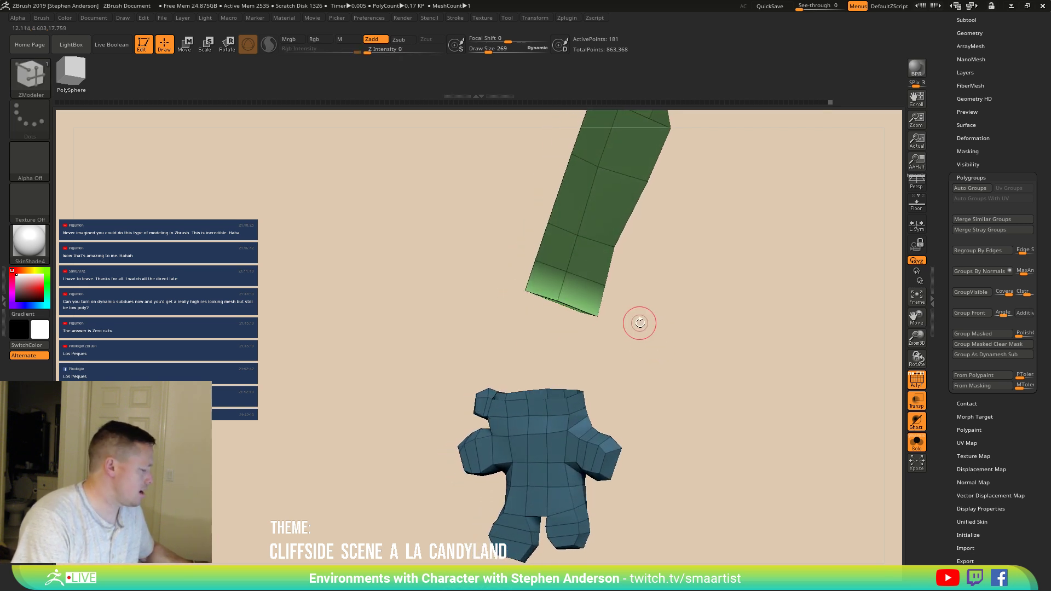
Step: Center the Move gizmo on the unmasked forearm end, move that end down to the hand's wrist, and return to drawing
{"action": "key", "text": "w"}
{"action": "left_click_drag", "start_coordinate": [649, 296], "coordinate": [630, 363]}
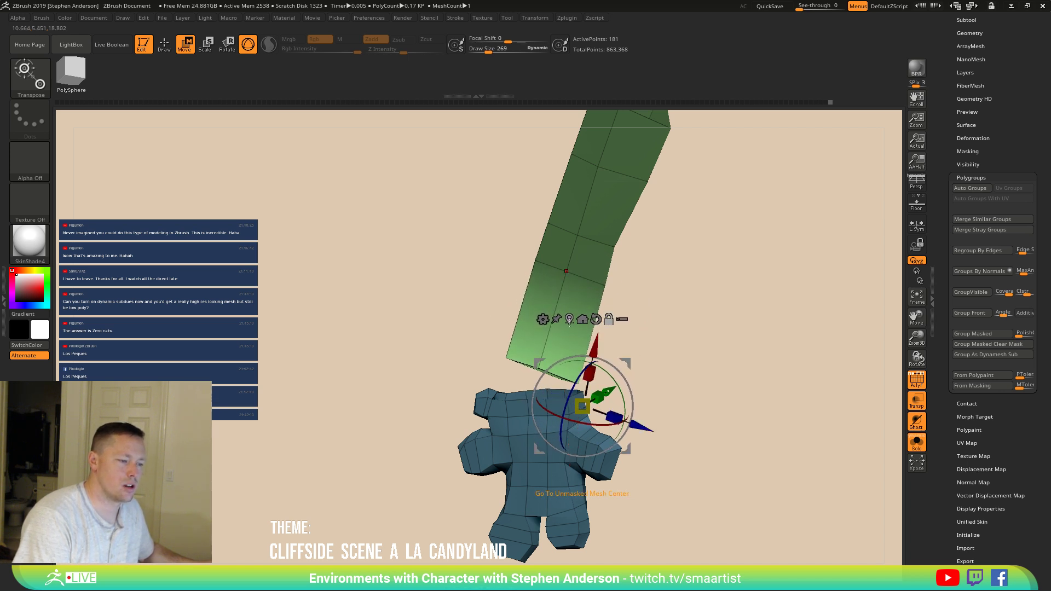
{"action": "left_click", "coordinate": [583, 319]}
{"action": "left_click_drag", "start_coordinate": [542, 370], "coordinate": [527, 369]}
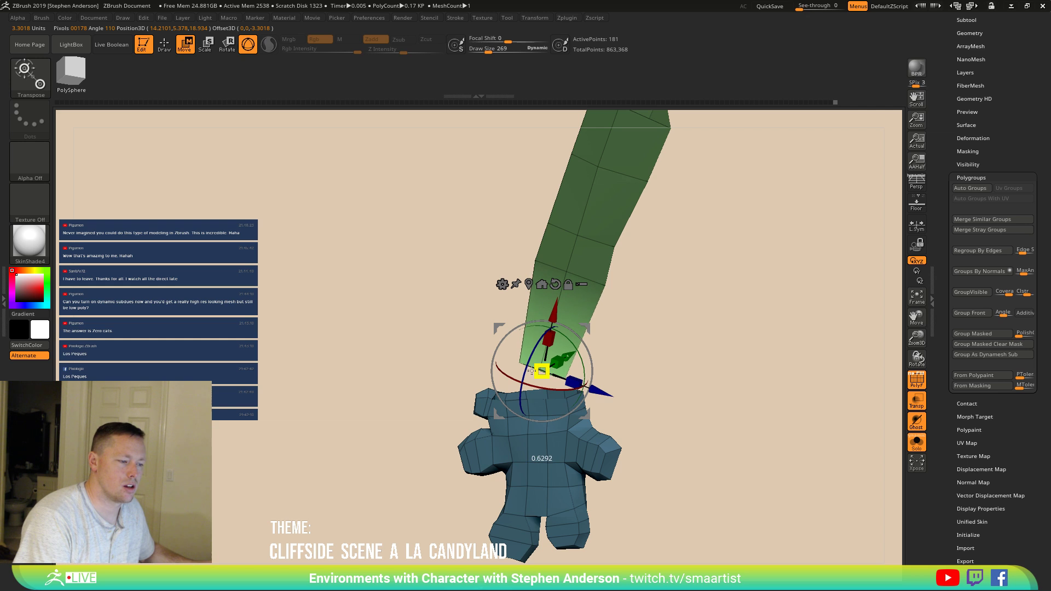
{"action": "left_click_drag", "start_coordinate": [641, 356], "coordinate": [723, 450]}
{"action": "mouse_move", "coordinate": [682, 393]}
{"action": "right_mouse_down", "text": "alt"}
{"action": "mouse_move", "coordinate": [608, 389]}
{"action": "mouse_move", "coordinate": [648, 389]}
{"action": "mouse_move", "coordinate": [589, 359]}
{"action": "mouse_move", "coordinate": [608, 342]}
{"action": "mouse_move", "coordinate": [569, 363]}
{"action": "mouse_move", "coordinate": [536, 351]}
{"action": "right_mouse_up", "text": "alt"}
{"action": "key", "text": "q"}
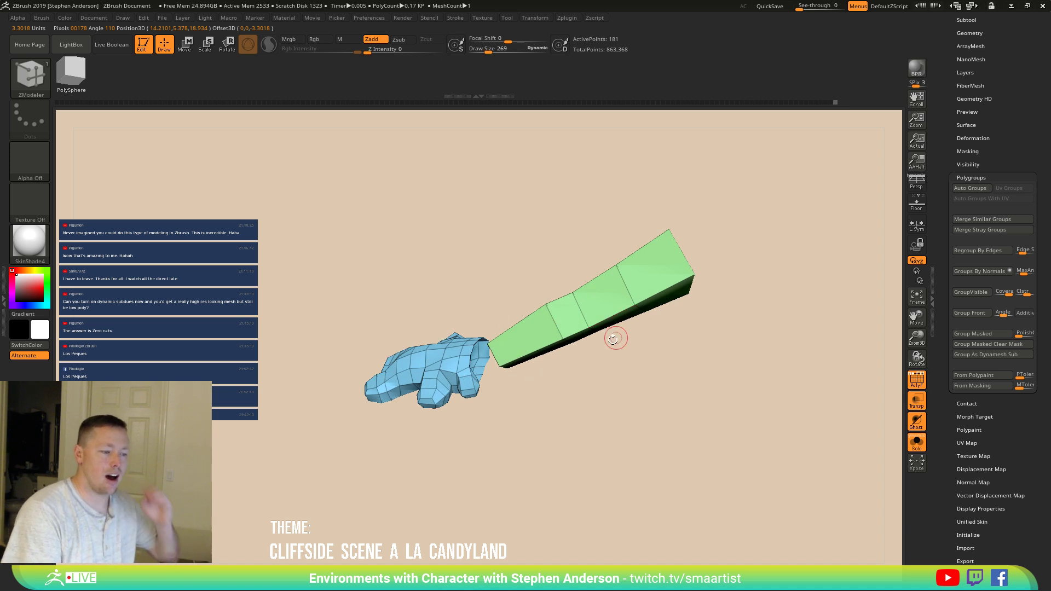
Step: Switch to the Move brush, nudge the forearm's edge loop, and check the forearm's alignment with the hand
{"action": "mouse_move", "coordinate": [579, 311]}
{"action": "right_mouse_down"}
{"action": "mouse_move", "coordinate": [612, 399]}
{"action": "mouse_move", "coordinate": [558, 344]}
{"action": "mouse_move", "coordinate": [557, 364]}
{"action": "mouse_move", "coordinate": [580, 383]}
{"action": "mouse_move", "coordinate": [572, 390]}
{"action": "mouse_move", "coordinate": [553, 371]}
{"action": "right_mouse_up"}
{"action": "key", "text": "b"}
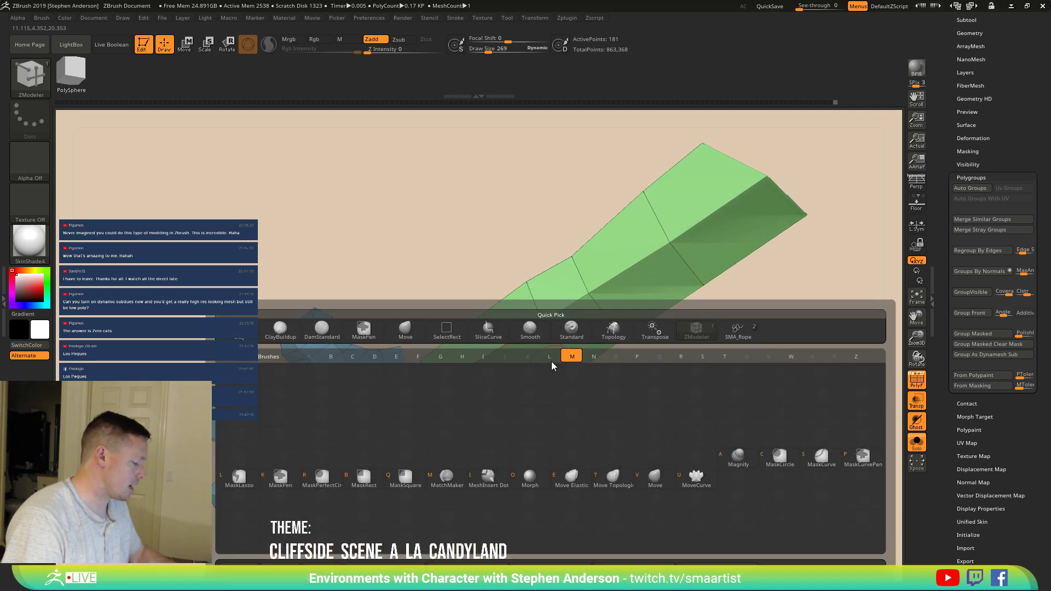
{"action": "key", "text": "m"}
{"action": "key", "text": "v"}
{"action": "left_click_drag", "start_coordinate": [523, 265], "coordinate": [527, 264]}
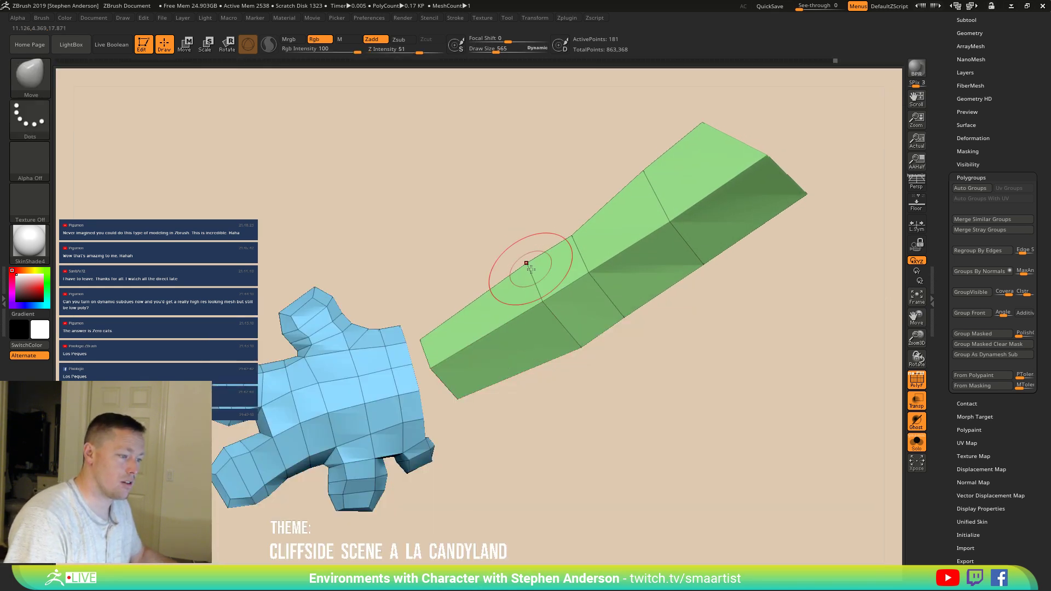
{"action": "right_click_drag", "start_coordinate": [583, 349], "coordinate": [624, 323]}
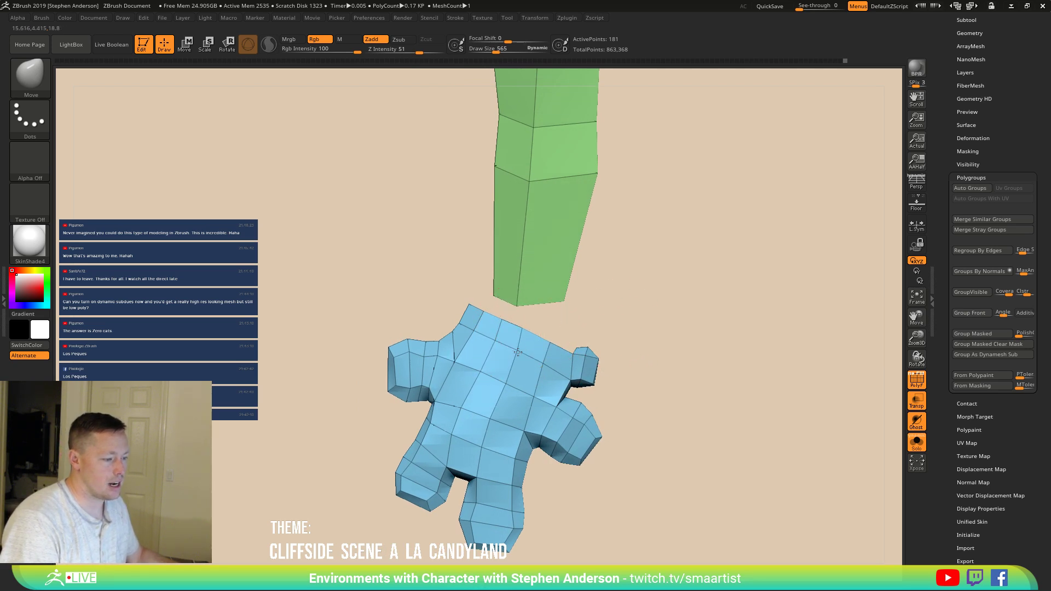
{"action": "right_click_drag", "start_coordinate": [521, 350], "coordinate": [525, 311]}
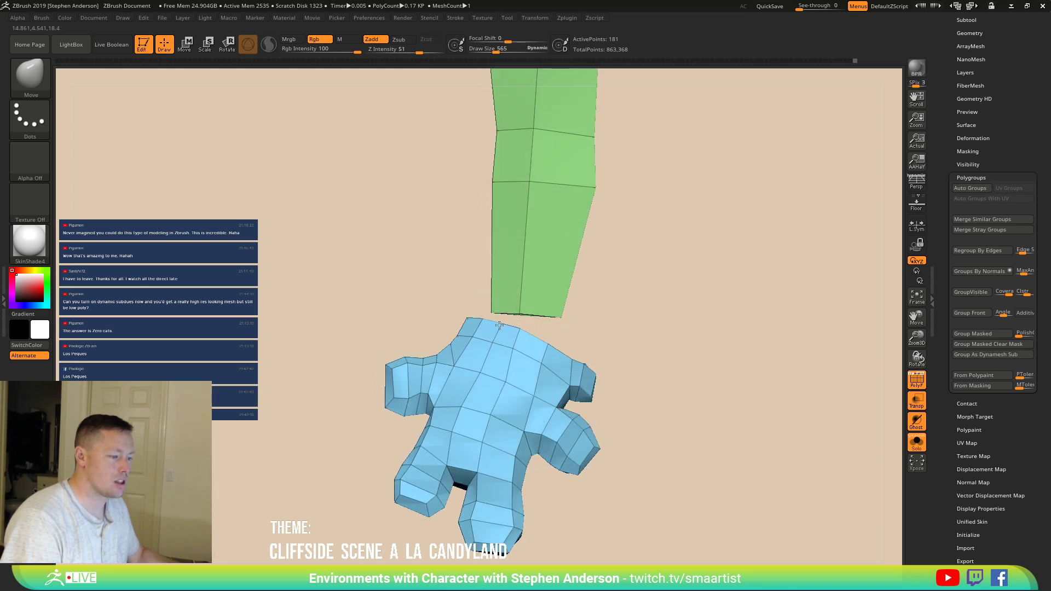
{"action": "mouse_move", "coordinate": [509, 368]}
{"action": "right_mouse_down"}
{"action": "mouse_move", "coordinate": [513, 347]}
{"action": "mouse_move", "coordinate": [565, 311]}
{"action": "right_mouse_up"}
{"action": "key", "text": "ctrl"}
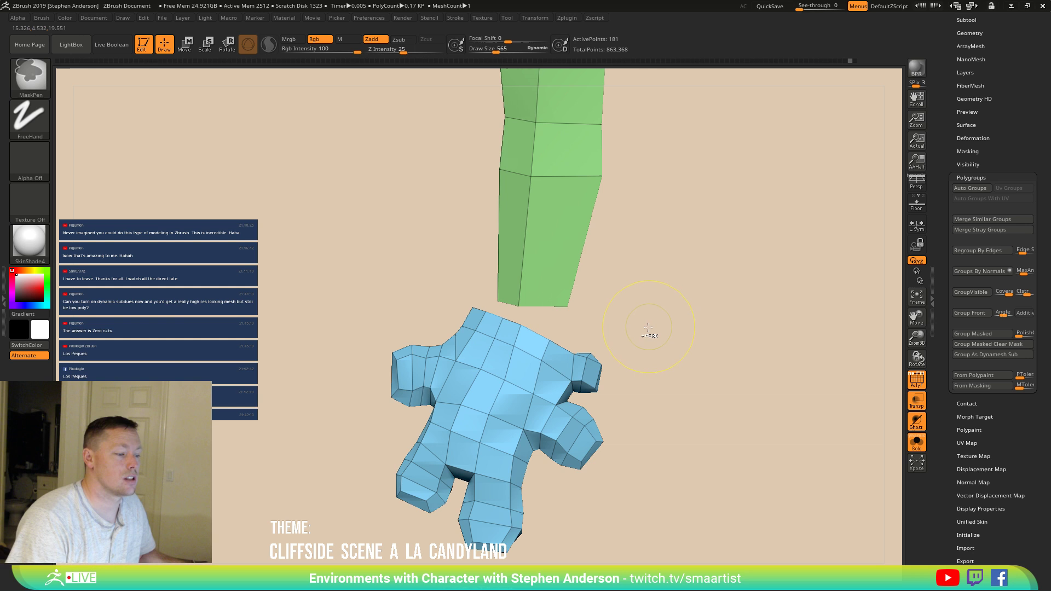
{"action": "right_click_drag", "start_coordinate": [651, 319], "coordinate": [668, 281]}
Step: Switch to the ZModeler brush and bevel the forearm's lengthwise center edge with EdgeLoop Complete into a narrow strip
{"action": "key", "text": "b"}
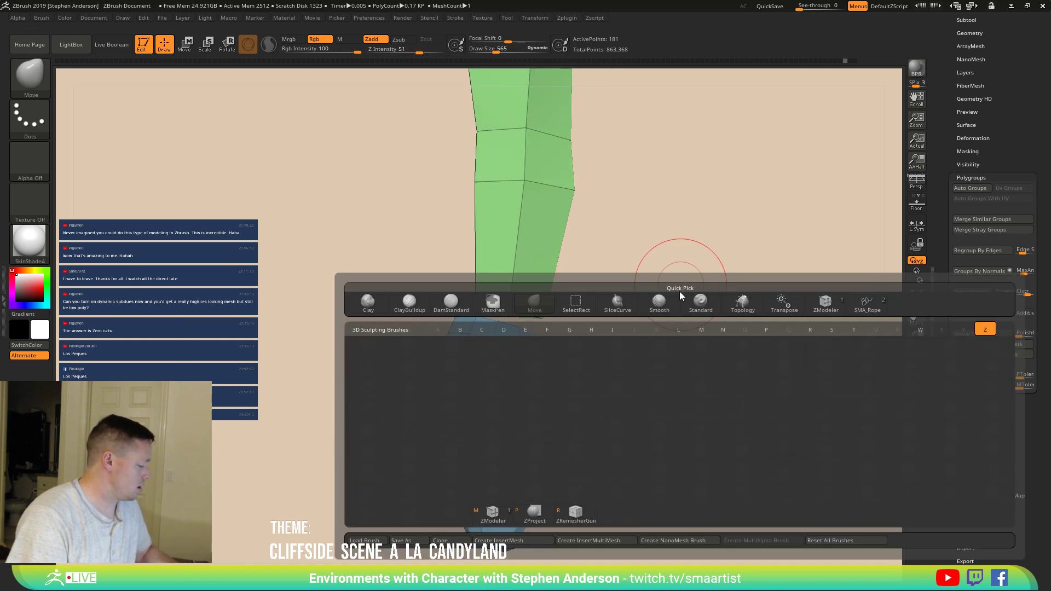
{"action": "key", "text": "z"}
{"action": "key", "text": "m"}
{"action": "key", "text": "space"}
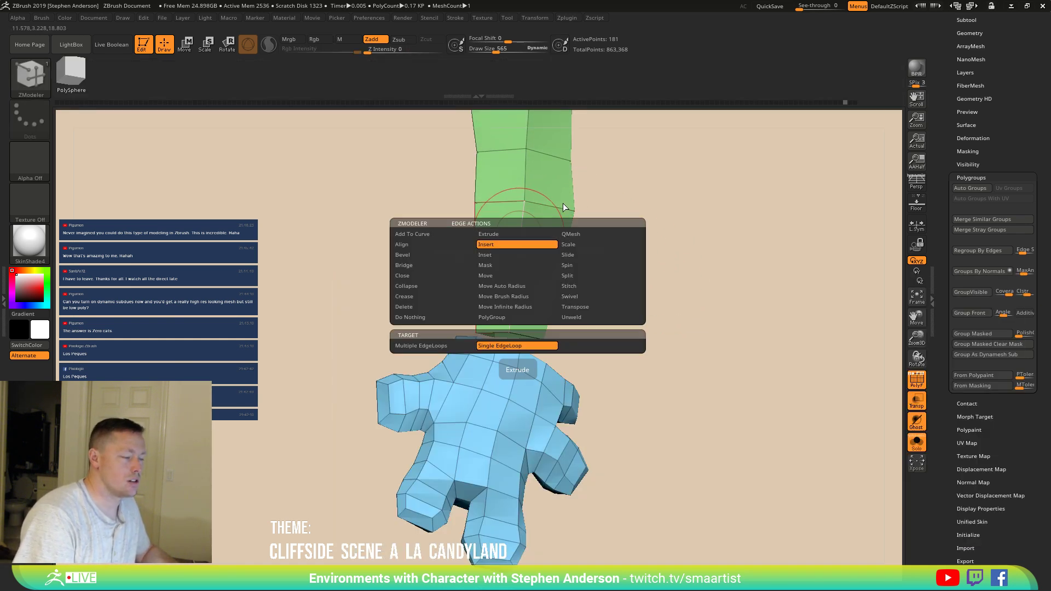
{"action": "left_click", "coordinate": [420, 254]}
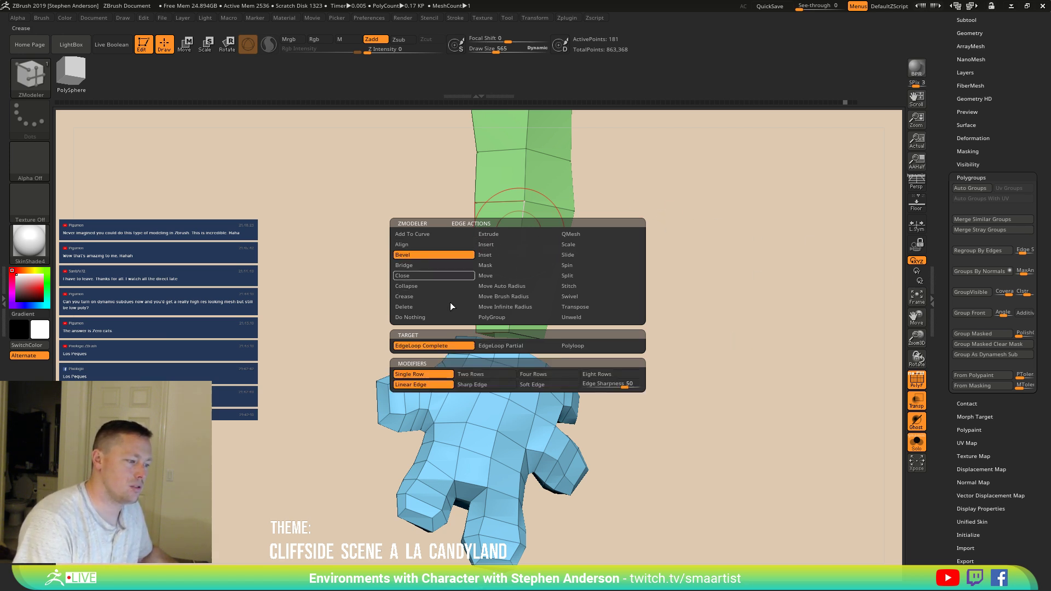
{"action": "left_click_drag", "start_coordinate": [521, 230], "coordinate": [532, 311]}
{"action": "right_click_drag", "start_coordinate": [532, 311], "coordinate": [531, 352]}
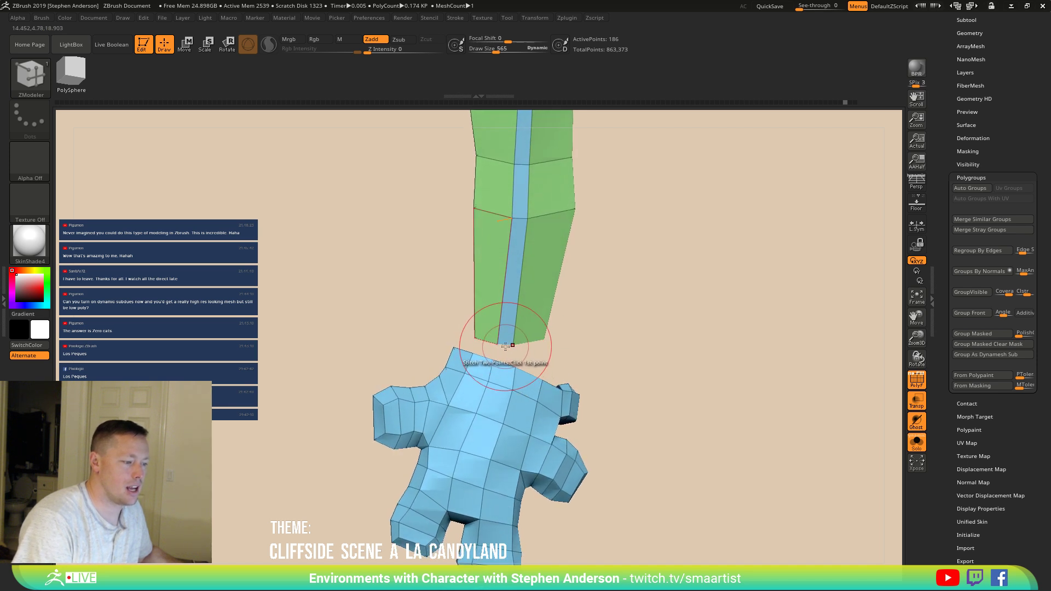
Step: Set the edge action to Bridge with the Edges target and bridge the forearm strip's end edge to the facing wrist edge
{"action": "key", "text": "space"}
{"action": "left_click", "coordinate": [409, 342]}
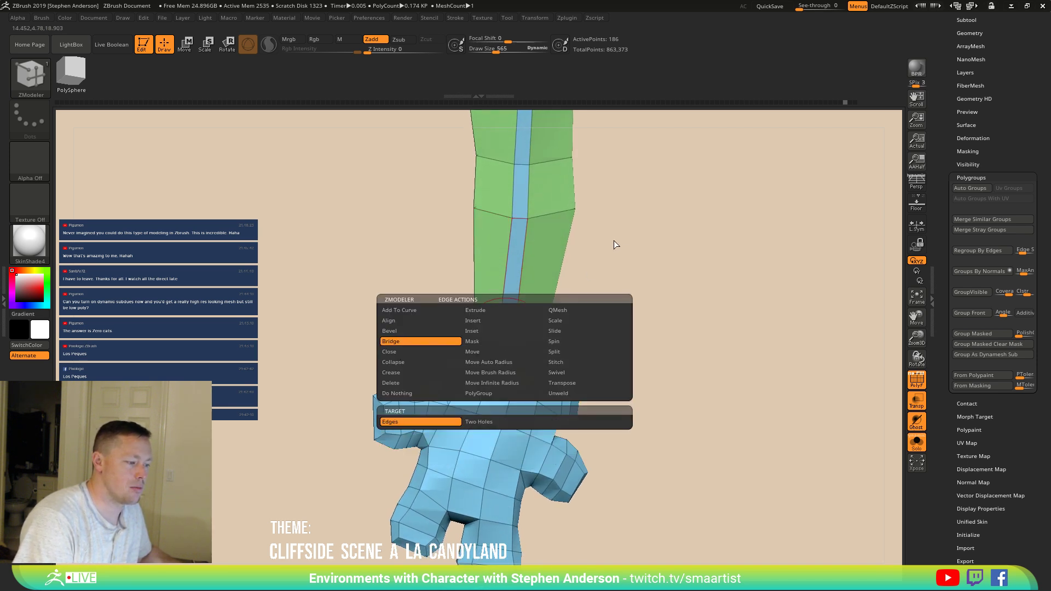
{"action": "left_click", "coordinate": [506, 345]}
{"action": "left_click", "coordinate": [505, 362]}
Step: Mask the hand's polygroup so only the forearm stays editable, and return to drawing
{"action": "mouse_move", "coordinate": [548, 362]}
{"action": "left_mouse_down"}
{"action": "mouse_move", "coordinate": [584, 357]}
{"action": "mouse_move", "coordinate": [540, 322]}
{"action": "mouse_move", "coordinate": [553, 331]}
{"action": "mouse_move", "coordinate": [535, 283]}
{"action": "mouse_move", "coordinate": [559, 406]}
{"action": "mouse_move", "coordinate": [572, 352]}
{"action": "left_mouse_up"}
{"action": "key", "text": "ctrl"}
{"action": "key", "text": "w"}
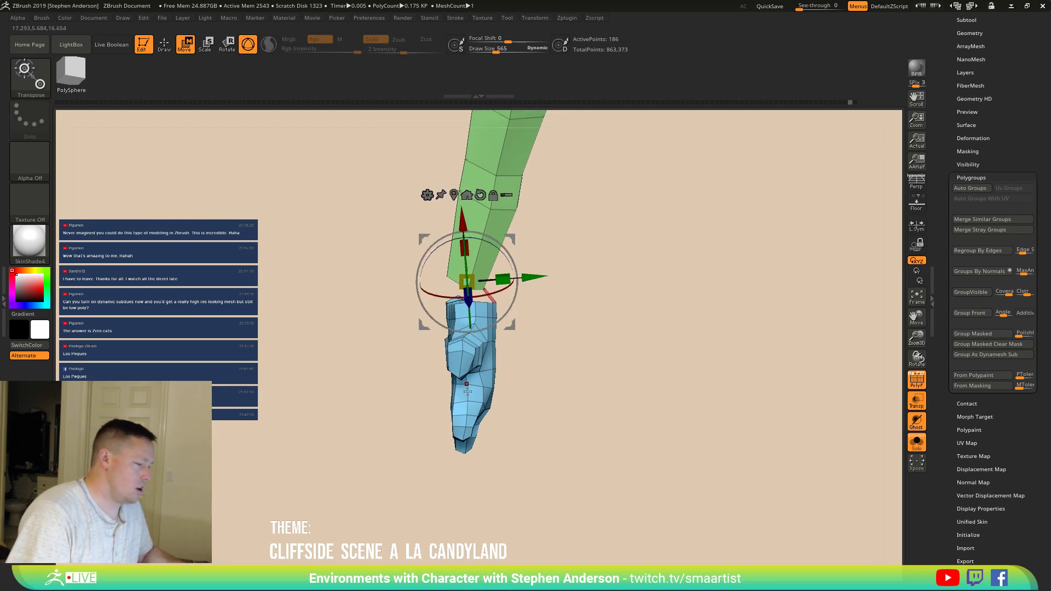
{"action": "left_click", "coordinate": [471, 405], "text": "ctrl"}
{"action": "left_click", "coordinate": [637, 349], "text": "ctrl"}
{"action": "key", "text": "q"}
{"action": "key", "text": "w"}
{"action": "mouse_move", "coordinate": [577, 317]}
{"action": "right_mouse_down"}
{"action": "mouse_move", "coordinate": [575, 307]}
{"action": "mouse_move", "coordinate": [572, 363]}
{"action": "right_mouse_up"}
{"action": "key", "text": "q"}
{"action": "right_click_drag", "start_coordinate": [614, 230], "coordinate": [581, 459], "text": "alt"}
Step: Widen the forearm's narrow center strip with the Move brush, working from its upper end down toward the wrist
{"action": "key", "text": "b"}
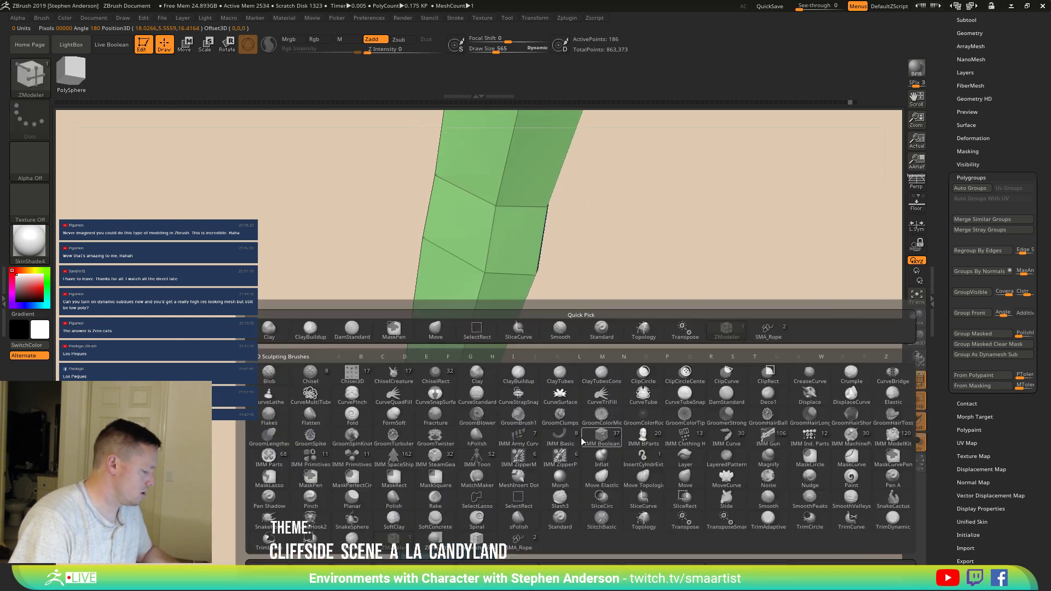
{"action": "key", "text": "m"}
{"action": "key", "text": "v"}
{"action": "right_click_drag", "start_coordinate": [522, 347], "coordinate": [521, 334]}
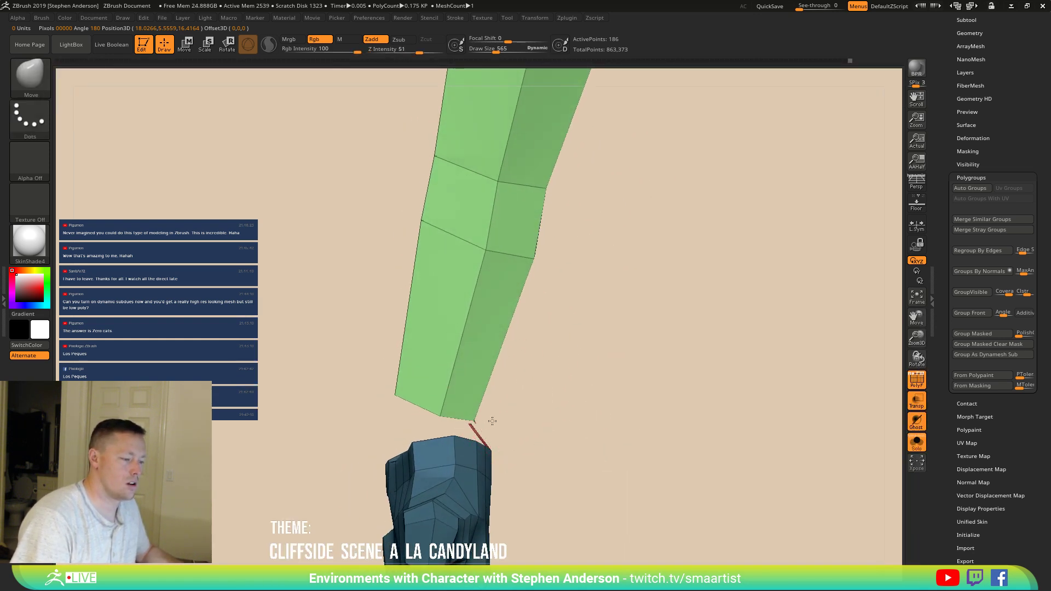
{"action": "right_click_drag", "start_coordinate": [549, 401], "coordinate": [501, 378]}
{"action": "right_click_drag", "start_coordinate": [501, 378], "coordinate": [461, 335]}
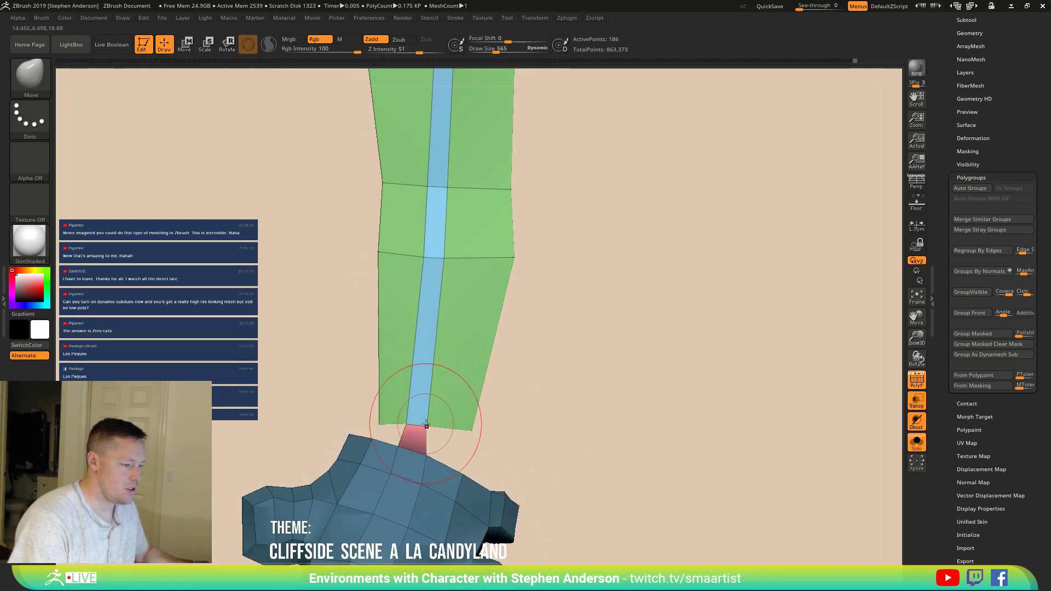
{"action": "right_click_drag", "start_coordinate": [389, 416], "coordinate": [580, 309]}
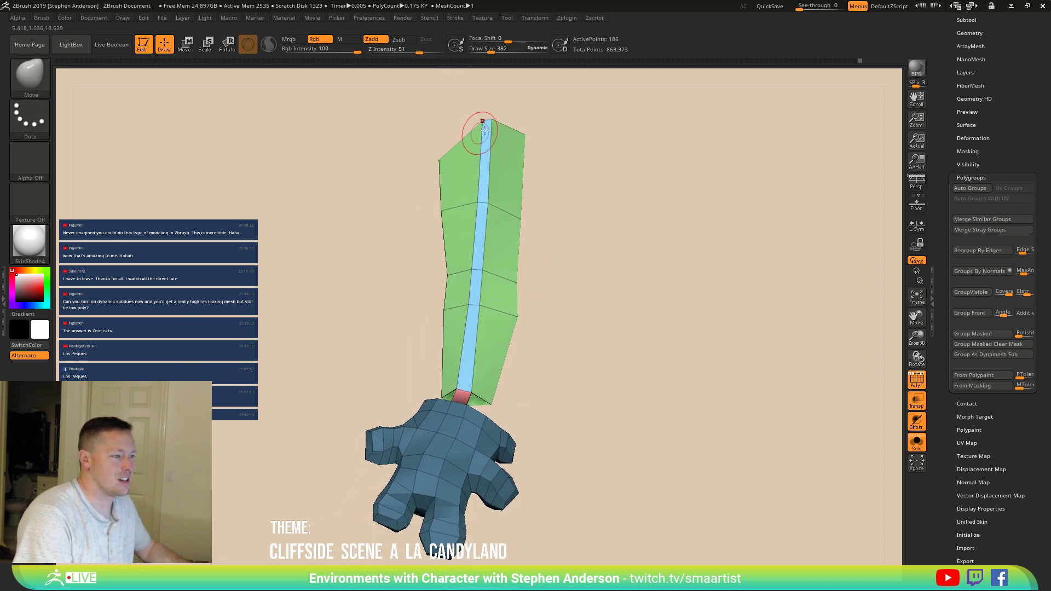
{"action": "left_click_drag", "start_coordinate": [481, 120], "coordinate": [458, 122]}
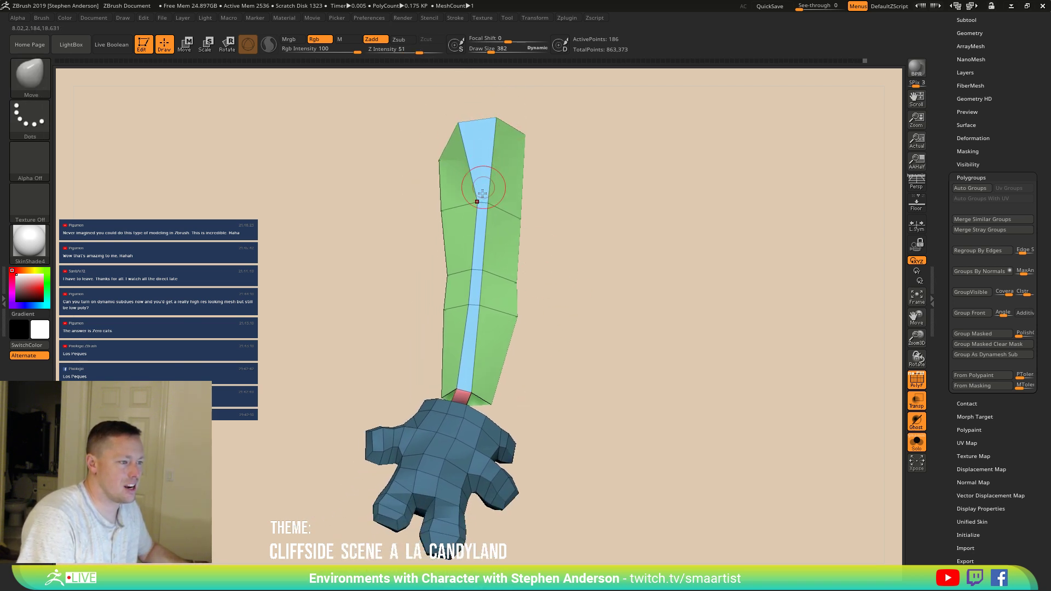
{"action": "left_click_drag", "start_coordinate": [484, 187], "coordinate": [467, 187]}
{"action": "mouse_move", "coordinate": [479, 209]}
{"action": "right_mouse_down"}
{"action": "mouse_move", "coordinate": [509, 213]}
{"action": "mouse_move", "coordinate": [499, 205]}
{"action": "right_mouse_up"}
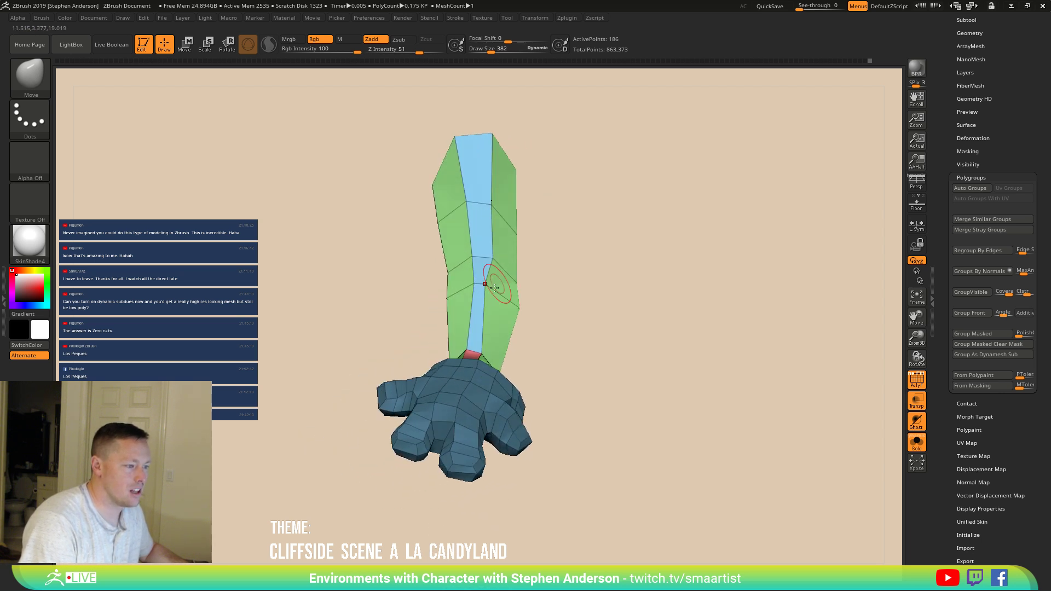
{"action": "right_click_drag", "start_coordinate": [497, 290], "coordinate": [584, 345]}
Step: Check the forearm's shape with the polyframe hidden, clear the hand's mask, and show the polyframe again
{"action": "key", "text": "shift+f"}
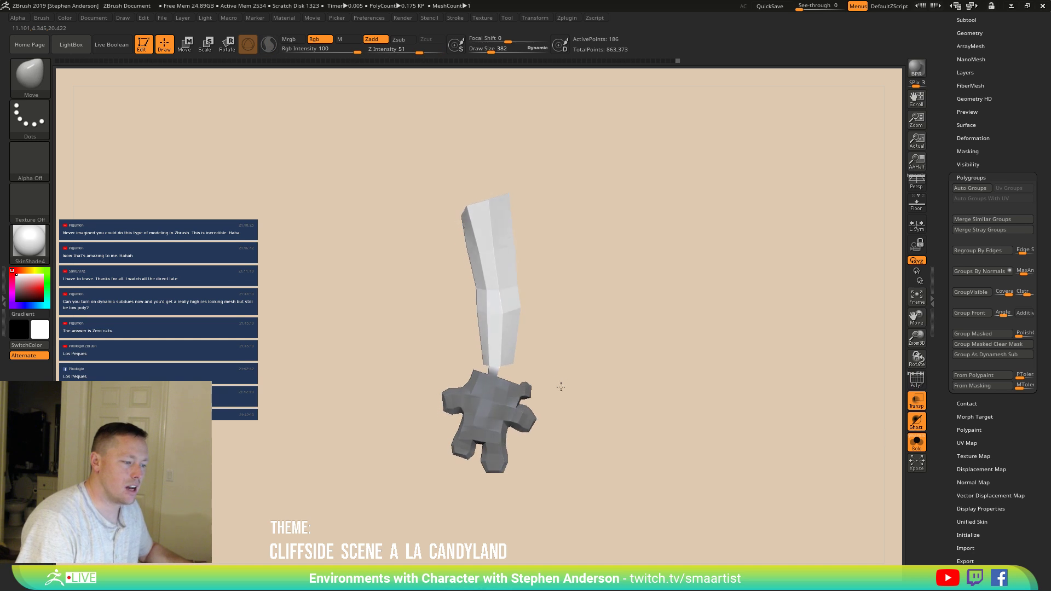
{"action": "right_click_drag", "start_coordinate": [562, 387], "coordinate": [593, 429], "text": "ctrl"}
{"action": "left_click_drag", "start_coordinate": [661, 446], "coordinate": [639, 365], "text": "ctrl"}
{"action": "right_click_drag", "start_coordinate": [591, 396], "coordinate": [558, 388], "text": "alt"}
{"action": "key", "text": "shift+f"}
Step: Switch to the ZModeler brush and insert a Single EdgeLoop lengthwise along the forearm's side panel
{"action": "key", "text": "b"}
{"action": "key", "text": "z"}
{"action": "key", "text": "m"}
{"action": "key", "text": "space"}
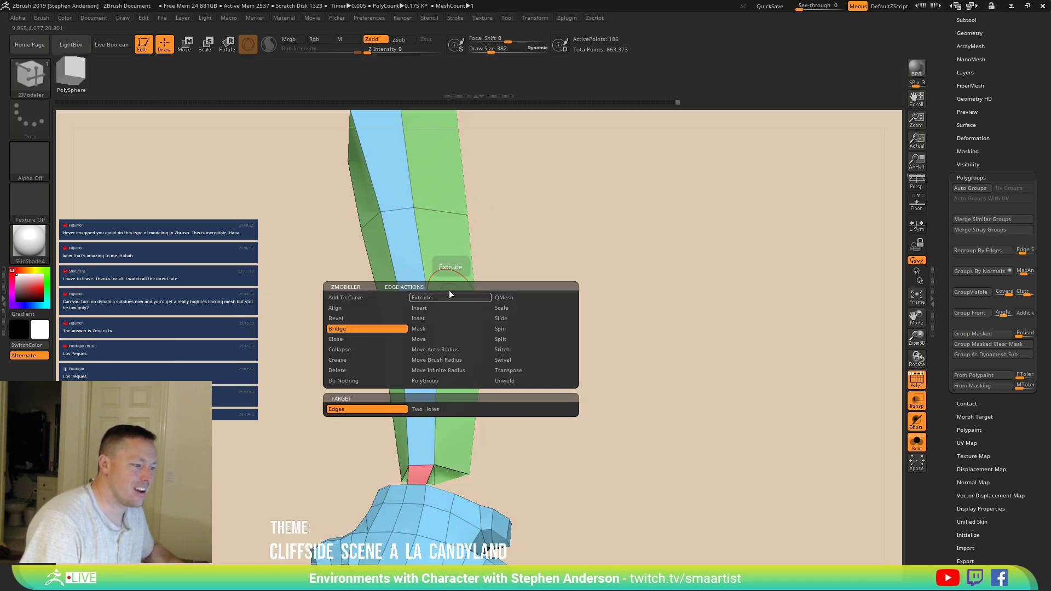
{"action": "left_click", "coordinate": [430, 309]}
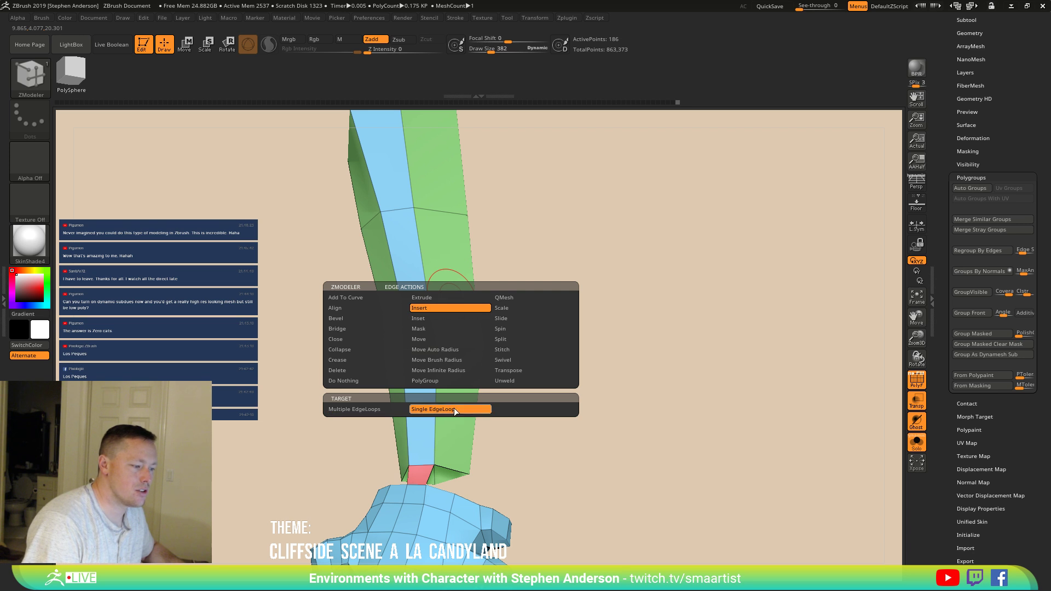
{"action": "left_click", "coordinate": [465, 346]}
{"action": "right_click_drag", "start_coordinate": [464, 347], "coordinate": [460, 425]}
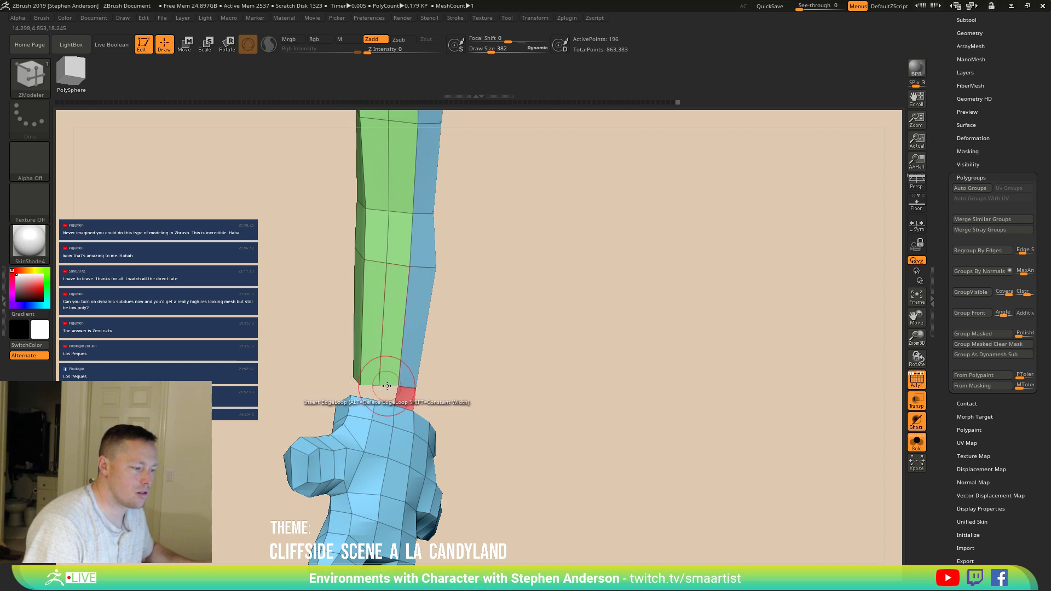
Step: Set the edge action to Bridge and bridge the next forearm end edge to the matching wrist edge
{"action": "key", "text": "space"}
{"action": "left_click", "coordinate": [438, 362]}
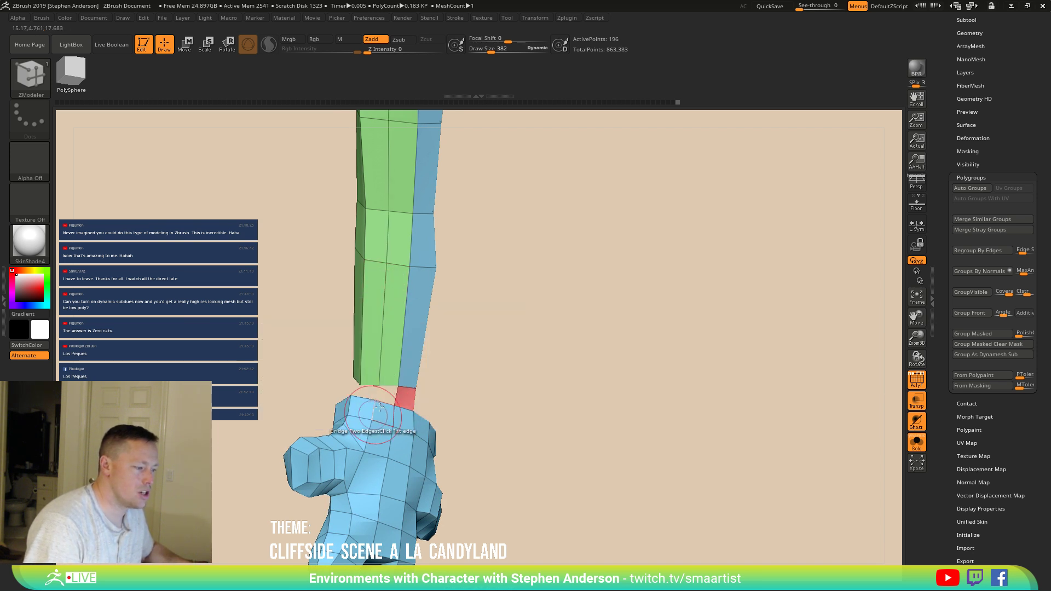
{"action": "right_click_drag", "start_coordinate": [387, 409], "coordinate": [401, 356]}
Step: Switch to the Move brush at draw size 284 and shift the forearm's side edge loop to round its profile
{"action": "key", "text": "b"}
{"action": "key", "text": "m"}
{"action": "key", "text": "v"}
{"action": "key", "text": "s"}
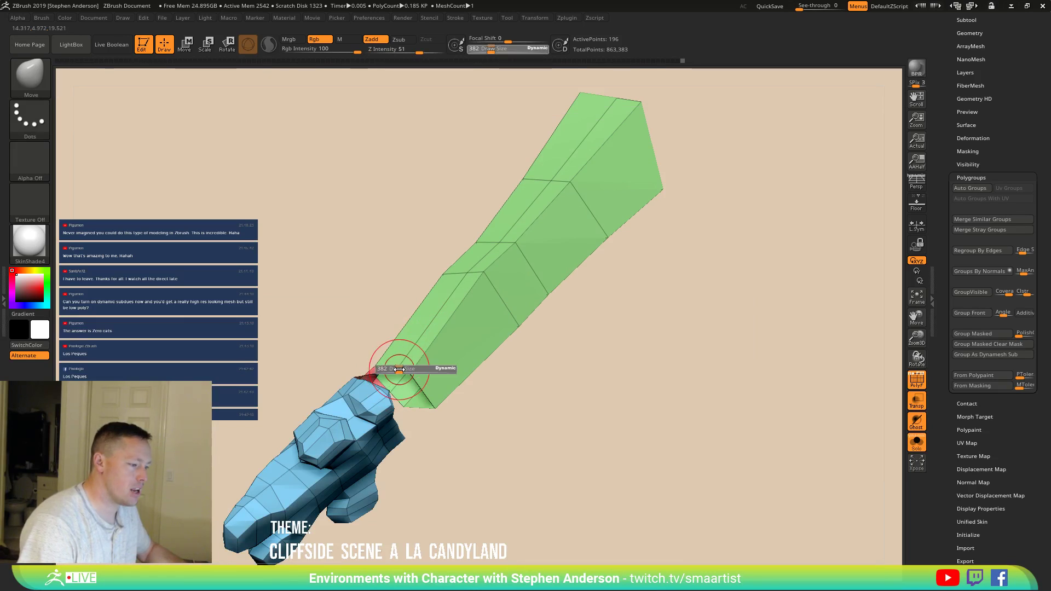
{"action": "left_click_drag", "start_coordinate": [331, 364], "coordinate": [330, 363]}
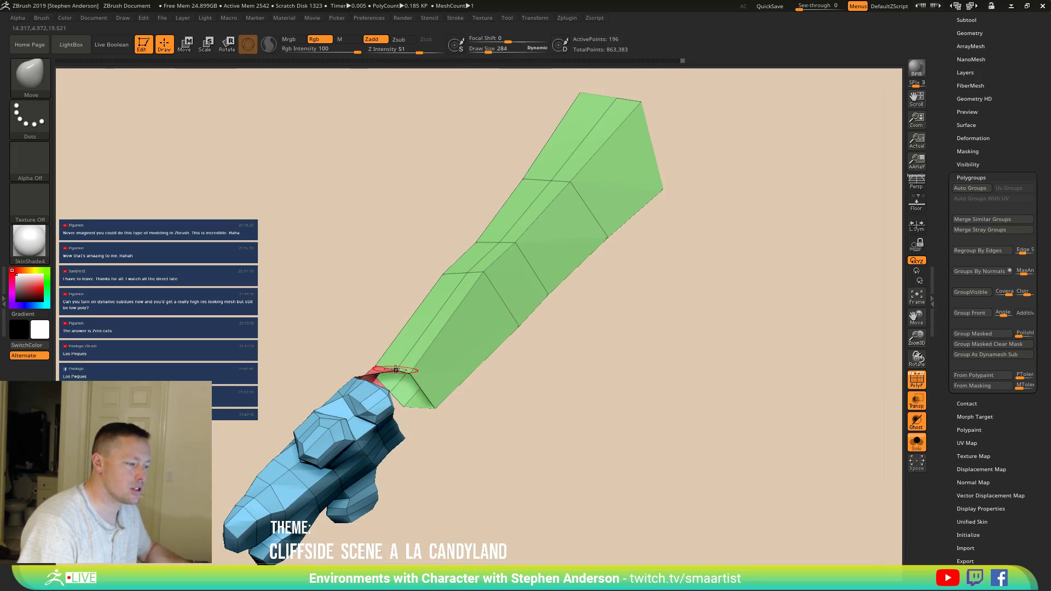
{"action": "left_click_drag", "start_coordinate": [462, 273], "coordinate": [503, 252]}
{"action": "left_click_drag", "start_coordinate": [547, 181], "coordinate": [555, 185]}
{"action": "mouse_move", "coordinate": [604, 146]}
{"action": "right_mouse_down"}
{"action": "mouse_move", "coordinate": [524, 235]}
{"action": "mouse_move", "coordinate": [539, 212]}
{"action": "right_mouse_up"}
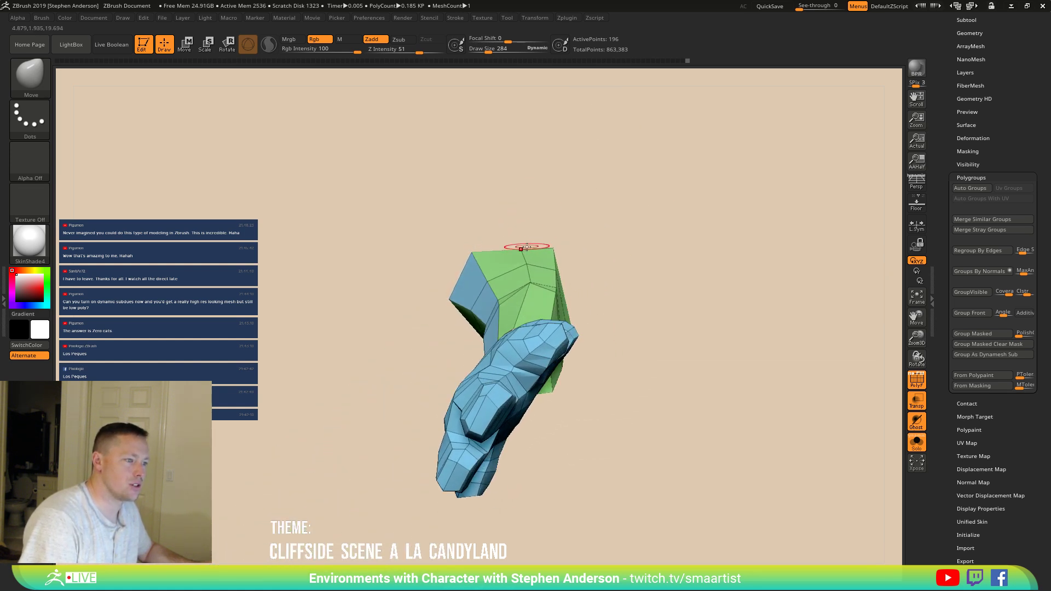
{"action": "mouse_move", "coordinate": [518, 268]}
{"action": "right_mouse_down"}
{"action": "mouse_move", "coordinate": [481, 368]}
{"action": "mouse_move", "coordinate": [459, 282]}
{"action": "mouse_move", "coordinate": [320, 282]}
{"action": "right_mouse_up"}
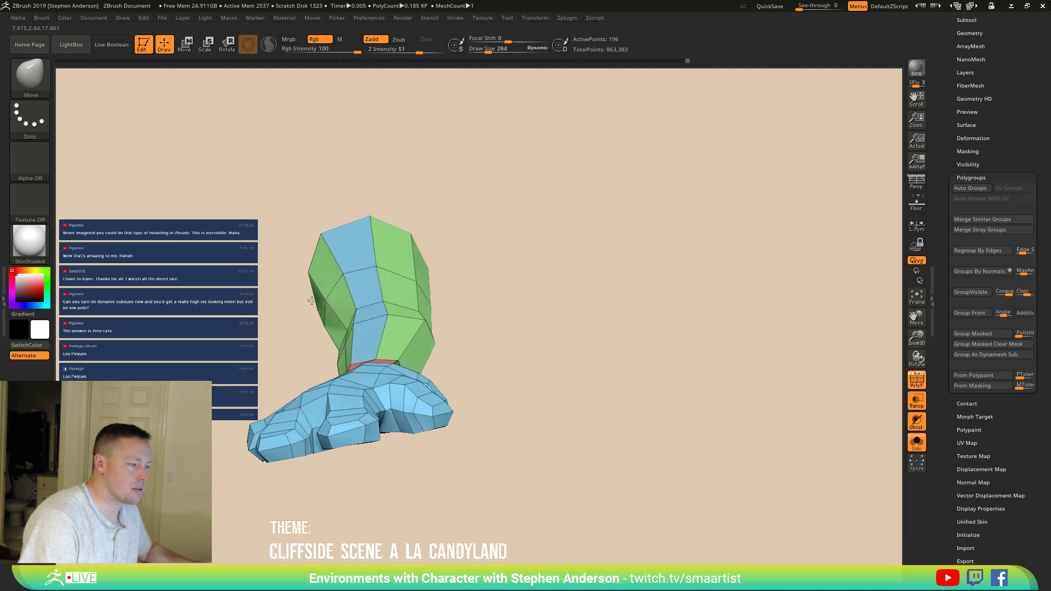
{"action": "right_click_drag", "start_coordinate": [315, 329], "coordinate": [370, 336]}
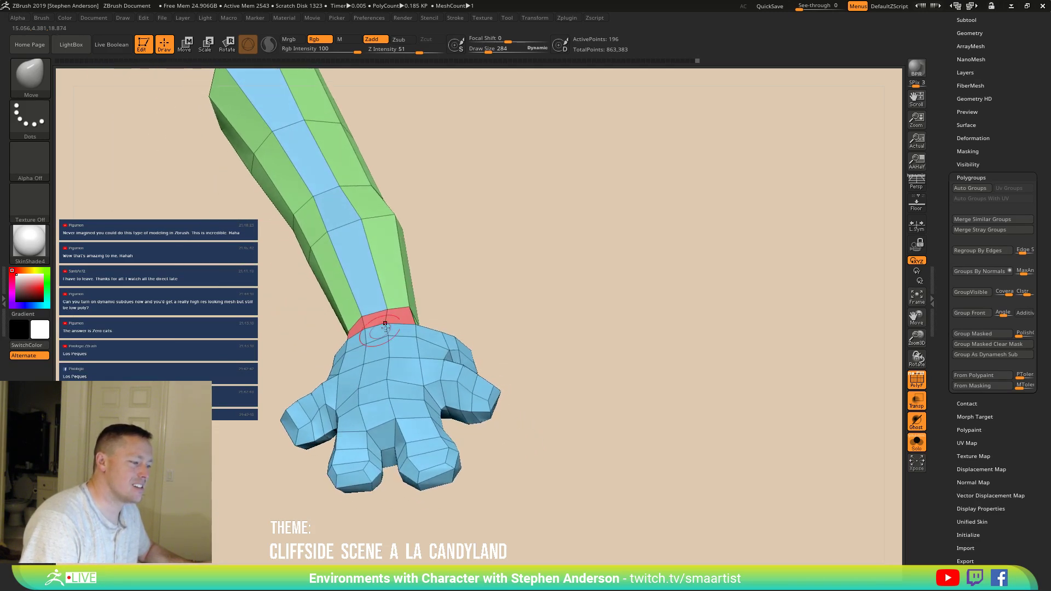
{"action": "right_click_drag", "start_coordinate": [409, 308], "coordinate": [369, 316]}
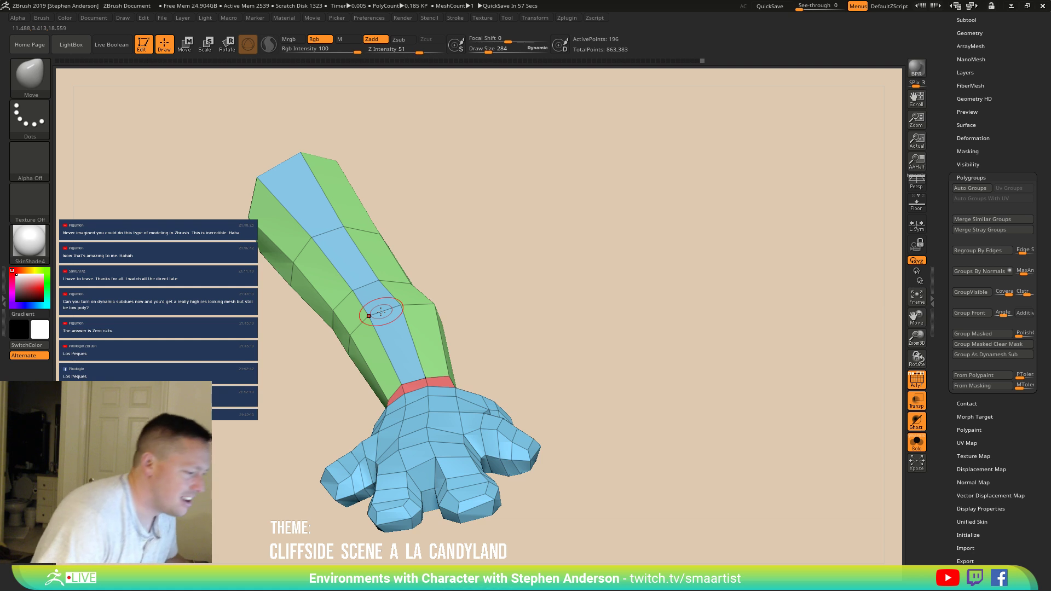
Step: Adjust the back of the hand near the wrist with the Move brush, reducing its draw size to 323
{"action": "right_click_drag", "start_coordinate": [527, 327], "coordinate": [447, 388]}
{"action": "right_click_drag", "start_coordinate": [443, 396], "coordinate": [433, 432]}
{"action": "left_click_drag", "start_coordinate": [432, 451], "coordinate": [440, 453]}
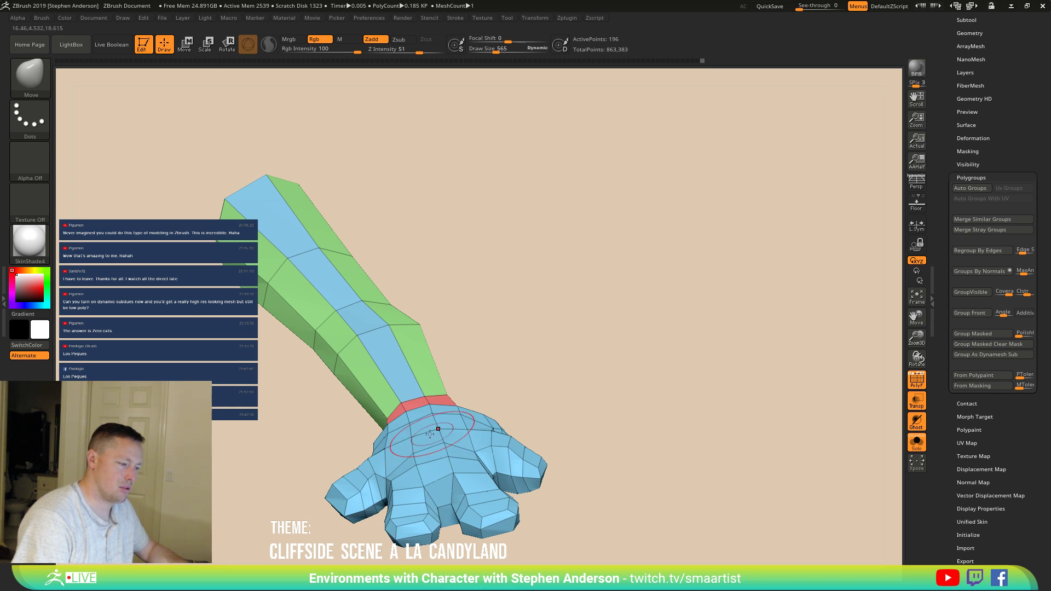
{"action": "right_click_drag", "start_coordinate": [426, 419], "coordinate": [412, 423]}
{"action": "key", "text": "s"}
{"action": "left_click_drag", "start_coordinate": [411, 423], "coordinate": [409, 423]}
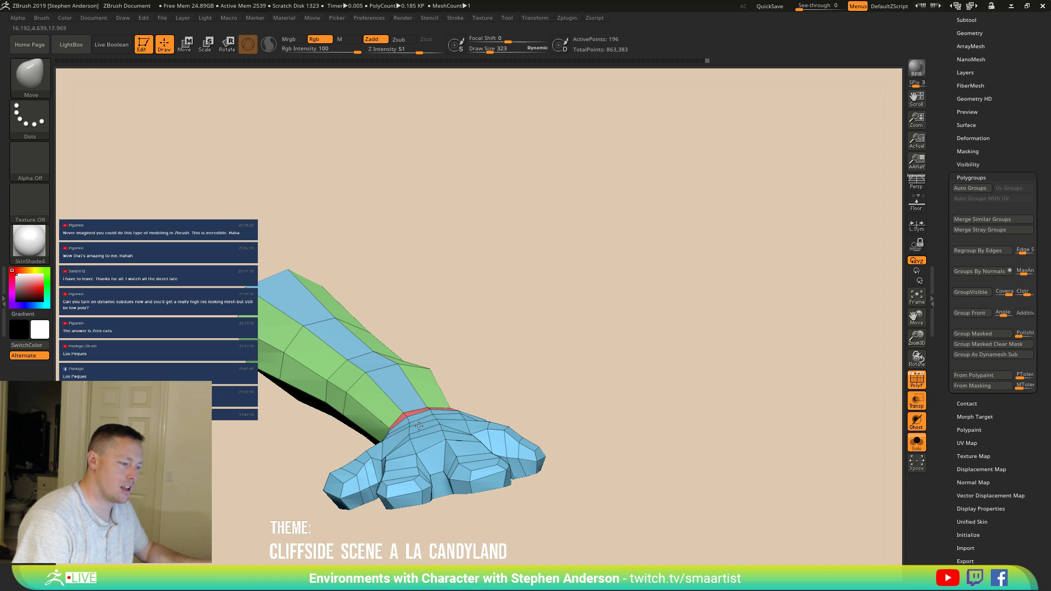
Step: Set the Move brush's draw size to 540 and refine the top of the hand toward the bridged wrist
{"action": "mouse_move", "coordinate": [414, 422]}
{"action": "right_mouse_down"}
{"action": "mouse_move", "coordinate": [453, 439]}
{"action": "mouse_move", "coordinate": [423, 438]}
{"action": "right_mouse_up"}
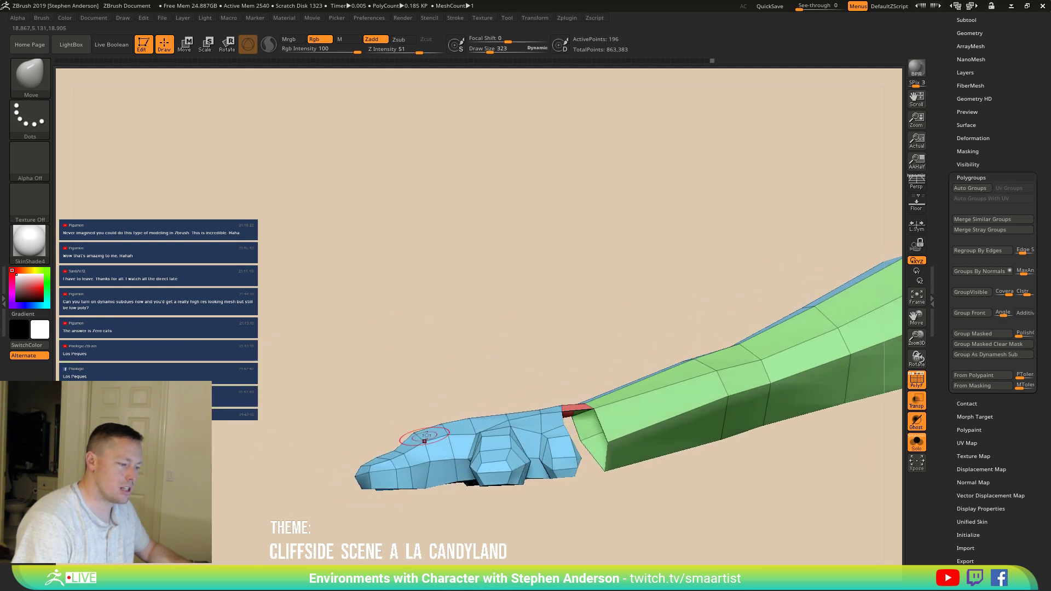
{"action": "key", "text": "s"}
{"action": "left_click_drag", "start_coordinate": [442, 424], "coordinate": [447, 424]}
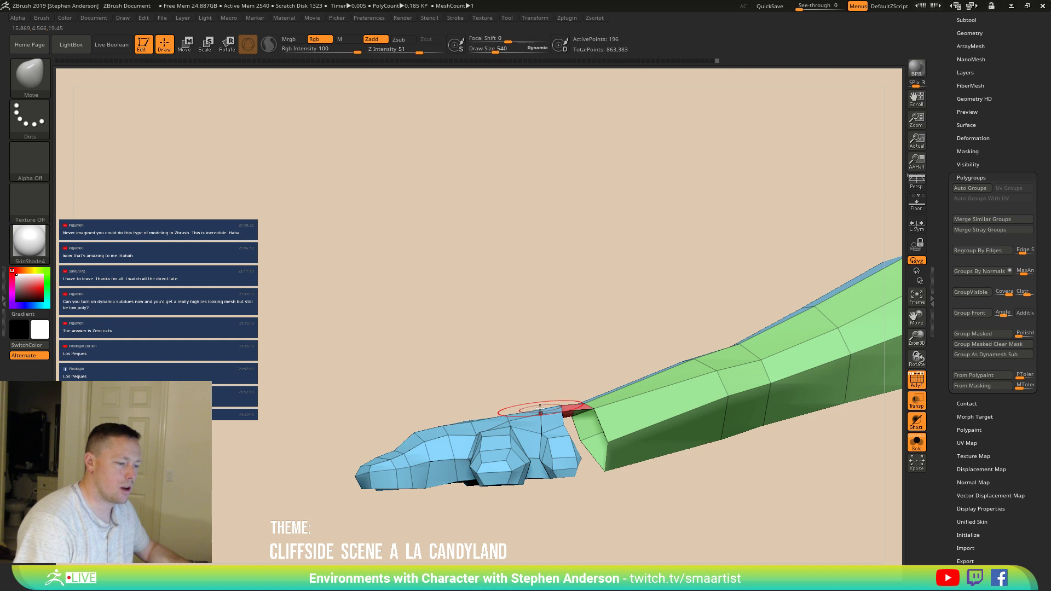
{"action": "right_click_drag", "start_coordinate": [542, 410], "coordinate": [466, 417]}
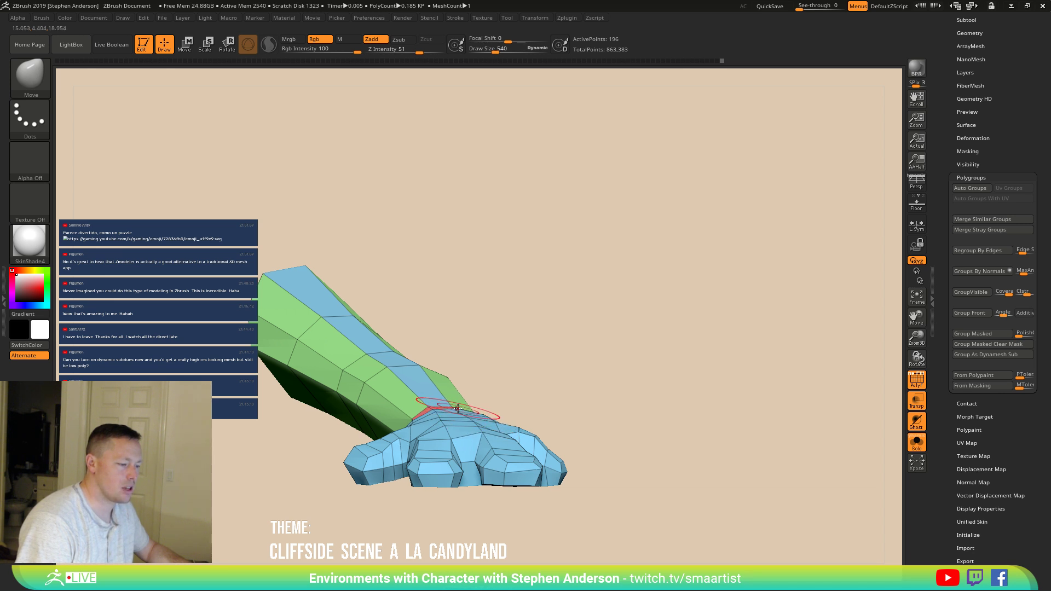
{"action": "right_click_drag", "start_coordinate": [460, 412], "coordinate": [496, 419]}
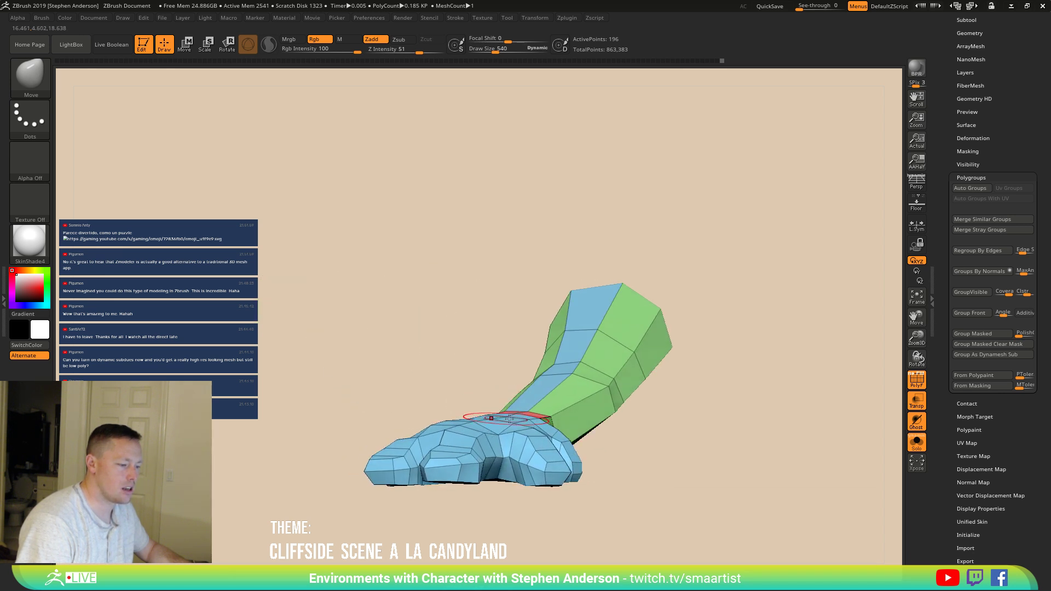
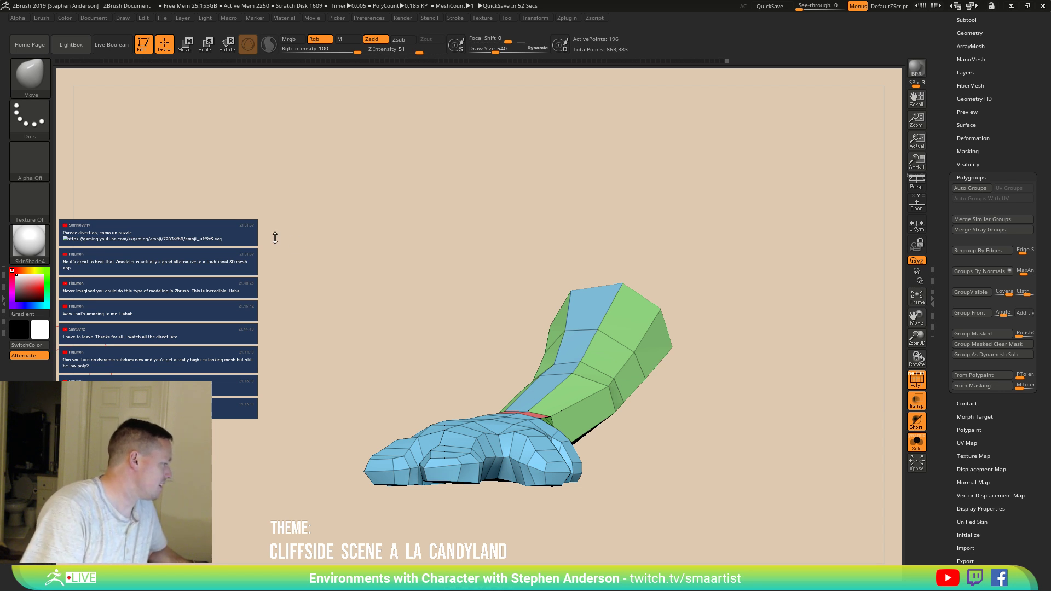
Step: Switch to the ZModeler brush and insert a Single EdgeLoop lengthwise along the forearm's other side panel
{"action": "left_click_drag", "start_coordinate": [358, 282], "coordinate": [362, 314]}
{"action": "left_click_drag", "start_coordinate": [443, 413], "coordinate": [396, 350], "text": "alt"}
{"action": "mouse_move", "coordinate": [515, 324]}
{"action": "right_mouse_down"}
{"action": "mouse_move", "coordinate": [491, 333]}
{"action": "mouse_move", "coordinate": [514, 341]}
{"action": "right_mouse_up"}
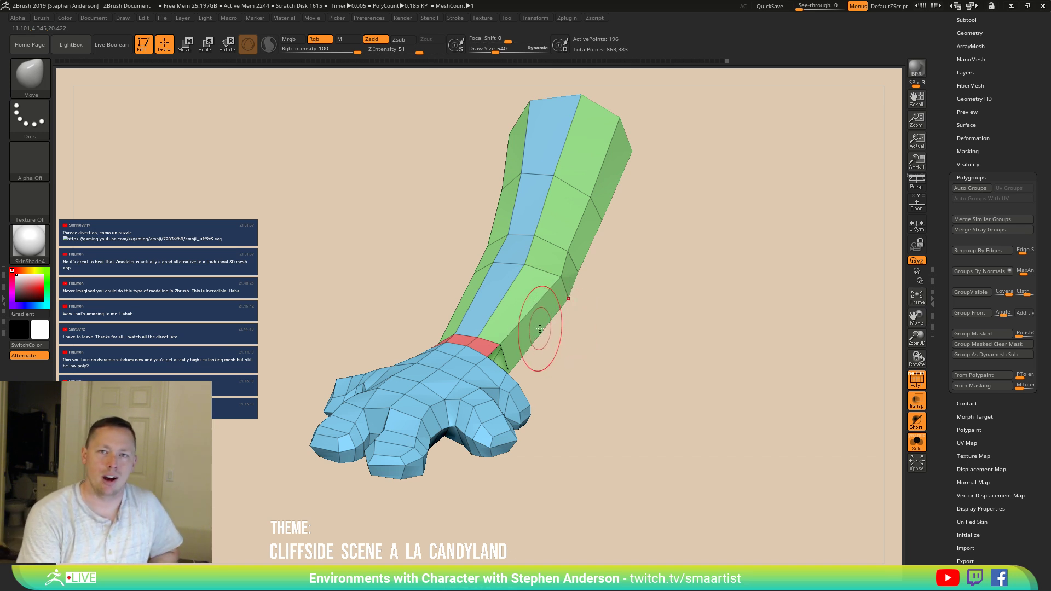
{"action": "mouse_move", "coordinate": [514, 331]}
{"action": "left_mouse_down"}
{"action": "mouse_move", "coordinate": [521, 362]}
{"action": "mouse_move", "coordinate": [499, 385]}
{"action": "mouse_move", "coordinate": [521, 375]}
{"action": "mouse_move", "coordinate": [503, 371]}
{"action": "mouse_move", "coordinate": [535, 331]}
{"action": "mouse_move", "coordinate": [512, 377]}
{"action": "mouse_move", "coordinate": [442, 433]}
{"action": "mouse_move", "coordinate": [440, 411]}
{"action": "mouse_move", "coordinate": [464, 404]}
{"action": "mouse_move", "coordinate": [553, 296]}
{"action": "left_mouse_up"}
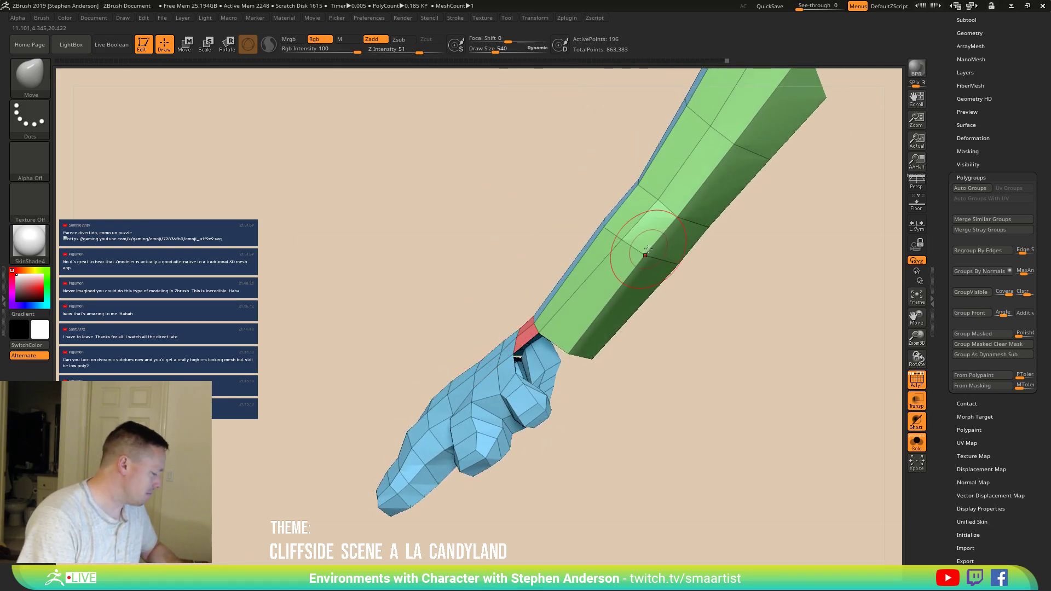
{"action": "key", "text": "b"}
{"action": "key", "text": "z"}
{"action": "key", "text": "m"}
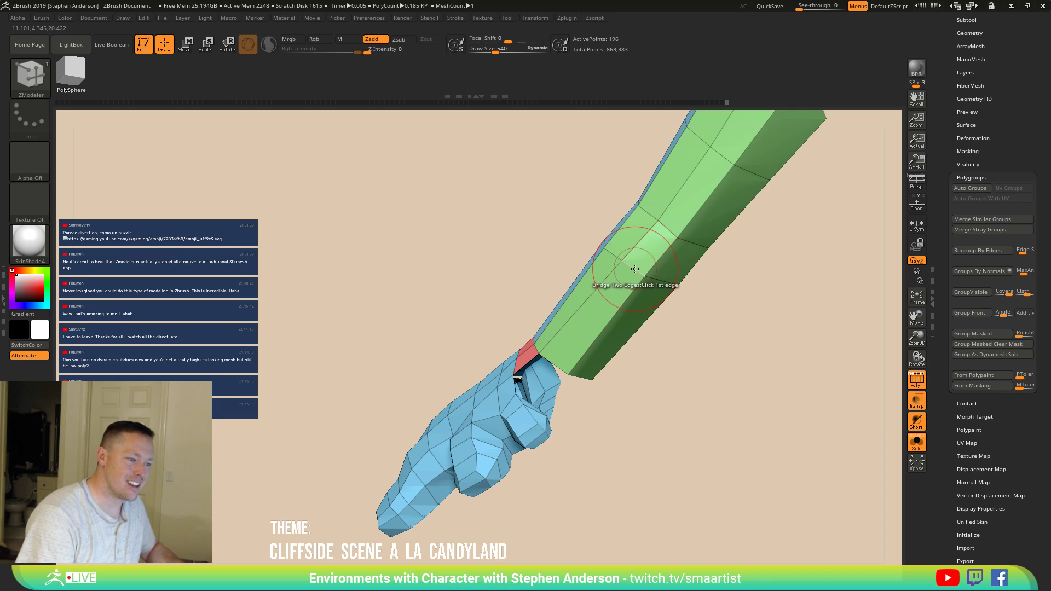
{"action": "key", "text": "space"}
{"action": "left_click", "coordinate": [634, 281]}
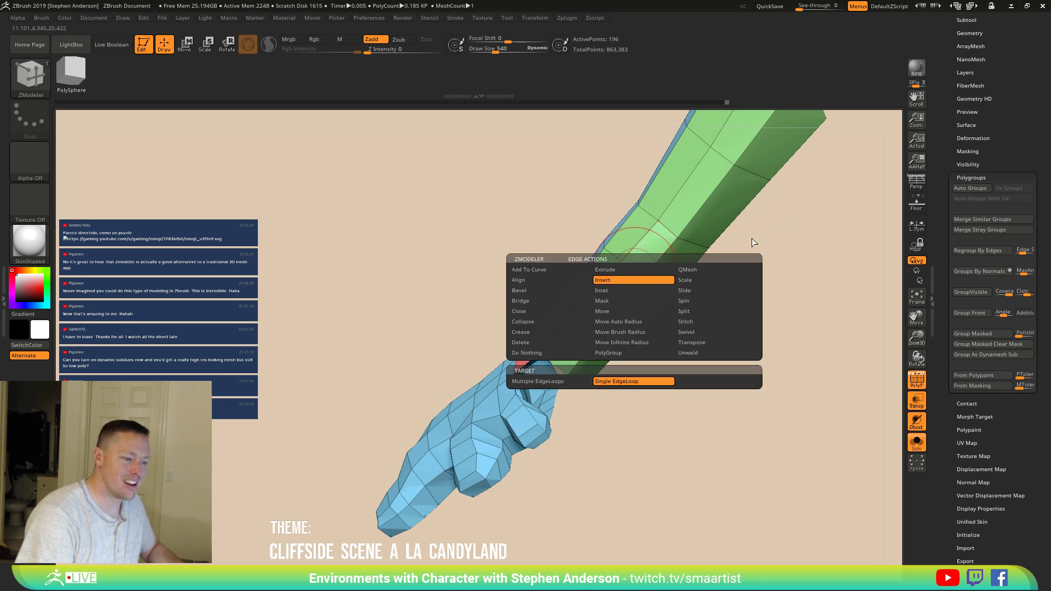
{"action": "left_click", "coordinate": [633, 270]}
{"action": "mouse_move", "coordinate": [633, 271]}
{"action": "right_mouse_down", "text": "alt"}
{"action": "mouse_move", "coordinate": [538, 372]}
{"action": "mouse_move", "coordinate": [582, 371]}
{"action": "mouse_move", "coordinate": [579, 363]}
{"action": "mouse_move", "coordinate": [568, 380]}
{"action": "mouse_move", "coordinate": [545, 342]}
{"action": "mouse_move", "coordinate": [553, 386]}
{"action": "right_mouse_up", "text": "alt"}
{"action": "right_click_drag", "start_coordinate": [458, 385], "coordinate": [511, 462], "text": "ctrl"}
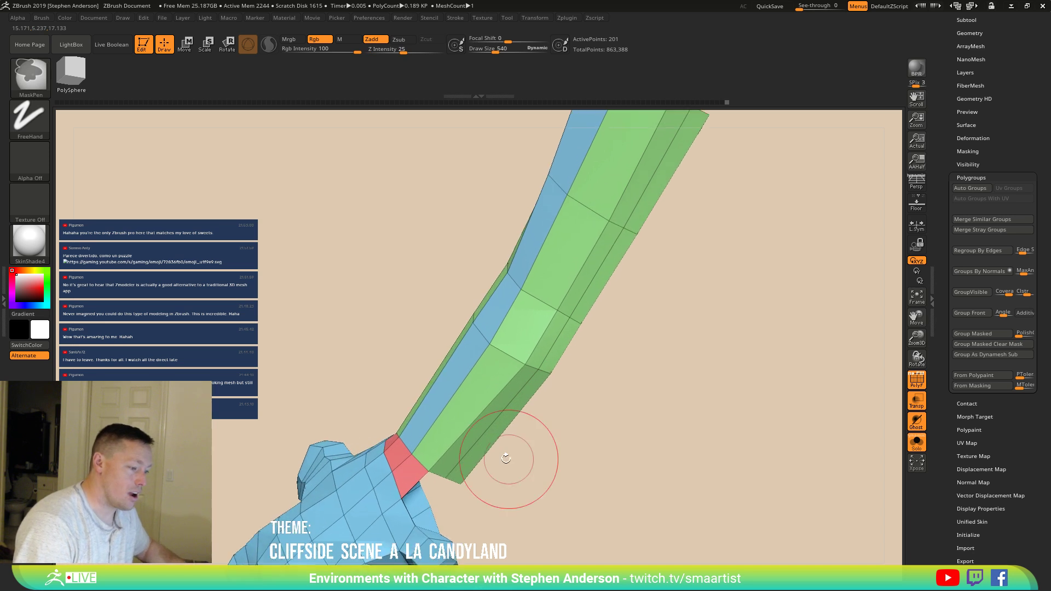
{"action": "right_click_drag", "start_coordinate": [411, 509], "coordinate": [426, 431], "text": "ctrl"}
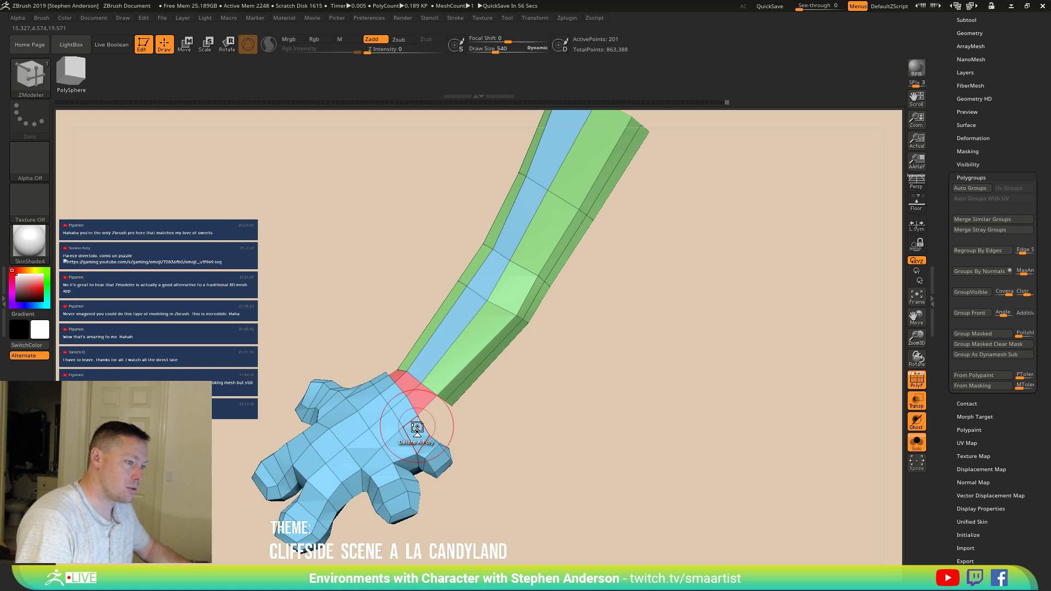
{"action": "mouse_move", "coordinate": [610, 329]}
{"action": "right_mouse_down"}
{"action": "mouse_move", "coordinate": [587, 305]}
{"action": "mouse_move", "coordinate": [628, 327]}
{"action": "right_mouse_up"}
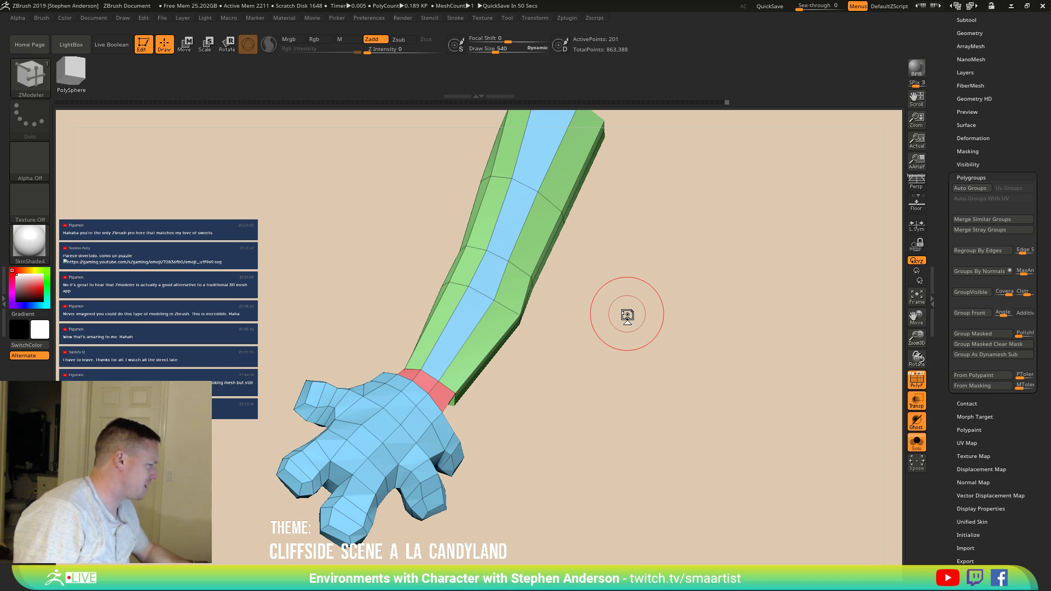
{"action": "left_click_drag", "start_coordinate": [547, 359], "coordinate": [551, 356]}
Step: Switch to the dragon blocking tool, hide the polyframe, and examine the dragon's head and arms
{"action": "key", "text": "space"}
{"action": "left_click_drag", "start_coordinate": [994, 122], "coordinate": [977, 211]}
{"action": "left_click", "coordinate": [971, 185]}
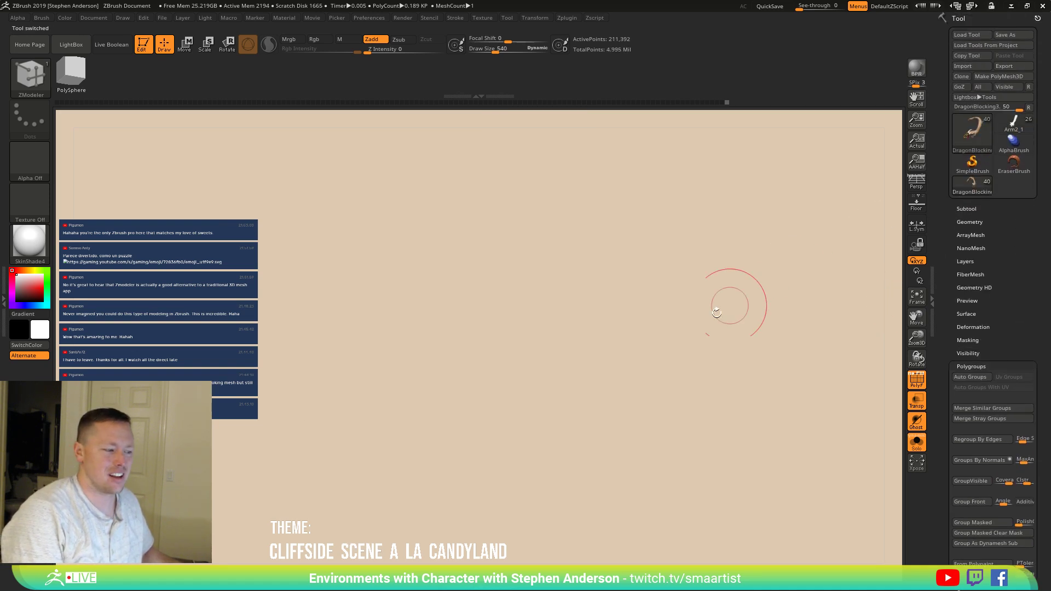
{"action": "left_click_drag", "start_coordinate": [645, 376], "coordinate": [716, 343]}
{"action": "key", "text": "shift+f"}
{"action": "right_click_drag", "start_coordinate": [711, 353], "coordinate": [629, 421]}
{"action": "right_click_drag", "start_coordinate": [492, 422], "coordinate": [569, 335], "text": "ctrl"}
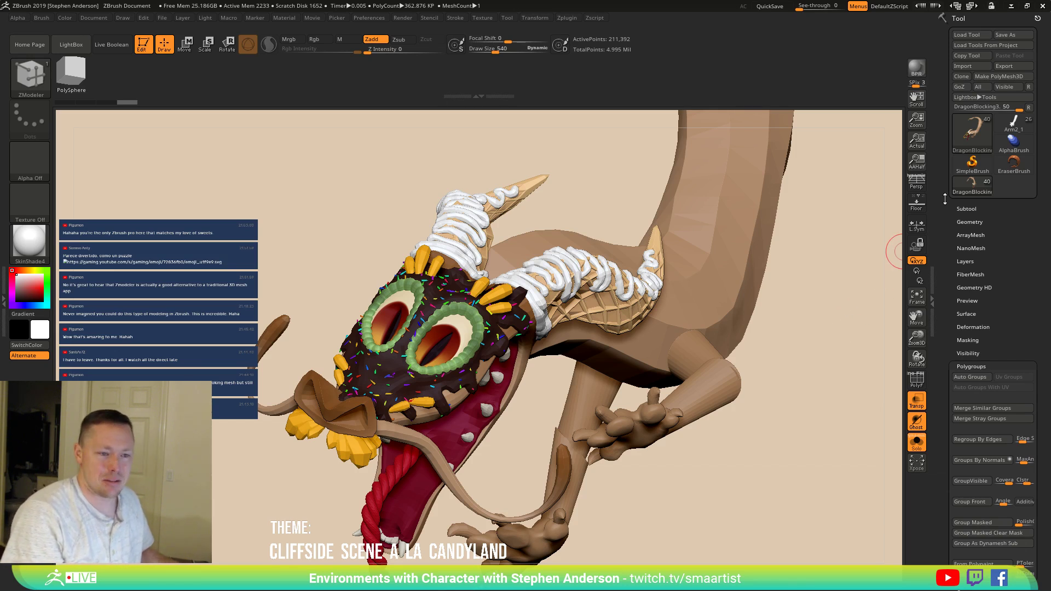
Step: Return to the Arm2_1 tool, frame the arm at the wrist gap, and show the polyframe
{"action": "left_click", "coordinate": [1012, 127]}
{"action": "mouse_move", "coordinate": [595, 344]}
{"action": "right_mouse_down"}
{"action": "mouse_move", "coordinate": [530, 420]}
{"action": "mouse_move", "coordinate": [536, 431]}
{"action": "mouse_move", "coordinate": [675, 368]}
{"action": "mouse_move", "coordinate": [628, 346]}
{"action": "mouse_move", "coordinate": [569, 339]}
{"action": "mouse_move", "coordinate": [563, 406]}
{"action": "right_mouse_up"}
{"action": "key", "text": "f"}
{"action": "key", "text": "shift+f"}
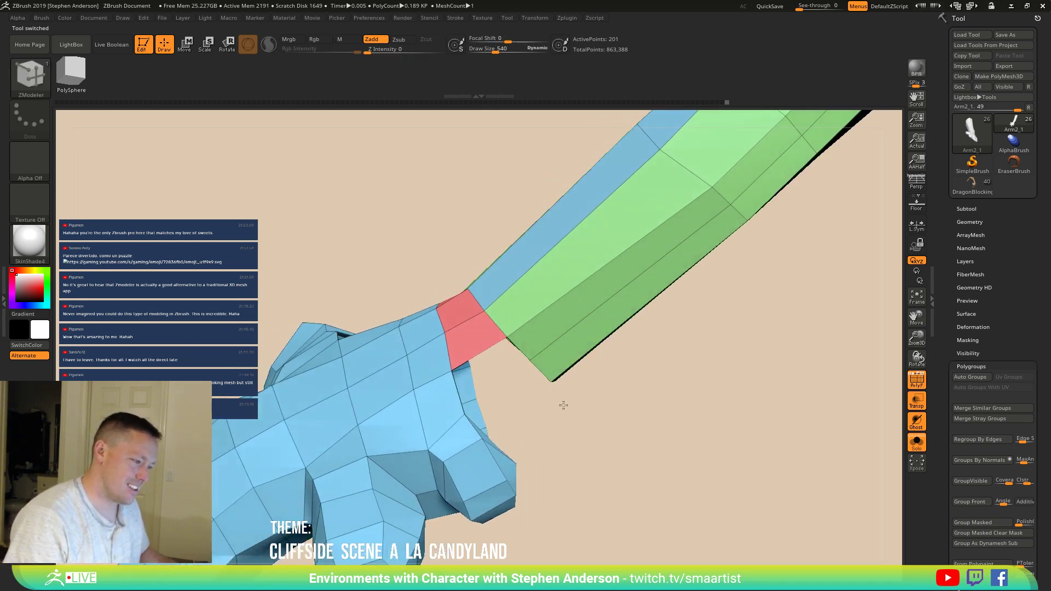
Step: Switch the ZModeler edge action to Bridge with the Edges target and bridge the next open wrist edges between hand and forearm
{"action": "key", "text": "b"}
{"action": "key", "text": "Escape"}
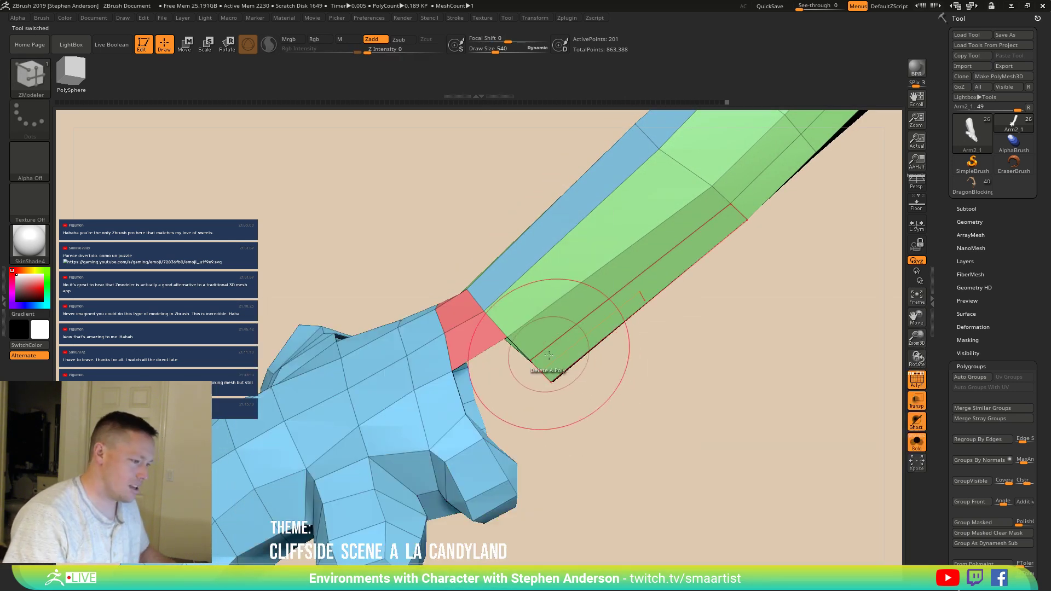
{"action": "key", "text": "space"}
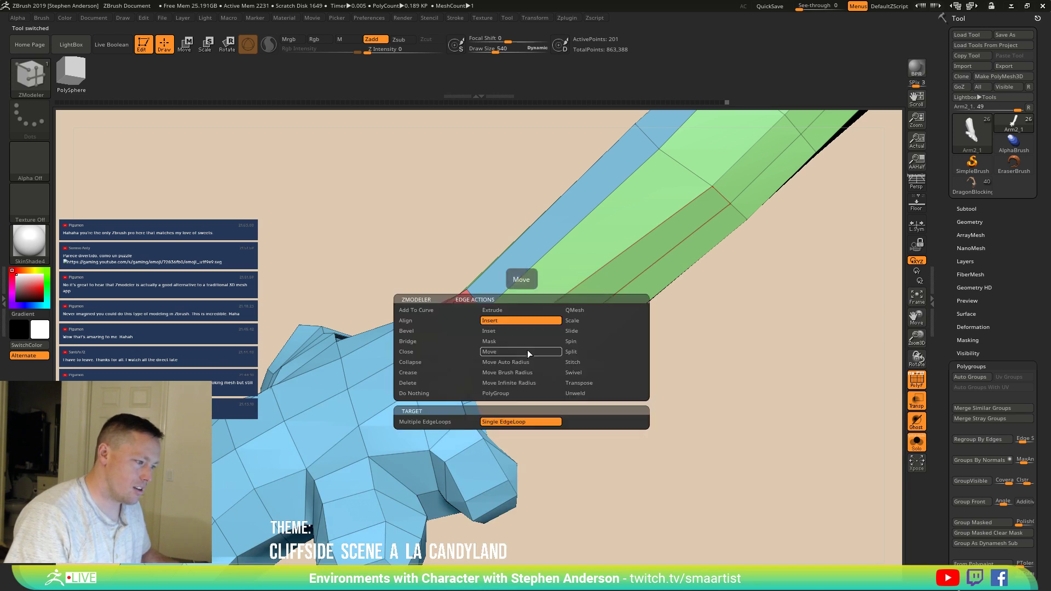
{"action": "left_click", "coordinate": [415, 342]}
{"action": "left_click", "coordinate": [553, 382]}
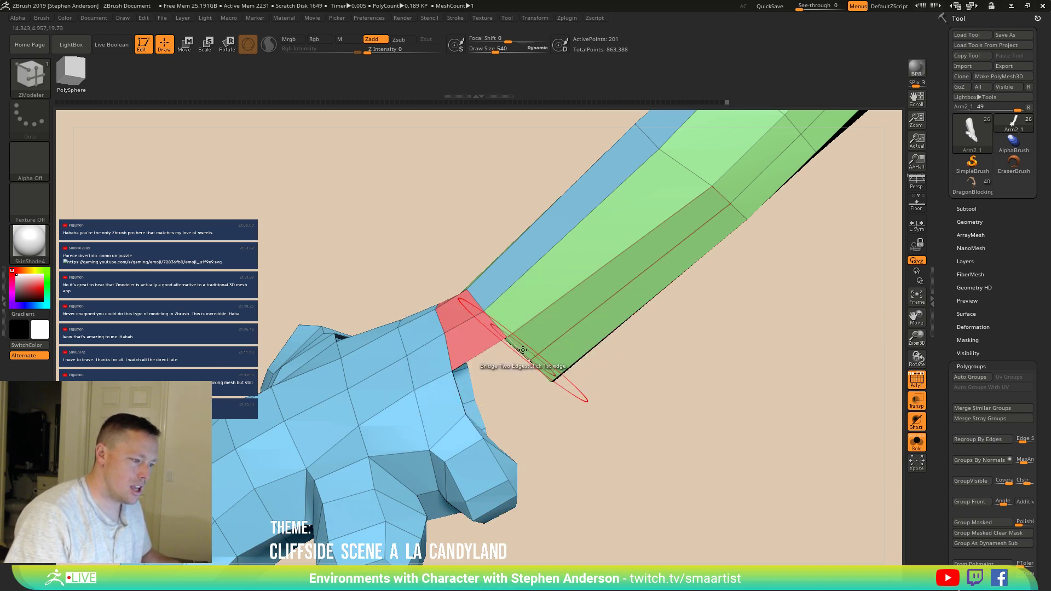
{"action": "left_click", "coordinate": [455, 388]}
{"action": "left_click_drag", "start_coordinate": [449, 361], "coordinate": [539, 371]}
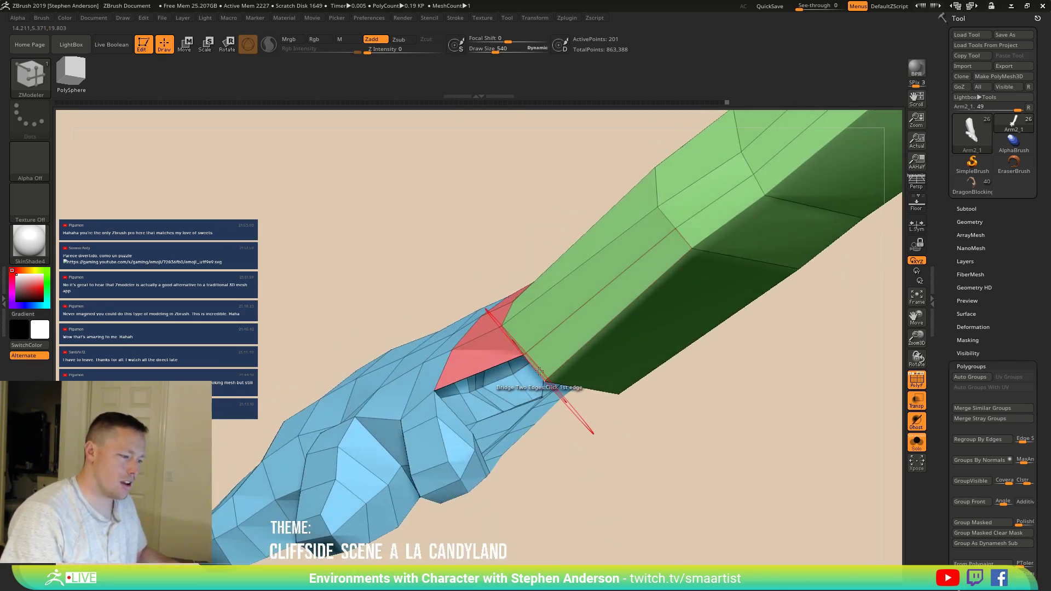
{"action": "left_click", "coordinate": [452, 414]}
Step: Insert two Single EdgeLoops lengthwise along the forearm's wide side panel
{"action": "right_click_drag", "start_coordinate": [474, 427], "coordinate": [389, 363]}
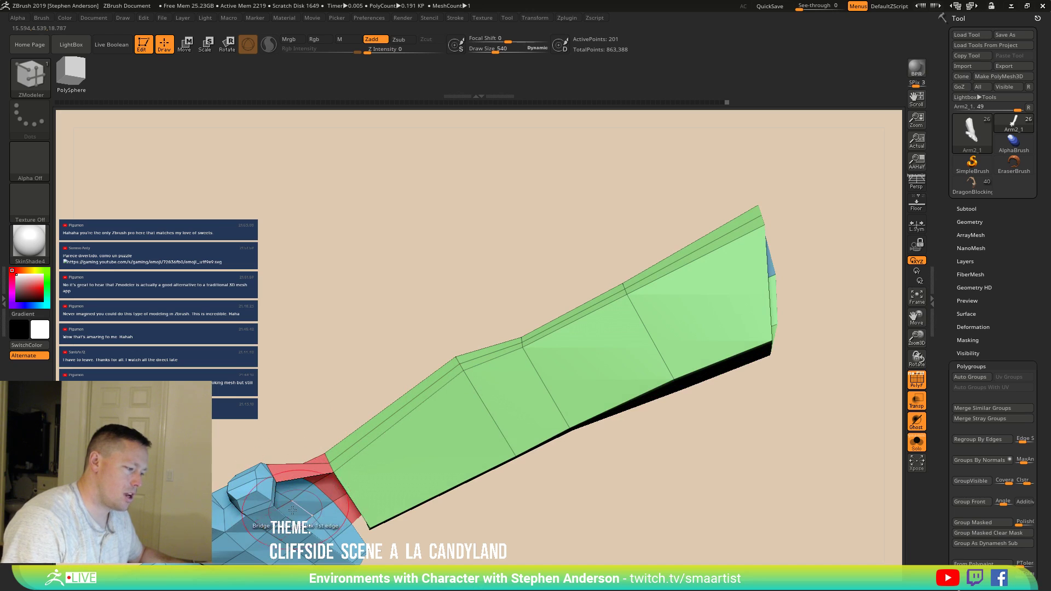
{"action": "right_click_drag", "start_coordinate": [298, 508], "coordinate": [323, 484]}
{"action": "right_click_drag", "start_coordinate": [521, 364], "coordinate": [534, 349]}
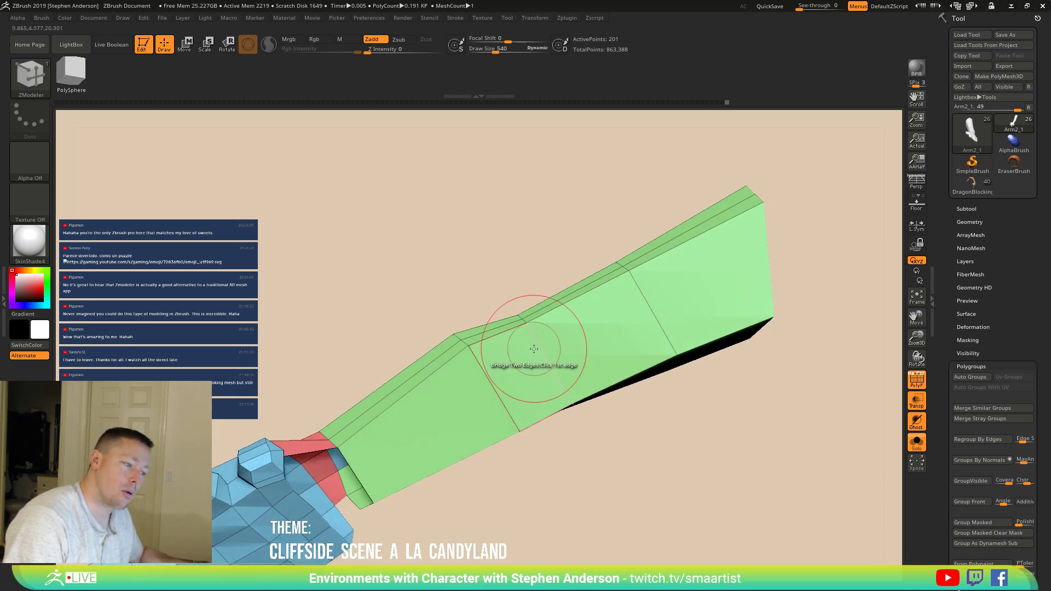
{"action": "key", "text": "space"}
{"action": "left_click", "coordinate": [531, 320]}
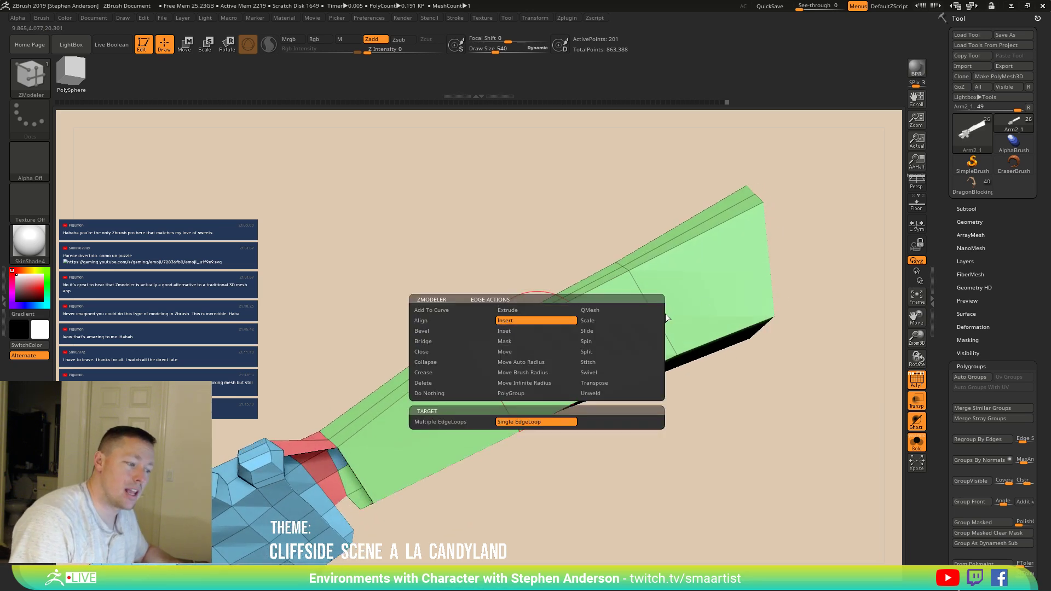
{"action": "left_click", "coordinate": [538, 347]}
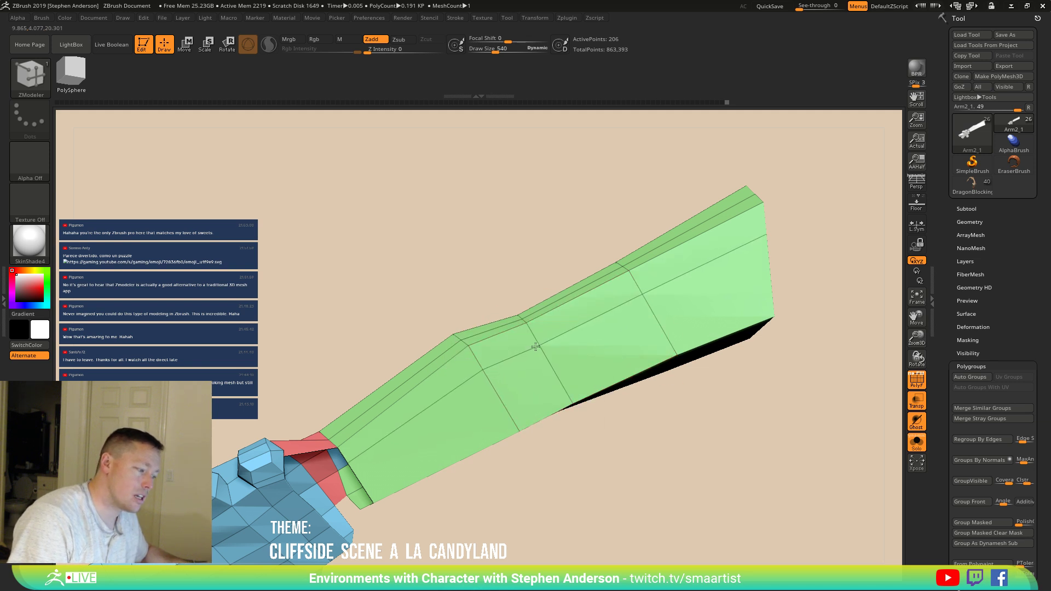
{"action": "left_click", "coordinate": [543, 355]}
Step: Bridge the remaining open edges on the palm side of the wrist to the forearm's newly divided edges
{"action": "mouse_move", "coordinate": [417, 421]}
{"action": "right_mouse_down"}
{"action": "mouse_move", "coordinate": [379, 459]}
{"action": "mouse_move", "coordinate": [436, 512]}
{"action": "right_mouse_up"}
{"action": "mouse_move", "coordinate": [436, 512]}
{"action": "right_mouse_down", "text": "alt"}
{"action": "mouse_move", "coordinate": [465, 384]}
{"action": "mouse_move", "coordinate": [479, 378]}
{"action": "right_mouse_up", "text": "alt"}
{"action": "key", "text": "space"}
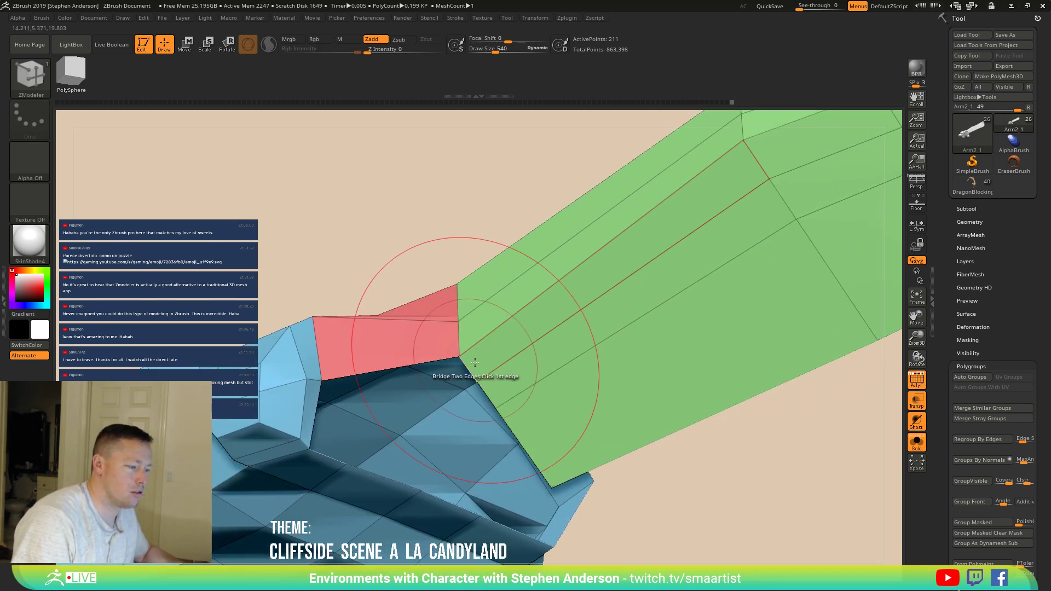
{"action": "right_click_drag", "start_coordinate": [416, 378], "coordinate": [312, 405]}
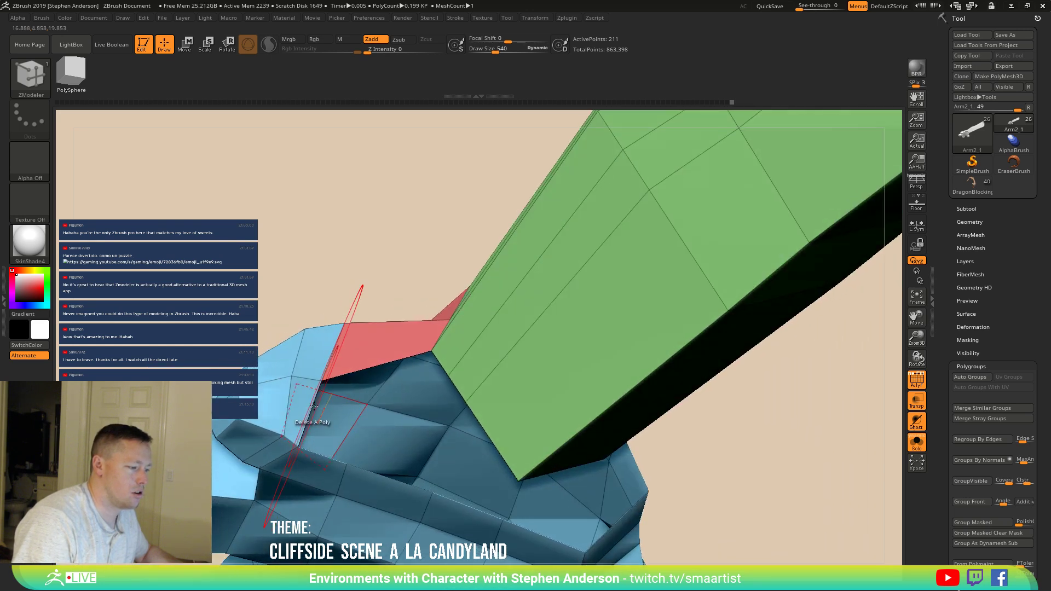
{"action": "left_click", "coordinate": [316, 403]}
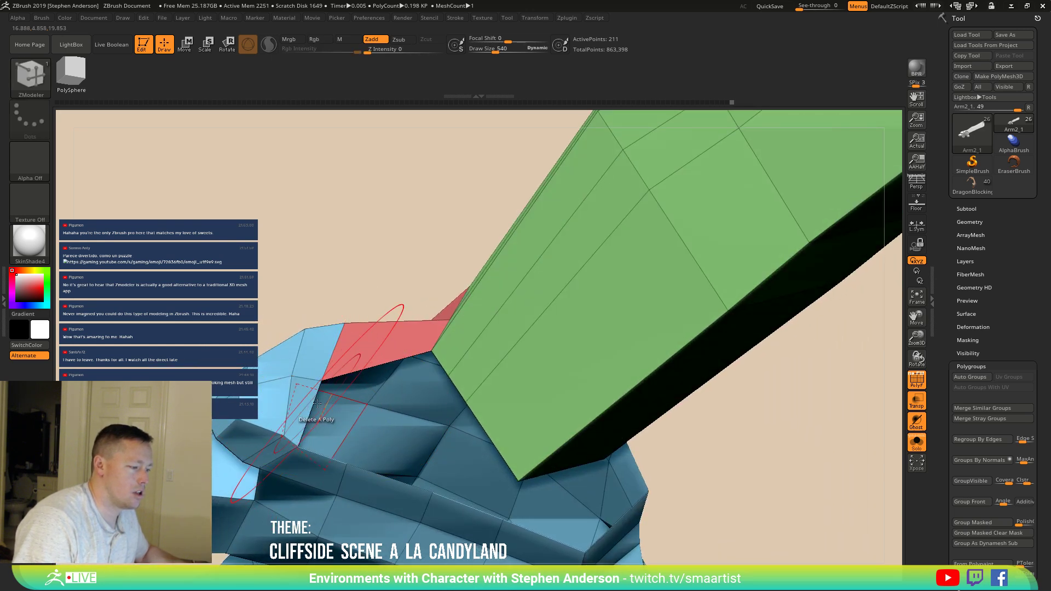
{"action": "left_click", "coordinate": [311, 404]}
{"action": "mouse_move", "coordinate": [328, 395]}
{"action": "right_mouse_down"}
{"action": "mouse_move", "coordinate": [419, 367]}
{"action": "mouse_move", "coordinate": [413, 357]}
{"action": "mouse_move", "coordinate": [445, 317]}
{"action": "mouse_move", "coordinate": [438, 376]}
{"action": "right_mouse_up"}
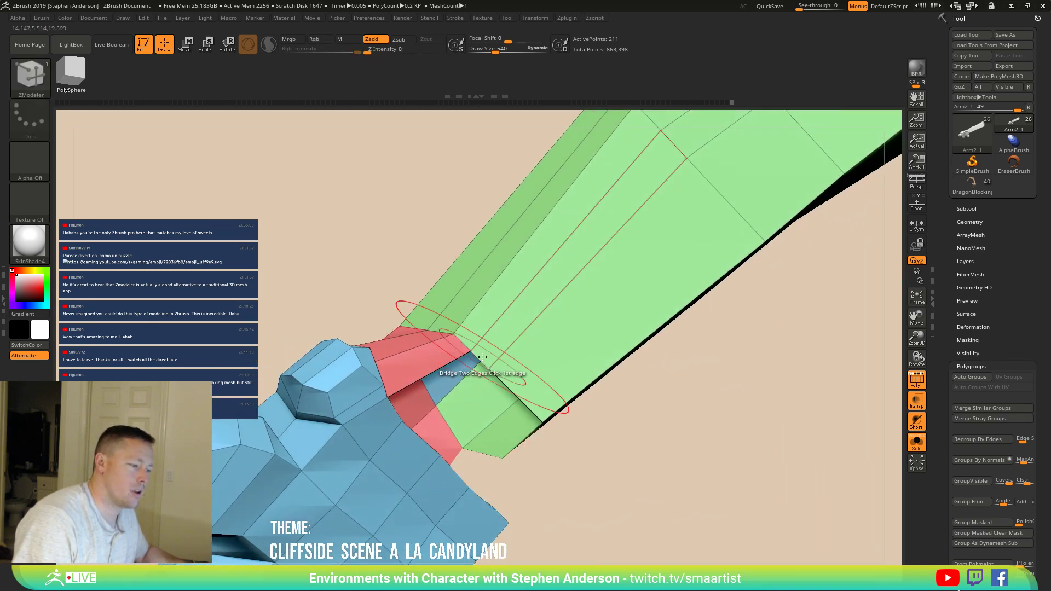
{"action": "mouse_move", "coordinate": [380, 412]}
{"action": "right_mouse_down"}
{"action": "mouse_move", "coordinate": [446, 342]}
{"action": "mouse_move", "coordinate": [500, 446]}
{"action": "mouse_move", "coordinate": [469, 355]}
{"action": "mouse_move", "coordinate": [505, 375]}
{"action": "mouse_move", "coordinate": [544, 372]}
{"action": "mouse_move", "coordinate": [485, 341]}
{"action": "mouse_move", "coordinate": [512, 369]}
{"action": "mouse_move", "coordinate": [505, 420]}
{"action": "mouse_move", "coordinate": [476, 451]}
{"action": "right_mouse_up"}
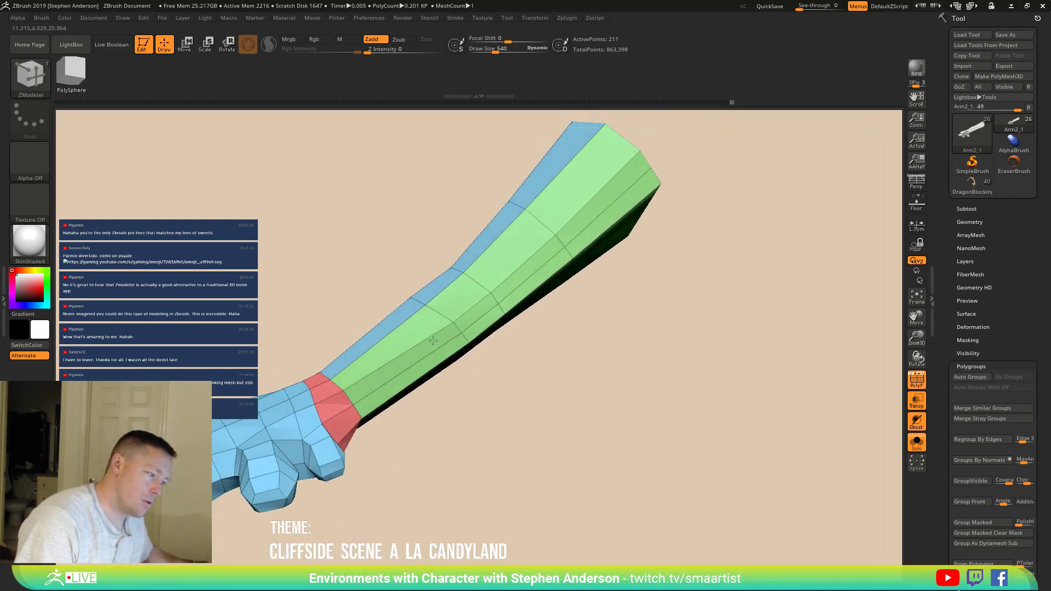
Step: Set the ZModeler edge action to Collapse with the Edge target and collapse the surplus cross edges toward the forearm's elbow end
{"action": "right_click_drag", "start_coordinate": [431, 380], "coordinate": [394, 368]}
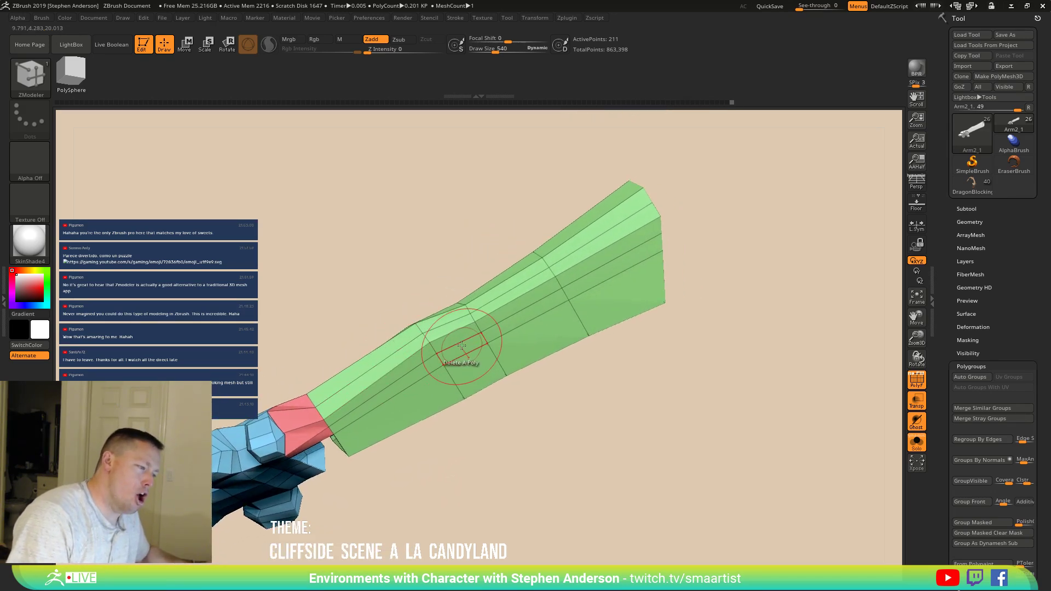
{"action": "mouse_move", "coordinate": [479, 375]}
{"action": "right_mouse_down"}
{"action": "mouse_move", "coordinate": [517, 399]}
{"action": "mouse_move", "coordinate": [470, 378]}
{"action": "right_mouse_up"}
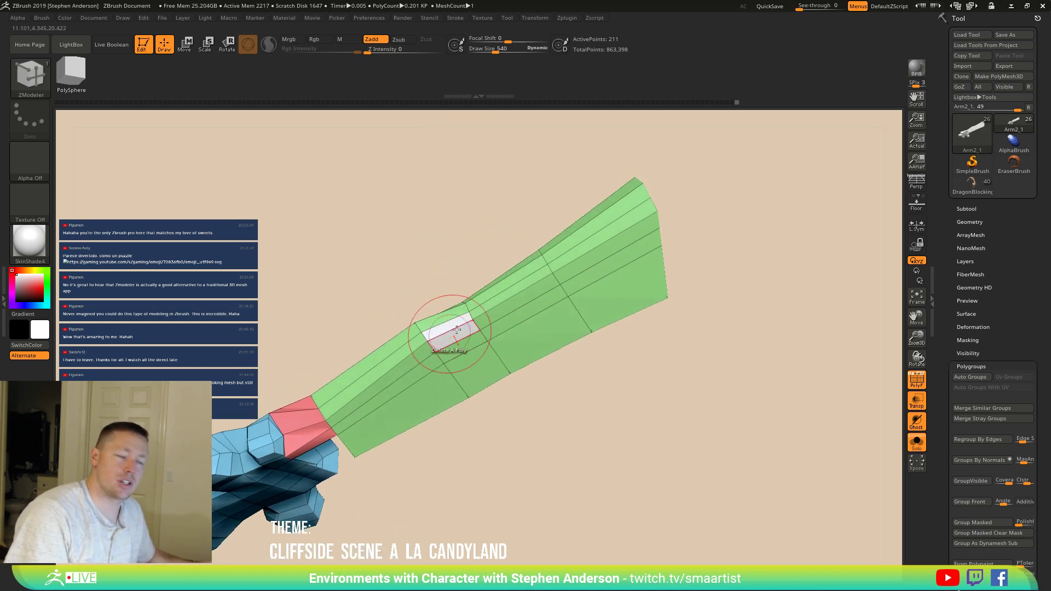
{"action": "right_click_drag", "start_coordinate": [482, 333], "coordinate": [459, 330]}
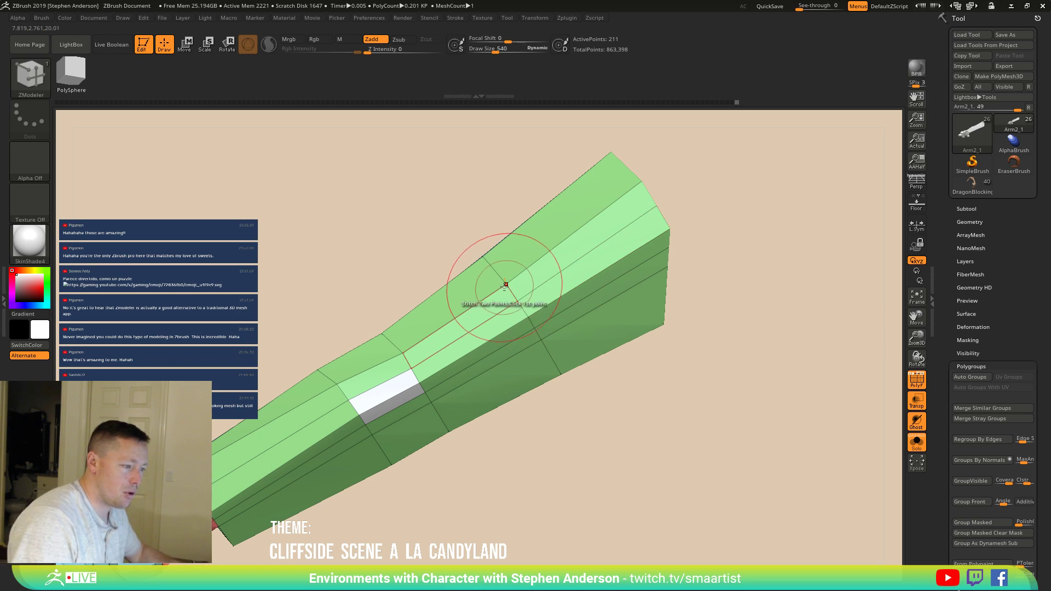
{"action": "key", "text": "space"}
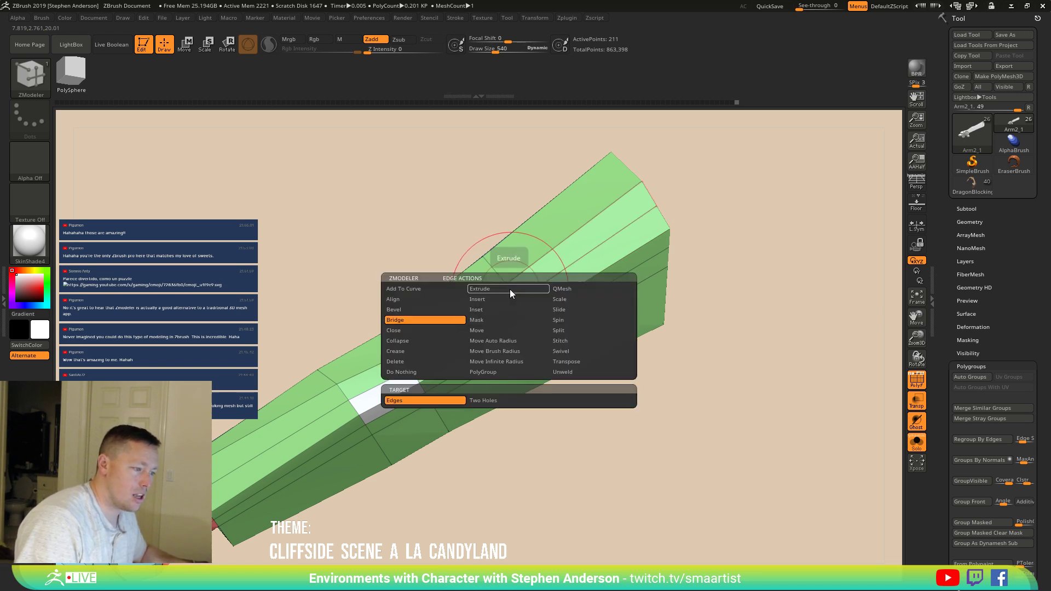
{"action": "left_click", "coordinate": [392, 341]}
{"action": "left_click", "coordinate": [432, 398]}
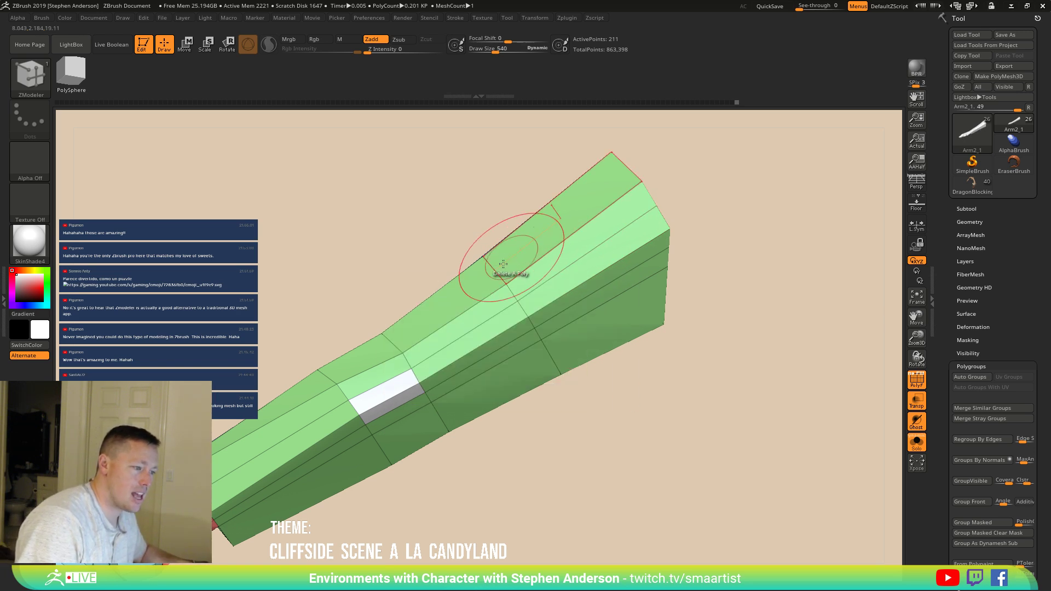
{"action": "left_click", "coordinate": [517, 289]}
{"action": "right_click_drag", "start_coordinate": [654, 217], "coordinate": [635, 203]}
{"action": "mouse_move", "coordinate": [565, 294]}
{"action": "right_mouse_down", "text": "ctrl"}
{"action": "mouse_move", "coordinate": [549, 334]}
{"action": "mouse_move", "coordinate": [541, 322]}
{"action": "right_mouse_up", "text": "ctrl"}
{"action": "left_click", "coordinate": [542, 339]}
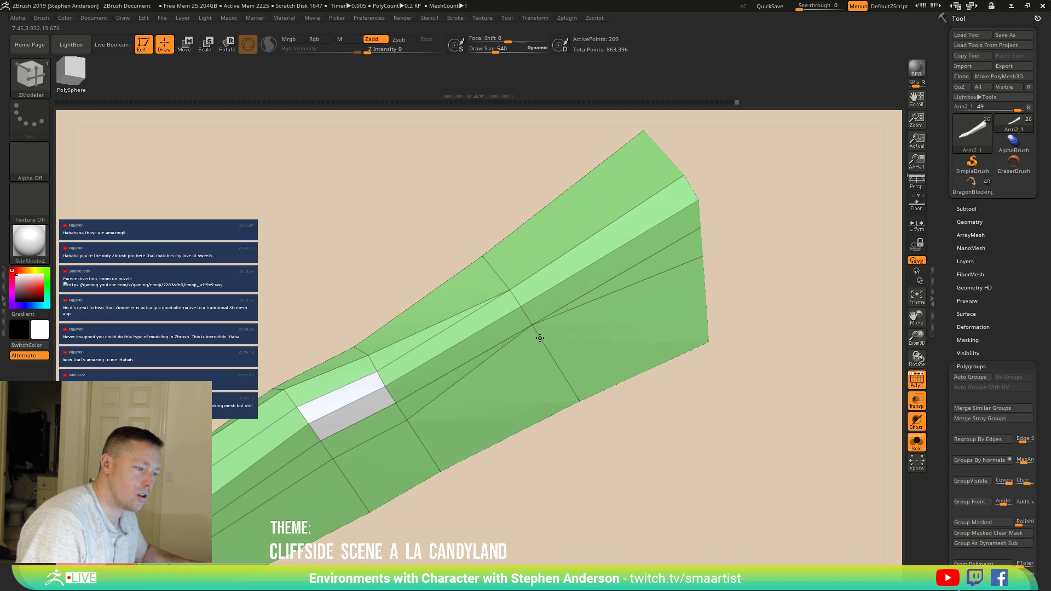
{"action": "left_click", "coordinate": [702, 257]}
Step: Try deleting the marked polygons and their neighbours along the middle of the forearm
{"action": "right_click_drag", "start_coordinate": [611, 290], "coordinate": [585, 333], "text": "alt"}
{"action": "right_click_drag", "start_coordinate": [529, 348], "coordinate": [580, 263]}
{"action": "right_click_drag", "start_coordinate": [447, 293], "coordinate": [463, 290]}
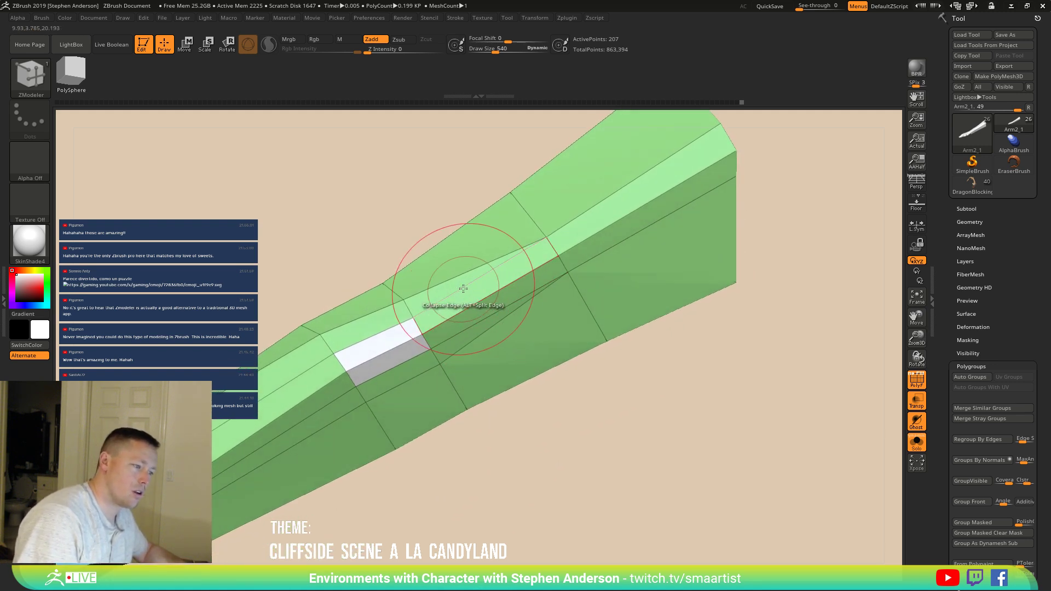
{"action": "key", "text": "shift"}
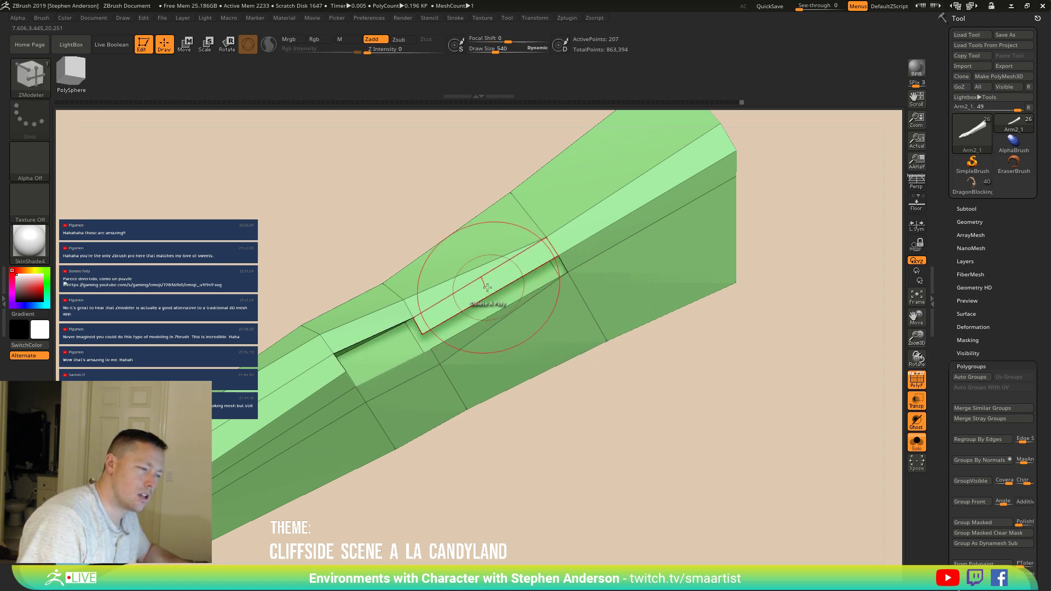
{"action": "key", "text": "ctrl+z"}
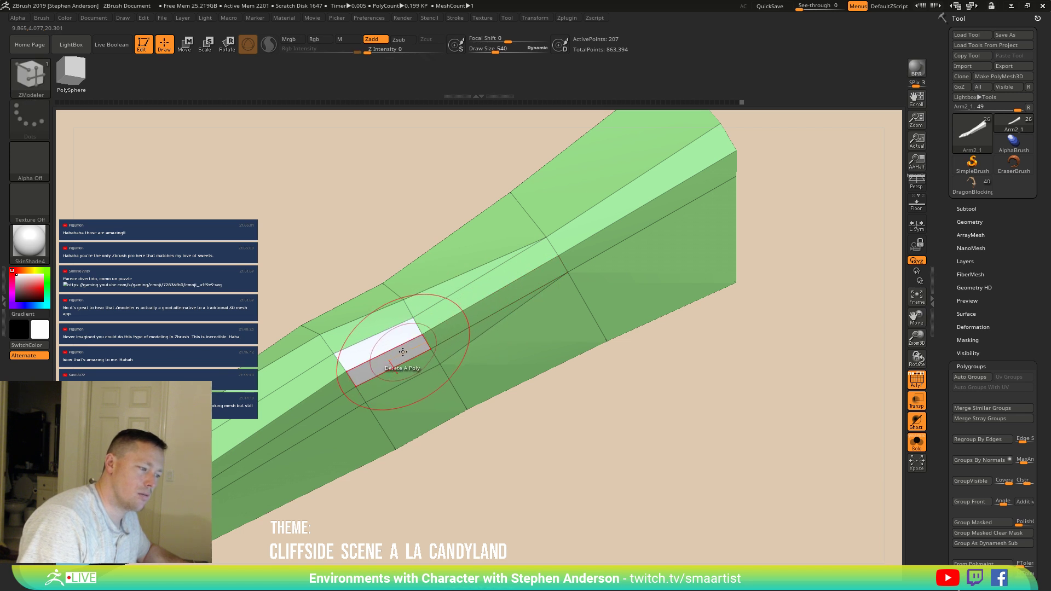
{"action": "key", "text": "ctrl"}
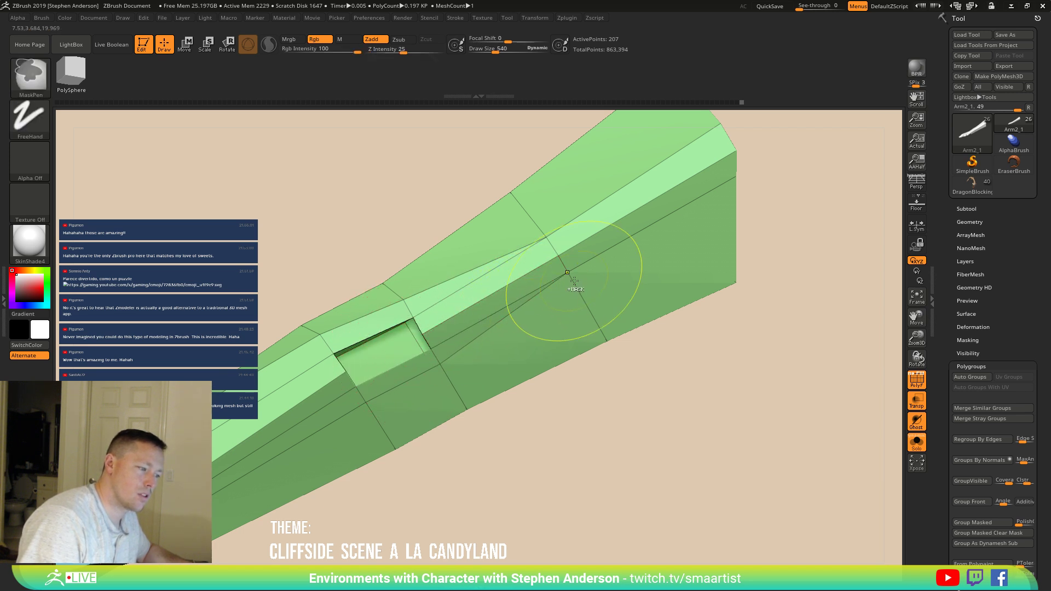
{"action": "left_click", "coordinate": [473, 316]}
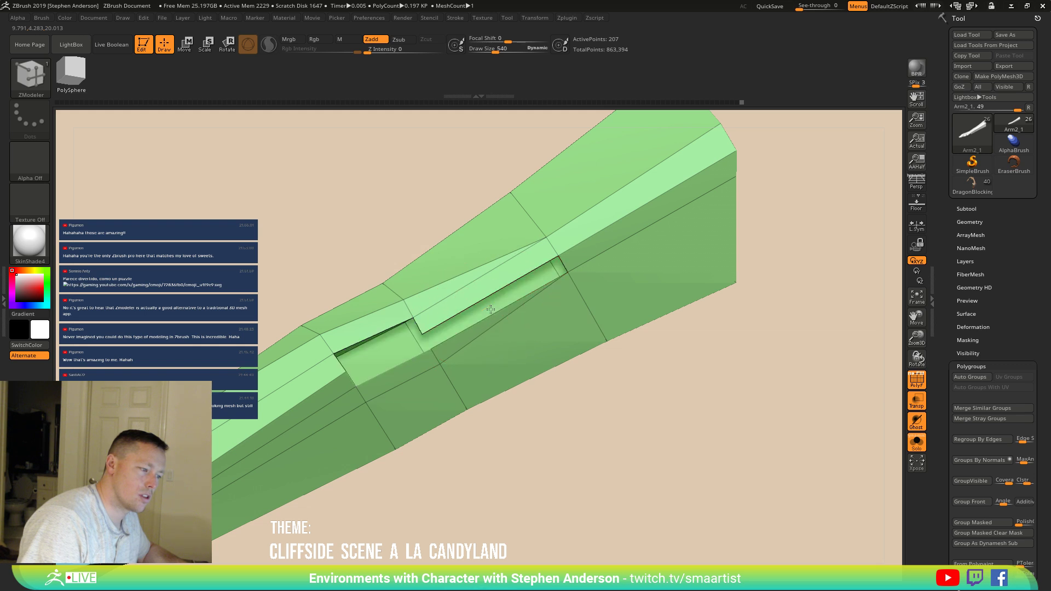
{"action": "key", "text": "ctrl"}
Step: Merge the whole arm into a single polygroup and delete the two adjoining polygons along the forearm's upper ridge
{"action": "mouse_move", "coordinate": [576, 355]}
{"action": "right_mouse_down", "text": "ctrl"}
{"action": "mouse_move", "coordinate": [605, 356]}
{"action": "mouse_move", "coordinate": [606, 387]}
{"action": "mouse_move", "coordinate": [597, 359]}
{"action": "mouse_move", "coordinate": [530, 354]}
{"action": "mouse_move", "coordinate": [504, 277]}
{"action": "mouse_move", "coordinate": [526, 280]}
{"action": "right_mouse_up", "text": "ctrl"}
{"action": "key", "text": "ctrl+w"}
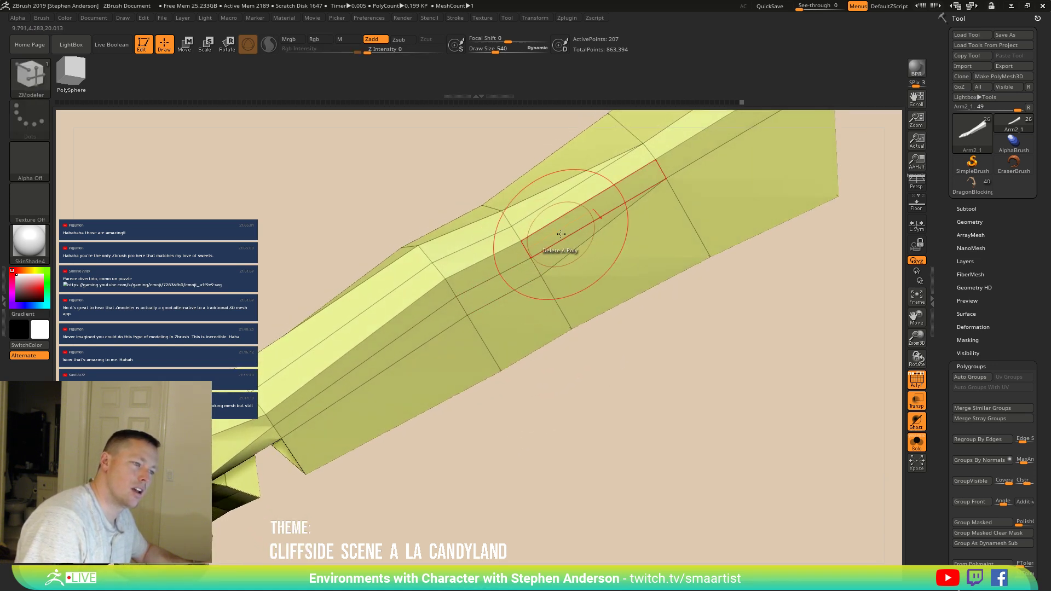
{"action": "left_click", "coordinate": [573, 225]}
{"action": "left_click", "coordinate": [567, 208]}
{"action": "mouse_move", "coordinate": [568, 226]}
{"action": "right_mouse_down", "text": "alt"}
{"action": "mouse_move", "coordinate": [514, 277]}
{"action": "mouse_move", "coordinate": [481, 286]}
{"action": "mouse_move", "coordinate": [465, 258]}
{"action": "mouse_move", "coordinate": [469, 307]}
{"action": "right_mouse_up", "text": "alt"}
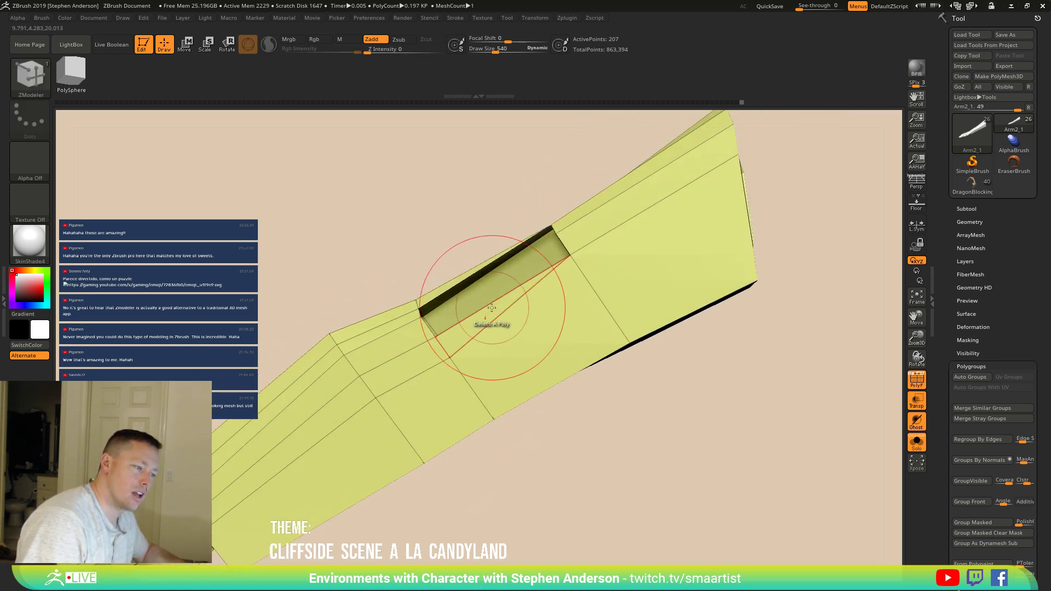
Step: Set the edge action to Split and the draw size to 124, and split the long border edges of the forearm hole
{"action": "key", "text": "space"}
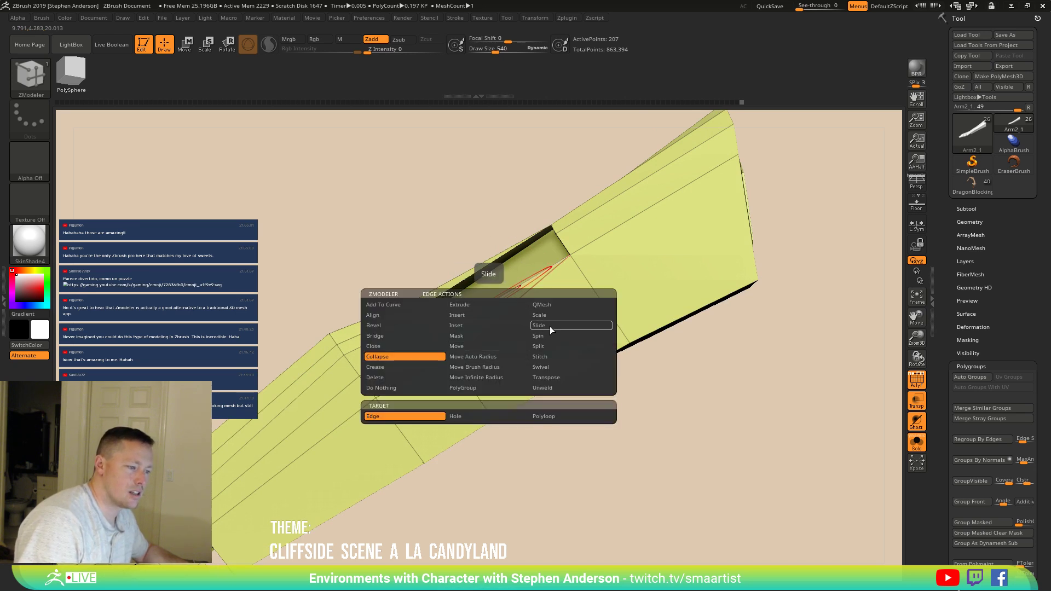
{"action": "left_click", "coordinate": [549, 345]}
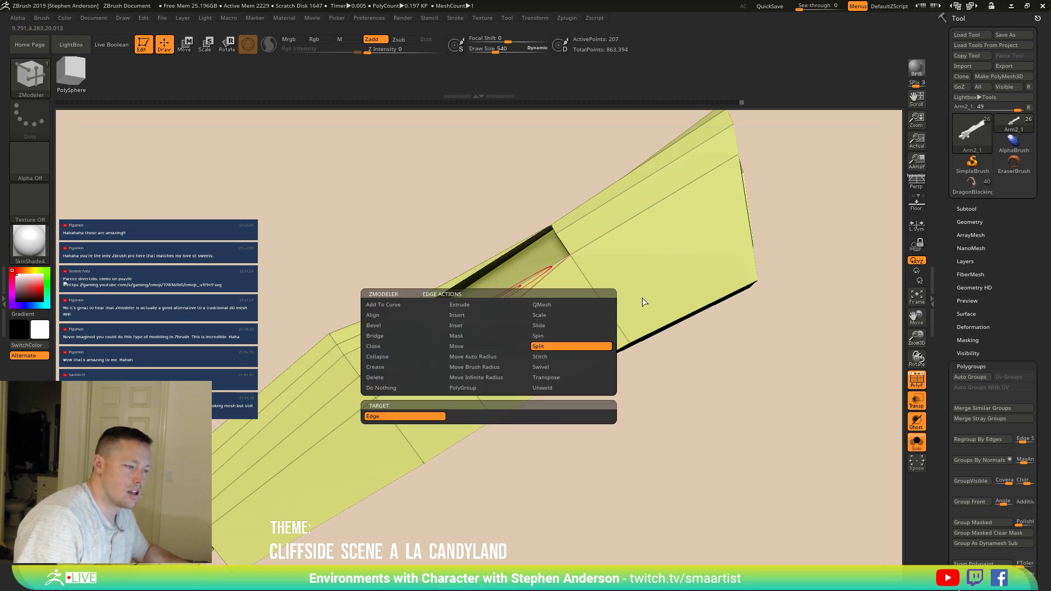
{"action": "right_click_drag", "start_coordinate": [497, 297], "coordinate": [537, 343], "text": "ctrl"}
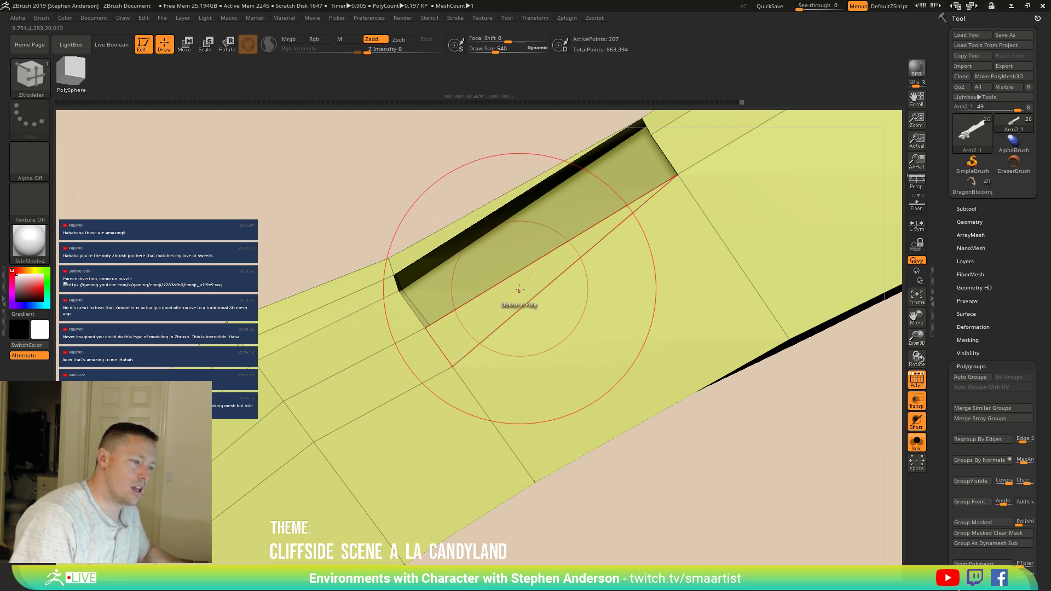
{"action": "key", "text": "s"}
{"action": "left_click_drag", "start_coordinate": [523, 289], "coordinate": [509, 289]}
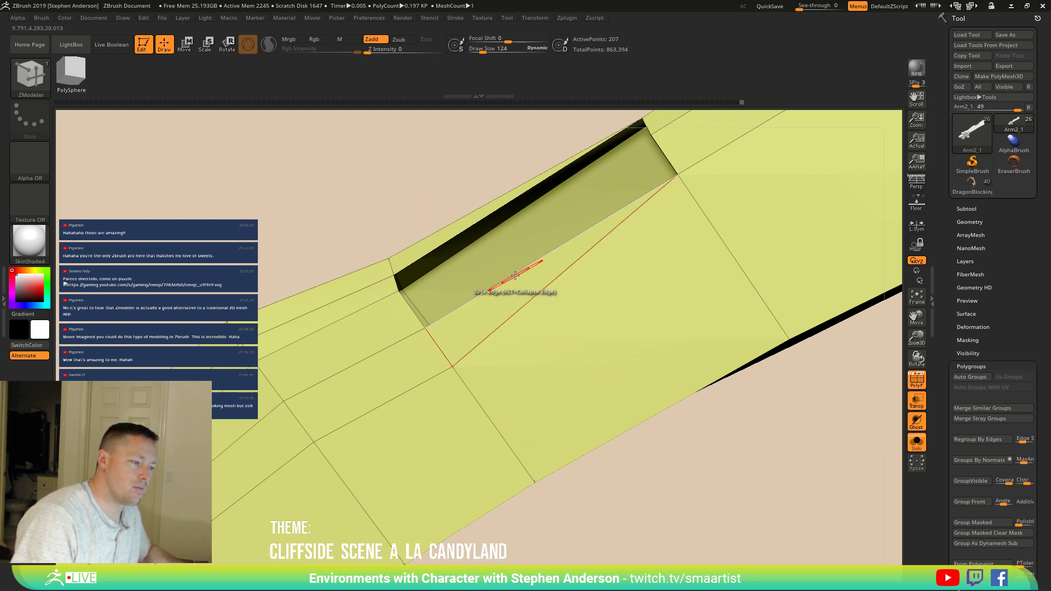
{"action": "left_click", "coordinate": [516, 276]}
{"action": "right_click_drag", "start_coordinate": [520, 272], "coordinate": [585, 352], "text": "alt"}
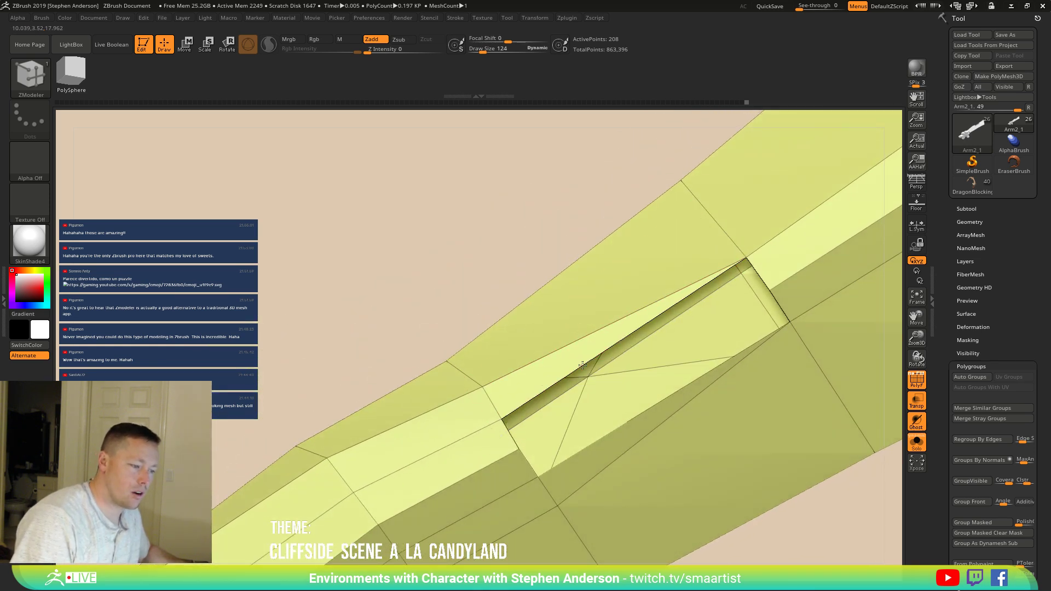
{"action": "key", "text": "ctrl+z"}
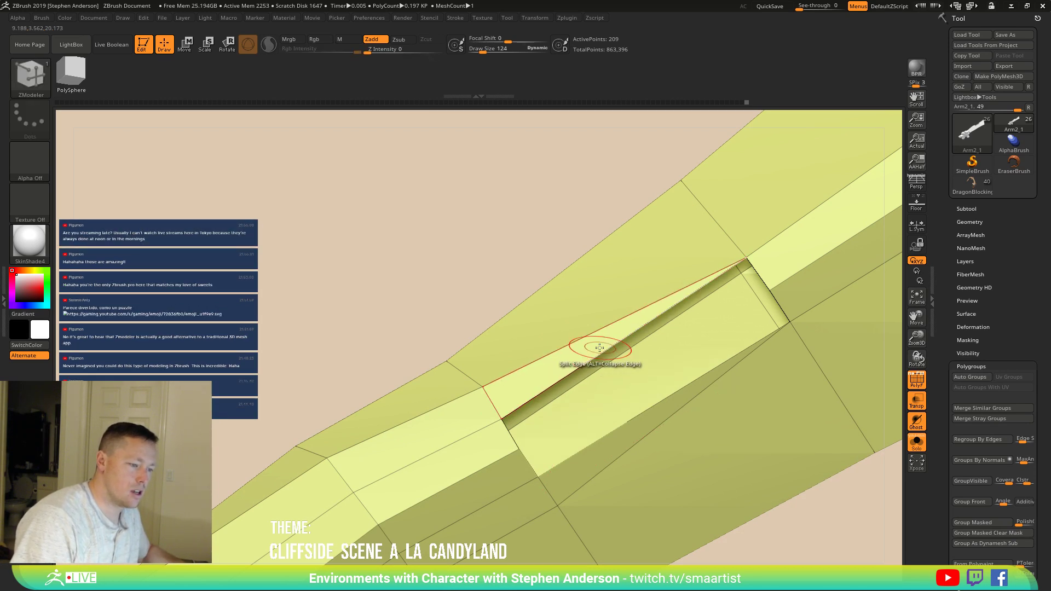
{"action": "right_click_drag", "start_coordinate": [608, 353], "coordinate": [569, 352]}
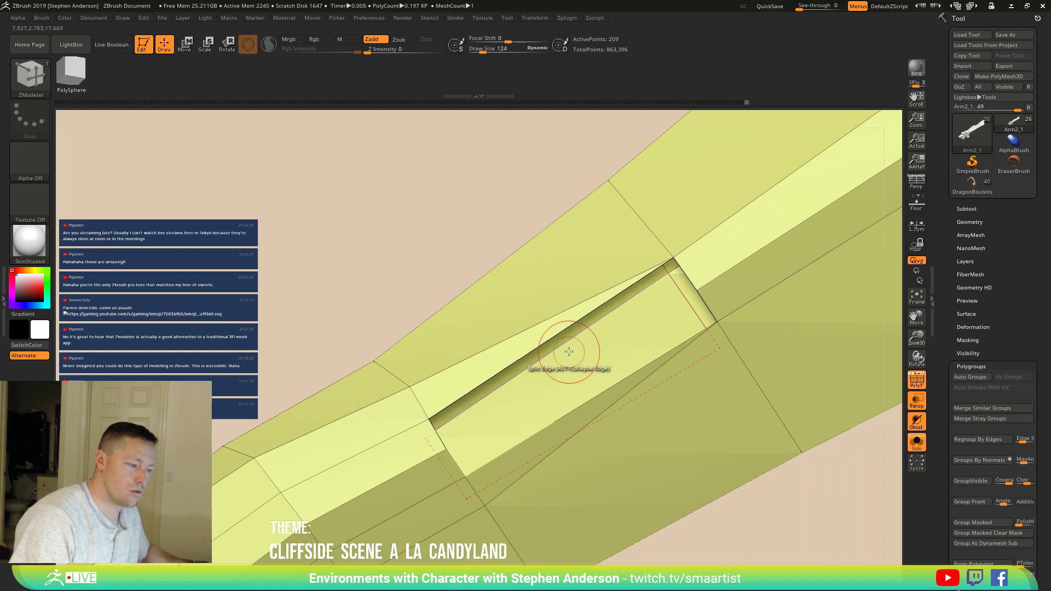
{"action": "mouse_move", "coordinate": [707, 318]}
{"action": "right_mouse_down", "text": "ctrl"}
{"action": "mouse_move", "coordinate": [759, 267]}
{"action": "mouse_move", "coordinate": [621, 301]}
{"action": "mouse_move", "coordinate": [634, 321]}
{"action": "mouse_move", "coordinate": [624, 308]}
{"action": "mouse_move", "coordinate": [622, 344]}
{"action": "right_mouse_up", "text": "ctrl"}
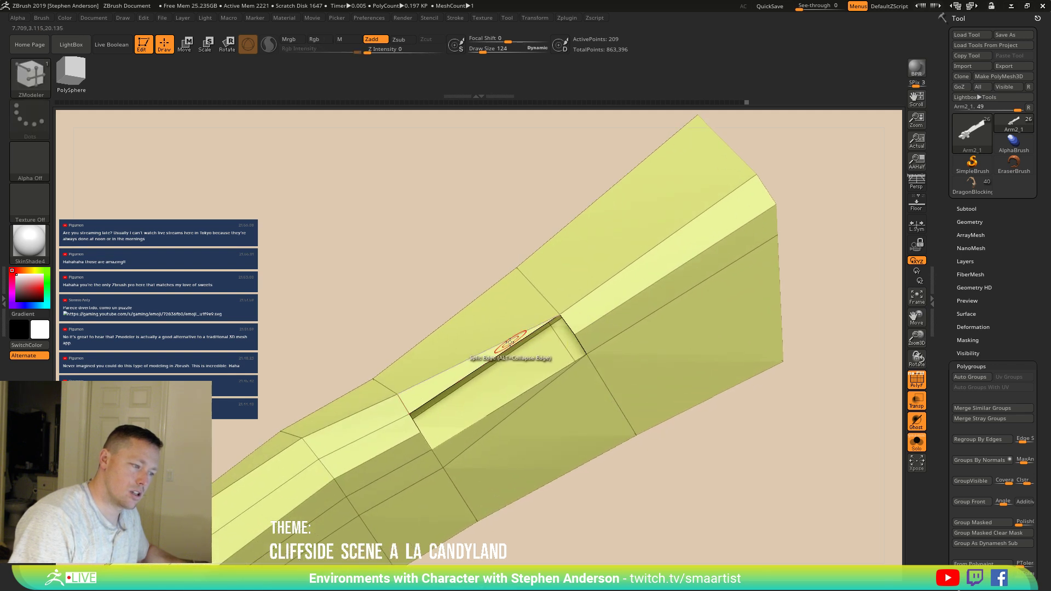
Step: Switch to the Move brush and reshape the split border edges of the forearm hole
{"action": "key", "text": "b"}
{"action": "key", "text": "m"}
{"action": "key", "text": "v"}
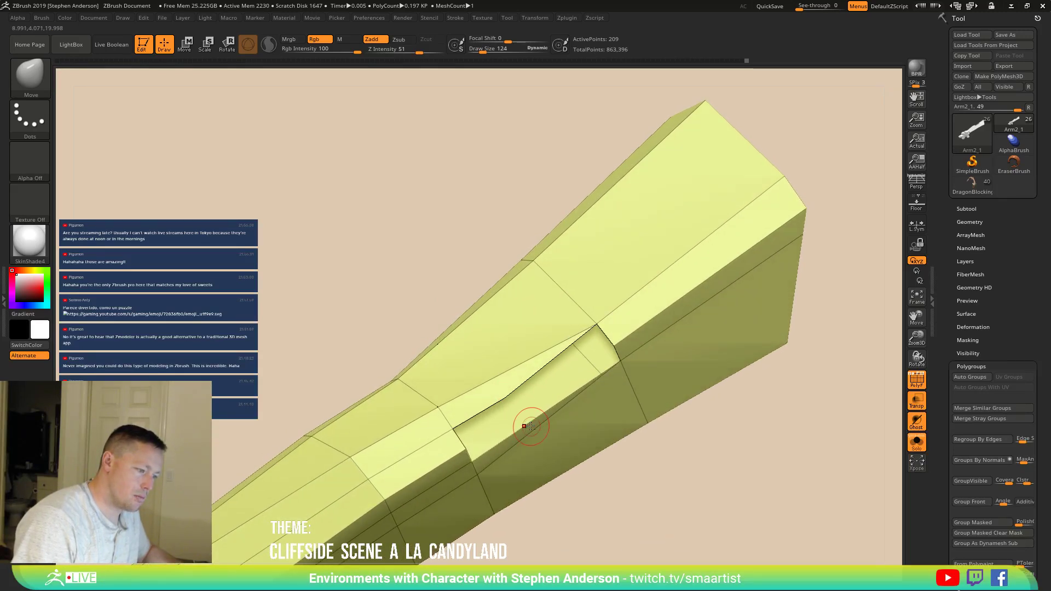
{"action": "right_click_drag", "start_coordinate": [525, 418], "coordinate": [488, 384]}
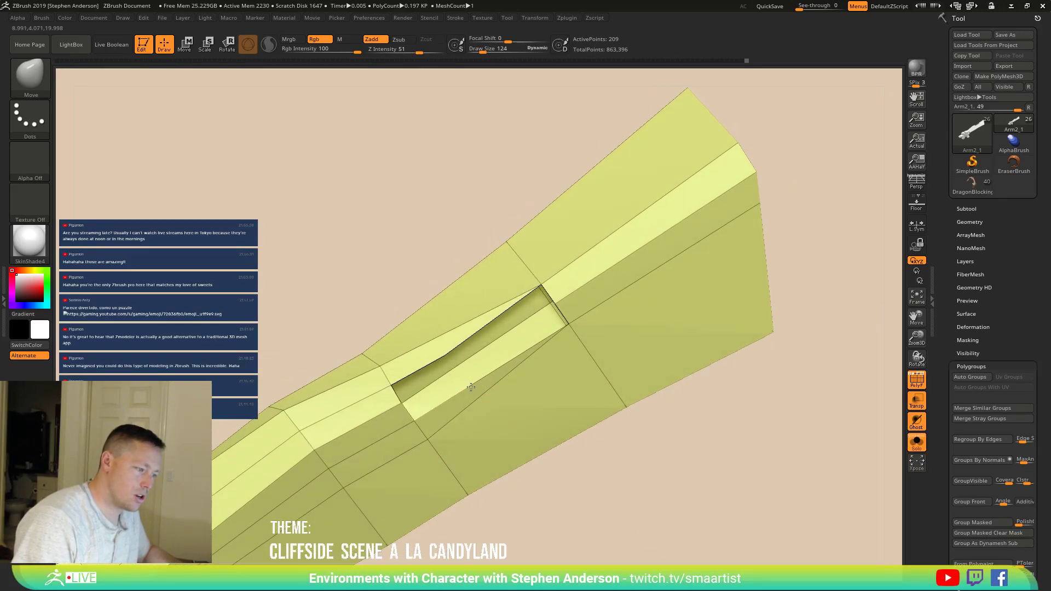
Step: Return to ZModeler, set the edge action to Bridge with the Edges target, and bridge opposite border edges across the forearm hole
{"action": "key", "text": "b"}
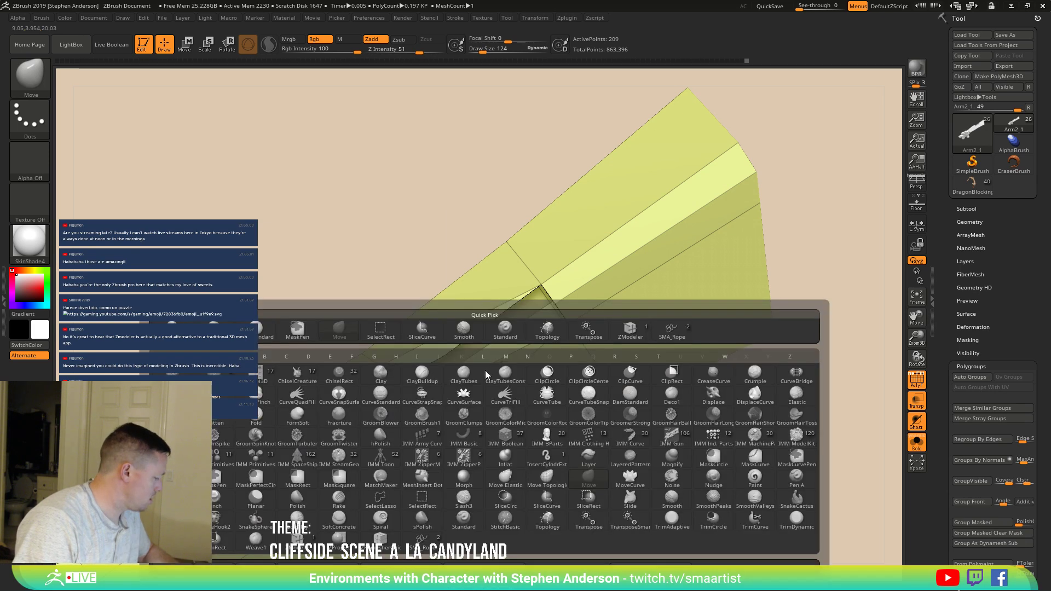
{"action": "key", "text": "z"}
{"action": "key", "text": "m"}
{"action": "key", "text": "space"}
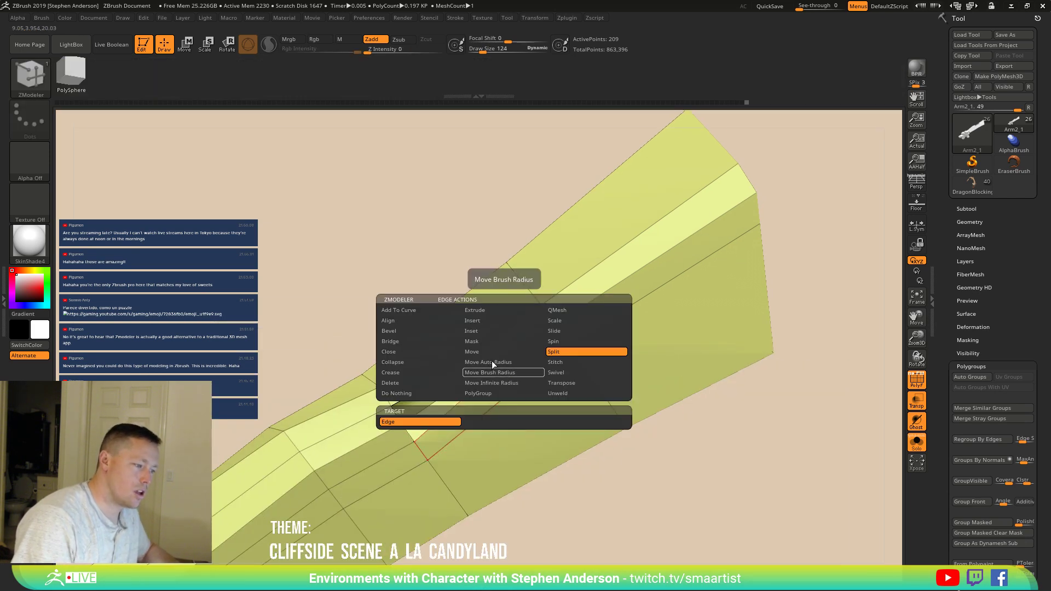
{"action": "left_click", "coordinate": [405, 343]}
{"action": "left_click", "coordinate": [606, 337]}
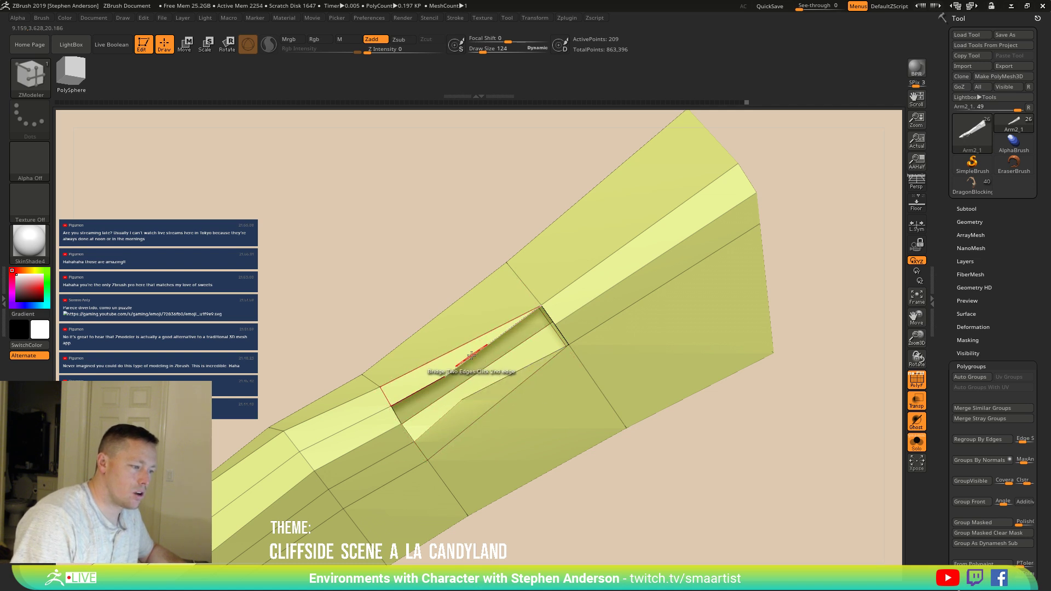
{"action": "left_click", "coordinate": [505, 377]}
Step: Set the edge action to Insert with Single EdgeLoop and split the bridged part of the forearm hole lengthwise
{"action": "right_click_drag", "start_coordinate": [500, 351], "coordinate": [487, 433]}
{"action": "key", "text": "space"}
{"action": "left_click", "coordinate": [378, 335]}
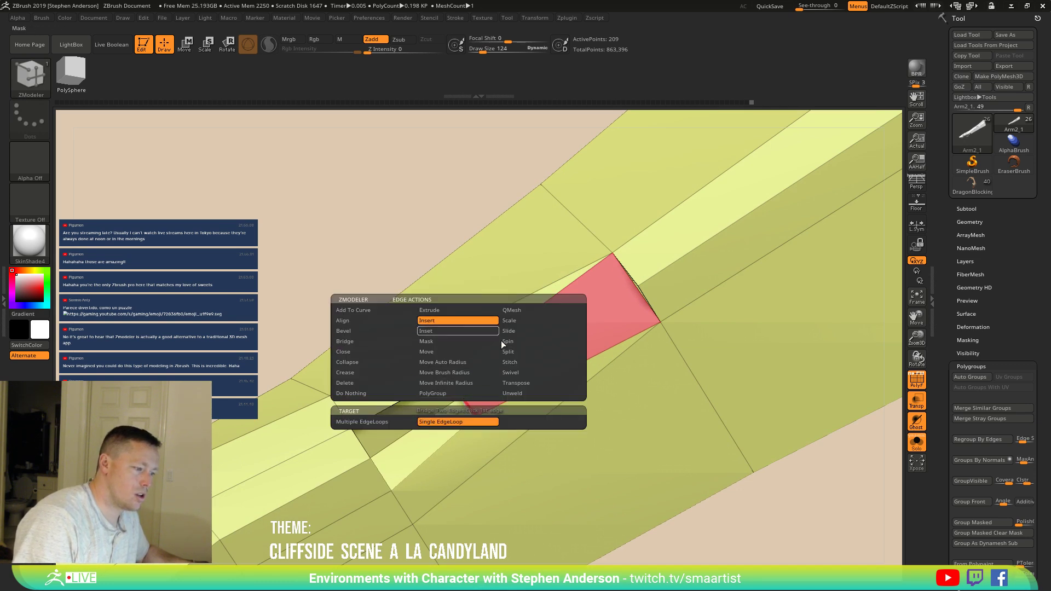
{"action": "left_click", "coordinate": [474, 329]}
{"action": "right_click_drag", "start_coordinate": [570, 355], "coordinate": [571, 321]}
{"action": "left_click", "coordinate": [650, 280]}
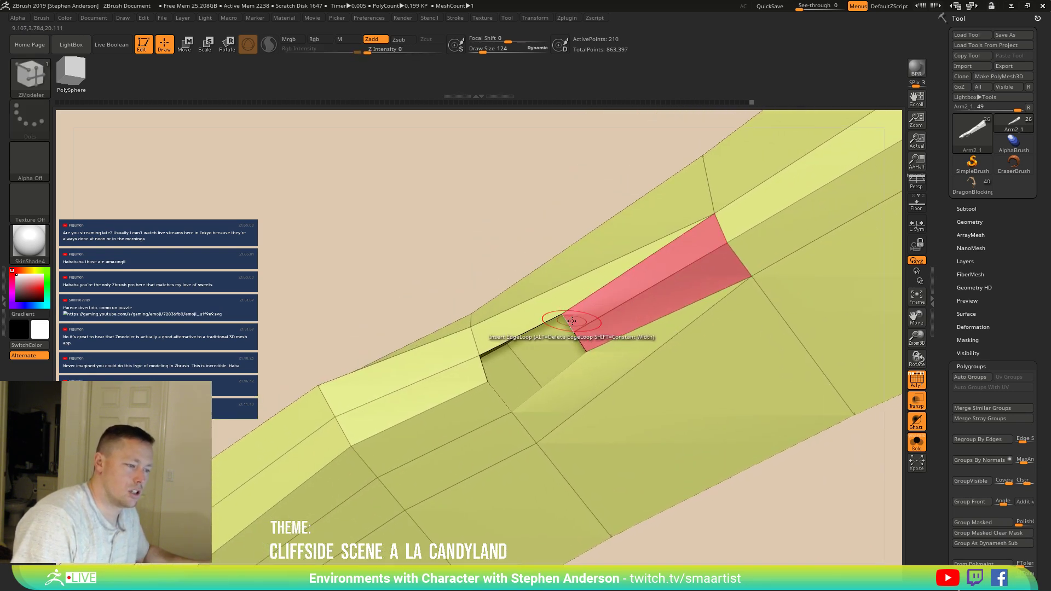
Step: Bridge the remaining open edges on the wrist side of the forearm hole
{"action": "key", "text": "space"}
{"action": "left_click", "coordinate": [468, 340]}
{"action": "left_click", "coordinate": [493, 422]}
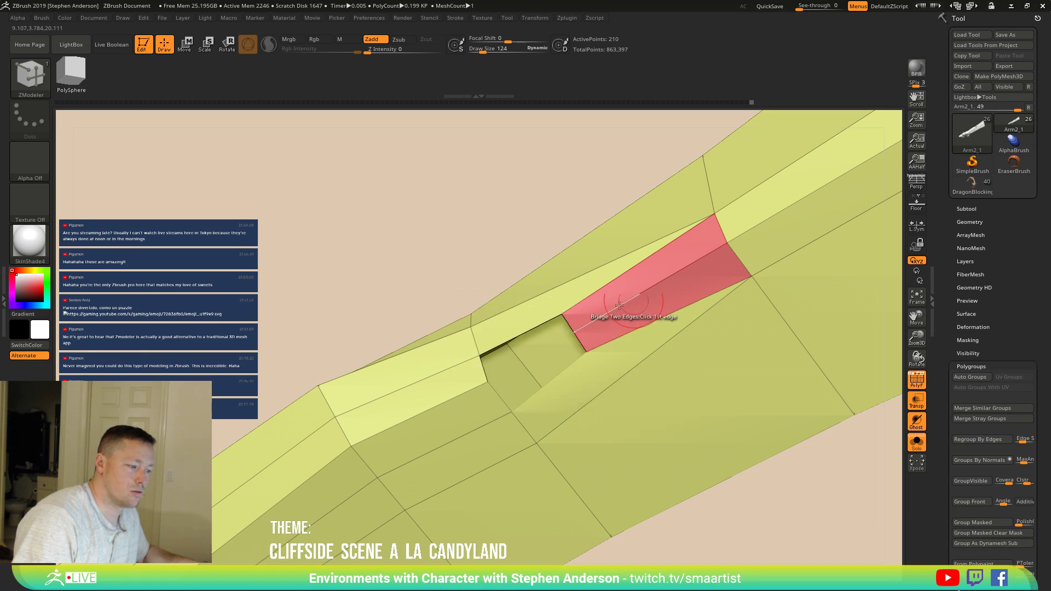
{"action": "left_click", "coordinate": [477, 368]}
{"action": "left_click", "coordinate": [579, 338]}
Step: Insert a single edge loop around the forearm beside the elbow end of the bridged patch
{"action": "mouse_move", "coordinate": [569, 329]}
{"action": "right_mouse_down", "text": "ctrl"}
{"action": "mouse_move", "coordinate": [549, 268]}
{"action": "mouse_move", "coordinate": [567, 323]}
{"action": "mouse_move", "coordinate": [574, 307]}
{"action": "mouse_move", "coordinate": [540, 387]}
{"action": "mouse_move", "coordinate": [551, 368]}
{"action": "mouse_move", "coordinate": [519, 364]}
{"action": "mouse_move", "coordinate": [523, 356]}
{"action": "right_mouse_up", "text": "ctrl"}
{"action": "key", "text": "space"}
{"action": "left_click", "coordinate": [495, 320]}
{"action": "mouse_move", "coordinate": [517, 358]}
{"action": "right_mouse_down", "text": "ctrl"}
{"action": "mouse_move", "coordinate": [520, 373]}
{"action": "mouse_move", "coordinate": [559, 389]}
{"action": "mouse_move", "coordinate": [479, 383]}
{"action": "mouse_move", "coordinate": [477, 295]}
{"action": "mouse_move", "coordinate": [471, 305]}
{"action": "mouse_move", "coordinate": [499, 359]}
{"action": "mouse_move", "coordinate": [482, 307]}
{"action": "mouse_move", "coordinate": [469, 309]}
{"action": "mouse_move", "coordinate": [526, 389]}
{"action": "mouse_move", "coordinate": [507, 363]}
{"action": "mouse_move", "coordinate": [511, 339]}
{"action": "mouse_move", "coordinate": [564, 356]}
{"action": "mouse_move", "coordinate": [577, 388]}
{"action": "mouse_move", "coordinate": [621, 362]}
{"action": "right_mouse_up", "text": "ctrl"}
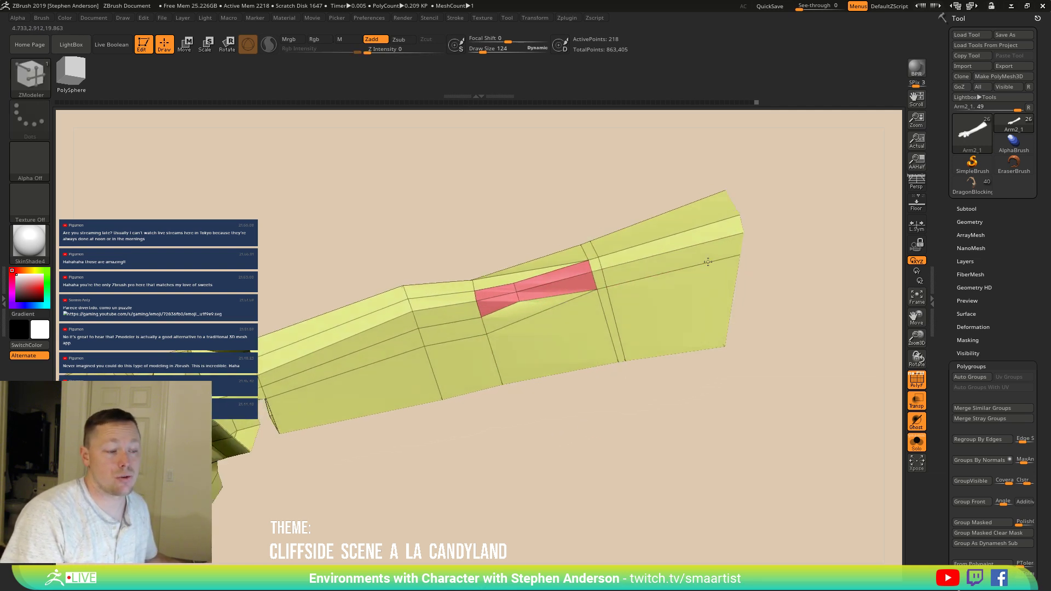
Step: Bridge the forearm's open border edge to the matching hand edge at the wrist gap
{"action": "right_click_drag", "start_coordinate": [704, 265], "coordinate": [721, 226]}
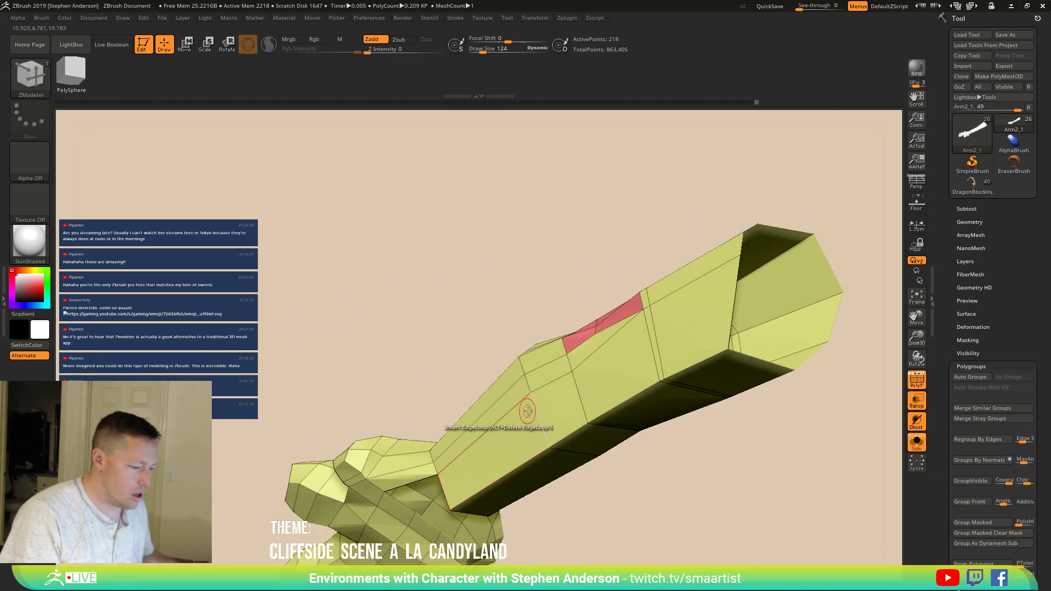
{"action": "right_click_drag", "start_coordinate": [595, 422], "coordinate": [618, 308]}
{"action": "right_click_drag", "start_coordinate": [652, 198], "coordinate": [689, 220]}
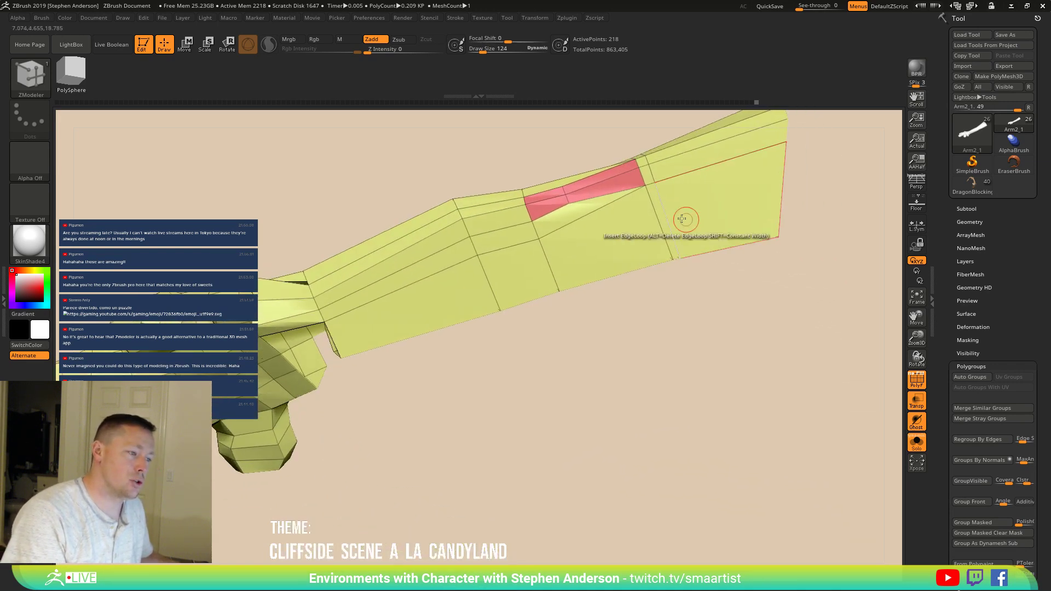
{"action": "mouse_move", "coordinate": [596, 211]}
{"action": "right_mouse_down"}
{"action": "mouse_move", "coordinate": [527, 270]}
{"action": "mouse_move", "coordinate": [584, 243]}
{"action": "mouse_move", "coordinate": [657, 307]}
{"action": "mouse_move", "coordinate": [644, 339]}
{"action": "mouse_move", "coordinate": [563, 281]}
{"action": "mouse_move", "coordinate": [556, 381]}
{"action": "mouse_move", "coordinate": [520, 378]}
{"action": "mouse_move", "coordinate": [481, 349]}
{"action": "right_mouse_up"}
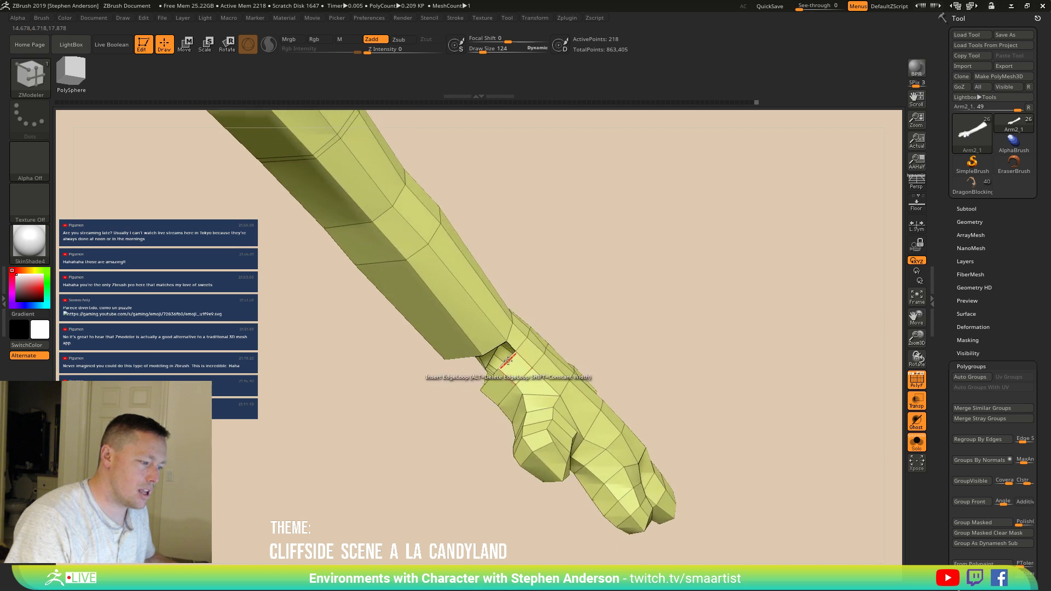
{"action": "key", "text": "space"}
{"action": "left_click", "coordinate": [395, 341]}
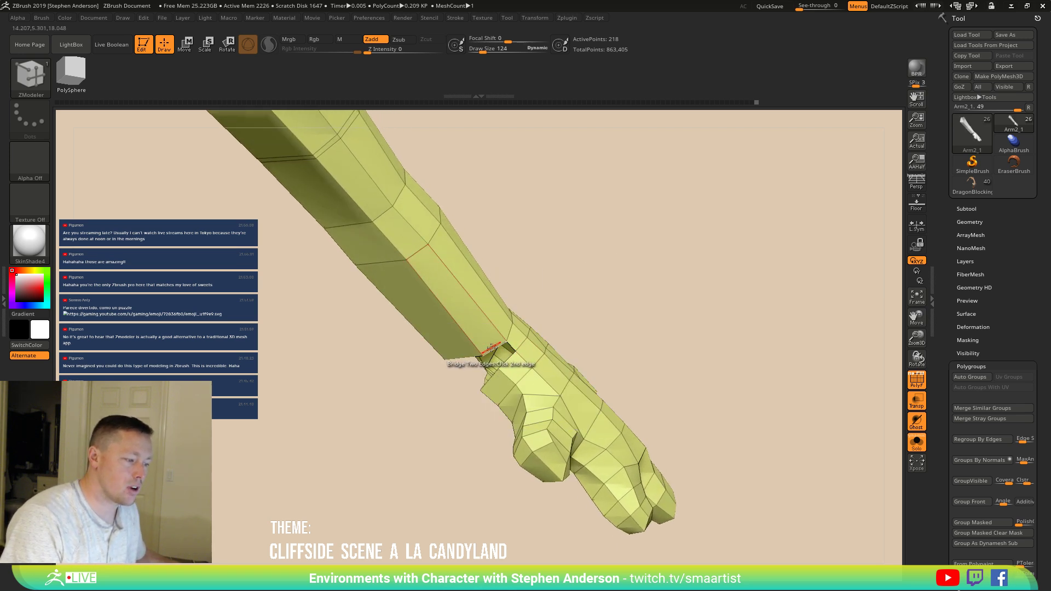
{"action": "right_click_drag", "start_coordinate": [491, 361], "coordinate": [462, 309]}
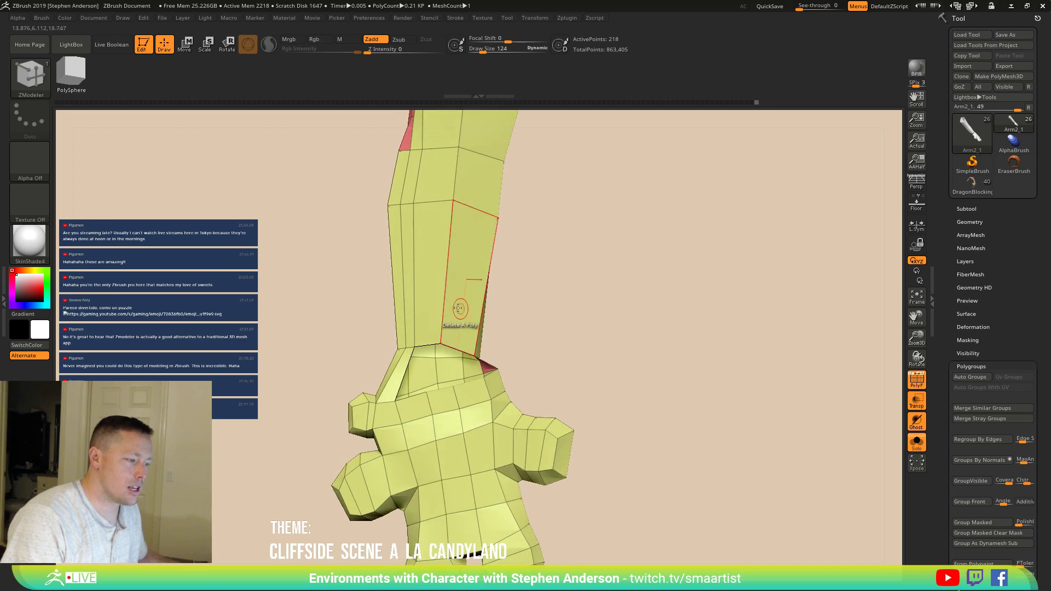
Step: Set the edge action to Bevel and bevel the complete lengthwise edge loop on the palm side of the forearm
{"action": "key", "text": "space"}
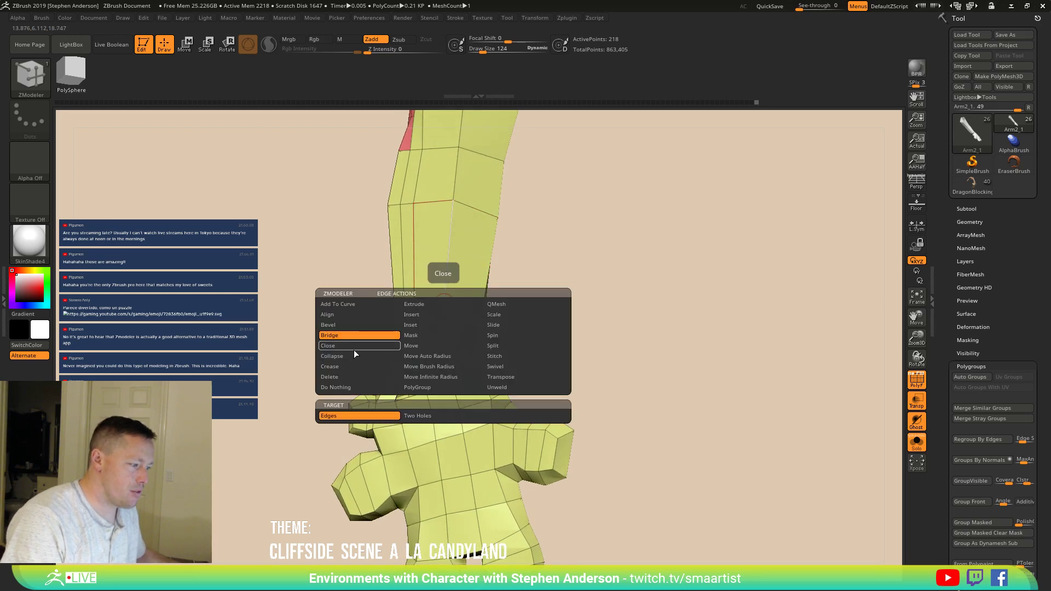
{"action": "left_click", "coordinate": [345, 324]}
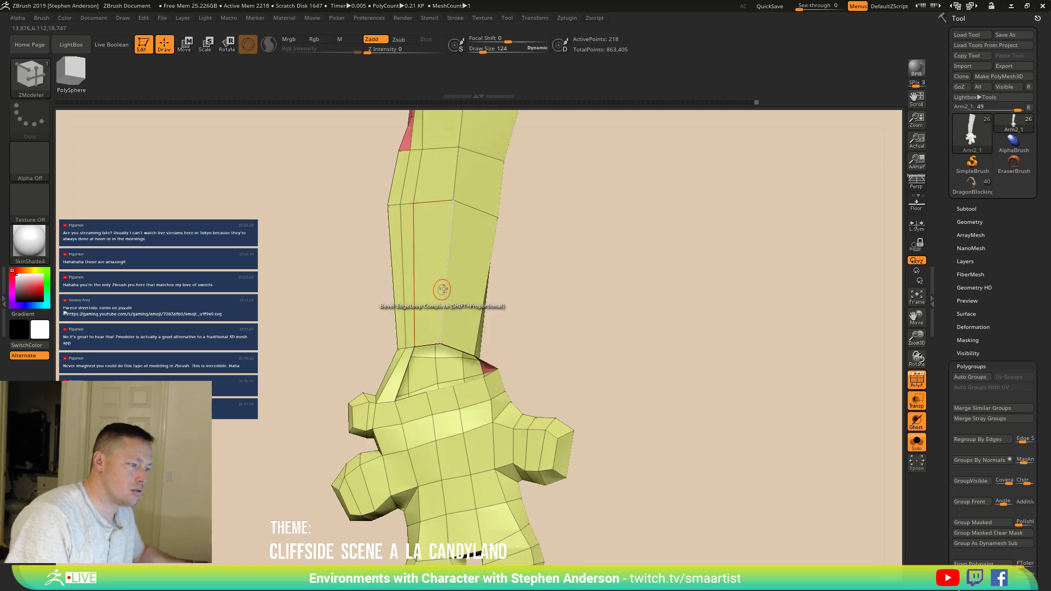
{"action": "left_click_drag", "start_coordinate": [448, 285], "coordinate": [504, 254]}
{"action": "right_click_drag", "start_coordinate": [504, 255], "coordinate": [482, 334], "text": "alt"}
{"action": "right_click_drag", "start_coordinate": [481, 334], "coordinate": [458, 347]}
{"action": "right_click_drag", "start_coordinate": [457, 383], "coordinate": [441, 368], "text": "ctrl"}
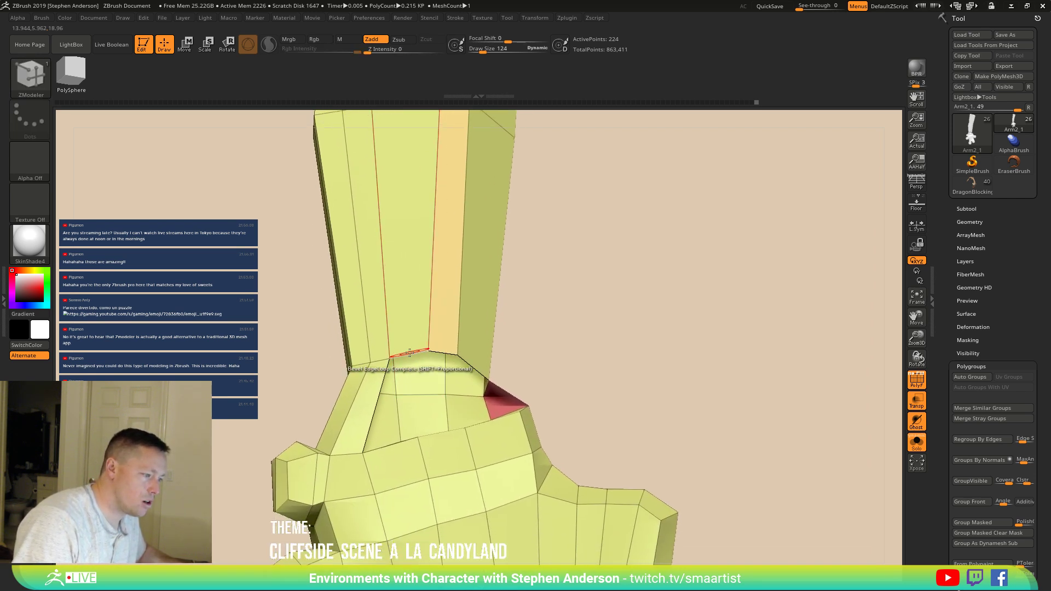
Step: Set the edge action to Bridge and join the forearm's palm-side border edges beside the beveled strip to the hand
{"action": "key", "text": "space"}
{"action": "left_click", "coordinate": [337, 340]}
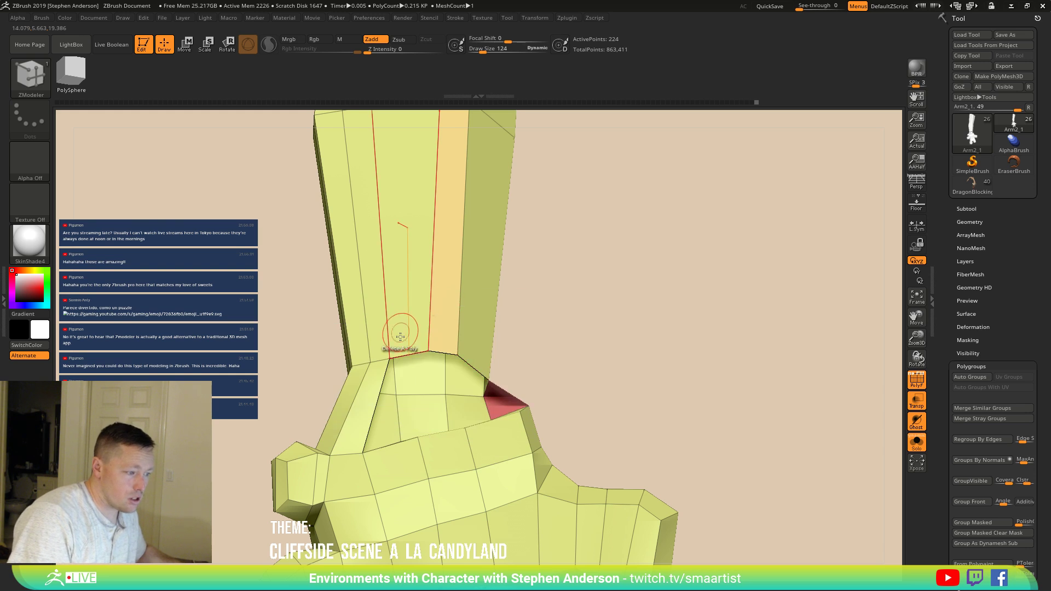
{"action": "left_click", "coordinate": [404, 443]}
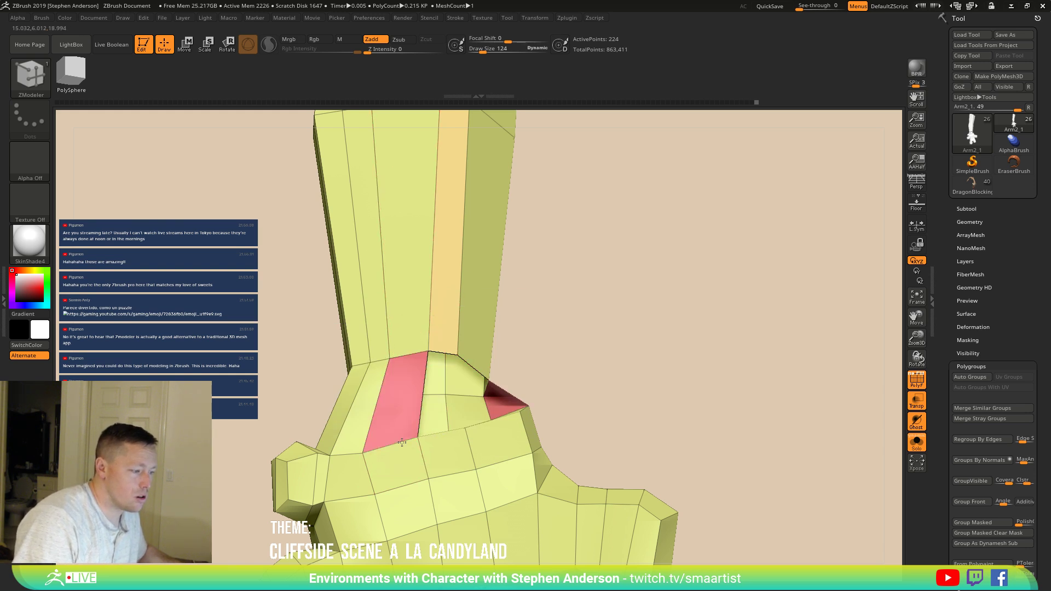
{"action": "left_click", "coordinate": [446, 435]}
{"action": "right_click_drag", "start_coordinate": [446, 435], "coordinate": [444, 461]}
Step: Insert another lengthwise edge loop beside the forearm's beveled strip and bridge the remaining wrist edges to the hand
{"action": "right_click_drag", "start_coordinate": [519, 320], "coordinate": [518, 343]}
{"action": "key", "text": "space"}
{"action": "left_click", "coordinate": [475, 320]}
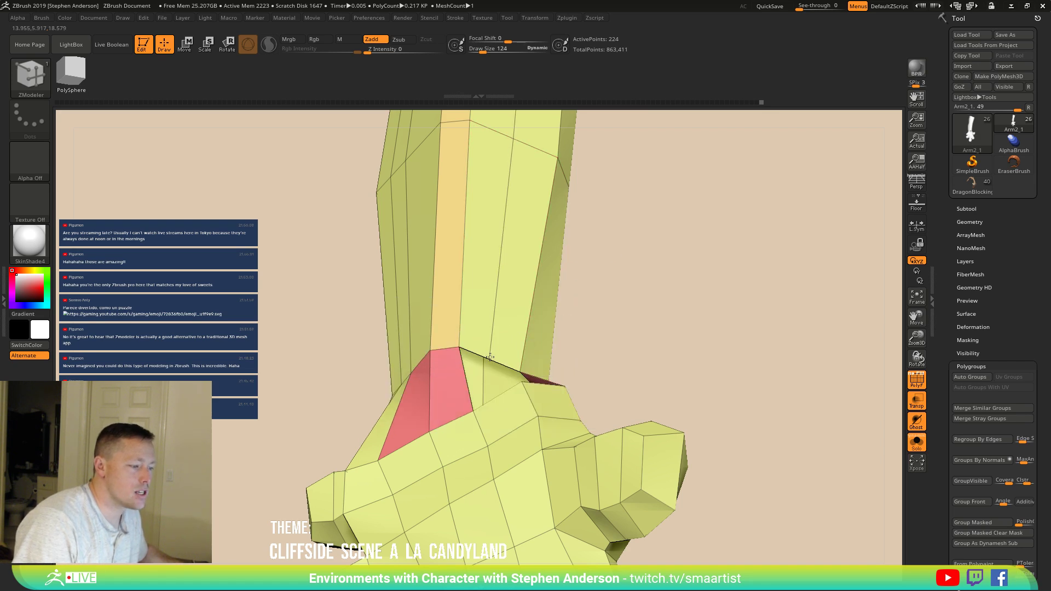
{"action": "key", "text": "space"}
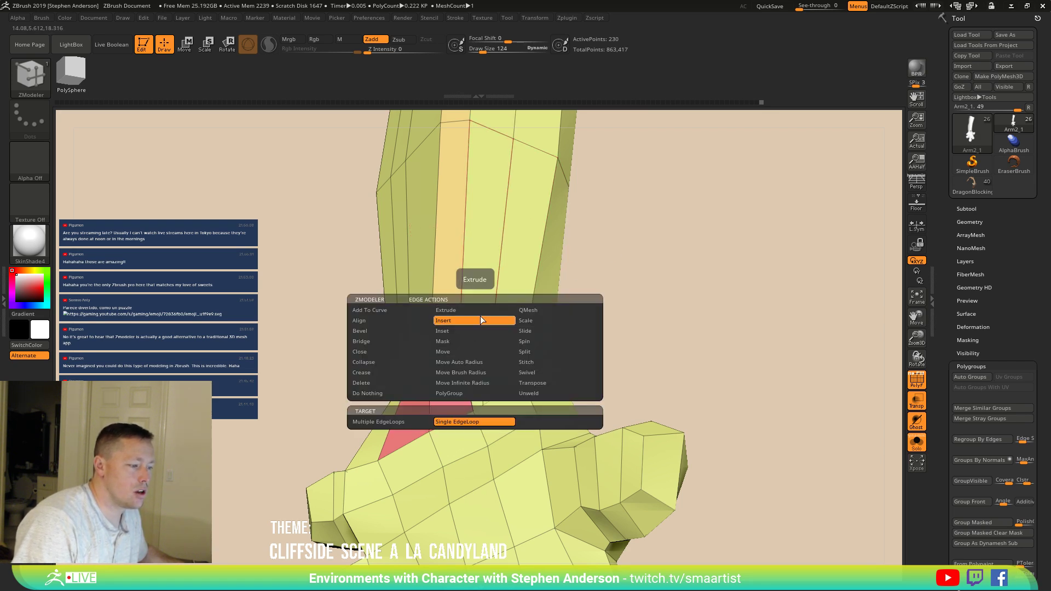
{"action": "left_click", "coordinate": [361, 343]}
{"action": "right_click_drag", "start_coordinate": [477, 351], "coordinate": [548, 369]}
{"action": "right_click_drag", "start_coordinate": [515, 331], "coordinate": [444, 363], "text": "ctrl"}
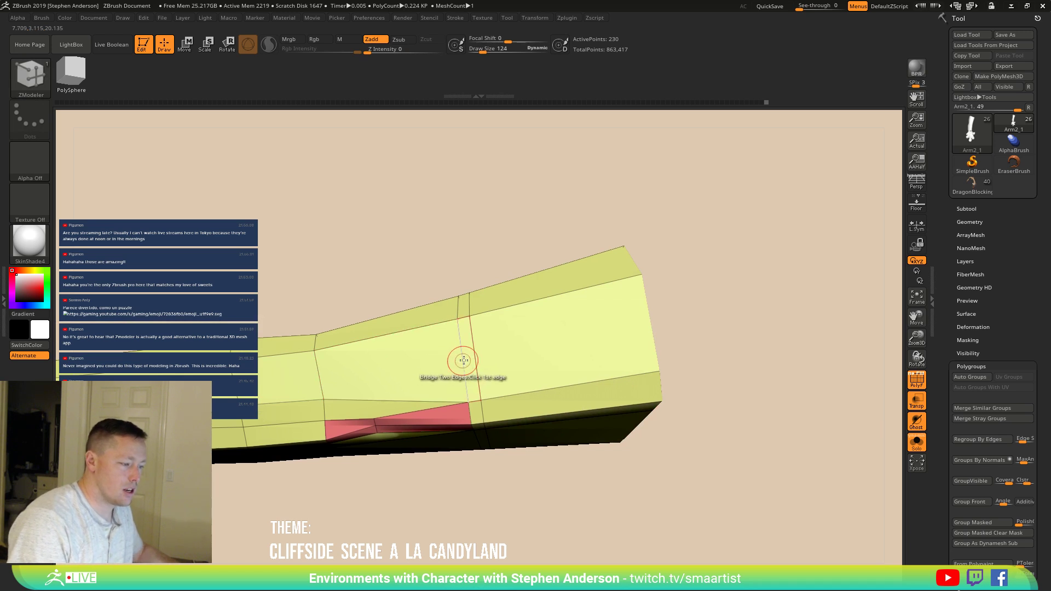
Step: Set the edge action to Slide and slide the edge loop at the forearm patch toward the wrist
{"action": "key", "text": "space"}
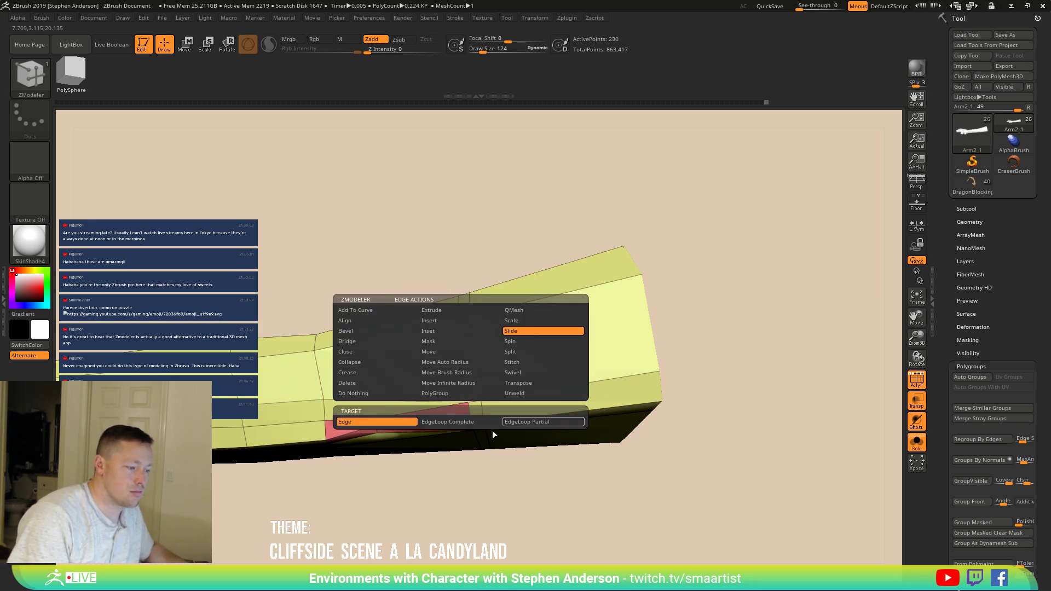
{"action": "left_click_drag", "start_coordinate": [458, 373], "coordinate": [394, 365]}
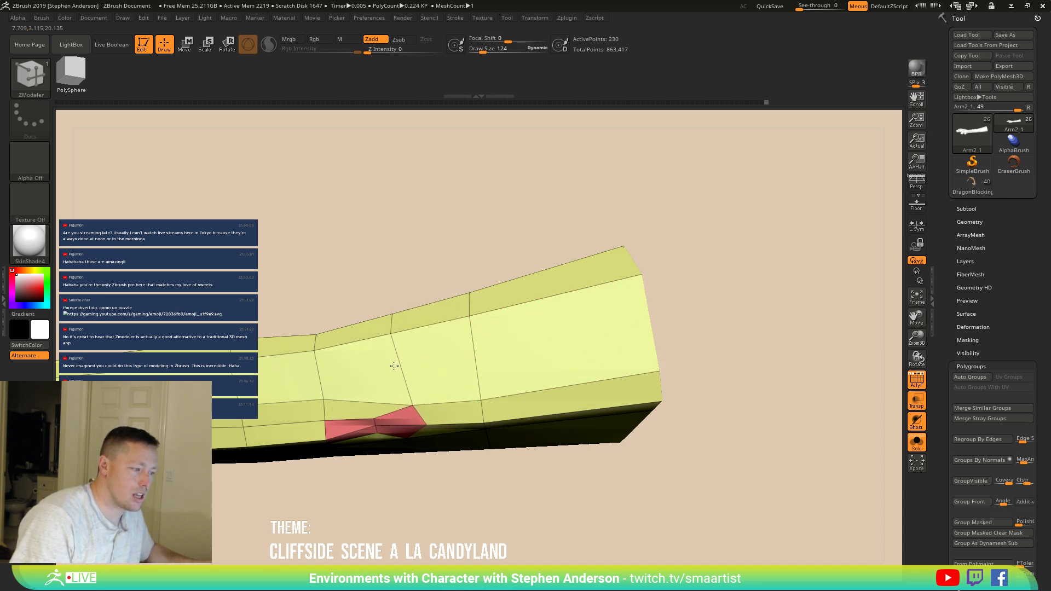
{"action": "right_click_drag", "start_coordinate": [412, 392], "coordinate": [529, 323], "text": "alt"}
{"action": "left_click_drag", "start_coordinate": [514, 298], "coordinate": [472, 293]}
{"action": "right_click_drag", "start_coordinate": [472, 295], "coordinate": [476, 230]}
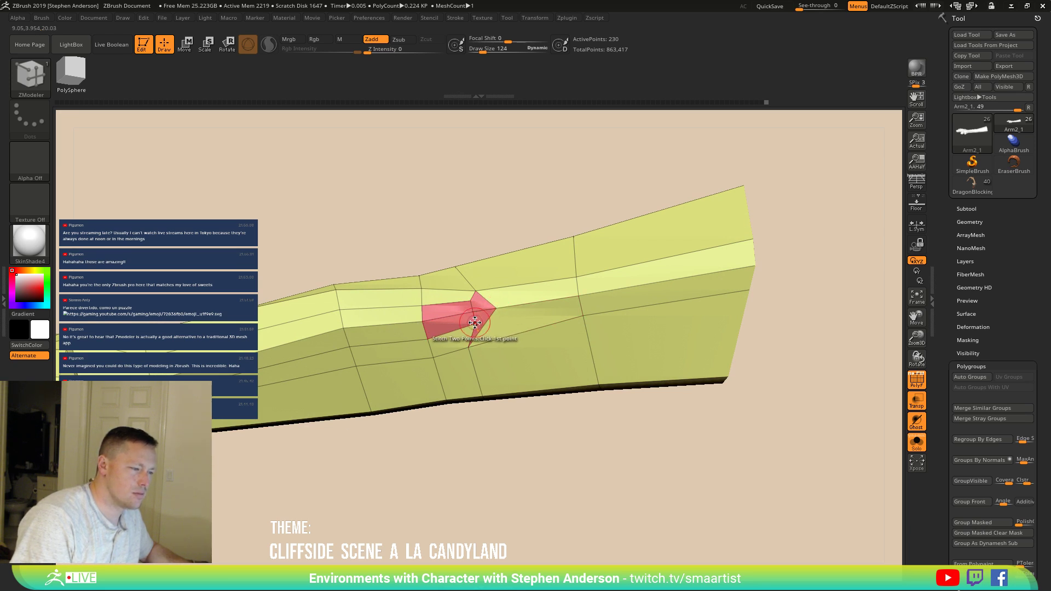
Step: Set the point action to slide points by brush radius and adjust the corner point of the forearm patch
{"action": "key", "text": "space"}
{"action": "left_click", "coordinate": [469, 363]}
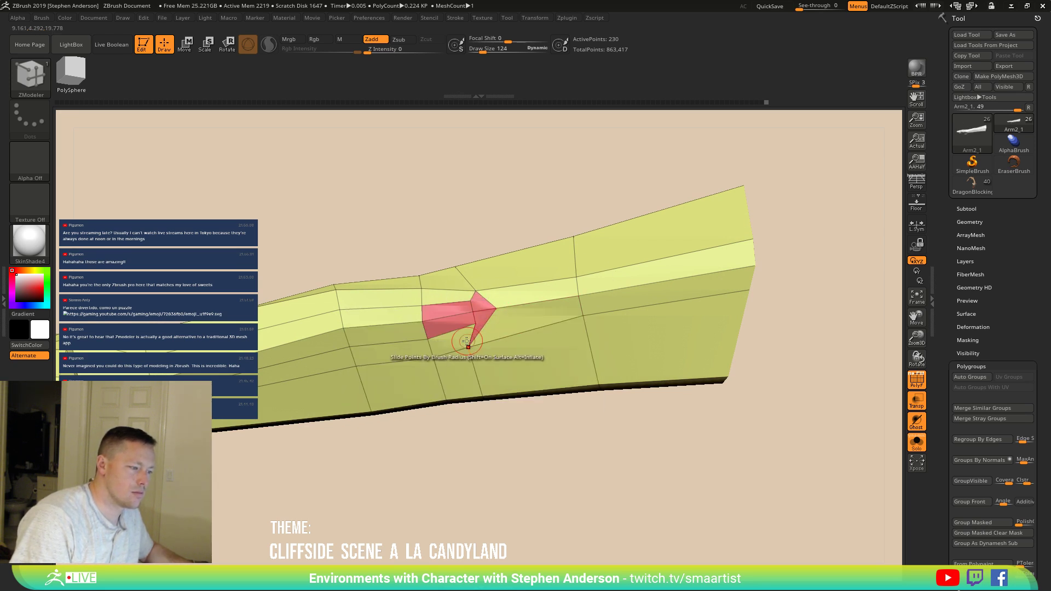
{"action": "left_click_drag", "start_coordinate": [464, 327], "coordinate": [486, 310]}
{"action": "mouse_move", "coordinate": [461, 339]}
{"action": "right_mouse_down"}
{"action": "mouse_move", "coordinate": [476, 357]}
{"action": "mouse_move", "coordinate": [444, 300]}
{"action": "mouse_move", "coordinate": [517, 311]}
{"action": "right_mouse_up"}
Step: Switch to the Move brush, adjust its draw size, and reshape the lower wrist where the forearm meets the hand
{"action": "key", "text": "b"}
{"action": "key", "text": "m"}
{"action": "key", "text": "v"}
{"action": "mouse_move", "coordinate": [387, 359]}
{"action": "right_mouse_down"}
{"action": "mouse_move", "coordinate": [401, 308]}
{"action": "mouse_move", "coordinate": [409, 348]}
{"action": "right_mouse_up"}
{"action": "key", "text": "s"}
{"action": "left_click_drag", "start_coordinate": [409, 349], "coordinate": [413, 348]}
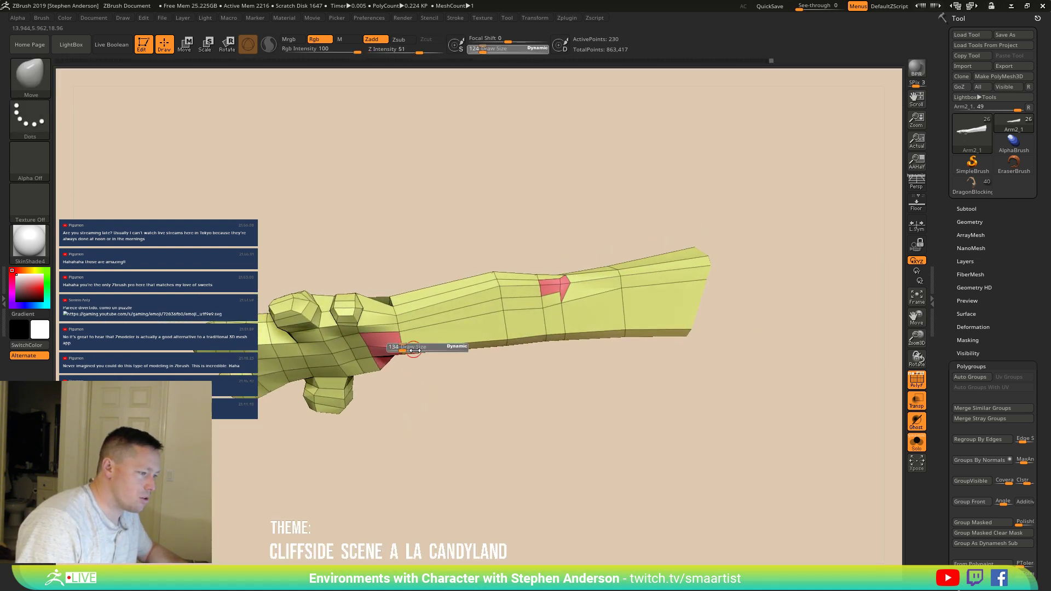
{"action": "mouse_move", "coordinate": [433, 359]}
{"action": "right_mouse_down"}
{"action": "mouse_move", "coordinate": [425, 380]}
{"action": "mouse_move", "coordinate": [418, 370]}
{"action": "right_mouse_up"}
{"action": "key", "text": "s"}
{"action": "left_click_drag", "start_coordinate": [406, 356], "coordinate": [403, 338]}
Step: Reshape the bridged polygons on the palm side of the wrist and set the draw size to 219
{"action": "right_click_drag", "start_coordinate": [406, 355], "coordinate": [395, 317]}
{"action": "left_click_drag", "start_coordinate": [374, 358], "coordinate": [385, 344]}
{"action": "mouse_move", "coordinate": [390, 365]}
{"action": "right_mouse_down"}
{"action": "mouse_move", "coordinate": [378, 337]}
{"action": "mouse_move", "coordinate": [399, 345]}
{"action": "right_mouse_up"}
{"action": "key", "text": "s"}
{"action": "key", "text": "s"}
{"action": "left_click_drag", "start_coordinate": [388, 337], "coordinate": [380, 338]}
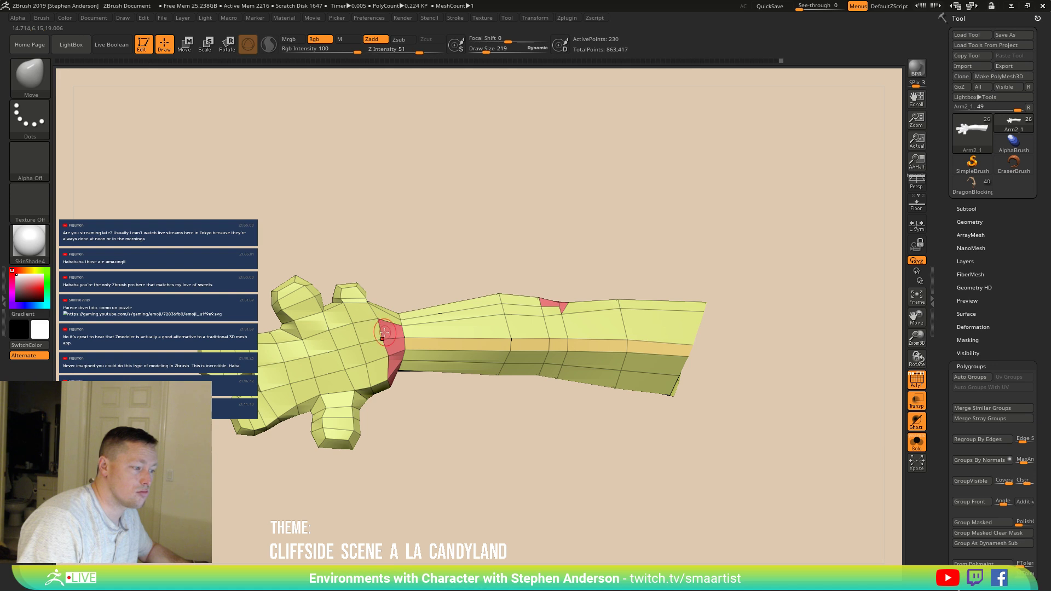
Step: Set the Move brush's draw size to 286 for shaping the wrist and forearm
{"action": "mouse_move", "coordinate": [384, 300]}
{"action": "right_mouse_down"}
{"action": "mouse_move", "coordinate": [425, 441]}
{"action": "mouse_move", "coordinate": [432, 388]}
{"action": "mouse_move", "coordinate": [477, 352]}
{"action": "mouse_move", "coordinate": [458, 308]}
{"action": "mouse_move", "coordinate": [438, 378]}
{"action": "right_mouse_up"}
{"action": "mouse_move", "coordinate": [355, 233]}
{"action": "right_mouse_down"}
{"action": "mouse_move", "coordinate": [314, 303]}
{"action": "mouse_move", "coordinate": [373, 305]}
{"action": "mouse_move", "coordinate": [355, 306]}
{"action": "mouse_move", "coordinate": [356, 321]}
{"action": "mouse_move", "coordinate": [373, 294]}
{"action": "mouse_move", "coordinate": [329, 280]}
{"action": "right_mouse_up"}
{"action": "key", "text": "s"}
{"action": "left_click_drag", "start_coordinate": [330, 281], "coordinate": [347, 290]}
{"action": "right_click_drag", "start_coordinate": [348, 288], "coordinate": [352, 305]}
{"action": "key", "text": "s"}
{"action": "left_click_drag", "start_coordinate": [335, 317], "coordinate": [337, 319]}
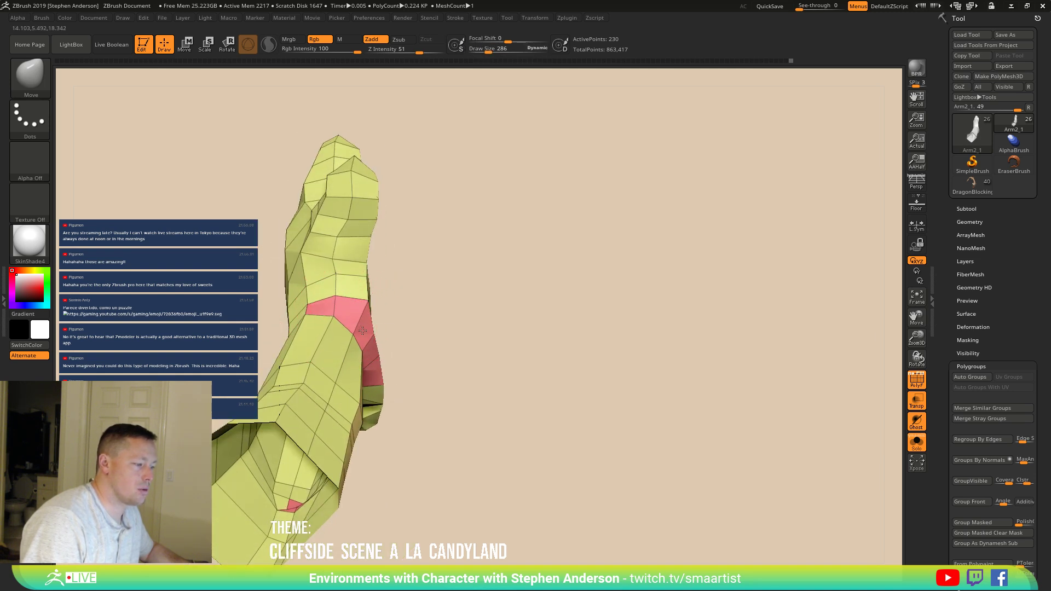
Step: Examine the bridged wrist polygons and the patched area of the forearm from several angles
{"action": "right_click_drag", "start_coordinate": [368, 327], "coordinate": [332, 361]}
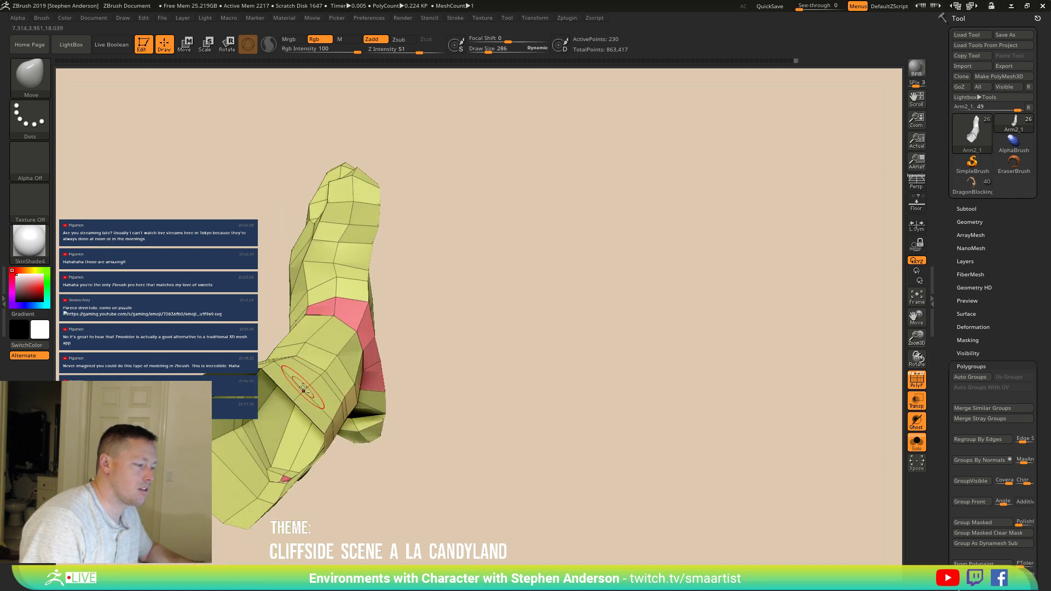
{"action": "right_click_drag", "start_coordinate": [310, 391], "coordinate": [339, 381]}
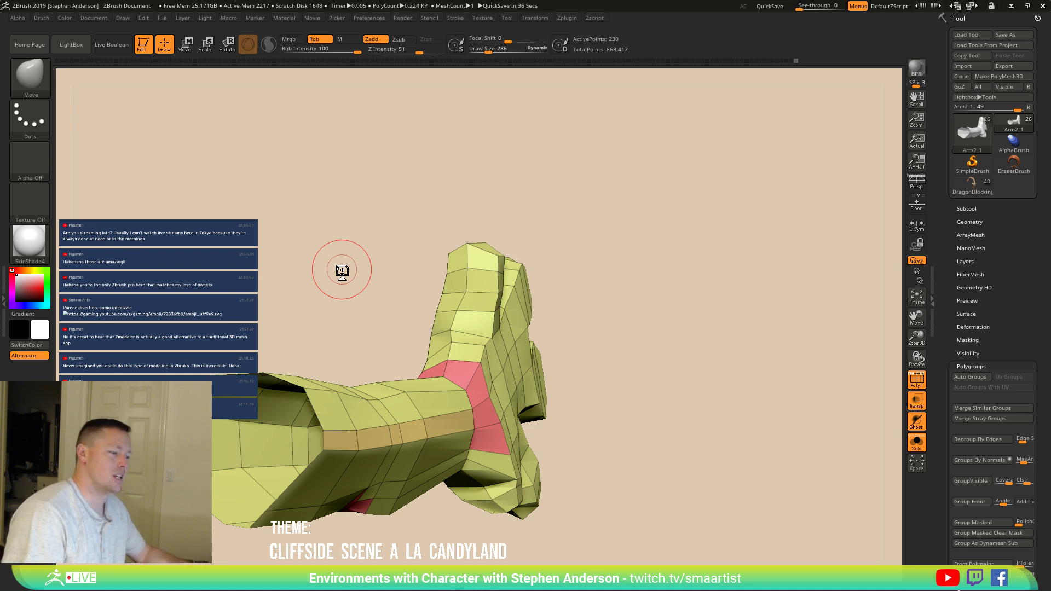
{"action": "mouse_move", "coordinate": [477, 359]}
{"action": "right_mouse_down"}
{"action": "mouse_move", "coordinate": [500, 330]}
{"action": "mouse_move", "coordinate": [458, 331]}
{"action": "mouse_move", "coordinate": [459, 403]}
{"action": "mouse_move", "coordinate": [446, 309]}
{"action": "mouse_move", "coordinate": [471, 298]}
{"action": "mouse_move", "coordinate": [457, 310]}
{"action": "mouse_move", "coordinate": [459, 366]}
{"action": "right_mouse_up"}
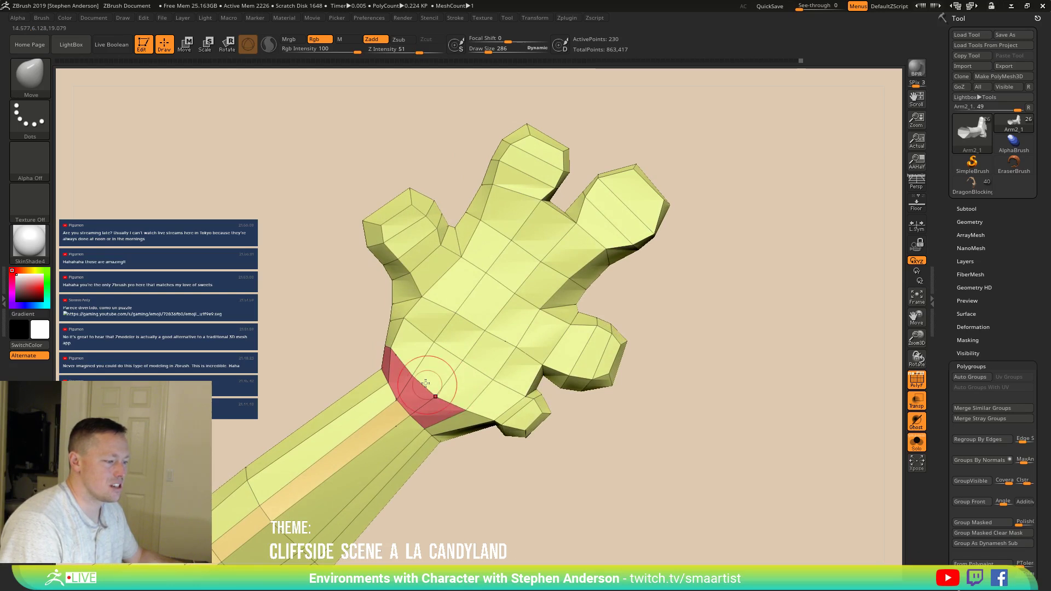
{"action": "mouse_move", "coordinate": [414, 371]}
{"action": "right_mouse_down"}
{"action": "mouse_move", "coordinate": [432, 342]}
{"action": "mouse_move", "coordinate": [416, 363]}
{"action": "mouse_move", "coordinate": [427, 323]}
{"action": "mouse_move", "coordinate": [460, 300]}
{"action": "mouse_move", "coordinate": [434, 359]}
{"action": "mouse_move", "coordinate": [395, 380]}
{"action": "mouse_move", "coordinate": [441, 407]}
{"action": "right_mouse_up"}
{"action": "key", "text": "shift"}
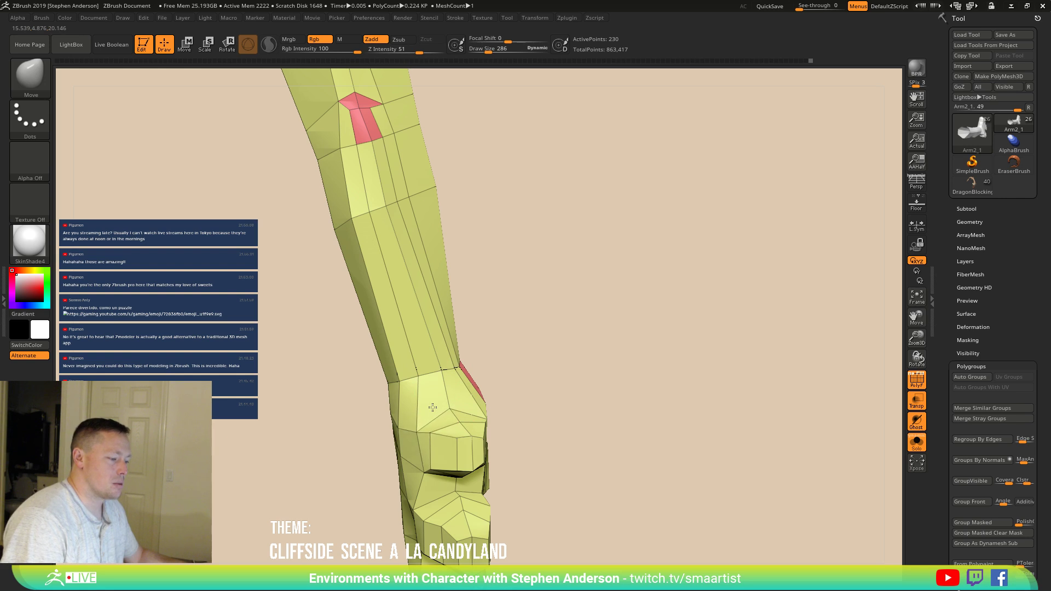
{"action": "right_click_drag", "start_coordinate": [448, 376], "coordinate": [404, 336]}
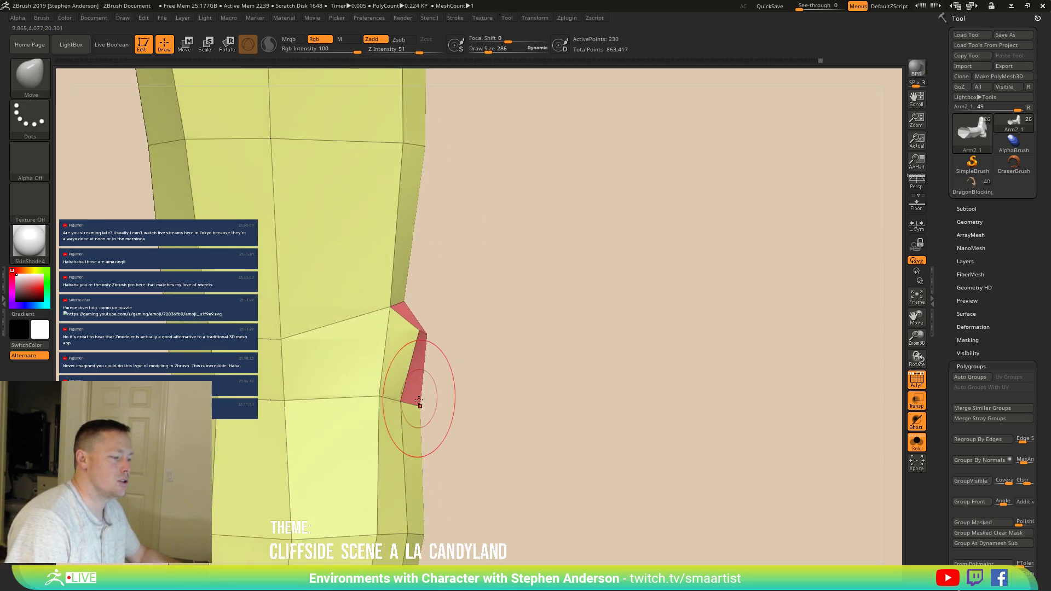
{"action": "mouse_move", "coordinate": [423, 404]}
{"action": "right_mouse_down"}
{"action": "mouse_move", "coordinate": [357, 306]}
{"action": "mouse_move", "coordinate": [354, 340]}
{"action": "mouse_move", "coordinate": [377, 301]}
{"action": "mouse_move", "coordinate": [427, 328]}
{"action": "mouse_move", "coordinate": [367, 290]}
{"action": "mouse_move", "coordinate": [385, 285]}
{"action": "right_mouse_up"}
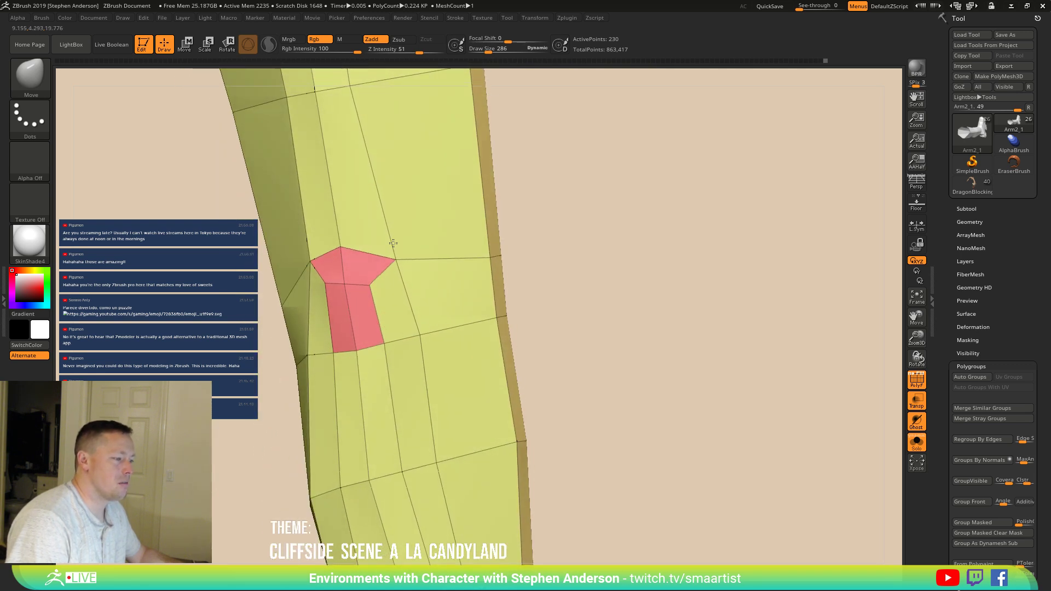
Step: Reshape the forearm around its patched polygons with the Move brush, using draw sizes of 492 and 306
{"action": "right_click_drag", "start_coordinate": [374, 232], "coordinate": [296, 268]}
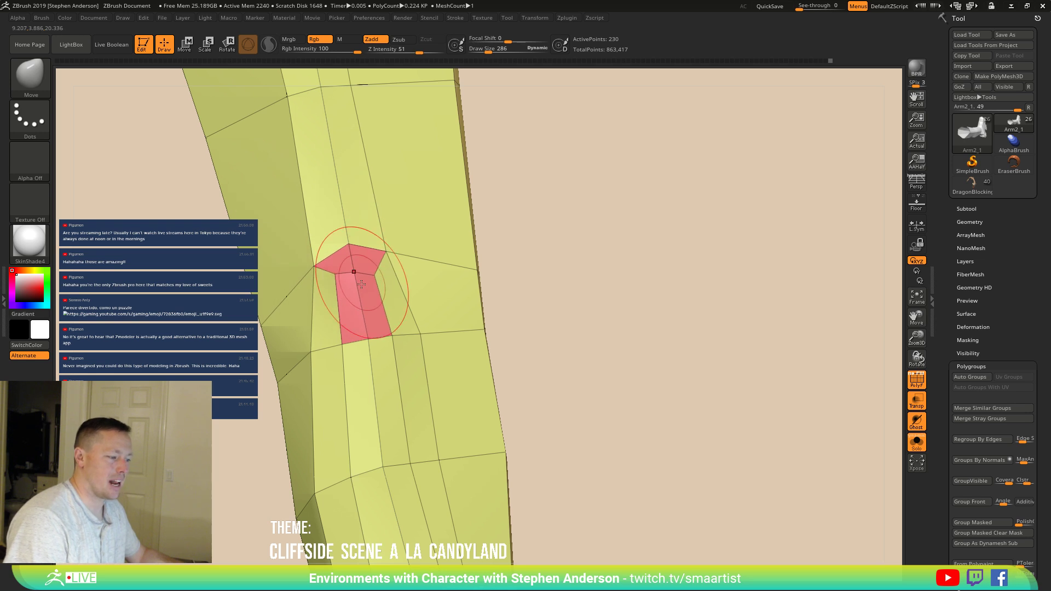
{"action": "mouse_move", "coordinate": [412, 392]}
{"action": "right_mouse_down", "text": "ctrl"}
{"action": "mouse_move", "coordinate": [418, 418]}
{"action": "mouse_move", "coordinate": [387, 295]}
{"action": "mouse_move", "coordinate": [353, 272]}
{"action": "right_mouse_up", "text": "ctrl"}
{"action": "left_click_drag", "start_coordinate": [362, 270], "coordinate": [374, 269]}
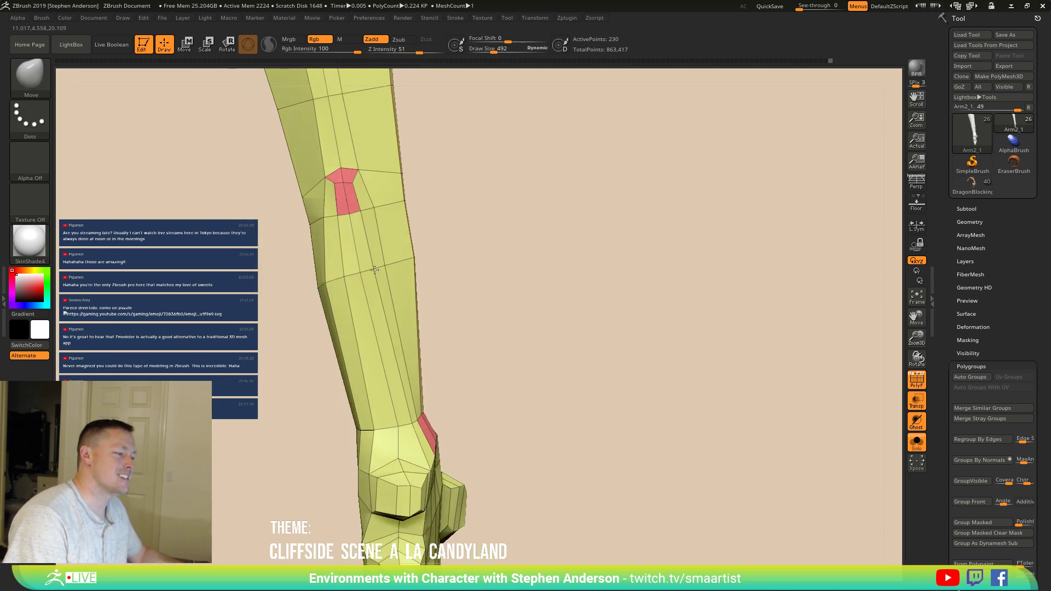
{"action": "mouse_move", "coordinate": [332, 283]}
{"action": "right_mouse_down"}
{"action": "mouse_move", "coordinate": [400, 335]}
{"action": "mouse_move", "coordinate": [390, 329]}
{"action": "mouse_move", "coordinate": [396, 297]}
{"action": "right_mouse_up"}
{"action": "left_click_drag", "start_coordinate": [396, 277], "coordinate": [387, 277]}
{"action": "left_click_drag", "start_coordinate": [316, 284], "coordinate": [269, 285]}
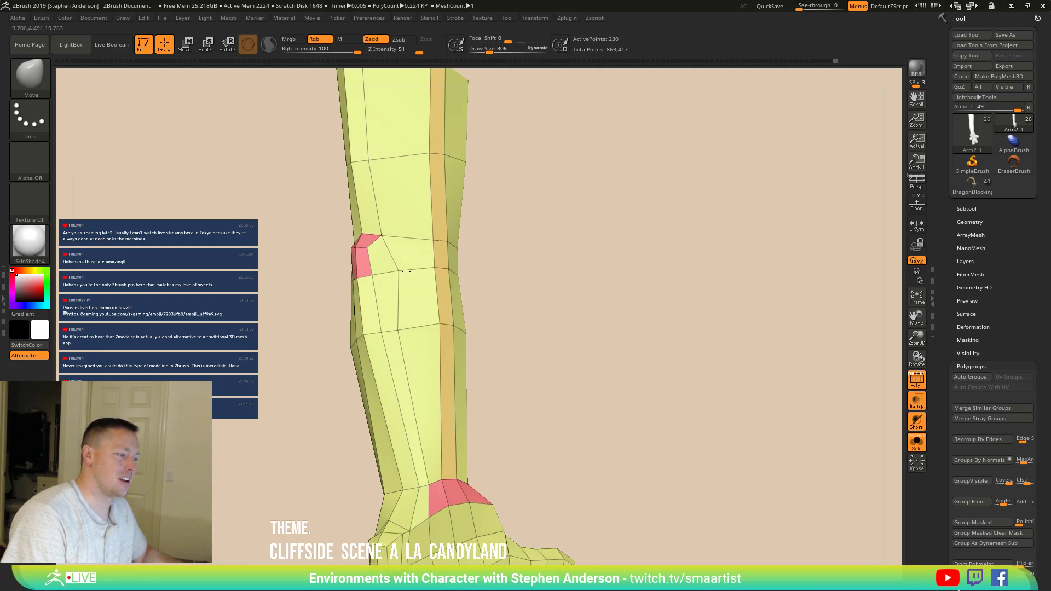
Step: Reduce the Move brush's draw size to 112 and refine the red patch polygons on the forearm
{"action": "mouse_move", "coordinate": [437, 322]}
{"action": "right_mouse_down"}
{"action": "mouse_move", "coordinate": [460, 347]}
{"action": "mouse_move", "coordinate": [419, 329]}
{"action": "right_mouse_up"}
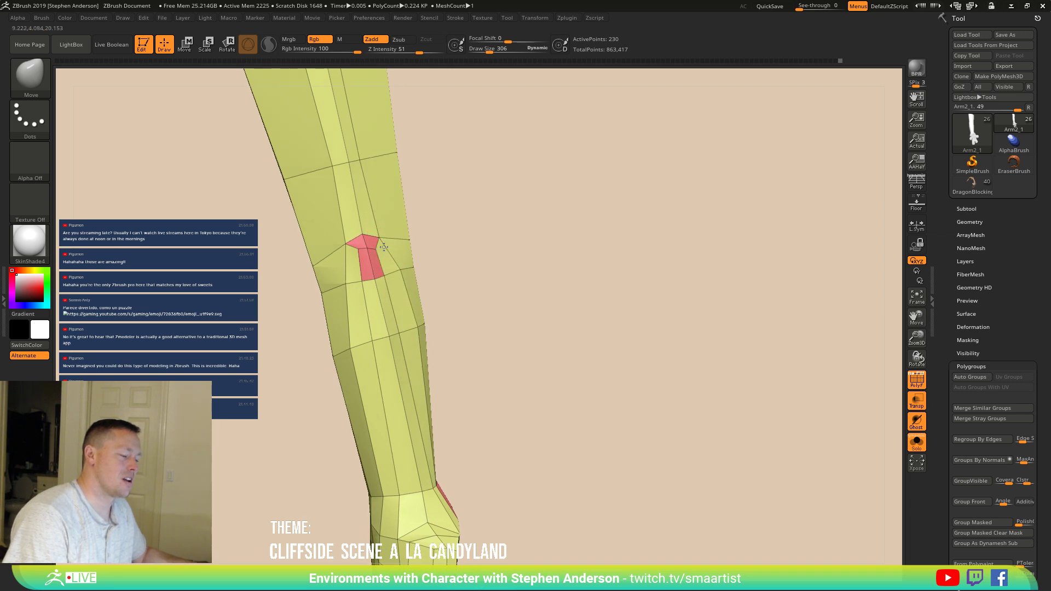
{"action": "right_click_drag", "start_coordinate": [385, 250], "coordinate": [375, 231]}
{"action": "left_click_drag", "start_coordinate": [377, 248], "coordinate": [369, 246]}
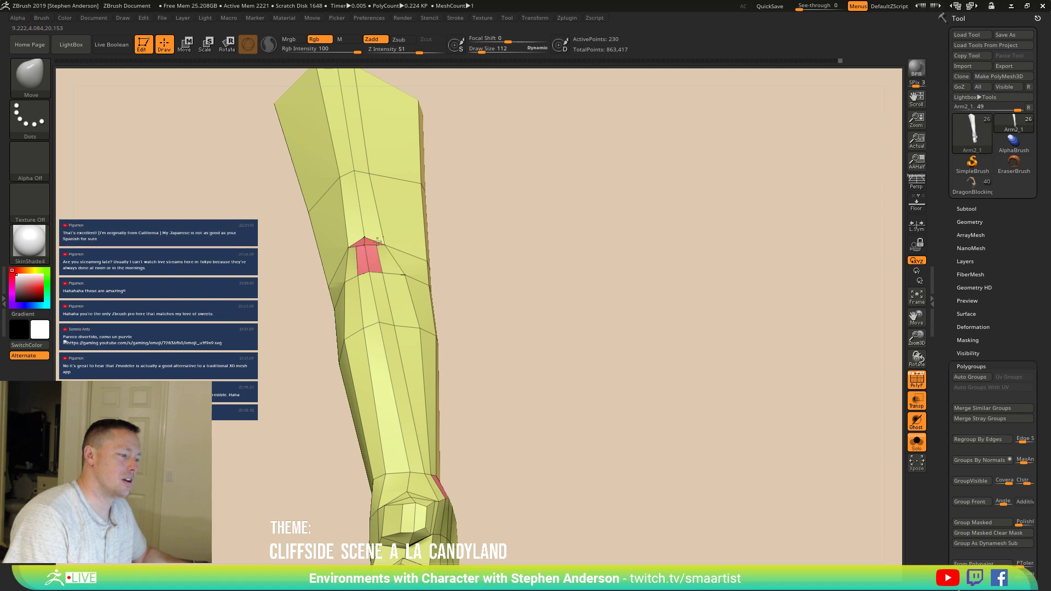
{"action": "right_click_drag", "start_coordinate": [383, 269], "coordinate": [385, 275]}
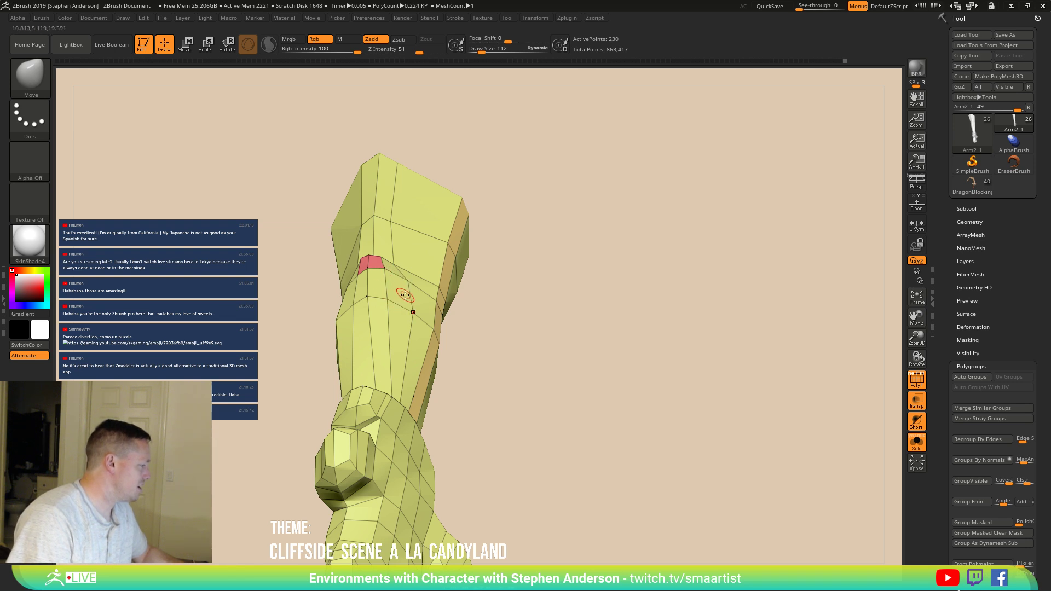
Step: Set the draw size to 382 and adjust the wrist and back of the hand
{"action": "mouse_move", "coordinate": [408, 296]}
{"action": "right_mouse_down"}
{"action": "mouse_move", "coordinate": [421, 300]}
{"action": "mouse_move", "coordinate": [405, 317]}
{"action": "mouse_move", "coordinate": [441, 336]}
{"action": "mouse_move", "coordinate": [412, 340]}
{"action": "mouse_move", "coordinate": [415, 364]}
{"action": "mouse_move", "coordinate": [593, 377]}
{"action": "mouse_move", "coordinate": [554, 352]}
{"action": "mouse_move", "coordinate": [593, 408]}
{"action": "mouse_move", "coordinate": [564, 342]}
{"action": "mouse_move", "coordinate": [527, 330]}
{"action": "right_mouse_up"}
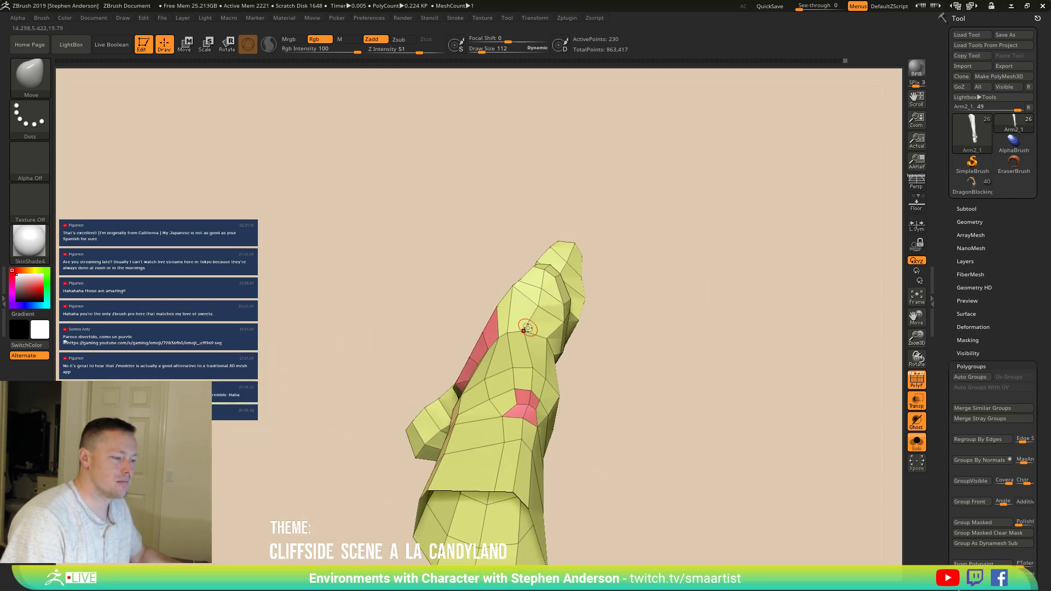
{"action": "key", "text": "s"}
{"action": "left_click_drag", "start_coordinate": [522, 330], "coordinate": [539, 331]}
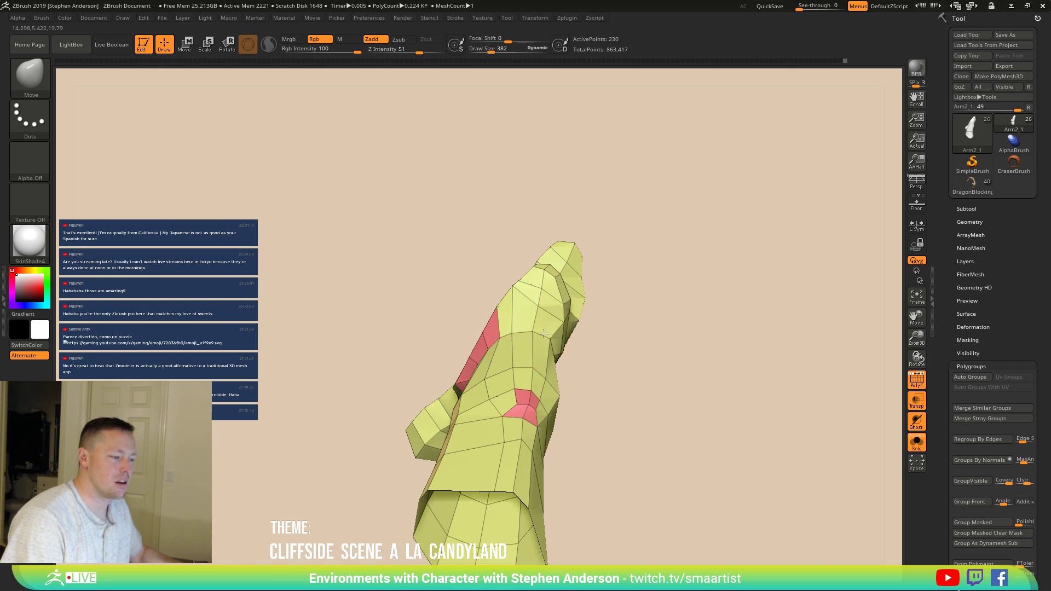
{"action": "right_click_drag", "start_coordinate": [547, 334], "coordinate": [431, 346]}
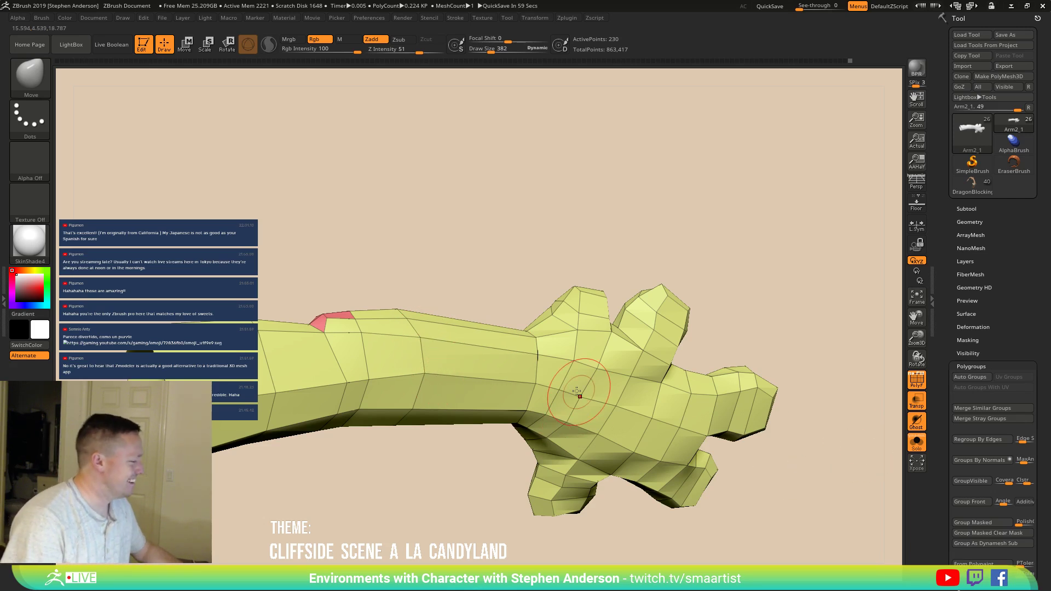
{"action": "mouse_move", "coordinate": [562, 372]}
{"action": "right_mouse_down"}
{"action": "mouse_move", "coordinate": [532, 362]}
{"action": "mouse_move", "coordinate": [562, 361]}
{"action": "right_mouse_up"}
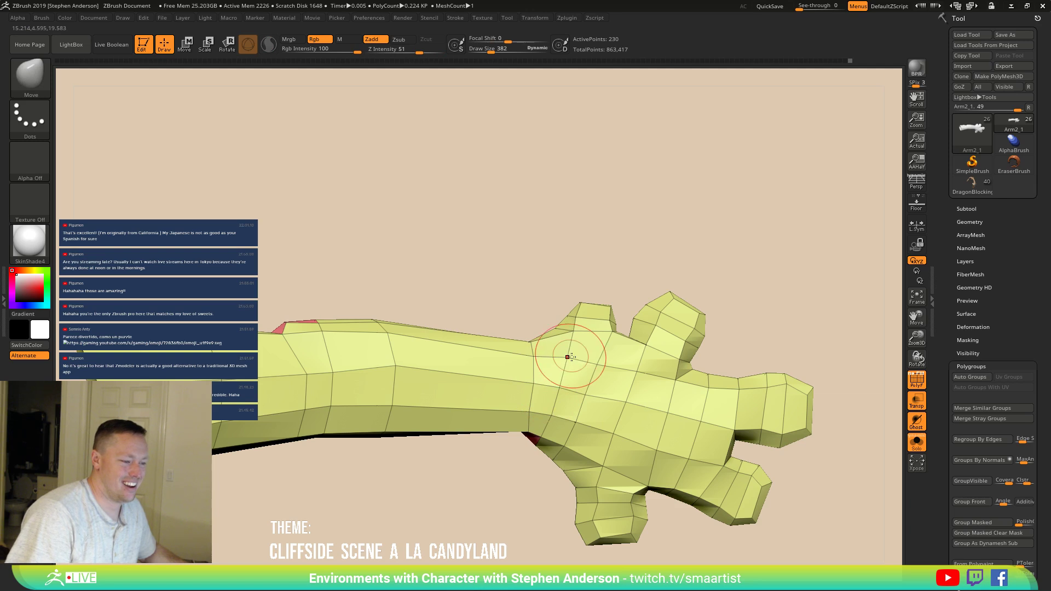
{"action": "mouse_move", "coordinate": [586, 395]}
{"action": "right_mouse_down"}
{"action": "mouse_move", "coordinate": [597, 364]}
{"action": "mouse_move", "coordinate": [588, 360]}
{"action": "mouse_move", "coordinate": [661, 379]}
{"action": "mouse_move", "coordinate": [615, 350]}
{"action": "mouse_move", "coordinate": [629, 356]}
{"action": "mouse_move", "coordinate": [641, 341]}
{"action": "mouse_move", "coordinate": [649, 353]}
{"action": "mouse_move", "coordinate": [628, 366]}
{"action": "mouse_move", "coordinate": [625, 351]}
{"action": "mouse_move", "coordinate": [619, 368]}
{"action": "mouse_move", "coordinate": [560, 343]}
{"action": "right_mouse_up"}
Step: Enlarge the draw size to 565 and shape the side profile of the hand and fingers
{"action": "key", "text": "space"}
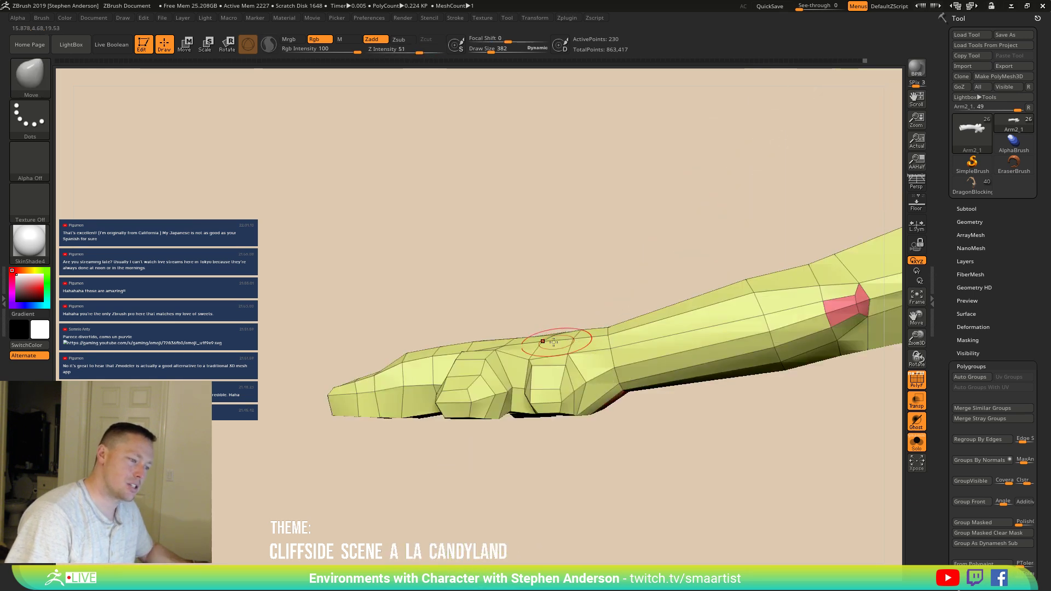
{"action": "key", "text": "s"}
{"action": "left_click_drag", "start_coordinate": [552, 341], "coordinate": [568, 340]}
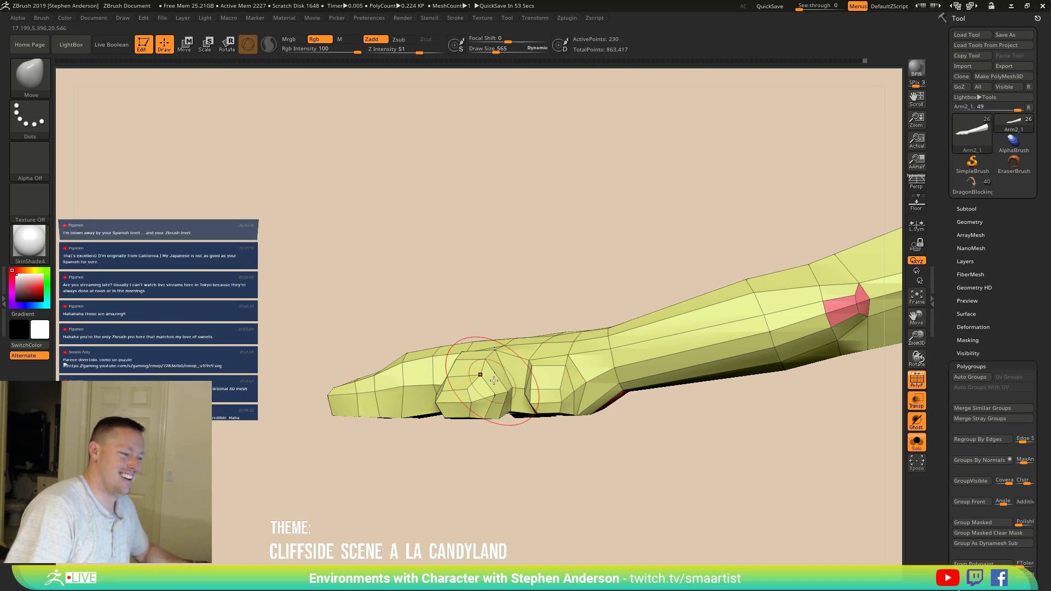
{"action": "mouse_move", "coordinate": [372, 391]}
{"action": "right_mouse_down", "text": "alt"}
{"action": "mouse_move", "coordinate": [437, 365]}
{"action": "mouse_move", "coordinate": [450, 413]}
{"action": "right_mouse_up", "text": "alt"}
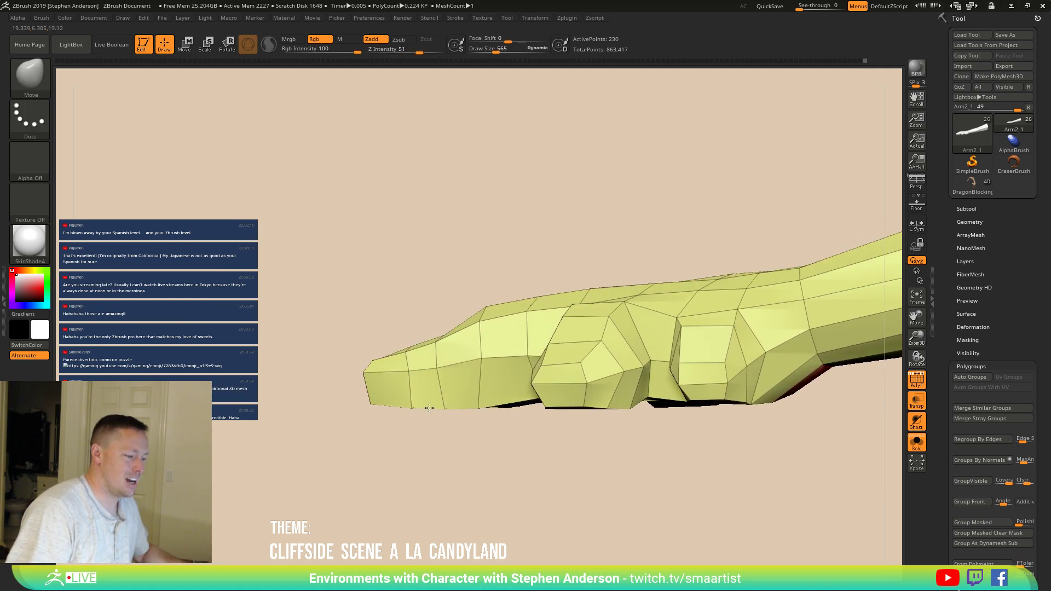
{"action": "mouse_move", "coordinate": [411, 383]}
{"action": "right_mouse_down"}
{"action": "mouse_move", "coordinate": [481, 380]}
{"action": "mouse_move", "coordinate": [498, 406]}
{"action": "mouse_move", "coordinate": [487, 427]}
{"action": "mouse_move", "coordinate": [395, 342]}
{"action": "mouse_move", "coordinate": [503, 404]}
{"action": "mouse_move", "coordinate": [455, 362]}
{"action": "mouse_move", "coordinate": [477, 421]}
{"action": "mouse_move", "coordinate": [511, 417]}
{"action": "right_mouse_up"}
Step: Reduce the draw size to 377 and then 102, and reposition the vertices at the finger bases on the back of the hand
{"action": "key", "text": "s"}
{"action": "left_click_drag", "start_coordinate": [474, 366], "coordinate": [449, 367]}
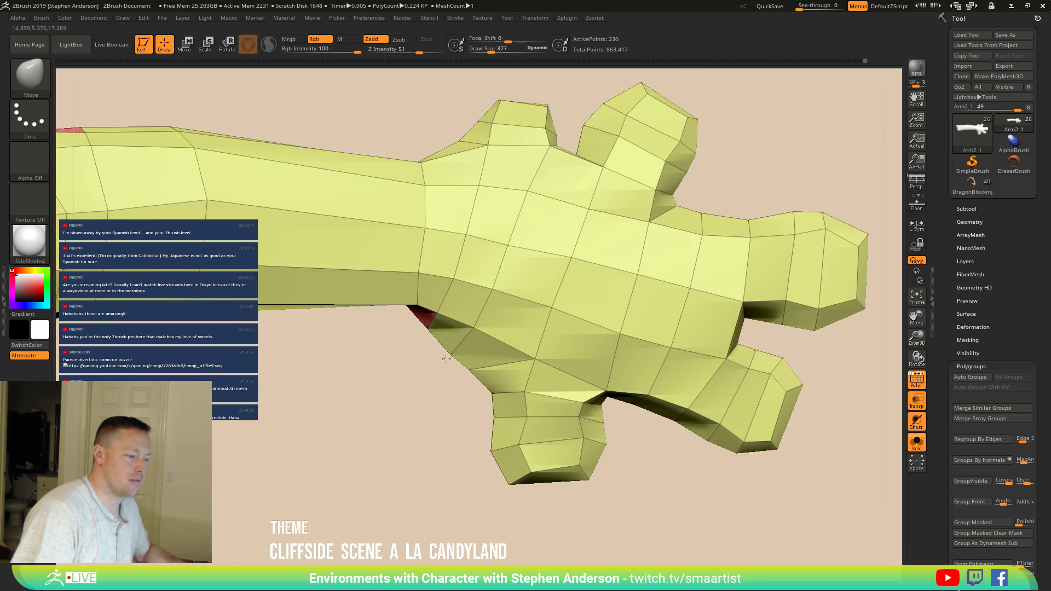
{"action": "left_click_drag", "start_coordinate": [487, 373], "coordinate": [470, 374]}
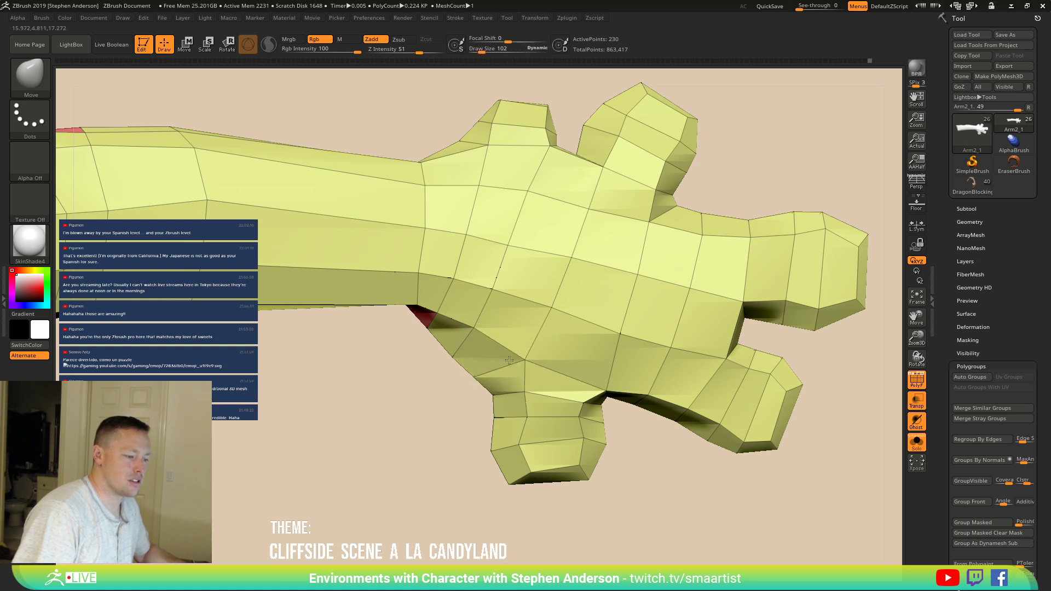
{"action": "mouse_move", "coordinate": [516, 358]}
{"action": "right_mouse_down"}
{"action": "mouse_move", "coordinate": [550, 301]}
{"action": "mouse_move", "coordinate": [603, 364]}
{"action": "mouse_move", "coordinate": [571, 299]}
{"action": "right_mouse_up"}
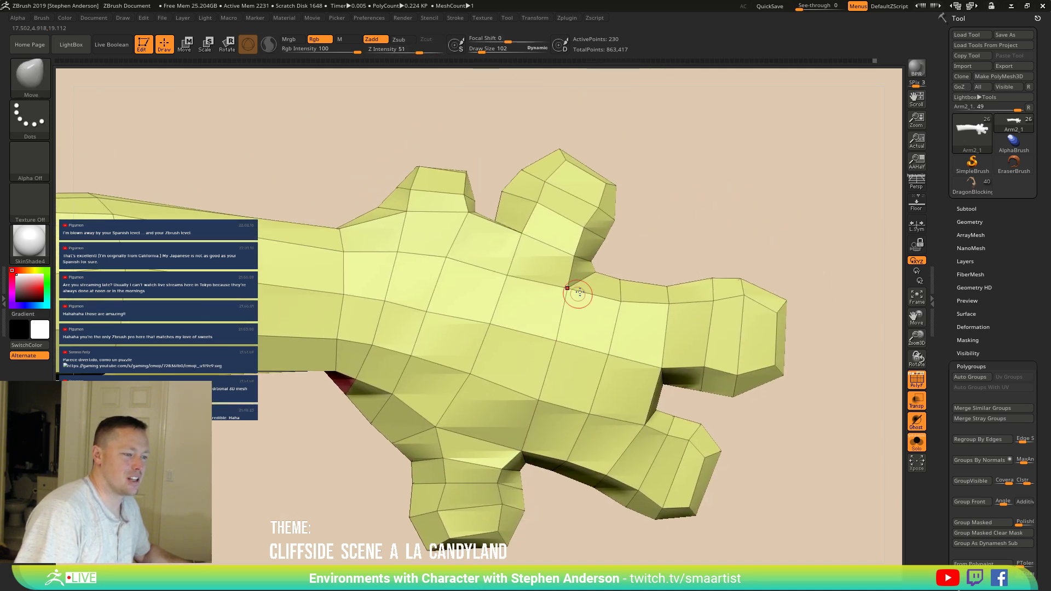
{"action": "left_click_drag", "start_coordinate": [583, 271], "coordinate": [572, 259]}
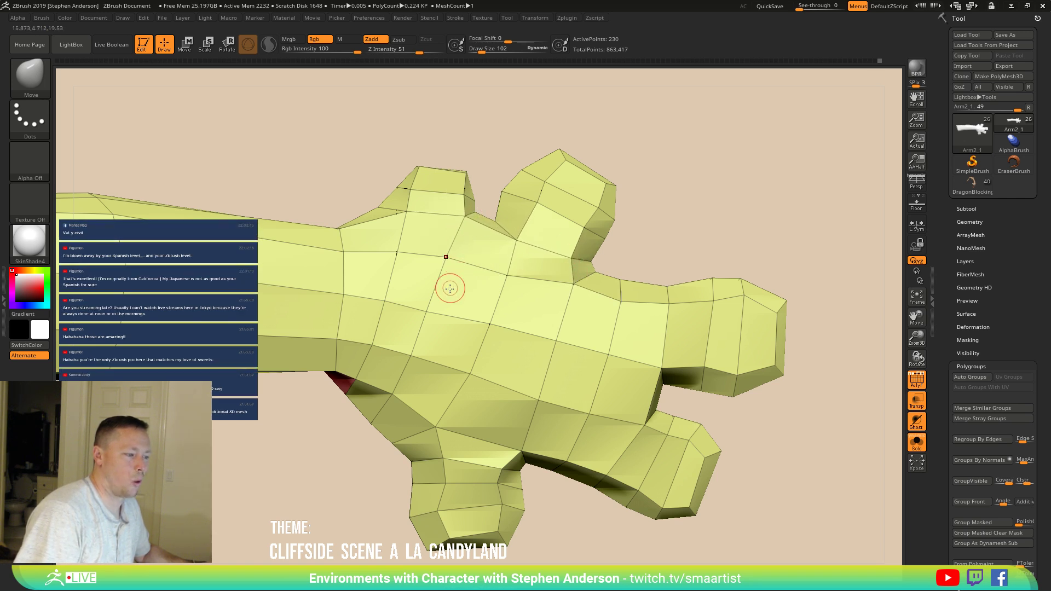
{"action": "right_click_drag", "start_coordinate": [445, 278], "coordinate": [464, 290], "text": "alt"}
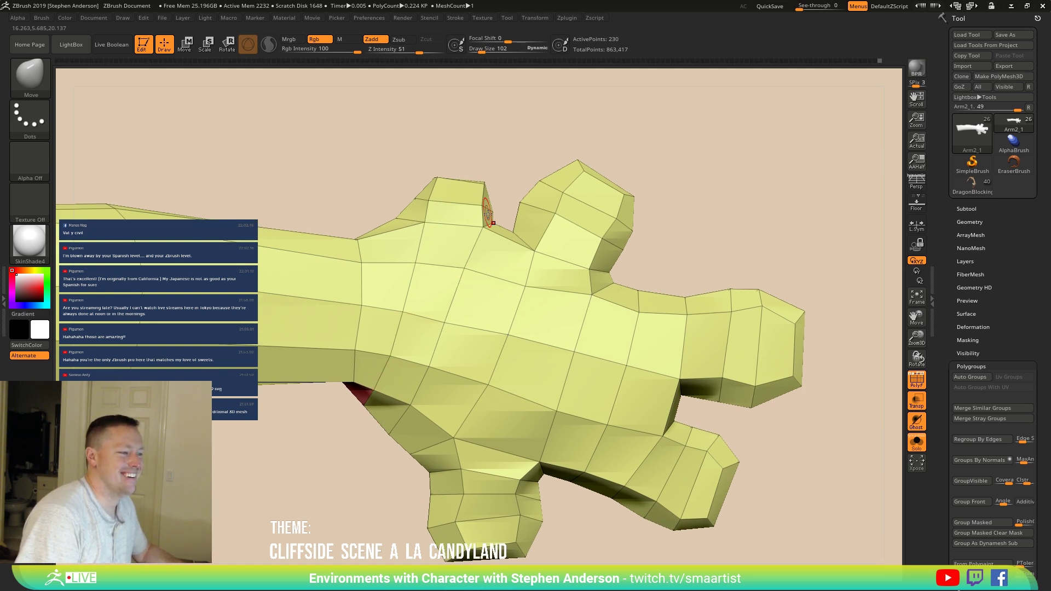
Step: Smooth the edge of the wrist beside the hand and set the Move brush's draw size to 286
{"action": "right_click_drag", "start_coordinate": [452, 189], "coordinate": [533, 220]}
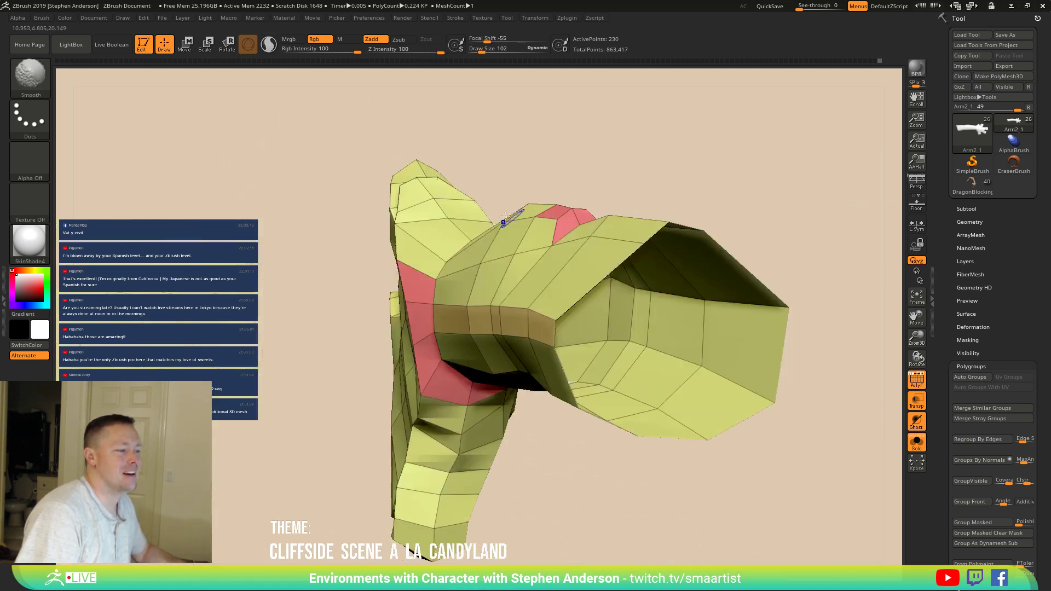
{"action": "mouse_move", "coordinate": [444, 187]}
{"action": "right_mouse_down"}
{"action": "mouse_move", "coordinate": [469, 188]}
{"action": "mouse_move", "coordinate": [438, 194]}
{"action": "mouse_move", "coordinate": [517, 256]}
{"action": "right_mouse_up"}
{"action": "key", "text": "s"}
{"action": "left_click_drag", "start_coordinate": [474, 214], "coordinate": [481, 218]}
{"action": "key", "text": "s"}
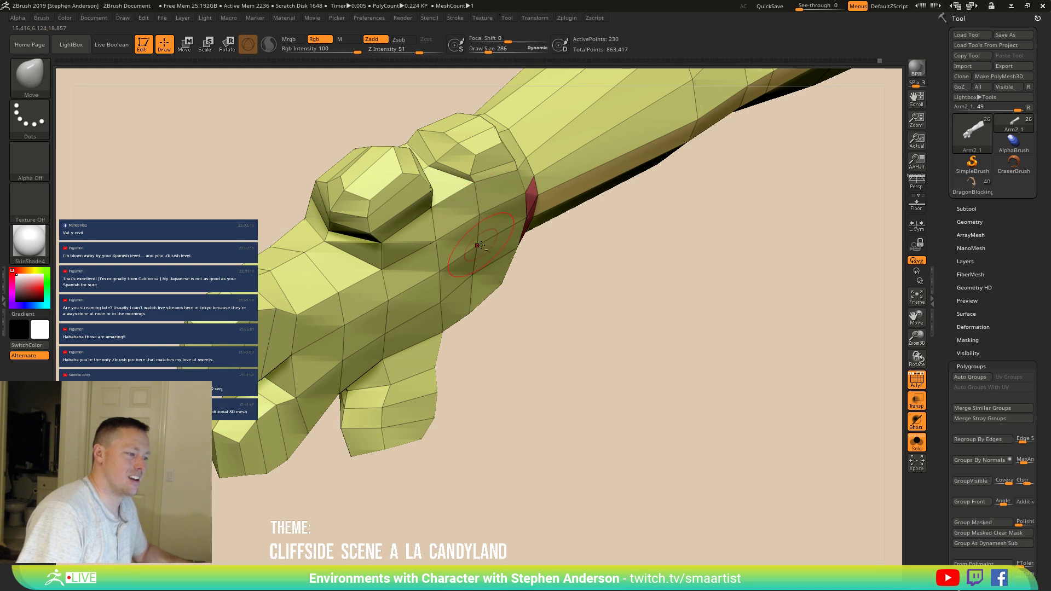
Step: Reduce the draw size to 81 and even out the vertices of the red bridge on the palm side of the wrist
{"action": "right_click_drag", "start_coordinate": [459, 278], "coordinate": [389, 324]}
{"action": "right_click_drag", "start_coordinate": [383, 268], "coordinate": [353, 338]}
{"action": "mouse_move", "coordinate": [410, 303]}
{"action": "right_mouse_down"}
{"action": "mouse_move", "coordinate": [379, 230]}
{"action": "mouse_move", "coordinate": [417, 218]}
{"action": "right_mouse_up"}
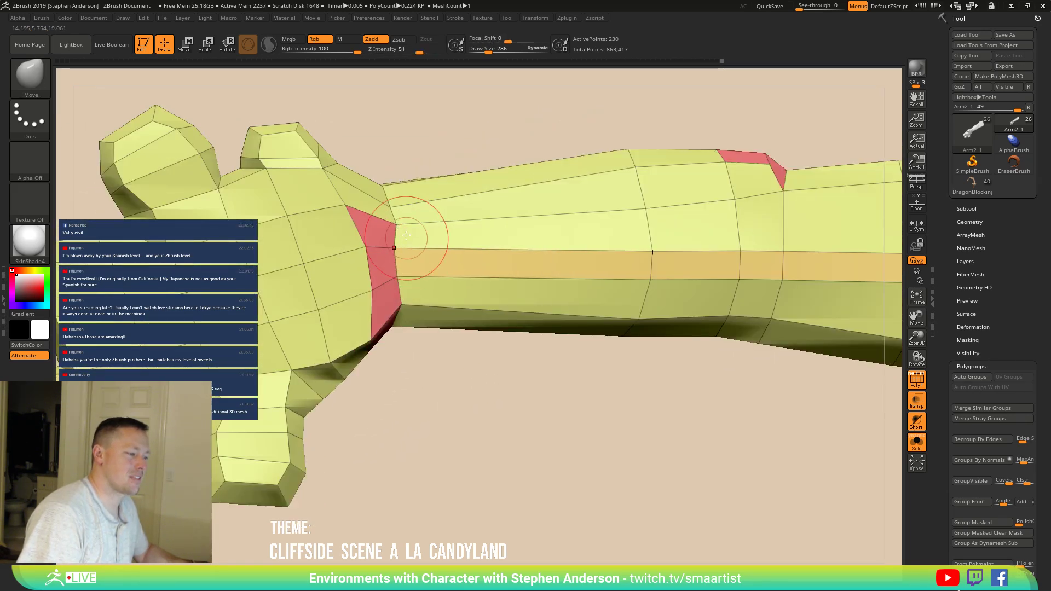
{"action": "key", "text": "s"}
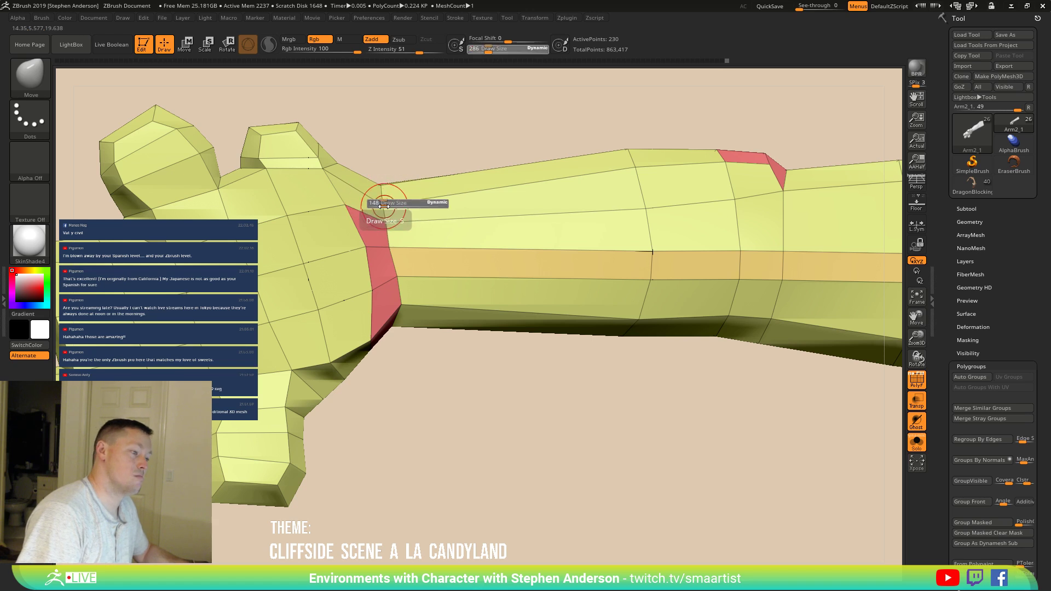
{"action": "left_click_drag", "start_coordinate": [385, 207], "coordinate": [378, 206]}
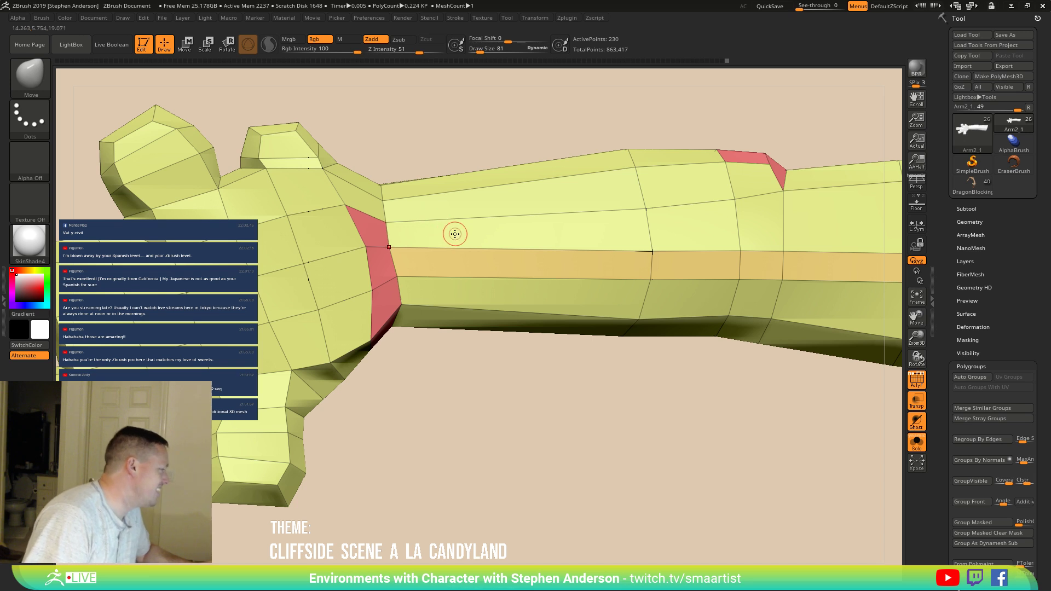
{"action": "right_click_drag", "start_coordinate": [446, 259], "coordinate": [491, 275], "text": "alt"}
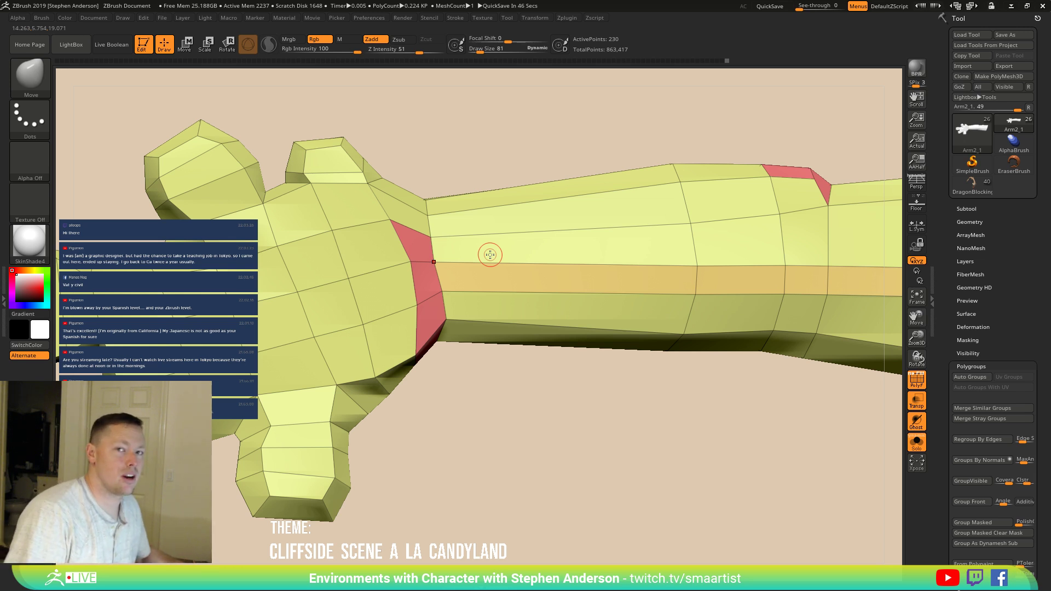
Step: Preview the arm with dynamic subdivision, return to the low-poly mesh, and set the draw size to 219
{"action": "key", "text": "d"}
{"action": "key", "text": "shift+d"}
{"action": "key", "text": "s"}
{"action": "left_click_drag", "start_coordinate": [292, 294], "coordinate": [297, 295]}
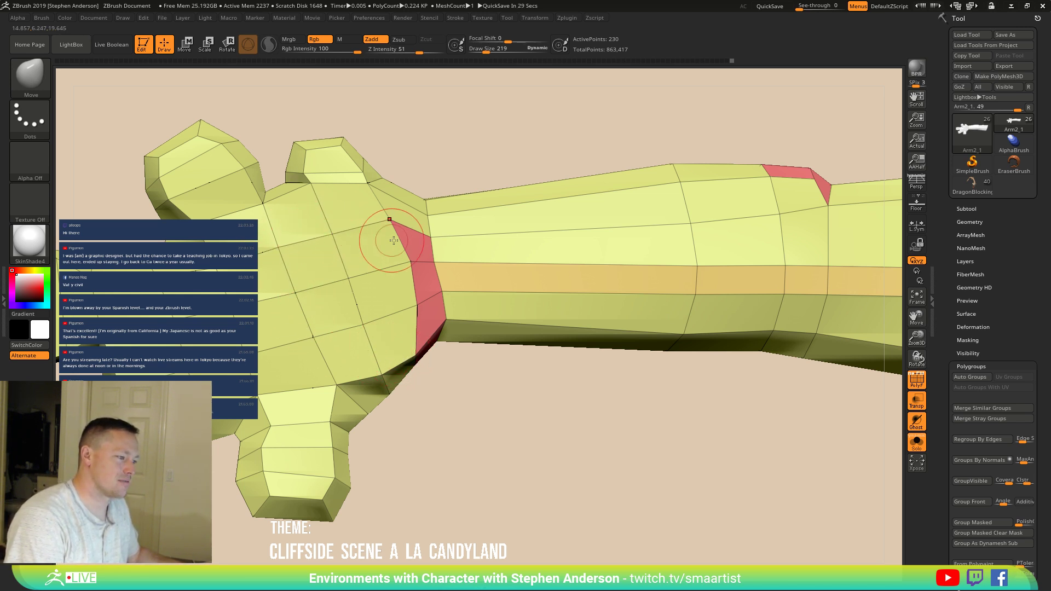
Step: Reshape the wrist edges from the palm side and back of the hand, ending with a draw size of 228
{"action": "mouse_move", "coordinate": [387, 206]}
{"action": "right_mouse_down", "text": "alt"}
{"action": "mouse_move", "coordinate": [417, 248]}
{"action": "mouse_move", "coordinate": [408, 241]}
{"action": "mouse_move", "coordinate": [413, 269]}
{"action": "mouse_move", "coordinate": [396, 246]}
{"action": "right_mouse_up", "text": "alt"}
{"action": "key", "text": "s"}
{"action": "left_click_drag", "start_coordinate": [405, 224], "coordinate": [402, 224]}
{"action": "mouse_move", "coordinate": [421, 214]}
{"action": "right_mouse_down"}
{"action": "mouse_move", "coordinate": [336, 195]}
{"action": "mouse_move", "coordinate": [356, 180]}
{"action": "mouse_move", "coordinate": [481, 206]}
{"action": "mouse_move", "coordinate": [502, 343]}
{"action": "mouse_move", "coordinate": [549, 312]}
{"action": "mouse_move", "coordinate": [481, 215]}
{"action": "mouse_move", "coordinate": [487, 296]}
{"action": "mouse_move", "coordinate": [462, 290]}
{"action": "mouse_move", "coordinate": [408, 332]}
{"action": "mouse_move", "coordinate": [383, 303]}
{"action": "right_mouse_up"}
{"action": "key", "text": "s"}
{"action": "left_click_drag", "start_coordinate": [306, 271], "coordinate": [314, 268]}
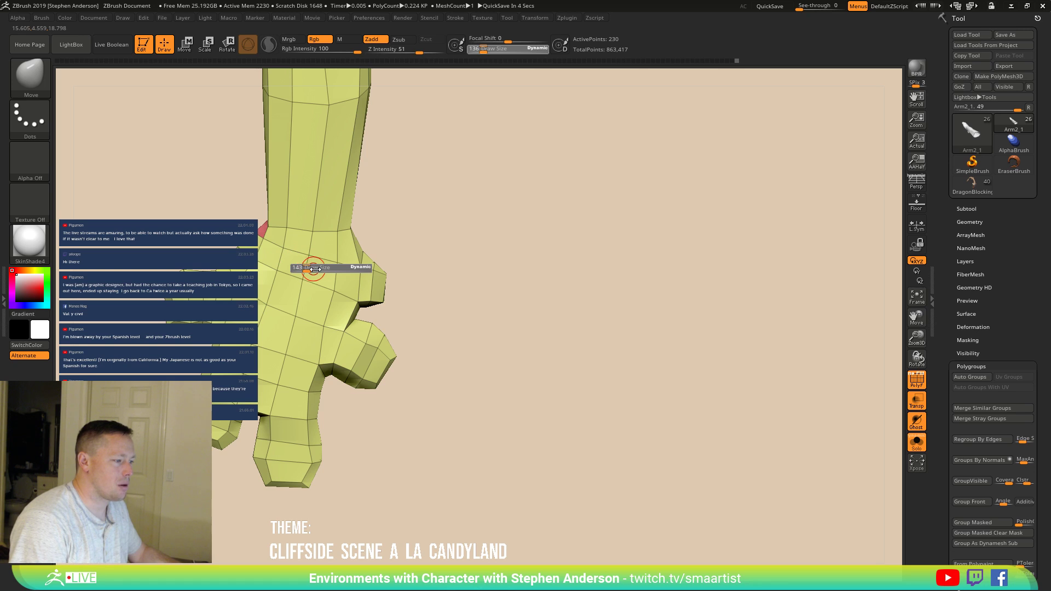
{"action": "left_click_drag", "start_coordinate": [395, 280], "coordinate": [397, 280]}
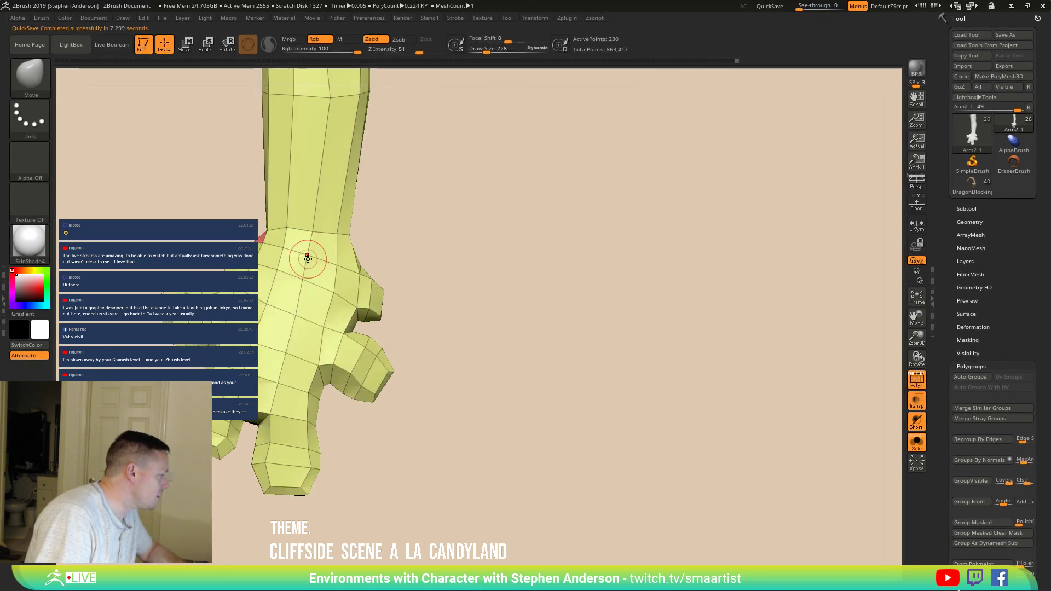
Step: Examine the wrist bridge, hand and forearm shape from all sides, including the open end of the arm
{"action": "mouse_move", "coordinate": [300, 252]}
{"action": "right_mouse_down"}
{"action": "mouse_move", "coordinate": [328, 251]}
{"action": "mouse_move", "coordinate": [337, 278]}
{"action": "mouse_move", "coordinate": [281, 255]}
{"action": "right_mouse_up"}
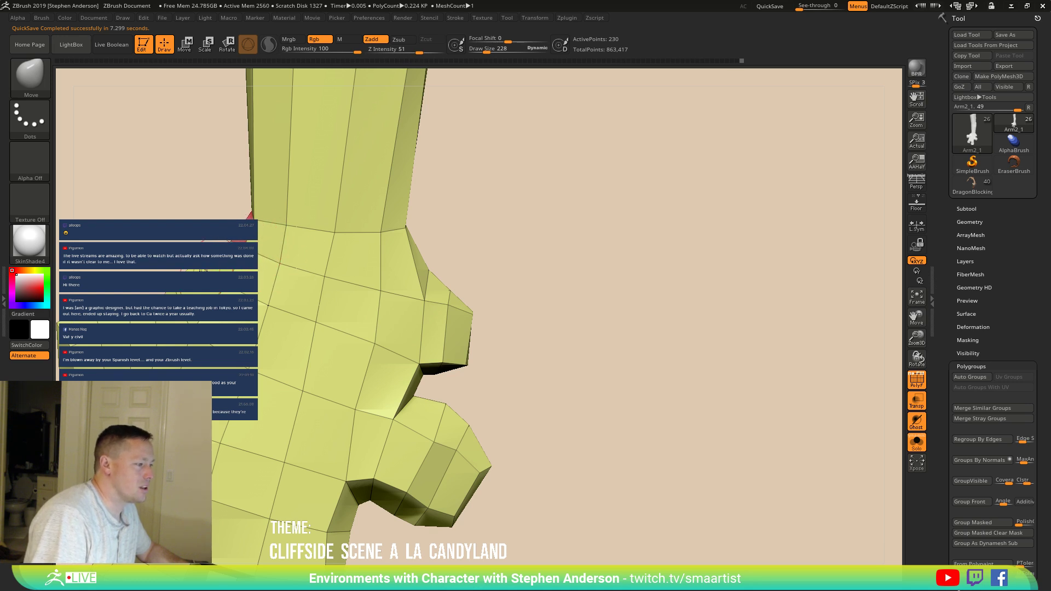
{"action": "mouse_move", "coordinate": [249, 215]}
{"action": "right_mouse_down"}
{"action": "mouse_move", "coordinate": [255, 268]}
{"action": "mouse_move", "coordinate": [281, 328]}
{"action": "right_mouse_up"}
{"action": "mouse_move", "coordinate": [322, 300]}
{"action": "right_mouse_down"}
{"action": "mouse_move", "coordinate": [317, 336]}
{"action": "mouse_move", "coordinate": [318, 311]}
{"action": "mouse_move", "coordinate": [281, 305]}
{"action": "mouse_move", "coordinate": [275, 282]}
{"action": "mouse_move", "coordinate": [345, 286]}
{"action": "mouse_move", "coordinate": [270, 296]}
{"action": "mouse_move", "coordinate": [305, 304]}
{"action": "mouse_move", "coordinate": [323, 289]}
{"action": "mouse_move", "coordinate": [344, 343]}
{"action": "right_mouse_up"}
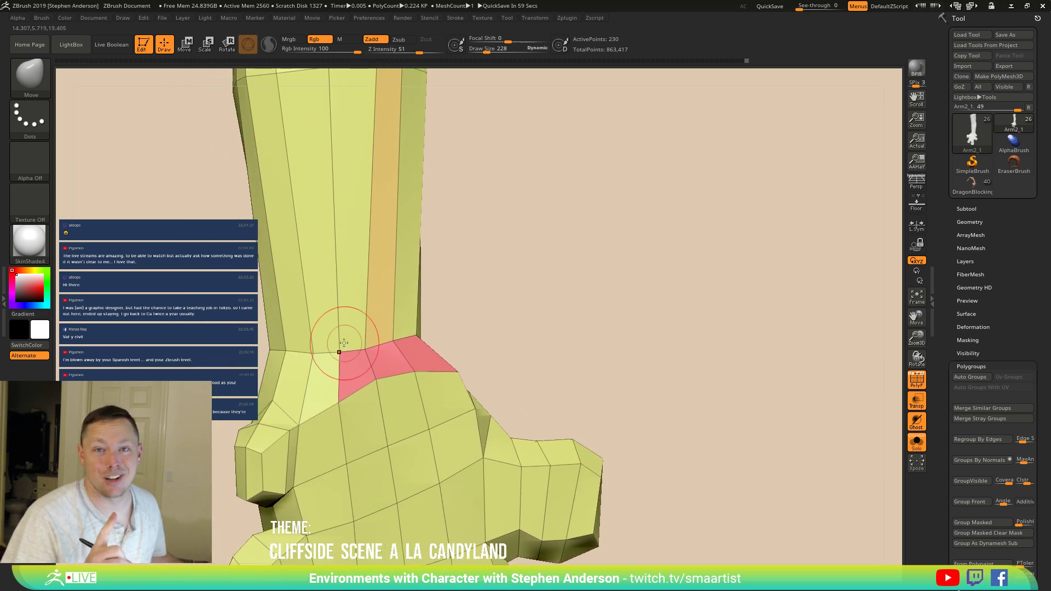
{"action": "right_click_drag", "start_coordinate": [365, 325], "coordinate": [352, 302]}
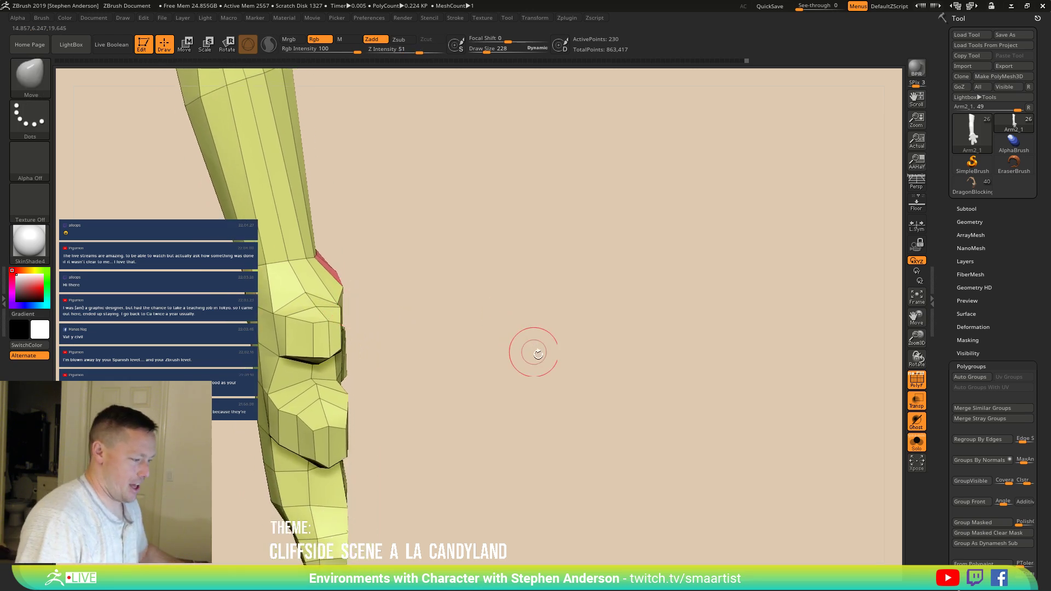
{"action": "right_click_drag", "start_coordinate": [376, 352], "coordinate": [297, 289]}
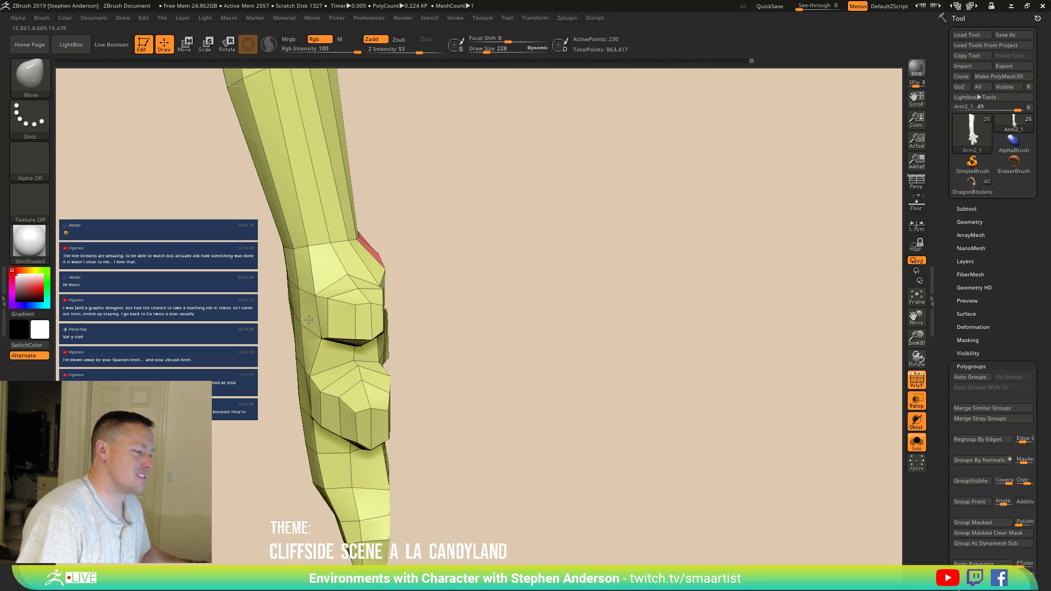
{"action": "right_click_drag", "start_coordinate": [312, 319], "coordinate": [346, 255]}
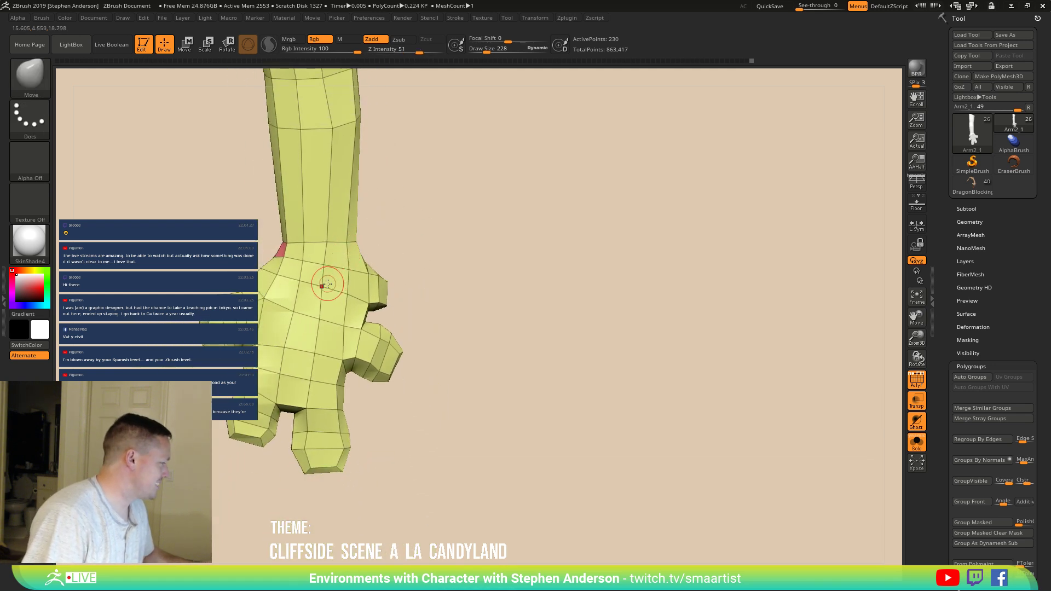
{"action": "mouse_move", "coordinate": [306, 323]}
{"action": "right_mouse_down"}
{"action": "mouse_move", "coordinate": [347, 300]}
{"action": "mouse_move", "coordinate": [339, 306]}
{"action": "mouse_move", "coordinate": [345, 248]}
{"action": "mouse_move", "coordinate": [378, 249]}
{"action": "mouse_move", "coordinate": [329, 313]}
{"action": "mouse_move", "coordinate": [350, 306]}
{"action": "mouse_move", "coordinate": [329, 261]}
{"action": "mouse_move", "coordinate": [356, 268]}
{"action": "right_mouse_up"}
{"action": "right_click_drag", "start_coordinate": [328, 347], "coordinate": [300, 330]}
{"action": "mouse_move", "coordinate": [317, 192]}
{"action": "right_mouse_down", "text": "alt"}
{"action": "mouse_move", "coordinate": [302, 329]}
{"action": "mouse_move", "coordinate": [317, 306]}
{"action": "mouse_move", "coordinate": [295, 319]}
{"action": "mouse_move", "coordinate": [285, 263]}
{"action": "mouse_move", "coordinate": [230, 296]}
{"action": "right_mouse_up", "text": "alt"}
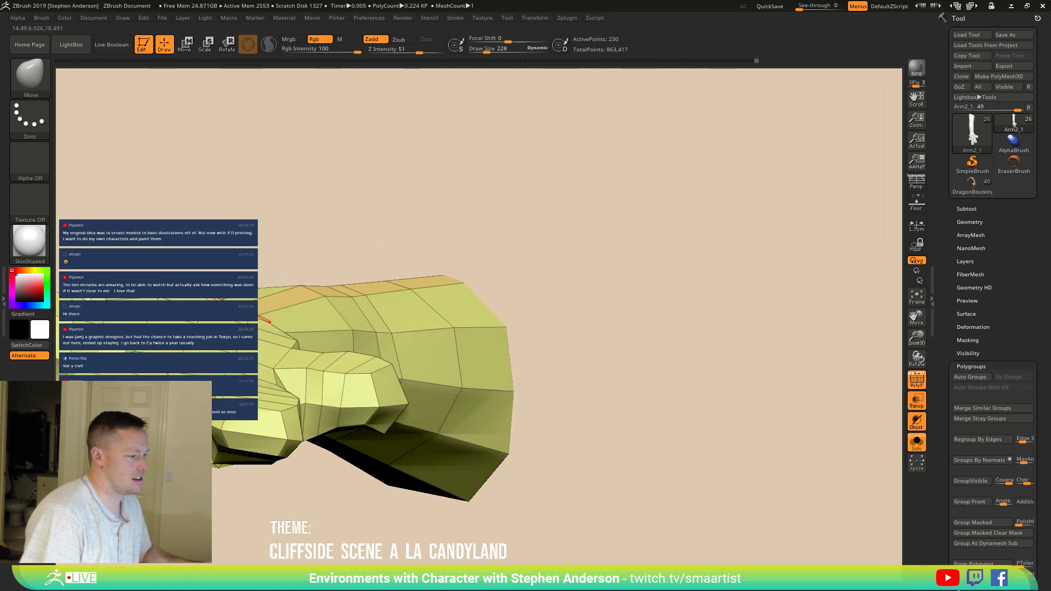
{"action": "right_click_drag", "start_coordinate": [210, 291], "coordinate": [269, 334]}
{"action": "right_click_drag", "start_coordinate": [246, 278], "coordinate": [251, 353], "text": "alt"}
{"action": "right_click_drag", "start_coordinate": [251, 353], "coordinate": [276, 359]}
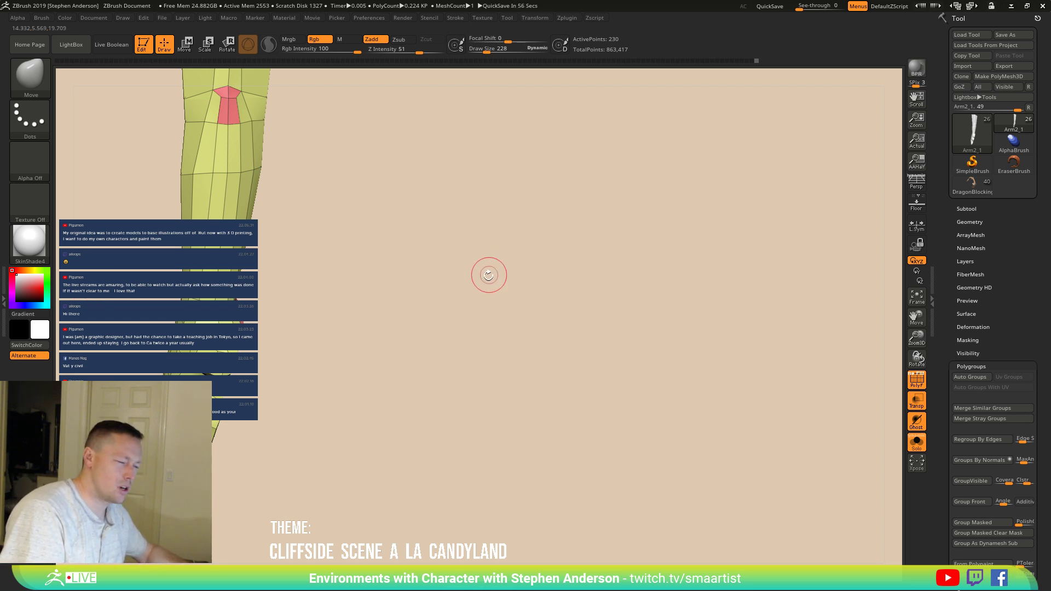
{"action": "left_click_drag", "start_coordinate": [258, 211], "coordinate": [258, 328], "text": "alt"}
{"action": "right_click_drag", "start_coordinate": [258, 314], "coordinate": [176, 327]}
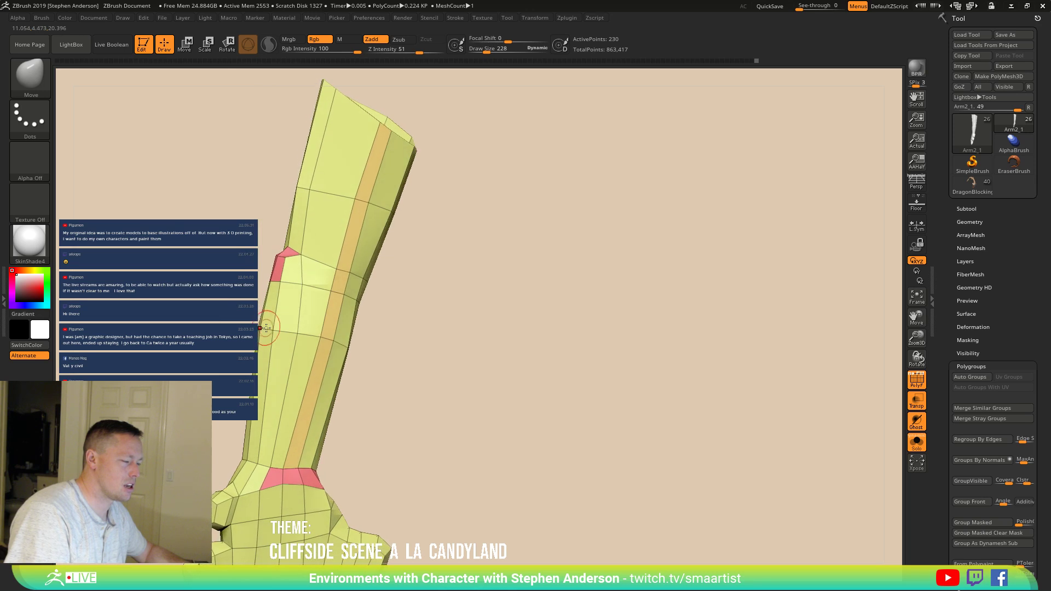
Step: Switch to the browser, look through the artist's ArtStation portfolio, and open the Gatchman Princess artwork
{"action": "right_click_drag", "start_coordinate": [284, 317], "coordinate": [287, 288]}
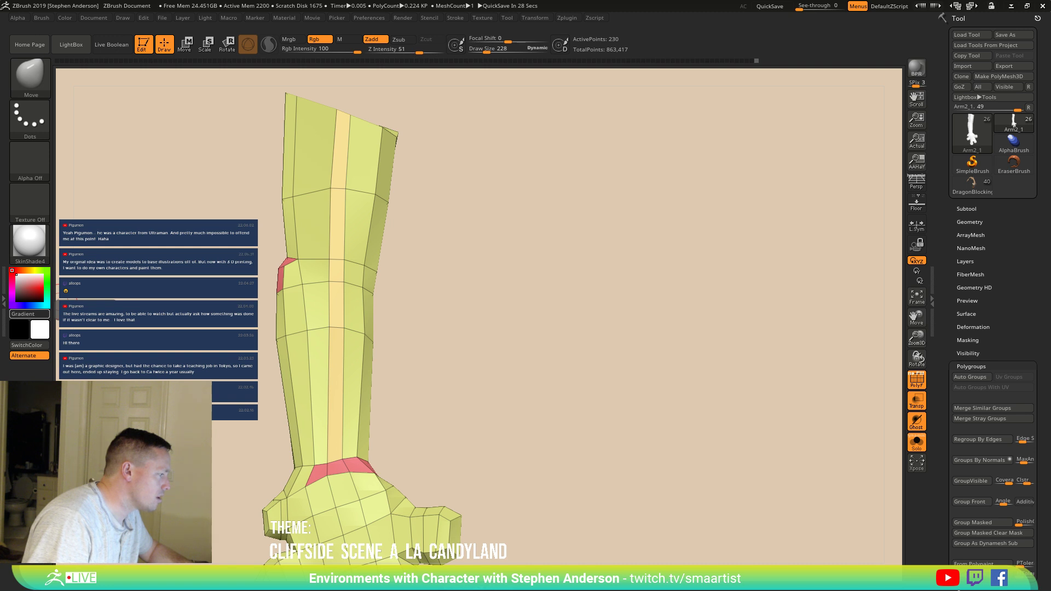
{"action": "left_click_drag", "start_coordinate": [0, 77], "coordinate": [432, 111]}
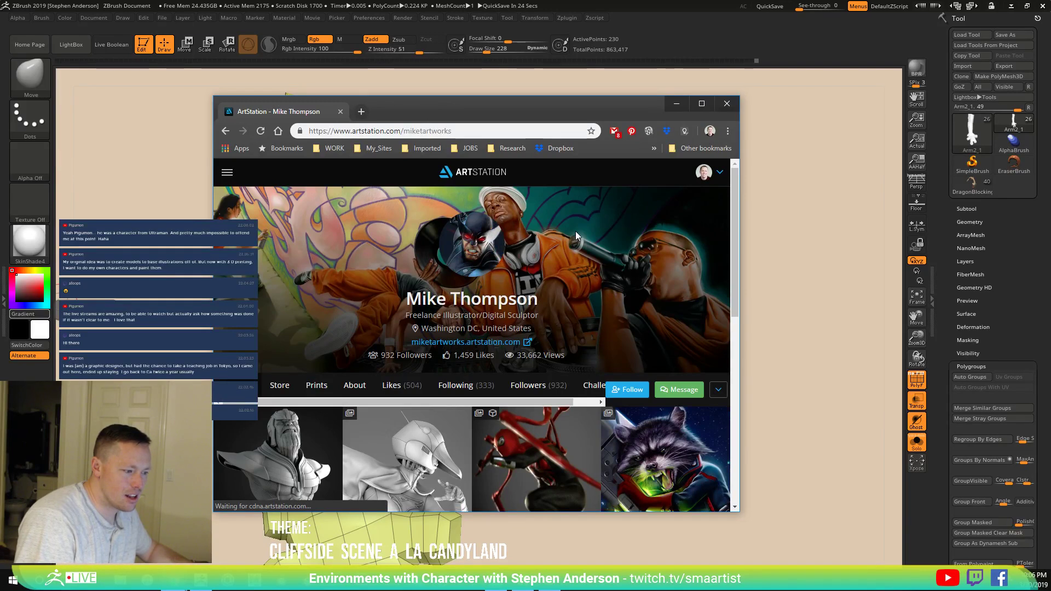
{"action": "scroll", "coordinate": [576, 231], "scroll_direction": "down", "scroll_amount": 4}
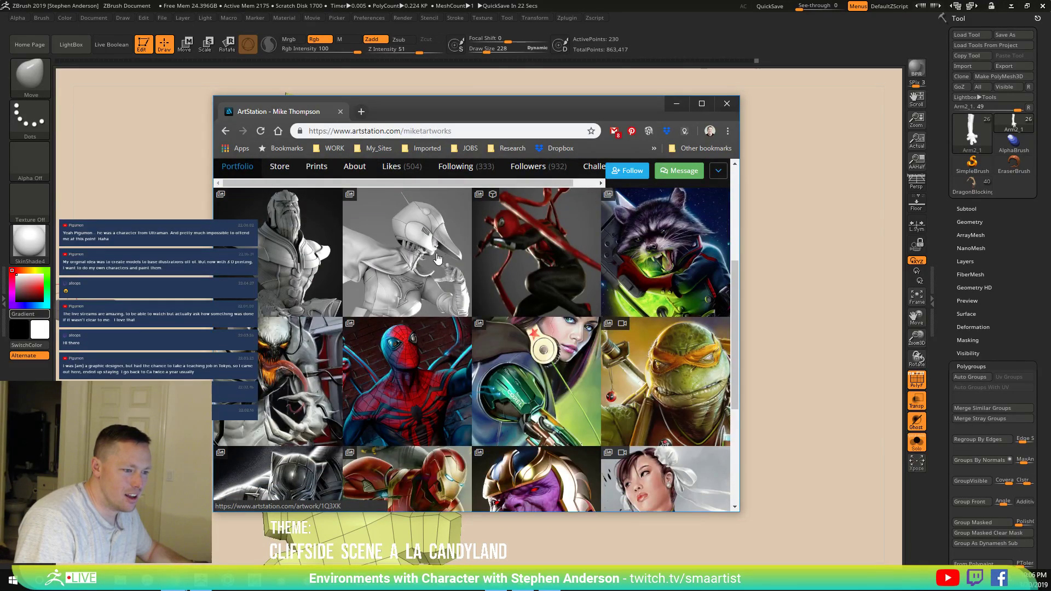
{"action": "middle_click", "coordinate": [437, 258]}
{"action": "scroll", "coordinate": [437, 259], "scroll_direction": "up", "scroll_amount": 4}
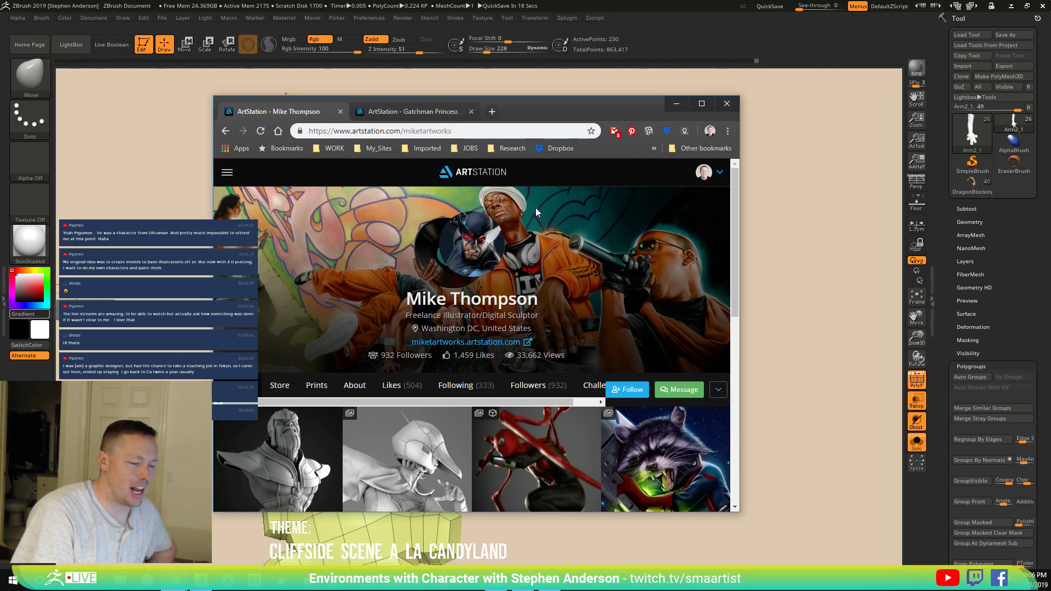
{"action": "scroll", "coordinate": [535, 211], "scroll_direction": "down", "scroll_amount": 3}
{"action": "left_click", "coordinate": [405, 346]}
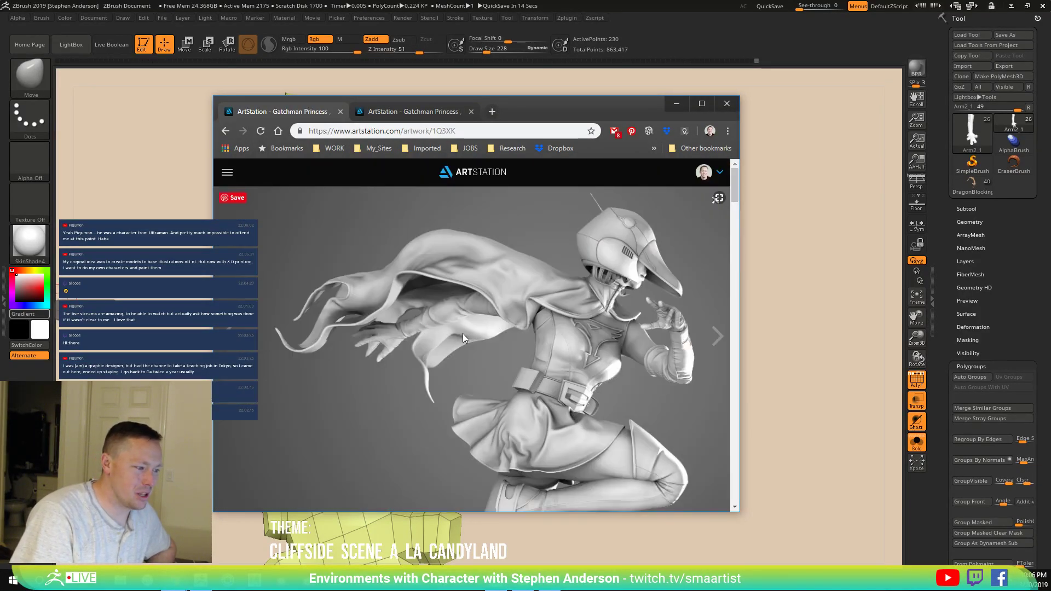
Step: View the Gatchman Princess images down to the artwork details, like the artwork, and follow its artist
{"action": "scroll", "coordinate": [462, 337], "scroll_direction": "down", "scroll_amount": 4}
{"action": "scroll", "coordinate": [404, 344], "scroll_direction": "down", "scroll_amount": 5}
{"action": "scroll", "coordinate": [403, 340], "scroll_direction": "down", "scroll_amount": 9}
{"action": "scroll", "coordinate": [404, 342], "scroll_direction": "down", "scroll_amount": 10}
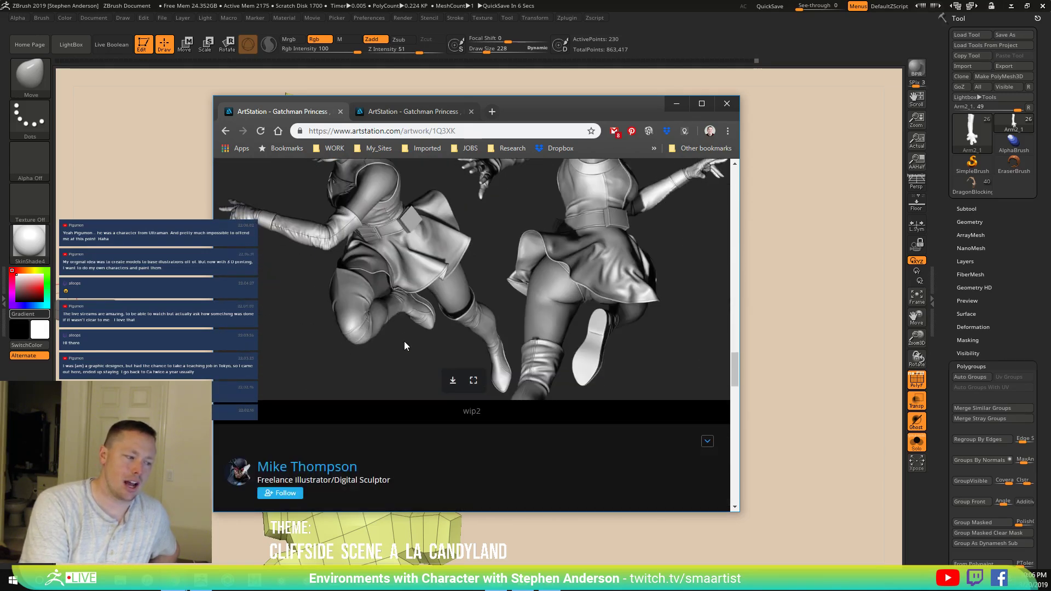
{"action": "scroll", "coordinate": [404, 341], "scroll_direction": "down", "scroll_amount": 5}
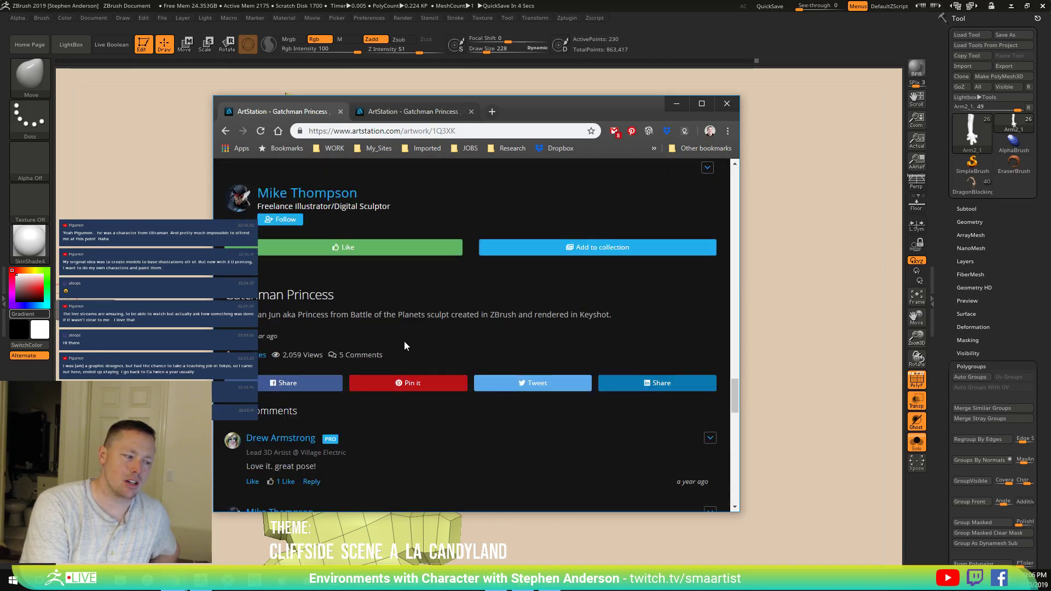
{"action": "left_click", "coordinate": [382, 254]}
{"action": "left_click", "coordinate": [280, 220]}
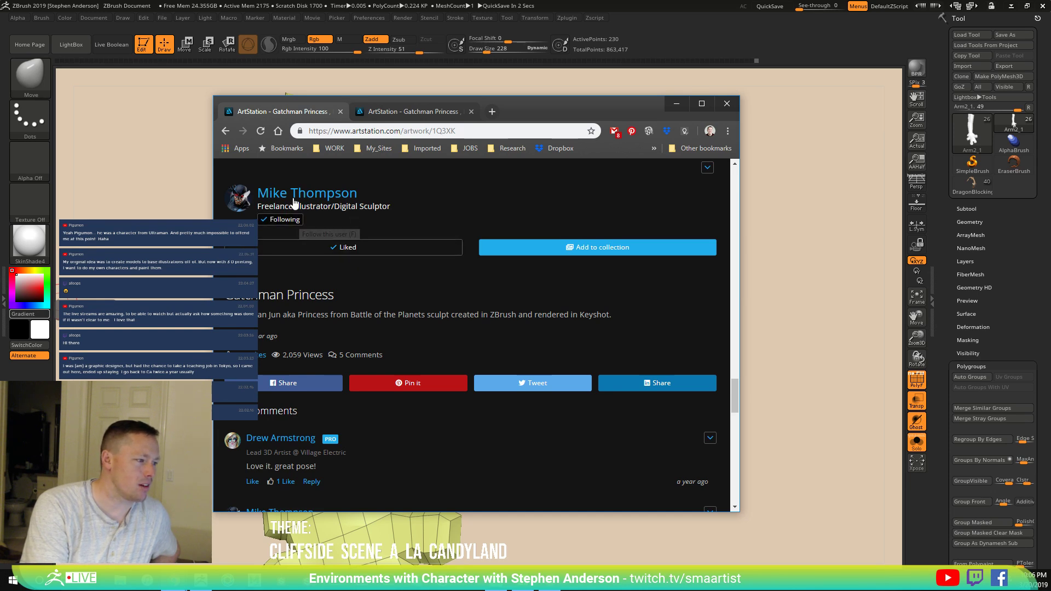
Step: Open the Anti-Venom artwork from the artist's portfolio, examine its images and description, and return to ZBrush
{"action": "left_click", "coordinate": [225, 131]}
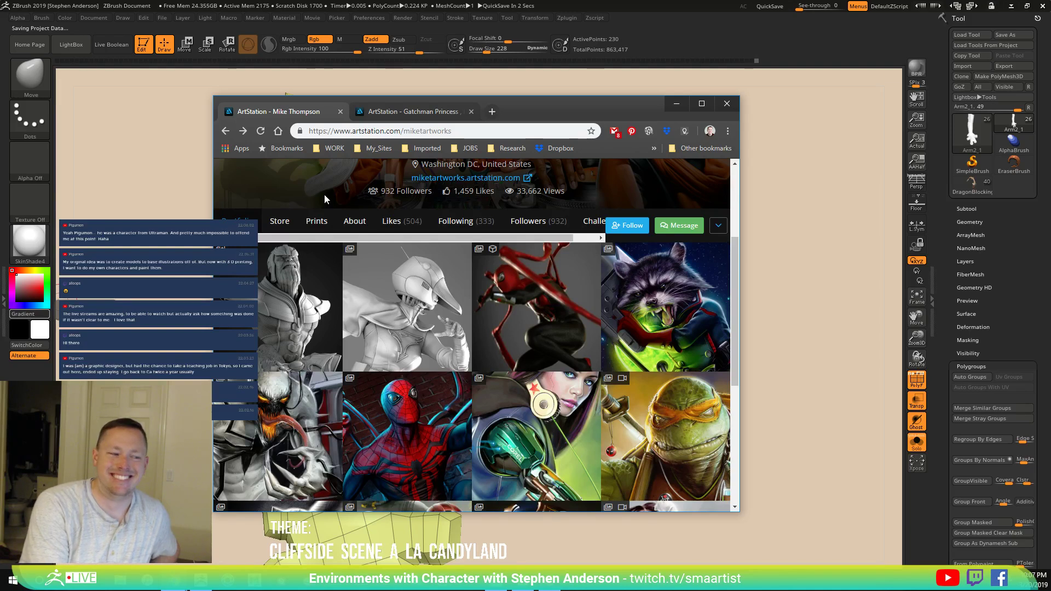
{"action": "scroll", "coordinate": [481, 291], "scroll_direction": "down", "scroll_amount": 1}
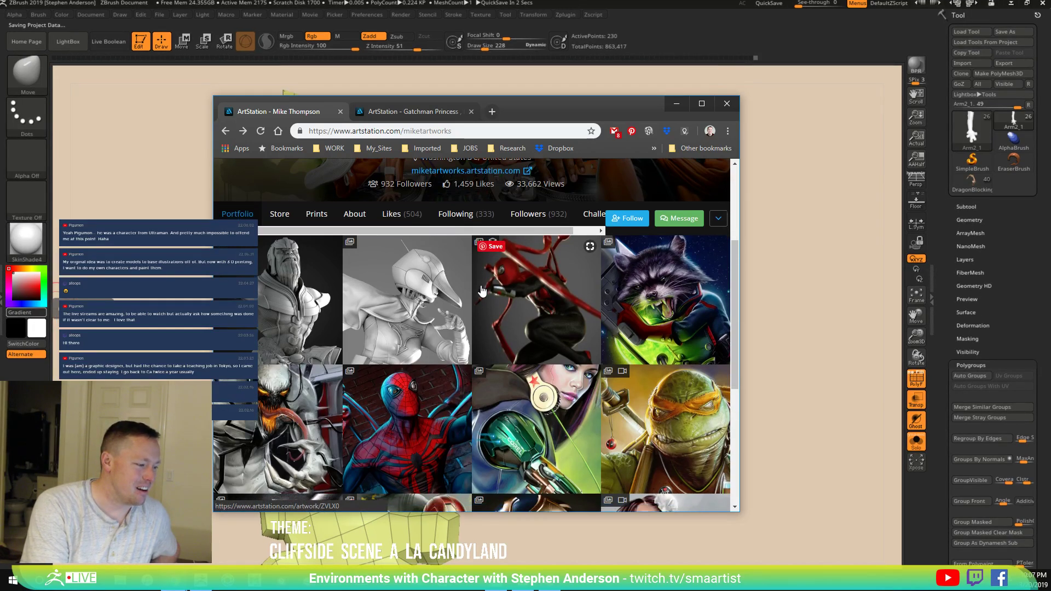
{"action": "scroll", "coordinate": [481, 290], "scroll_direction": "down", "scroll_amount": 2}
{"action": "left_click", "coordinate": [268, 336]}
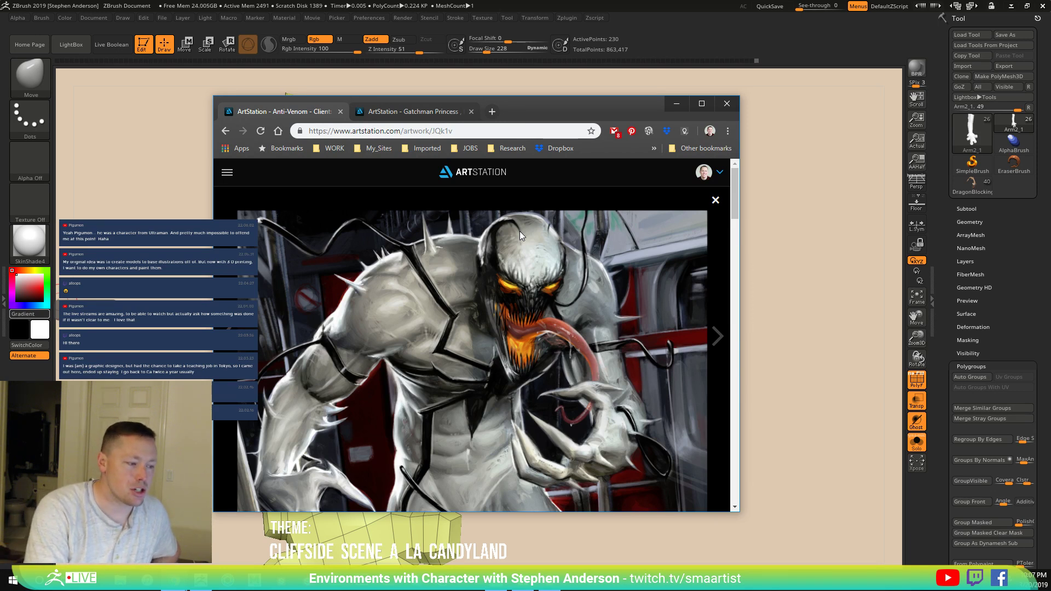
{"action": "scroll", "coordinate": [519, 235], "scroll_direction": "down", "scroll_amount": 6}
{"action": "scroll", "coordinate": [518, 245], "scroll_direction": "down", "scroll_amount": 12}
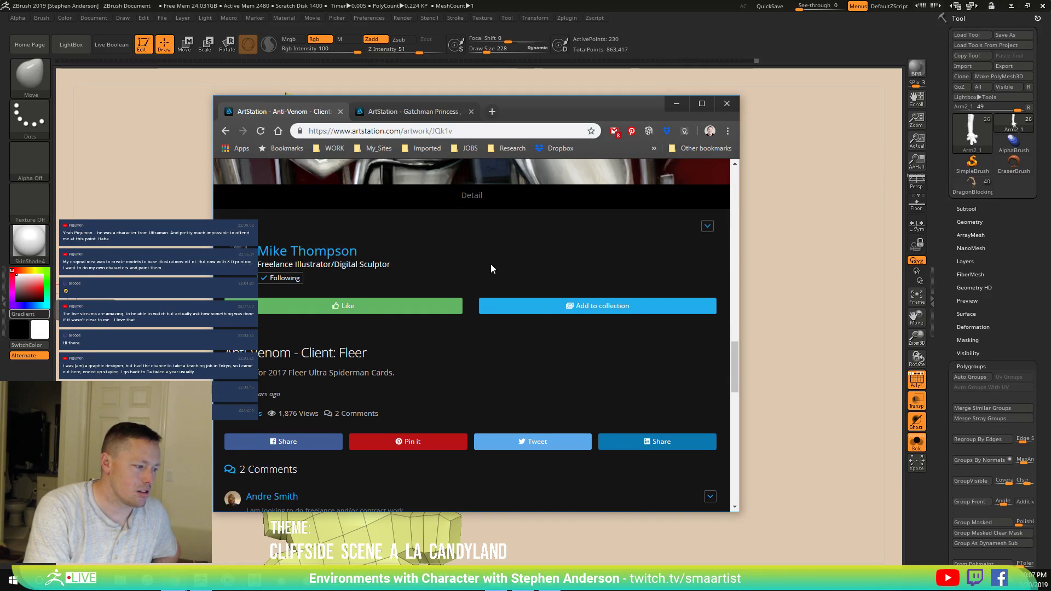
{"action": "scroll", "coordinate": [491, 264], "scroll_direction": "down", "scroll_amount": 2}
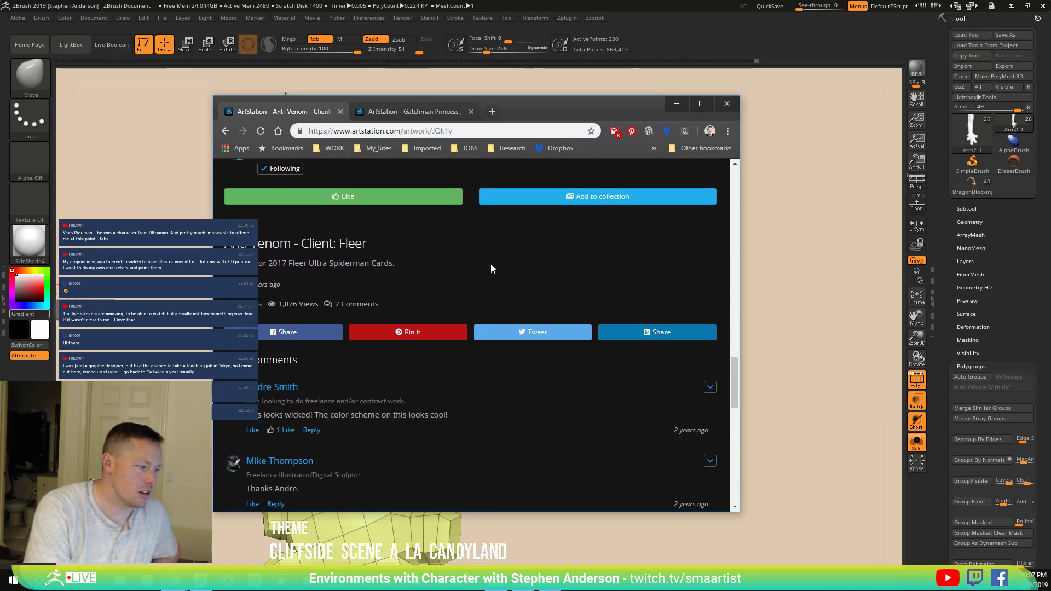
{"action": "scroll", "coordinate": [490, 264], "scroll_direction": "up", "scroll_amount": 8}
{"action": "scroll", "coordinate": [490, 263], "scroll_direction": "up", "scroll_amount": 6}
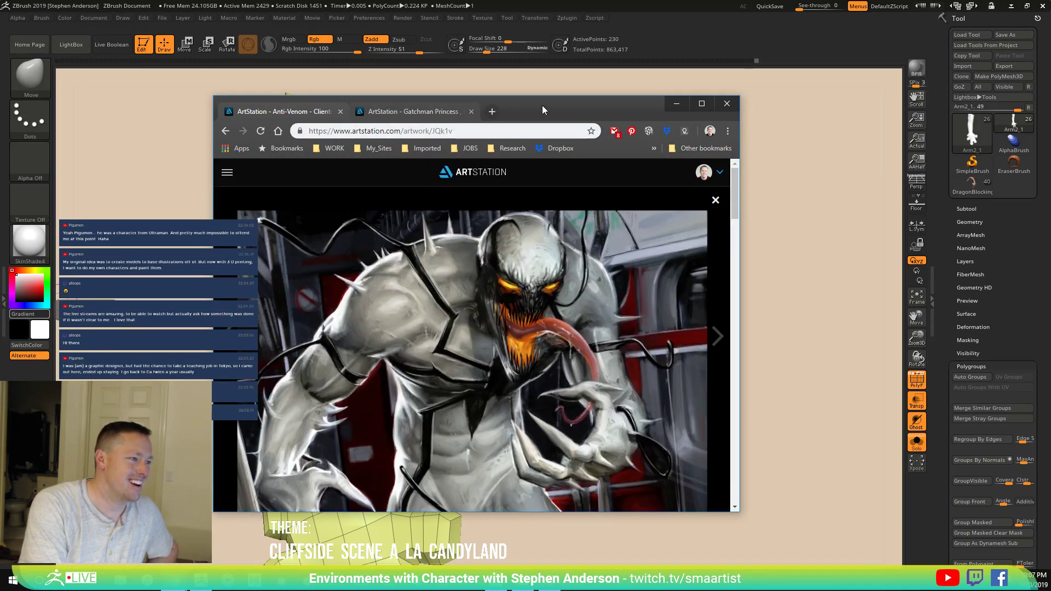
{"action": "left_click", "coordinate": [676, 104]}
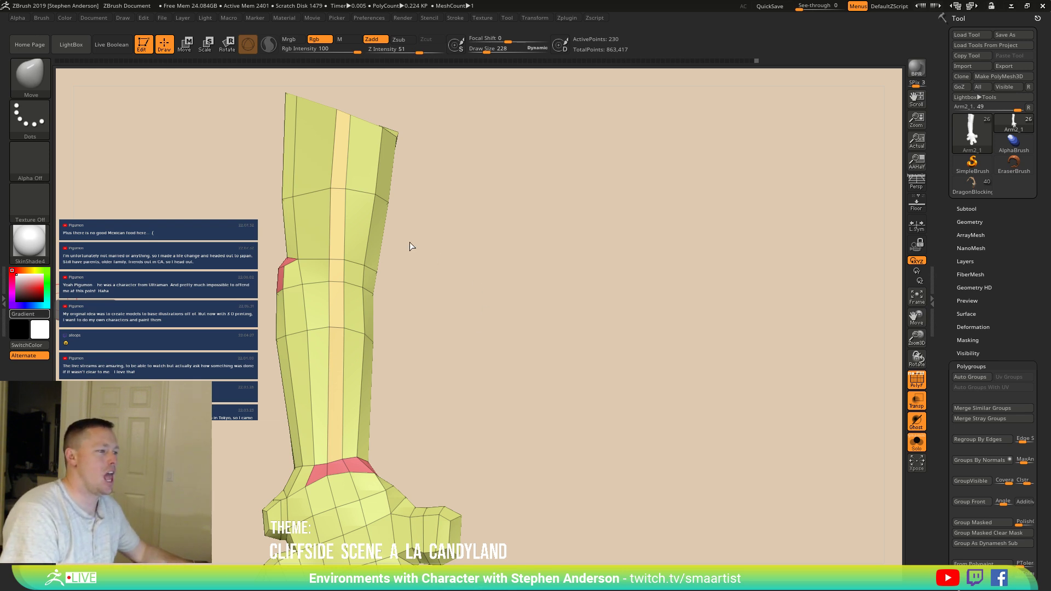
Step: Even out the forearm vertices between the open end and the red patch with the Move brush
{"action": "left_click_drag", "start_coordinate": [379, 300], "coordinate": [420, 324]}
{"action": "left_click_drag", "start_coordinate": [340, 332], "coordinate": [285, 341]}
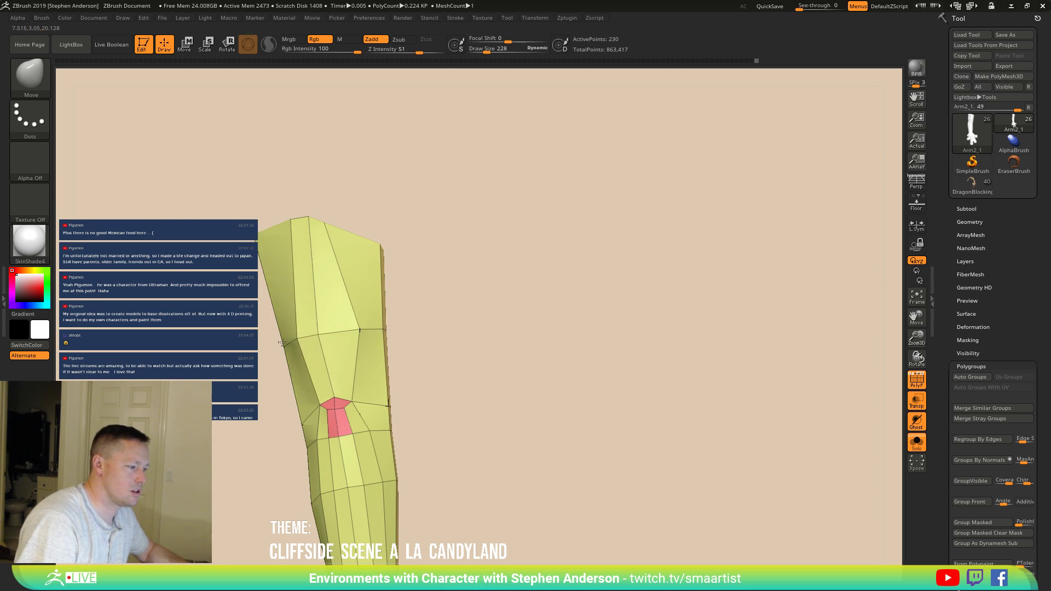
{"action": "left_click_drag", "start_coordinate": [324, 224], "coordinate": [288, 226]}
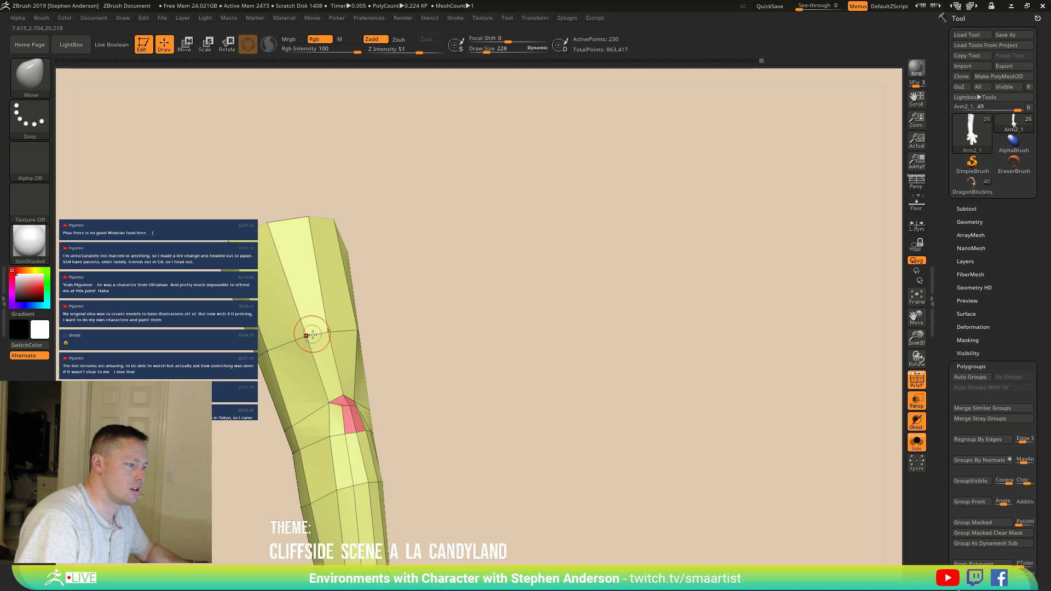
{"action": "mouse_move", "coordinate": [307, 341]}
{"action": "right_mouse_down"}
{"action": "mouse_move", "coordinate": [364, 378]}
{"action": "mouse_move", "coordinate": [349, 385]}
{"action": "mouse_move", "coordinate": [356, 401]}
{"action": "mouse_move", "coordinate": [336, 390]}
{"action": "mouse_move", "coordinate": [399, 399]}
{"action": "mouse_move", "coordinate": [337, 382]}
{"action": "mouse_move", "coordinate": [340, 390]}
{"action": "right_mouse_up"}
{"action": "right_click_drag", "start_coordinate": [288, 222], "coordinate": [298, 350]}
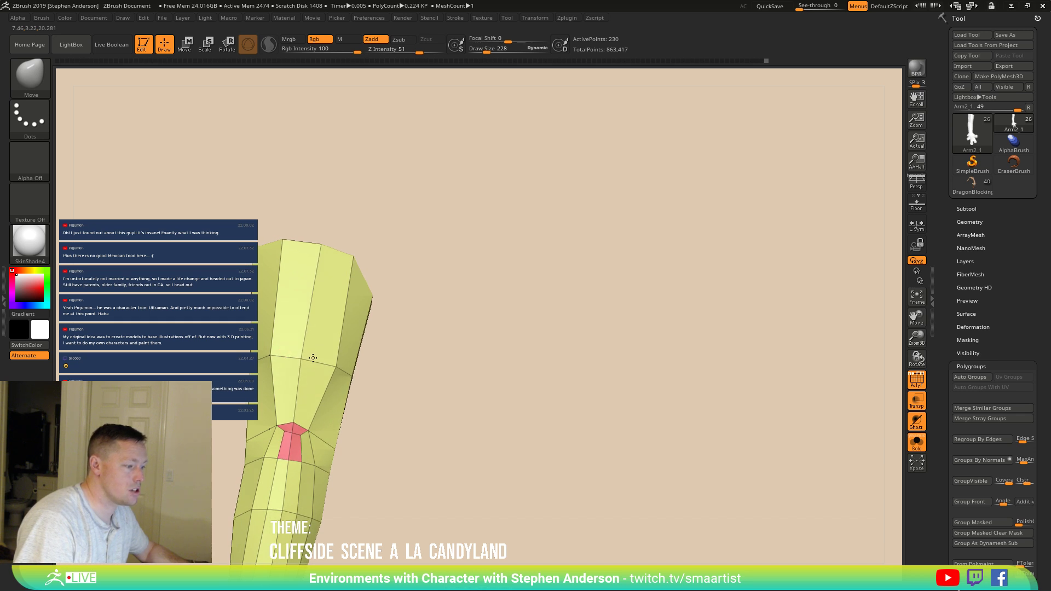
{"action": "mouse_move", "coordinate": [318, 283]}
{"action": "right_mouse_down"}
{"action": "mouse_move", "coordinate": [314, 328]}
{"action": "mouse_move", "coordinate": [265, 387]}
{"action": "mouse_move", "coordinate": [280, 349]}
{"action": "mouse_move", "coordinate": [267, 359]}
{"action": "mouse_move", "coordinate": [258, 346]}
{"action": "right_mouse_up"}
Step: Set the Move brush's draw size to 753 and adjust the overall forearm shape from several sides
{"action": "key", "text": "shift+space"}
{"action": "key", "text": "b"}
{"action": "key", "text": "m"}
{"action": "key", "text": "v"}
{"action": "right_click_drag", "start_coordinate": [387, 242], "coordinate": [326, 338]}
{"action": "mouse_move", "coordinate": [340, 374]}
{"action": "left_mouse_down"}
{"action": "mouse_move", "coordinate": [352, 347]}
{"action": "mouse_move", "coordinate": [291, 342]}
{"action": "mouse_move", "coordinate": [368, 324]}
{"action": "mouse_move", "coordinate": [329, 317]}
{"action": "mouse_move", "coordinate": [511, 371]}
{"action": "left_mouse_up"}
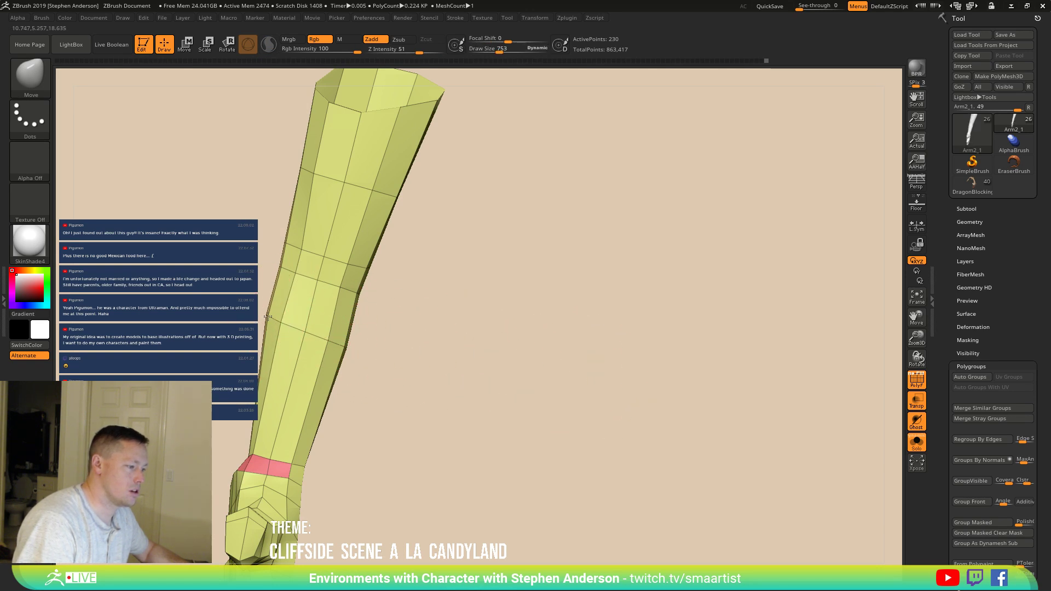
{"action": "left_click_drag", "start_coordinate": [353, 340], "coordinate": [383, 339]}
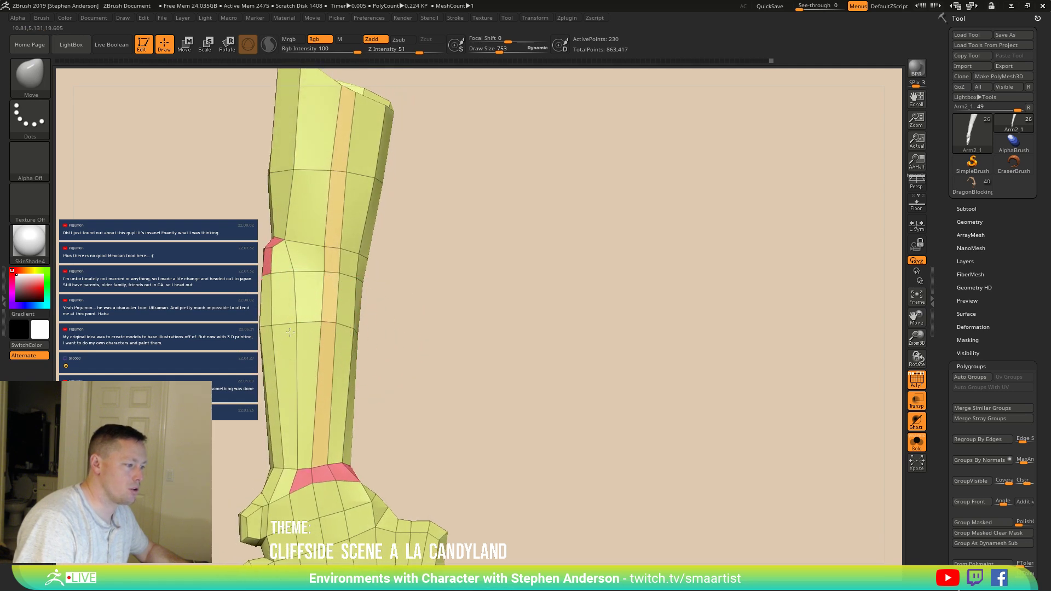
Step: Reduce the Move brush's draw size to 540 and refine the forearm's contour around the red patch
{"action": "mouse_move", "coordinate": [302, 321]}
{"action": "right_mouse_down"}
{"action": "mouse_move", "coordinate": [347, 356]}
{"action": "mouse_move", "coordinate": [323, 329]}
{"action": "right_mouse_up"}
{"action": "left_click_drag", "start_coordinate": [294, 325], "coordinate": [295, 325]}
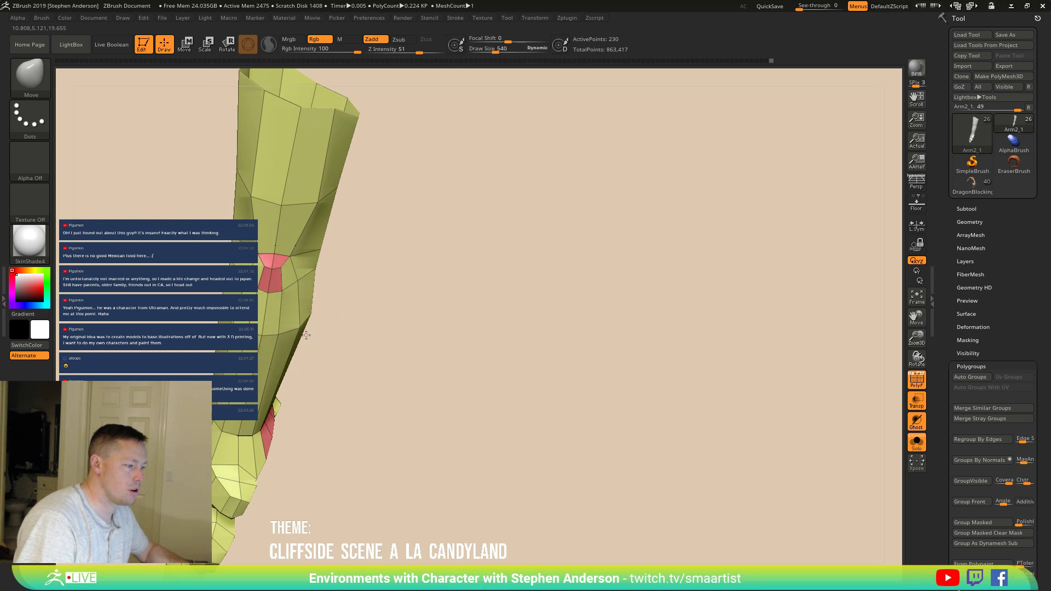
{"action": "mouse_move", "coordinate": [283, 274]}
{"action": "right_mouse_down"}
{"action": "mouse_move", "coordinate": [276, 339]}
{"action": "mouse_move", "coordinate": [317, 335]}
{"action": "mouse_move", "coordinate": [279, 287]}
{"action": "mouse_move", "coordinate": [346, 323]}
{"action": "mouse_move", "coordinate": [354, 315]}
{"action": "mouse_move", "coordinate": [328, 301]}
{"action": "right_mouse_up"}
{"action": "key", "text": "b"}
{"action": "key", "text": "m"}
{"action": "key", "text": "v"}
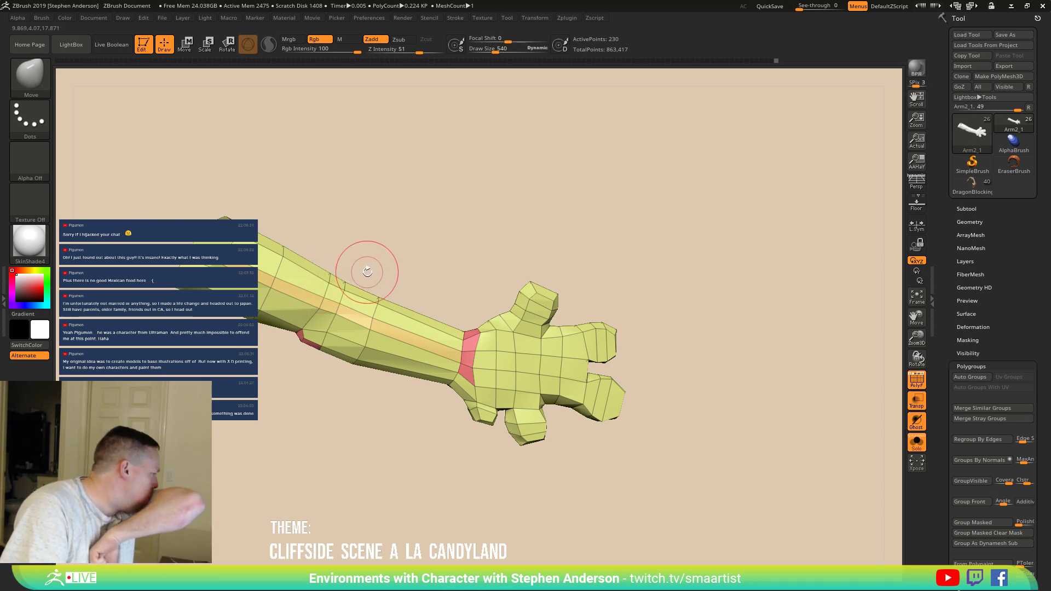
Step: Set the draw size to 342 and move the edges of the orange strip apart to widen it along the forearm
{"action": "mouse_move", "coordinate": [361, 346]}
{"action": "right_mouse_down"}
{"action": "mouse_move", "coordinate": [376, 351]}
{"action": "mouse_move", "coordinate": [321, 345]}
{"action": "mouse_move", "coordinate": [295, 293]}
{"action": "mouse_move", "coordinate": [396, 308]}
{"action": "right_mouse_up"}
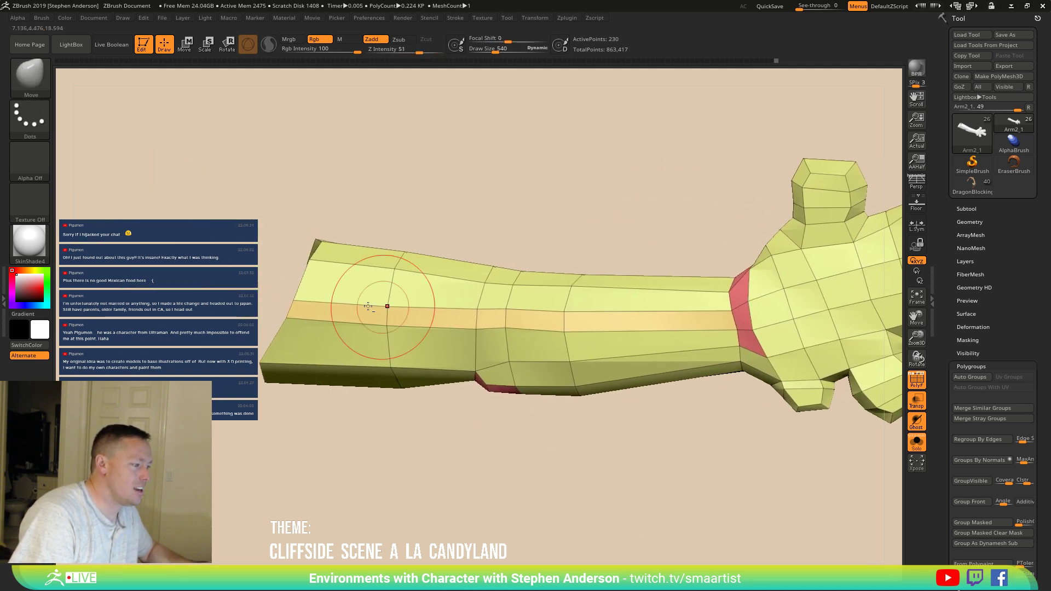
{"action": "key", "text": "s"}
{"action": "left_click_drag", "start_coordinate": [298, 297], "coordinate": [293, 299]}
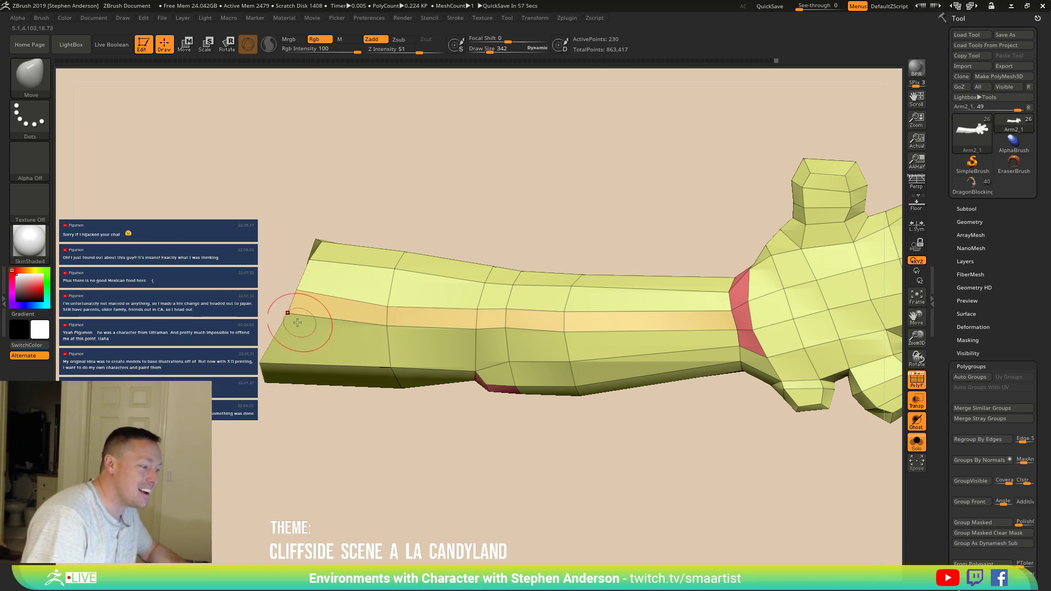
{"action": "left_click_drag", "start_coordinate": [376, 319], "coordinate": [378, 308]}
{"action": "left_click_drag", "start_coordinate": [487, 330], "coordinate": [482, 339]}
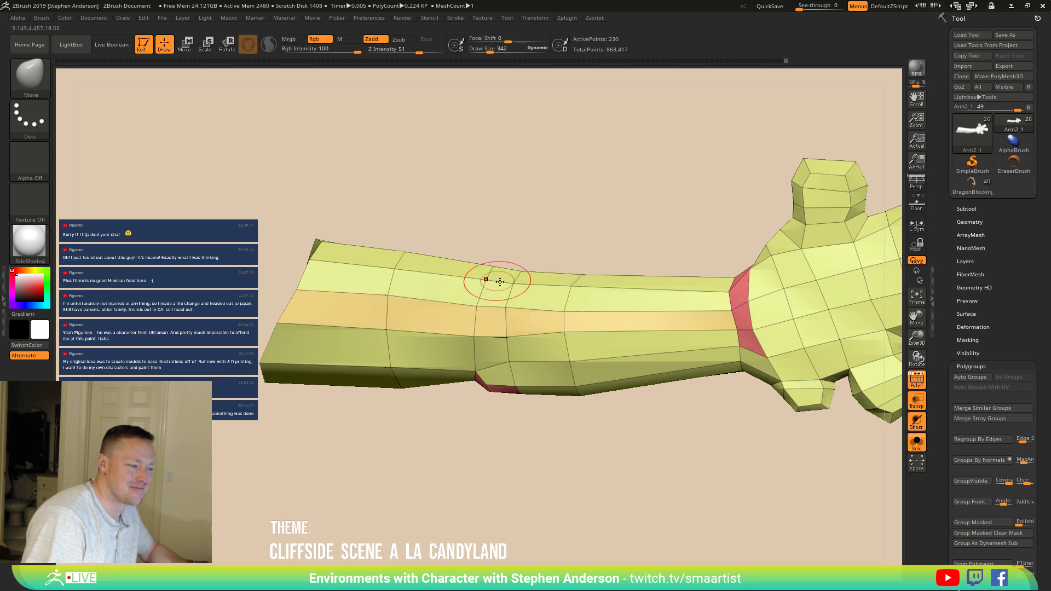
{"action": "left_click_drag", "start_coordinate": [555, 331], "coordinate": [565, 312]}
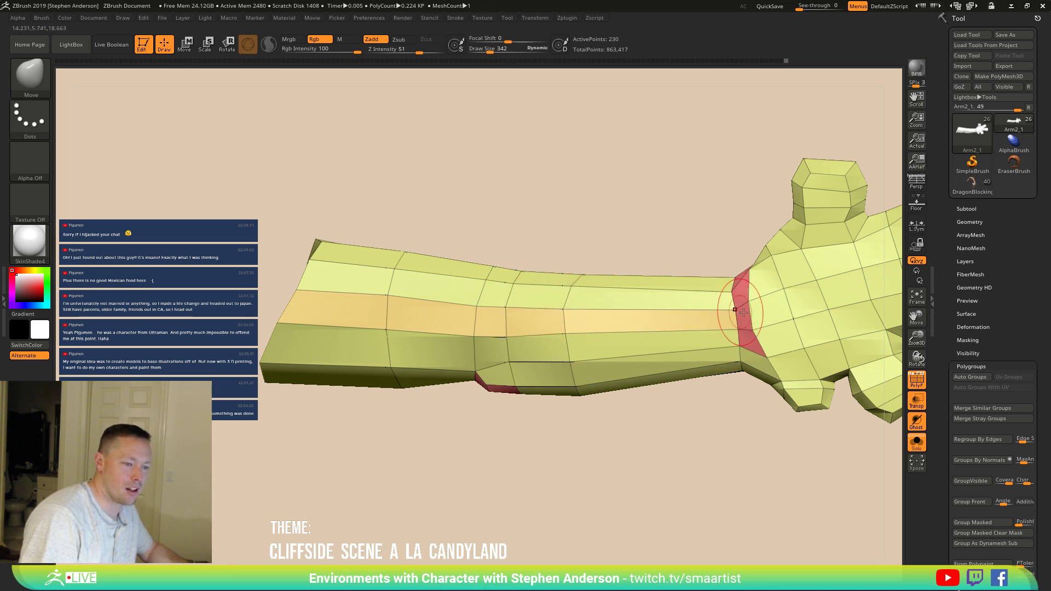
Step: Reduce the draw size to 136 and adjust the vertices of the red bridge on the palm side of the wrist
{"action": "mouse_move", "coordinate": [706, 316]}
{"action": "right_mouse_down"}
{"action": "mouse_move", "coordinate": [711, 301]}
{"action": "mouse_move", "coordinate": [716, 333]}
{"action": "mouse_move", "coordinate": [677, 326]}
{"action": "mouse_move", "coordinate": [669, 313]}
{"action": "mouse_move", "coordinate": [679, 327]}
{"action": "mouse_move", "coordinate": [684, 296]}
{"action": "mouse_move", "coordinate": [680, 309]}
{"action": "mouse_move", "coordinate": [662, 303]}
{"action": "mouse_move", "coordinate": [659, 319]}
{"action": "right_mouse_up"}
{"action": "key", "text": "s"}
{"action": "left_click_drag", "start_coordinate": [650, 359], "coordinate": [658, 356]}
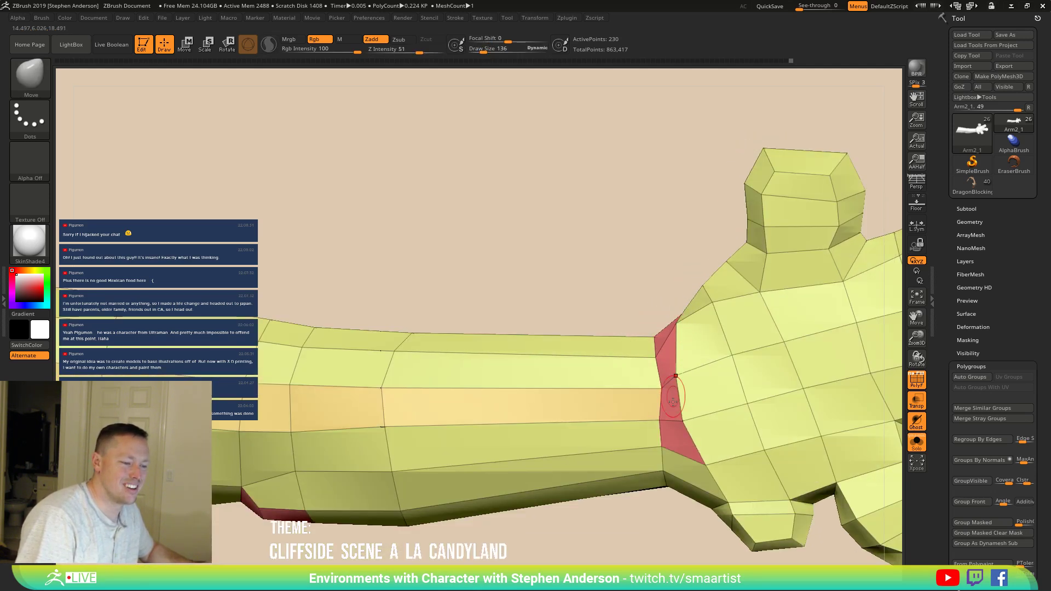
Step: Set the draw size to 286 and refine the back of the hand and its transition into the wrist
{"action": "right_click_drag", "start_coordinate": [672, 426], "coordinate": [633, 321]}
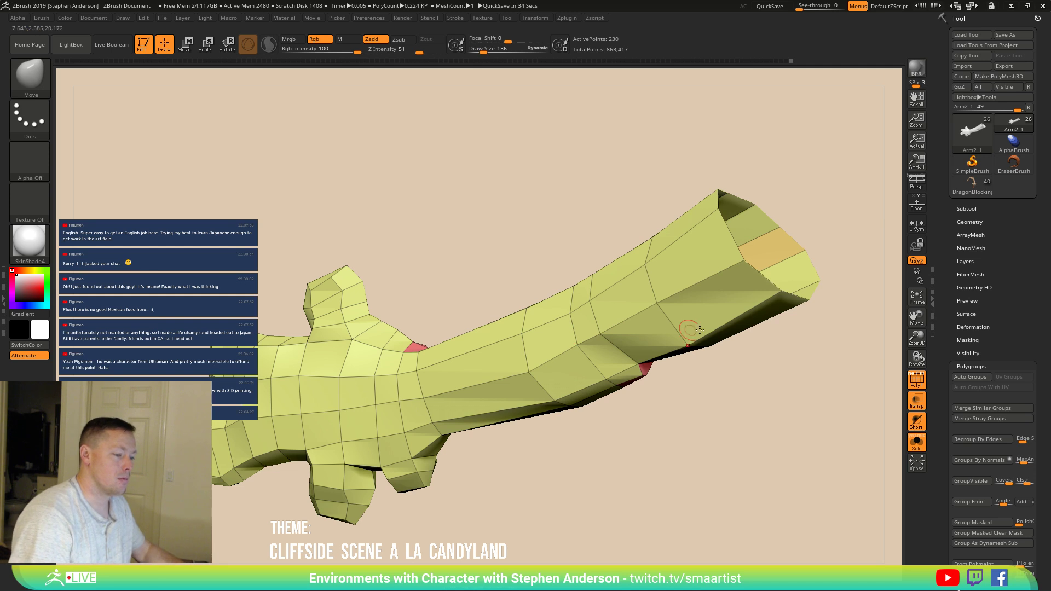
{"action": "mouse_move", "coordinate": [622, 364]}
{"action": "right_mouse_down"}
{"action": "mouse_move", "coordinate": [559, 379]}
{"action": "mouse_move", "coordinate": [584, 344]}
{"action": "right_mouse_up"}
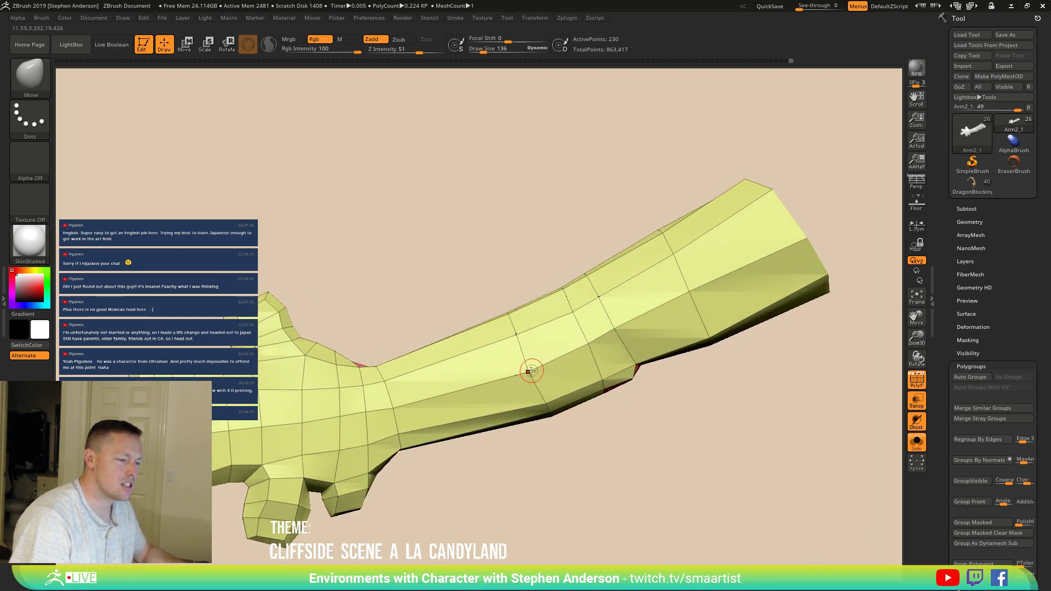
{"action": "right_click_drag", "start_coordinate": [528, 379], "coordinate": [455, 405]}
{"action": "right_click_drag", "start_coordinate": [360, 393], "coordinate": [413, 390], "text": "alt"}
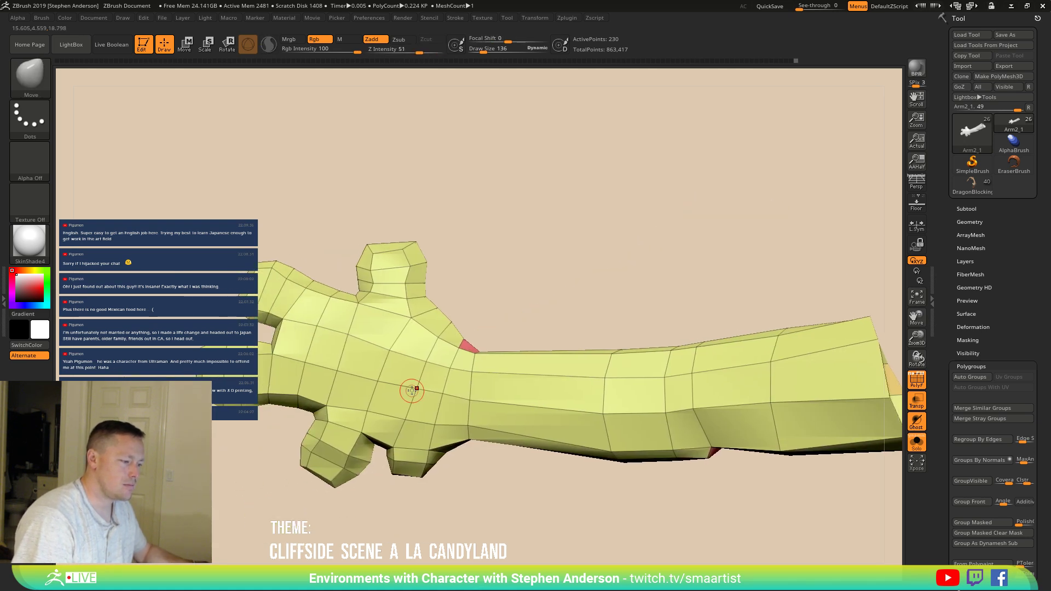
{"action": "key", "text": "s"}
{"action": "left_click_drag", "start_coordinate": [412, 389], "coordinate": [389, 363]}
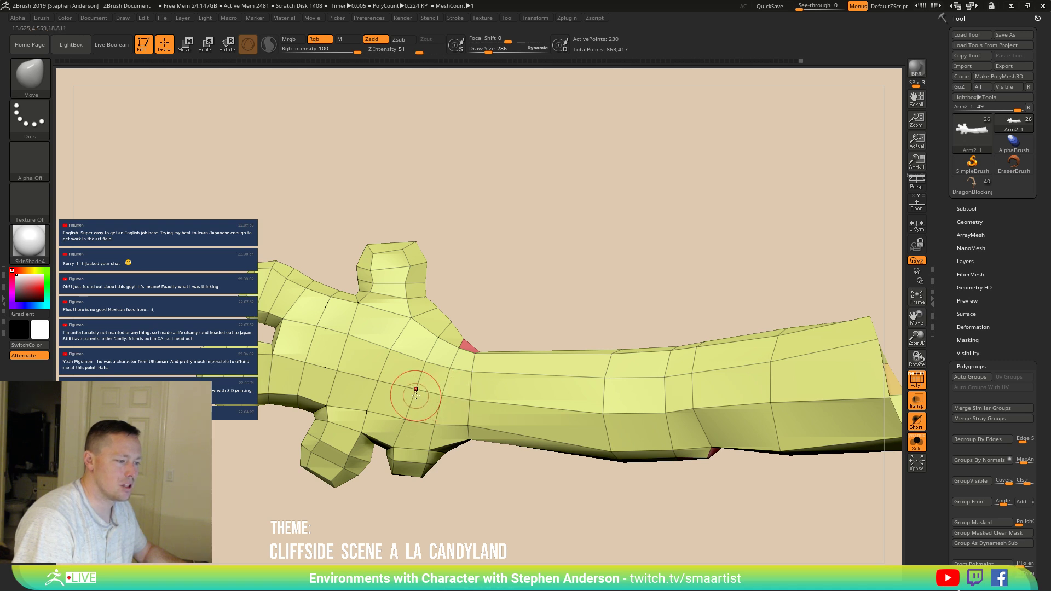
{"action": "right_click_drag", "start_coordinate": [412, 407], "coordinate": [420, 341]}
{"action": "key", "text": "shift"}
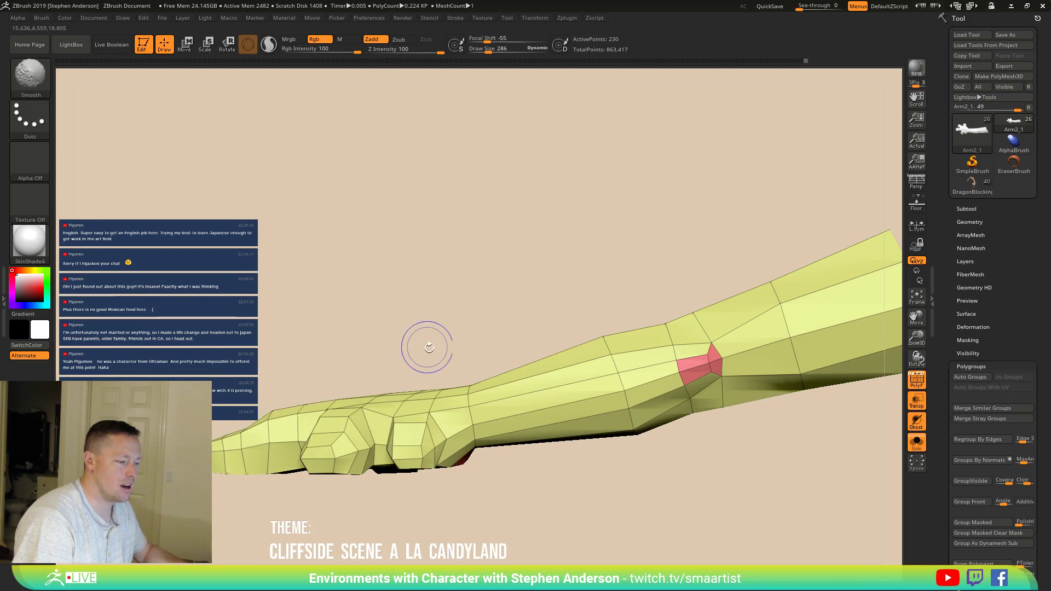
{"action": "right_click_drag", "start_coordinate": [442, 392], "coordinate": [415, 397], "text": "ctrl"}
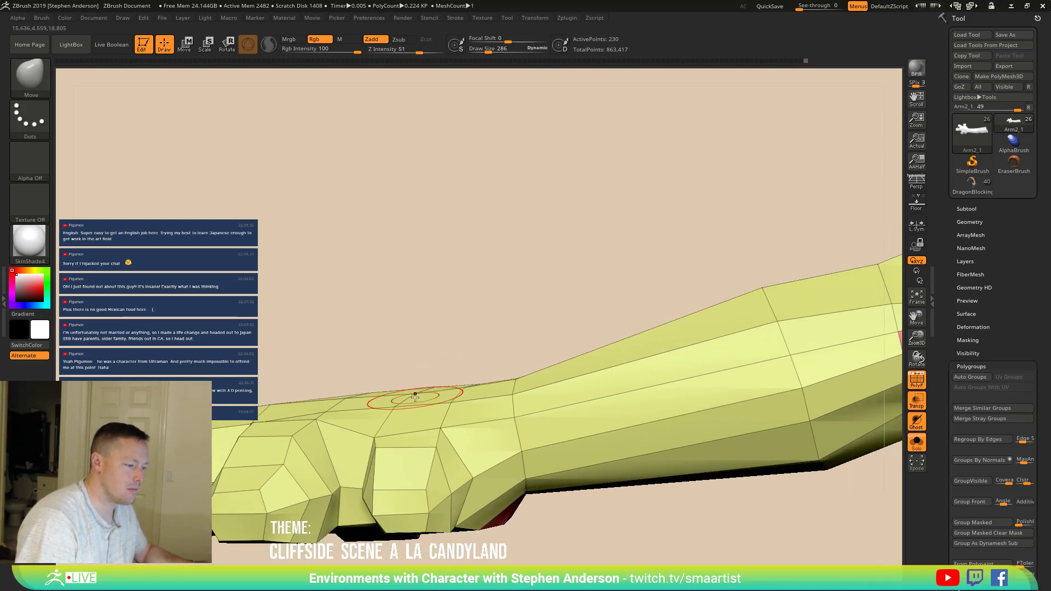
{"action": "right_click_drag", "start_coordinate": [481, 388], "coordinate": [502, 399]}
{"action": "mouse_move", "coordinate": [491, 437]}
{"action": "right_mouse_down"}
{"action": "mouse_move", "coordinate": [467, 355]}
{"action": "mouse_move", "coordinate": [481, 347]}
{"action": "right_mouse_up"}
Step: Set the draw size to 161 and adjust the forearm vertices around the red patch and along the orange strip
{"action": "mouse_move", "coordinate": [606, 323]}
{"action": "right_mouse_down", "text": "alt"}
{"action": "mouse_move", "coordinate": [516, 364]}
{"action": "mouse_move", "coordinate": [506, 408]}
{"action": "mouse_move", "coordinate": [489, 353]}
{"action": "mouse_move", "coordinate": [481, 401]}
{"action": "right_mouse_up", "text": "alt"}
{"action": "key", "text": "s"}
{"action": "left_click_drag", "start_coordinate": [469, 400], "coordinate": [465, 400]}
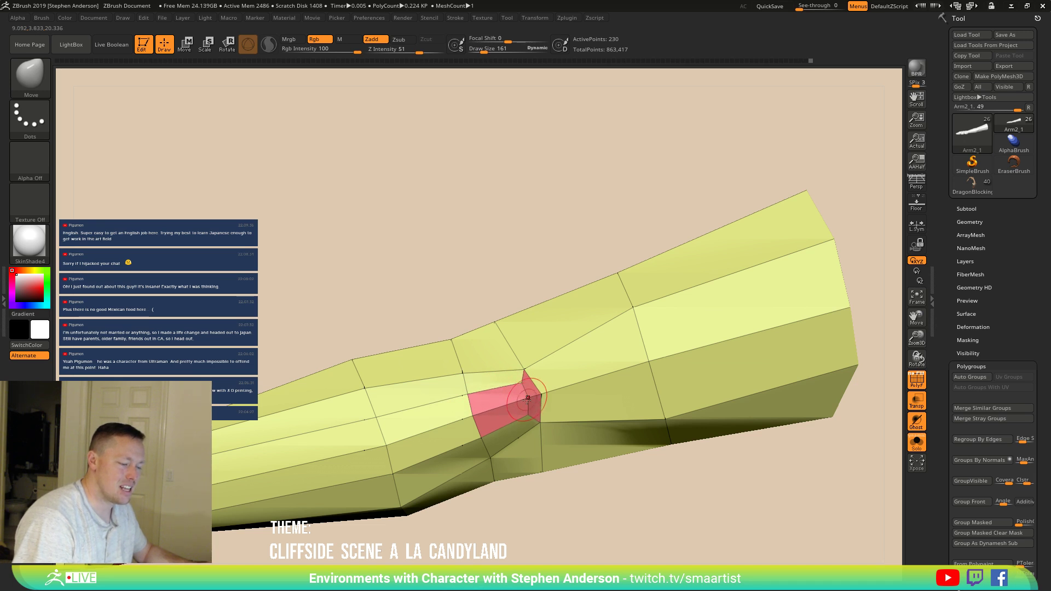
{"action": "mouse_move", "coordinate": [399, 507]}
{"action": "left_mouse_down"}
{"action": "mouse_move", "coordinate": [399, 488]}
{"action": "mouse_move", "coordinate": [519, 341]}
{"action": "mouse_move", "coordinate": [400, 392]}
{"action": "mouse_move", "coordinate": [432, 301]}
{"action": "left_mouse_up"}
{"action": "key", "text": "ctrl"}
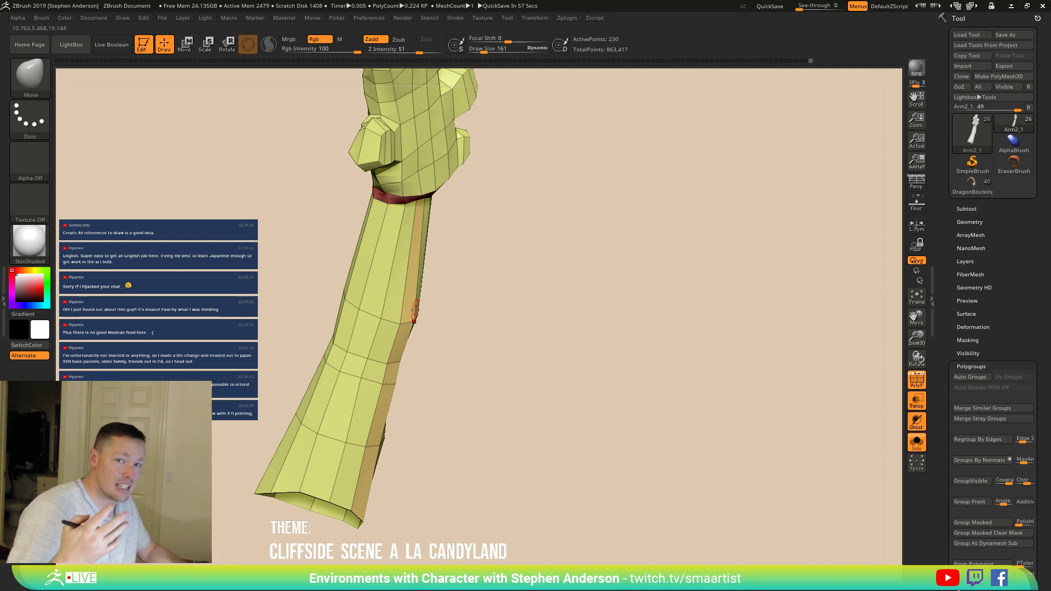
Step: Set the draw size to 382 and adjust the forearm vertices along the orange strip below the wrist
{"action": "mouse_move", "coordinate": [415, 310]}
{"action": "right_mouse_down"}
{"action": "mouse_move", "coordinate": [354, 316]}
{"action": "mouse_move", "coordinate": [349, 304]}
{"action": "mouse_move", "coordinate": [411, 305]}
{"action": "mouse_move", "coordinate": [352, 300]}
{"action": "mouse_move", "coordinate": [422, 330]}
{"action": "mouse_move", "coordinate": [422, 310]}
{"action": "mouse_move", "coordinate": [386, 328]}
{"action": "right_mouse_up"}
{"action": "key", "text": "s"}
{"action": "left_click_drag", "start_coordinate": [387, 328], "coordinate": [432, 328]}
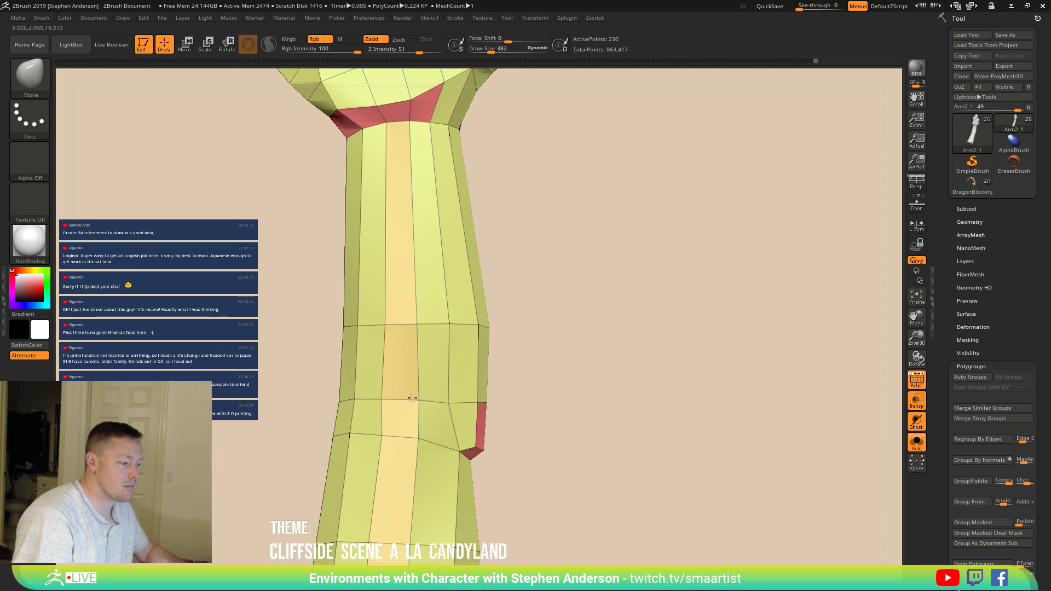
{"action": "right_click_drag", "start_coordinate": [381, 399], "coordinate": [444, 403]}
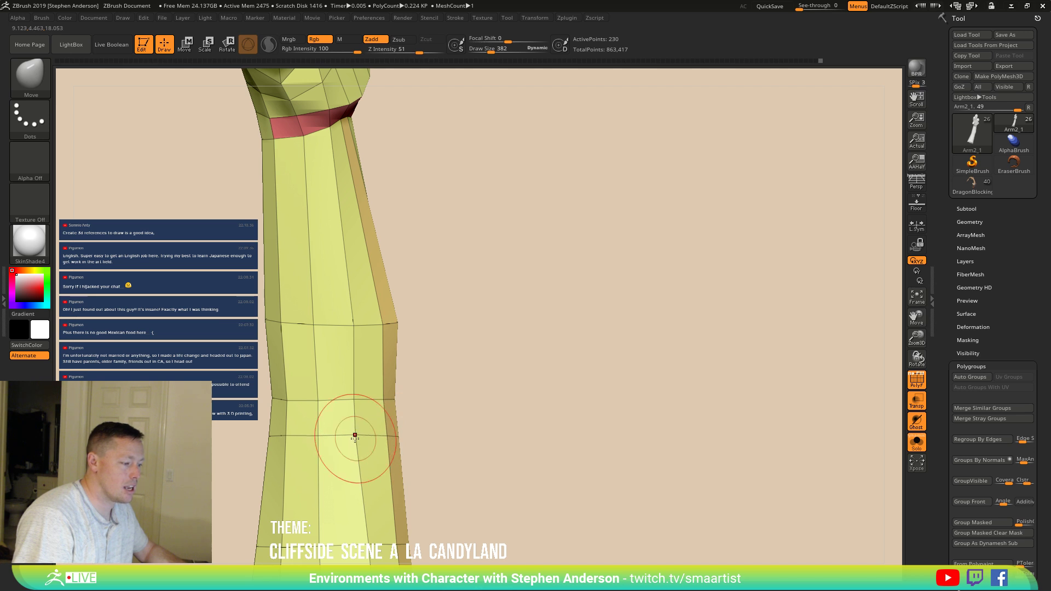
Step: Reduce the draw size to 353 and refine the vertices around the red wrist bridge below the thumb
{"action": "mouse_move", "coordinate": [352, 324]}
{"action": "right_mouse_down"}
{"action": "mouse_move", "coordinate": [324, 259]}
{"action": "mouse_move", "coordinate": [268, 224]}
{"action": "mouse_move", "coordinate": [326, 229]}
{"action": "mouse_move", "coordinate": [317, 262]}
{"action": "mouse_move", "coordinate": [330, 282]}
{"action": "right_mouse_up"}
{"action": "key", "text": "s"}
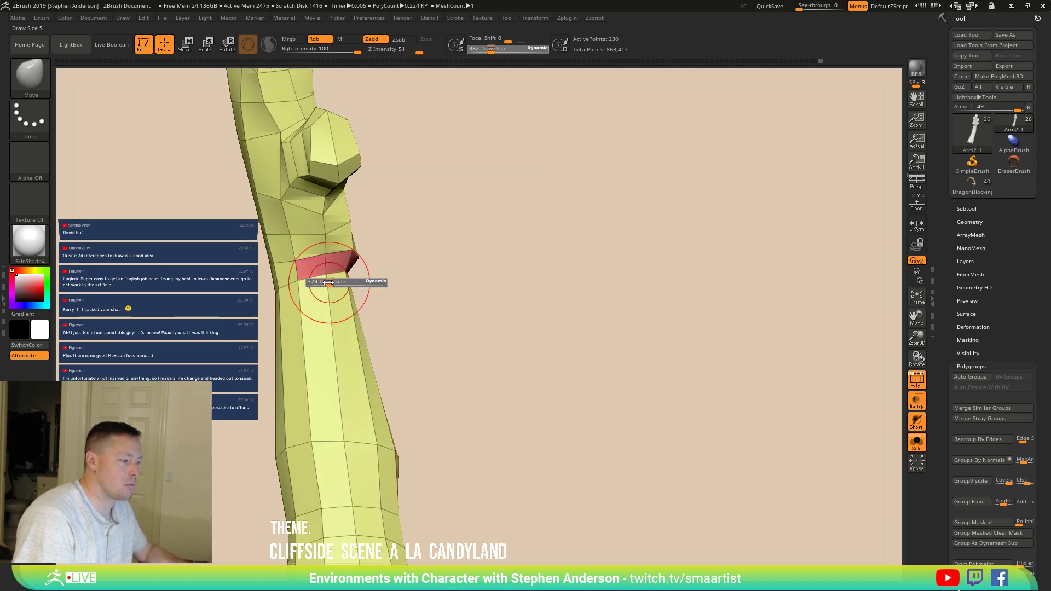
{"action": "left_click_drag", "start_coordinate": [320, 282], "coordinate": [315, 279]}
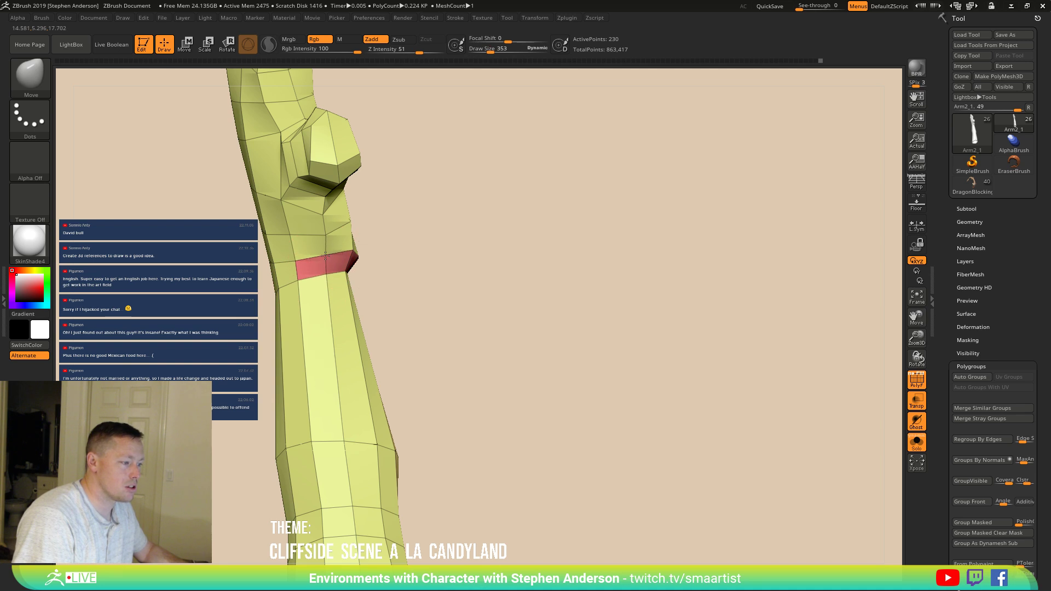
{"action": "right_click_drag", "start_coordinate": [329, 256], "coordinate": [325, 255]}
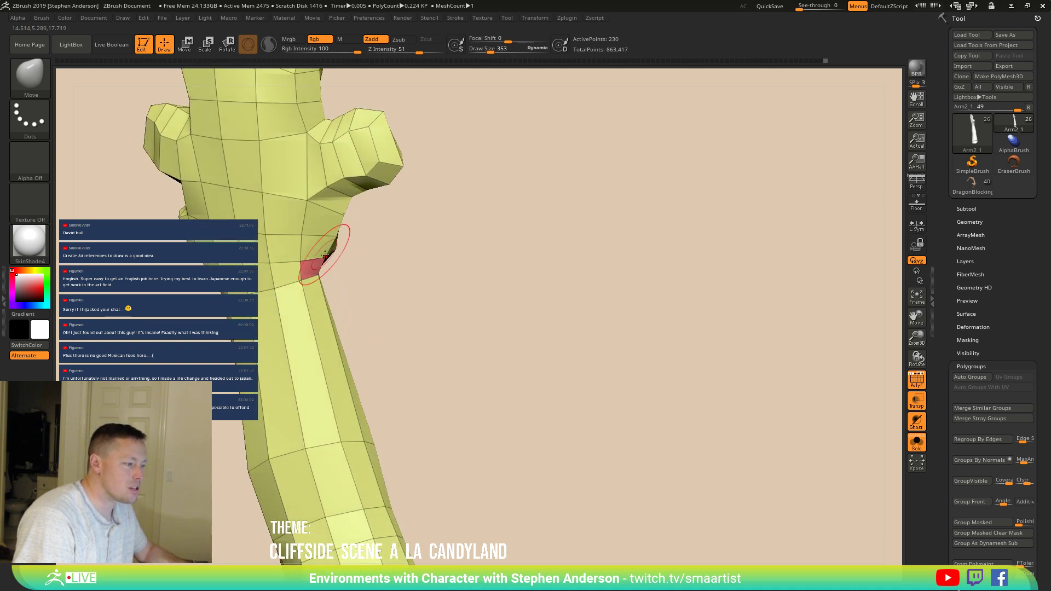
{"action": "left_click_drag", "start_coordinate": [319, 256], "coordinate": [318, 256]}
Step: Hide the polyframe, set the draw size to 725 and adjust the forearm's upper contour, then show the polyframe again
{"action": "mouse_move", "coordinate": [318, 255]}
{"action": "right_mouse_down"}
{"action": "mouse_move", "coordinate": [318, 195]}
{"action": "mouse_move", "coordinate": [274, 336]}
{"action": "mouse_move", "coordinate": [257, 309]}
{"action": "mouse_move", "coordinate": [262, 285]}
{"action": "mouse_move", "coordinate": [306, 274]}
{"action": "mouse_move", "coordinate": [383, 224]}
{"action": "mouse_move", "coordinate": [387, 245]}
{"action": "right_mouse_up"}
{"action": "key", "text": "shift+f"}
{"action": "right_click_drag", "start_coordinate": [313, 245], "coordinate": [344, 292], "text": "alt"}
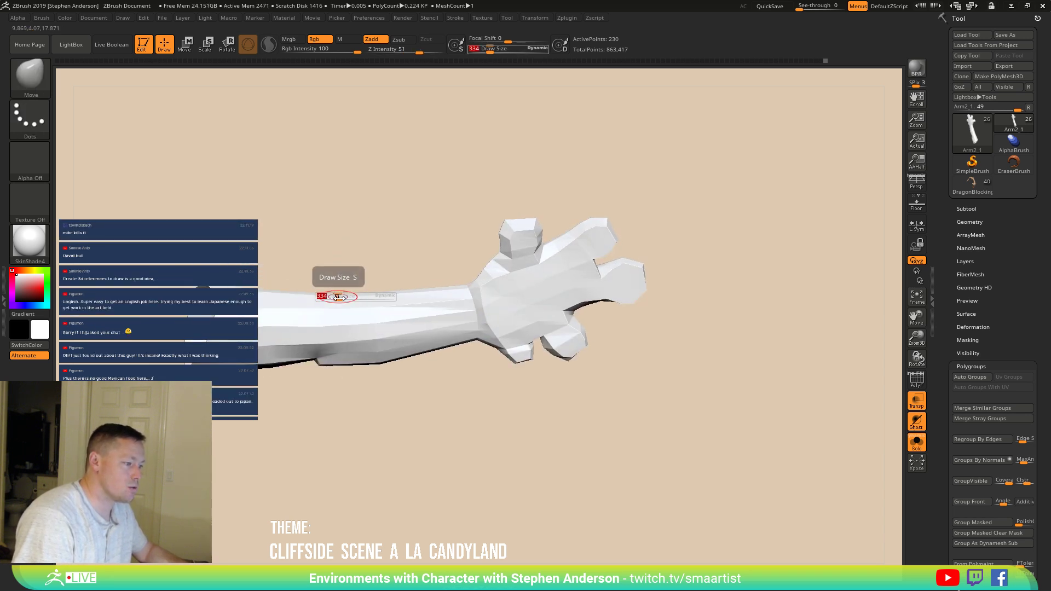
{"action": "left_click_drag", "start_coordinate": [347, 300], "coordinate": [344, 300]}
{"action": "mouse_move", "coordinate": [345, 300]}
{"action": "right_mouse_down"}
{"action": "mouse_move", "coordinate": [341, 287]}
{"action": "mouse_move", "coordinate": [333, 295]}
{"action": "right_mouse_up"}
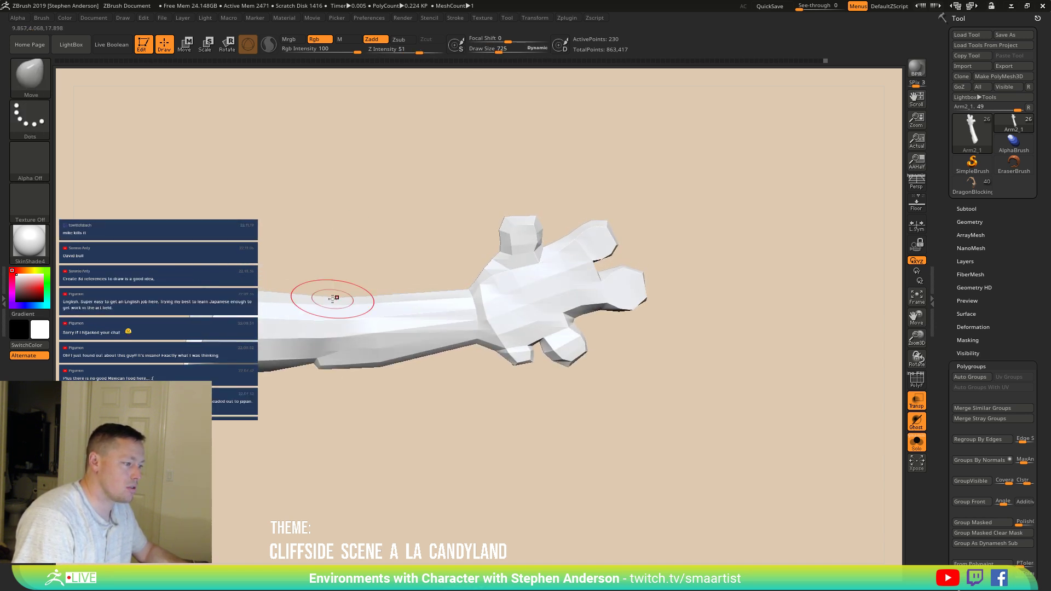
{"action": "key", "text": "shift+f"}
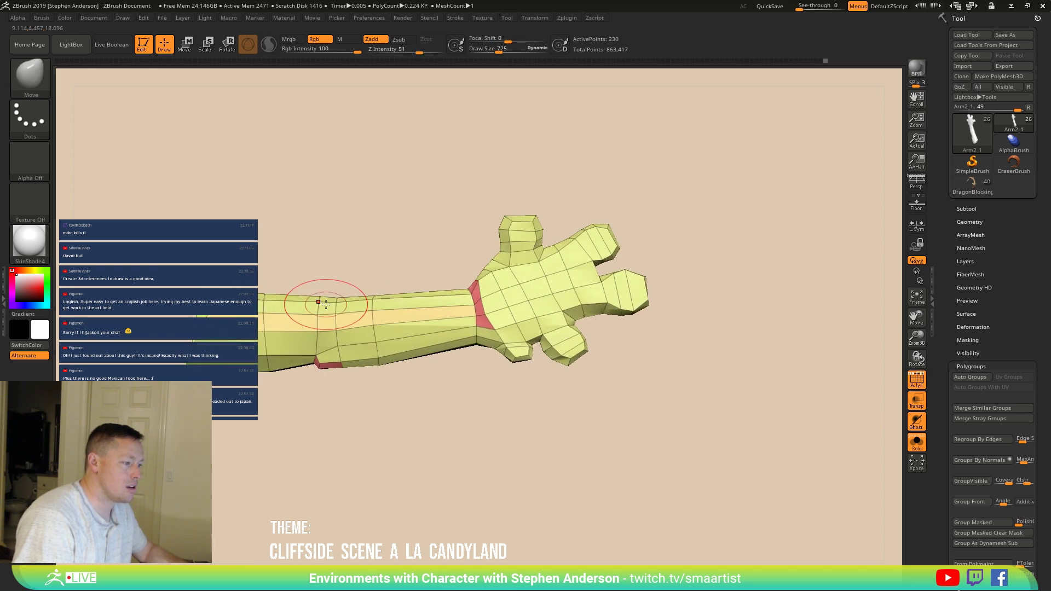
Step: Set the draw size to 540 and even out the forearm's form around the red patch
{"action": "right_click_drag", "start_coordinate": [317, 349], "coordinate": [319, 352]}
{"action": "mouse_move", "coordinate": [269, 300]}
{"action": "right_mouse_down"}
{"action": "mouse_move", "coordinate": [427, 312]}
{"action": "mouse_move", "coordinate": [386, 353]}
{"action": "mouse_move", "coordinate": [387, 365]}
{"action": "mouse_move", "coordinate": [367, 348]}
{"action": "right_mouse_up"}
{"action": "left_click_drag", "start_coordinate": [365, 347], "coordinate": [360, 347]}
{"action": "mouse_move", "coordinate": [360, 347]}
{"action": "right_mouse_down"}
{"action": "mouse_move", "coordinate": [348, 376]}
{"action": "mouse_move", "coordinate": [379, 317]}
{"action": "mouse_move", "coordinate": [378, 338]}
{"action": "right_mouse_up"}
{"action": "mouse_move", "coordinate": [370, 333]}
{"action": "right_mouse_down"}
{"action": "mouse_move", "coordinate": [363, 347]}
{"action": "mouse_move", "coordinate": [504, 305]}
{"action": "mouse_move", "coordinate": [436, 344]}
{"action": "mouse_move", "coordinate": [400, 397]}
{"action": "mouse_move", "coordinate": [401, 423]}
{"action": "right_mouse_up"}
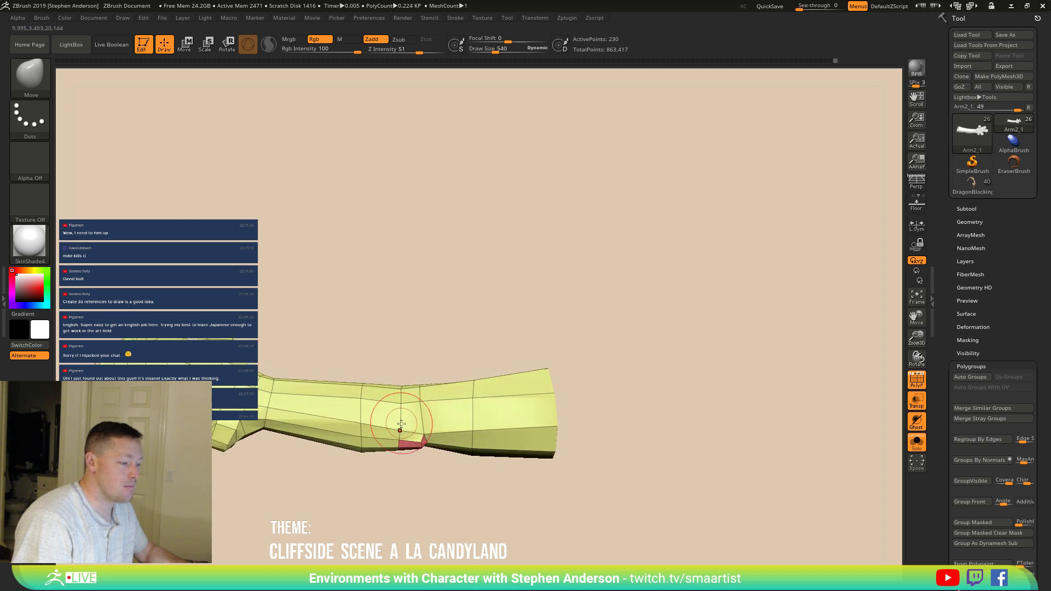
{"action": "left_click_drag", "start_coordinate": [400, 426], "coordinate": [399, 425]}
Step: Refine the underside contour of the forearm beside the red patch and set the draw size to 697
{"action": "mouse_move", "coordinate": [374, 453]}
{"action": "right_mouse_down"}
{"action": "mouse_move", "coordinate": [370, 464]}
{"action": "mouse_move", "coordinate": [410, 384]}
{"action": "mouse_move", "coordinate": [400, 391]}
{"action": "right_mouse_up"}
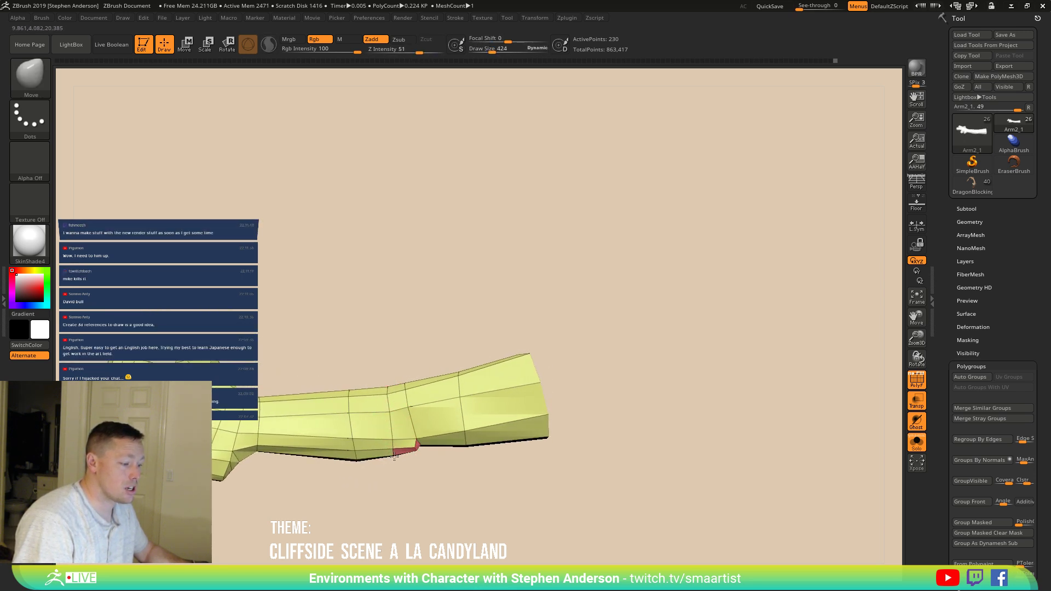
{"action": "key", "text": "s"}
{"action": "left_click_drag", "start_coordinate": [356, 460], "coordinate": [363, 460]}
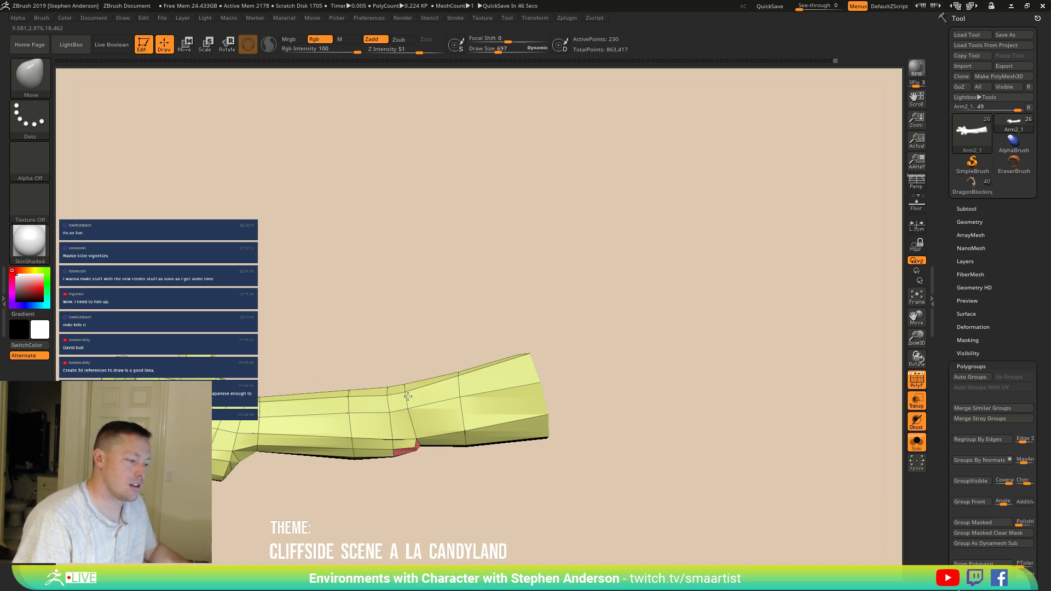
Step: Mask around the forearm bend near the red patch, reshape it with a draw size of 938, and clear the mask
{"action": "right_click_drag", "start_coordinate": [406, 390], "coordinate": [451, 395], "text": "ctrl"}
{"action": "left_click_drag", "start_coordinate": [385, 330], "coordinate": [446, 450], "text": "ctrl"}
{"action": "key", "text": "s"}
{"action": "left_click_drag", "start_coordinate": [408, 387], "coordinate": [416, 383]}
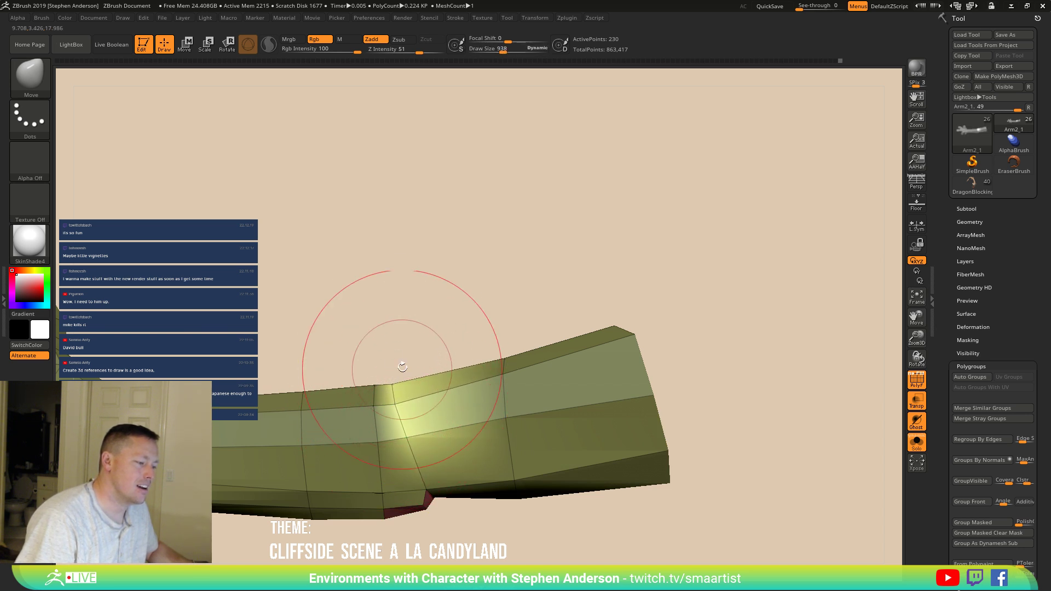
{"action": "left_click", "coordinate": [394, 347], "text": "ctrl"}
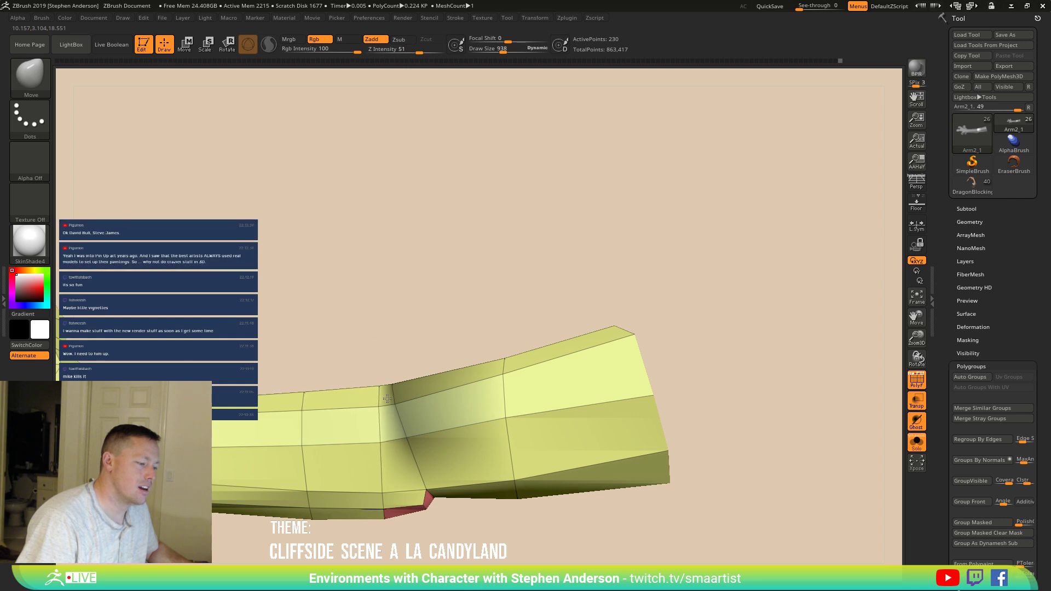
{"action": "left_click_drag", "start_coordinate": [446, 335], "coordinate": [469, 427]}
Step: Set the draw size to 342 and adjust the vertices beside the orange strip near the red patch
{"action": "key", "text": "space"}
{"action": "key", "text": "s"}
{"action": "left_click_drag", "start_coordinate": [354, 361], "coordinate": [344, 362]}
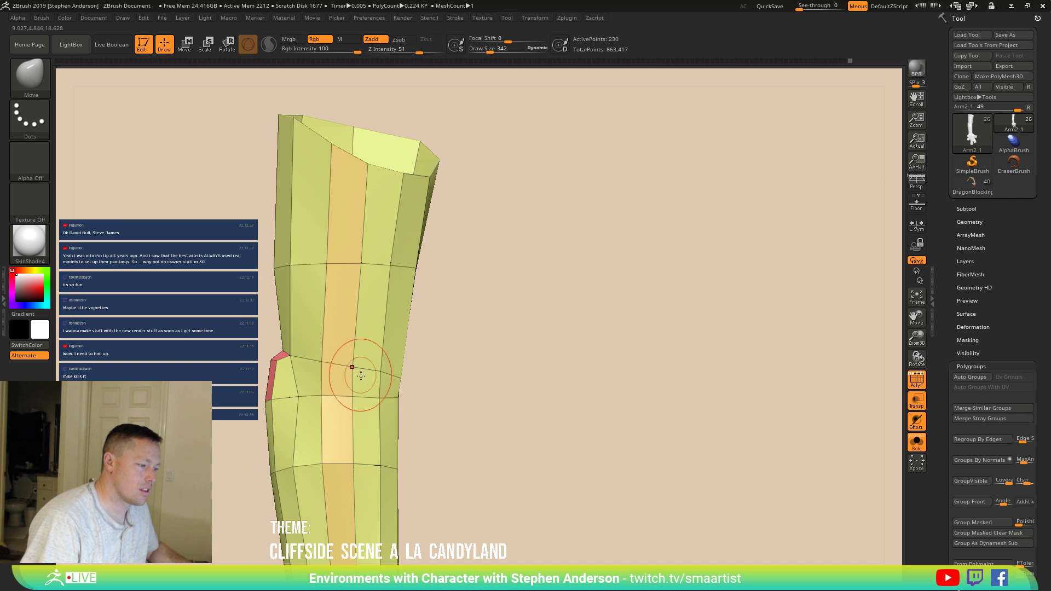
Step: Switch to the ZModeler brush and mark the faces on the flat side of the hand and fingers as a temporary white polygroup
{"action": "mouse_move", "coordinate": [388, 436]}
{"action": "right_mouse_down", "text": "ctrl"}
{"action": "mouse_move", "coordinate": [394, 356]}
{"action": "mouse_move", "coordinate": [375, 356]}
{"action": "mouse_move", "coordinate": [358, 312]}
{"action": "mouse_move", "coordinate": [387, 298]}
{"action": "mouse_move", "coordinate": [363, 310]}
{"action": "mouse_move", "coordinate": [312, 291]}
{"action": "mouse_move", "coordinate": [356, 308]}
{"action": "mouse_move", "coordinate": [378, 428]}
{"action": "mouse_move", "coordinate": [387, 345]}
{"action": "mouse_move", "coordinate": [517, 375]}
{"action": "mouse_move", "coordinate": [509, 323]}
{"action": "mouse_move", "coordinate": [350, 294]}
{"action": "mouse_move", "coordinate": [611, 349]}
{"action": "mouse_move", "coordinate": [604, 361]}
{"action": "mouse_move", "coordinate": [494, 299]}
{"action": "right_mouse_up", "text": "ctrl"}
{"action": "key", "text": "b"}
{"action": "key", "text": "z"}
{"action": "key", "text": "m"}
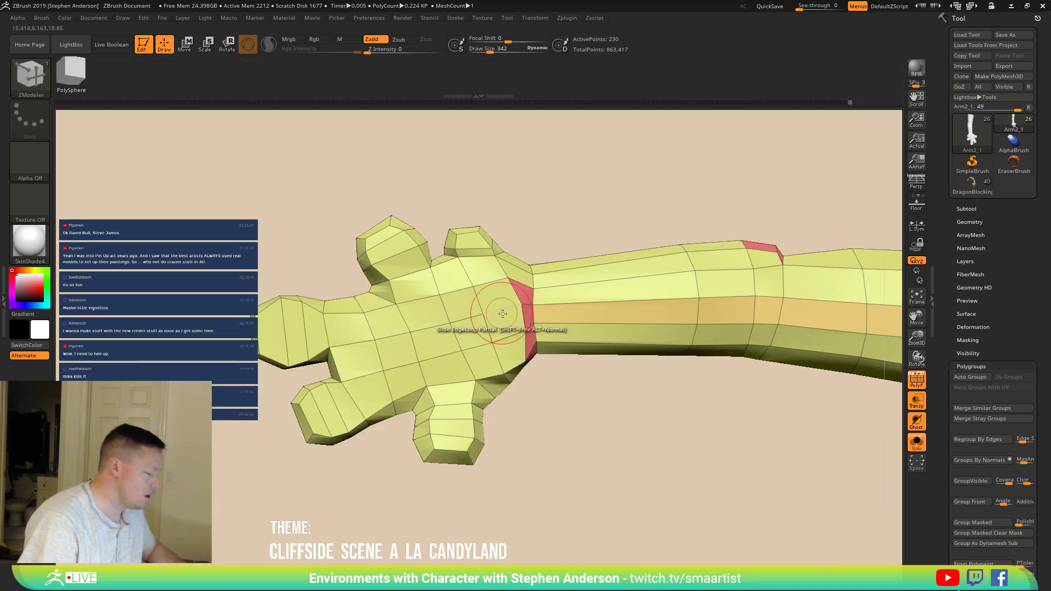
{"action": "mouse_move", "coordinate": [474, 245]}
{"action": "left_mouse_down"}
{"action": "mouse_move", "coordinate": [509, 328]}
{"action": "mouse_move", "coordinate": [485, 364]}
{"action": "mouse_move", "coordinate": [454, 378]}
{"action": "mouse_move", "coordinate": [451, 420]}
{"action": "mouse_move", "coordinate": [437, 346]}
{"action": "mouse_move", "coordinate": [463, 279]}
{"action": "mouse_move", "coordinate": [432, 322]}
{"action": "mouse_move", "coordinate": [382, 244]}
{"action": "left_mouse_up"}
{"action": "mouse_move", "coordinate": [415, 280]}
{"action": "left_mouse_down"}
{"action": "mouse_move", "coordinate": [378, 323]}
{"action": "mouse_move", "coordinate": [277, 329]}
{"action": "mouse_move", "coordinate": [361, 350]}
{"action": "mouse_move", "coordinate": [345, 405]}
{"action": "mouse_move", "coordinate": [369, 399]}
{"action": "mouse_move", "coordinate": [390, 343]}
{"action": "left_mouse_up"}
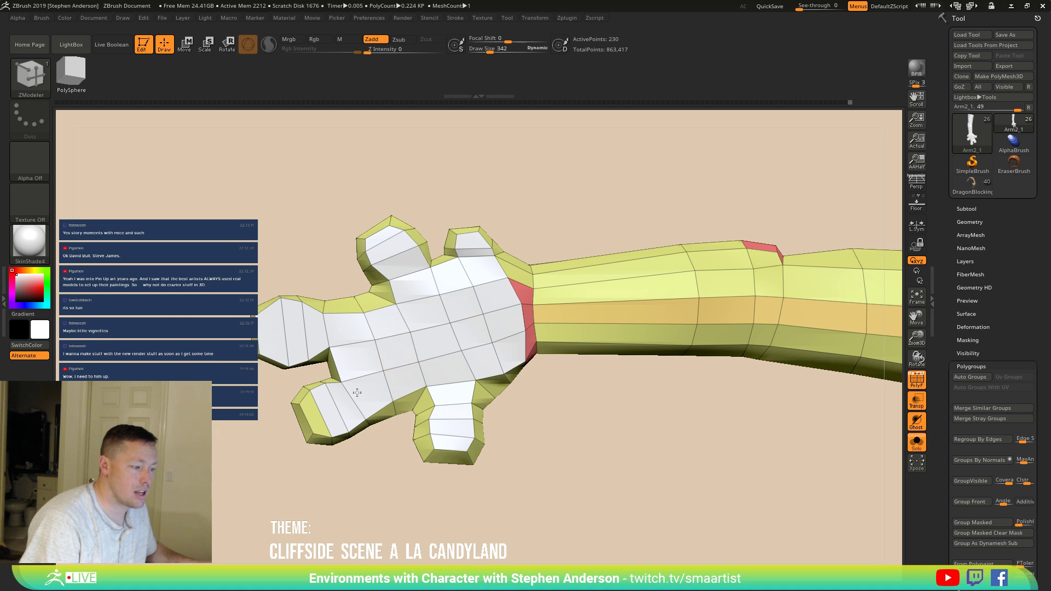
Step: Try to inset the white hand faces with ZModeler's Inset action, using Polygroup Island and Inset Region
{"action": "right_click_drag", "start_coordinate": [412, 333], "coordinate": [494, 408]}
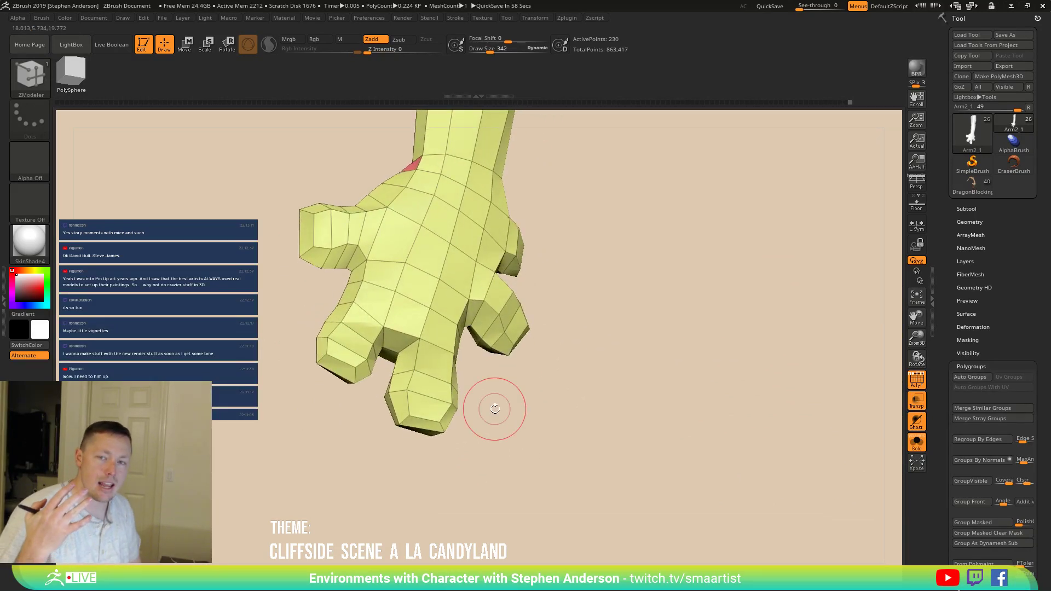
{"action": "right_click_drag", "start_coordinate": [494, 408], "coordinate": [445, 376]}
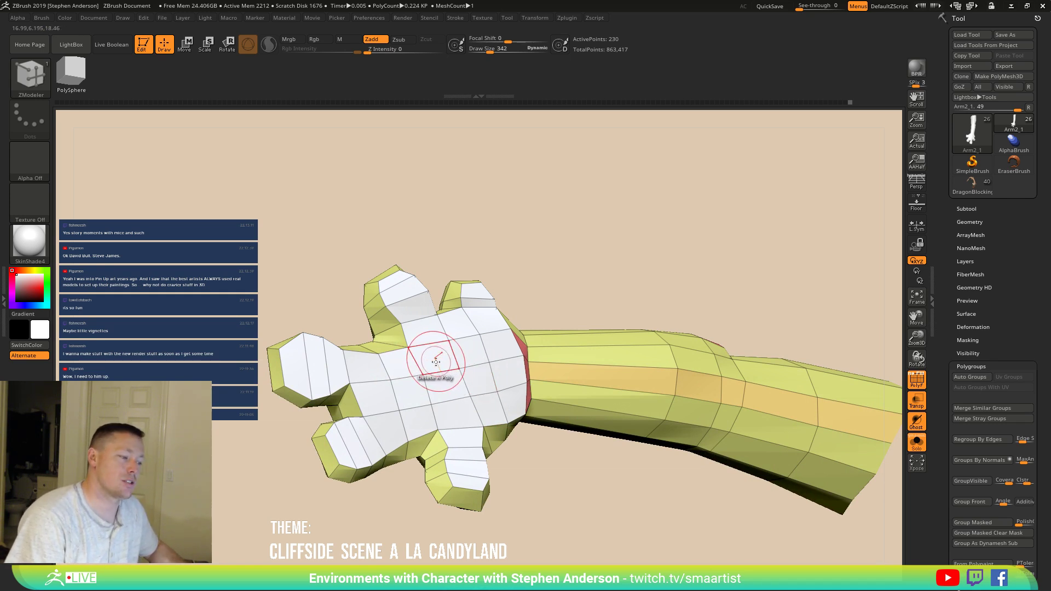
{"action": "right_click_drag", "start_coordinate": [458, 359], "coordinate": [437, 358]}
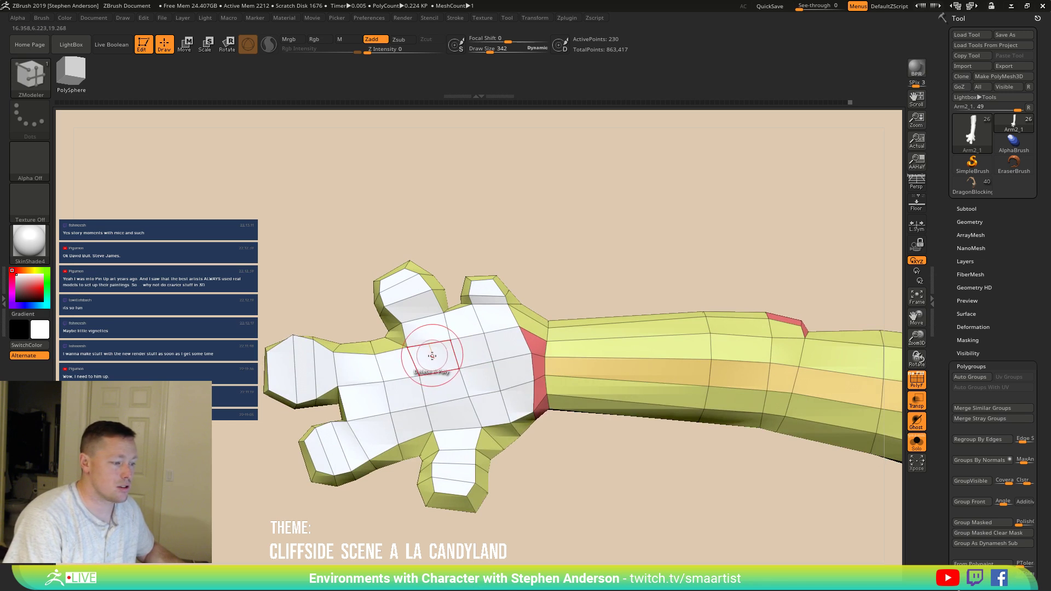
{"action": "key", "text": "space"}
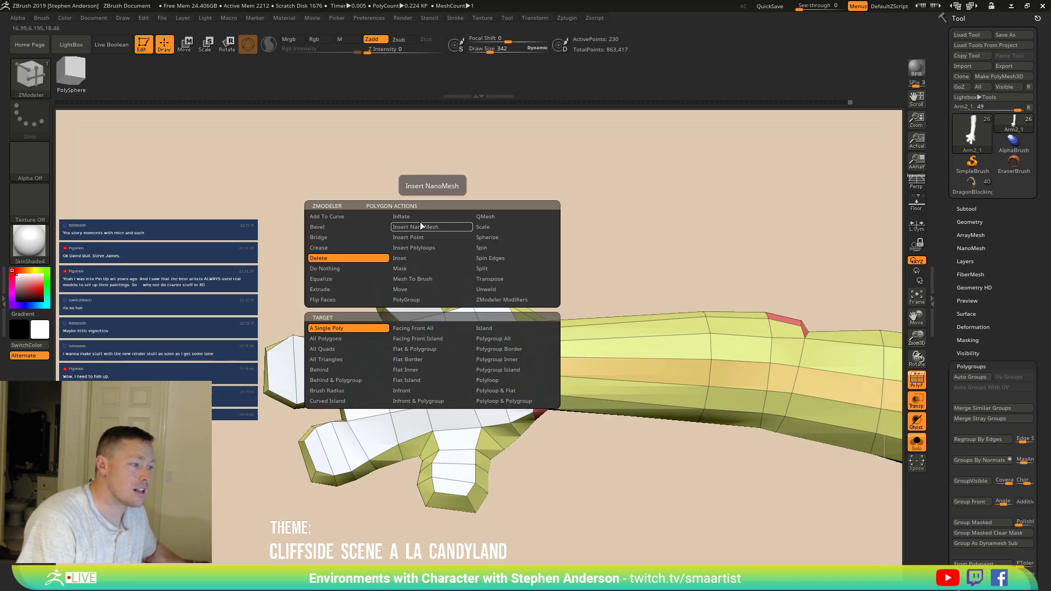
{"action": "left_click", "coordinate": [413, 257]}
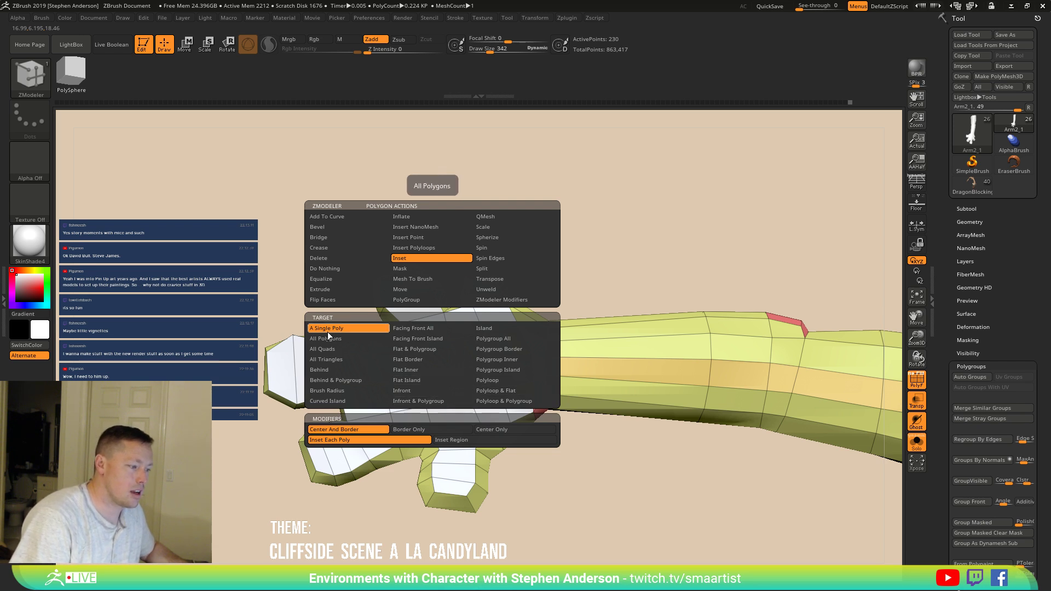
{"action": "left_click", "coordinate": [478, 441]}
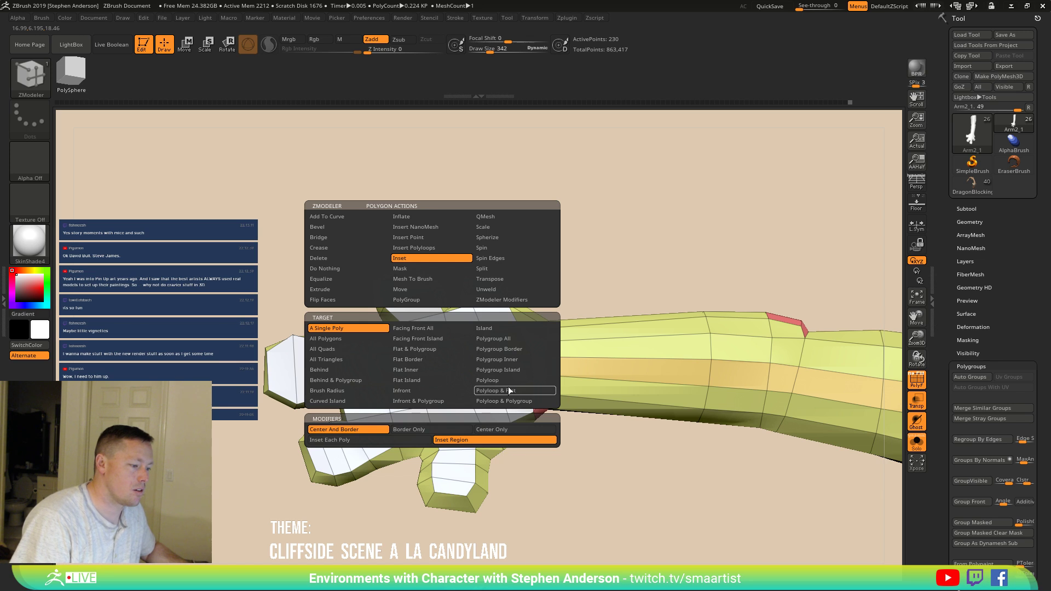
{"action": "left_click", "coordinate": [524, 369]}
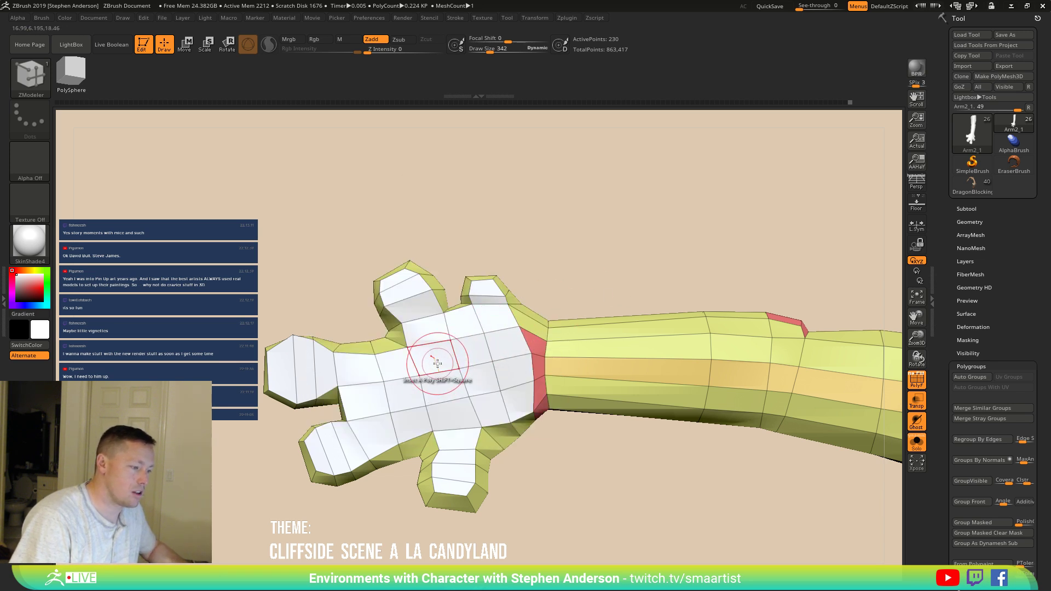
{"action": "left_click_drag", "start_coordinate": [439, 363], "coordinate": [432, 362]}
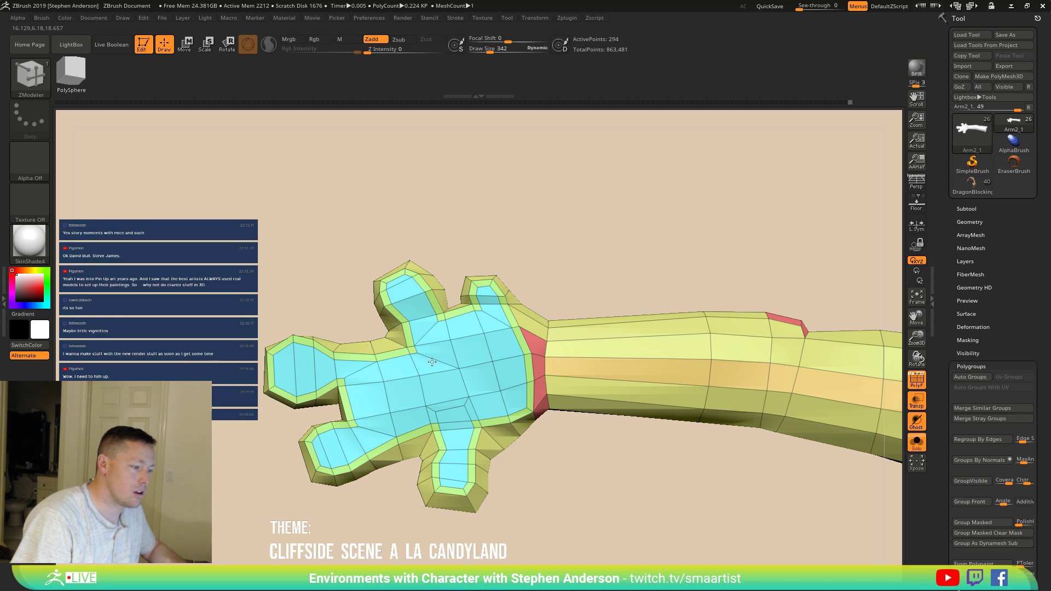
Step: Examine the inset border around the palm and fingers with a draw size of 175, and undo the inset
{"action": "right_click_drag", "start_coordinate": [432, 362], "coordinate": [428, 355]}
{"action": "key", "text": "ctrl"}
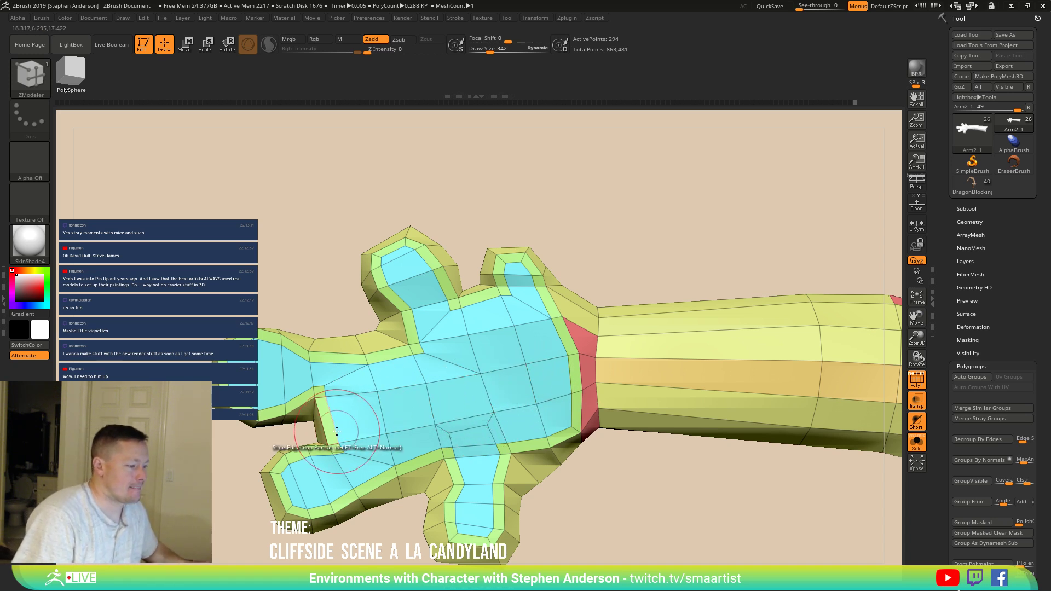
{"action": "mouse_move", "coordinate": [325, 396]}
{"action": "right_mouse_down", "text": "ctrl"}
{"action": "mouse_move", "coordinate": [378, 414]}
{"action": "mouse_move", "coordinate": [385, 380]}
{"action": "right_mouse_up", "text": "ctrl"}
{"action": "mouse_move", "coordinate": [348, 444]}
{"action": "right_mouse_down"}
{"action": "mouse_move", "coordinate": [388, 402]}
{"action": "mouse_move", "coordinate": [388, 383]}
{"action": "right_mouse_up"}
{"action": "key", "text": "s"}
{"action": "mouse_move", "coordinate": [387, 383]}
{"action": "right_mouse_down"}
{"action": "mouse_move", "coordinate": [438, 383]}
{"action": "mouse_move", "coordinate": [477, 413]}
{"action": "mouse_move", "coordinate": [477, 364]}
{"action": "mouse_move", "coordinate": [405, 334]}
{"action": "mouse_move", "coordinate": [377, 388]}
{"action": "right_mouse_up"}
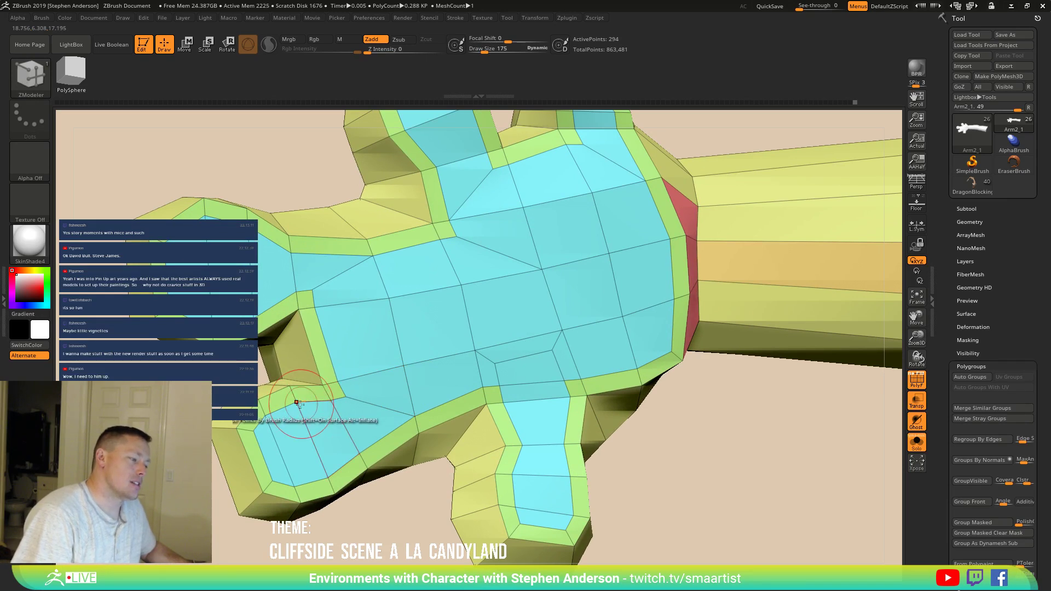
{"action": "right_click_drag", "start_coordinate": [351, 391], "coordinate": [583, 357]}
{"action": "key", "text": "ctrl+z"}
Step: Isolate the white hand polygroup and open the EdgeLoop settings of its geometry
{"action": "left_click", "coordinate": [438, 360], "text": "ctrl+shift"}
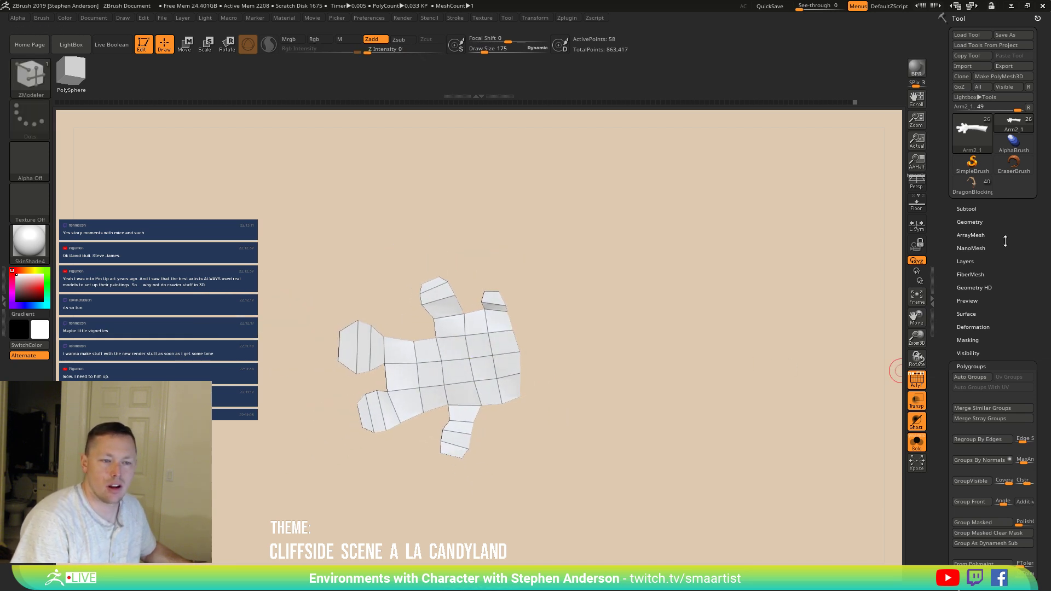
{"action": "left_click", "coordinate": [968, 222]}
{"action": "left_click", "coordinate": [967, 326]}
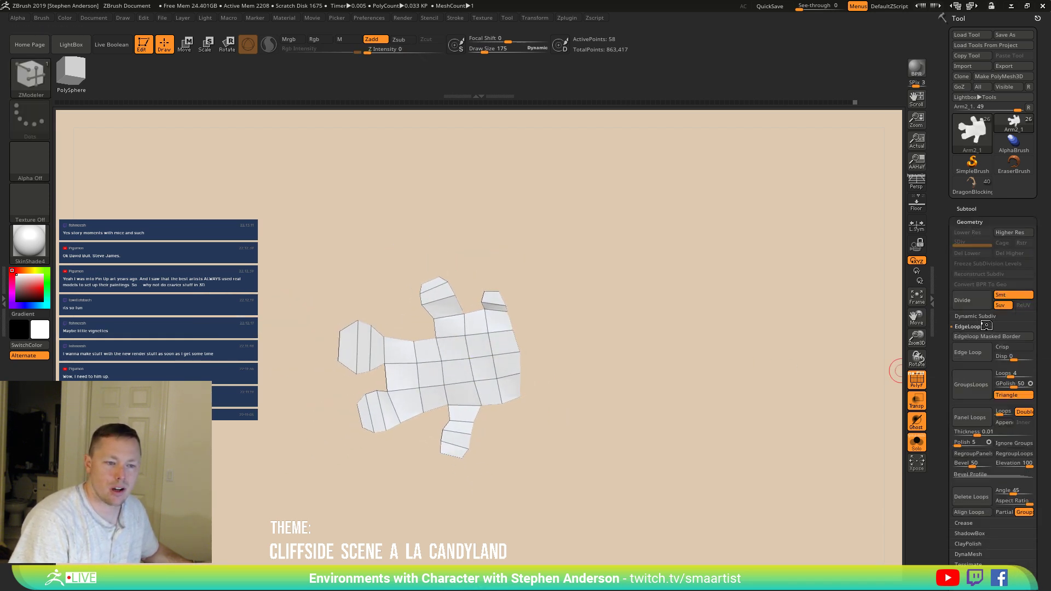
Step: Try an Edge Loop on the isolated hand faces without Crisp, and undo it
{"action": "left_click", "coordinate": [983, 353]}
{"action": "left_click_drag", "start_coordinate": [664, 338], "coordinate": [576, 328]}
{"action": "right_click_drag", "start_coordinate": [576, 328], "coordinate": [490, 344], "text": "ctrl"}
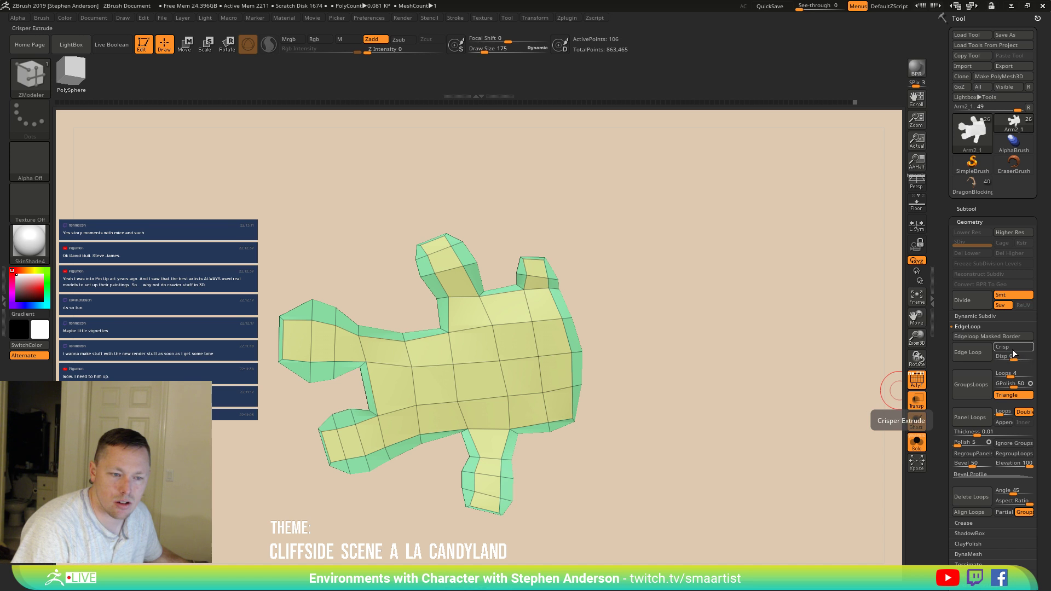
{"action": "key", "text": "ctrl+z"}
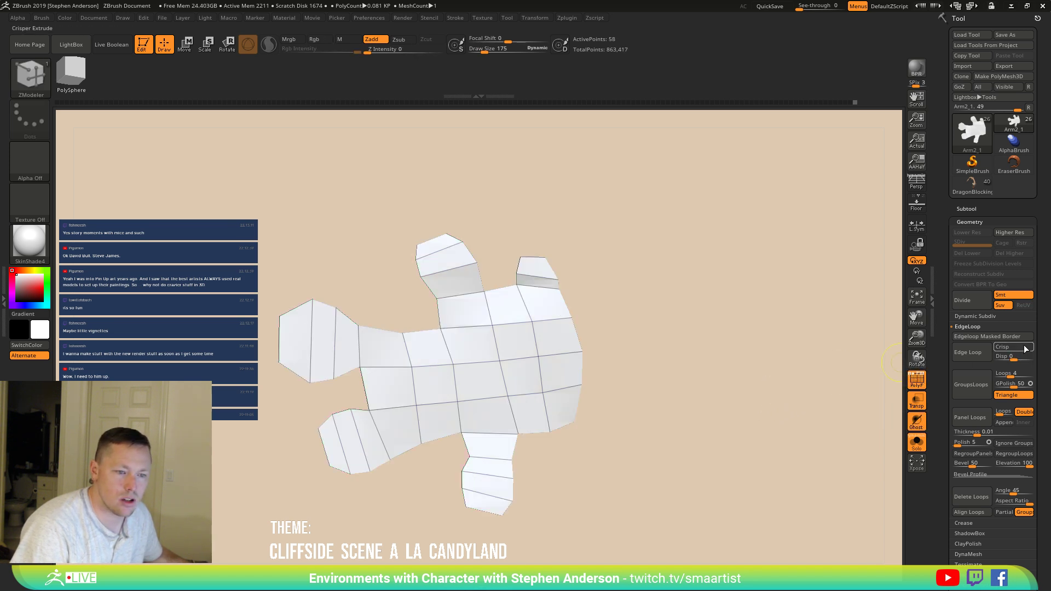
Step: Enable Crisp, add an Edge Loop around the isolated hand faces, and show the whole arm again
{"action": "left_click", "coordinate": [1013, 348]}
{"action": "left_click", "coordinate": [962, 357]}
{"action": "right_click_drag", "start_coordinate": [621, 294], "coordinate": [682, 330]}
{"action": "left_click", "coordinate": [684, 331], "text": "ctrl+shift"}
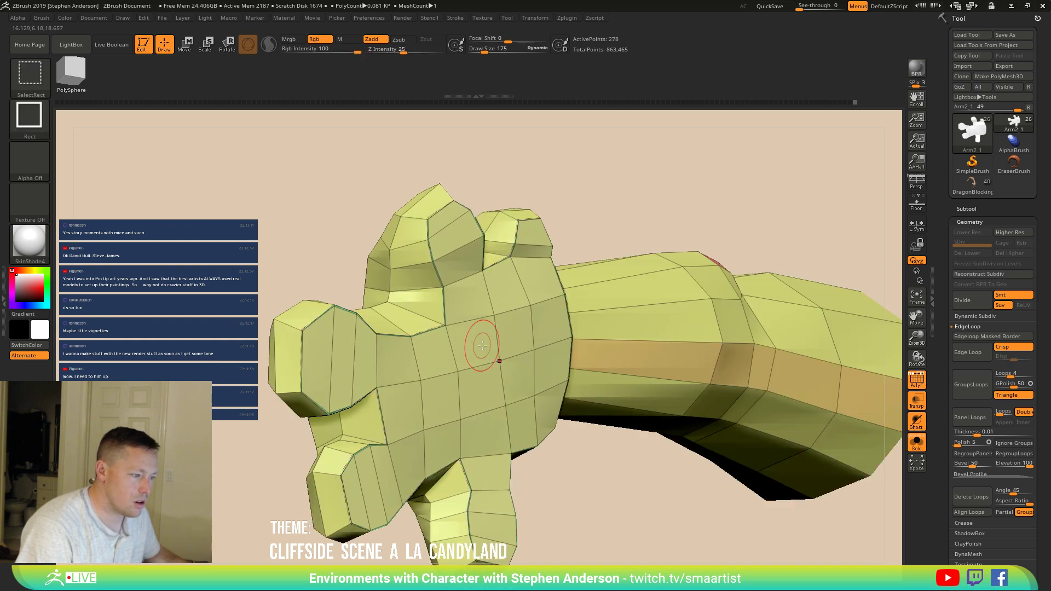
Step: Mask everything except the palm-side hand faces, offset those faces with the Move gizmo, and return to Draw mode
{"action": "key", "text": "w"}
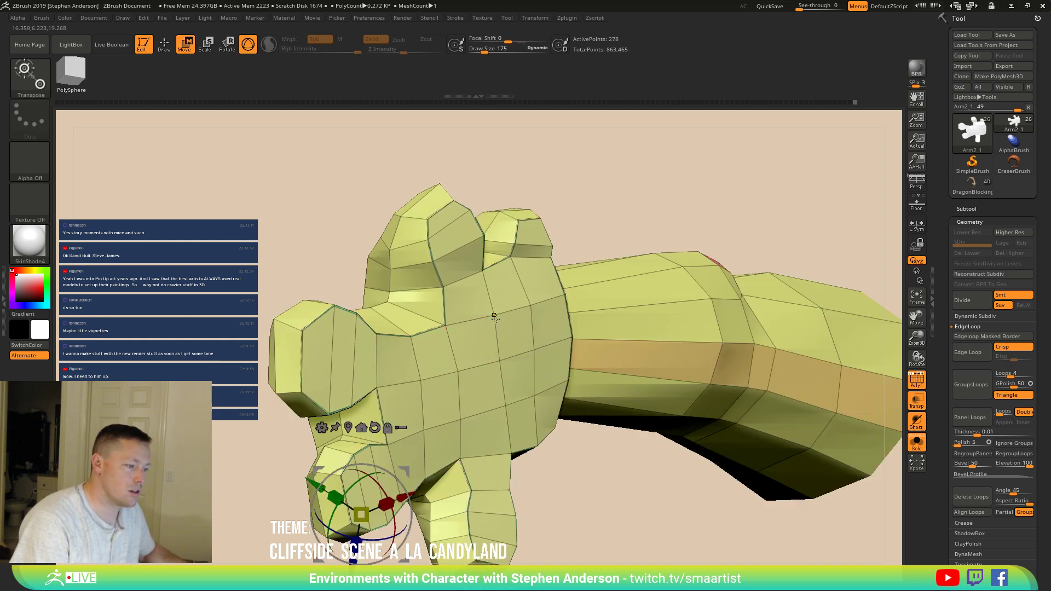
{"action": "left_click_drag", "start_coordinate": [495, 316], "coordinate": [496, 317], "text": "ctrl"}
{"action": "right_click_drag", "start_coordinate": [571, 365], "coordinate": [537, 284]}
{"action": "left_click_drag", "start_coordinate": [537, 284], "coordinate": [539, 296]}
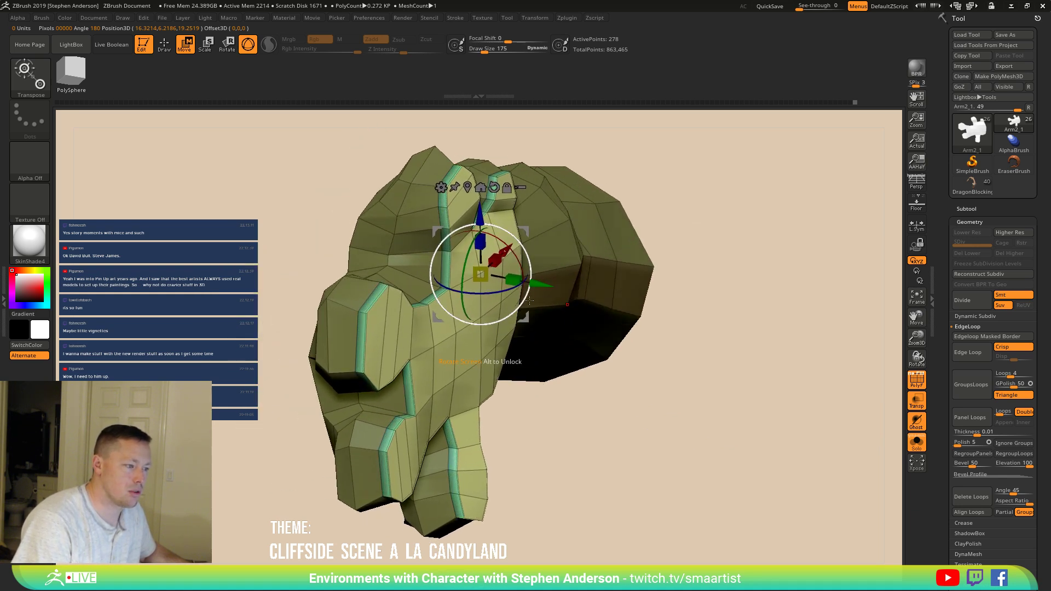
{"action": "right_click_drag", "start_coordinate": [556, 324], "coordinate": [629, 359]}
{"action": "key", "text": "q"}
{"action": "right_click_drag", "start_coordinate": [567, 357], "coordinate": [466, 308], "text": "ctrl"}
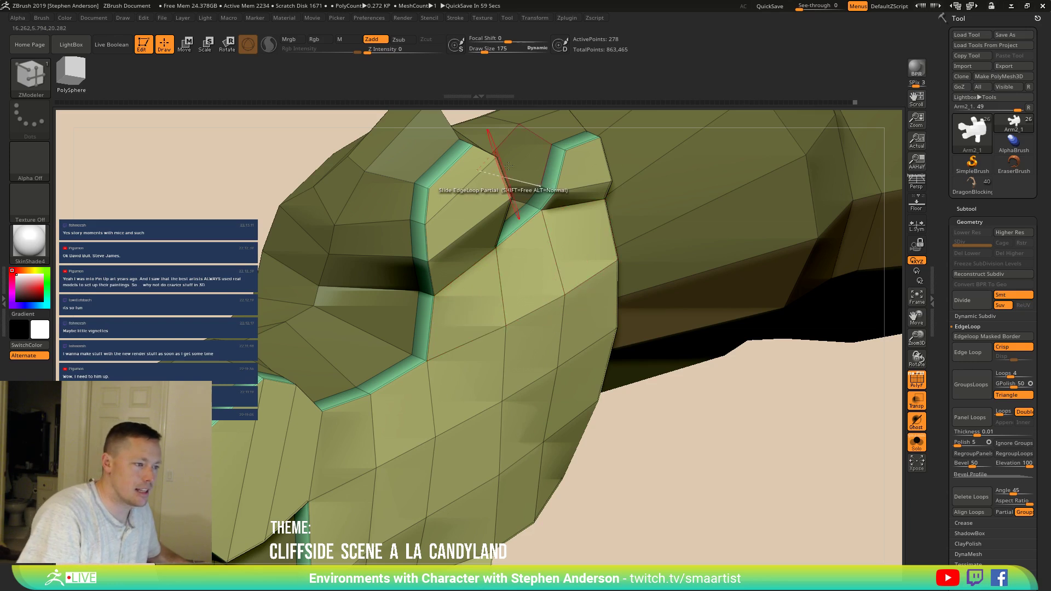
{"action": "right_click_drag", "start_coordinate": [411, 462], "coordinate": [575, 347], "text": "ctrl"}
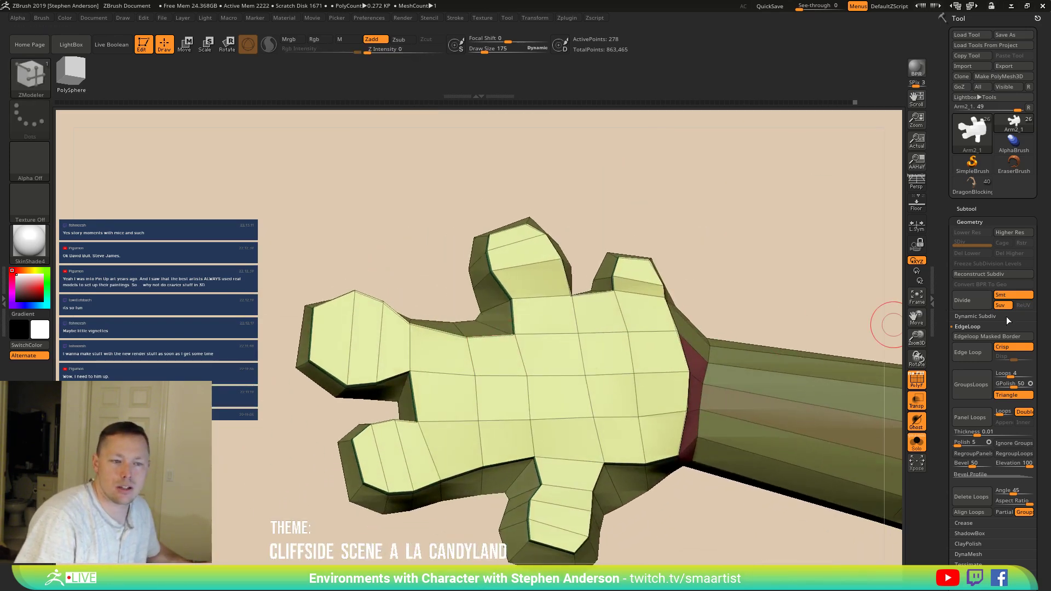
Step: Apply a slight Polish deformation to the unmasked palm-side faces, switching Polish to its other mode and redoing the first attempt
{"action": "left_click", "coordinate": [989, 222]}
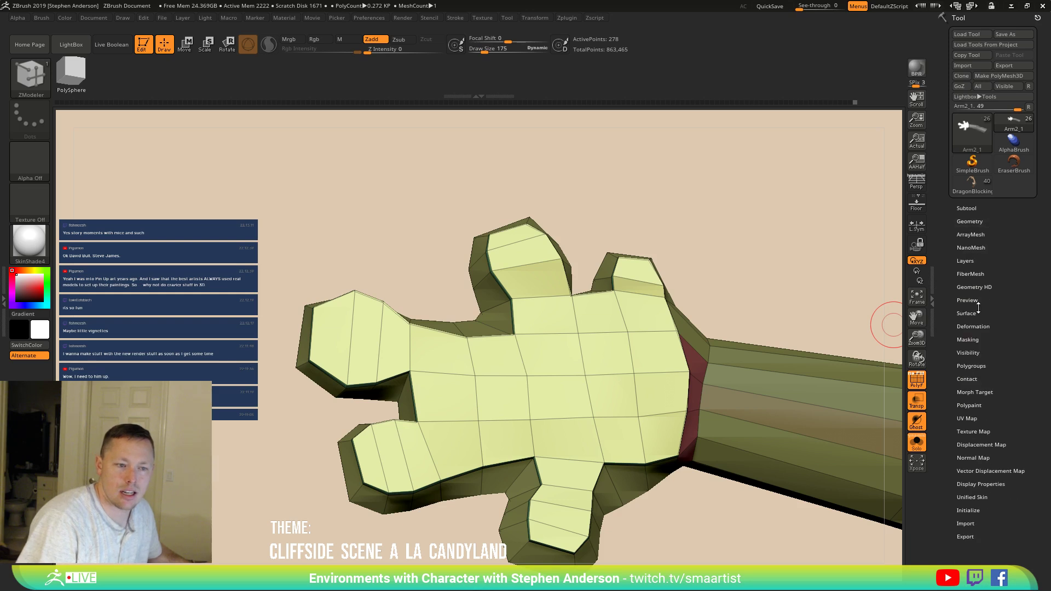
{"action": "left_click", "coordinate": [973, 326]}
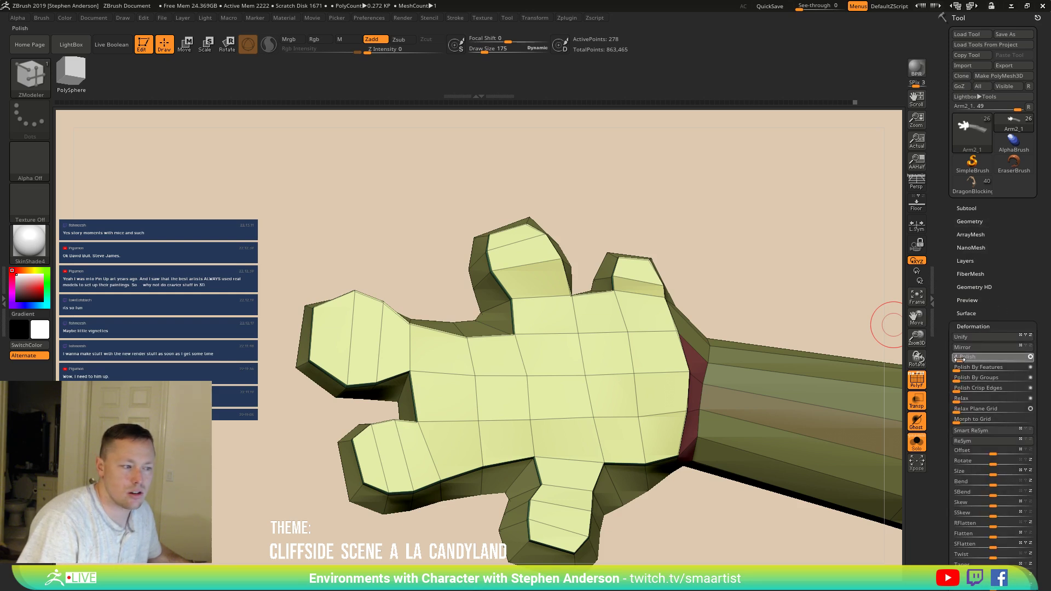
{"action": "key", "text": "ctrl"}
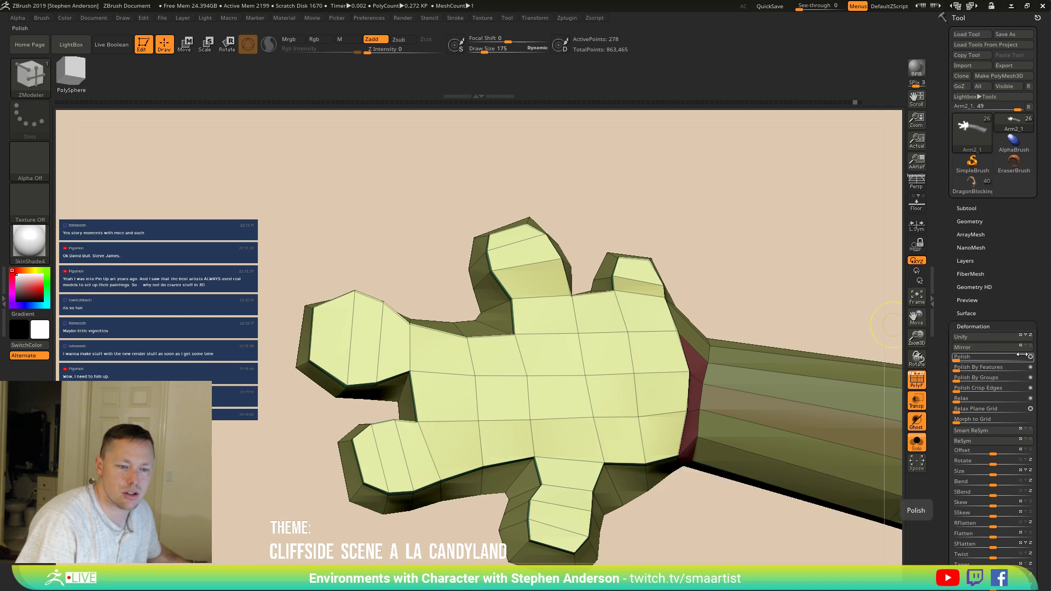
{"action": "left_click", "coordinate": [1030, 357]}
{"action": "left_click_drag", "start_coordinate": [957, 361], "coordinate": [959, 362]}
{"action": "key", "text": "ctrl+z"}
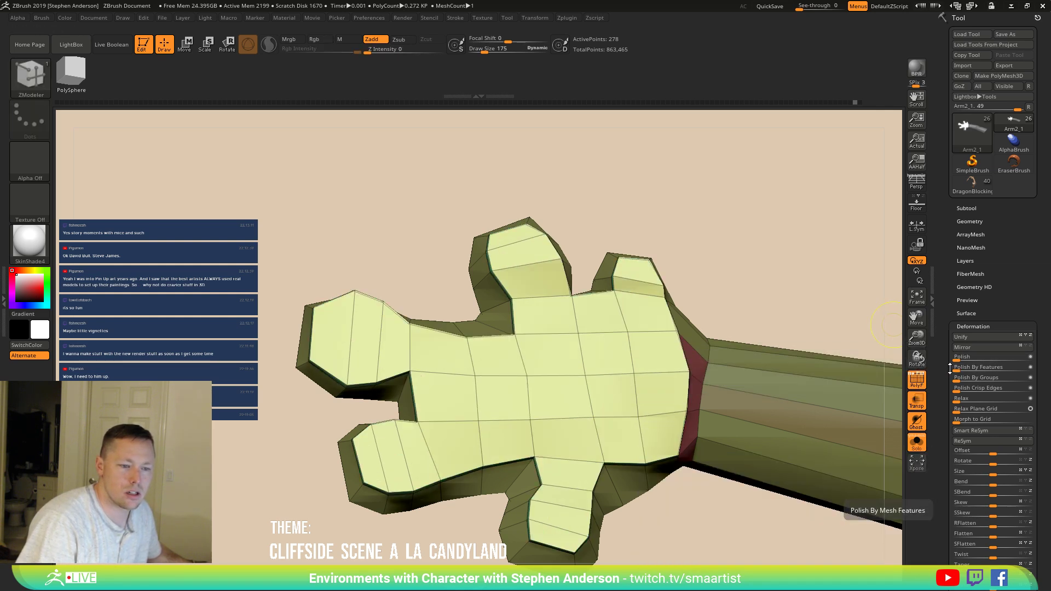
{"action": "left_click_drag", "start_coordinate": [957, 361], "coordinate": [957, 362]}
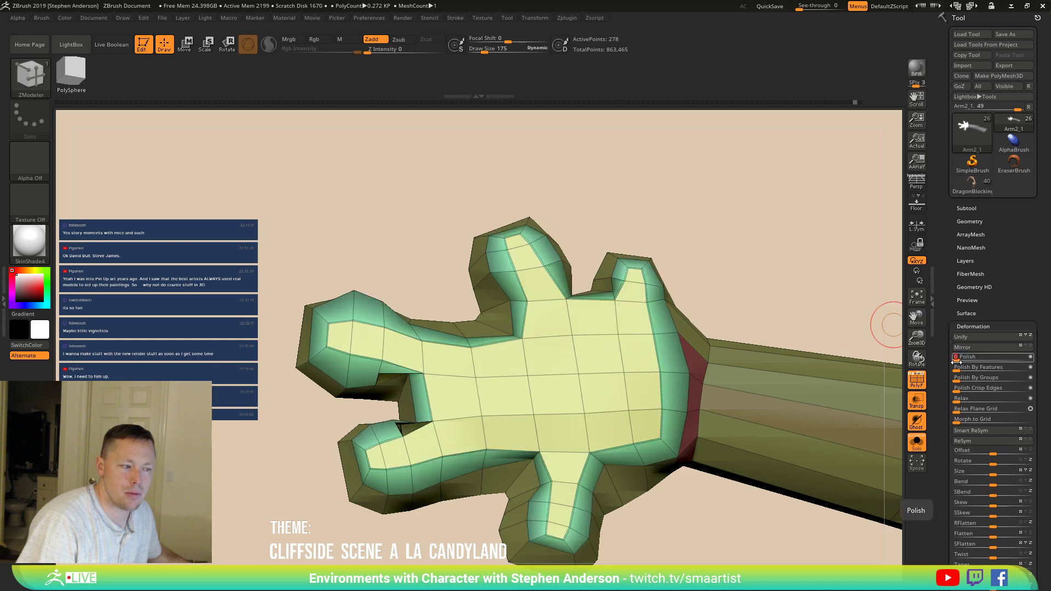
Step: Using the Move brush, widen the palm-side pad toward the outline of the shorter finger below the longest one
{"action": "mouse_move", "coordinate": [507, 323]}
{"action": "right_mouse_down"}
{"action": "mouse_move", "coordinate": [463, 290]}
{"action": "mouse_move", "coordinate": [453, 324]}
{"action": "right_mouse_up"}
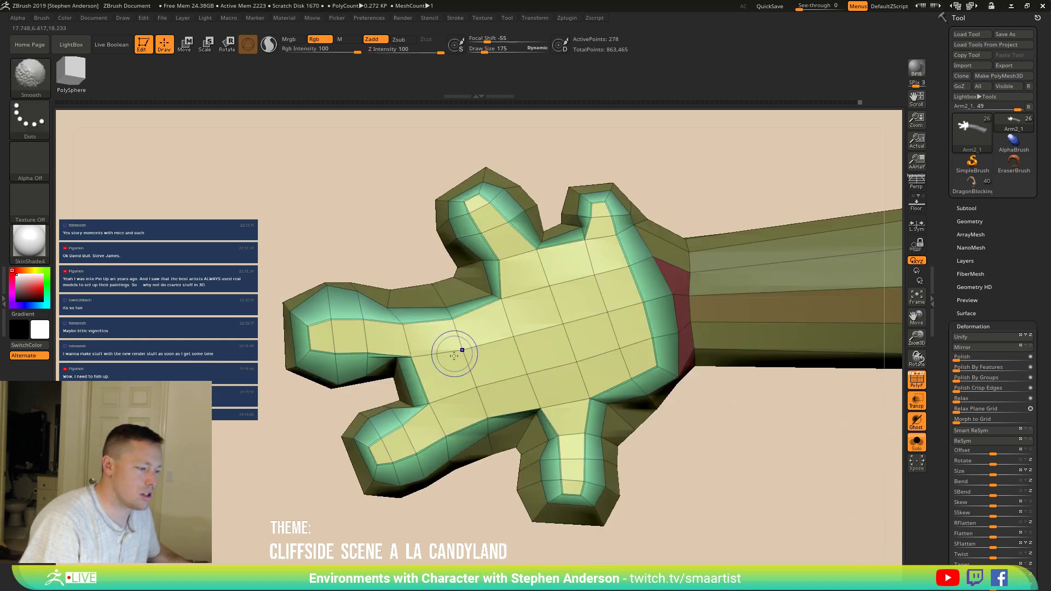
{"action": "key", "text": "b"}
{"action": "key", "text": "m"}
{"action": "key", "text": "v"}
{"action": "mouse_move", "coordinate": [430, 383]}
{"action": "left_mouse_down"}
{"action": "mouse_move", "coordinate": [440, 389]}
{"action": "mouse_move", "coordinate": [389, 384]}
{"action": "mouse_move", "coordinate": [363, 401]}
{"action": "left_mouse_up"}
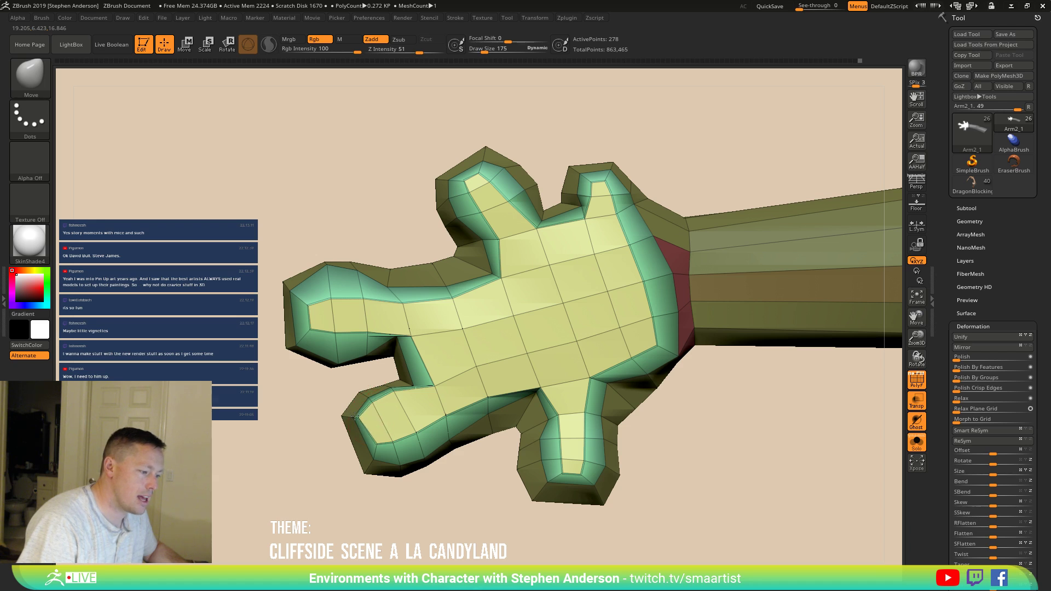
{"action": "left_click_drag", "start_coordinate": [393, 450], "coordinate": [406, 470]}
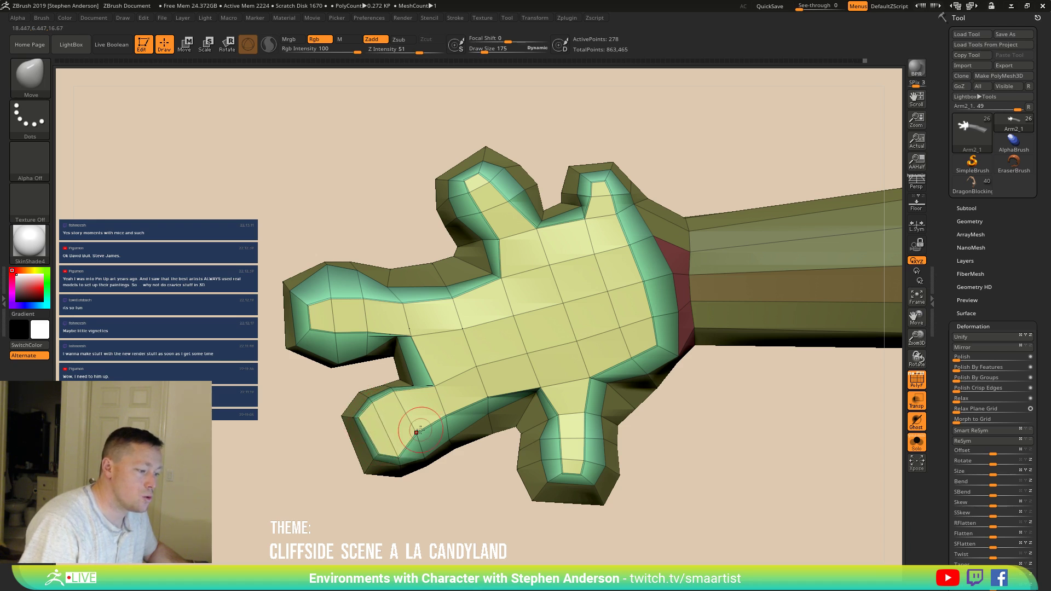
{"action": "left_click_drag", "start_coordinate": [417, 432], "coordinate": [442, 470]}
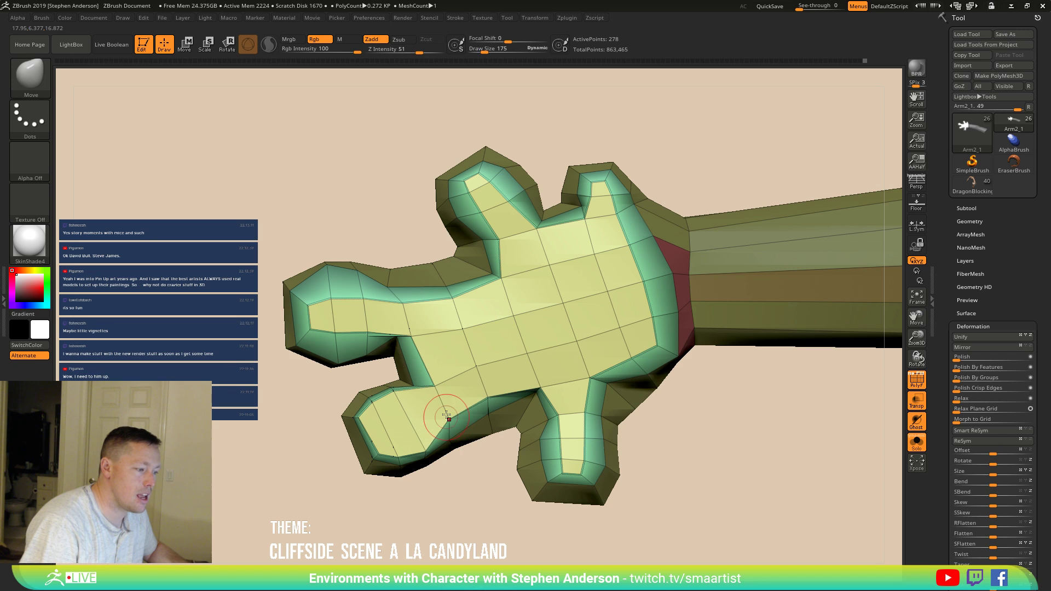
Step: Push the pad's vertices outward around the tip and sides of the longest finger, leaving a thin, even border
{"action": "left_click_drag", "start_coordinate": [347, 300], "coordinate": [355, 265]}
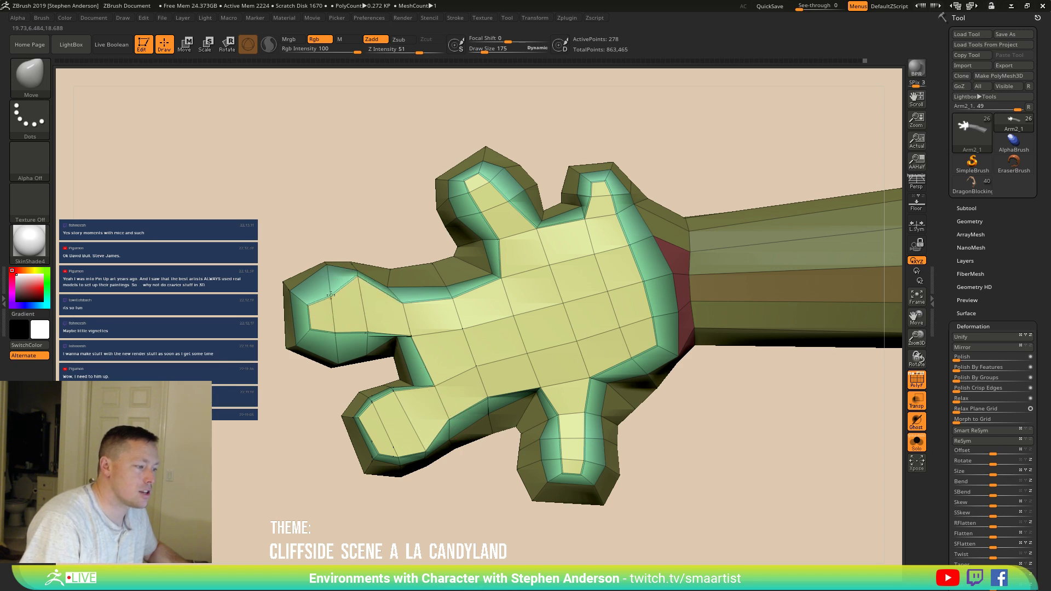
{"action": "left_click_drag", "start_coordinate": [331, 299], "coordinate": [325, 246]}
{"action": "left_click_drag", "start_coordinate": [315, 302], "coordinate": [287, 278]}
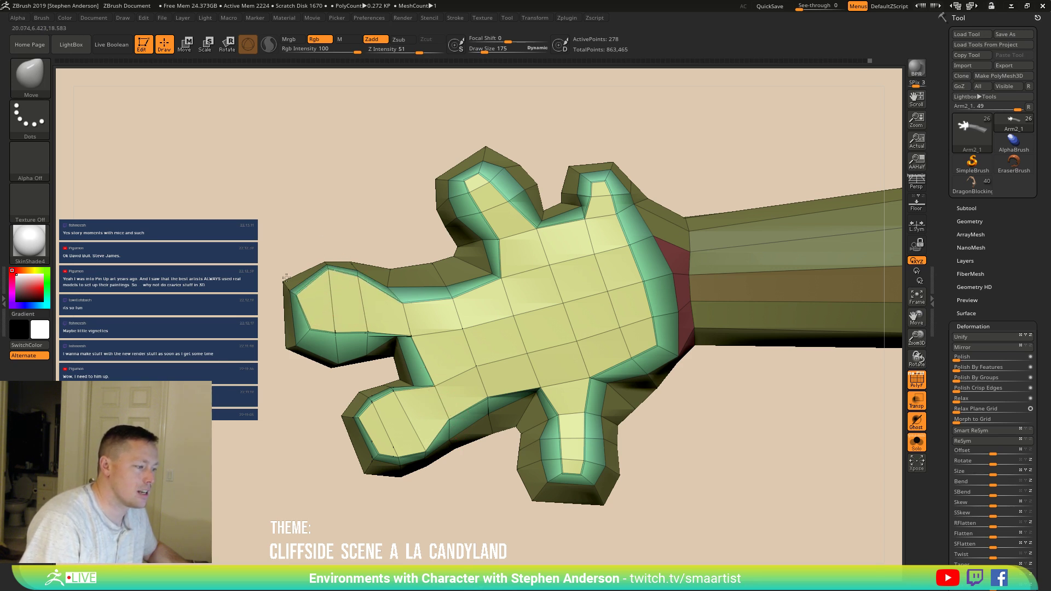
{"action": "left_click_drag", "start_coordinate": [336, 334], "coordinate": [345, 382]}
{"action": "mouse_move", "coordinate": [375, 322]}
{"action": "left_mouse_down"}
{"action": "mouse_move", "coordinate": [372, 353]}
{"action": "mouse_move", "coordinate": [403, 320]}
{"action": "mouse_move", "coordinate": [393, 304]}
{"action": "left_mouse_up"}
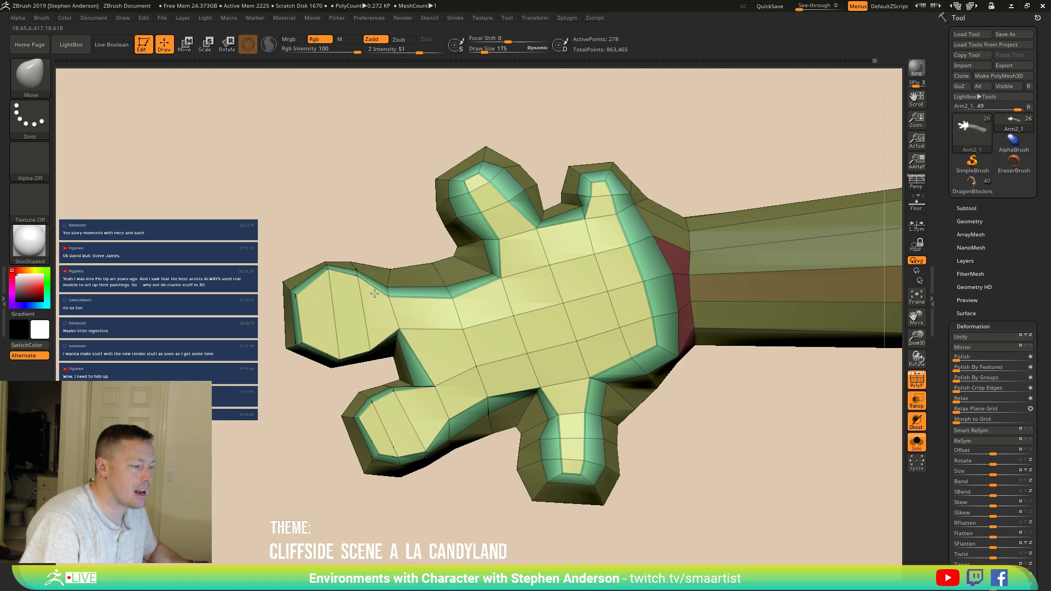
Step: Re-mask everything outside the palm-side hand faces and return to the Move brush
{"action": "left_click", "coordinate": [375, 223], "text": "ctrl+shift"}
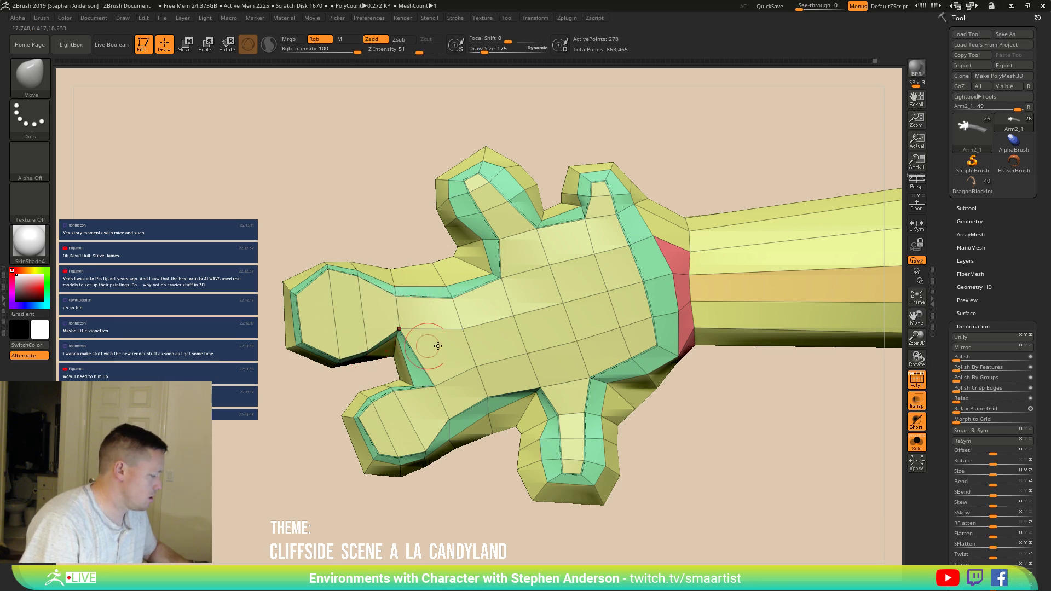
{"action": "key", "text": "w"}
{"action": "left_click", "coordinate": [579, 342], "text": "ctrl"}
{"action": "key", "text": "b"}
{"action": "key", "text": "m"}
{"action": "key", "text": "v"}
Step: Widen the pad on the finger above the longest one with the Move brush, reducing the draw size to 228
{"action": "key", "text": "s"}
{"action": "mouse_move", "coordinate": [488, 179]}
{"action": "left_mouse_down"}
{"action": "mouse_move", "coordinate": [499, 163]}
{"action": "mouse_move", "coordinate": [536, 200]}
{"action": "left_mouse_up"}
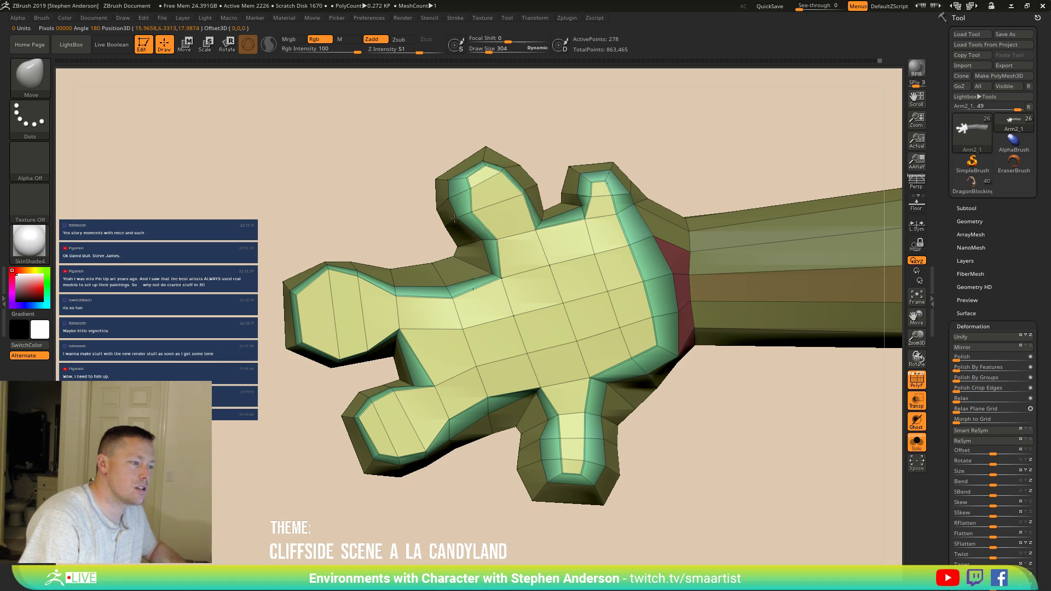
{"action": "key", "text": "s"}
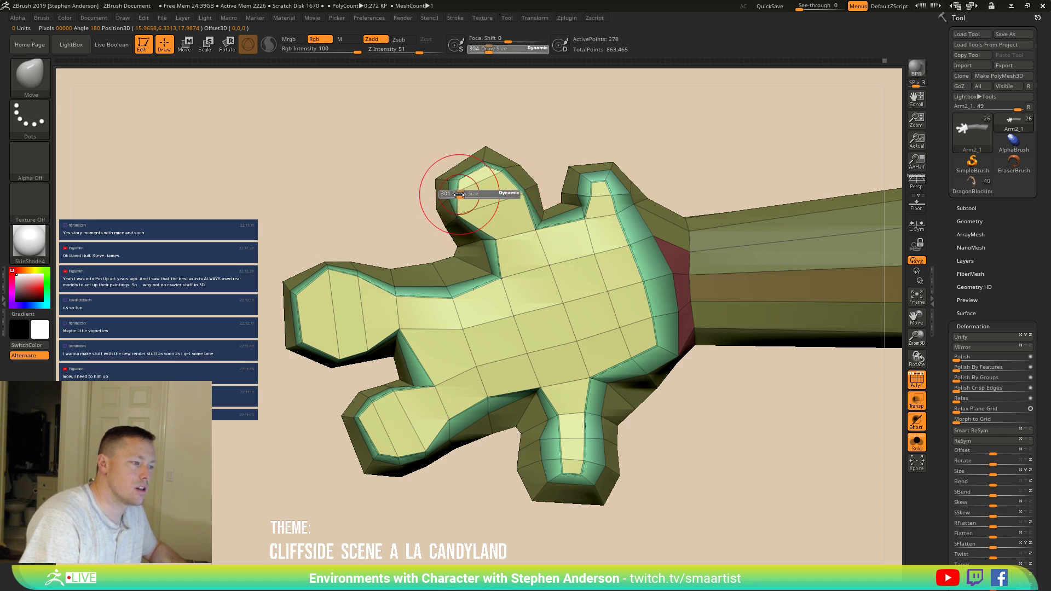
{"action": "left_click", "coordinate": [448, 197]}
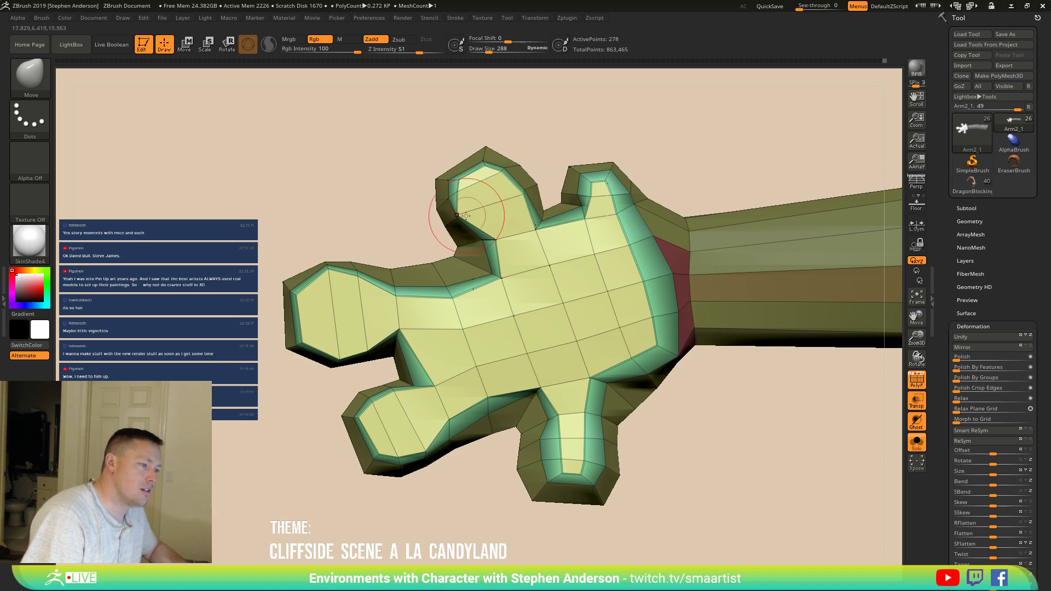
{"action": "key", "text": "s"}
{"action": "left_click_drag", "start_coordinate": [459, 195], "coordinate": [415, 199]}
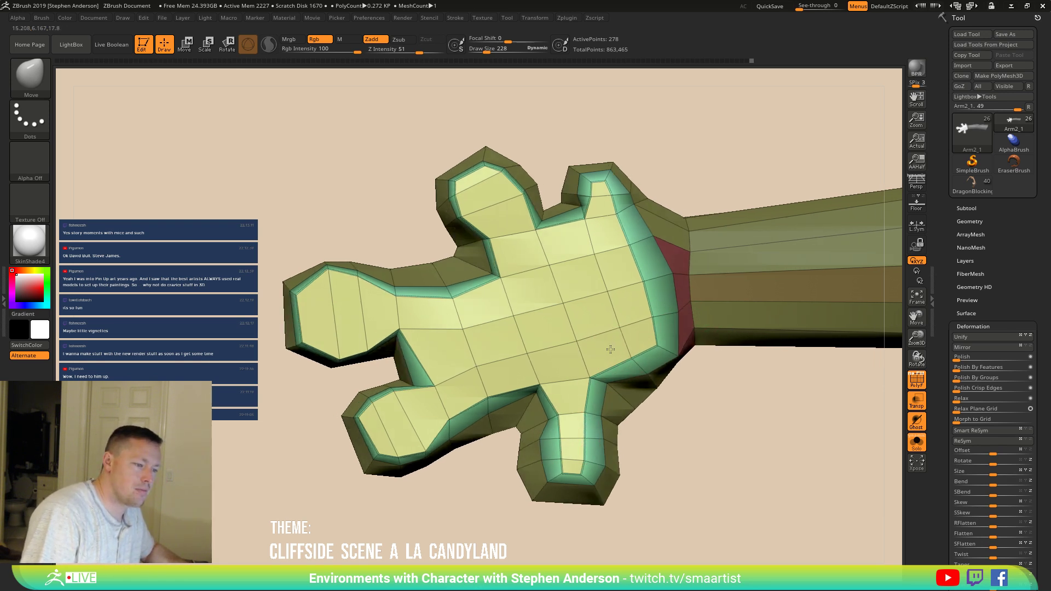
Step: Spread the pad toward the outlines of the two short digits nearest the wrist and along the wrist edge of the palm
{"action": "mouse_move", "coordinate": [607, 194]}
{"action": "left_mouse_down"}
{"action": "mouse_move", "coordinate": [632, 185]}
{"action": "mouse_move", "coordinate": [594, 198]}
{"action": "mouse_move", "coordinate": [602, 206]}
{"action": "left_mouse_up"}
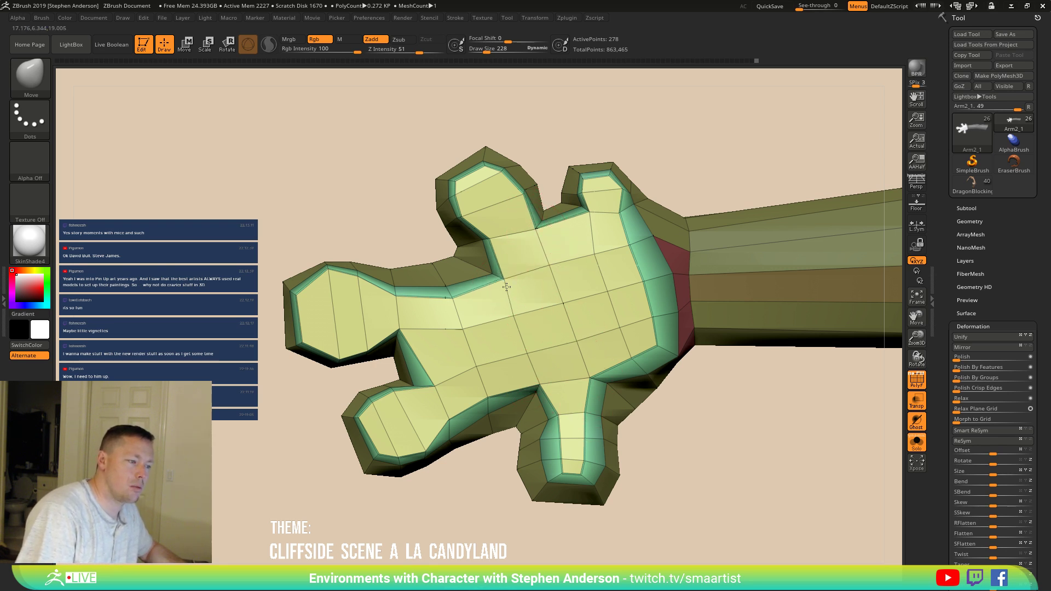
{"action": "mouse_move", "coordinate": [582, 449]}
{"action": "left_mouse_down"}
{"action": "mouse_move", "coordinate": [593, 449]}
{"action": "mouse_move", "coordinate": [549, 449]}
{"action": "left_mouse_up"}
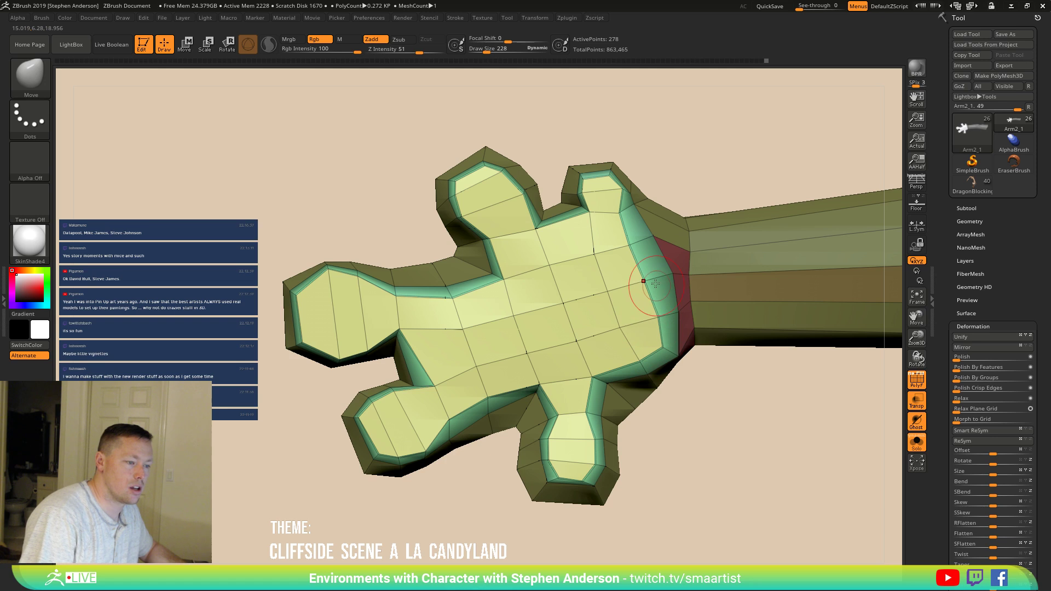
{"action": "left_click_drag", "start_coordinate": [652, 259], "coordinate": [651, 236]}
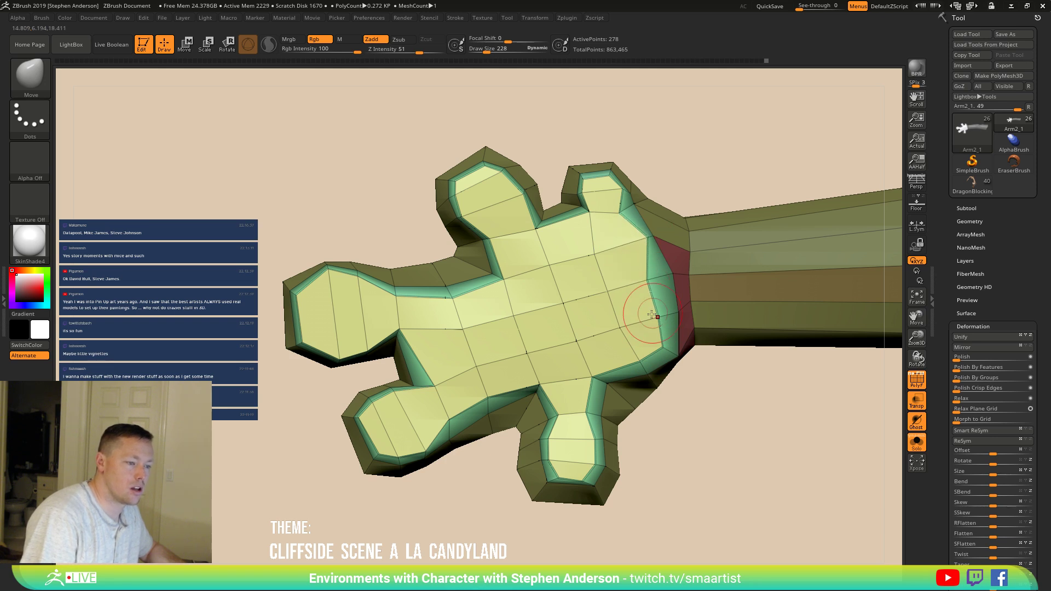
Step: Clear the mask, check the hand's shading with PolyFrame off, and show the polygroup wireframe again
{"action": "mouse_move", "coordinate": [676, 294]}
{"action": "right_mouse_down"}
{"action": "mouse_move", "coordinate": [695, 301]}
{"action": "mouse_move", "coordinate": [646, 283]}
{"action": "mouse_move", "coordinate": [657, 296]}
{"action": "mouse_move", "coordinate": [640, 234]}
{"action": "right_mouse_up"}
{"action": "key", "text": "shift+f"}
{"action": "key", "text": "ctrl"}
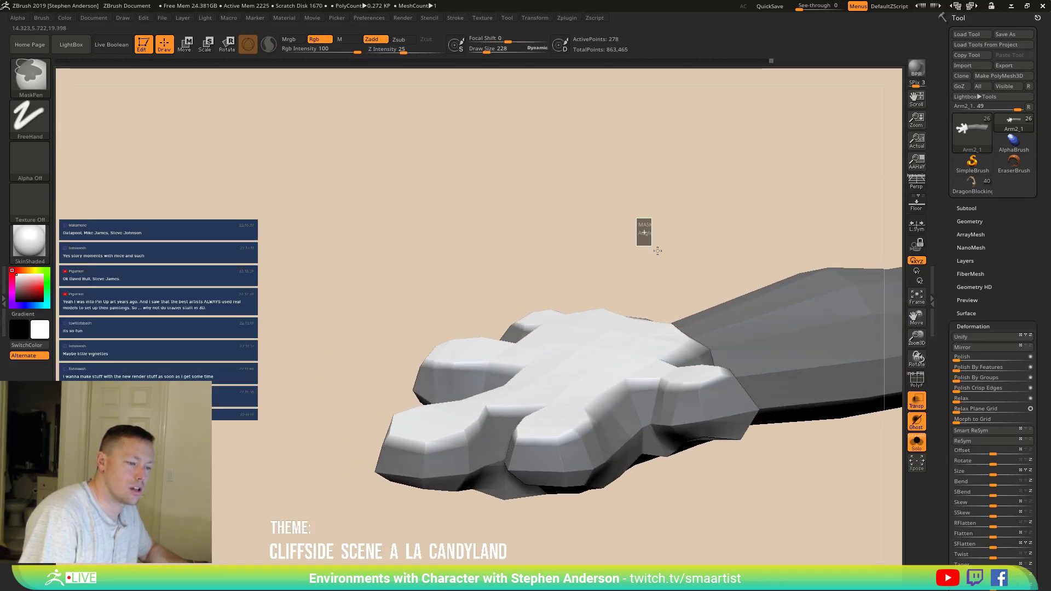
{"action": "left_click_drag", "start_coordinate": [637, 219], "coordinate": [642, 239], "text": "ctrl"}
{"action": "right_click_drag", "start_coordinate": [641, 356], "coordinate": [651, 318], "text": "ctrl"}
{"action": "right_click_drag", "start_coordinate": [651, 317], "coordinate": [691, 400]}
{"action": "mouse_move", "coordinate": [696, 358]}
{"action": "right_mouse_down"}
{"action": "mouse_move", "coordinate": [687, 371]}
{"action": "mouse_move", "coordinate": [701, 406]}
{"action": "mouse_move", "coordinate": [702, 356]}
{"action": "mouse_move", "coordinate": [685, 332]}
{"action": "mouse_move", "coordinate": [613, 333]}
{"action": "mouse_move", "coordinate": [639, 340]}
{"action": "right_mouse_up"}
{"action": "key", "text": "shift+f"}
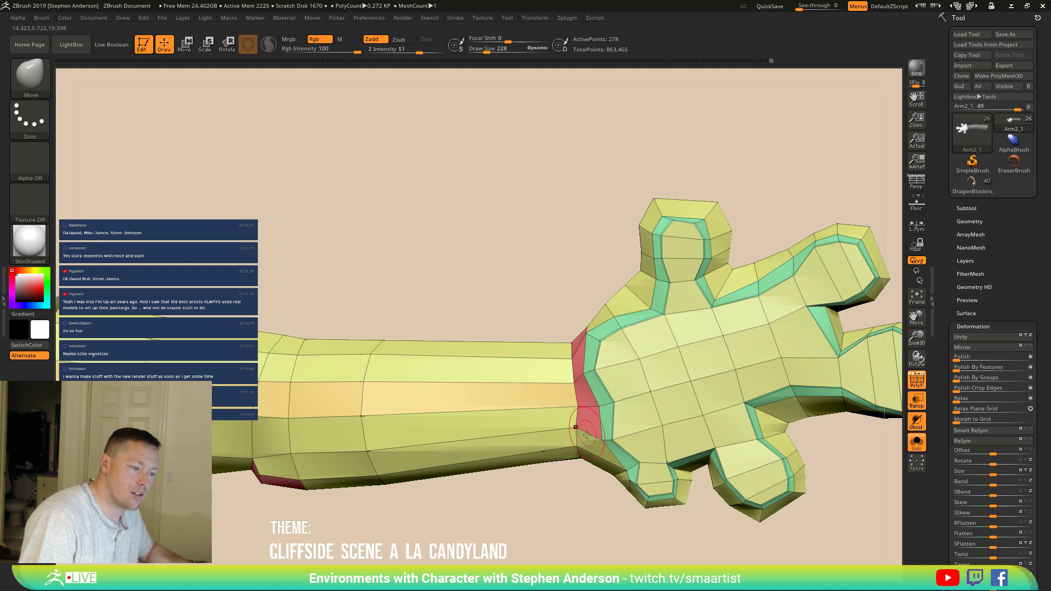
Step: Reduce the Move brush's draw size to 72 and examine the pad's border around each finger up close
{"action": "mouse_move", "coordinate": [657, 438]}
{"action": "right_mouse_down", "text": "alt"}
{"action": "mouse_move", "coordinate": [575, 452]}
{"action": "mouse_move", "coordinate": [536, 444]}
{"action": "right_mouse_up", "text": "alt"}
{"action": "key", "text": "s"}
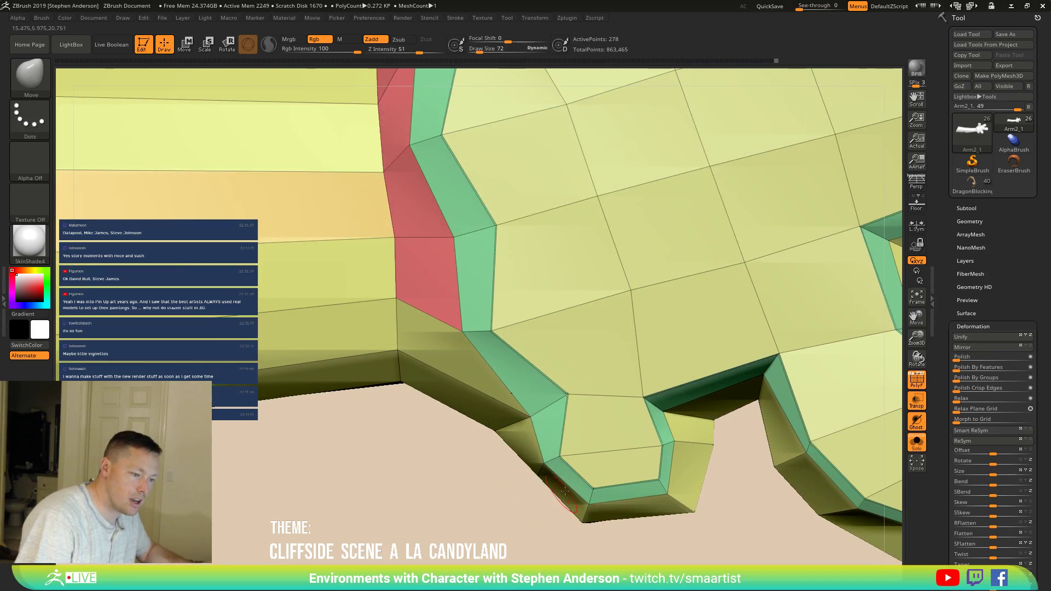
{"action": "mouse_move", "coordinate": [554, 497]}
{"action": "right_mouse_down", "text": "ctrl"}
{"action": "mouse_move", "coordinate": [514, 470]}
{"action": "mouse_move", "coordinate": [526, 463]}
{"action": "right_mouse_up", "text": "ctrl"}
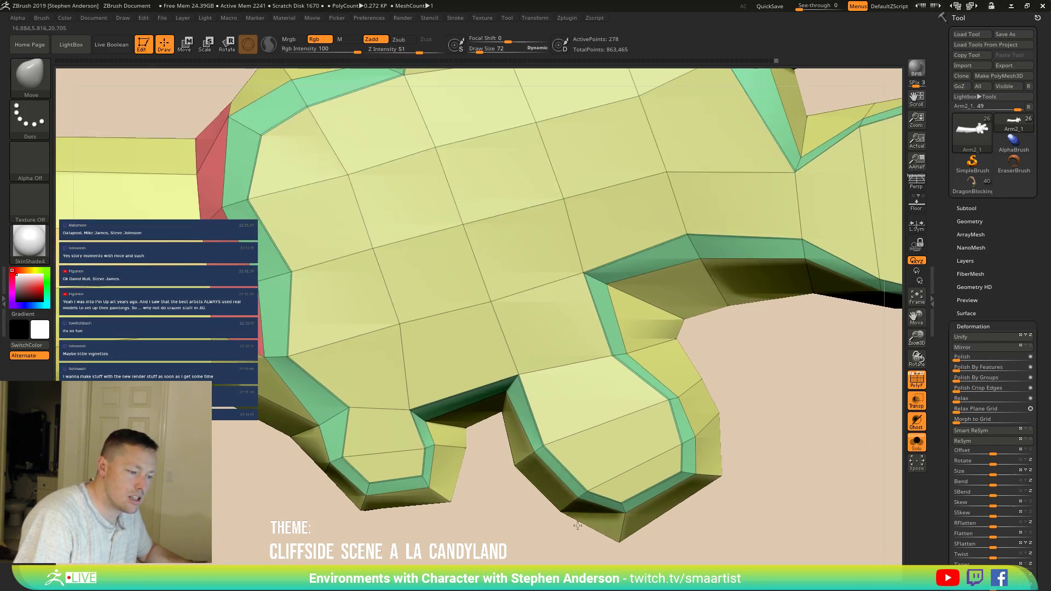
{"action": "mouse_move", "coordinate": [556, 410]}
{"action": "right_mouse_down"}
{"action": "mouse_move", "coordinate": [614, 436]}
{"action": "mouse_move", "coordinate": [611, 477]}
{"action": "mouse_move", "coordinate": [635, 425]}
{"action": "mouse_move", "coordinate": [647, 458]}
{"action": "mouse_move", "coordinate": [589, 370]}
{"action": "right_mouse_up"}
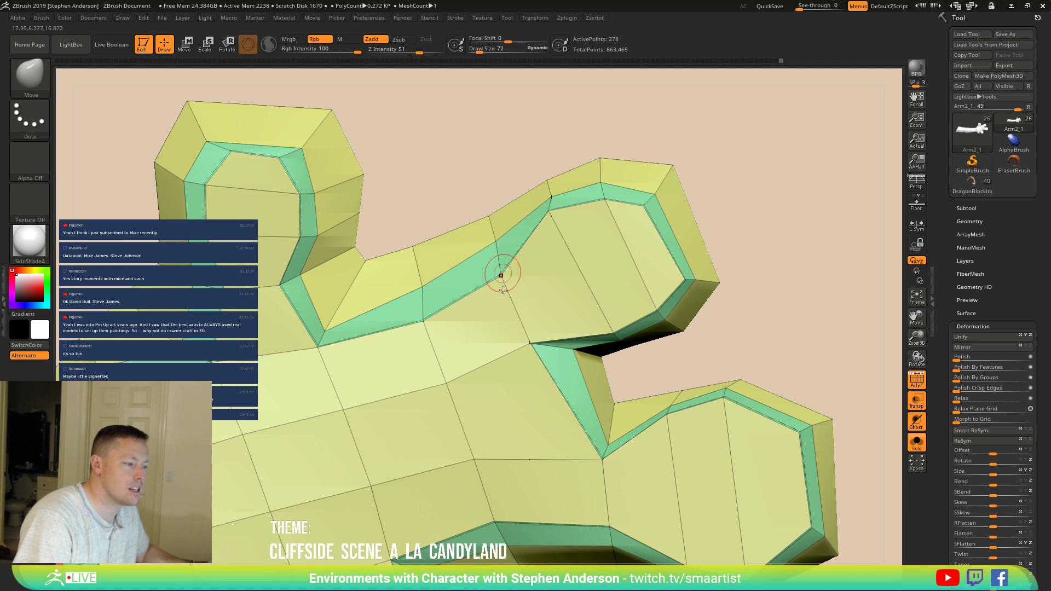
{"action": "right_click_drag", "start_coordinate": [392, 301], "coordinate": [341, 233]}
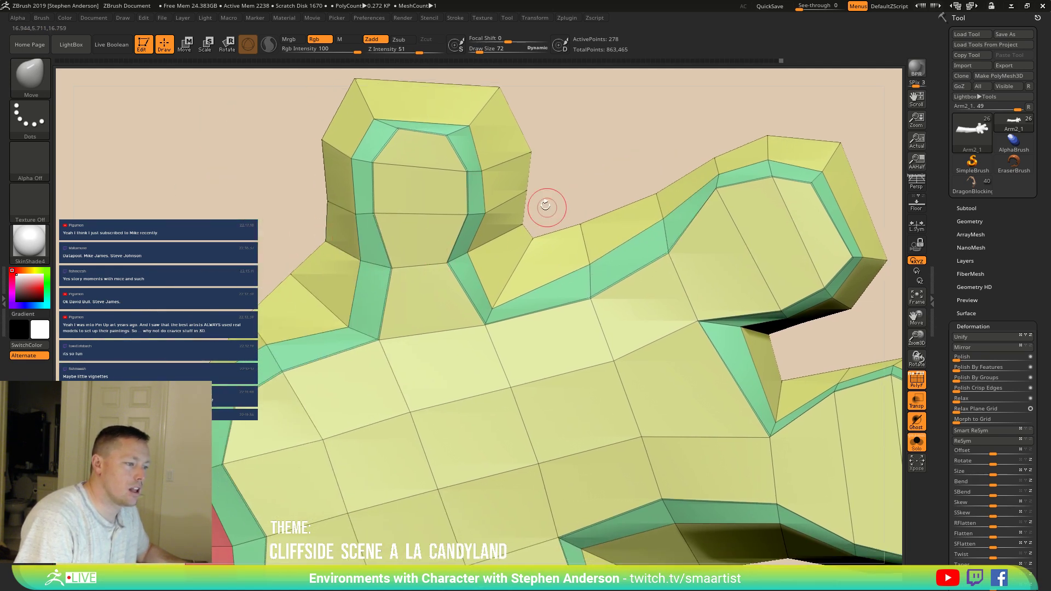
{"action": "right_click_drag", "start_coordinate": [535, 277], "coordinate": [402, 218]}
{"action": "mouse_move", "coordinate": [482, 236]}
{"action": "right_mouse_down"}
{"action": "mouse_move", "coordinate": [539, 203]}
{"action": "mouse_move", "coordinate": [613, 242]}
{"action": "right_mouse_up"}
{"action": "mouse_move", "coordinate": [557, 210]}
{"action": "right_mouse_down"}
{"action": "mouse_move", "coordinate": [570, 214]}
{"action": "mouse_move", "coordinate": [547, 190]}
{"action": "right_mouse_up"}
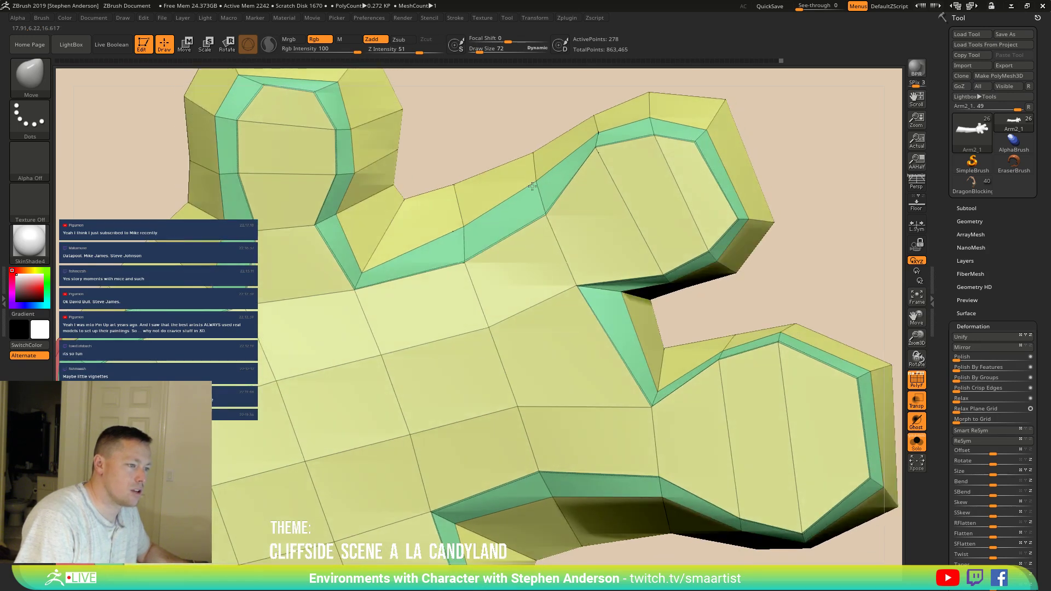
Step: Switch to the ZModeler brush and set its edge action to Insert
{"action": "key", "text": "b"}
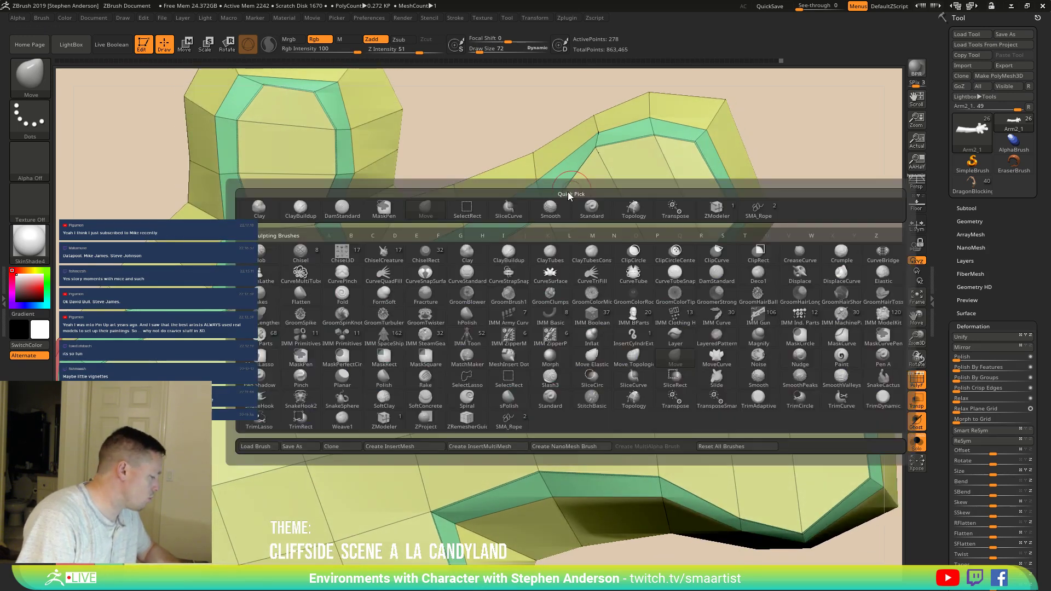
{"action": "key", "text": "m"}
{"action": "key", "text": "space"}
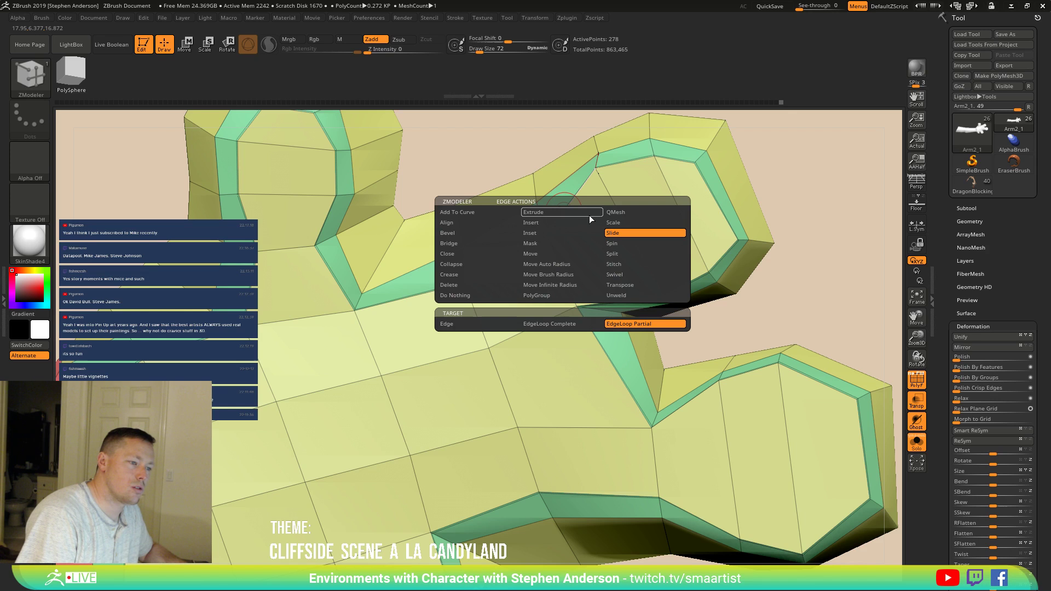
{"action": "left_click", "coordinate": [545, 232]}
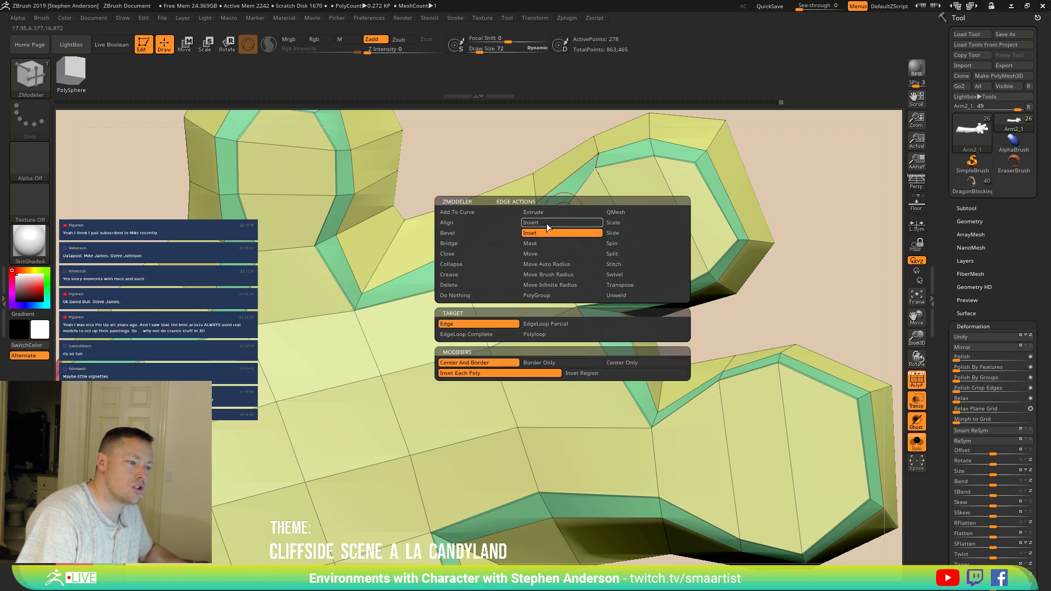
Step: Try inserting an extra edge loop across the finger near its base, and undo it
{"action": "left_click_drag", "start_coordinate": [556, 213], "coordinate": [559, 215]}
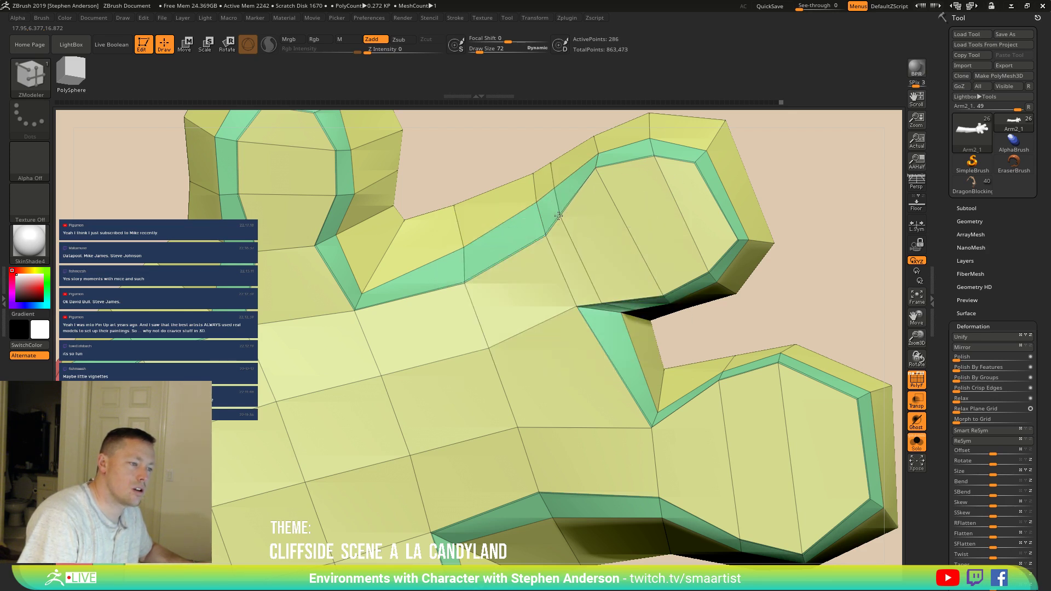
{"action": "right_click_drag", "start_coordinate": [581, 275], "coordinate": [510, 207], "text": "alt"}
{"action": "left_click_drag", "start_coordinate": [601, 348], "coordinate": [597, 350]}
{"action": "left_click", "coordinate": [605, 361]}
{"action": "right_click_drag", "start_coordinate": [605, 361], "coordinate": [688, 301], "text": "alt"}
{"action": "key", "text": "ctrl+z"}
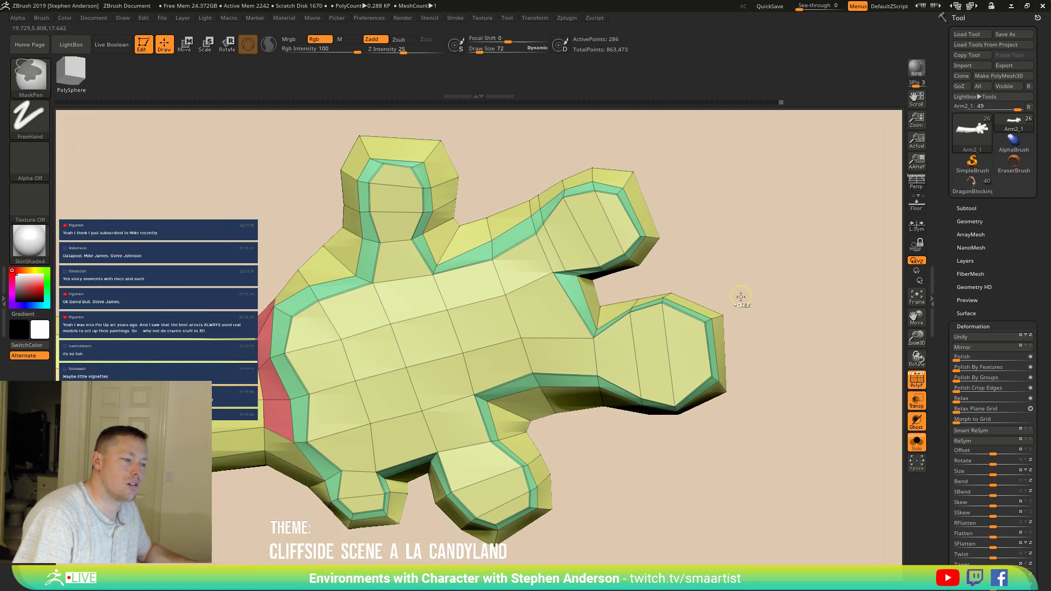
Step: Insert an edge loop around the forearm next to the small red polygroup near the elbow
{"action": "right_click_drag", "start_coordinate": [652, 345], "coordinate": [736, 274], "text": "alt"}
{"action": "right_click_drag", "start_coordinate": [549, 362], "coordinate": [558, 337], "text": "alt"}
{"action": "key", "text": "space"}
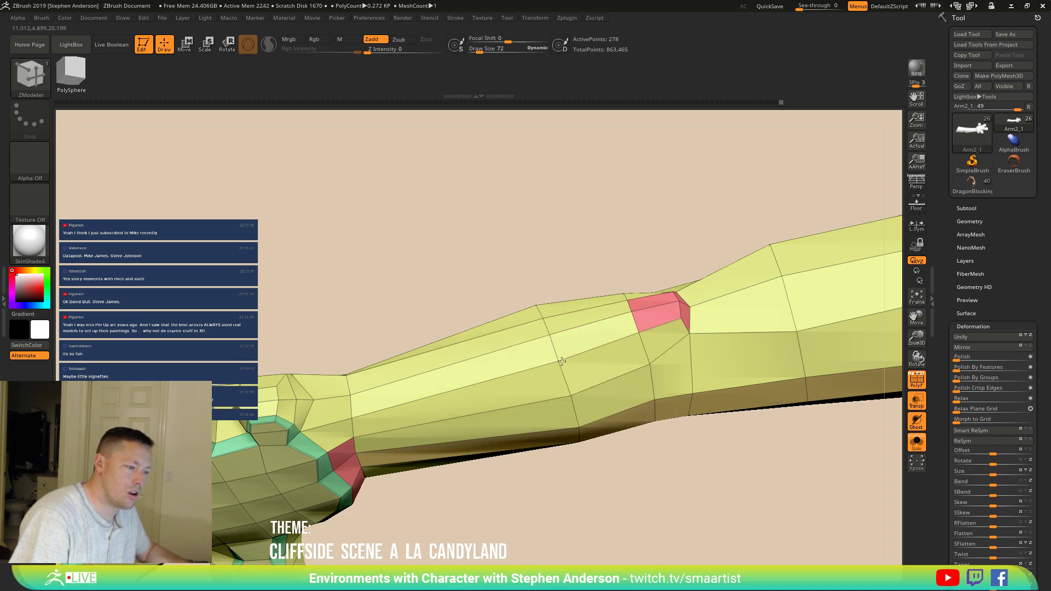
{"action": "left_click", "coordinate": [587, 324]}
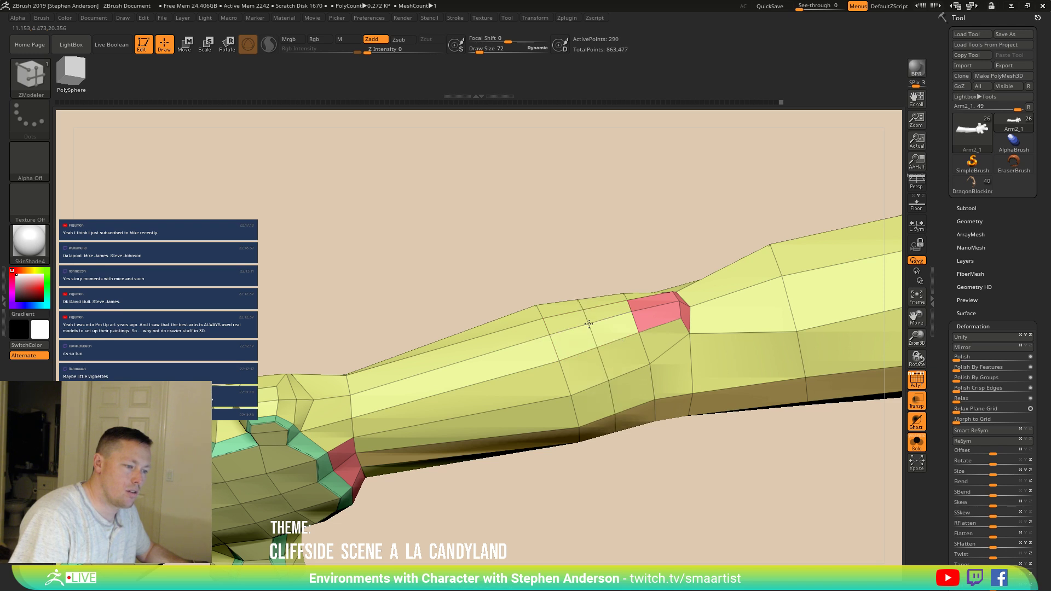
{"action": "key", "text": "ctrl"}
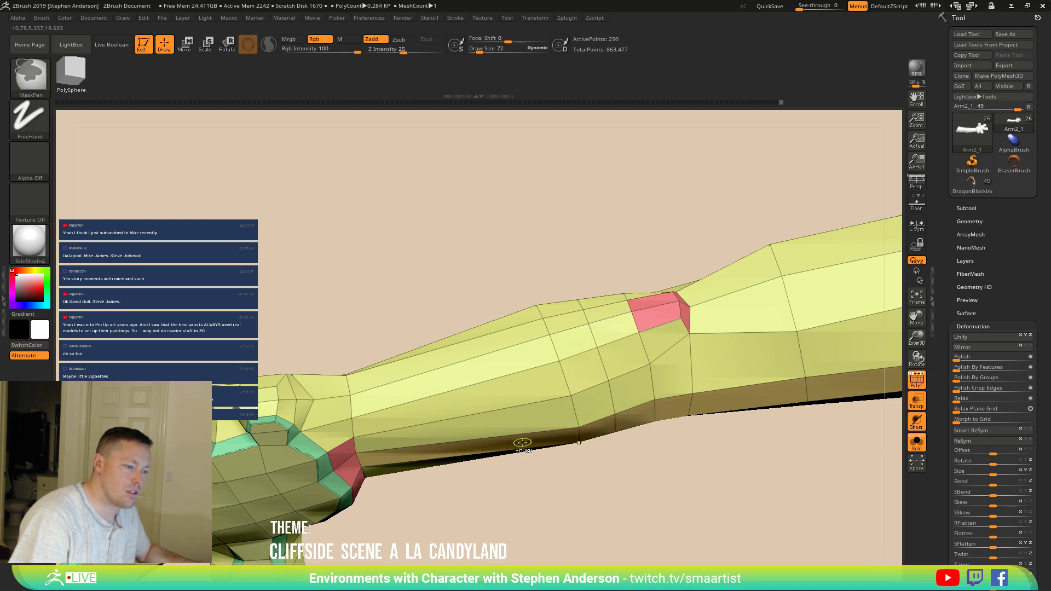
Step: Insert three extra edge loops around the forearm between the wrist and the elbow
{"action": "left_click", "coordinate": [458, 386]}
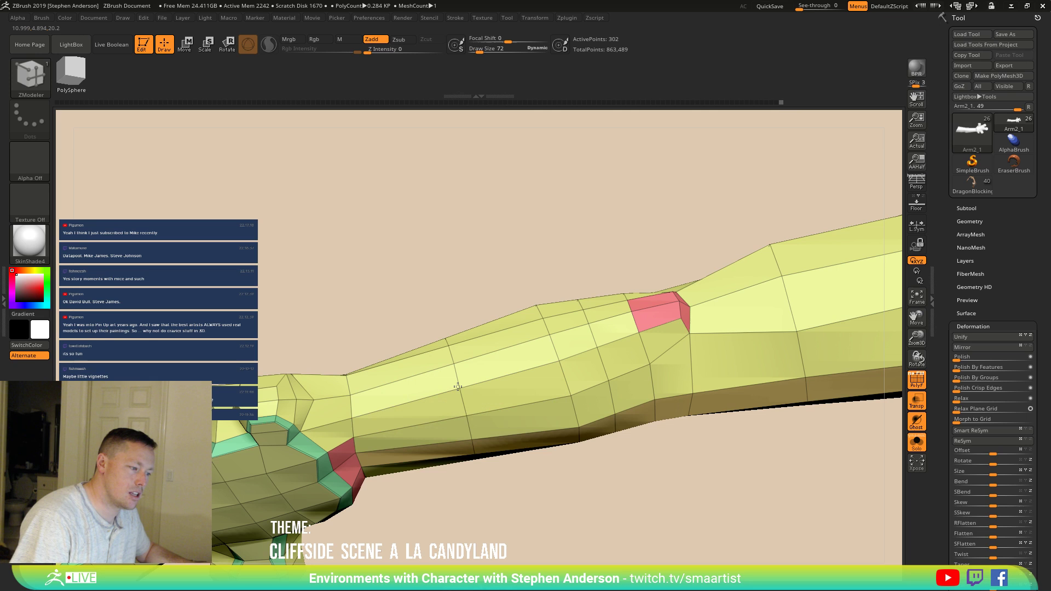
{"action": "left_click", "coordinate": [507, 376]}
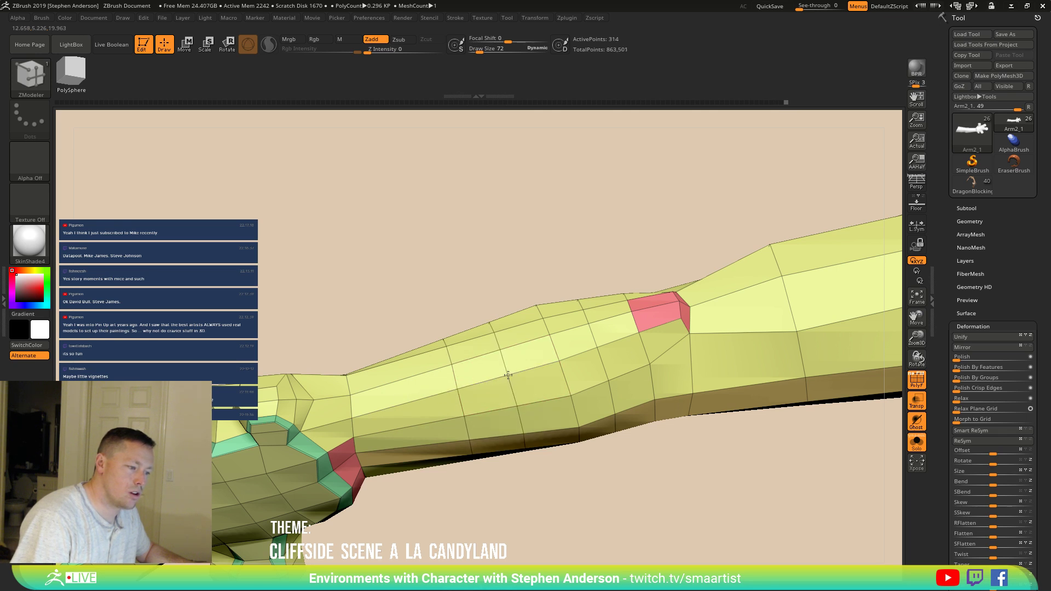
{"action": "left_click", "coordinate": [409, 397]}
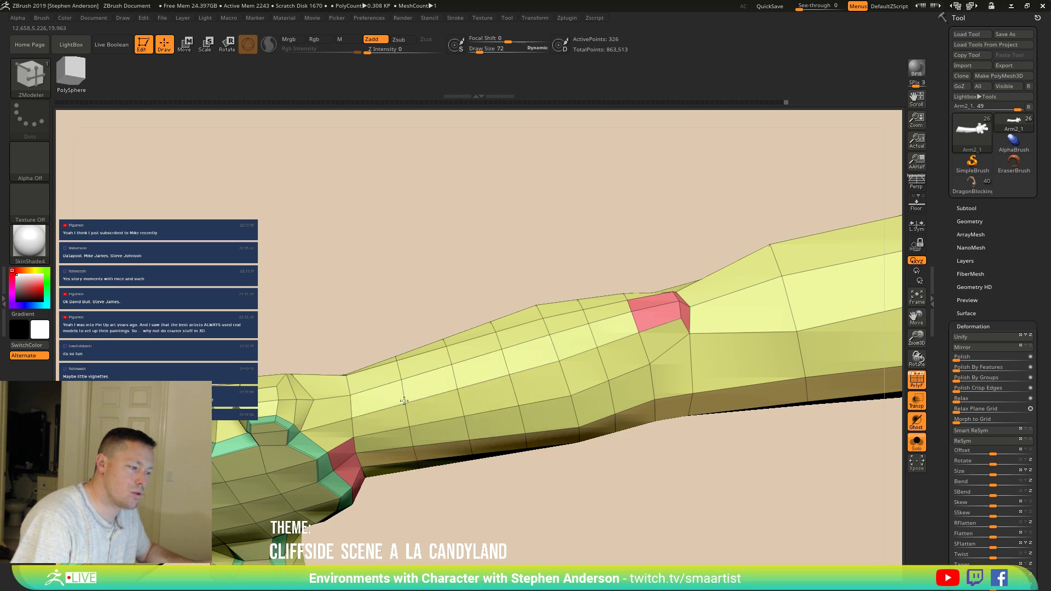
Step: Insert extra edge loops around the upper arm beyond the red polygroup at the elbow
{"action": "right_click_drag", "start_coordinate": [592, 357], "coordinate": [441, 366], "text": "alt"}
{"action": "right_click_drag", "start_coordinate": [531, 366], "coordinate": [528, 417]}
{"action": "right_click_drag", "start_coordinate": [601, 359], "coordinate": [422, 382], "text": "alt"}
{"action": "left_click", "coordinate": [412, 370]}
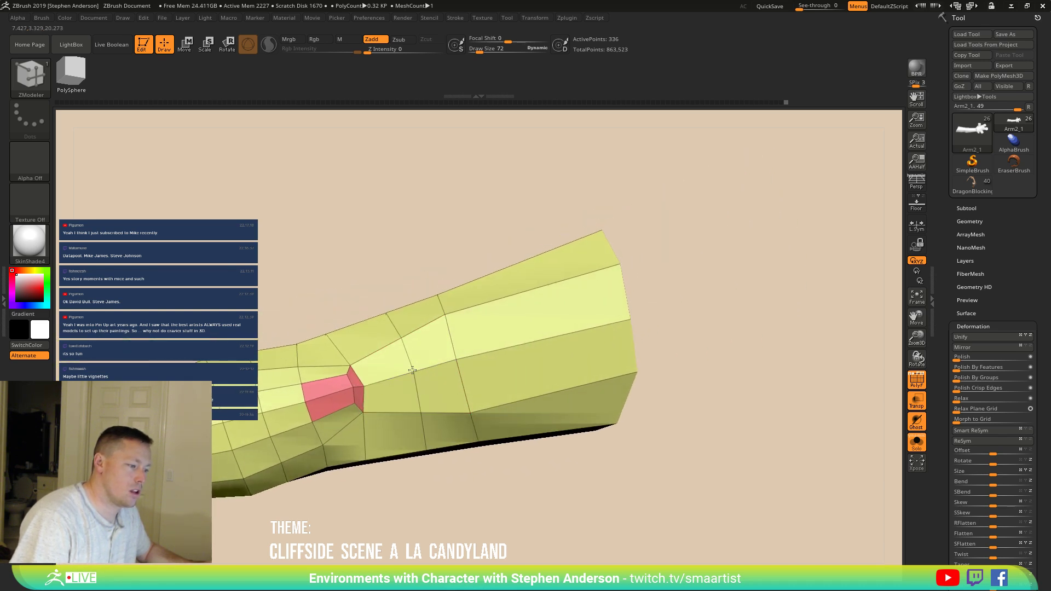
Step: Assign the whole arm mesh to a single polygroup
{"action": "right_click_drag", "start_coordinate": [422, 366], "coordinate": [658, 277]}
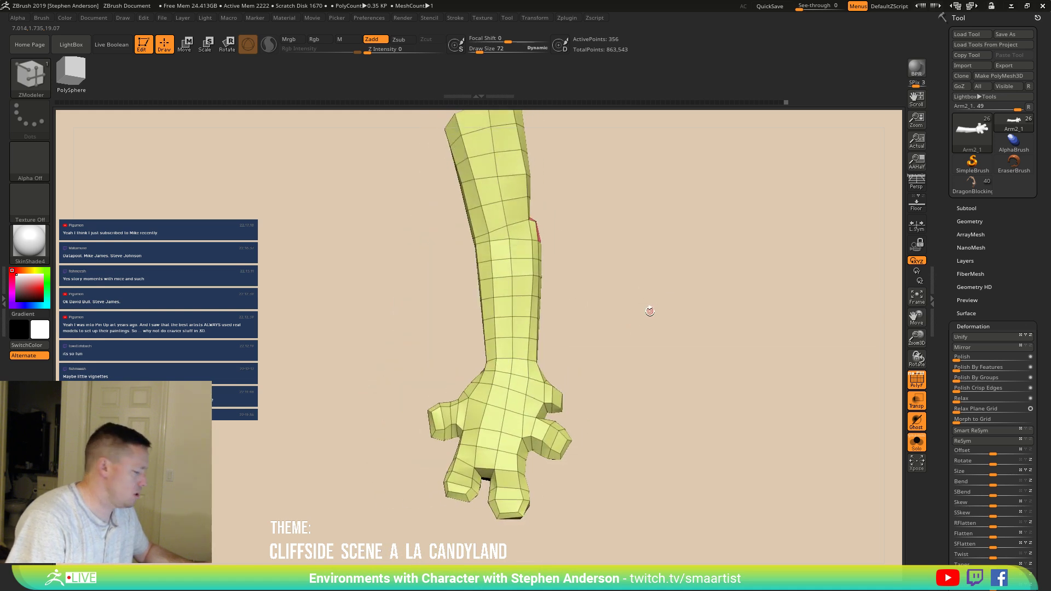
{"action": "key", "text": "ctrl+w"}
{"action": "right_click_drag", "start_coordinate": [631, 349], "coordinate": [569, 377]}
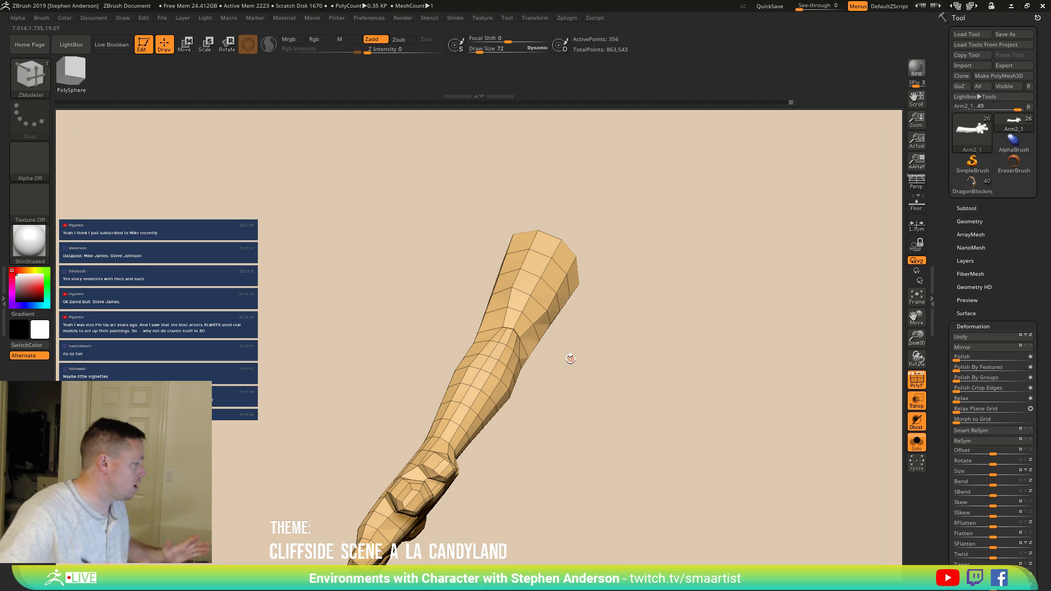
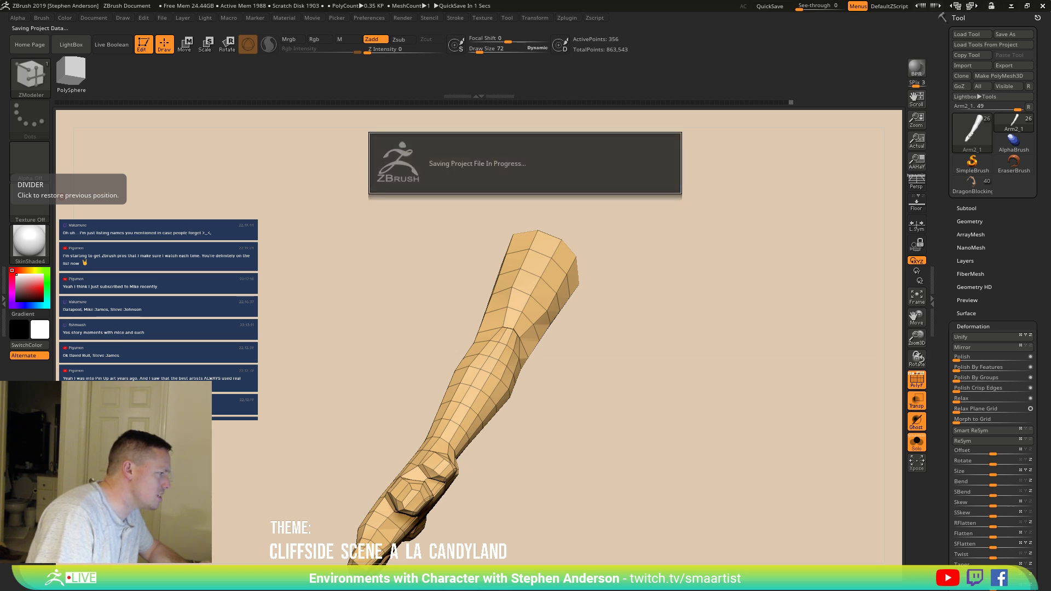
Step: Bring over the web browser, skim through the Steve Johnson Reel video on the showreel page, and minimize the browser
{"action": "left_click_drag", "start_coordinate": [0, 68], "coordinate": [409, 98]}
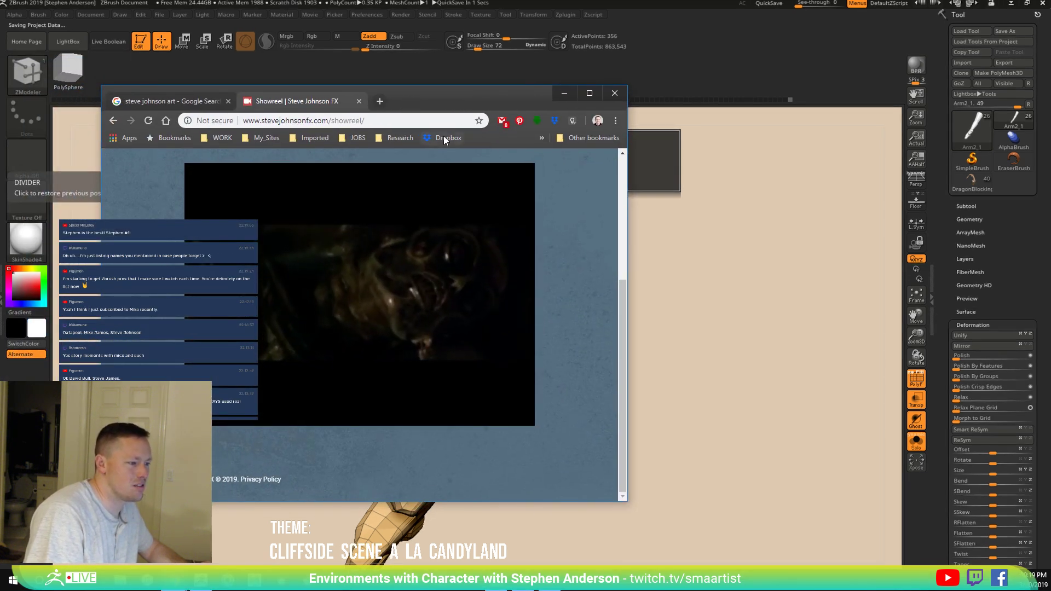
{"action": "mouse_move", "coordinate": [488, 288]}
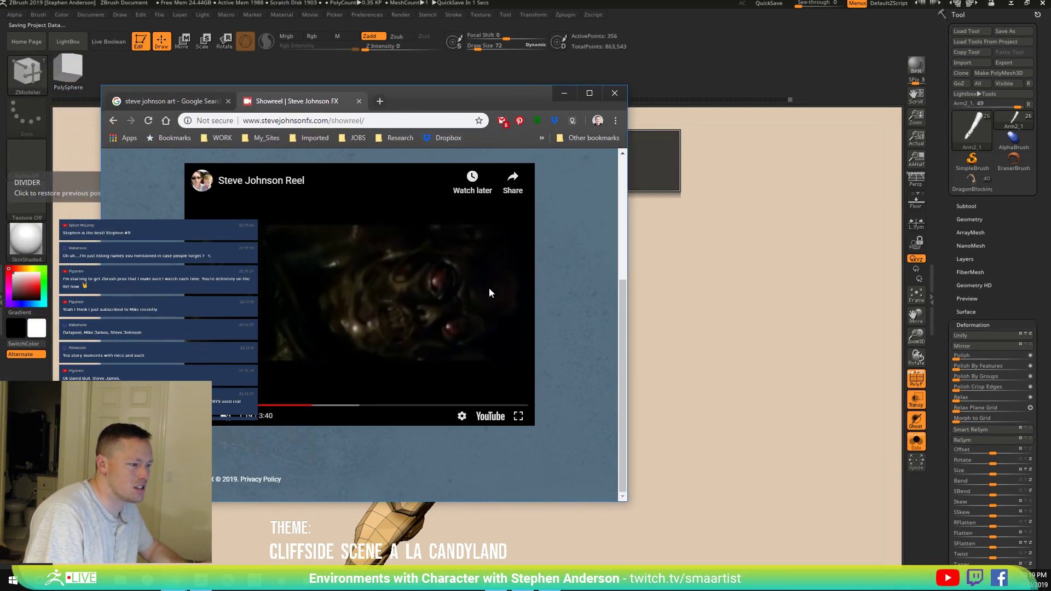
{"action": "left_click", "coordinate": [355, 406]}
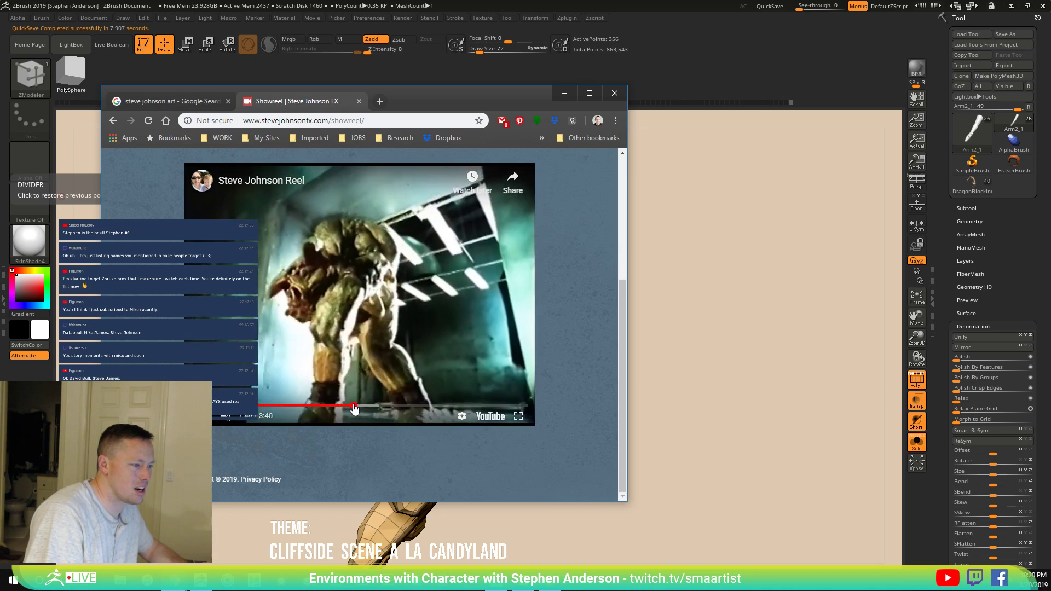
{"action": "left_click", "coordinate": [381, 406]}
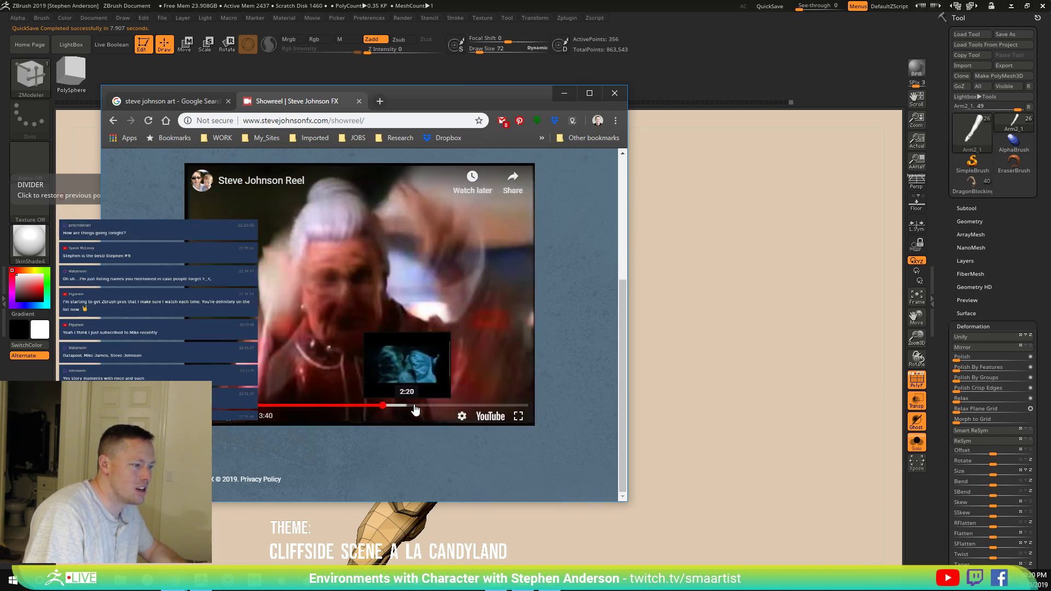
{"action": "left_click", "coordinate": [437, 406]}
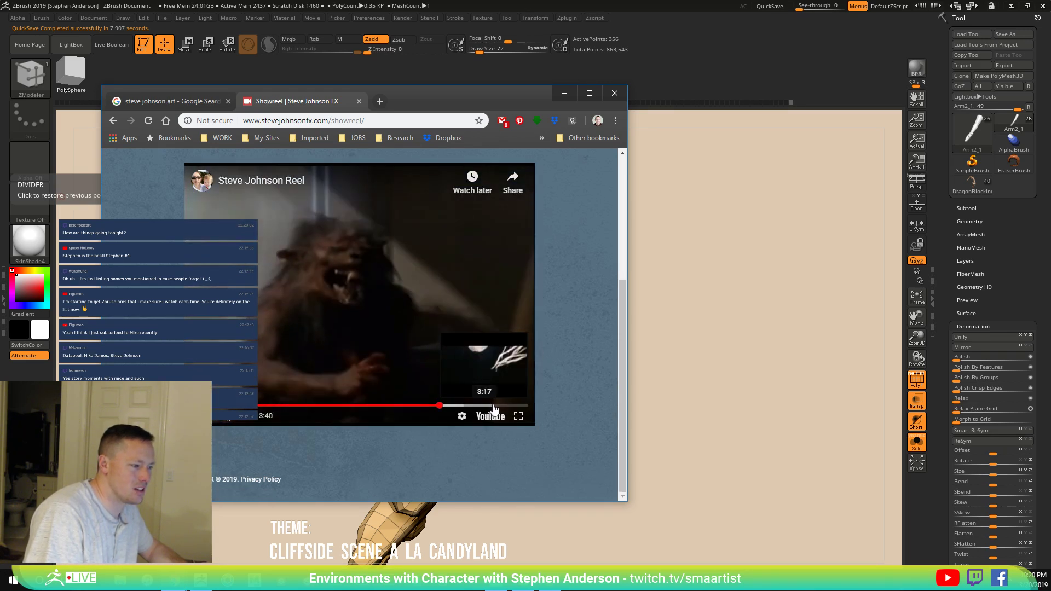
{"action": "left_click", "coordinate": [495, 407]}
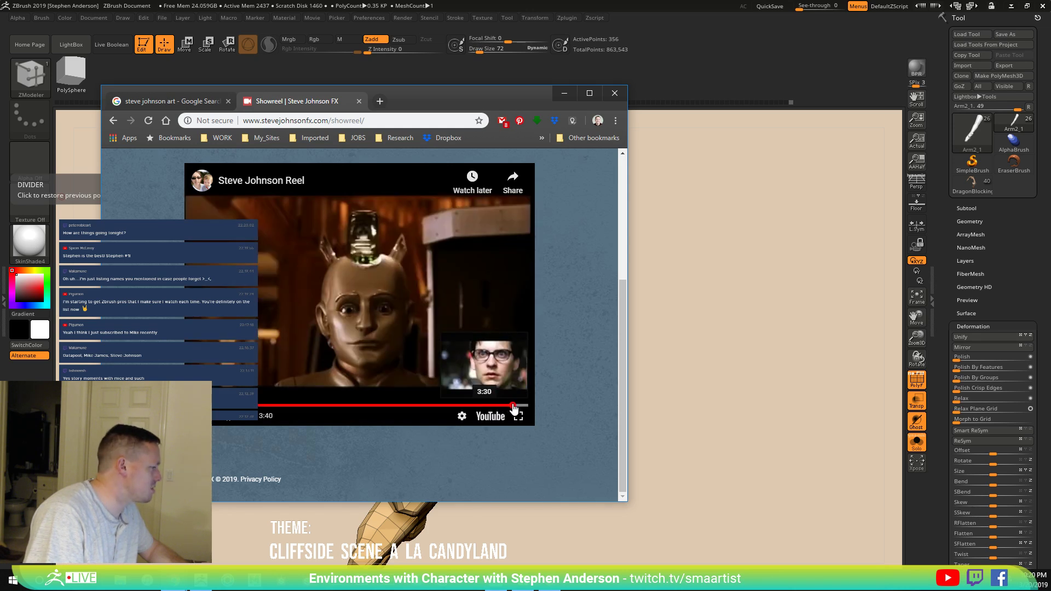
{"action": "left_click", "coordinate": [514, 407]}
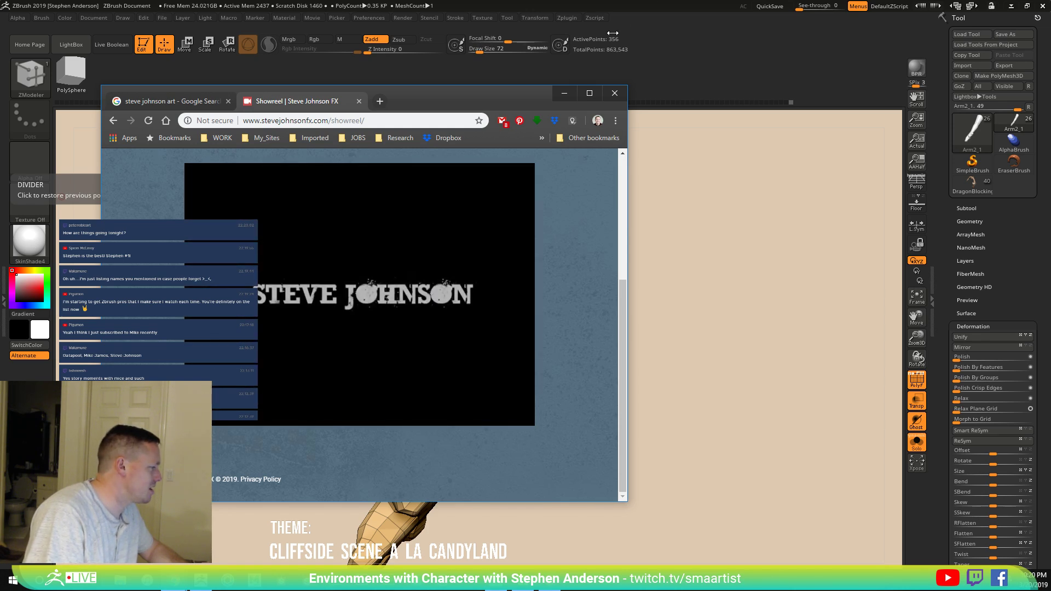
{"action": "left_click", "coordinate": [565, 93]}
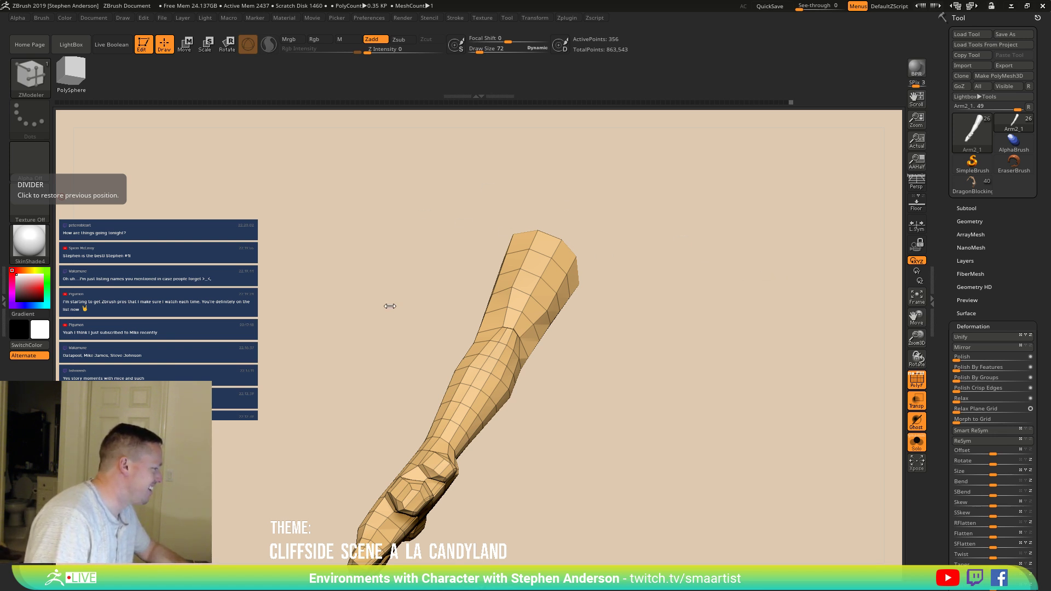
Step: Reshape the upper arm above the elbow with the Move brush at draw size 469
{"action": "left_click_drag", "start_coordinate": [370, 311], "coordinate": [392, 320]}
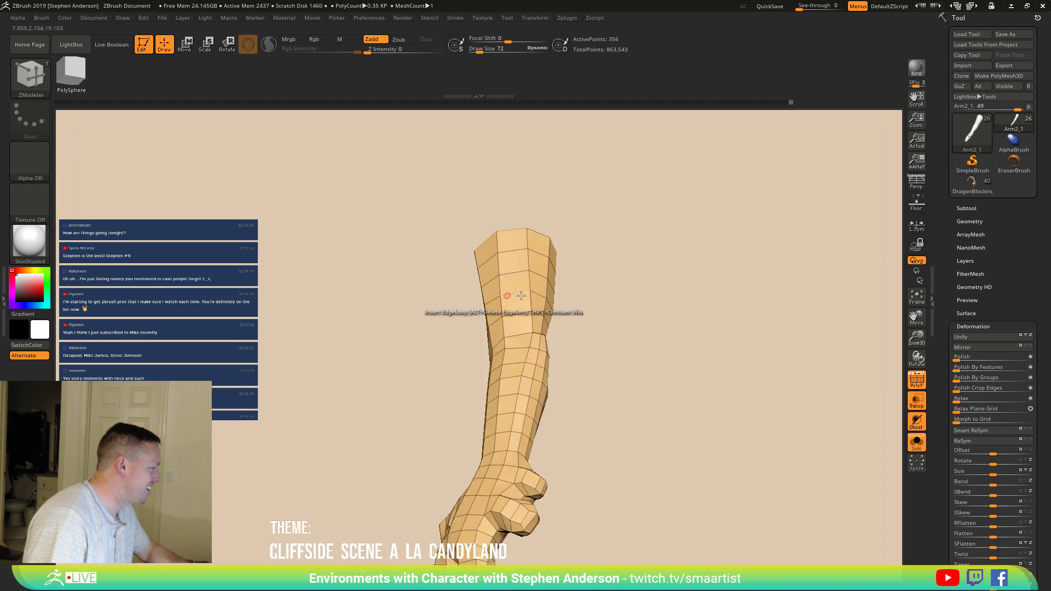
{"action": "mouse_move", "coordinate": [630, 295]}
{"action": "left_mouse_down"}
{"action": "mouse_move", "coordinate": [652, 328]}
{"action": "mouse_move", "coordinate": [622, 334]}
{"action": "mouse_move", "coordinate": [601, 305]}
{"action": "mouse_move", "coordinate": [552, 277]}
{"action": "mouse_move", "coordinate": [582, 294]}
{"action": "mouse_move", "coordinate": [570, 244]}
{"action": "mouse_move", "coordinate": [572, 263]}
{"action": "mouse_move", "coordinate": [580, 253]}
{"action": "left_mouse_up"}
{"action": "key", "text": "b"}
{"action": "key", "text": "m"}
{"action": "key", "text": "v"}
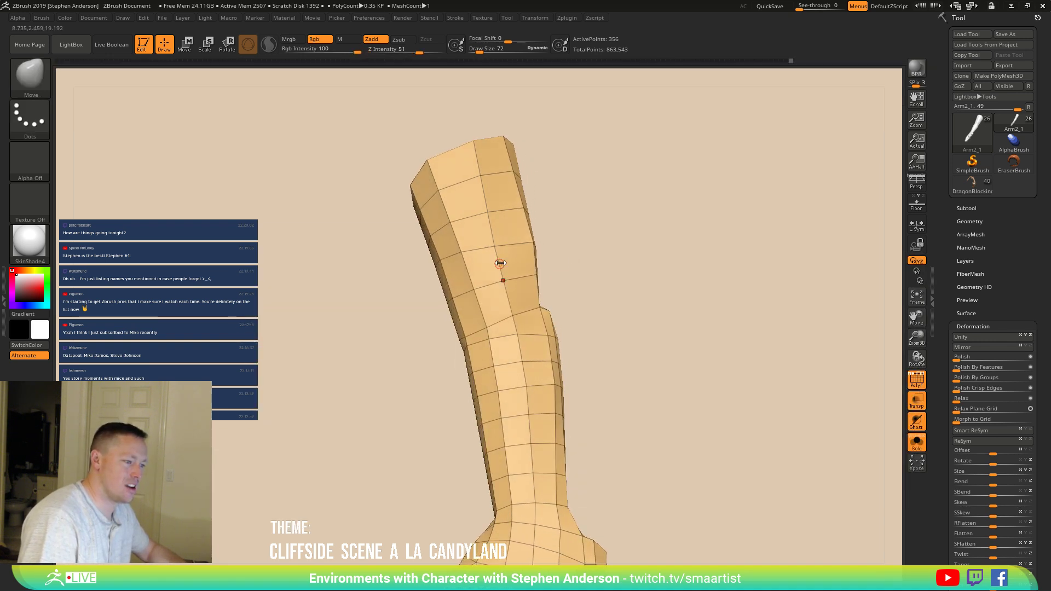
{"action": "key", "text": "s"}
{"action": "left_click_drag", "start_coordinate": [498, 266], "coordinate": [504, 258]}
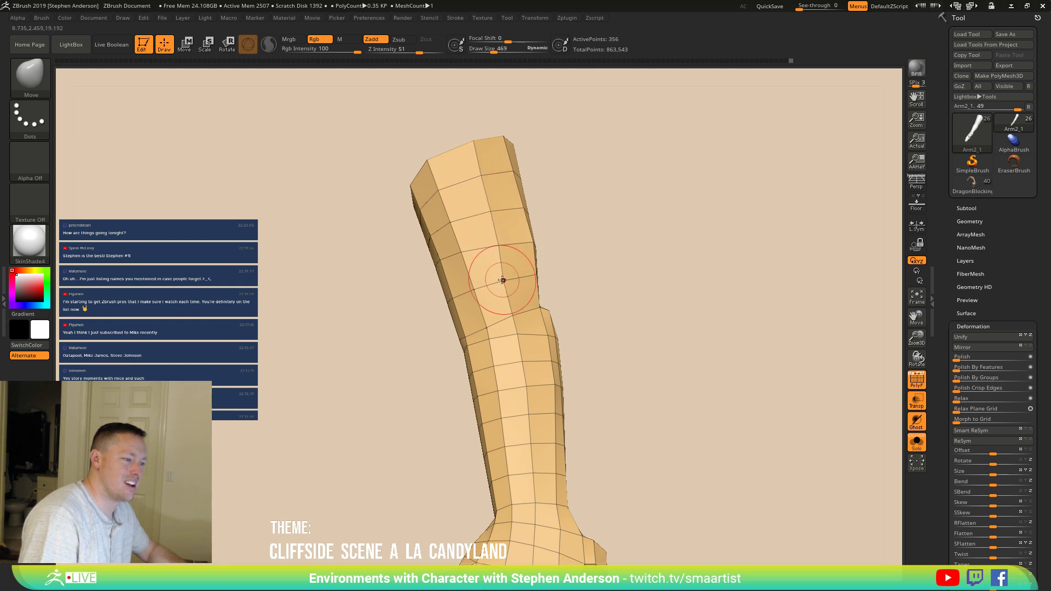
{"action": "left_click_drag", "start_coordinate": [578, 268], "coordinate": [569, 221]}
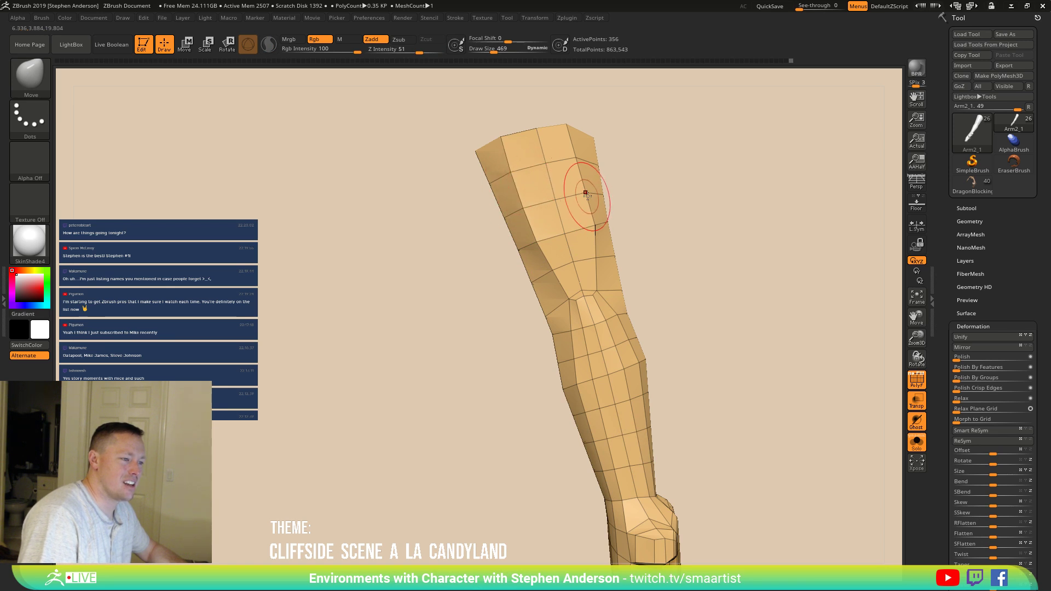
{"action": "right_click_drag", "start_coordinate": [604, 222], "coordinate": [594, 223]}
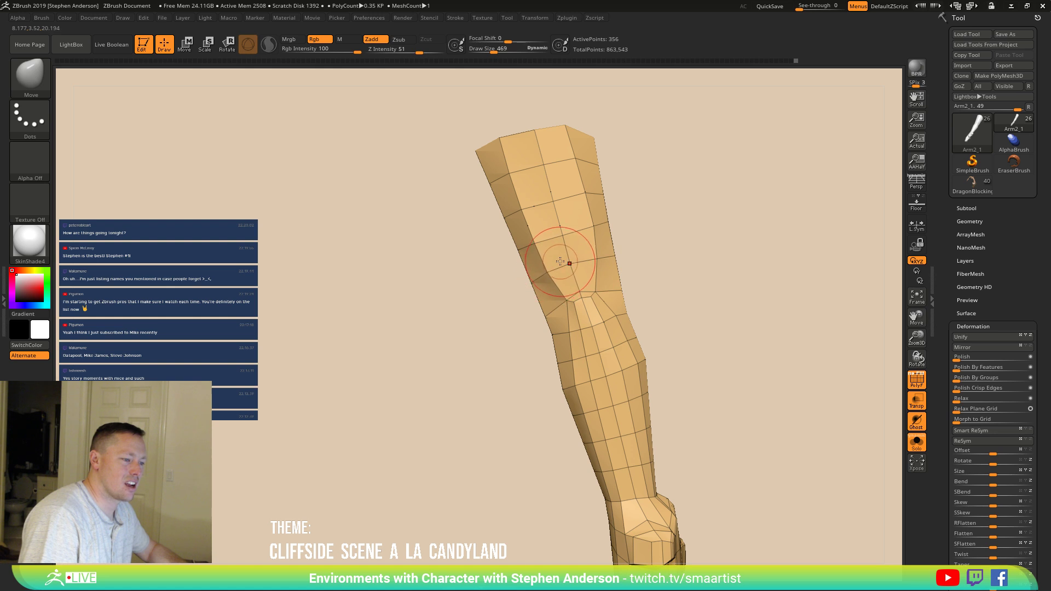
{"action": "mouse_move", "coordinate": [562, 235]}
{"action": "right_mouse_down"}
{"action": "mouse_move", "coordinate": [535, 251]}
{"action": "mouse_move", "coordinate": [591, 232]}
{"action": "mouse_move", "coordinate": [544, 235]}
{"action": "right_mouse_up"}
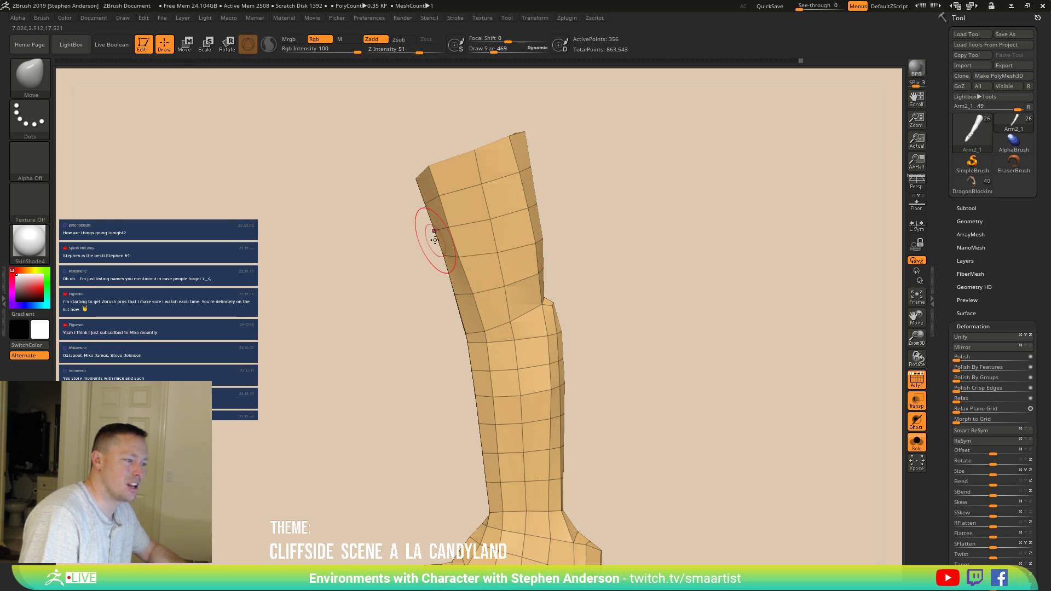
{"action": "mouse_move", "coordinate": [441, 235]}
{"action": "right_mouse_down"}
{"action": "mouse_move", "coordinate": [520, 229]}
{"action": "mouse_move", "coordinate": [481, 270]}
{"action": "mouse_move", "coordinate": [447, 256]}
{"action": "mouse_move", "coordinate": [464, 292]}
{"action": "right_mouse_up"}
Step: Adjust the upper arm's silhouette on the open-end side with the Move brush at draw size 642
{"action": "key", "text": "s"}
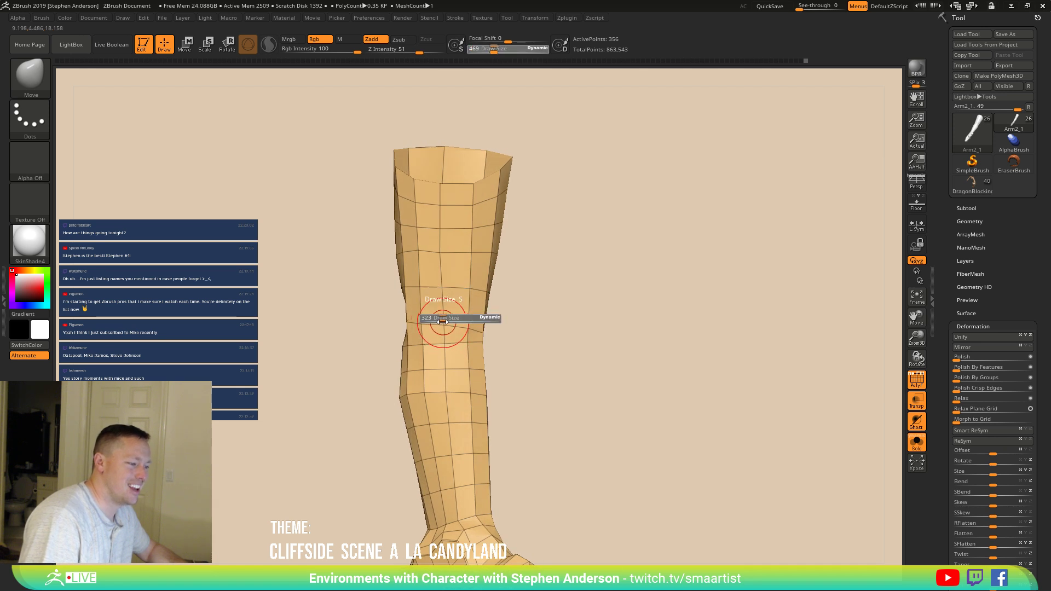
{"action": "left_click_drag", "start_coordinate": [441, 322], "coordinate": [441, 323]}
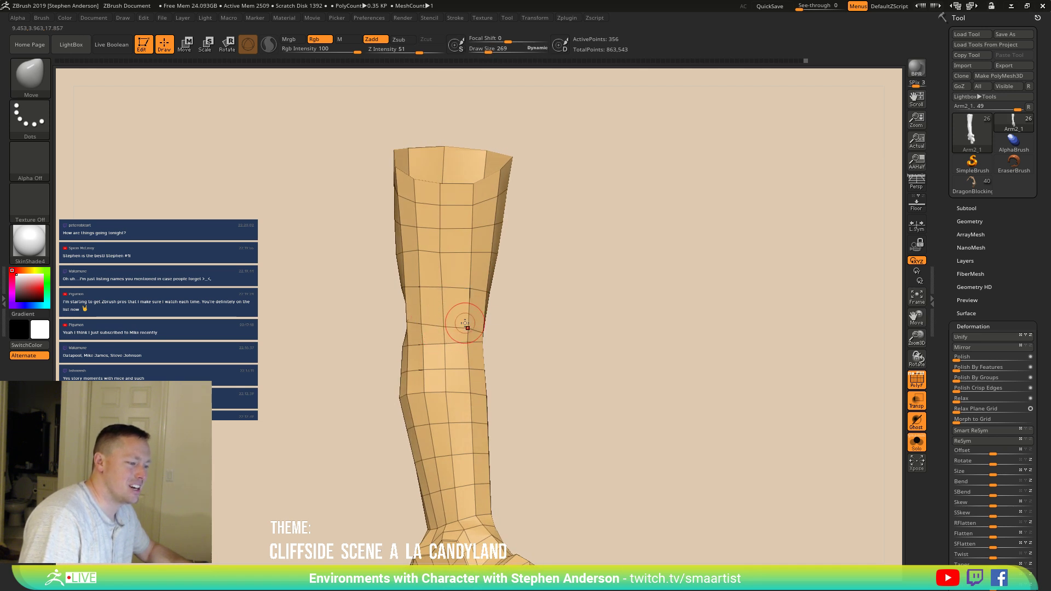
{"action": "mouse_move", "coordinate": [449, 314]}
{"action": "right_mouse_down", "text": "alt"}
{"action": "mouse_move", "coordinate": [509, 307]}
{"action": "mouse_move", "coordinate": [483, 330]}
{"action": "mouse_move", "coordinate": [493, 257]}
{"action": "mouse_move", "coordinate": [487, 349]}
{"action": "right_mouse_up", "text": "alt"}
{"action": "mouse_move", "coordinate": [462, 248]}
{"action": "right_mouse_down"}
{"action": "mouse_move", "coordinate": [496, 254]}
{"action": "mouse_move", "coordinate": [429, 244]}
{"action": "right_mouse_up"}
{"action": "key", "text": "s"}
{"action": "mouse_move", "coordinate": [429, 246]}
{"action": "left_mouse_down"}
{"action": "mouse_move", "coordinate": [450, 248]}
{"action": "mouse_move", "coordinate": [443, 261]}
{"action": "left_mouse_up"}
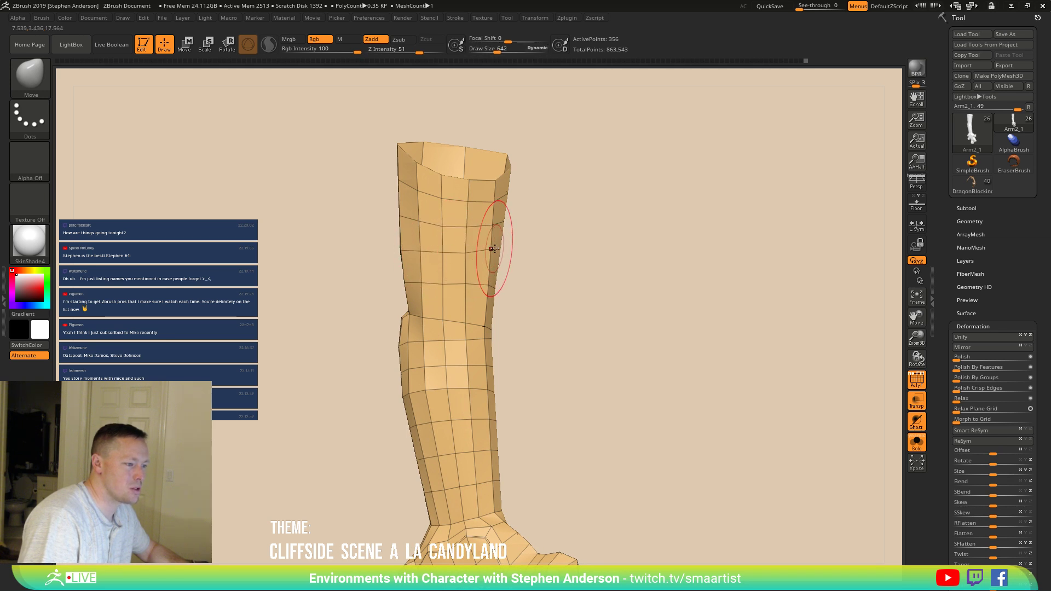
{"action": "mouse_move", "coordinate": [490, 253]}
{"action": "right_mouse_down"}
{"action": "mouse_move", "coordinate": [509, 248]}
{"action": "mouse_move", "coordinate": [496, 283]}
{"action": "mouse_move", "coordinate": [547, 282]}
{"action": "mouse_move", "coordinate": [512, 285]}
{"action": "mouse_move", "coordinate": [455, 260]}
{"action": "mouse_move", "coordinate": [454, 210]}
{"action": "mouse_move", "coordinate": [476, 225]}
{"action": "mouse_move", "coordinate": [470, 215]}
{"action": "mouse_move", "coordinate": [545, 235]}
{"action": "right_mouse_up"}
{"action": "key", "text": "space"}
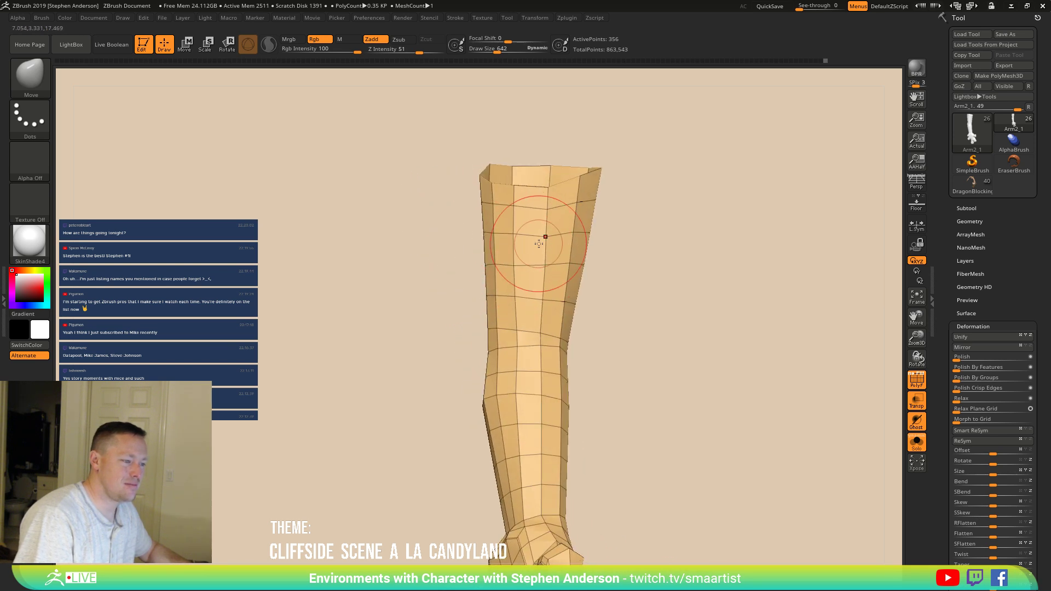
Step: Refine the upper arm's contours and edge flow from several sides with the Move brush at draw size 492
{"action": "key", "text": "s"}
{"action": "left_click_drag", "start_coordinate": [552, 239], "coordinate": [549, 238]}
{"action": "mouse_move", "coordinate": [560, 235]}
{"action": "right_mouse_down"}
{"action": "mouse_move", "coordinate": [549, 214]}
{"action": "mouse_move", "coordinate": [576, 249]}
{"action": "mouse_move", "coordinate": [560, 251]}
{"action": "mouse_move", "coordinate": [557, 273]}
{"action": "mouse_move", "coordinate": [596, 239]}
{"action": "mouse_move", "coordinate": [605, 247]}
{"action": "mouse_move", "coordinate": [620, 215]}
{"action": "mouse_move", "coordinate": [605, 212]}
{"action": "right_mouse_up"}
{"action": "key", "text": "space"}
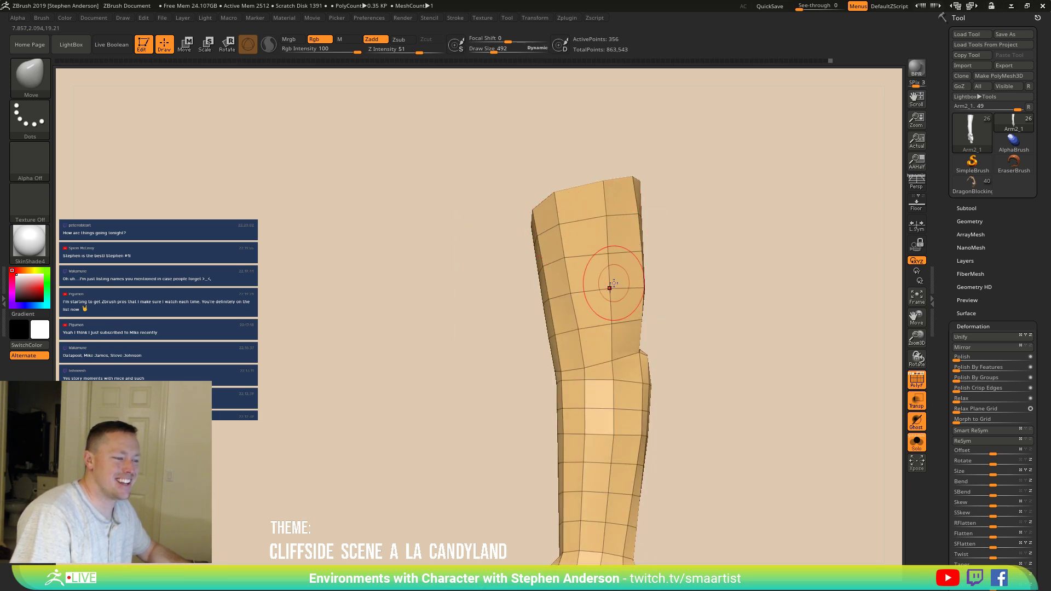
{"action": "right_click_drag", "start_coordinate": [669, 249], "coordinate": [615, 254]}
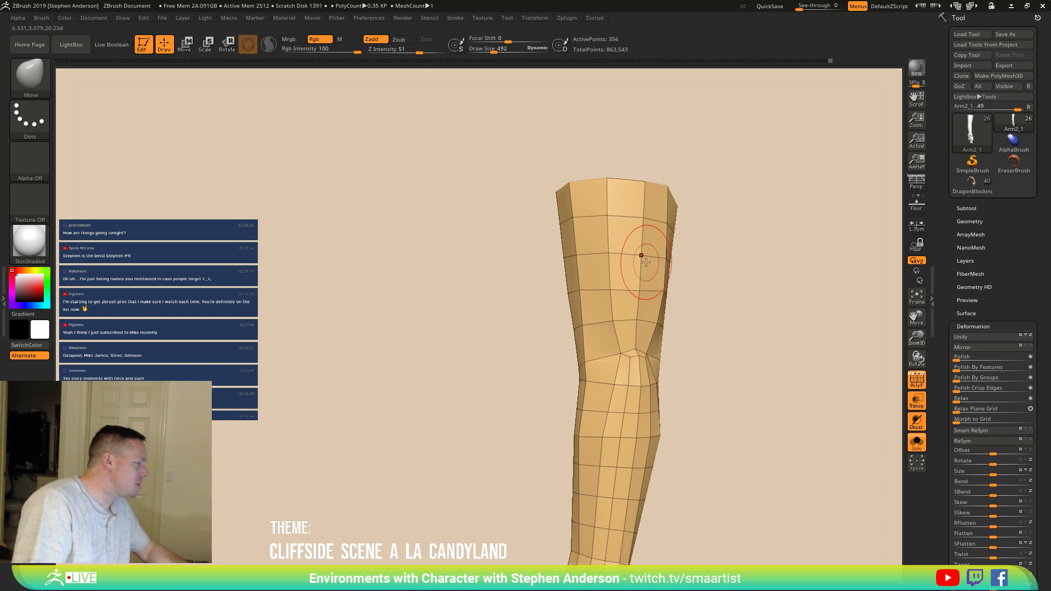
{"action": "left_click_drag", "start_coordinate": [697, 262], "coordinate": [616, 250]}
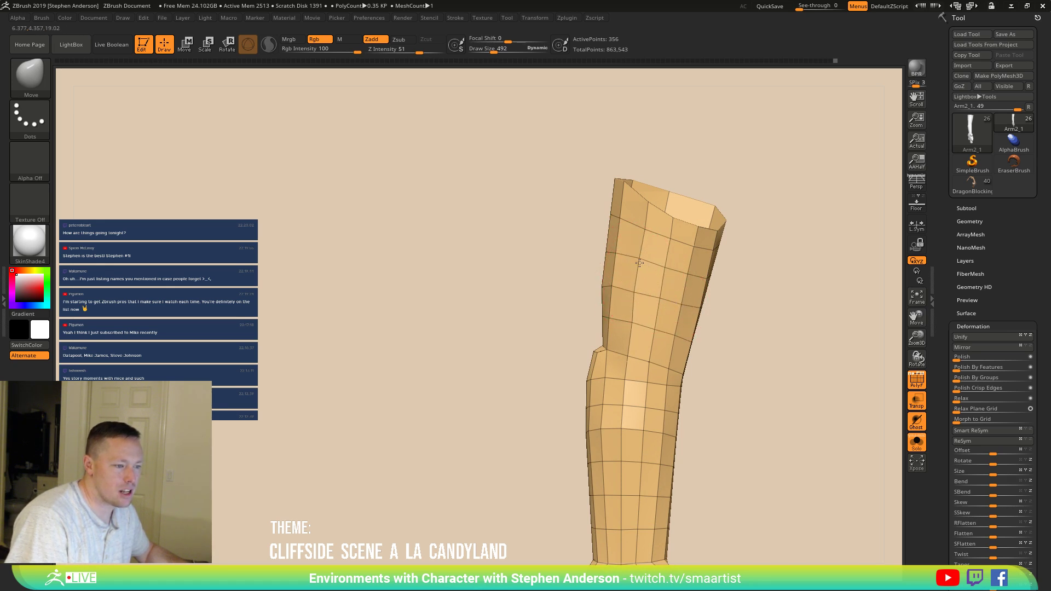
{"action": "right_click_drag", "start_coordinate": [667, 327], "coordinate": [627, 328]}
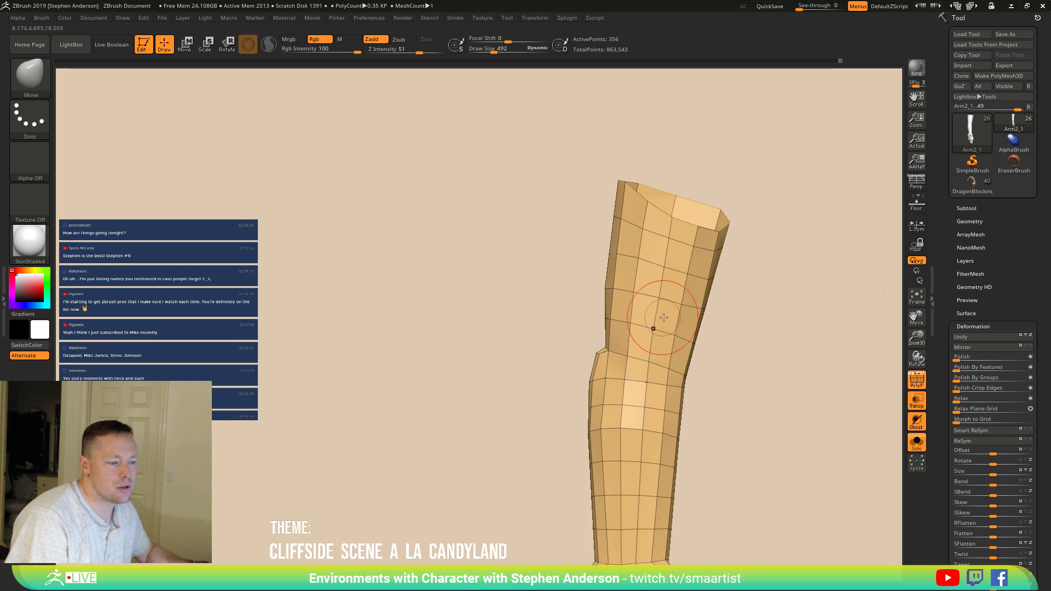
{"action": "mouse_move", "coordinate": [674, 331]}
{"action": "right_mouse_down"}
{"action": "mouse_move", "coordinate": [694, 312]}
{"action": "mouse_move", "coordinate": [601, 279]}
{"action": "mouse_move", "coordinate": [635, 264]}
{"action": "right_mouse_up"}
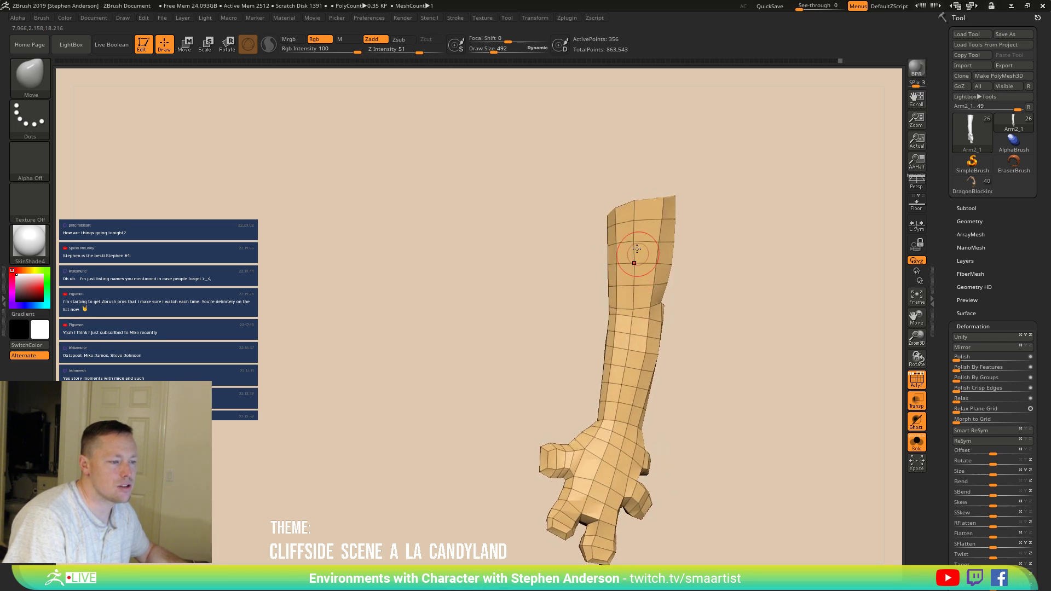
Step: Switch to the ZModeler brush and insert an edge loop around the short finger nearest the wrist
{"action": "mouse_move", "coordinate": [668, 220]}
{"action": "right_mouse_down"}
{"action": "mouse_move", "coordinate": [637, 202]}
{"action": "mouse_move", "coordinate": [660, 259]}
{"action": "mouse_move", "coordinate": [666, 345]}
{"action": "mouse_move", "coordinate": [613, 377]}
{"action": "mouse_move", "coordinate": [547, 363]}
{"action": "mouse_move", "coordinate": [574, 342]}
{"action": "mouse_move", "coordinate": [681, 339]}
{"action": "right_mouse_up"}
{"action": "key", "text": "b"}
{"action": "key", "text": "z"}
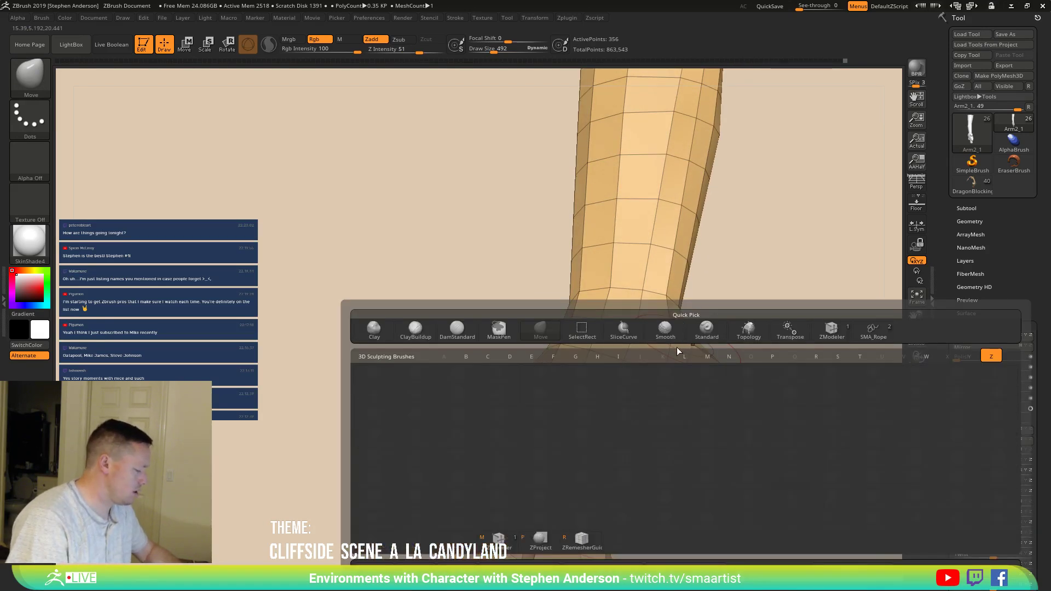
{"action": "key", "text": "m"}
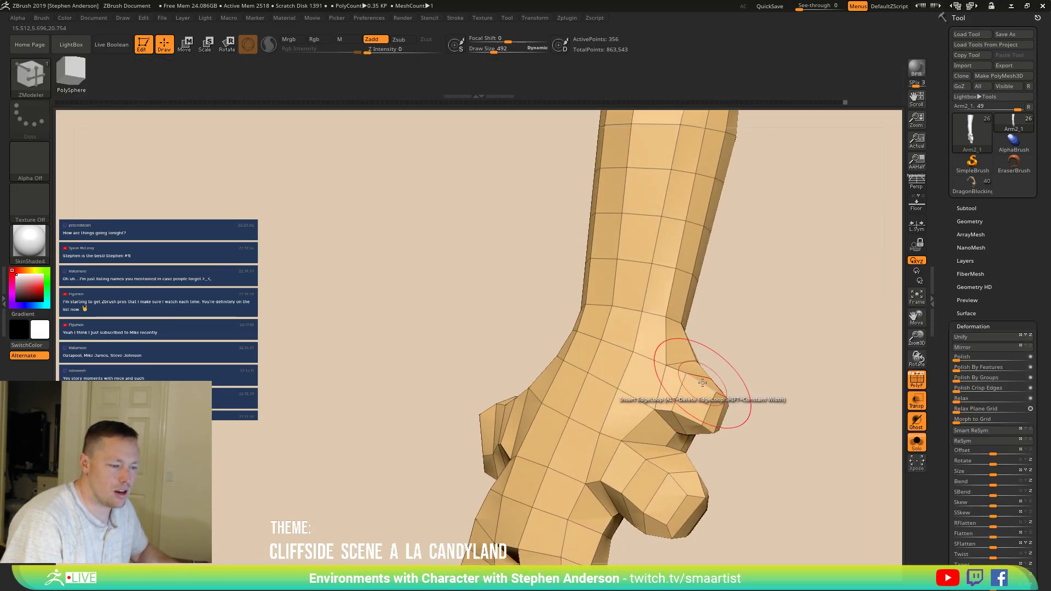
{"action": "left_click", "coordinate": [702, 386]}
Step: Reshape the back of the short finger nearest the wrist around its new edge loop using the Move brush at draw size 161
{"action": "mouse_move", "coordinate": [712, 387]}
{"action": "right_mouse_down"}
{"action": "mouse_move", "coordinate": [665, 365]}
{"action": "mouse_move", "coordinate": [722, 471]}
{"action": "right_mouse_up"}
{"action": "key", "text": "b"}
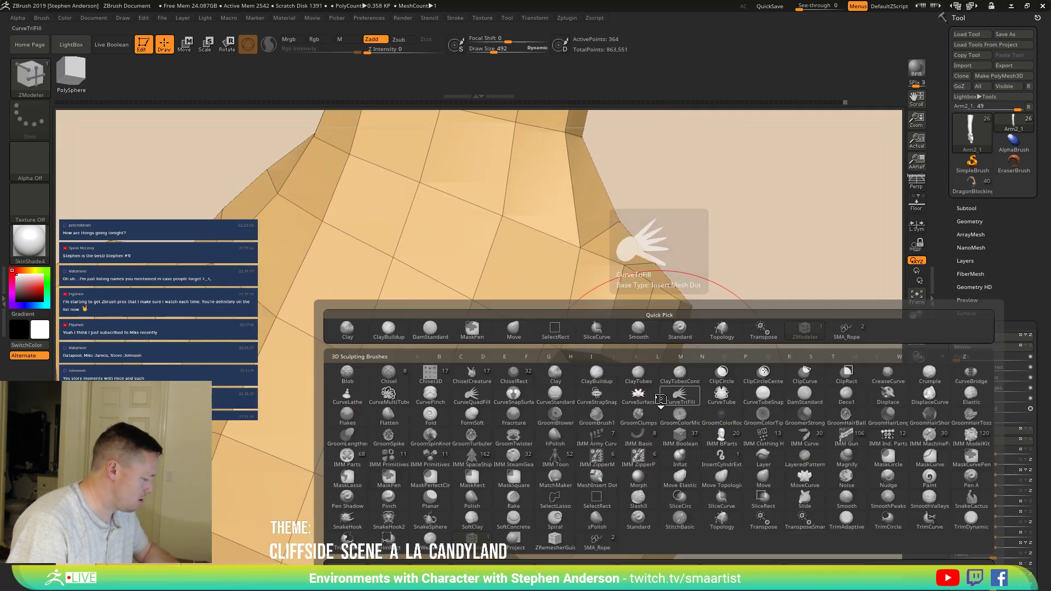
{"action": "key", "text": "m"}
{"action": "key", "text": "v"}
{"action": "right_click_drag", "start_coordinate": [652, 399], "coordinate": [655, 405]}
{"action": "right_click_drag", "start_coordinate": [659, 280], "coordinate": [664, 264]}
{"action": "key", "text": "s"}
{"action": "left_click_drag", "start_coordinate": [664, 264], "coordinate": [662, 267]}
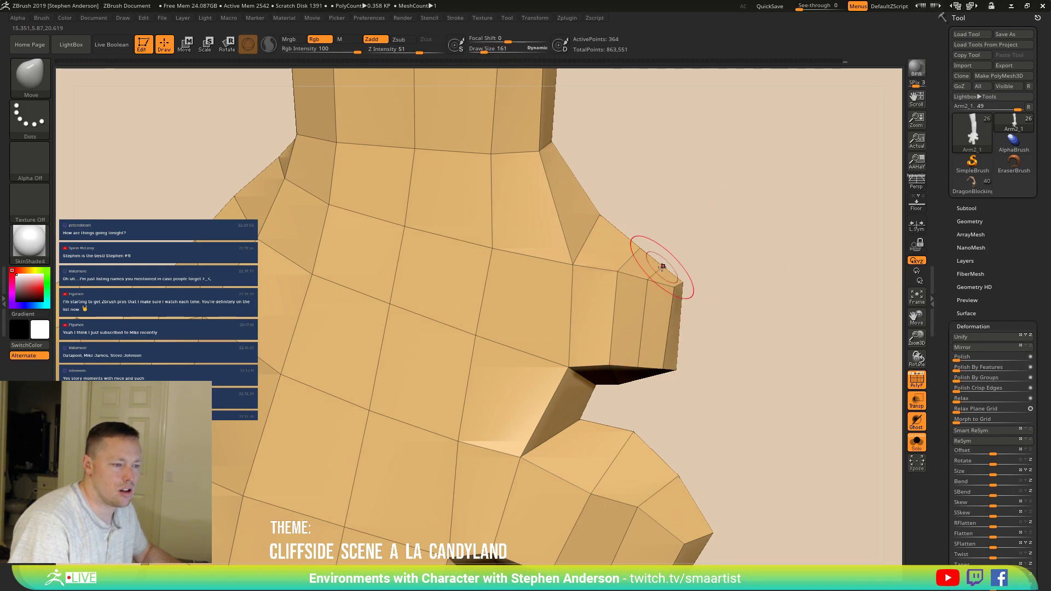
{"action": "right_click_drag", "start_coordinate": [663, 317], "coordinate": [651, 378]}
{"action": "left_click_drag", "start_coordinate": [646, 387], "coordinate": [647, 403]}
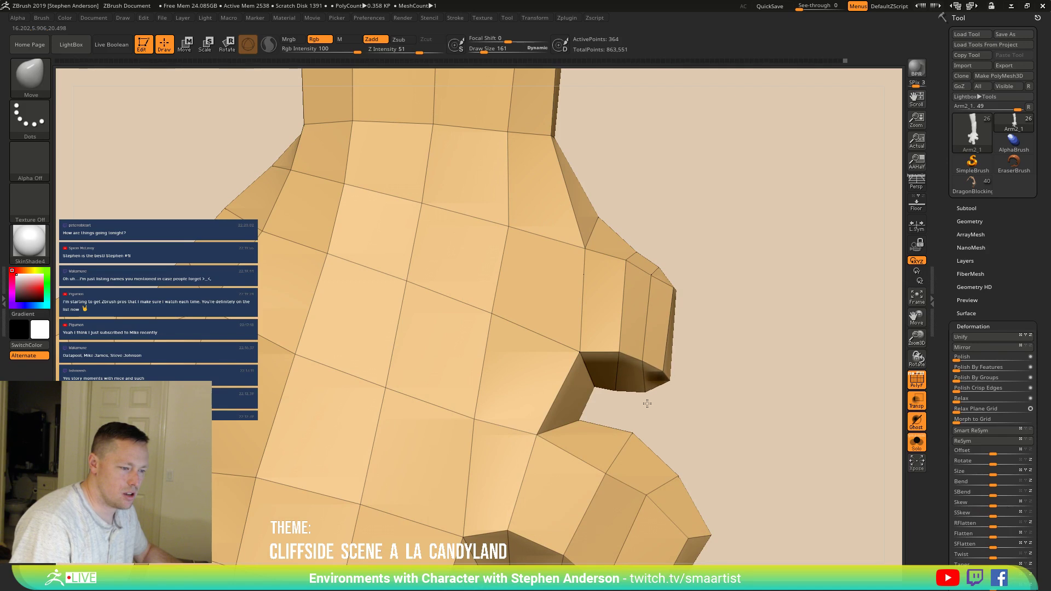
{"action": "mouse_move", "coordinate": [644, 391]}
{"action": "right_mouse_down"}
{"action": "mouse_move", "coordinate": [646, 351]}
{"action": "mouse_move", "coordinate": [641, 359]}
{"action": "right_mouse_up"}
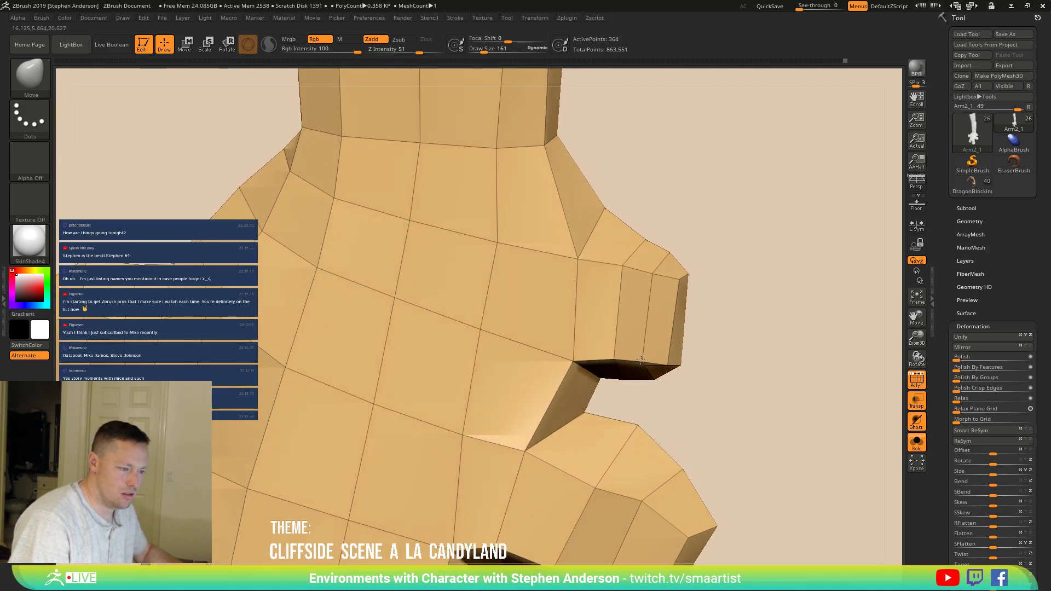
{"action": "left_click_drag", "start_coordinate": [655, 271], "coordinate": [656, 266]}
{"action": "right_click_drag", "start_coordinate": [675, 311], "coordinate": [652, 291]}
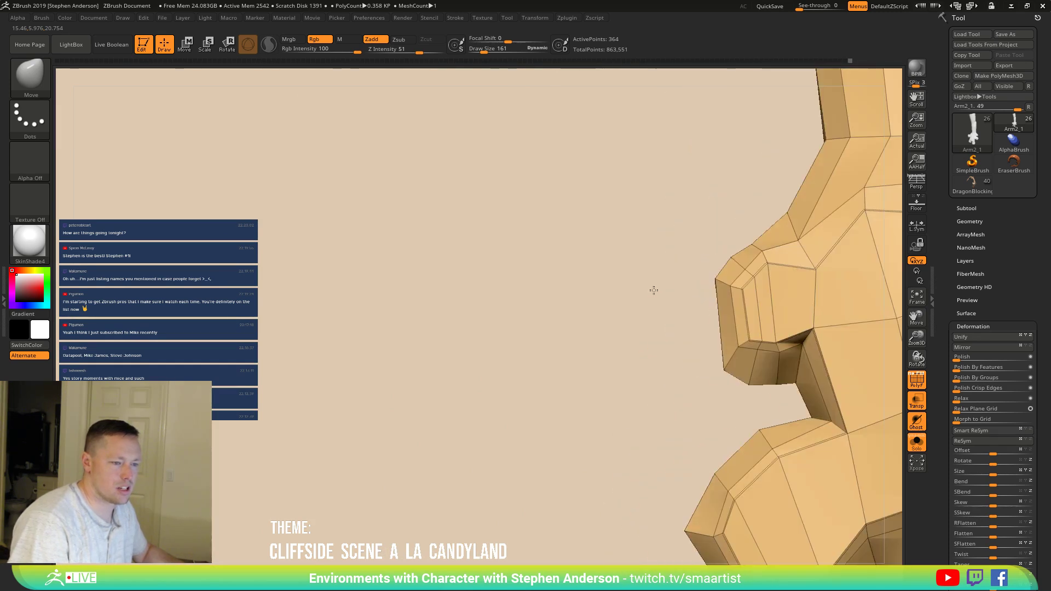
Step: Shift the short finger's inserted edge loop toward the palm on its inner side with the Move brush at draw size 102
{"action": "mouse_move", "coordinate": [747, 279]}
{"action": "right_mouse_down"}
{"action": "mouse_move", "coordinate": [717, 306]}
{"action": "mouse_move", "coordinate": [723, 315]}
{"action": "mouse_move", "coordinate": [524, 294]}
{"action": "right_mouse_up"}
{"action": "left_click_drag", "start_coordinate": [525, 294], "coordinate": [517, 289]}
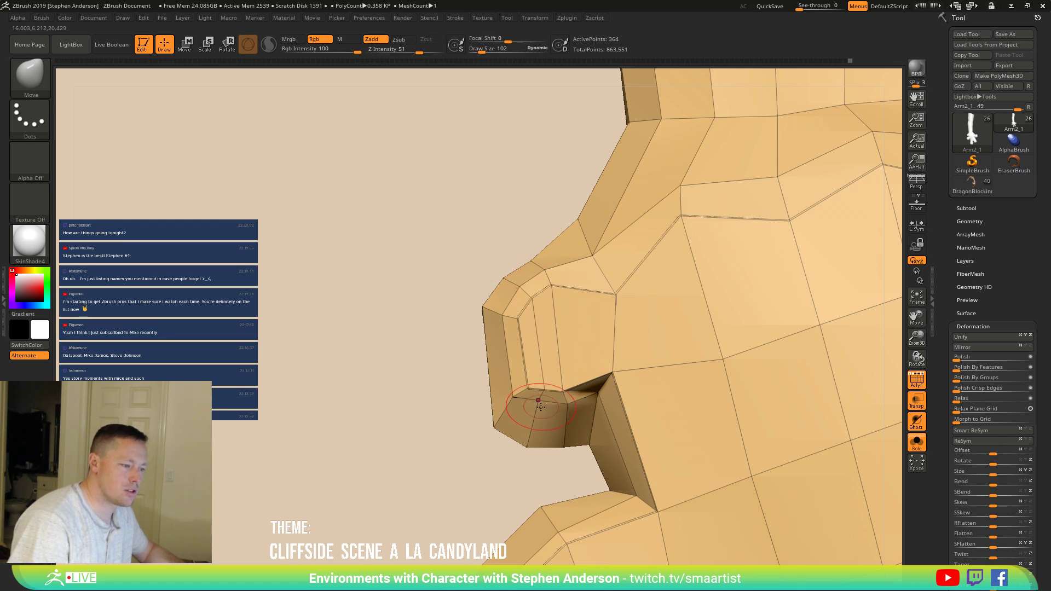
{"action": "mouse_move", "coordinate": [544, 392]}
{"action": "left_mouse_down"}
{"action": "mouse_move", "coordinate": [546, 401]}
{"action": "mouse_move", "coordinate": [589, 384]}
{"action": "left_mouse_up"}
{"action": "mouse_move", "coordinate": [560, 286]}
{"action": "left_mouse_down"}
{"action": "mouse_move", "coordinate": [588, 288]}
{"action": "mouse_move", "coordinate": [572, 293]}
{"action": "left_mouse_up"}
{"action": "left_click_drag", "start_coordinate": [559, 383], "coordinate": [588, 378]}
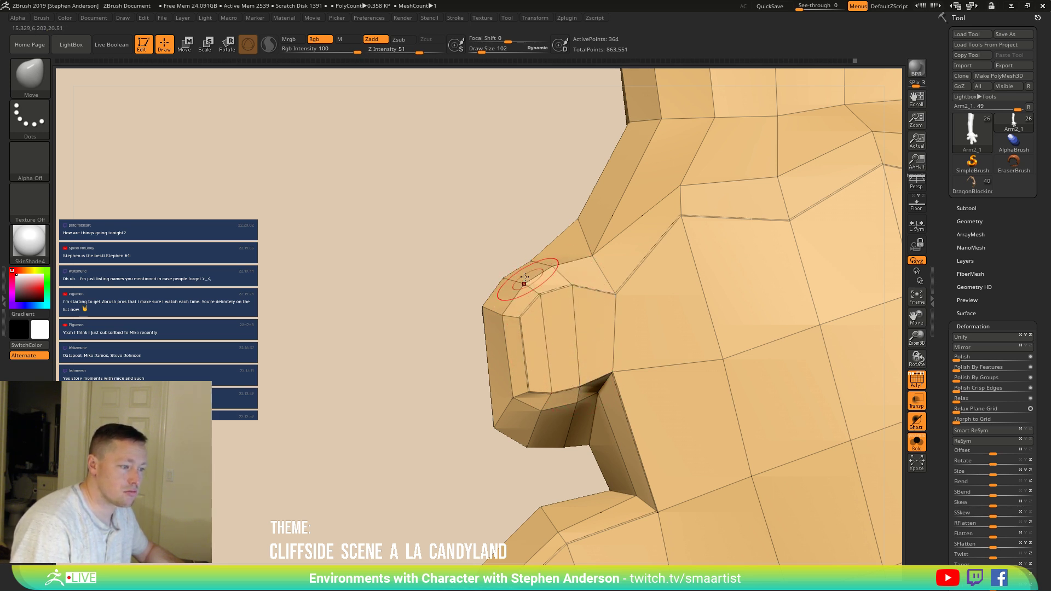
Step: Adjust the short finger's underside near its base and the adjoining loop points on the palm side with the Move brush
{"action": "mouse_move", "coordinate": [602, 274]}
{"action": "left_mouse_down"}
{"action": "mouse_move", "coordinate": [689, 270]}
{"action": "mouse_move", "coordinate": [669, 264]}
{"action": "left_mouse_up"}
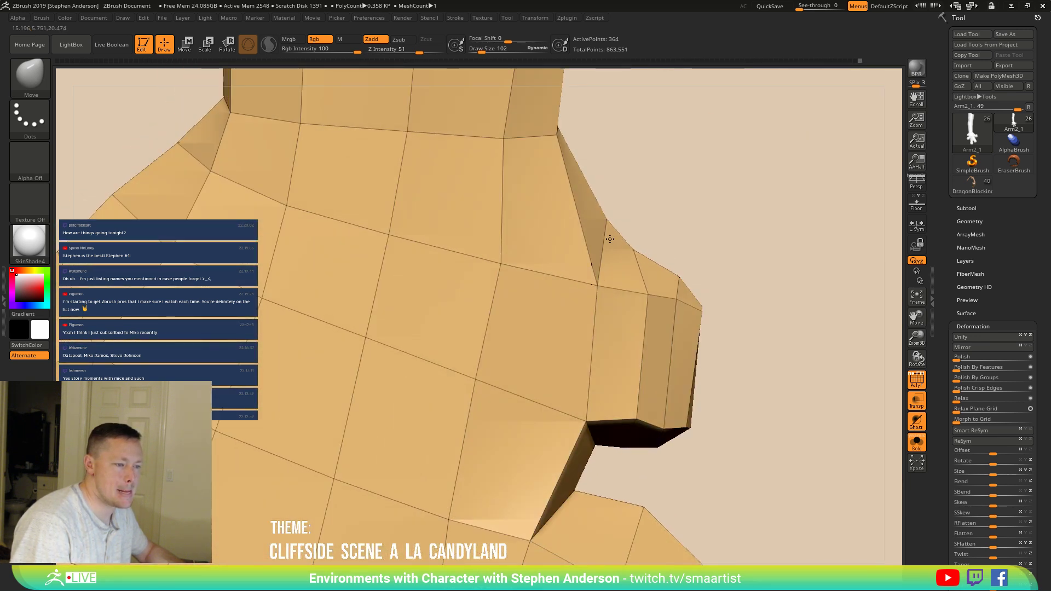
{"action": "mouse_move", "coordinate": [650, 297]}
{"action": "left_mouse_down"}
{"action": "mouse_move", "coordinate": [607, 344]}
{"action": "mouse_move", "coordinate": [622, 399]}
{"action": "left_mouse_up"}
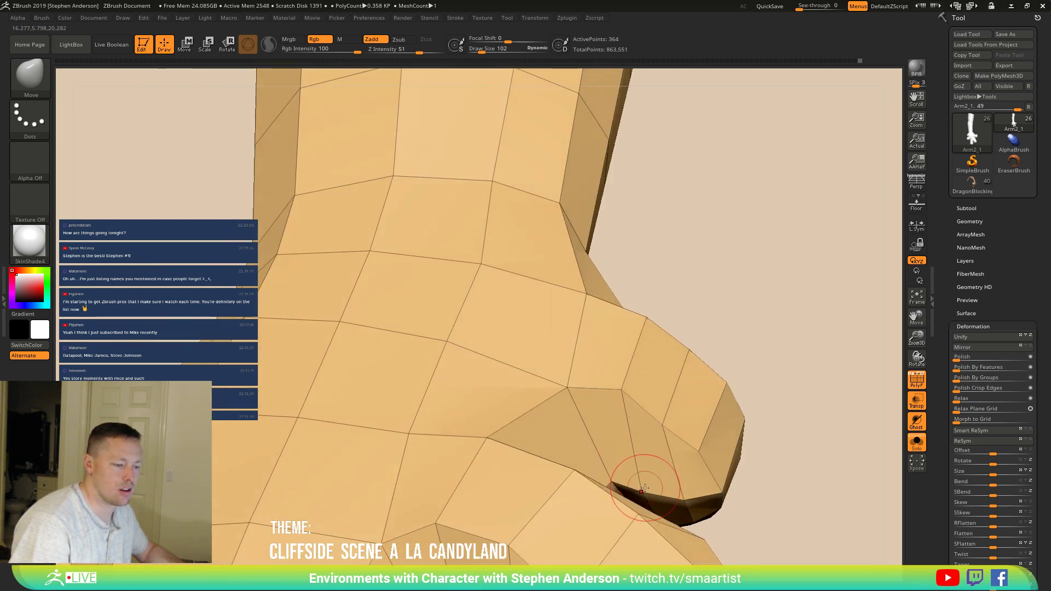
{"action": "left_click_drag", "start_coordinate": [622, 477], "coordinate": [500, 409]}
{"action": "right_click_drag", "start_coordinate": [500, 409], "coordinate": [493, 318]}
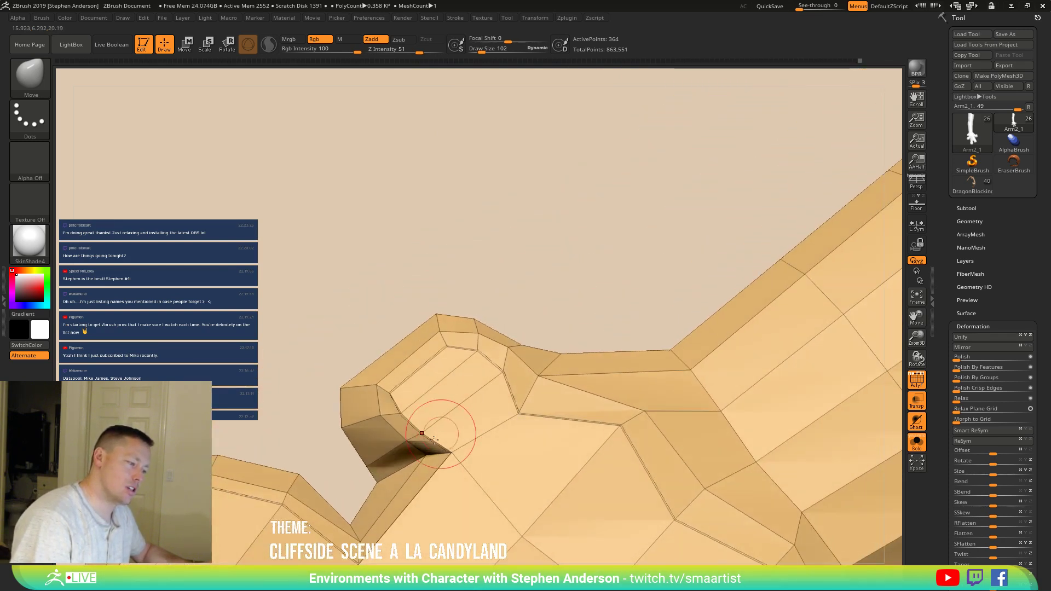
{"action": "right_click_drag", "start_coordinate": [427, 445], "coordinate": [405, 444]}
{"action": "left_click_drag", "start_coordinate": [427, 437], "coordinate": [442, 442]}
{"action": "left_click_drag", "start_coordinate": [487, 388], "coordinate": [493, 381]}
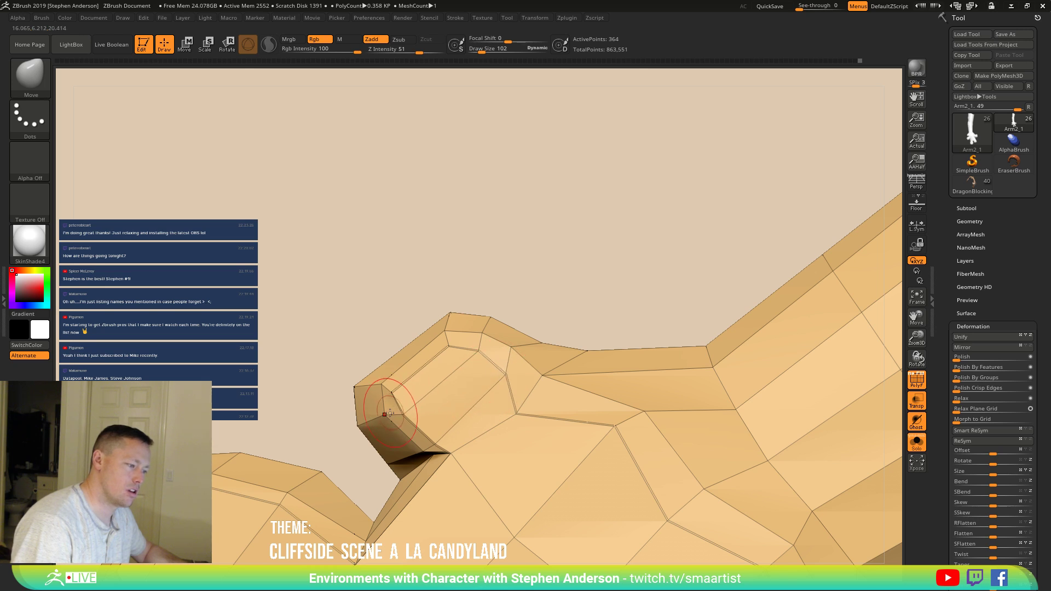
Step: Reshape the tip and side edges of the smallest finger with the Move brush
{"action": "left_click_drag", "start_coordinate": [391, 412], "coordinate": [389, 395]}
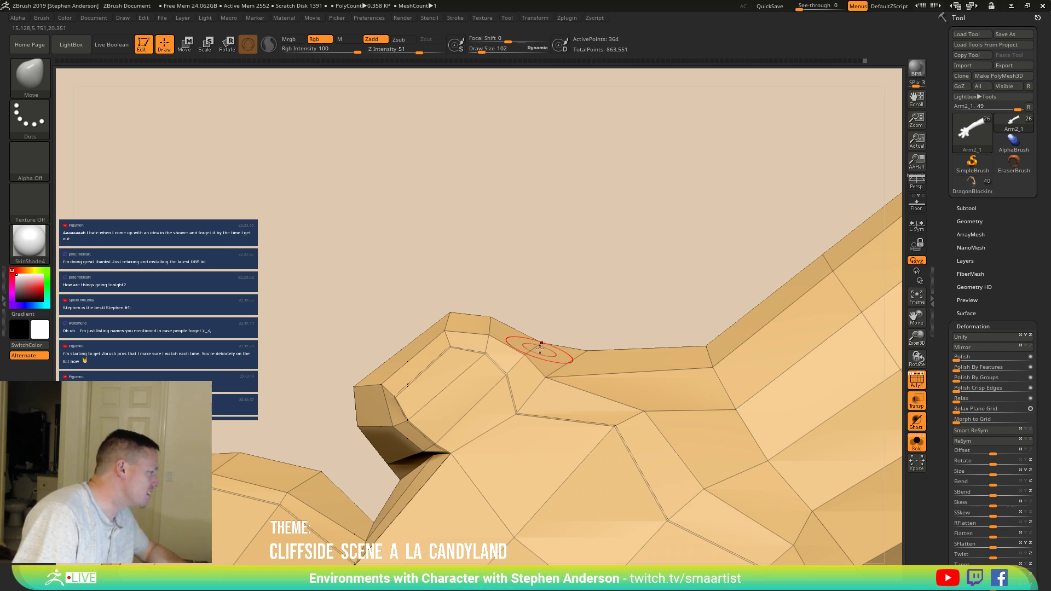
{"action": "mouse_move", "coordinate": [541, 365]}
{"action": "right_mouse_down"}
{"action": "mouse_move", "coordinate": [523, 399]}
{"action": "mouse_move", "coordinate": [503, 368]}
{"action": "mouse_move", "coordinate": [498, 393]}
{"action": "mouse_move", "coordinate": [437, 394]}
{"action": "right_mouse_up"}
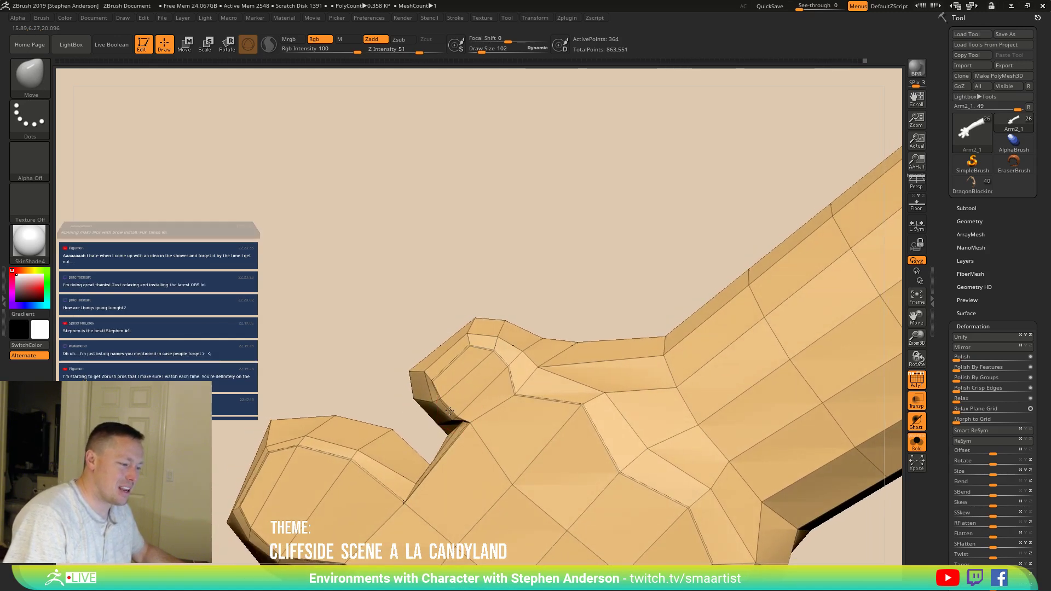
{"action": "right_click_drag", "start_coordinate": [452, 359], "coordinate": [438, 385]}
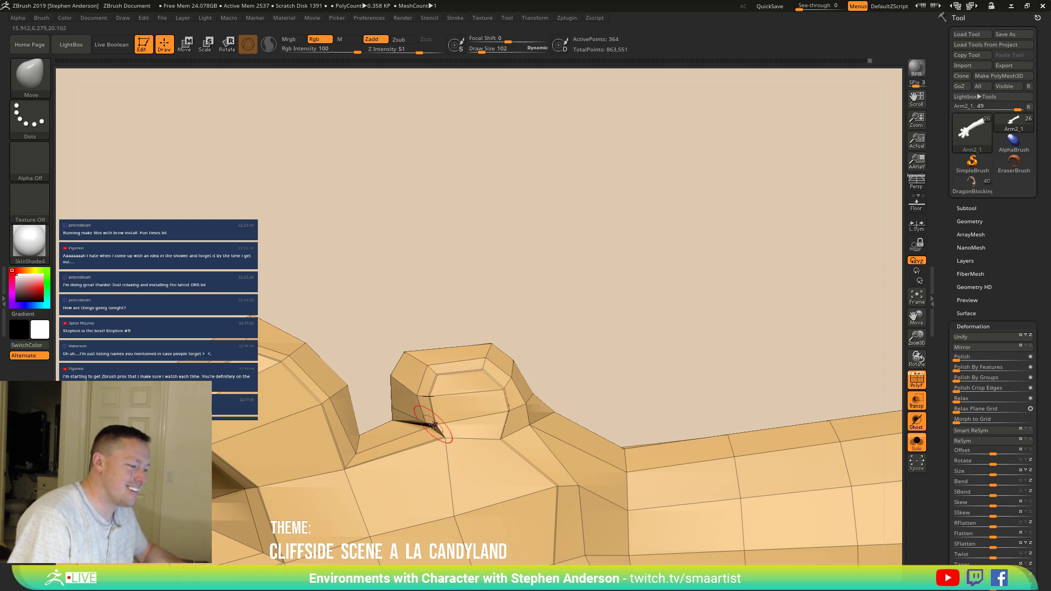
{"action": "mouse_move", "coordinate": [430, 418]}
{"action": "right_mouse_down"}
{"action": "mouse_move", "coordinate": [463, 445]}
{"action": "mouse_move", "coordinate": [414, 427]}
{"action": "right_mouse_up"}
Step: Set the draw size to 48 and refine the mesh around the base of the smallest finger
{"action": "key", "text": "s"}
{"action": "left_click_drag", "start_coordinate": [424, 422], "coordinate": [419, 422]}
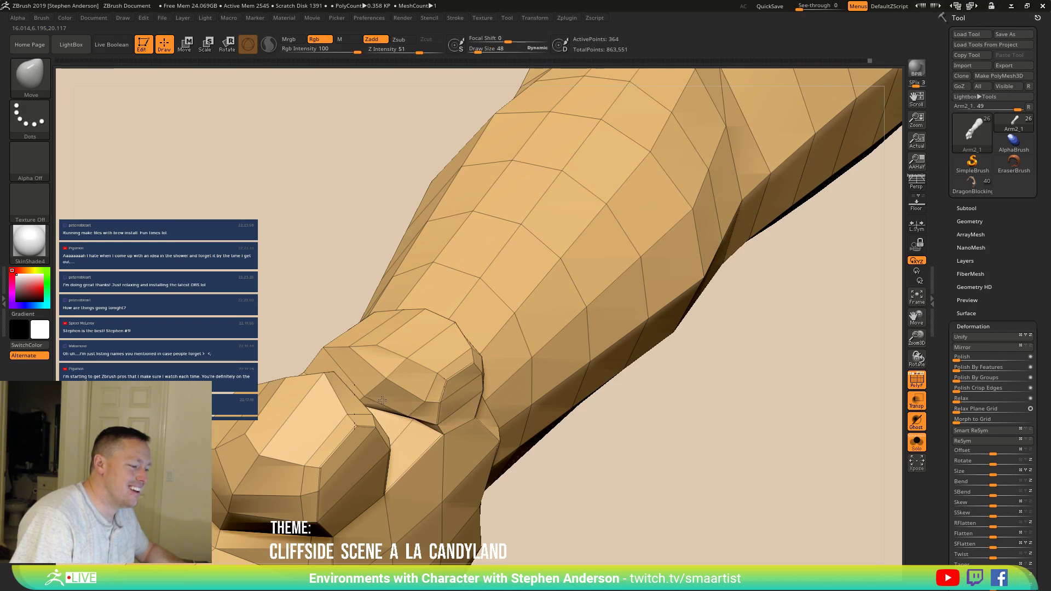
{"action": "mouse_move", "coordinate": [424, 360]}
{"action": "right_mouse_down"}
{"action": "mouse_move", "coordinate": [469, 358]}
{"action": "mouse_move", "coordinate": [321, 450]}
{"action": "mouse_move", "coordinate": [345, 441]}
{"action": "mouse_move", "coordinate": [383, 388]}
{"action": "right_mouse_up"}
{"action": "key", "text": "ctrl"}
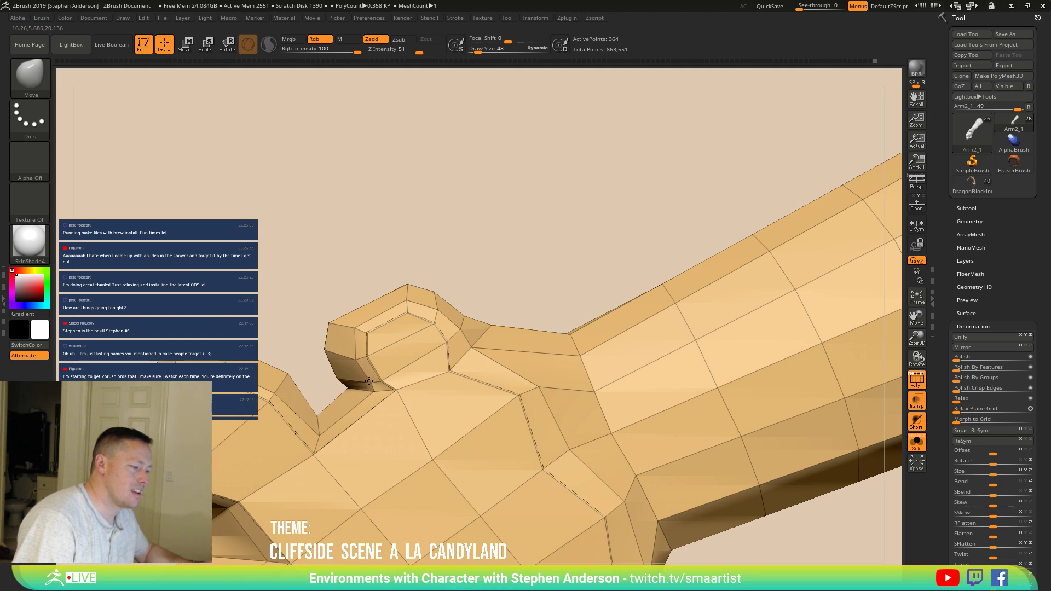
{"action": "right_click_drag", "start_coordinate": [380, 371], "coordinate": [420, 347]}
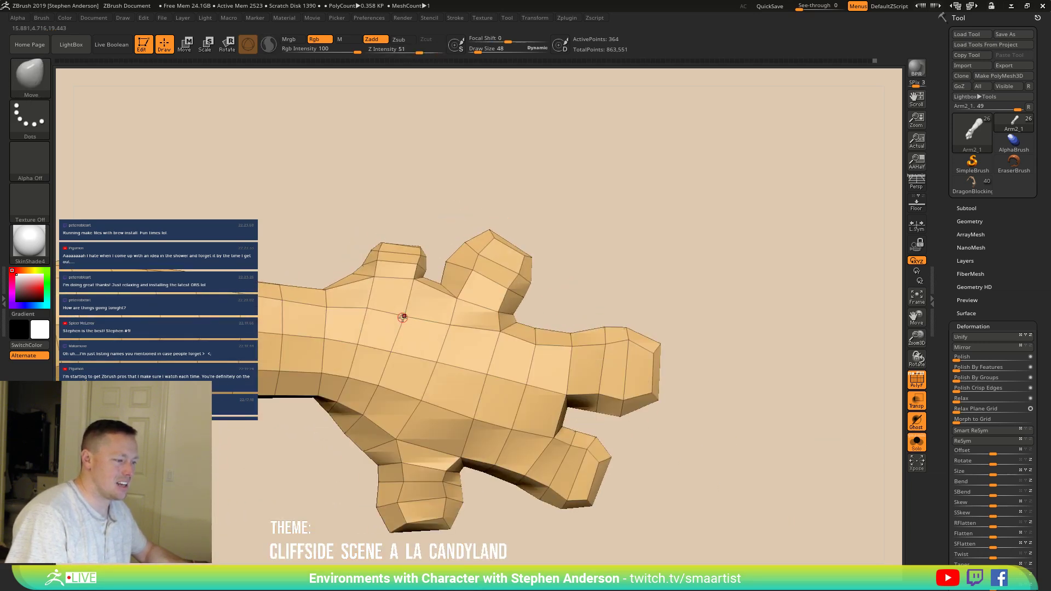
{"action": "right_click_drag", "start_coordinate": [405, 312], "coordinate": [370, 309]}
{"action": "right_click_drag", "start_coordinate": [391, 353], "coordinate": [456, 370]}
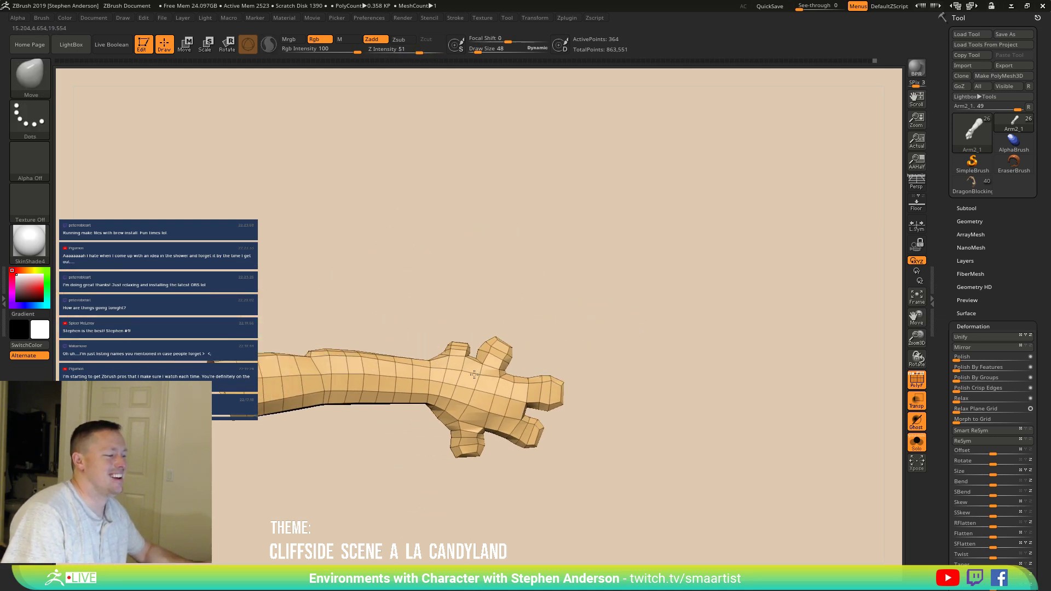
{"action": "right_click_drag", "start_coordinate": [442, 309], "coordinate": [461, 403]}
{"action": "right_click_drag", "start_coordinate": [463, 475], "coordinate": [476, 438]}
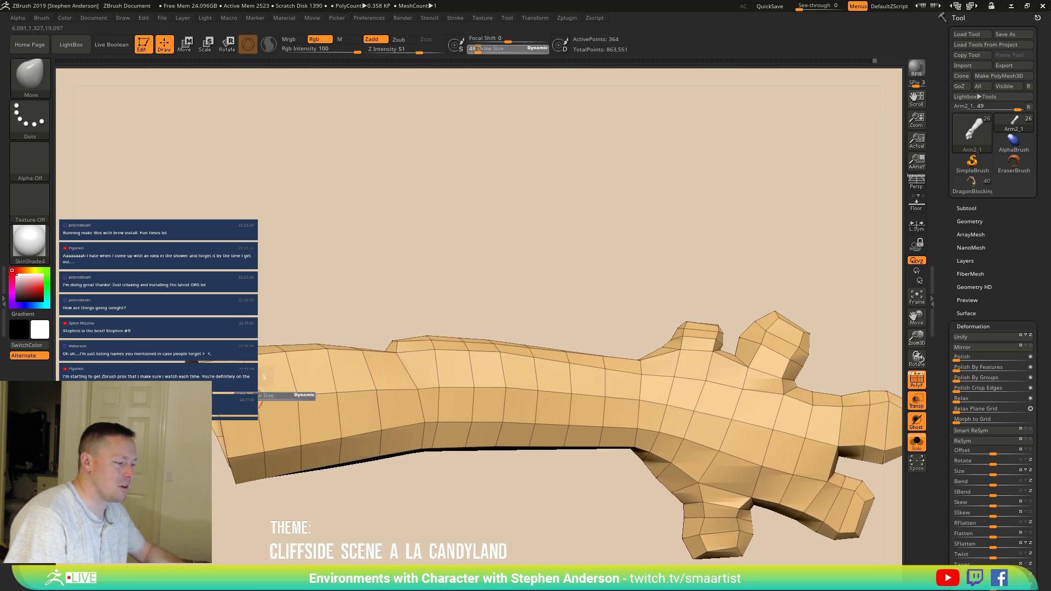
Step: Set the draw size to 565 and reshape the forearm's overall contour with the Move brush
{"action": "type", "text": "565"}
{"action": "key", "text": "Return"}
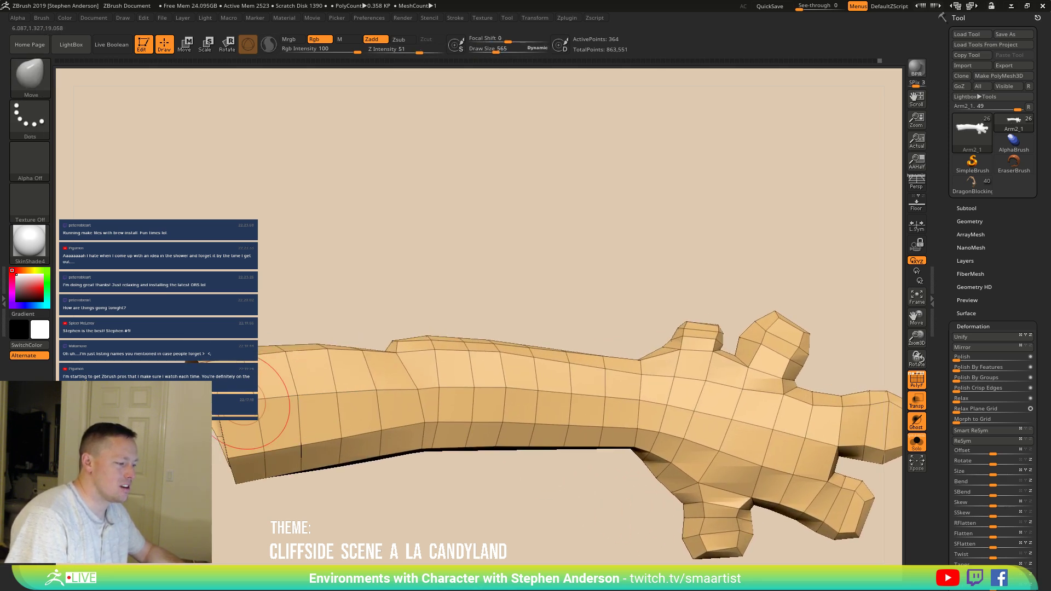
{"action": "mouse_move", "coordinate": [277, 376]}
{"action": "right_mouse_down"}
{"action": "mouse_move", "coordinate": [323, 340]}
{"action": "mouse_move", "coordinate": [315, 361]}
{"action": "right_mouse_up"}
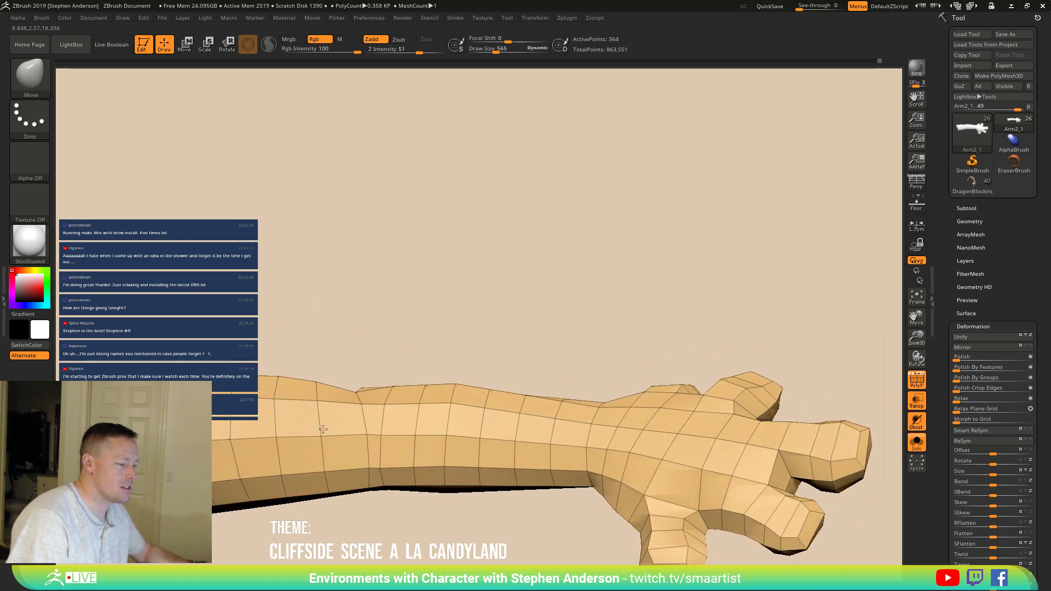
{"action": "right_click_drag", "start_coordinate": [323, 429], "coordinate": [333, 371], "text": "alt"}
{"action": "right_click_drag", "start_coordinate": [332, 365], "coordinate": [332, 356]}
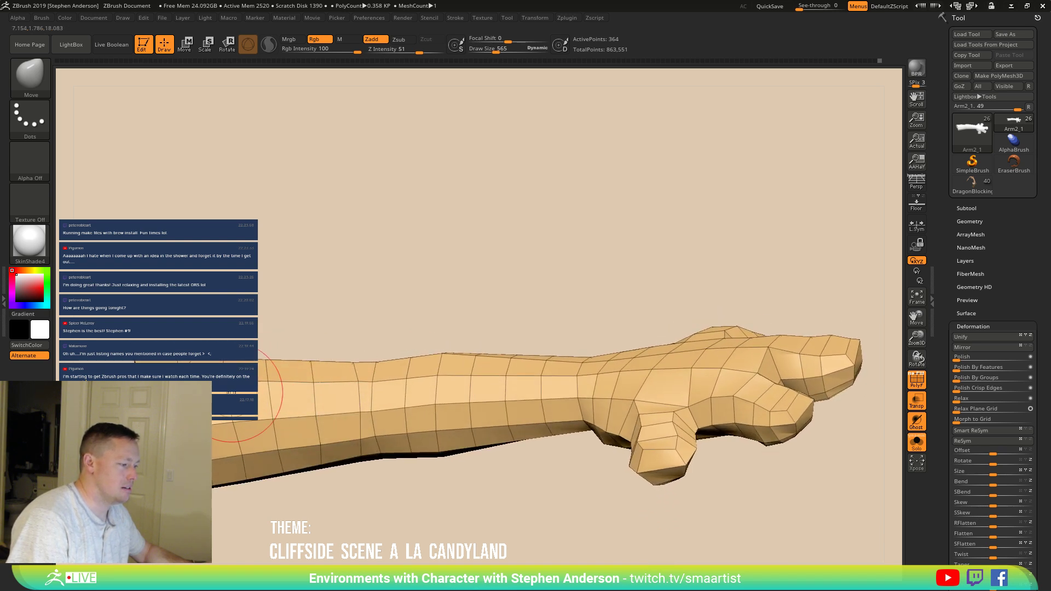
{"action": "mouse_move", "coordinate": [272, 426]}
{"action": "right_mouse_down"}
{"action": "mouse_move", "coordinate": [442, 358]}
{"action": "mouse_move", "coordinate": [280, 358]}
{"action": "right_mouse_up"}
Step: Set the draw size to 382 and refine the forearm's contour from the thumb side, the palm side and the little-finger side
{"action": "key", "text": "s"}
{"action": "left_click_drag", "start_coordinate": [283, 360], "coordinate": [279, 359]}
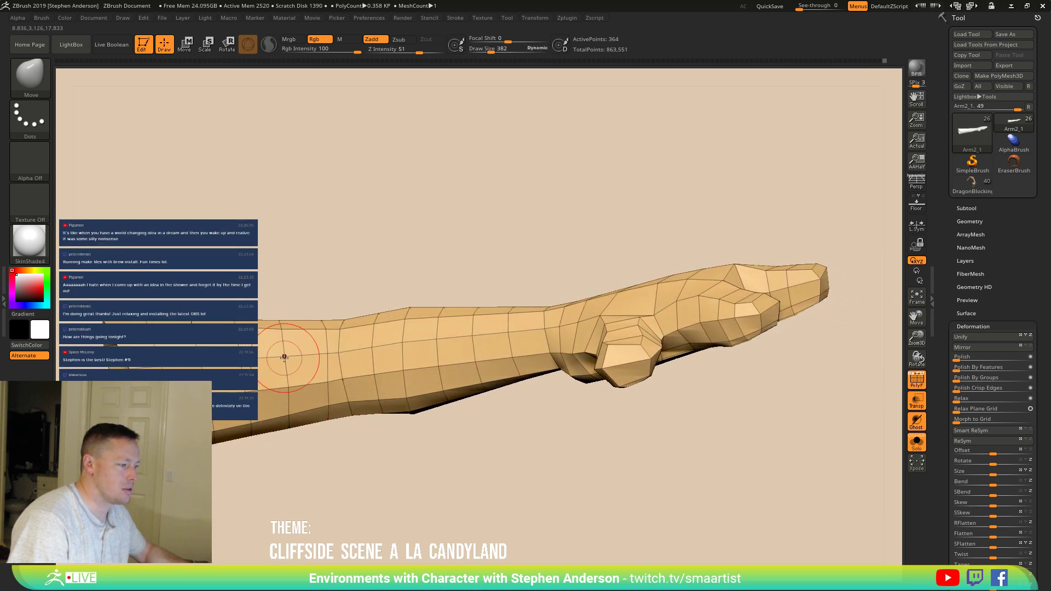
{"action": "mouse_move", "coordinate": [293, 341]}
{"action": "right_mouse_down"}
{"action": "mouse_move", "coordinate": [350, 323]}
{"action": "mouse_move", "coordinate": [349, 311]}
{"action": "mouse_move", "coordinate": [337, 398]}
{"action": "right_mouse_up"}
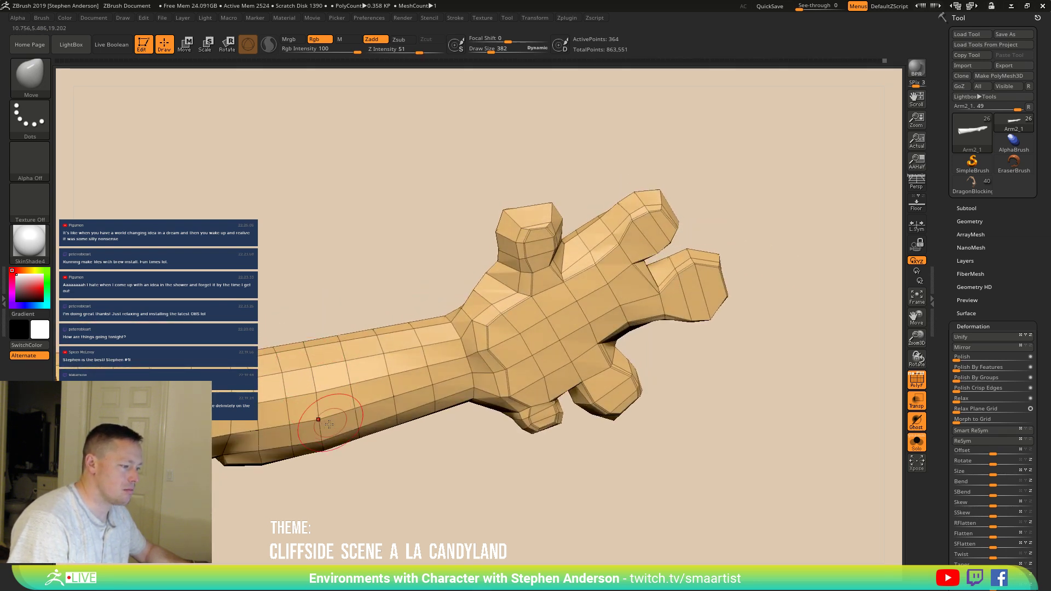
{"action": "mouse_move", "coordinate": [347, 401]}
{"action": "right_mouse_down"}
{"action": "mouse_move", "coordinate": [322, 364]}
{"action": "mouse_move", "coordinate": [280, 401]}
{"action": "right_mouse_up"}
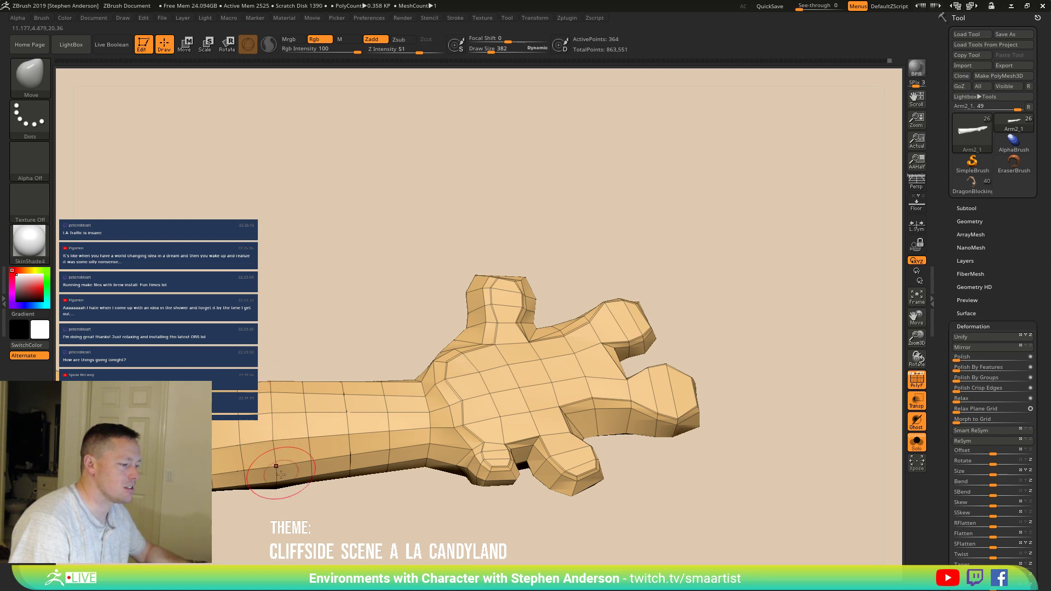
{"action": "right_click_drag", "start_coordinate": [279, 473], "coordinate": [320, 432]}
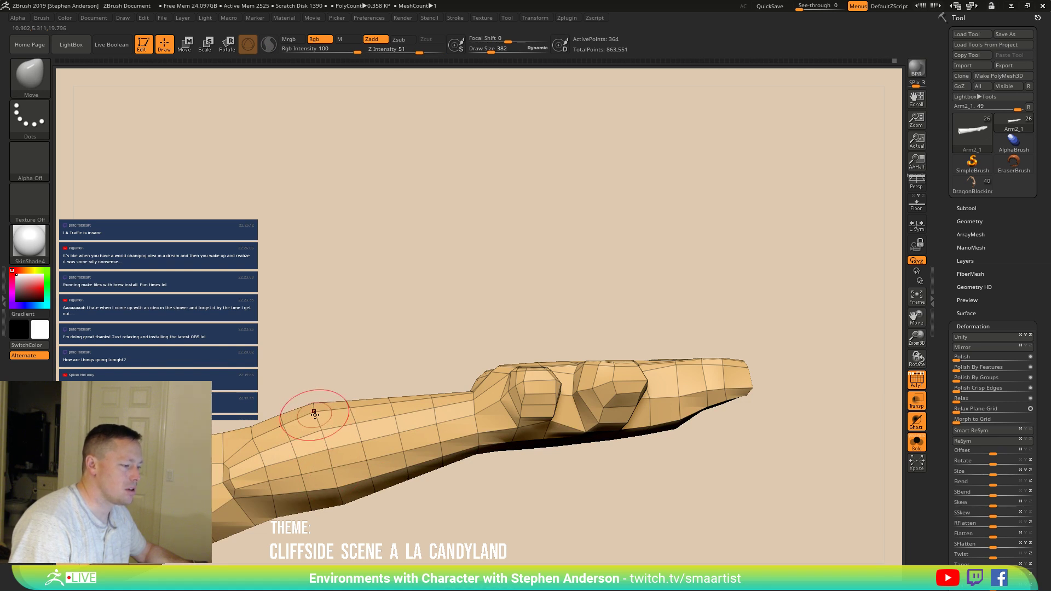
{"action": "right_click_drag", "start_coordinate": [318, 416], "coordinate": [347, 371]}
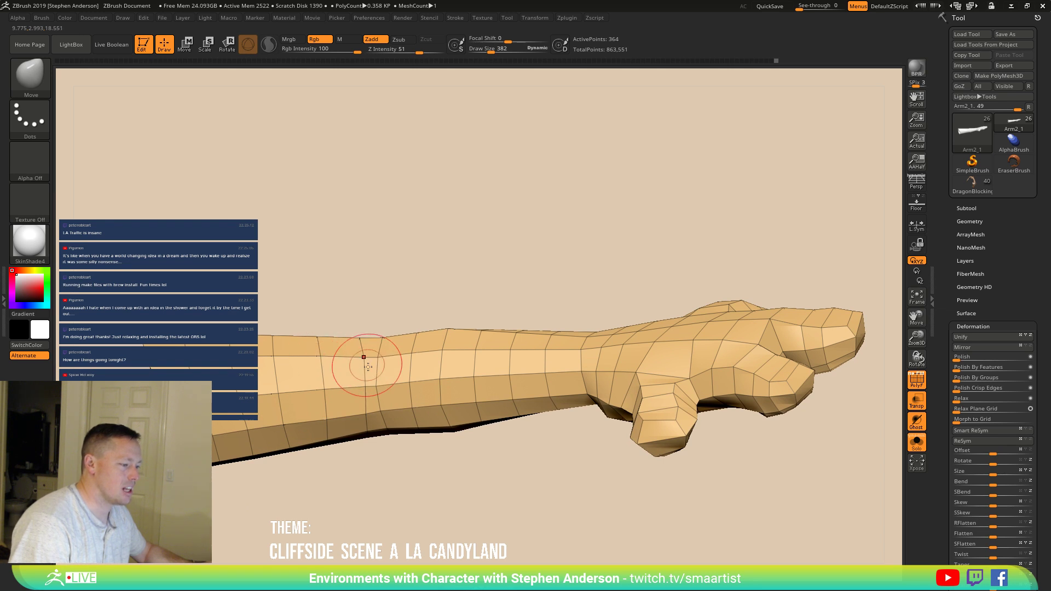
{"action": "right_click_drag", "start_coordinate": [364, 361], "coordinate": [372, 393]}
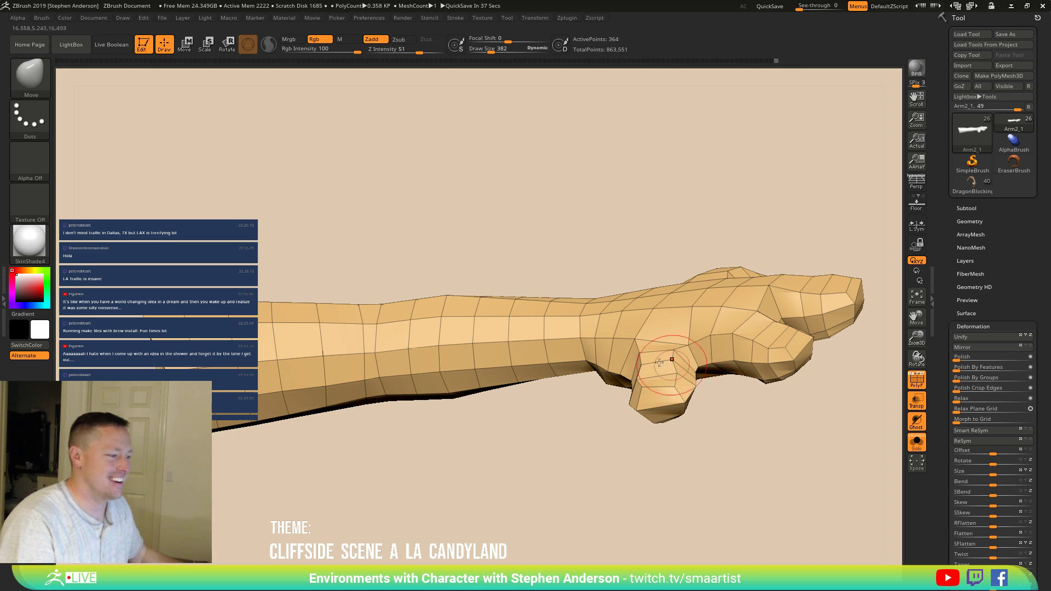
Step: Set the draw size to 424 and adjust the forearm's profile between the elbow and the wrist
{"action": "right_click_drag", "start_coordinate": [509, 313], "coordinate": [525, 302]}
{"action": "key", "text": "s"}
{"action": "left_click_drag", "start_coordinate": [488, 305], "coordinate": [495, 304]}
{"action": "left_click_drag", "start_coordinate": [417, 301], "coordinate": [414, 299]}
{"action": "right_click_drag", "start_coordinate": [443, 371], "coordinate": [438, 368]}
{"action": "key", "text": "s"}
{"action": "left_click_drag", "start_coordinate": [454, 371], "coordinate": [445, 371]}
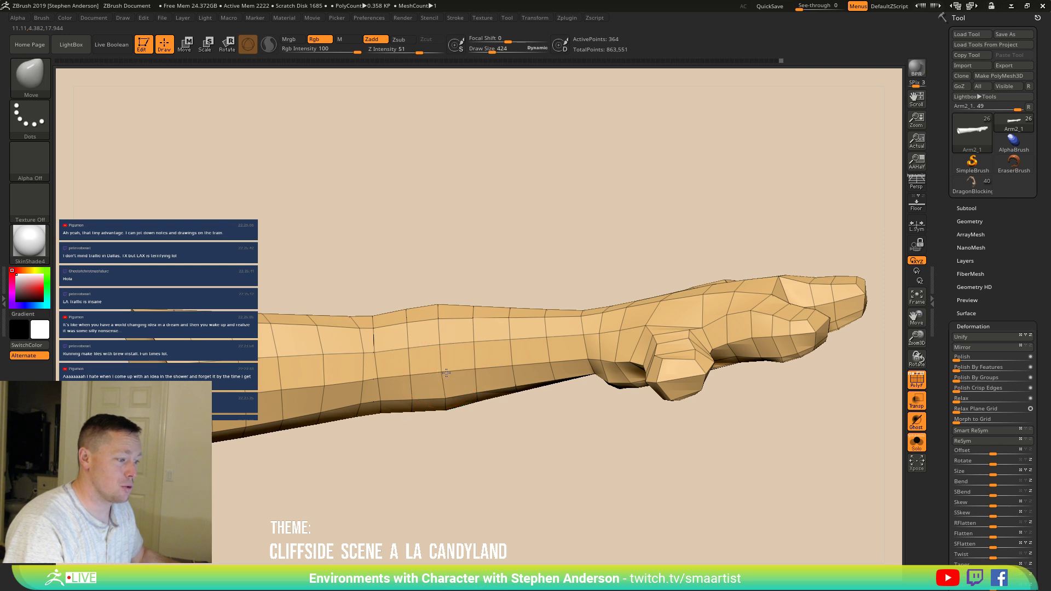
{"action": "right_click_drag", "start_coordinate": [479, 371], "coordinate": [365, 384]}
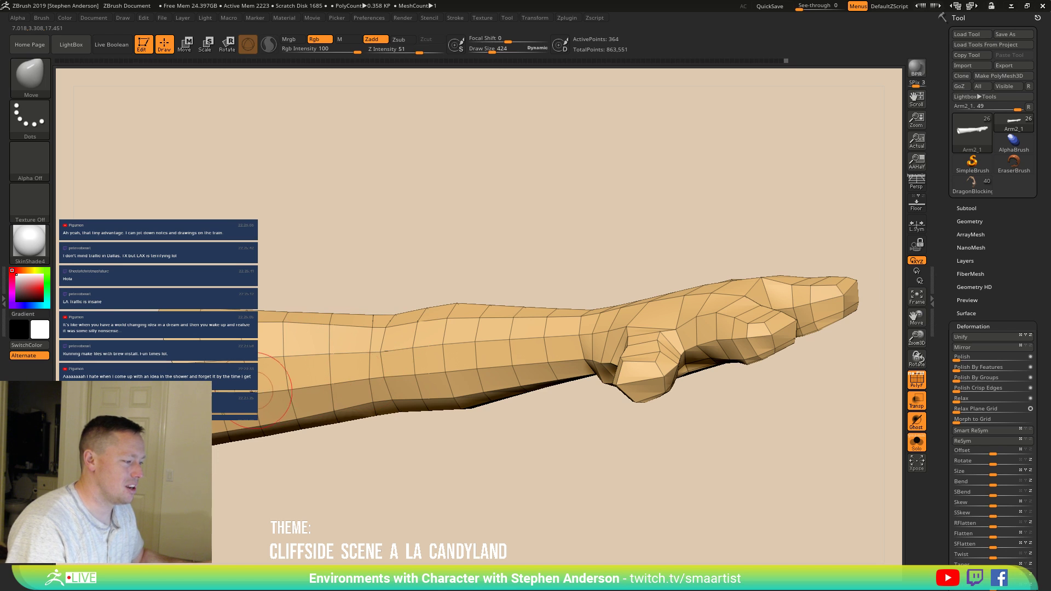
{"action": "right_click_drag", "start_coordinate": [614, 307], "coordinate": [575, 300]}
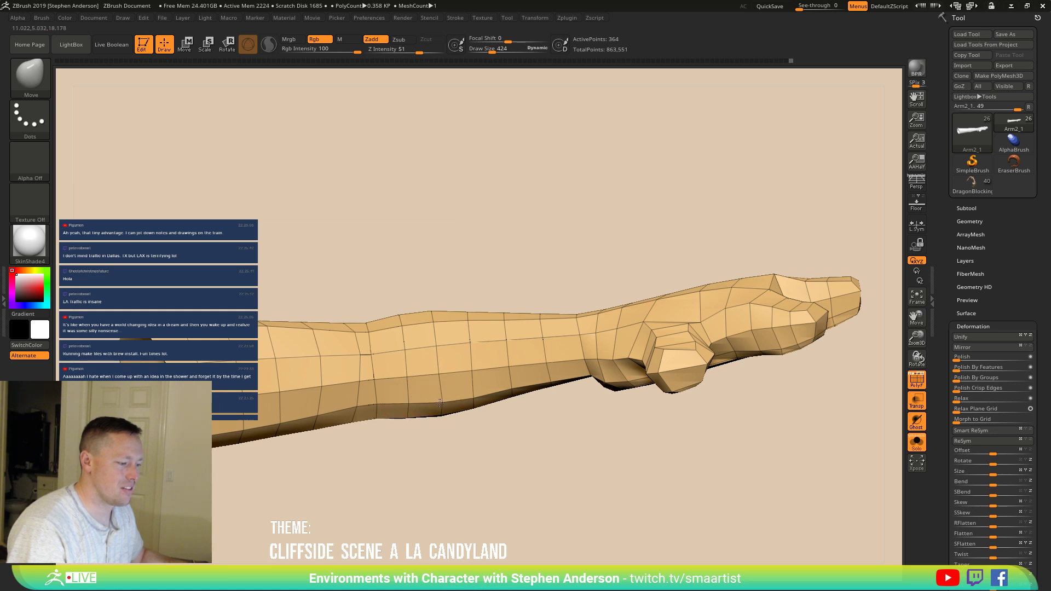
Step: Refine the underside of the forearm near the elbow with the Move brush
{"action": "mouse_move", "coordinate": [443, 403]}
{"action": "right_mouse_down"}
{"action": "mouse_move", "coordinate": [487, 326]}
{"action": "mouse_move", "coordinate": [429, 301]}
{"action": "right_mouse_up"}
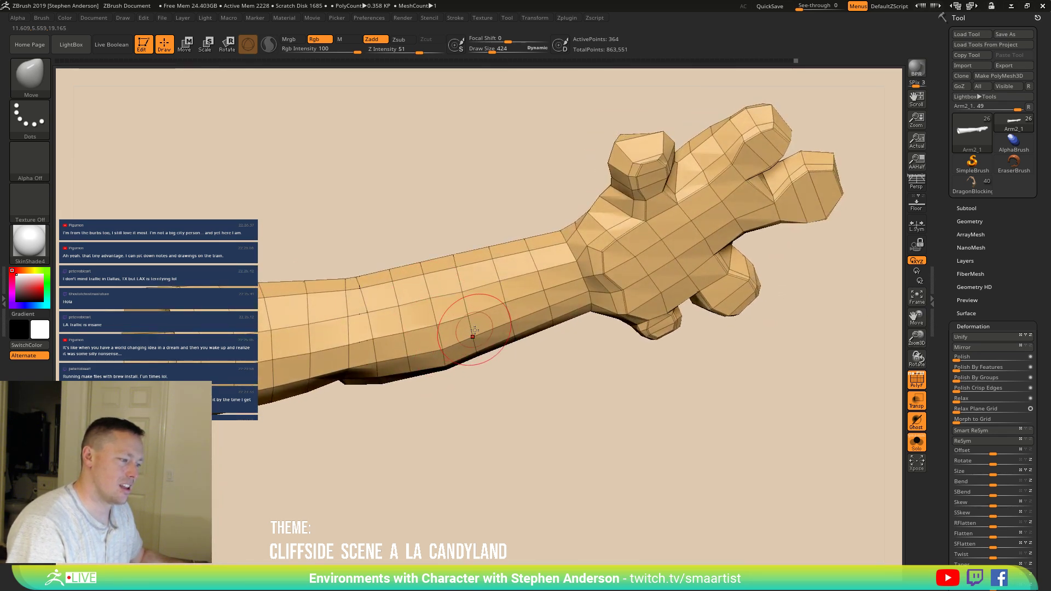
{"action": "mouse_move", "coordinate": [464, 293]}
{"action": "right_mouse_down"}
{"action": "mouse_move", "coordinate": [499, 281]}
{"action": "mouse_move", "coordinate": [483, 271]}
{"action": "mouse_move", "coordinate": [502, 298]}
{"action": "right_mouse_up"}
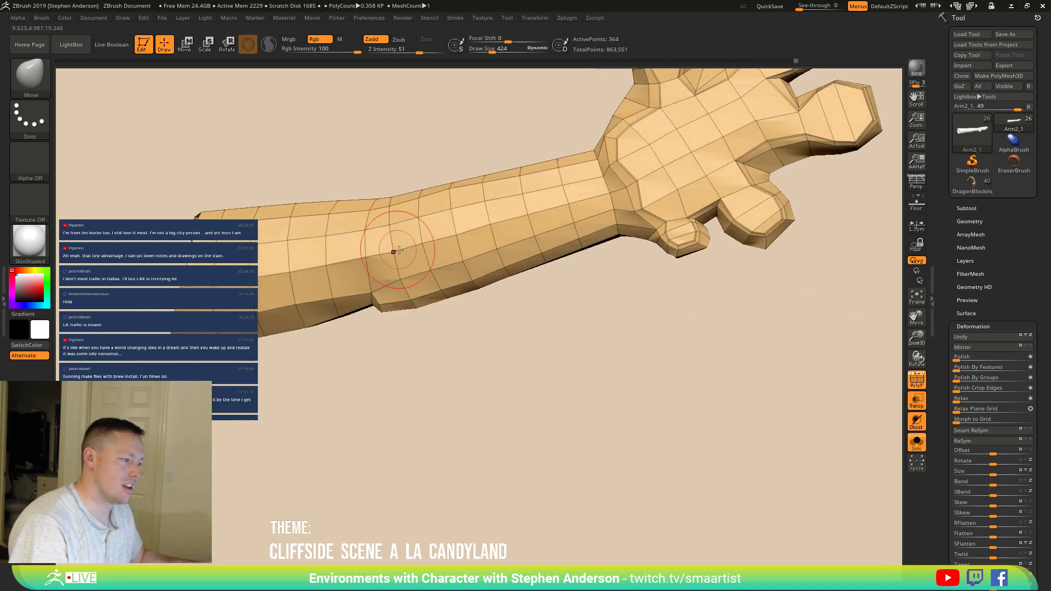
{"action": "mouse_move", "coordinate": [396, 245]}
{"action": "right_mouse_down"}
{"action": "mouse_move", "coordinate": [422, 234]}
{"action": "mouse_move", "coordinate": [447, 257]}
{"action": "mouse_move", "coordinate": [399, 260]}
{"action": "right_mouse_up"}
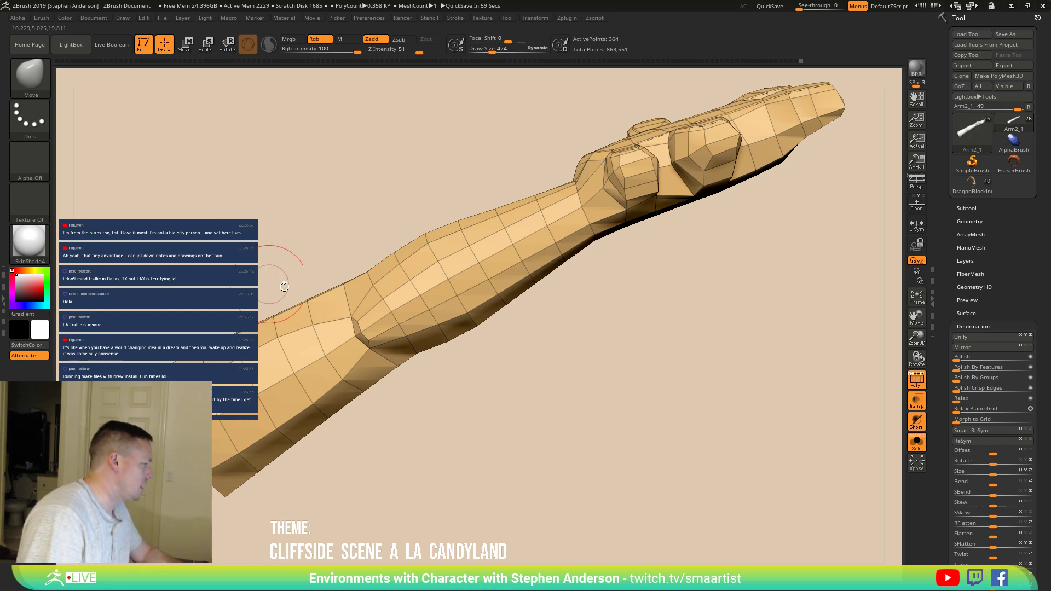
{"action": "right_click_drag", "start_coordinate": [481, 326], "coordinate": [447, 345]}
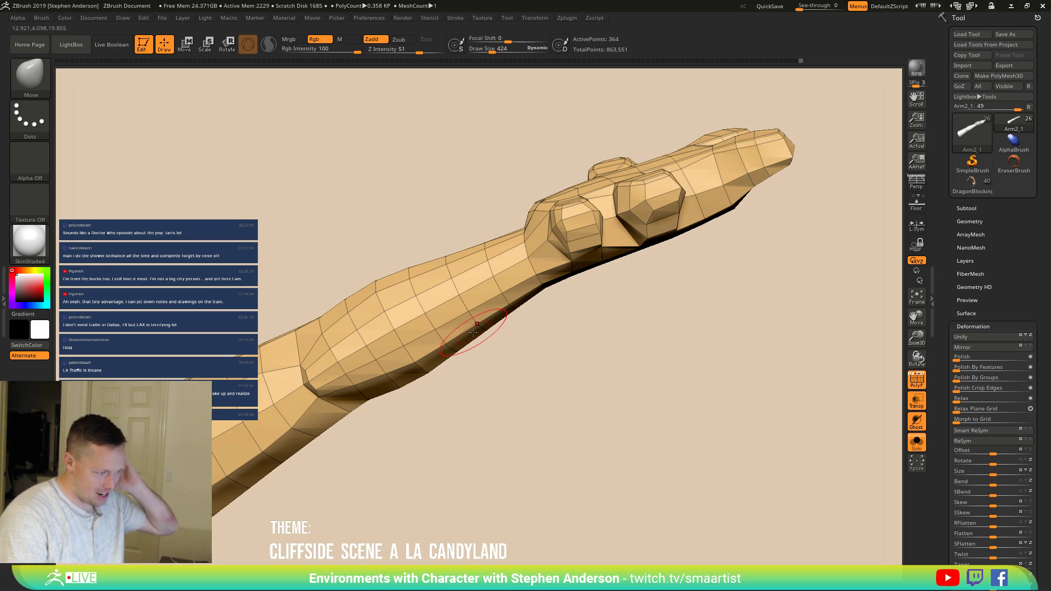
{"action": "left_click_drag", "start_coordinate": [554, 319], "coordinate": [509, 264]}
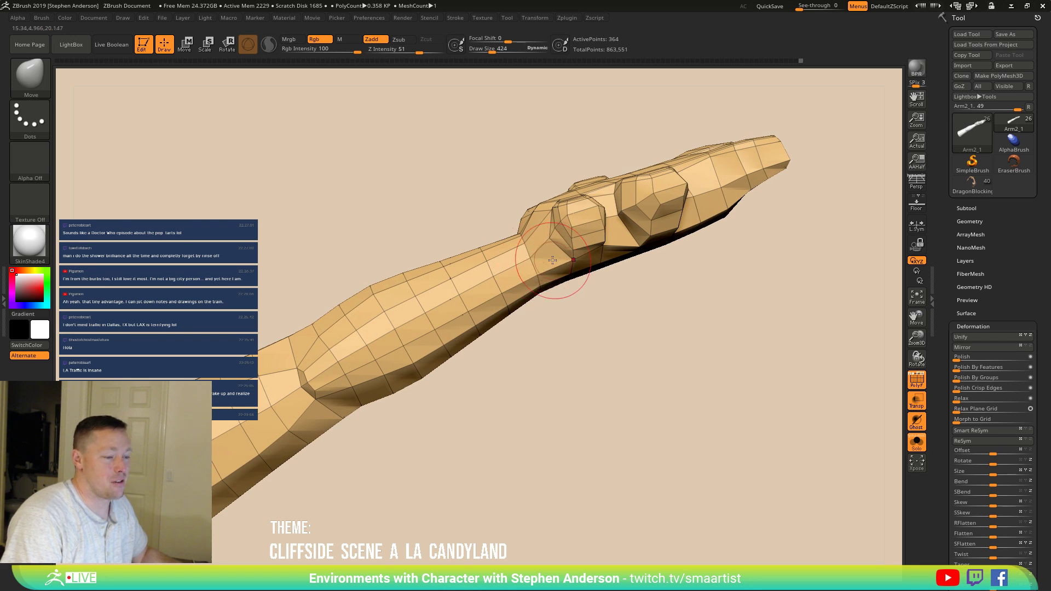
{"action": "left_click_drag", "start_coordinate": [736, 244], "coordinate": [718, 237]}
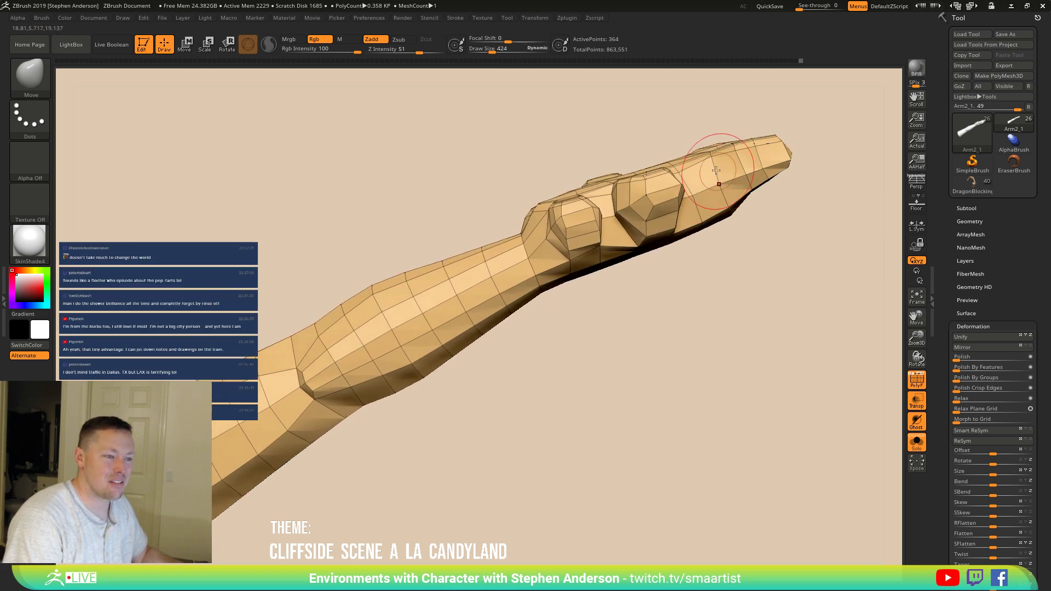
Step: Set the draw size to 189 and adjust the shape of the palm and finger bases
{"action": "mouse_move", "coordinate": [713, 148]}
{"action": "right_mouse_down"}
{"action": "mouse_move", "coordinate": [721, 215]}
{"action": "mouse_move", "coordinate": [691, 241]}
{"action": "mouse_move", "coordinate": [652, 197]}
{"action": "mouse_move", "coordinate": [660, 241]}
{"action": "mouse_move", "coordinate": [687, 274]}
{"action": "mouse_move", "coordinate": [691, 247]}
{"action": "right_mouse_up"}
{"action": "key", "text": "s"}
{"action": "left_click_drag", "start_coordinate": [702, 247], "coordinate": [695, 248]}
{"action": "mouse_move", "coordinate": [678, 247]}
{"action": "right_mouse_down"}
{"action": "mouse_move", "coordinate": [687, 262]}
{"action": "mouse_move", "coordinate": [740, 236]}
{"action": "mouse_move", "coordinate": [751, 257]}
{"action": "mouse_move", "coordinate": [772, 222]}
{"action": "mouse_move", "coordinate": [664, 269]}
{"action": "mouse_move", "coordinate": [563, 287]}
{"action": "mouse_move", "coordinate": [606, 369]}
{"action": "mouse_move", "coordinate": [602, 344]}
{"action": "mouse_move", "coordinate": [625, 330]}
{"action": "mouse_move", "coordinate": [555, 322]}
{"action": "mouse_move", "coordinate": [610, 355]}
{"action": "mouse_move", "coordinate": [619, 286]}
{"action": "mouse_move", "coordinate": [607, 286]}
{"action": "mouse_move", "coordinate": [616, 377]}
{"action": "mouse_move", "coordinate": [596, 403]}
{"action": "mouse_move", "coordinate": [571, 378]}
{"action": "right_mouse_up"}
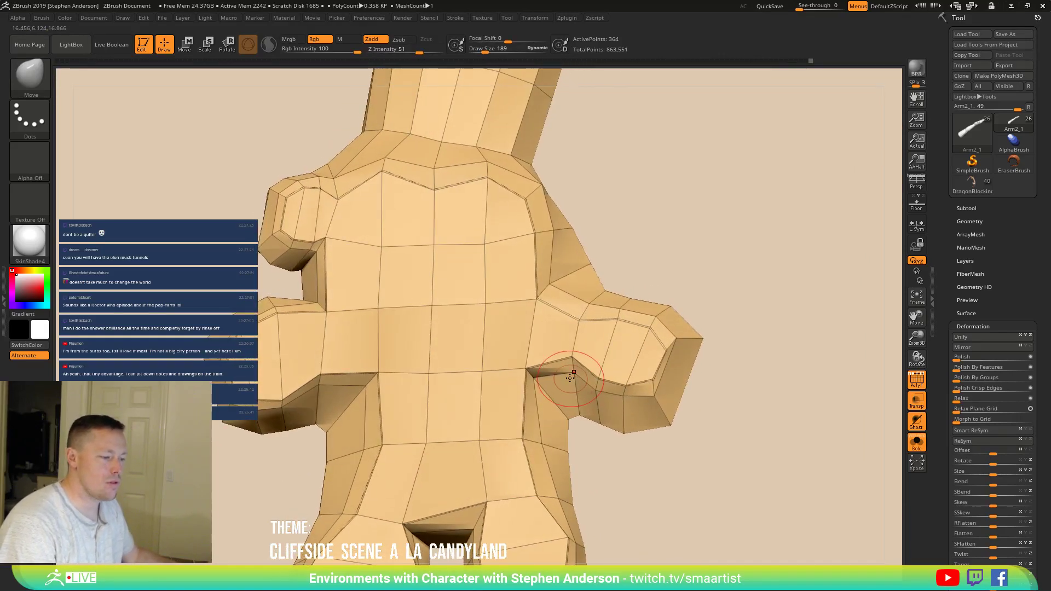
{"action": "mouse_move", "coordinate": [460, 398]}
{"action": "right_mouse_down"}
{"action": "mouse_move", "coordinate": [519, 318]}
{"action": "mouse_move", "coordinate": [521, 277]}
{"action": "mouse_move", "coordinate": [579, 252]}
{"action": "mouse_move", "coordinate": [563, 344]}
{"action": "mouse_move", "coordinate": [515, 385]}
{"action": "mouse_move", "coordinate": [489, 391]}
{"action": "mouse_move", "coordinate": [564, 305]}
{"action": "mouse_move", "coordinate": [578, 399]}
{"action": "mouse_move", "coordinate": [576, 277]}
{"action": "right_mouse_up"}
{"action": "key", "text": "shift+f"}
{"action": "mouse_move", "coordinate": [553, 327]}
{"action": "right_mouse_down"}
{"action": "mouse_move", "coordinate": [536, 318]}
{"action": "mouse_move", "coordinate": [530, 406]}
{"action": "mouse_move", "coordinate": [504, 359]}
{"action": "mouse_move", "coordinate": [528, 374]}
{"action": "mouse_move", "coordinate": [596, 324]}
{"action": "mouse_move", "coordinate": [598, 292]}
{"action": "mouse_move", "coordinate": [612, 301]}
{"action": "right_mouse_up"}
{"action": "key", "text": "shift+f"}
Step: With ZModeler, mark the nail faces on the back of all five fingertips and inset them
{"action": "key", "text": "b"}
{"action": "key", "text": "z"}
{"action": "key", "text": "m"}
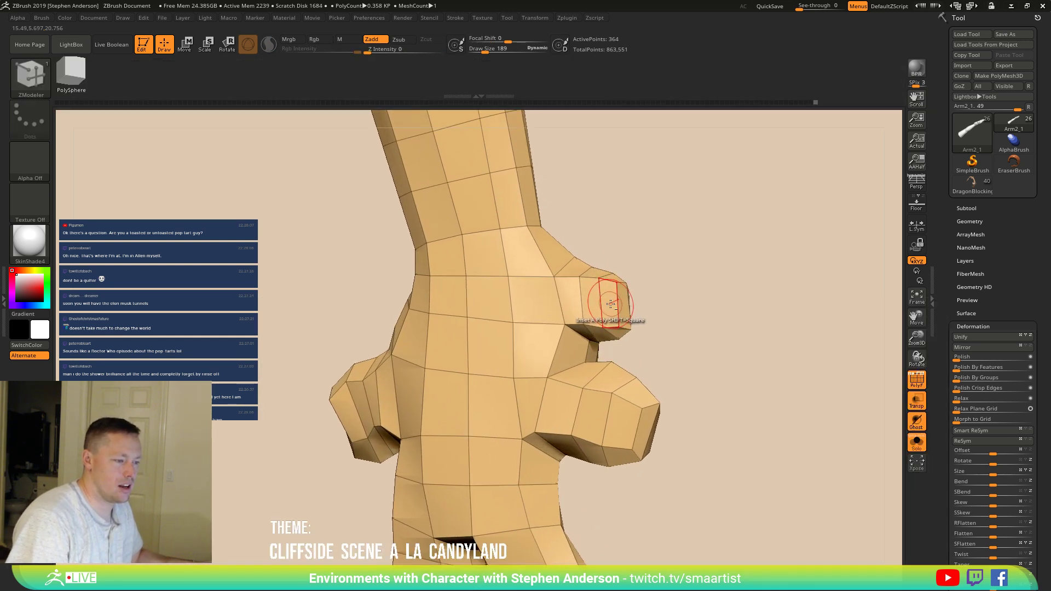
{"action": "left_click", "coordinate": [611, 304]}
{"action": "left_click", "coordinate": [601, 423]}
{"action": "right_click_drag", "start_coordinate": [601, 423], "coordinate": [552, 466]}
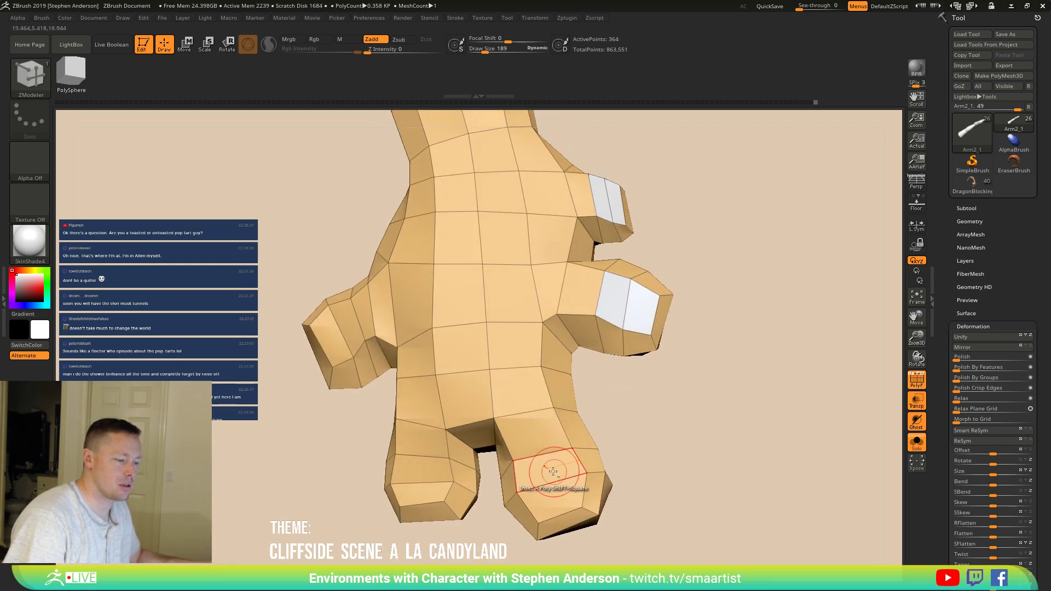
{"action": "left_click", "coordinate": [554, 472]}
{"action": "left_click", "coordinate": [418, 485]}
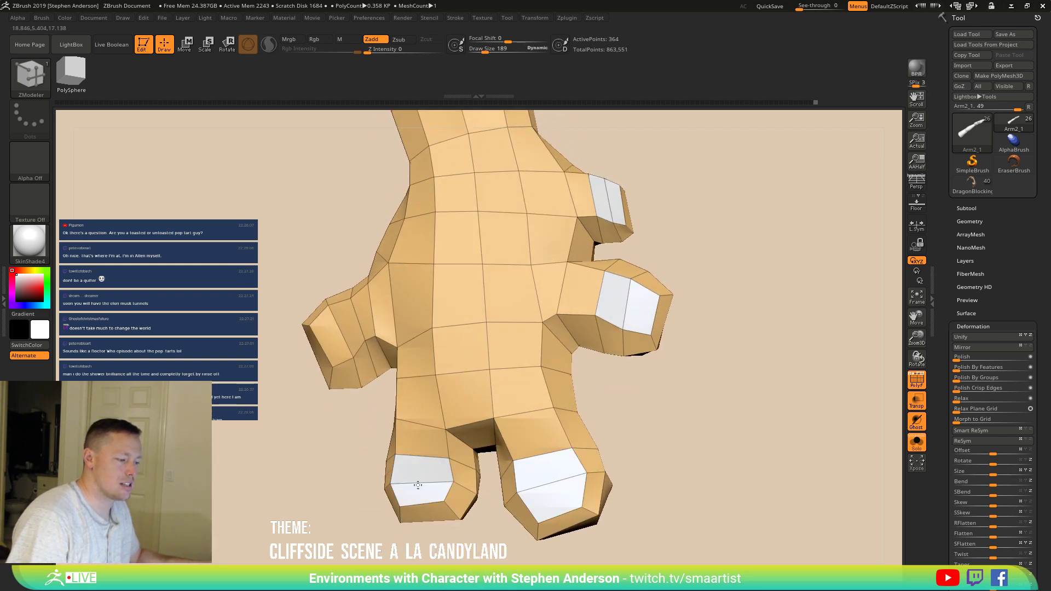
{"action": "left_click", "coordinate": [335, 327]}
{"action": "right_click_drag", "start_coordinate": [369, 347], "coordinate": [335, 378]}
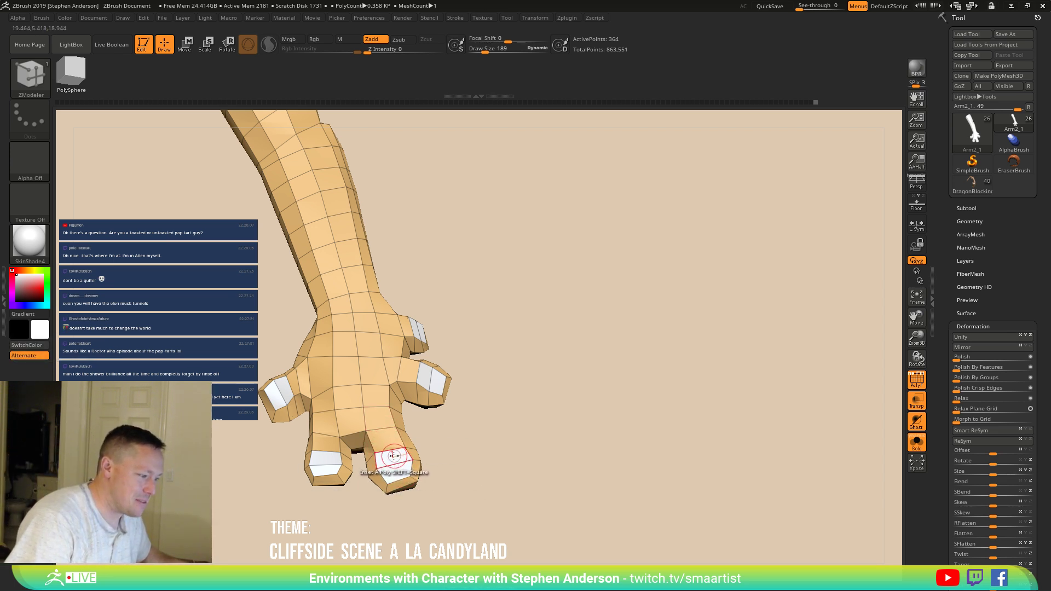
{"action": "left_click_drag", "start_coordinate": [394, 456], "coordinate": [427, 465]}
{"action": "mouse_move", "coordinate": [458, 429]}
{"action": "left_mouse_down"}
{"action": "mouse_move", "coordinate": [448, 436]}
{"action": "mouse_move", "coordinate": [470, 400]}
{"action": "mouse_move", "coordinate": [485, 399]}
{"action": "left_mouse_up"}
Step: Mask the whole arm except the inset nail faces and their surrounding edges
{"action": "key", "text": "ctrl"}
{"action": "mouse_move", "coordinate": [408, 449]}
{"action": "left_mouse_down"}
{"action": "mouse_move", "coordinate": [469, 486]}
{"action": "mouse_move", "coordinate": [547, 375]}
{"action": "mouse_move", "coordinate": [528, 427]}
{"action": "mouse_move", "coordinate": [514, 398]}
{"action": "mouse_move", "coordinate": [564, 414]}
{"action": "mouse_move", "coordinate": [541, 428]}
{"action": "left_mouse_up"}
{"action": "key", "text": "w"}
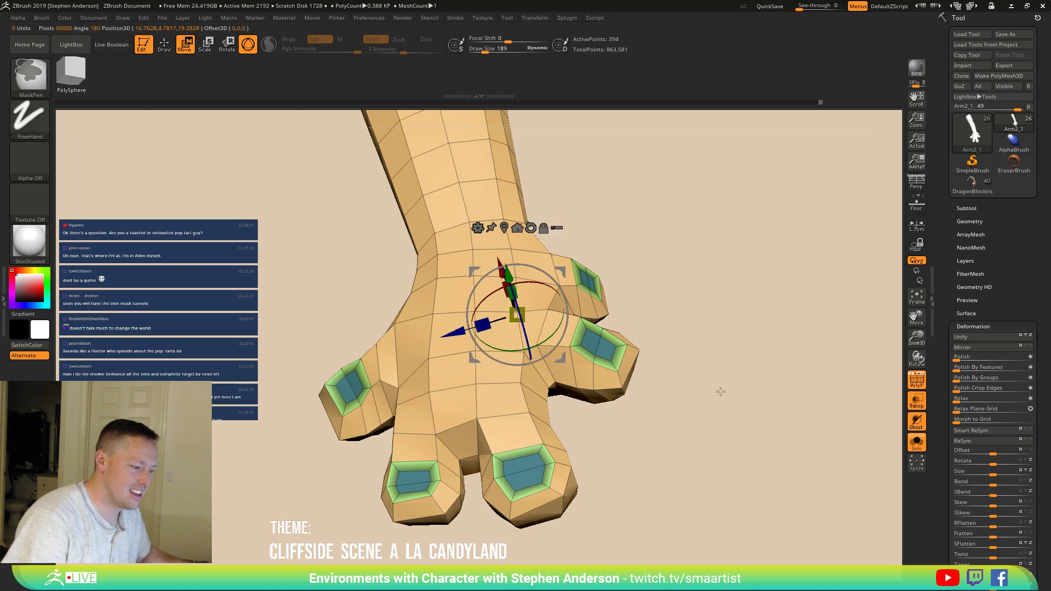
{"action": "key", "text": "q"}
{"action": "left_click", "coordinate": [601, 475], "text": "ctrl"}
{"action": "mouse_move", "coordinate": [601, 475]}
{"action": "right_mouse_down", "text": "ctrl"}
{"action": "mouse_move", "coordinate": [514, 459]}
{"action": "mouse_move", "coordinate": [547, 410]}
{"action": "right_mouse_up", "text": "ctrl"}
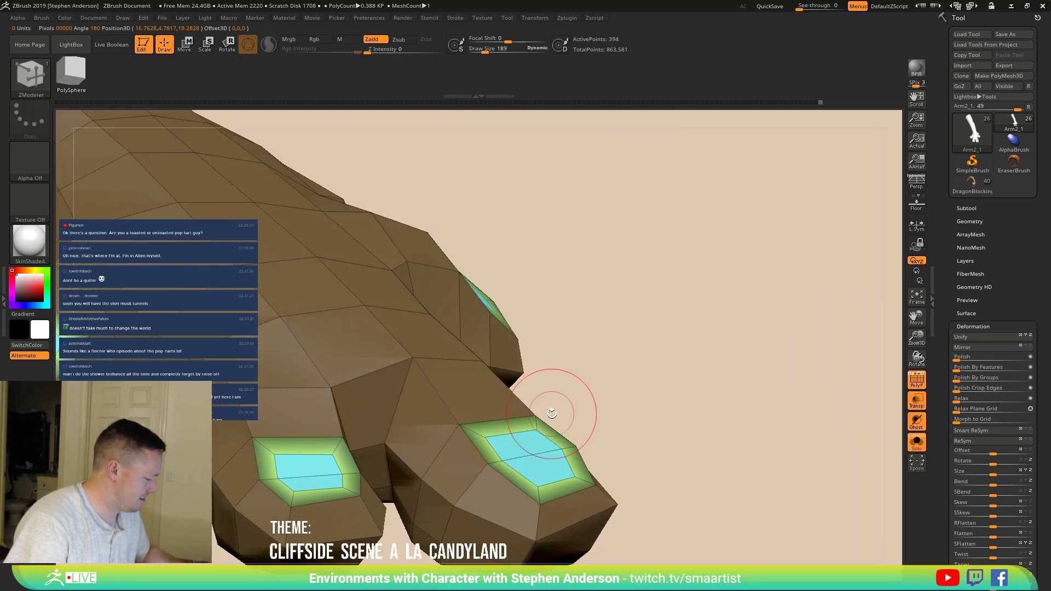
Step: Switch to the Move brush and reshape the inset nail outlines on the two front fingers
{"action": "key", "text": "b"}
{"action": "key", "text": "m"}
{"action": "key", "text": "v"}
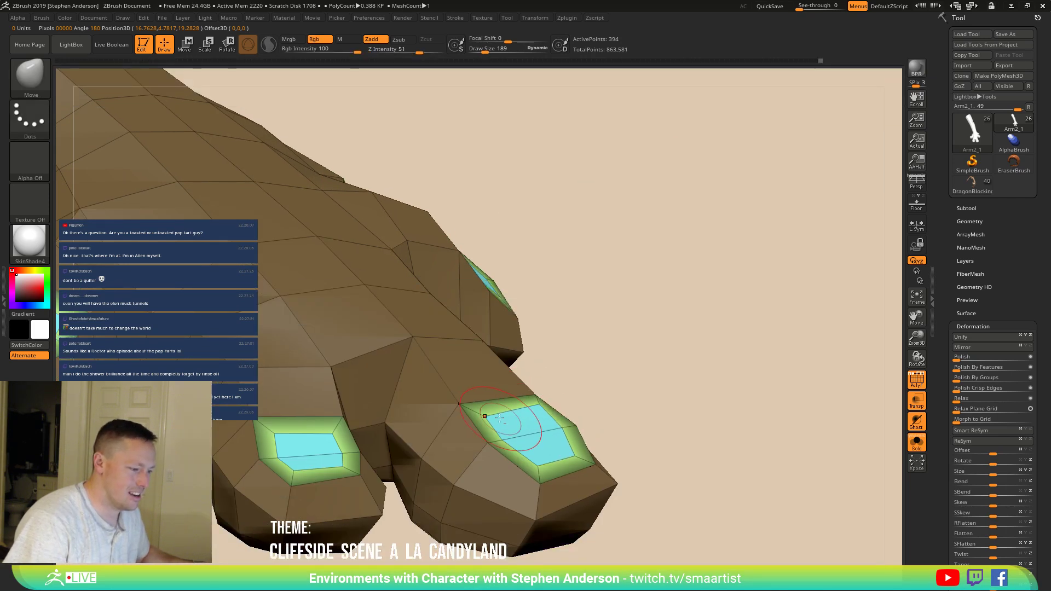
{"action": "mouse_move", "coordinate": [508, 419]}
{"action": "right_mouse_down"}
{"action": "mouse_move", "coordinate": [548, 405]}
{"action": "mouse_move", "coordinate": [560, 424]}
{"action": "right_mouse_up"}
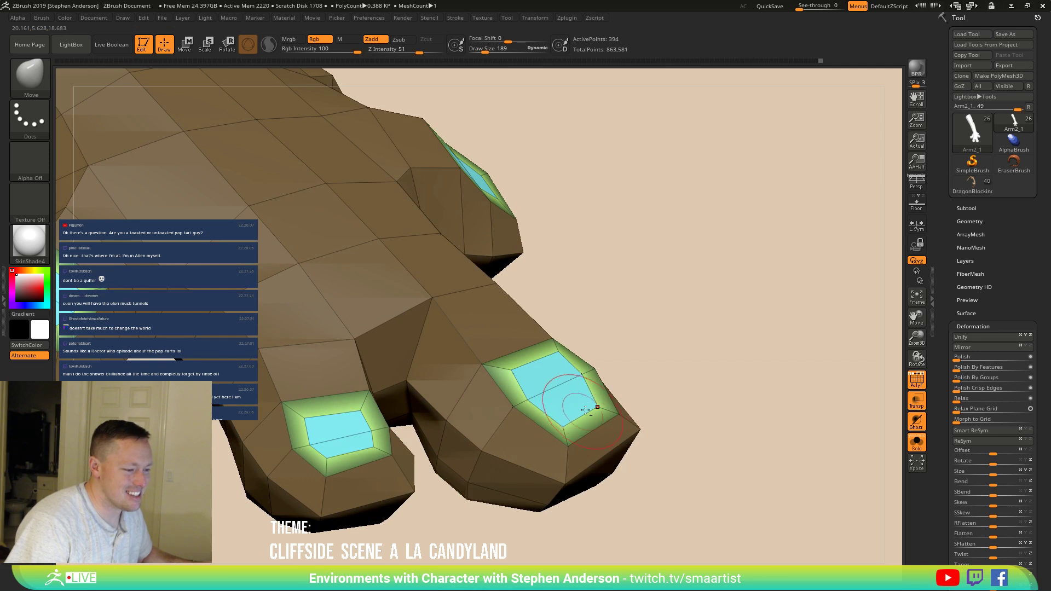
{"action": "right_click_drag", "start_coordinate": [305, 422], "coordinate": [350, 421]}
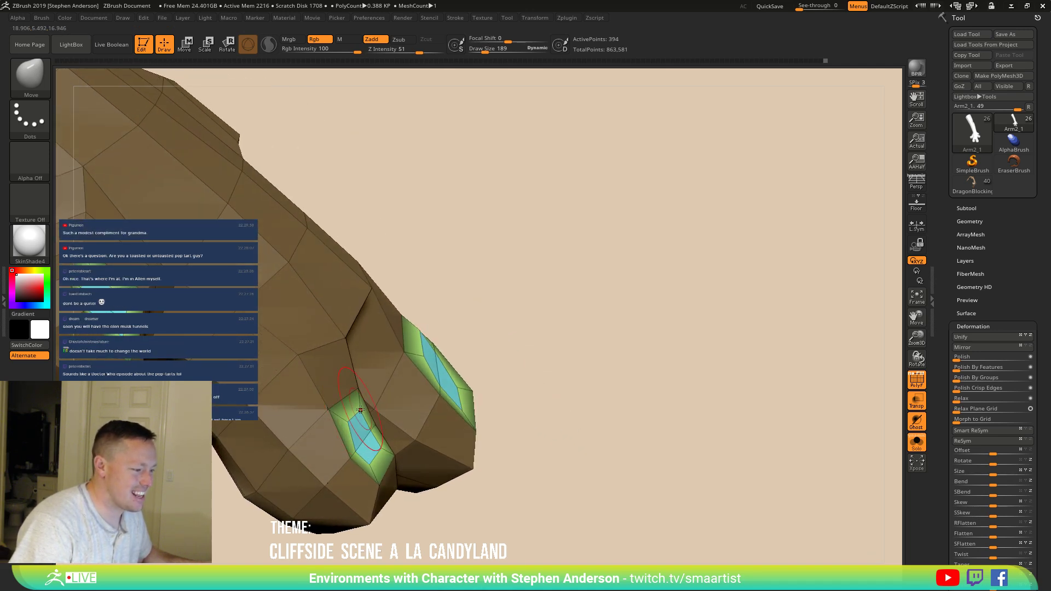
{"action": "mouse_move", "coordinate": [378, 448]}
{"action": "right_mouse_down"}
{"action": "mouse_move", "coordinate": [319, 360]}
{"action": "mouse_move", "coordinate": [344, 353]}
{"action": "right_mouse_up"}
{"action": "mouse_move", "coordinate": [326, 317]}
{"action": "right_mouse_down"}
{"action": "mouse_move", "coordinate": [307, 312]}
{"action": "mouse_move", "coordinate": [321, 307]}
{"action": "mouse_move", "coordinate": [328, 362]}
{"action": "right_mouse_up"}
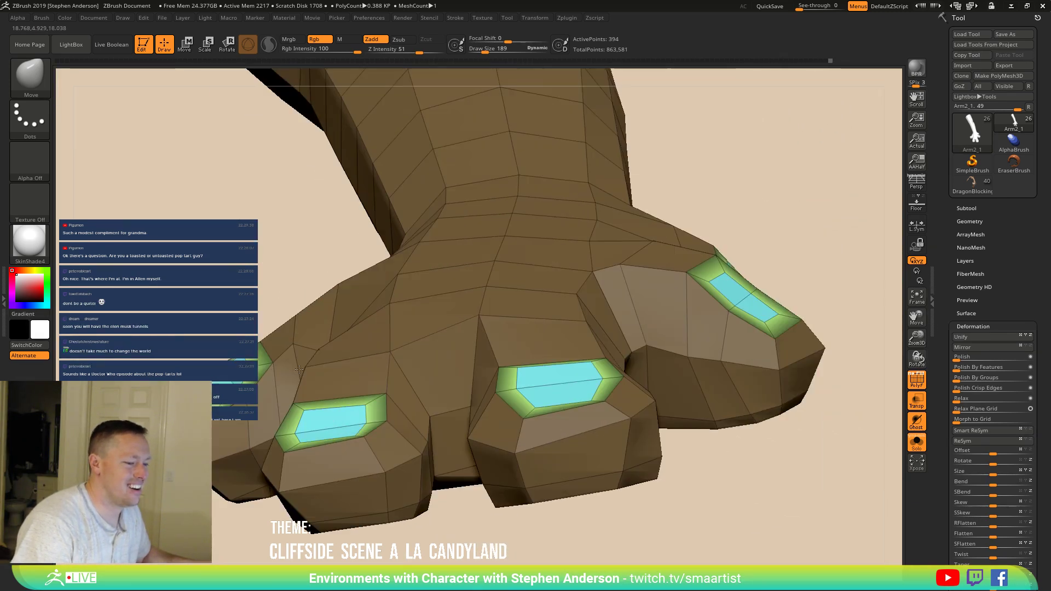
Step: Adjust the nail corners and borders on the two outer fingers, and even out the front fingers' nails to match
{"action": "right_click_drag", "start_coordinate": [353, 374], "coordinate": [517, 349]}
{"action": "left_click", "coordinate": [474, 339]}
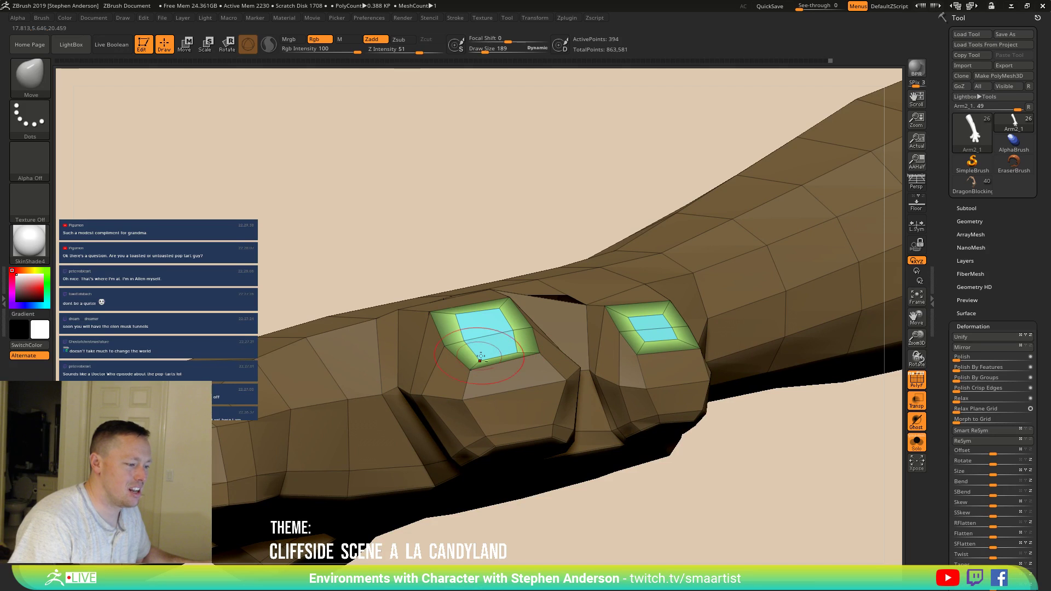
{"action": "right_click_drag", "start_coordinate": [634, 334], "coordinate": [533, 370]}
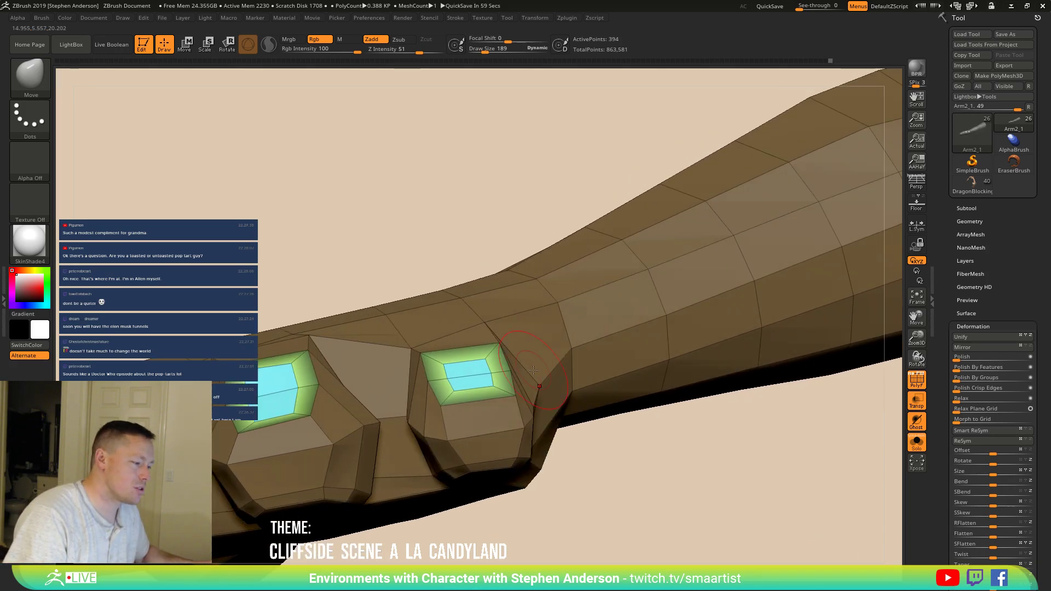
{"action": "mouse_move", "coordinate": [517, 359]}
{"action": "right_mouse_down"}
{"action": "mouse_move", "coordinate": [294, 322]}
{"action": "mouse_move", "coordinate": [495, 355]}
{"action": "mouse_move", "coordinate": [463, 379]}
{"action": "mouse_move", "coordinate": [516, 384]}
{"action": "mouse_move", "coordinate": [545, 404]}
{"action": "mouse_move", "coordinate": [535, 372]}
{"action": "mouse_move", "coordinate": [501, 378]}
{"action": "mouse_move", "coordinate": [558, 418]}
{"action": "mouse_move", "coordinate": [486, 451]}
{"action": "mouse_move", "coordinate": [628, 453]}
{"action": "mouse_move", "coordinate": [600, 421]}
{"action": "right_mouse_up"}
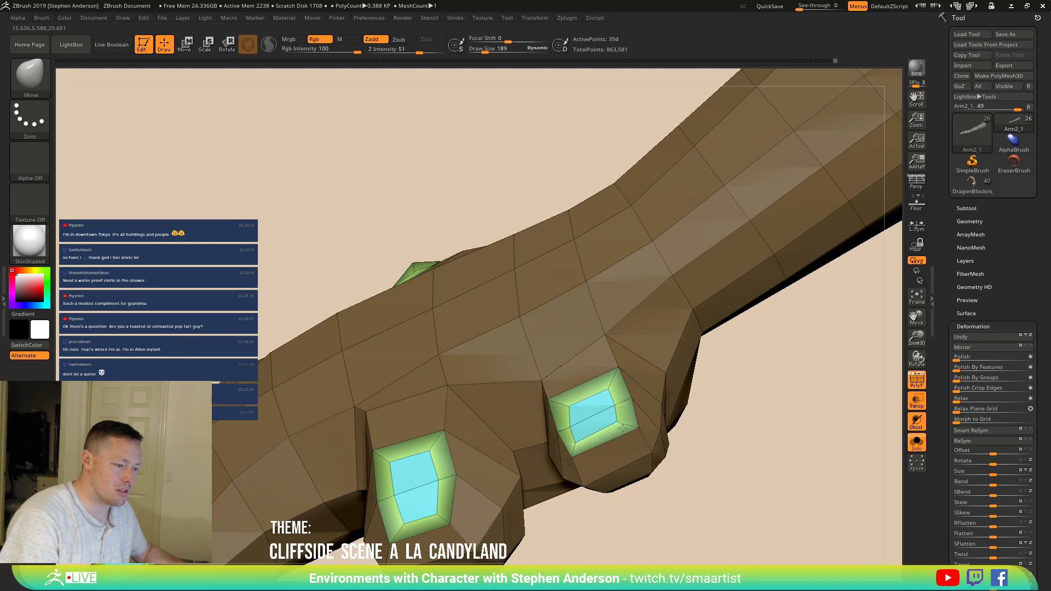
{"action": "right_click_drag", "start_coordinate": [585, 410], "coordinate": [479, 410]}
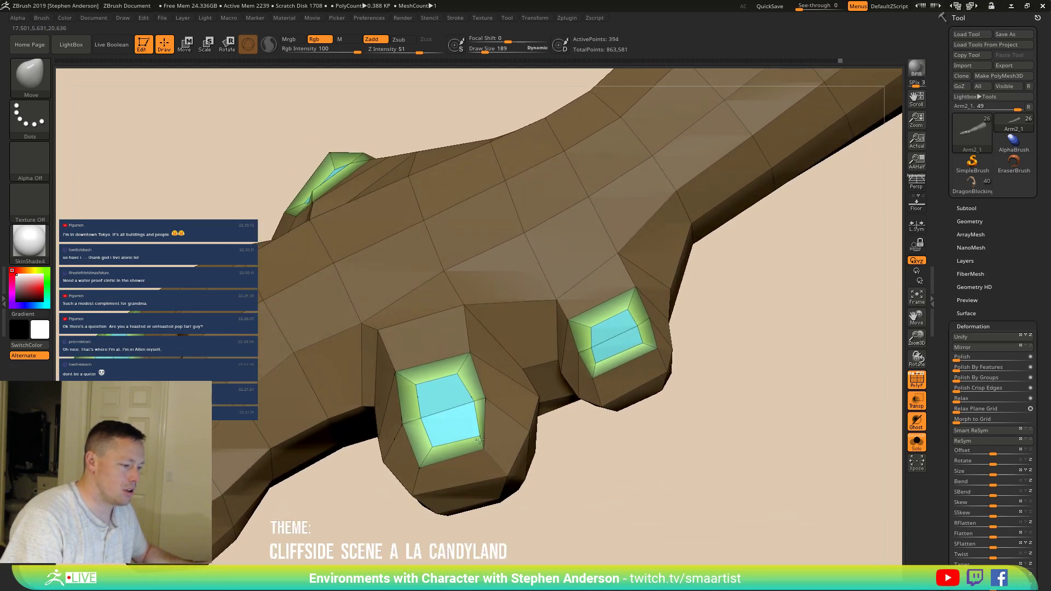
{"action": "right_click_drag", "start_coordinate": [454, 416], "coordinate": [391, 449]}
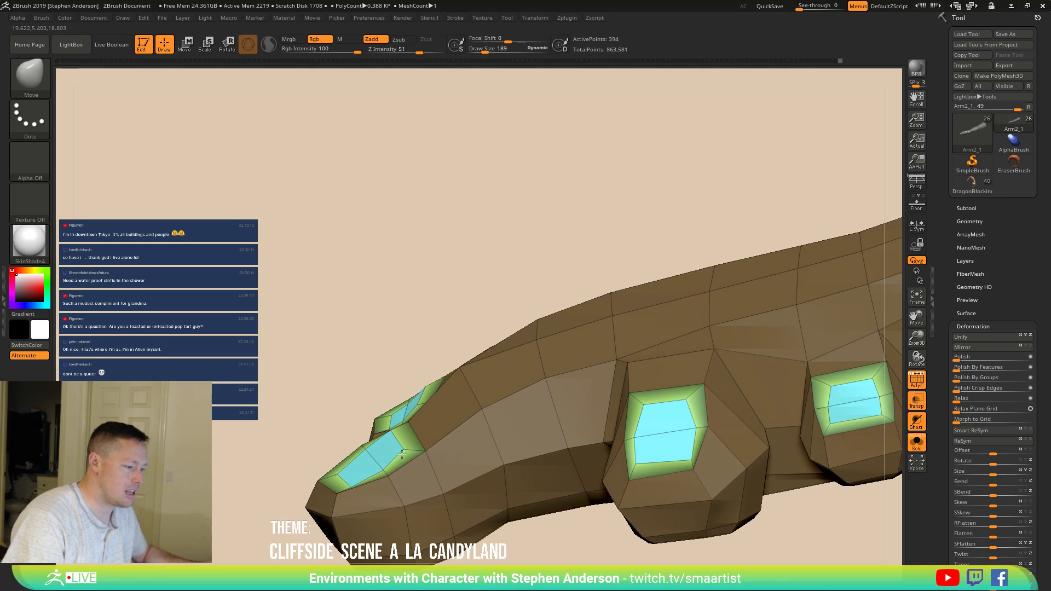
{"action": "mouse_move", "coordinate": [391, 435]}
{"action": "right_mouse_down"}
{"action": "mouse_move", "coordinate": [436, 488]}
{"action": "mouse_move", "coordinate": [408, 524]}
{"action": "mouse_move", "coordinate": [335, 429]}
{"action": "mouse_move", "coordinate": [334, 357]}
{"action": "right_mouse_up"}
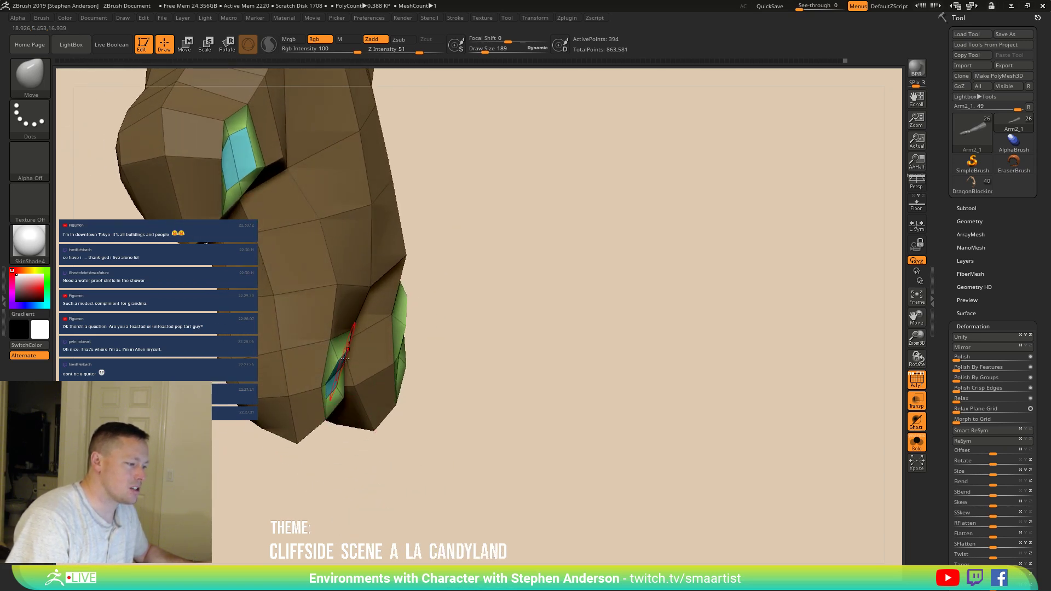
{"action": "right_click_drag", "start_coordinate": [360, 369], "coordinate": [442, 387]}
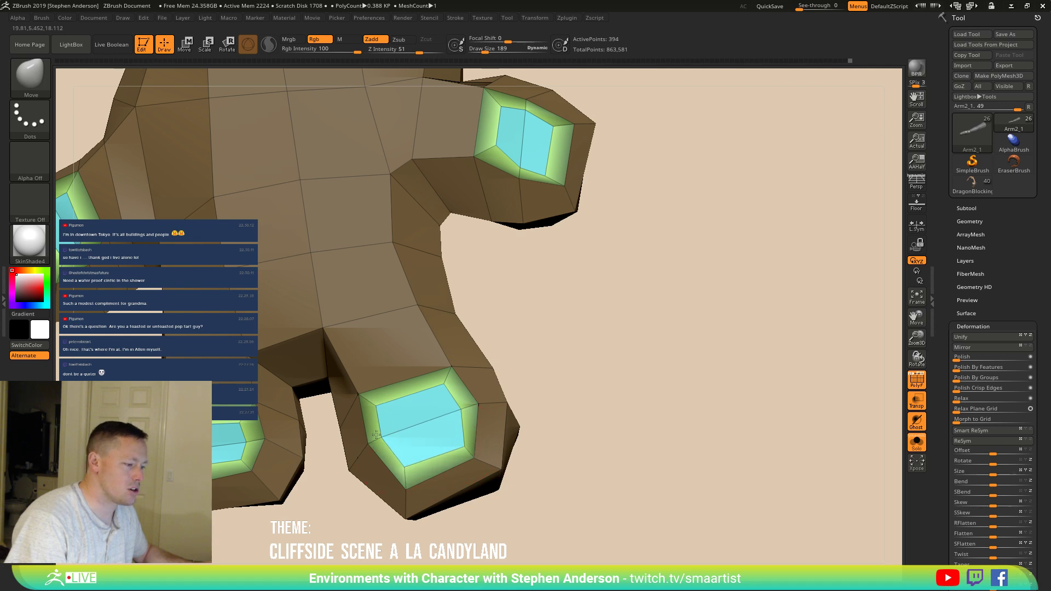
{"action": "right_click_drag", "start_coordinate": [460, 411], "coordinate": [436, 269]}
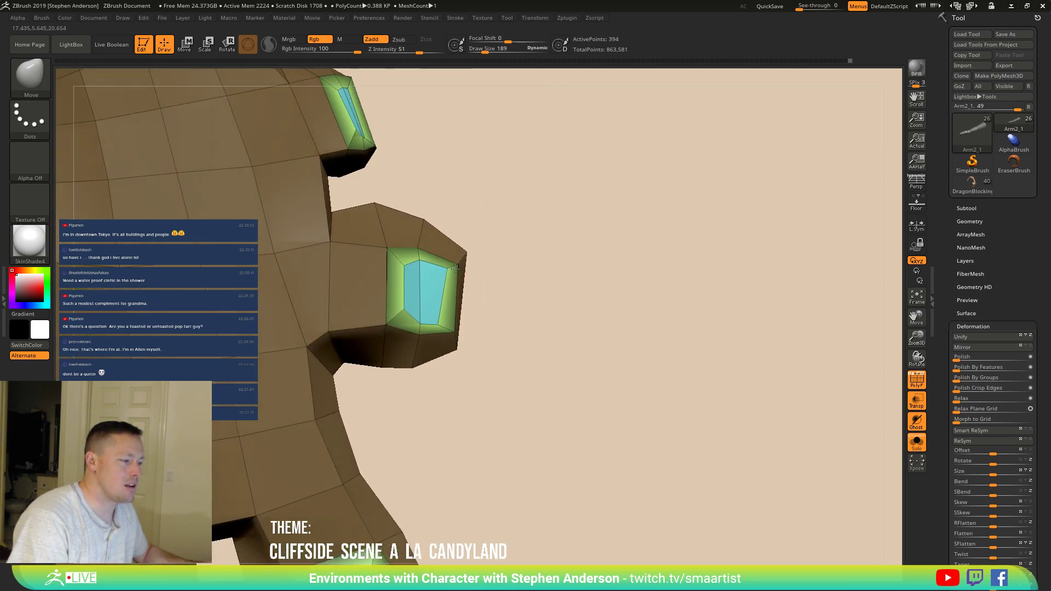
Step: Set the draw size to 41 and refine the nail outline on the thumb
{"action": "left_click_drag", "start_coordinate": [504, 261], "coordinate": [777, 116], "text": "alt"}
{"action": "right_click_drag", "start_coordinate": [434, 462], "coordinate": [302, 435]}
{"action": "right_click_drag", "start_coordinate": [265, 381], "coordinate": [272, 397]}
{"action": "type", "text": "s41"}
{"action": "key", "text": "Return"}
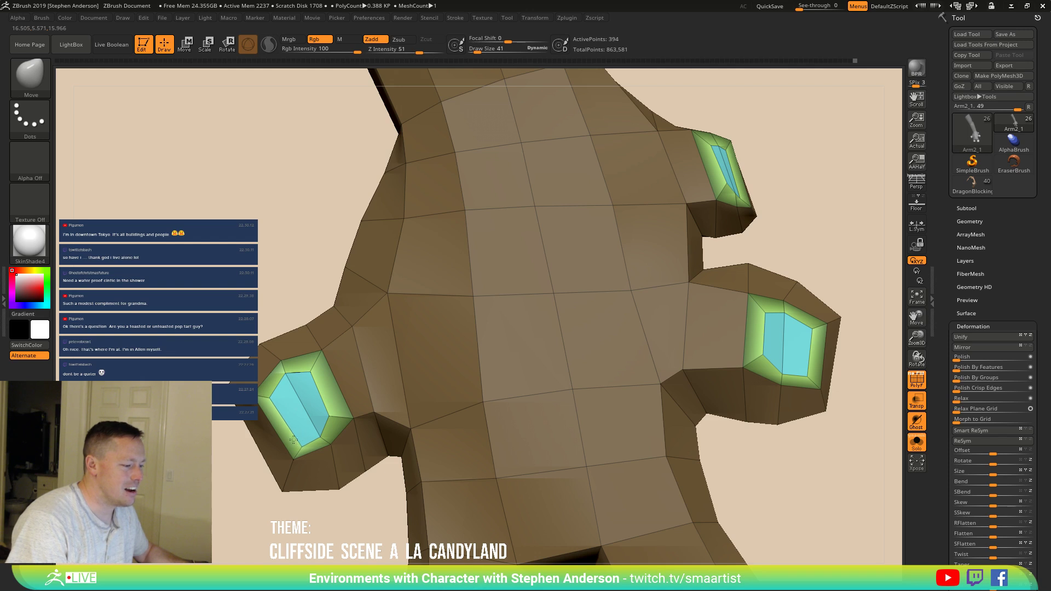
{"action": "right_click_drag", "start_coordinate": [282, 422], "coordinate": [548, 451]}
{"action": "key", "text": "shift+f"}
{"action": "right_click_drag", "start_coordinate": [621, 422], "coordinate": [624, 355]}
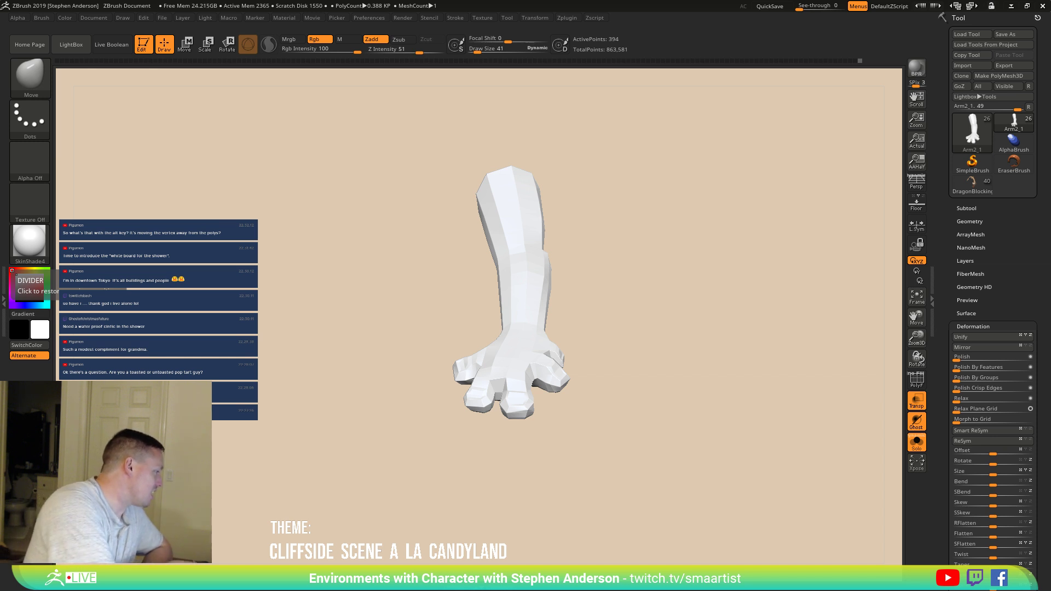
Step: Try pulling a single vertex in the middle of the forearm outward with the Move brush at draw size 424, and undo it
{"action": "right_click_drag", "start_coordinate": [544, 277], "coordinate": [533, 278]}
{"action": "key", "text": "s"}
{"action": "left_click_drag", "start_coordinate": [529, 280], "coordinate": [563, 283]}
{"action": "mouse_move", "coordinate": [558, 286]}
{"action": "right_mouse_down", "text": "ctrl"}
{"action": "mouse_move", "coordinate": [554, 324]}
{"action": "mouse_move", "coordinate": [534, 282]}
{"action": "right_mouse_up", "text": "ctrl"}
{"action": "key", "text": "shift+f"}
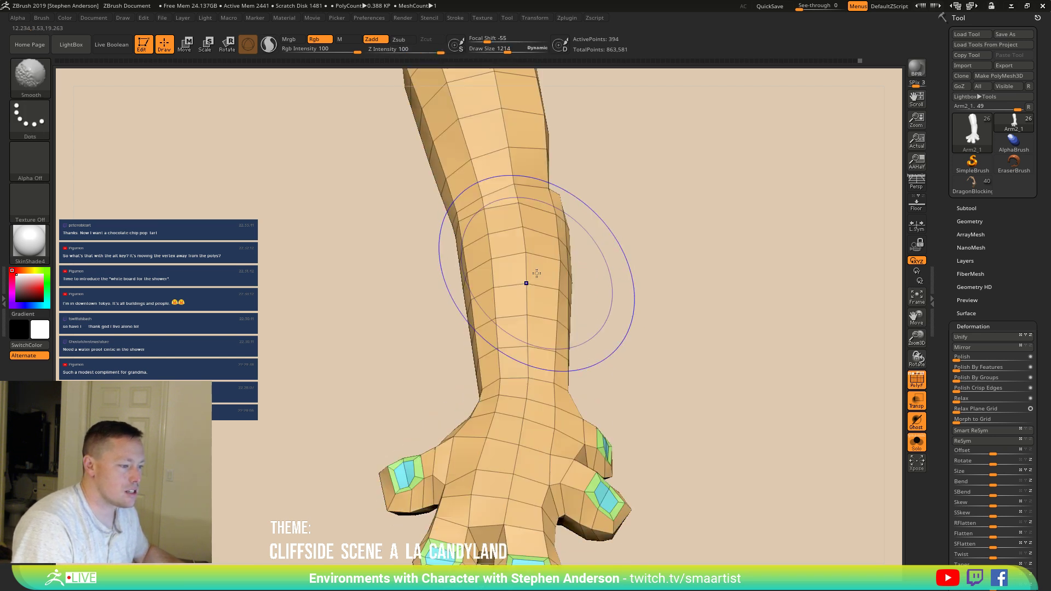
{"action": "key", "text": "s"}
{"action": "mouse_move", "coordinate": [533, 281]}
{"action": "left_mouse_down"}
{"action": "mouse_move", "coordinate": [777, 250]}
{"action": "mouse_move", "coordinate": [365, 277]}
{"action": "left_mouse_up"}
{"action": "left_click_drag", "start_coordinate": [699, 279], "coordinate": [816, 288]}
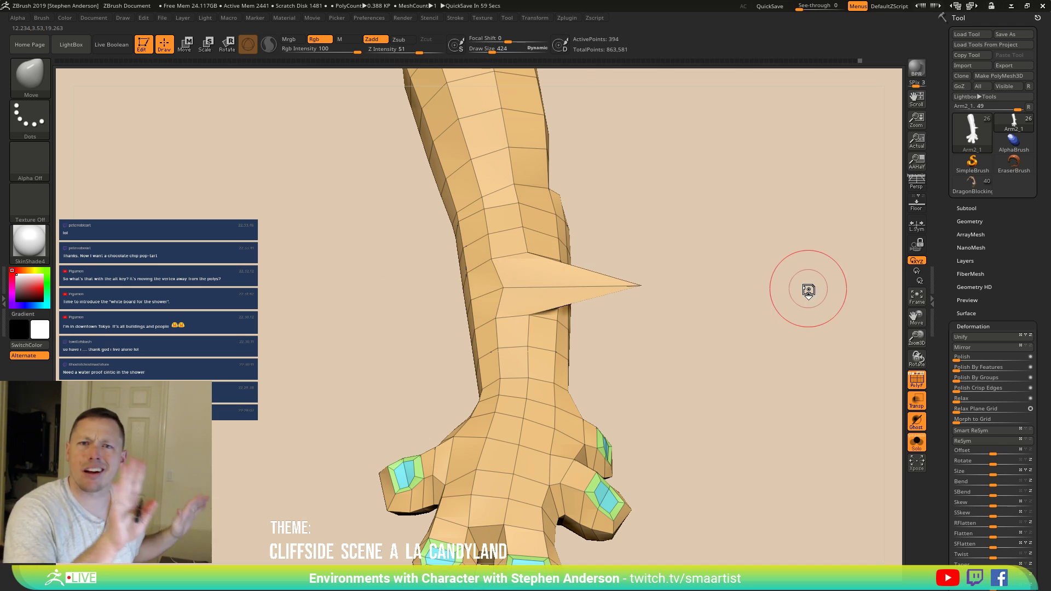
{"action": "key", "text": "ctrl+z"}
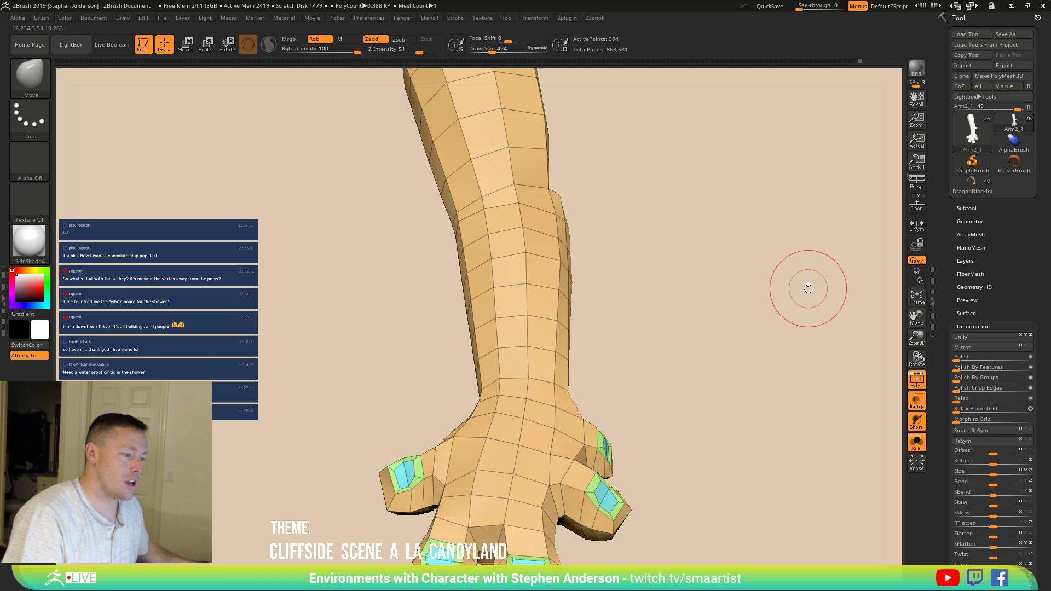
{"action": "mouse_move", "coordinate": [526, 285]}
{"action": "left_mouse_down"}
{"action": "mouse_move", "coordinate": [814, 300]}
{"action": "mouse_move", "coordinate": [445, 294]}
{"action": "mouse_move", "coordinate": [871, 312]}
{"action": "left_mouse_up"}
{"action": "key", "text": "ctrl+z"}
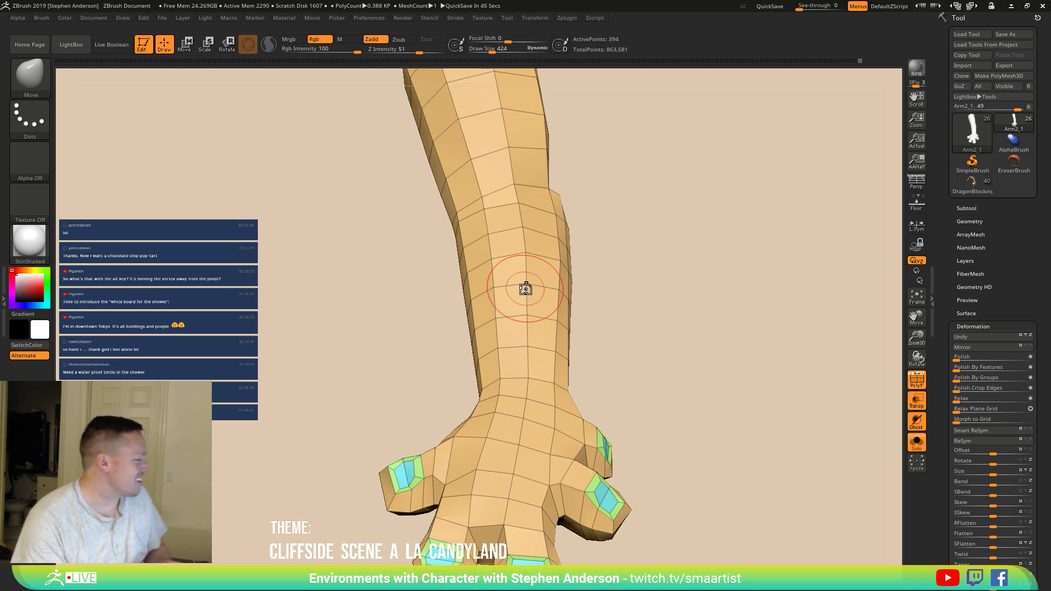
Step: Subdivide the whole arm twice and check its smoothed shape without the wireframe
{"action": "right_click_drag", "start_coordinate": [579, 427], "coordinate": [518, 395]}
{"action": "right_click_drag", "start_coordinate": [498, 343], "coordinate": [489, 291]}
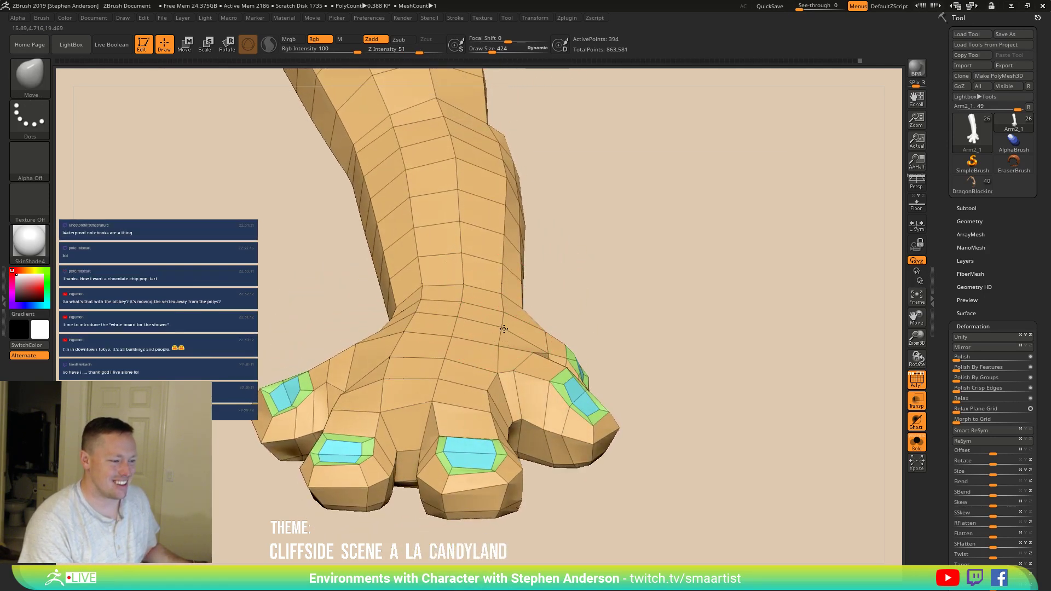
{"action": "mouse_move", "coordinate": [496, 349]}
{"action": "right_mouse_down", "text": "alt"}
{"action": "mouse_move", "coordinate": [448, 344]}
{"action": "mouse_move", "coordinate": [460, 317]}
{"action": "mouse_move", "coordinate": [452, 356]}
{"action": "mouse_move", "coordinate": [476, 360]}
{"action": "mouse_move", "coordinate": [465, 321]}
{"action": "mouse_move", "coordinate": [477, 300]}
{"action": "mouse_move", "coordinate": [490, 362]}
{"action": "mouse_move", "coordinate": [481, 386]}
{"action": "mouse_move", "coordinate": [439, 329]}
{"action": "mouse_move", "coordinate": [291, 382]}
{"action": "mouse_move", "coordinate": [394, 359]}
{"action": "mouse_move", "coordinate": [413, 390]}
{"action": "mouse_move", "coordinate": [350, 399]}
{"action": "mouse_move", "coordinate": [382, 354]}
{"action": "mouse_move", "coordinate": [354, 324]}
{"action": "right_mouse_up", "text": "alt"}
{"action": "key", "text": "ctrl"}
{"action": "right_click_drag", "start_coordinate": [329, 371], "coordinate": [762, 371]}
{"action": "key", "text": "f"}
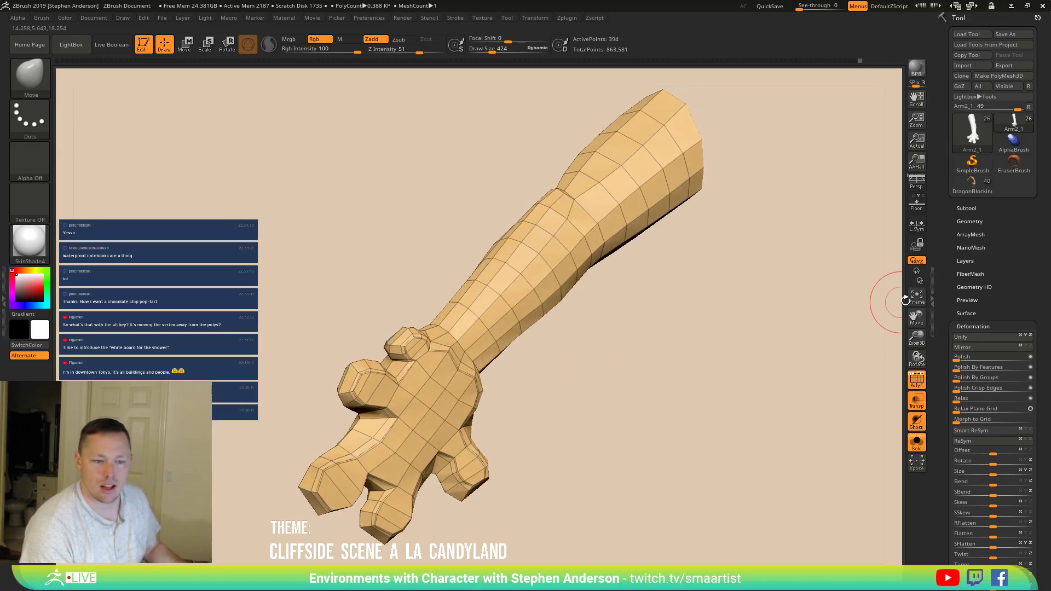
{"action": "right_click_drag", "start_coordinate": [872, 305], "coordinate": [750, 364]}
{"action": "key", "text": "ctrl+d"}
{"action": "key", "text": "ctrl+d"}
{"action": "key", "text": "shift+f"}
{"action": "mouse_move", "coordinate": [469, 364]}
{"action": "right_mouse_down"}
{"action": "mouse_move", "coordinate": [474, 382]}
{"action": "mouse_move", "coordinate": [432, 299]}
{"action": "mouse_move", "coordinate": [460, 310]}
{"action": "mouse_move", "coordinate": [410, 287]}
{"action": "mouse_move", "coordinate": [357, 305]}
{"action": "mouse_move", "coordinate": [450, 442]}
{"action": "mouse_move", "coordinate": [684, 377]}
{"action": "mouse_move", "coordinate": [967, 320]}
{"action": "right_mouse_up"}
Step: Remove all creases from the arm mesh with UnCreaseAll and inspect the palm side of the hand
{"action": "left_click", "coordinate": [967, 221]}
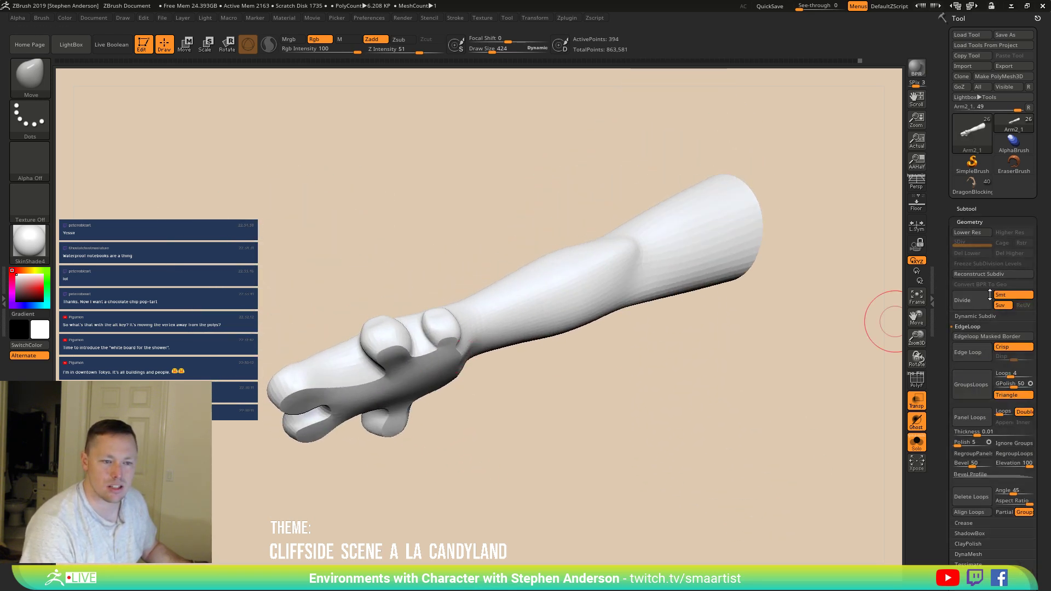
{"action": "left_click", "coordinate": [967, 327]}
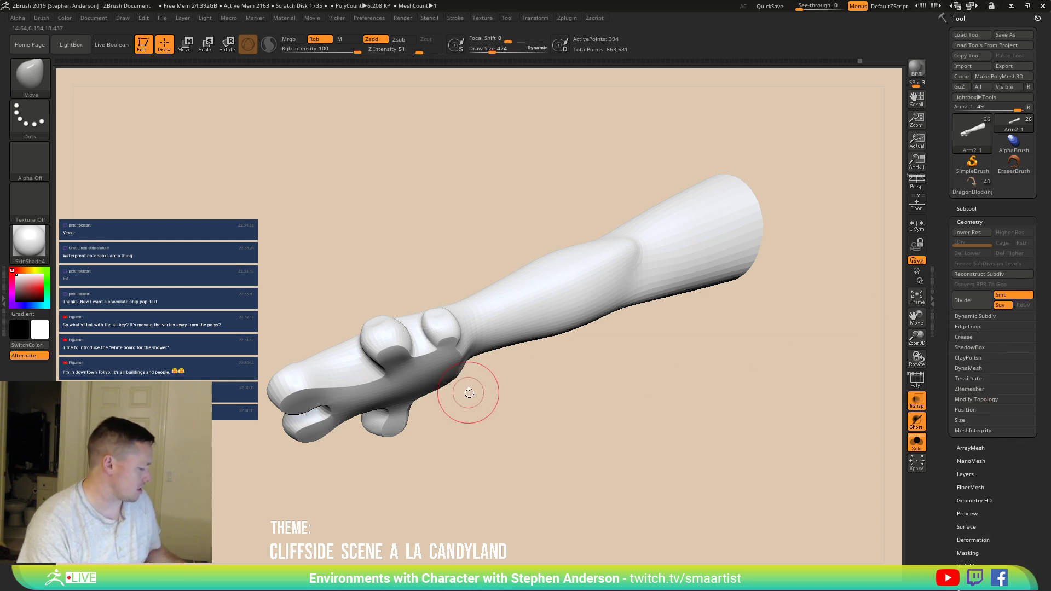
{"action": "key", "text": "shift+f"}
{"action": "mouse_move", "coordinate": [434, 413]}
{"action": "right_mouse_down"}
{"action": "mouse_move", "coordinate": [429, 359]}
{"action": "mouse_move", "coordinate": [484, 388]}
{"action": "mouse_move", "coordinate": [473, 383]}
{"action": "mouse_move", "coordinate": [474, 436]}
{"action": "mouse_move", "coordinate": [439, 389]}
{"action": "mouse_move", "coordinate": [498, 381]}
{"action": "right_mouse_up"}
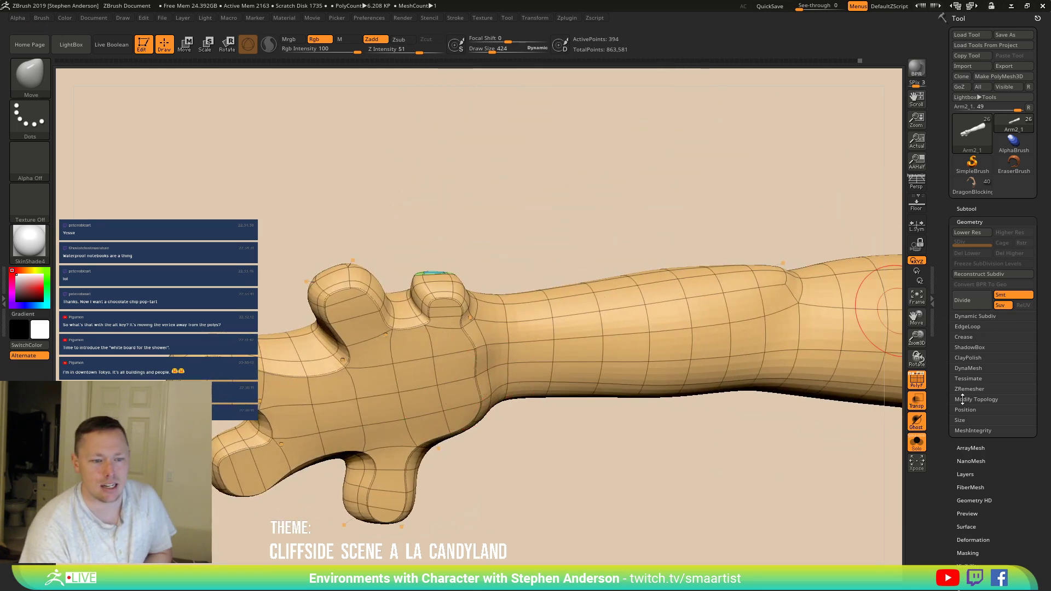
{"action": "left_click", "coordinate": [973, 337]}
{"action": "left_click", "coordinate": [1015, 367]}
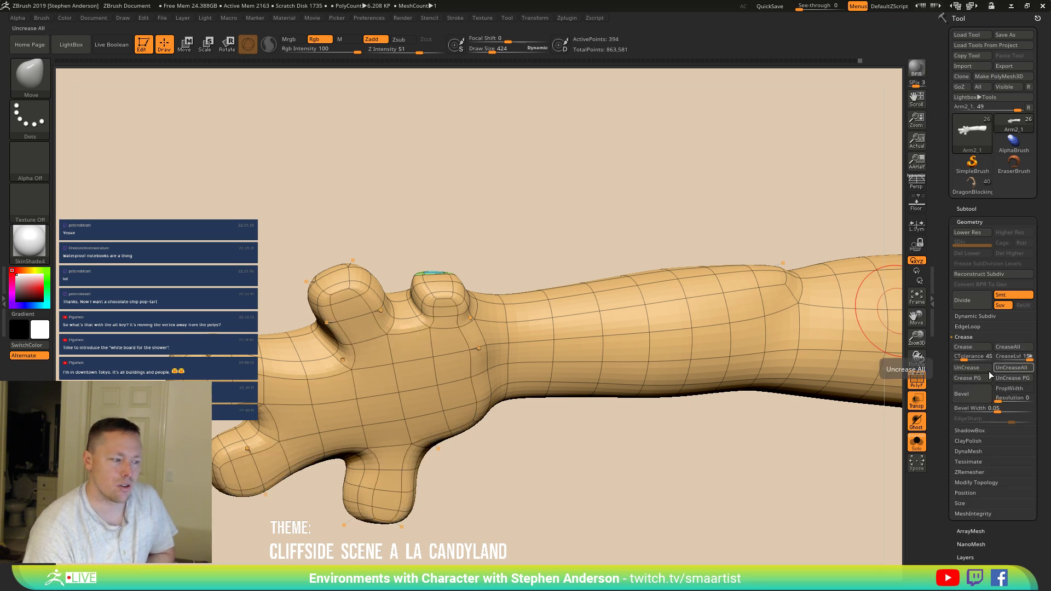
{"action": "key", "text": "shift+f"}
{"action": "right_click_drag", "start_coordinate": [544, 345], "coordinate": [609, 357]}
{"action": "key", "text": "shift+f"}
{"action": "right_click_drag", "start_coordinate": [504, 409], "coordinate": [426, 372]}
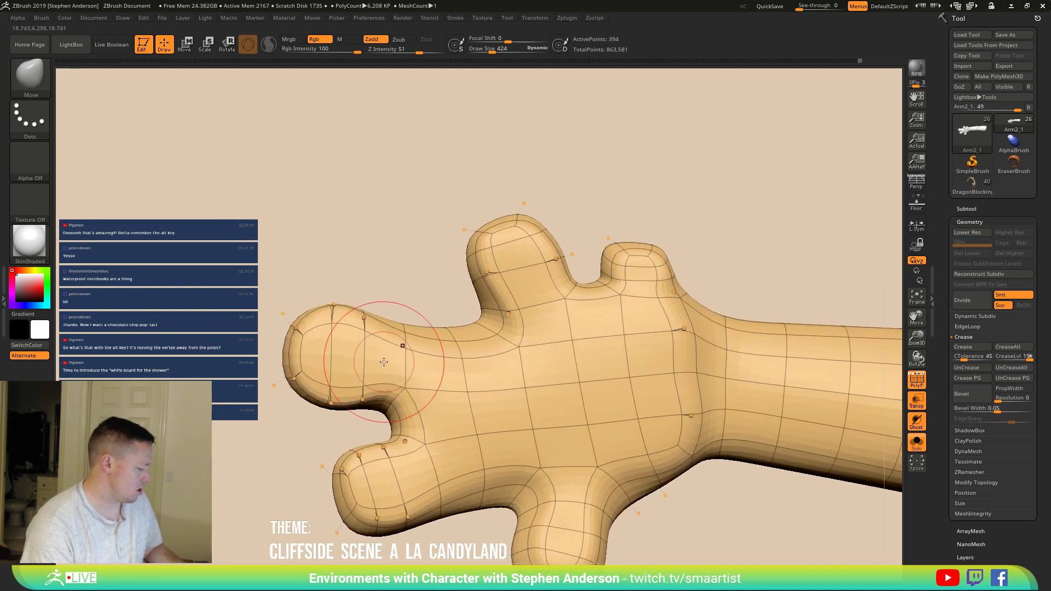
Step: With ZModeler, return to the lowest subdivision level and mark the pad faces on the palm side of all five fingertips
{"action": "key", "text": "b"}
{"action": "key", "text": "z"}
{"action": "key", "text": "m"}
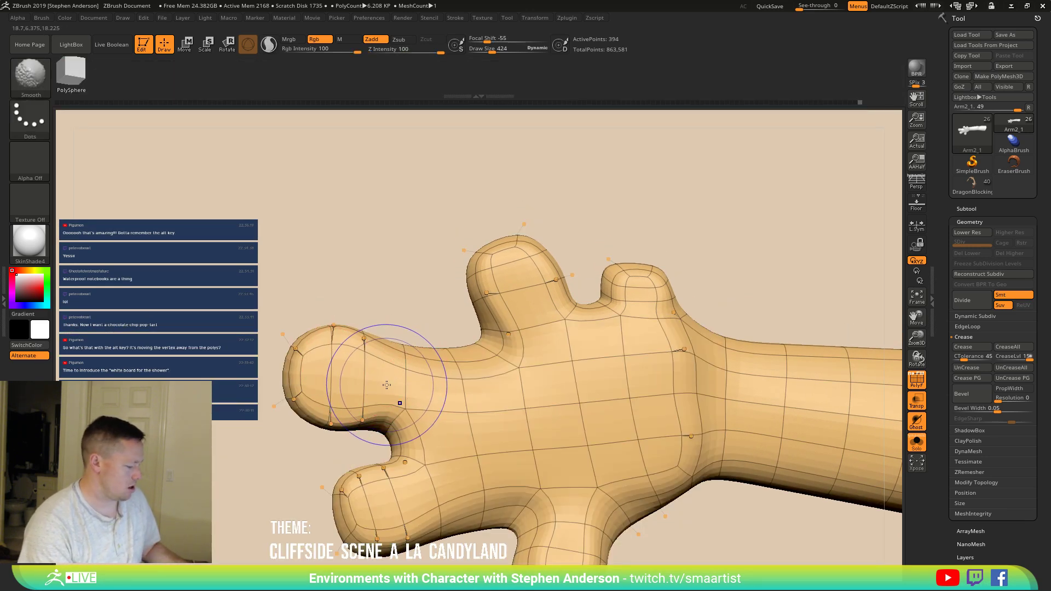
{"action": "key", "text": "shift+d"}
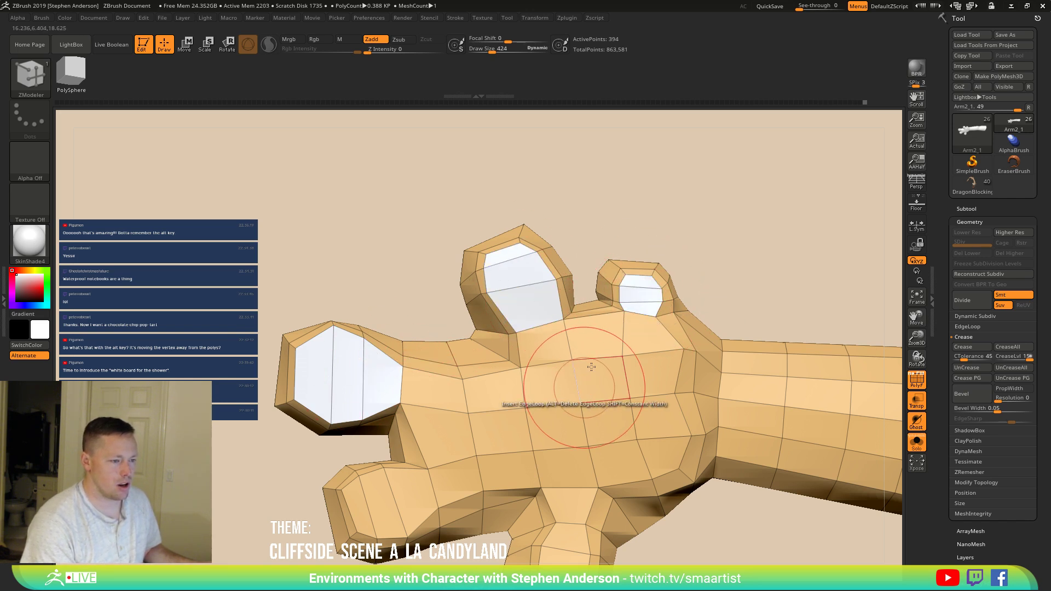
{"action": "right_click_drag", "start_coordinate": [563, 383], "coordinate": [599, 306]}
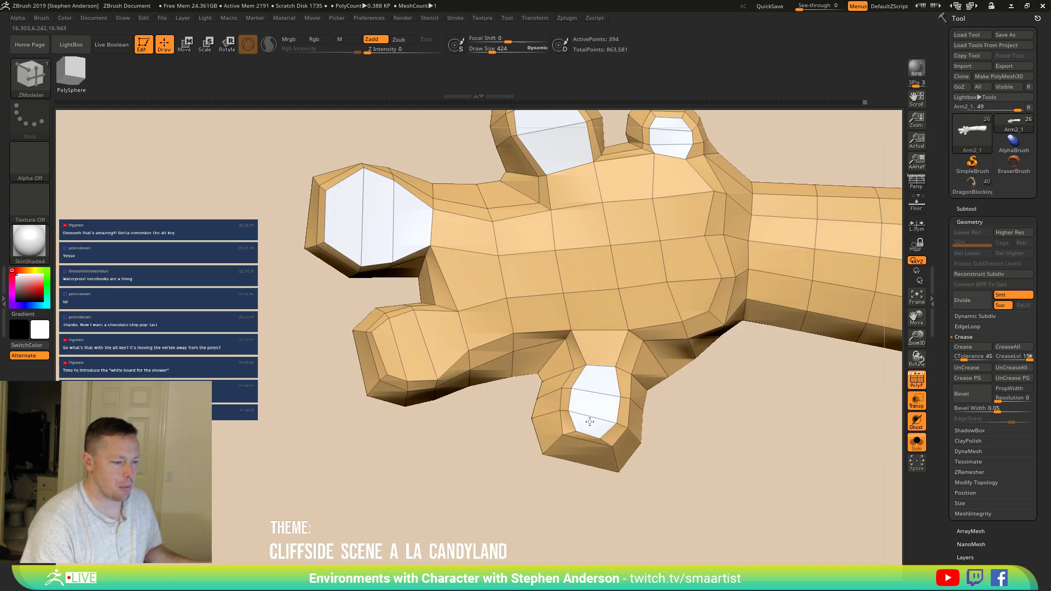
{"action": "right_click_drag", "start_coordinate": [469, 352], "coordinate": [405, 367]}
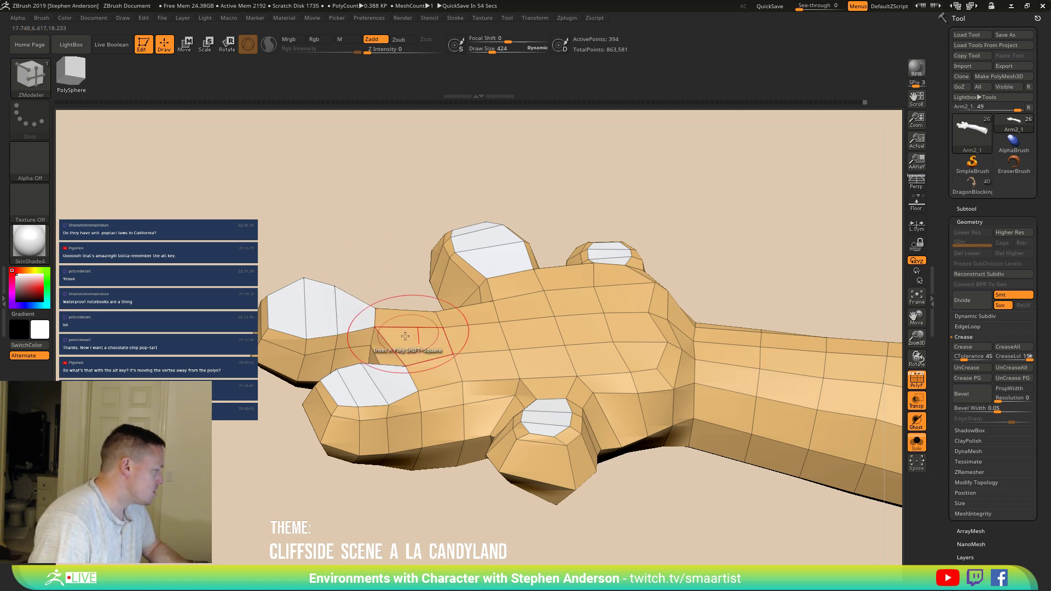
{"action": "mouse_move", "coordinate": [342, 296]}
{"action": "right_mouse_down", "text": "ctrl"}
{"action": "mouse_move", "coordinate": [437, 294]}
{"action": "mouse_move", "coordinate": [352, 331]}
{"action": "right_mouse_up", "text": "ctrl"}
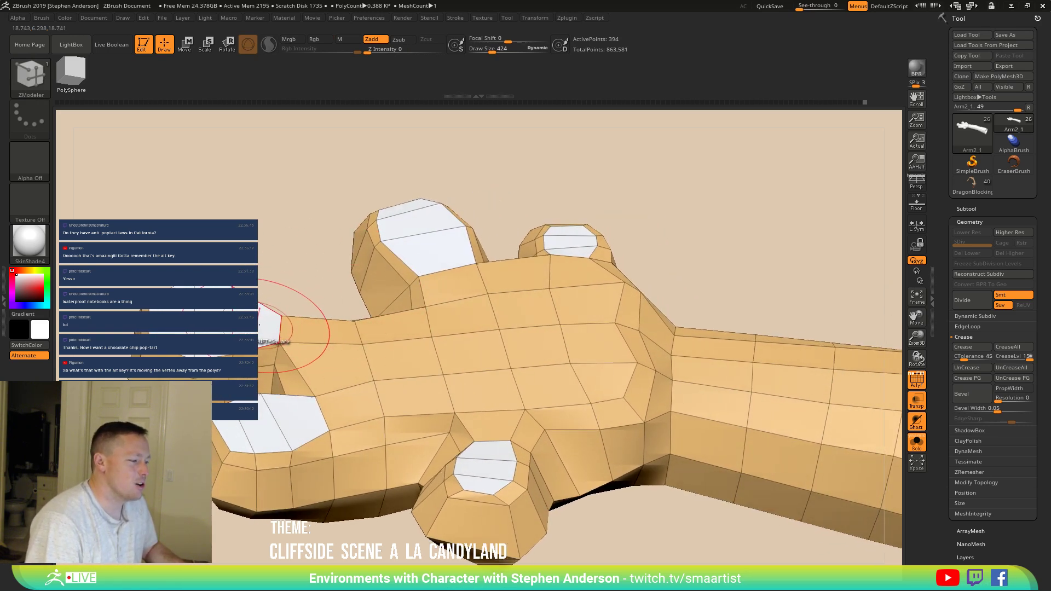
Step: Undo a trial inset of the marked fingertip pads and extrude them slightly outward with the QMesh polygon action
{"action": "left_click", "coordinate": [260, 325]}
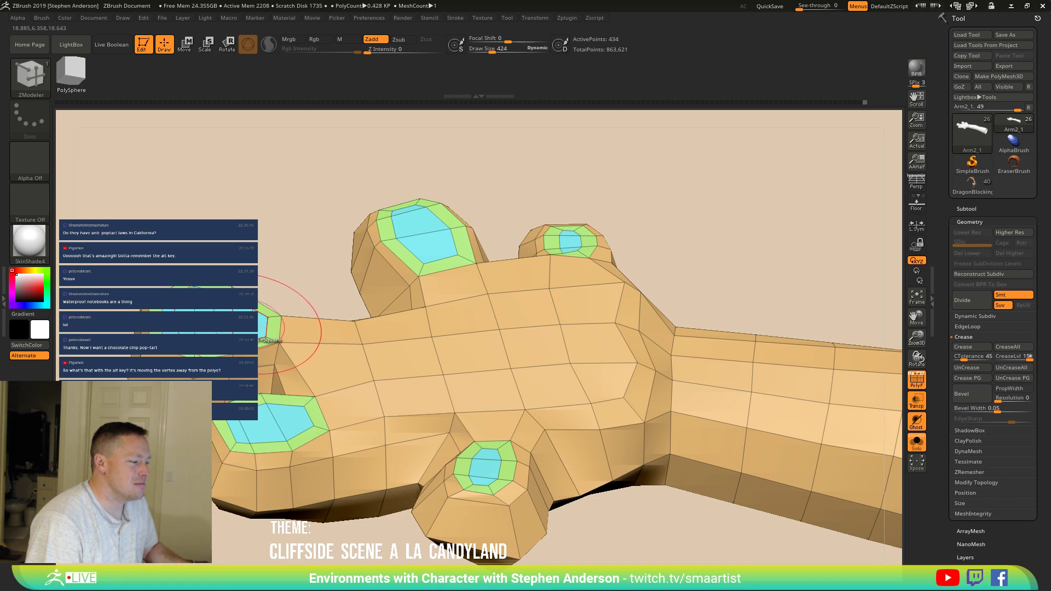
{"action": "key", "text": "ctrl+z"}
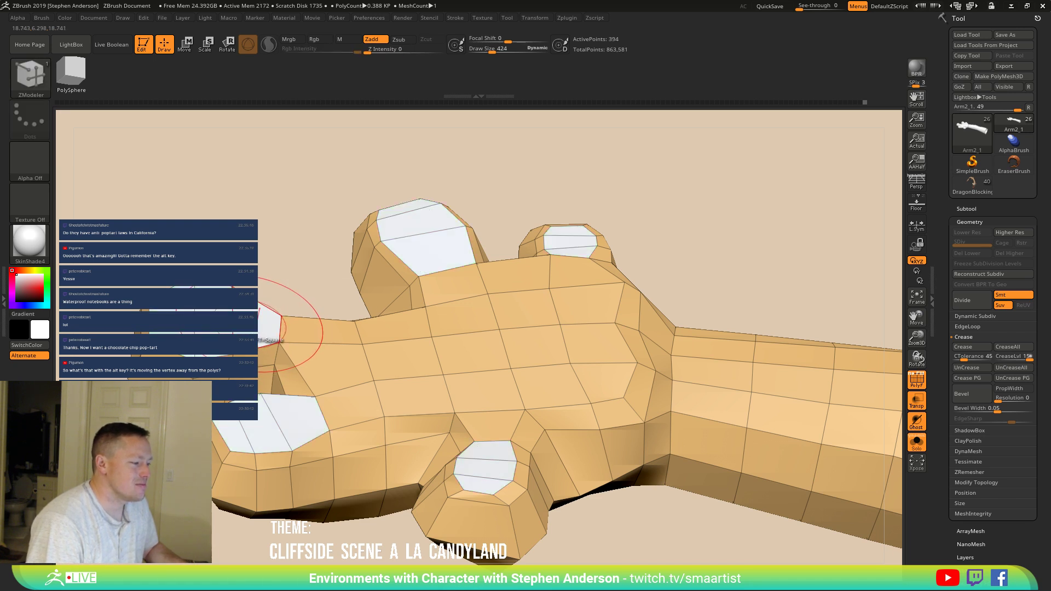
{"action": "key", "text": "space"}
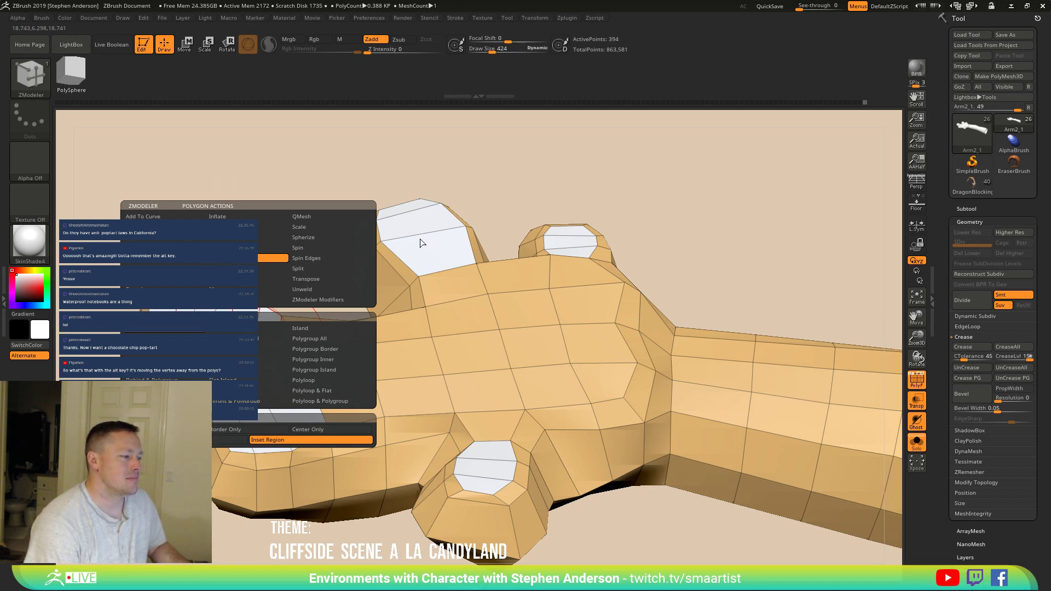
{"action": "left_click", "coordinate": [319, 217]}
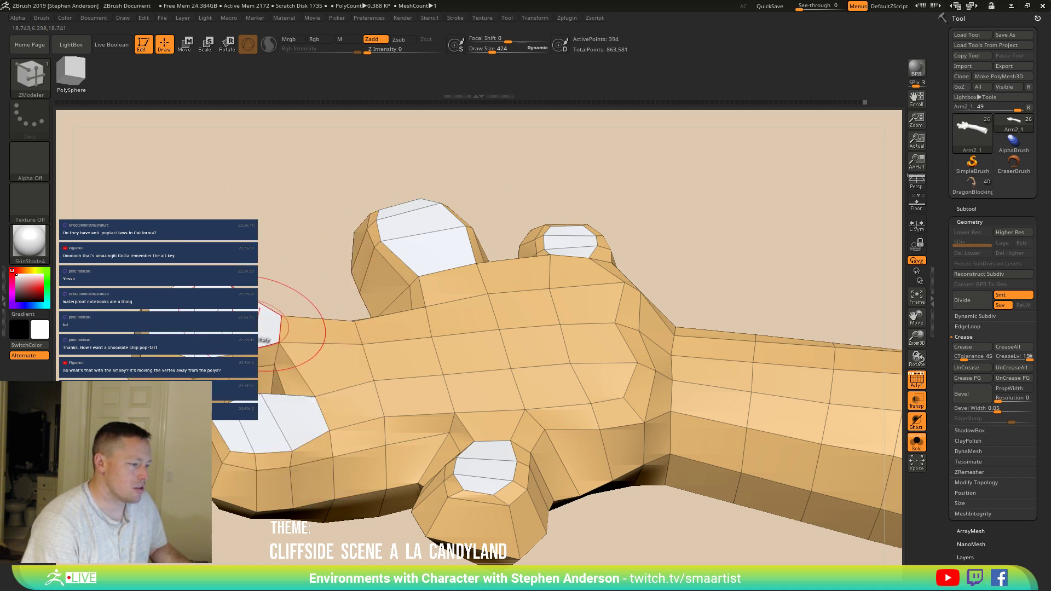
{"action": "left_click", "coordinate": [277, 327]}
{"action": "left_click_drag", "start_coordinate": [253, 310], "coordinate": [254, 310]}
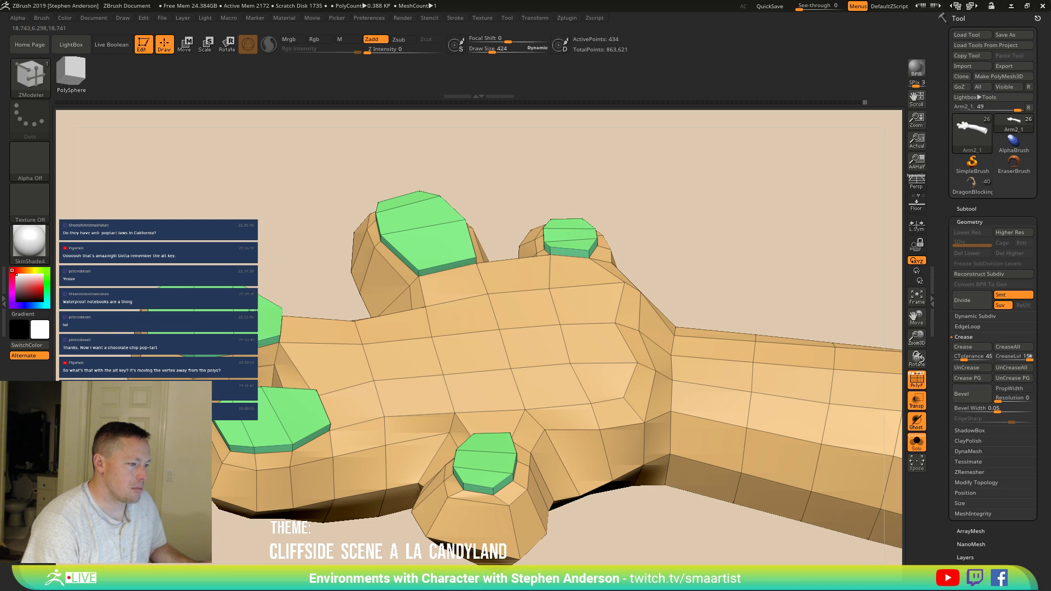
Step: Inset all marked fingertip pads at once with the ZModeler Inset polygon action targeting Polygroup All
{"action": "key", "text": "shift+f"}
{"action": "right_click_drag", "start_coordinate": [399, 356], "coordinate": [361, 408]}
{"action": "key", "text": "shift+f"}
{"action": "key", "text": "space"}
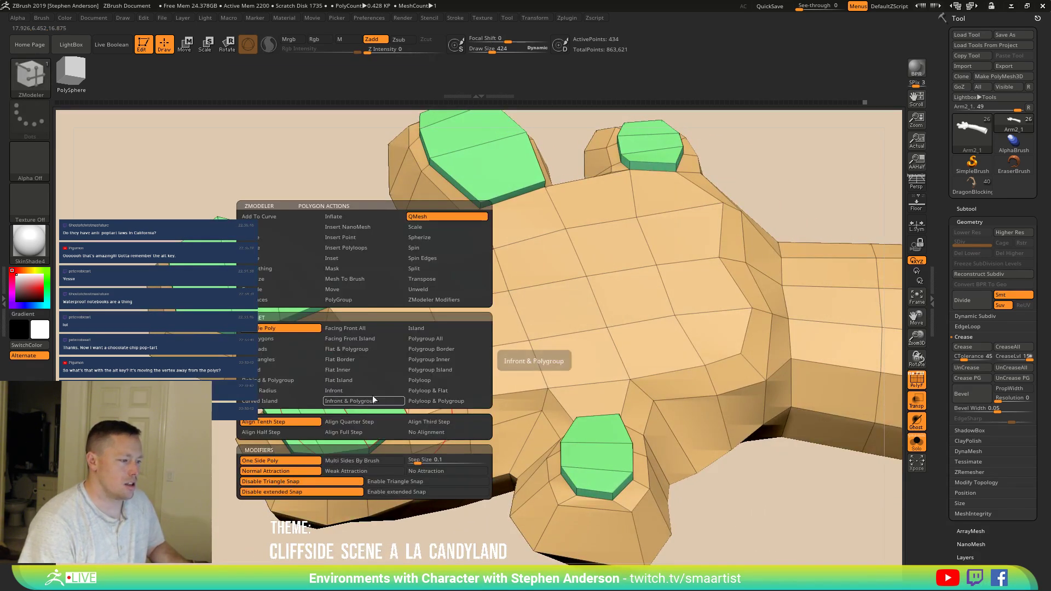
{"action": "left_click", "coordinate": [350, 258]}
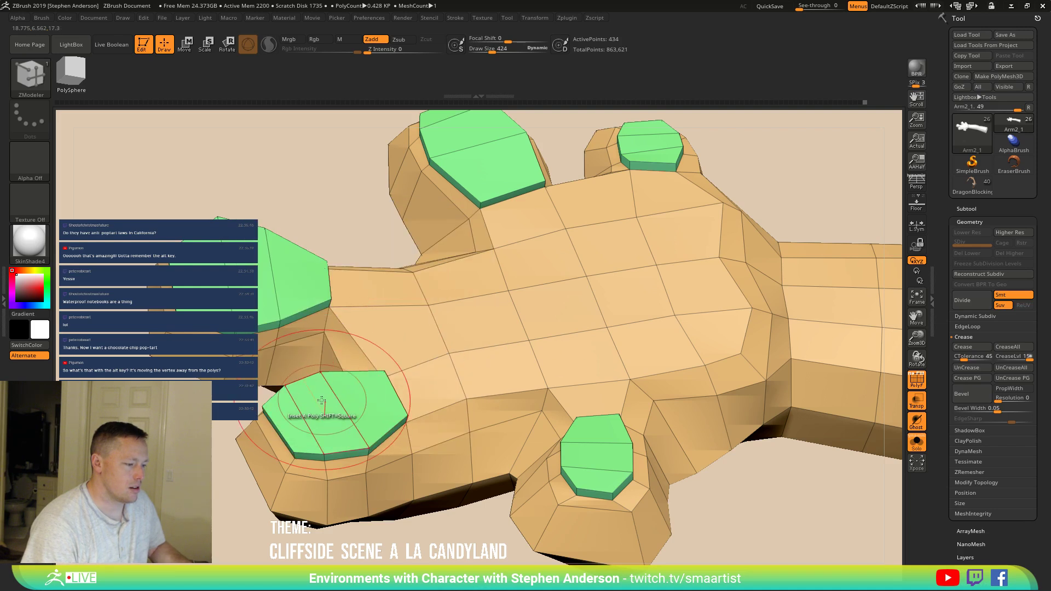
{"action": "key", "text": "space"}
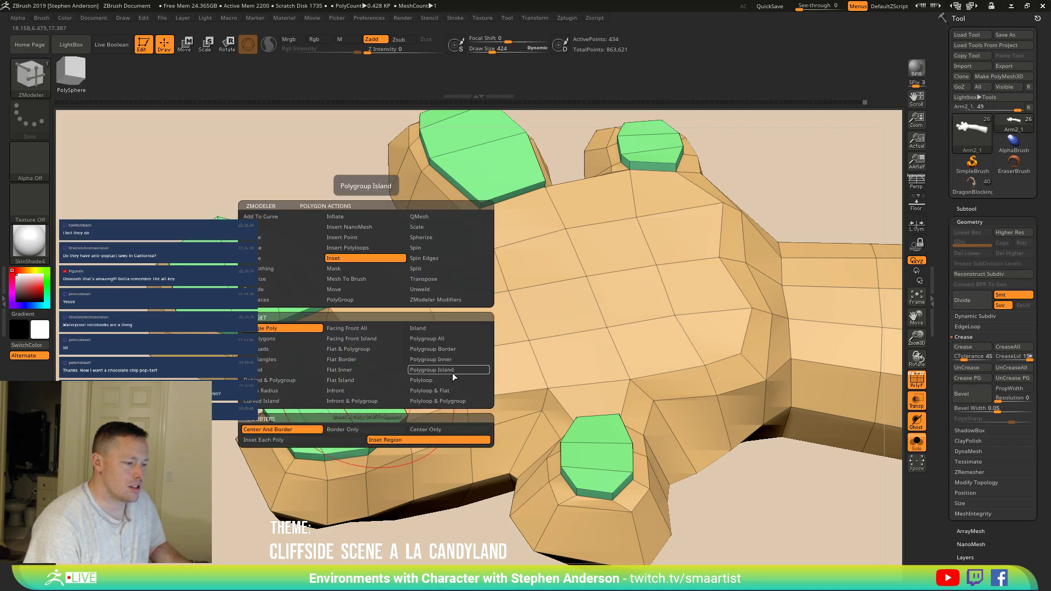
{"action": "left_click", "coordinate": [458, 346]}
{"action": "left_click", "coordinate": [366, 402]}
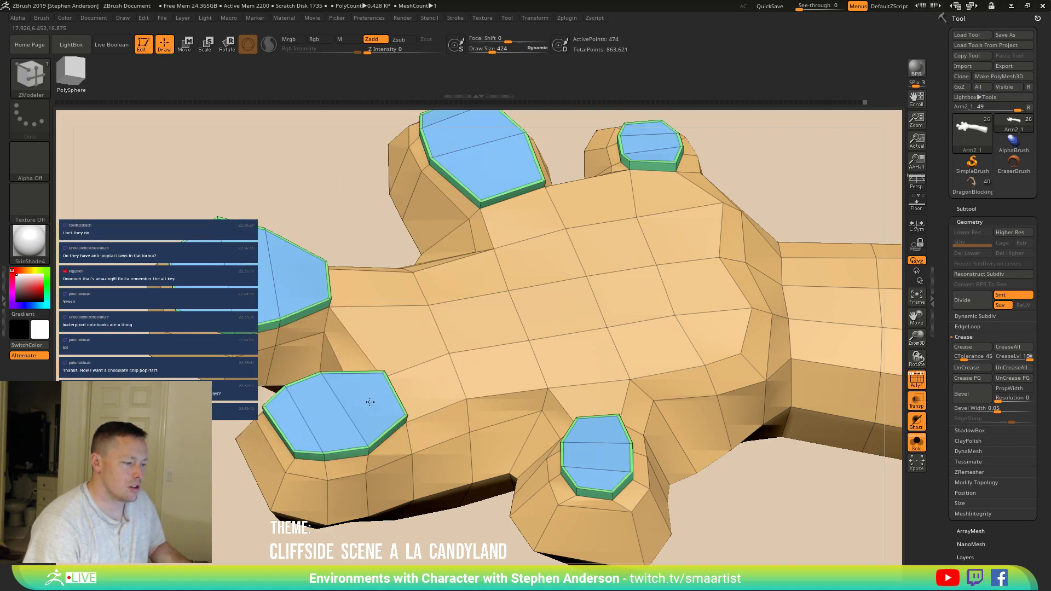
{"action": "left_click_drag", "start_coordinate": [366, 403], "coordinate": [368, 402]}
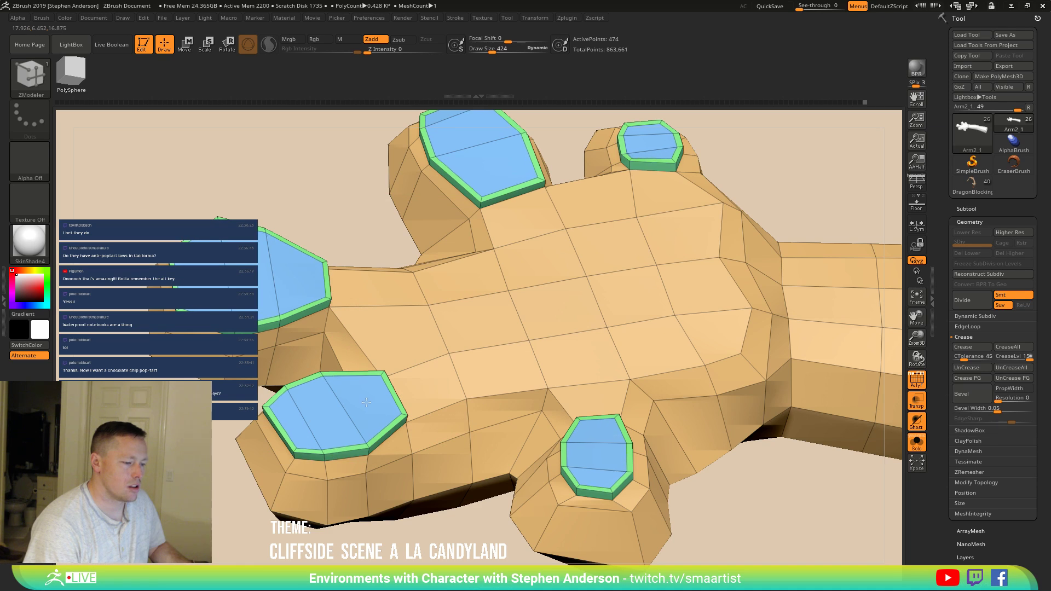
Step: Delete the surplus edge loop around the rim of each of the five raised fingertip pads
{"action": "right_click_drag", "start_coordinate": [368, 406], "coordinate": [377, 433]}
{"action": "key", "text": "space"}
{"action": "left_click", "coordinate": [401, 417]}
{"action": "left_click_drag", "start_coordinate": [597, 479], "coordinate": [602, 487]}
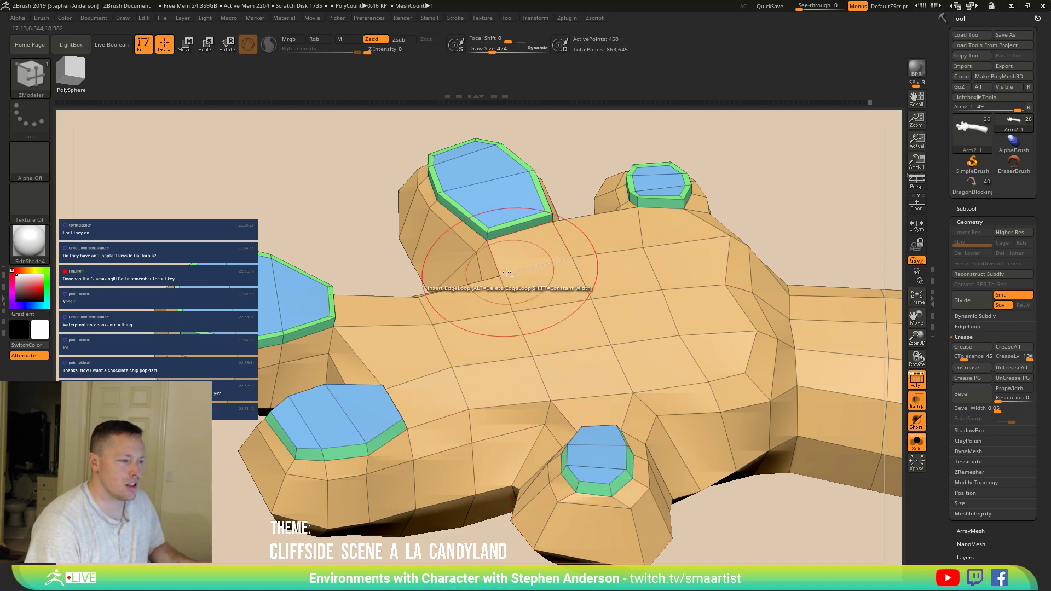
{"action": "left_click", "coordinate": [495, 229], "text": "alt"}
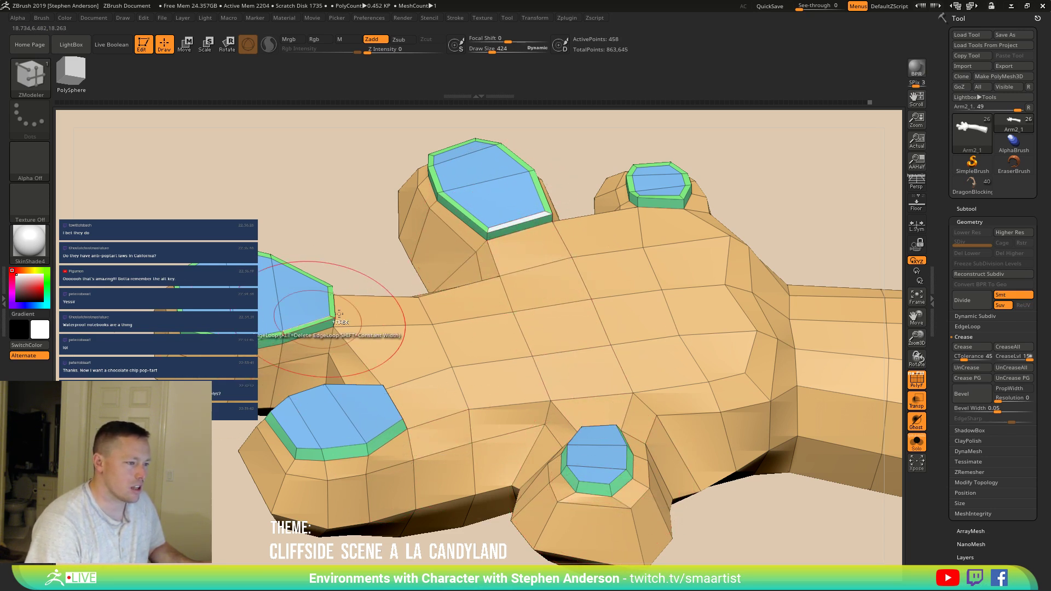
{"action": "left_click", "coordinate": [469, 217], "text": "alt"}
{"action": "left_click", "coordinate": [692, 201], "text": "alt"}
{"action": "left_click", "coordinate": [323, 314], "text": "alt"}
Step: Examine the smoothed fingertip pads without the wireframe, and return to the lowest subdivision level
{"action": "key", "text": "d"}
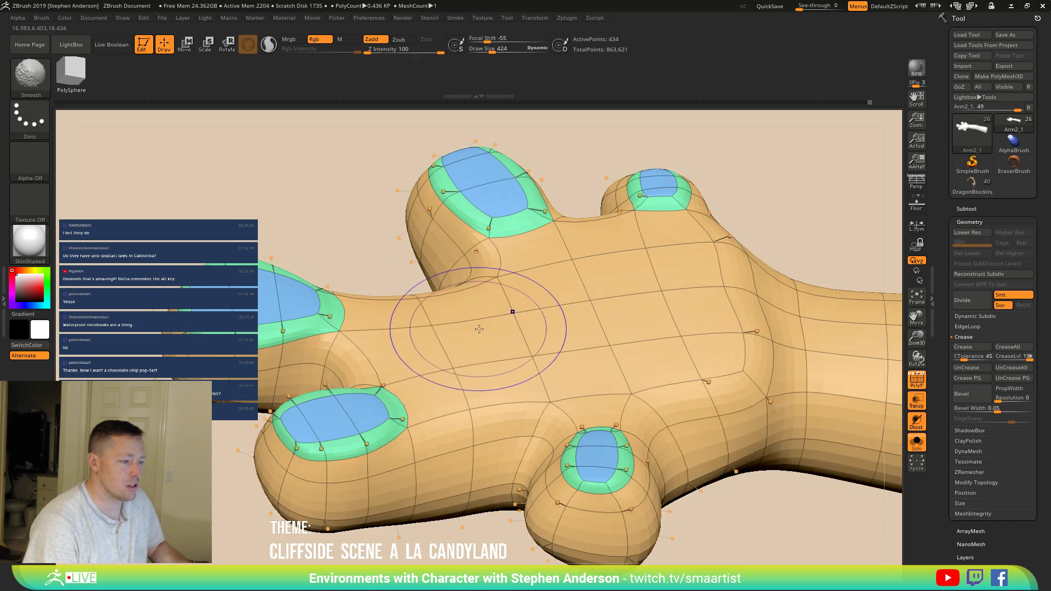
{"action": "key", "text": "shift+f"}
{"action": "mouse_move", "coordinate": [509, 396]}
{"action": "right_mouse_down", "text": "ctrl"}
{"action": "mouse_move", "coordinate": [507, 301]}
{"action": "mouse_move", "coordinate": [436, 379]}
{"action": "mouse_move", "coordinate": [394, 368]}
{"action": "mouse_move", "coordinate": [465, 380]}
{"action": "mouse_move", "coordinate": [363, 348]}
{"action": "mouse_move", "coordinate": [385, 352]}
{"action": "mouse_move", "coordinate": [372, 357]}
{"action": "mouse_move", "coordinate": [442, 403]}
{"action": "right_mouse_up", "text": "ctrl"}
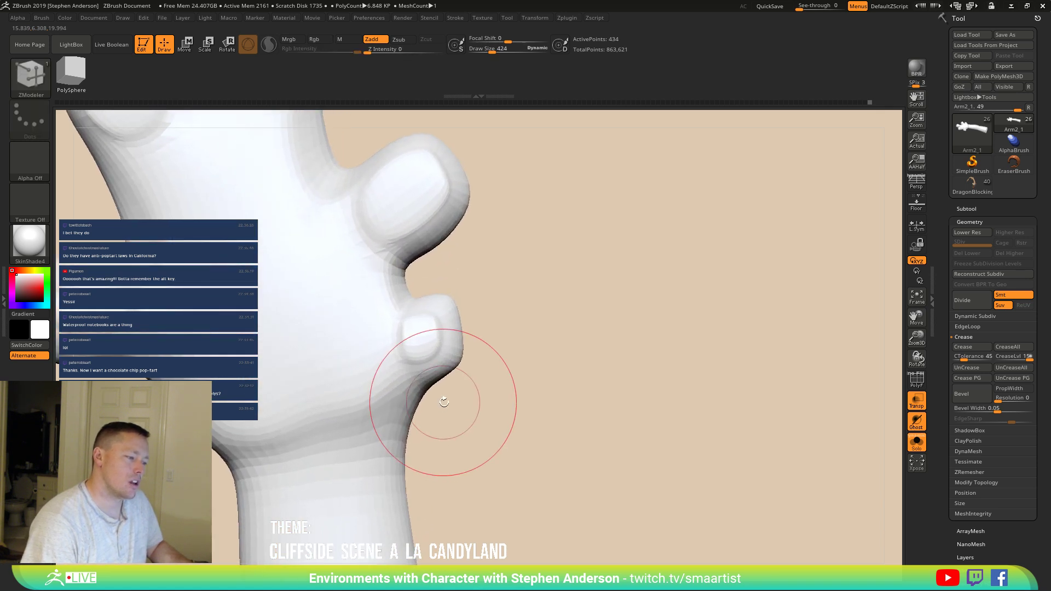
{"action": "key", "text": "shift+f"}
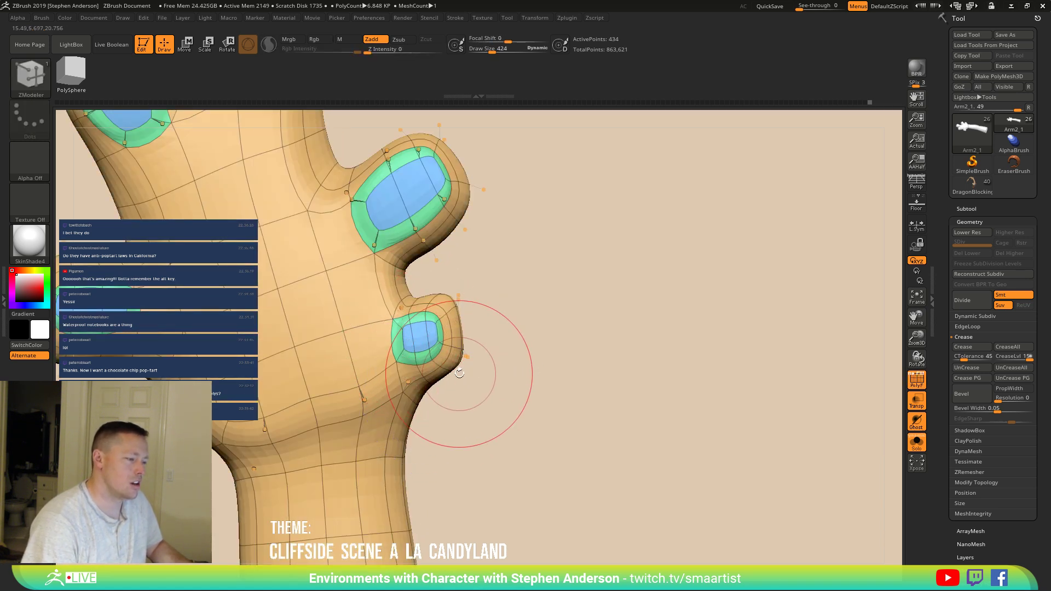
{"action": "key", "text": "shift+d"}
{"action": "key", "text": "shift+d"}
Step: With the Move brush, reshape the tip of the smallest finger around its pad and nail
{"action": "right_click_drag", "start_coordinate": [424, 317], "coordinate": [418, 335]}
{"action": "key", "text": "b"}
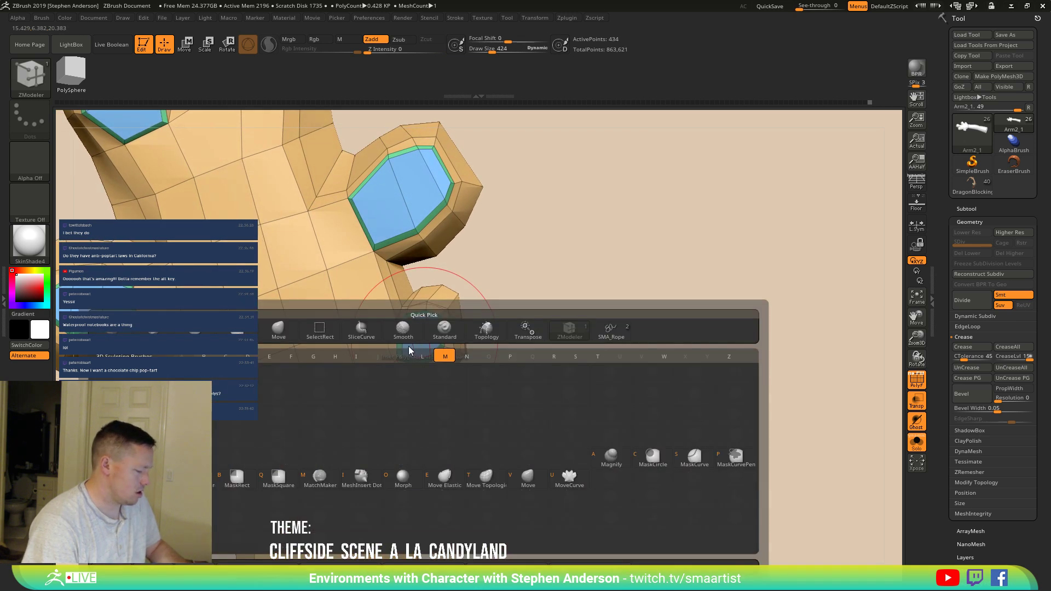
{"action": "key", "text": "m"}
{"action": "key", "text": "v"}
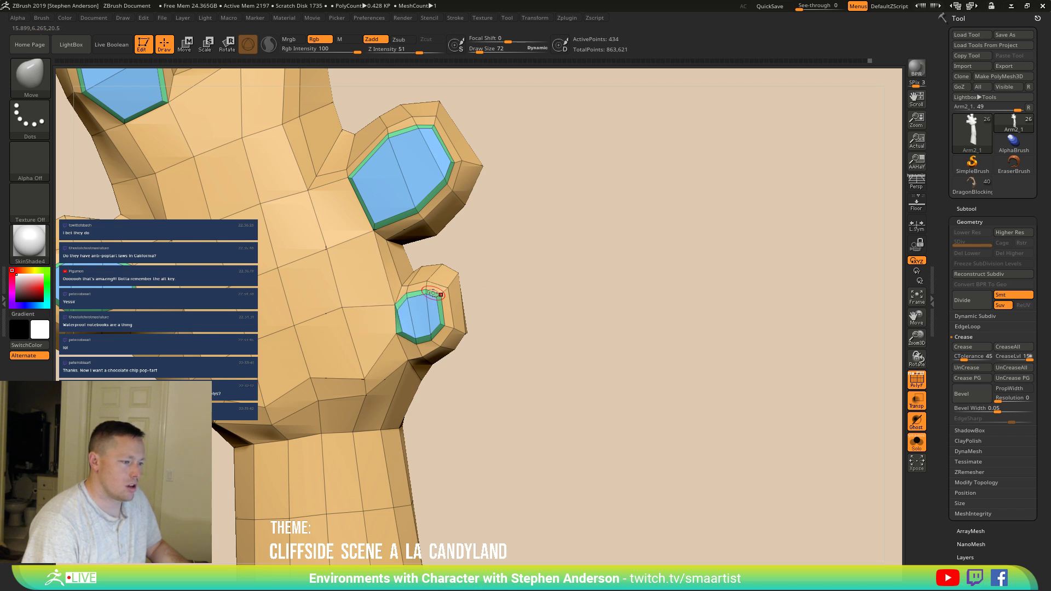
{"action": "left_click_drag", "start_coordinate": [439, 296], "coordinate": [485, 275]}
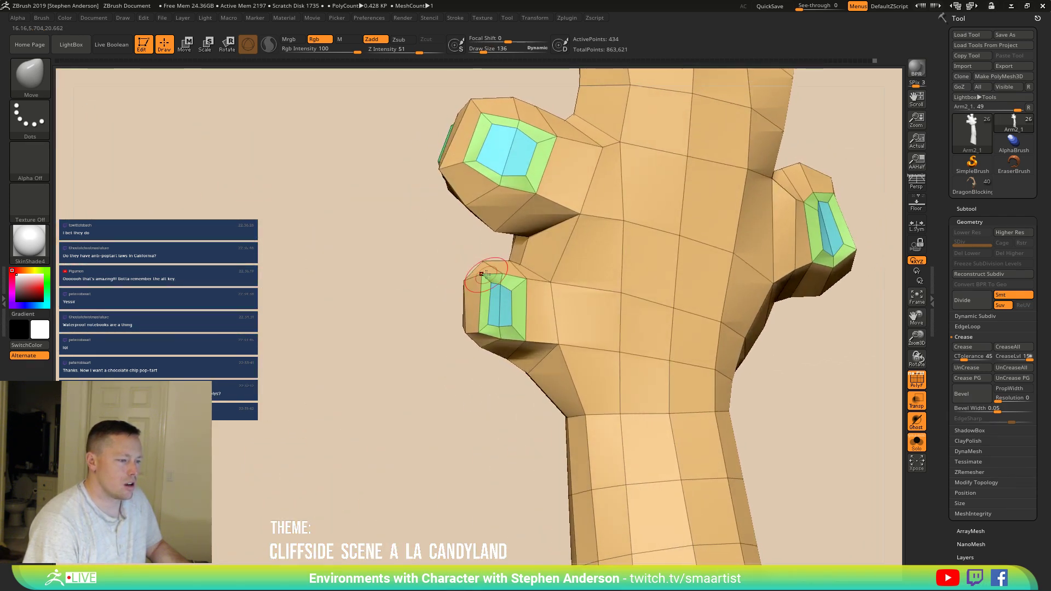
{"action": "mouse_move", "coordinate": [457, 337]}
{"action": "left_mouse_down"}
{"action": "mouse_move", "coordinate": [477, 322]}
{"action": "mouse_move", "coordinate": [455, 315]}
{"action": "mouse_move", "coordinate": [461, 327]}
{"action": "mouse_move", "coordinate": [487, 305]}
{"action": "left_mouse_up"}
Step: Enlarge the Move brush to a draw size of 269 and nudge the side of the finger beside the smallest one
{"action": "key", "text": "ctrl"}
{"action": "mouse_move", "coordinate": [459, 290]}
{"action": "right_mouse_down", "text": "alt"}
{"action": "mouse_move", "coordinate": [418, 407]}
{"action": "mouse_move", "coordinate": [383, 383]}
{"action": "right_mouse_up", "text": "alt"}
{"action": "mouse_move", "coordinate": [336, 335]}
{"action": "right_mouse_down"}
{"action": "mouse_move", "coordinate": [347, 398]}
{"action": "mouse_move", "coordinate": [318, 307]}
{"action": "right_mouse_up"}
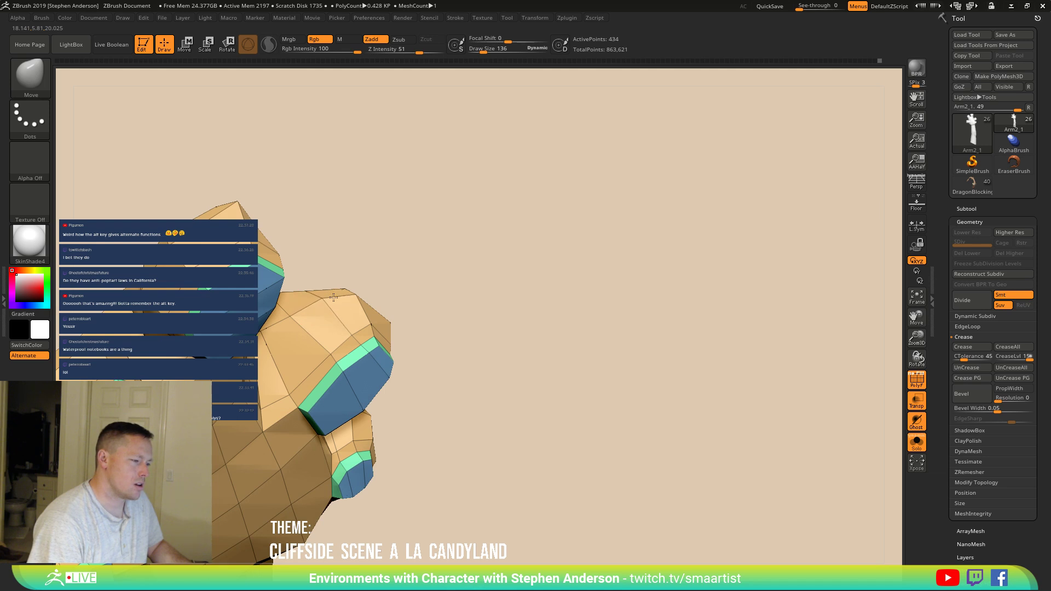
{"action": "right_click_drag", "start_coordinate": [333, 369], "coordinate": [317, 351]}
{"action": "key", "text": "s"}
{"action": "left_click_drag", "start_coordinate": [331, 363], "coordinate": [338, 364]}
{"action": "mouse_move", "coordinate": [325, 380]}
{"action": "right_mouse_down"}
{"action": "mouse_move", "coordinate": [391, 433]}
{"action": "mouse_move", "coordinate": [405, 405]}
{"action": "mouse_move", "coordinate": [367, 379]}
{"action": "mouse_move", "coordinate": [408, 422]}
{"action": "mouse_move", "coordinate": [427, 383]}
{"action": "right_mouse_up"}
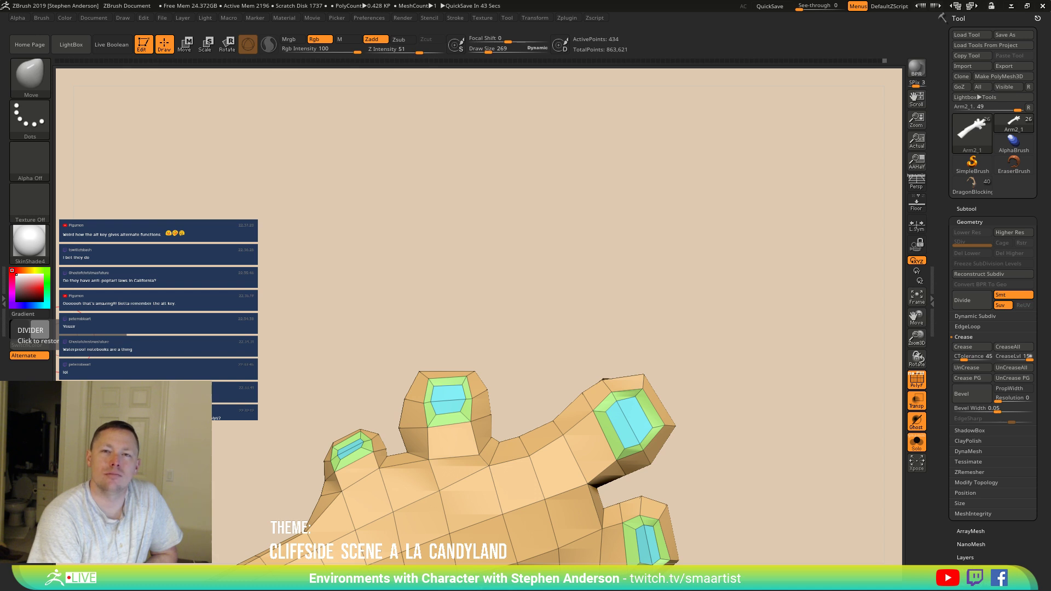
Step: Inspect the smoothed hand and its fingertip pads from the palm side with and without the wireframe
{"action": "mouse_move", "coordinate": [459, 406]}
{"action": "right_mouse_down"}
{"action": "mouse_move", "coordinate": [451, 446]}
{"action": "mouse_move", "coordinate": [434, 402]}
{"action": "mouse_move", "coordinate": [458, 404]}
{"action": "mouse_move", "coordinate": [469, 387]}
{"action": "mouse_move", "coordinate": [442, 453]}
{"action": "right_mouse_up"}
{"action": "key", "text": "d"}
{"action": "key", "text": "shift+f"}
{"action": "right_click_drag", "start_coordinate": [472, 417], "coordinate": [523, 292]}
{"action": "key", "text": "shift+d"}
{"action": "key", "text": "shift+f"}
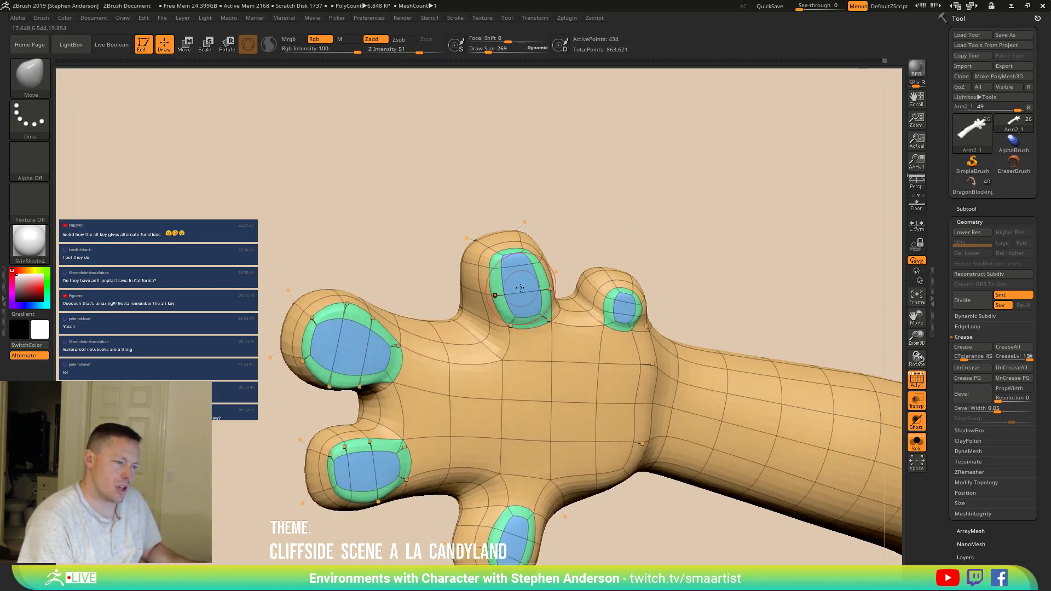
Step: Try to extrude the inner areas of all fingertip pads with the ZModeler Extrude polygon action on Polygroup All
{"action": "key", "text": "b"}
{"action": "key", "text": "z"}
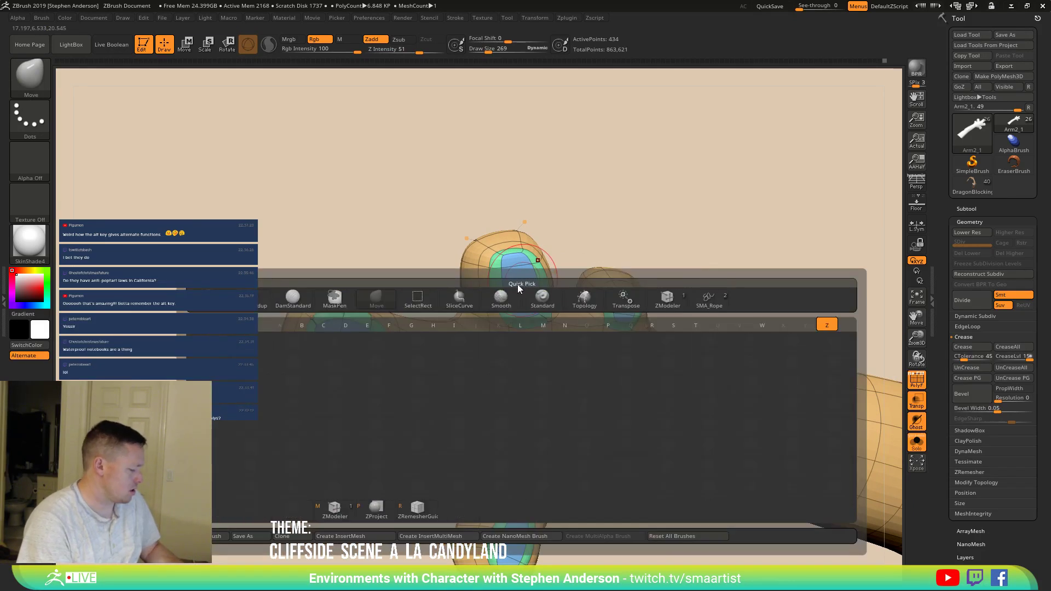
{"action": "key", "text": "m"}
{"action": "key", "text": "space"}
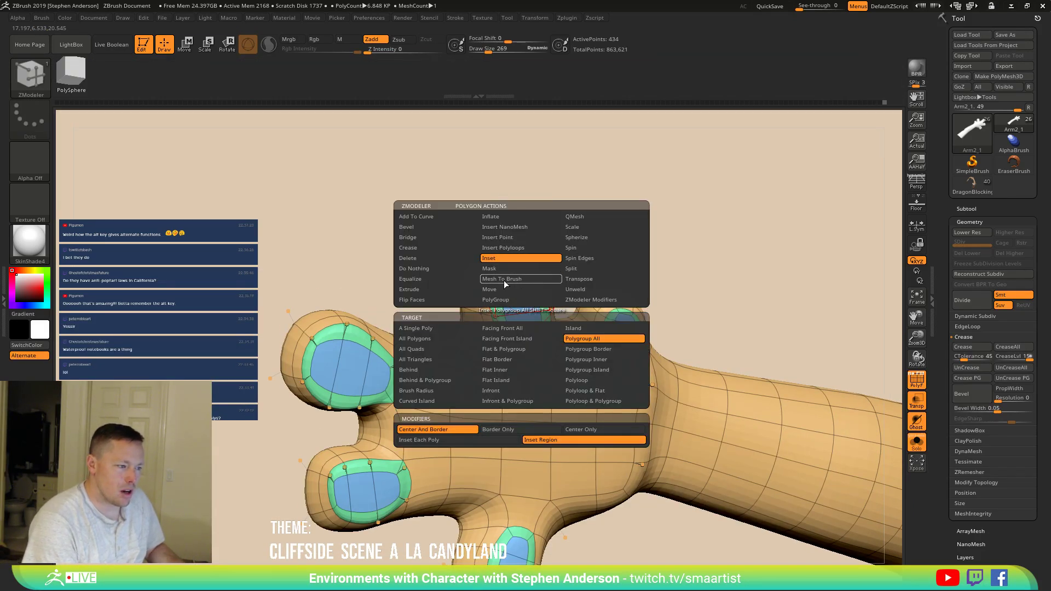
{"action": "left_click", "coordinate": [502, 289]}
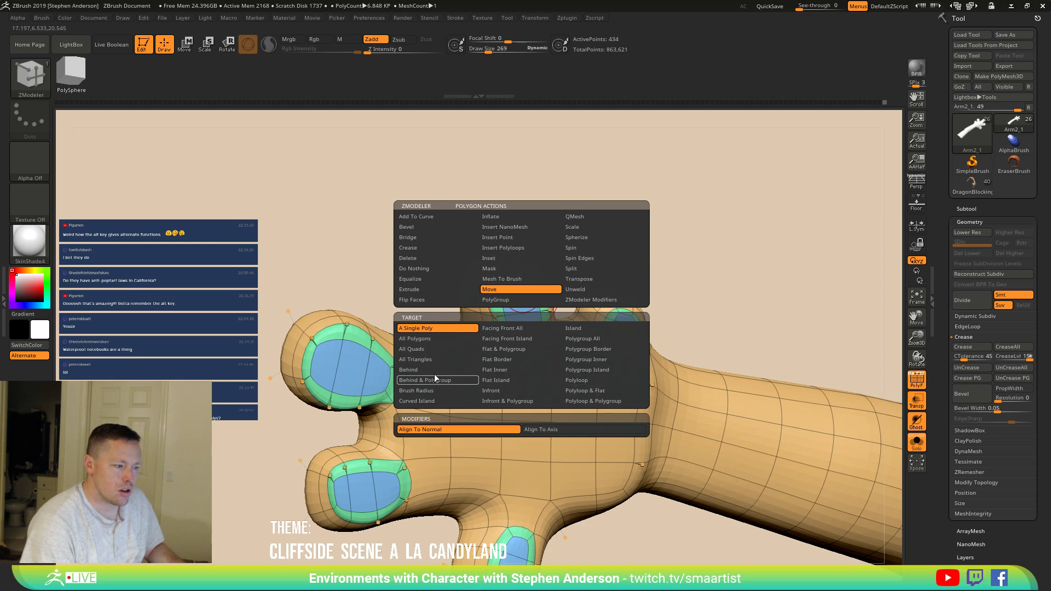
{"action": "left_click", "coordinate": [605, 339]}
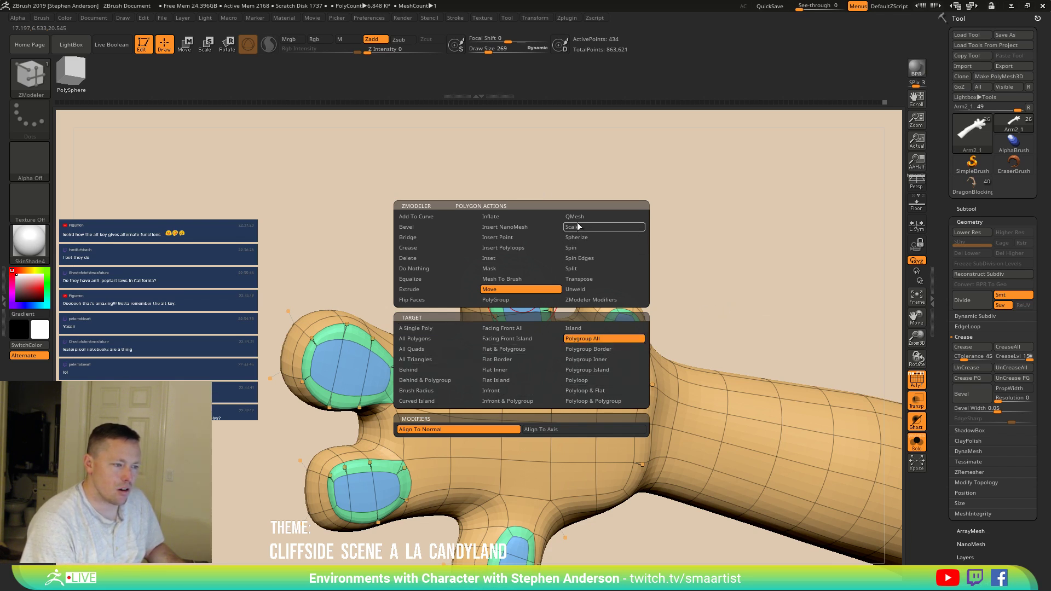
{"action": "left_click", "coordinate": [422, 290]}
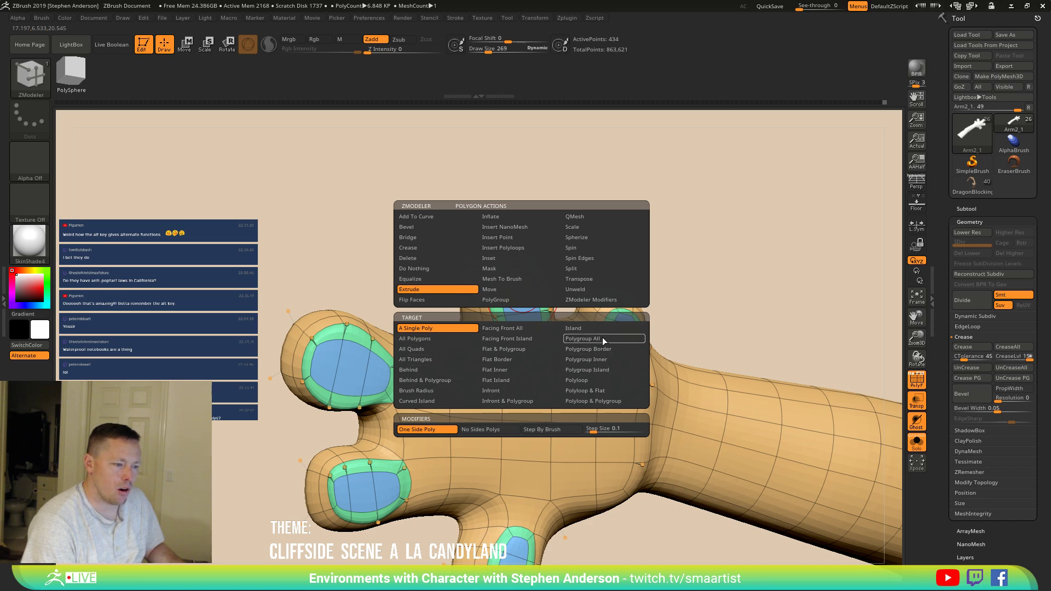
{"action": "right_click_drag", "start_coordinate": [515, 324], "coordinate": [526, 331]}
{"action": "left_click", "coordinate": [525, 331]}
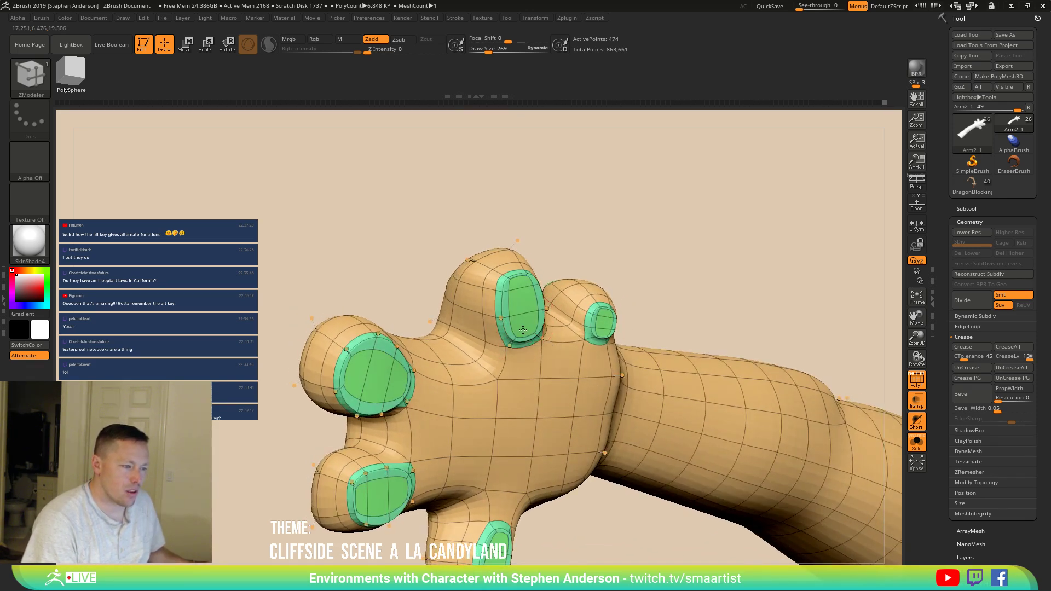
{"action": "key", "text": "ctrl+z"}
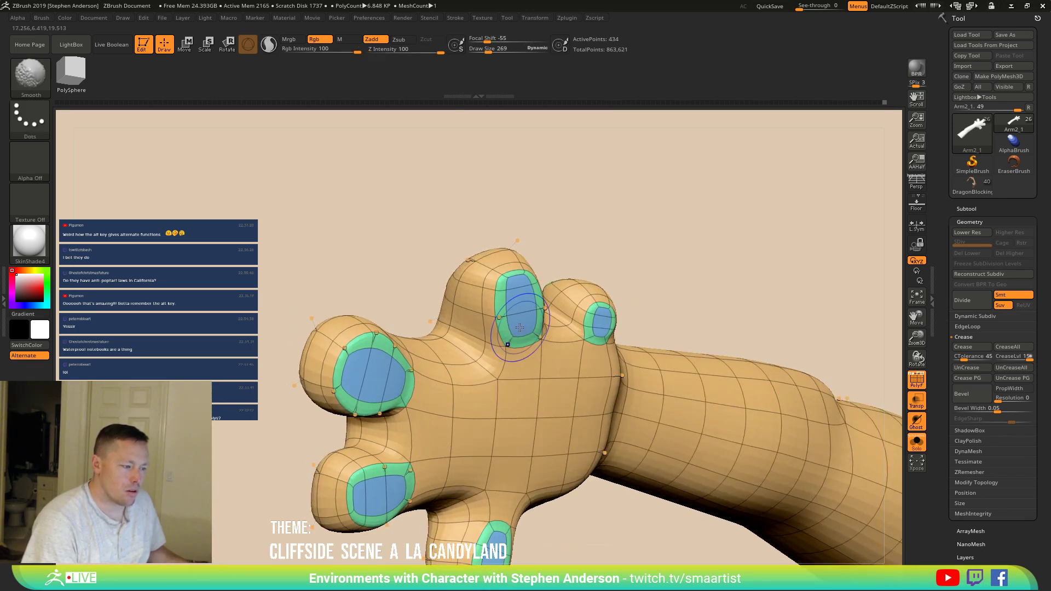
Step: Examine the smoothed hand and forearm without the wireframe
{"action": "key", "text": "shift+f"}
{"action": "key", "text": "d"}
{"action": "mouse_move", "coordinate": [343, 403]}
{"action": "right_mouse_down", "text": "ctrl"}
{"action": "mouse_move", "coordinate": [471, 312]}
{"action": "mouse_move", "coordinate": [438, 307]}
{"action": "mouse_move", "coordinate": [500, 298]}
{"action": "mouse_move", "coordinate": [547, 348]}
{"action": "mouse_move", "coordinate": [547, 372]}
{"action": "mouse_move", "coordinate": [507, 279]}
{"action": "mouse_move", "coordinate": [530, 314]}
{"action": "mouse_move", "coordinate": [495, 300]}
{"action": "mouse_move", "coordinate": [511, 279]}
{"action": "mouse_move", "coordinate": [499, 287]}
{"action": "right_mouse_up", "text": "ctrl"}
Step: With the Move brush at a draw size of 492, adjust the palm and the area between the fingers
{"action": "key", "text": "b"}
{"action": "key", "text": "m"}
{"action": "key", "text": "v"}
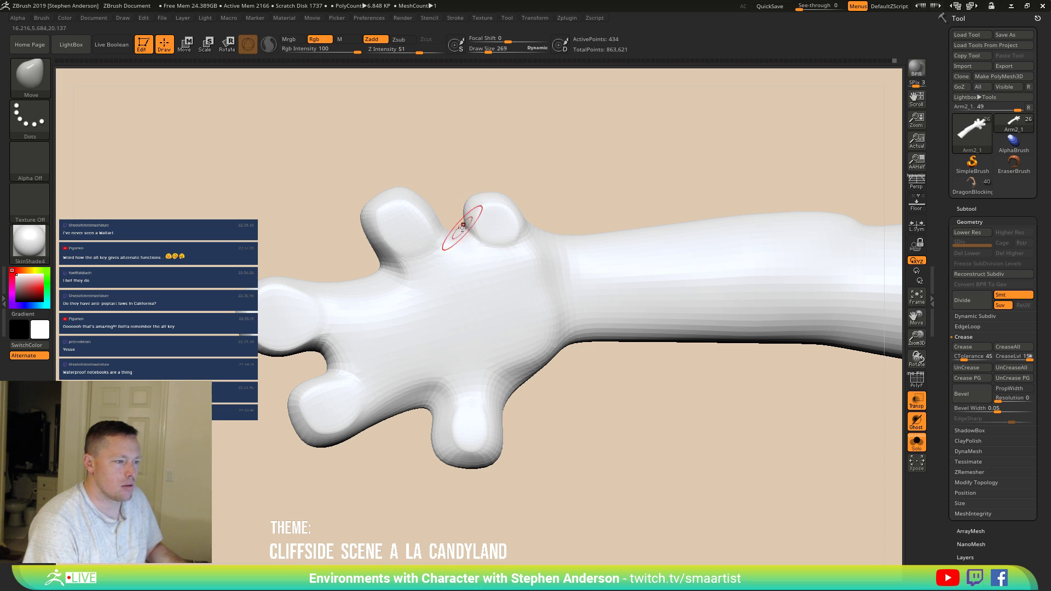
{"action": "mouse_move", "coordinate": [492, 261]}
{"action": "right_mouse_down"}
{"action": "mouse_move", "coordinate": [493, 242]}
{"action": "mouse_move", "coordinate": [493, 364]}
{"action": "mouse_move", "coordinate": [482, 328]}
{"action": "right_mouse_up"}
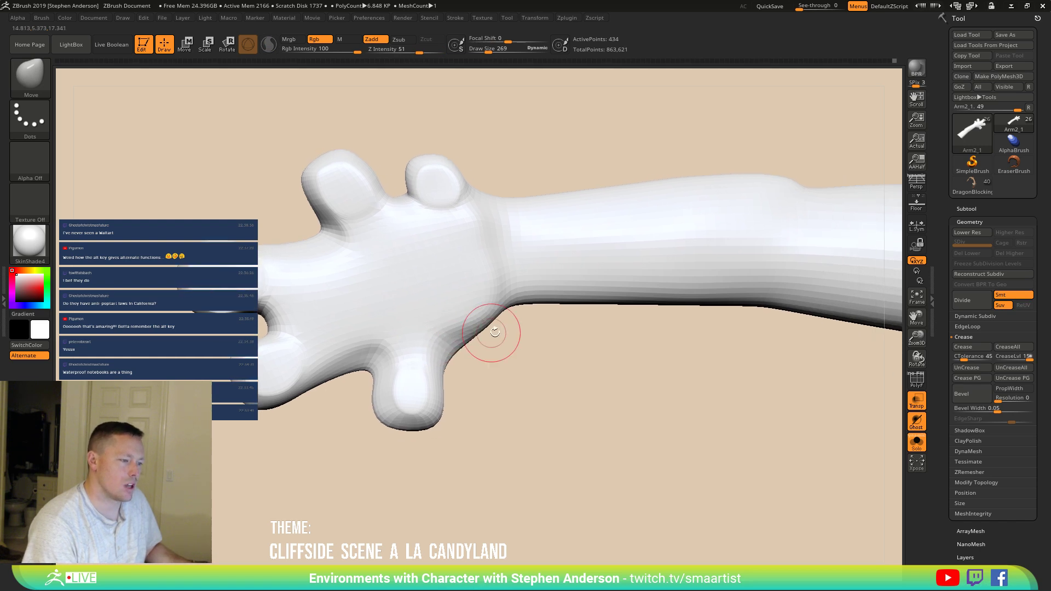
{"action": "mouse_move", "coordinate": [471, 289]}
{"action": "right_mouse_down"}
{"action": "mouse_move", "coordinate": [427, 307]}
{"action": "mouse_move", "coordinate": [482, 298]}
{"action": "right_mouse_up"}
{"action": "key", "text": "shift+f"}
{"action": "right_click_drag", "start_coordinate": [388, 309], "coordinate": [407, 297]}
{"action": "left_click_drag", "start_coordinate": [364, 293], "coordinate": [352, 296]}
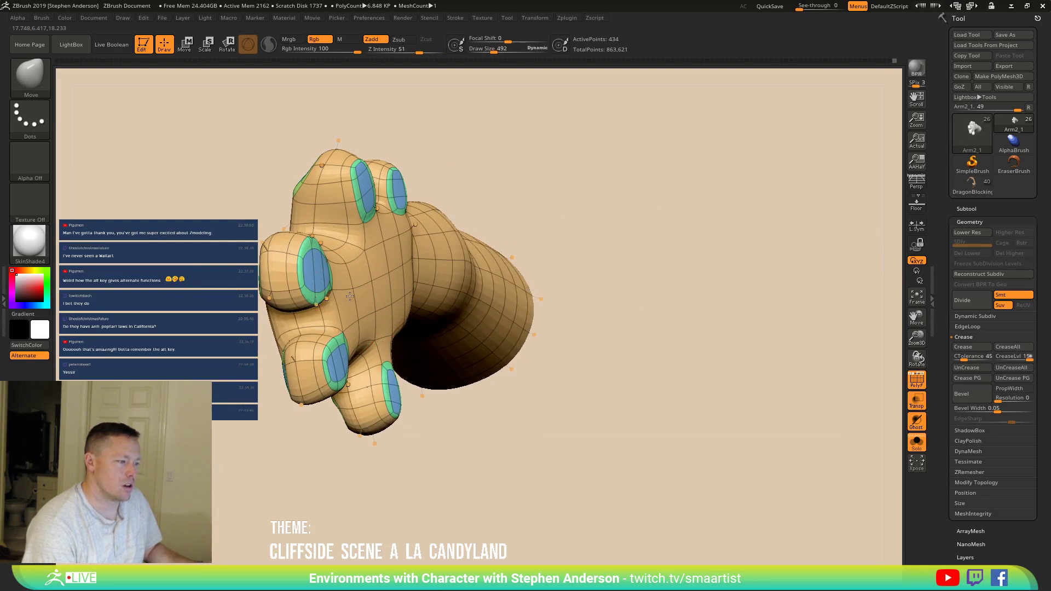
{"action": "right_click_drag", "start_coordinate": [352, 308], "coordinate": [355, 278]}
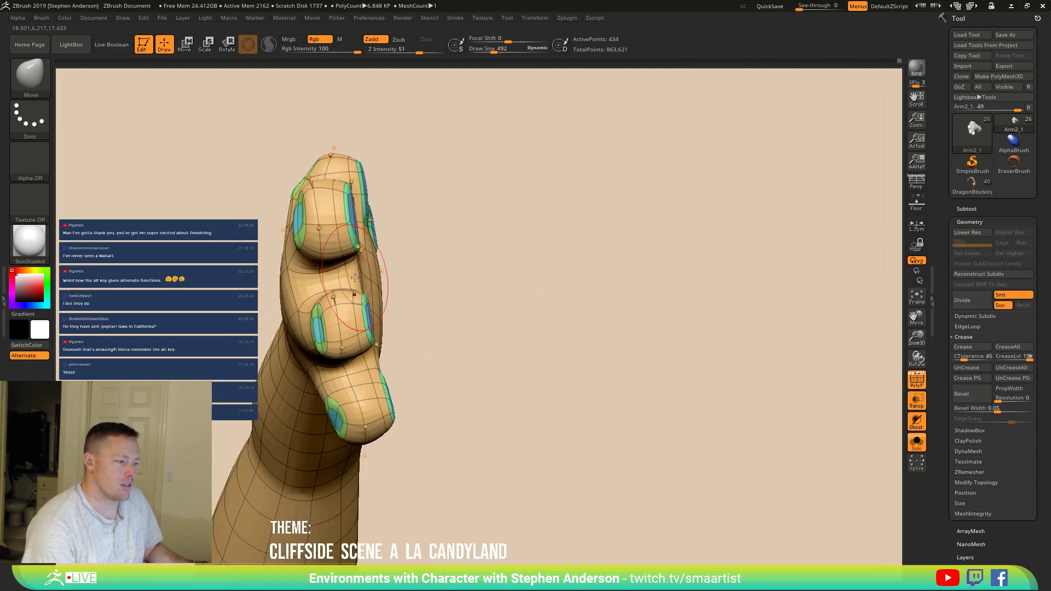
{"action": "left_click_drag", "start_coordinate": [347, 274], "coordinate": [351, 266]}
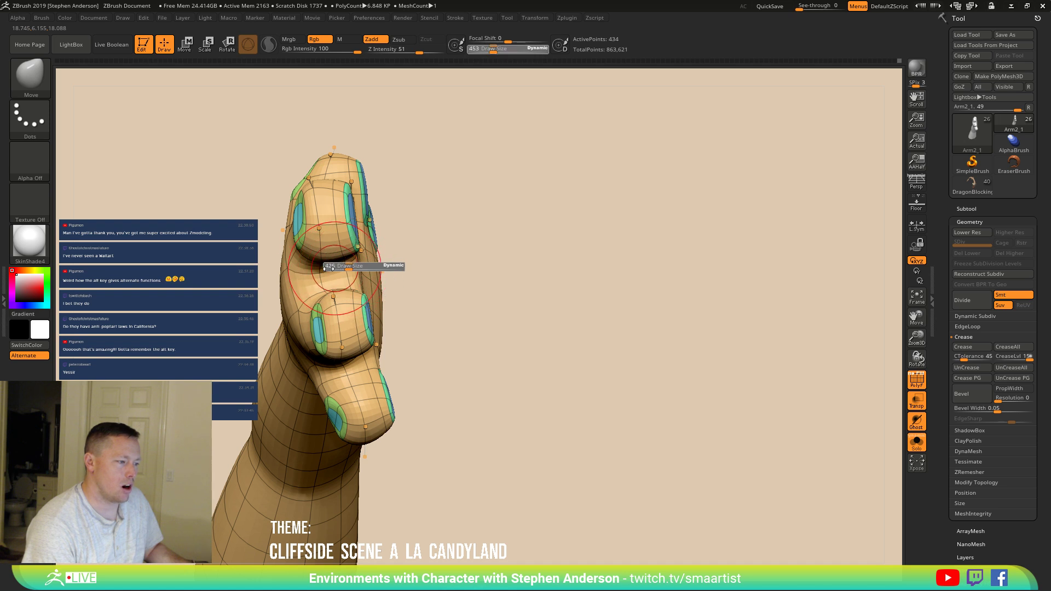
Step: Isolate the hand at the wrist and separate the hand and the arm into different polygroups
{"action": "mouse_move", "coordinate": [309, 264]}
{"action": "right_mouse_down"}
{"action": "mouse_move", "coordinate": [355, 264]}
{"action": "mouse_move", "coordinate": [342, 271]}
{"action": "mouse_move", "coordinate": [372, 316]}
{"action": "mouse_move", "coordinate": [449, 323]}
{"action": "mouse_move", "coordinate": [462, 366]}
{"action": "mouse_move", "coordinate": [410, 343]}
{"action": "mouse_move", "coordinate": [434, 304]}
{"action": "mouse_move", "coordinate": [423, 260]}
{"action": "mouse_move", "coordinate": [458, 324]}
{"action": "mouse_move", "coordinate": [394, 321]}
{"action": "mouse_move", "coordinate": [458, 324]}
{"action": "mouse_move", "coordinate": [454, 375]}
{"action": "mouse_move", "coordinate": [413, 403]}
{"action": "mouse_move", "coordinate": [417, 298]}
{"action": "mouse_move", "coordinate": [411, 392]}
{"action": "mouse_move", "coordinate": [453, 293]}
{"action": "mouse_move", "coordinate": [396, 429]}
{"action": "mouse_move", "coordinate": [455, 371]}
{"action": "mouse_move", "coordinate": [415, 406]}
{"action": "mouse_move", "coordinate": [432, 387]}
{"action": "mouse_move", "coordinate": [469, 390]}
{"action": "mouse_move", "coordinate": [462, 420]}
{"action": "mouse_move", "coordinate": [488, 352]}
{"action": "mouse_move", "coordinate": [507, 228]}
{"action": "mouse_move", "coordinate": [488, 336]}
{"action": "mouse_move", "coordinate": [570, 298]}
{"action": "mouse_move", "coordinate": [489, 266]}
{"action": "mouse_move", "coordinate": [525, 329]}
{"action": "mouse_move", "coordinate": [552, 262]}
{"action": "mouse_move", "coordinate": [378, 295]}
{"action": "mouse_move", "coordinate": [405, 312]}
{"action": "right_mouse_up"}
{"action": "key", "text": "shift+f"}
{"action": "key", "text": "shift+f"}
{"action": "key", "text": "shift+f"}
{"action": "key", "text": "shift+f"}
{"action": "left_click_drag", "start_coordinate": [504, 182], "coordinate": [225, 388], "text": "ctrl+shift"}
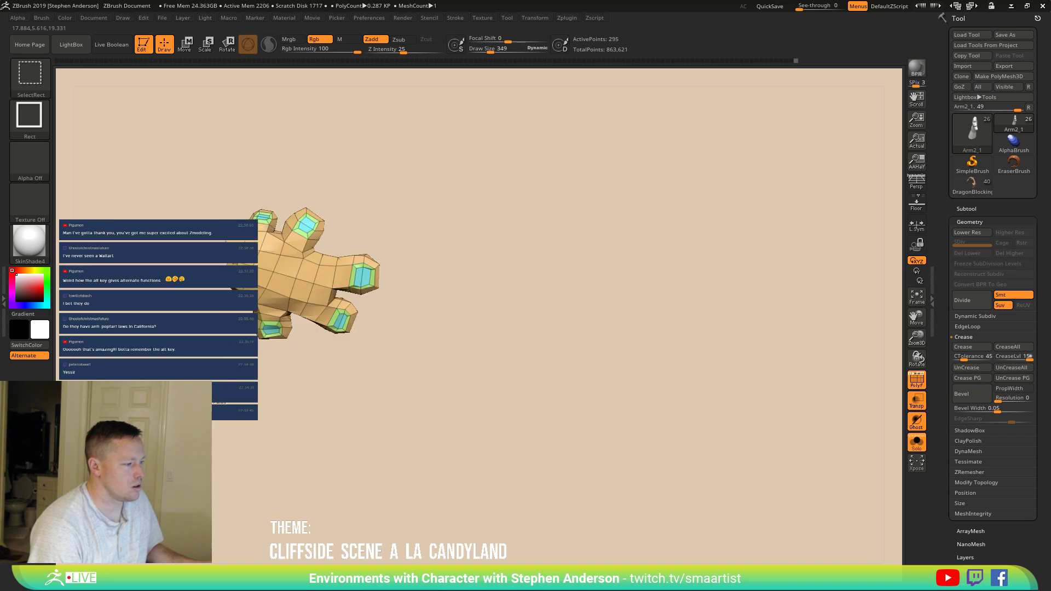
{"action": "mouse_move", "coordinate": [203, 357]}
{"action": "right_mouse_down"}
{"action": "mouse_move", "coordinate": [219, 279]}
{"action": "mouse_move", "coordinate": [207, 233]}
{"action": "mouse_move", "coordinate": [195, 240]}
{"action": "mouse_move", "coordinate": [288, 237]}
{"action": "right_mouse_up"}
{"action": "key", "text": "ctrl+shift"}
{"action": "key", "text": "ctrl+shift+x"}
{"action": "left_click_drag", "start_coordinate": [269, 200], "coordinate": [323, 336], "text": "ctrl+alt+shift"}
{"action": "mouse_move", "coordinate": [329, 306]}
{"action": "right_mouse_down"}
{"action": "mouse_move", "coordinate": [359, 219]}
{"action": "mouse_move", "coordinate": [390, 199]}
{"action": "mouse_move", "coordinate": [329, 208]}
{"action": "mouse_move", "coordinate": [367, 217]}
{"action": "right_mouse_up"}
{"action": "mouse_move", "coordinate": [435, 245]}
{"action": "right_mouse_down", "text": "ctrl"}
{"action": "mouse_move", "coordinate": [369, 199]}
{"action": "mouse_move", "coordinate": [449, 334]}
{"action": "right_mouse_up", "text": "ctrl"}
{"action": "mouse_move", "coordinate": [449, 334]}
{"action": "right_mouse_down"}
{"action": "mouse_move", "coordinate": [477, 291]}
{"action": "mouse_move", "coordinate": [412, 349]}
{"action": "right_mouse_up"}
{"action": "mouse_move", "coordinate": [474, 307]}
{"action": "right_mouse_down"}
{"action": "mouse_move", "coordinate": [523, 392]}
{"action": "mouse_move", "coordinate": [562, 359]}
{"action": "right_mouse_up"}
{"action": "mouse_move", "coordinate": [573, 310]}
{"action": "right_mouse_down", "text": "alt"}
{"action": "mouse_move", "coordinate": [444, 356]}
{"action": "mouse_move", "coordinate": [455, 356]}
{"action": "right_mouse_up", "text": "alt"}
Step: Hide the upper arm, give the forearm its own polygroup starting at the elbow, and show the whole arm again
{"action": "left_click", "coordinate": [330, 158], "text": "ctrl+shift"}
{"action": "left_click_drag", "start_coordinate": [326, 156], "coordinate": [485, 296], "text": "ctrl+alt+shift"}
{"action": "left_click", "coordinate": [484, 299], "text": "ctrl+shift"}
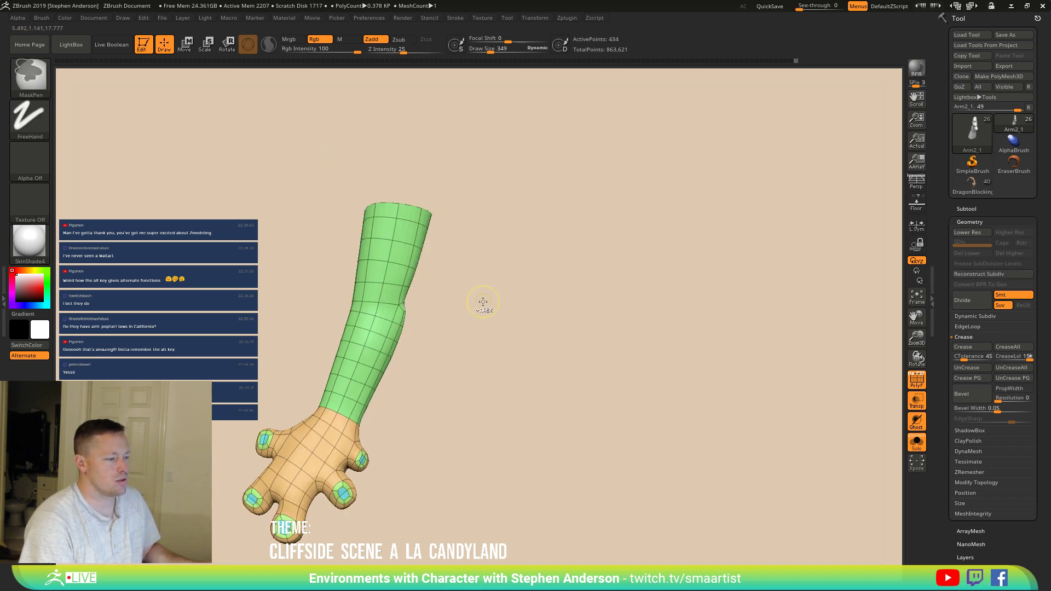
{"action": "left_click", "coordinate": [481, 304], "text": "ctrl+shift"}
{"action": "left_click_drag", "start_coordinate": [312, 145], "coordinate": [489, 289], "text": "ctrl+alt+shift"}
{"action": "left_click", "coordinate": [511, 297], "text": "ctrl+shift"}
Step: With ZModeler at the lowest subdivision level, insert an edge loop around the forearm next to the wrist
{"action": "mouse_move", "coordinate": [511, 328]}
{"action": "left_mouse_down"}
{"action": "mouse_move", "coordinate": [410, 330]}
{"action": "mouse_move", "coordinate": [460, 340]}
{"action": "mouse_move", "coordinate": [416, 306]}
{"action": "mouse_move", "coordinate": [340, 312]}
{"action": "mouse_move", "coordinate": [310, 347]}
{"action": "mouse_move", "coordinate": [411, 441]}
{"action": "left_mouse_up"}
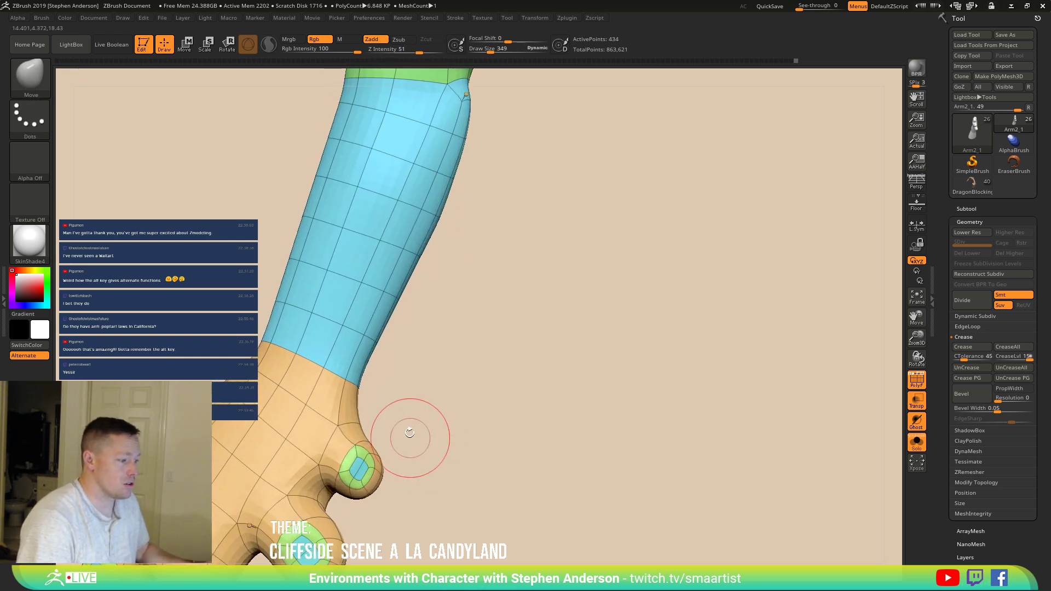
{"action": "key", "text": "b"}
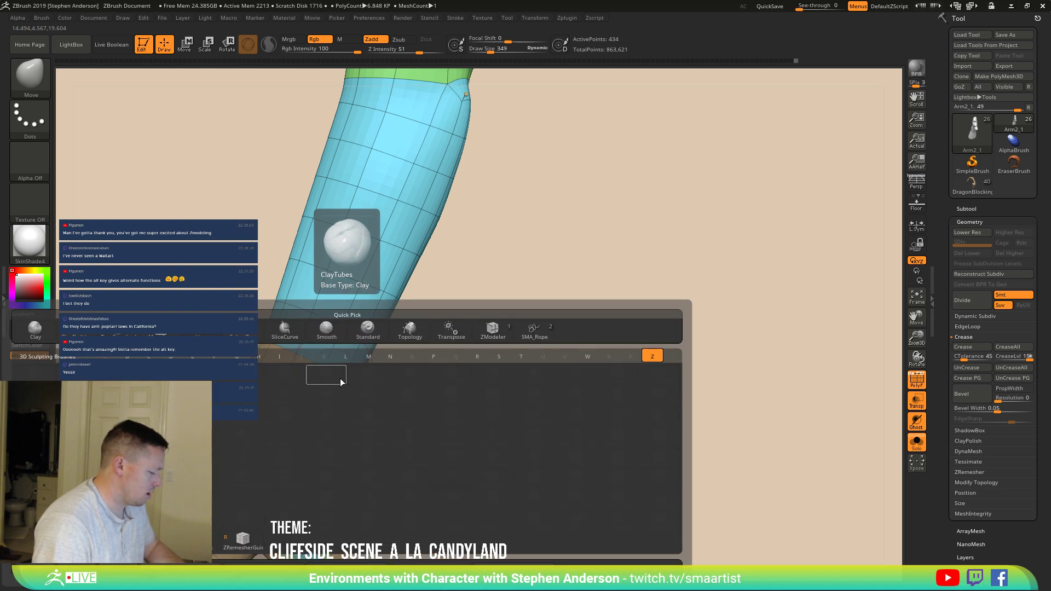
{"action": "key", "text": "z"}
{"action": "key", "text": "m"}
{"action": "key", "text": "shift+d"}
{"action": "key", "text": "shift+d"}
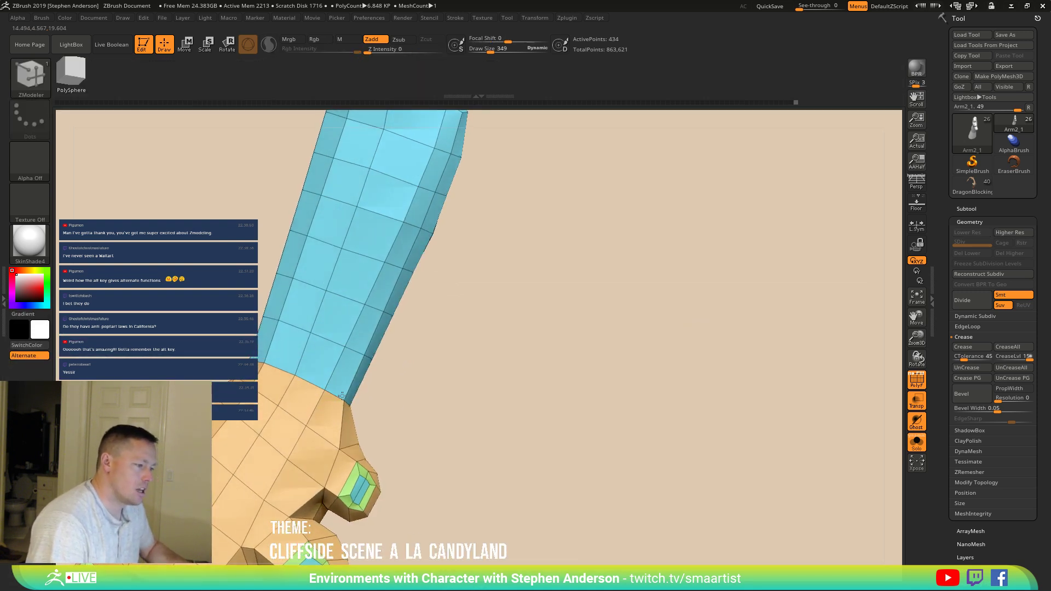
{"action": "left_click", "coordinate": [330, 381]}
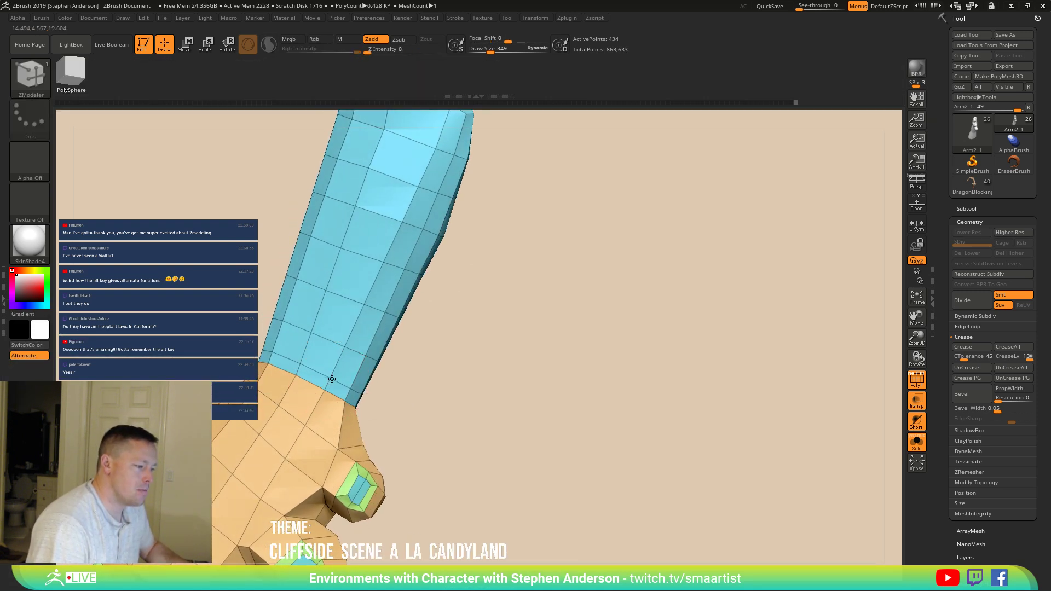
{"action": "right_click_drag", "start_coordinate": [331, 378], "coordinate": [307, 424], "text": "ctrl"}
{"action": "key", "text": "space"}
{"action": "key", "text": "ctrl"}
{"action": "mouse_move", "coordinate": [376, 421]}
{"action": "right_mouse_down"}
{"action": "mouse_move", "coordinate": [340, 375]}
{"action": "mouse_move", "coordinate": [404, 363]}
{"action": "mouse_move", "coordinate": [400, 375]}
{"action": "right_mouse_up"}
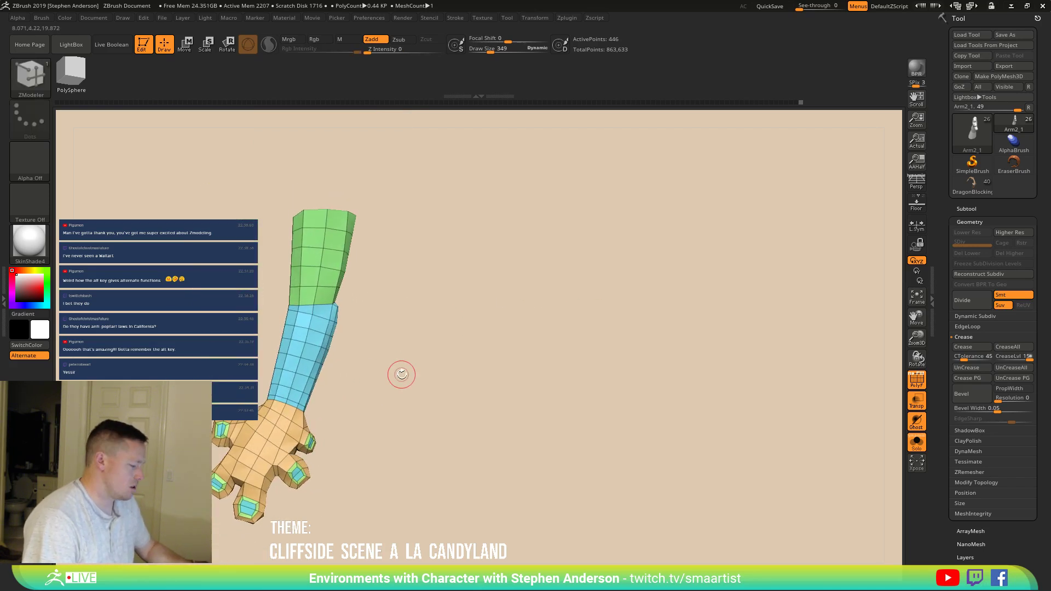
Step: Mask the upper arm, try rotating the forearm and hand at the elbow, and undo the test bend
{"action": "key", "text": "w"}
{"action": "left_click", "coordinate": [316, 284], "text": "ctrl"}
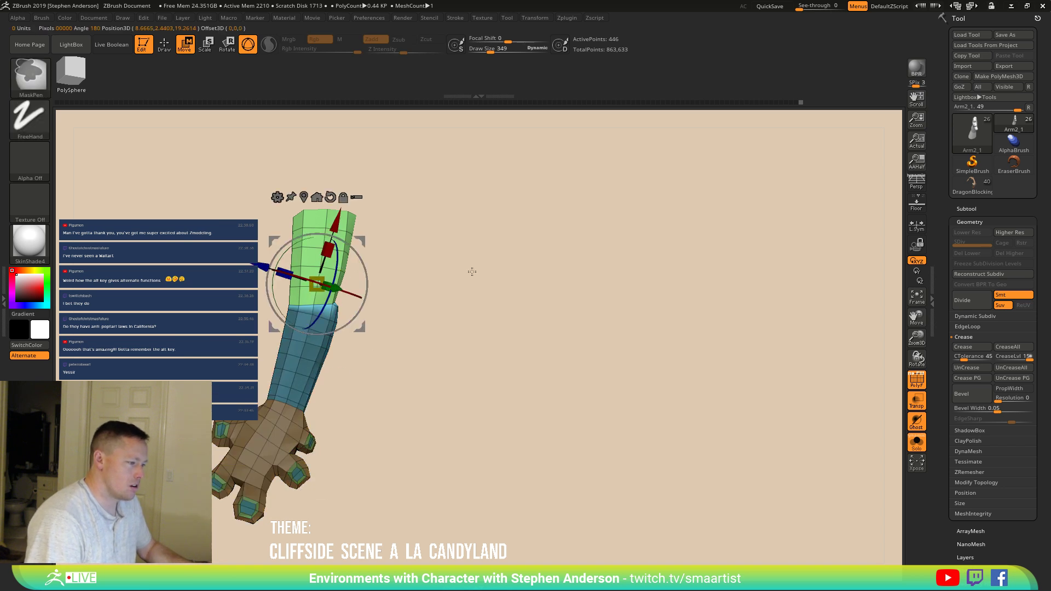
{"action": "left_click", "coordinate": [473, 292], "text": "ctrl"}
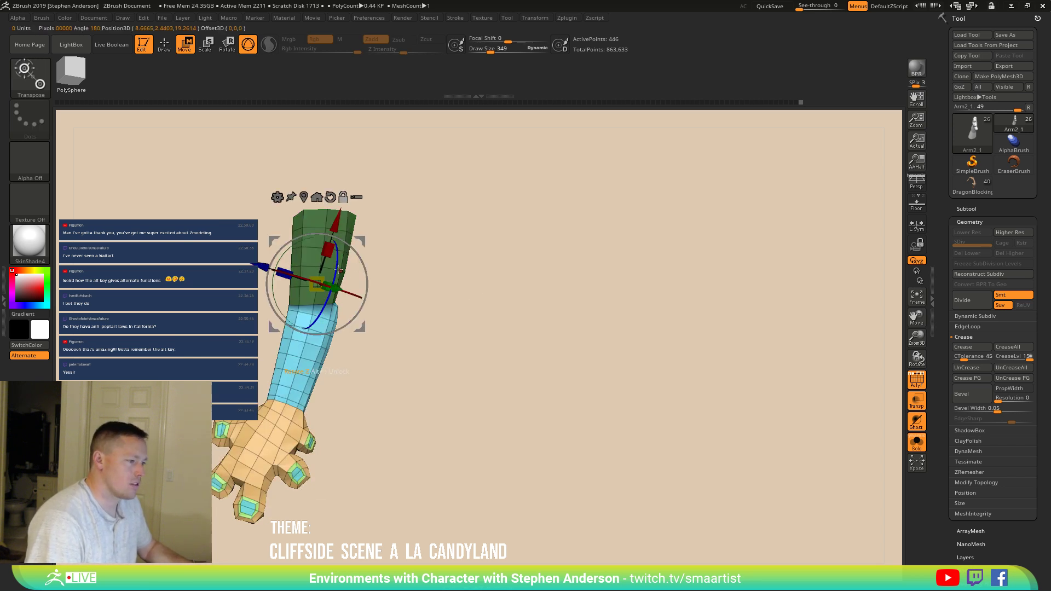
{"action": "left_click_drag", "start_coordinate": [362, 240], "coordinate": [378, 320], "text": "alt"}
{"action": "mouse_move", "coordinate": [421, 385]}
{"action": "right_mouse_down", "text": "ctrl"}
{"action": "mouse_move", "coordinate": [387, 324]}
{"action": "mouse_move", "coordinate": [343, 312]}
{"action": "mouse_move", "coordinate": [424, 288]}
{"action": "mouse_move", "coordinate": [400, 331]}
{"action": "right_mouse_up", "text": "ctrl"}
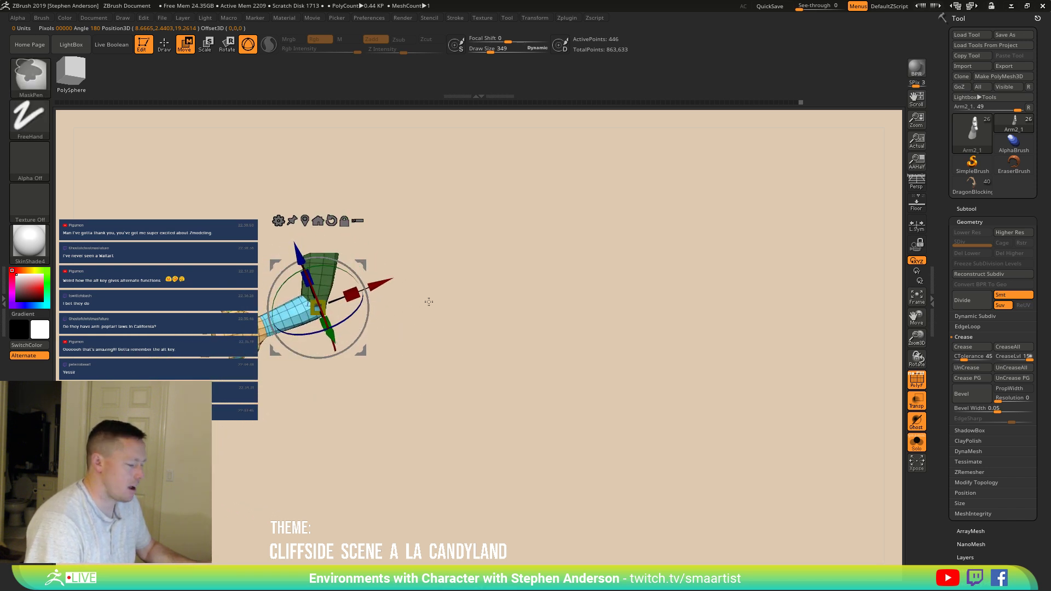
{"action": "key", "text": "ctrl+z"}
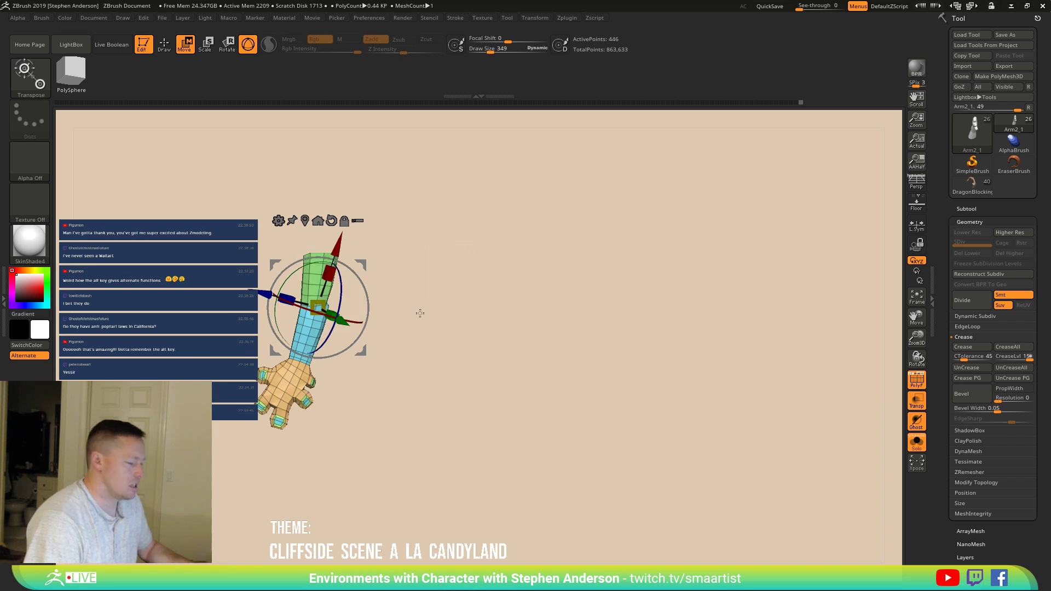
Step: Show the other subtools again without transparency, and hide the old Arm1 subtool that overlaps the new arm
{"action": "key", "text": "q"}
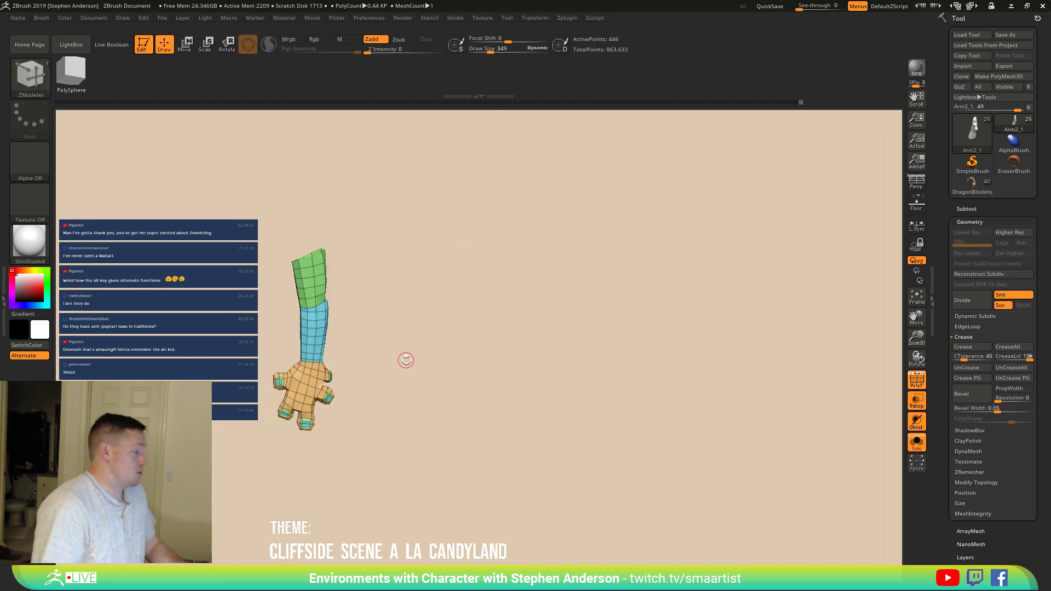
{"action": "mouse_move", "coordinate": [419, 359]}
{"action": "right_mouse_down", "text": "alt"}
{"action": "mouse_move", "coordinate": [429, 351]}
{"action": "mouse_move", "coordinate": [441, 372]}
{"action": "mouse_move", "coordinate": [481, 382]}
{"action": "mouse_move", "coordinate": [479, 343]}
{"action": "right_mouse_up", "text": "alt"}
{"action": "mouse_move", "coordinate": [467, 379]}
{"action": "right_mouse_down", "text": "ctrl"}
{"action": "mouse_move", "coordinate": [458, 345]}
{"action": "mouse_move", "coordinate": [427, 377]}
{"action": "right_mouse_up", "text": "ctrl"}
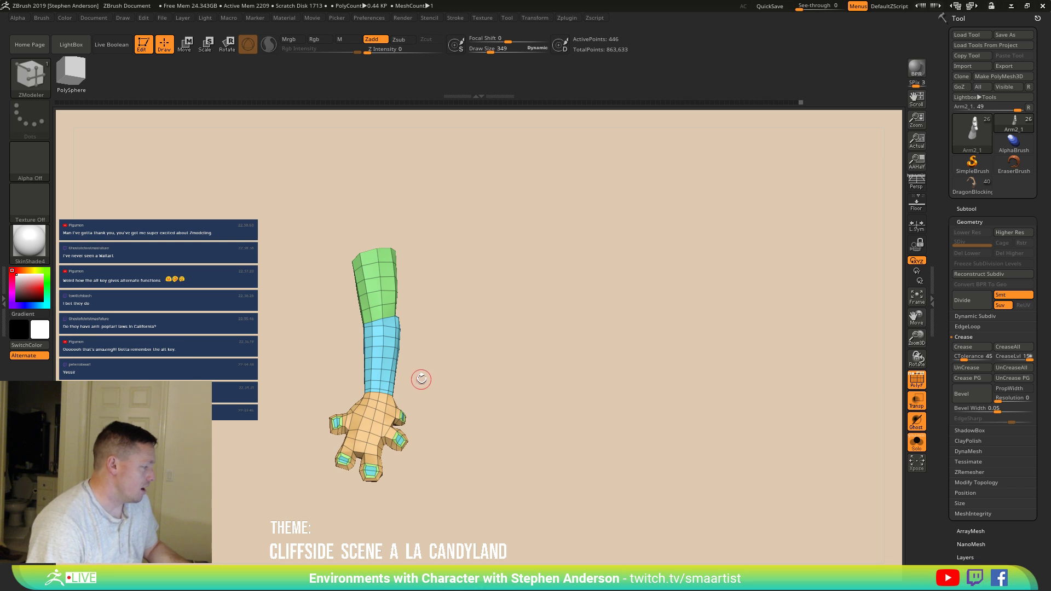
{"action": "right_click_drag", "start_coordinate": [468, 384], "coordinate": [512, 389]}
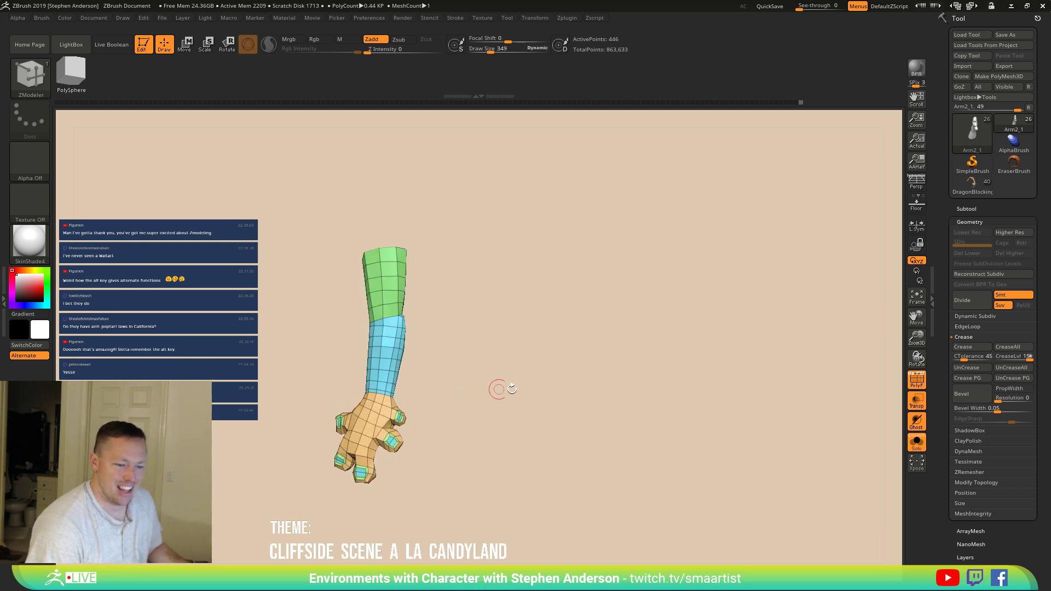
{"action": "left_click", "coordinate": [913, 445]}
{"action": "key", "text": "shift"}
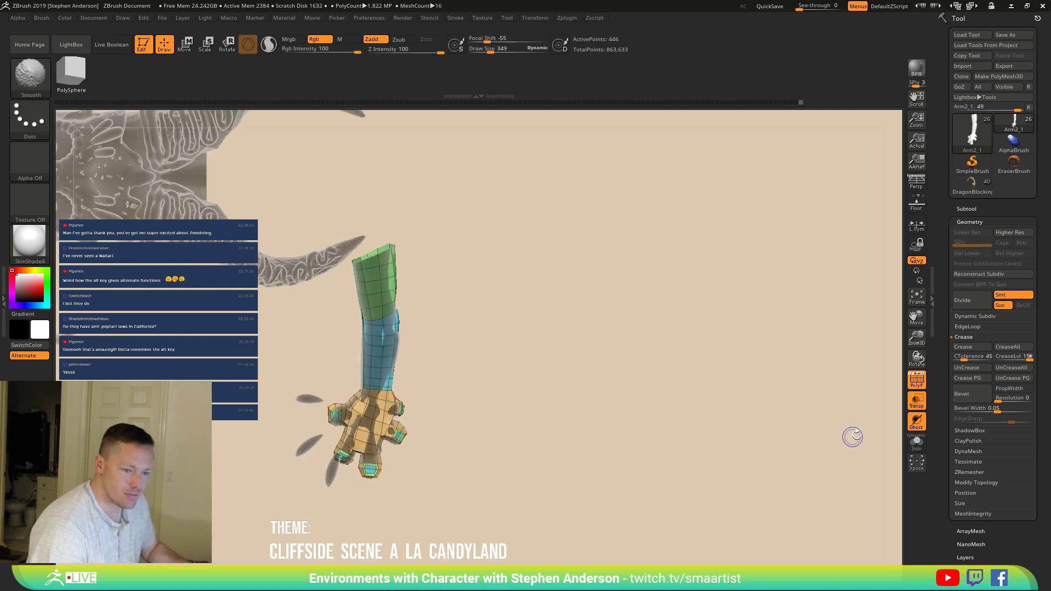
{"action": "left_click", "coordinate": [917, 403]}
{"action": "left_click", "coordinate": [967, 208]}
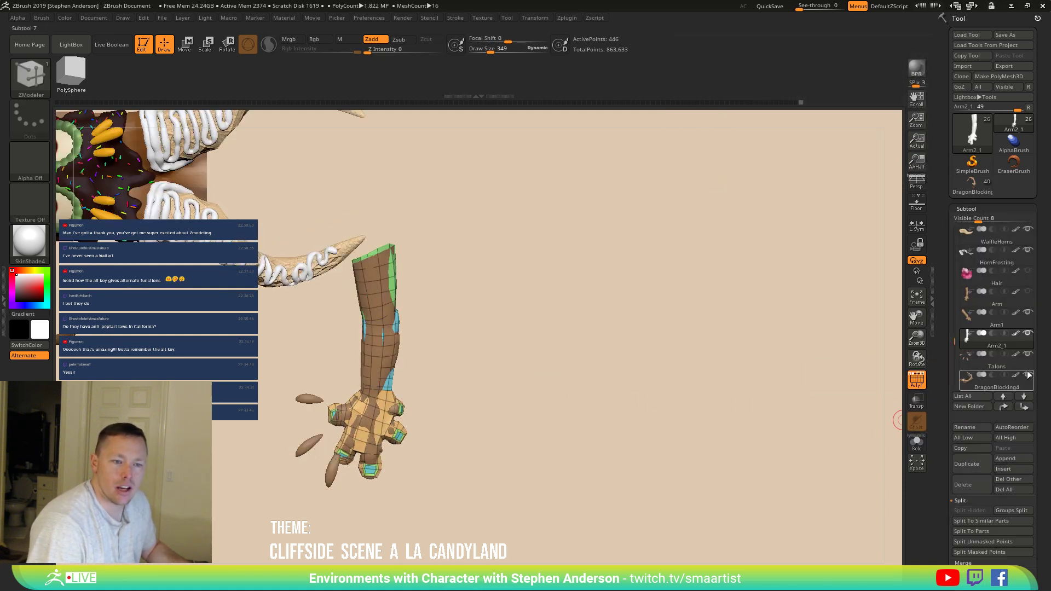
{"action": "left_click", "coordinate": [1027, 312]}
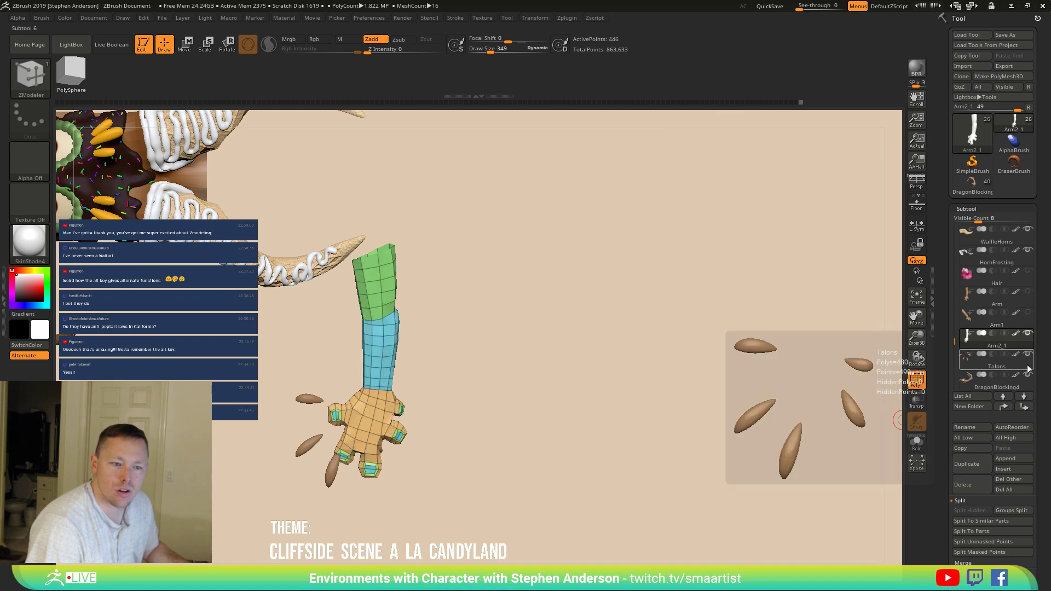
Step: Select the Talons subtool and move all the talons together onto the fingertips of the new hand
{"action": "right_click_drag", "start_coordinate": [742, 401], "coordinate": [315, 471]}
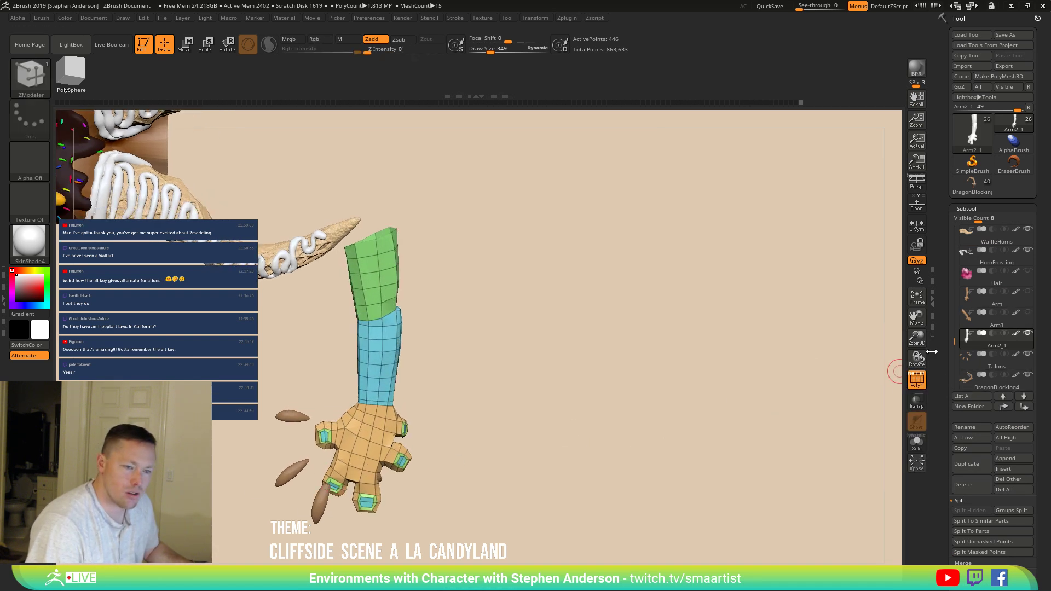
{"action": "left_click", "coordinate": [966, 370]}
{"action": "right_click_drag", "start_coordinate": [524, 439], "coordinate": [570, 386]}
{"action": "key", "text": "w"}
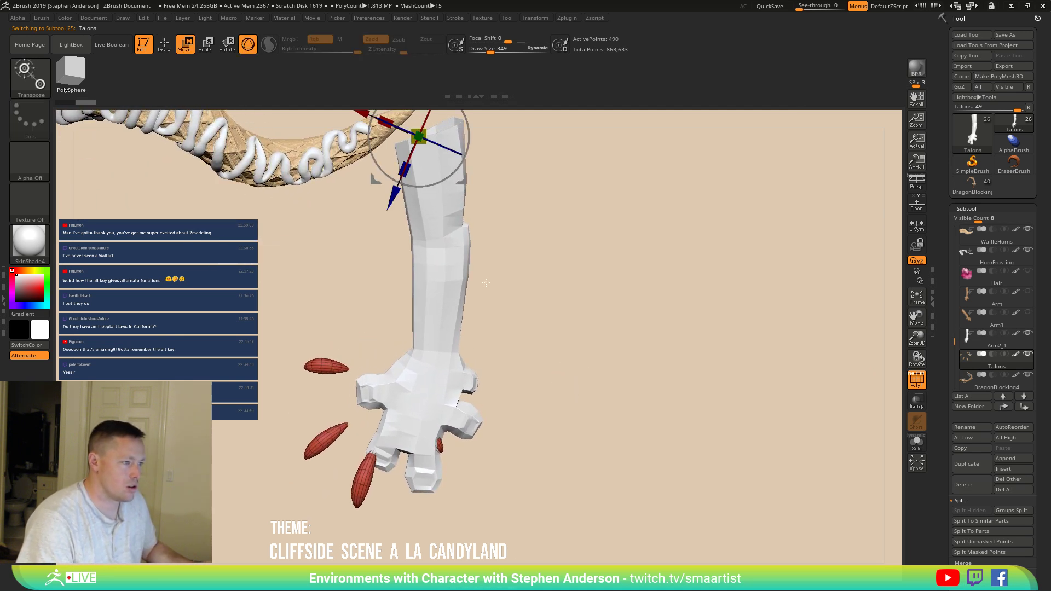
{"action": "left_click_drag", "start_coordinate": [462, 191], "coordinate": [484, 211]}
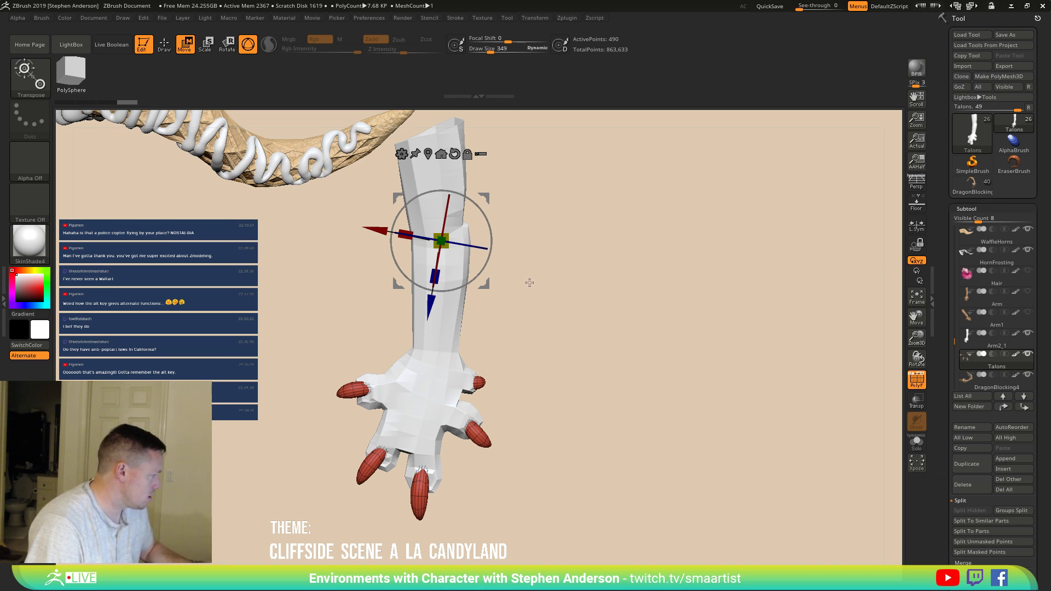
Step: Give every talon its own polygroup with Auto Groups
{"action": "left_click_drag", "start_coordinate": [531, 286], "coordinate": [494, 267], "text": "alt"}
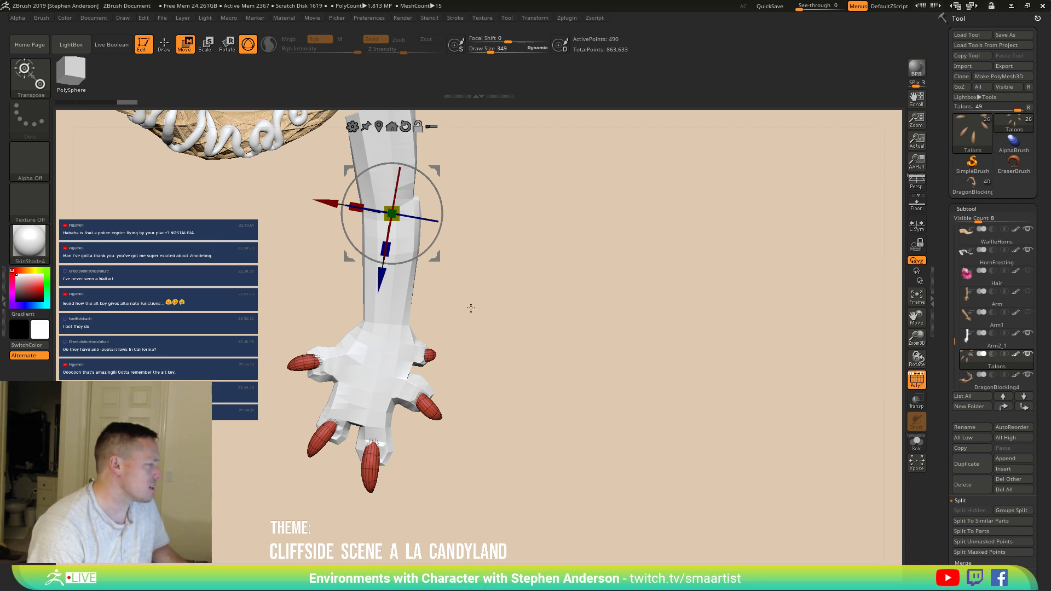
{"action": "mouse_move", "coordinate": [469, 326]}
{"action": "left_mouse_down"}
{"action": "mouse_move", "coordinate": [495, 275]}
{"action": "mouse_move", "coordinate": [477, 330]}
{"action": "mouse_move", "coordinate": [335, 355]}
{"action": "mouse_move", "coordinate": [351, 378]}
{"action": "left_mouse_up"}
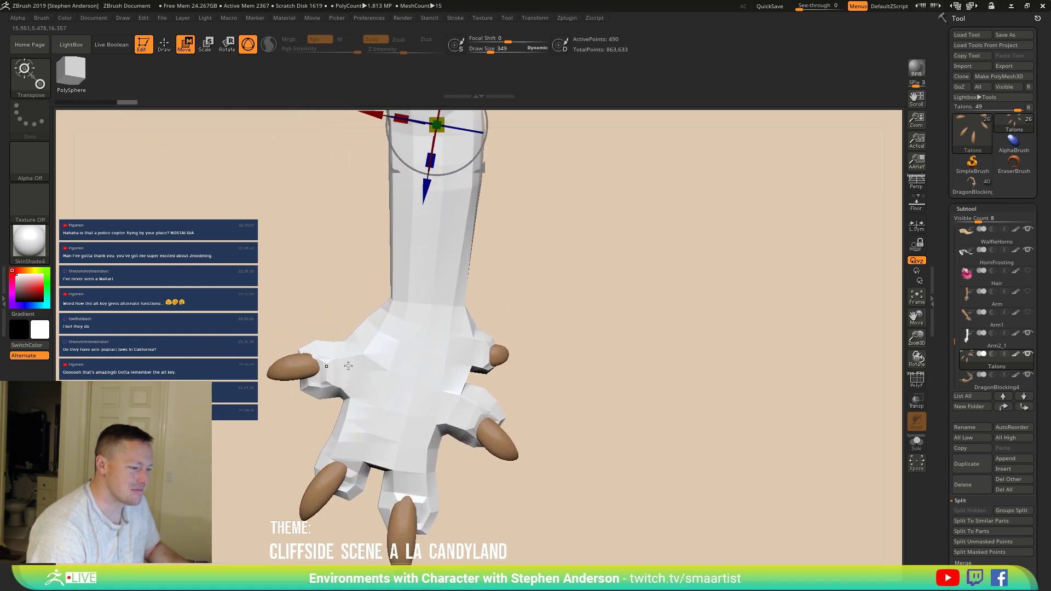
{"action": "key", "text": "ctrl"}
{"action": "left_click_drag", "start_coordinate": [219, 257], "coordinate": [384, 419], "text": "ctrl"}
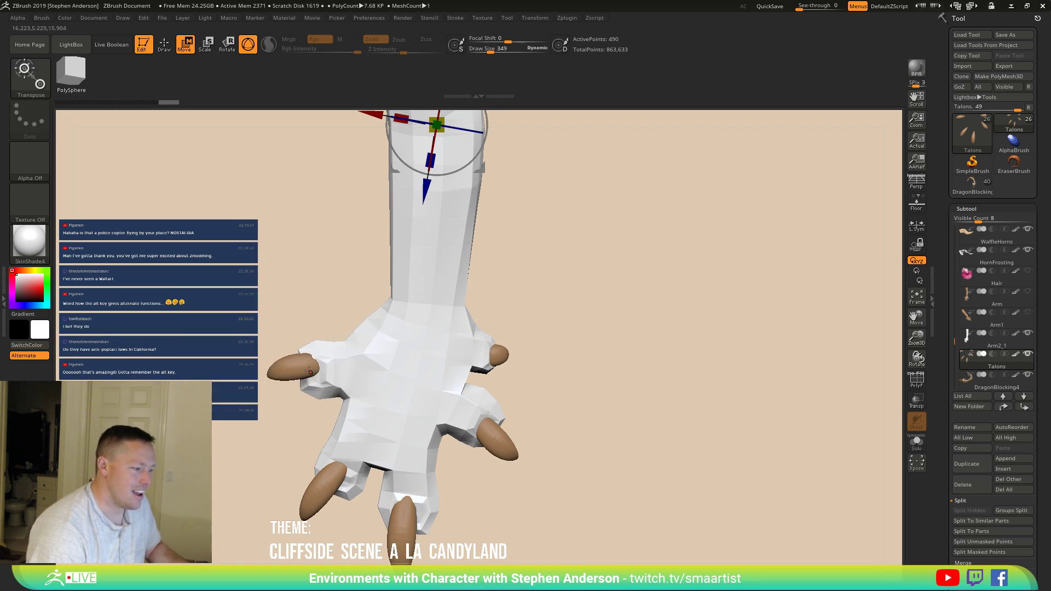
{"action": "key", "text": "shift+f"}
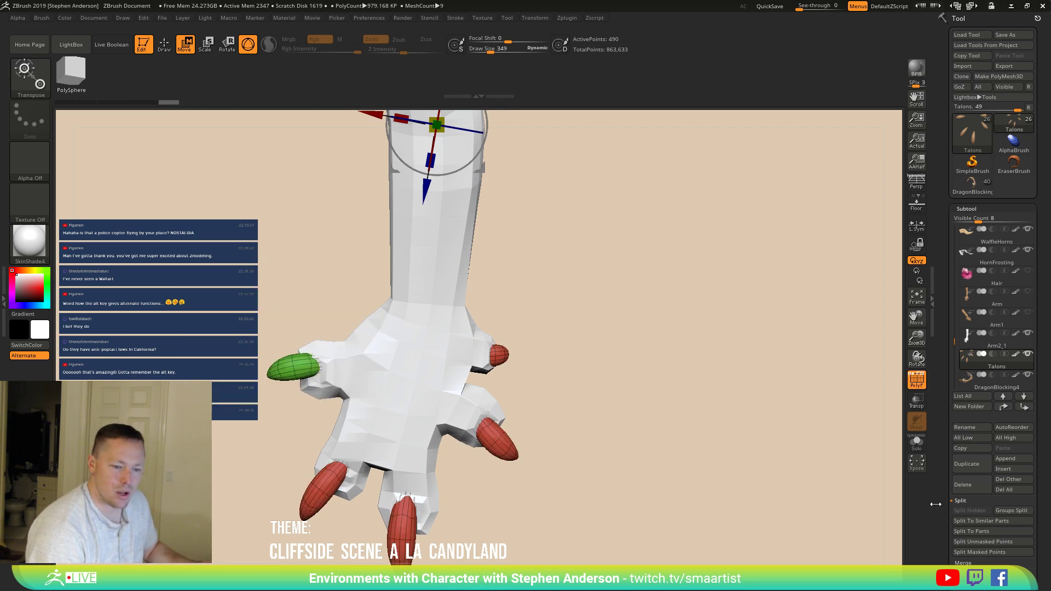
{"action": "scroll", "coordinate": [1035, 564], "scroll_direction": "down", "scroll_amount": 5}
{"action": "left_click", "coordinate": [969, 534]}
{"action": "left_click", "coordinate": [971, 143]}
Step: Mask everything except the thumb talon and reposition it on the thumb tip
{"action": "left_click_drag", "start_coordinate": [605, 322], "coordinate": [629, 321]}
{"action": "left_click_drag", "start_coordinate": [152, 299], "coordinate": [396, 460], "text": "ctrl"}
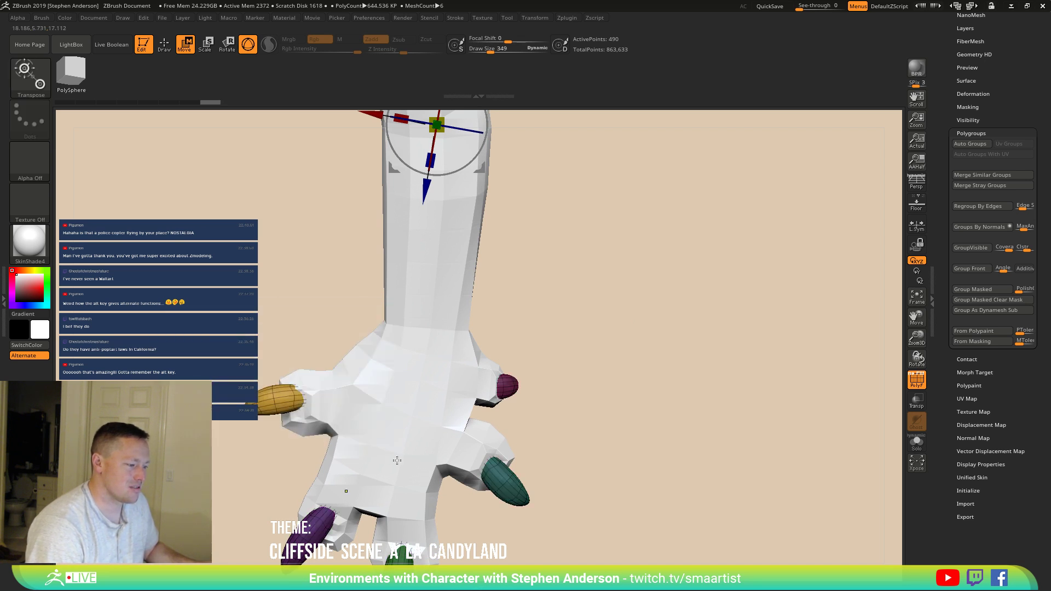
{"action": "left_click", "coordinate": [275, 397]}
{"action": "left_click_drag", "start_coordinate": [321, 360], "coordinate": [332, 368]}
{"action": "right_click_drag", "start_coordinate": [413, 377], "coordinate": [419, 268]}
{"action": "right_click_drag", "start_coordinate": [549, 313], "coordinate": [546, 328]}
{"action": "right_click_drag", "start_coordinate": [547, 328], "coordinate": [498, 288], "text": "alt"}
Step: Clear the mask, isolate the middle finger's talon by masking the others, and centre it on its fingertip
{"action": "left_click_drag", "start_coordinate": [557, 286], "coordinate": [572, 304], "text": "ctrl"}
{"action": "left_click", "coordinate": [359, 362], "text": "ctrl"}
{"action": "right_click_drag", "start_coordinate": [569, 296], "coordinate": [562, 375]}
{"action": "left_click_drag", "start_coordinate": [412, 319], "coordinate": [408, 320]}
{"action": "right_click_drag", "start_coordinate": [443, 348], "coordinate": [448, 272]}
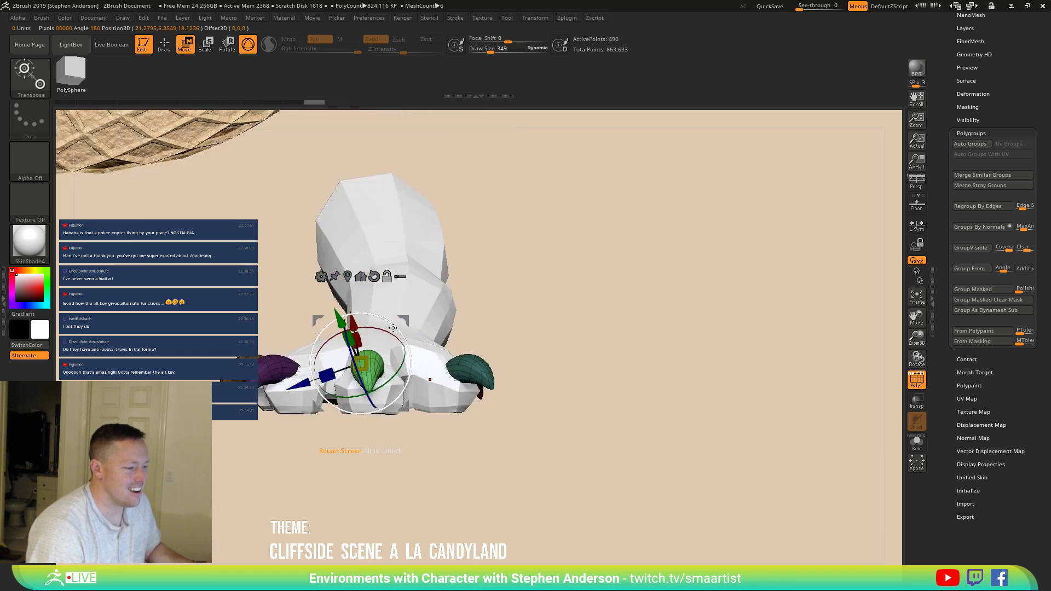
{"action": "left_click_drag", "start_coordinate": [406, 320], "coordinate": [413, 319]}
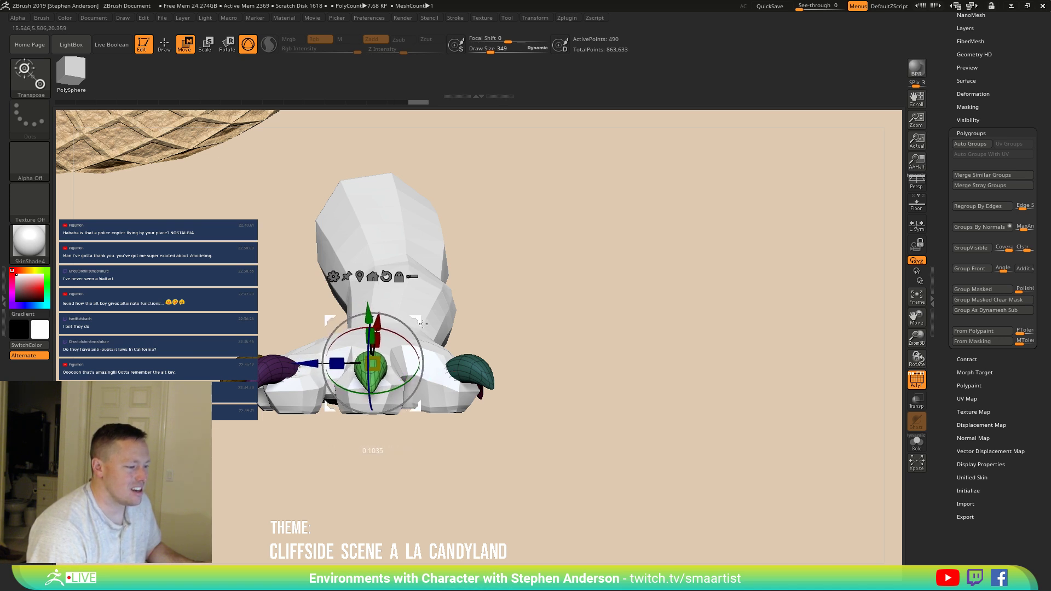
Step: Raise the arm to a smoother subdivision level, reselect the Talons subtool and turn off its wireframe display
{"action": "left_click_drag", "start_coordinate": [482, 305], "coordinate": [614, 489]}
{"action": "left_click", "coordinate": [438, 241], "text": "alt"}
{"action": "key", "text": "d"}
{"action": "left_click", "coordinate": [656, 496], "text": "alt"}
{"action": "left_click_drag", "start_coordinate": [711, 438], "coordinate": [567, 394], "text": "alt"}
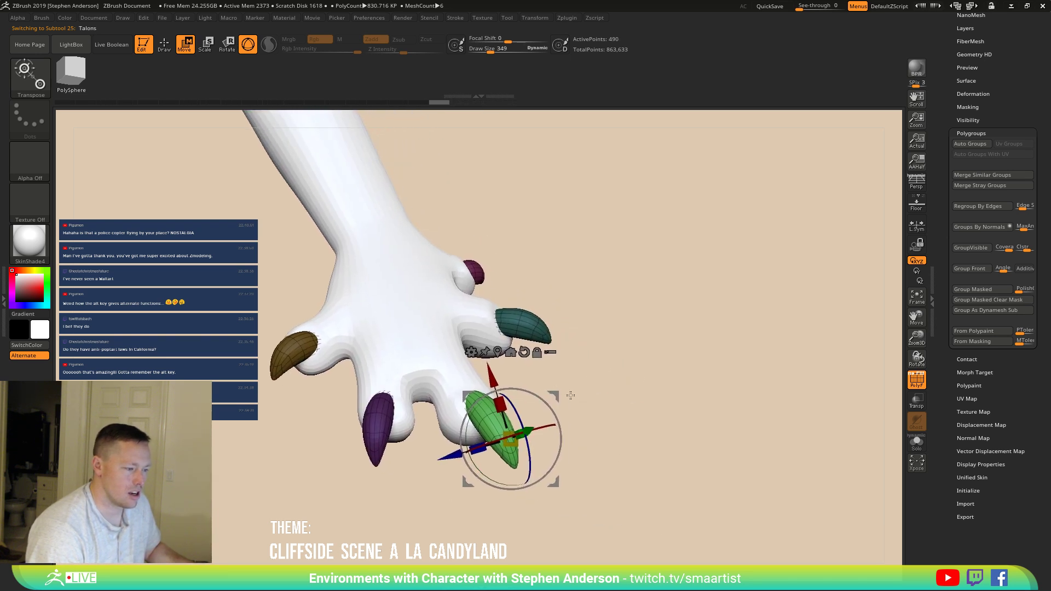
{"action": "key", "text": "shift+f"}
Step: Fit the middle talon and the talons on either side to the smoothed fingertips one at a time, and clear the mask
{"action": "left_click_drag", "start_coordinate": [633, 392], "coordinate": [548, 398]}
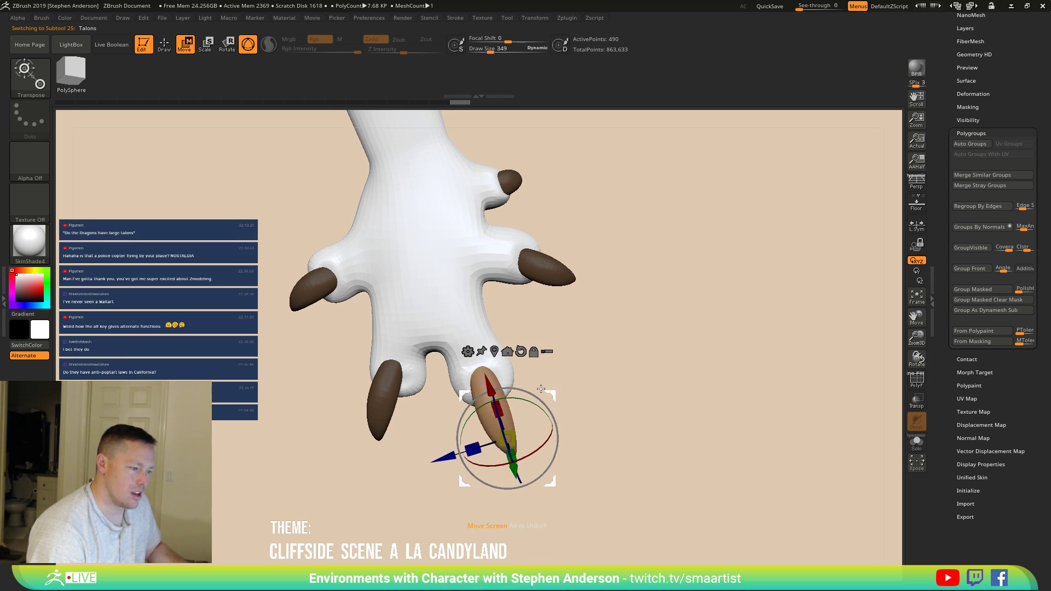
{"action": "left_click", "coordinate": [375, 417], "text": "ctrl"}
{"action": "left_click_drag", "start_coordinate": [432, 372], "coordinate": [435, 375]}
{"action": "left_click_drag", "start_coordinate": [587, 292], "coordinate": [551, 351], "text": "alt"}
{"action": "left_click", "coordinate": [507, 338], "text": "ctrl"}
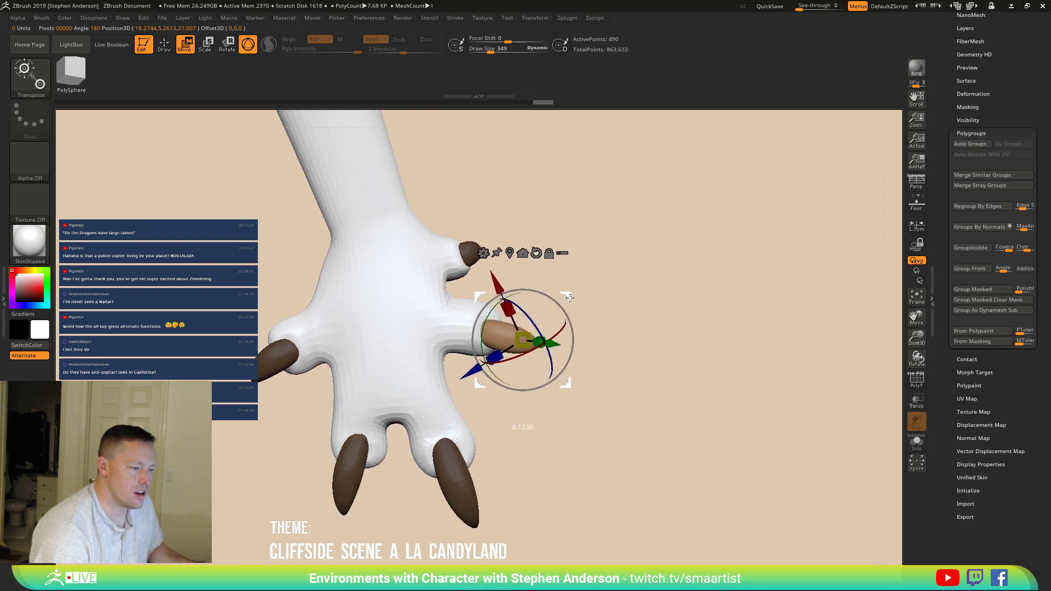
{"action": "mouse_move", "coordinate": [606, 305]}
{"action": "left_mouse_down"}
{"action": "mouse_move", "coordinate": [615, 242]}
{"action": "mouse_move", "coordinate": [667, 244]}
{"action": "mouse_move", "coordinate": [684, 271]}
{"action": "mouse_move", "coordinate": [688, 344]}
{"action": "left_mouse_up"}
{"action": "key", "text": "q"}
{"action": "left_click_drag", "start_coordinate": [554, 314], "coordinate": [551, 334], "text": "ctrl"}
Step: Fill the Arm2_1 subtool with the dragon's skin colour, R 193, G 150, B 114, and turn off its wireframe display
{"action": "right_click_drag", "start_coordinate": [516, 289], "coordinate": [389, 153], "text": "ctrl"}
{"action": "right_click_drag", "start_coordinate": [646, 312], "coordinate": [663, 245]}
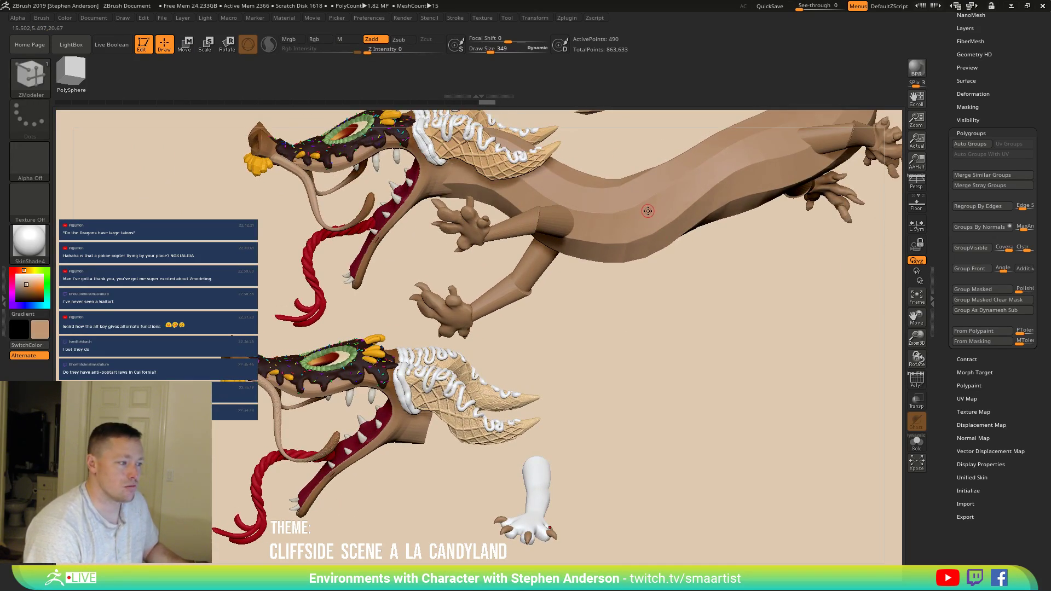
{"action": "mouse_move", "coordinate": [544, 499]}
{"action": "right_mouse_down"}
{"action": "mouse_move", "coordinate": [533, 402]}
{"action": "mouse_move", "coordinate": [566, 427]}
{"action": "mouse_move", "coordinate": [561, 443]}
{"action": "right_mouse_up"}
{"action": "left_click", "coordinate": [524, 390], "text": "alt"}
{"action": "key", "text": "shift+f"}
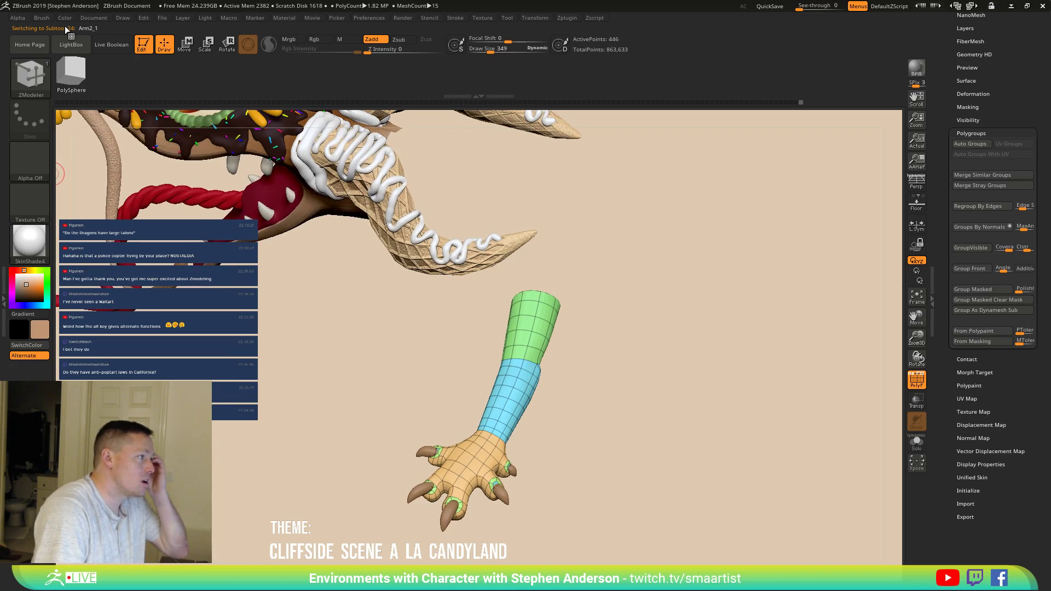
{"action": "left_click", "coordinate": [65, 18]}
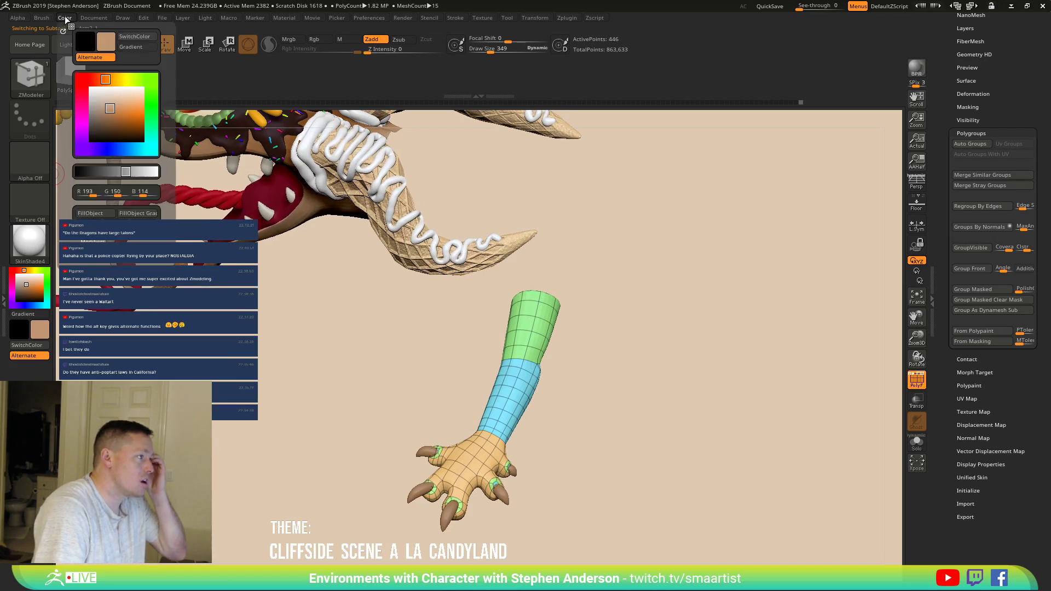
{"action": "left_click", "coordinate": [97, 213]}
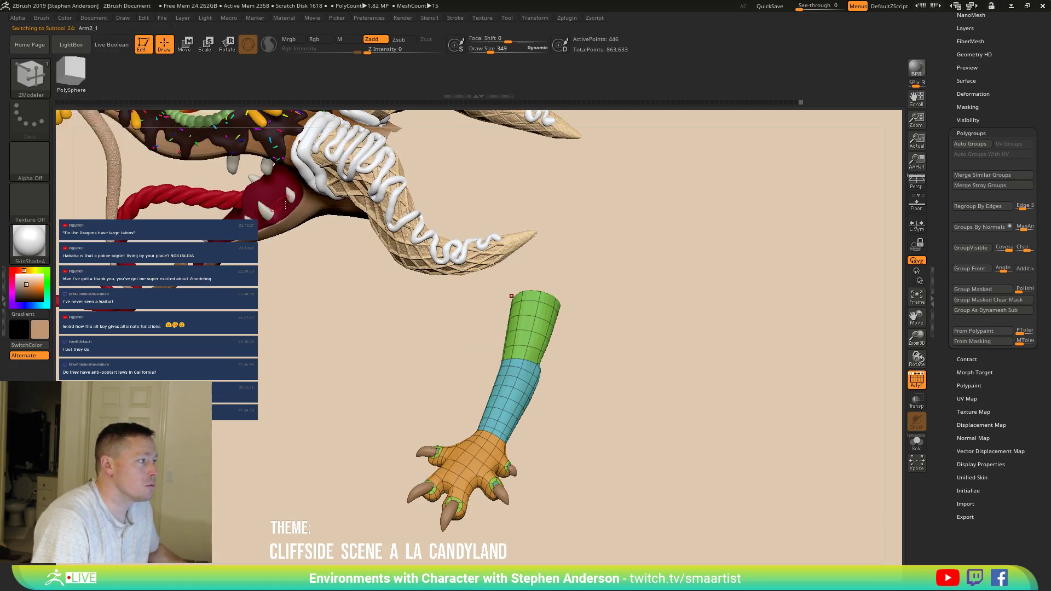
{"action": "mouse_move", "coordinate": [618, 372]}
{"action": "left_mouse_down"}
{"action": "mouse_move", "coordinate": [623, 417]}
{"action": "mouse_move", "coordinate": [629, 375]}
{"action": "mouse_move", "coordinate": [583, 391]}
{"action": "mouse_move", "coordinate": [626, 394]}
{"action": "mouse_move", "coordinate": [616, 326]}
{"action": "mouse_move", "coordinate": [584, 406]}
{"action": "mouse_move", "coordinate": [629, 399]}
{"action": "mouse_move", "coordinate": [572, 443]}
{"action": "mouse_move", "coordinate": [546, 345]}
{"action": "mouse_move", "coordinate": [544, 364]}
{"action": "mouse_move", "coordinate": [509, 348]}
{"action": "left_mouse_up"}
{"action": "key", "text": "shift+f"}
{"action": "right_click_drag", "start_coordinate": [509, 348], "coordinate": [545, 396], "text": "ctrl"}
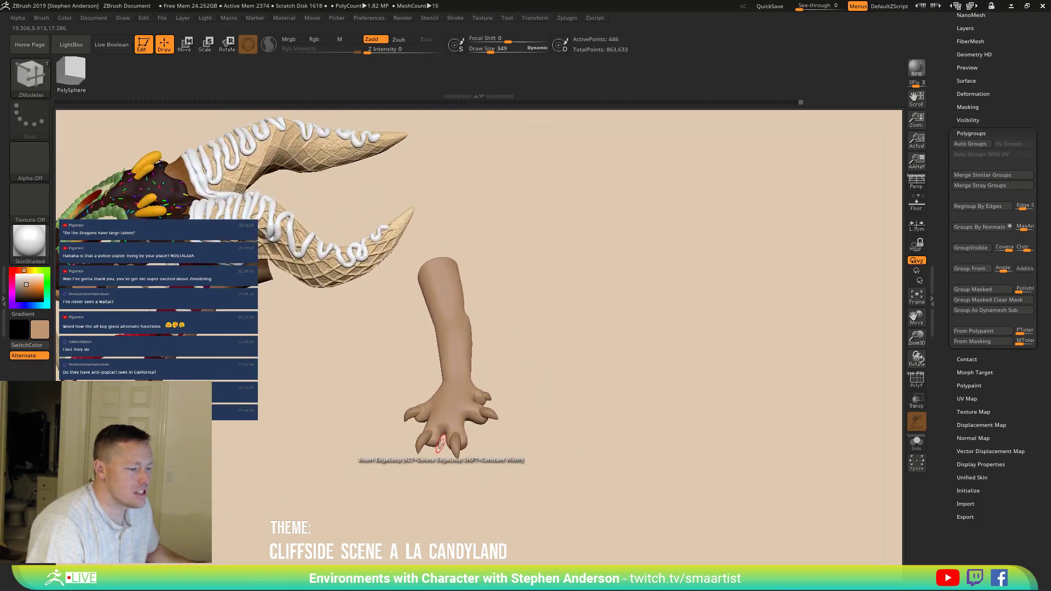
Step: Select the Talons subtool and fill it with a dark brown colour
{"action": "left_click_drag", "start_coordinate": [422, 437], "coordinate": [503, 294]}
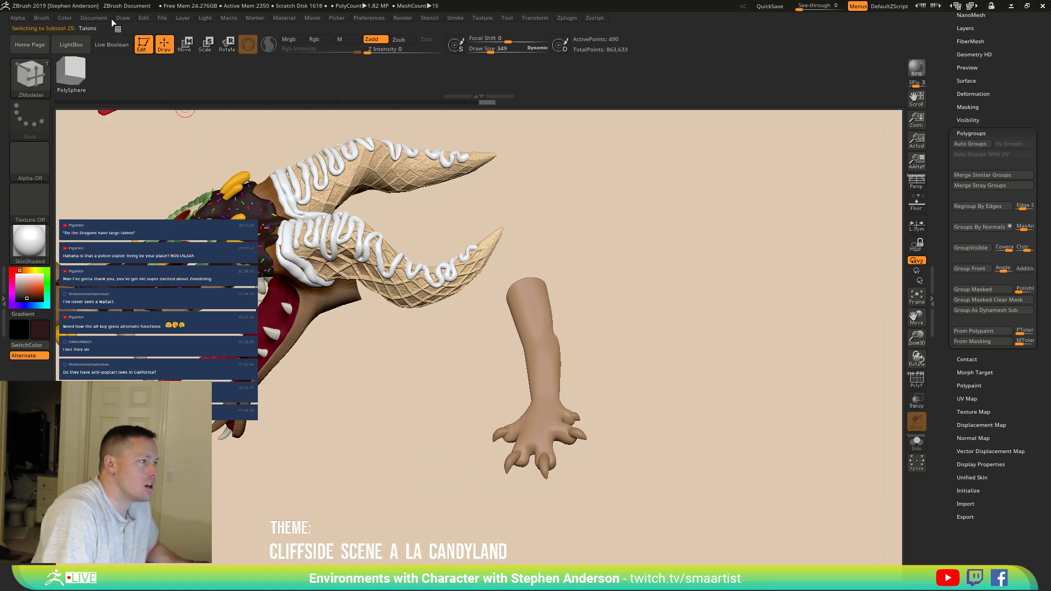
{"action": "left_click", "coordinate": [64, 18]}
{"action": "left_click", "coordinate": [90, 213]}
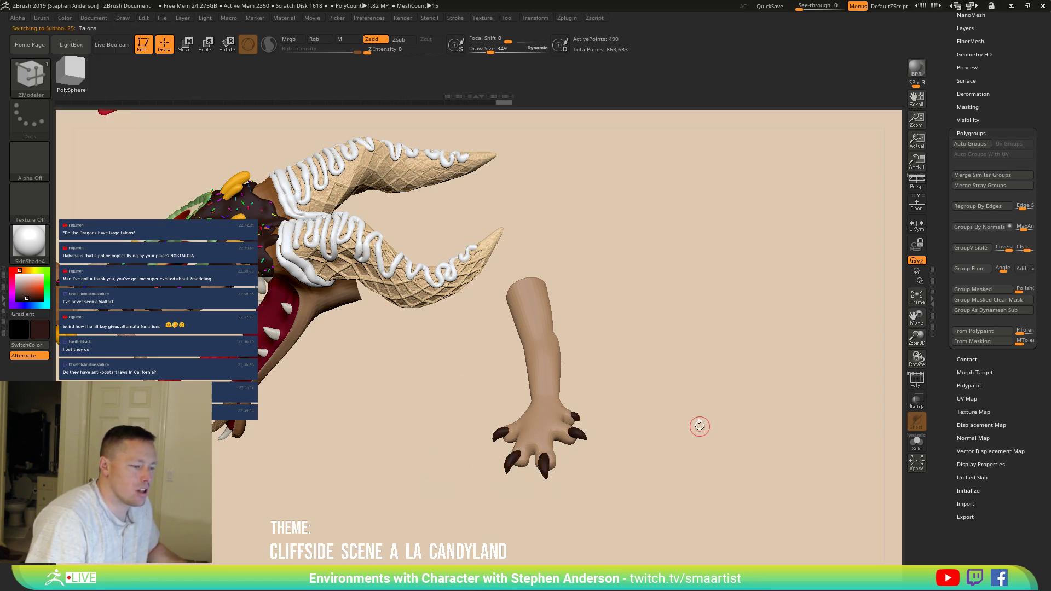
Step: Turn on the wireframe display and select the Arm2_1 subtool
{"action": "mouse_move", "coordinate": [674, 420]}
{"action": "right_mouse_down", "text": "ctrl"}
{"action": "mouse_move", "coordinate": [638, 364]}
{"action": "mouse_move", "coordinate": [587, 355]}
{"action": "mouse_move", "coordinate": [566, 434]}
{"action": "right_mouse_up", "text": "ctrl"}
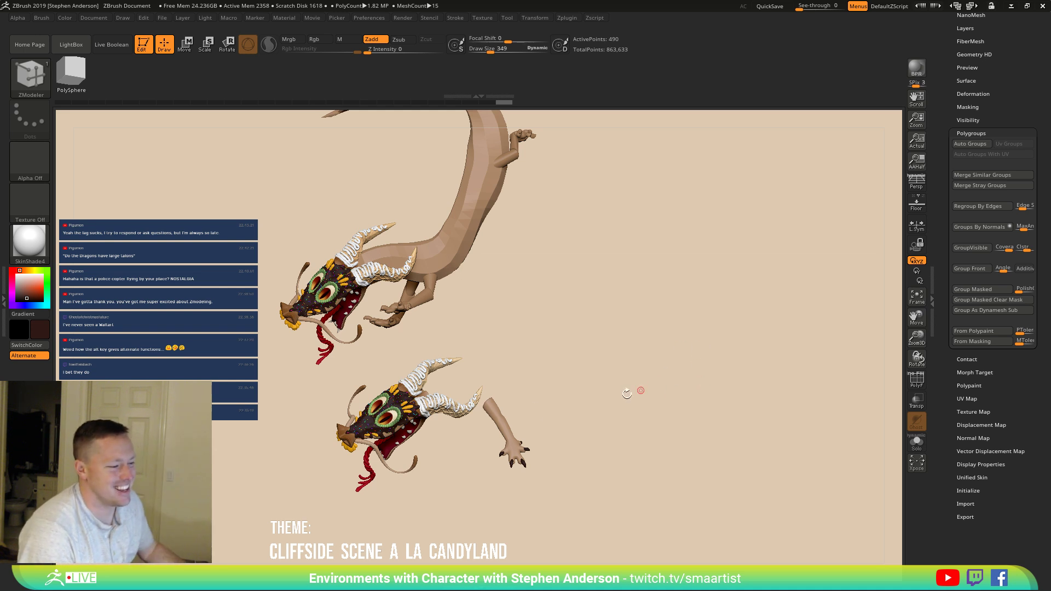
{"action": "left_click_drag", "start_coordinate": [498, 388], "coordinate": [522, 465]}
{"action": "mouse_move", "coordinate": [523, 464]}
{"action": "right_mouse_down"}
{"action": "mouse_move", "coordinate": [528, 455]}
{"action": "mouse_move", "coordinate": [547, 481]}
{"action": "mouse_move", "coordinate": [509, 278]}
{"action": "mouse_move", "coordinate": [460, 389]}
{"action": "right_mouse_up"}
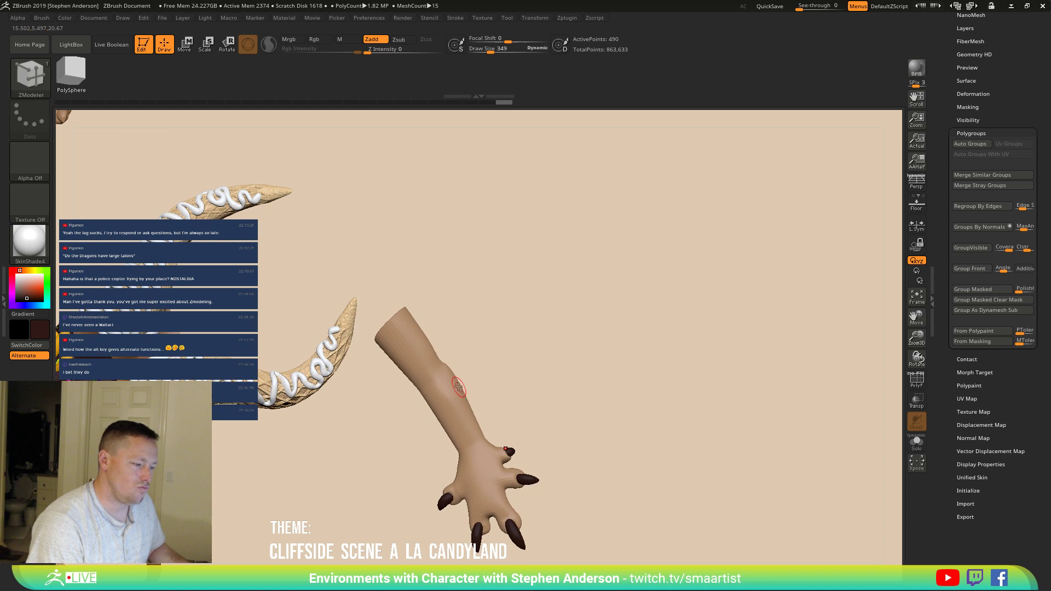
{"action": "key", "text": "shift+f"}
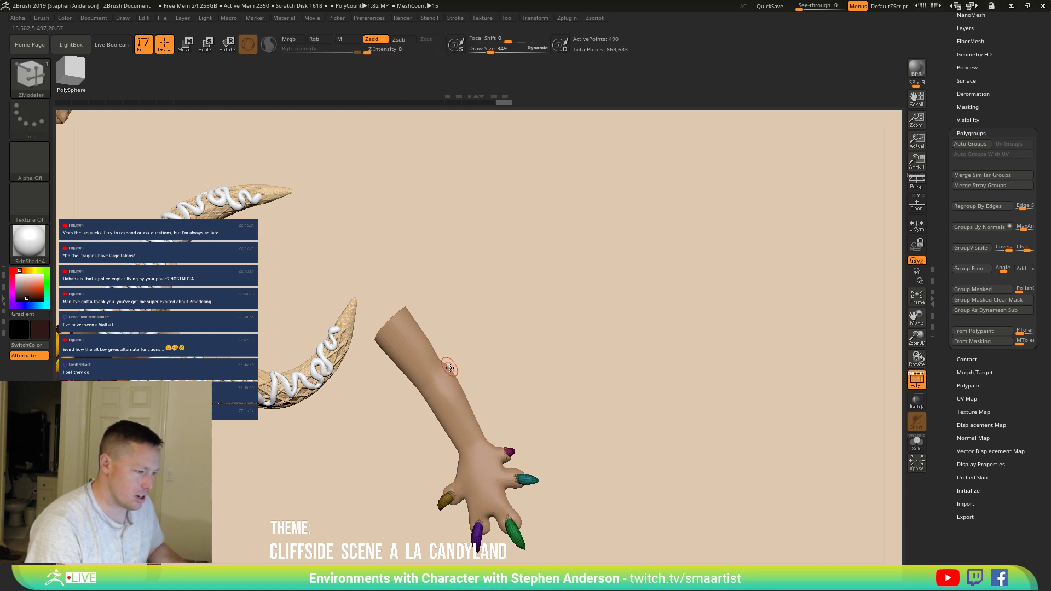
{"action": "left_click", "coordinate": [444, 387], "text": "alt"}
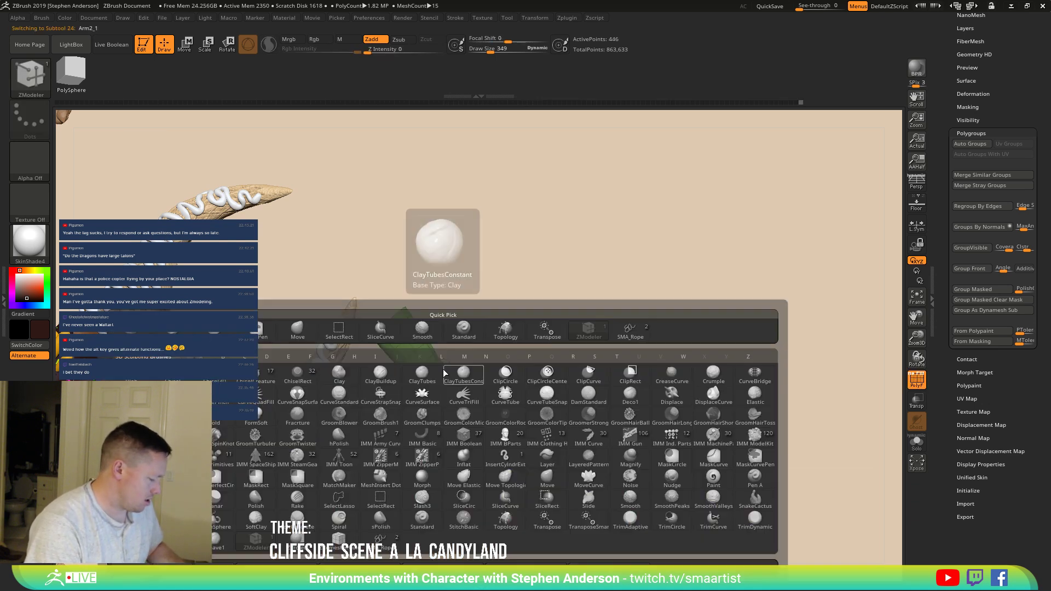
Step: Delete an edge loop on the forearm just below the elbow with the ZModeler brush
{"action": "key", "text": "b"}
{"action": "key", "text": "m"}
{"action": "key", "text": "v"}
{"action": "mouse_move", "coordinate": [453, 365]}
{"action": "right_mouse_down"}
{"action": "mouse_move", "coordinate": [468, 364]}
{"action": "mouse_move", "coordinate": [459, 373]}
{"action": "right_mouse_up"}
{"action": "key", "text": "ctrl"}
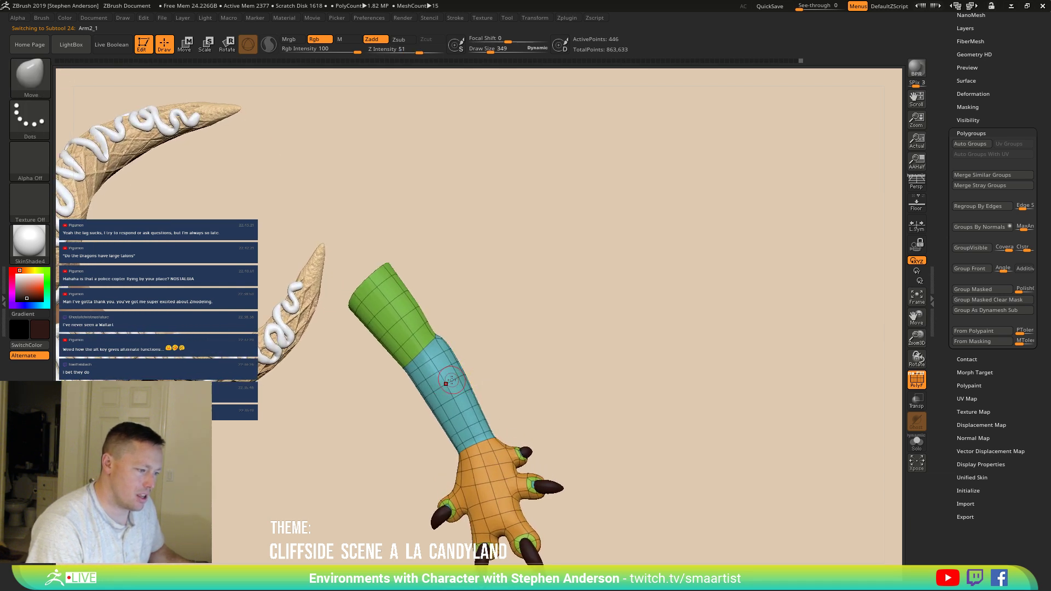
{"action": "key", "text": "b"}
{"action": "key", "text": "z"}
{"action": "key", "text": "m"}
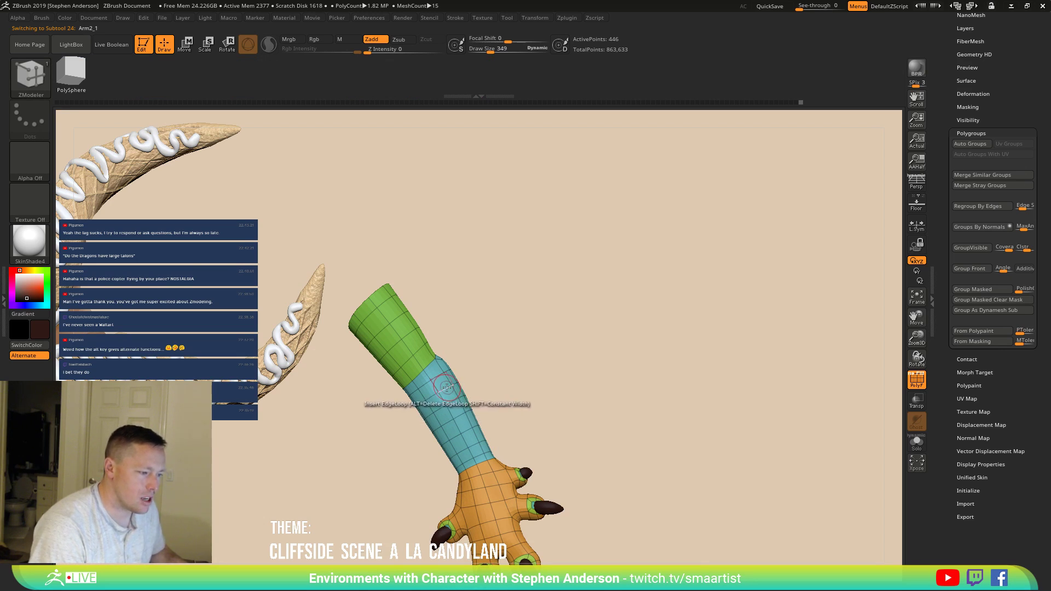
{"action": "left_click", "coordinate": [446, 388], "text": "alt"}
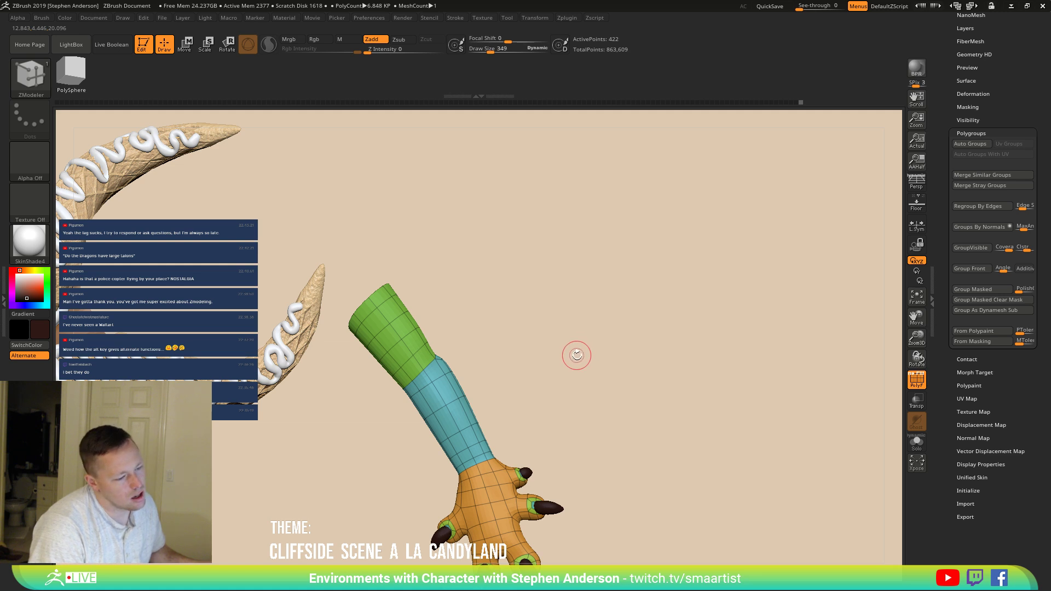
Step: Isolate the arm and mask the hand and lower forearm, leaving the upper arm and elbow unmasked
{"action": "left_click_drag", "start_coordinate": [531, 374], "coordinate": [628, 332]}
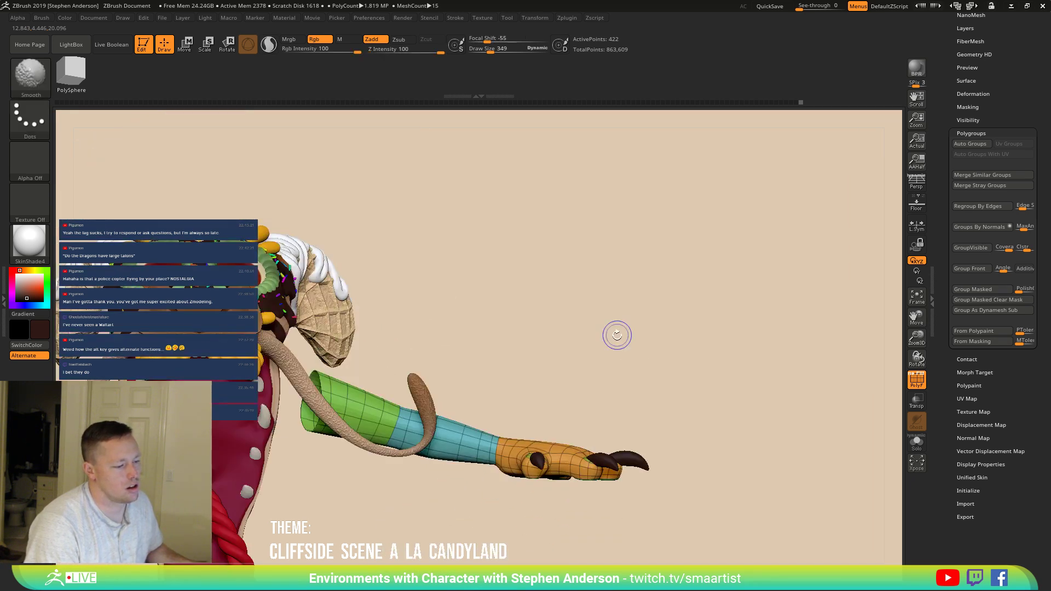
{"action": "left_click", "coordinate": [916, 443]}
{"action": "mouse_move", "coordinate": [545, 400]}
{"action": "left_mouse_down"}
{"action": "mouse_move", "coordinate": [622, 329]}
{"action": "mouse_move", "coordinate": [537, 345]}
{"action": "left_mouse_up"}
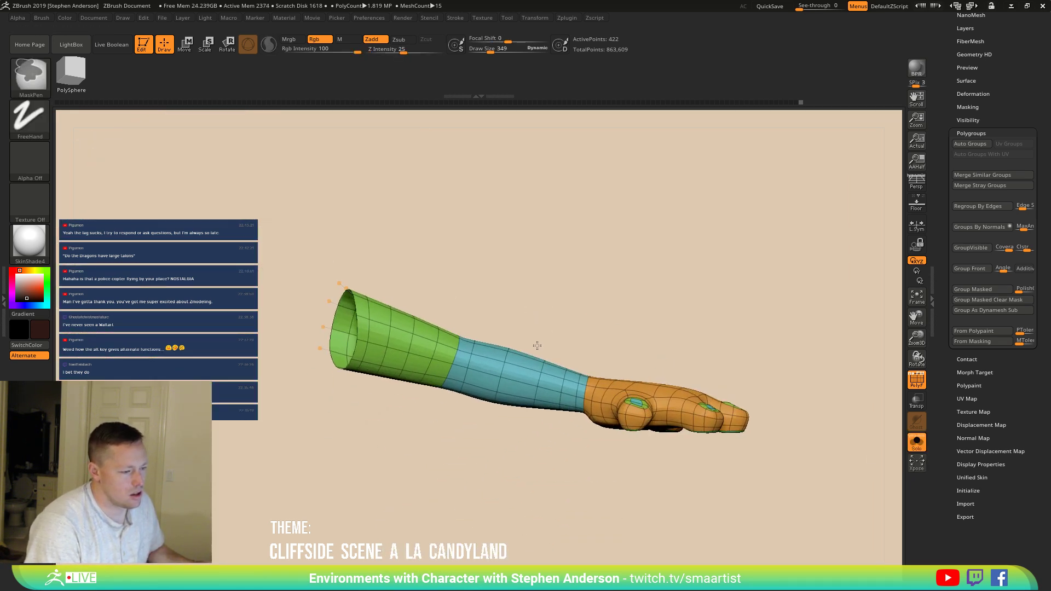
{"action": "left_click_drag", "start_coordinate": [239, 178], "coordinate": [526, 500], "text": "ctrl"}
{"action": "left_click", "coordinate": [533, 498], "text": "ctrl"}
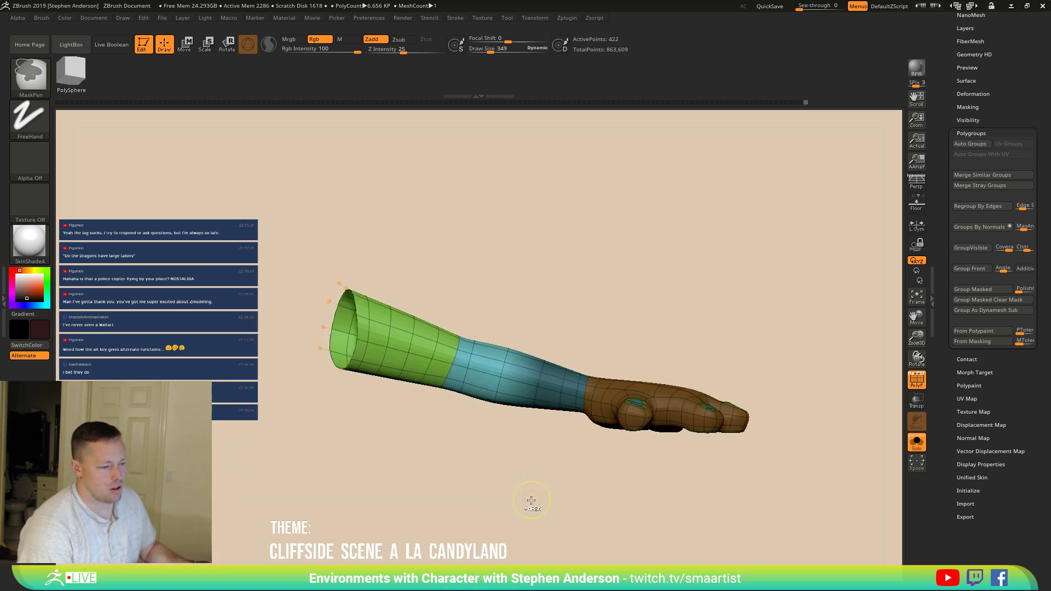
Step: Turn off the arm's dynamic subdivision and shift the unmasked upper arm and elbow slightly towards the hand
{"action": "key", "text": "w"}
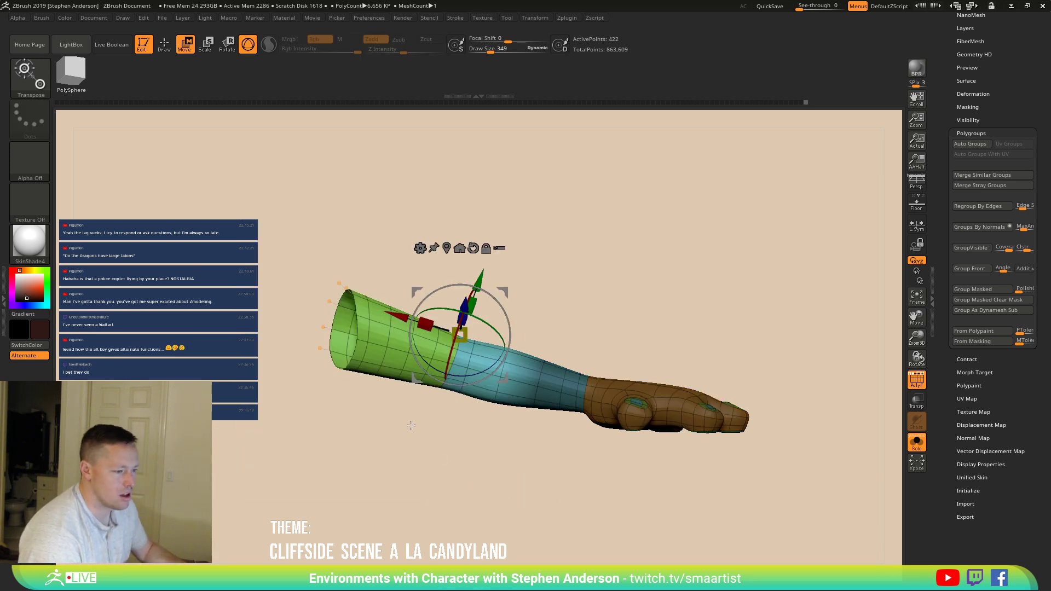
{"action": "key", "text": "shift+d"}
{"action": "left_click_drag", "start_coordinate": [504, 290], "coordinate": [517, 293]}
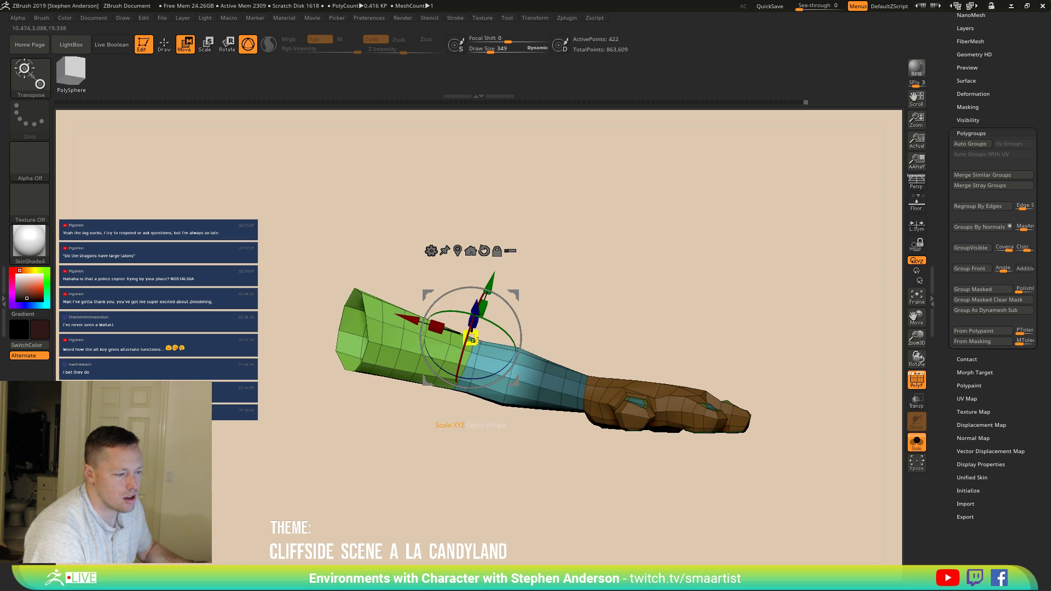
{"action": "left_click_drag", "start_coordinate": [517, 296], "coordinate": [523, 297]}
{"action": "left_click_drag", "start_coordinate": [664, 265], "coordinate": [502, 455], "text": "ctrl"}
{"action": "mouse_move", "coordinate": [518, 296]}
{"action": "left_mouse_down"}
{"action": "mouse_move", "coordinate": [591, 298]}
{"action": "mouse_move", "coordinate": [552, 345]}
{"action": "mouse_move", "coordinate": [569, 367]}
{"action": "mouse_move", "coordinate": [593, 367]}
{"action": "left_mouse_up"}
{"action": "key", "text": "q"}
{"action": "mouse_move", "coordinate": [582, 347]}
{"action": "right_mouse_down", "text": "ctrl"}
{"action": "mouse_move", "coordinate": [561, 342]}
{"action": "mouse_move", "coordinate": [565, 335]}
{"action": "mouse_move", "coordinate": [571, 364]}
{"action": "right_mouse_up", "text": "ctrl"}
{"action": "left_click_drag", "start_coordinate": [571, 363], "coordinate": [563, 345]}
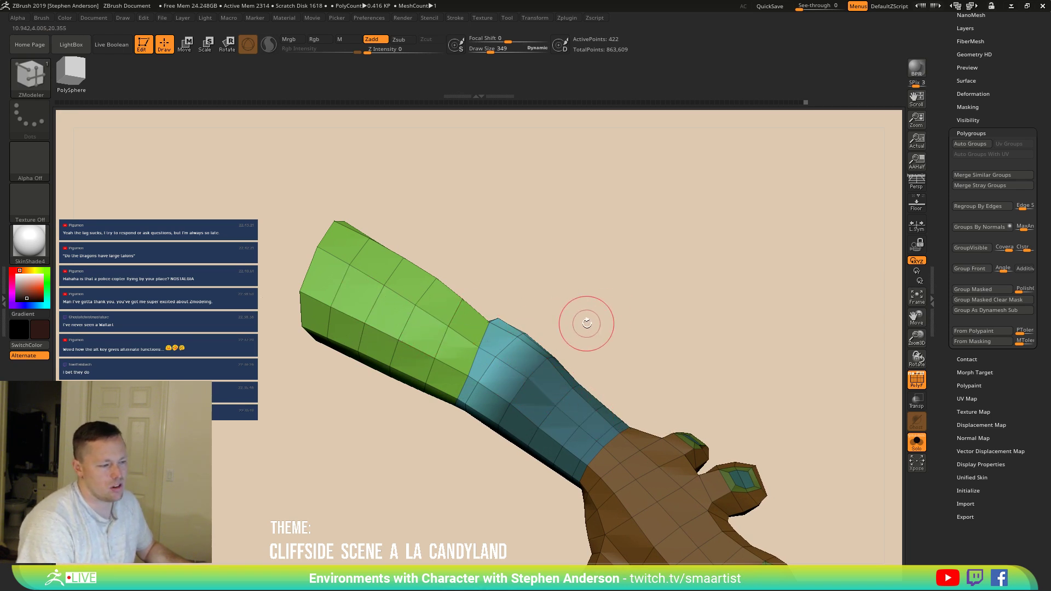
Step: Clear the arm's mask and set the ZModeler edge action to Slide
{"action": "mouse_move", "coordinate": [584, 265]}
{"action": "left_mouse_down"}
{"action": "mouse_move", "coordinate": [561, 387]}
{"action": "mouse_move", "coordinate": [527, 301]}
{"action": "mouse_move", "coordinate": [527, 317]}
{"action": "left_mouse_up"}
{"action": "key", "text": "ctrl"}
{"action": "right_click_drag", "start_coordinate": [527, 318], "coordinate": [552, 378], "text": "ctrl"}
{"action": "key", "text": "space"}
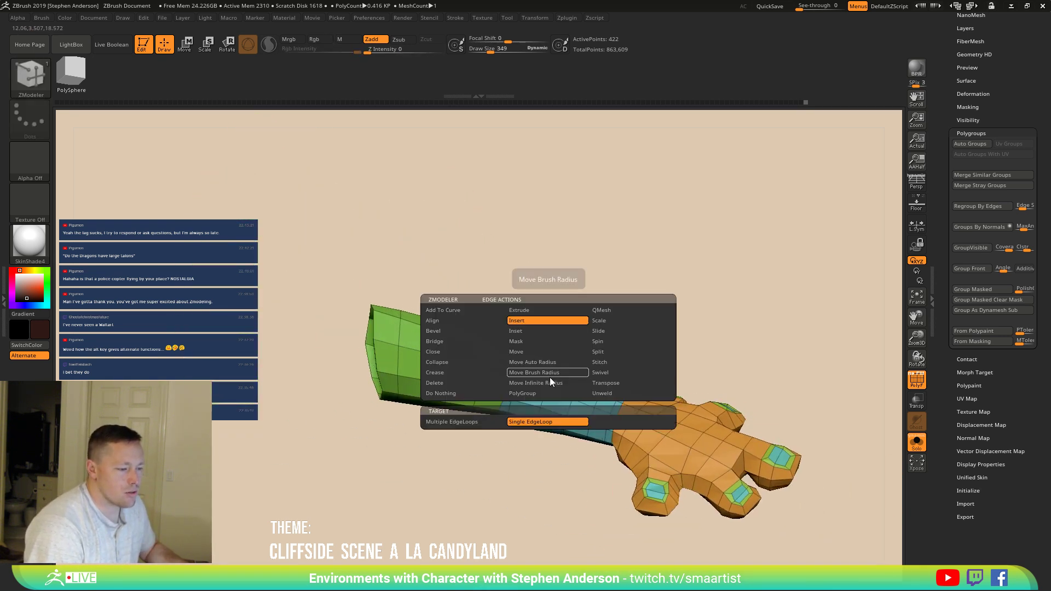
{"action": "left_click", "coordinate": [618, 331]}
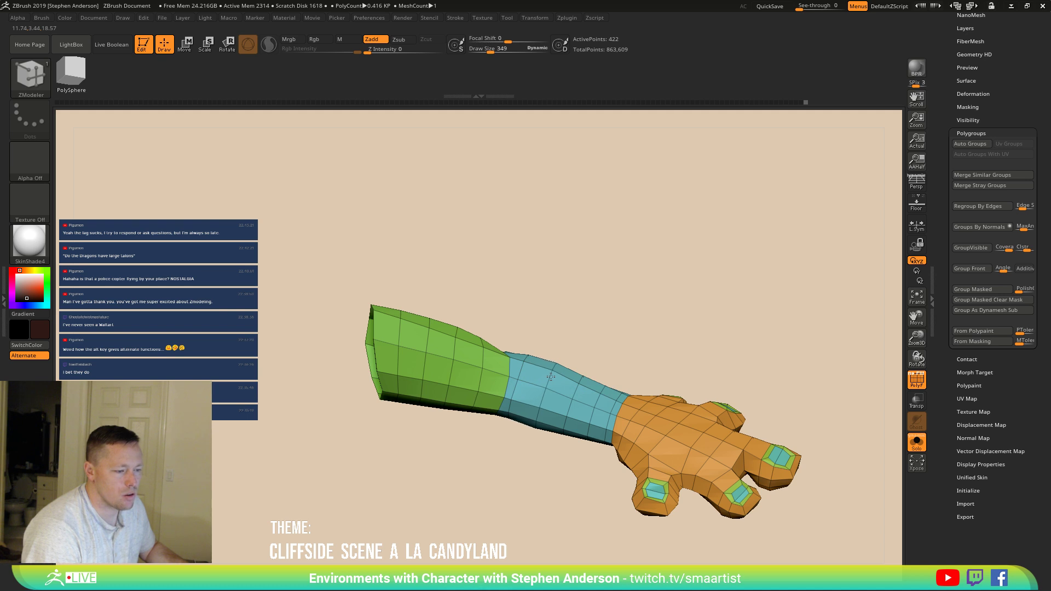
{"action": "left_click_drag", "start_coordinate": [570, 345], "coordinate": [569, 403]}
{"action": "key", "text": "shift"}
{"action": "mouse_move", "coordinate": [586, 334]}
{"action": "left_mouse_down"}
{"action": "mouse_move", "coordinate": [659, 359]}
{"action": "mouse_move", "coordinate": [643, 343]}
{"action": "mouse_move", "coordinate": [648, 366]}
{"action": "left_mouse_up"}
{"action": "key", "text": "shift"}
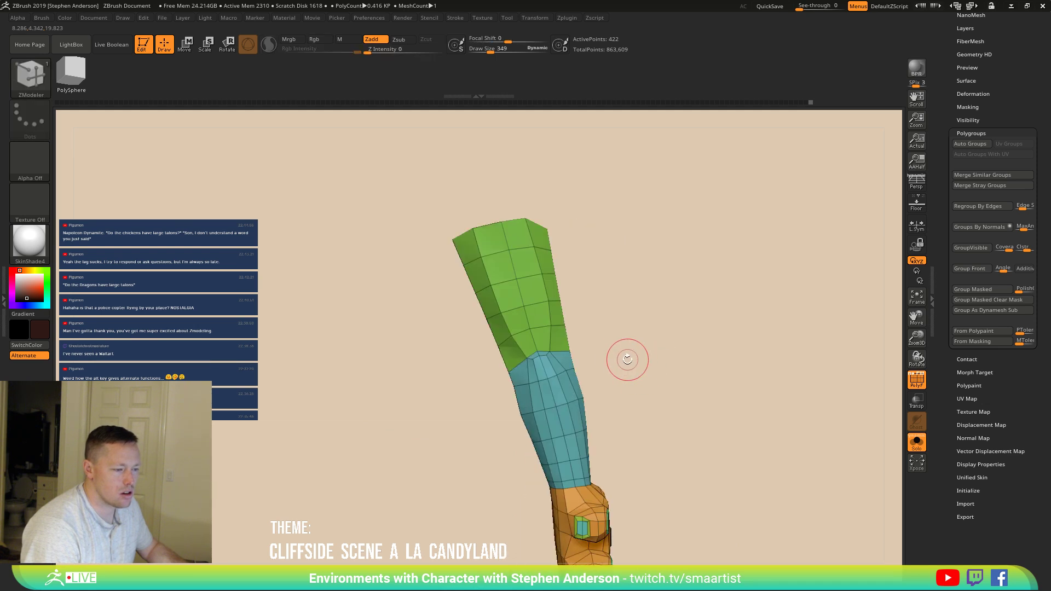
Step: Switch to the Move brush and set its draw size to 616
{"action": "key", "text": "b"}
{"action": "key", "text": "m"}
{"action": "key", "text": "v"}
{"action": "key", "text": "s"}
{"action": "left_click_drag", "start_coordinate": [571, 315], "coordinate": [601, 315]}
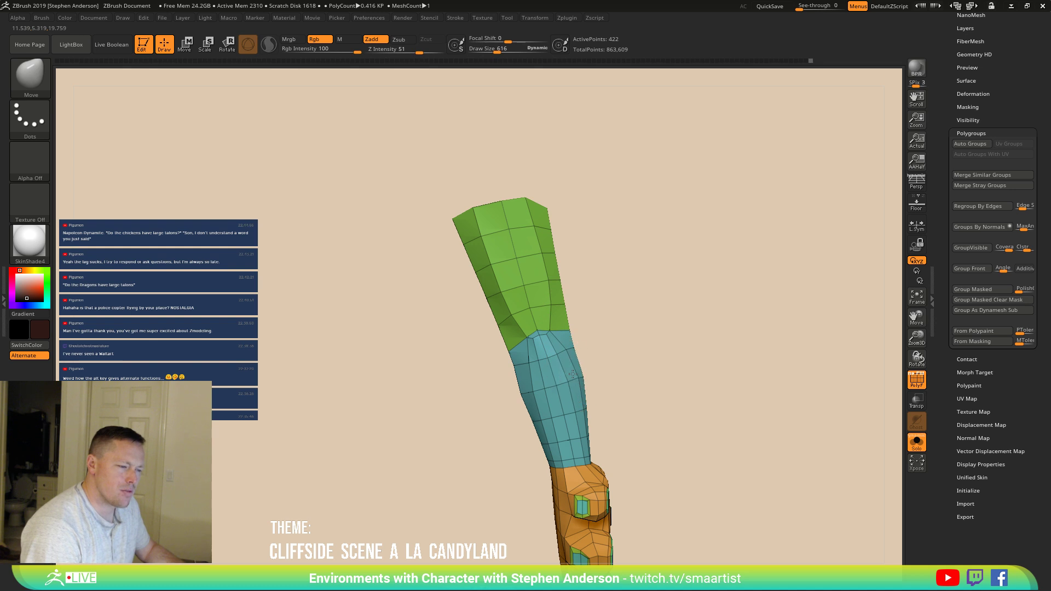
{"action": "mouse_move", "coordinate": [540, 396]}
{"action": "right_mouse_down"}
{"action": "mouse_move", "coordinate": [630, 380]}
{"action": "mouse_move", "coordinate": [683, 425]}
{"action": "right_mouse_up"}
Step: Bring the other subtools back into view and turn off the wireframe display
{"action": "left_click", "coordinate": [918, 446]}
{"action": "right_click_drag", "start_coordinate": [791, 437], "coordinate": [621, 473], "text": "ctrl"}
{"action": "key", "text": "shift+f"}
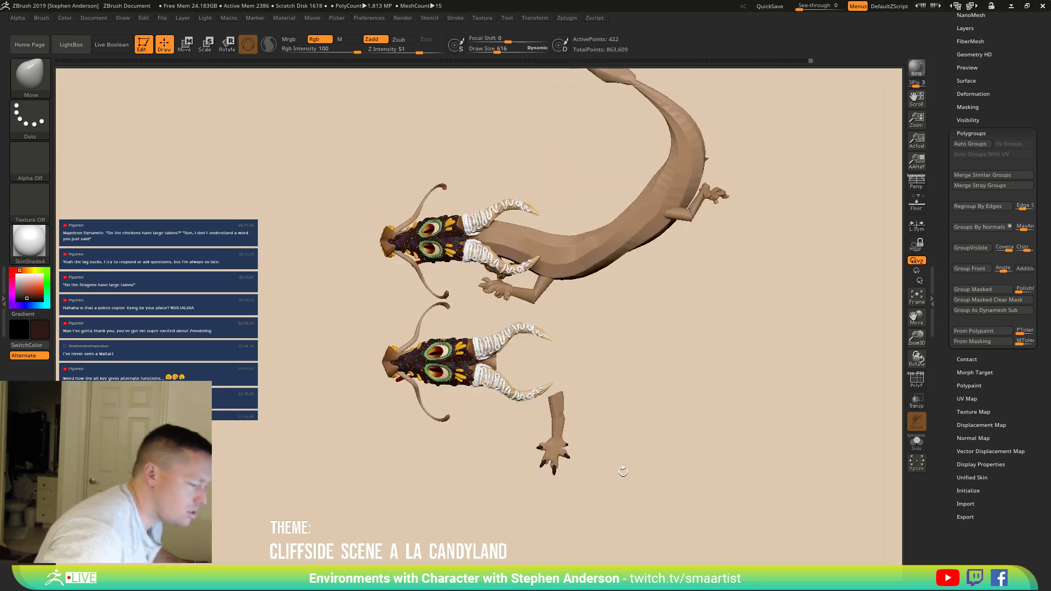
{"action": "key", "text": "shift"}
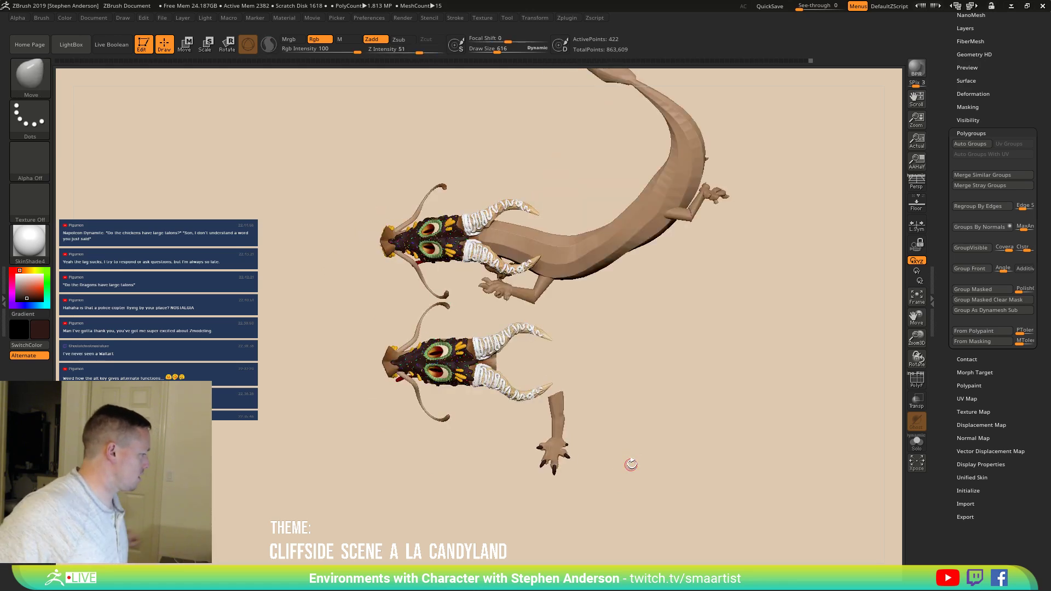
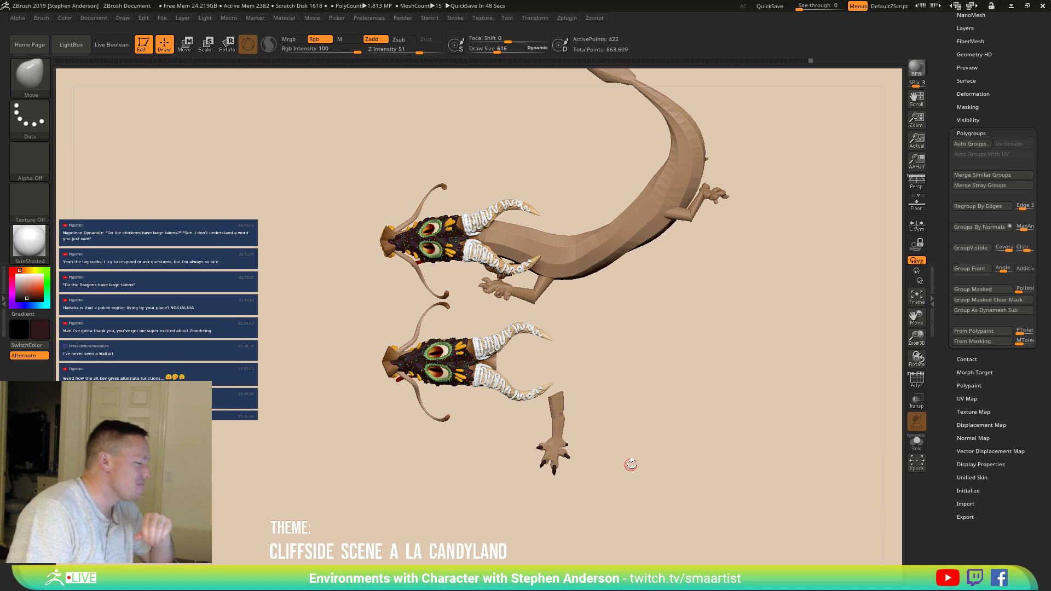
Step: Select the HeadTopo subtool, turn on its wireframe display and isolate it
{"action": "left_click_drag", "start_coordinate": [545, 427], "coordinate": [542, 376]}
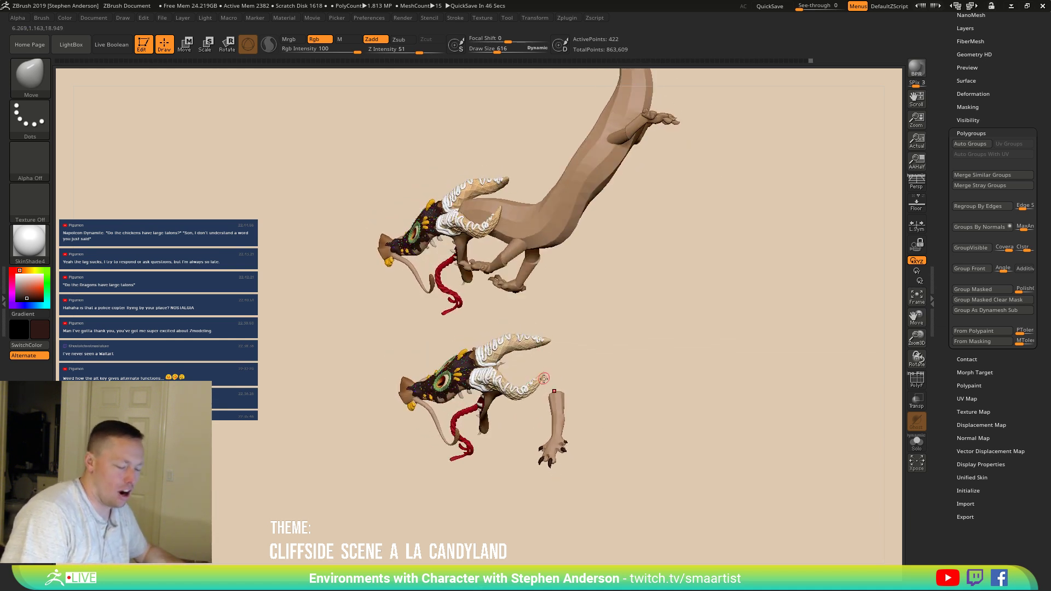
{"action": "mouse_move", "coordinate": [591, 425]}
{"action": "right_mouse_down"}
{"action": "mouse_move", "coordinate": [608, 368]}
{"action": "mouse_move", "coordinate": [580, 383]}
{"action": "right_mouse_up"}
{"action": "mouse_move", "coordinate": [580, 384]}
{"action": "right_mouse_down", "text": "ctrl"}
{"action": "mouse_move", "coordinate": [566, 439]}
{"action": "mouse_move", "coordinate": [582, 327]}
{"action": "mouse_move", "coordinate": [550, 448]}
{"action": "mouse_move", "coordinate": [521, 426]}
{"action": "mouse_move", "coordinate": [495, 447]}
{"action": "right_mouse_up", "text": "ctrl"}
{"action": "left_click", "coordinate": [613, 441], "text": "alt"}
{"action": "mouse_move", "coordinate": [652, 449]}
{"action": "right_mouse_down"}
{"action": "mouse_move", "coordinate": [686, 442]}
{"action": "mouse_move", "coordinate": [649, 446]}
{"action": "right_mouse_up"}
{"action": "key", "text": "shift+f"}
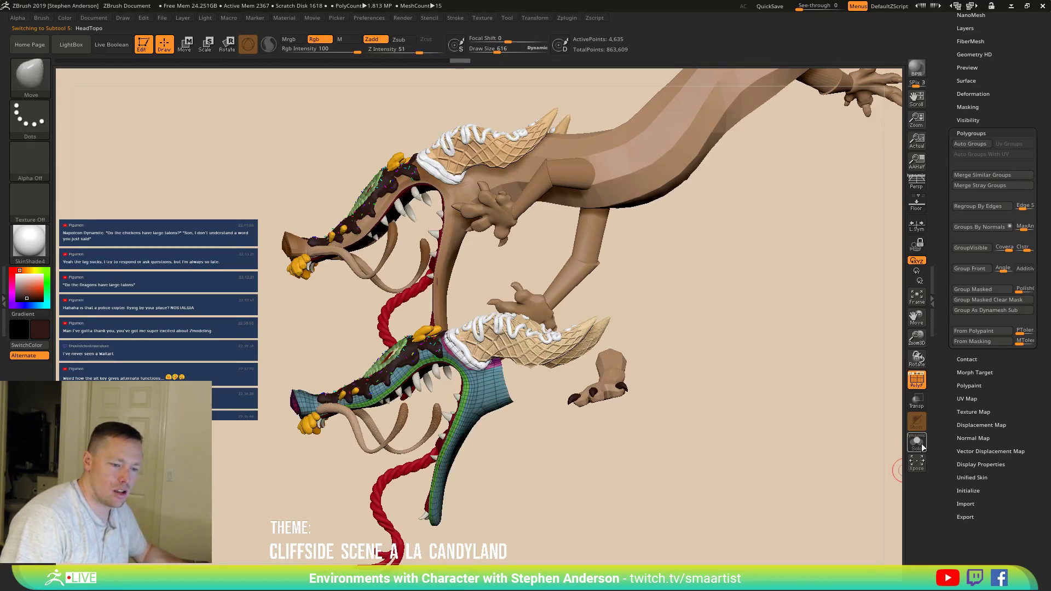
{"action": "left_click", "coordinate": [922, 450]}
Step: Drop the HeadTopo subtool to its lowest subdivision level and delete the higher levels
{"action": "right_click_drag", "start_coordinate": [671, 399], "coordinate": [539, 297]}
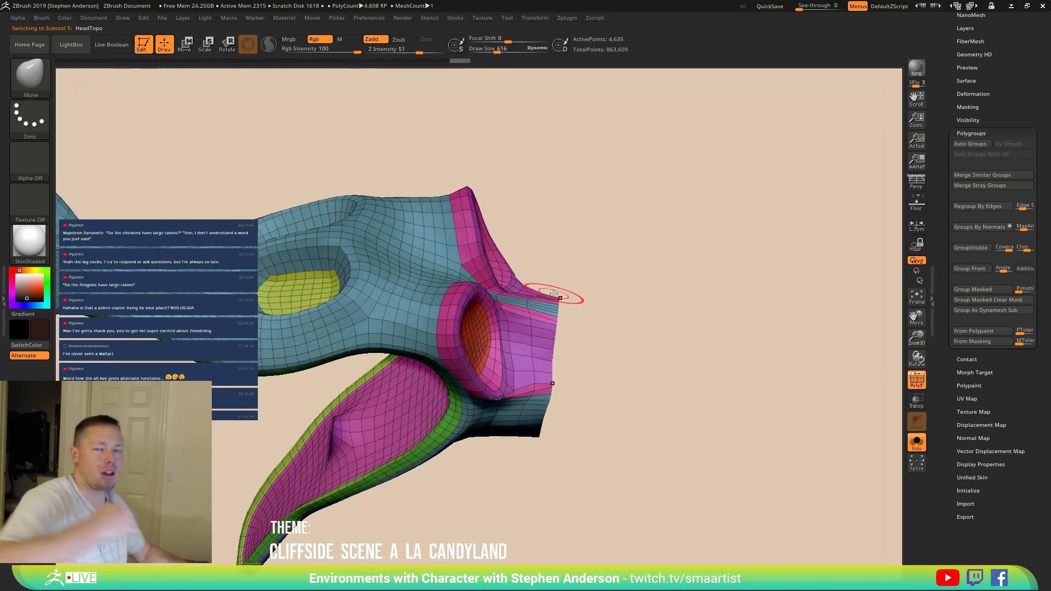
{"action": "mouse_move", "coordinate": [549, 323]}
{"action": "right_mouse_down"}
{"action": "mouse_move", "coordinate": [530, 371]}
{"action": "mouse_move", "coordinate": [523, 264]}
{"action": "right_mouse_up"}
{"action": "right_click_drag", "start_coordinate": [527, 305], "coordinate": [455, 281]}
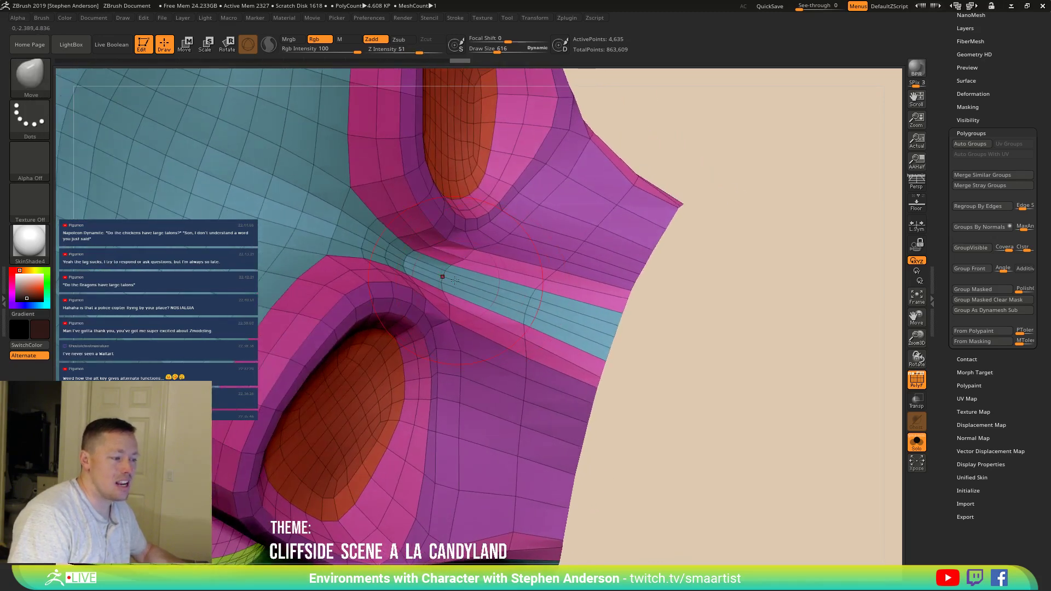
{"action": "mouse_move", "coordinate": [639, 329]}
{"action": "right_mouse_down", "text": "ctrl"}
{"action": "mouse_move", "coordinate": [591, 392]}
{"action": "mouse_move", "coordinate": [545, 296]}
{"action": "mouse_move", "coordinate": [469, 312]}
{"action": "mouse_move", "coordinate": [514, 279]}
{"action": "mouse_move", "coordinate": [516, 324]}
{"action": "mouse_move", "coordinate": [516, 298]}
{"action": "mouse_move", "coordinate": [523, 310]}
{"action": "right_mouse_up", "text": "ctrl"}
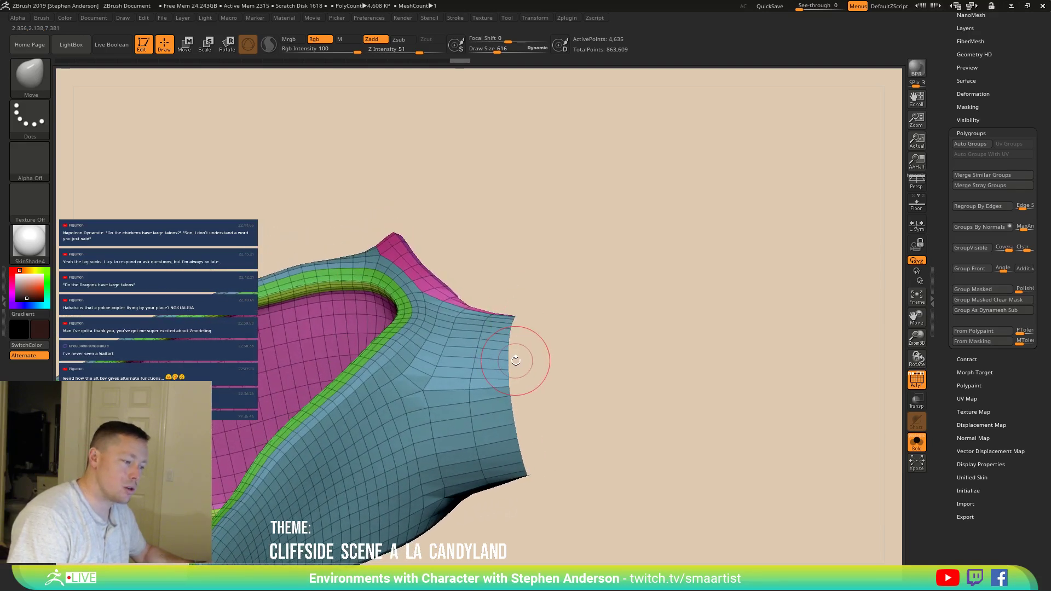
{"action": "right_click_drag", "start_coordinate": [521, 359], "coordinate": [510, 383], "text": "ctrl"}
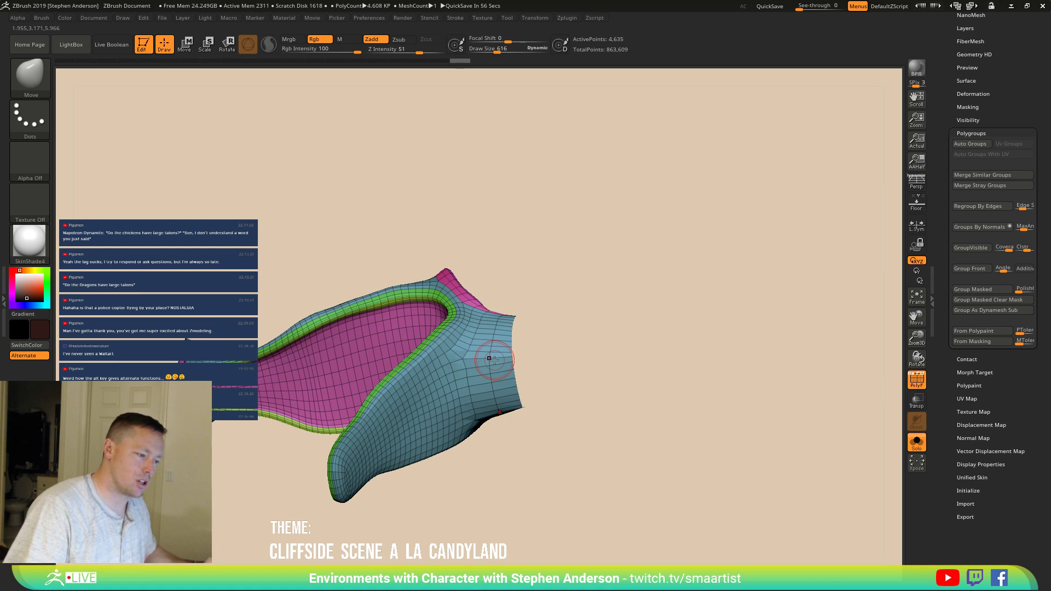
{"action": "right_click_drag", "start_coordinate": [510, 364], "coordinate": [498, 417]}
{"action": "mouse_move", "coordinate": [673, 368]}
{"action": "right_mouse_down"}
{"action": "mouse_move", "coordinate": [671, 352]}
{"action": "mouse_move", "coordinate": [690, 389]}
{"action": "right_mouse_up"}
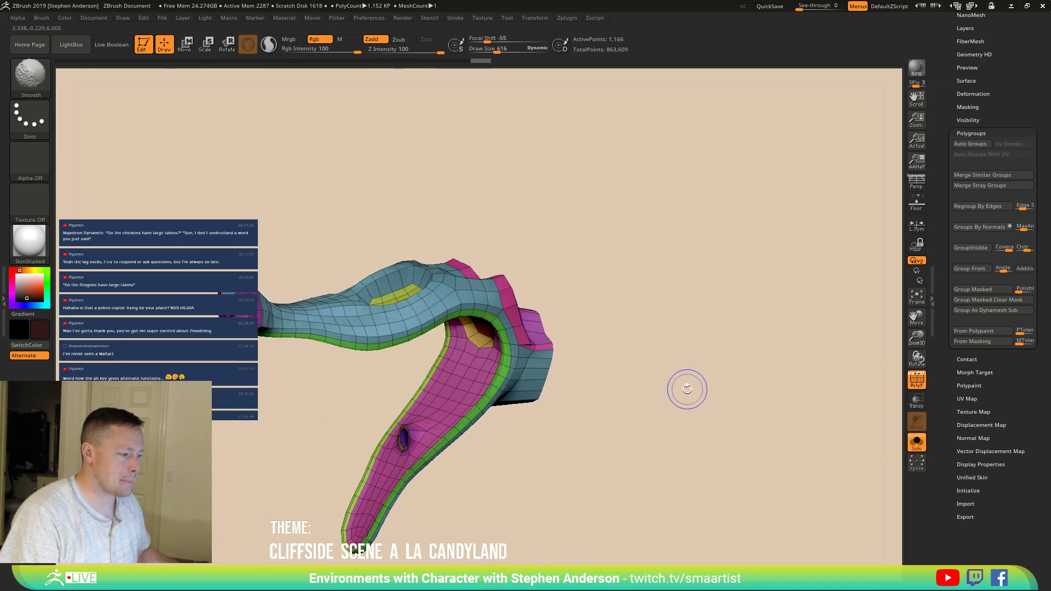
{"action": "scroll", "coordinate": [957, 104], "scroll_direction": "up", "scroll_amount": 5}
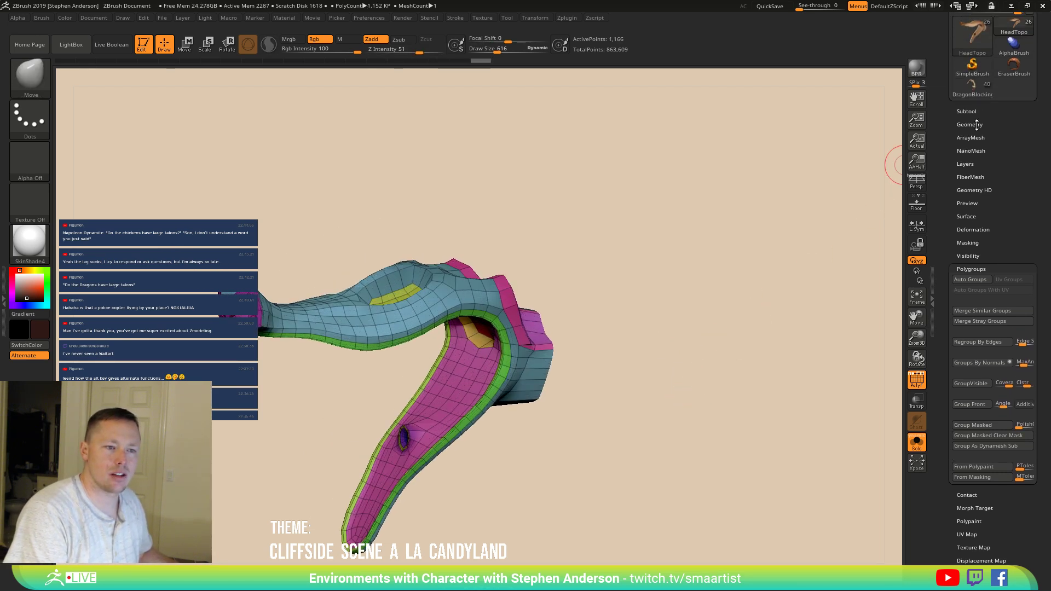
{"action": "left_click", "coordinate": [970, 125]}
{"action": "left_click", "coordinate": [1017, 155]}
Step: Try to insert a single edge loop around the open end of HeadTopo's neck with the ZModeler brush, and undo it
{"action": "mouse_move", "coordinate": [545, 298]}
{"action": "right_mouse_down"}
{"action": "mouse_move", "coordinate": [564, 341]}
{"action": "mouse_move", "coordinate": [528, 277]}
{"action": "mouse_move", "coordinate": [527, 347]}
{"action": "mouse_move", "coordinate": [525, 323]}
{"action": "mouse_move", "coordinate": [570, 306]}
{"action": "mouse_move", "coordinate": [485, 391]}
{"action": "mouse_move", "coordinate": [490, 354]}
{"action": "mouse_move", "coordinate": [440, 478]}
{"action": "right_mouse_up"}
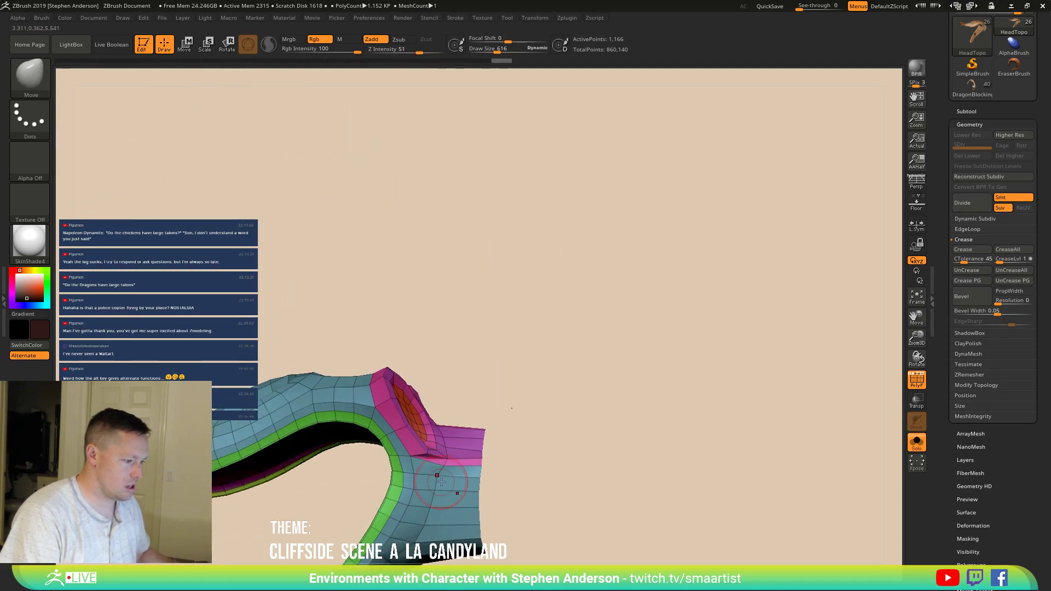
{"action": "left_click_drag", "start_coordinate": [437, 478], "coordinate": [413, 474]}
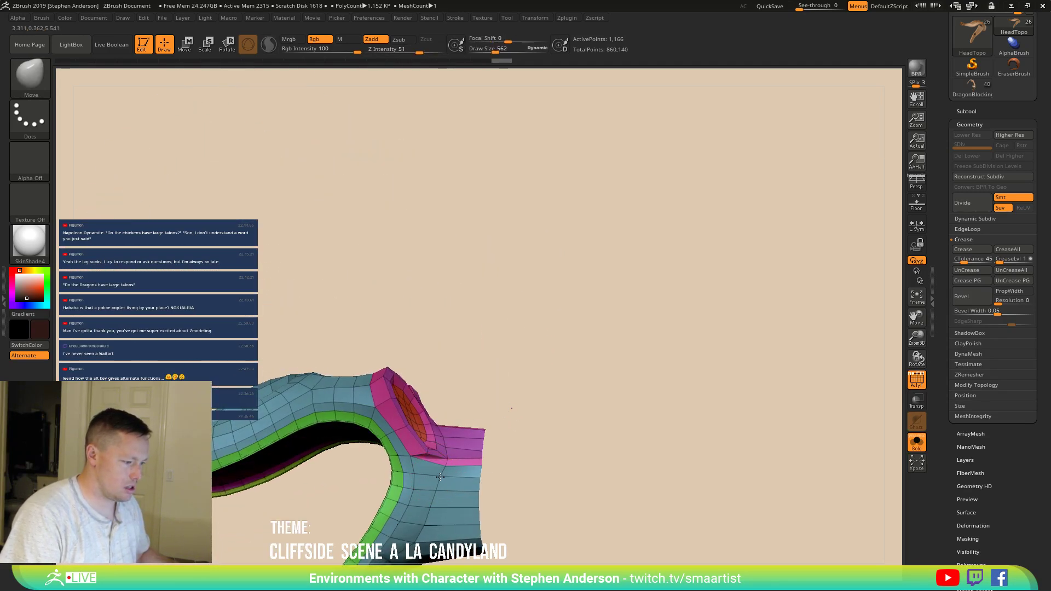
{"action": "mouse_move", "coordinate": [442, 477]}
{"action": "right_mouse_down"}
{"action": "mouse_move", "coordinate": [499, 348]}
{"action": "mouse_move", "coordinate": [465, 420]}
{"action": "mouse_move", "coordinate": [448, 495]}
{"action": "mouse_move", "coordinate": [450, 471]}
{"action": "right_mouse_up"}
{"action": "right_click_drag", "start_coordinate": [455, 415], "coordinate": [460, 484], "text": "ctrl"}
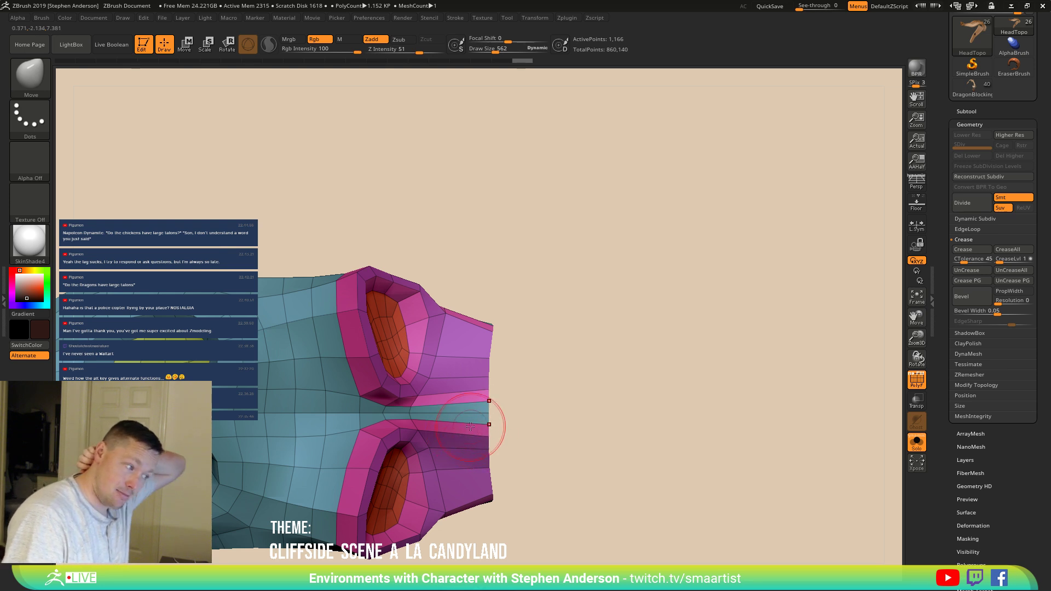
{"action": "right_click_drag", "start_coordinate": [467, 429], "coordinate": [488, 410]}
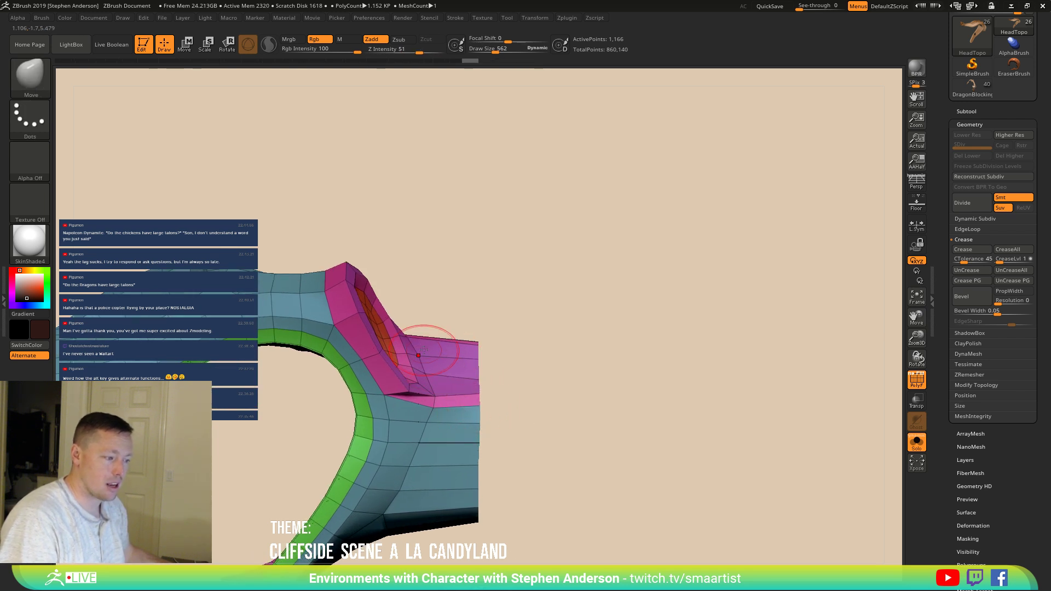
{"action": "mouse_move", "coordinate": [524, 387]}
{"action": "right_mouse_down"}
{"action": "mouse_move", "coordinate": [645, 413]}
{"action": "mouse_move", "coordinate": [627, 399]}
{"action": "mouse_move", "coordinate": [544, 399]}
{"action": "mouse_move", "coordinate": [537, 412]}
{"action": "mouse_move", "coordinate": [570, 356]}
{"action": "mouse_move", "coordinate": [363, 235]}
{"action": "right_mouse_up"}
{"action": "key", "text": "b"}
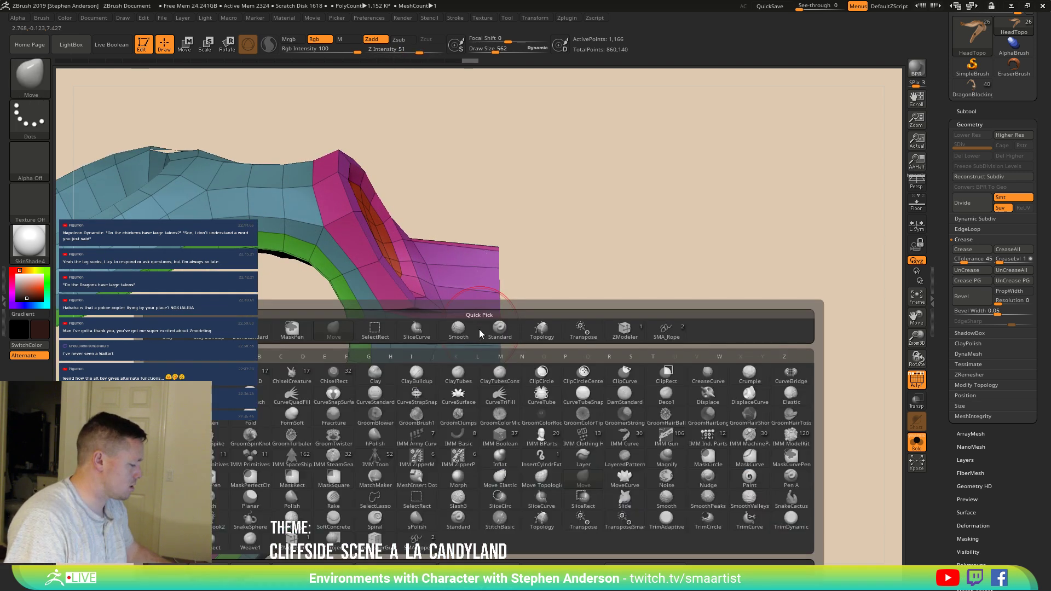
{"action": "key", "text": "z"}
{"action": "key", "text": "m"}
{"action": "key", "text": "space"}
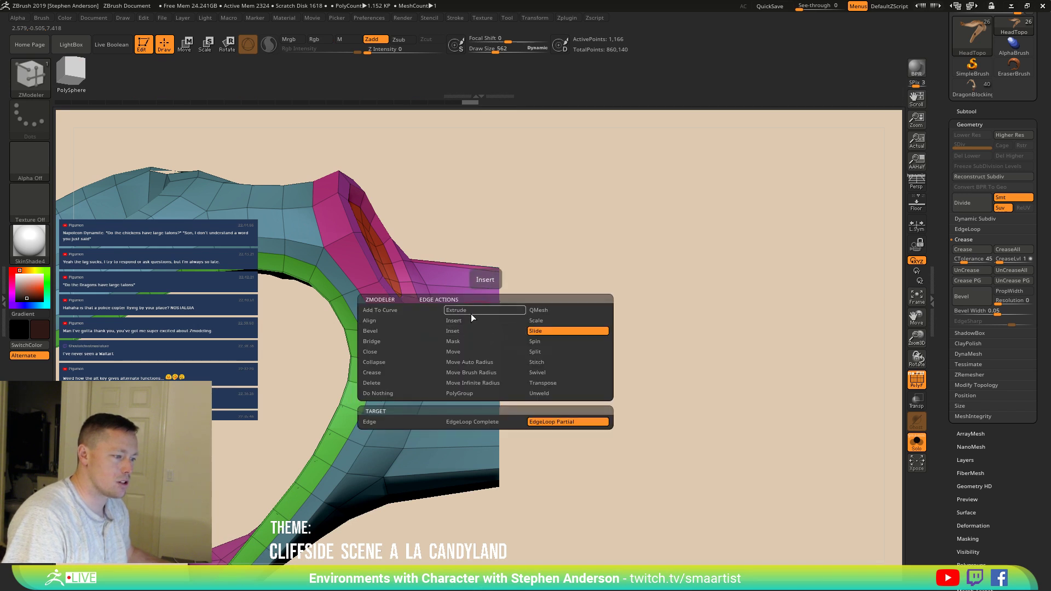
{"action": "left_click", "coordinate": [470, 321]}
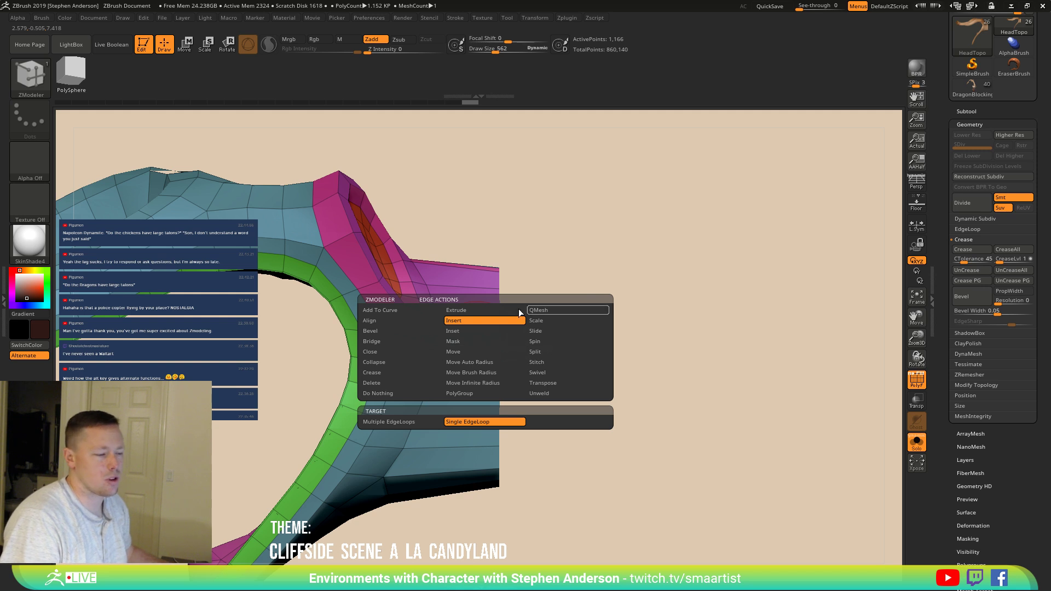
{"action": "left_click", "coordinate": [482, 312]}
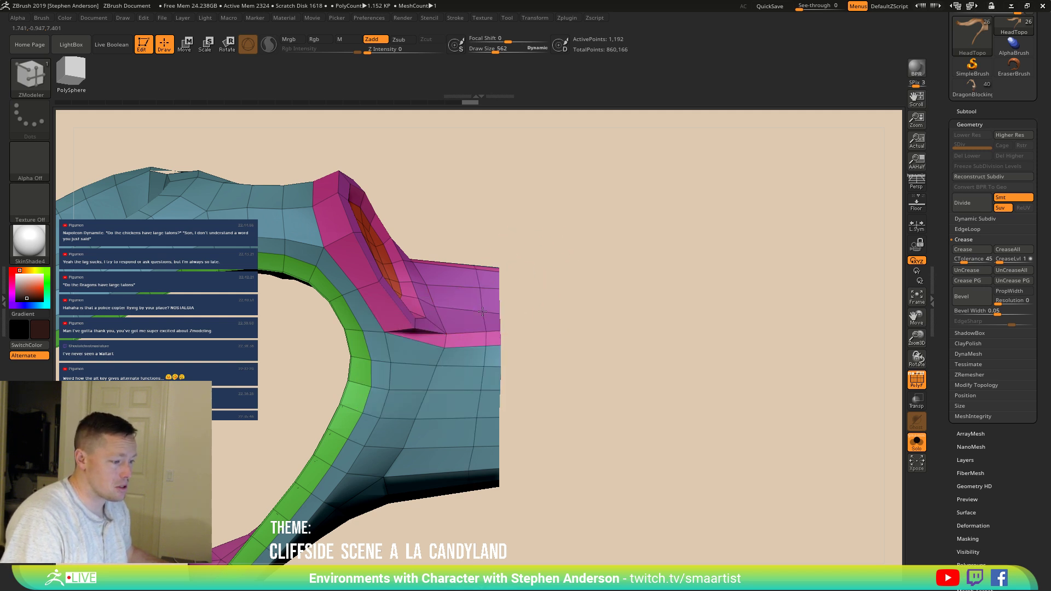
{"action": "mouse_move", "coordinate": [548, 321]}
{"action": "left_mouse_down"}
{"action": "mouse_move", "coordinate": [542, 289]}
{"action": "mouse_move", "coordinate": [469, 372]}
{"action": "mouse_move", "coordinate": [548, 343]}
{"action": "left_mouse_up"}
{"action": "key", "text": "ctrl+z"}
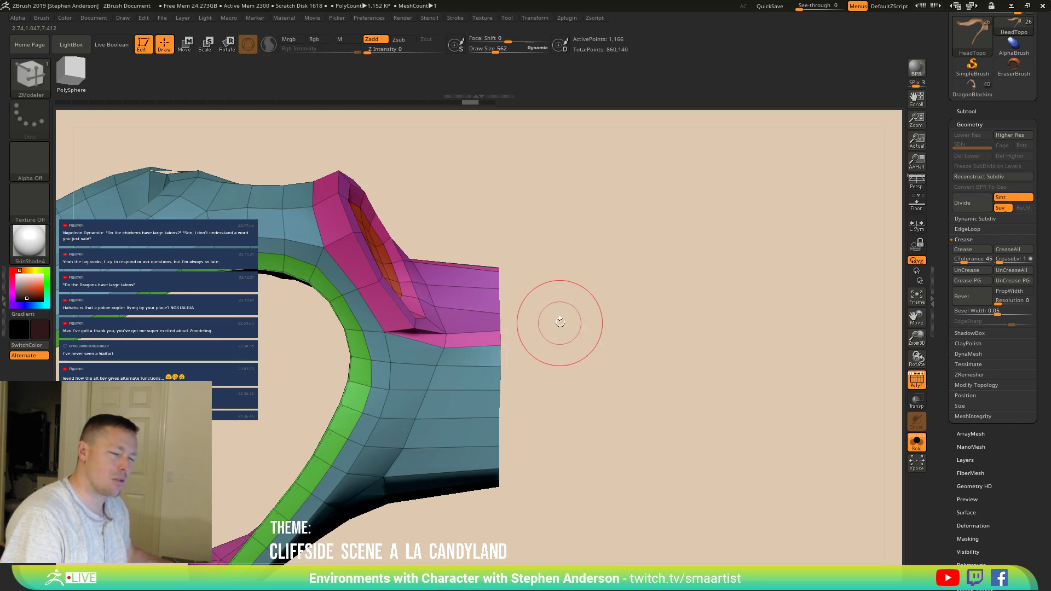
Step: Slice the neck vertically just before its open end with SliceCurve, and restore SelectRect as the selection brush
{"action": "key", "text": "ctrl+shift"}
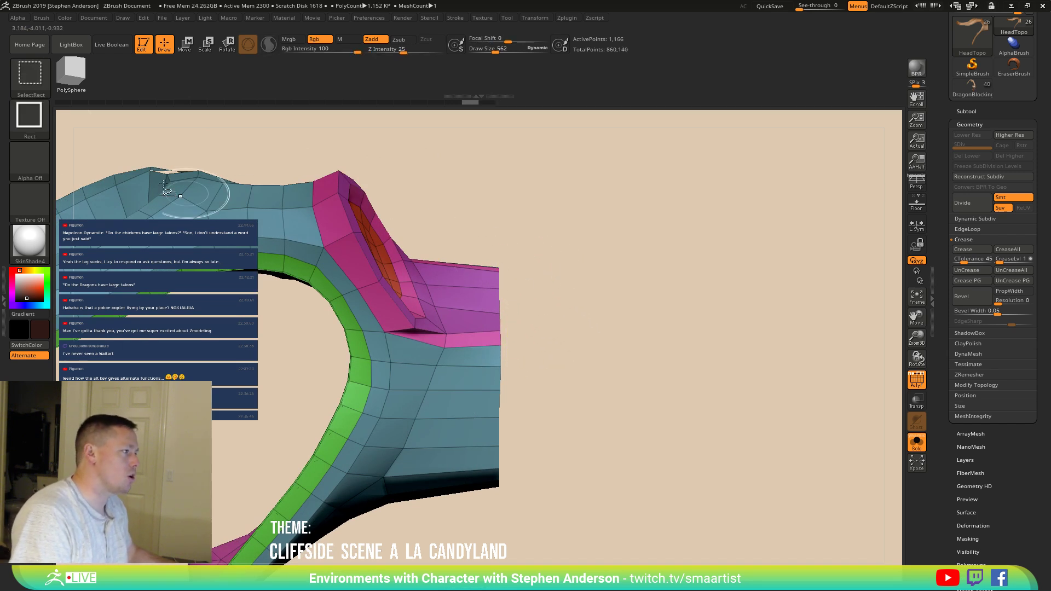
{"action": "left_click", "coordinate": [29, 72]}
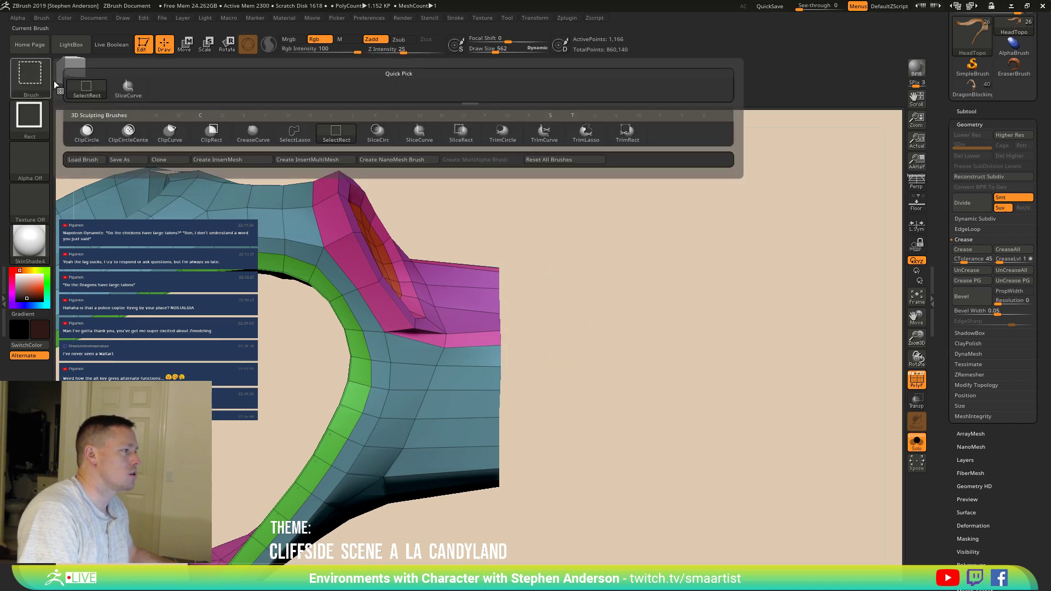
{"action": "left_click", "coordinate": [134, 91]}
{"action": "left_click_drag", "start_coordinate": [471, 209], "coordinate": [476, 539], "text": "ctrl+shift"}
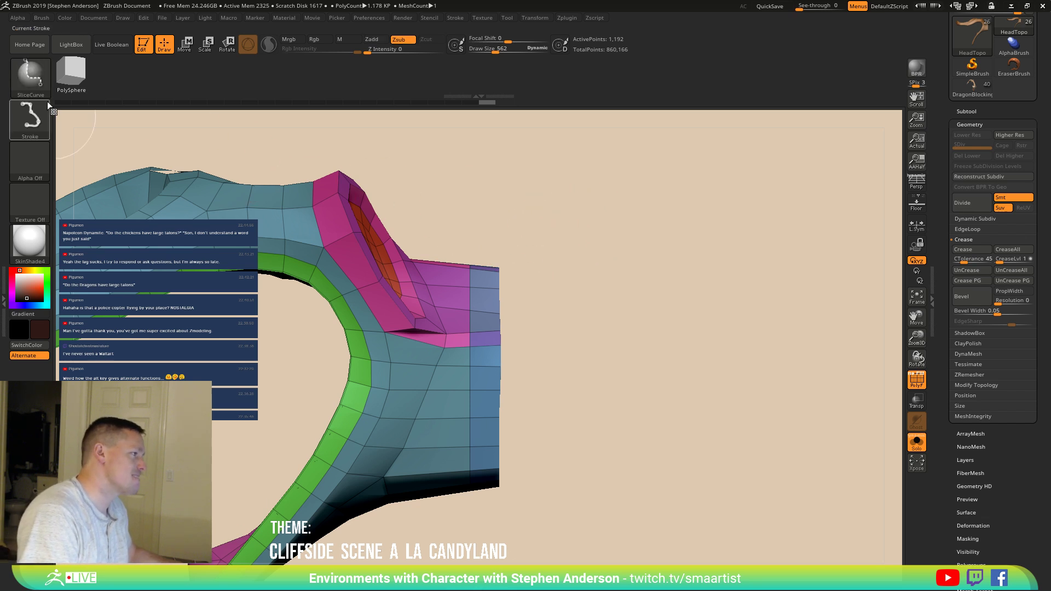
{"action": "left_click", "coordinate": [32, 76]}
{"action": "left_click", "coordinate": [95, 94]}
Step: Mask everything except the sliced end strip of the neck and switch to the Move gizmo at that open edge
{"action": "left_click_drag", "start_coordinate": [624, 187], "coordinate": [467, 547], "text": "ctrl"}
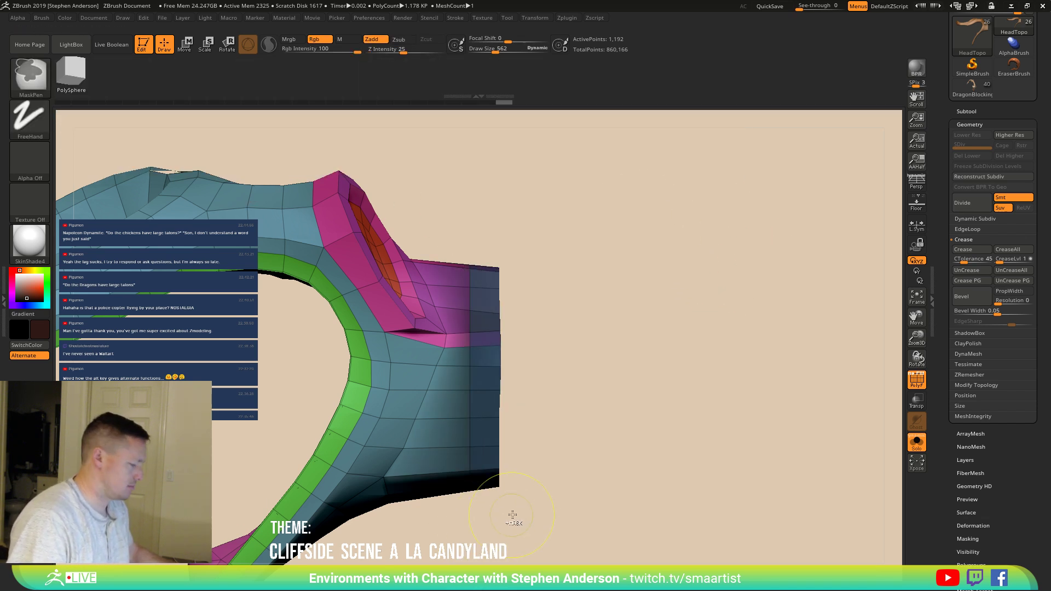
{"action": "left_click_drag", "start_coordinate": [533, 491], "coordinate": [577, 468], "text": "ctrl"}
{"action": "mouse_move", "coordinate": [663, 391]}
{"action": "left_mouse_down"}
{"action": "mouse_move", "coordinate": [526, 383]}
{"action": "mouse_move", "coordinate": [669, 389]}
{"action": "left_mouse_up"}
{"action": "key", "text": "w"}
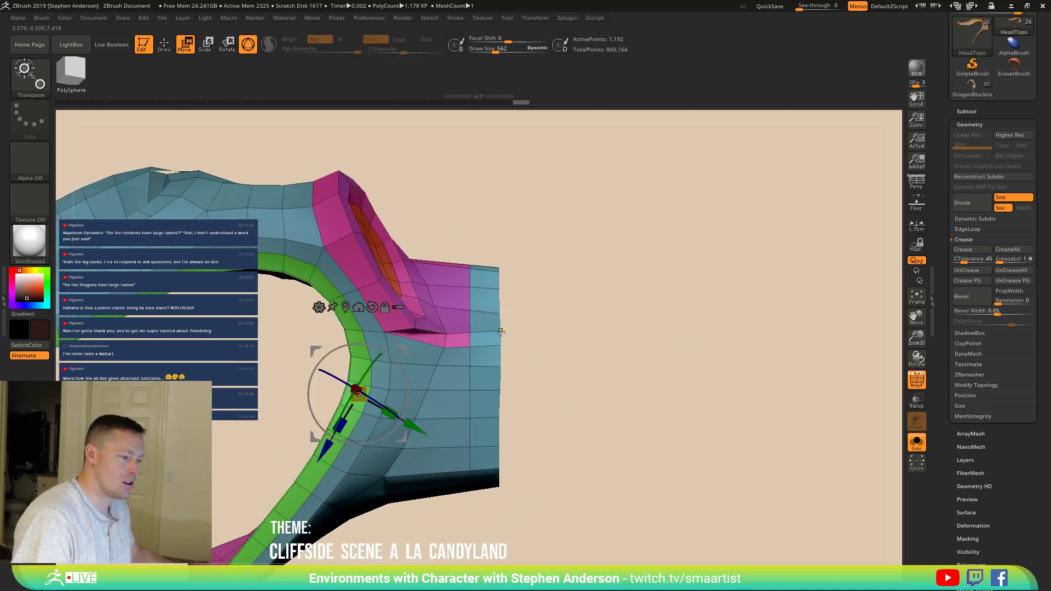
{"action": "left_click", "coordinate": [537, 342], "text": "ctrl"}
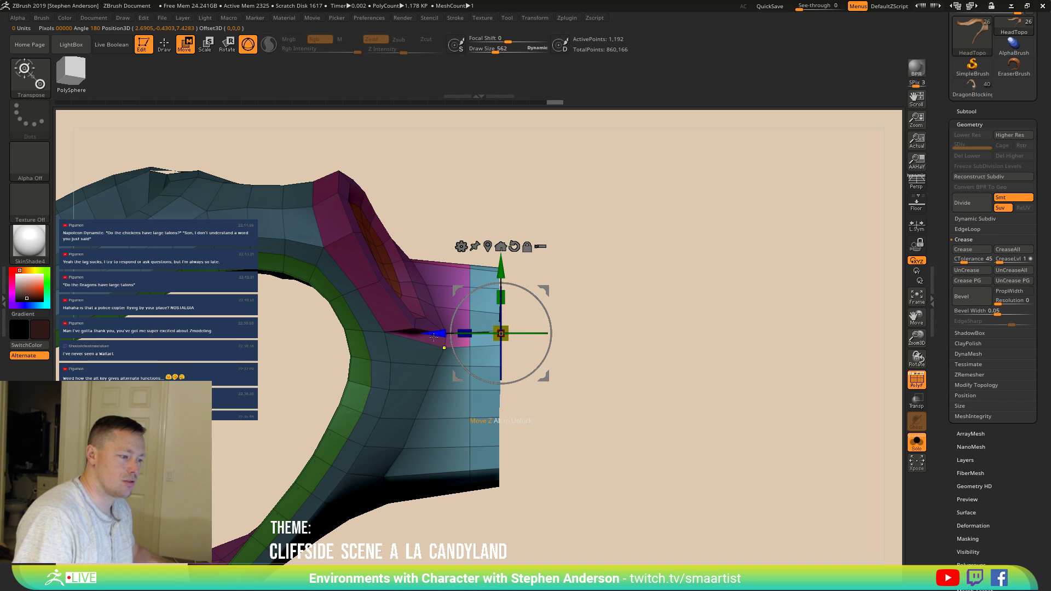
Step: Try to extrude the neck's end strip far backwards along its axis, and undo the changes
{"action": "left_click_drag", "start_coordinate": [433, 332], "coordinate": [803, 332]}
{"action": "right_click_drag", "start_coordinate": [613, 384], "coordinate": [372, 306], "text": "ctrl"}
{"action": "right_click_drag", "start_coordinate": [449, 387], "coordinate": [488, 451]}
{"action": "key", "text": "ctrl+z"}
{"action": "key", "text": "ctrl+z"}
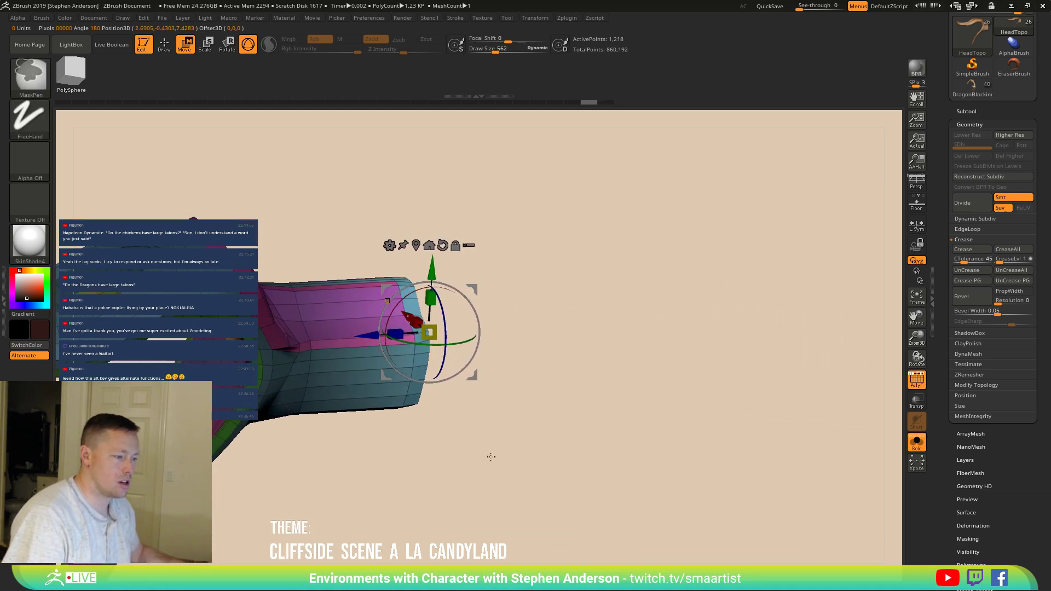
{"action": "key", "text": "ctrl+z"}
{"action": "key", "text": "ctrl+z"}
{"action": "key", "text": "ctrl+z"}
{"action": "key", "text": "ctrl+z"}
{"action": "key", "text": "ctrl+z"}
Step: Try a shorter extrusion of the neck's end strip, move the end further back, and undo both
{"action": "right_click_drag", "start_coordinate": [467, 426], "coordinate": [501, 378], "text": "alt"}
{"action": "left_click_drag", "start_coordinate": [279, 305], "coordinate": [423, 318], "text": "ctrl"}
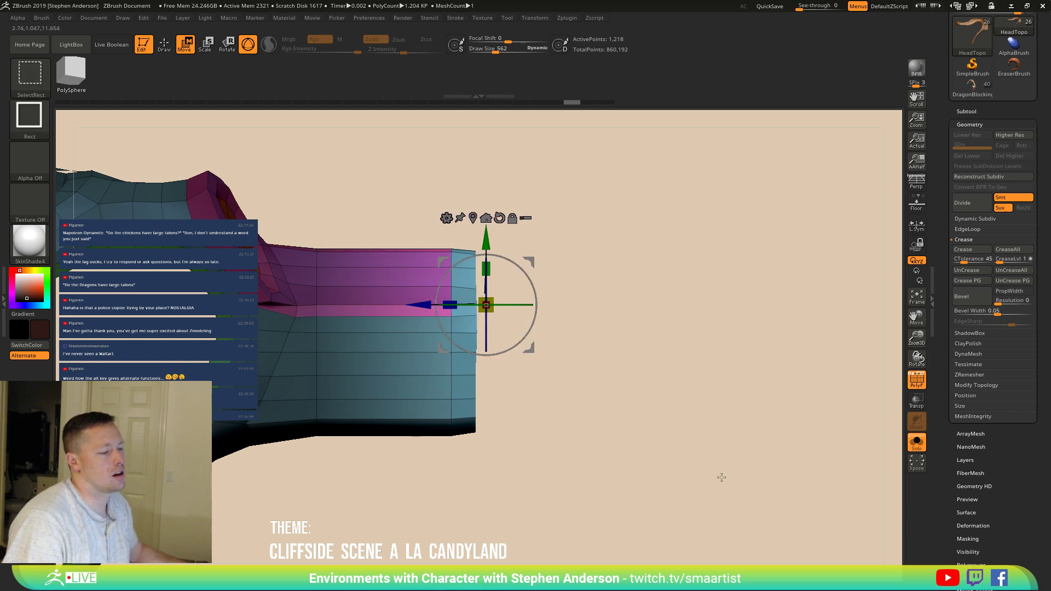
{"action": "left_click_drag", "start_coordinate": [435, 304], "coordinate": [523, 304]}
{"action": "key", "text": "ctrl+z"}
{"action": "key", "text": "ctrl+z"}
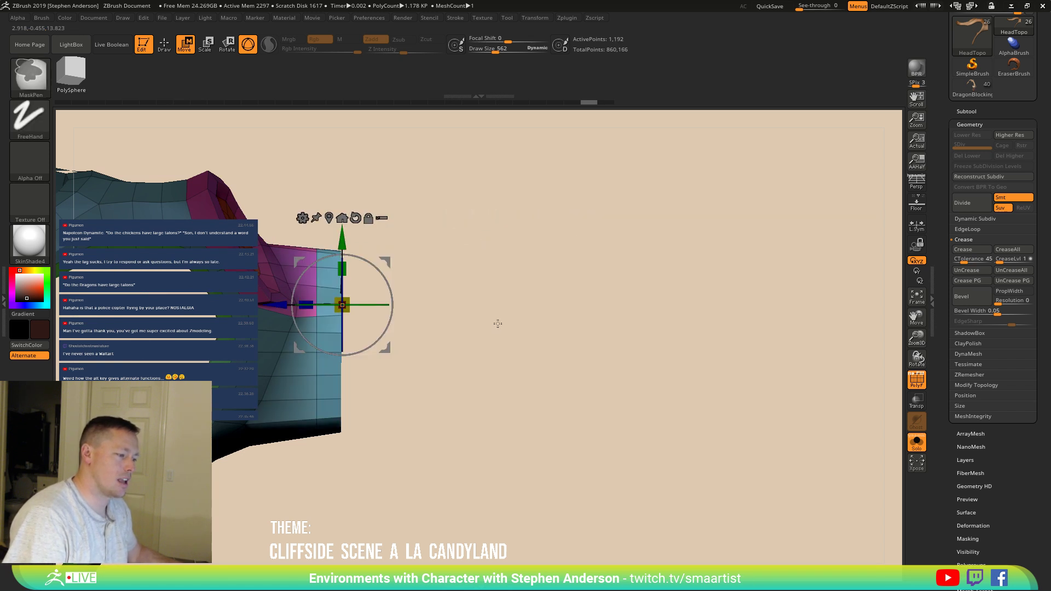
Step: Extrude the neck's end strip backwards by a short section and again by a long one to form a straight body
{"action": "left_click_drag", "start_coordinate": [468, 325], "coordinate": [540, 338], "text": "alt"}
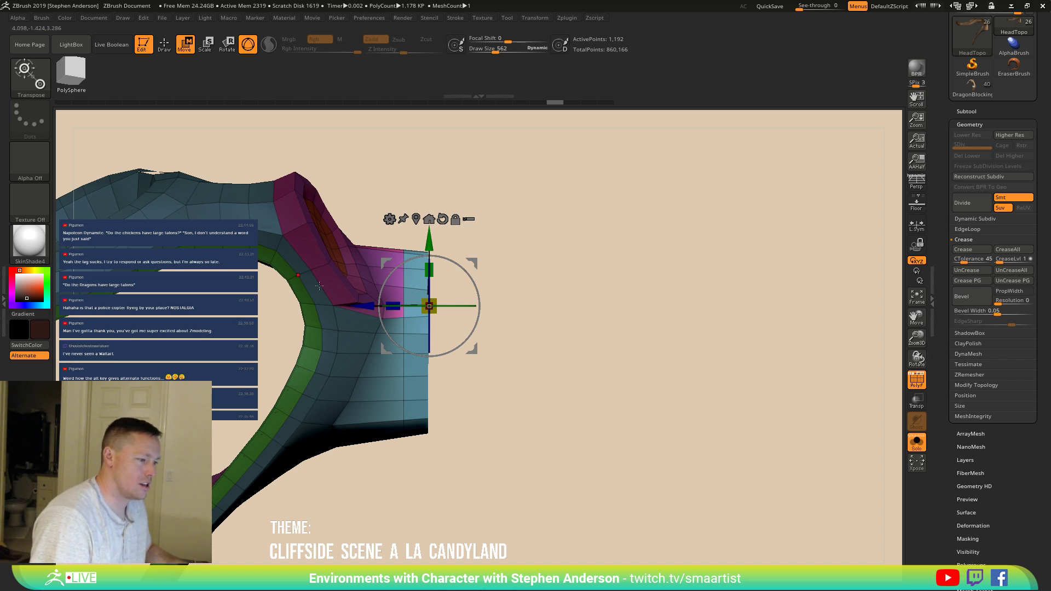
{"action": "left_click_drag", "start_coordinate": [367, 305], "coordinate": [420, 311]}
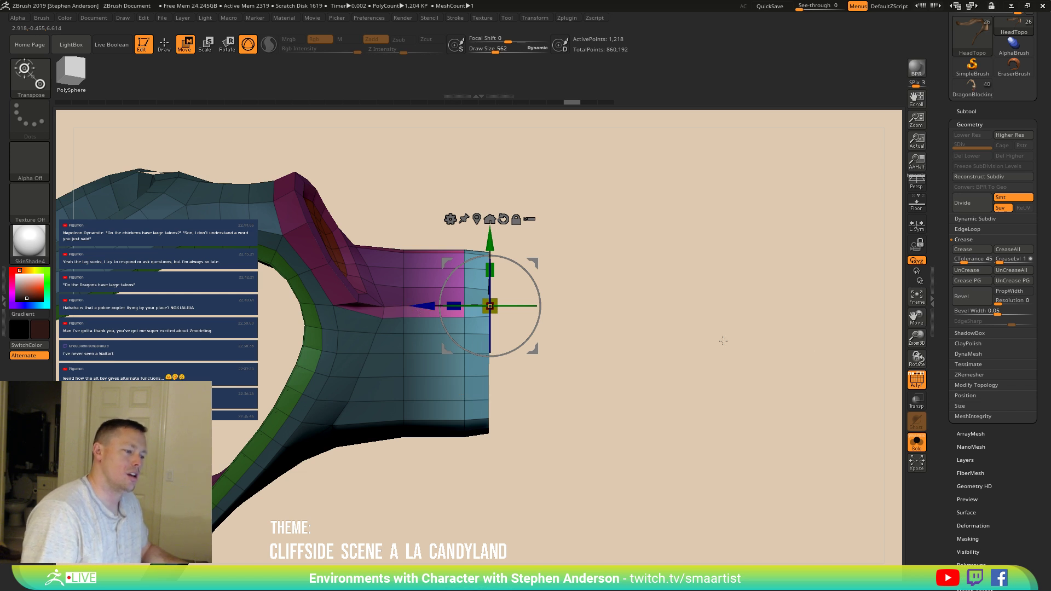
{"action": "mouse_move", "coordinate": [700, 371]}
{"action": "left_mouse_down"}
{"action": "mouse_move", "coordinate": [587, 349]}
{"action": "mouse_move", "coordinate": [565, 274]}
{"action": "mouse_move", "coordinate": [487, 394]}
{"action": "mouse_move", "coordinate": [495, 444]}
{"action": "left_mouse_up"}
{"action": "right_click_drag", "start_coordinate": [495, 443], "coordinate": [521, 333], "text": "ctrl"}
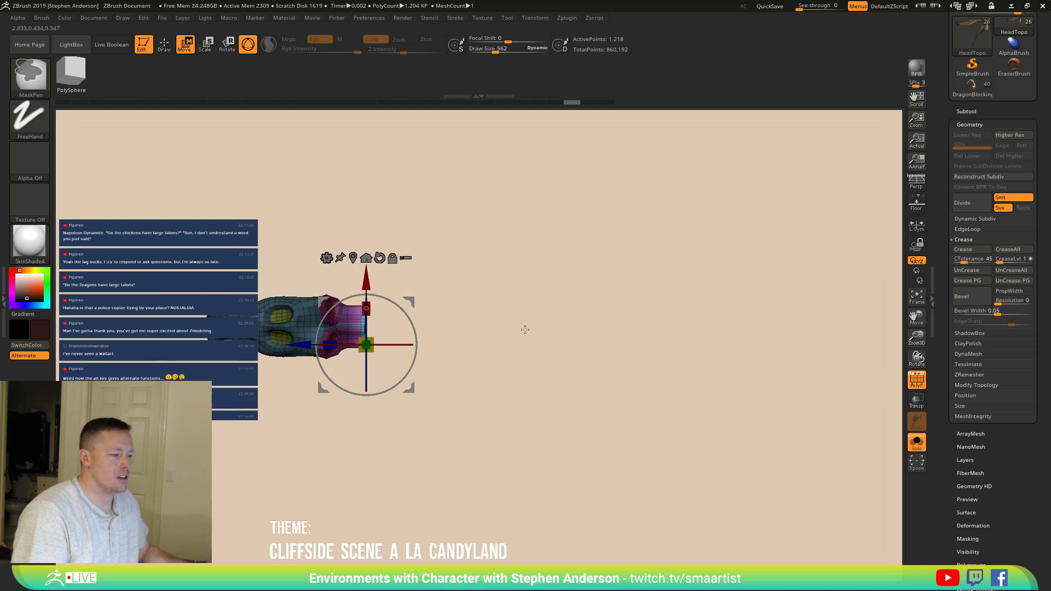
{"action": "mouse_move", "coordinate": [303, 344]}
{"action": "left_mouse_down"}
{"action": "mouse_move", "coordinate": [810, 345]}
{"action": "mouse_move", "coordinate": [648, 400]}
{"action": "mouse_move", "coordinate": [626, 329]}
{"action": "mouse_move", "coordinate": [564, 387]}
{"action": "mouse_move", "coordinate": [594, 425]}
{"action": "mouse_move", "coordinate": [495, 406]}
{"action": "mouse_move", "coordinate": [509, 416]}
{"action": "left_mouse_up"}
Step: Turn off the wireframe display, bring the other subtools back into view and select the curved body subtool DragonBlocking4
{"action": "key", "text": "shift+f"}
{"action": "left_click_drag", "start_coordinate": [559, 450], "coordinate": [780, 431]}
{"action": "left_click", "coordinate": [924, 462]}
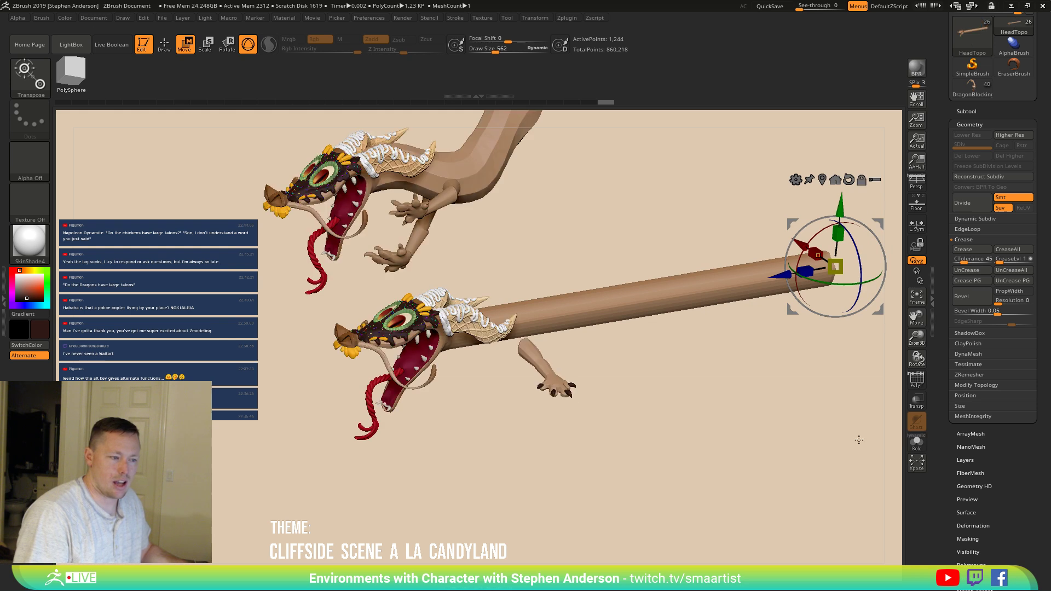
{"action": "left_click_drag", "start_coordinate": [633, 365], "coordinate": [643, 406]}
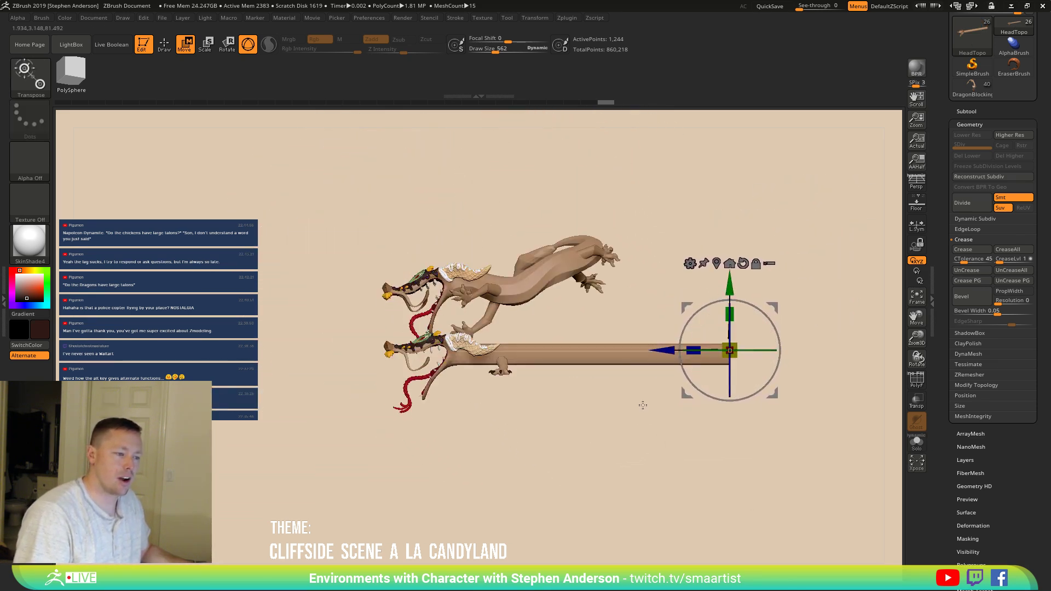
{"action": "right_click_drag", "start_coordinate": [605, 350], "coordinate": [552, 341], "text": "ctrl"}
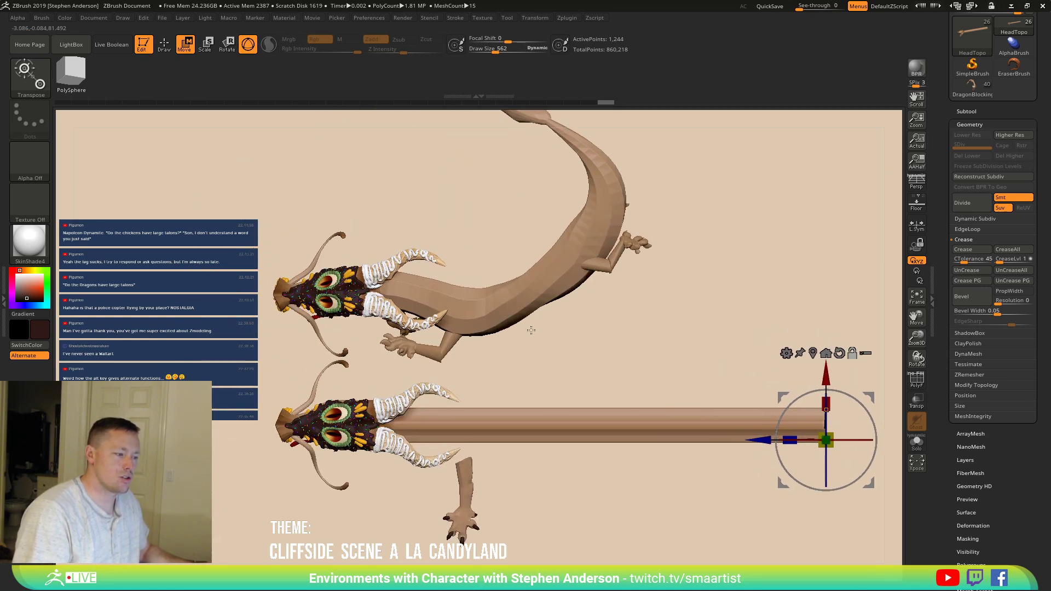
{"action": "left_click", "coordinate": [463, 316], "text": "alt"}
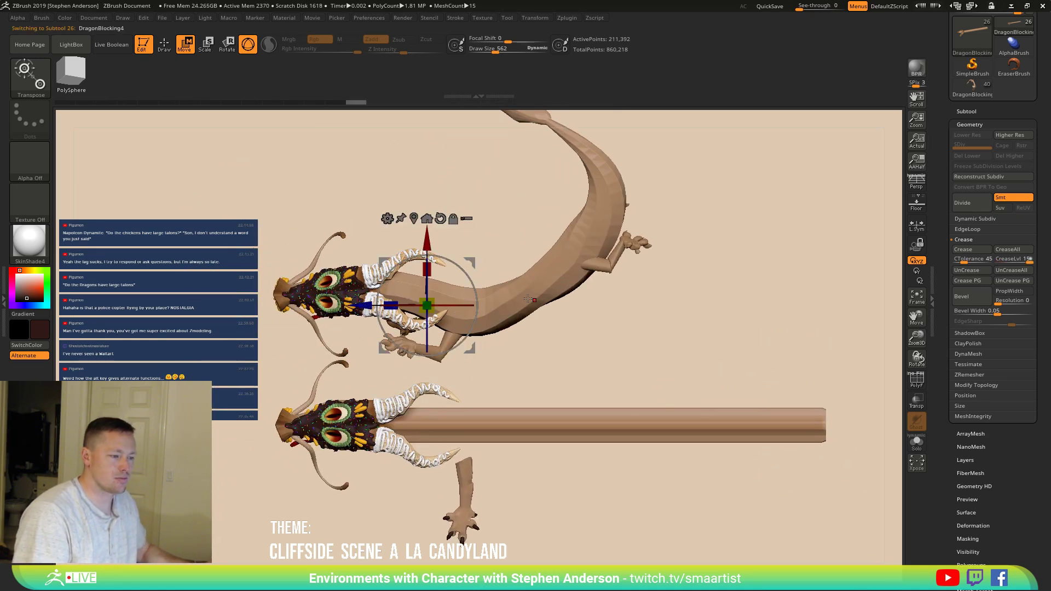
Step: Mask the curved dragon's head and front body with a softened edge and rotate the rear body outwards behind the front legs
{"action": "right_click_drag", "start_coordinate": [511, 294], "coordinate": [520, 378], "text": "alt"}
{"action": "left_click_drag", "start_coordinate": [199, 258], "coordinate": [511, 462], "text": "ctrl"}
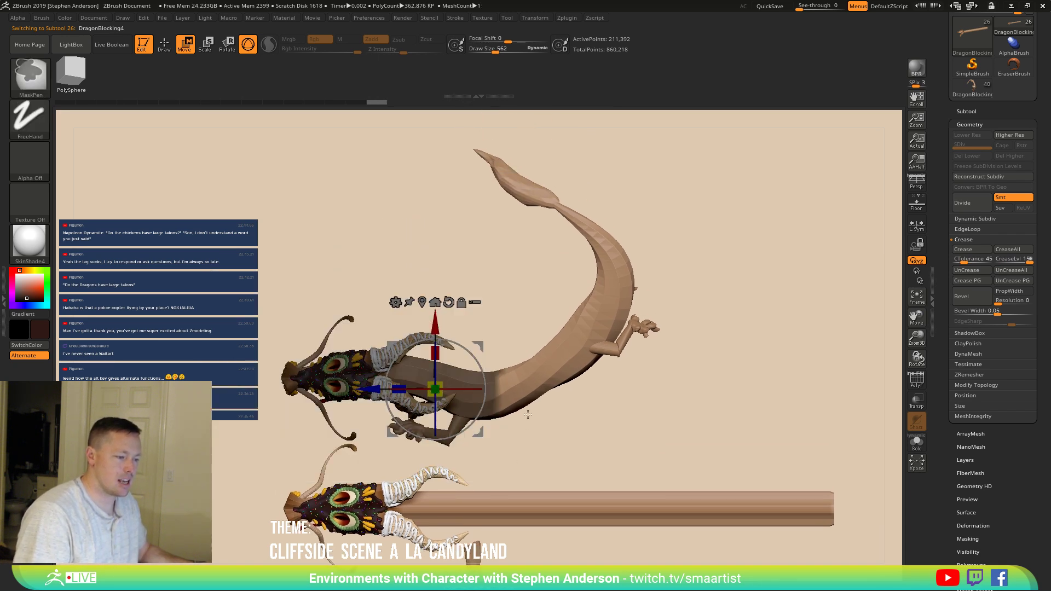
{"action": "left_click", "coordinate": [534, 375], "text": "ctrl"}
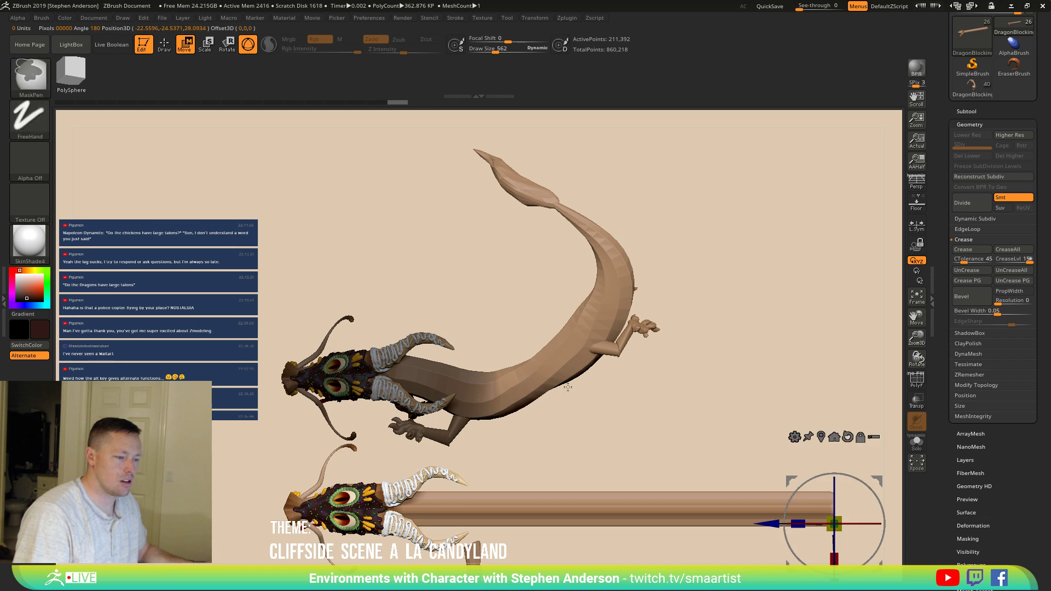
{"action": "left_click", "coordinate": [483, 402]}
{"action": "left_click_drag", "start_coordinate": [519, 365], "coordinate": [538, 378]}
Step: Mask the curved dragon up to its rear body, soften the mask edge and rotate the hindquarters and tail outwards
{"action": "mouse_move", "coordinate": [197, 234]}
{"action": "left_mouse_down", "text": "ctrl"}
{"action": "mouse_move", "coordinate": [567, 494]}
{"action": "mouse_move", "coordinate": [594, 499]}
{"action": "left_mouse_up", "text": "ctrl"}
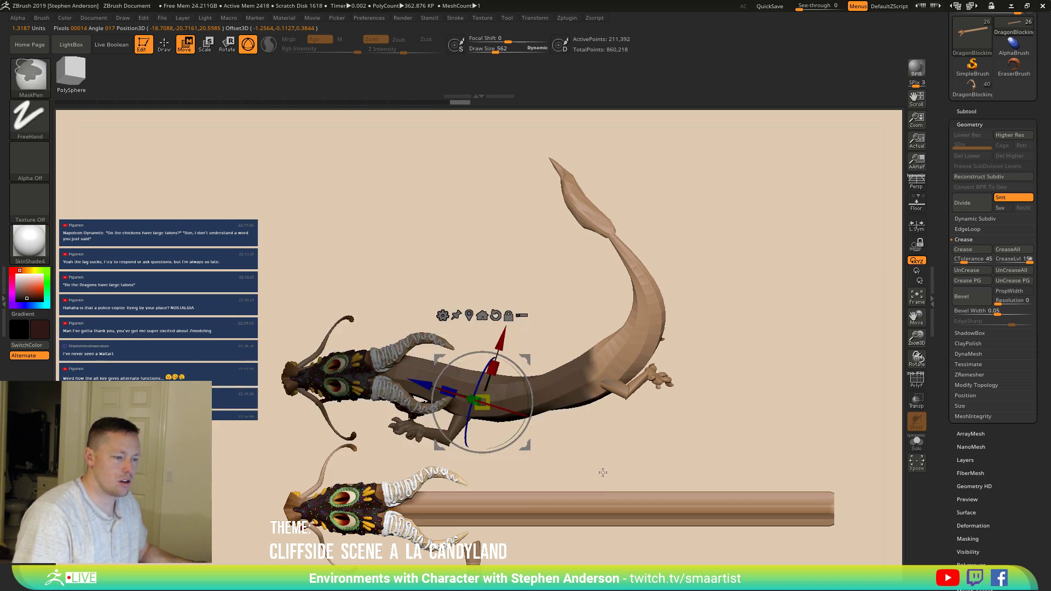
{"action": "left_click", "coordinate": [615, 387], "text": "ctrl"}
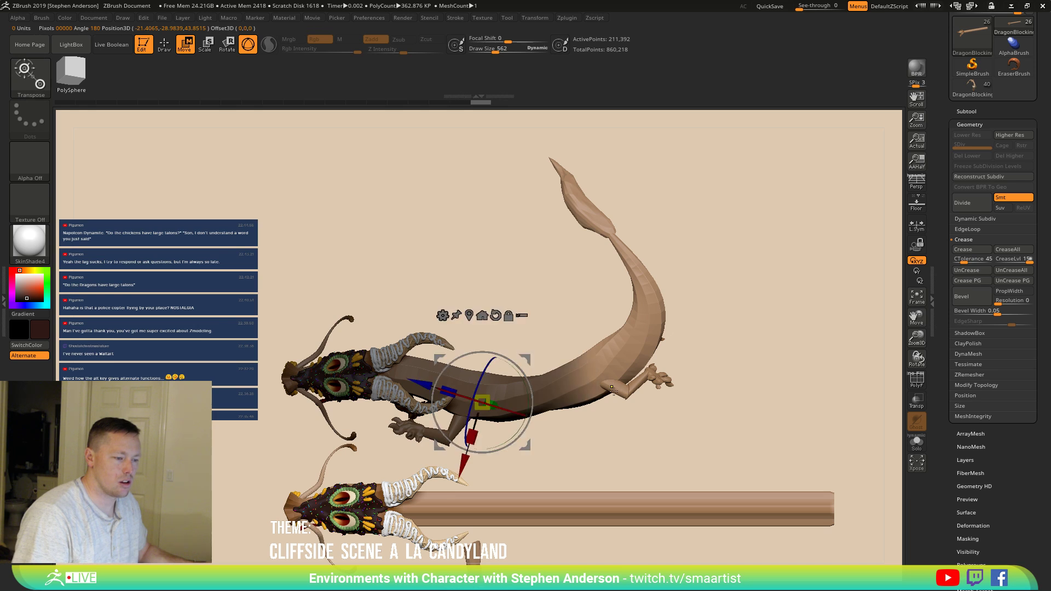
{"action": "left_click", "coordinate": [580, 371]}
{"action": "mouse_move", "coordinate": [614, 343]}
{"action": "left_mouse_down"}
{"action": "mouse_move", "coordinate": [634, 354]}
{"action": "mouse_move", "coordinate": [685, 274]}
{"action": "left_mouse_up"}
Step: Mask the curved dragon's front part again and rotate the body behind the front legs to level it in side view
{"action": "key", "text": "ctrl"}
{"action": "left_click_drag", "start_coordinate": [742, 325], "coordinate": [770, 388], "text": "ctrl"}
{"action": "left_click_drag", "start_coordinate": [752, 276], "coordinate": [497, 503], "text": "ctrl"}
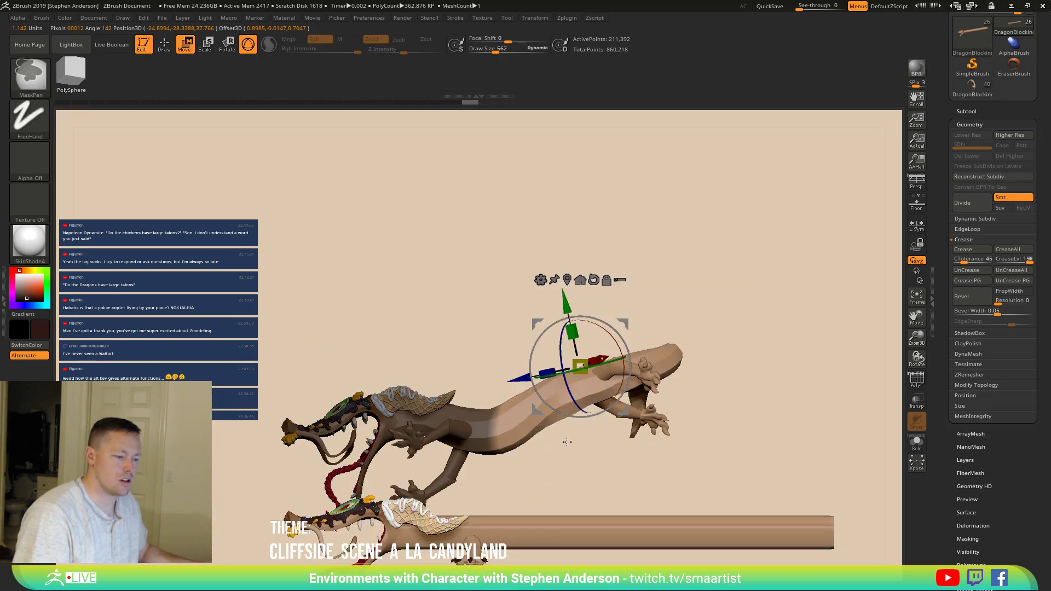
{"action": "left_click", "coordinate": [488, 420], "text": "alt"}
{"action": "mouse_move", "coordinate": [531, 390]}
{"action": "left_mouse_down"}
{"action": "mouse_move", "coordinate": [542, 404]}
{"action": "mouse_move", "coordinate": [532, 379]}
{"action": "left_mouse_up"}
{"action": "left_click_drag", "start_coordinate": [623, 375], "coordinate": [665, 423]}
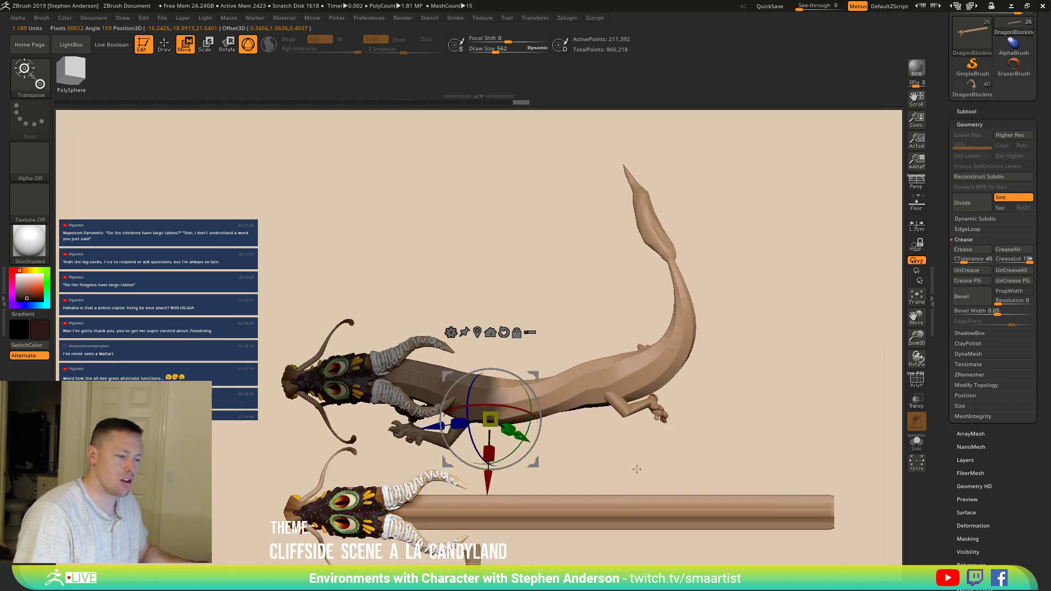
Step: Mask the curved dragon's body up to the hind legs with a softened edge and rotate the tail outwards from there
{"action": "mouse_move", "coordinate": [684, 558]}
{"action": "left_mouse_down", "text": "ctrl"}
{"action": "mouse_move", "coordinate": [411, 327]}
{"action": "mouse_move", "coordinate": [393, 356]}
{"action": "mouse_move", "coordinate": [287, 310]}
{"action": "mouse_move", "coordinate": [316, 293]}
{"action": "left_mouse_up", "text": "ctrl"}
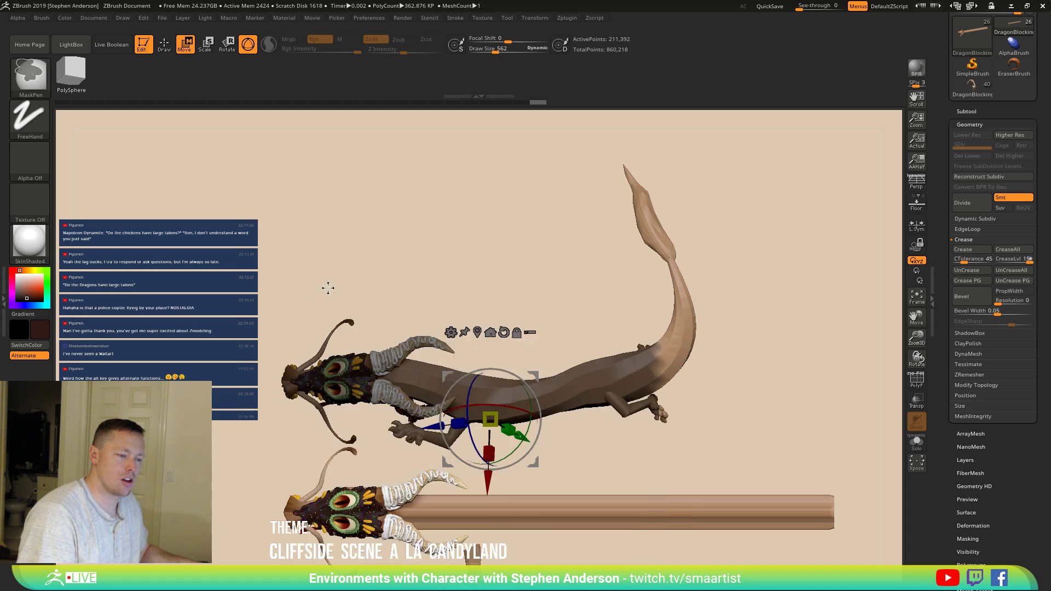
{"action": "left_click", "coordinate": [655, 374], "text": "ctrl"}
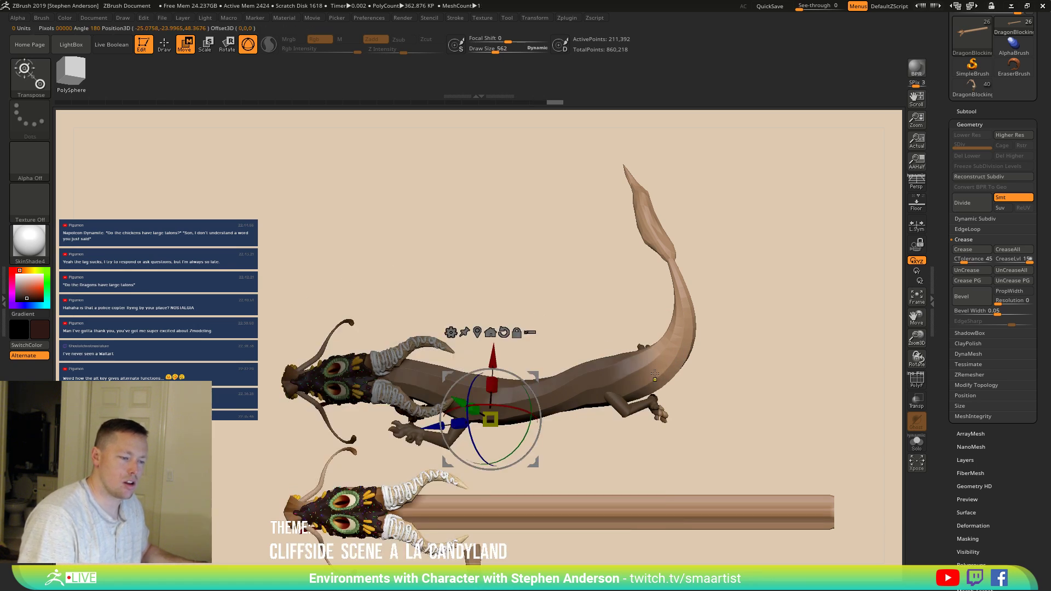
{"action": "left_click_drag", "start_coordinate": [690, 442], "coordinate": [616, 391], "text": "ctrl"}
{"action": "left_click_drag", "start_coordinate": [697, 408], "coordinate": [680, 352]}
{"action": "left_click", "coordinate": [626, 372]}
Step: Mask the curved dragon's body up to the tail base, soften the mask edge and rotate the tail outwards in line with the body
{"action": "left_click_drag", "start_coordinate": [783, 313], "coordinate": [699, 335], "text": "alt"}
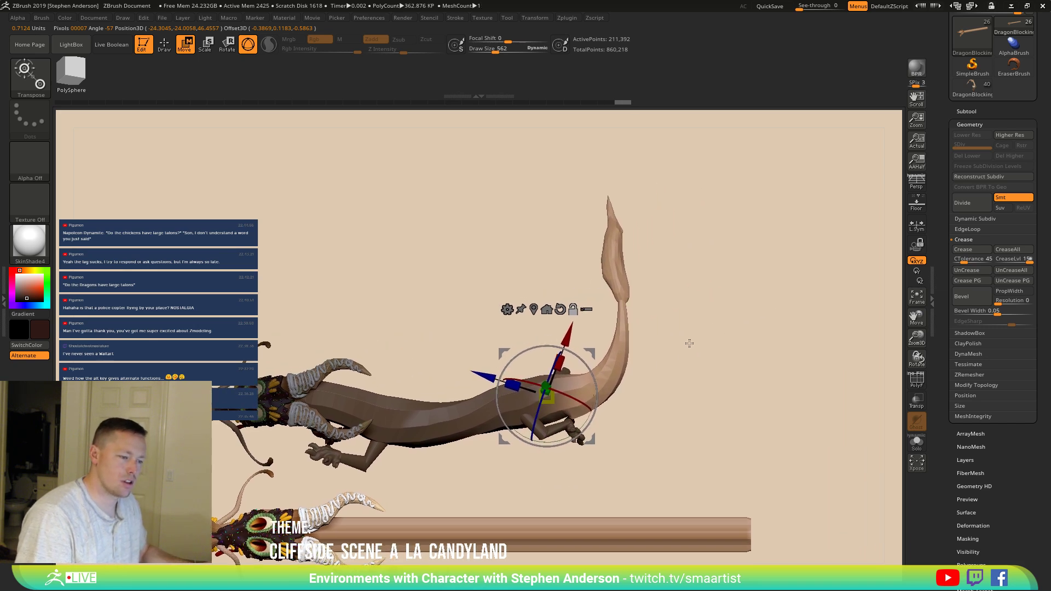
{"action": "mouse_move", "coordinate": [748, 164]}
{"action": "left_mouse_down", "text": "ctrl"}
{"action": "mouse_move", "coordinate": [617, 199]}
{"action": "mouse_move", "coordinate": [495, 361]}
{"action": "left_mouse_up", "text": "ctrl"}
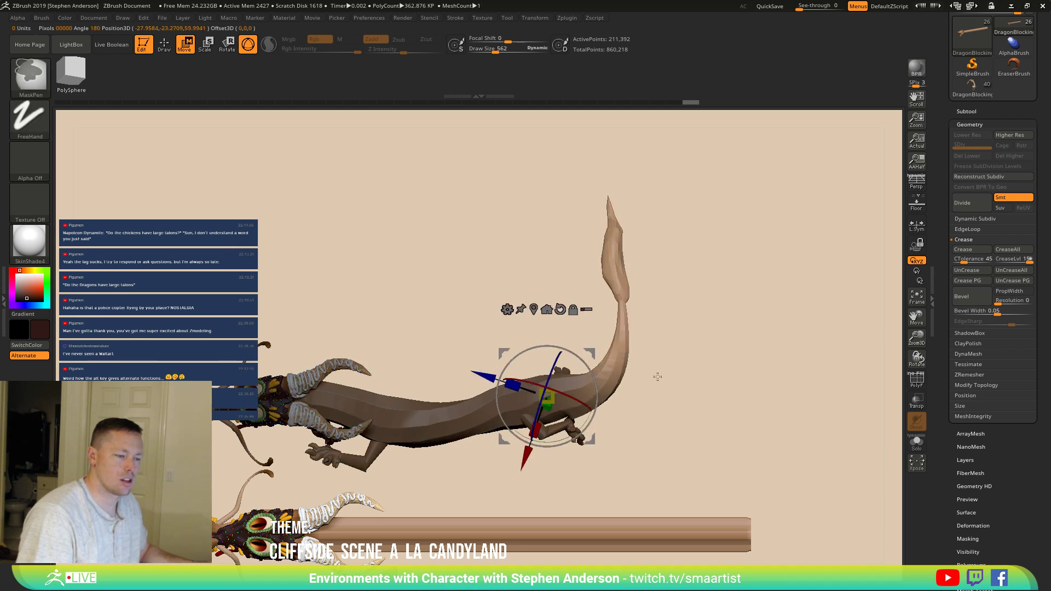
{"action": "left_click", "coordinate": [695, 385], "text": "ctrl"}
{"action": "left_click", "coordinate": [681, 390], "text": "ctrl"}
{"action": "left_click", "coordinate": [648, 386], "text": "ctrl"}
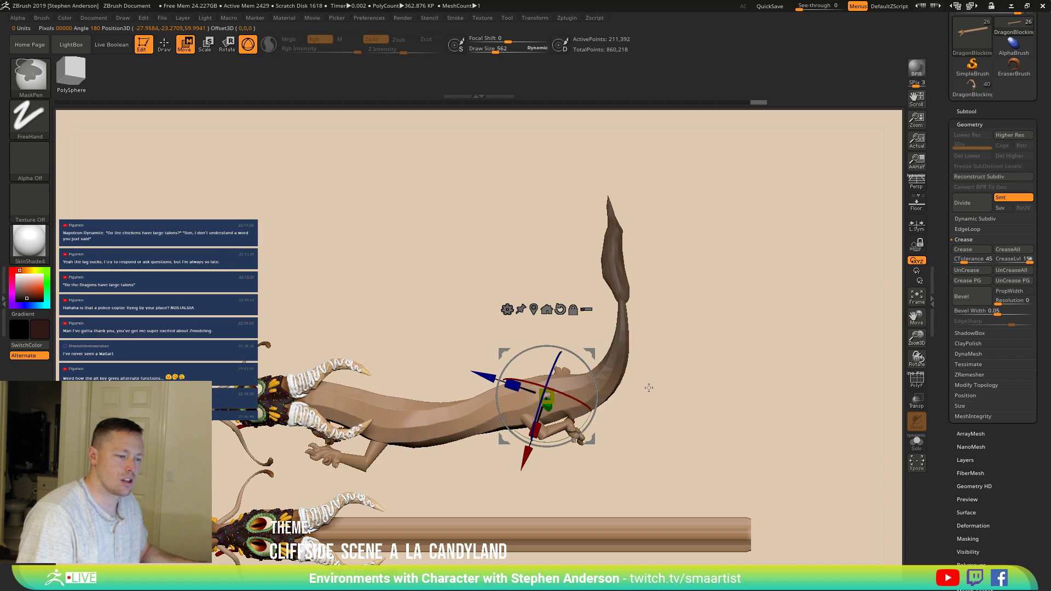
{"action": "left_click", "coordinate": [678, 382], "text": "ctrl"}
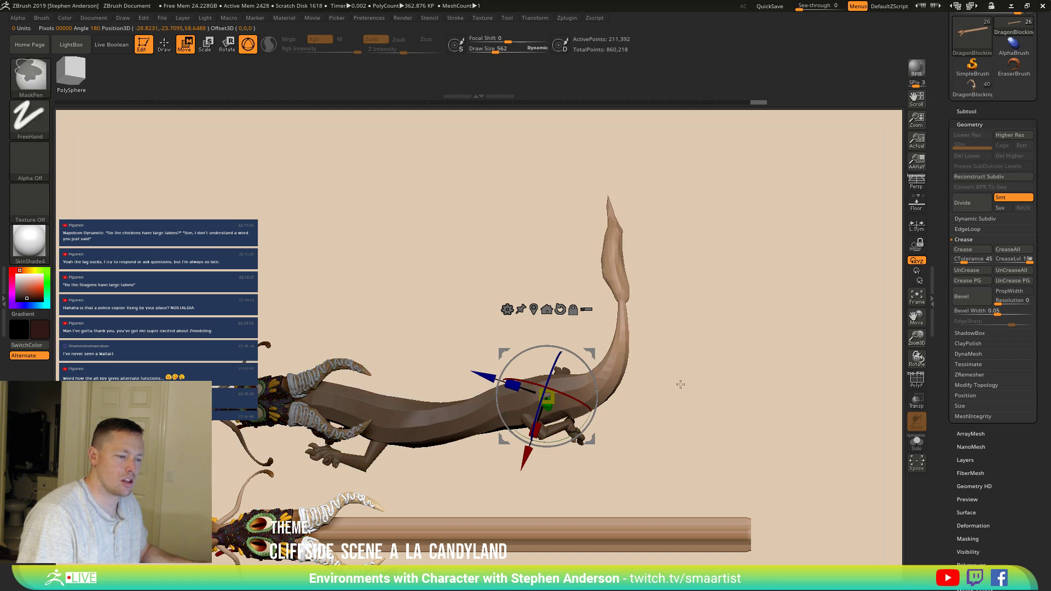
{"action": "left_click", "coordinate": [608, 380]}
{"action": "left_click_drag", "start_coordinate": [646, 349], "coordinate": [669, 377]}
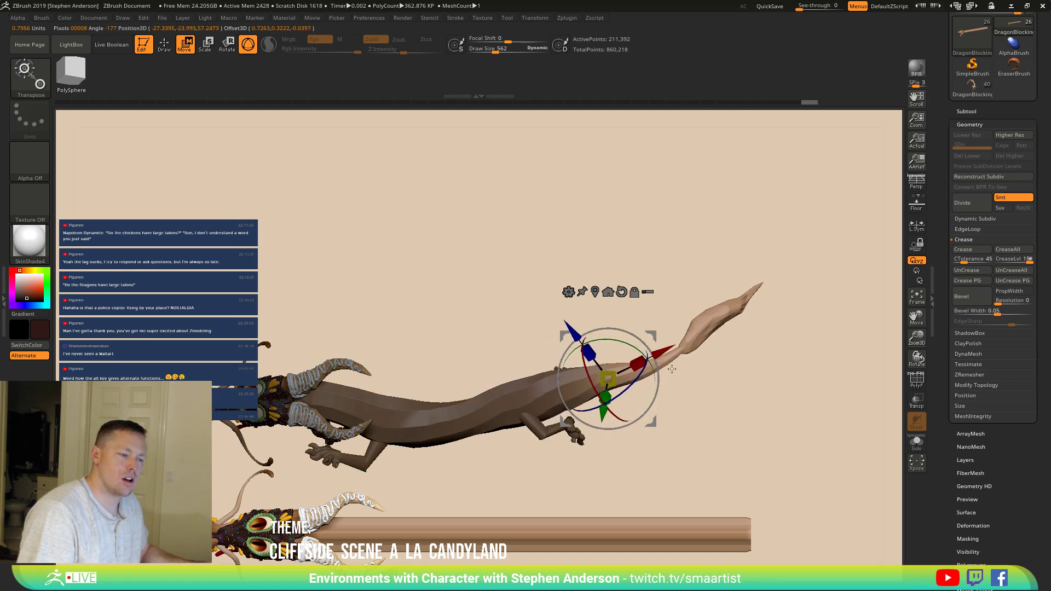
{"action": "left_click_drag", "start_coordinate": [655, 338], "coordinate": [661, 382]}
Step: Make the straight low-poly dragon mesh the active subtool
{"action": "right_click_drag", "start_coordinate": [723, 388], "coordinate": [663, 287], "text": "alt"}
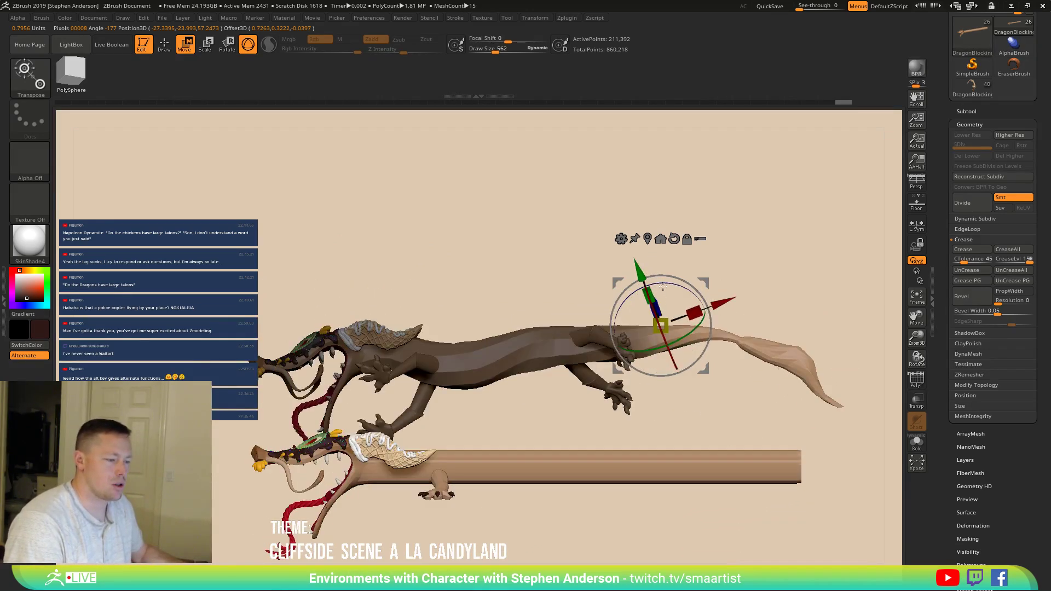
{"action": "mouse_move", "coordinate": [750, 390]}
{"action": "right_mouse_down"}
{"action": "mouse_move", "coordinate": [712, 397]}
{"action": "mouse_move", "coordinate": [788, 385]}
{"action": "mouse_move", "coordinate": [580, 351]}
{"action": "mouse_move", "coordinate": [601, 413]}
{"action": "mouse_move", "coordinate": [563, 345]}
{"action": "mouse_move", "coordinate": [619, 333]}
{"action": "mouse_move", "coordinate": [681, 363]}
{"action": "mouse_move", "coordinate": [600, 329]}
{"action": "mouse_move", "coordinate": [615, 335]}
{"action": "mouse_move", "coordinate": [522, 261]}
{"action": "mouse_move", "coordinate": [558, 216]}
{"action": "mouse_move", "coordinate": [535, 390]}
{"action": "right_mouse_up"}
{"action": "right_click_drag", "start_coordinate": [490, 342], "coordinate": [425, 288]}
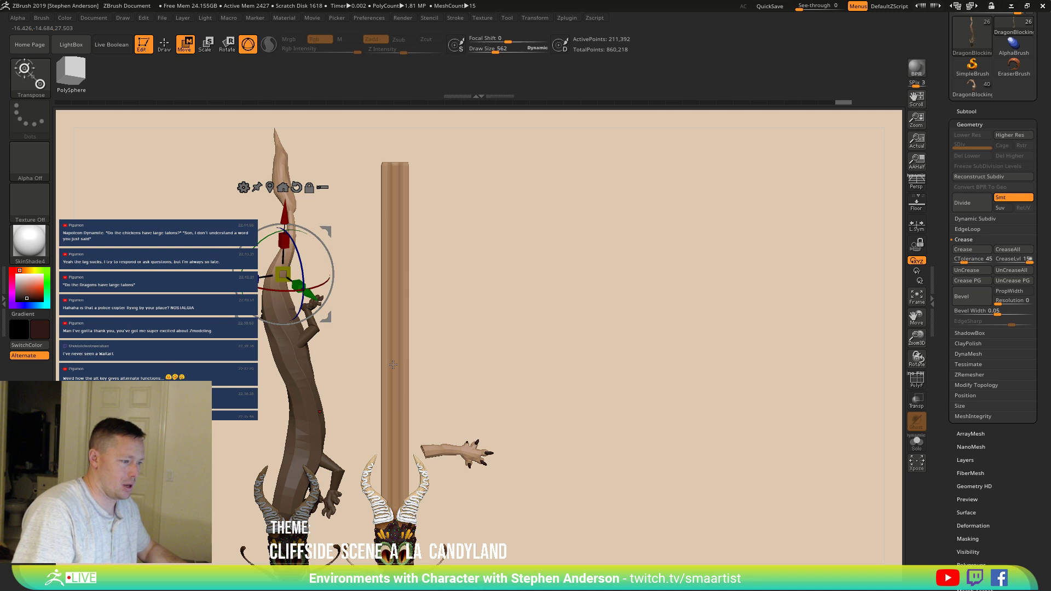
{"action": "left_click", "coordinate": [405, 344], "text": "alt"}
{"action": "left_click_drag", "start_coordinate": [436, 357], "coordinate": [412, 391]}
{"action": "mouse_move", "coordinate": [361, 362]}
{"action": "right_mouse_down", "text": "ctrl"}
{"action": "mouse_move", "coordinate": [319, 387]}
{"action": "mouse_move", "coordinate": [498, 377]}
{"action": "right_mouse_up", "text": "ctrl"}
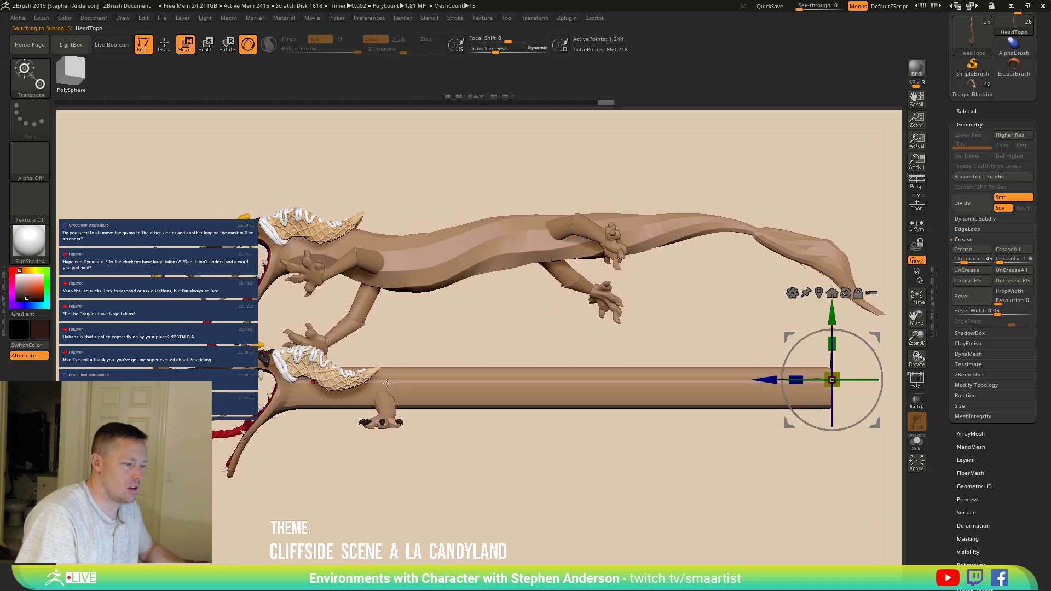
Step: Show the low-poly dragon mesh's polygon wireframe and isolate the mesh from the other subtools
{"action": "key", "text": "b"}
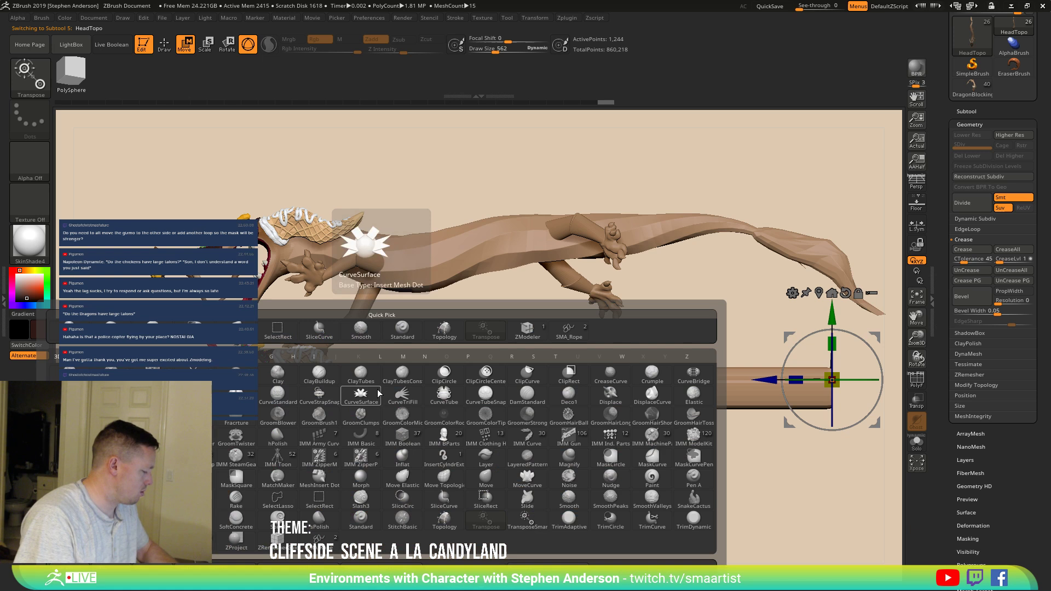
{"action": "key", "text": "Escape"}
{"action": "key", "text": "shift+f"}
{"action": "right_click_drag", "start_coordinate": [393, 408], "coordinate": [448, 373], "text": "ctrl"}
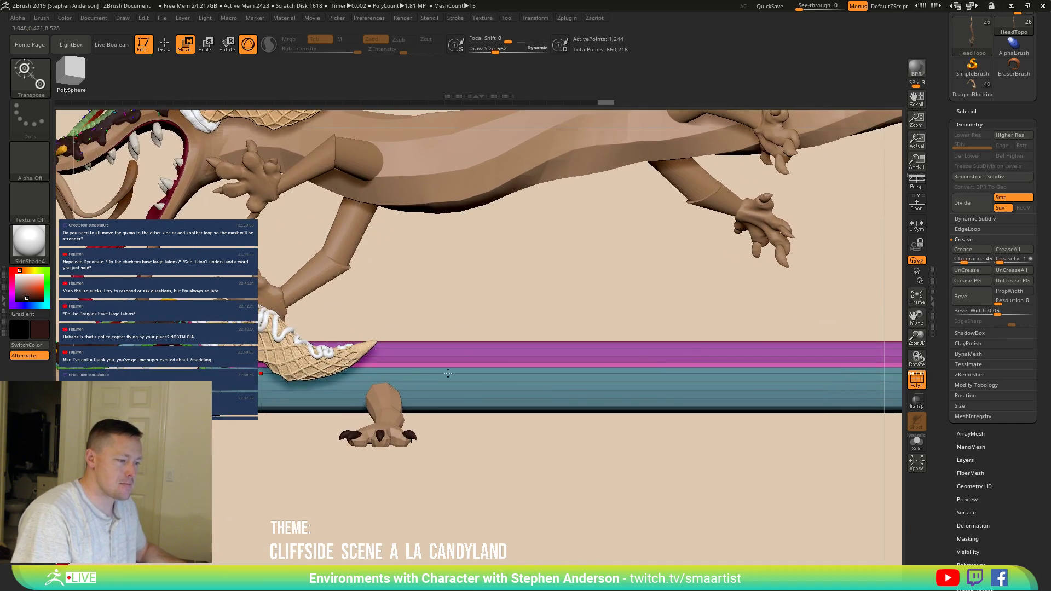
{"action": "left_click", "coordinate": [916, 441]}
{"action": "left_click_drag", "start_coordinate": [383, 438], "coordinate": [493, 446]}
{"action": "right_click_drag", "start_coordinate": [493, 445], "coordinate": [295, 329], "text": "ctrl"}
{"action": "right_click_drag", "start_coordinate": [382, 359], "coordinate": [294, 352]}
Step: Delete the teal and adjoining pink polygon strips along the middle of the long body using ZModeler's single-polygon target
{"action": "key", "text": "b"}
{"action": "key", "text": "z"}
{"action": "key", "text": "m"}
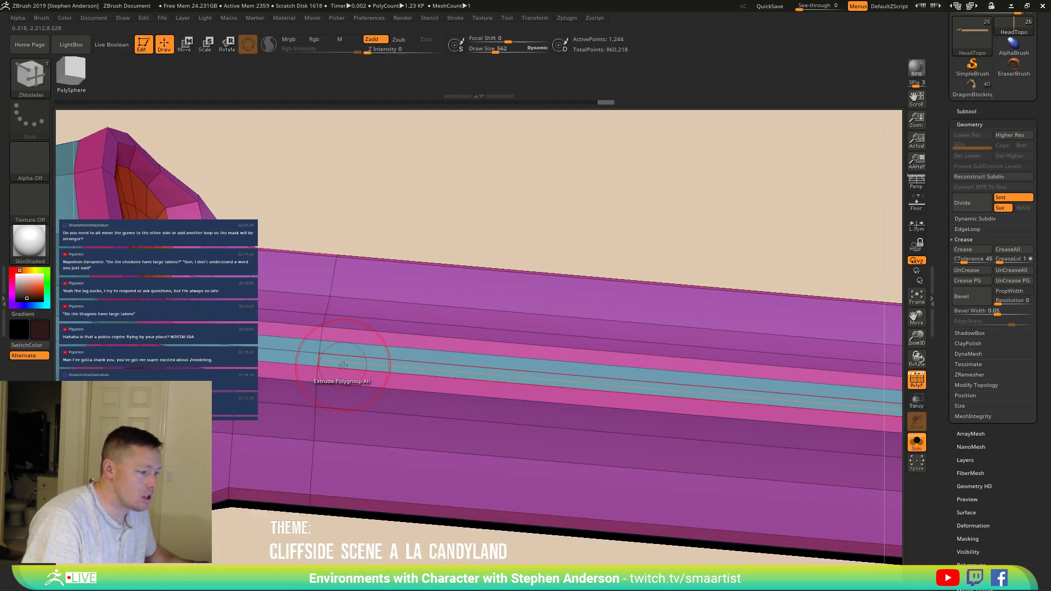
{"action": "key", "text": "space"}
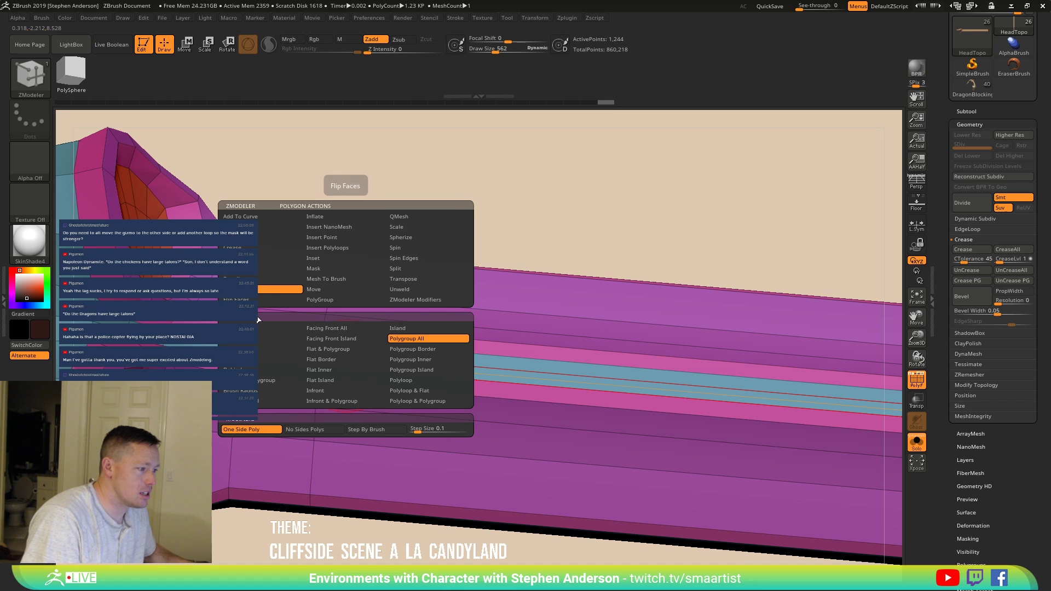
{"action": "left_click", "coordinate": [317, 370]}
{"action": "left_click", "coordinate": [386, 366]}
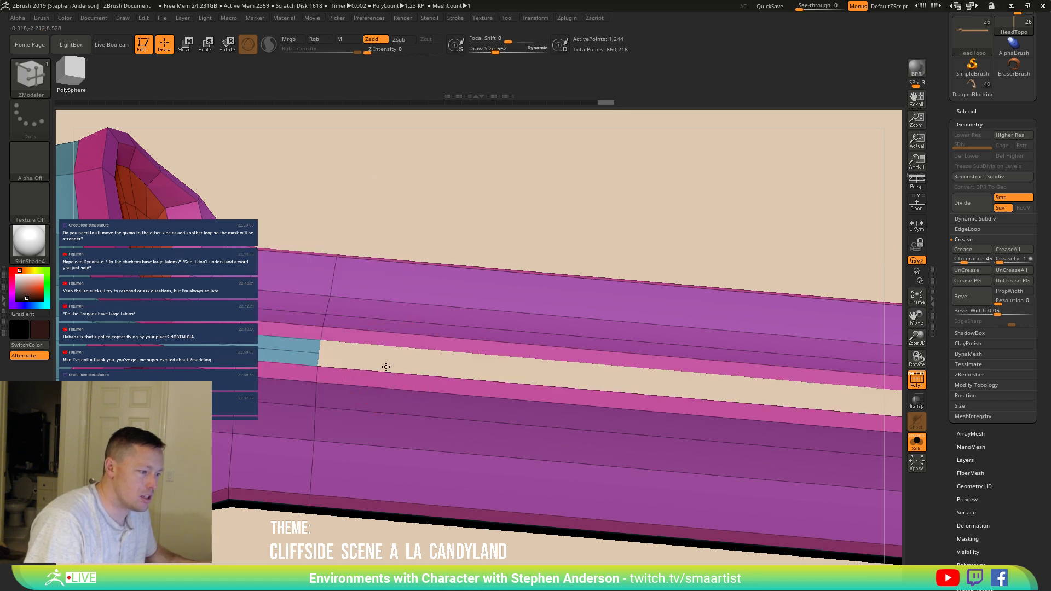
{"action": "left_click", "coordinate": [376, 382]}
{"action": "mouse_move", "coordinate": [353, 376]}
{"action": "left_mouse_down"}
{"action": "mouse_move", "coordinate": [328, 418]}
{"action": "mouse_move", "coordinate": [330, 406]}
{"action": "mouse_move", "coordinate": [366, 426]}
{"action": "left_mouse_up"}
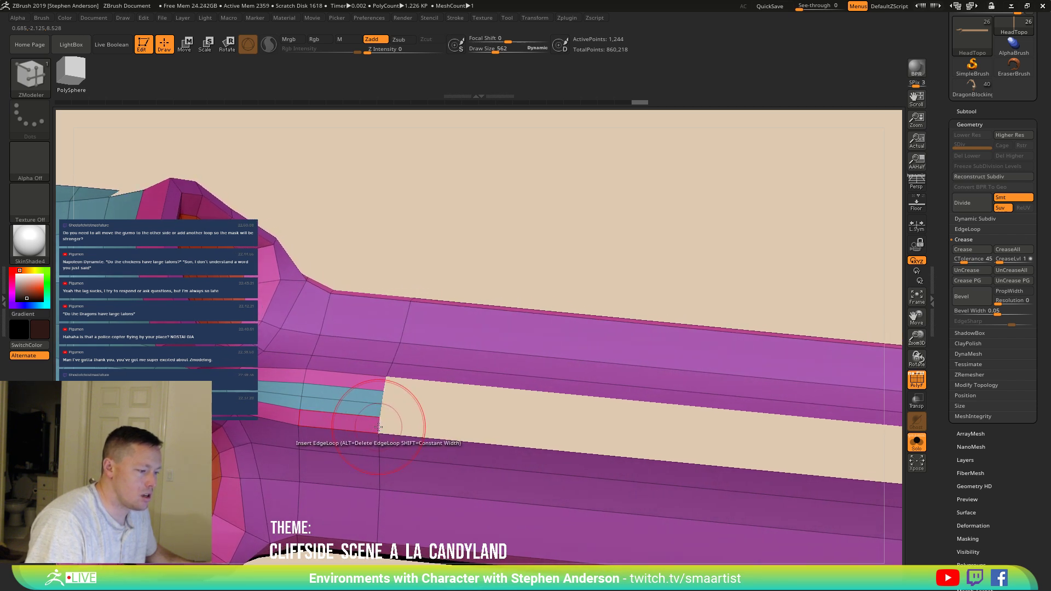
Step: Collapse the pink strips' end edges at the front of the open gap with ZModeler
{"action": "key", "text": "space"}
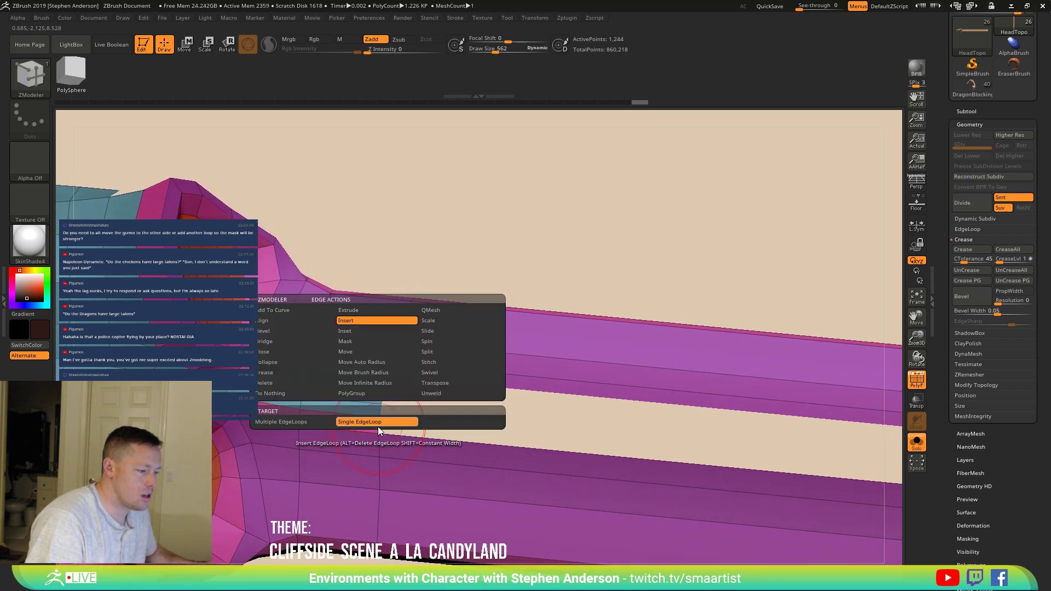
{"action": "left_click", "coordinate": [287, 363]}
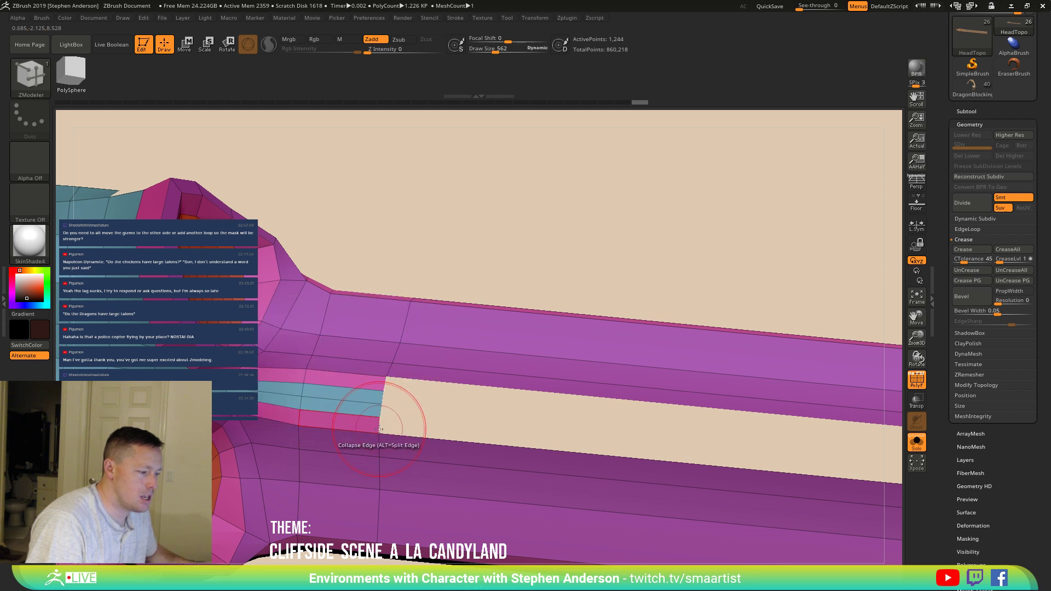
{"action": "left_click", "coordinate": [379, 428]}
{"action": "right_click_drag", "start_coordinate": [359, 415], "coordinate": [393, 410]}
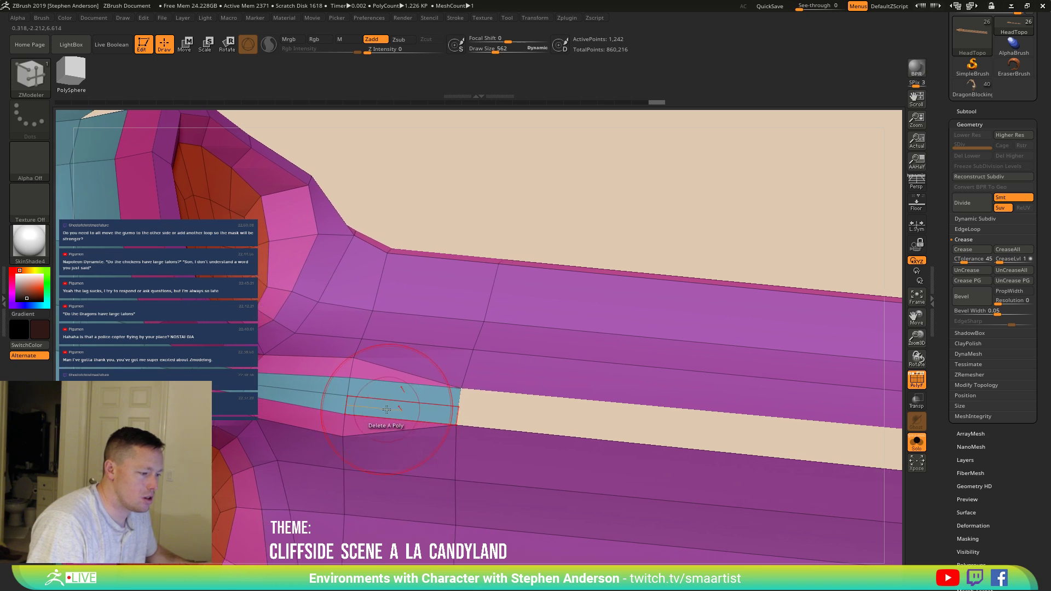
Step: Try to insert an edge loop across the teal strip in front of the gap
{"action": "left_click", "coordinate": [387, 410]}
{"action": "key", "text": "ctrl+z"}
{"action": "right_click_drag", "start_coordinate": [381, 410], "coordinate": [426, 367]}
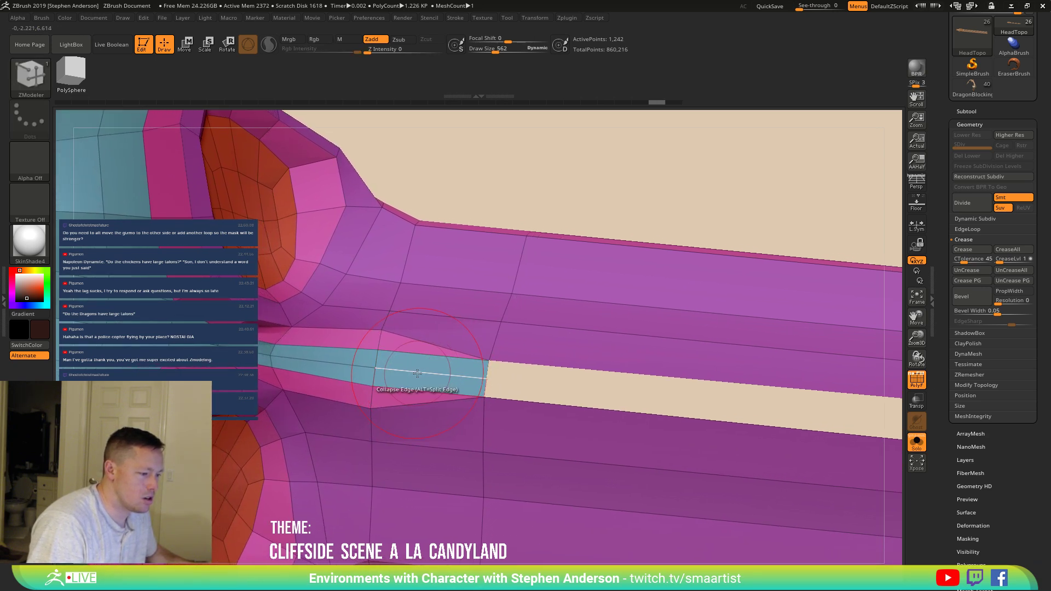
{"action": "key", "text": "space"}
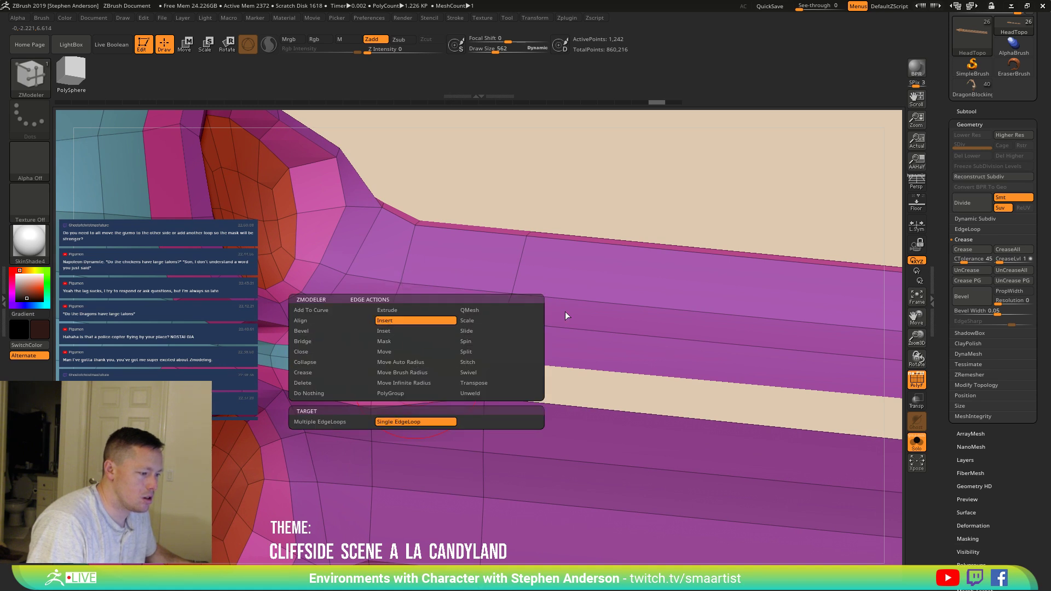
{"action": "right_click_drag", "start_coordinate": [439, 378], "coordinate": [444, 375], "text": "ctrl"}
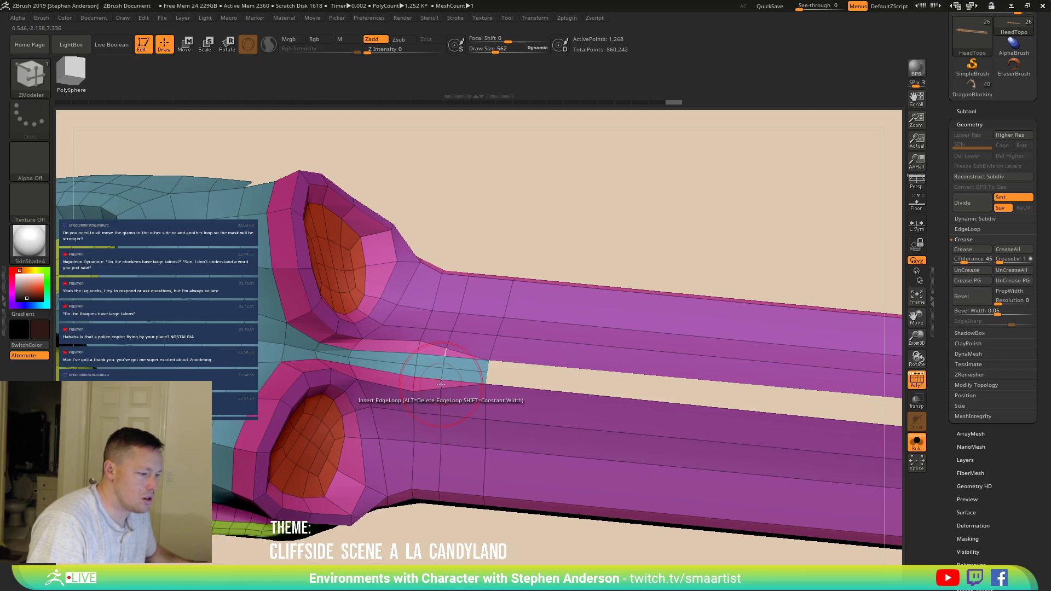
{"action": "key", "text": "space"}
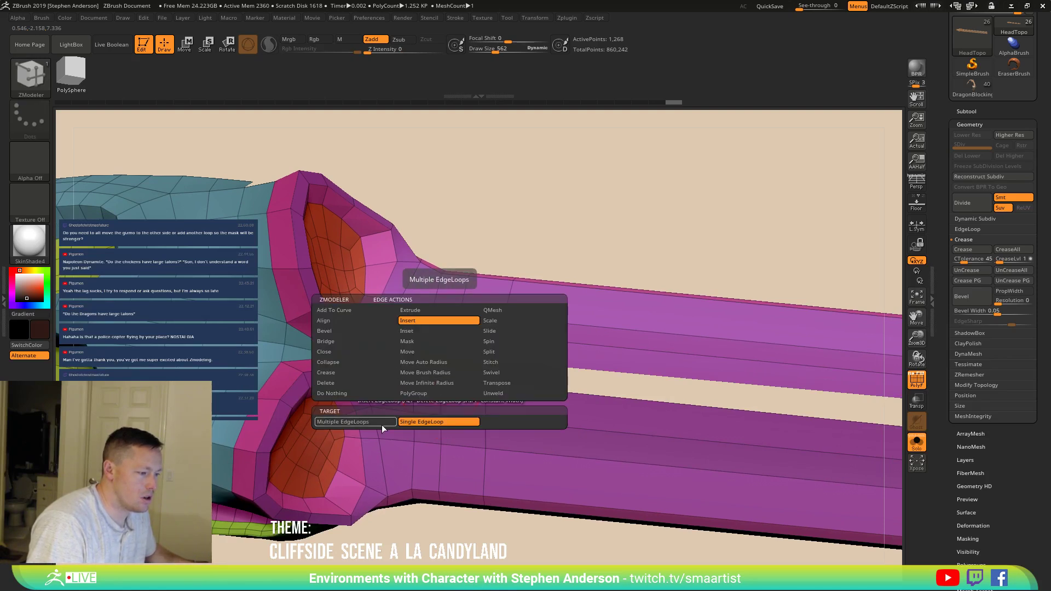
{"action": "right_click_drag", "start_coordinate": [455, 380], "coordinate": [431, 395], "text": "ctrl"}
{"action": "key", "text": "ctrl+z"}
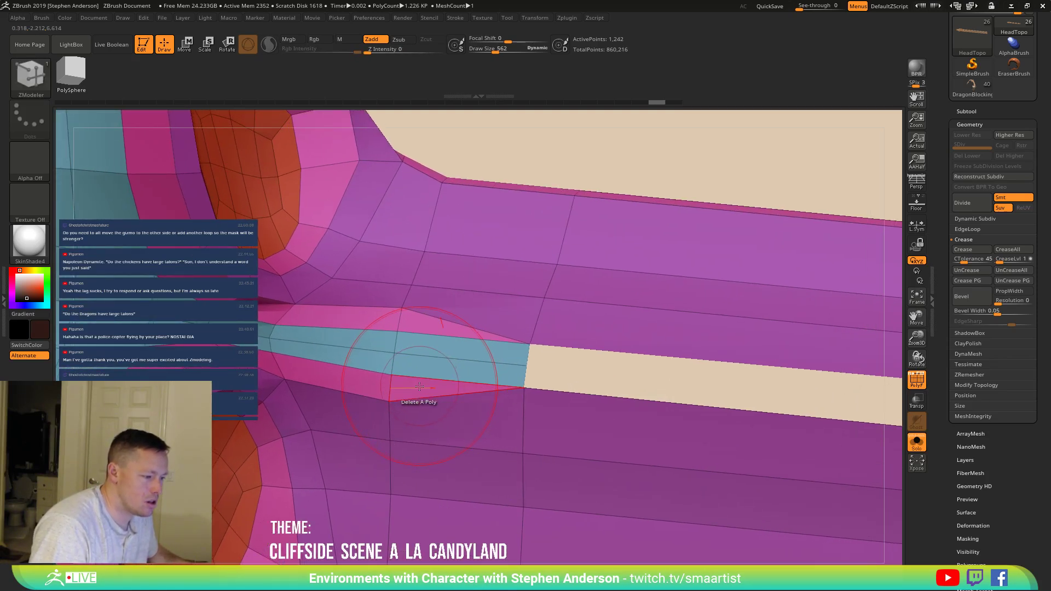
Step: Insert an edge across the short teal strip and bridge the triangular openings beside it
{"action": "key", "text": "space"}
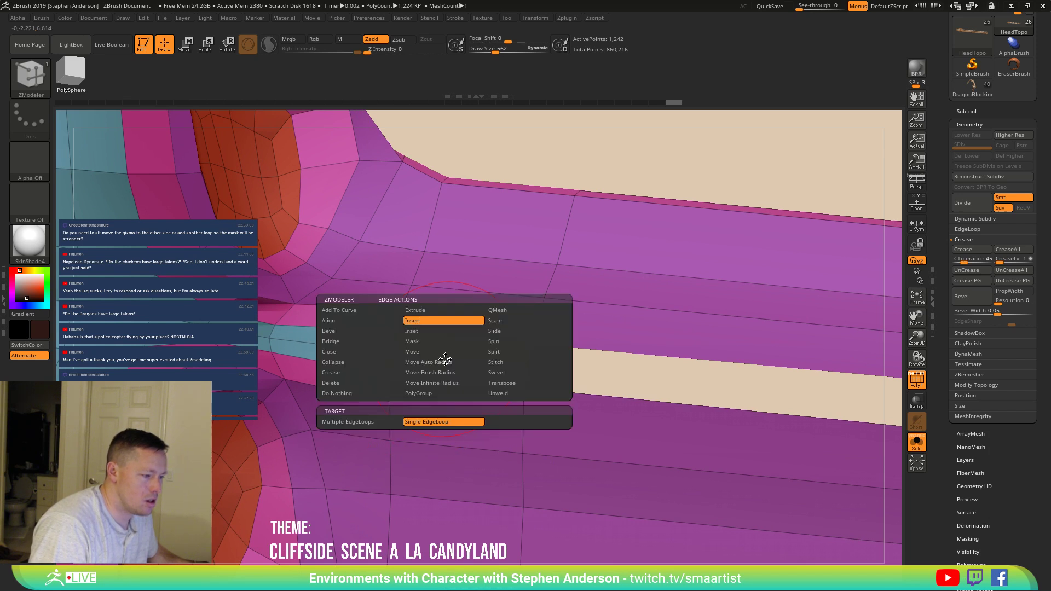
{"action": "left_click", "coordinate": [444, 359]}
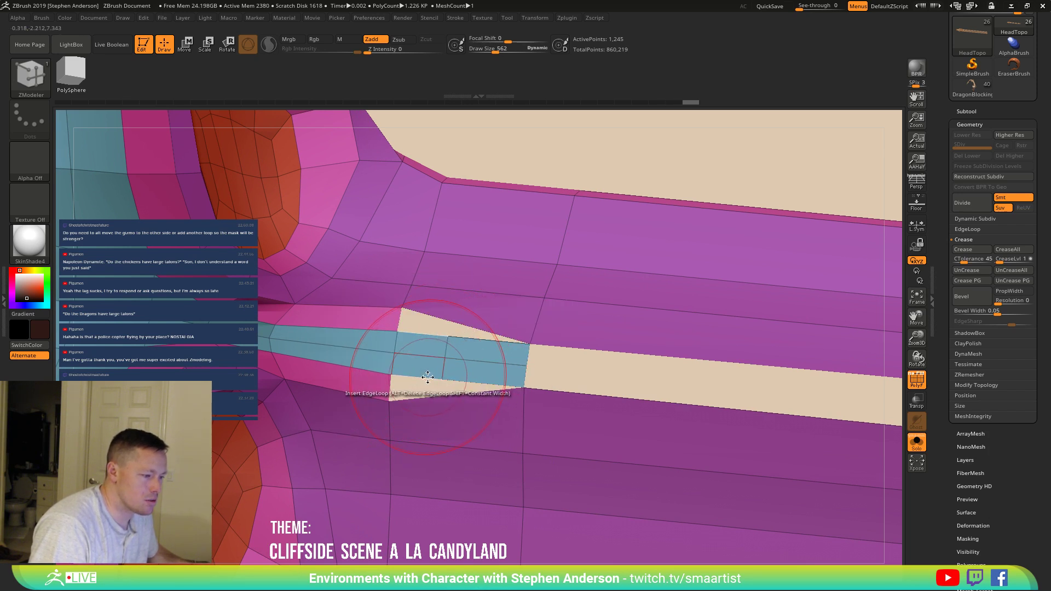
{"action": "key", "text": "space"}
{"action": "left_click", "coordinate": [383, 426]}
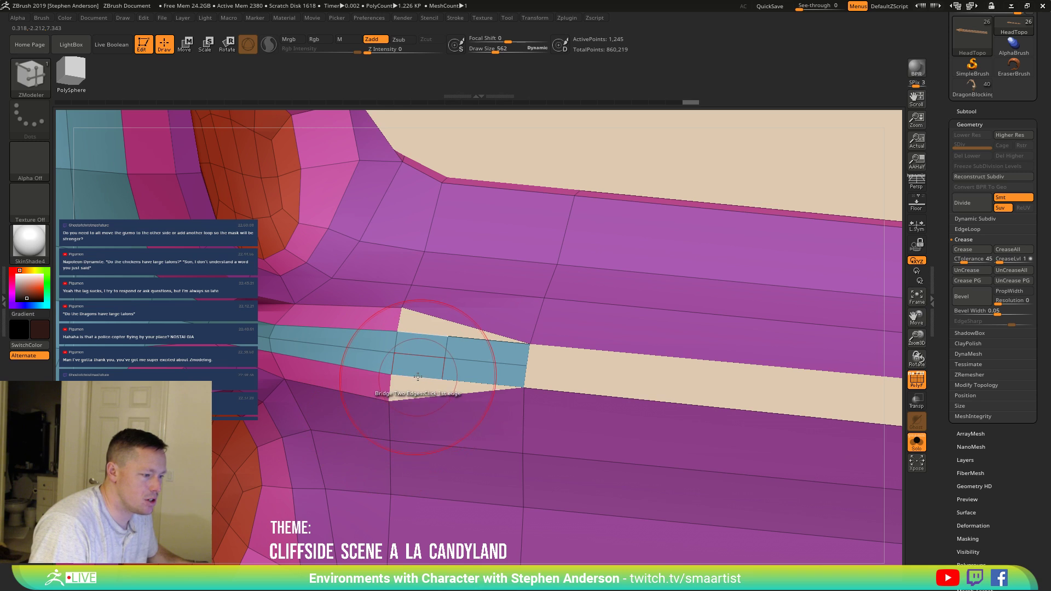
{"action": "left_click", "coordinate": [423, 399]}
{"action": "mouse_move", "coordinate": [547, 372]}
{"action": "left_mouse_down"}
{"action": "mouse_move", "coordinate": [411, 376]}
{"action": "mouse_move", "coordinate": [412, 414]}
{"action": "left_mouse_up"}
{"action": "mouse_move", "coordinate": [412, 414]}
{"action": "right_mouse_down"}
{"action": "mouse_move", "coordinate": [386, 419]}
{"action": "mouse_move", "coordinate": [424, 415]}
{"action": "right_mouse_up"}
Step: Mask the head up to the front of the gap and move the long body towards it
{"action": "mouse_move", "coordinate": [548, 424]}
{"action": "right_mouse_down", "text": "alt"}
{"action": "mouse_move", "coordinate": [470, 413]}
{"action": "mouse_move", "coordinate": [385, 381]}
{"action": "right_mouse_up", "text": "alt"}
{"action": "left_click_drag", "start_coordinate": [425, 286], "coordinate": [315, 524], "text": "ctrl"}
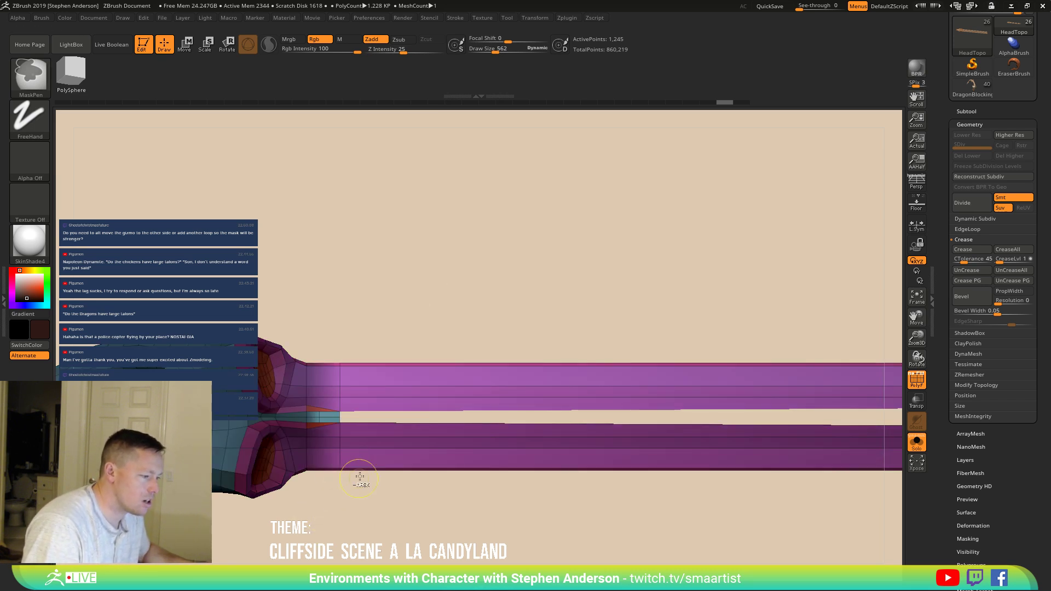
{"action": "key", "text": "w"}
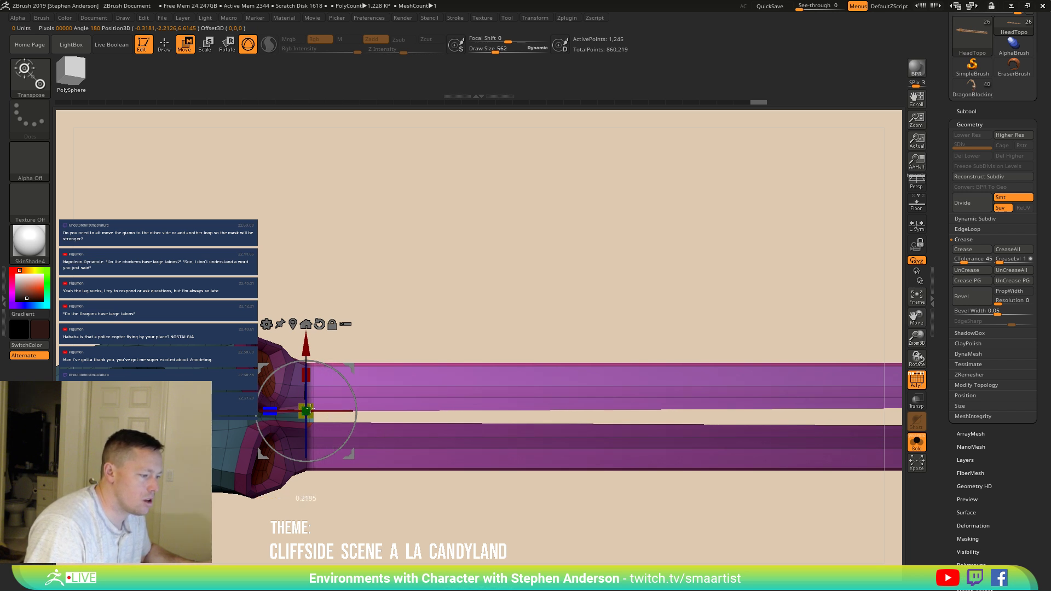
{"action": "key", "text": "q"}
Step: Smooth the vertices around the bridged triangles at the front of the gap
{"action": "mouse_move", "coordinate": [431, 378]}
{"action": "right_mouse_down"}
{"action": "mouse_move", "coordinate": [344, 443]}
{"action": "mouse_move", "coordinate": [336, 410]}
{"action": "mouse_move", "coordinate": [357, 176]}
{"action": "right_mouse_up"}
{"action": "key", "text": "ctrl"}
{"action": "right_click_drag", "start_coordinate": [340, 380], "coordinate": [295, 396]}
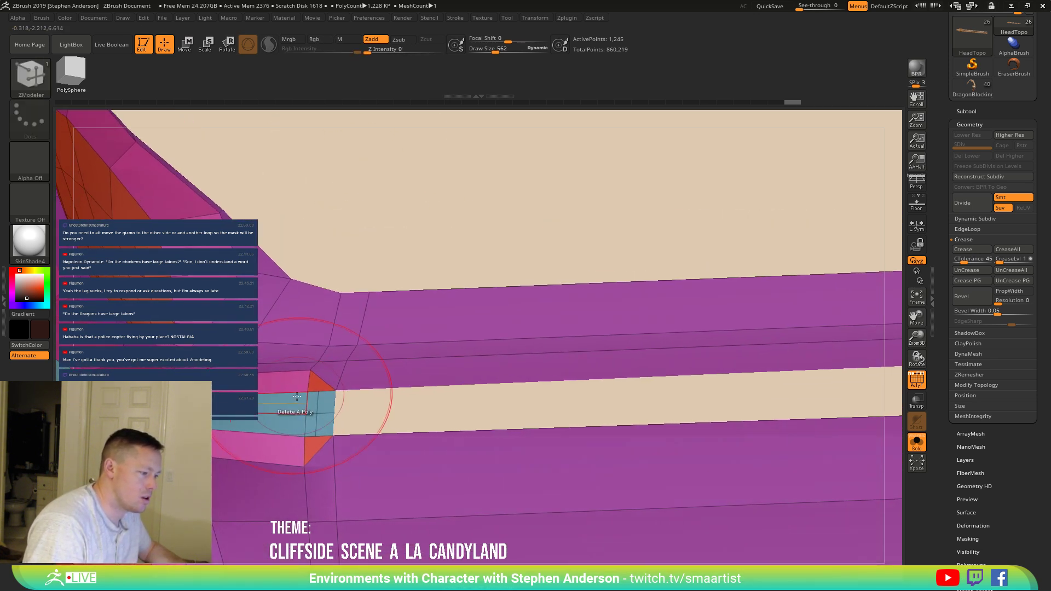
{"action": "key", "text": "shift"}
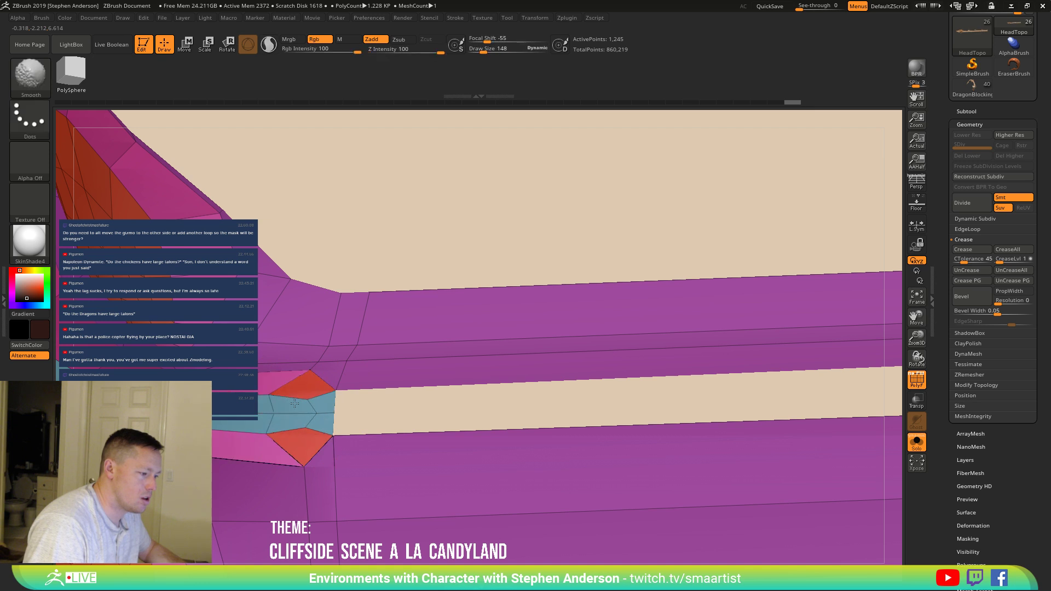
{"action": "mouse_move", "coordinate": [250, 390]}
{"action": "right_mouse_down"}
{"action": "mouse_move", "coordinate": [285, 350]}
{"action": "mouse_move", "coordinate": [241, 413]}
{"action": "mouse_move", "coordinate": [300, 345]}
{"action": "mouse_move", "coordinate": [311, 385]}
{"action": "right_mouse_up"}
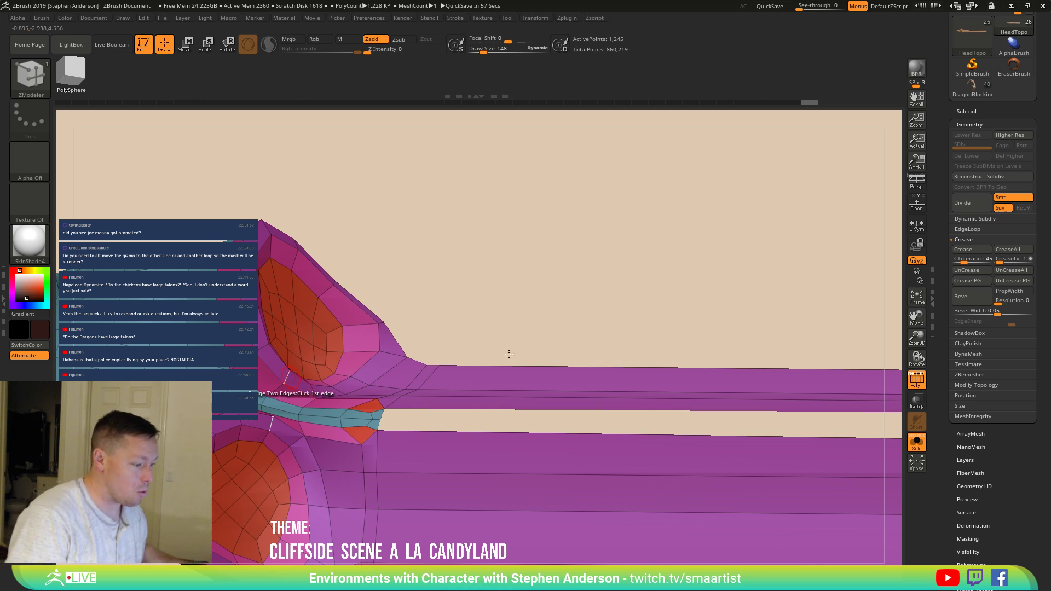
{"action": "mouse_move", "coordinate": [317, 410]}
{"action": "right_mouse_down"}
{"action": "mouse_move", "coordinate": [327, 433]}
{"action": "mouse_move", "coordinate": [330, 403]}
{"action": "right_mouse_up"}
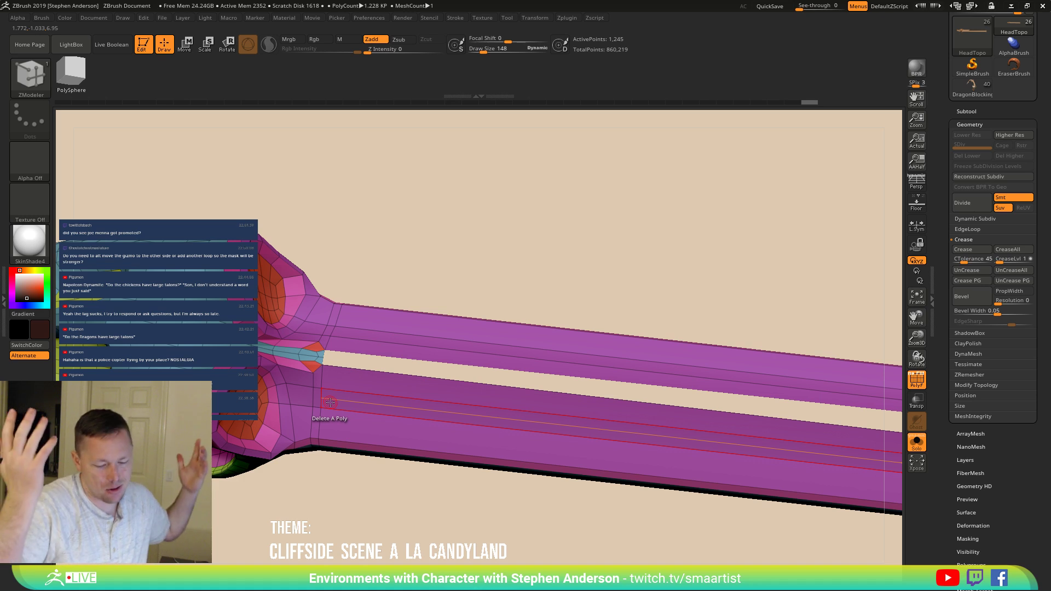
{"action": "mouse_move", "coordinate": [314, 352]}
{"action": "right_mouse_down"}
{"action": "mouse_move", "coordinate": [315, 366]}
{"action": "mouse_move", "coordinate": [304, 341]}
{"action": "mouse_move", "coordinate": [312, 432]}
{"action": "mouse_move", "coordinate": [338, 439]}
{"action": "mouse_move", "coordinate": [324, 408]}
{"action": "right_mouse_up"}
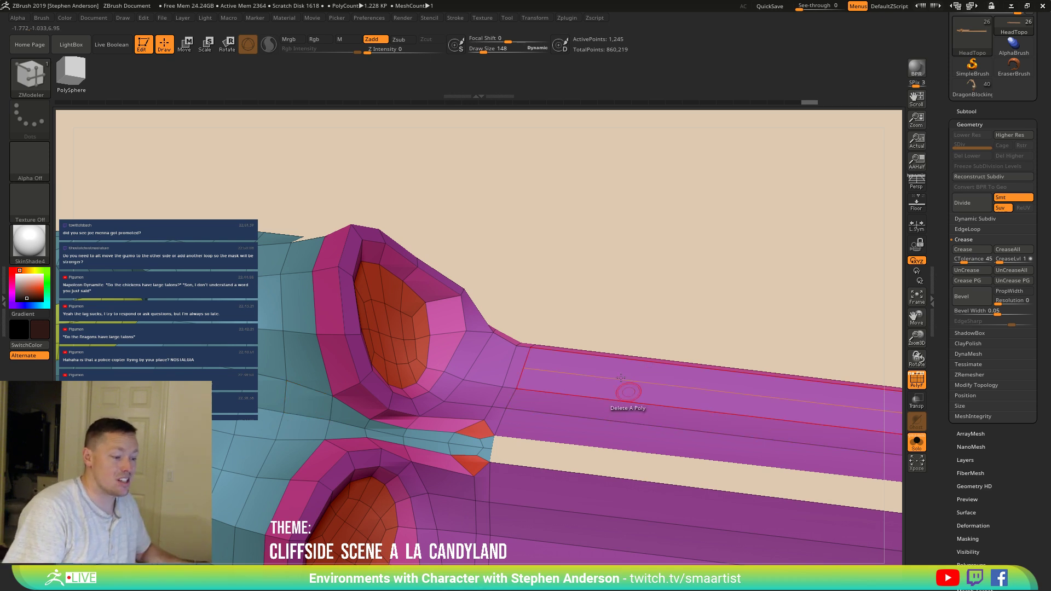
Step: Undo the smoothing, body move, bridging and edge collapse, back to the open gap with uncollapsed pink strips
{"action": "key", "text": "ctrl+z"}
{"action": "key", "text": "ctrl+z"}
{"action": "key", "text": "ctrl+z"}
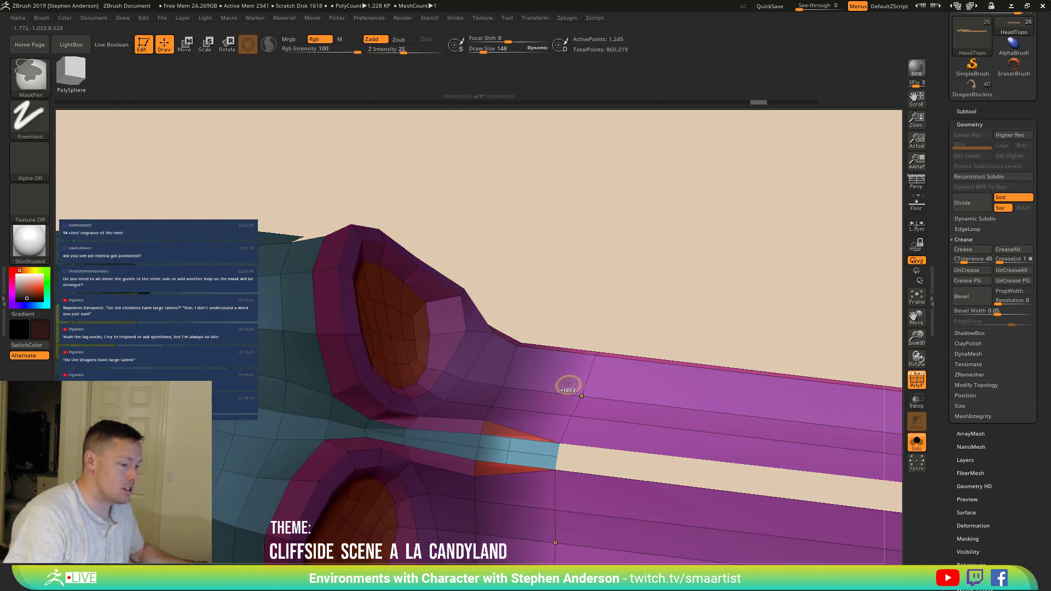
{"action": "key", "text": "ctrl+z"}
{"action": "key", "text": "ctrl+z"}
{"action": "key", "text": "ctrl+z"}
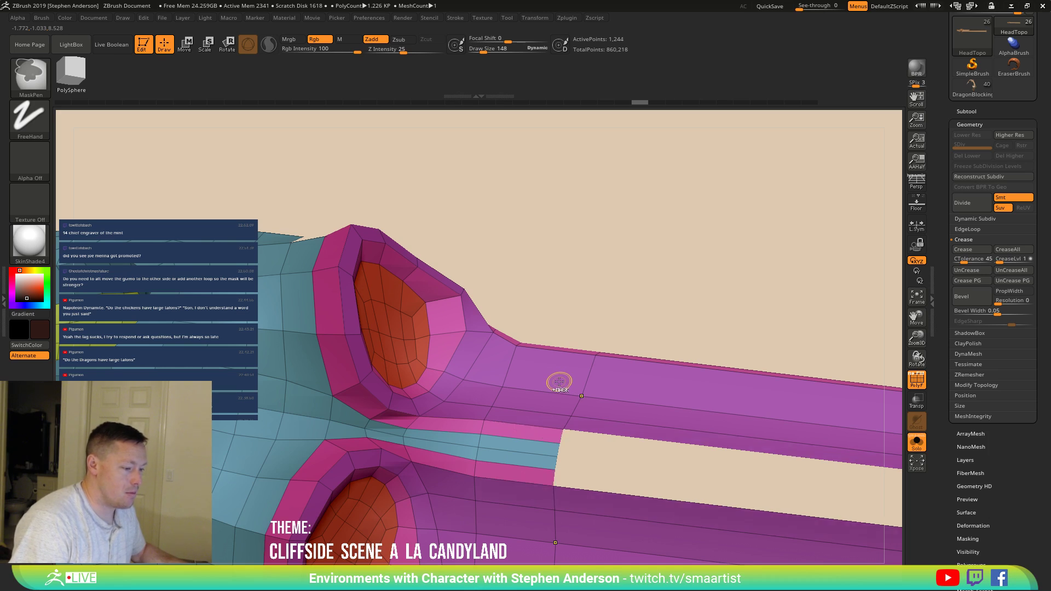
Step: With the ZModeler brush, delete the row of purple polygons connecting the orange cavity's rim to the long body
{"action": "key", "text": "b"}
{"action": "key", "text": "z"}
{"action": "key", "text": "m"}
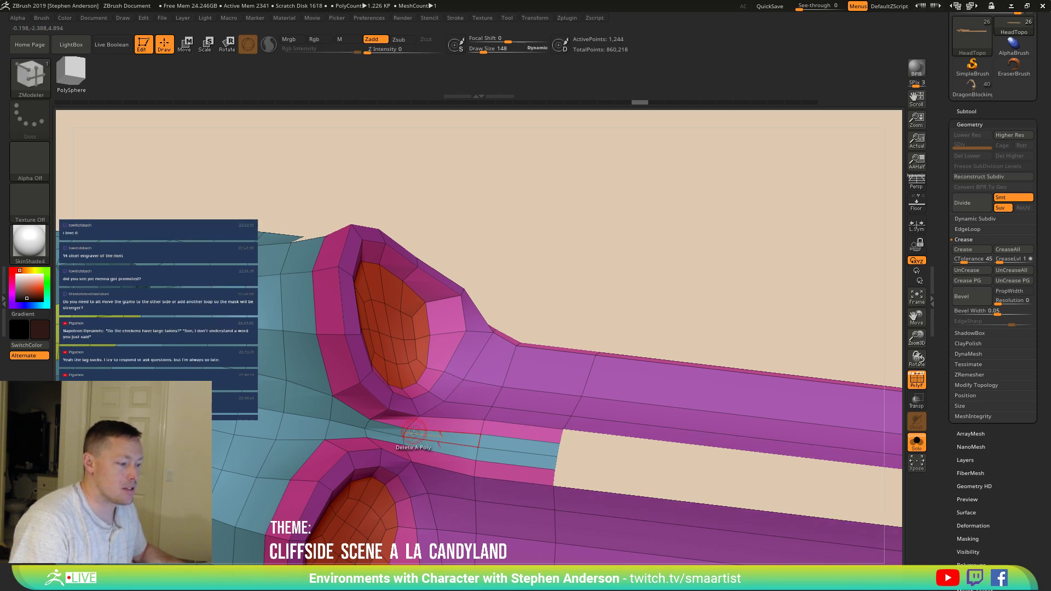
{"action": "mouse_move", "coordinate": [404, 439]}
{"action": "right_mouse_down"}
{"action": "mouse_move", "coordinate": [350, 462]}
{"action": "mouse_move", "coordinate": [404, 439]}
{"action": "right_mouse_up"}
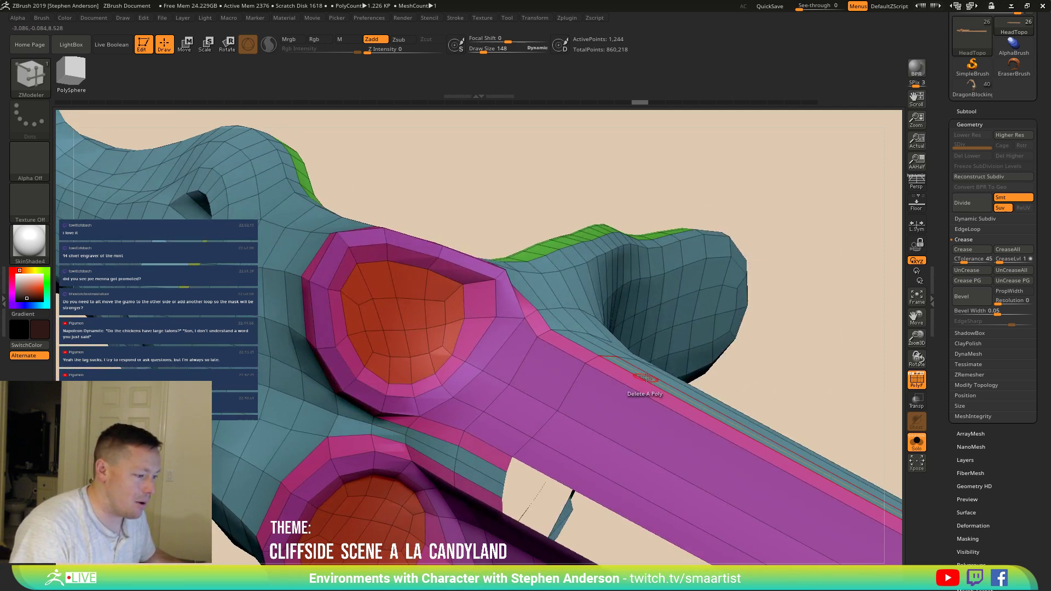
{"action": "mouse_move", "coordinate": [591, 413]}
{"action": "right_mouse_down"}
{"action": "mouse_move", "coordinate": [638, 458]}
{"action": "mouse_move", "coordinate": [640, 446]}
{"action": "mouse_move", "coordinate": [607, 424]}
{"action": "mouse_move", "coordinate": [473, 367]}
{"action": "mouse_move", "coordinate": [443, 416]}
{"action": "mouse_move", "coordinate": [494, 357]}
{"action": "right_mouse_up"}
{"action": "mouse_move", "coordinate": [536, 429]}
{"action": "right_mouse_down", "text": "ctrl"}
{"action": "mouse_move", "coordinate": [557, 378]}
{"action": "mouse_move", "coordinate": [544, 439]}
{"action": "mouse_move", "coordinate": [553, 471]}
{"action": "right_mouse_up", "text": "ctrl"}
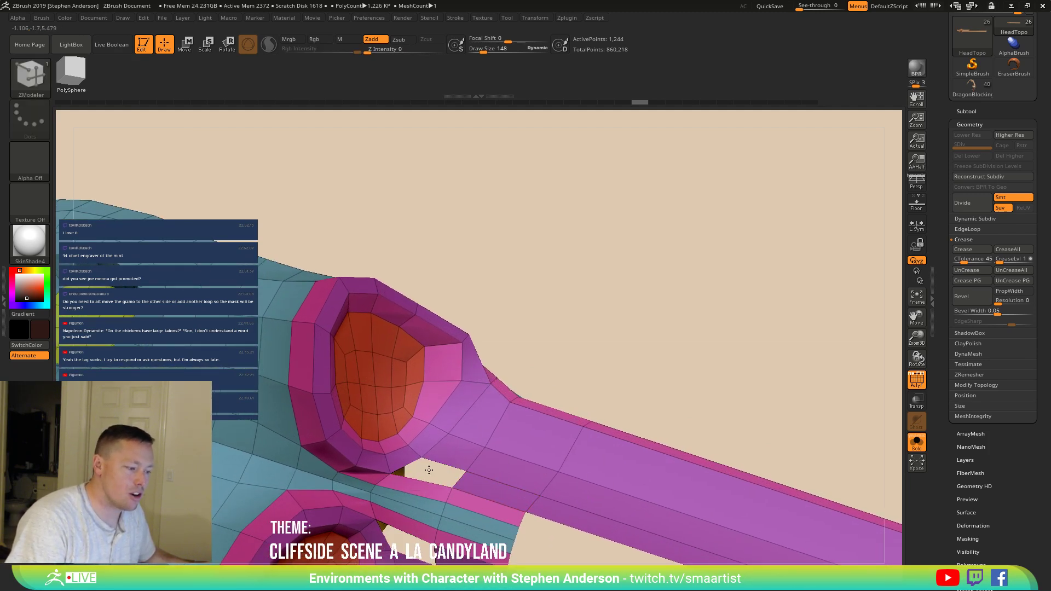
{"action": "right_click_drag", "start_coordinate": [556, 399], "coordinate": [545, 441]}
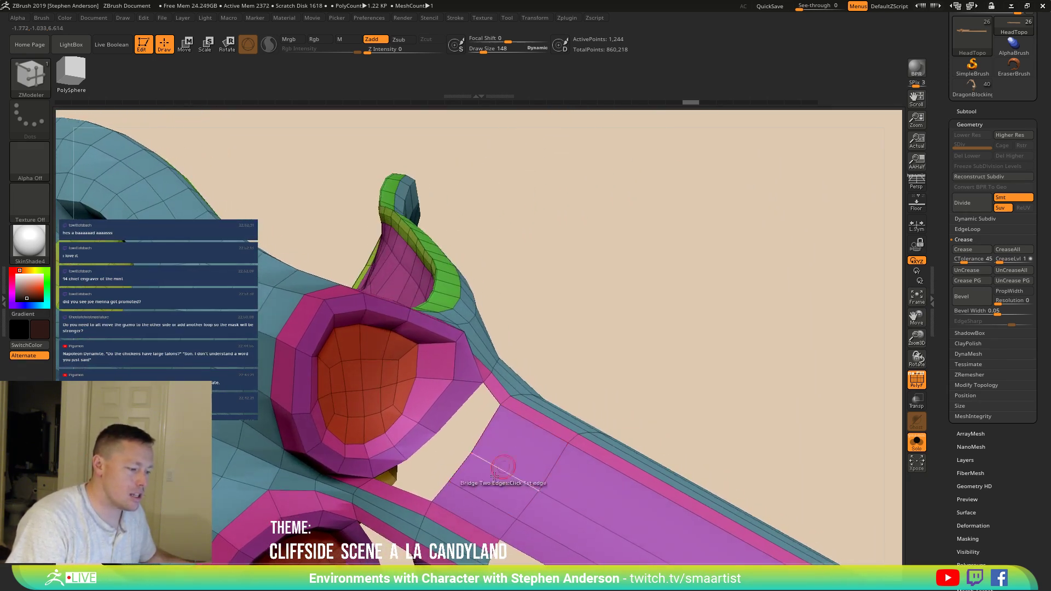
Step: Delete the next row of purple polygons and the adjoining pink one at the front of the long body
{"action": "left_click", "coordinate": [459, 525]}
{"action": "left_click", "coordinate": [475, 507]}
{"action": "left_click", "coordinate": [494, 479]}
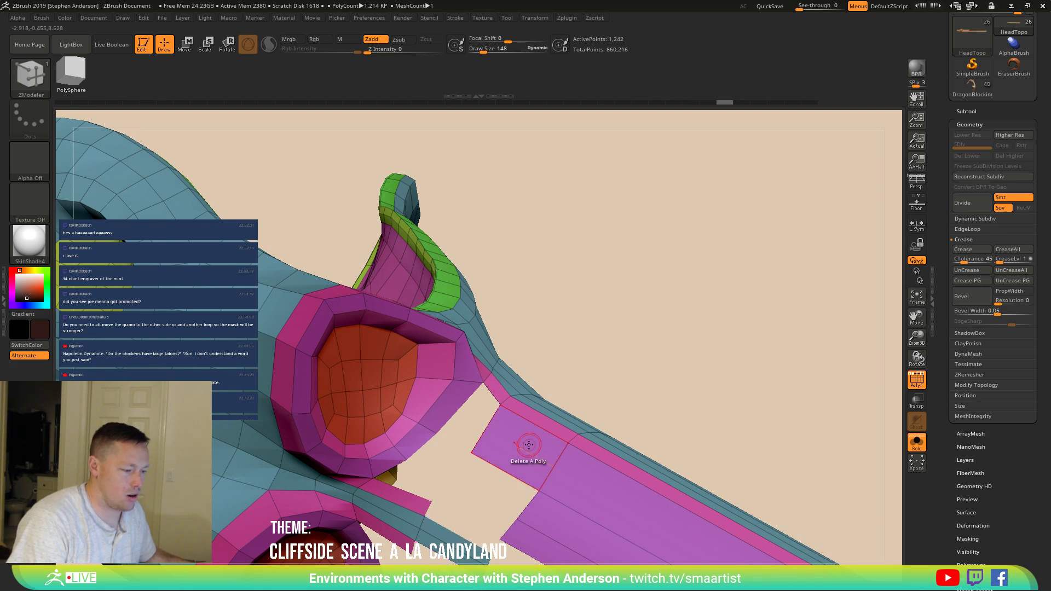
{"action": "left_click", "coordinate": [522, 445]}
{"action": "left_click", "coordinate": [530, 418]}
{"action": "right_click_drag", "start_coordinate": [520, 410], "coordinate": [424, 476]}
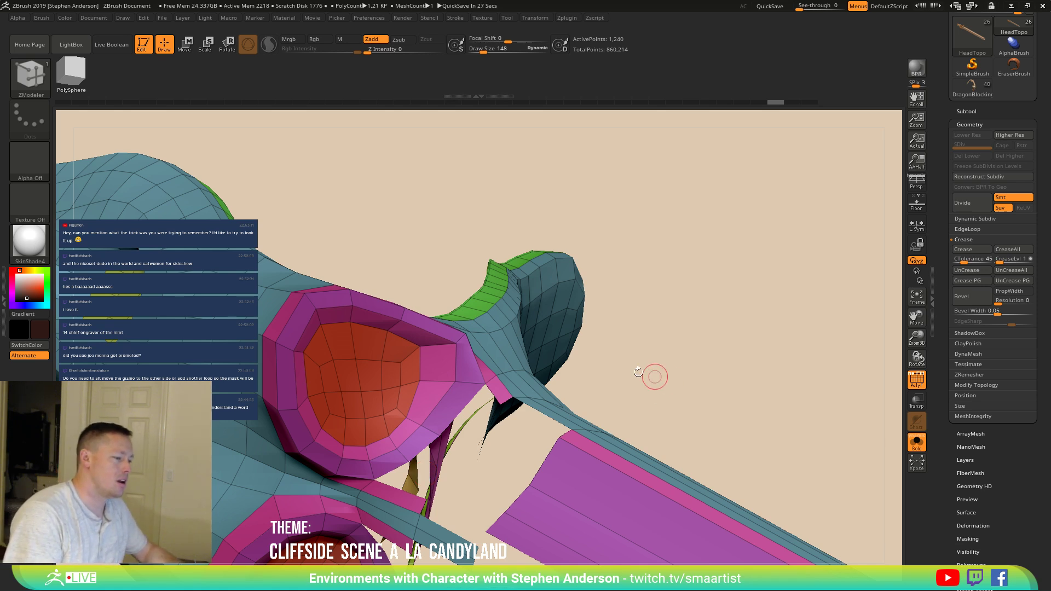
Step: Set the ZModeler point action to Stitch, To End Point, and stitch the lower pink strip's outer corner to the cavity rim
{"action": "right_click_drag", "start_coordinate": [487, 386], "coordinate": [509, 349]}
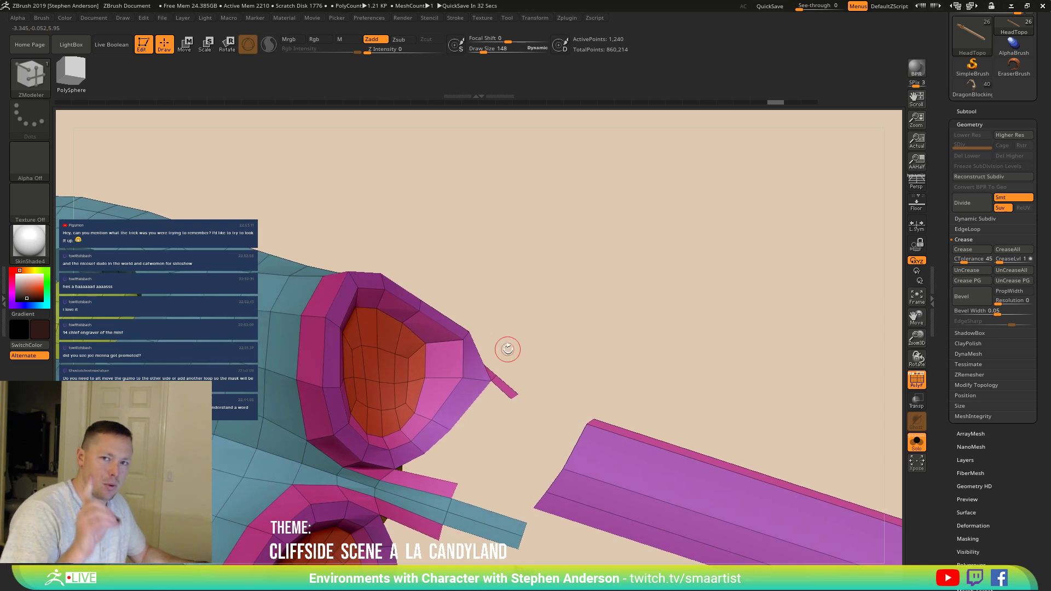
{"action": "right_click_drag", "start_coordinate": [435, 357], "coordinate": [470, 365]}
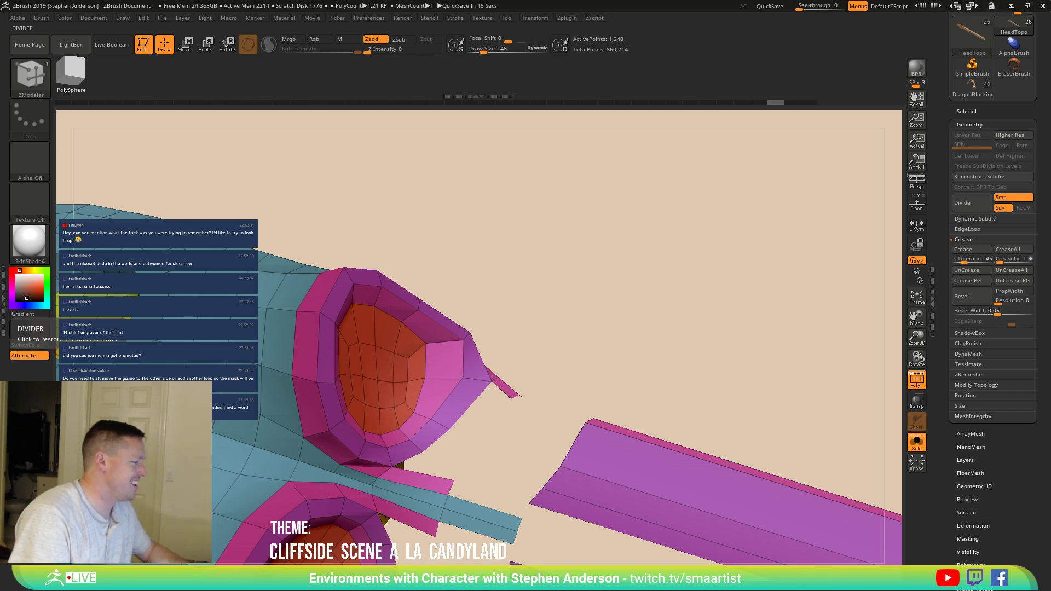
{"action": "mouse_move", "coordinate": [430, 402]}
{"action": "right_mouse_down", "text": "ctrl"}
{"action": "mouse_move", "coordinate": [478, 432]}
{"action": "mouse_move", "coordinate": [424, 372]}
{"action": "mouse_move", "coordinate": [390, 395]}
{"action": "mouse_move", "coordinate": [399, 469]}
{"action": "right_mouse_up", "text": "ctrl"}
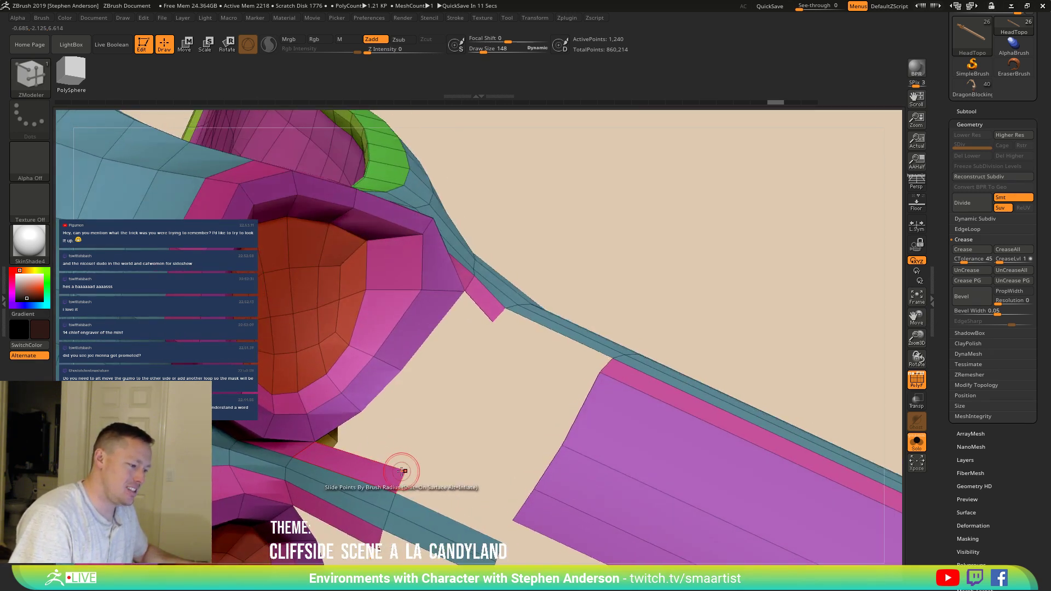
{"action": "key", "text": "space"}
{"action": "left_click", "coordinate": [477, 404]}
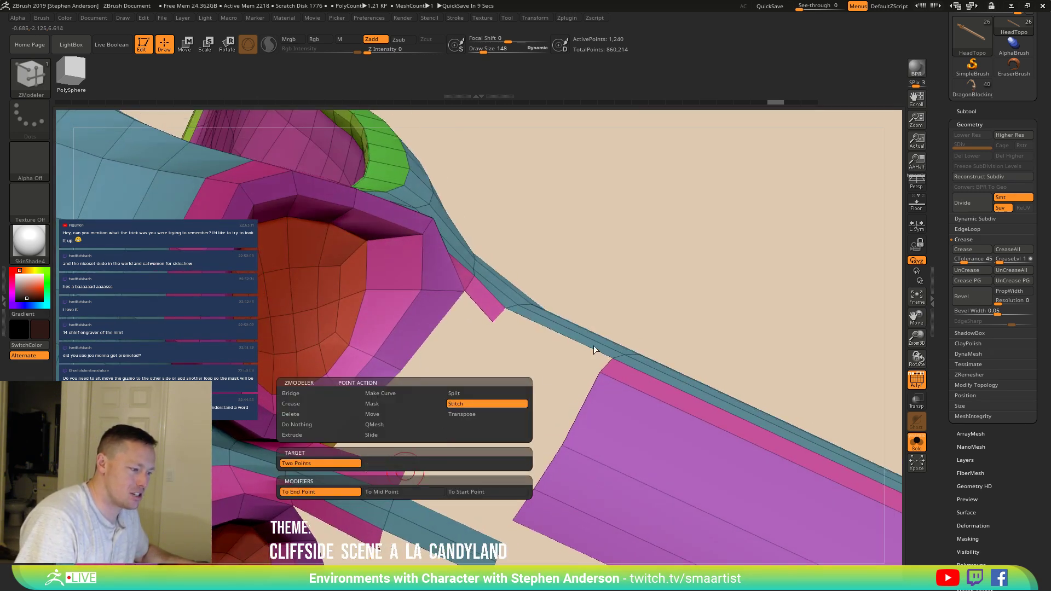
{"action": "left_click", "coordinate": [403, 468]}
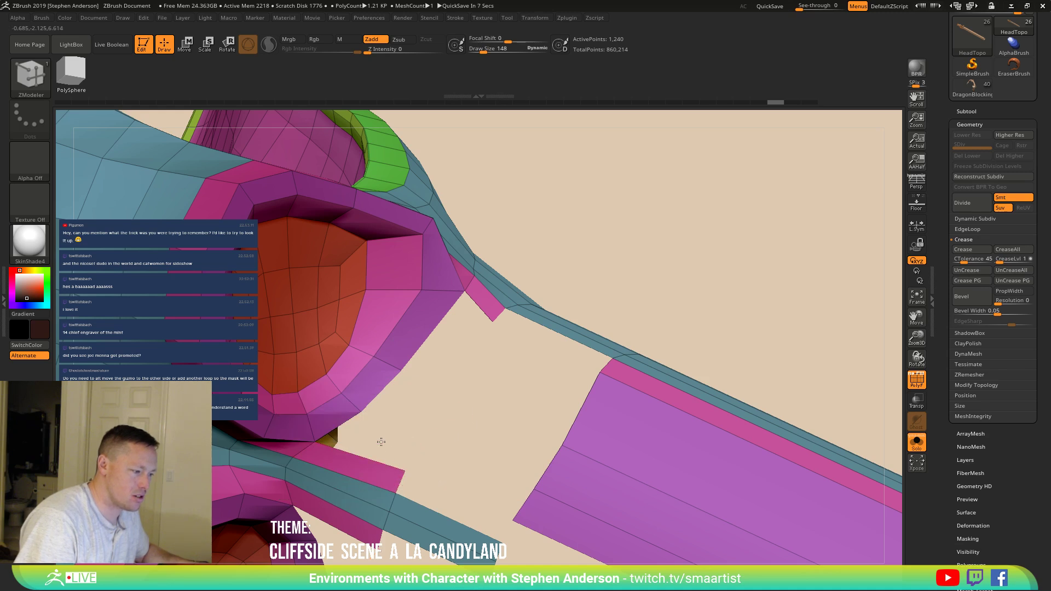
{"action": "left_click", "coordinate": [360, 411]}
{"action": "right_click_drag", "start_coordinate": [528, 321], "coordinate": [482, 331]}
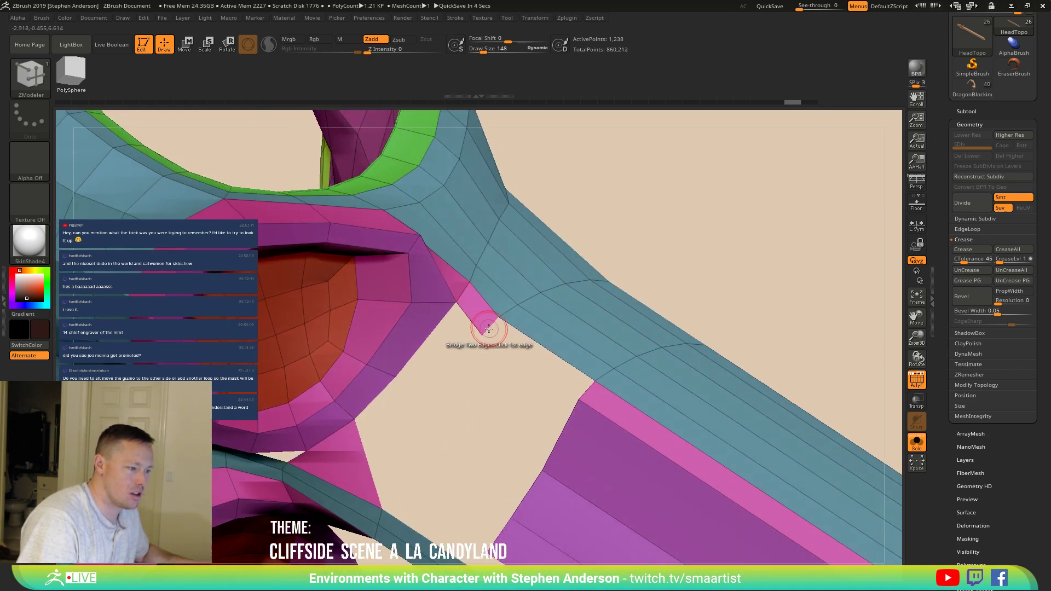
Step: Stitch the free corner of the short upper pink flap to the neighbouring point on the cavity rim
{"action": "left_click", "coordinate": [482, 332]}
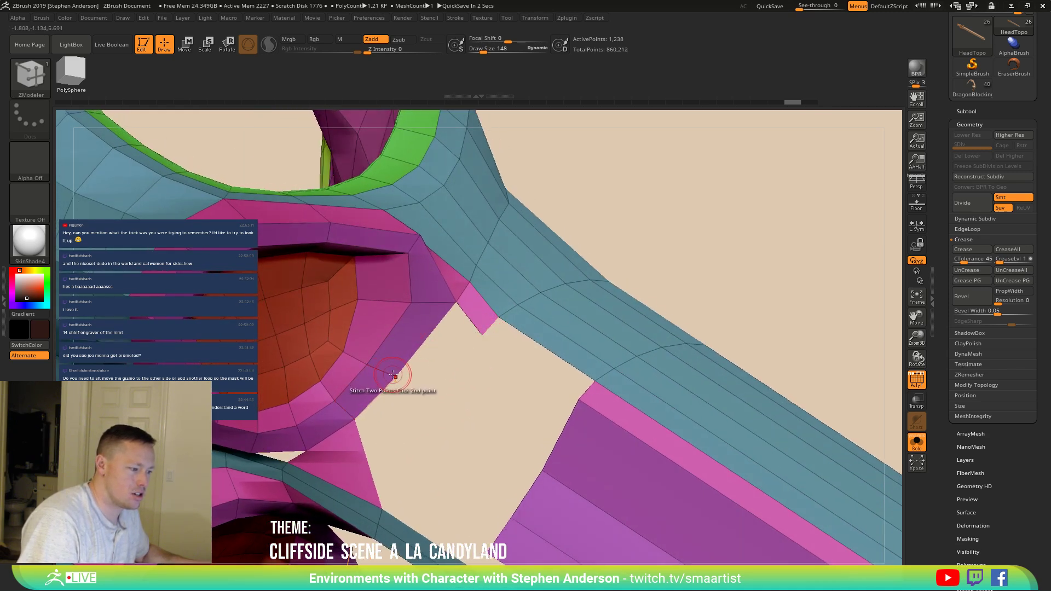
{"action": "left_click", "coordinate": [412, 373]}
{"action": "right_click_drag", "start_coordinate": [411, 373], "coordinate": [452, 344]}
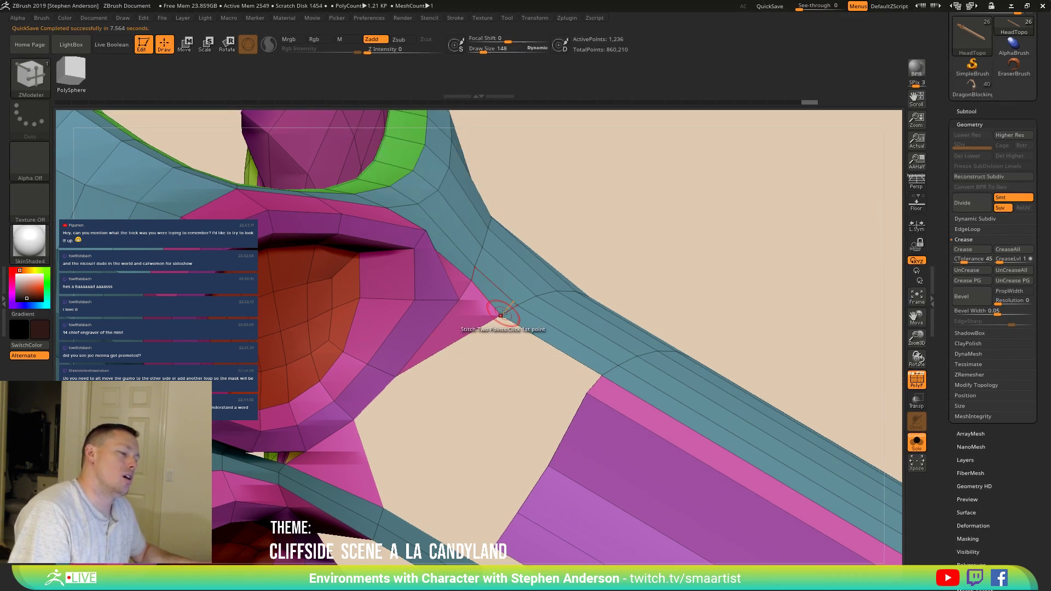
Step: Bridge the open edges of the two stitched pink flaps with a polygon along the cavity rim
{"action": "key", "text": "space"}
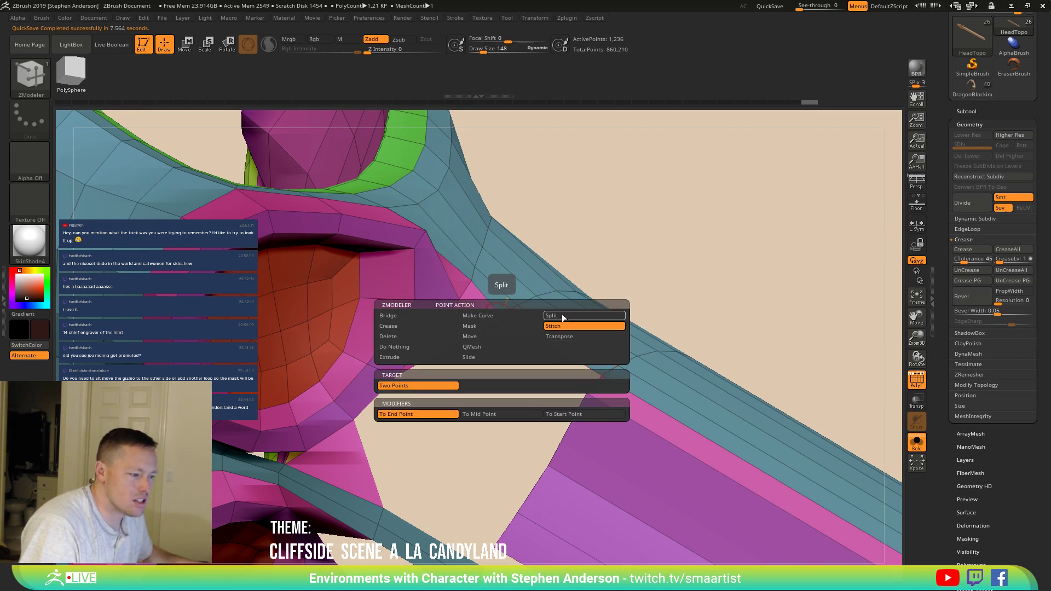
{"action": "left_click", "coordinate": [561, 311]}
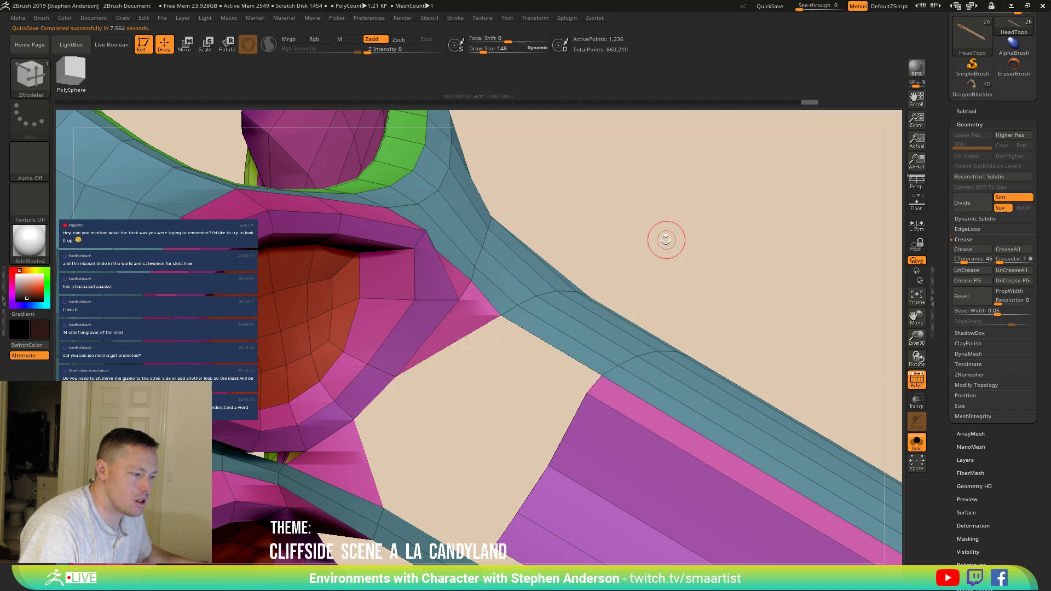
{"action": "left_click", "coordinate": [452, 344]}
{"action": "left_click", "coordinate": [363, 446]}
{"action": "mouse_move", "coordinate": [418, 476]}
{"action": "left_mouse_down"}
{"action": "mouse_move", "coordinate": [381, 422]}
{"action": "mouse_move", "coordinate": [378, 432]}
{"action": "left_mouse_up"}
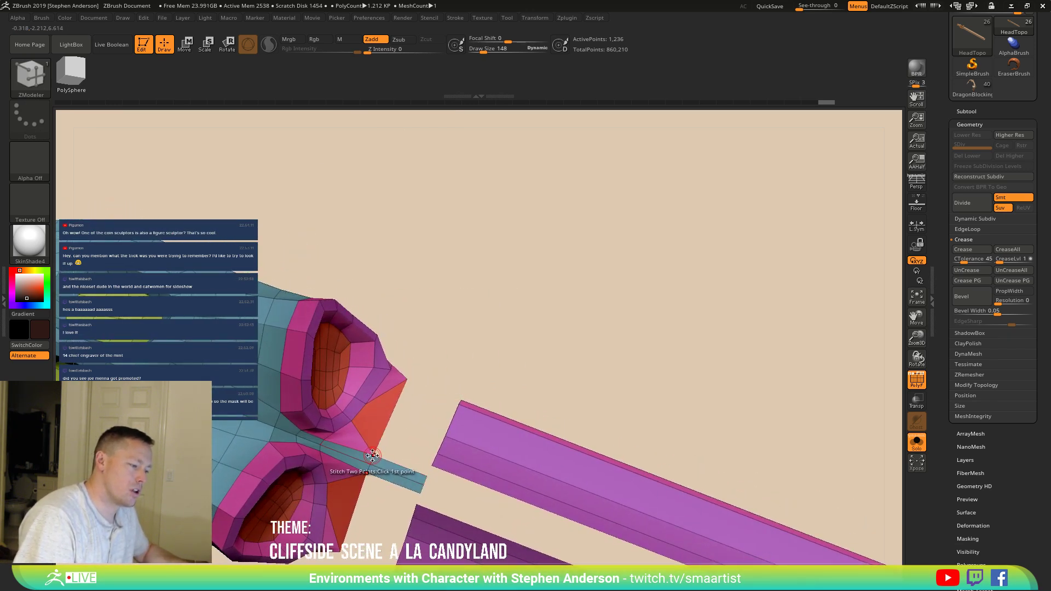
Step: Reduce the brush draw size to 124 for working on the narrow teal strip between the cavities
{"action": "key", "text": "space"}
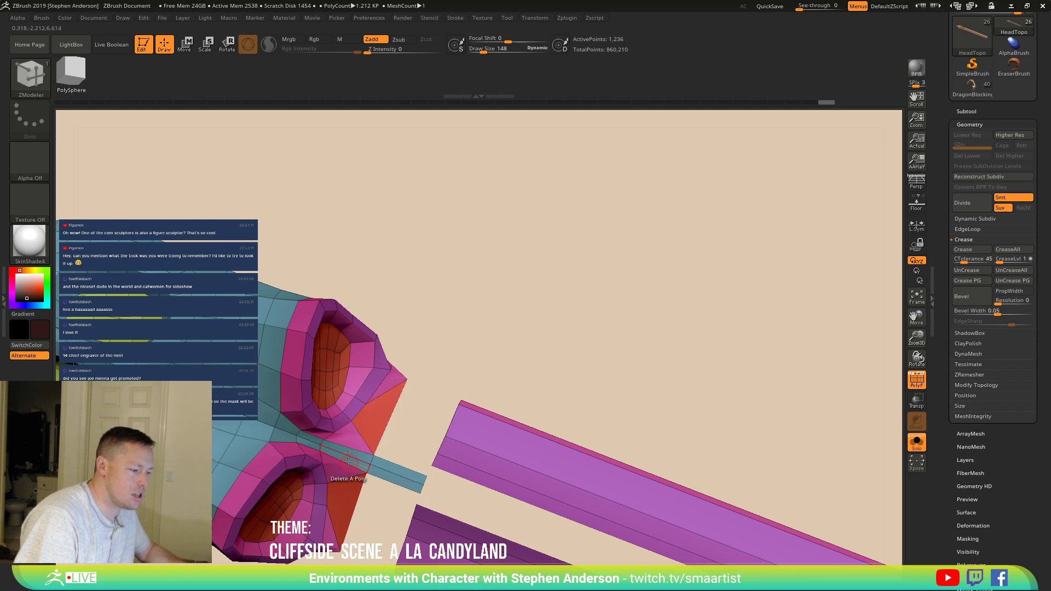
{"action": "key", "text": "s"}
{"action": "left_click_drag", "start_coordinate": [367, 456], "coordinate": [326, 440]}
{"action": "mouse_move", "coordinate": [359, 445]}
{"action": "right_mouse_down"}
{"action": "mouse_move", "coordinate": [354, 465]}
{"action": "mouse_move", "coordinate": [396, 466]}
{"action": "right_mouse_up"}
{"action": "key", "text": "s"}
{"action": "left_click_drag", "start_coordinate": [356, 460], "coordinate": [334, 453]}
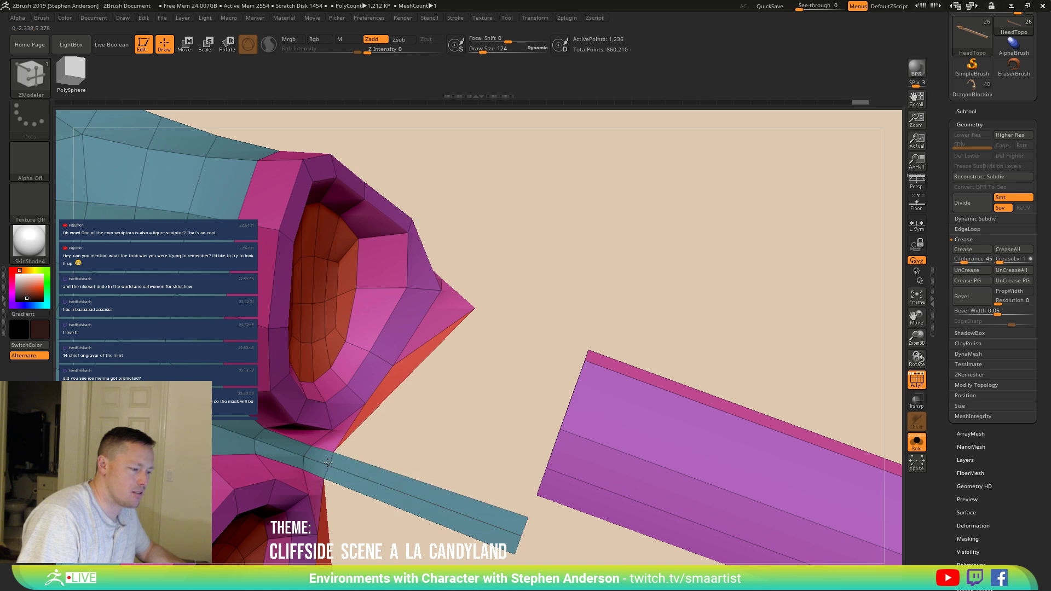
Step: Try to delete the end polygons of the teal strip between the two cavities
{"action": "left_click", "coordinate": [325, 463]}
{"action": "mouse_move", "coordinate": [324, 461]}
{"action": "right_mouse_down"}
{"action": "mouse_move", "coordinate": [344, 475]}
{"action": "mouse_move", "coordinate": [325, 456]}
{"action": "mouse_move", "coordinate": [394, 425]}
{"action": "mouse_move", "coordinate": [230, 509]}
{"action": "mouse_move", "coordinate": [268, 496]}
{"action": "right_mouse_up"}
{"action": "left_click", "coordinate": [313, 485]}
{"action": "mouse_move", "coordinate": [409, 512]}
{"action": "right_mouse_down"}
{"action": "mouse_move", "coordinate": [519, 419]}
{"action": "mouse_move", "coordinate": [544, 415]}
{"action": "mouse_move", "coordinate": [560, 380]}
{"action": "mouse_move", "coordinate": [540, 413]}
{"action": "mouse_move", "coordinate": [329, 442]}
{"action": "right_mouse_up"}
{"action": "key", "text": "ctrl"}
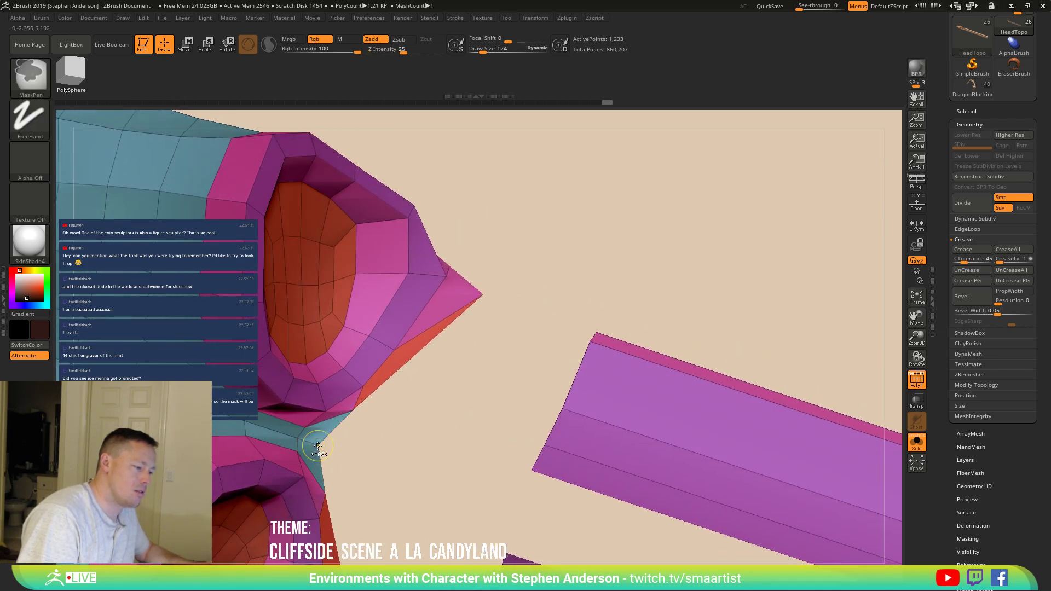
{"action": "key", "text": "ctrl+z"}
Step: Reposition the corner points around the new red polygon to tighten it against the cavity rim, and switch to the Move brush
{"action": "right_click_drag", "start_coordinate": [344, 441], "coordinate": [310, 428]}
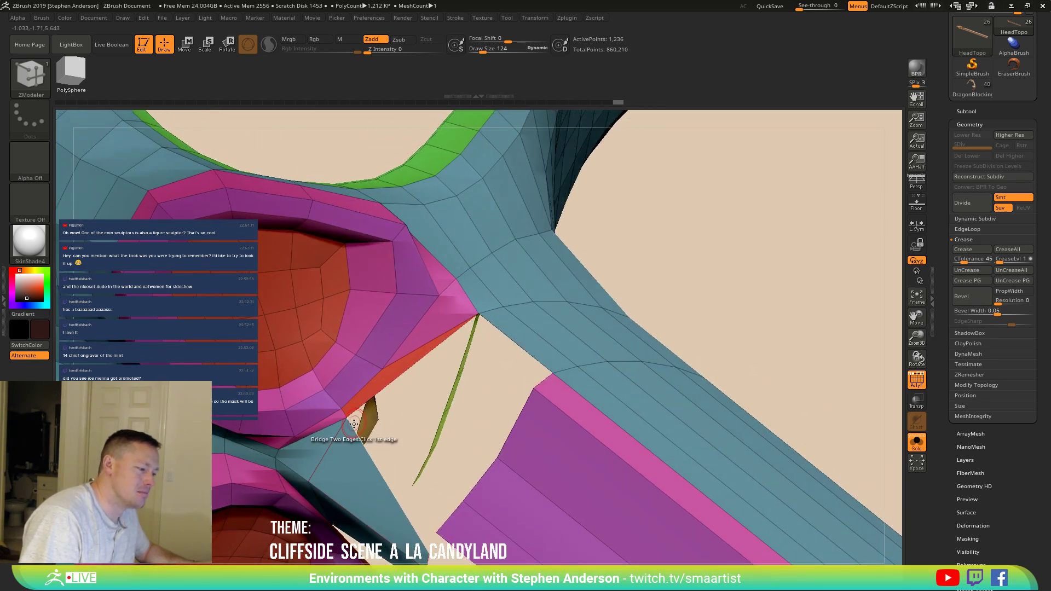
{"action": "right_click_drag", "start_coordinate": [330, 429], "coordinate": [238, 443]}
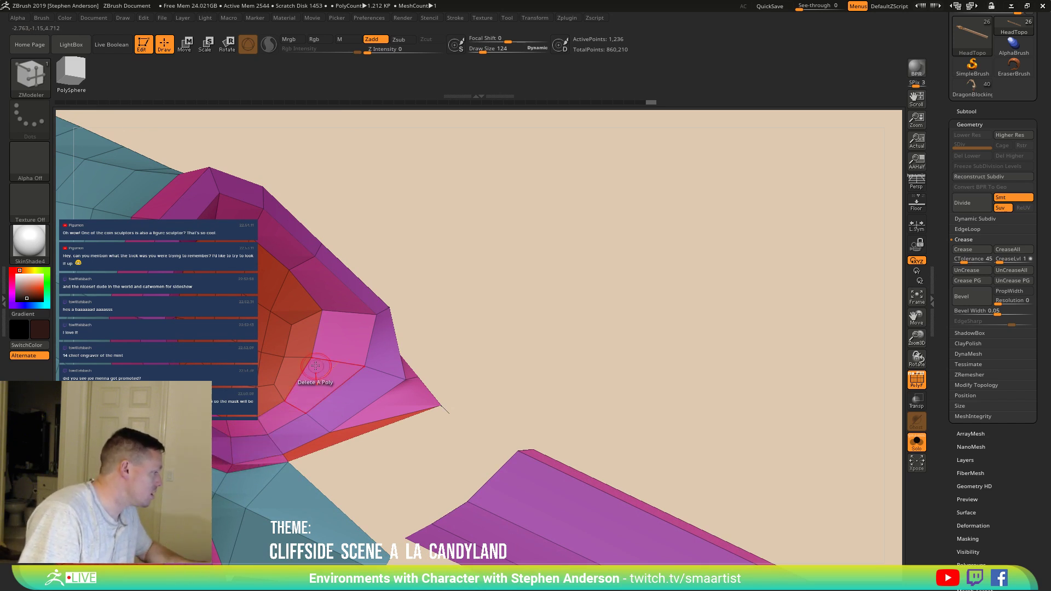
{"action": "left_click_drag", "start_coordinate": [427, 364], "coordinate": [401, 357]}
{"action": "right_click_drag", "start_coordinate": [510, 351], "coordinate": [465, 365]}
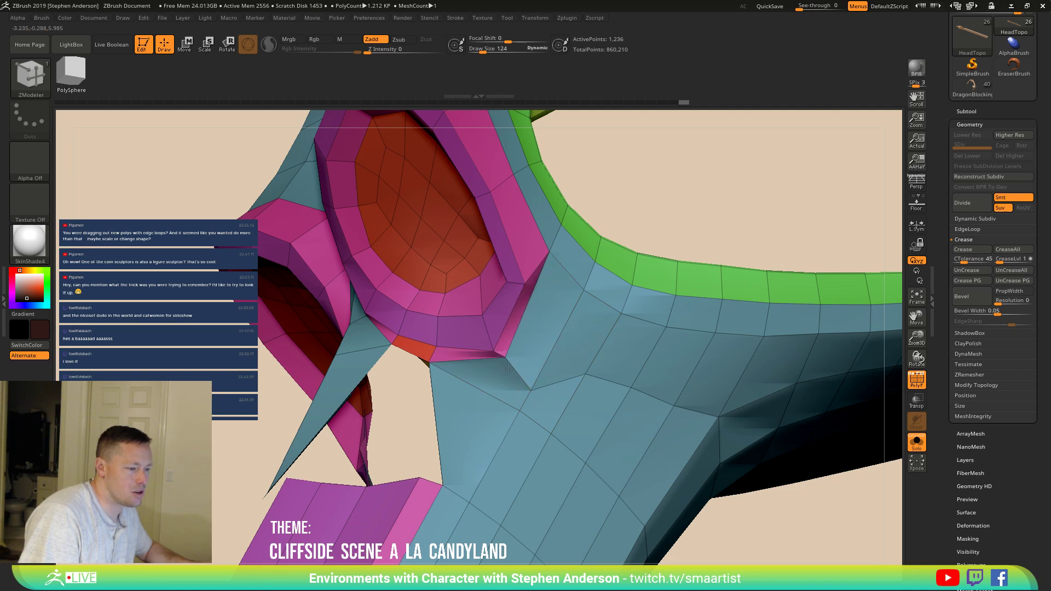
{"action": "right_click_drag", "start_coordinate": [496, 368], "coordinate": [546, 258]}
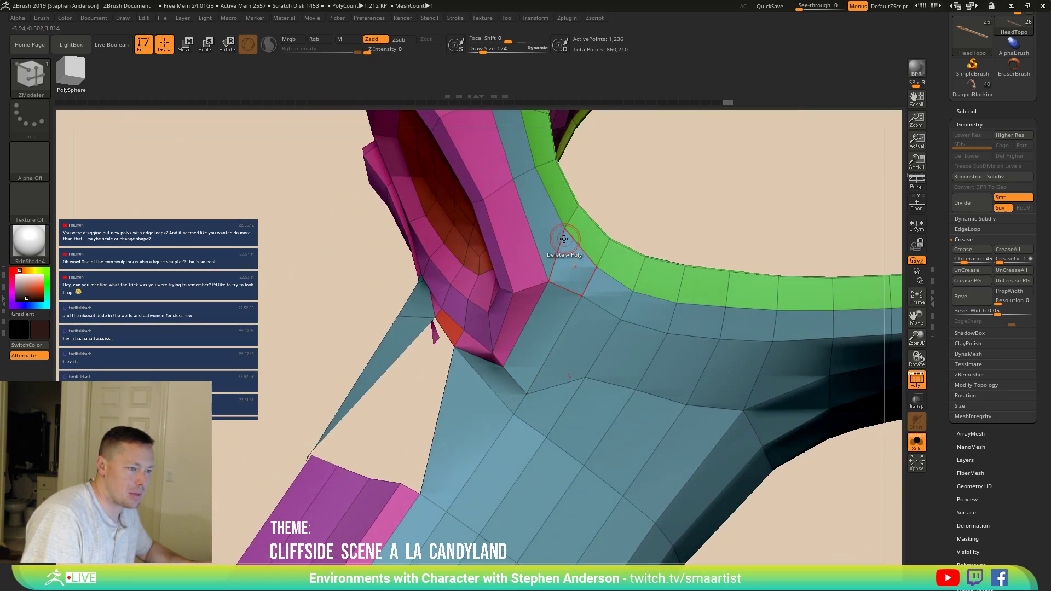
{"action": "right_click_drag", "start_coordinate": [584, 252], "coordinate": [565, 240]}
{"action": "key", "text": "b"}
{"action": "key", "text": "m"}
{"action": "key", "text": "v"}
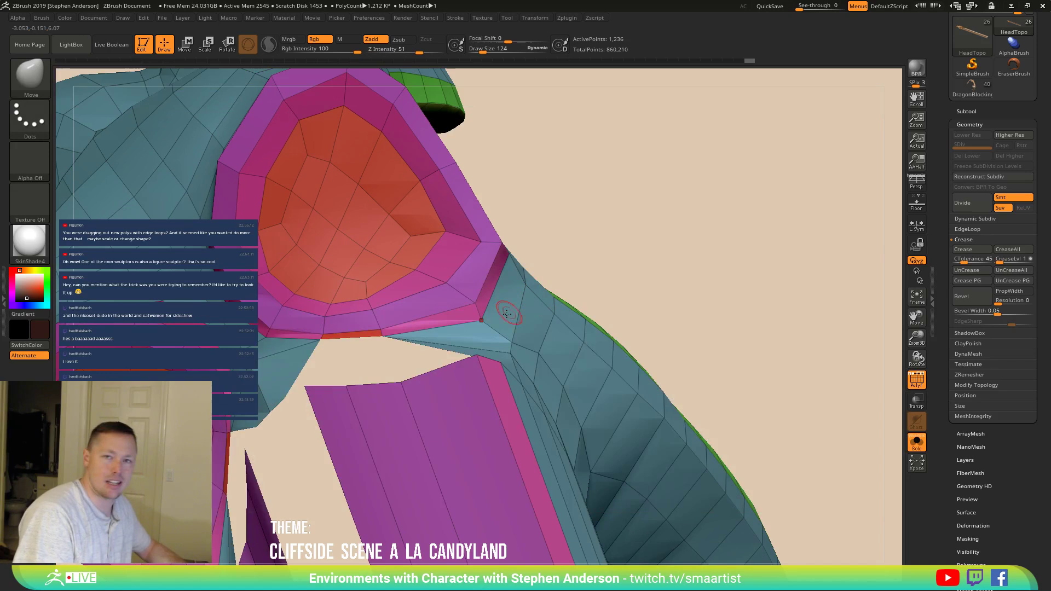
{"action": "right_click_drag", "start_coordinate": [509, 317], "coordinate": [495, 363]}
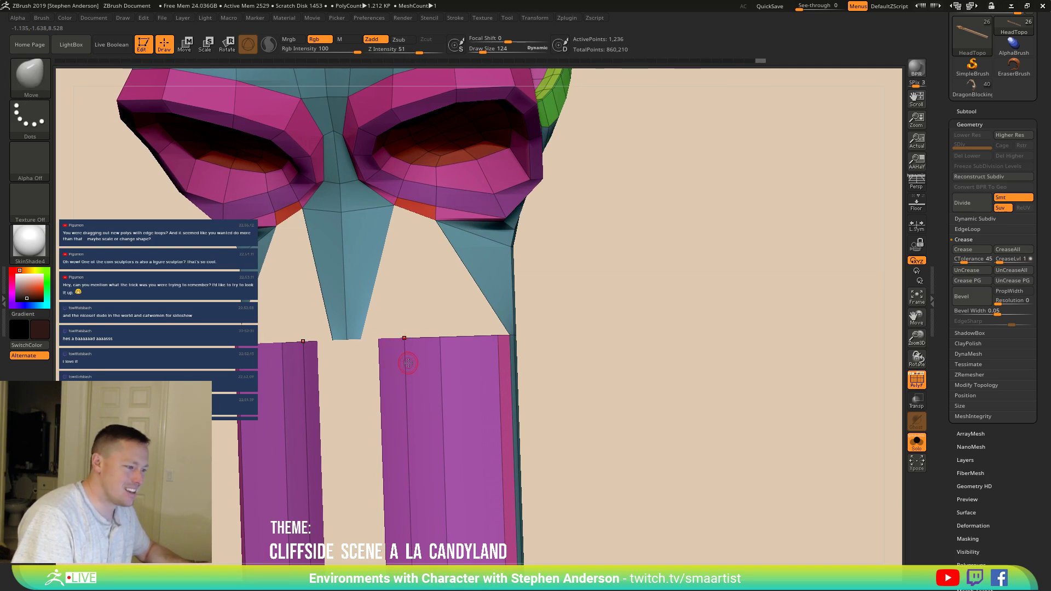
Step: Use ZModeler's Insert EdgeLoop action to delete the lengthwise edge loops dividing the long purple and pink body strip
{"action": "key", "text": "b"}
{"action": "key", "text": "z"}
{"action": "key", "text": "m"}
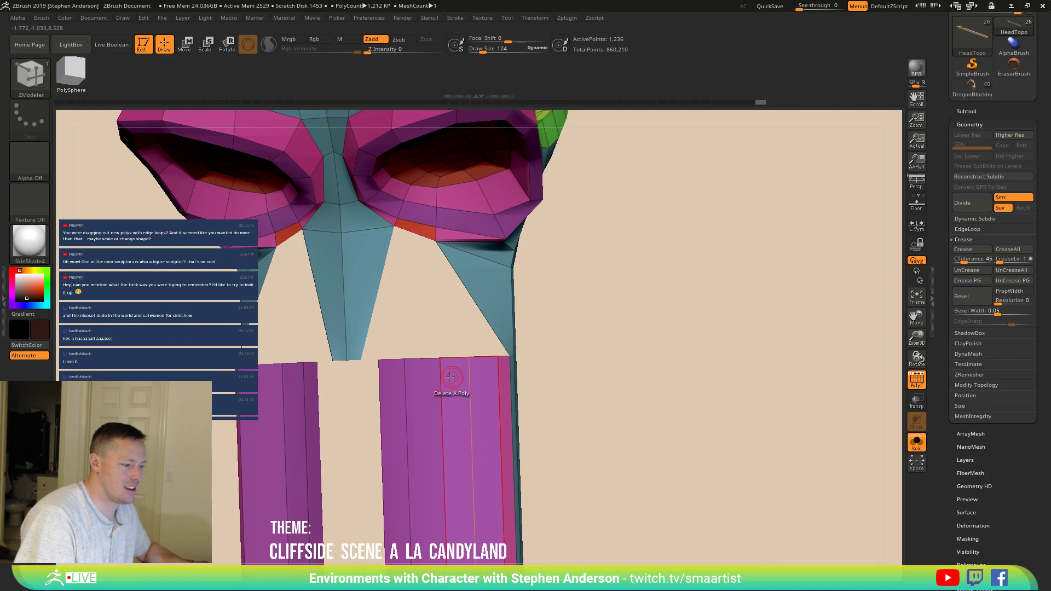
{"action": "right_click_drag", "start_coordinate": [440, 374], "coordinate": [488, 396]}
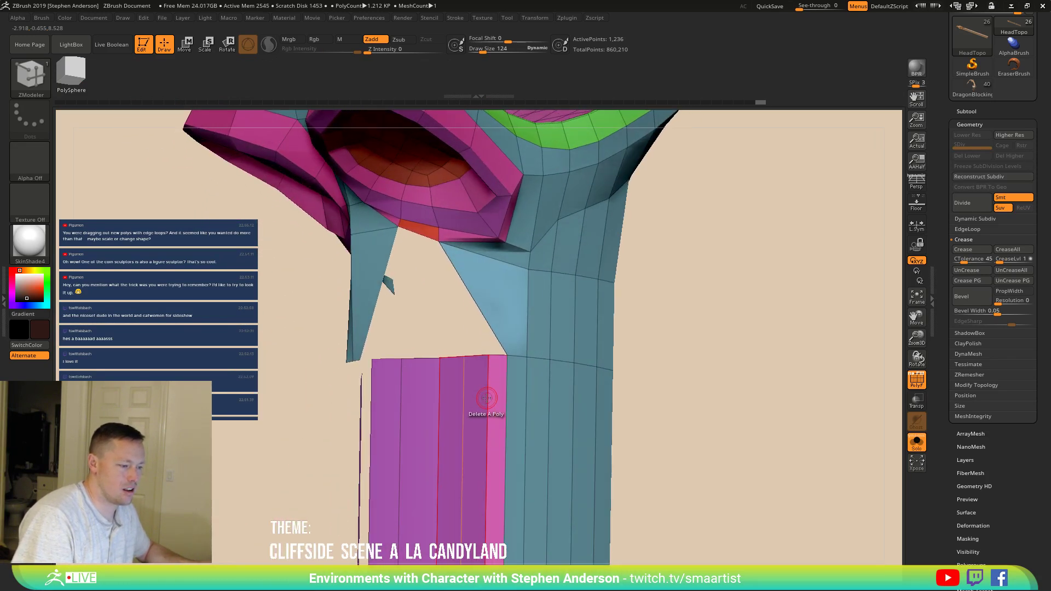
{"action": "right_click_drag", "start_coordinate": [487, 465], "coordinate": [465, 242], "text": "alt"}
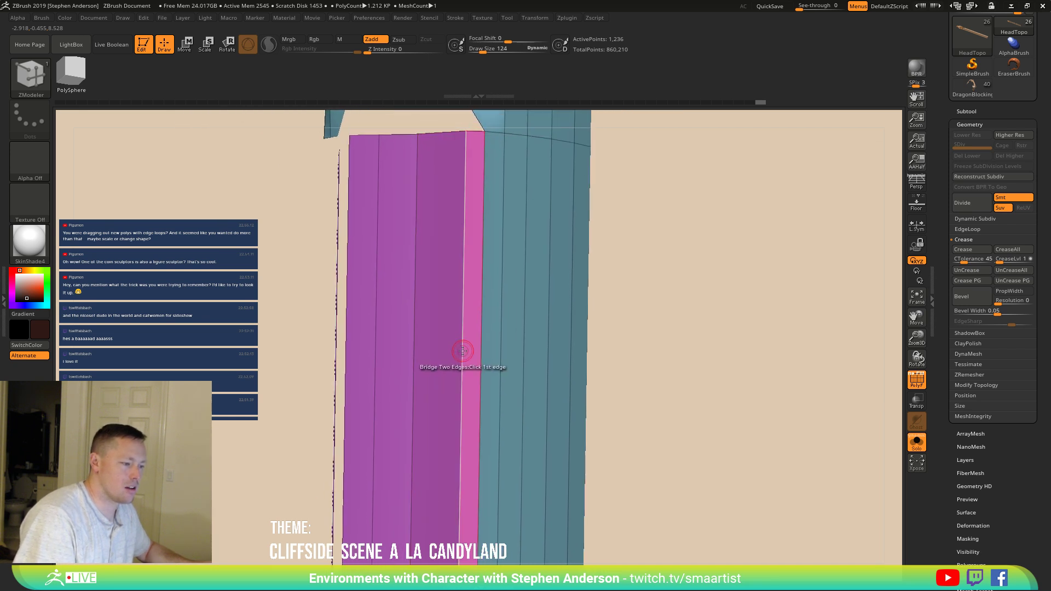
{"action": "key", "text": "space"}
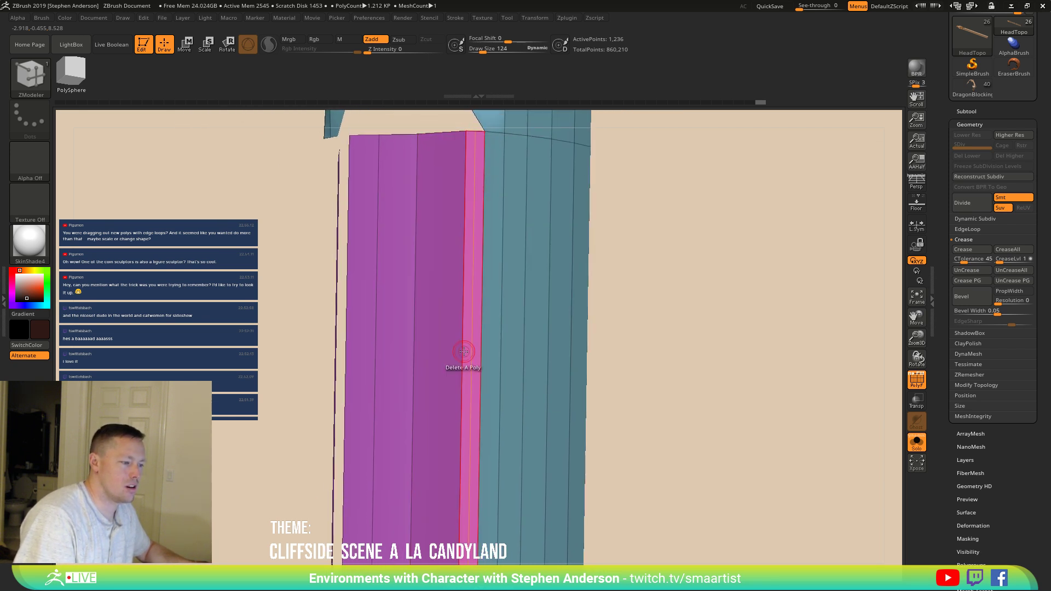
{"action": "key", "text": "space"}
{"action": "left_click", "coordinate": [448, 321]}
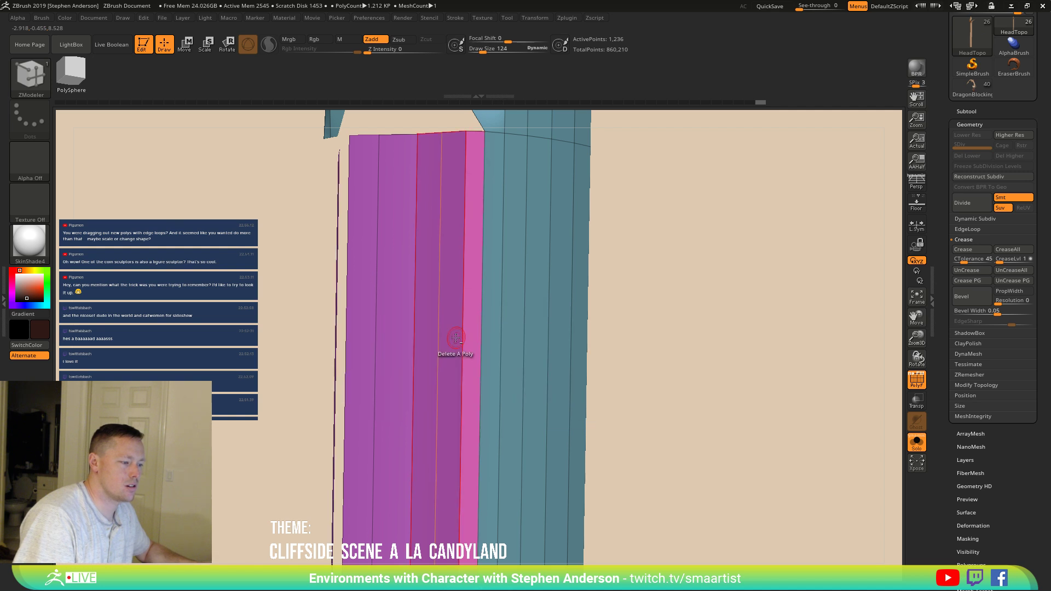
{"action": "mouse_move", "coordinate": [406, 361]}
{"action": "right_mouse_down"}
{"action": "mouse_move", "coordinate": [411, 293]}
{"action": "mouse_move", "coordinate": [426, 263]}
{"action": "mouse_move", "coordinate": [439, 325]}
{"action": "right_mouse_up"}
{"action": "left_click", "coordinate": [396, 293]}
{"action": "key", "text": "ctrl+z"}
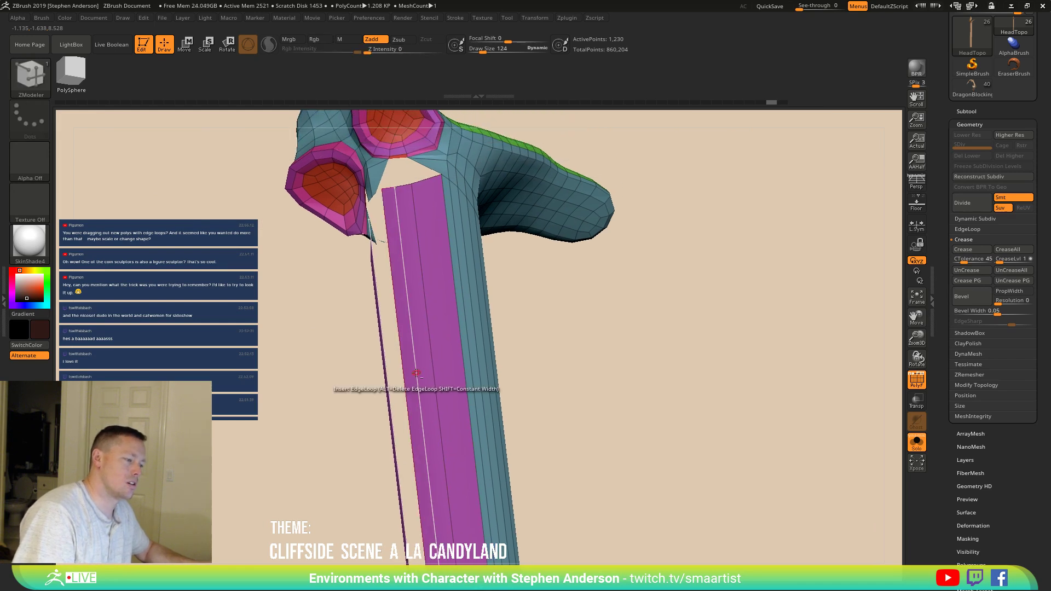
{"action": "mouse_move", "coordinate": [412, 387]}
{"action": "right_mouse_down"}
{"action": "mouse_move", "coordinate": [421, 370]}
{"action": "mouse_move", "coordinate": [415, 342]}
{"action": "mouse_move", "coordinate": [416, 409]}
{"action": "right_mouse_up"}
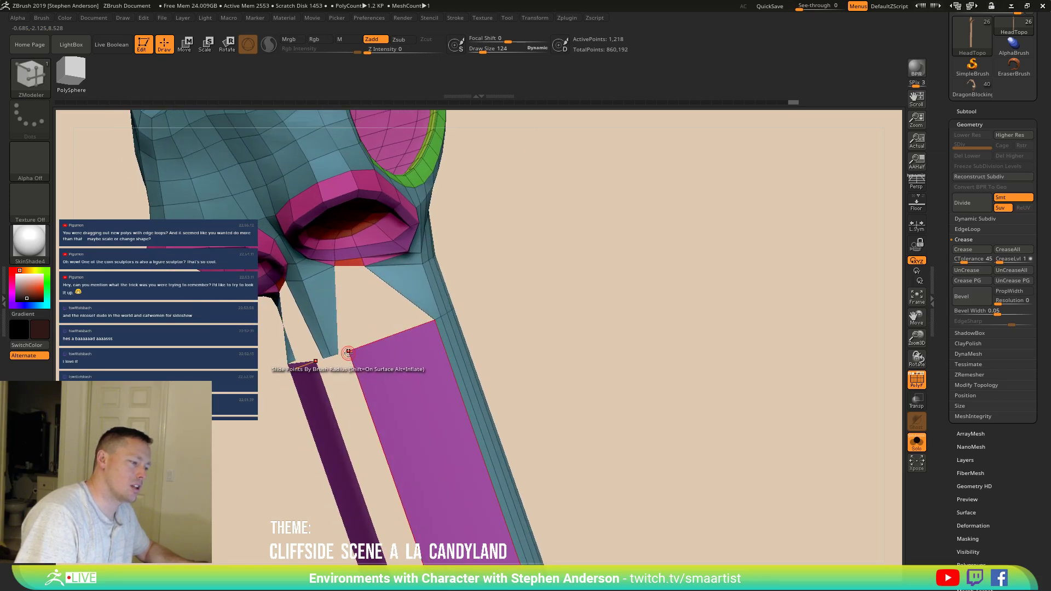
Step: Use ZModeler's point Stitch action to weld the wide purple strip's inner end corner to the nearby teal strip's corner
{"action": "key", "text": "space"}
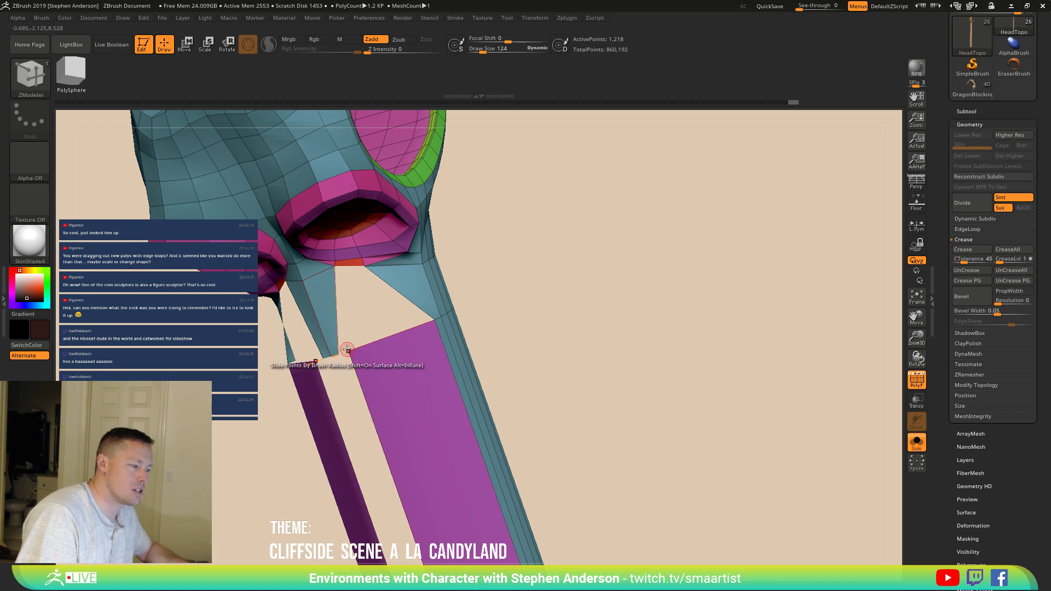
{"action": "key", "text": "space"}
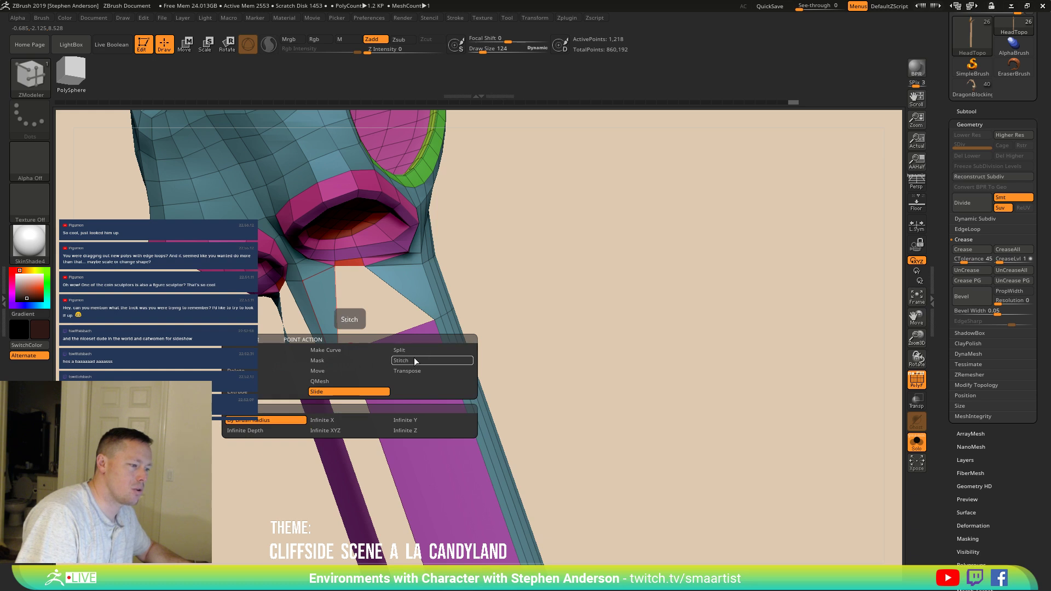
{"action": "left_click", "coordinate": [415, 360]}
{"action": "left_click", "coordinate": [348, 351]}
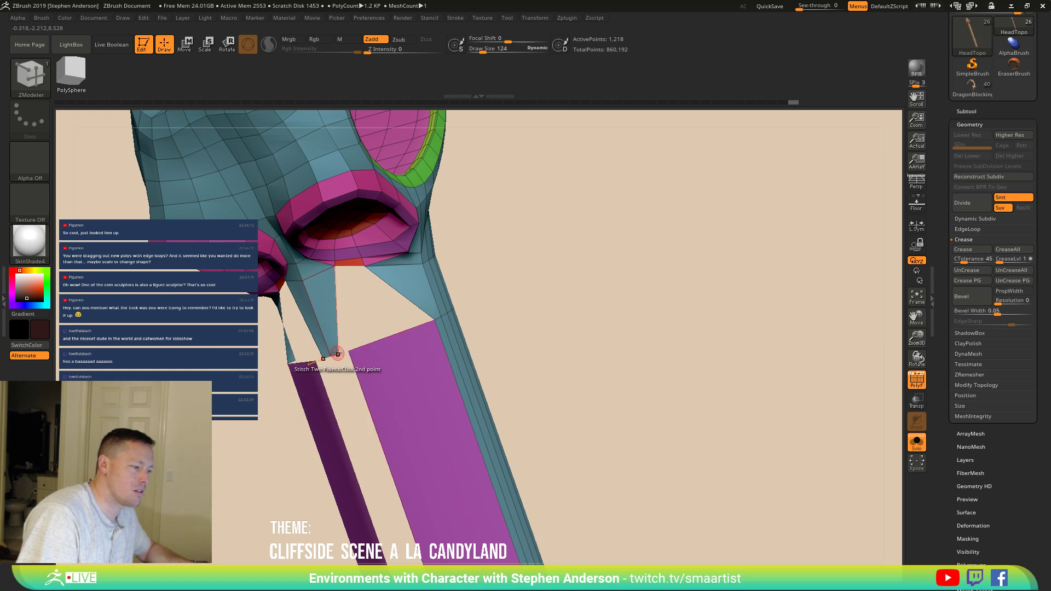
{"action": "left_click", "coordinate": [338, 353]}
{"action": "right_click_drag", "start_coordinate": [370, 353], "coordinate": [348, 340]}
{"action": "key", "text": "space"}
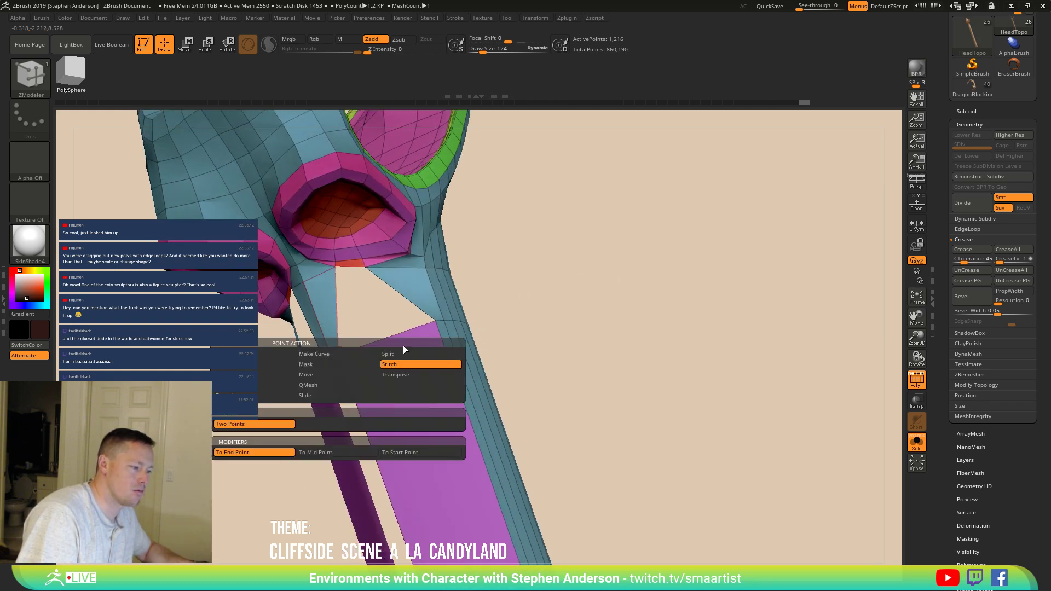
{"action": "left_click", "coordinate": [405, 347]}
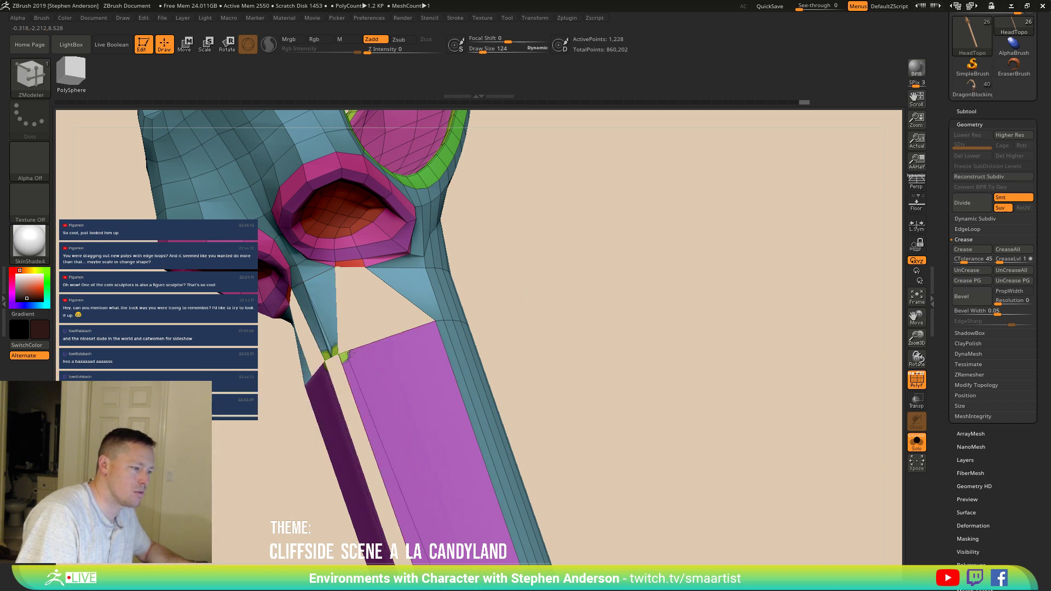
{"action": "left_click", "coordinate": [356, 351]}
Step: Reposition the end corner points of the body strip to narrow the purple part and remove the teal triangle beside the gap
{"action": "key", "text": "space"}
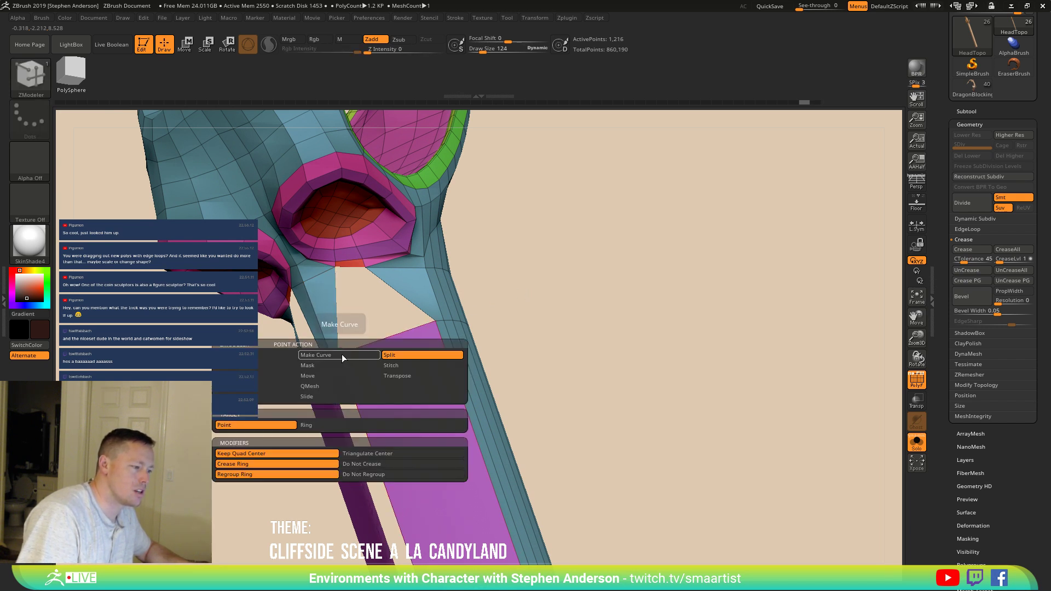
{"action": "left_click", "coordinate": [370, 378]}
{"action": "left_click_drag", "start_coordinate": [340, 354], "coordinate": [366, 346]}
{"action": "right_click_drag", "start_coordinate": [366, 346], "coordinate": [448, 365]}
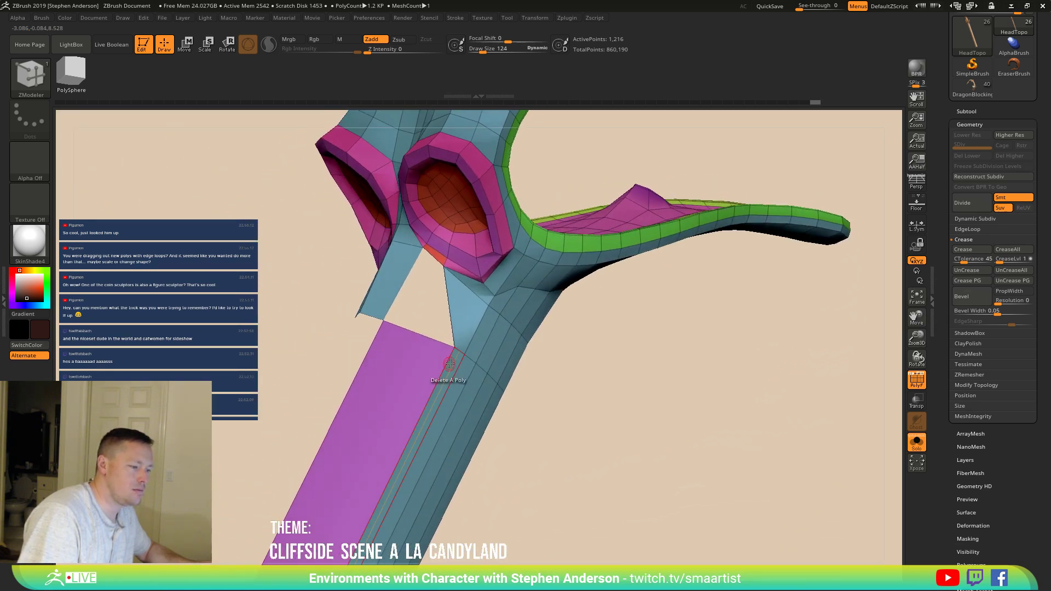
{"action": "left_click_drag", "start_coordinate": [451, 346], "coordinate": [412, 332]}
{"action": "right_click_drag", "start_coordinate": [412, 332], "coordinate": [517, 296]}
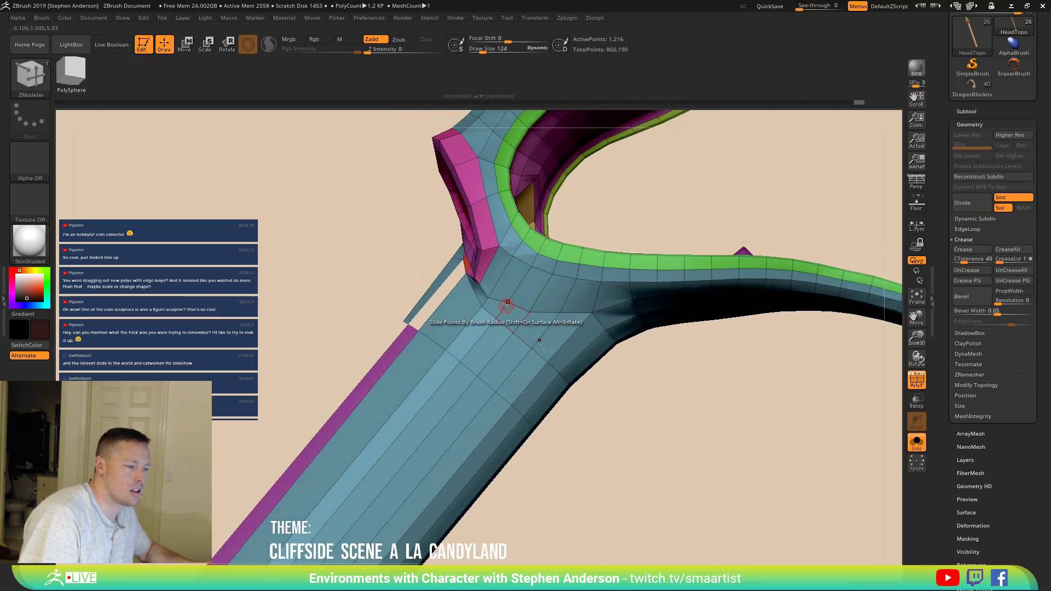
{"action": "right_click_drag", "start_coordinate": [501, 308], "coordinate": [471, 331]}
Step: Use ZModeler's edge Bridge action to join the narrow purple strip's end edge to the cavity's lower rim
{"action": "key", "text": "space"}
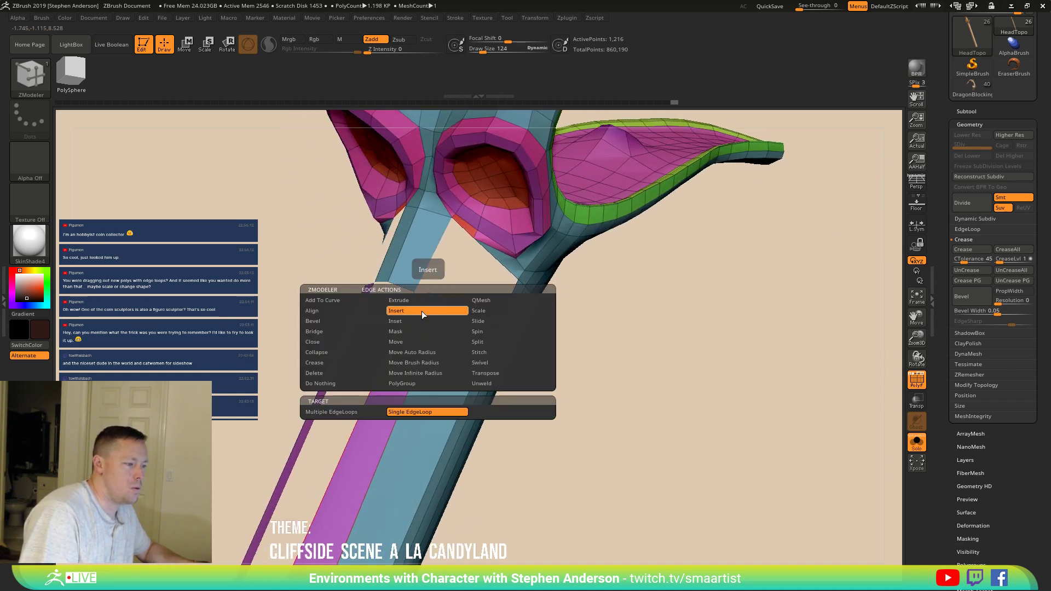
{"action": "left_click", "coordinate": [320, 329]}
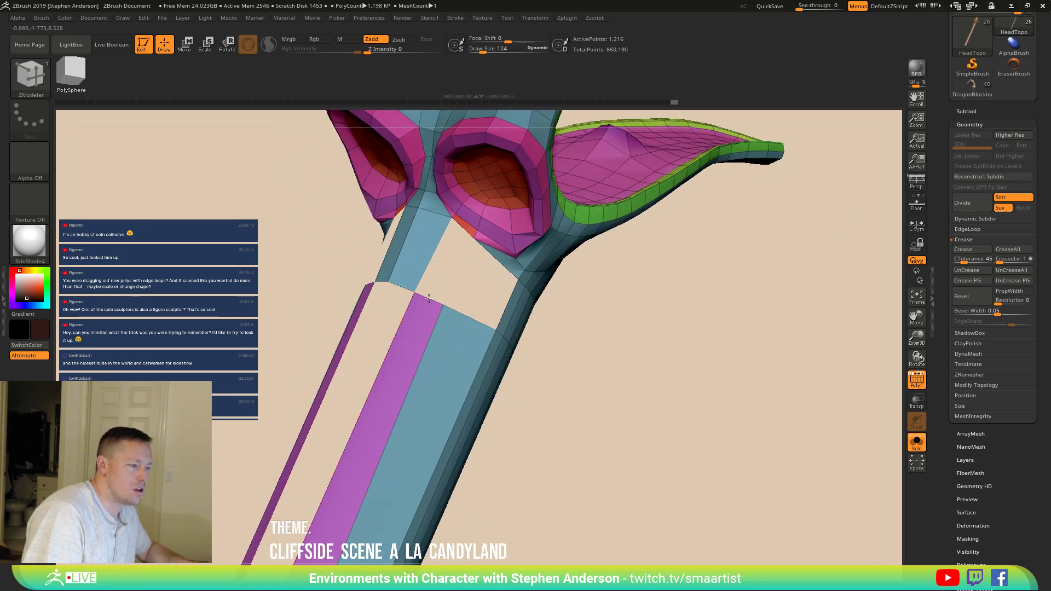
{"action": "left_click", "coordinate": [461, 229]}
{"action": "mouse_move", "coordinate": [461, 228]}
{"action": "right_mouse_down"}
{"action": "mouse_move", "coordinate": [416, 297]}
{"action": "mouse_move", "coordinate": [448, 298]}
{"action": "mouse_move", "coordinate": [467, 328]}
{"action": "mouse_move", "coordinate": [414, 287]}
{"action": "right_mouse_up"}
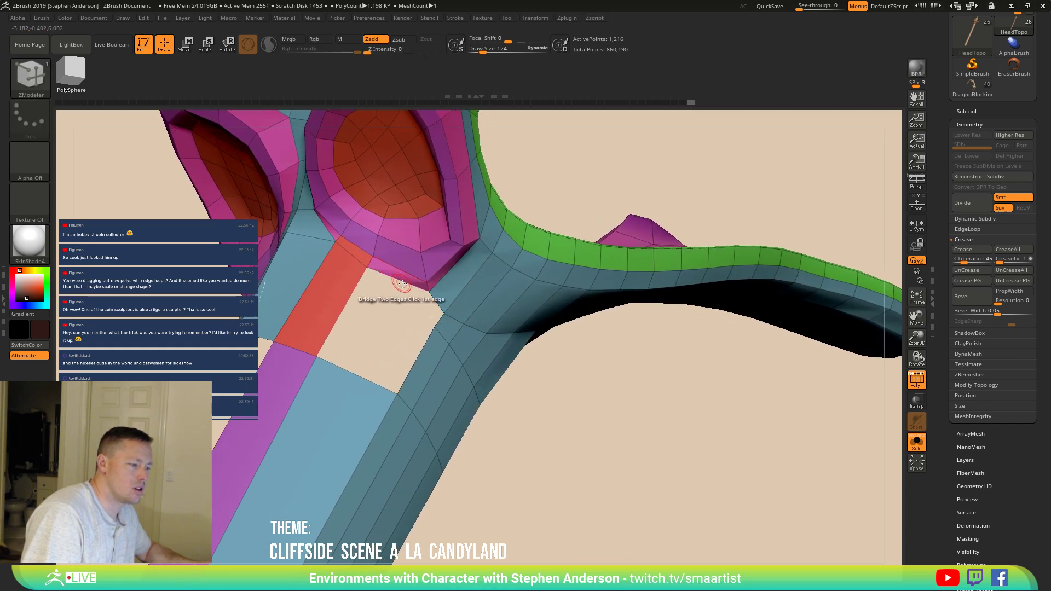
Step: Insert a lengthwise edge loop in the wide teal strip and bridge its inner end edge to the next cavity rim edge
{"action": "key", "text": "space"}
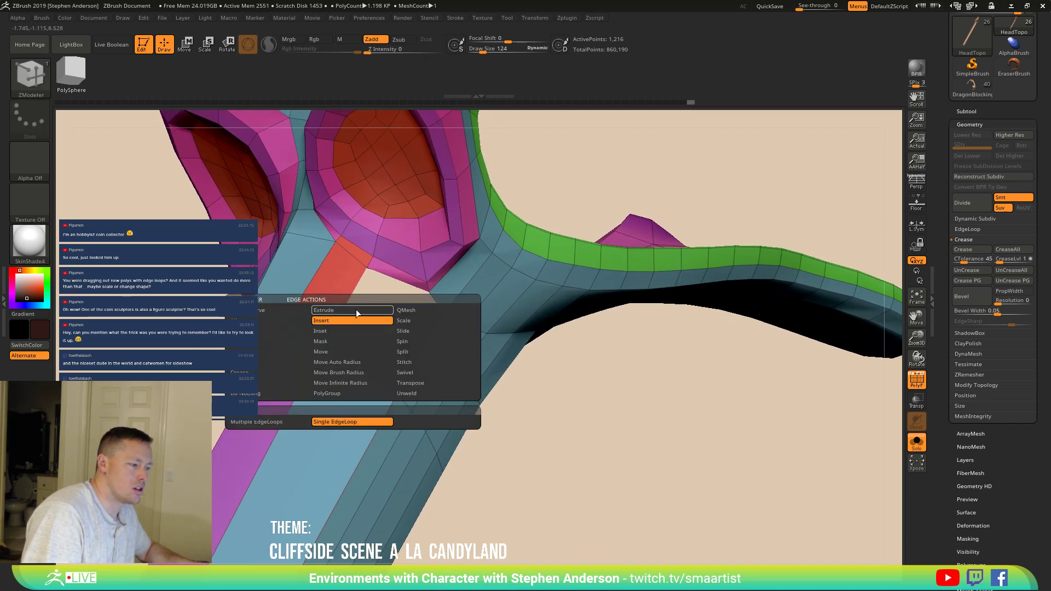
{"action": "left_click", "coordinate": [337, 321]}
{"action": "left_click", "coordinate": [351, 373]}
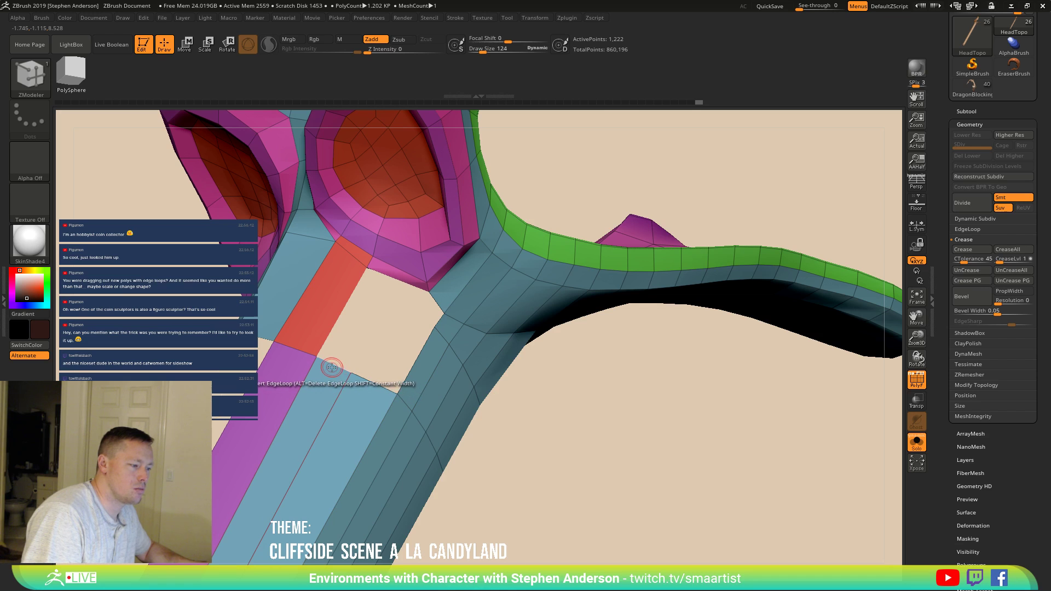
{"action": "key", "text": "space"}
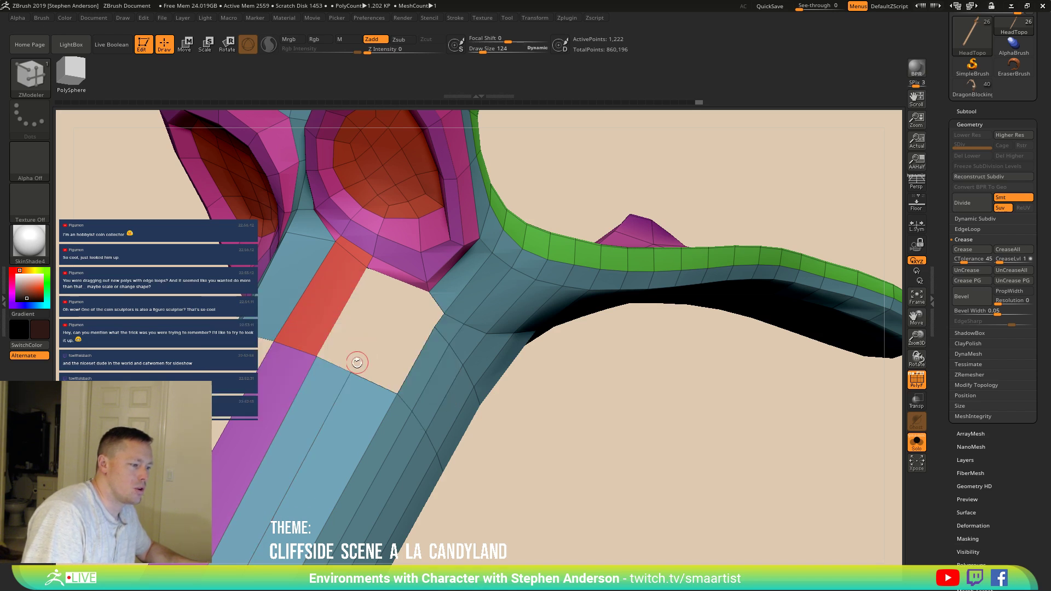
{"action": "left_click", "coordinate": [400, 281]}
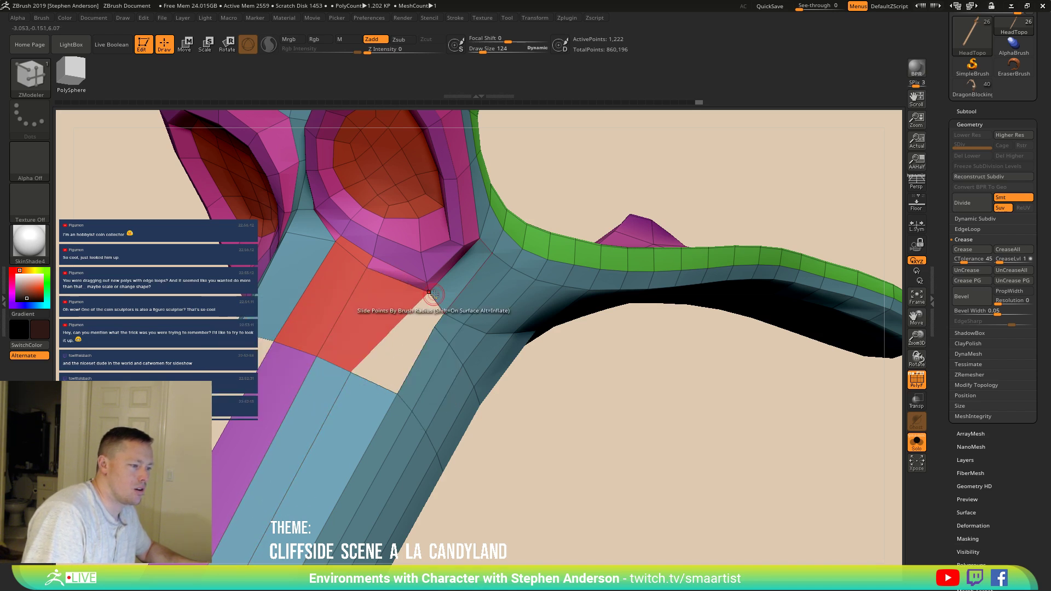
{"action": "left_click", "coordinate": [373, 382]}
Step: Close the remaining gap below the cavity rim and insert a crosswise edge loop through the red bridge polygons
{"action": "mouse_move", "coordinate": [371, 403]}
{"action": "right_mouse_down"}
{"action": "mouse_move", "coordinate": [376, 362]}
{"action": "mouse_move", "coordinate": [368, 391]}
{"action": "mouse_move", "coordinate": [363, 308]}
{"action": "mouse_move", "coordinate": [374, 219]}
{"action": "mouse_move", "coordinate": [396, 291]}
{"action": "mouse_move", "coordinate": [422, 297]}
{"action": "mouse_move", "coordinate": [409, 276]}
{"action": "mouse_move", "coordinate": [427, 323]}
{"action": "mouse_move", "coordinate": [472, 376]}
{"action": "right_mouse_up"}
{"action": "key", "text": "space"}
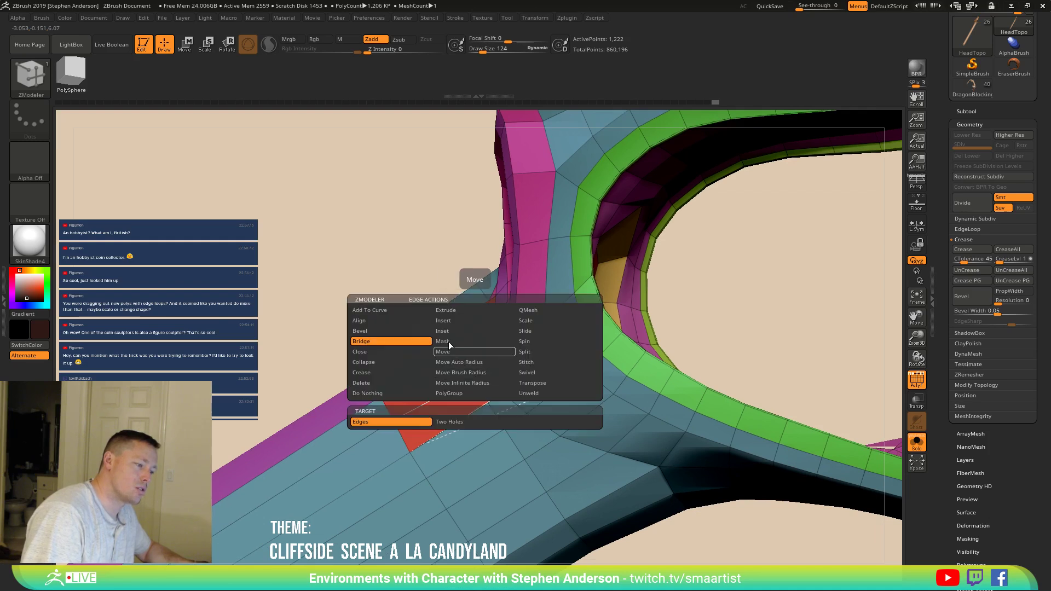
{"action": "left_click", "coordinate": [474, 321]}
{"action": "left_click", "coordinate": [471, 376]}
{"action": "right_click_drag", "start_coordinate": [469, 376], "coordinate": [430, 330]}
{"action": "right_click_drag", "start_coordinate": [417, 370], "coordinate": [411, 328], "text": "alt"}
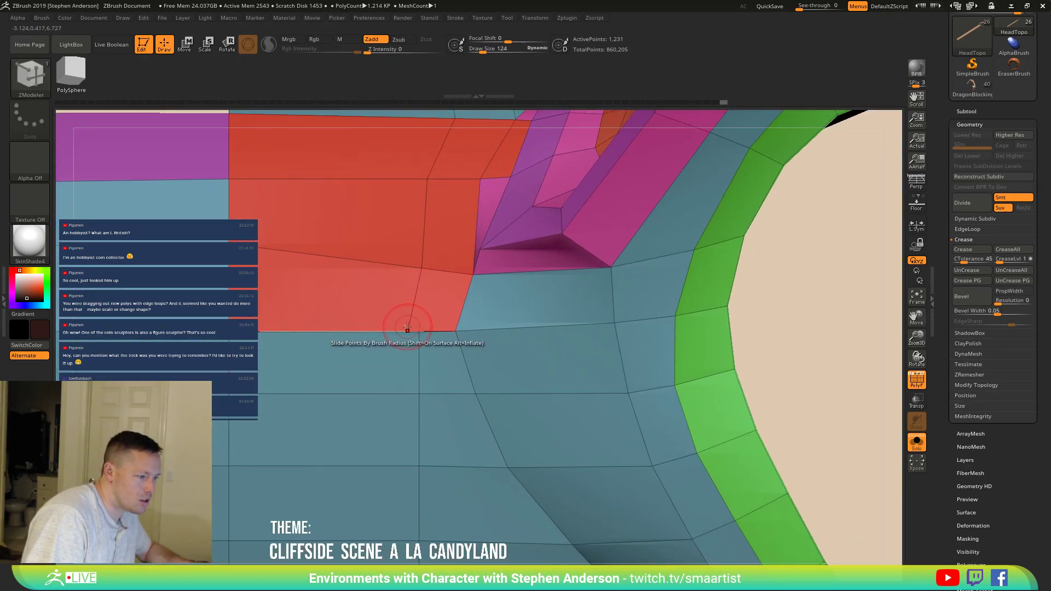
Step: Stitch the loose end point of the crosswise edge loop to the adjacent teal neck point
{"action": "key", "text": "space"}
{"action": "left_click", "coordinate": [468, 337]}
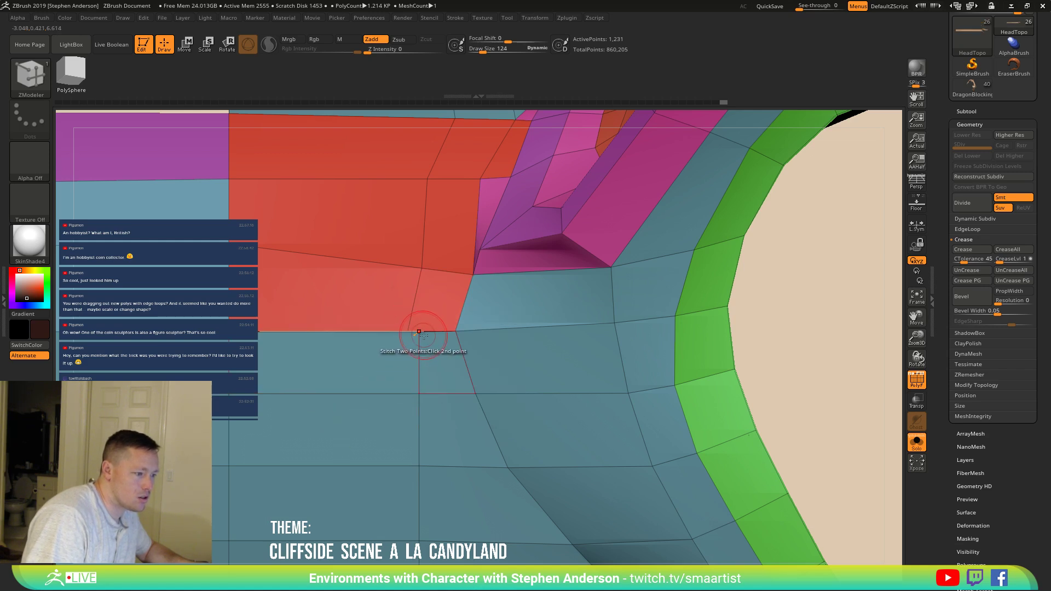
{"action": "left_click", "coordinate": [422, 337]}
{"action": "right_click_drag", "start_coordinate": [429, 366], "coordinate": [398, 346]}
{"action": "right_click_drag", "start_coordinate": [416, 296], "coordinate": [405, 271], "text": "alt"}
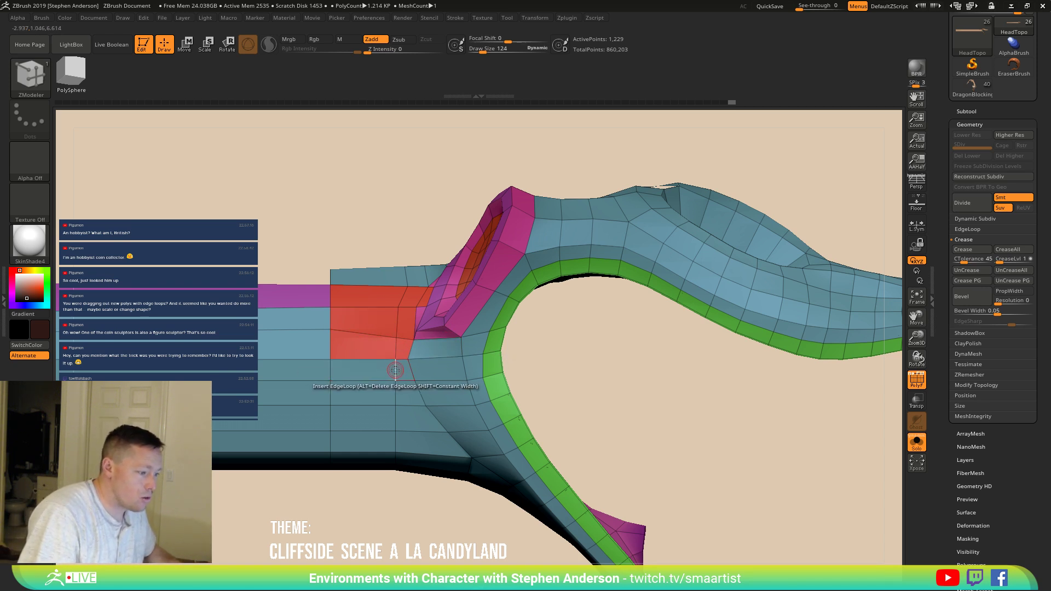
Step: Transpose the complete edge loop behind the cavities, resetting the gizmo orientation and nudging the loop slightly along the neck away from the head
{"action": "key", "text": "space"}
{"action": "left_click", "coordinate": [464, 383]}
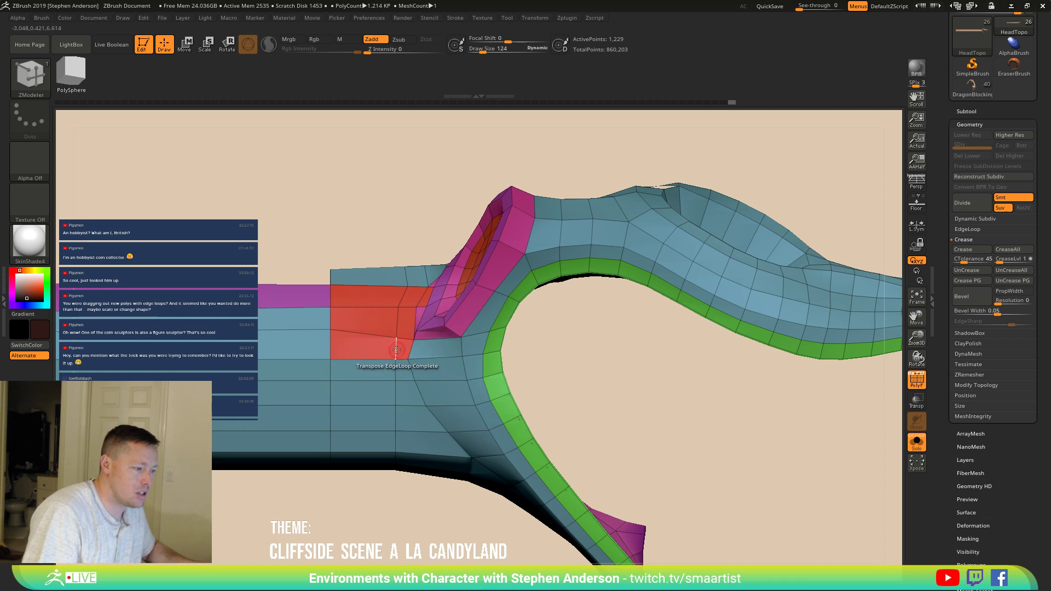
{"action": "left_click", "coordinate": [400, 350]}
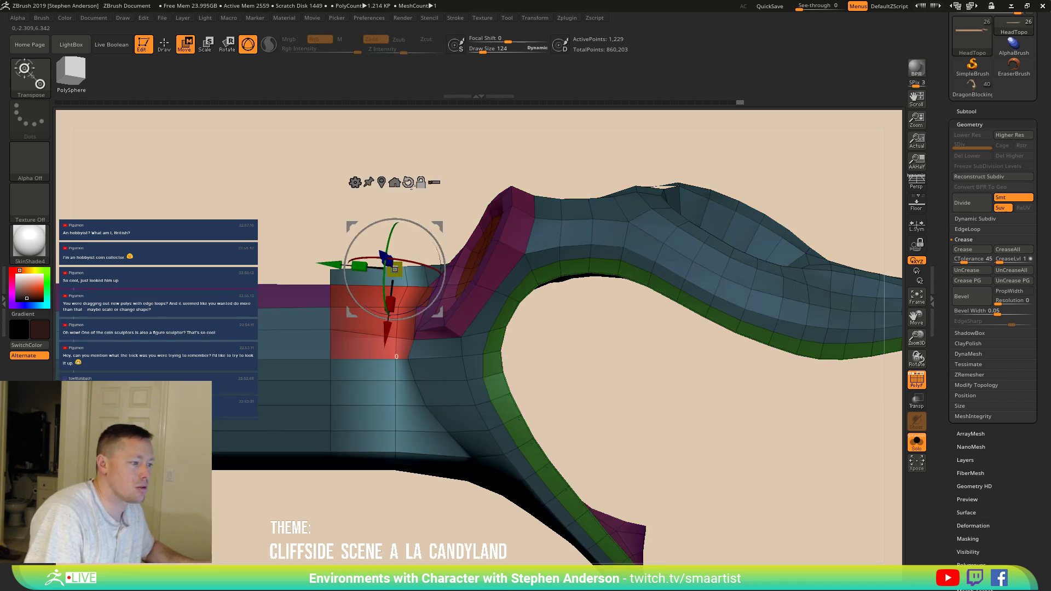
{"action": "left_click", "coordinate": [408, 182]}
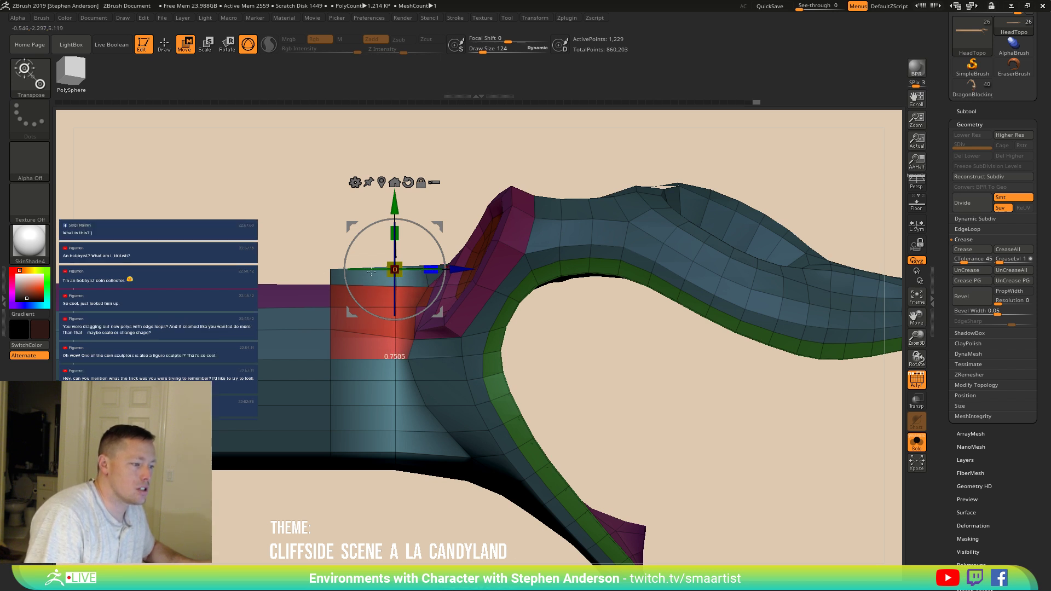
{"action": "left_click_drag", "start_coordinate": [287, 275], "coordinate": [454, 380]}
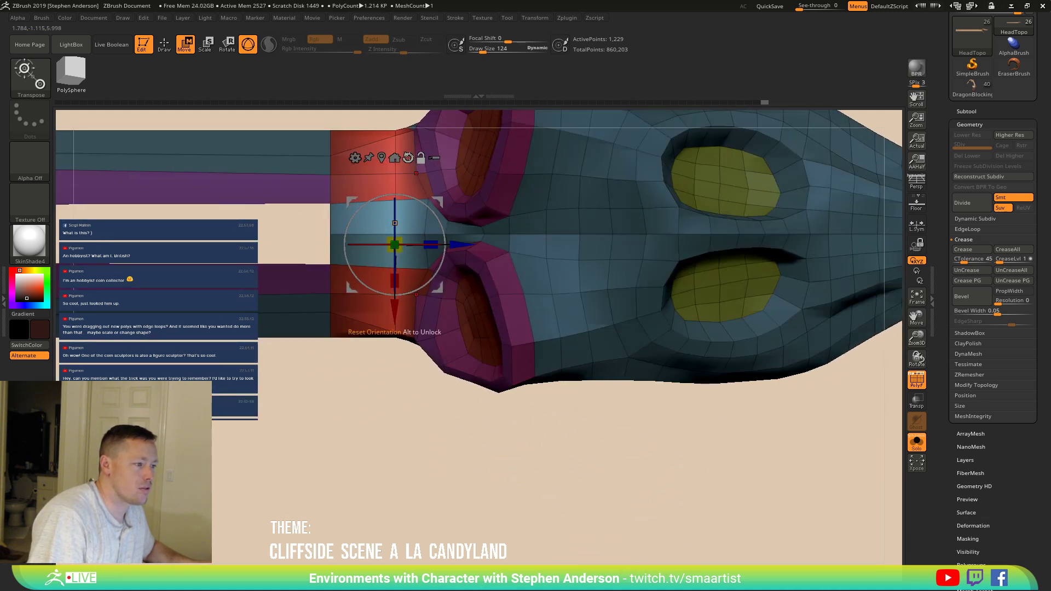
{"action": "left_click_drag", "start_coordinate": [313, 290], "coordinate": [392, 214]}
{"action": "left_click_drag", "start_coordinate": [453, 385], "coordinate": [540, 355], "text": "alt"}
{"action": "left_click_drag", "start_coordinate": [560, 302], "coordinate": [550, 308]}
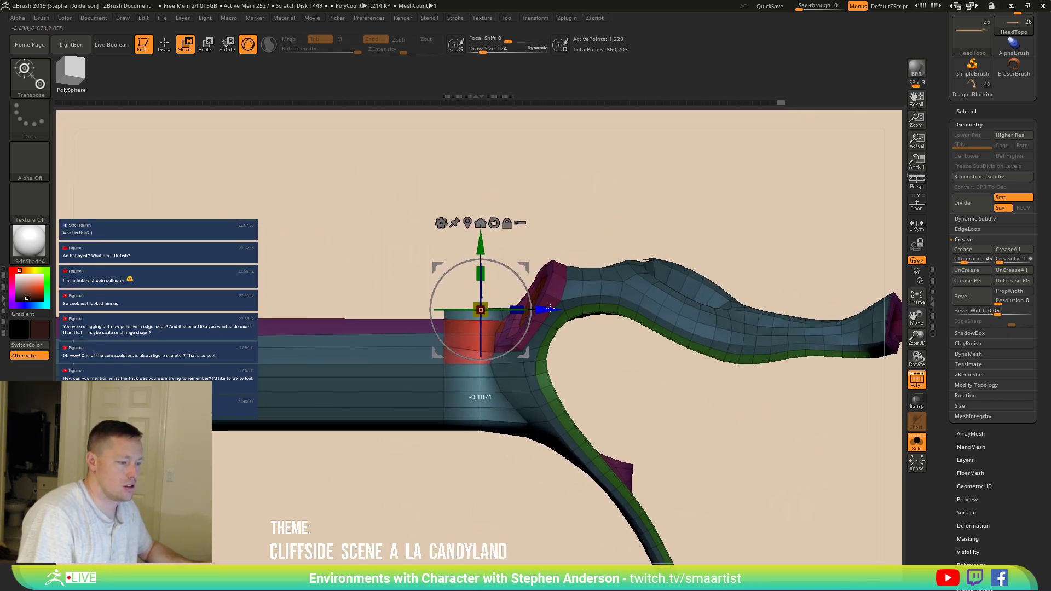
{"action": "key", "text": "q"}
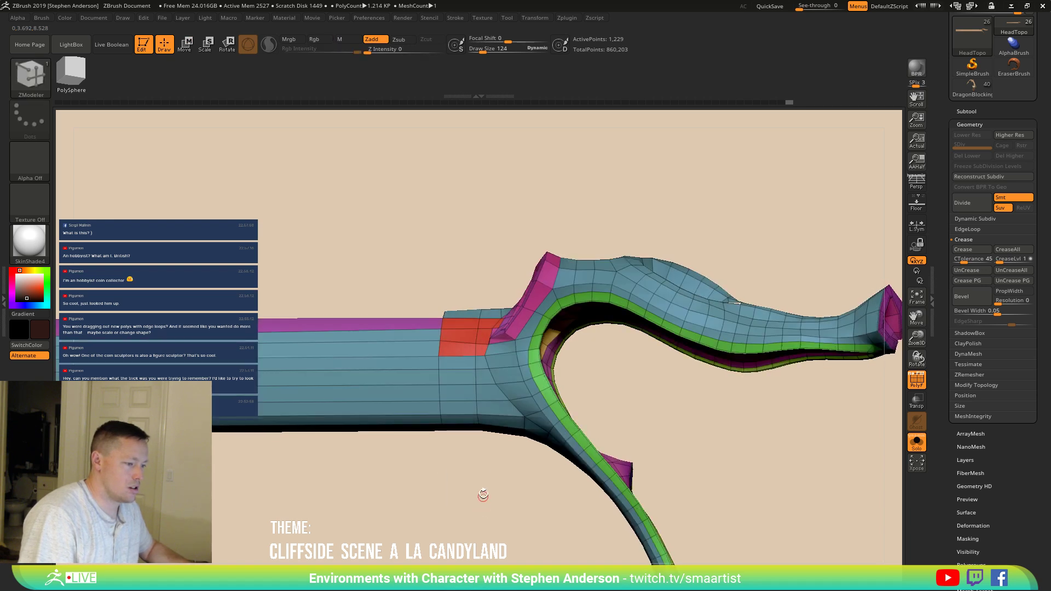
Step: Switch to the Move brush and inspect the neck with the polygon wireframe toggled off and on
{"action": "key", "text": "shift+f"}
{"action": "key", "text": "b"}
{"action": "key", "text": "z"}
{"action": "key", "text": "m"}
{"action": "mouse_move", "coordinate": [490, 425]}
{"action": "left_mouse_down"}
{"action": "mouse_move", "coordinate": [460, 432]}
{"action": "mouse_move", "coordinate": [479, 410]}
{"action": "mouse_move", "coordinate": [449, 320]}
{"action": "mouse_move", "coordinate": [470, 348]}
{"action": "left_mouse_up"}
{"action": "key", "text": "shift+f"}
{"action": "mouse_move", "coordinate": [444, 340]}
{"action": "right_mouse_down"}
{"action": "mouse_move", "coordinate": [383, 306]}
{"action": "mouse_move", "coordinate": [411, 319]}
{"action": "mouse_move", "coordinate": [380, 254]}
{"action": "mouse_move", "coordinate": [684, 269]}
{"action": "mouse_move", "coordinate": [626, 345]}
{"action": "mouse_move", "coordinate": [398, 344]}
{"action": "right_mouse_up"}
Step: Isolate the head with its short neck stub and delete the hidden long body geometry
{"action": "left_click_drag", "start_coordinate": [216, 251], "coordinate": [387, 428], "text": "ctrl+shift"}
{"action": "right_click_drag", "start_coordinate": [806, 356], "coordinate": [517, 362], "text": "alt"}
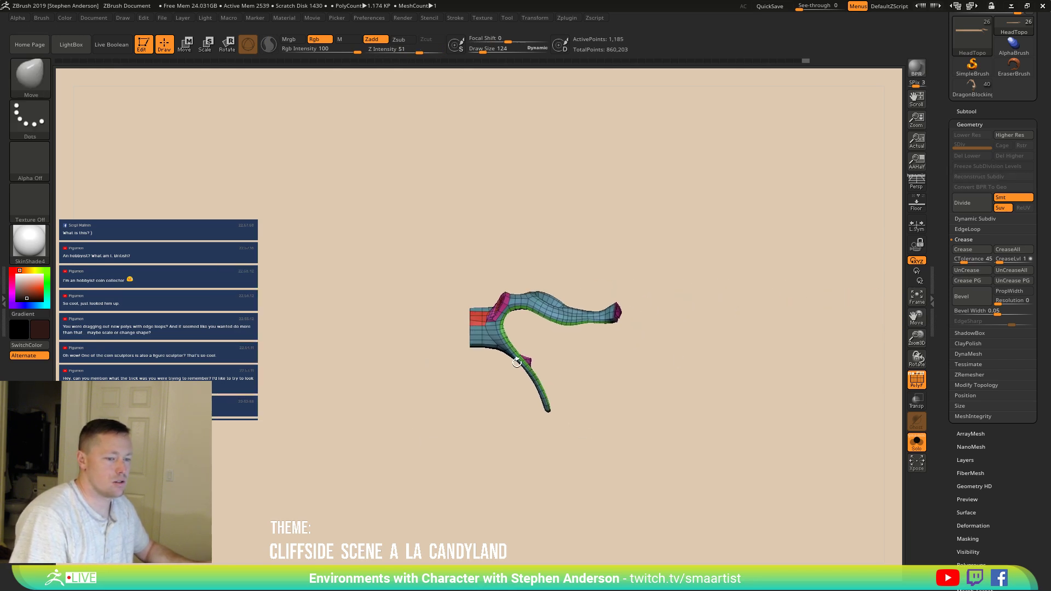
{"action": "left_click", "coordinate": [990, 386]}
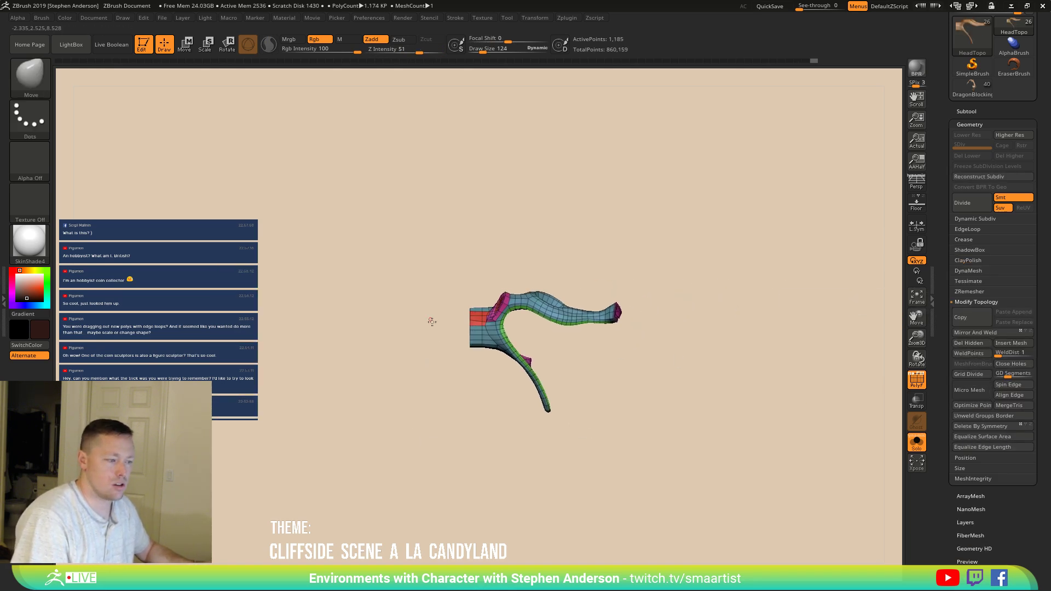
Step: Examine the neck opening, the bridged red strips and both cavity rims from the side, back and top
{"action": "left_click_drag", "start_coordinate": [427, 317], "coordinate": [502, 326]}
{"action": "right_click_drag", "start_coordinate": [502, 326], "coordinate": [436, 412], "text": "ctrl"}
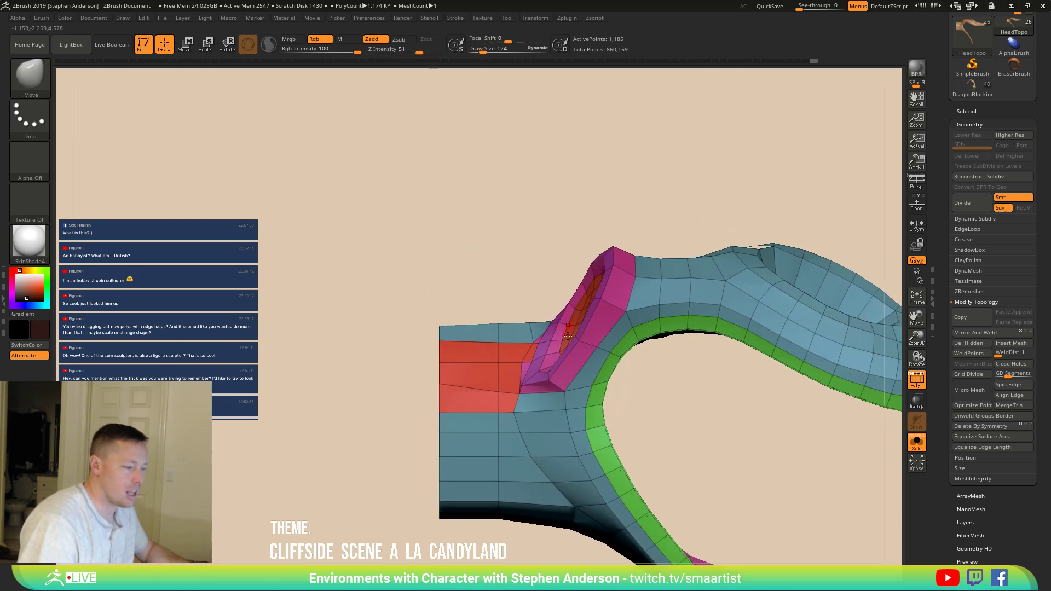
{"action": "mouse_move", "coordinate": [442, 386]}
{"action": "right_mouse_down"}
{"action": "mouse_move", "coordinate": [497, 419]}
{"action": "mouse_move", "coordinate": [445, 386]}
{"action": "right_mouse_up"}
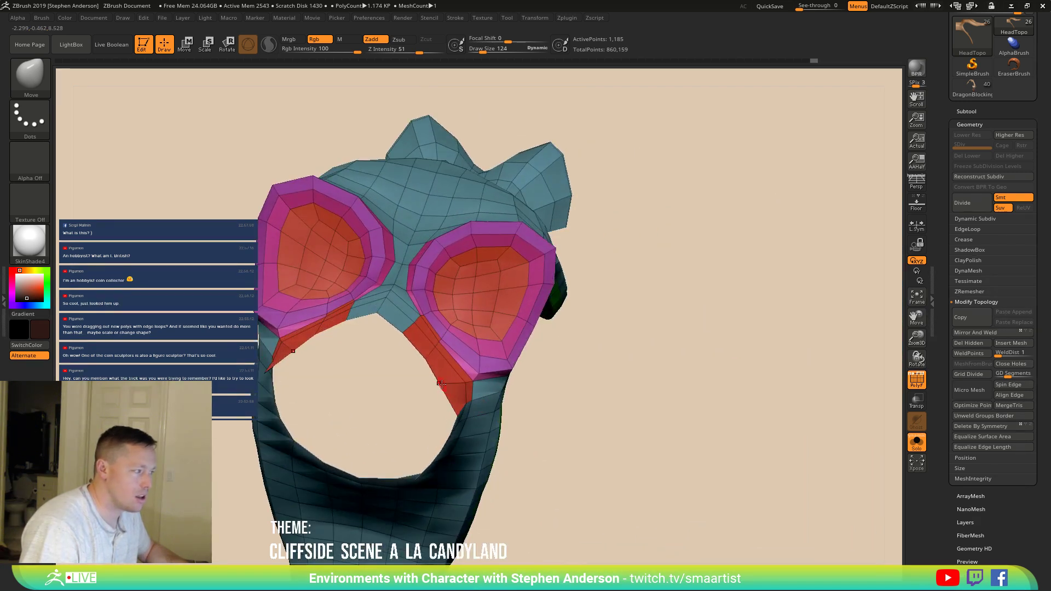
{"action": "right_click_drag", "start_coordinate": [471, 409], "coordinate": [398, 346]}
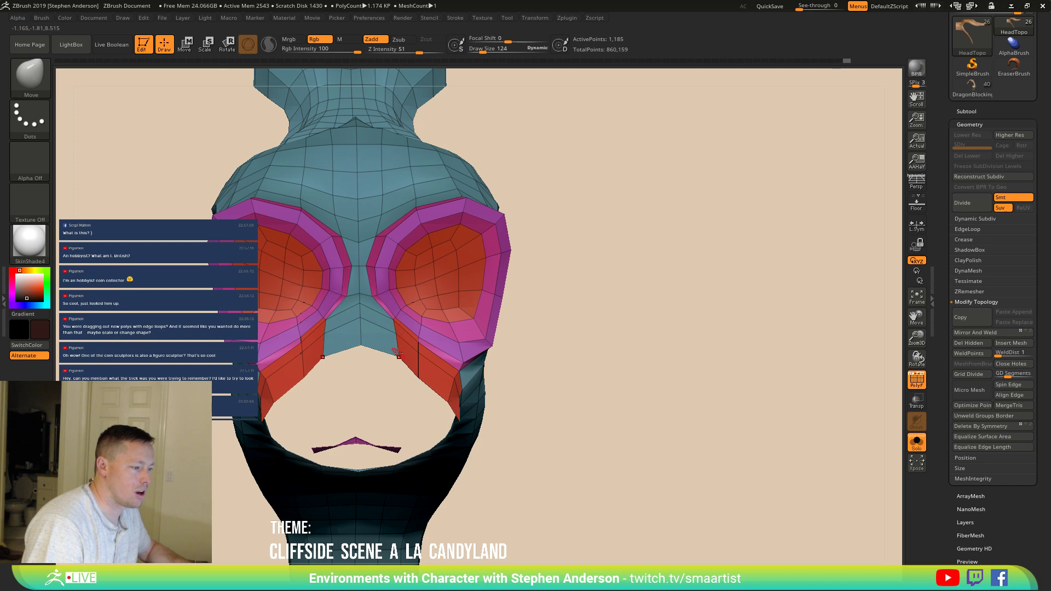
{"action": "mouse_move", "coordinate": [410, 352]}
{"action": "right_mouse_down"}
{"action": "mouse_move", "coordinate": [419, 312]}
{"action": "mouse_move", "coordinate": [312, 394]}
{"action": "mouse_move", "coordinate": [404, 296]}
{"action": "mouse_move", "coordinate": [429, 300]}
{"action": "mouse_move", "coordinate": [461, 360]}
{"action": "mouse_move", "coordinate": [510, 382]}
{"action": "mouse_move", "coordinate": [548, 388]}
{"action": "mouse_move", "coordinate": [545, 378]}
{"action": "mouse_move", "coordinate": [529, 440]}
{"action": "mouse_move", "coordinate": [486, 337]}
{"action": "right_mouse_up"}
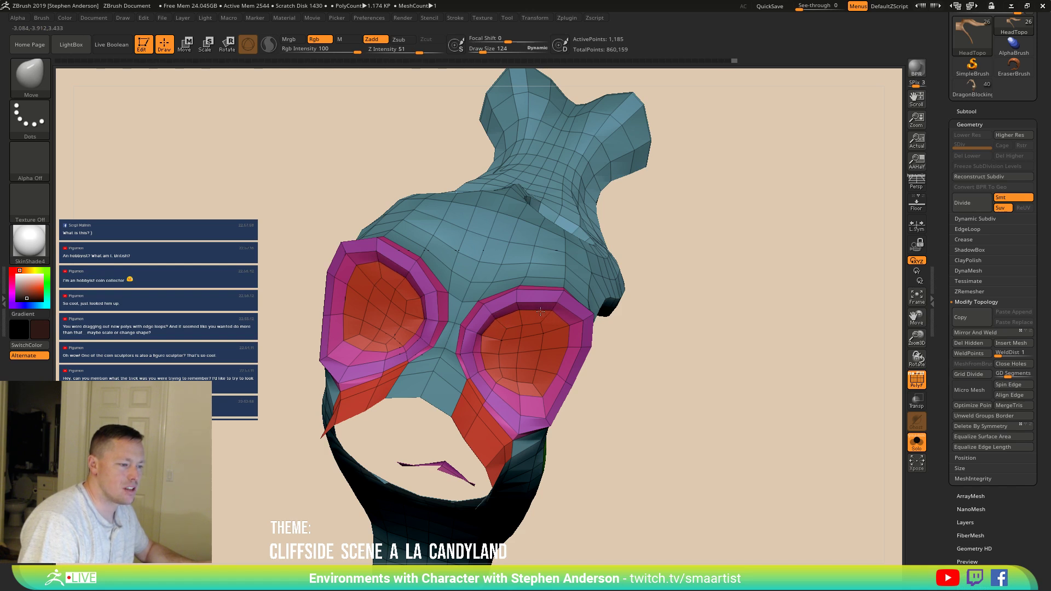
{"action": "right_click_drag", "start_coordinate": [527, 331], "coordinate": [477, 367]}
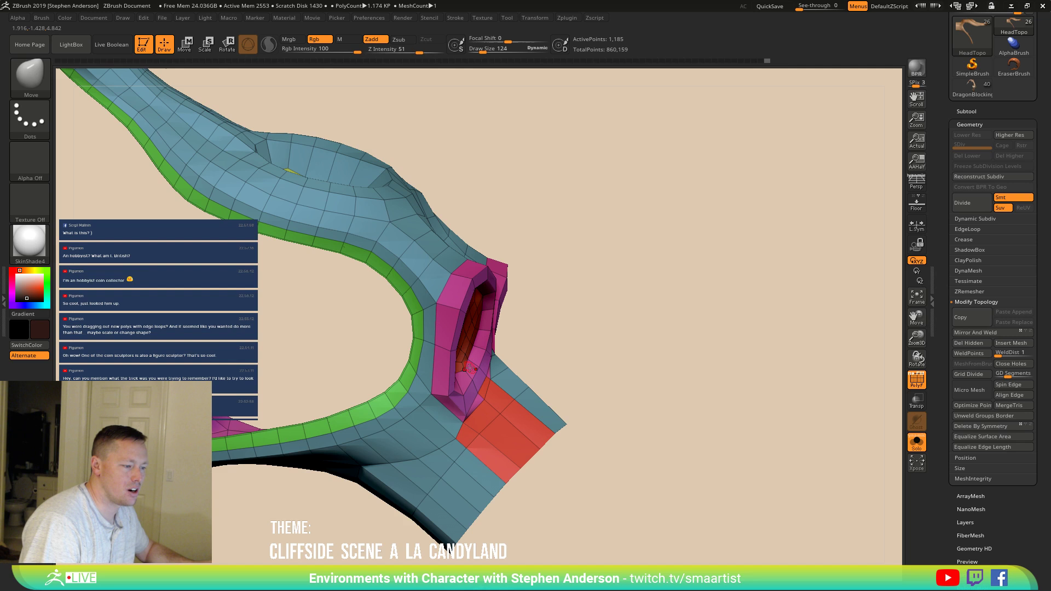
{"action": "right_click_drag", "start_coordinate": [466, 367], "coordinate": [438, 410]}
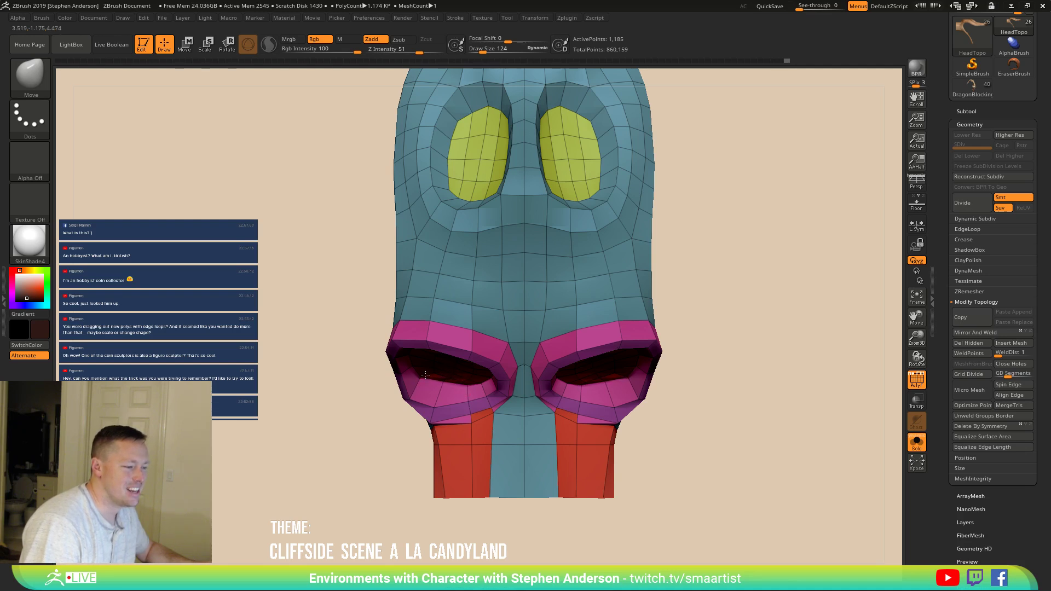
{"action": "mouse_move", "coordinate": [684, 285]}
{"action": "right_mouse_down"}
{"action": "mouse_move", "coordinate": [638, 268]}
{"action": "mouse_move", "coordinate": [676, 296]}
{"action": "right_mouse_up"}
Step: Nudge the lower outer points of the cavity rims where they meet the neck using the Move brush
{"action": "left_click_drag", "start_coordinate": [614, 408], "coordinate": [615, 418]}
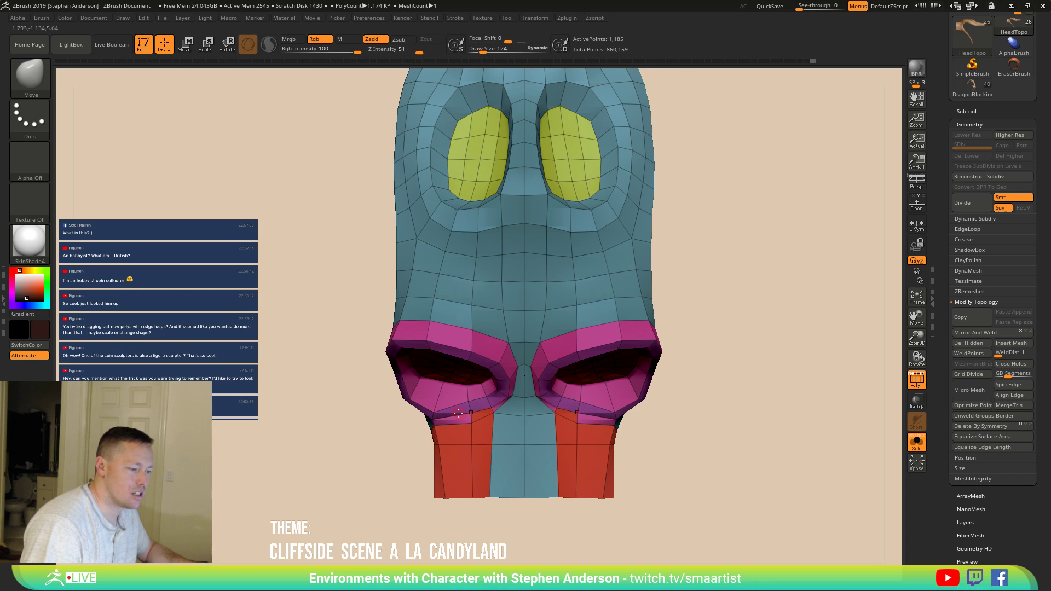
{"action": "mouse_move", "coordinate": [431, 408]}
{"action": "left_mouse_down"}
{"action": "mouse_move", "coordinate": [446, 410]}
{"action": "mouse_move", "coordinate": [422, 396]}
{"action": "mouse_move", "coordinate": [437, 409]}
{"action": "left_mouse_up"}
{"action": "mouse_move", "coordinate": [577, 426]}
{"action": "right_mouse_down"}
{"action": "mouse_move", "coordinate": [593, 395]}
{"action": "mouse_move", "coordinate": [561, 418]}
{"action": "mouse_move", "coordinate": [569, 406]}
{"action": "right_mouse_up"}
{"action": "key", "text": "shift"}
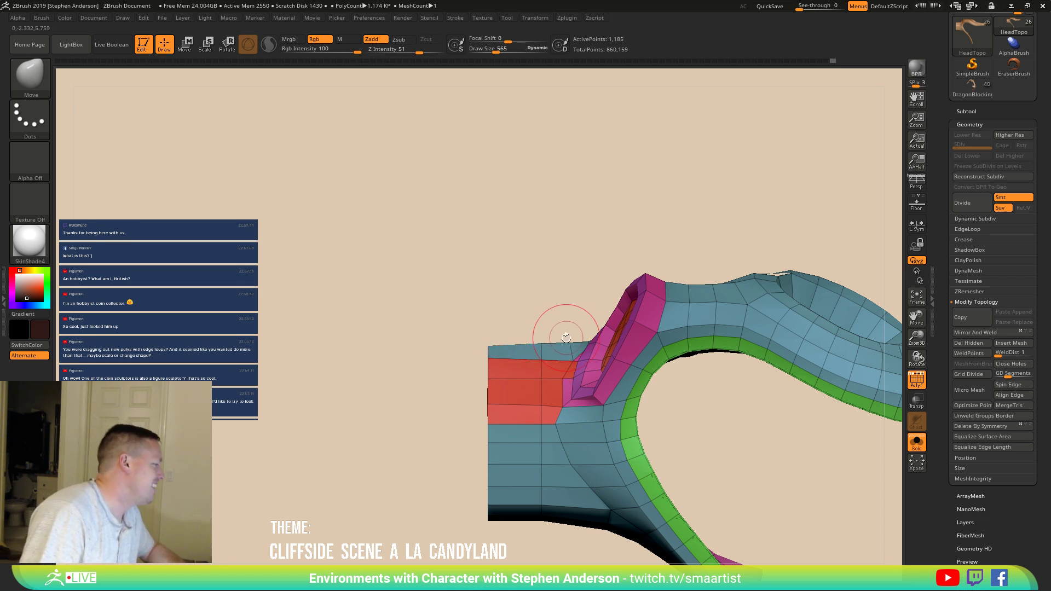
Step: Give the last ring of polygons at the open neck end its own polygroup and leave only that ring unmasked
{"action": "right_click_drag", "start_coordinate": [664, 363], "coordinate": [596, 361], "text": "alt"}
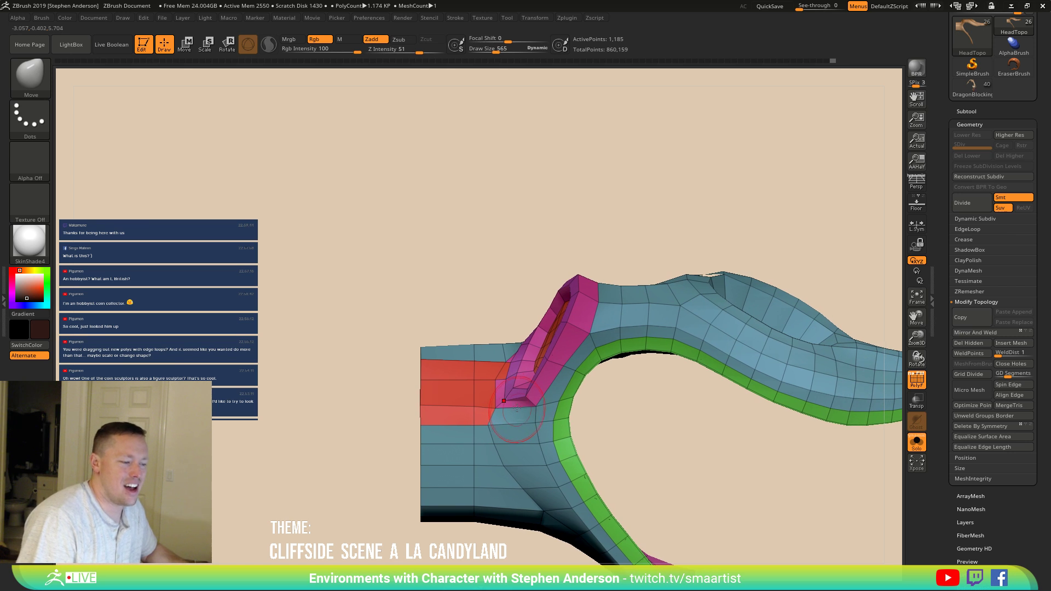
{"action": "key", "text": "shift+f"}
{"action": "mouse_move", "coordinate": [535, 422]}
{"action": "right_mouse_down"}
{"action": "mouse_move", "coordinate": [588, 345]}
{"action": "mouse_move", "coordinate": [577, 347]}
{"action": "mouse_move", "coordinate": [571, 403]}
{"action": "right_mouse_up"}
{"action": "key", "text": "shift+f"}
{"action": "right_click_drag", "start_coordinate": [505, 345], "coordinate": [352, 235]}
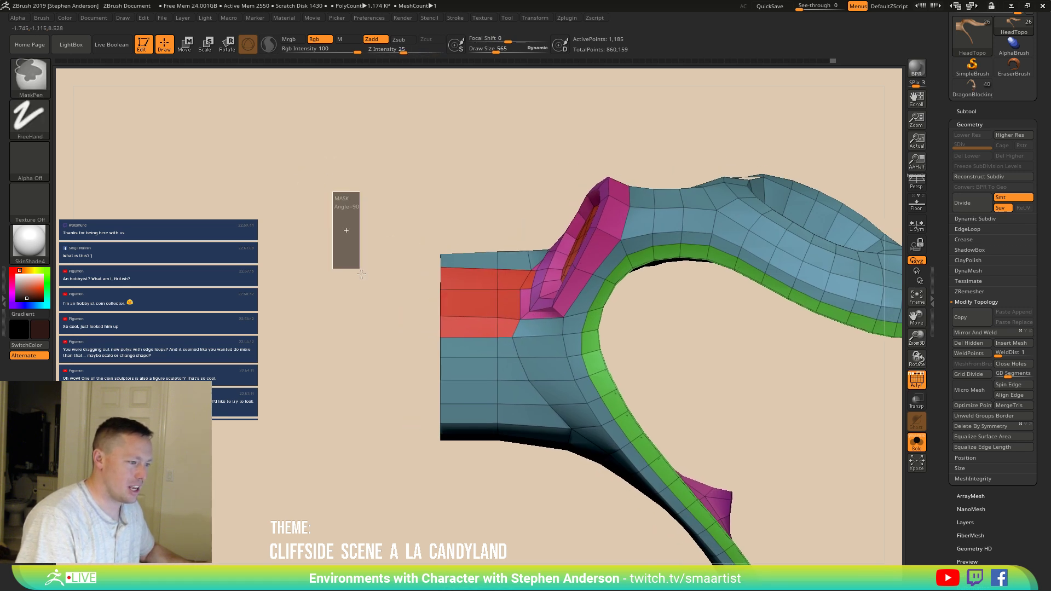
{"action": "left_click_drag", "start_coordinate": [365, 207], "coordinate": [504, 513], "text": "ctrl"}
{"action": "key", "text": "ctrl+w"}
{"action": "key", "text": "w"}
{"action": "left_click", "coordinate": [444, 358], "text": "ctrl"}
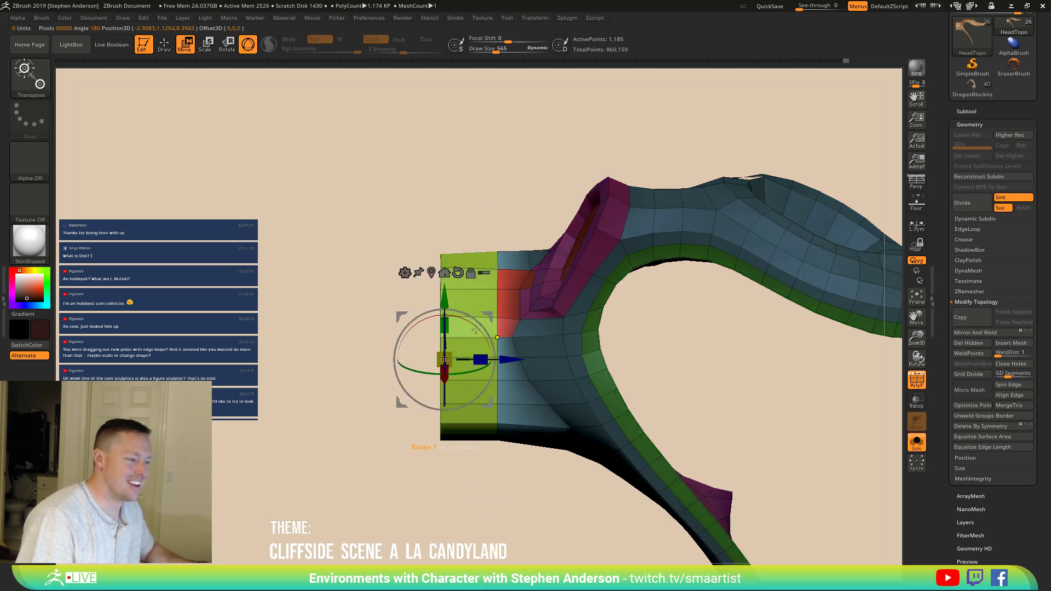
Step: Reset the gizmo's orientation and extrude the open neck end backward into a long straight body tube
{"action": "left_click", "coordinate": [458, 273]}
{"action": "right_click_drag", "start_coordinate": [541, 404], "coordinate": [543, 314], "text": "ctrl"}
{"action": "left_click_drag", "start_coordinate": [573, 335], "coordinate": [235, 335], "text": "ctrl"}
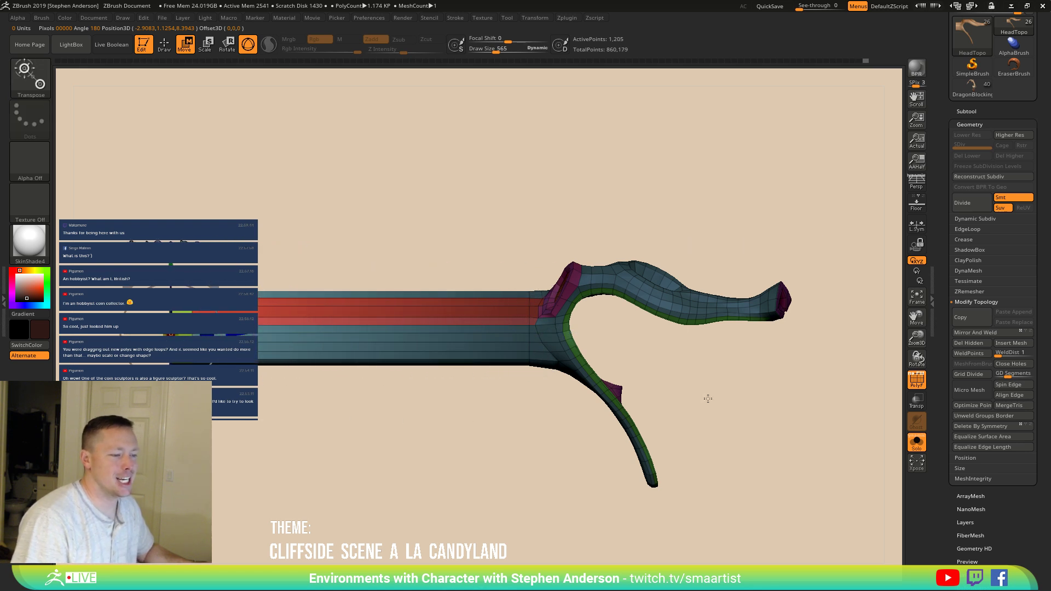
Step: Show the full dragon beside the head topology and stretch the body tube further back along the reference body's length
{"action": "left_click", "coordinate": [917, 442]}
{"action": "right_click_drag", "start_coordinate": [665, 352], "coordinate": [773, 373], "text": "alt"}
{"action": "right_click_drag", "start_coordinate": [615, 389], "coordinate": [703, 383]}
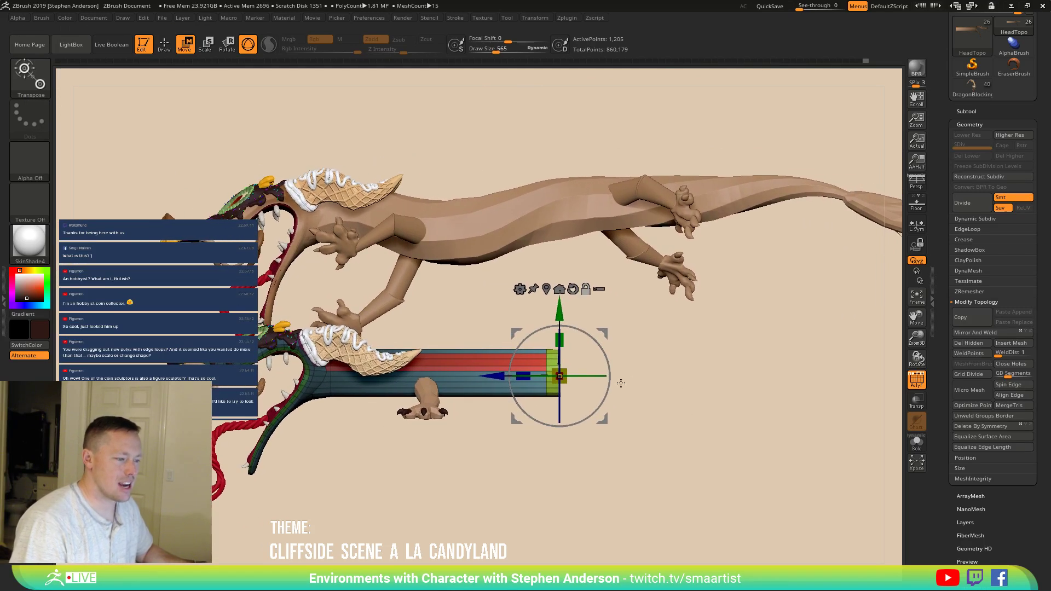
{"action": "right_click_drag", "start_coordinate": [476, 399], "coordinate": [396, 368], "text": "alt"}
{"action": "left_click_drag", "start_coordinate": [415, 375], "coordinate": [595, 364]}
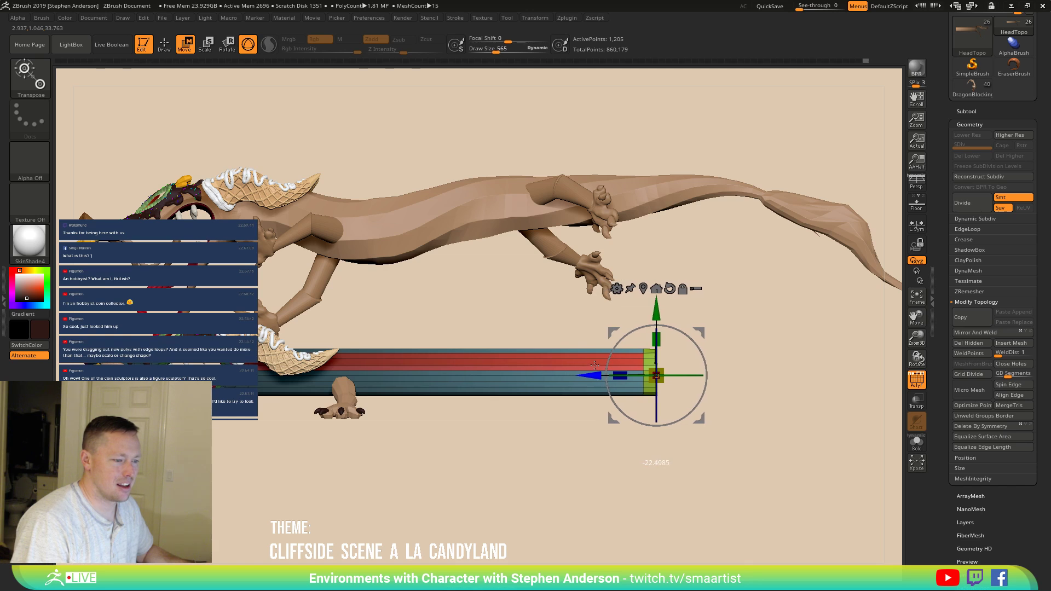
{"action": "mouse_move", "coordinate": [595, 365]}
{"action": "right_mouse_down"}
{"action": "mouse_move", "coordinate": [530, 399]}
{"action": "mouse_move", "coordinate": [516, 361]}
{"action": "mouse_move", "coordinate": [430, 305]}
{"action": "mouse_move", "coordinate": [602, 214]}
{"action": "mouse_move", "coordinate": [522, 289]}
{"action": "mouse_move", "coordinate": [508, 320]}
{"action": "mouse_move", "coordinate": [435, 357]}
{"action": "right_mouse_up"}
Step: Set the ZModeler edge action to Insert and add a single edge loop around the body tube above the loose foot
{"action": "key", "text": "b"}
{"action": "key", "text": "m"}
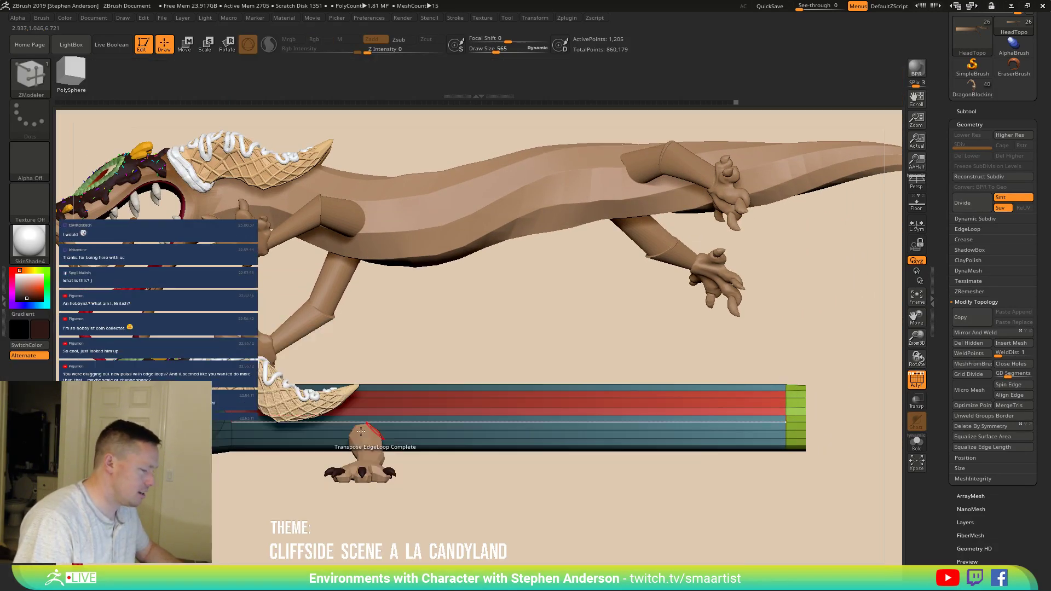
{"action": "right_click_drag", "start_coordinate": [319, 425], "coordinate": [372, 432], "text": "ctrl"}
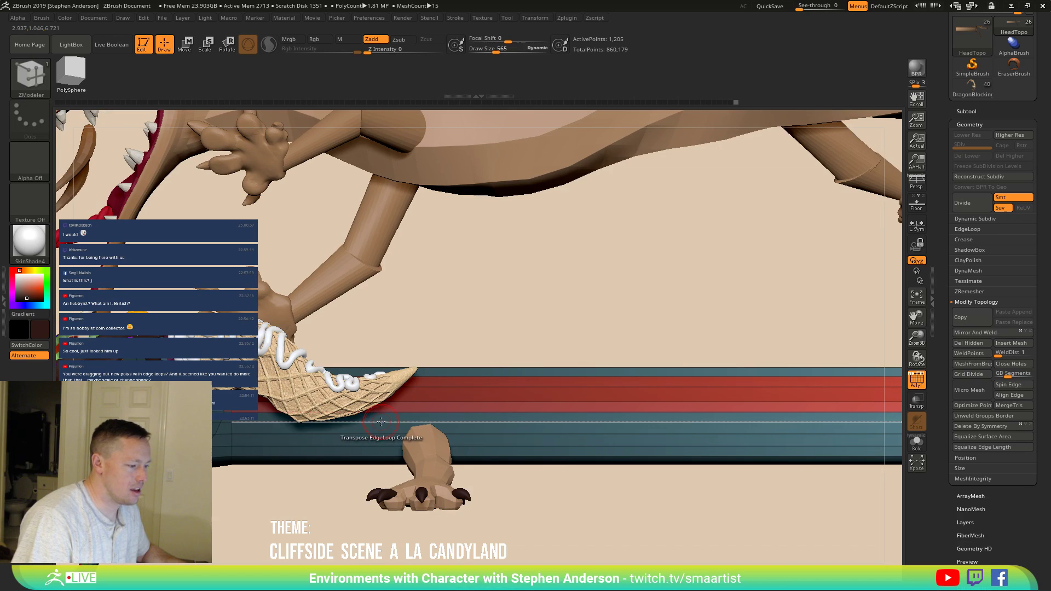
{"action": "key", "text": "space"}
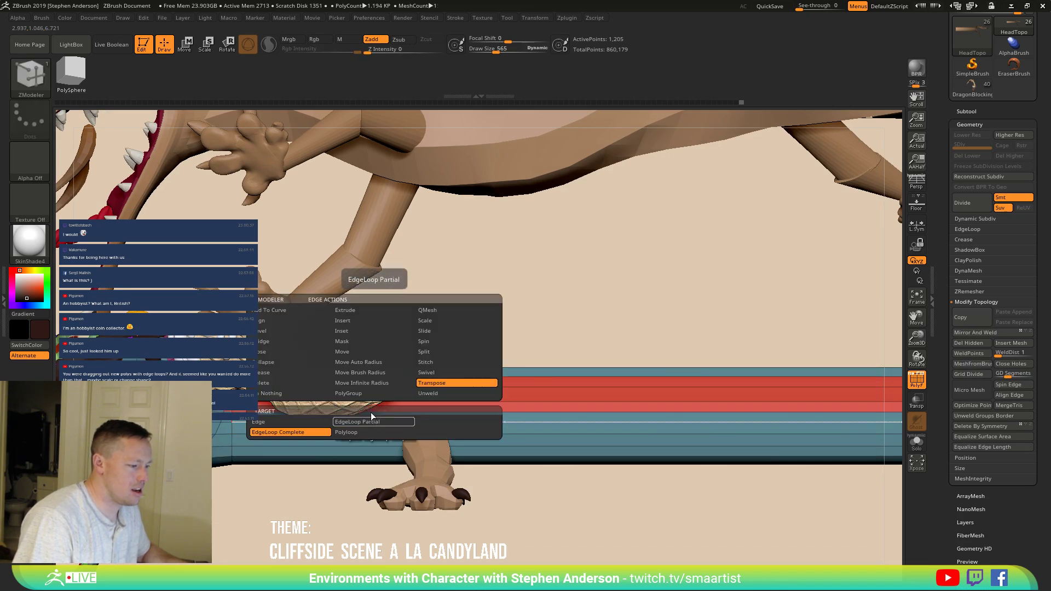
{"action": "left_click", "coordinate": [343, 320]}
{"action": "left_click", "coordinate": [373, 422]}
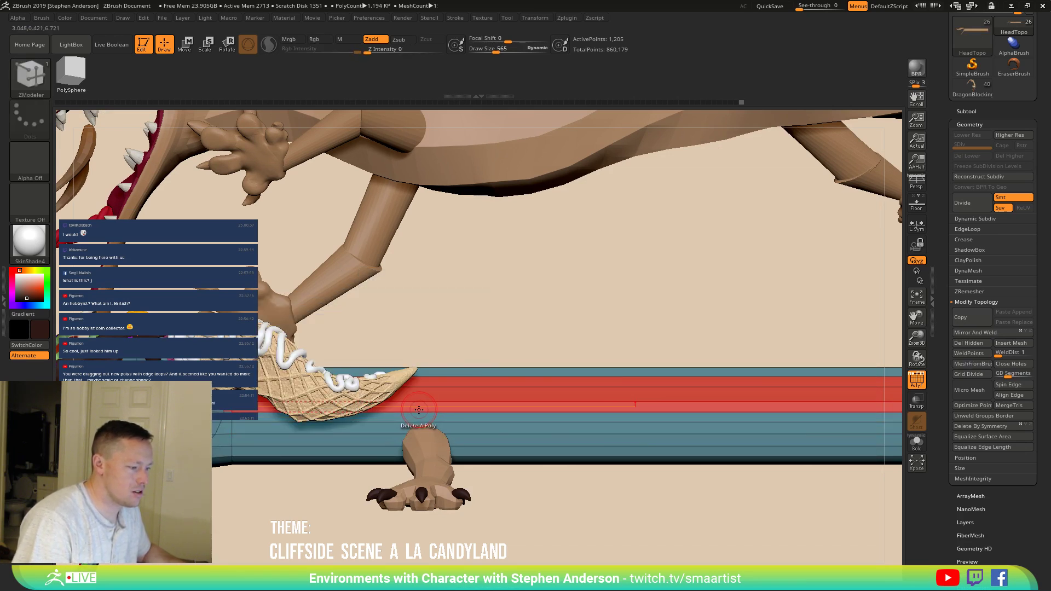
{"action": "left_click", "coordinate": [420, 410]}
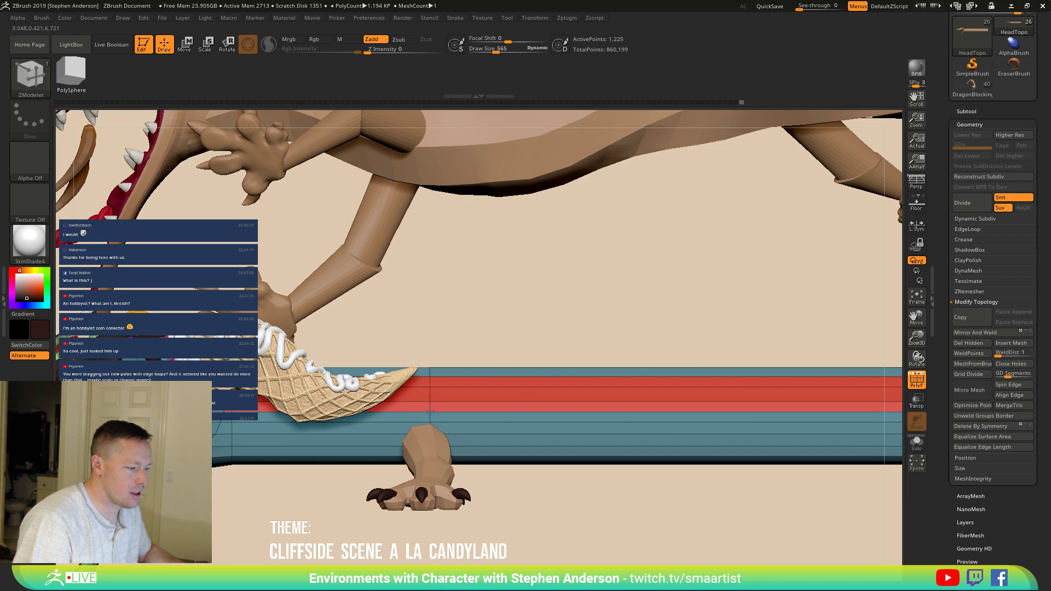
{"action": "left_click", "coordinate": [396, 412]}
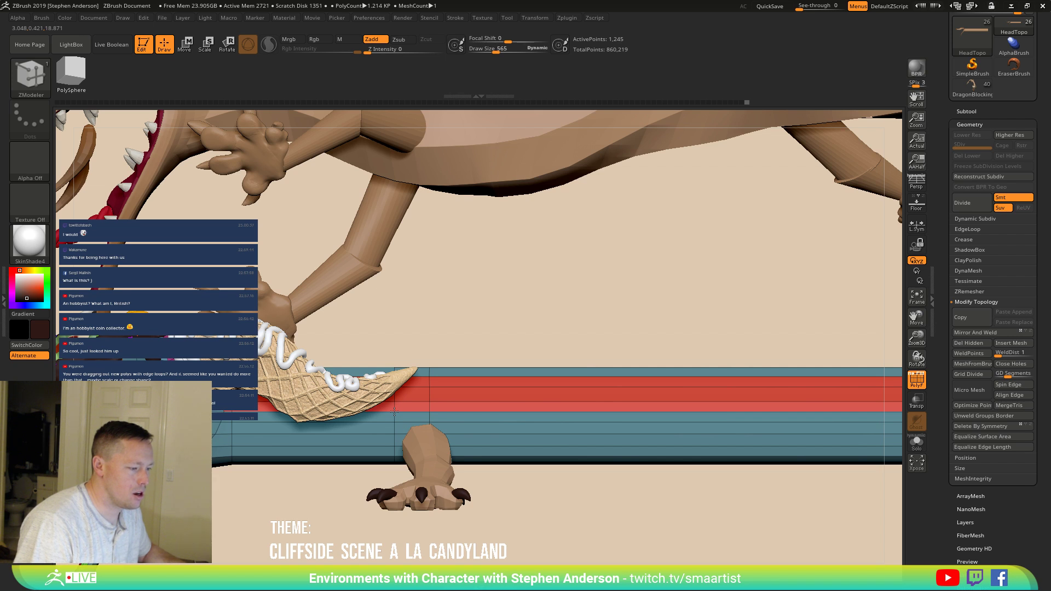
{"action": "key", "text": "ctrl+z"}
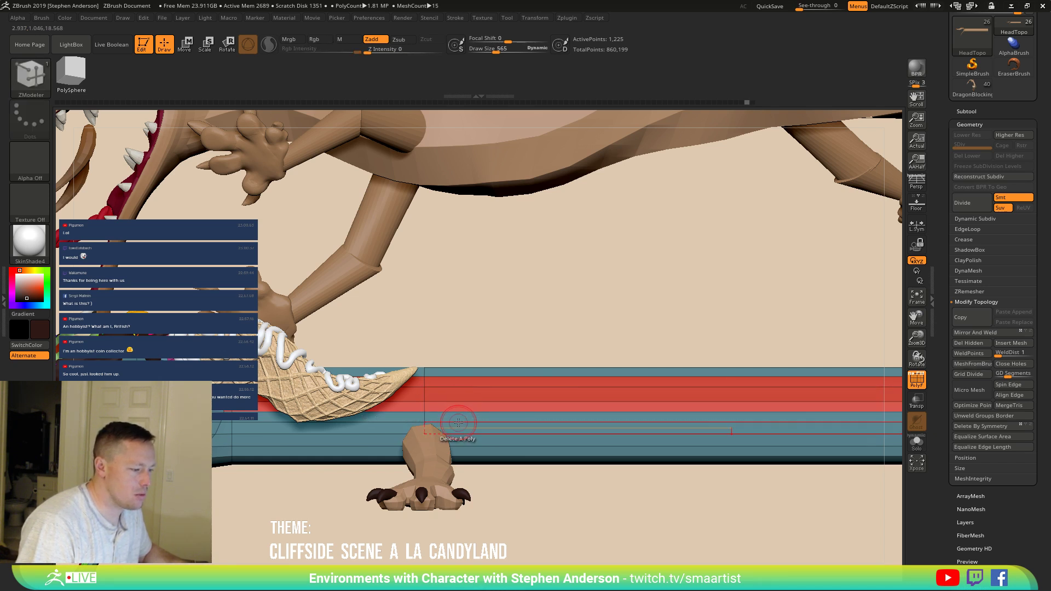
Step: Set the ZModeler polygon action to Do Nothing and insert four more edge loops around the front of the body tube
{"action": "key", "text": "space"}
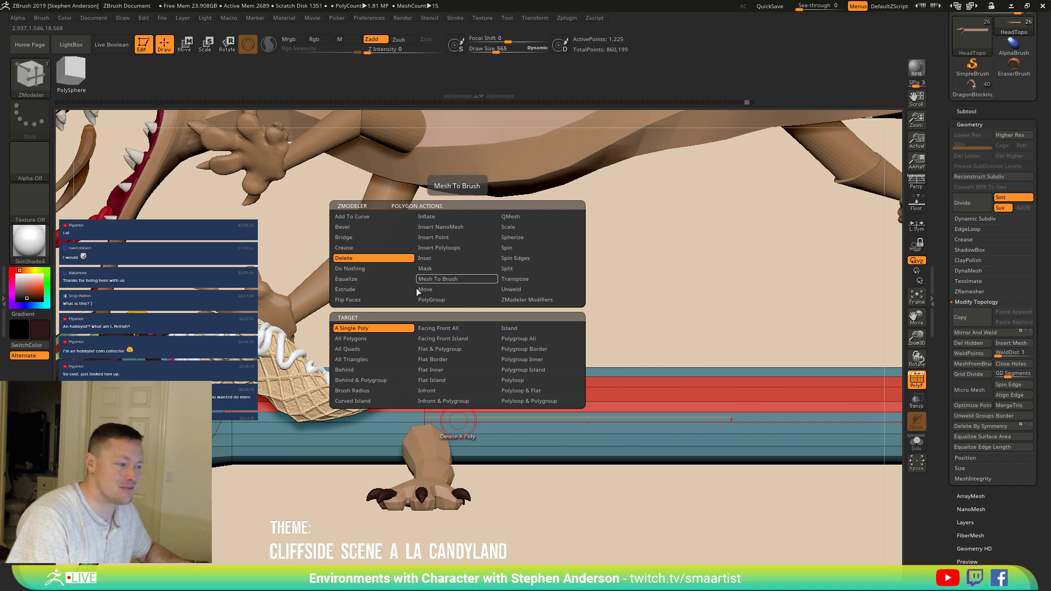
{"action": "left_click", "coordinate": [353, 267]}
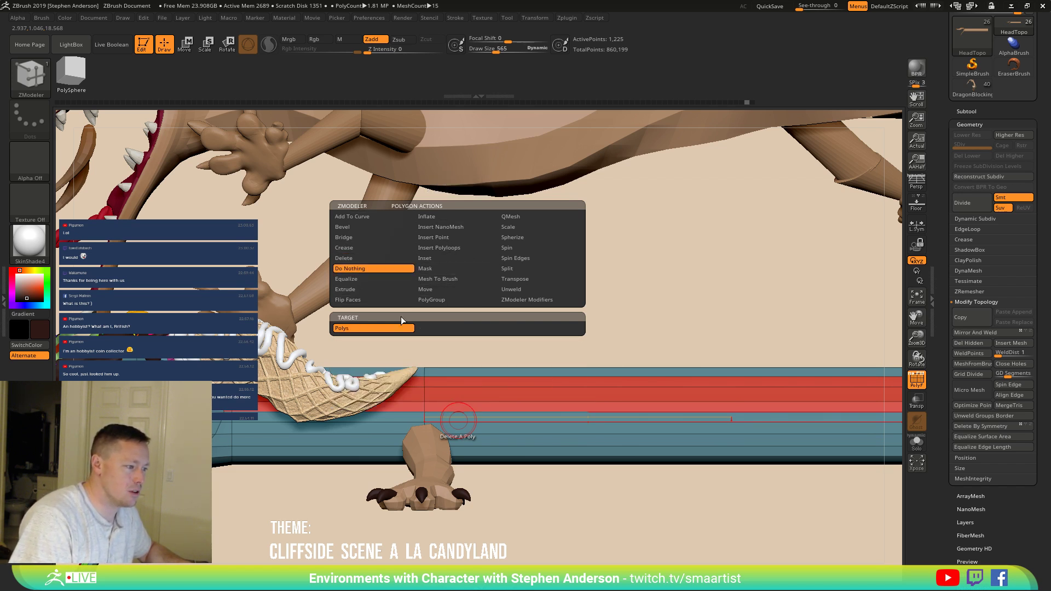
{"action": "left_click", "coordinate": [439, 396]}
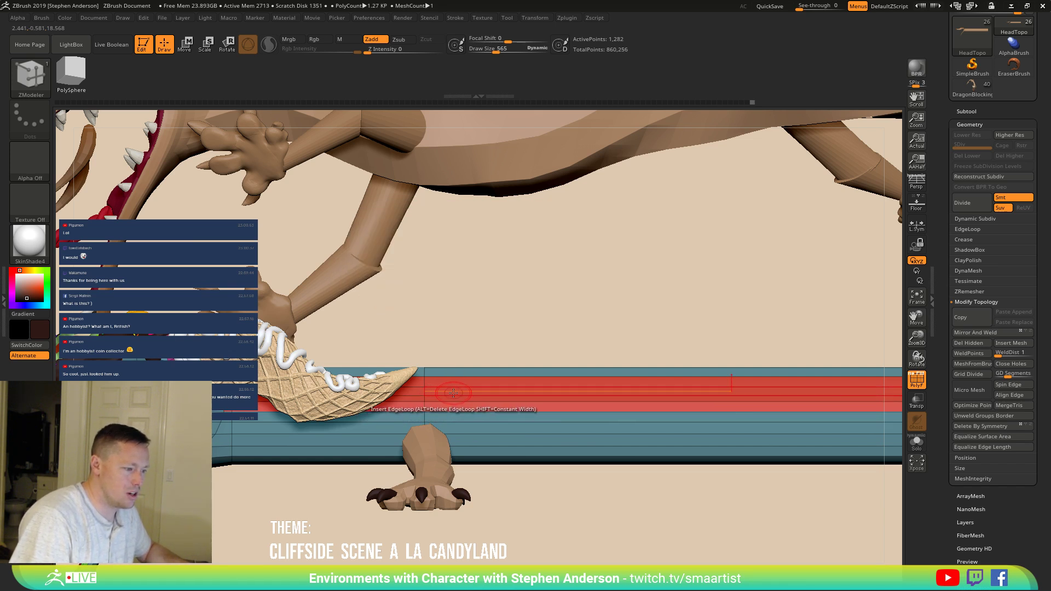
{"action": "key", "text": "ctrl"}
{"action": "key", "text": "ctrl+z"}
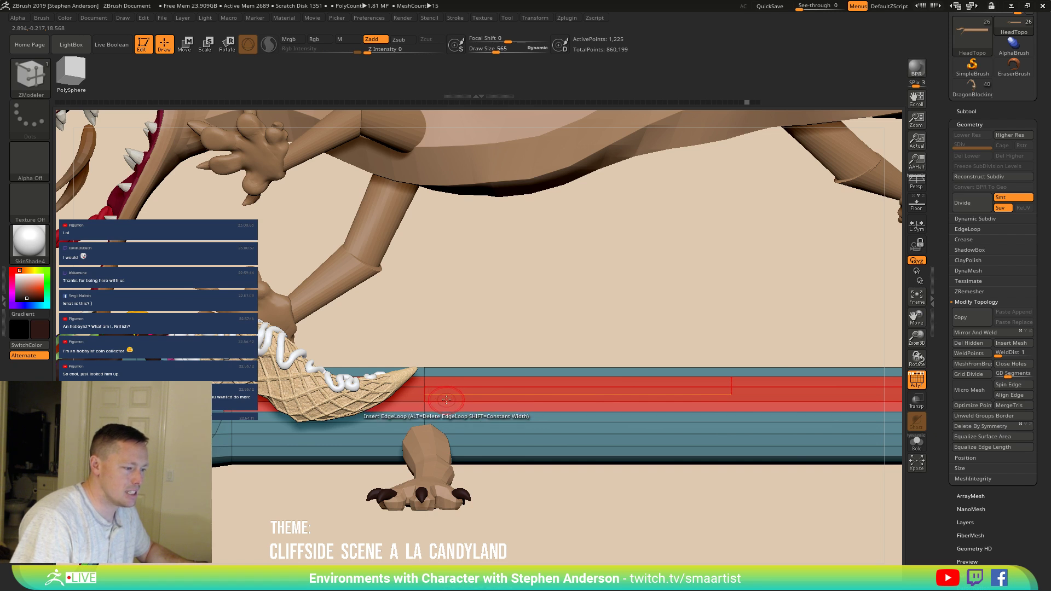
{"action": "left_click", "coordinate": [453, 401]}
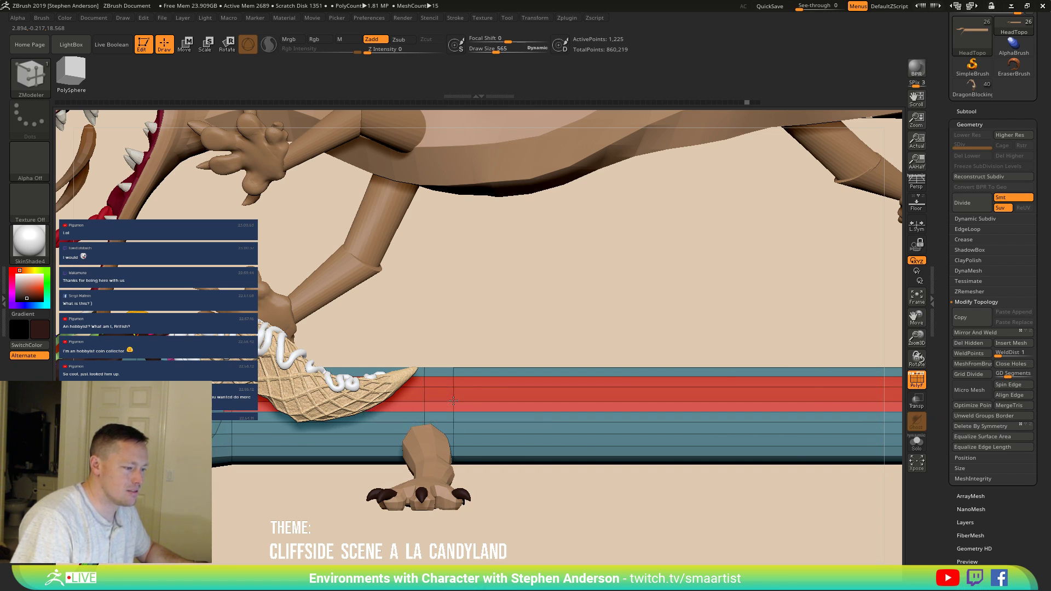
{"action": "left_click", "coordinate": [403, 401]}
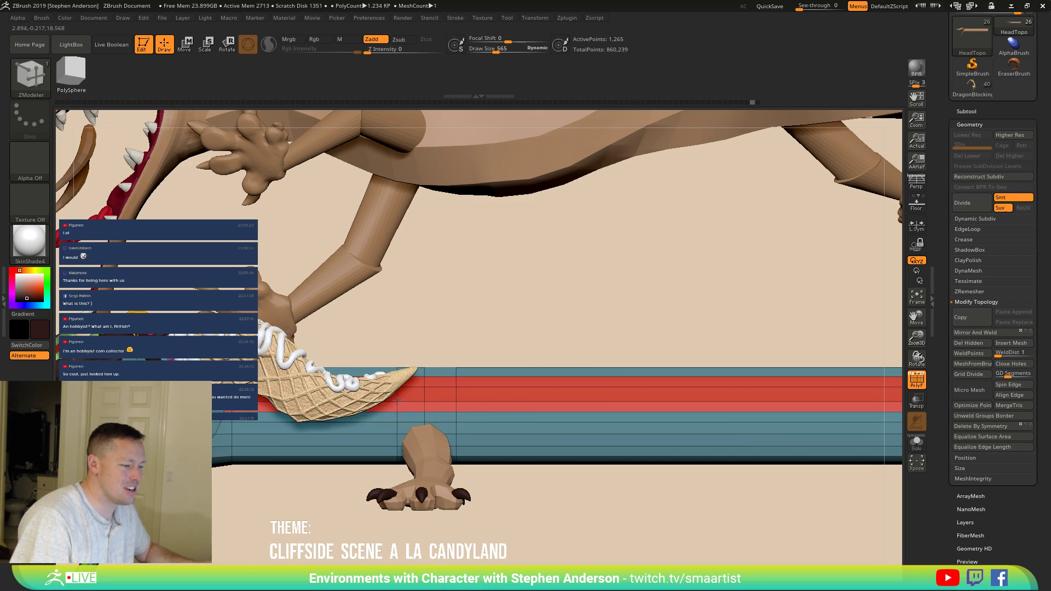
{"action": "left_click", "coordinate": [306, 434]}
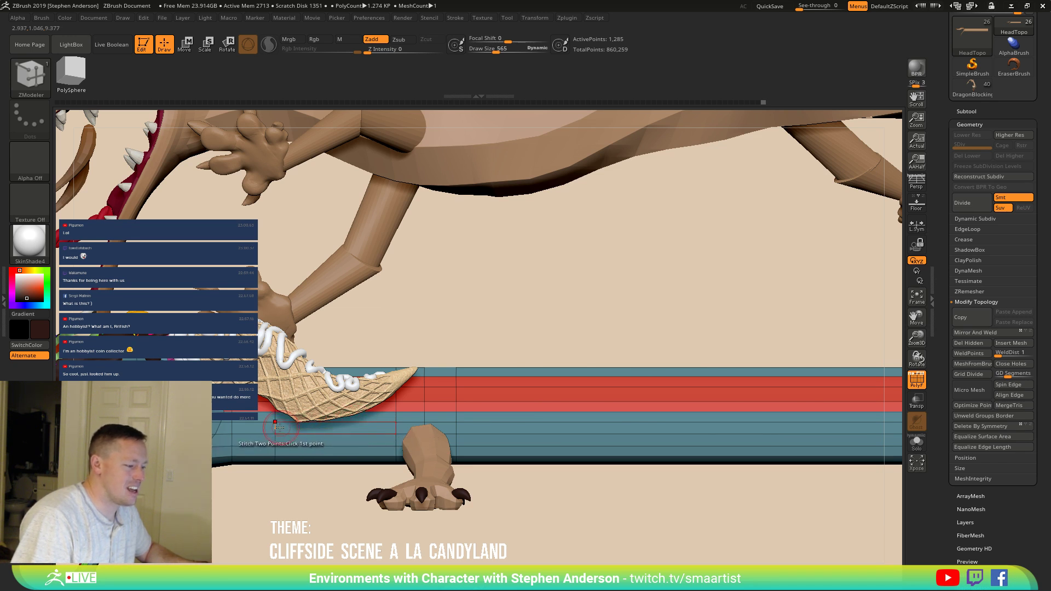
{"action": "left_click", "coordinate": [348, 423]}
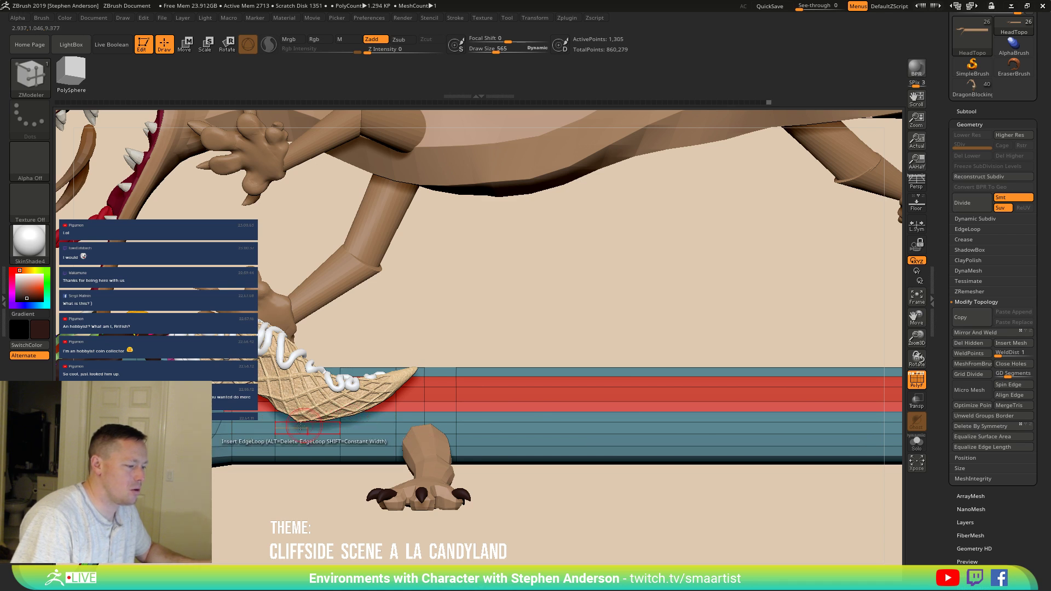
Step: Set the ZModeler edge action to Scale on the EdgeLoop Partial target and check the body tube from below
{"action": "key", "text": "space"}
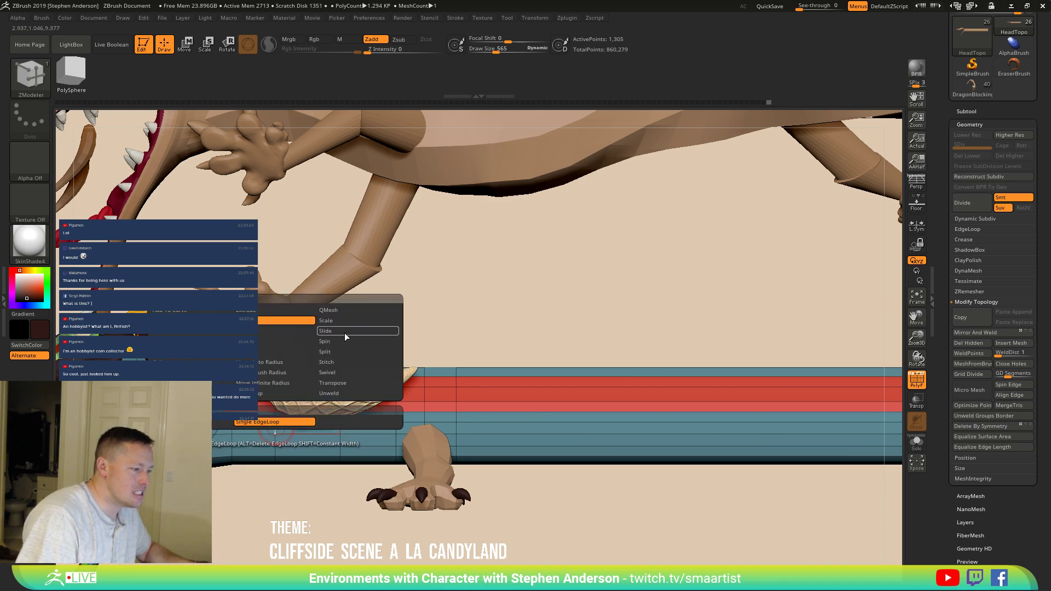
{"action": "left_click", "coordinate": [336, 321]}
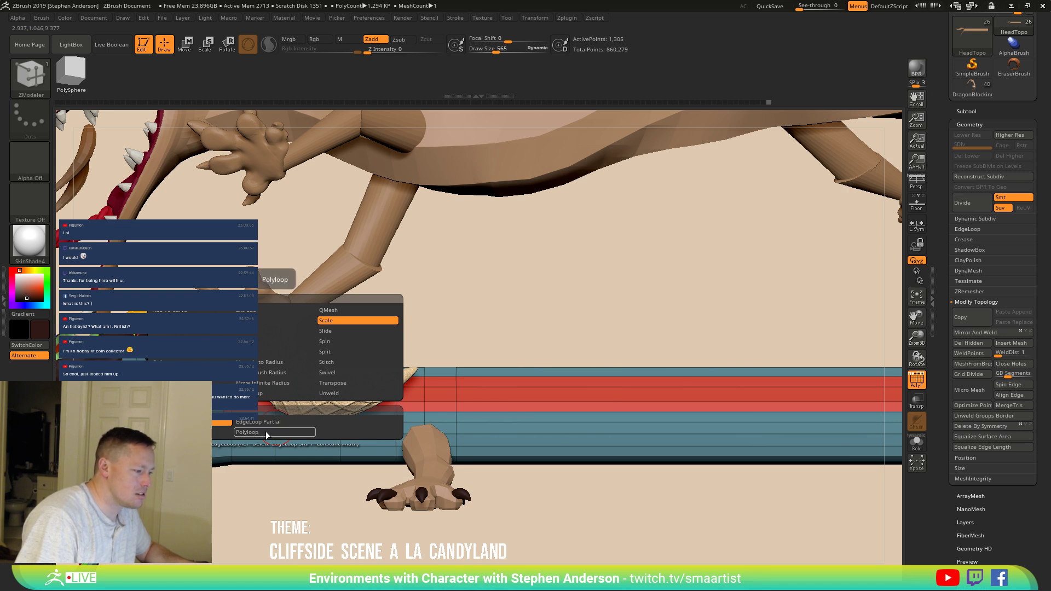
{"action": "left_click_drag", "start_coordinate": [234, 474], "coordinate": [298, 432]}
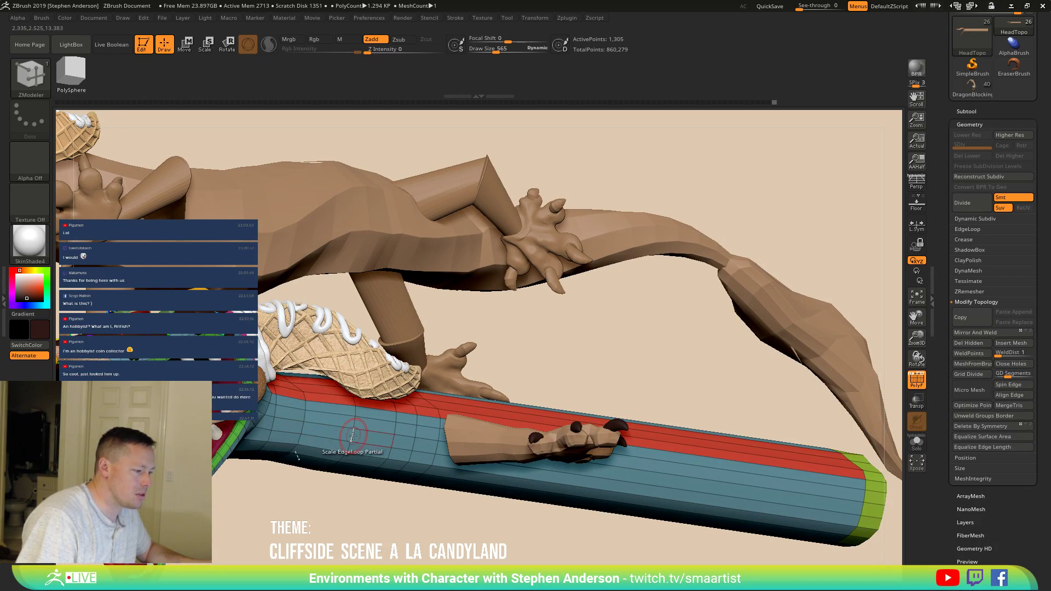
{"action": "right_click_drag", "start_coordinate": [372, 430], "coordinate": [326, 385]}
{"action": "key", "text": "shift+f"}
{"action": "mouse_move", "coordinate": [274, 419]}
{"action": "right_mouse_down"}
{"action": "mouse_move", "coordinate": [344, 428]}
{"action": "mouse_move", "coordinate": [338, 391]}
{"action": "mouse_move", "coordinate": [322, 399]}
{"action": "right_mouse_up"}
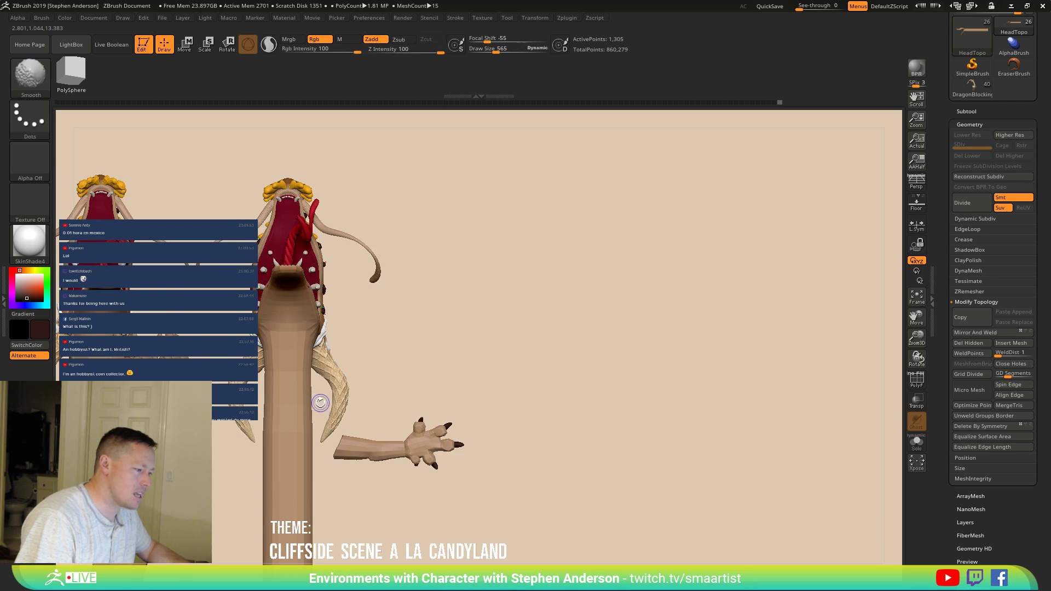
Step: Mask the head and front neck with a soft falloff, leaving the new edge loops of the body tube unmasked
{"action": "key", "text": "b"}
{"action": "key", "text": "m"}
{"action": "key", "text": "v"}
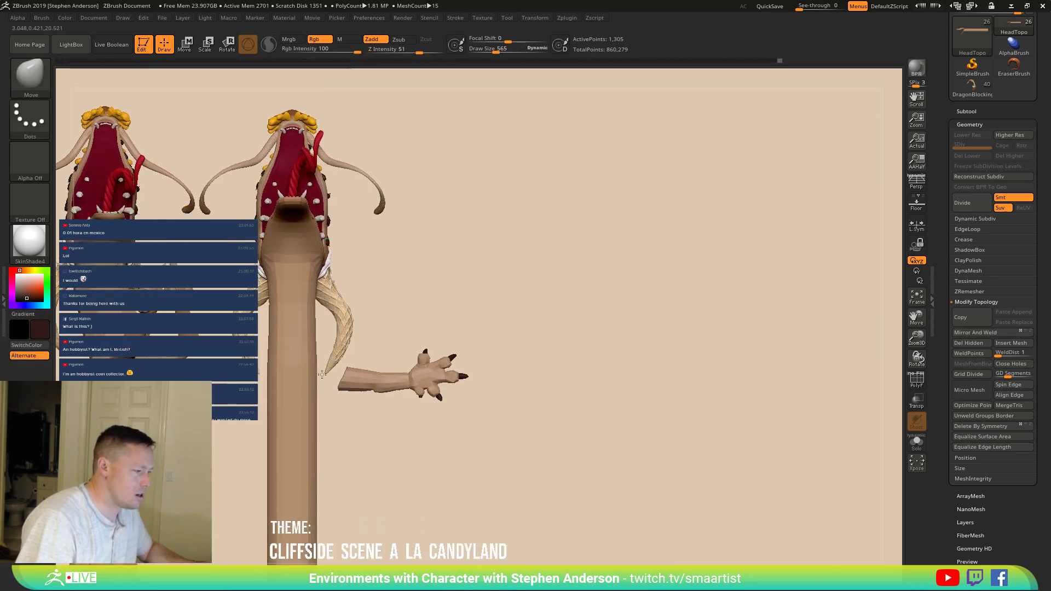
{"action": "key", "text": "shift+f"}
{"action": "right_click_drag", "start_coordinate": [302, 366], "coordinate": [308, 360], "text": "ctrl"}
{"action": "key", "text": "b"}
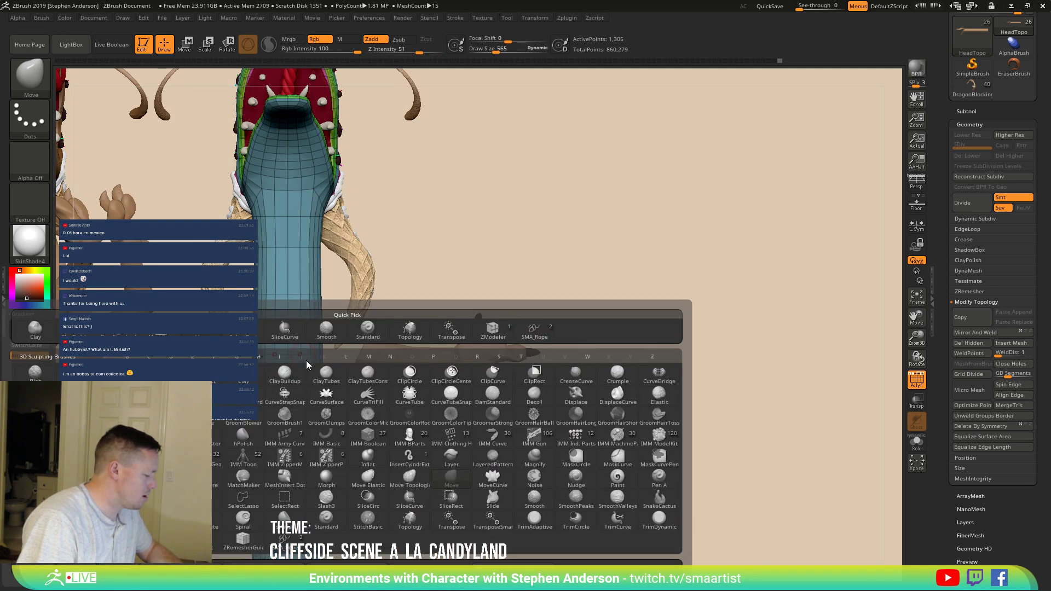
{"action": "key", "text": "m"}
{"action": "key", "text": "p"}
{"action": "mouse_move", "coordinate": [321, 357]}
{"action": "left_mouse_down", "text": "ctrl"}
{"action": "mouse_move", "coordinate": [268, 376]}
{"action": "mouse_move", "coordinate": [322, 370]}
{"action": "mouse_move", "coordinate": [215, 321]}
{"action": "mouse_move", "coordinate": [310, 334]}
{"action": "left_mouse_up", "text": "ctrl"}
{"action": "key", "text": "w"}
{"action": "left_click", "coordinate": [369, 420], "text": "ctrl"}
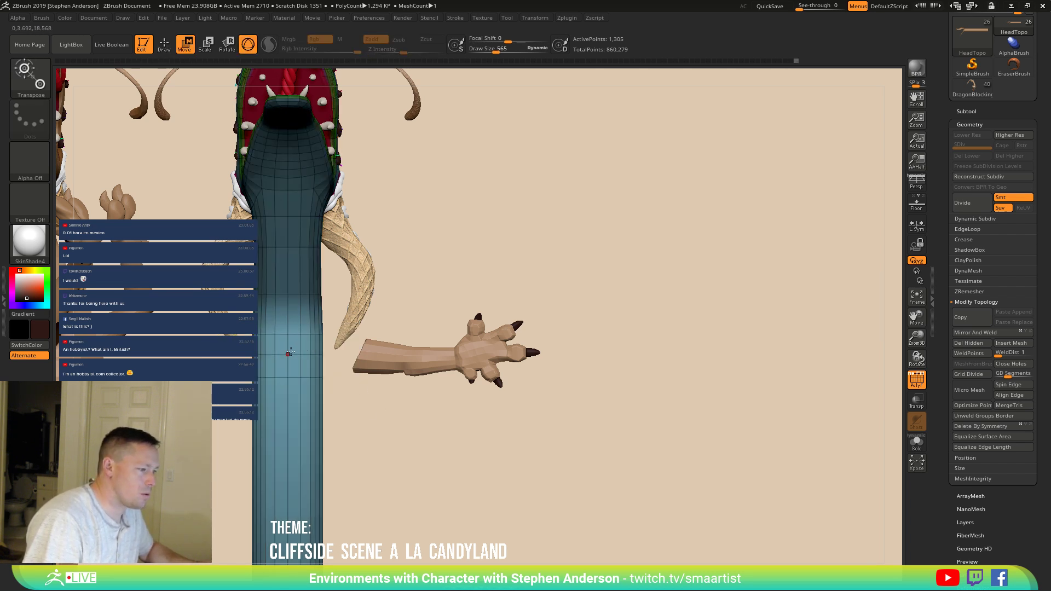
Step: Center the gizmo on the unmasked shoulder section of the body tube, then enlarge and reposition that section
{"action": "key", "text": "y"}
{"action": "left_click", "coordinate": [300, 268]}
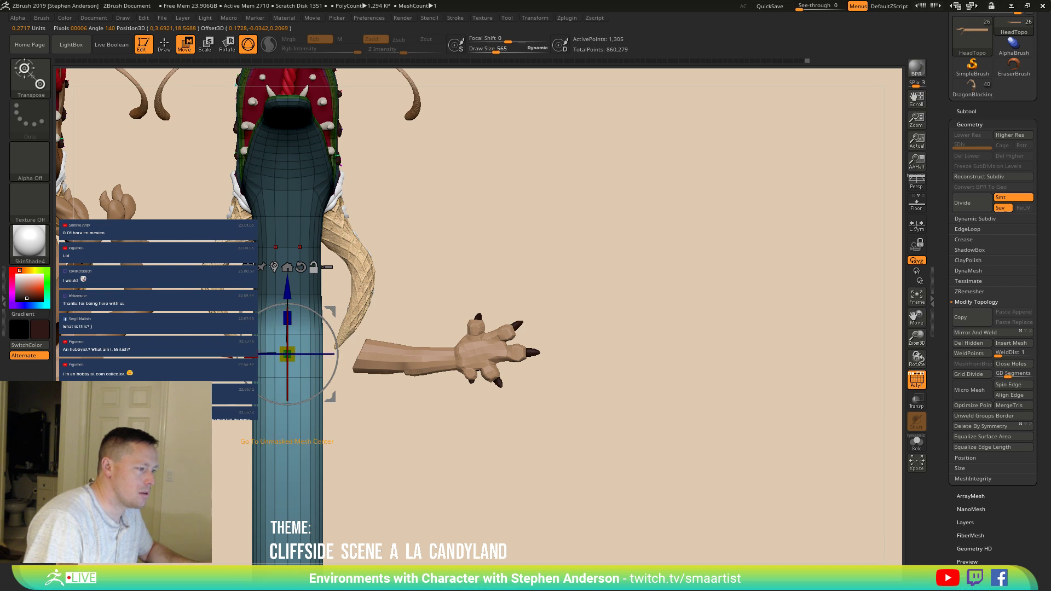
{"action": "left_click", "coordinate": [287, 267]}
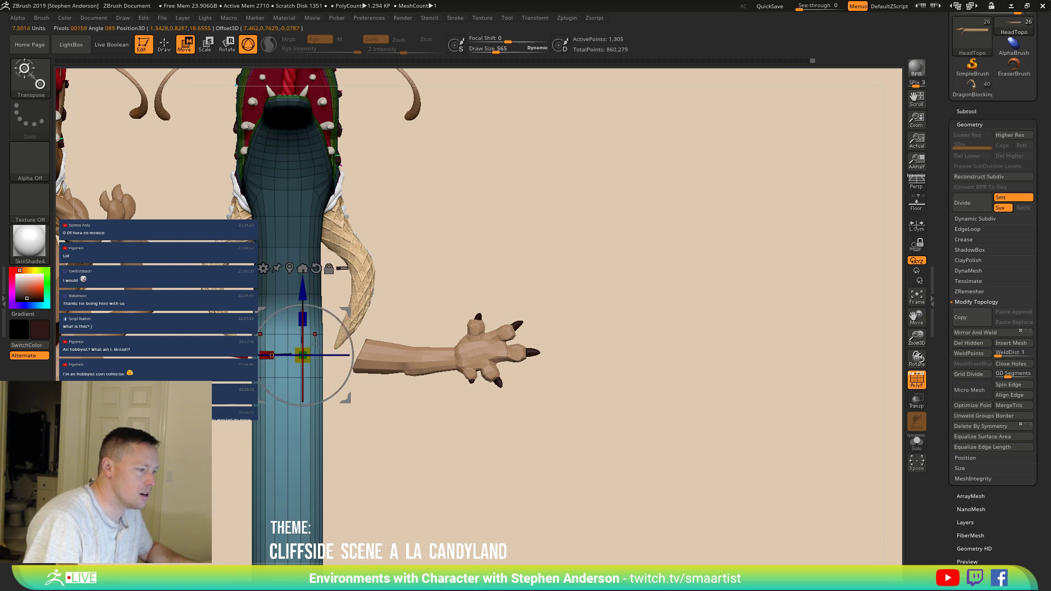
{"action": "left_click_drag", "start_coordinate": [407, 322], "coordinate": [312, 326]}
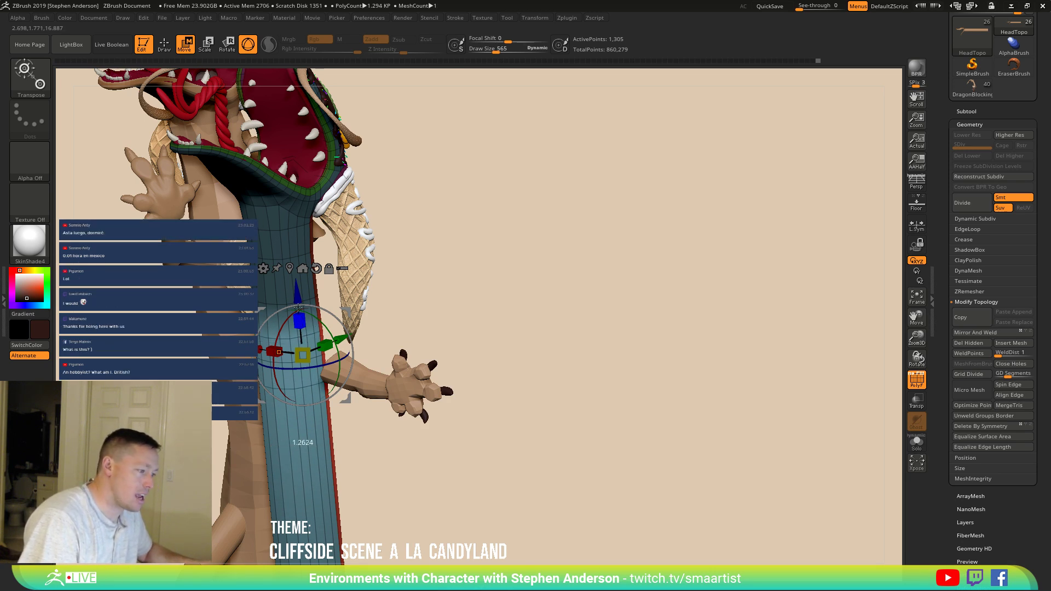
{"action": "left_click_drag", "start_coordinate": [295, 298], "coordinate": [299, 313]}
{"action": "left_click_drag", "start_coordinate": [416, 284], "coordinate": [513, 288]}
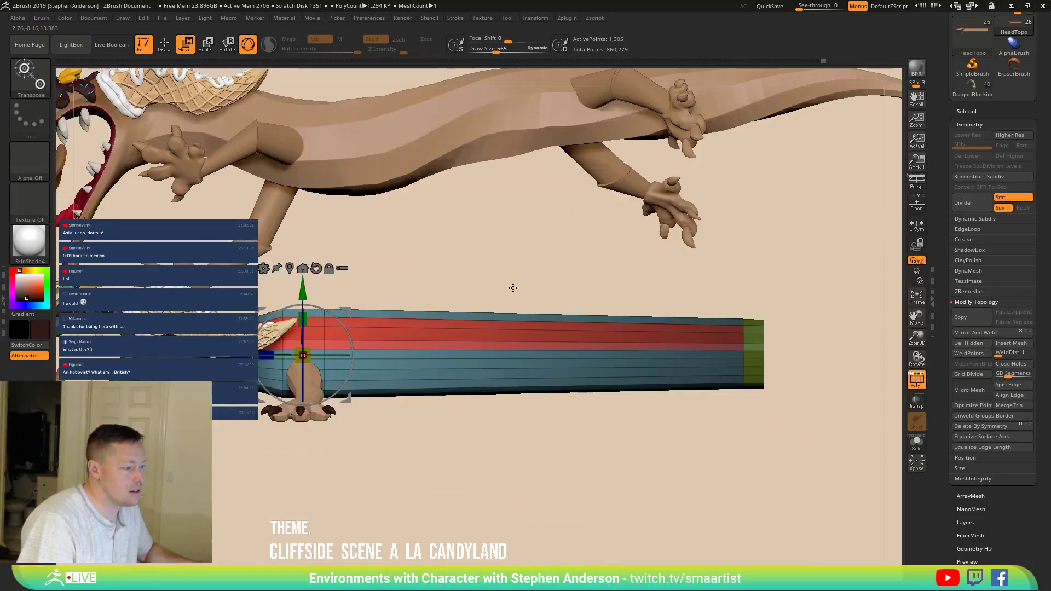
{"action": "left_click_drag", "start_coordinate": [303, 294], "coordinate": [306, 301]}
{"action": "mouse_move", "coordinate": [375, 315]}
{"action": "right_mouse_down", "text": "ctrl"}
{"action": "mouse_move", "coordinate": [376, 282]}
{"action": "mouse_move", "coordinate": [491, 293]}
{"action": "mouse_move", "coordinate": [469, 279]}
{"action": "right_mouse_up", "text": "ctrl"}
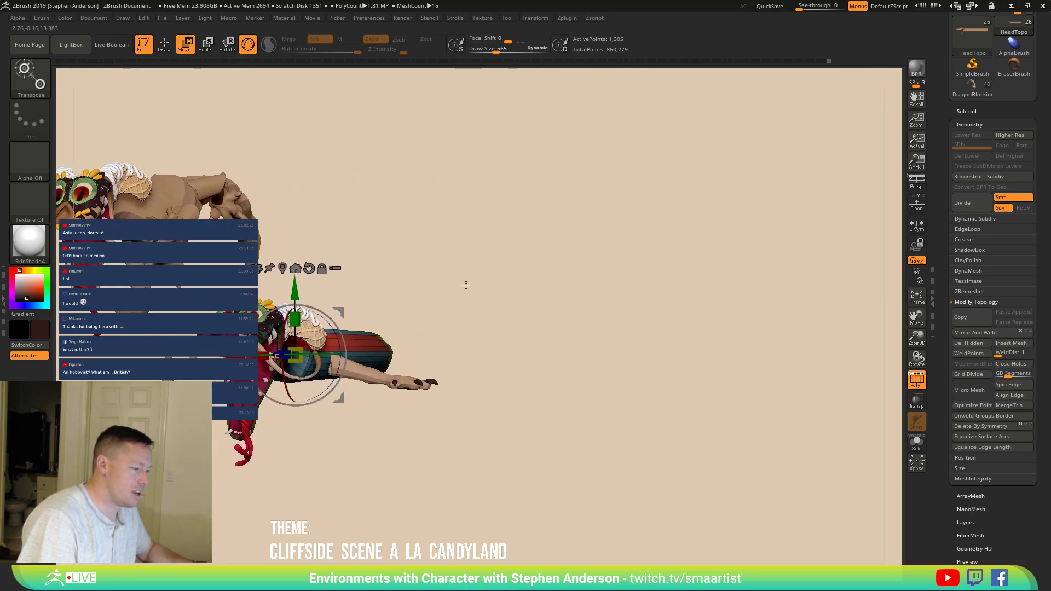
Step: Switch to the Move brush with a draw size of 1318 and push the widened shoulder side of the tube inward
{"action": "key", "text": "q"}
{"action": "mouse_move", "coordinate": [432, 317]}
{"action": "right_mouse_down"}
{"action": "mouse_move", "coordinate": [405, 268]}
{"action": "mouse_move", "coordinate": [314, 409]}
{"action": "mouse_move", "coordinate": [344, 329]}
{"action": "right_mouse_up"}
{"action": "key", "text": "b"}
{"action": "key", "text": "m"}
{"action": "key", "text": "v"}
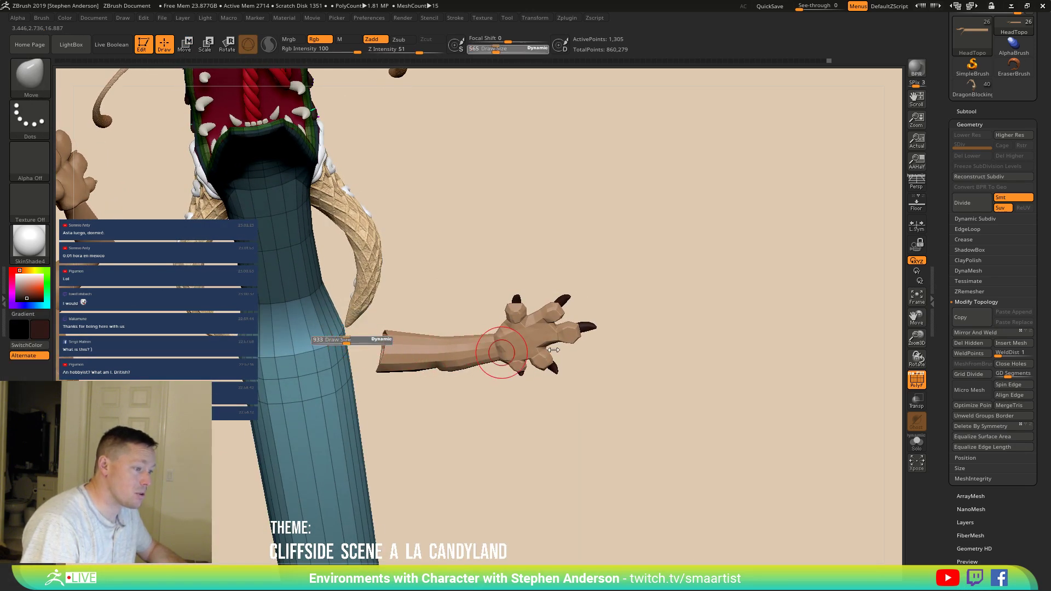
{"action": "left_click_drag", "start_coordinate": [528, 352], "coordinate": [656, 340]}
{"action": "left_click_drag", "start_coordinate": [347, 359], "coordinate": [338, 358]}
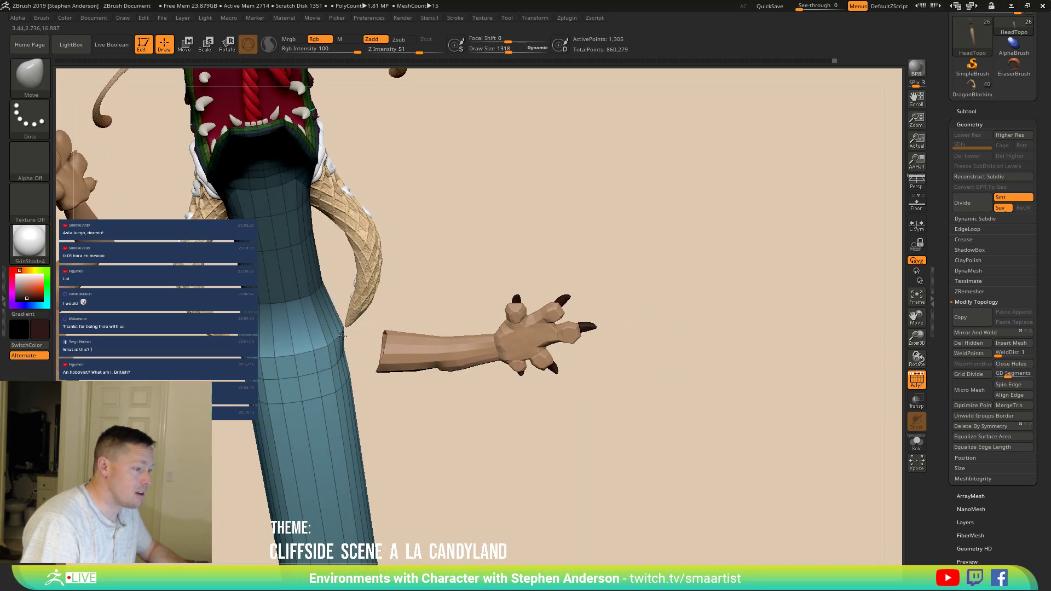
Step: Adjust the unmasked shoulder section of the body tube with the Transpose line in Move mode, then return to the Move brush
{"action": "right_click_drag", "start_coordinate": [327, 348], "coordinate": [350, 357]}
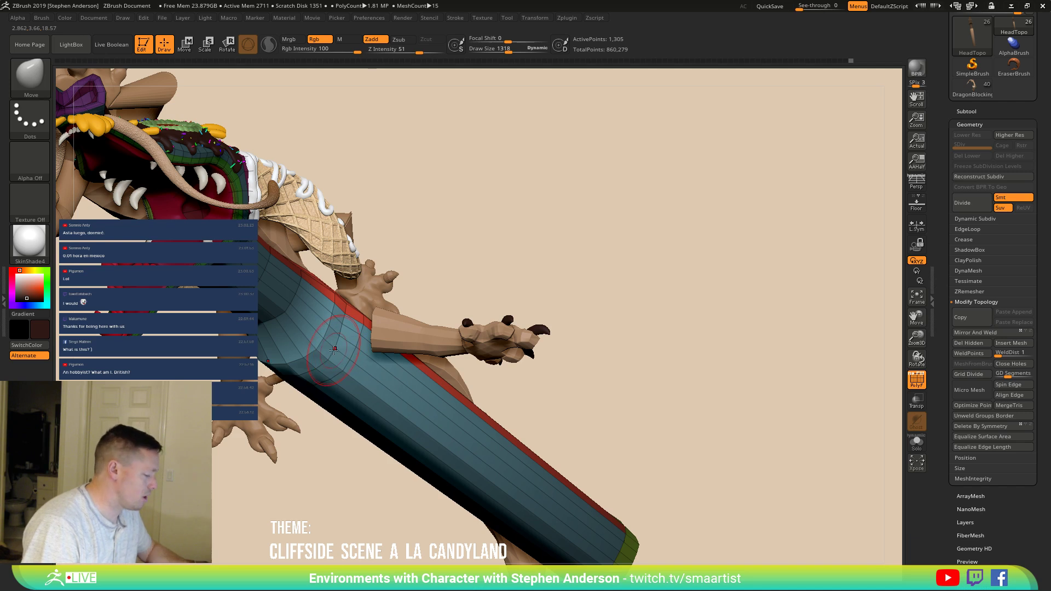
{"action": "key", "text": "w"}
{"action": "right_click_drag", "start_coordinate": [334, 356], "coordinate": [385, 209]}
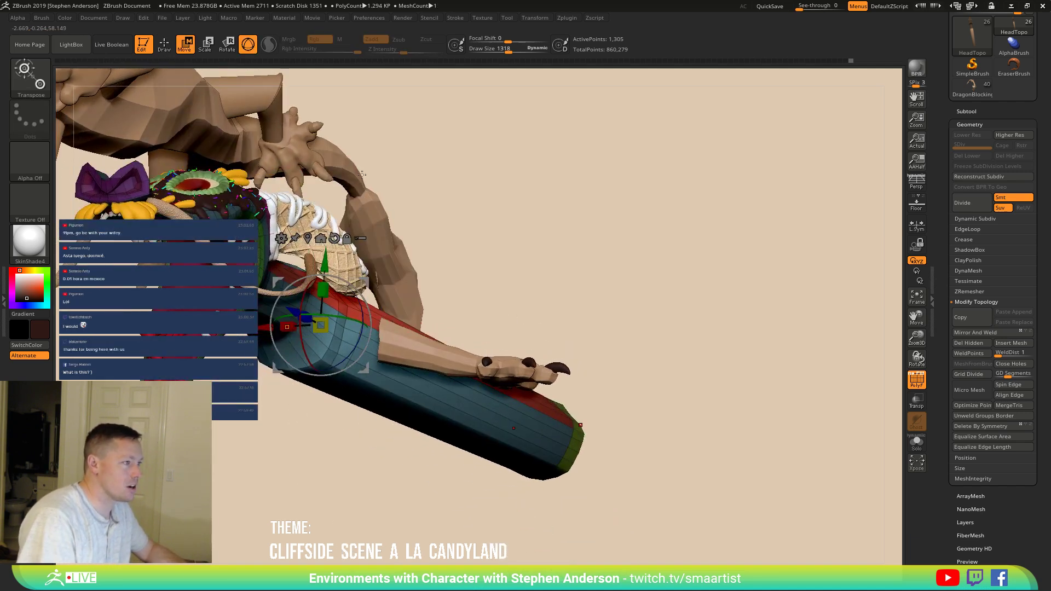
{"action": "left_click", "coordinate": [248, 48]}
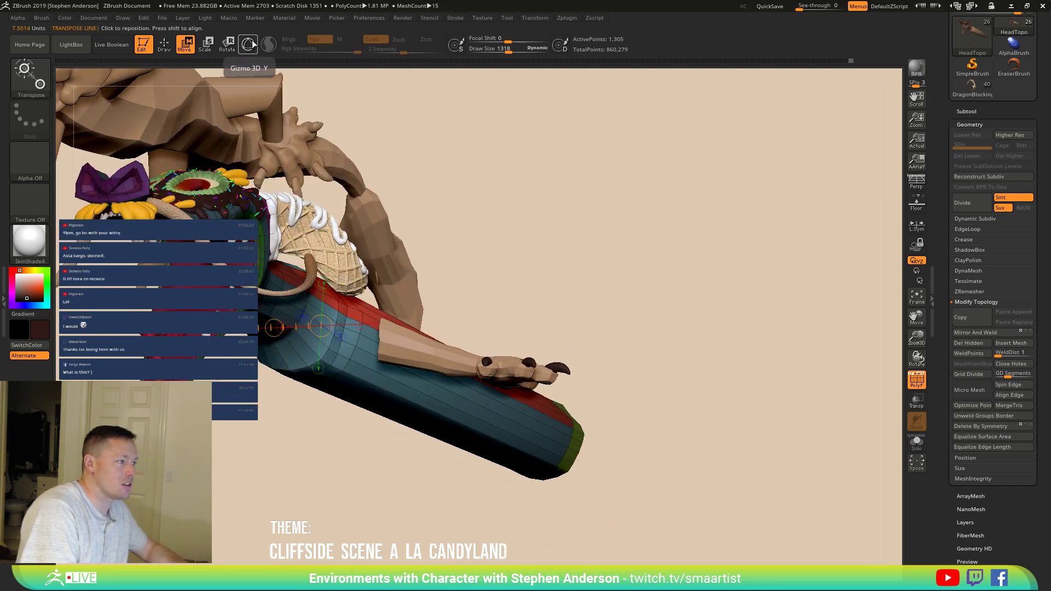
{"action": "right_click_drag", "start_coordinate": [365, 181], "coordinate": [406, 255]}
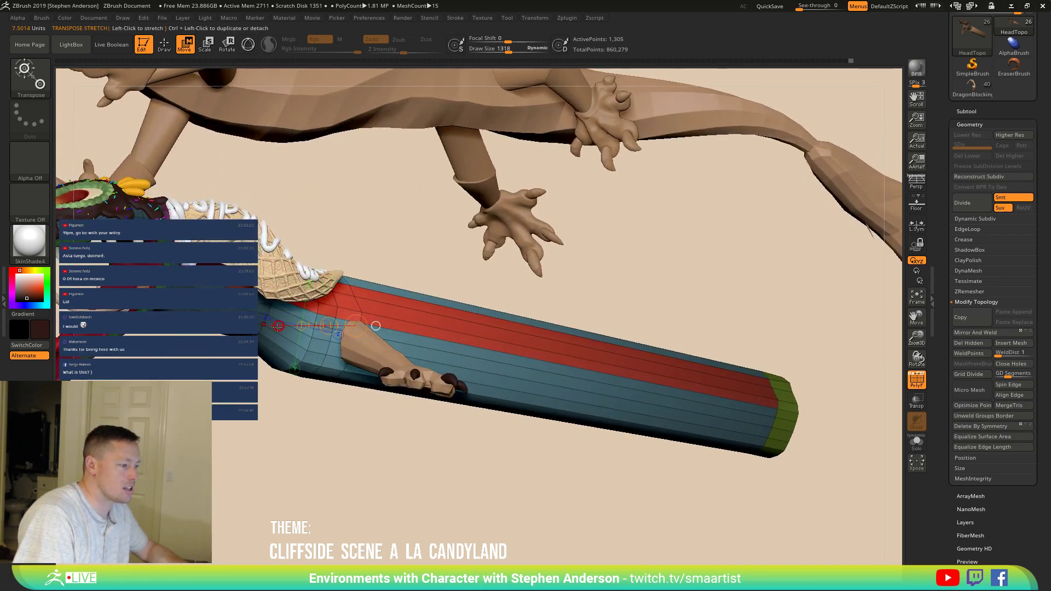
{"action": "left_click_drag", "start_coordinate": [294, 327], "coordinate": [261, 329]}
{"action": "left_click_drag", "start_coordinate": [358, 458], "coordinate": [394, 373]}
{"action": "left_click", "coordinate": [248, 45]}
{"action": "key", "text": "q"}
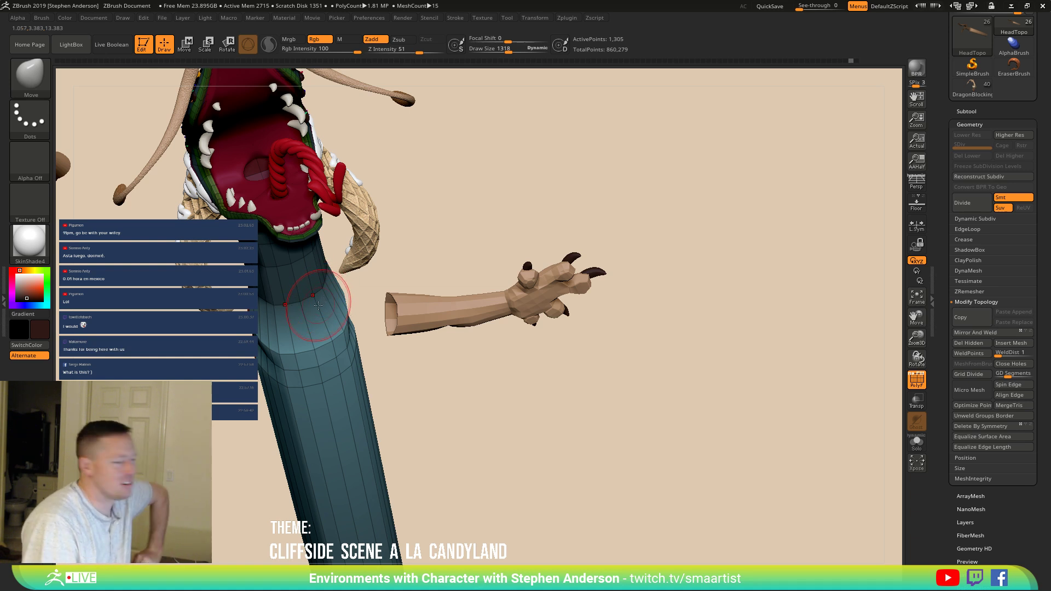
Step: Cut a vertical slice across the middle of the body tube in side view with the SliceCurve brush
{"action": "mouse_move", "coordinate": [399, 348]}
{"action": "left_mouse_down"}
{"action": "mouse_move", "coordinate": [364, 334]}
{"action": "mouse_move", "coordinate": [389, 384]}
{"action": "left_mouse_up"}
{"action": "key", "text": "shift+f"}
{"action": "mouse_move", "coordinate": [482, 373]}
{"action": "right_mouse_down", "text": "ctrl"}
{"action": "mouse_move", "coordinate": [491, 310]}
{"action": "mouse_move", "coordinate": [492, 334]}
{"action": "mouse_move", "coordinate": [485, 291]}
{"action": "mouse_move", "coordinate": [522, 351]}
{"action": "mouse_move", "coordinate": [485, 363]}
{"action": "right_mouse_up", "text": "ctrl"}
{"action": "key", "text": "shift+f"}
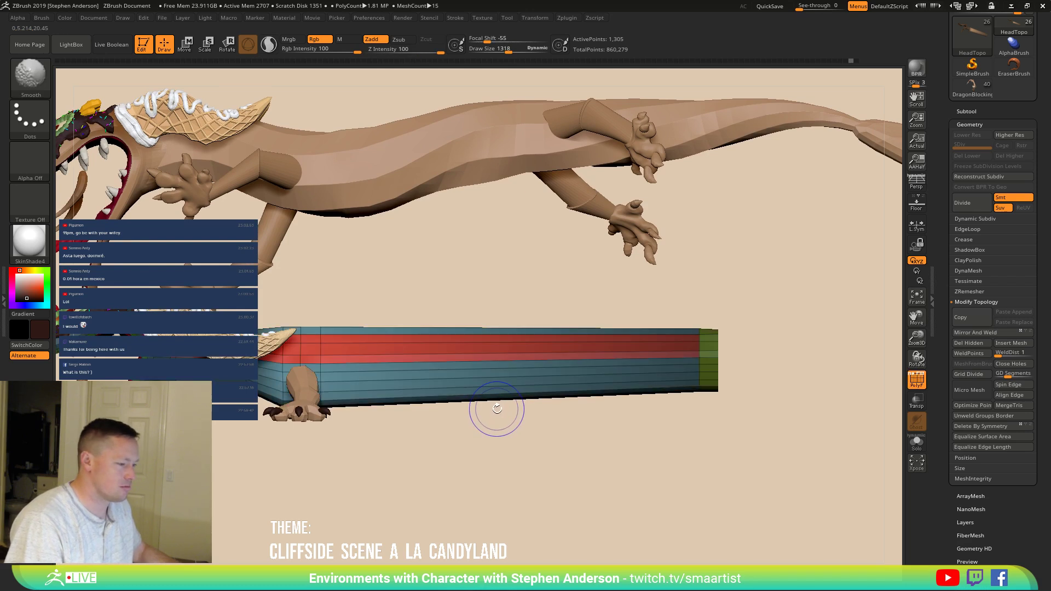
{"action": "left_click", "coordinate": [35, 71]}
{"action": "left_click", "coordinate": [127, 90]}
{"action": "left_click_drag", "start_coordinate": [487, 270], "coordinate": [497, 476]}
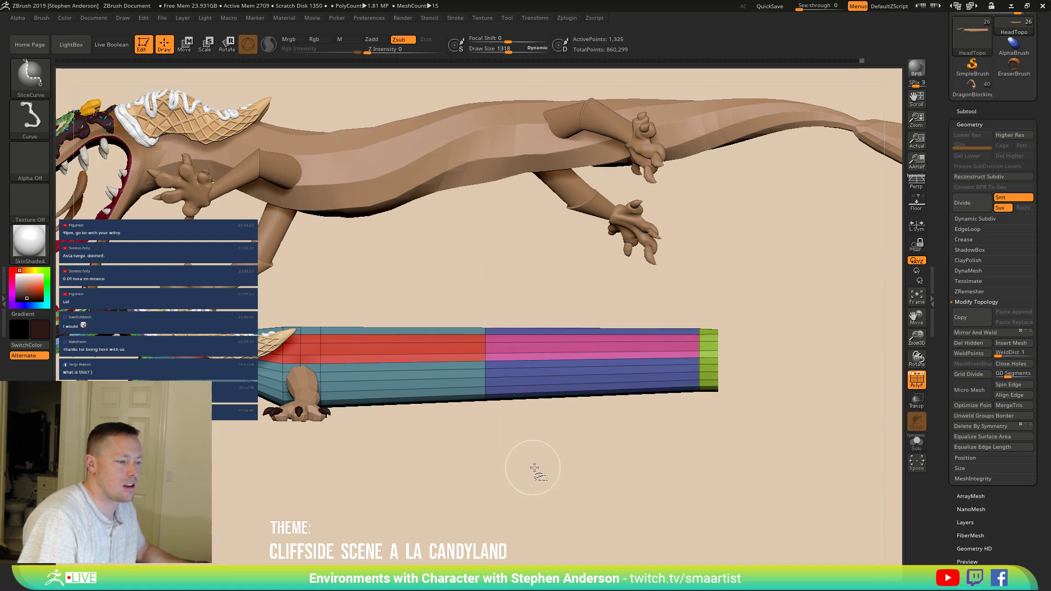
Step: Reshape the tube around the new mid-body loop with the Move brush at a draw size of 1404
{"action": "mouse_move", "coordinate": [493, 418]}
{"action": "left_mouse_down", "text": "alt"}
{"action": "mouse_move", "coordinate": [432, 445]}
{"action": "mouse_move", "coordinate": [432, 458]}
{"action": "mouse_move", "coordinate": [422, 453]}
{"action": "mouse_move", "coordinate": [429, 445]}
{"action": "left_mouse_up", "text": "alt"}
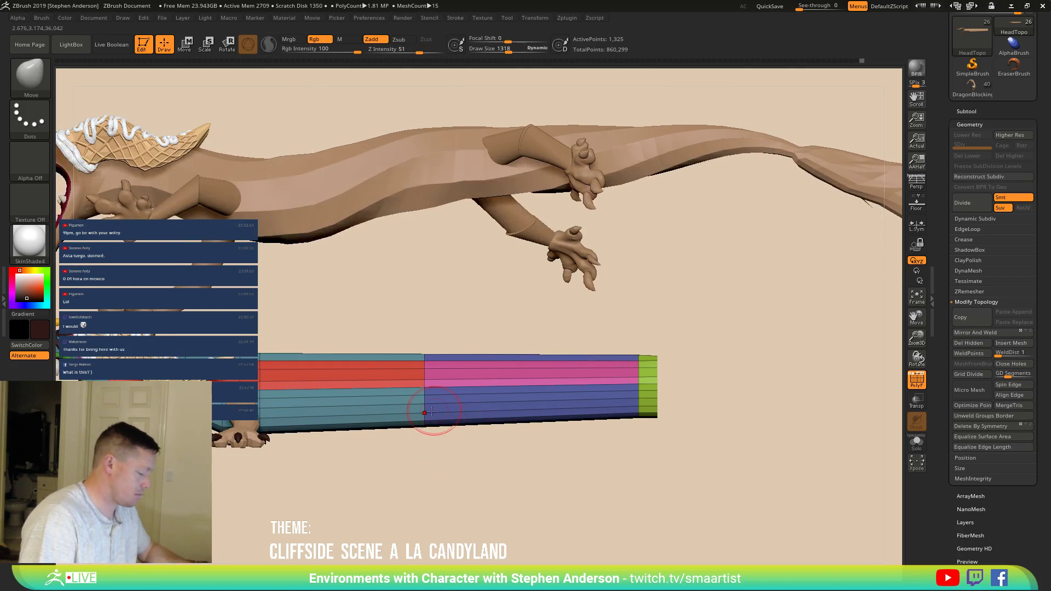
{"action": "mouse_move", "coordinate": [461, 409]}
{"action": "left_mouse_down"}
{"action": "mouse_move", "coordinate": [458, 424]}
{"action": "mouse_move", "coordinate": [427, 400]}
{"action": "left_mouse_up"}
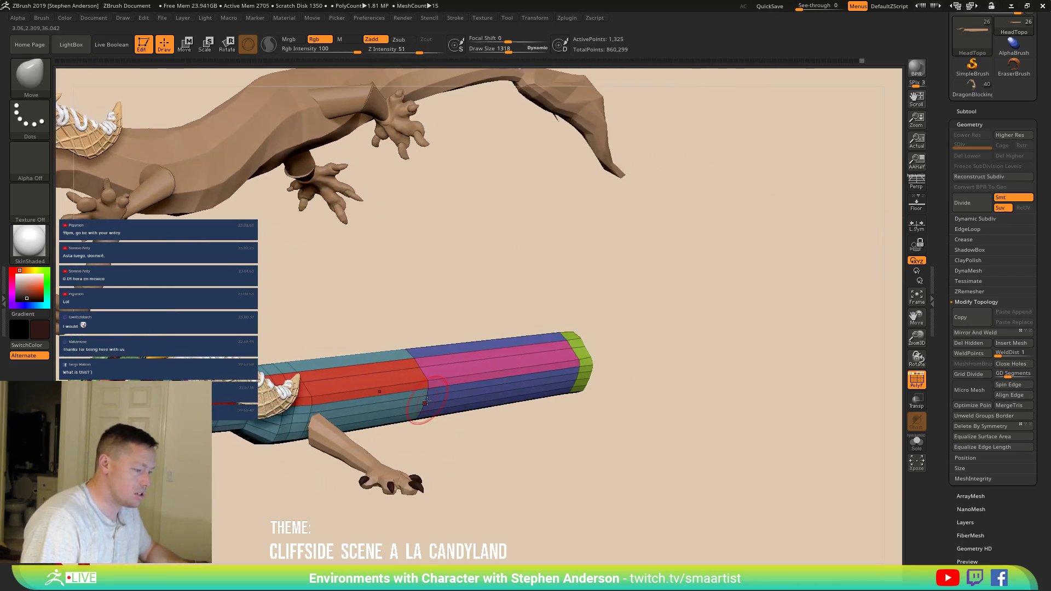
{"action": "key", "text": "b"}
{"action": "key", "text": "m"}
{"action": "key", "text": "v"}
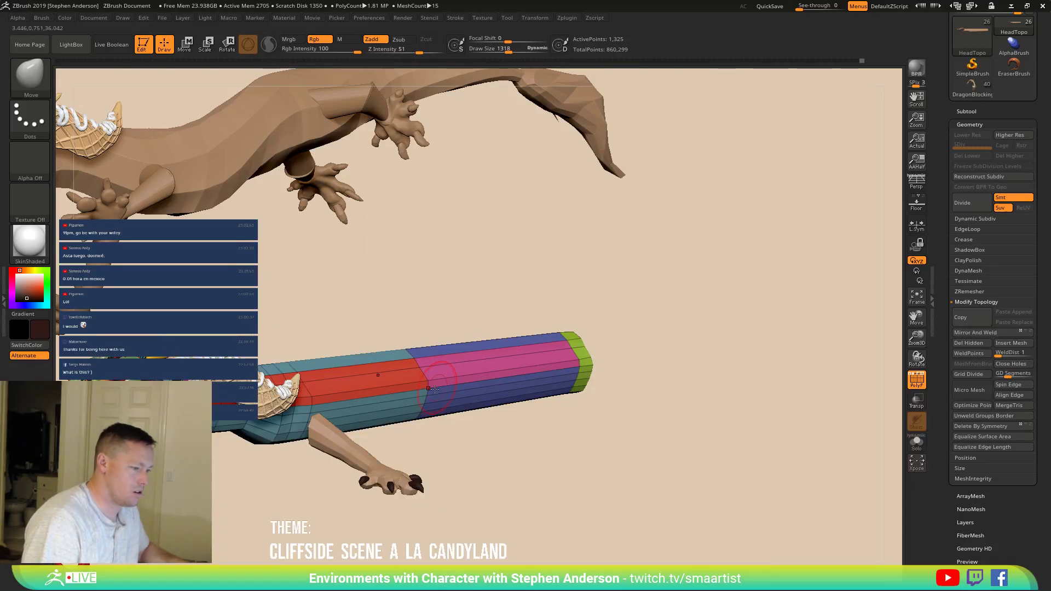
{"action": "mouse_move", "coordinate": [418, 455]}
{"action": "left_mouse_down"}
{"action": "mouse_move", "coordinate": [405, 457]}
{"action": "mouse_move", "coordinate": [422, 422]}
{"action": "mouse_move", "coordinate": [437, 420]}
{"action": "left_mouse_up"}
{"action": "key", "text": "s"}
{"action": "left_click_drag", "start_coordinate": [432, 425], "coordinate": [423, 417]}
{"action": "mouse_move", "coordinate": [377, 457]}
{"action": "left_mouse_down"}
{"action": "mouse_move", "coordinate": [452, 422]}
{"action": "mouse_move", "coordinate": [433, 376]}
{"action": "mouse_move", "coordinate": [407, 368]}
{"action": "mouse_move", "coordinate": [423, 362]}
{"action": "mouse_move", "coordinate": [422, 405]}
{"action": "mouse_move", "coordinate": [426, 378]}
{"action": "left_mouse_up"}
{"action": "key", "text": "s"}
{"action": "key", "text": "bracketleft"}
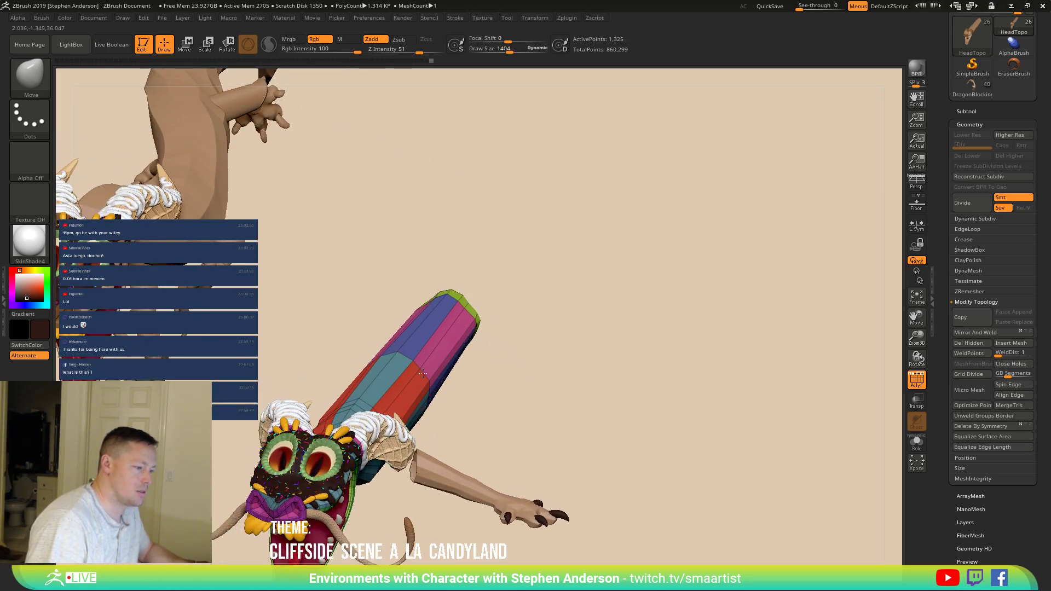
{"action": "left_click_drag", "start_coordinate": [409, 355], "coordinate": [413, 373]}
{"action": "mouse_move", "coordinate": [412, 373]}
{"action": "right_mouse_down", "text": "shift"}
{"action": "mouse_move", "coordinate": [437, 390]}
{"action": "mouse_move", "coordinate": [486, 330]}
{"action": "mouse_move", "coordinate": [455, 394]}
{"action": "mouse_move", "coordinate": [436, 401]}
{"action": "right_mouse_up", "text": "shift"}
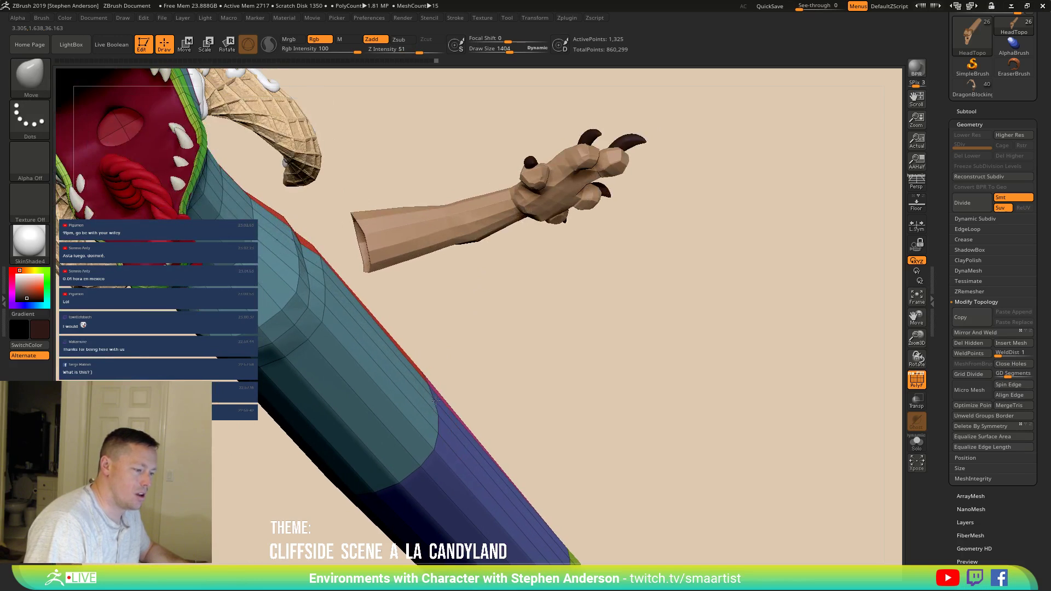
Step: Set the Move brush draw size to 1783 and shape the underside of the neck ahead of the arm
{"action": "mouse_move", "coordinate": [427, 443]}
{"action": "right_mouse_down"}
{"action": "mouse_move", "coordinate": [387, 380]}
{"action": "mouse_move", "coordinate": [515, 331]}
{"action": "mouse_move", "coordinate": [474, 353]}
{"action": "mouse_move", "coordinate": [498, 369]}
{"action": "mouse_move", "coordinate": [478, 323]}
{"action": "mouse_move", "coordinate": [434, 378]}
{"action": "mouse_move", "coordinate": [440, 357]}
{"action": "right_mouse_up"}
{"action": "key", "text": "s"}
{"action": "left_click_drag", "start_coordinate": [440, 357], "coordinate": [446, 357]}
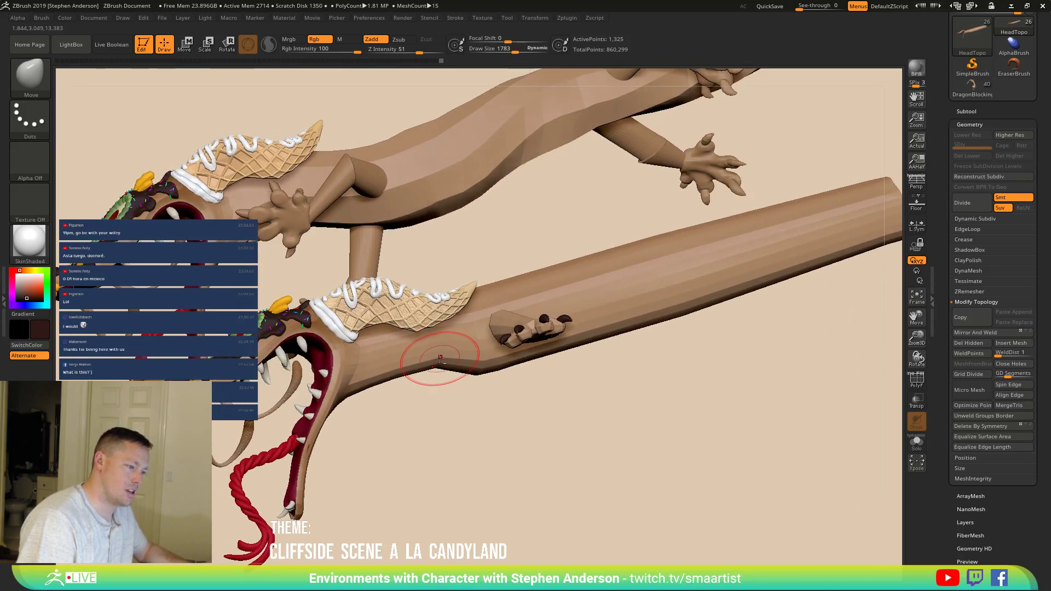
{"action": "mouse_move", "coordinate": [440, 364]}
{"action": "right_mouse_down"}
{"action": "mouse_move", "coordinate": [448, 342]}
{"action": "mouse_move", "coordinate": [409, 316]}
{"action": "right_mouse_up"}
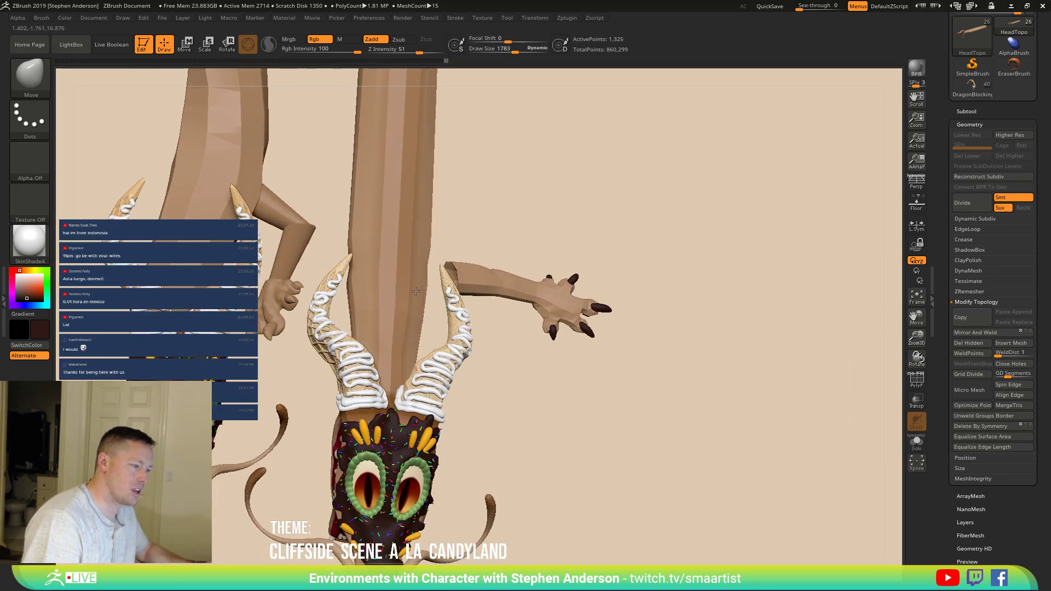
{"action": "right_click_drag", "start_coordinate": [438, 269], "coordinate": [428, 252]}
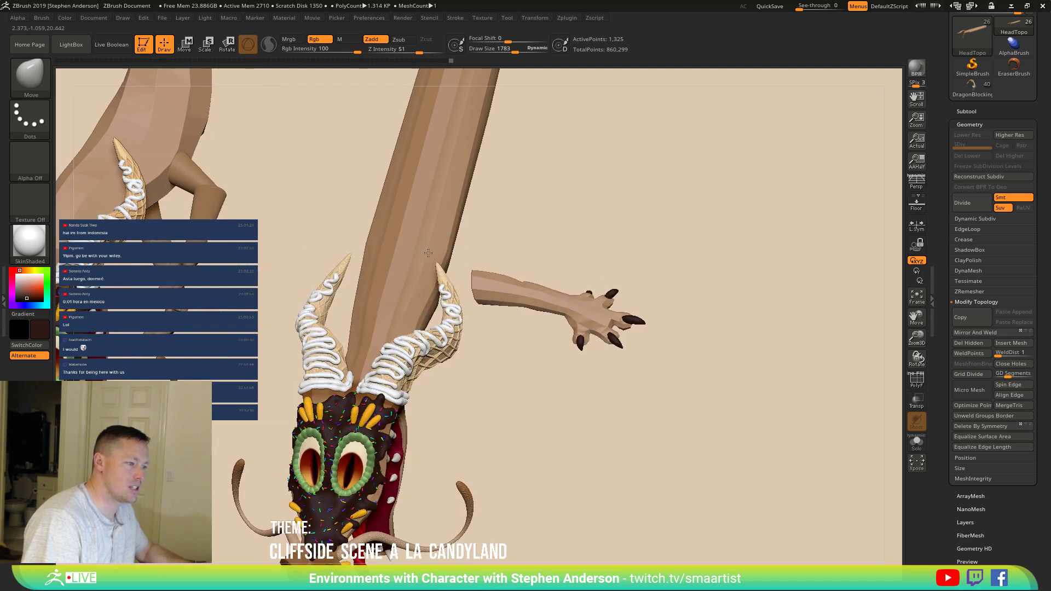
{"action": "mouse_move", "coordinate": [457, 183]}
{"action": "right_mouse_down"}
{"action": "mouse_move", "coordinate": [389, 298]}
{"action": "mouse_move", "coordinate": [376, 293]}
{"action": "mouse_move", "coordinate": [448, 216]}
{"action": "mouse_move", "coordinate": [293, 288]}
{"action": "mouse_move", "coordinate": [312, 235]}
{"action": "mouse_move", "coordinate": [265, 271]}
{"action": "right_mouse_up"}
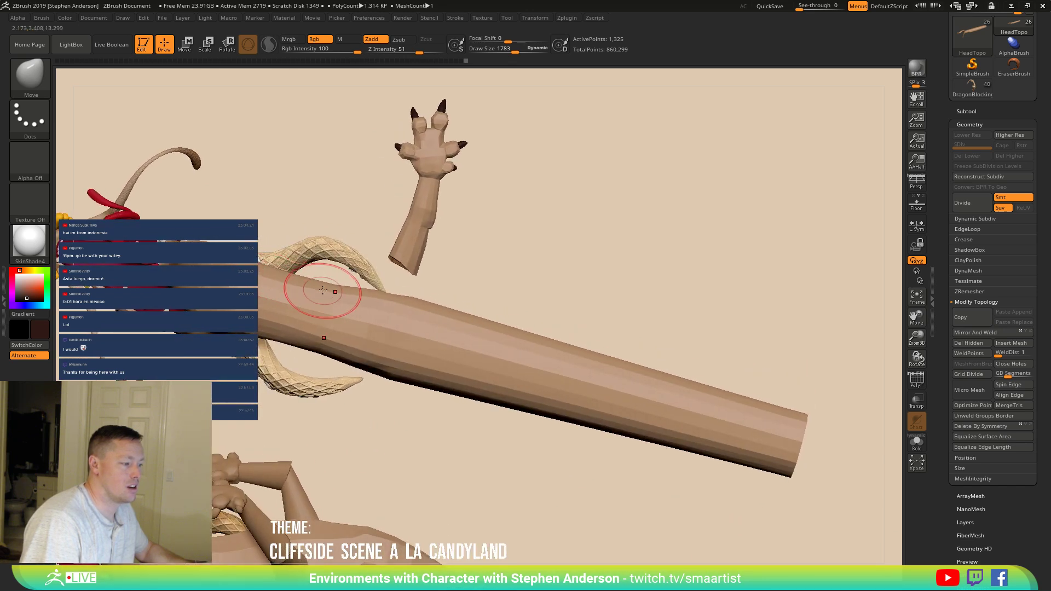
{"action": "right_click_drag", "start_coordinate": [341, 294], "coordinate": [338, 294]}
Step: Set the Smooth brush Z Intensity to 9 and lightly smooth the neck and shoulder area of the tube
{"action": "left_click_drag", "start_coordinate": [440, 50], "coordinate": [415, 52]}
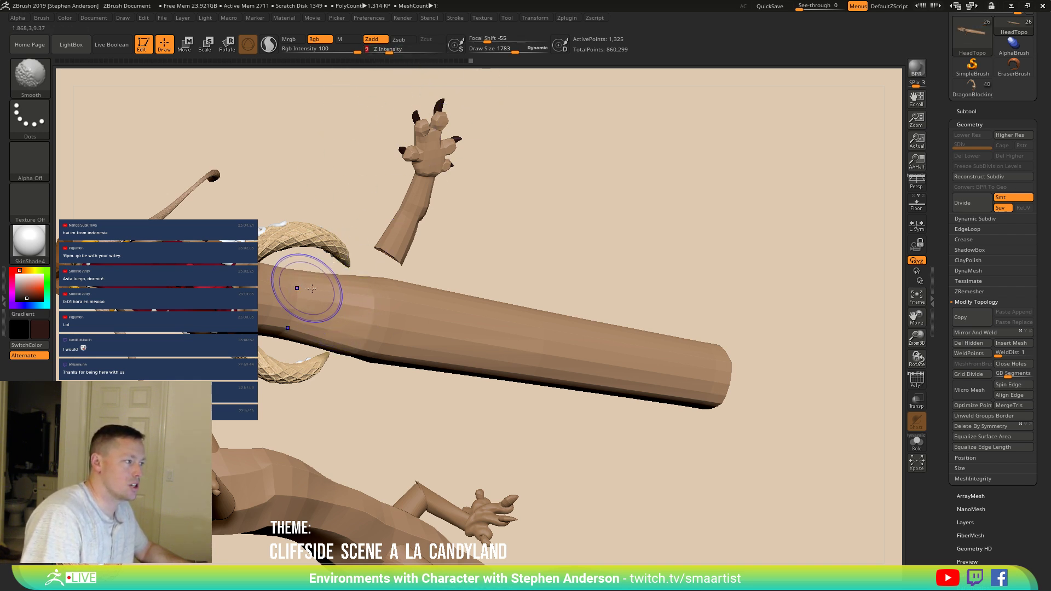
{"action": "right_click_drag", "start_coordinate": [327, 319], "coordinate": [339, 322]}
{"action": "key", "text": "shift+f"}
{"action": "key", "text": "shift"}
{"action": "mouse_move", "coordinate": [324, 307]}
{"action": "right_mouse_down"}
{"action": "mouse_move", "coordinate": [370, 333]}
{"action": "mouse_move", "coordinate": [286, 295]}
{"action": "mouse_move", "coordinate": [323, 274]}
{"action": "mouse_move", "coordinate": [313, 253]}
{"action": "right_mouse_up"}
{"action": "key", "text": "shift"}
{"action": "mouse_move", "coordinate": [389, 282]}
{"action": "right_mouse_down"}
{"action": "mouse_move", "coordinate": [306, 290]}
{"action": "mouse_move", "coordinate": [296, 296]}
{"action": "mouse_move", "coordinate": [361, 298]}
{"action": "mouse_move", "coordinate": [300, 323]}
{"action": "mouse_move", "coordinate": [291, 297]}
{"action": "mouse_move", "coordinate": [443, 319]}
{"action": "mouse_move", "coordinate": [396, 283]}
{"action": "mouse_move", "coordinate": [472, 322]}
{"action": "mouse_move", "coordinate": [504, 354]}
{"action": "mouse_move", "coordinate": [486, 369]}
{"action": "mouse_move", "coordinate": [498, 377]}
{"action": "mouse_move", "coordinate": [482, 329]}
{"action": "mouse_move", "coordinate": [411, 372]}
{"action": "mouse_move", "coordinate": [485, 309]}
{"action": "right_mouse_up"}
{"action": "key", "text": "shift+f"}
{"action": "key", "text": "shift+f"}
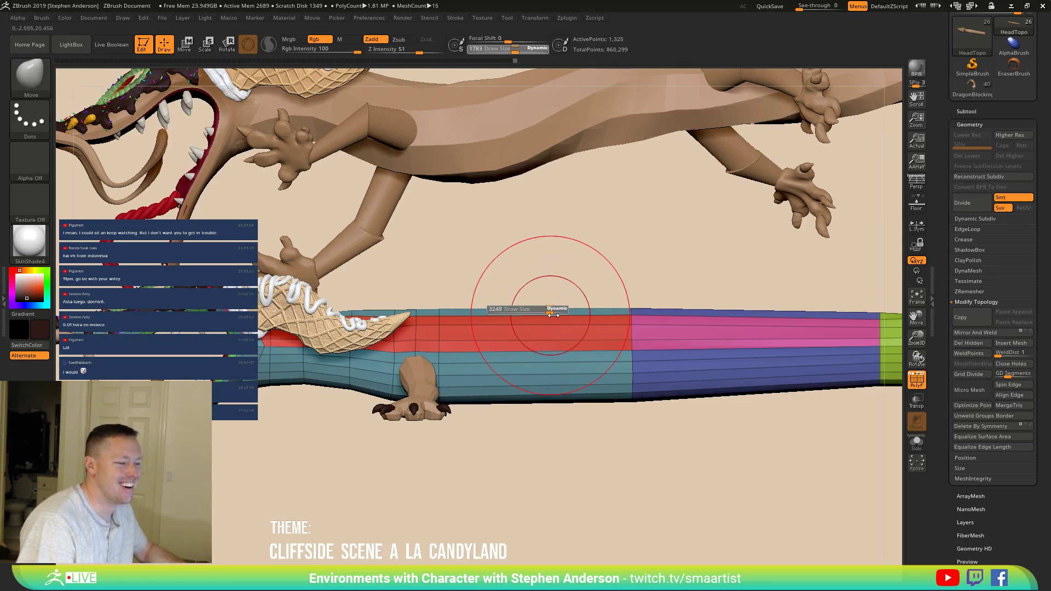
Step: Lower the tube's upper edge at the mid-body and shoulder loops with the Move brush at a draw size of 4282
{"action": "left_click_drag", "start_coordinate": [551, 315], "coordinate": [563, 315]}
{"action": "left_click_drag", "start_coordinate": [633, 307], "coordinate": [631, 317]}
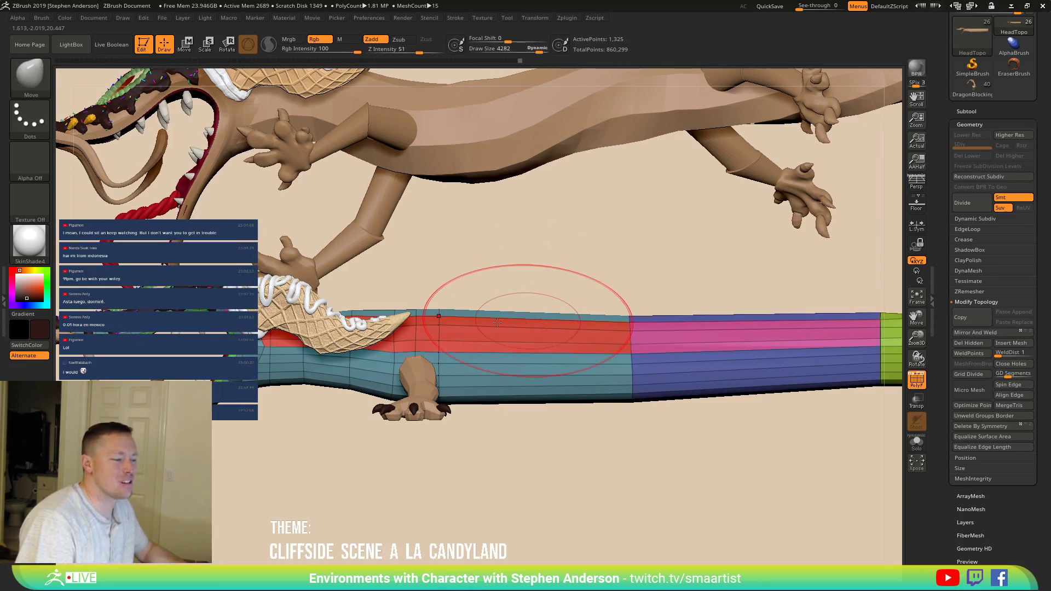
{"action": "left_click_drag", "start_coordinate": [439, 314], "coordinate": [439, 324]}
Step: Reduce the Move brush draw size to 1695 to work on the top of the neck between the horns
{"action": "mouse_move", "coordinate": [448, 328]}
{"action": "right_mouse_down", "text": "alt"}
{"action": "mouse_move", "coordinate": [497, 326]}
{"action": "mouse_move", "coordinate": [425, 310]}
{"action": "right_mouse_up", "text": "alt"}
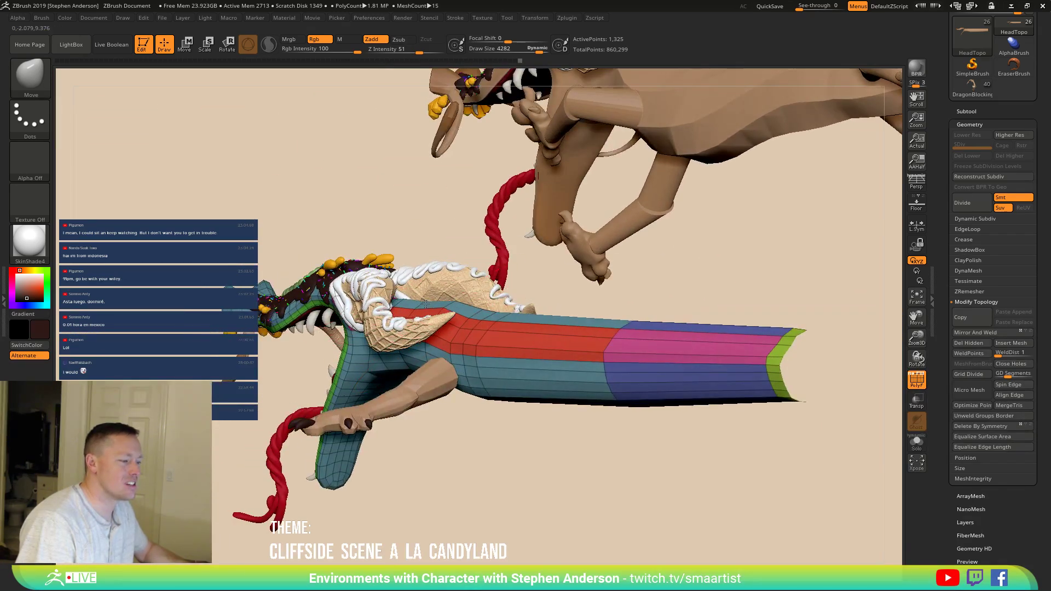
{"action": "key", "text": "s"}
{"action": "left_click_drag", "start_coordinate": [425, 304], "coordinate": [420, 307]}
{"action": "right_click_drag", "start_coordinate": [422, 306], "coordinate": [434, 307]}
{"action": "key", "text": "s"}
{"action": "left_click_drag", "start_coordinate": [433, 307], "coordinate": [417, 307]}
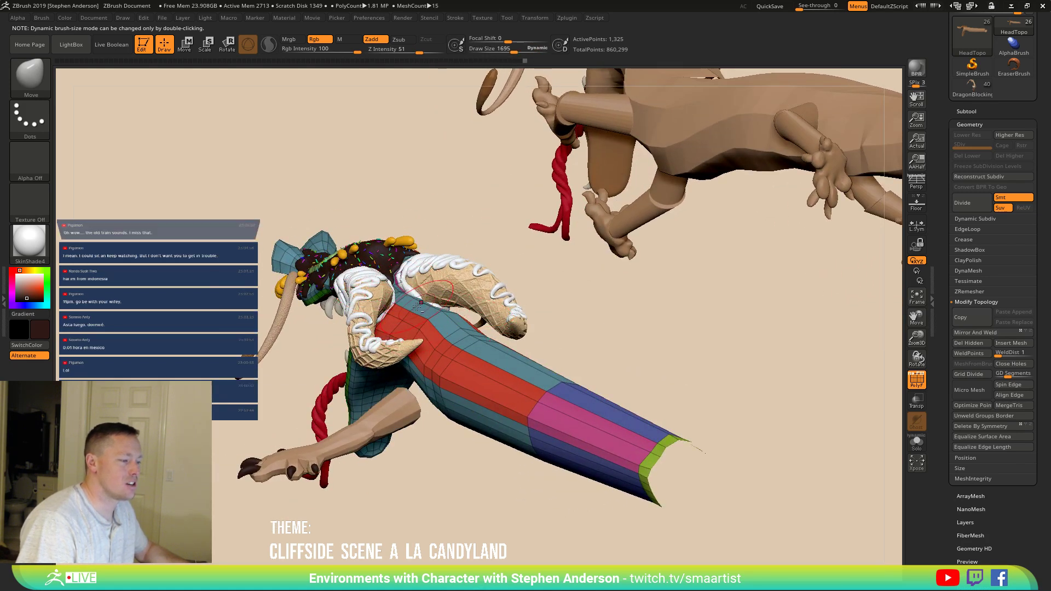
Step: Refine the body tube behind the horns with the Move brush at draw sizes of 3070 and 5000
{"action": "right_click_drag", "start_coordinate": [418, 306], "coordinate": [469, 307]}
{"action": "left_click_drag", "start_coordinate": [498, 374], "coordinate": [509, 373]}
{"action": "right_click_drag", "start_coordinate": [509, 374], "coordinate": [518, 371]}
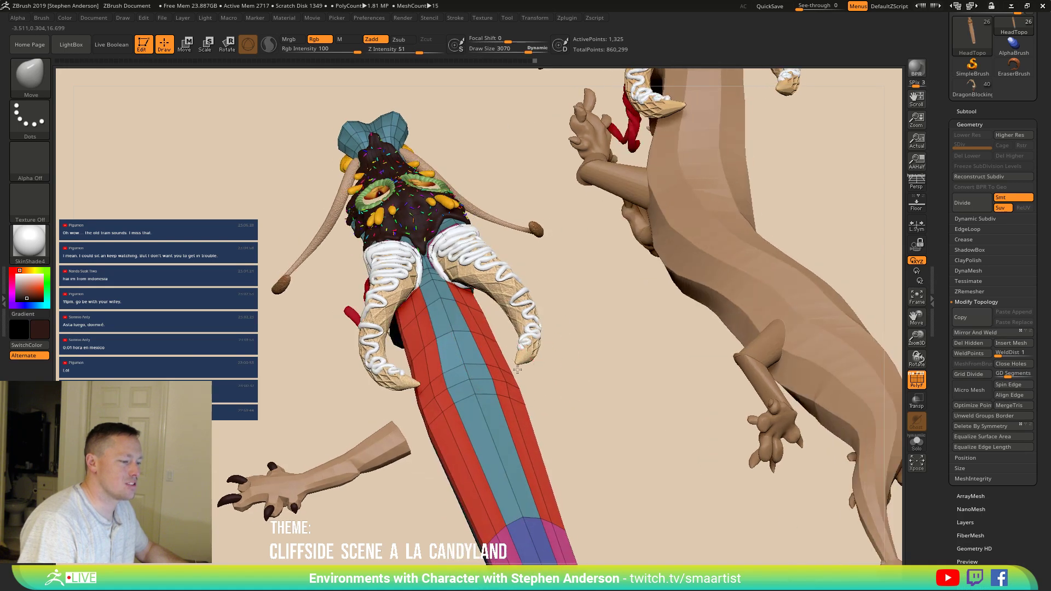
{"action": "mouse_move", "coordinate": [405, 367]}
{"action": "right_mouse_down"}
{"action": "mouse_move", "coordinate": [532, 419]}
{"action": "mouse_move", "coordinate": [496, 391]}
{"action": "mouse_move", "coordinate": [475, 403]}
{"action": "mouse_move", "coordinate": [480, 382]}
{"action": "mouse_move", "coordinate": [440, 315]}
{"action": "mouse_move", "coordinate": [576, 349]}
{"action": "mouse_move", "coordinate": [654, 324]}
{"action": "right_mouse_up"}
{"action": "mouse_move", "coordinate": [780, 326]}
{"action": "right_mouse_down", "text": "ctrl"}
{"action": "mouse_move", "coordinate": [692, 299]}
{"action": "mouse_move", "coordinate": [520, 329]}
{"action": "right_mouse_up", "text": "ctrl"}
{"action": "key", "text": "s"}
{"action": "left_click_drag", "start_coordinate": [534, 326], "coordinate": [555, 329]}
{"action": "mouse_move", "coordinate": [626, 336]}
{"action": "right_mouse_down"}
{"action": "mouse_move", "coordinate": [543, 358]}
{"action": "mouse_move", "coordinate": [561, 339]}
{"action": "mouse_move", "coordinate": [767, 421]}
{"action": "mouse_move", "coordinate": [612, 432]}
{"action": "mouse_move", "coordinate": [547, 394]}
{"action": "mouse_move", "coordinate": [568, 436]}
{"action": "mouse_move", "coordinate": [633, 412]}
{"action": "mouse_move", "coordinate": [607, 424]}
{"action": "mouse_move", "coordinate": [592, 399]}
{"action": "mouse_move", "coordinate": [630, 360]}
{"action": "mouse_move", "coordinate": [573, 347]}
{"action": "right_mouse_up"}
{"action": "mouse_move", "coordinate": [621, 380]}
{"action": "right_mouse_down", "text": "ctrl"}
{"action": "mouse_move", "coordinate": [632, 363]}
{"action": "mouse_move", "coordinate": [534, 376]}
{"action": "mouse_move", "coordinate": [540, 365]}
{"action": "right_mouse_up", "text": "ctrl"}
Step: Select the Arm2_1 subtool and mirror and weld it to create the arm on the opposite side
{"action": "left_click", "coordinate": [576, 382], "text": "alt"}
{"action": "key", "text": "shift+f"}
{"action": "right_click_drag", "start_coordinate": [629, 368], "coordinate": [749, 361]}
{"action": "left_click", "coordinate": [985, 333]}
{"action": "right_click_drag", "start_coordinate": [664, 347], "coordinate": [614, 334]}
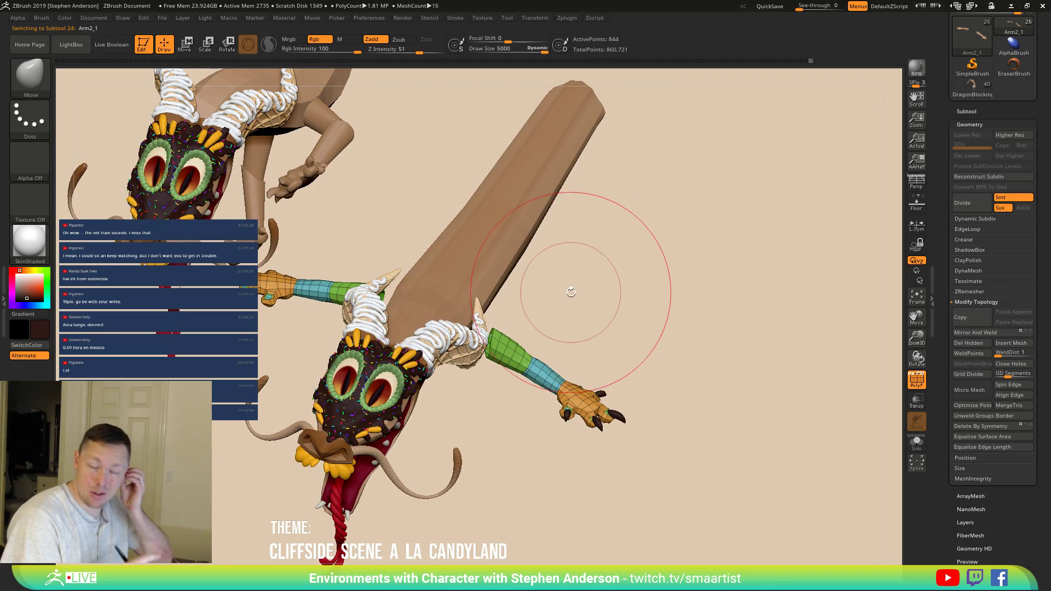
Step: Select the Talons subtool and mirror and weld it so the opposite hand also has claws
{"action": "key", "text": "n"}
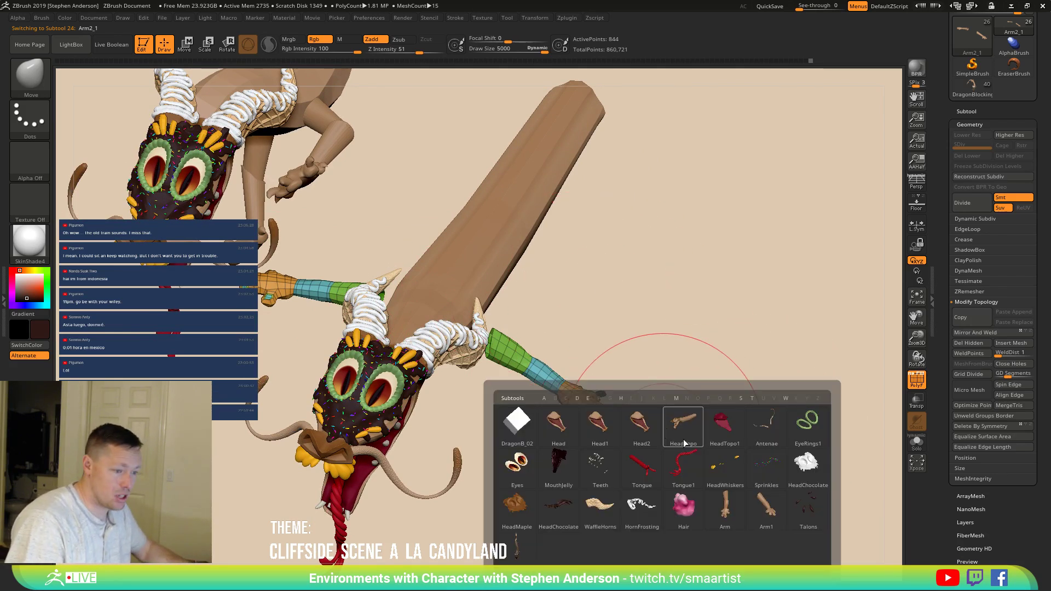
{"action": "left_click", "coordinate": [800, 505]}
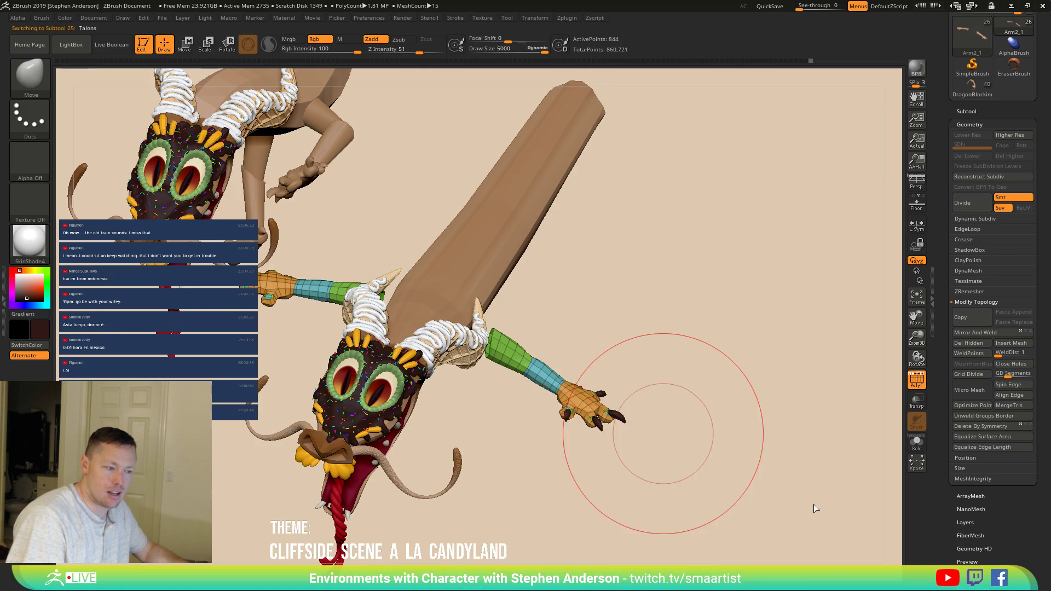
{"action": "left_click", "coordinate": [979, 332]}
{"action": "left_click_drag", "start_coordinate": [668, 387], "coordinate": [669, 356]}
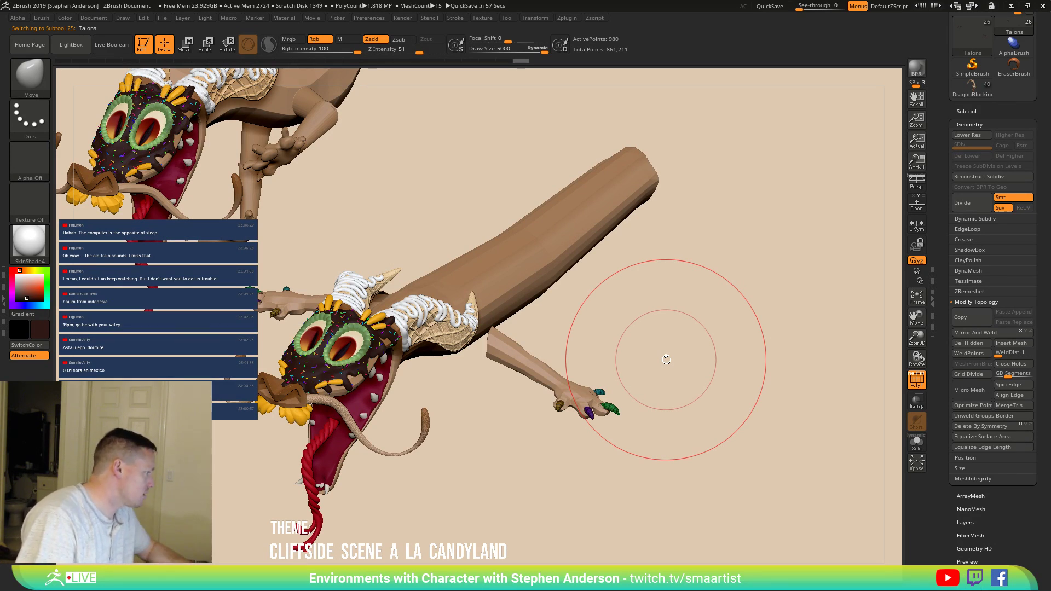
{"action": "left_click_drag", "start_coordinate": [340, 385], "coordinate": [383, 345]}
{"action": "mouse_move", "coordinate": [565, 320]}
{"action": "left_mouse_down"}
{"action": "mouse_move", "coordinate": [622, 363]}
{"action": "mouse_move", "coordinate": [649, 356]}
{"action": "mouse_move", "coordinate": [634, 356]}
{"action": "mouse_move", "coordinate": [668, 368]}
{"action": "left_mouse_up"}
Step: Save the tool as DragonB_02 in the _CandyLand project folder, replacing the existing file
{"action": "key", "text": "ctrl+s"}
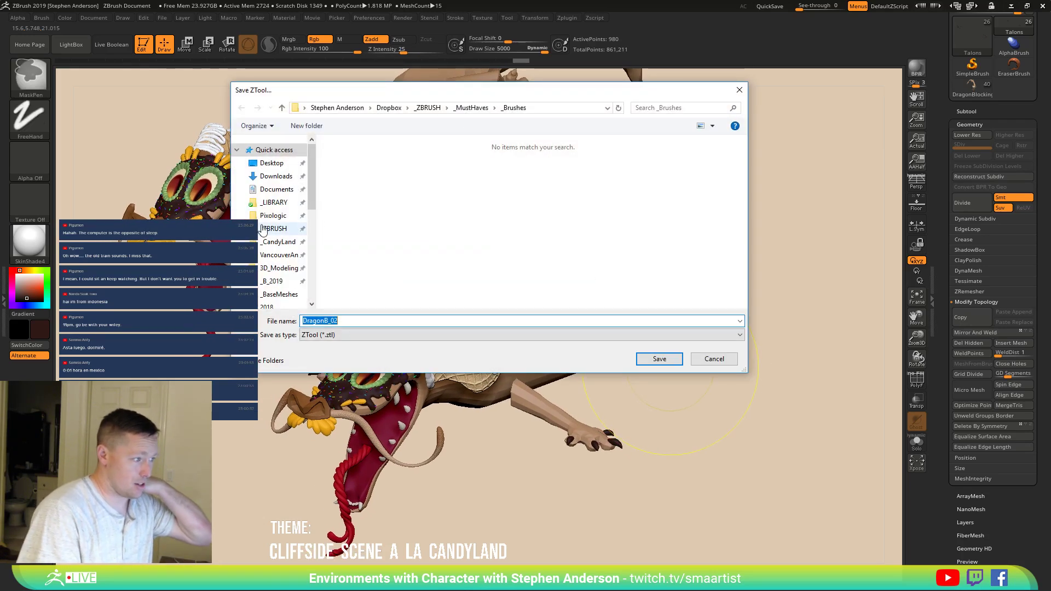
{"action": "left_click", "coordinate": [278, 242]}
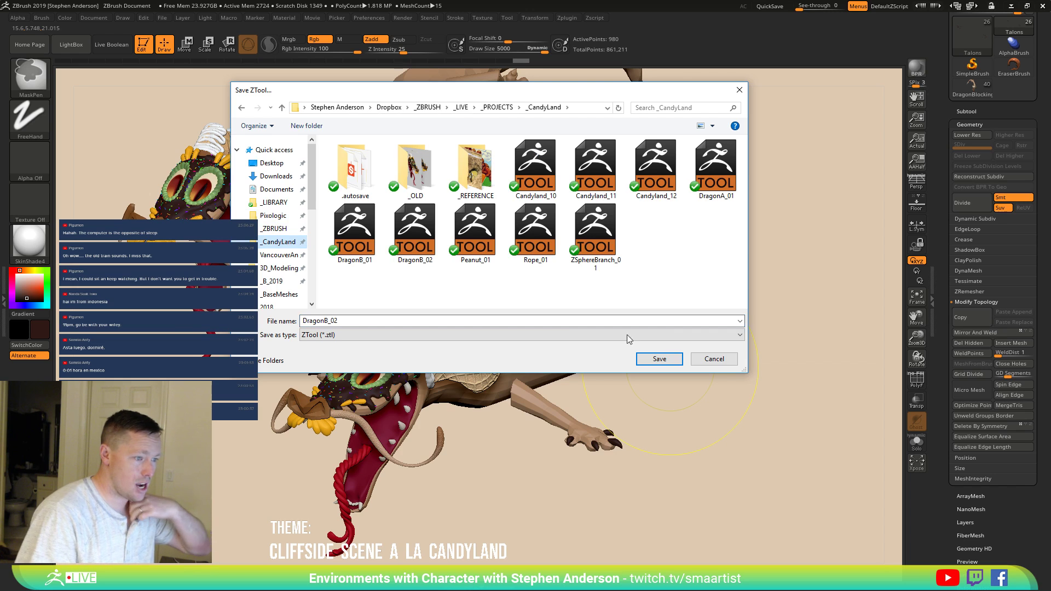
{"action": "left_click", "coordinate": [660, 359]}
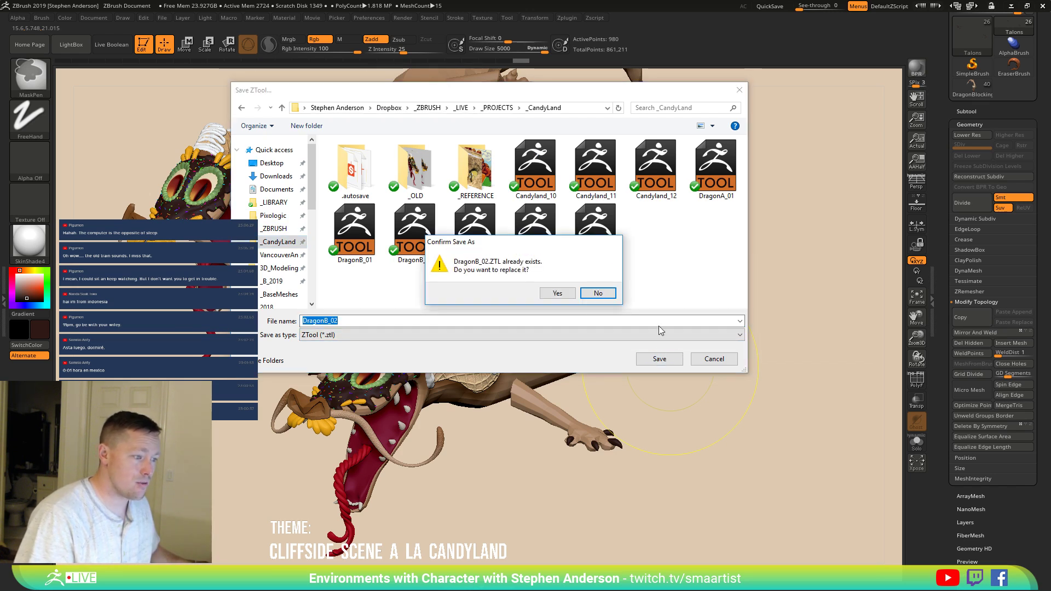
{"action": "left_click", "coordinate": [557, 294]}
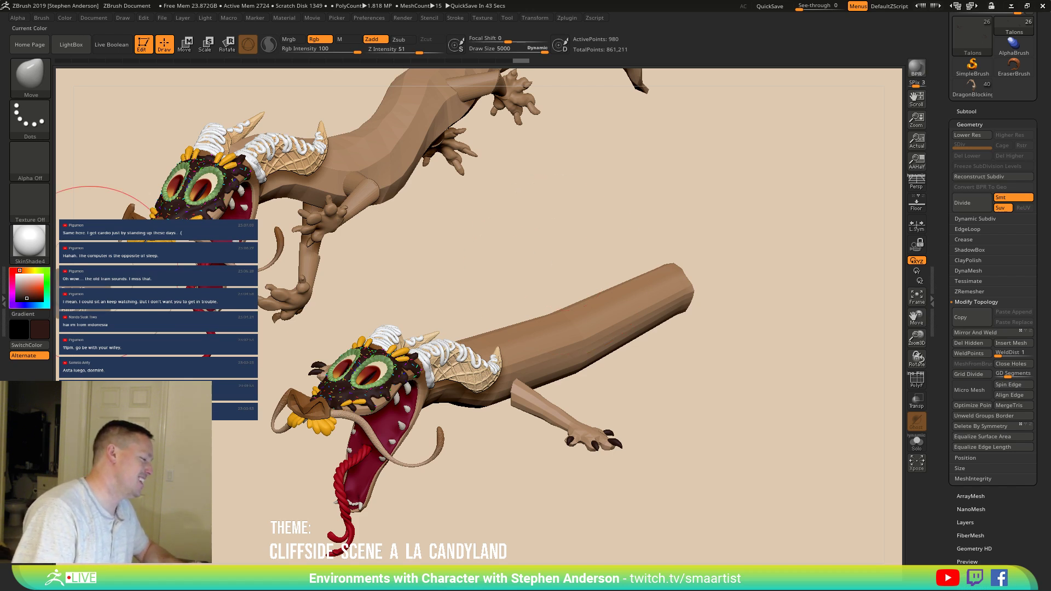
Step: Open the DragonBlocking tool, frame it, and inspect the dragon heads, seated figure and eggs in the full scene
{"action": "left_click_drag", "start_coordinate": [480, 441], "coordinate": [610, 400], "text": "alt"}
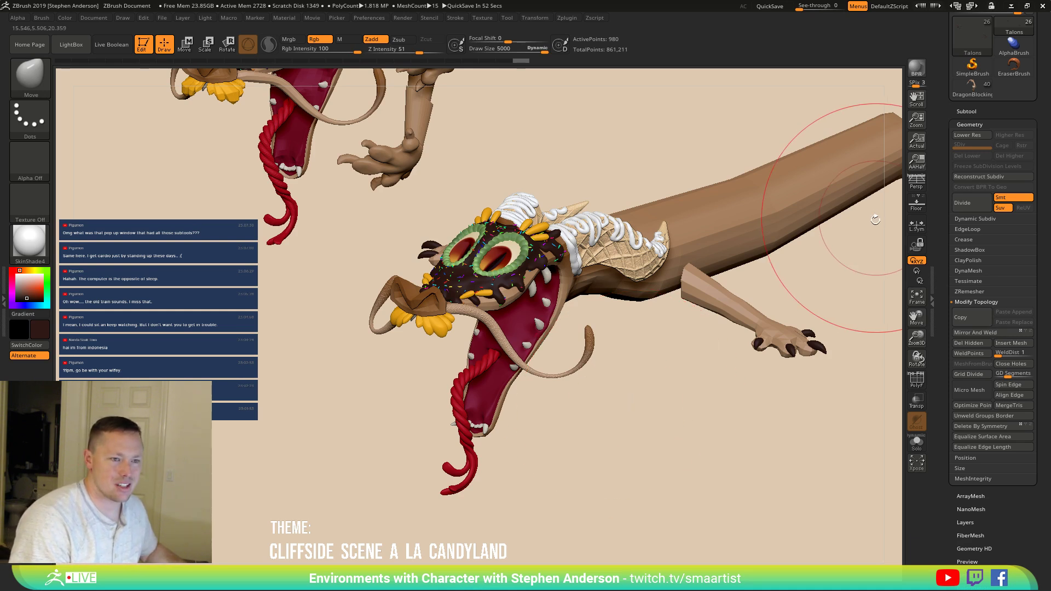
{"action": "left_click", "coordinate": [974, 89]}
{"action": "key", "text": "f"}
{"action": "mouse_move", "coordinate": [697, 270]}
{"action": "left_mouse_down"}
{"action": "mouse_move", "coordinate": [671, 252]}
{"action": "mouse_move", "coordinate": [690, 262]}
{"action": "left_mouse_up"}
{"action": "right_click_drag", "start_coordinate": [691, 261], "coordinate": [691, 334], "text": "ctrl"}
{"action": "left_click_drag", "start_coordinate": [375, 317], "coordinate": [310, 345]}
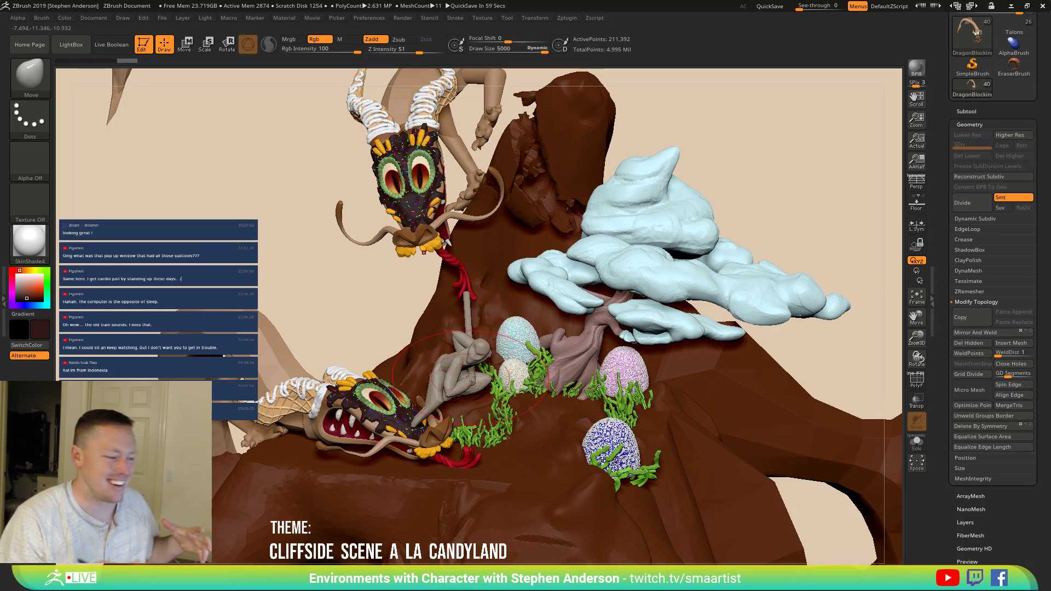
{"action": "mouse_move", "coordinate": [416, 419]}
{"action": "right_mouse_down"}
{"action": "mouse_move", "coordinate": [390, 420]}
{"action": "mouse_move", "coordinate": [396, 445]}
{"action": "mouse_move", "coordinate": [391, 377]}
{"action": "right_mouse_up"}
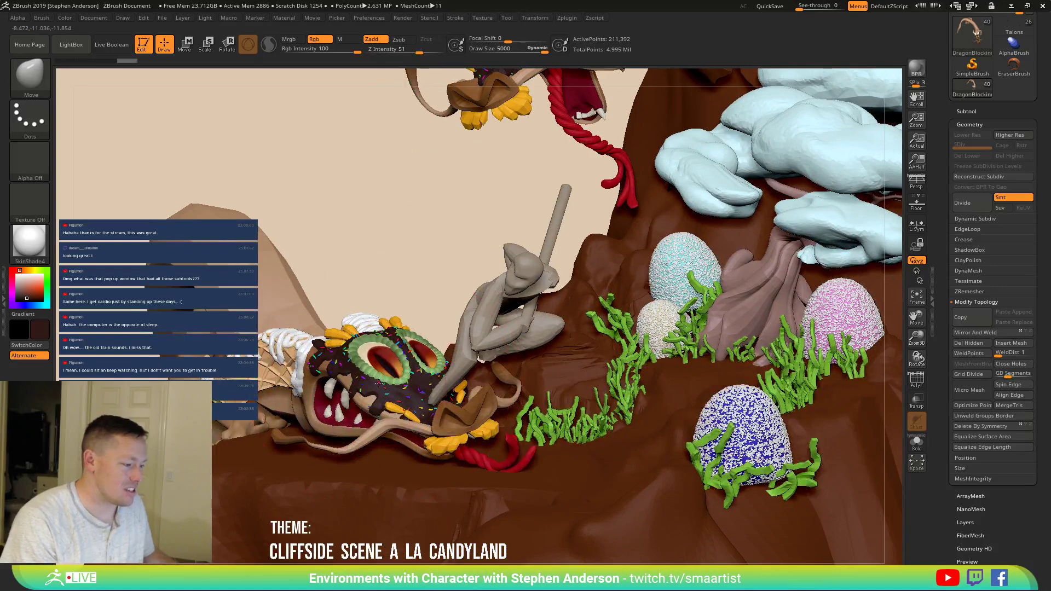
Step: View the polyframe of the lower dragon head and the merged rock mesh in the cliffside scene
{"action": "key", "text": "shift+f"}
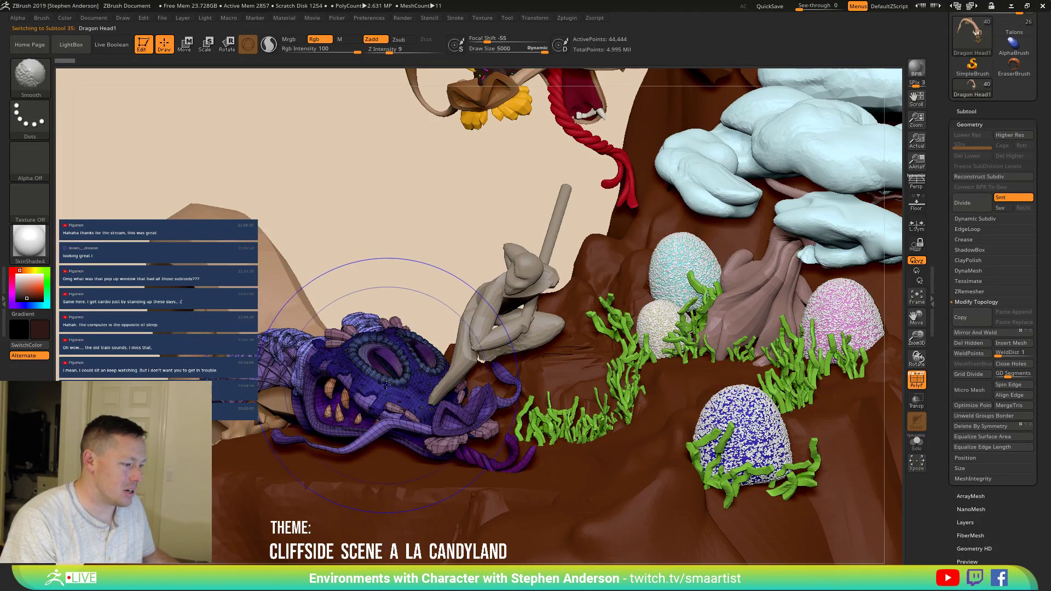
{"action": "key", "text": "shift+f"}
{"action": "mouse_move", "coordinate": [404, 379]}
{"action": "right_mouse_down"}
{"action": "mouse_move", "coordinate": [445, 385]}
{"action": "mouse_move", "coordinate": [404, 379]}
{"action": "mouse_move", "coordinate": [445, 402]}
{"action": "mouse_move", "coordinate": [421, 358]}
{"action": "mouse_move", "coordinate": [558, 258]}
{"action": "right_mouse_up"}
{"action": "key", "text": "shift+f"}
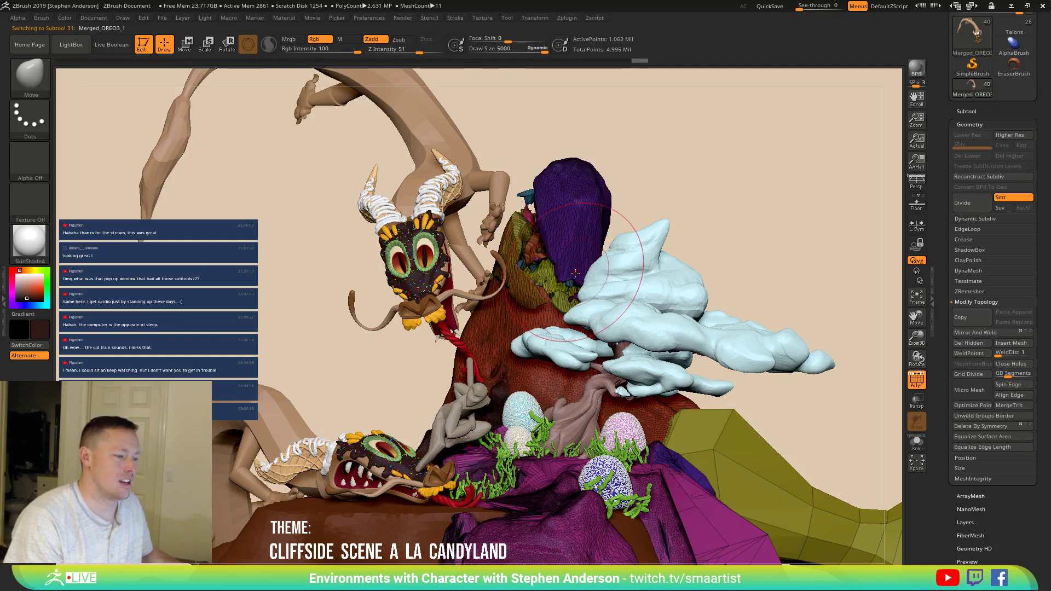
Step: Turn off the polyframe display and view the whole cliffside scene with both dragons, clouds and eggs
{"action": "right_click_drag", "start_coordinate": [695, 506], "coordinate": [665, 440], "text": "alt"}
{"action": "mouse_move", "coordinate": [651, 400]}
{"action": "right_mouse_down", "text": "alt"}
{"action": "mouse_move", "coordinate": [610, 323]}
{"action": "mouse_move", "coordinate": [651, 375]}
{"action": "mouse_move", "coordinate": [649, 411]}
{"action": "mouse_move", "coordinate": [669, 438]}
{"action": "right_mouse_up", "text": "alt"}
{"action": "mouse_move", "coordinate": [497, 498]}
{"action": "right_mouse_down", "text": "ctrl"}
{"action": "mouse_move", "coordinate": [475, 351]}
{"action": "mouse_move", "coordinate": [477, 484]}
{"action": "mouse_move", "coordinate": [449, 392]}
{"action": "right_mouse_up", "text": "ctrl"}
{"action": "right_click_drag", "start_coordinate": [449, 392], "coordinate": [505, 405]}
{"action": "mouse_move", "coordinate": [624, 315]}
{"action": "right_mouse_down", "text": "alt"}
{"action": "mouse_move", "coordinate": [579, 419]}
{"action": "mouse_move", "coordinate": [585, 381]}
{"action": "mouse_move", "coordinate": [607, 415]}
{"action": "right_mouse_up", "text": "alt"}
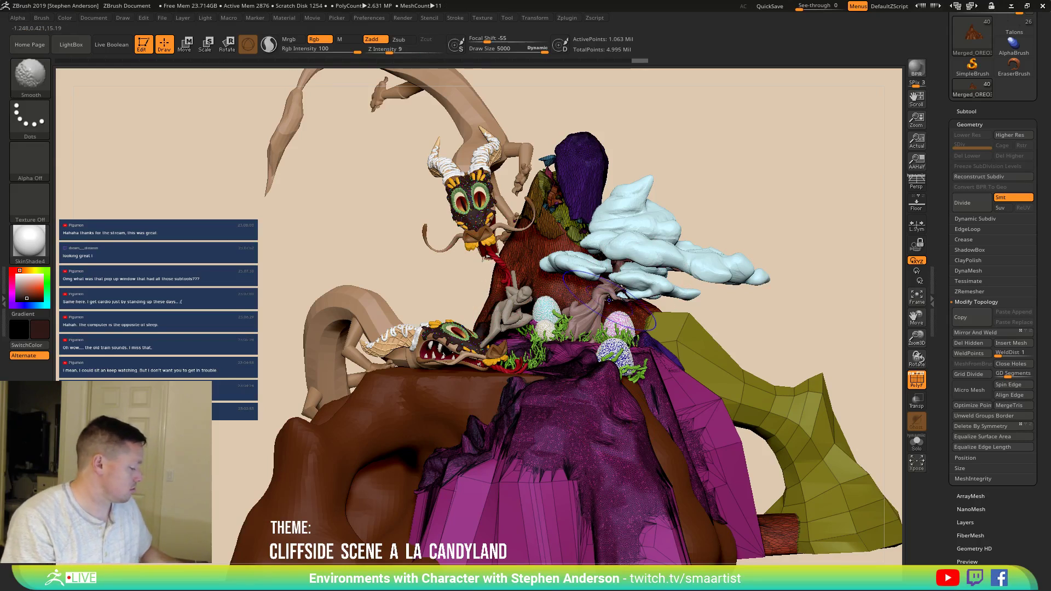
{"action": "key", "text": "shift+f"}
{"action": "mouse_move", "coordinate": [774, 242]}
{"action": "left_mouse_down"}
{"action": "mouse_move", "coordinate": [752, 240]}
{"action": "mouse_move", "coordinate": [762, 239]}
{"action": "left_mouse_up"}
{"action": "left_click_drag", "start_coordinate": [520, 268], "coordinate": [564, 353]}
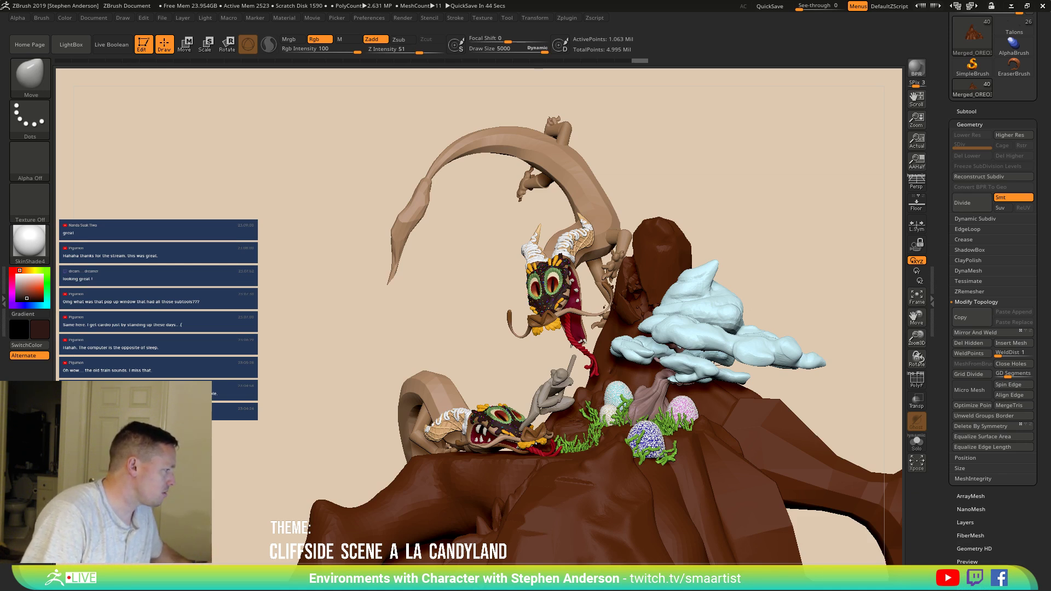
Step: Switch to the Chrome browser, load pixologic.com and maximize the window
{"action": "left_click_drag", "start_coordinate": [0, 18], "coordinate": [571, 69]}
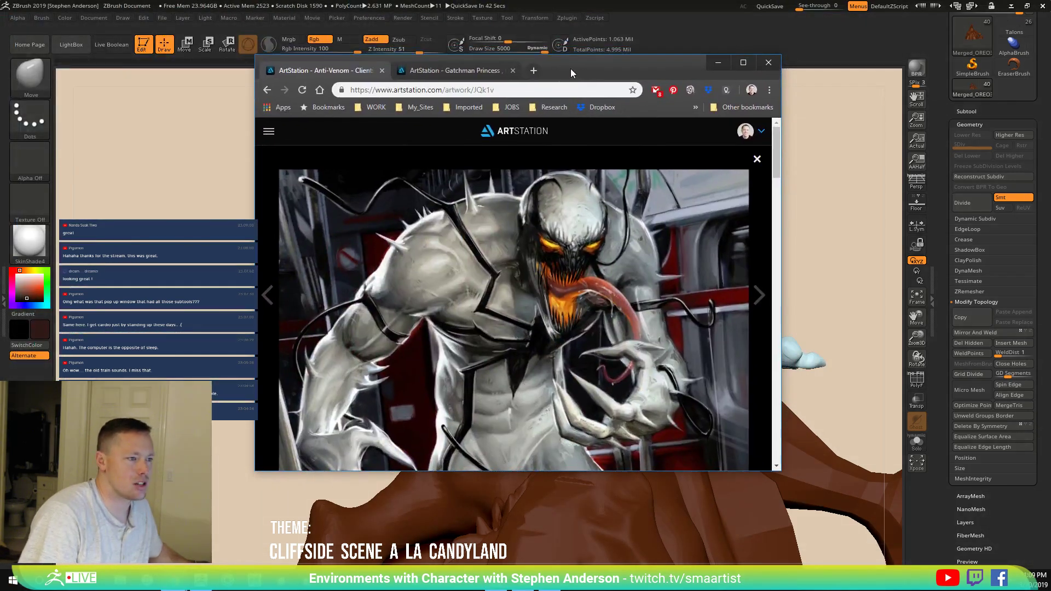
{"action": "left_click", "coordinate": [521, 88]}
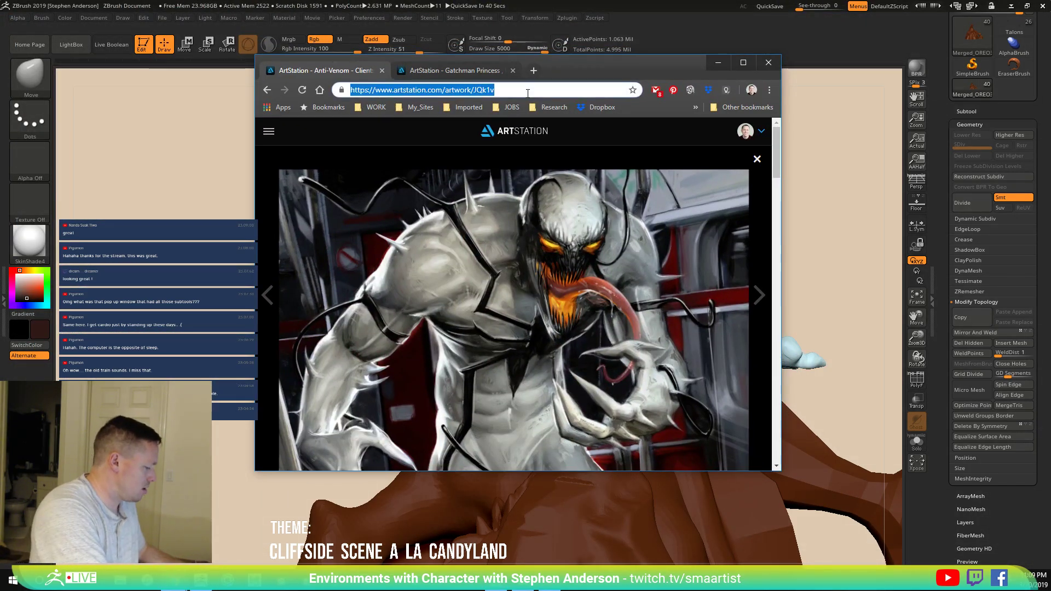
{"action": "type", "text": "pixologic.com"}
{"action": "key", "text": "Return"}
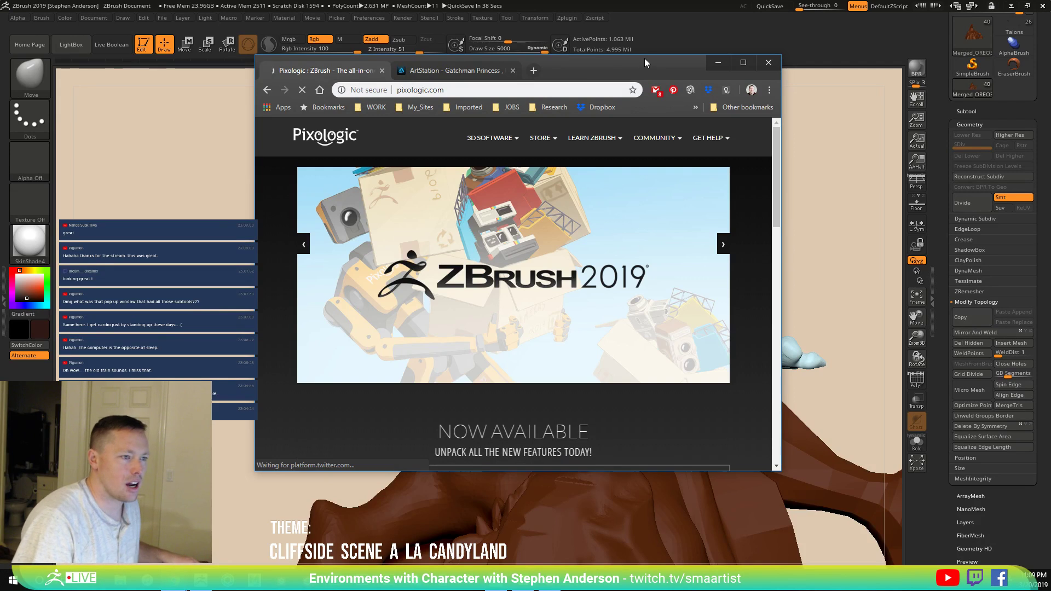
{"action": "left_click", "coordinate": [746, 65]}
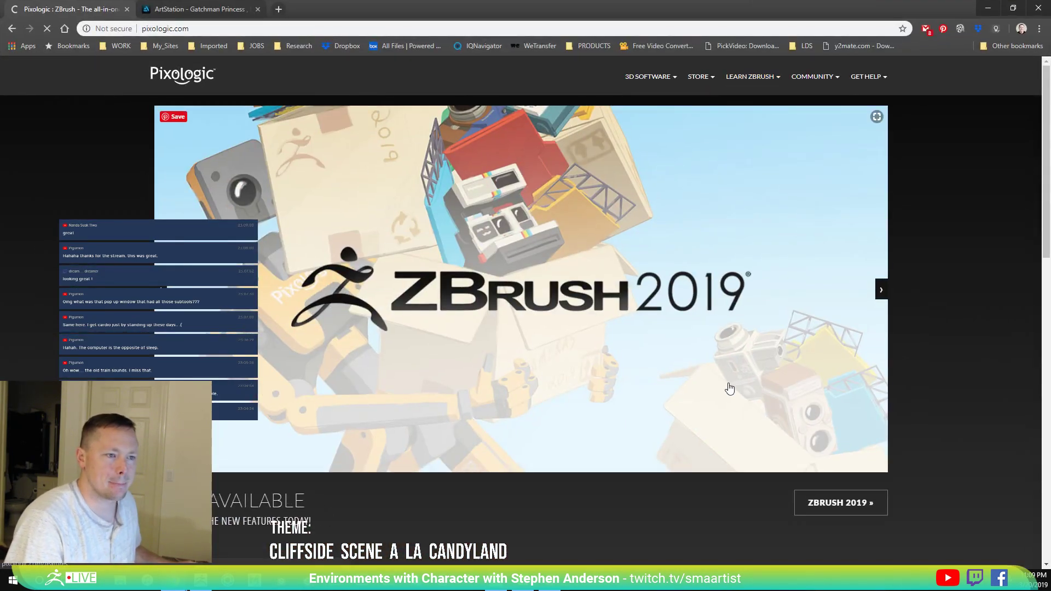
Step: Open the ZBrushLIVE community page and look through its listed broadcasts down to the page's section links
{"action": "mouse_move", "coordinate": [821, 76]}
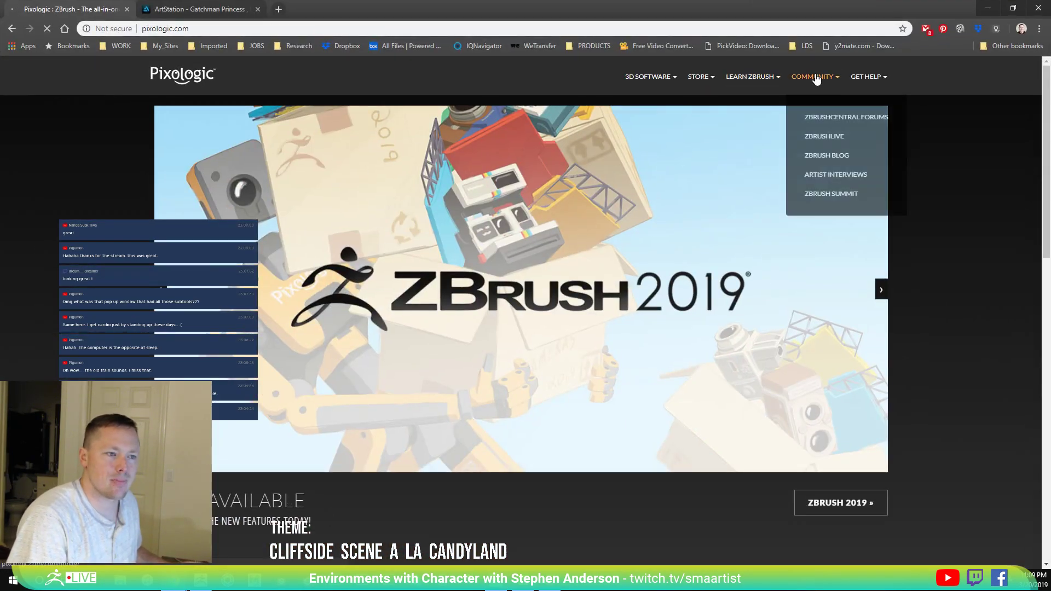
{"action": "left_click", "coordinate": [835, 138]}
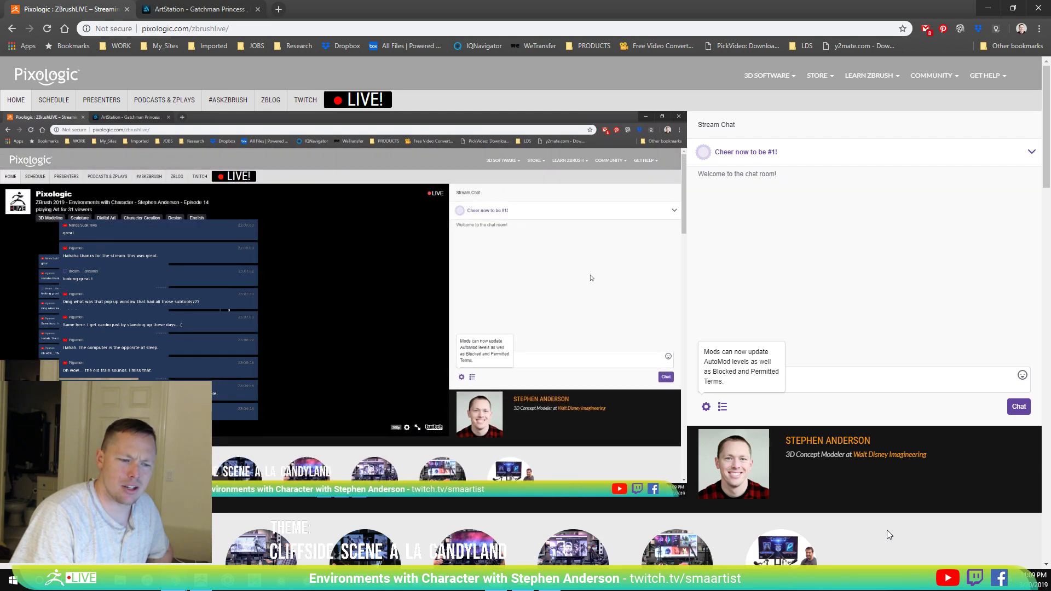
{"action": "scroll", "coordinate": [887, 530], "scroll_direction": "down", "scroll_amount": 8}
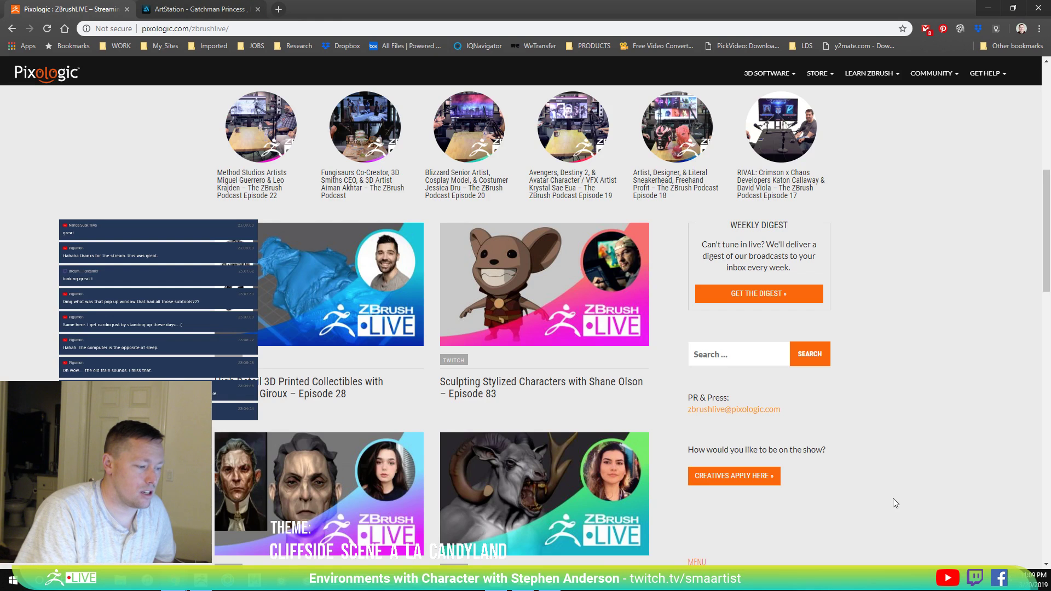
{"action": "scroll", "coordinate": [890, 500], "scroll_direction": "down", "scroll_amount": 1}
{"action": "scroll", "coordinate": [585, 329], "scroll_direction": "down", "scroll_amount": 2}
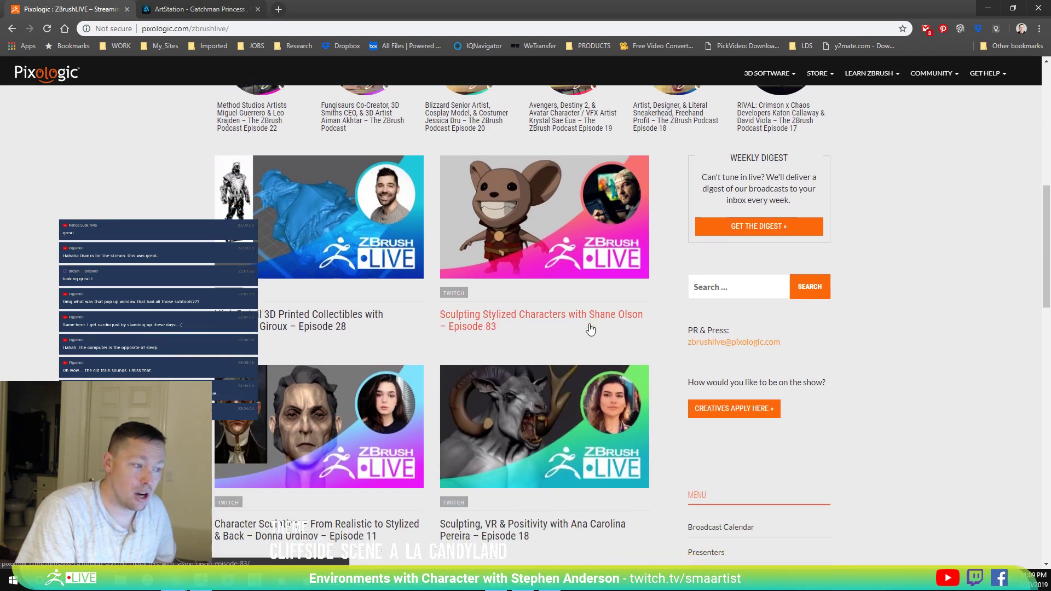
{"action": "scroll", "coordinate": [891, 378], "scroll_direction": "down", "scroll_amount": 2}
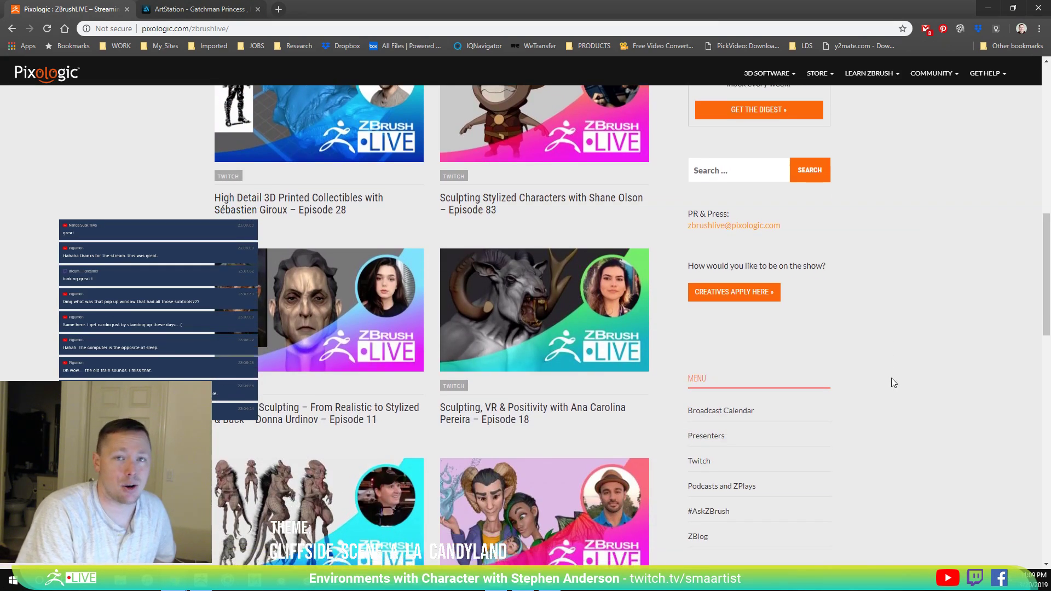
{"action": "scroll", "coordinate": [891, 378], "scroll_direction": "down", "scroll_amount": 1}
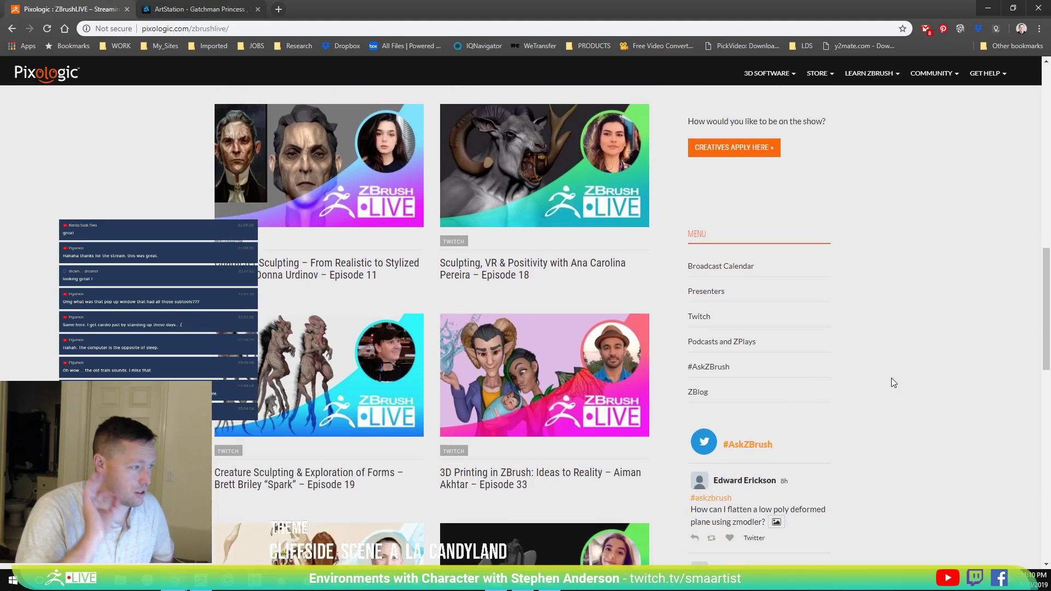
{"action": "scroll", "coordinate": [891, 378], "scroll_direction": "down", "scroll_amount": 2}
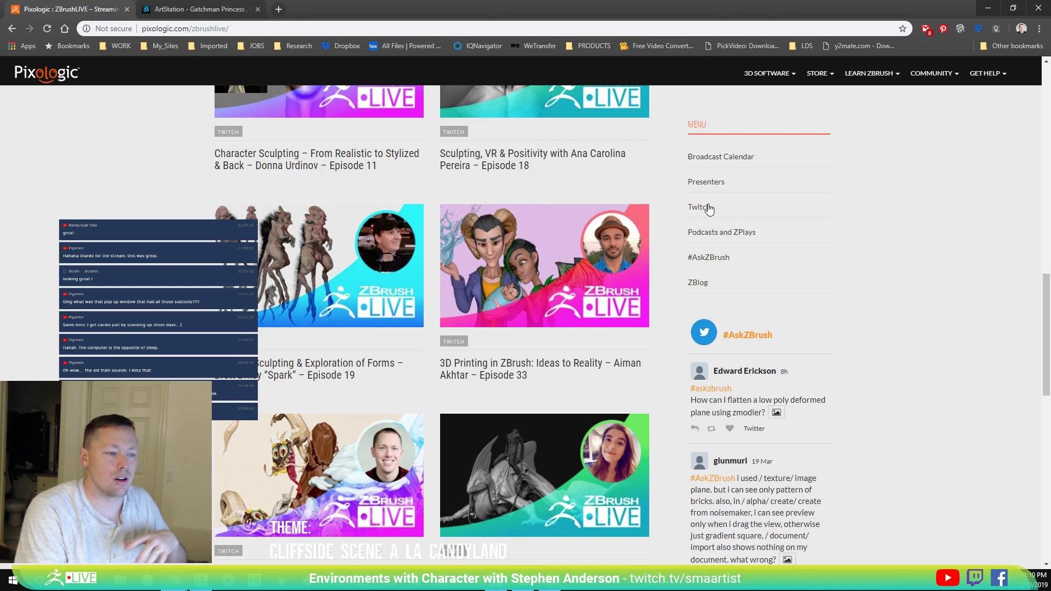
Step: Open the ZBrushLIVE Presenters page and browse the presenter profiles
{"action": "left_click", "coordinate": [702, 184]}
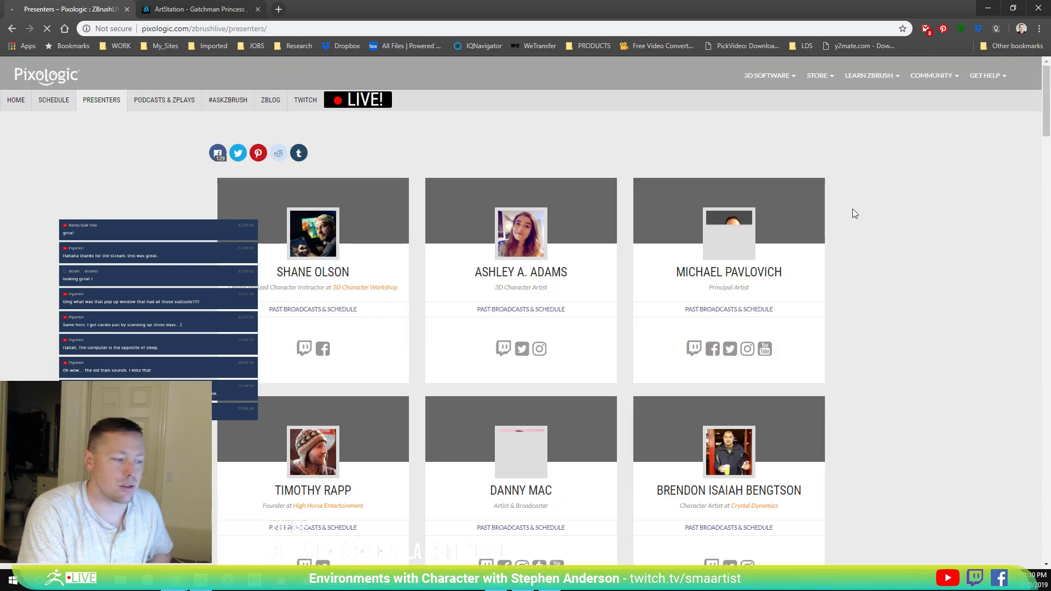
{"action": "scroll", "coordinate": [905, 277], "scroll_direction": "down", "scroll_amount": 3}
{"action": "scroll", "coordinate": [904, 273], "scroll_direction": "down", "scroll_amount": 8}
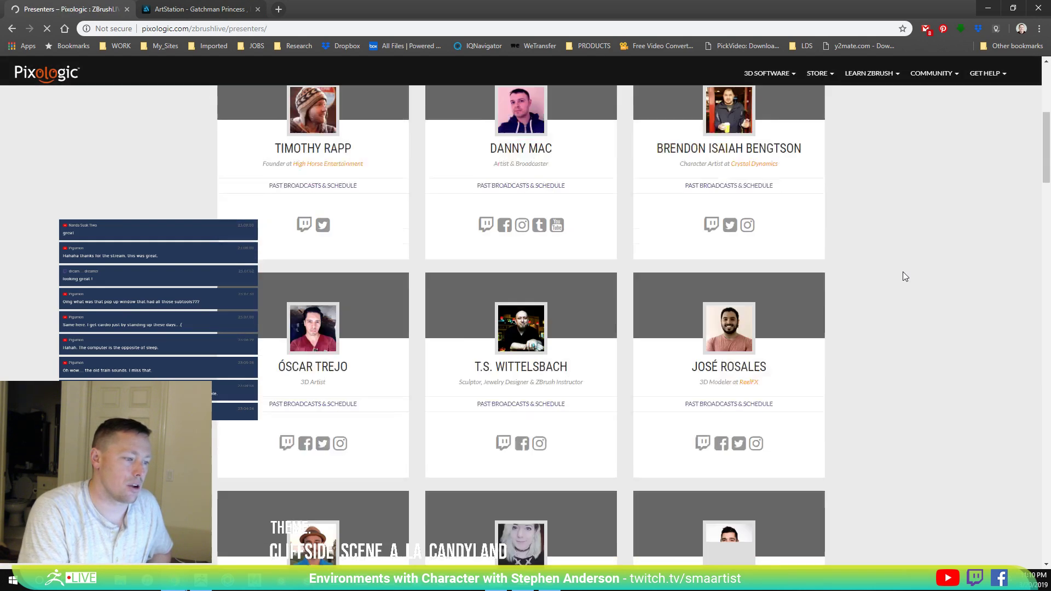
{"action": "scroll", "coordinate": [902, 272], "scroll_direction": "up", "scroll_amount": 3}
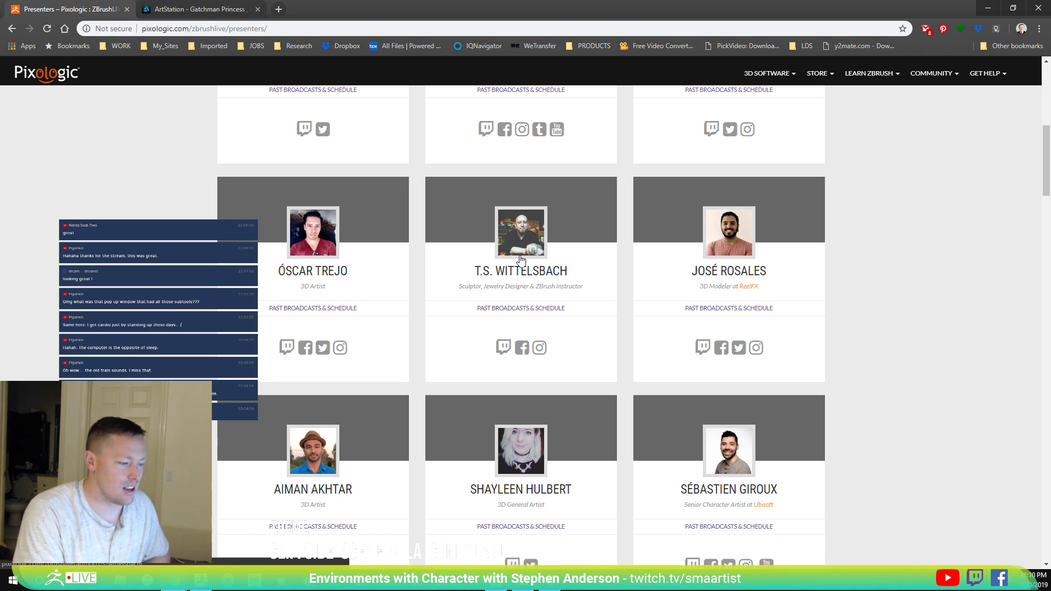
{"action": "scroll", "coordinate": [362, 379], "scroll_direction": "down", "scroll_amount": 5}
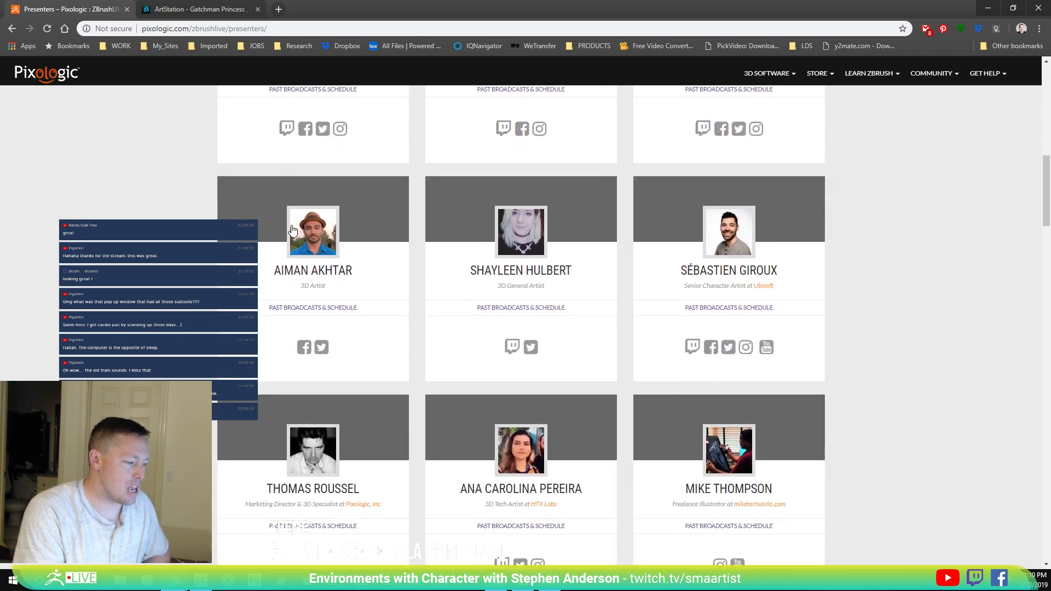
{"action": "scroll", "coordinate": [523, 335], "scroll_direction": "down", "scroll_amount": 1}
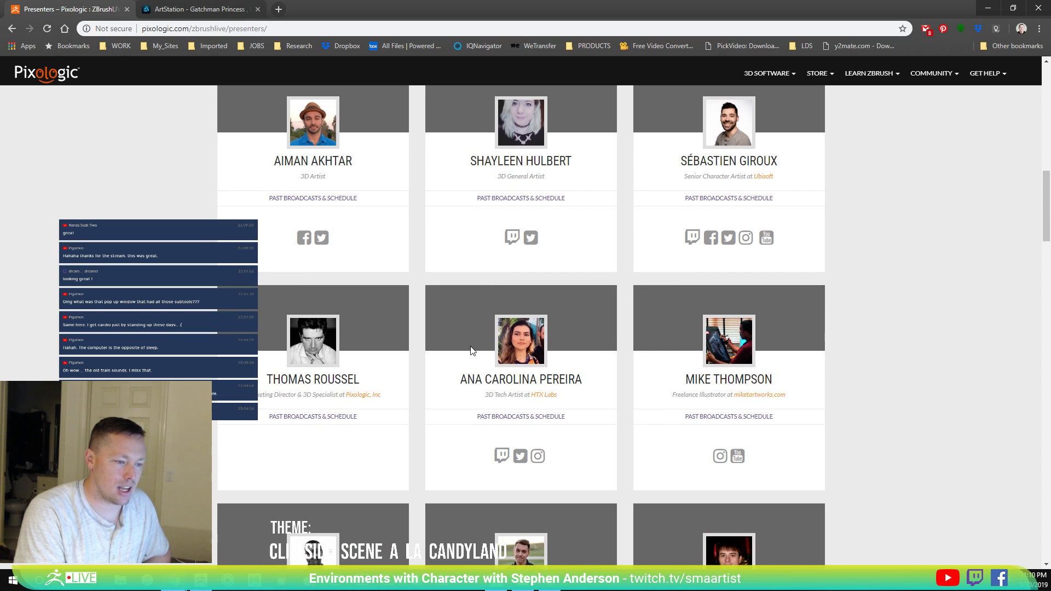
{"action": "scroll", "coordinate": [466, 349], "scroll_direction": "down", "scroll_amount": 3}
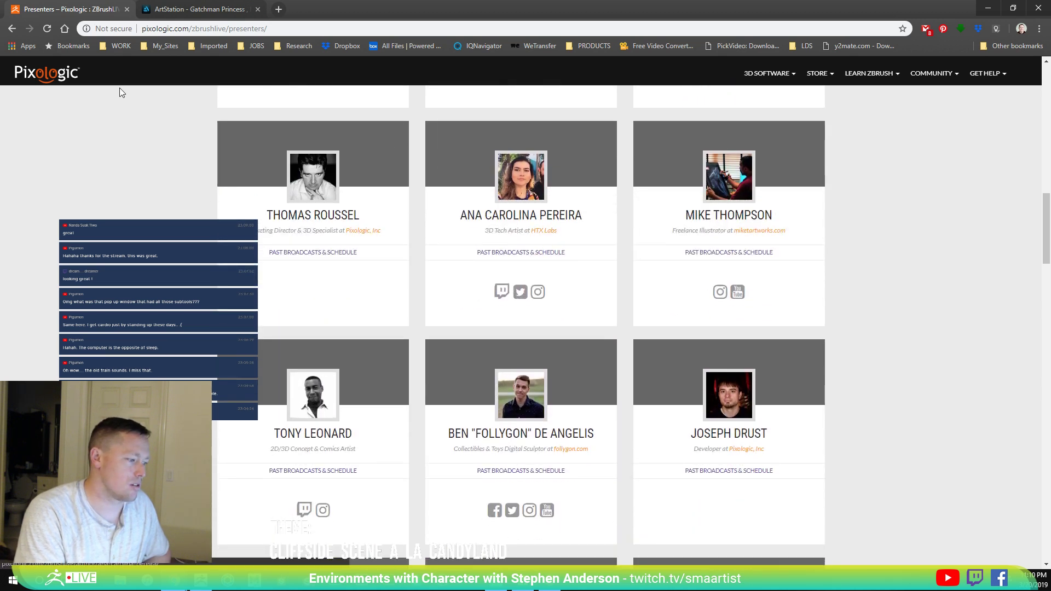
Step: Go back and open the Broadcast Calendar, read its March 2019 schedule, and return to the ZBrush scene
{"action": "left_click", "coordinate": [12, 30]}
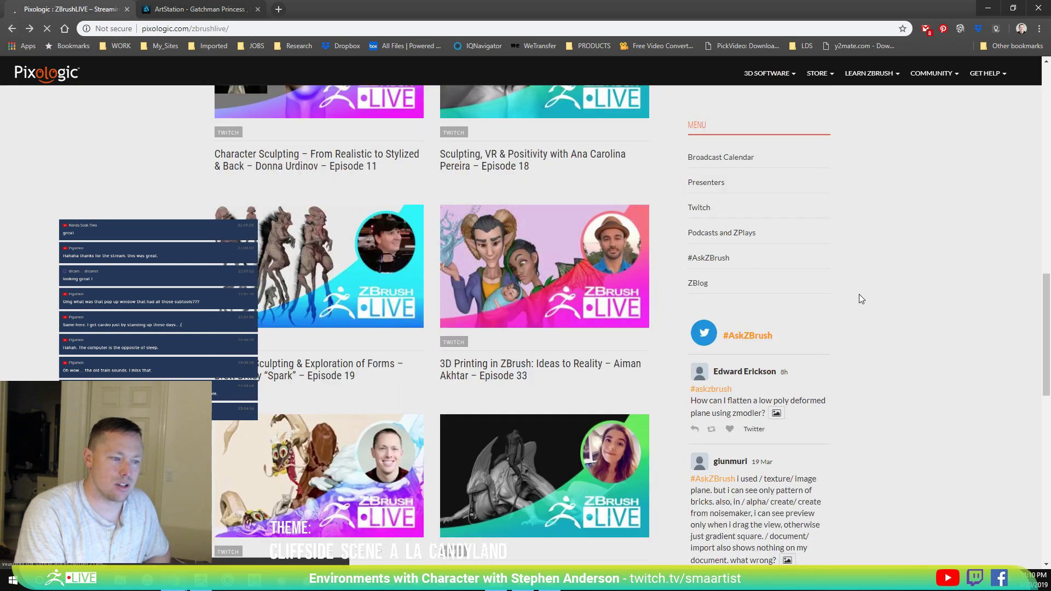
{"action": "left_click", "coordinate": [711, 160]}
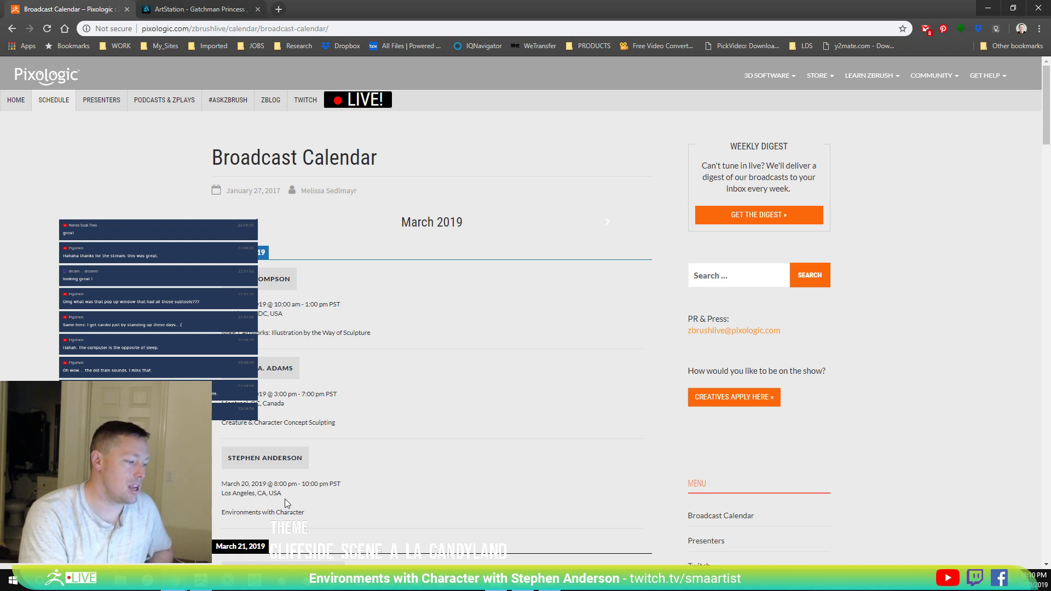
{"action": "scroll", "coordinate": [441, 462], "scroll_direction": "down", "scroll_amount": 3}
{"action": "scroll", "coordinate": [441, 460], "scroll_direction": "down", "scroll_amount": 1}
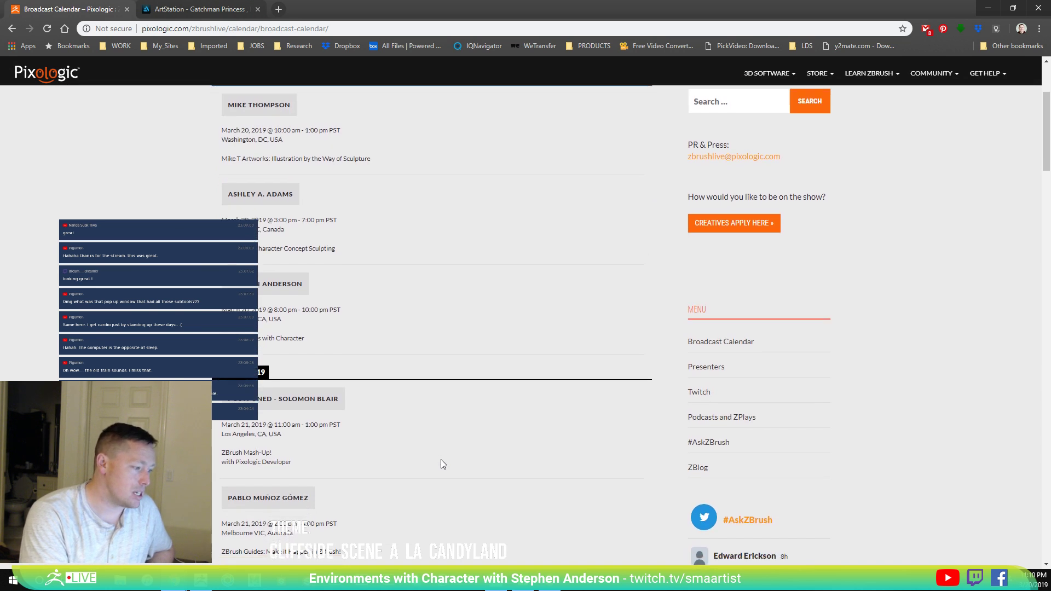
{"action": "scroll", "coordinate": [448, 389], "scroll_direction": "down", "scroll_amount": 3}
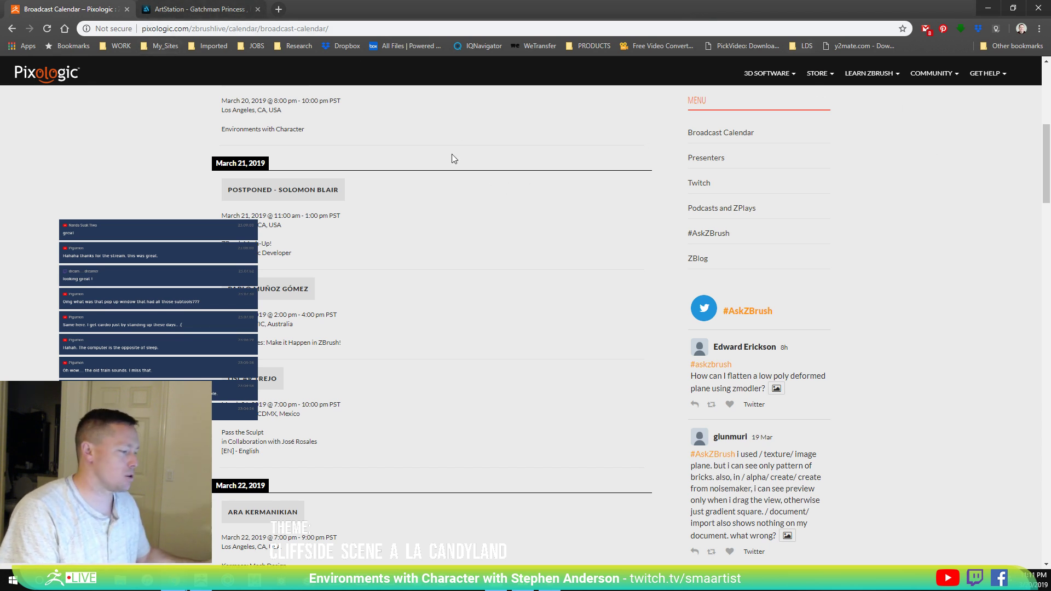
{"action": "left_click", "coordinate": [988, 9]}
{"action": "mouse_move", "coordinate": [970, 28]}
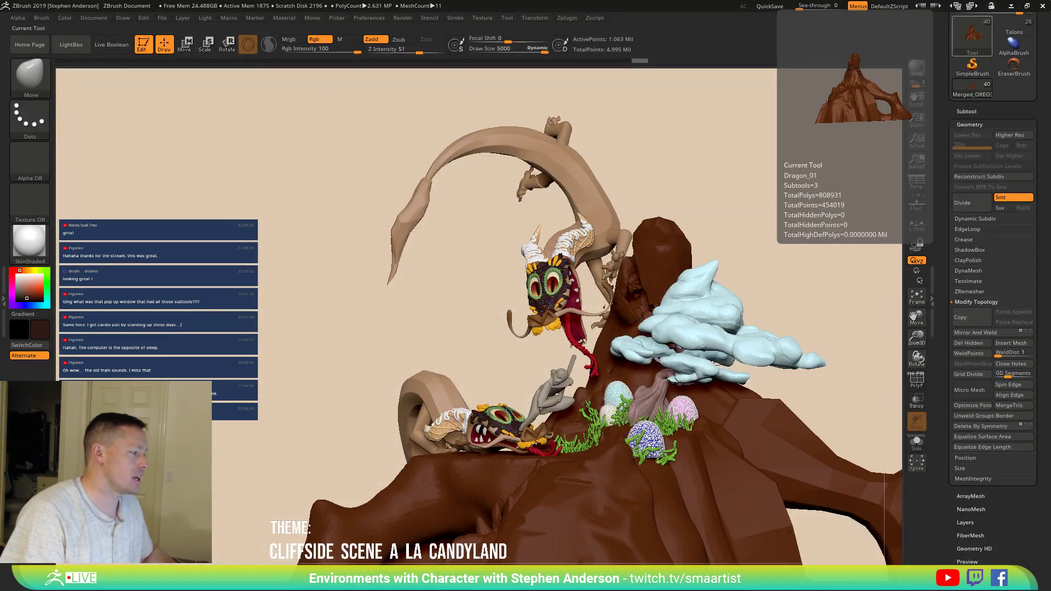